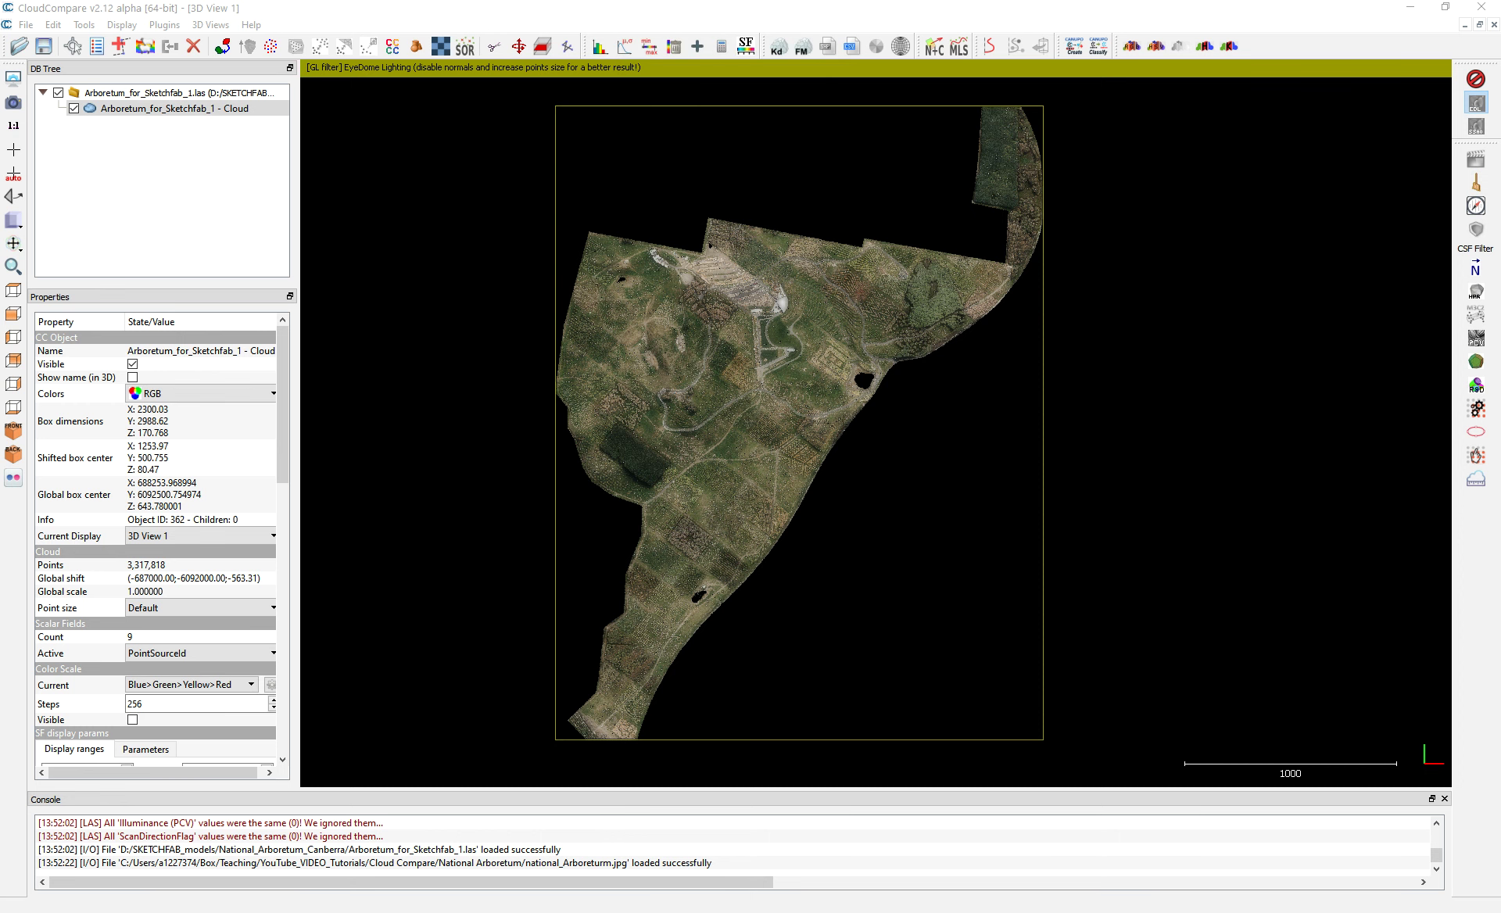
# - Open YouTube in Google Chrome
pyautogui.press('super+e')
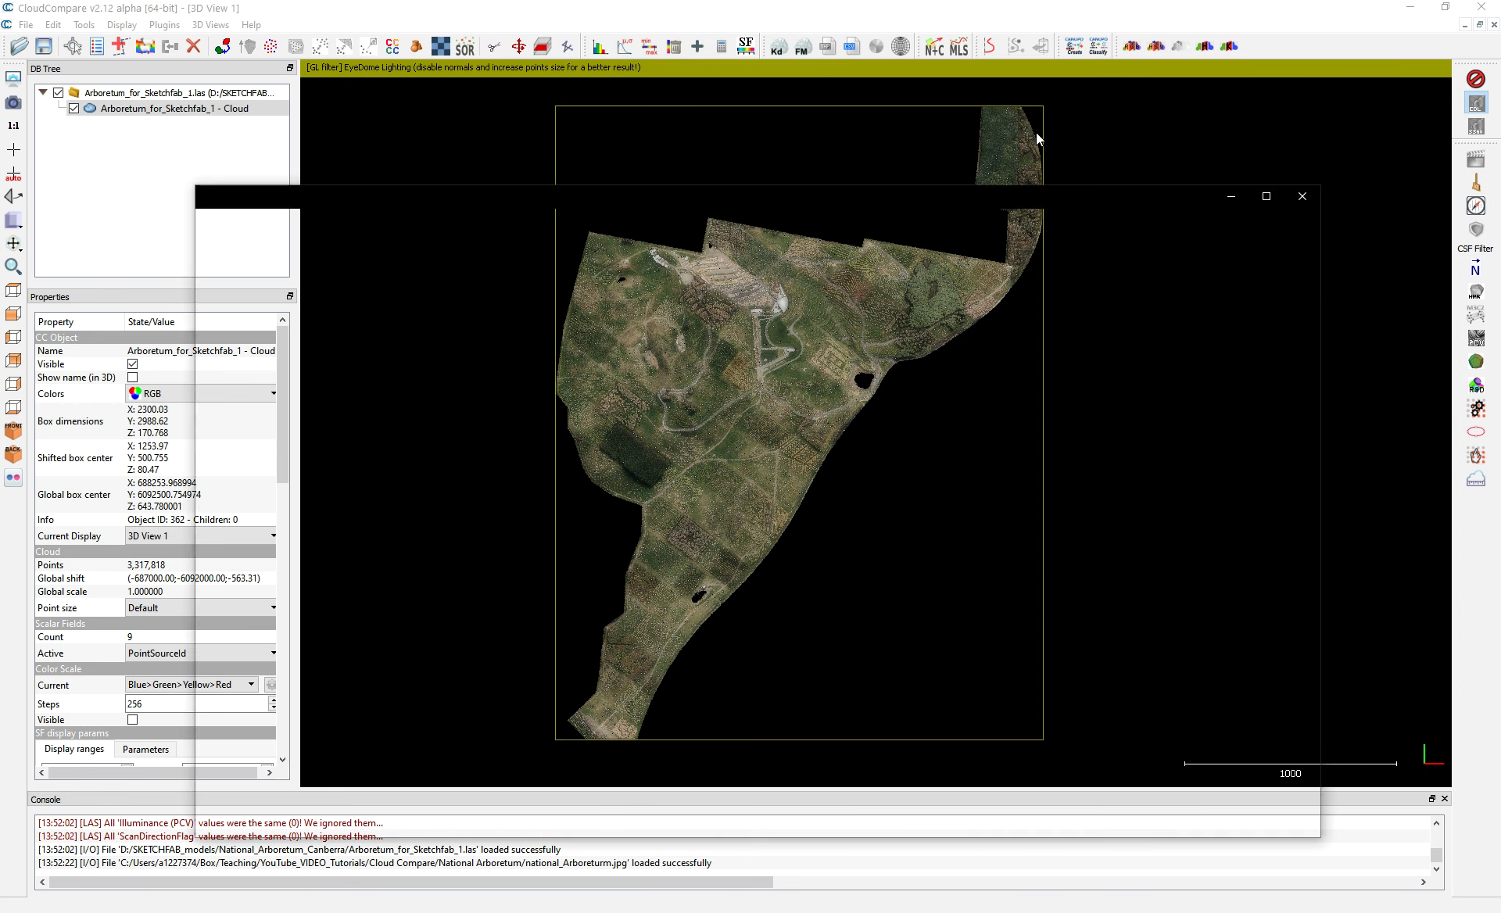
pyautogui.click(1303, 197)
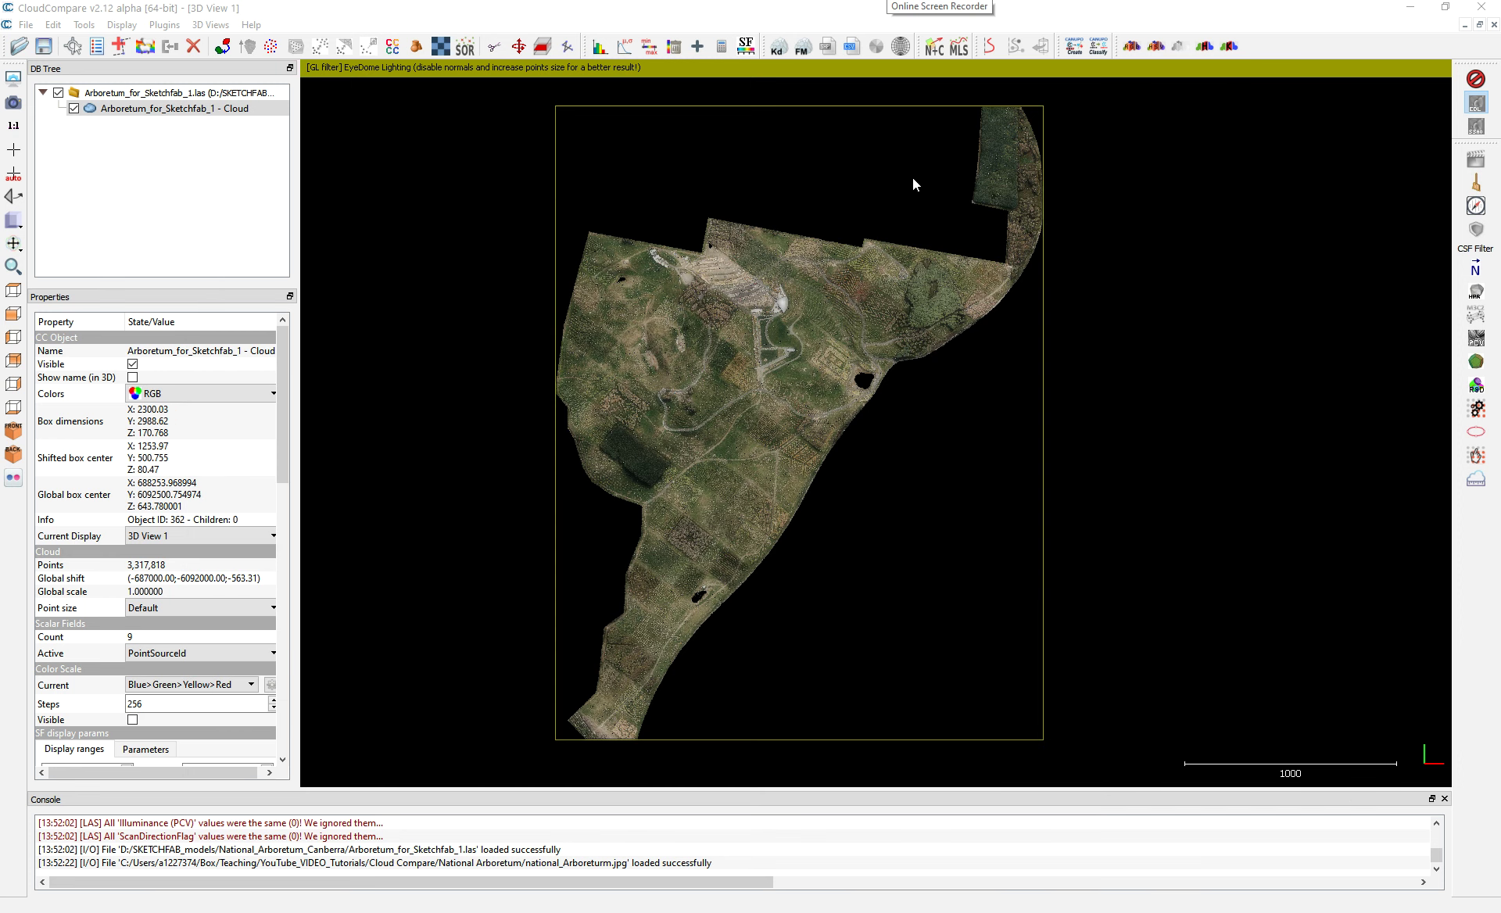
pyautogui.rightClick(819, 4)
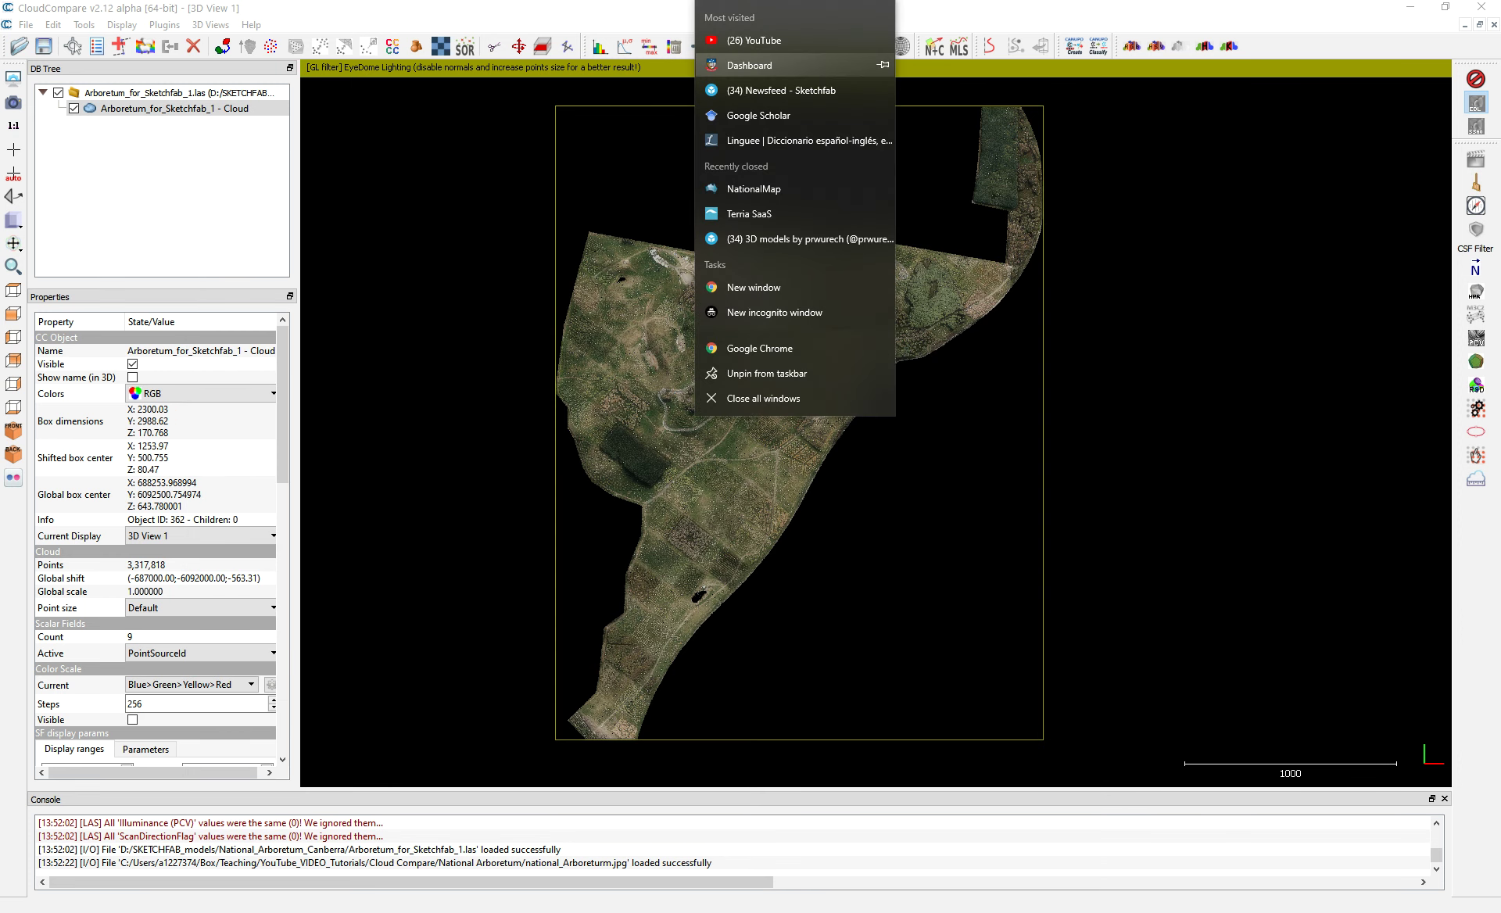
pyautogui.click(762, 40)
pyautogui.moveTo(430, 72)
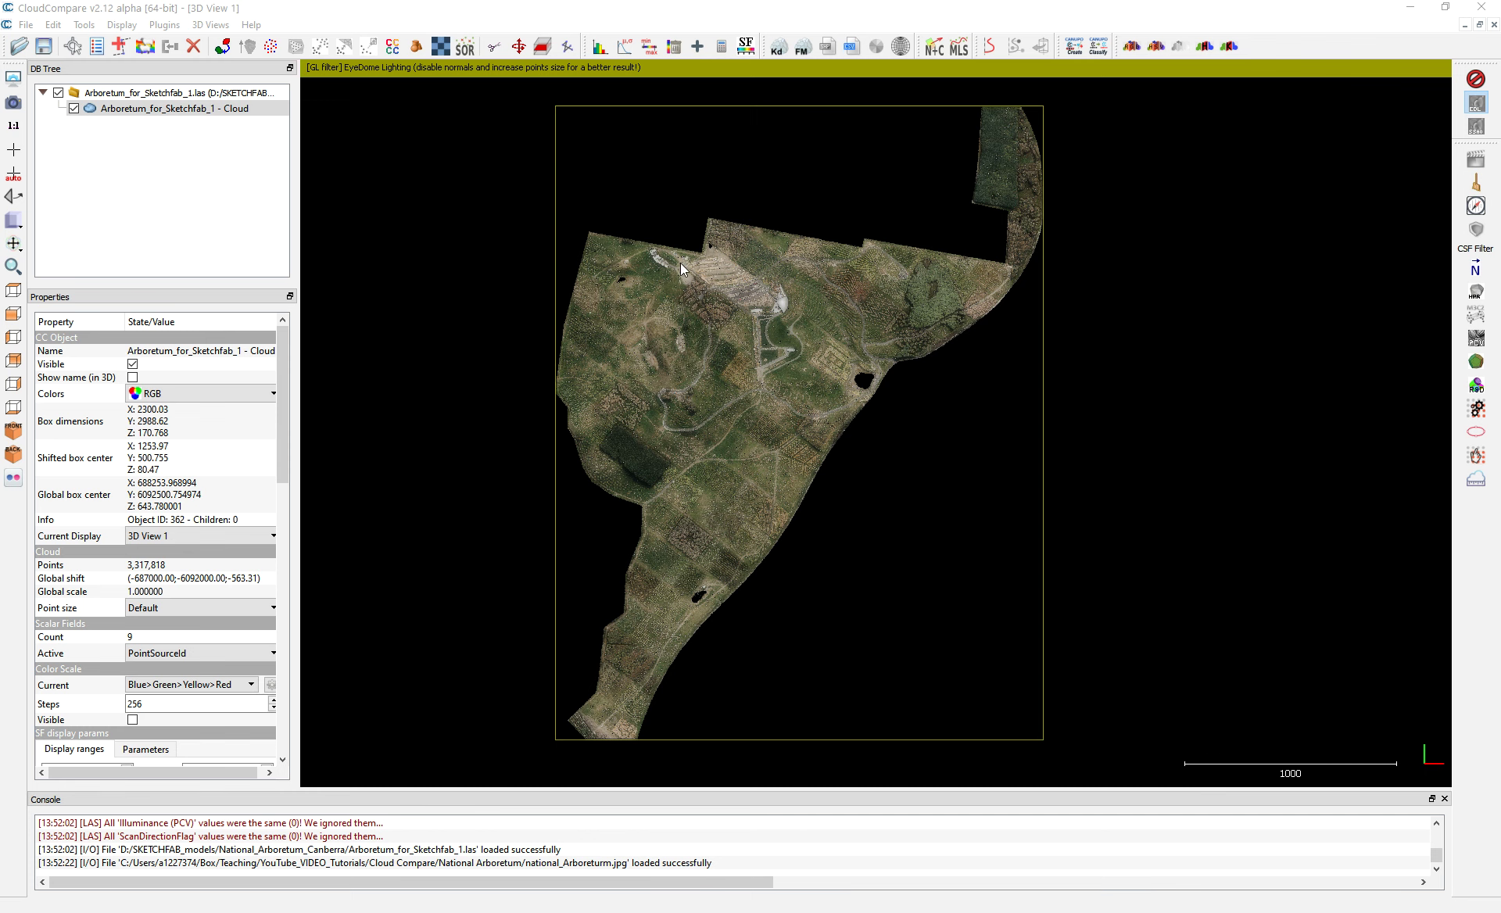
pyautogui.click(53, 24)
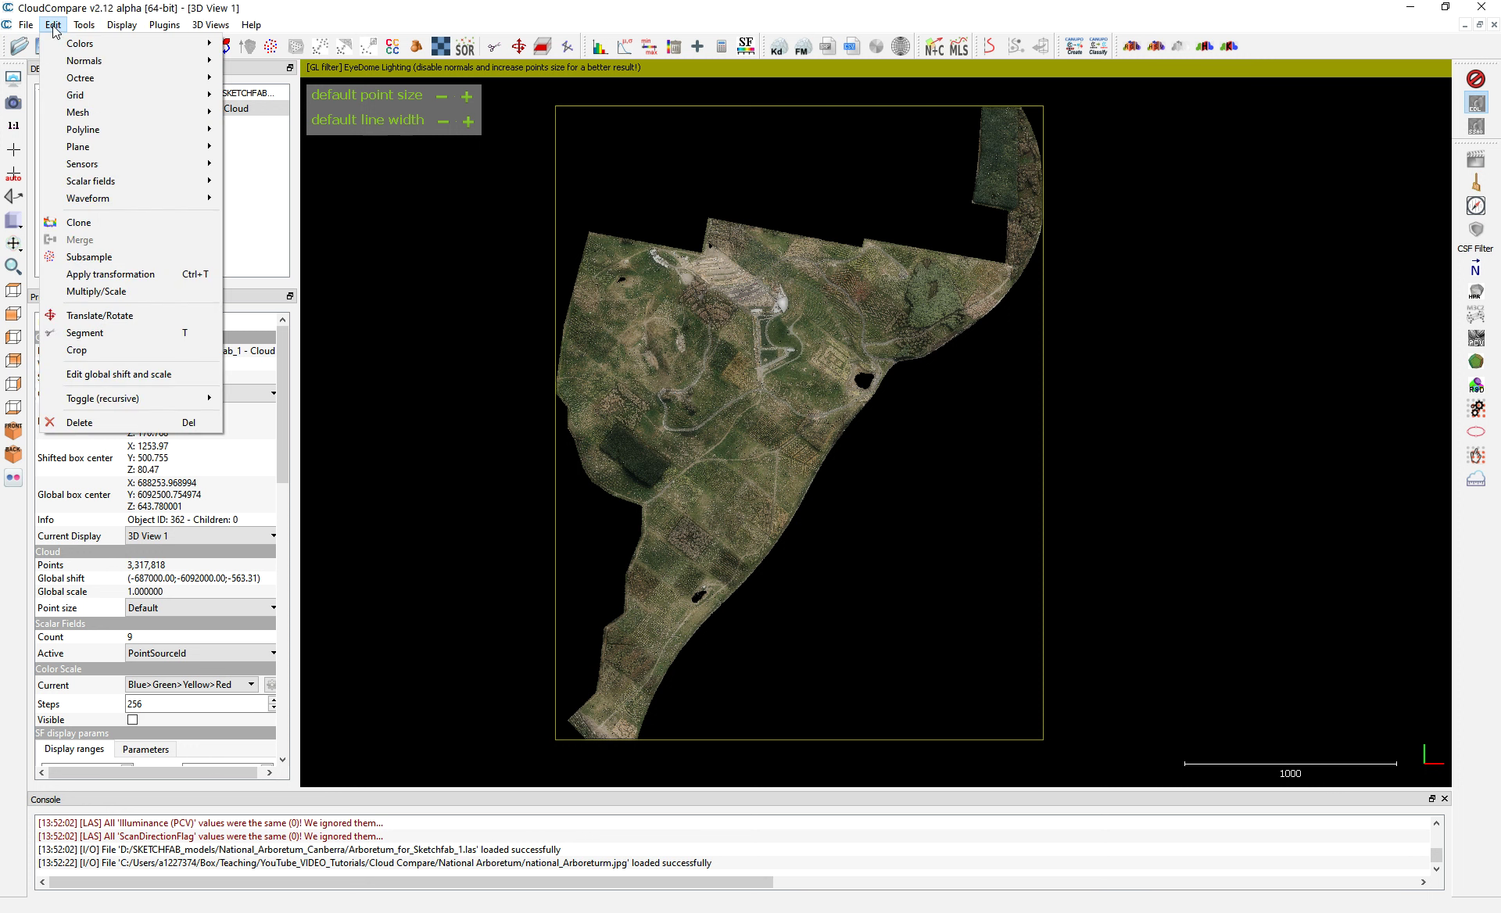
pyautogui.moveTo(85, 51)
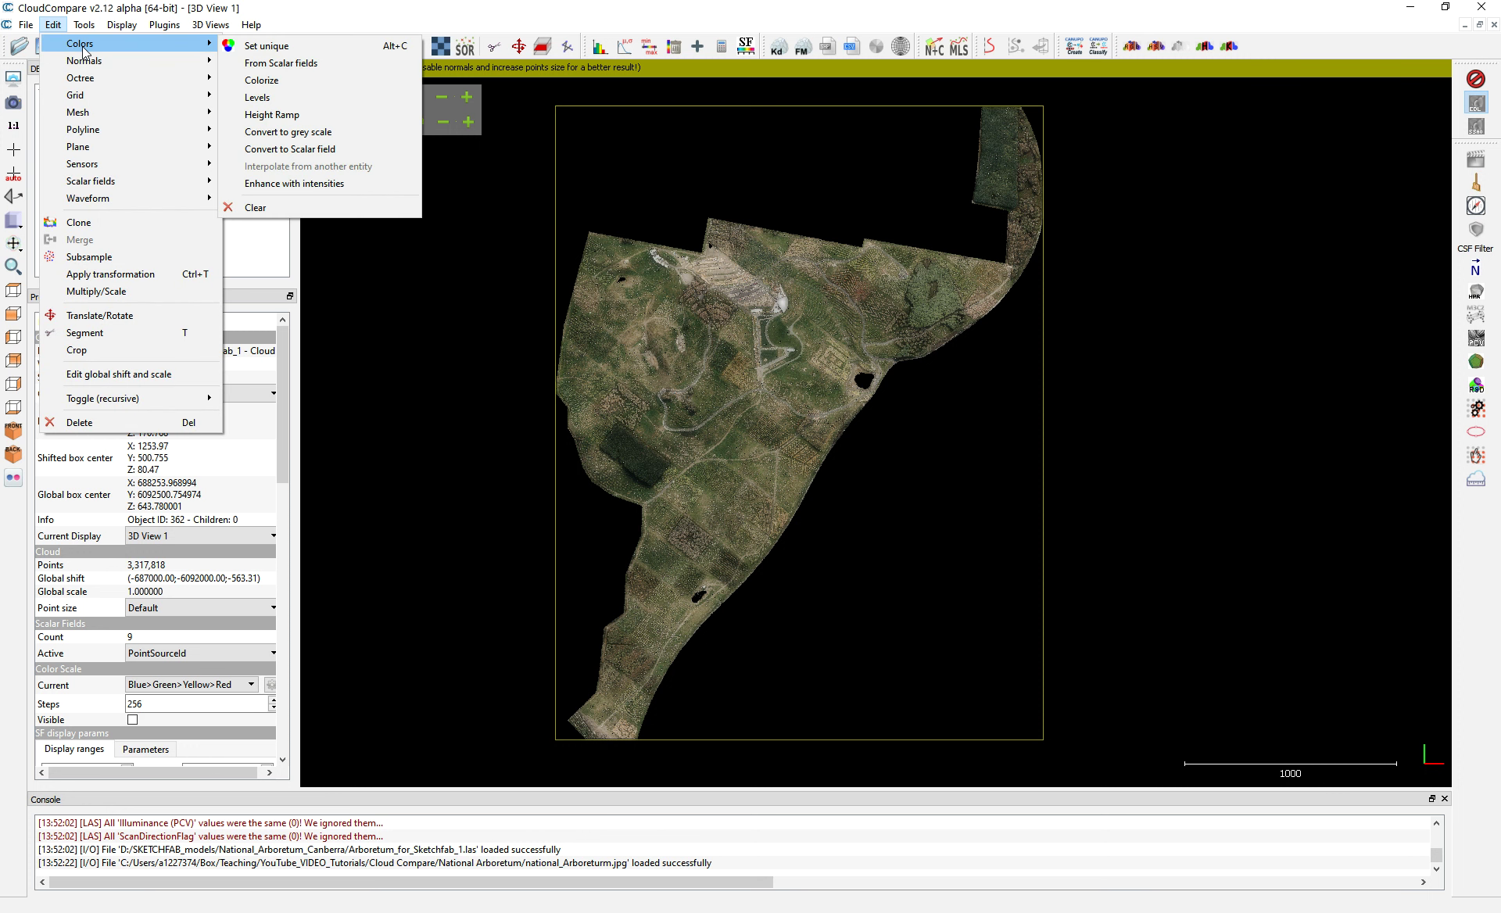
pyautogui.moveTo(93, 184)
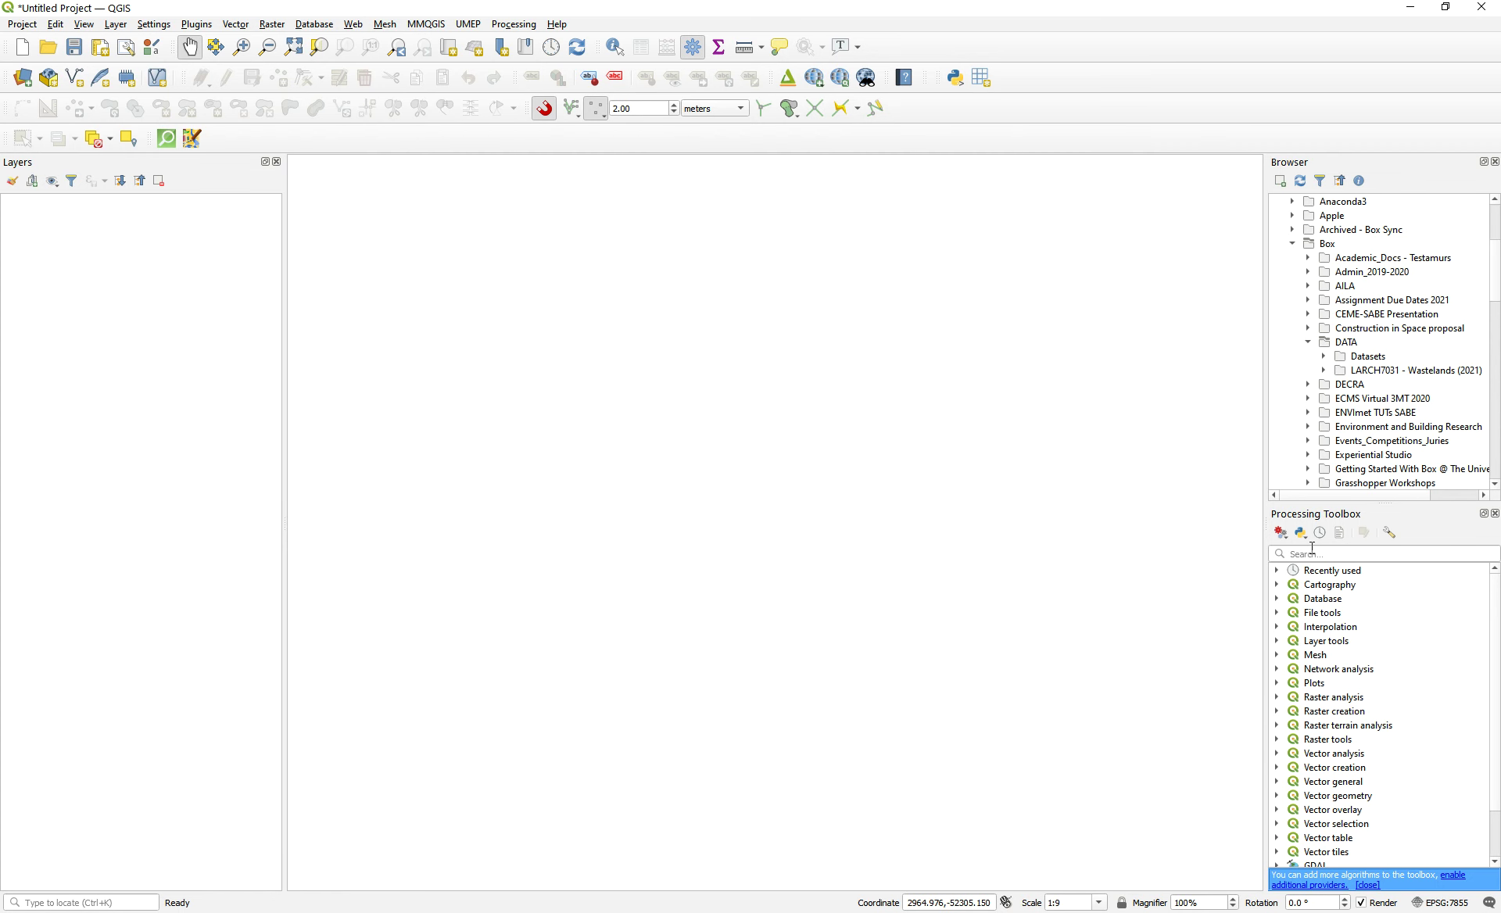
# - Search the Processing Toolbox for "las" and minimise QGIS
pyautogui.click(1320, 552)
pyautogui.write('las')
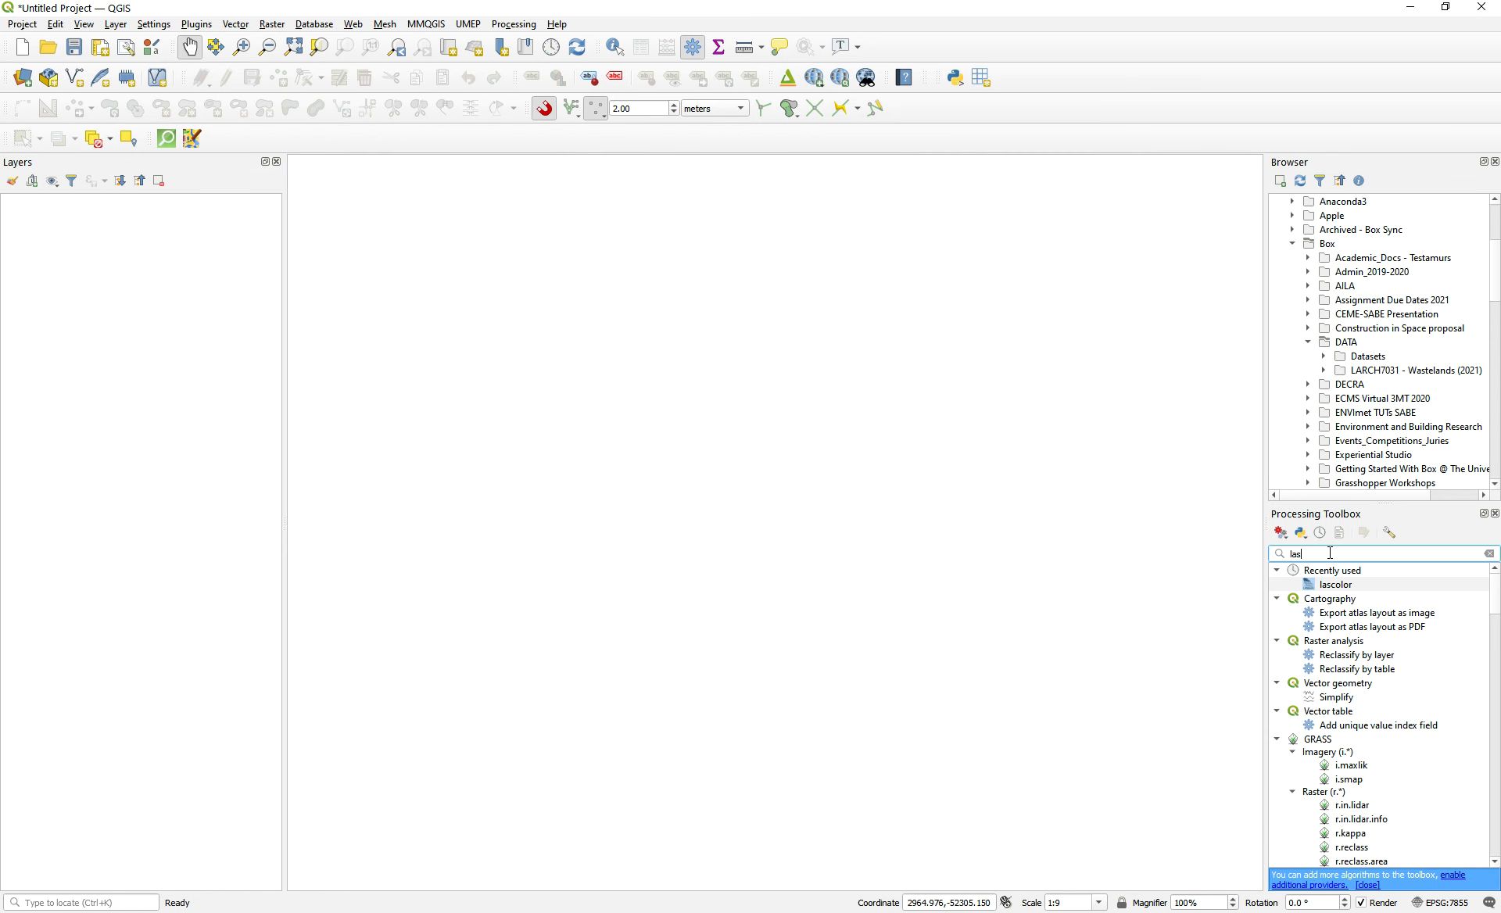
pyautogui.doubleClick(1361, 586)
pyautogui.click(1412, 10)
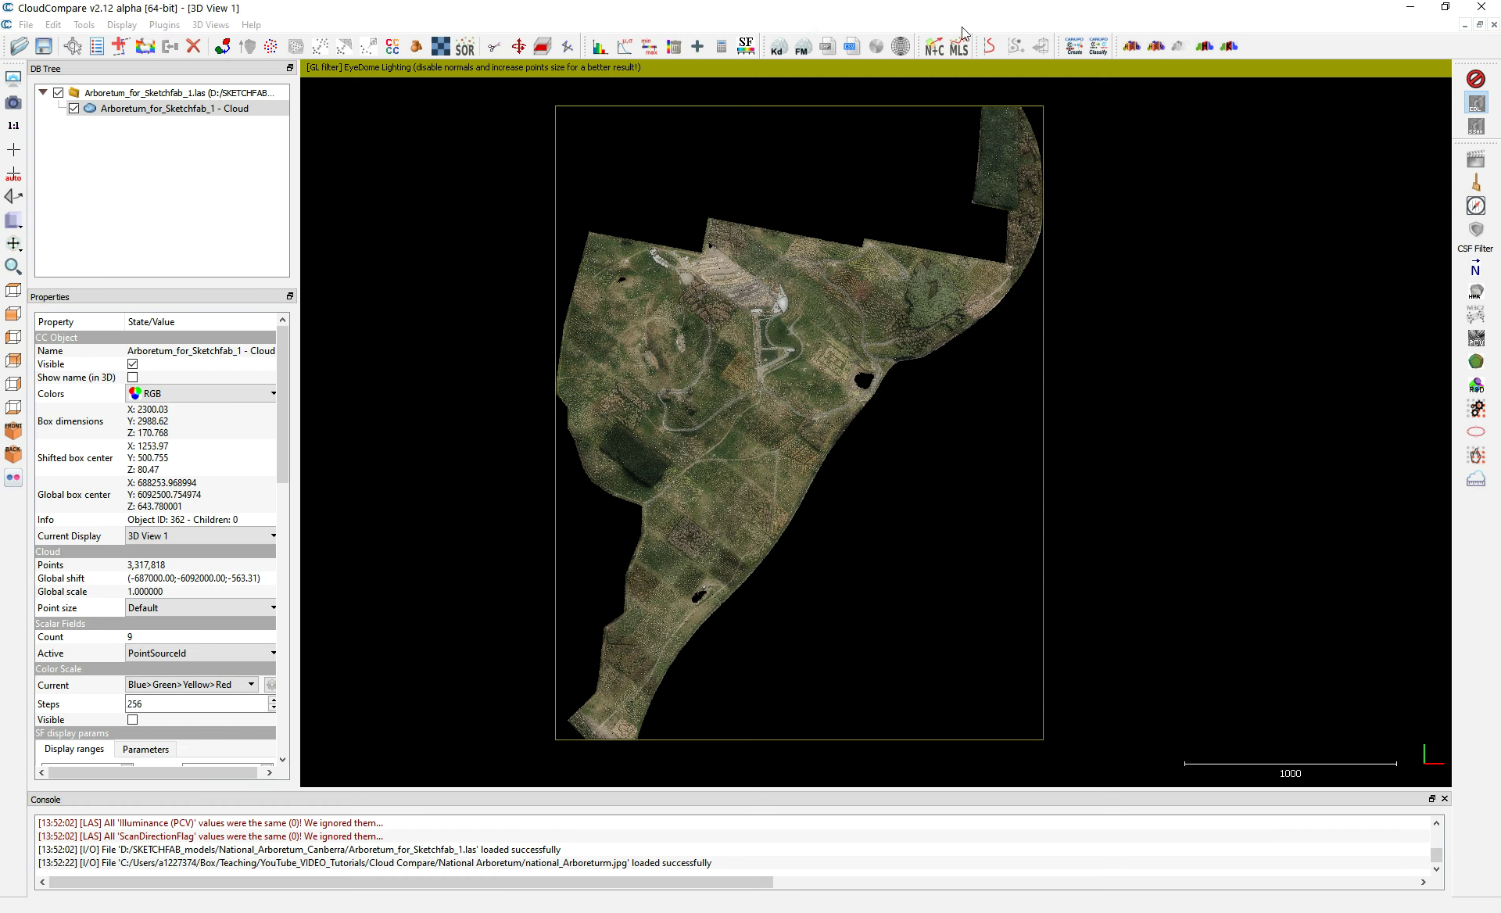
# - Switch to Chrome and view the AURIN Portal map, the YouTube channel page and the National Arboretum Canberra project page
pyautogui.moveTo(814, 53)
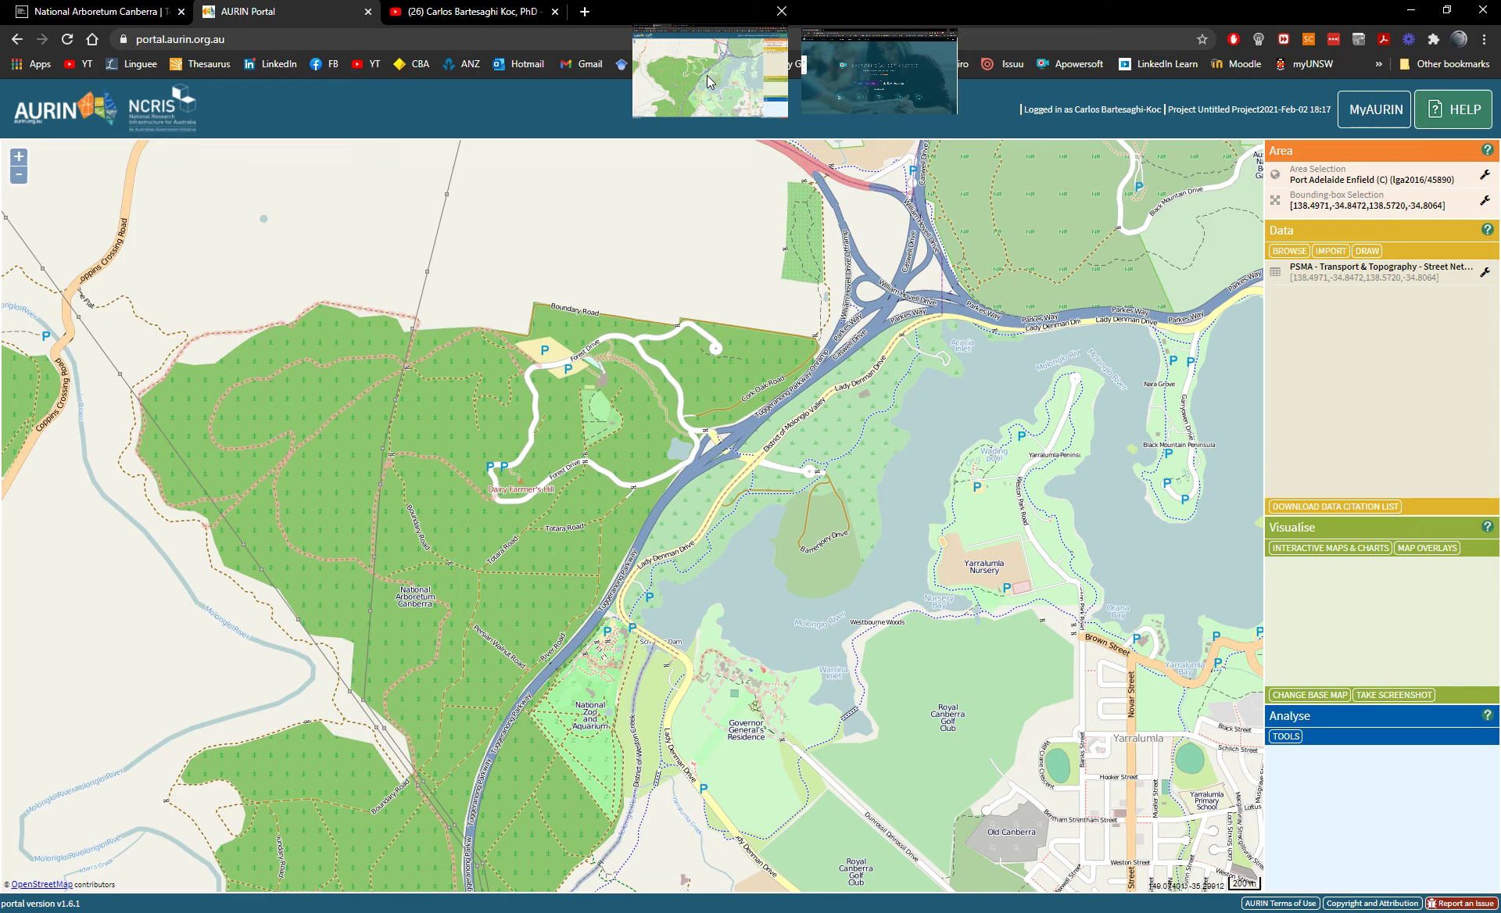
pyautogui.click(710, 72)
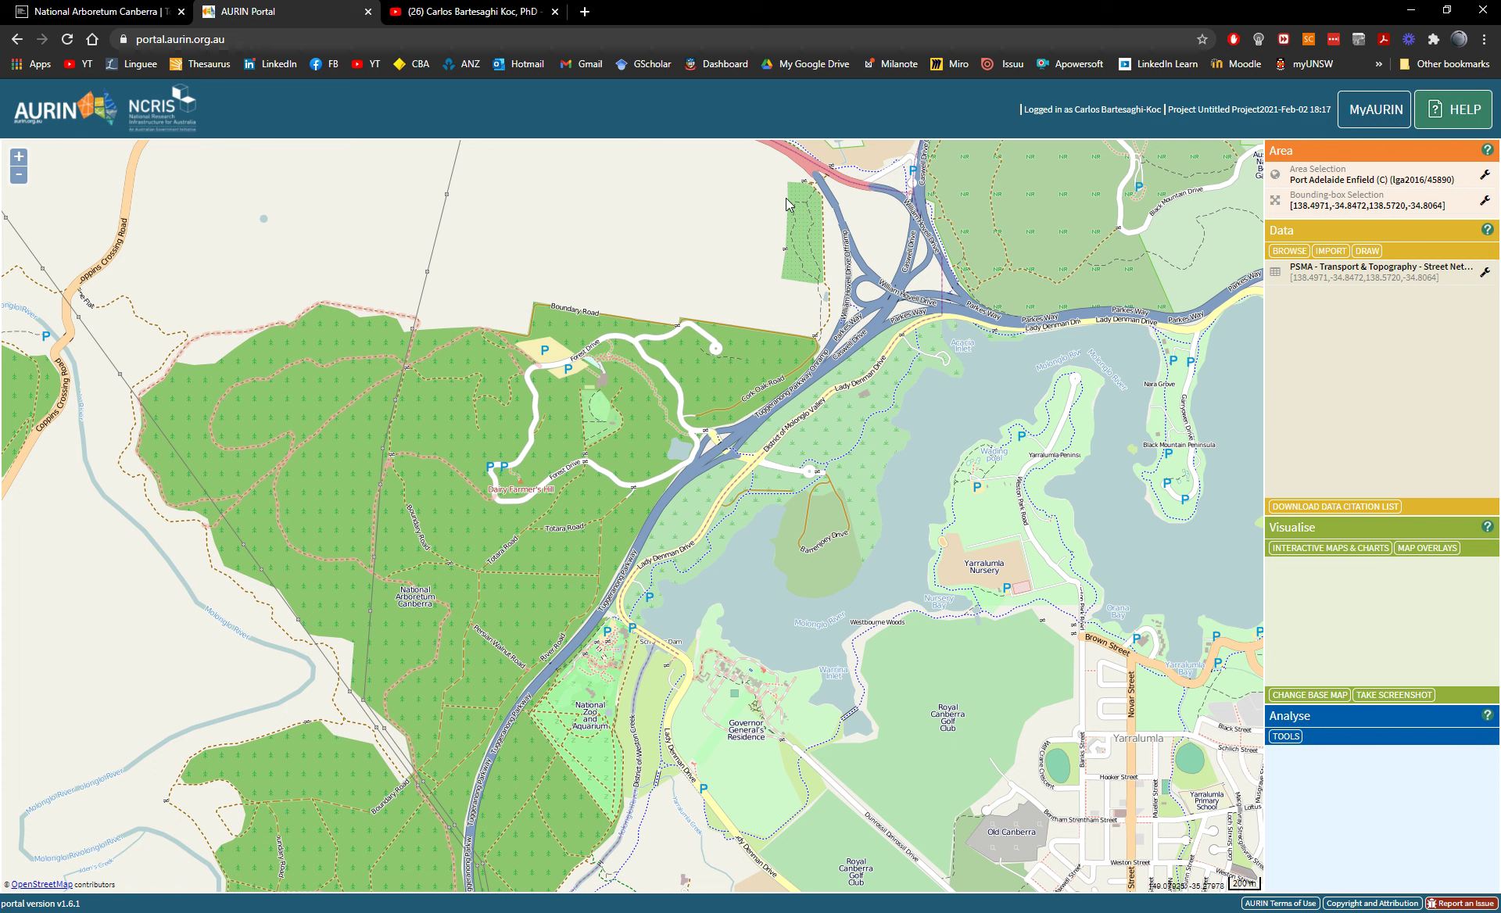
pyautogui.click(464, 12)
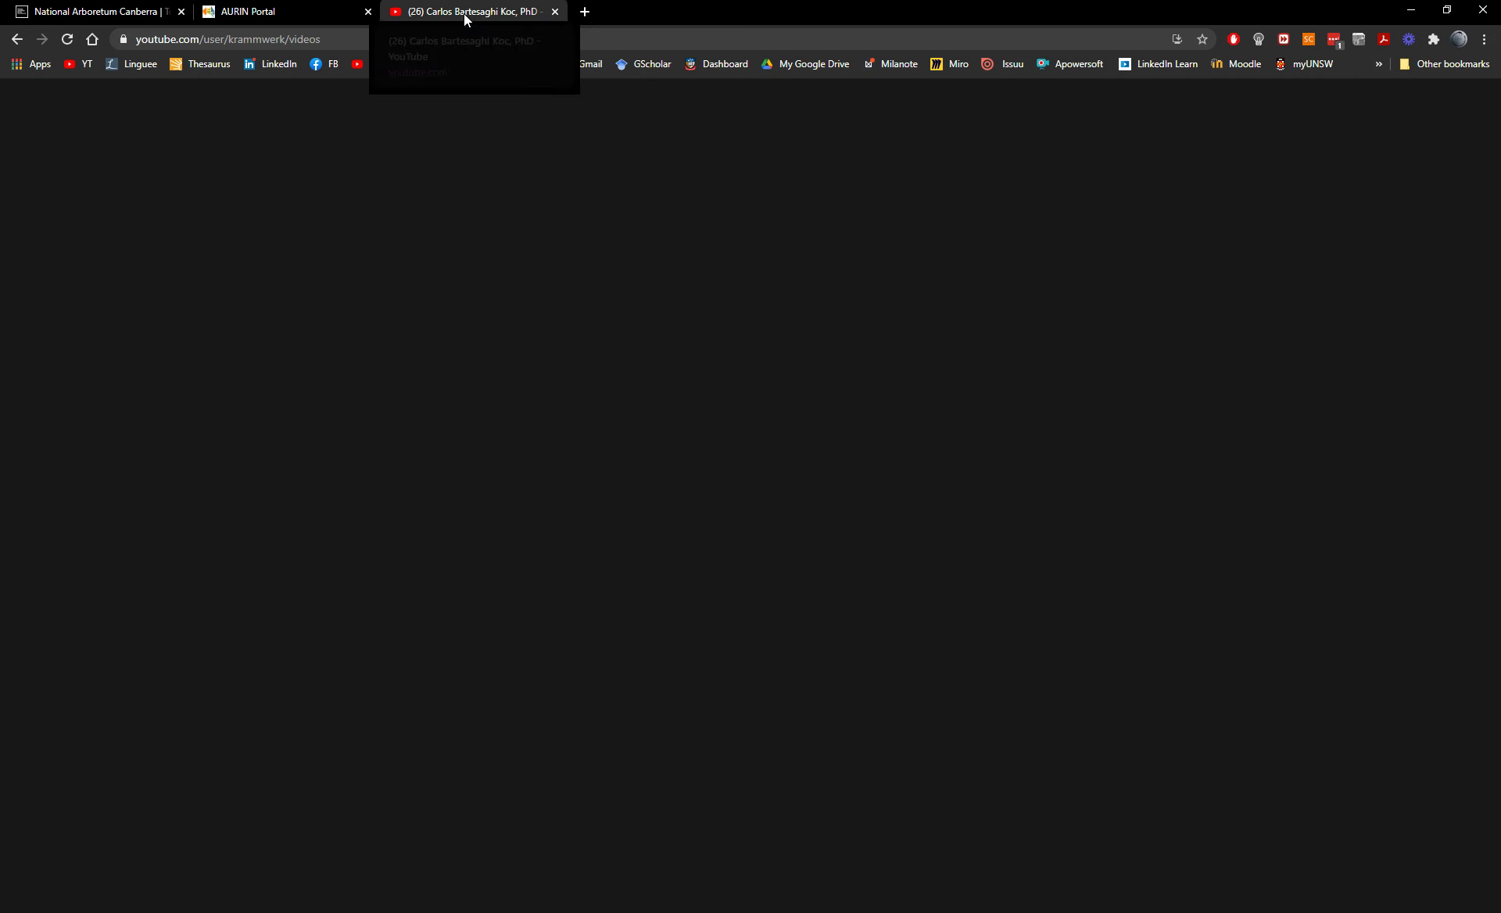
pyautogui.click(362, 21)
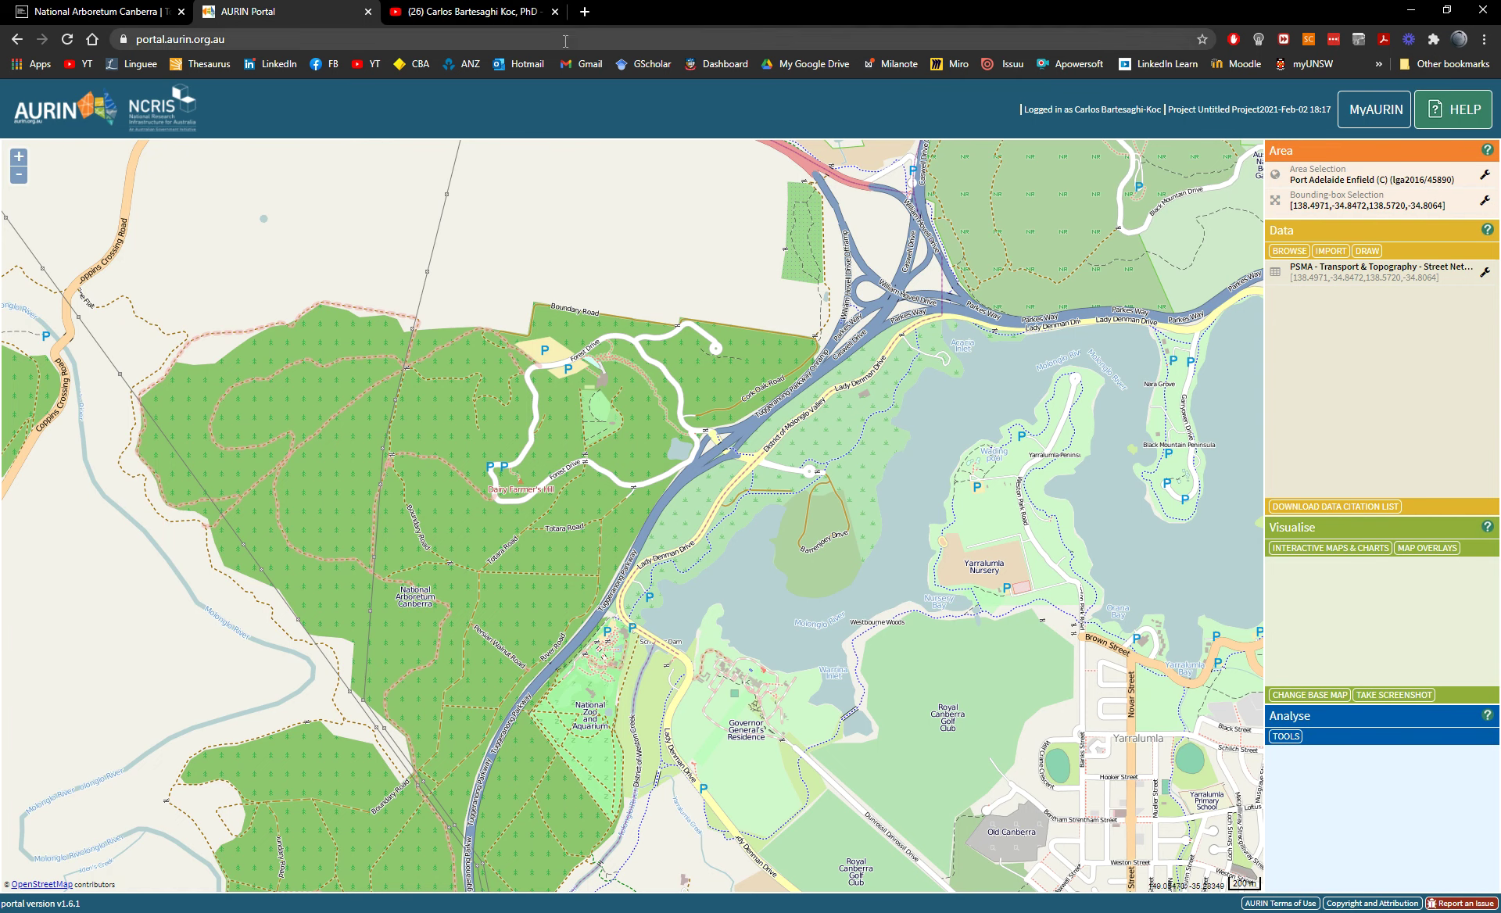
pyautogui.click(55, 12)
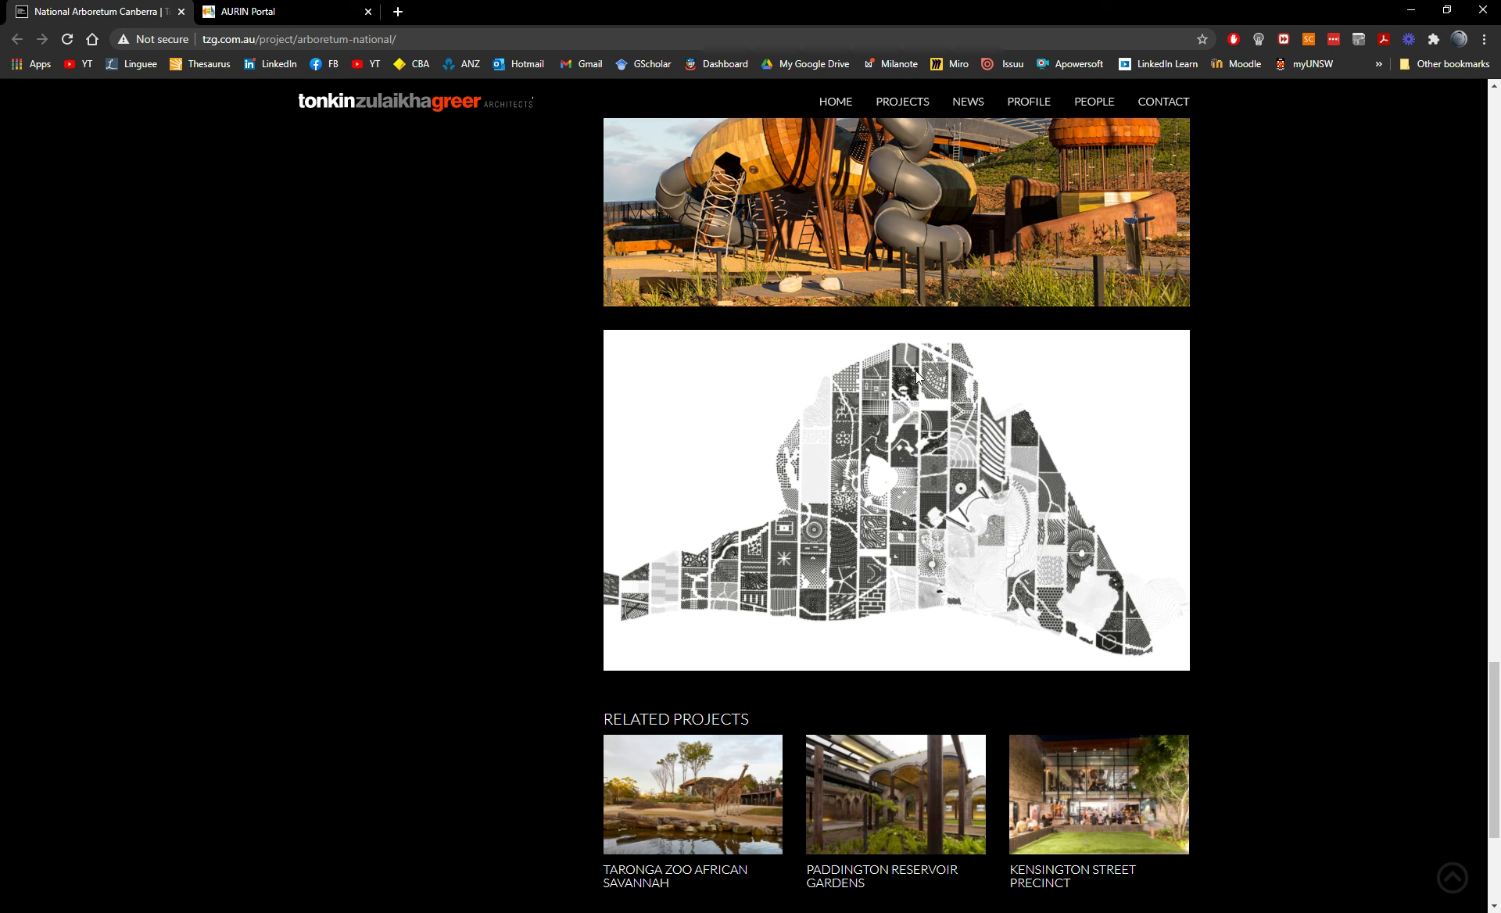
# - Switch to Photoshop and examine the recoloured arboretum plan in national_Arboreturm_edited.tif
pyautogui.click(653, 1)
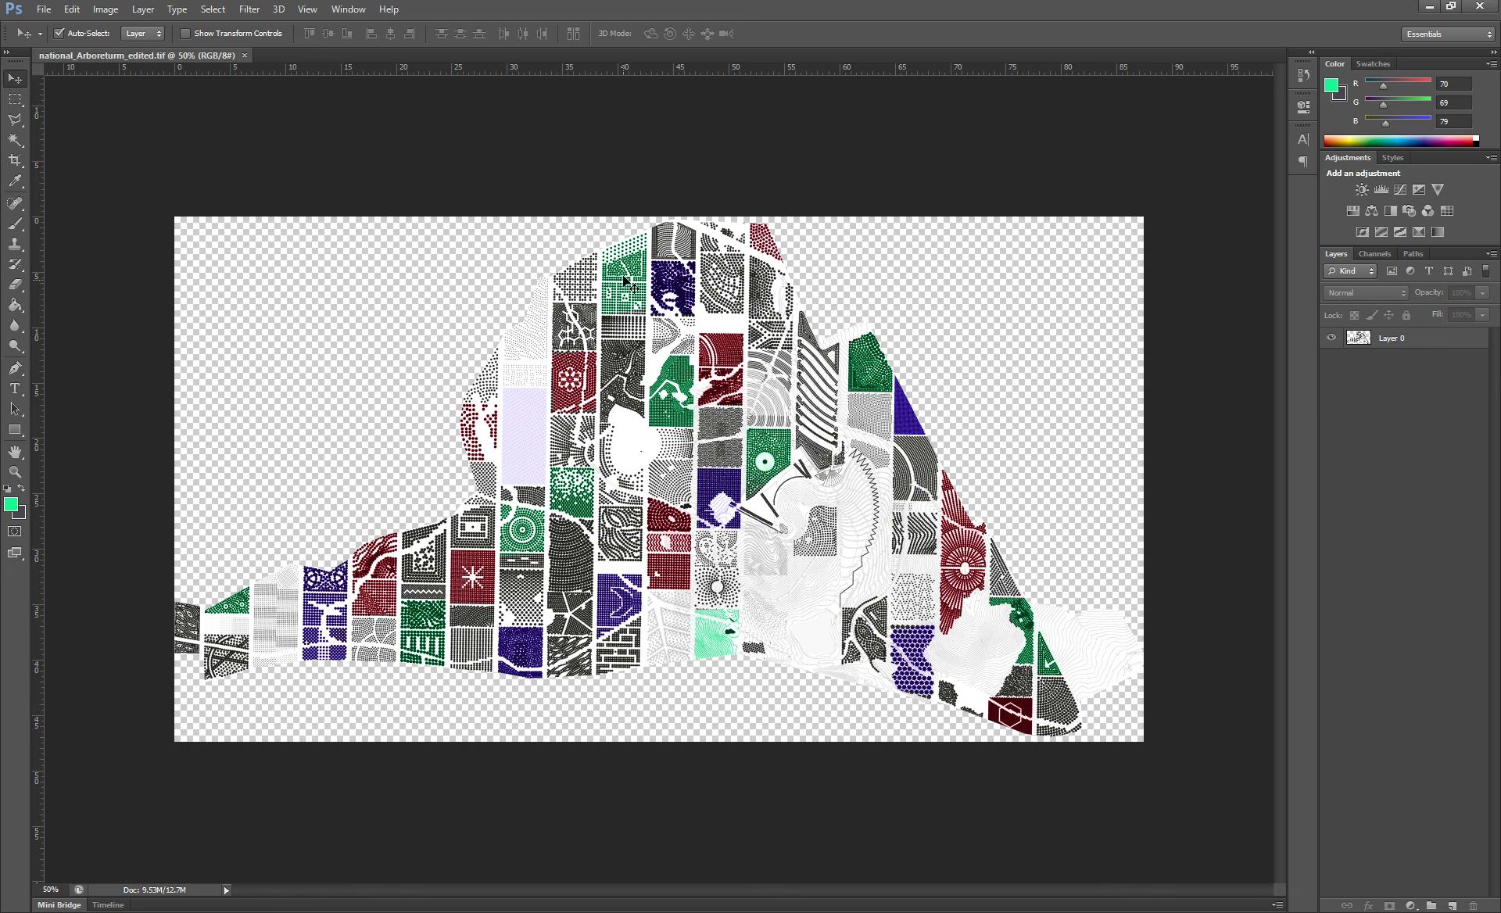
pyautogui.click(727, 368)
pyautogui.scroll(1, 654, 399)
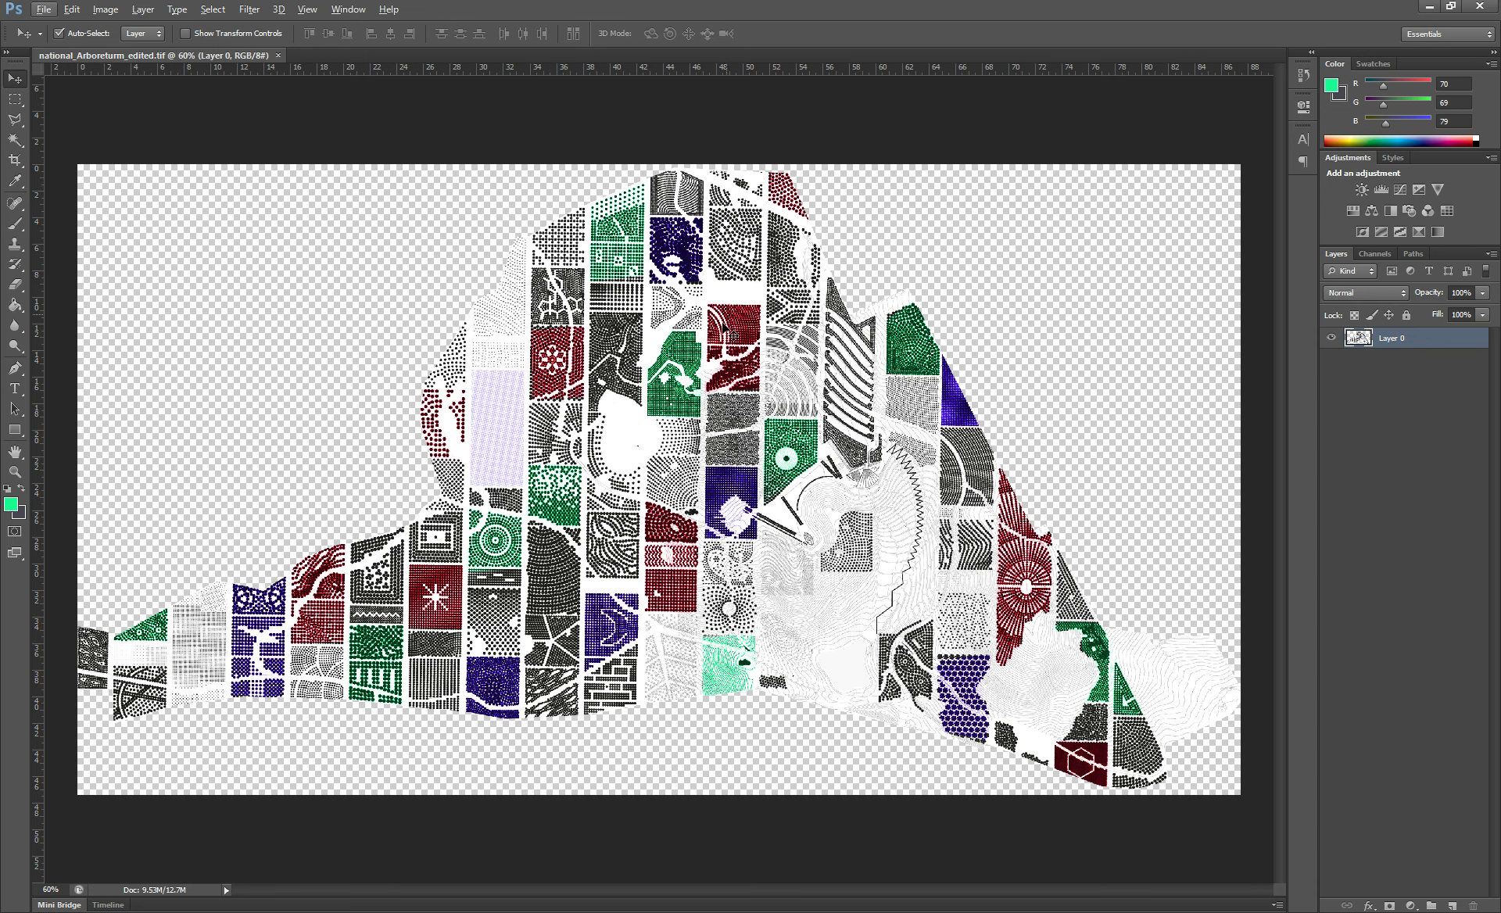
pyautogui.scroll(-1, 600, 436)
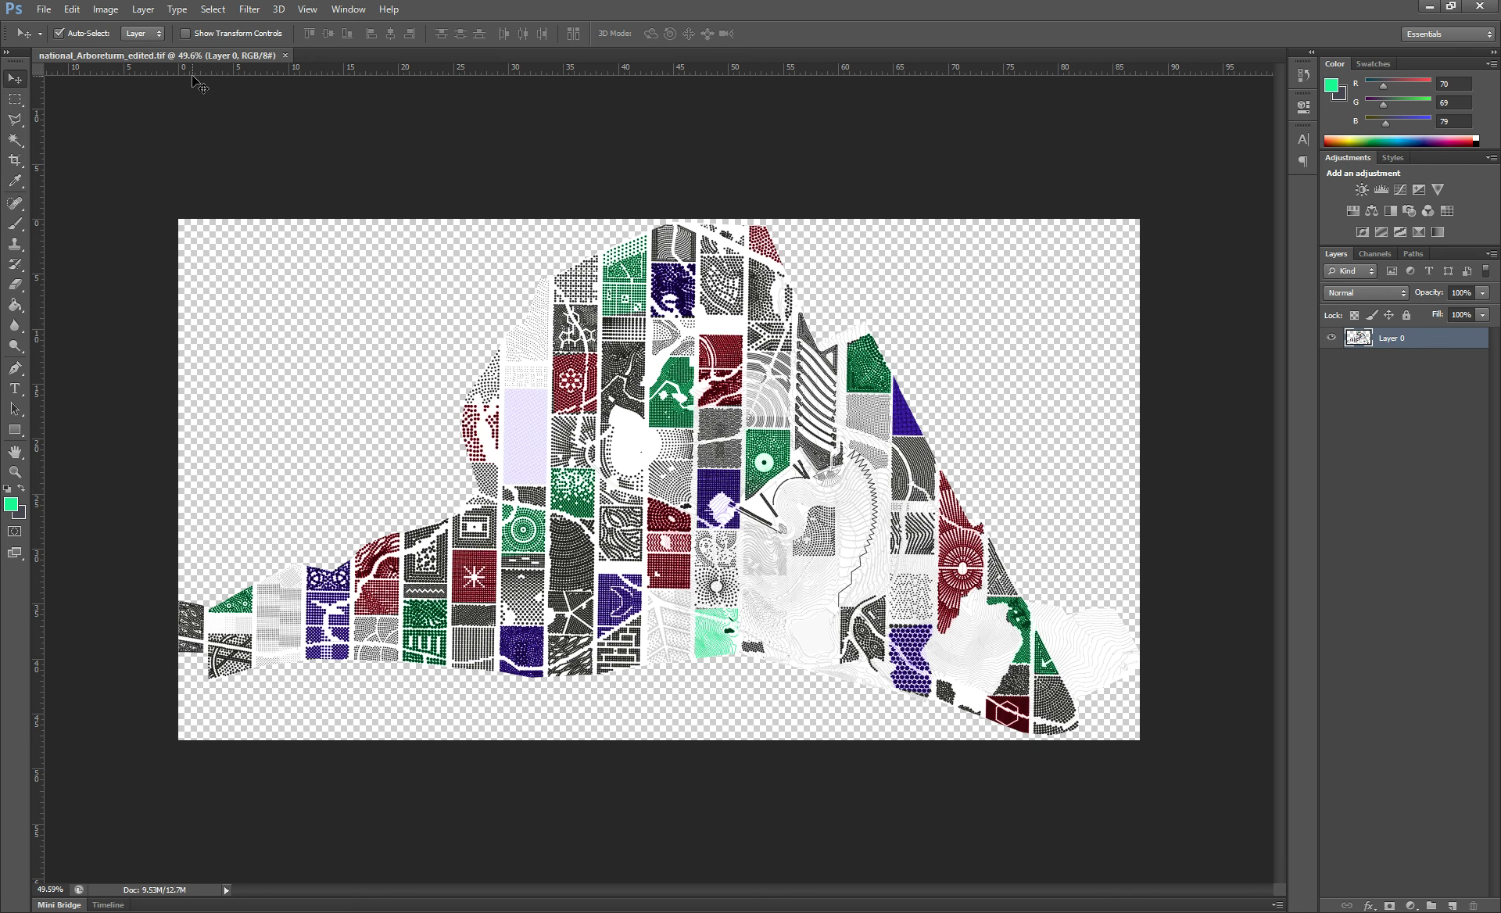
pyautogui.click(44, 8)
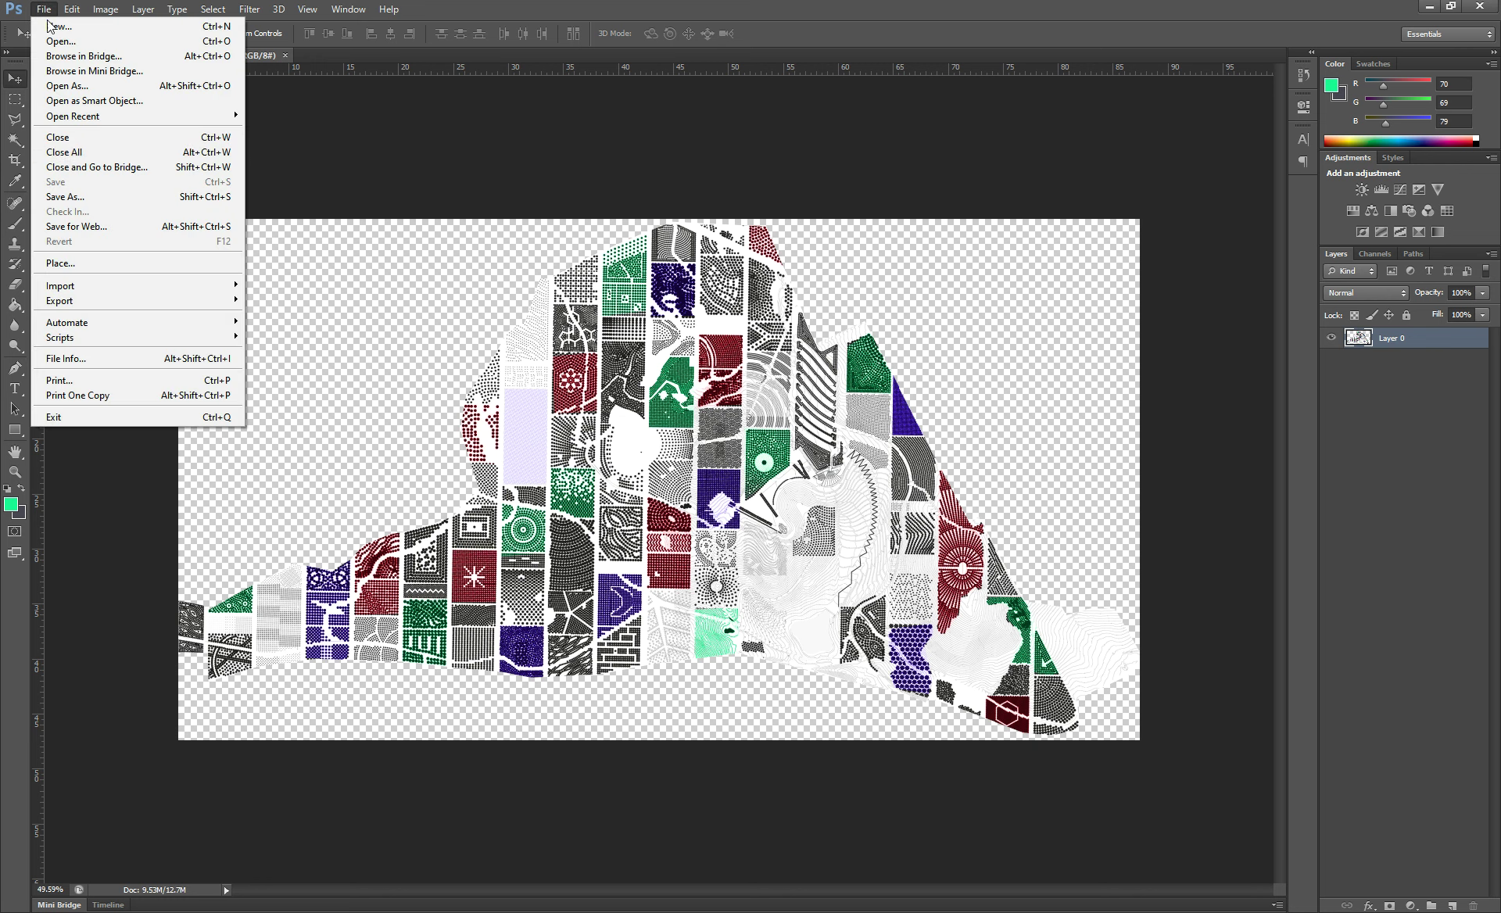
pyautogui.click(363, 175)
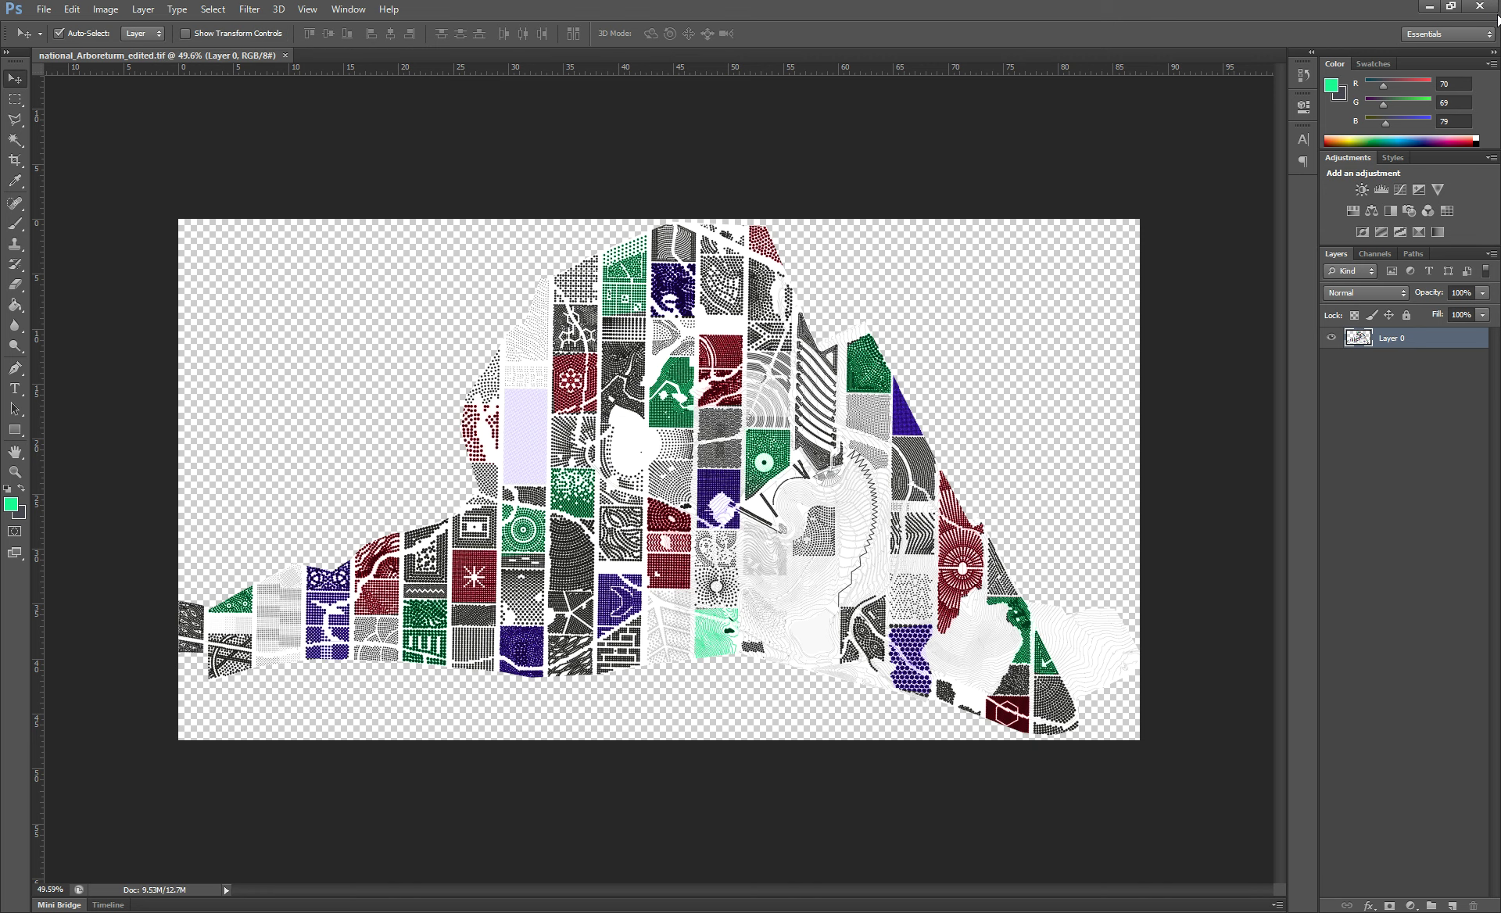
# - Revisit the AURIN Portal map in Chrome and show an empty ArcMap session, dismissing its Getting Started dialog
pyautogui.hotkey('alt', 'Tab')
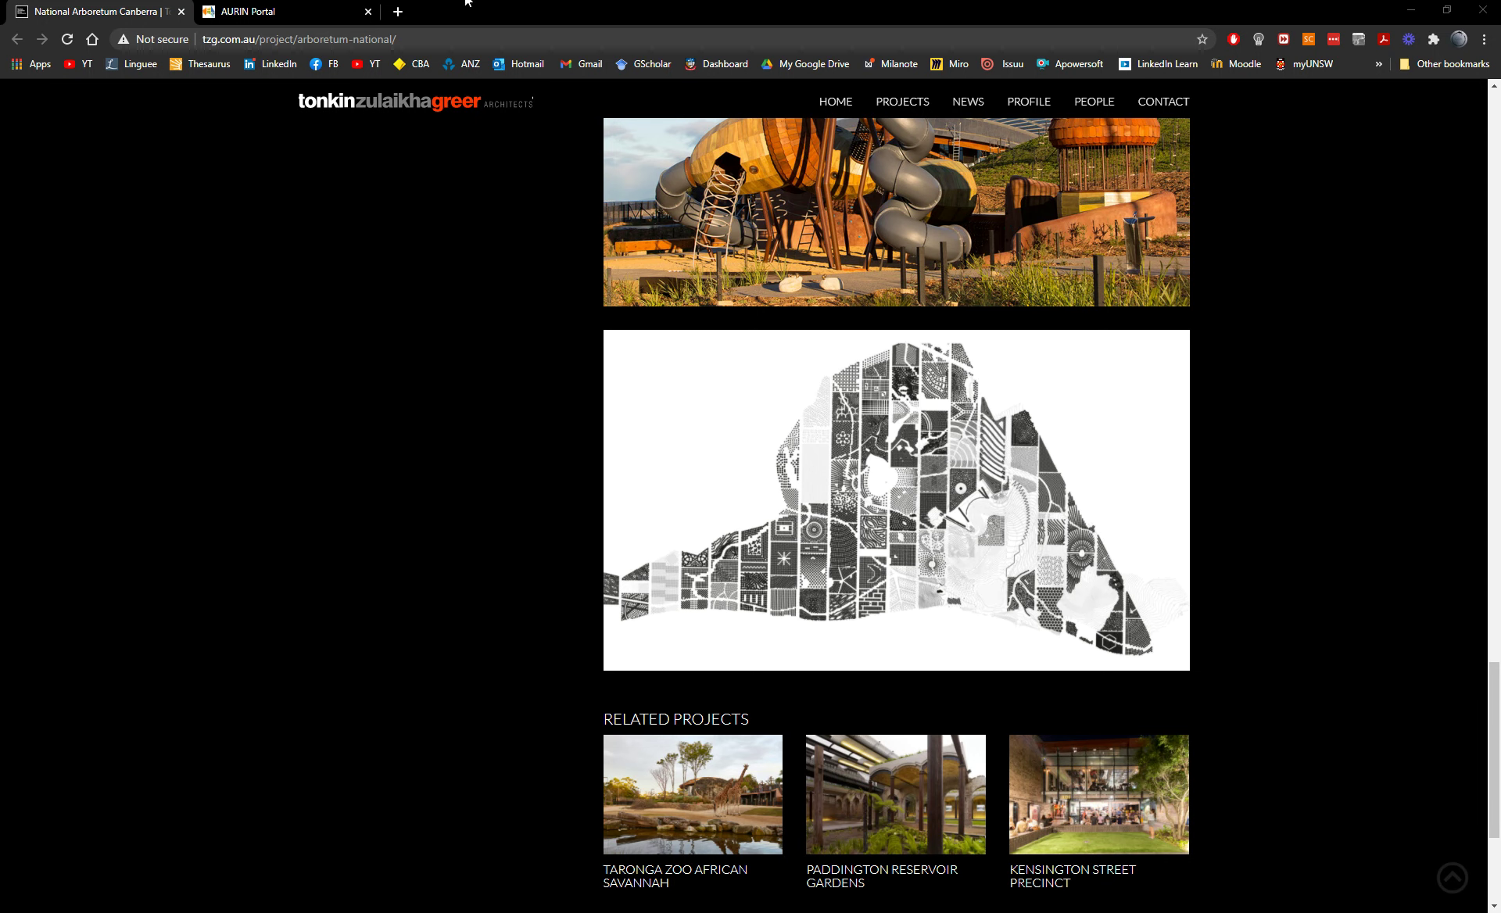
pyautogui.click(290, 13)
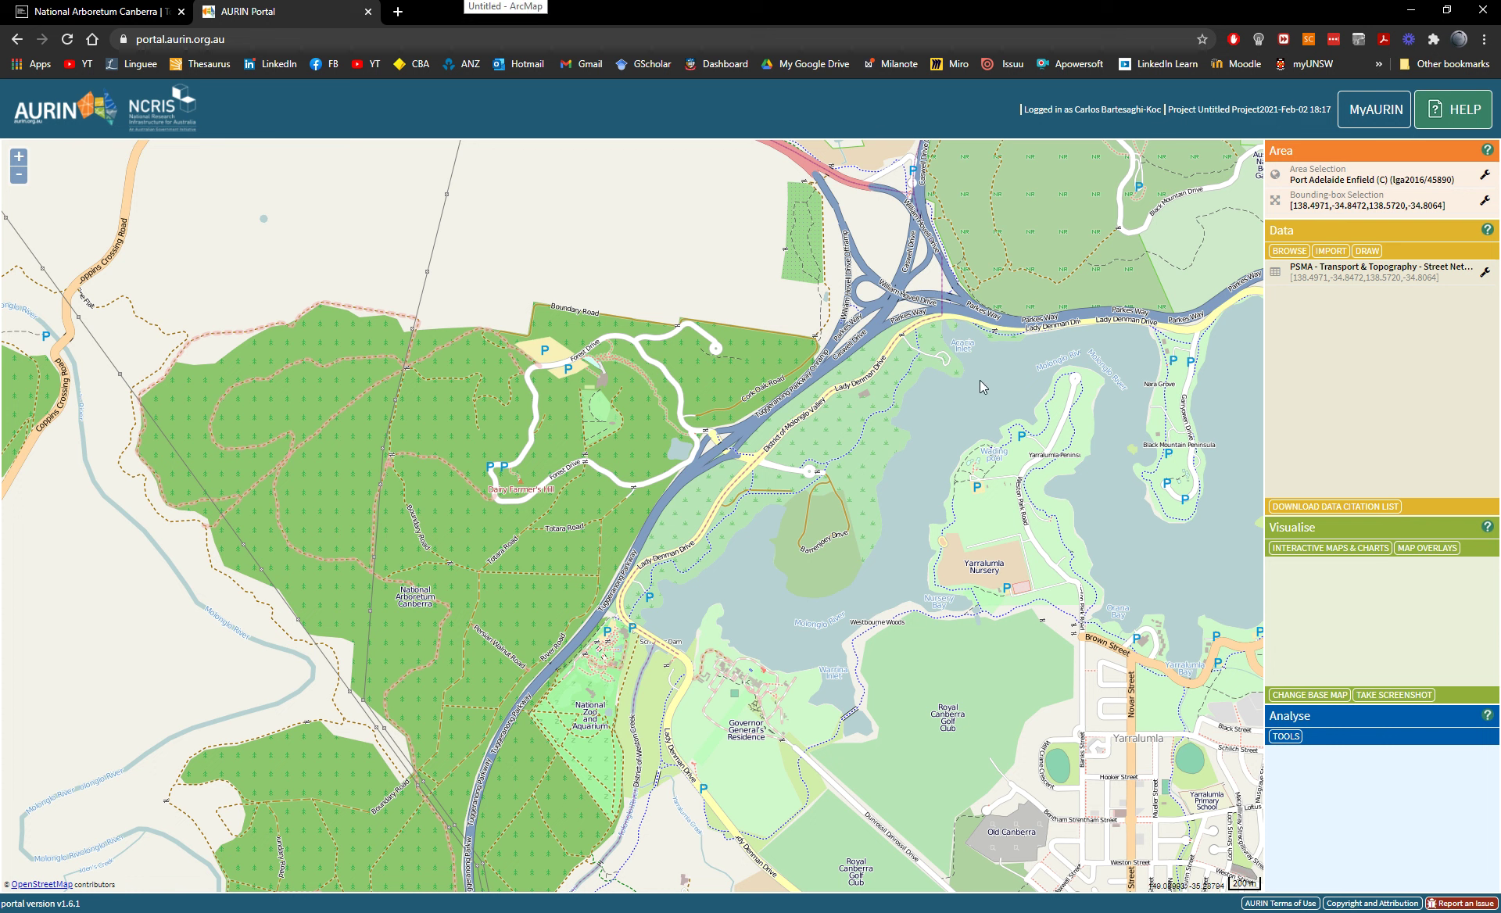
pyautogui.click(449, 1)
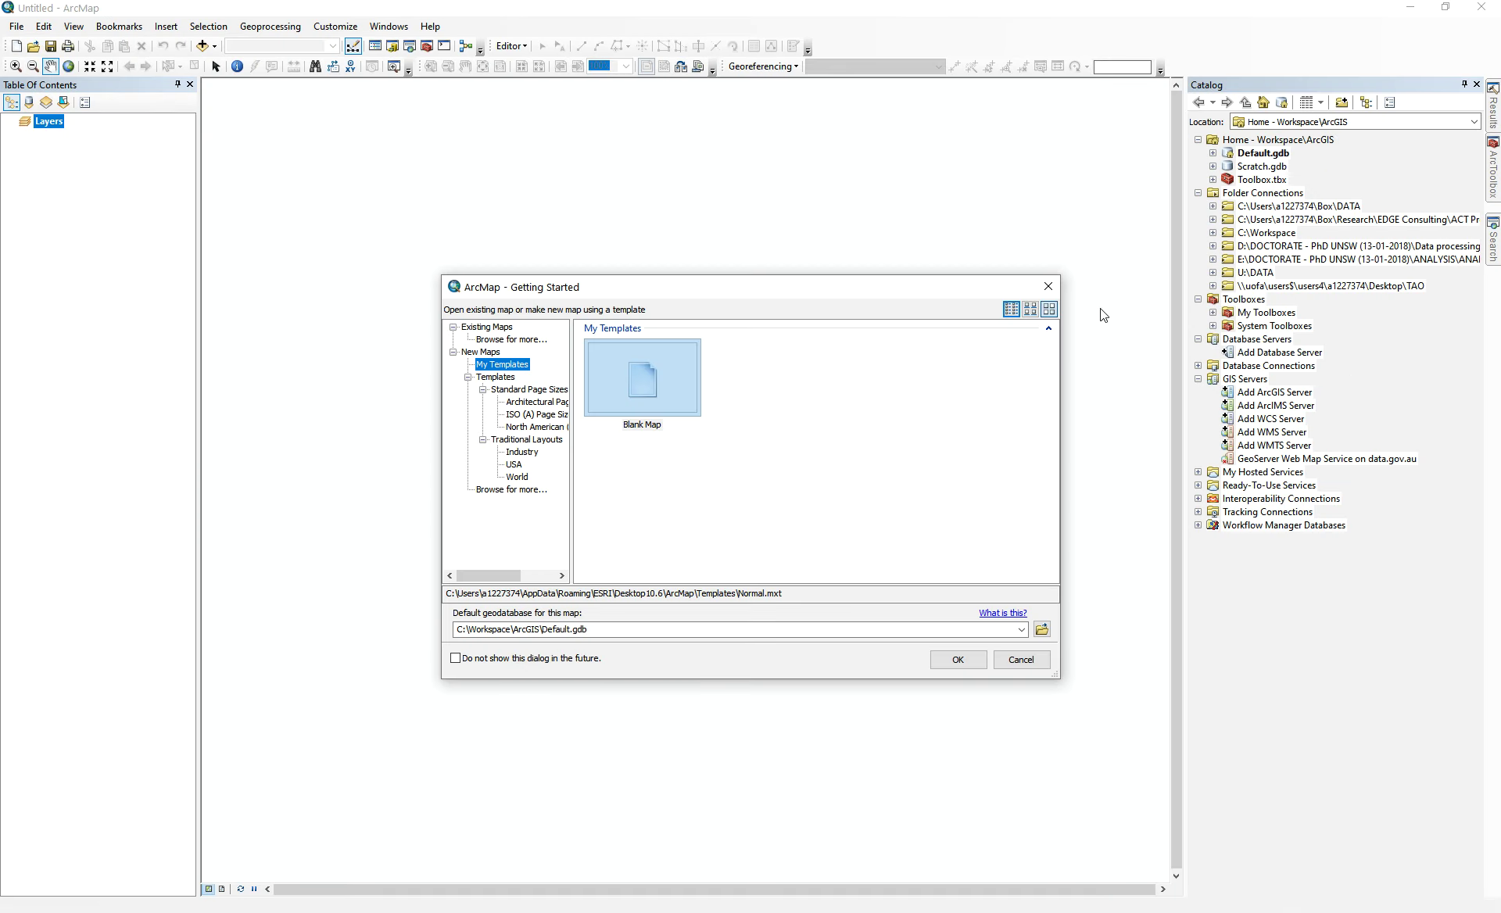
pyautogui.press('Escape')
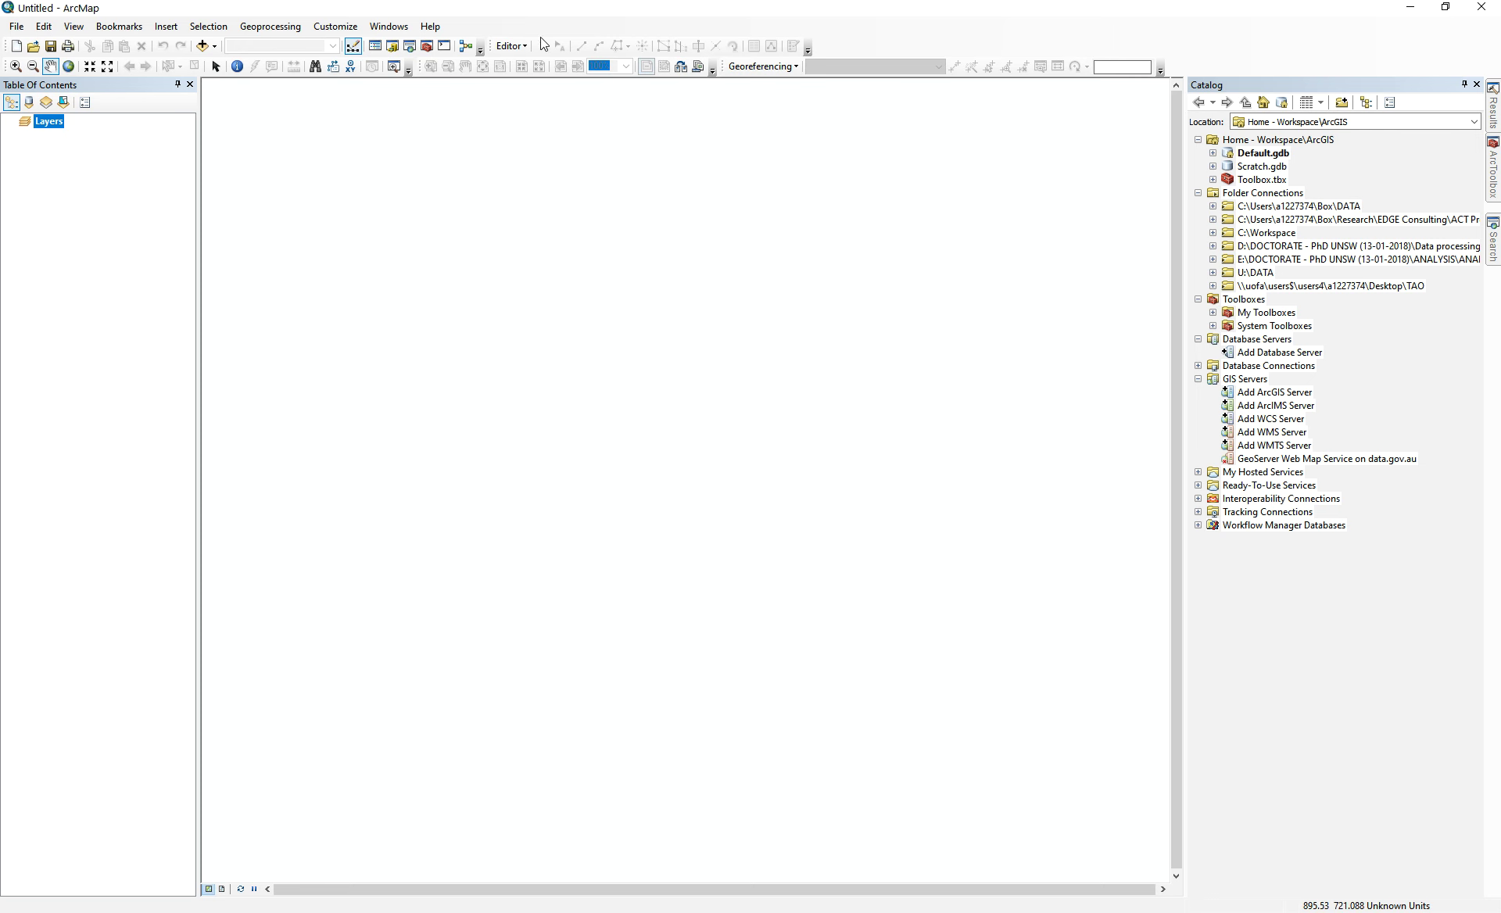
pyautogui.click(485, 0)
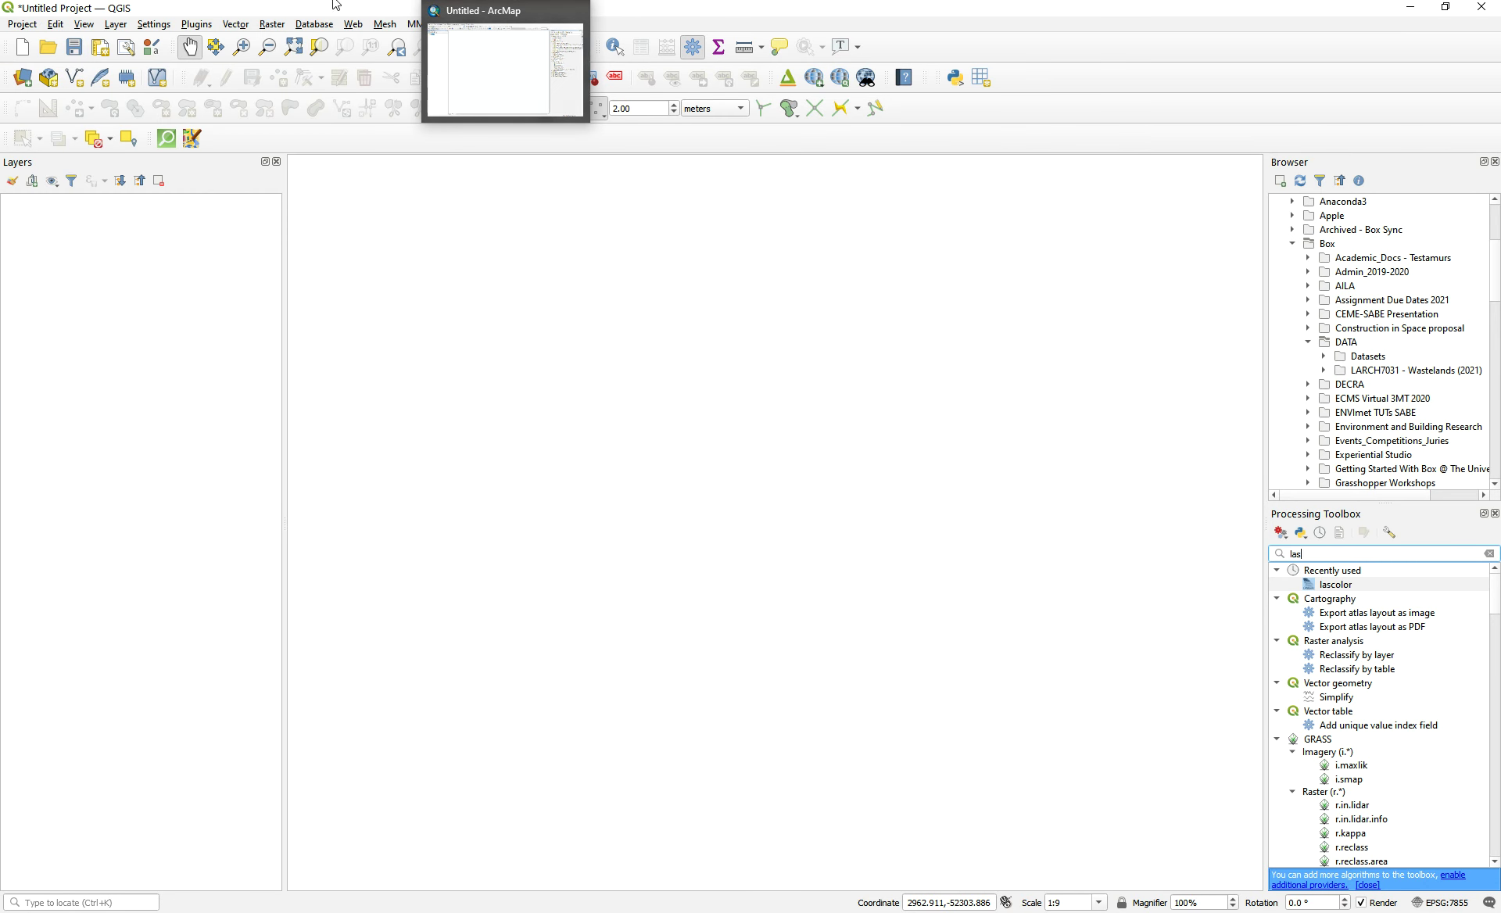
pyautogui.moveTo(337, 0)
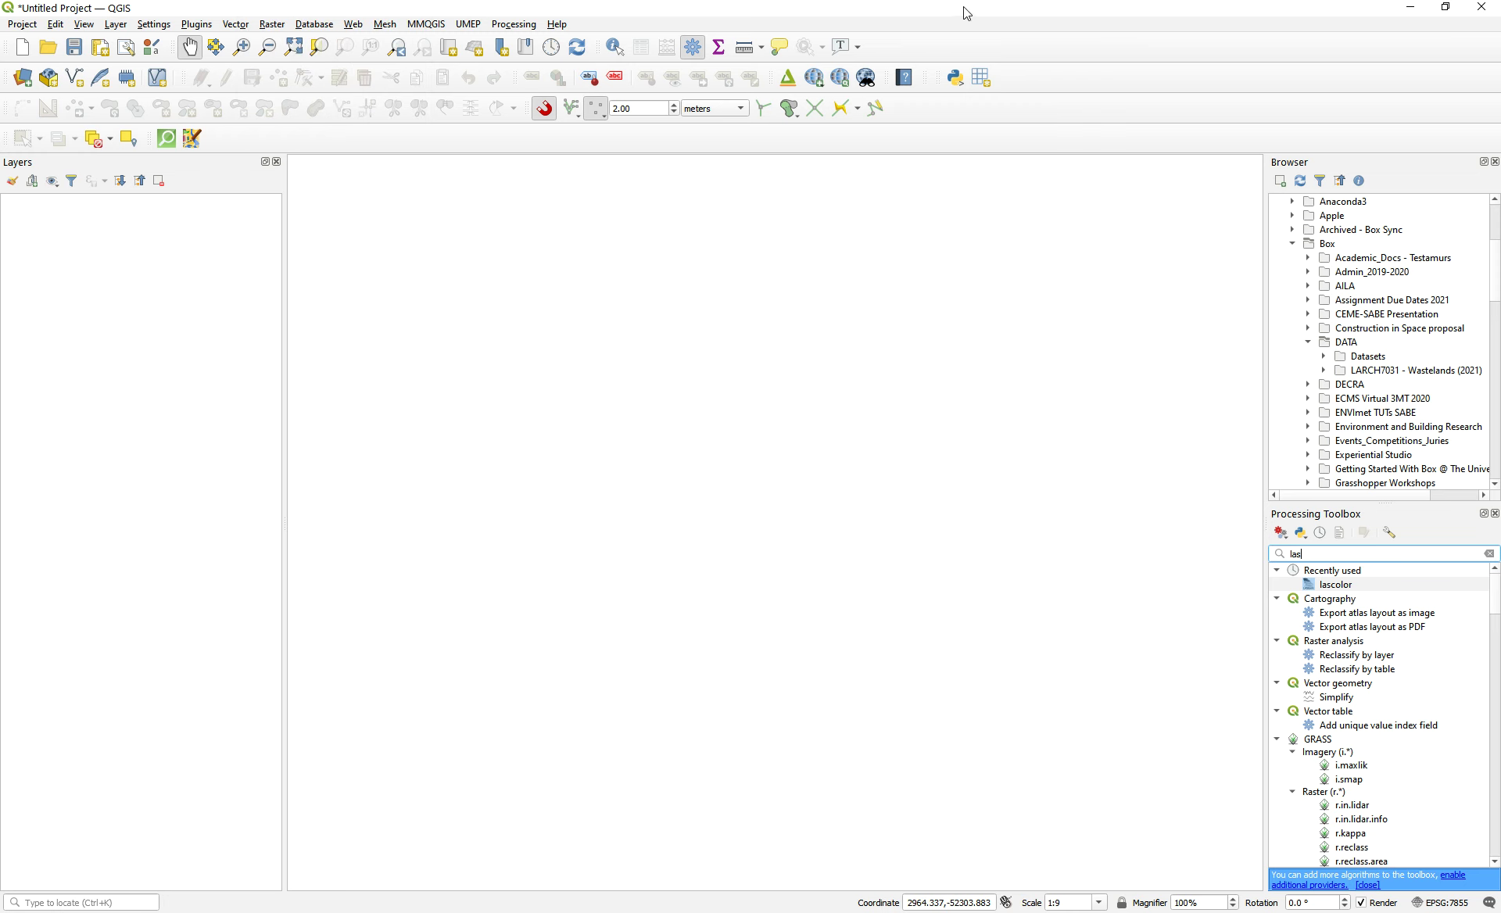
pyautogui.moveTo(798, 2)
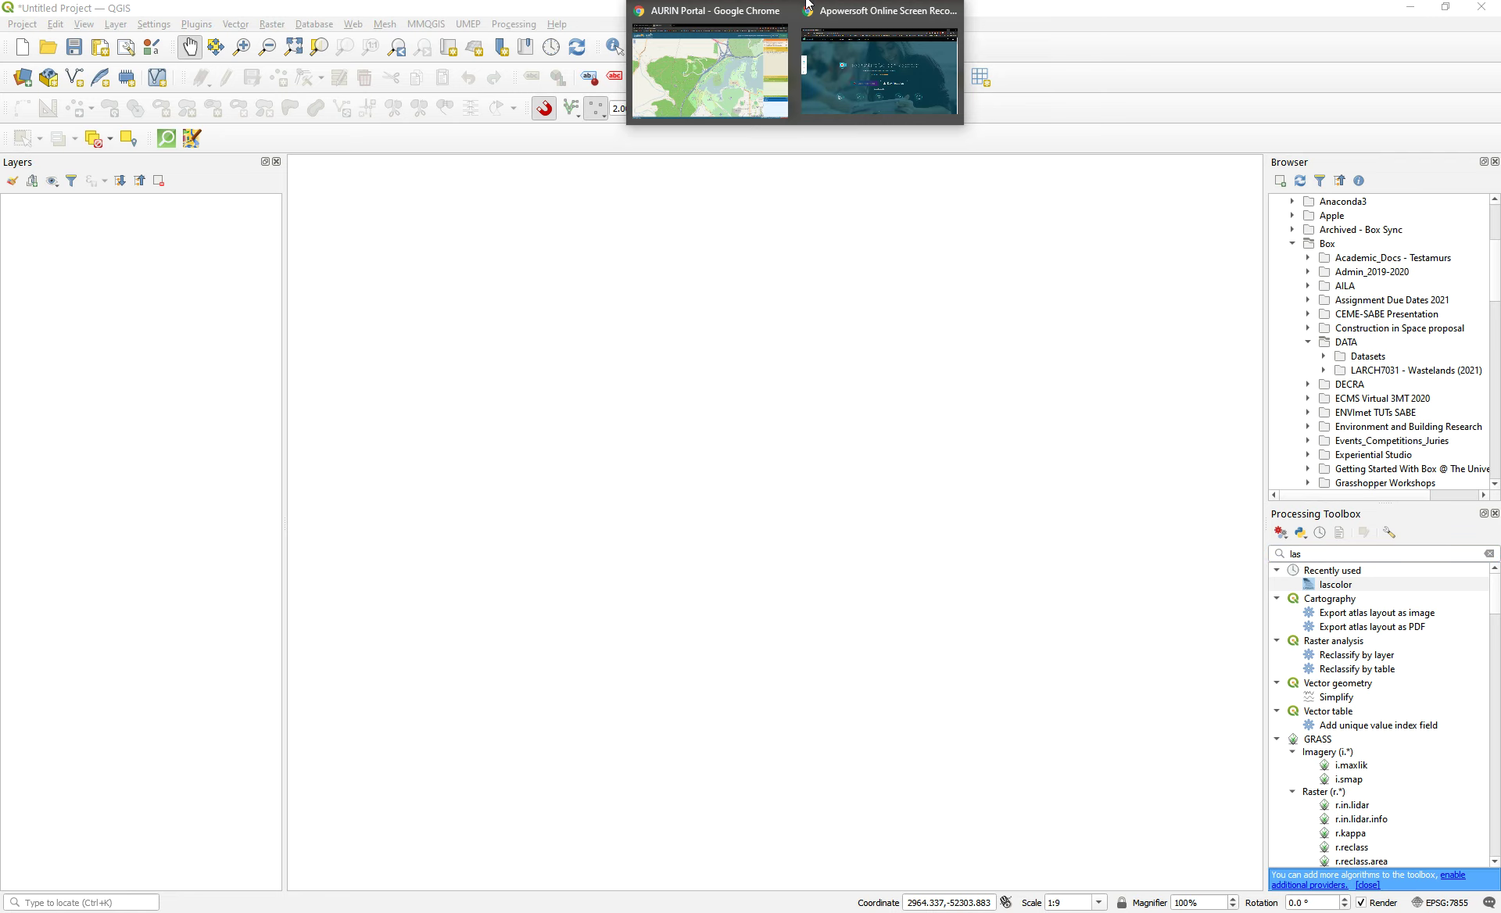
pyautogui.click(714, 69)
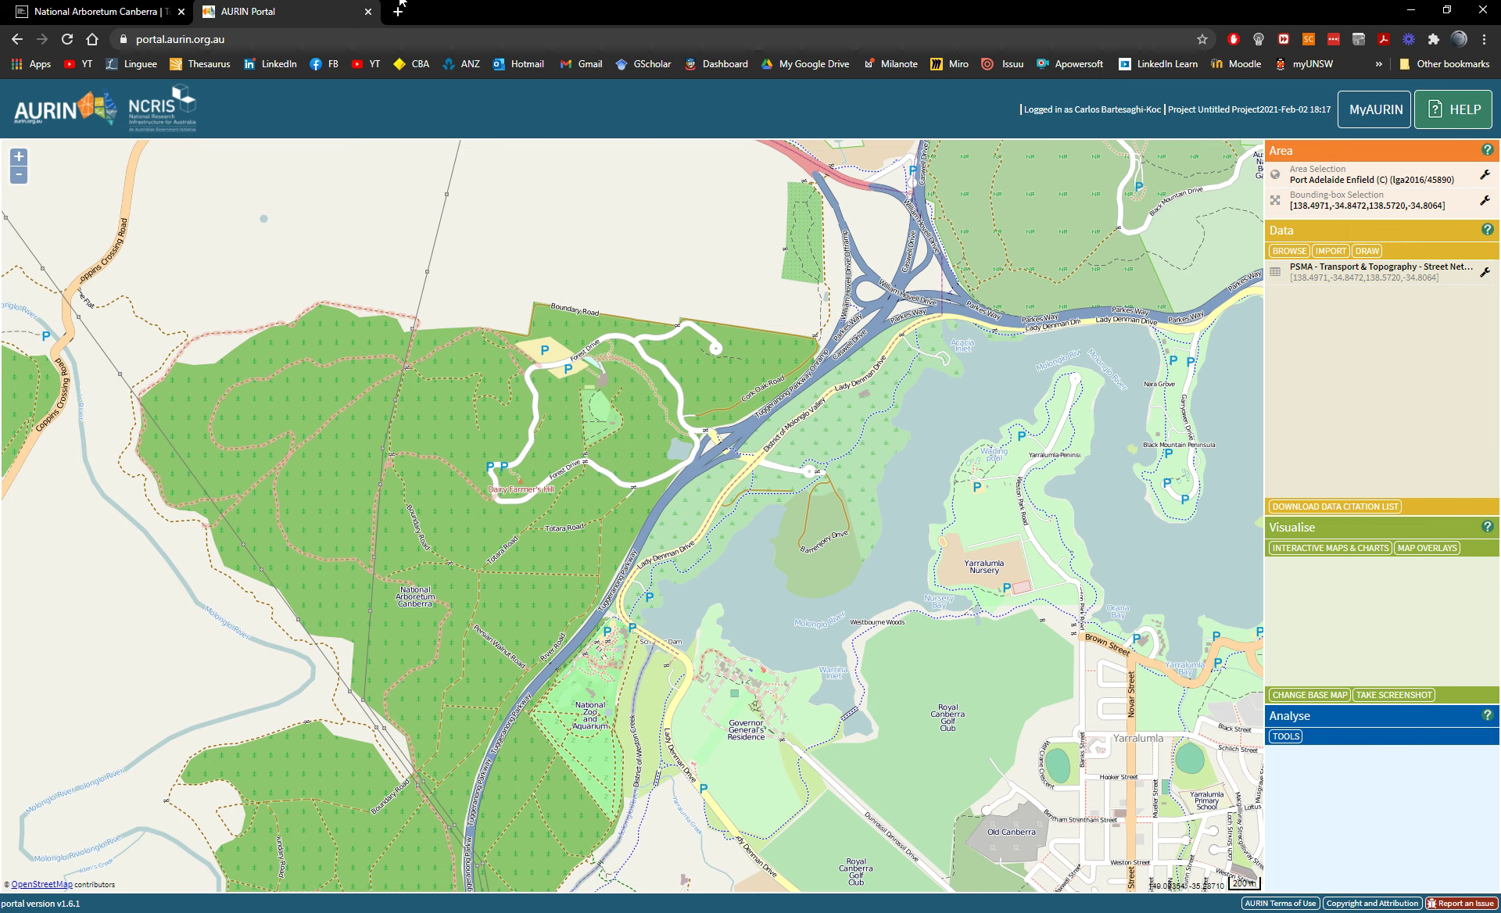
pyautogui.hotkey('alt', 'Tab')
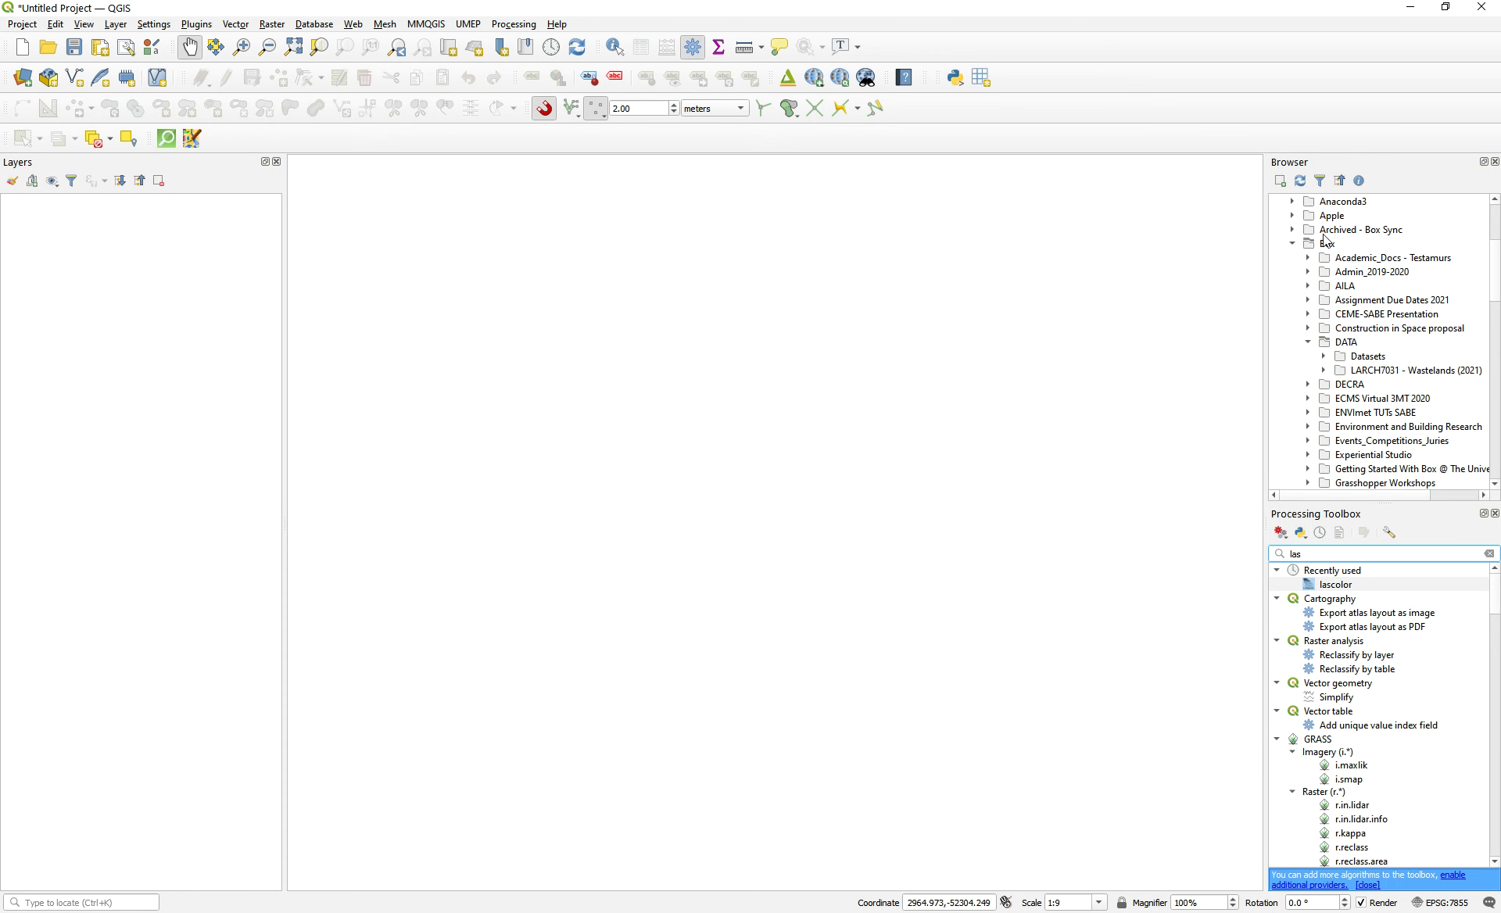
# - Collapse the DATA folder inside the Box folder in the QGIS Browser tree
pyautogui.doubleClick(1326, 244)
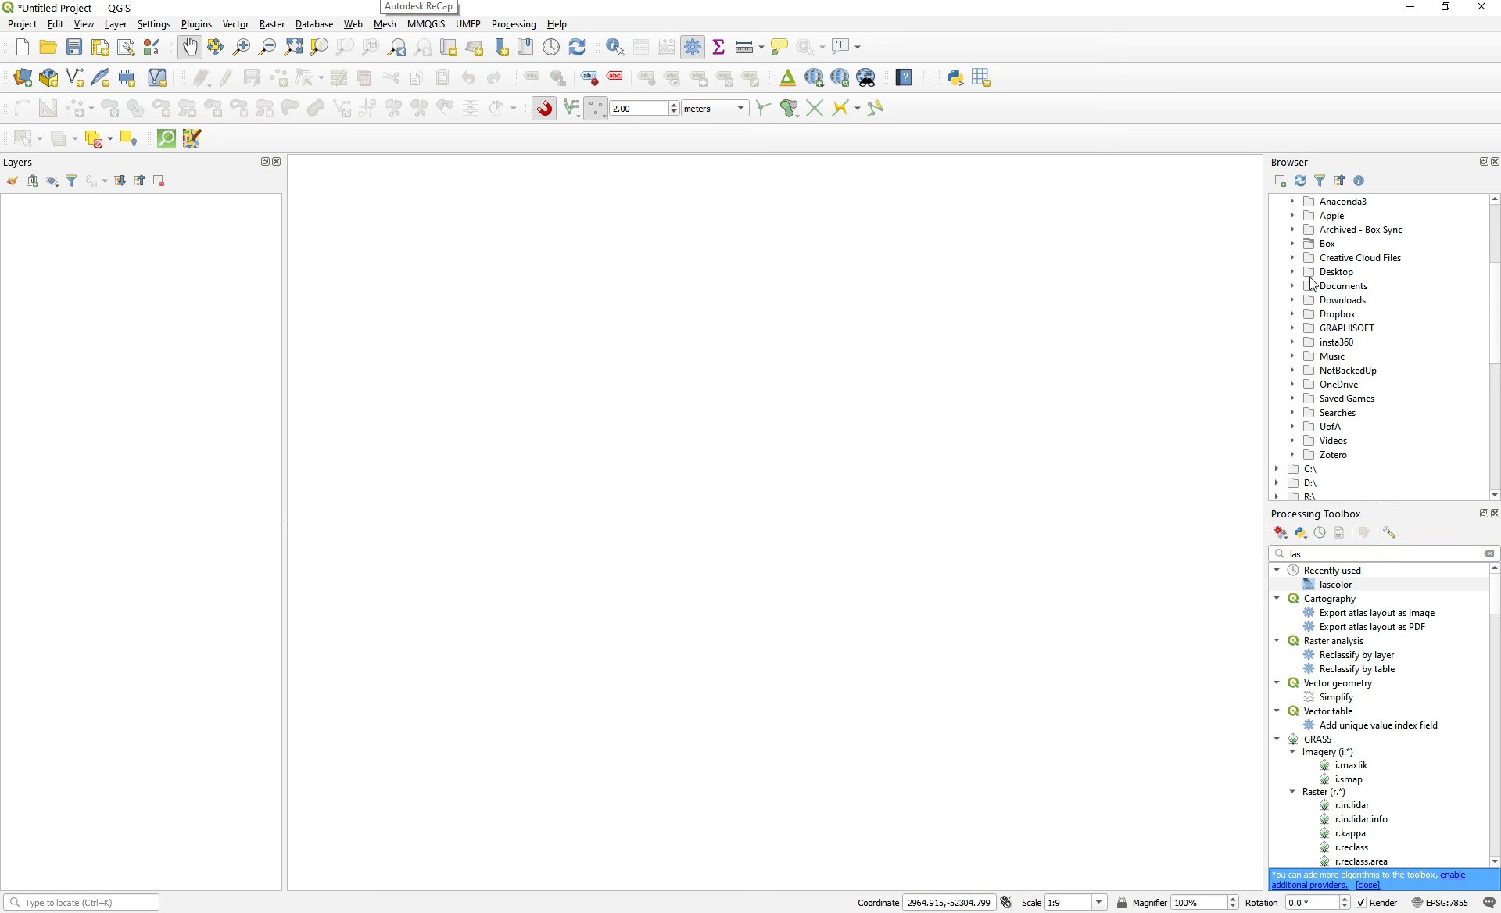
pyautogui.scroll(4, 1312, 285)
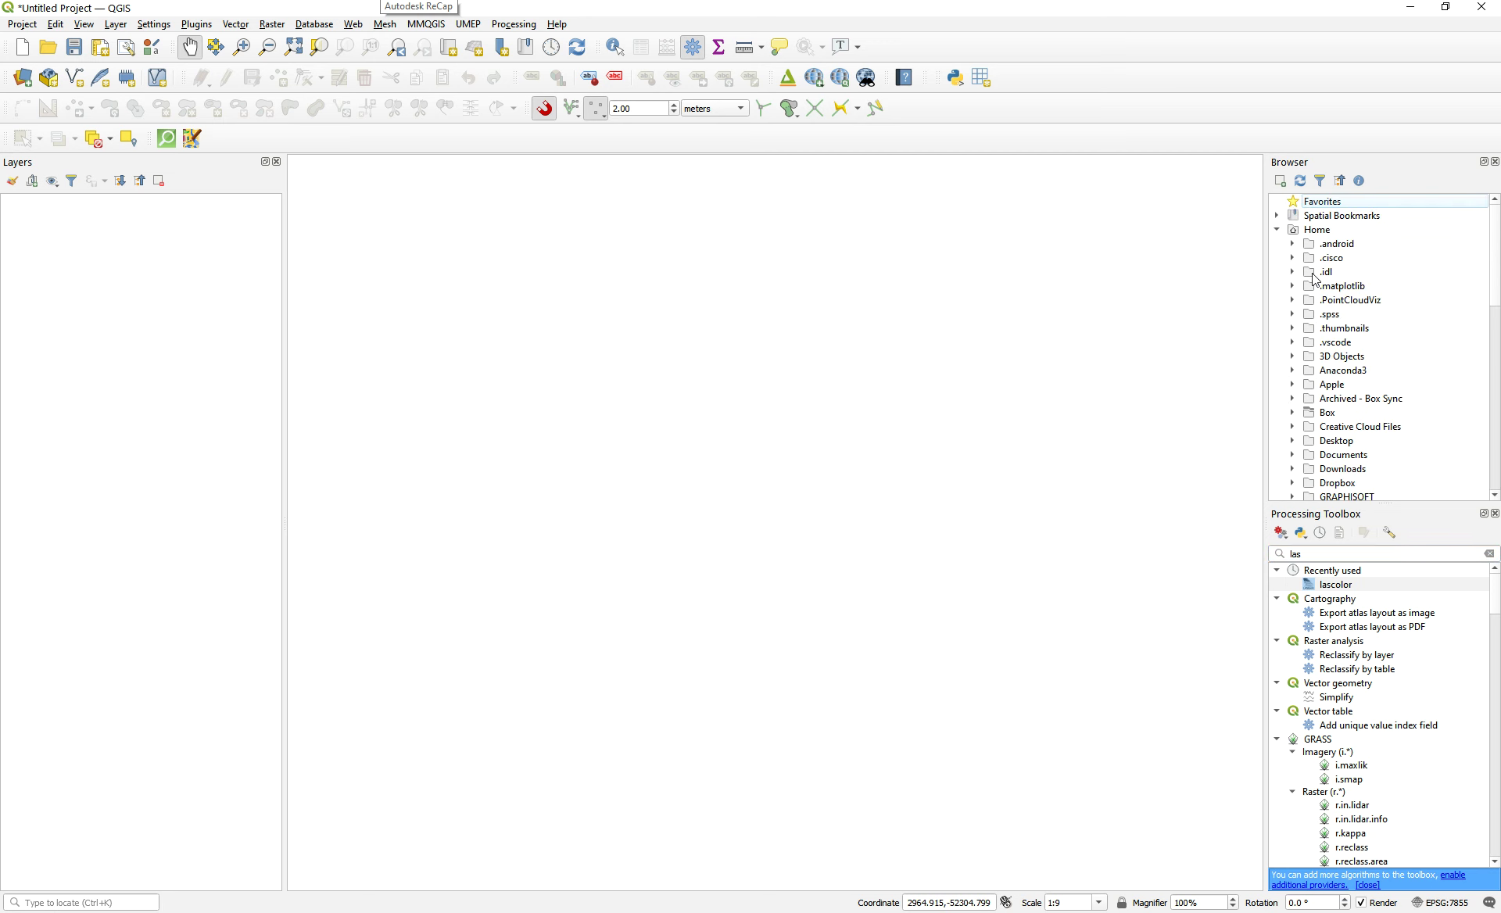
pyautogui.click(1292, 414)
pyautogui.scroll(-4, 1366, 366)
pyautogui.click(1309, 344)
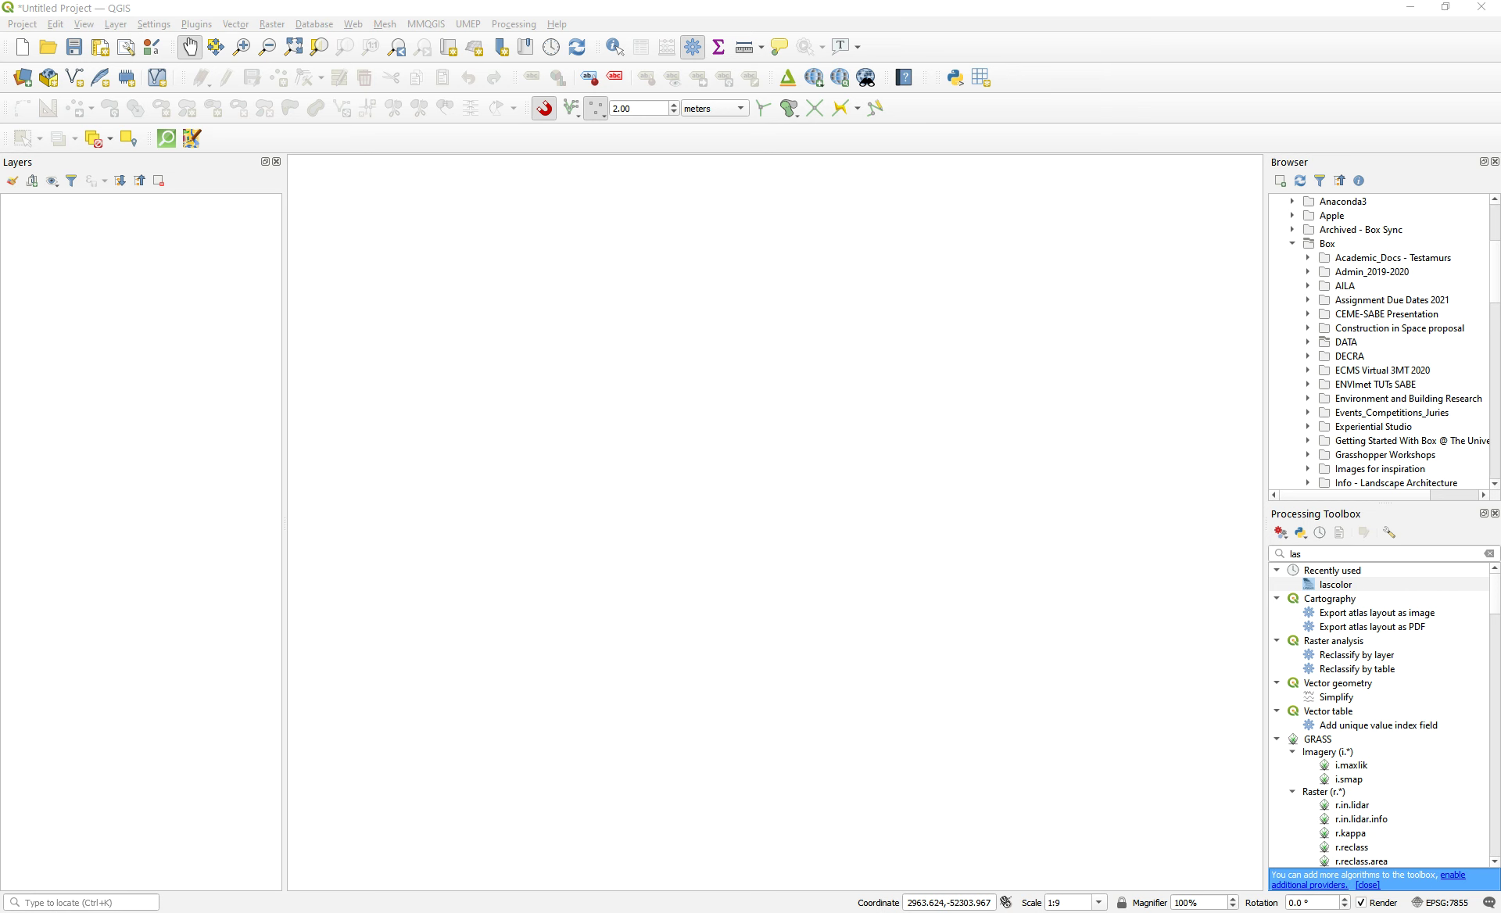
# - Switch to the AURIN Portal in Chrome and inspect the Port Adelaide Enfield study area settings and bounding-box selection on the map
pyautogui.click(776, 90)
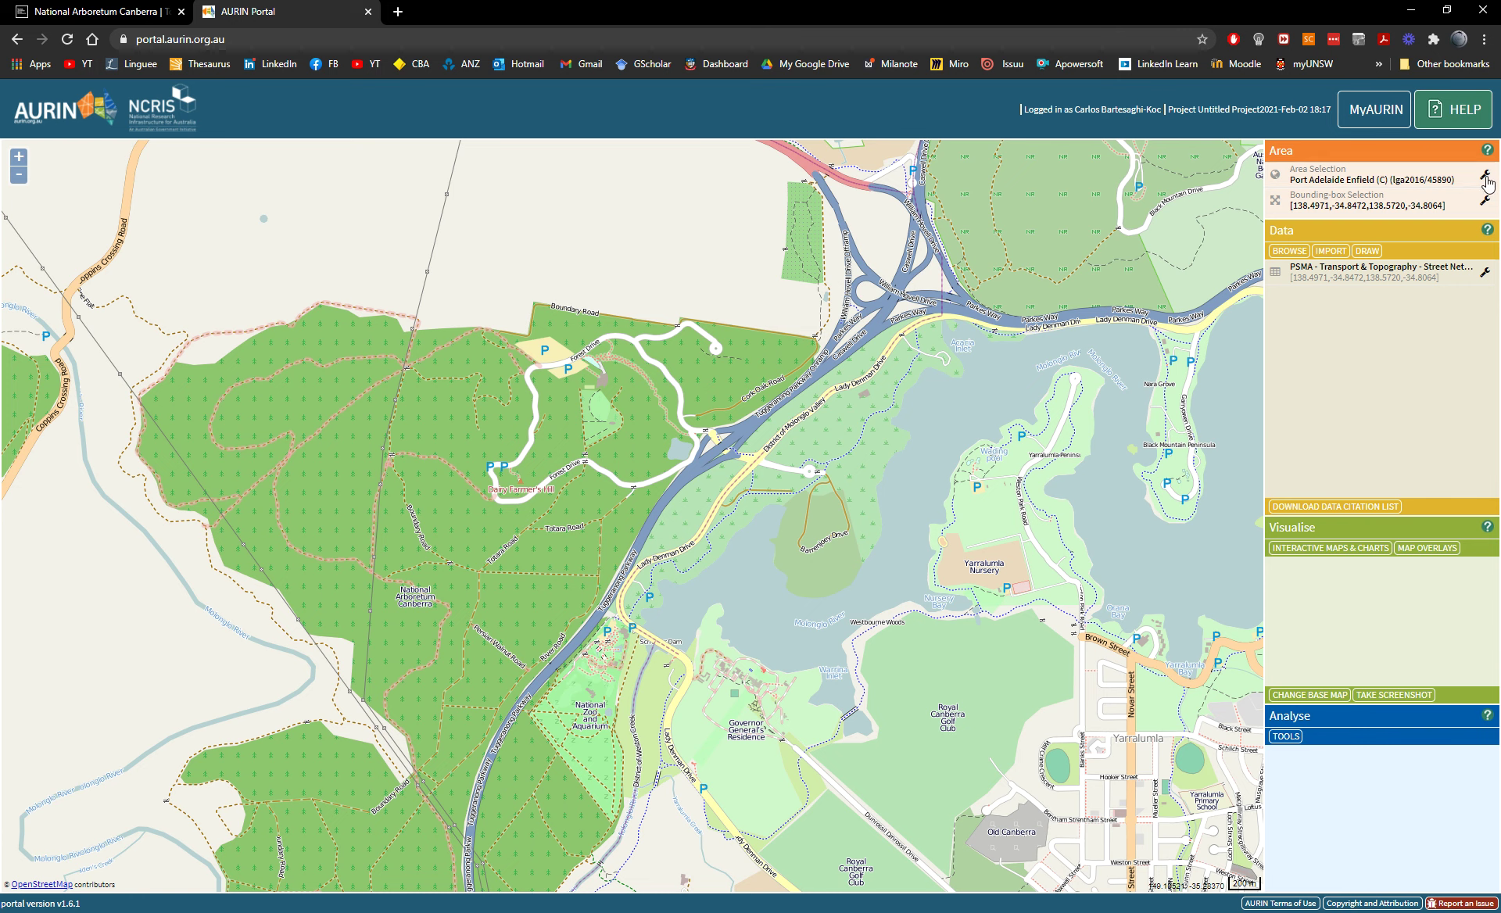
pyautogui.click(1384, 182)
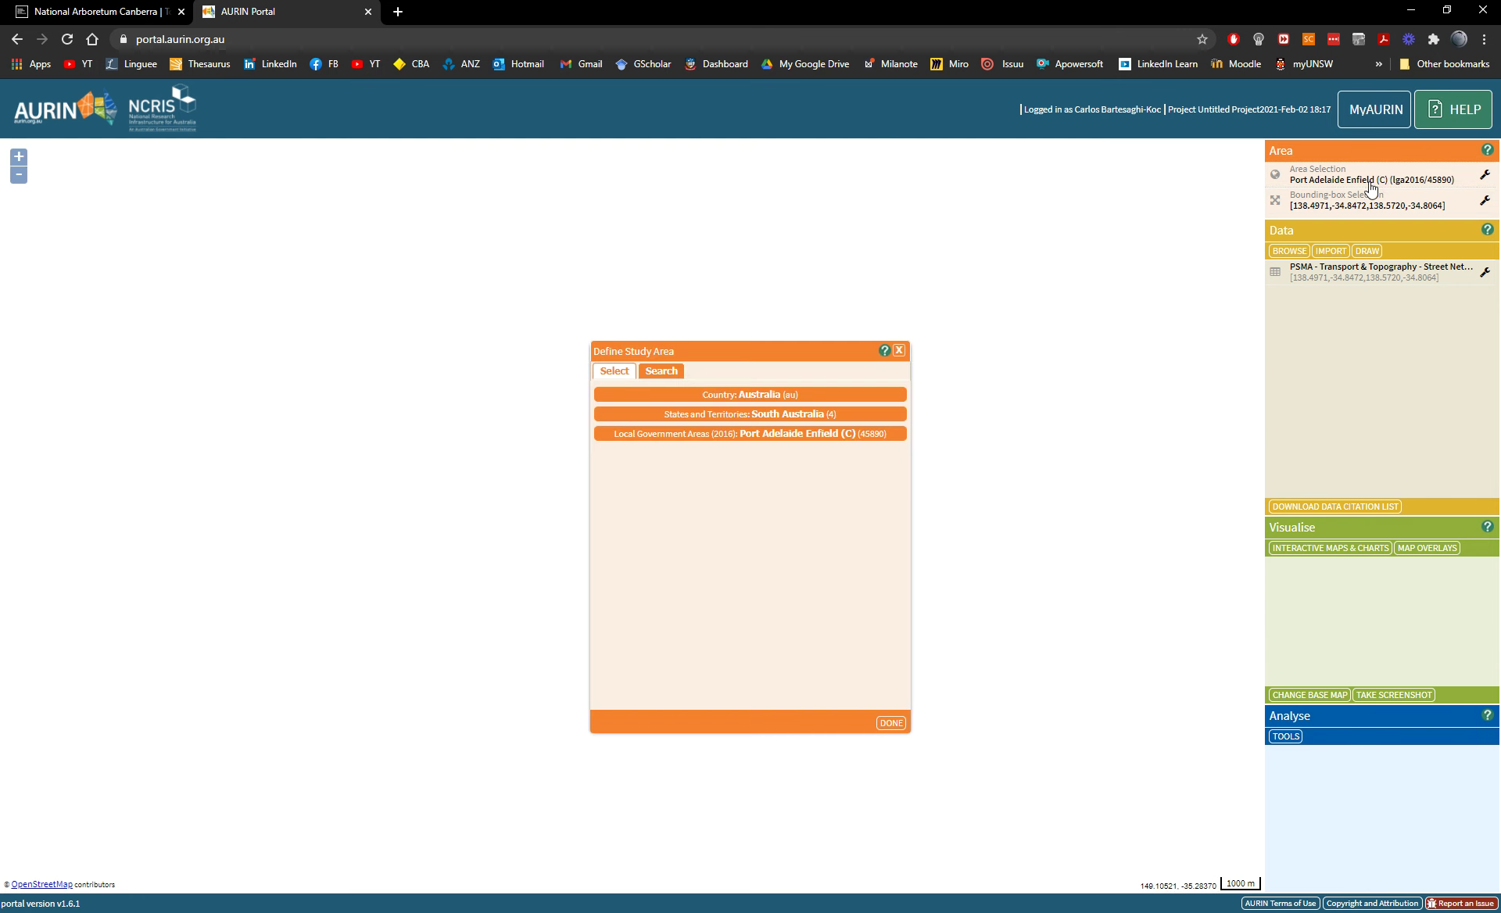
pyautogui.click(1438, 203)
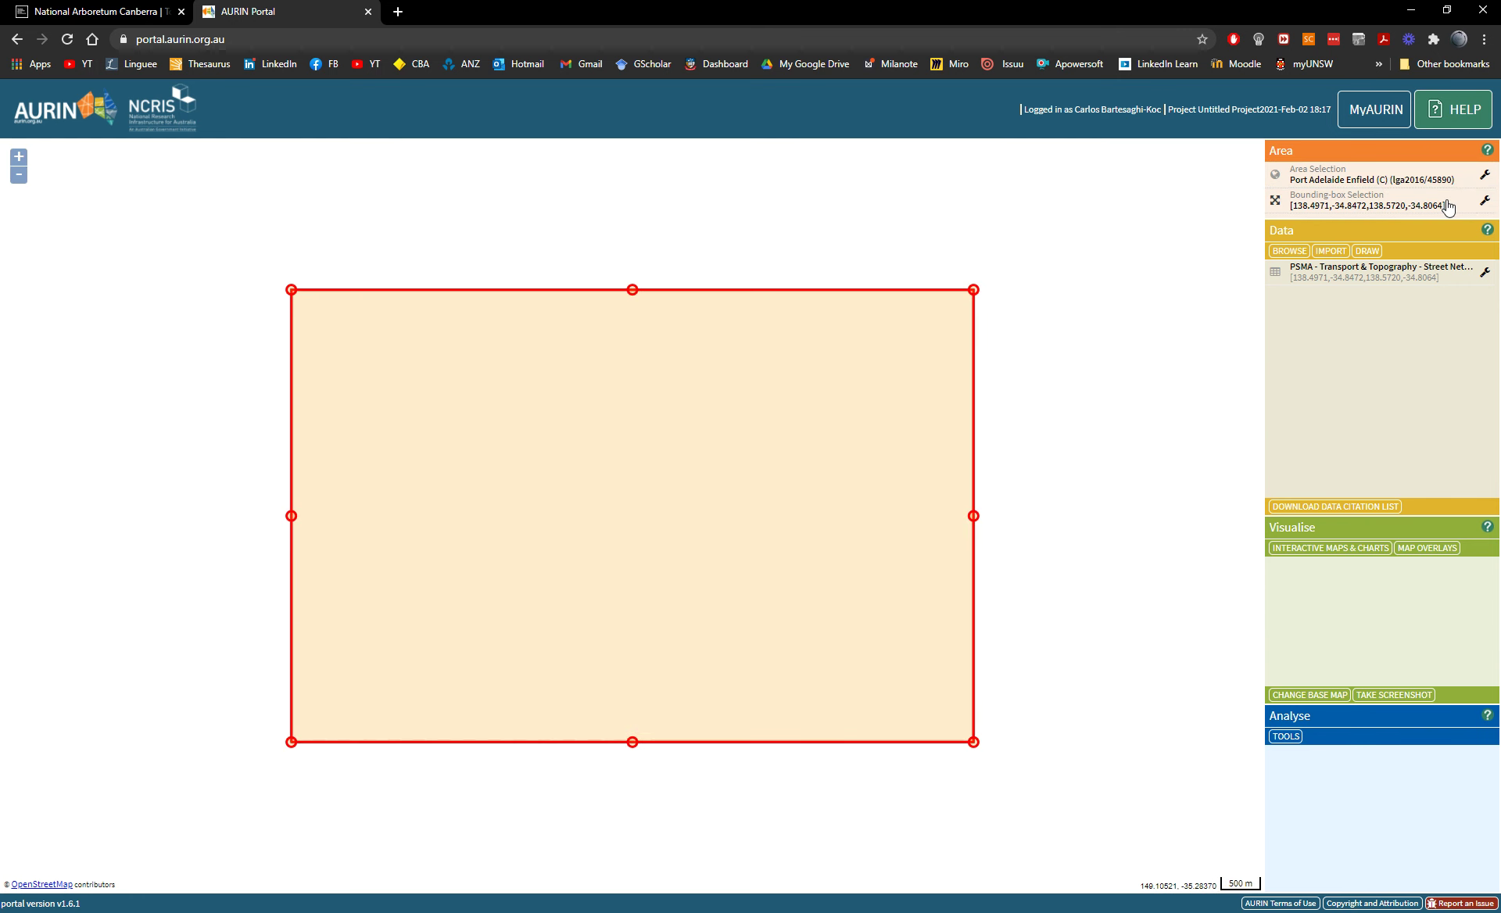
pyautogui.scroll(-2, 999, 231)
pyautogui.moveTo(1113, 224); pyautogui.dragTo(641, 315)
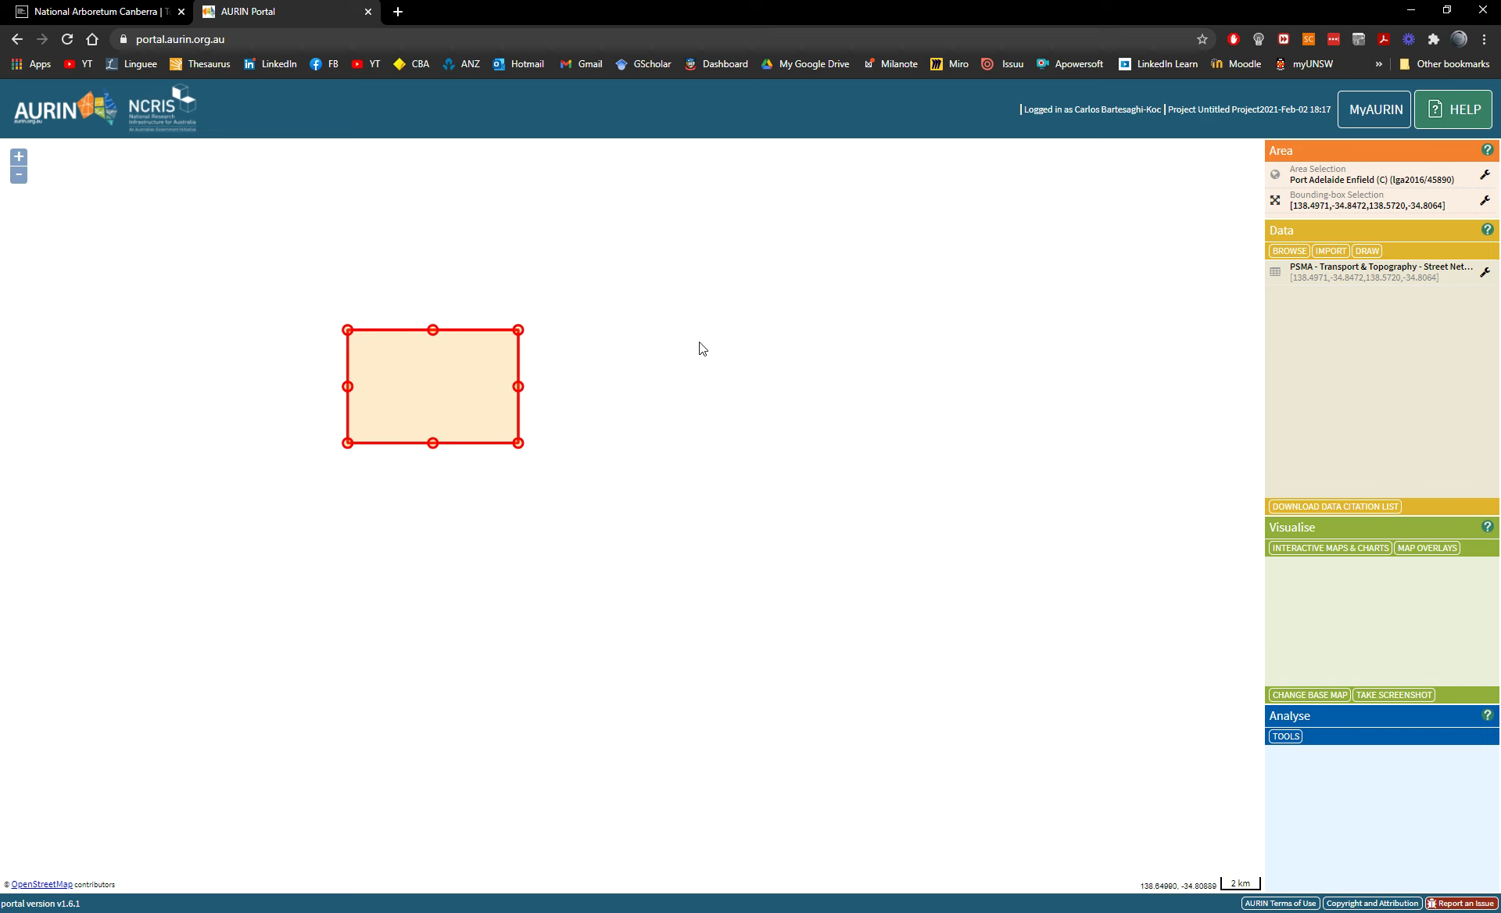
# - Close the National Arboretum Canberra browser tab and locate the arboretum west of Canberra on the AURIN map
pyautogui.moveTo(446, 337); pyautogui.dragTo(536, 348)
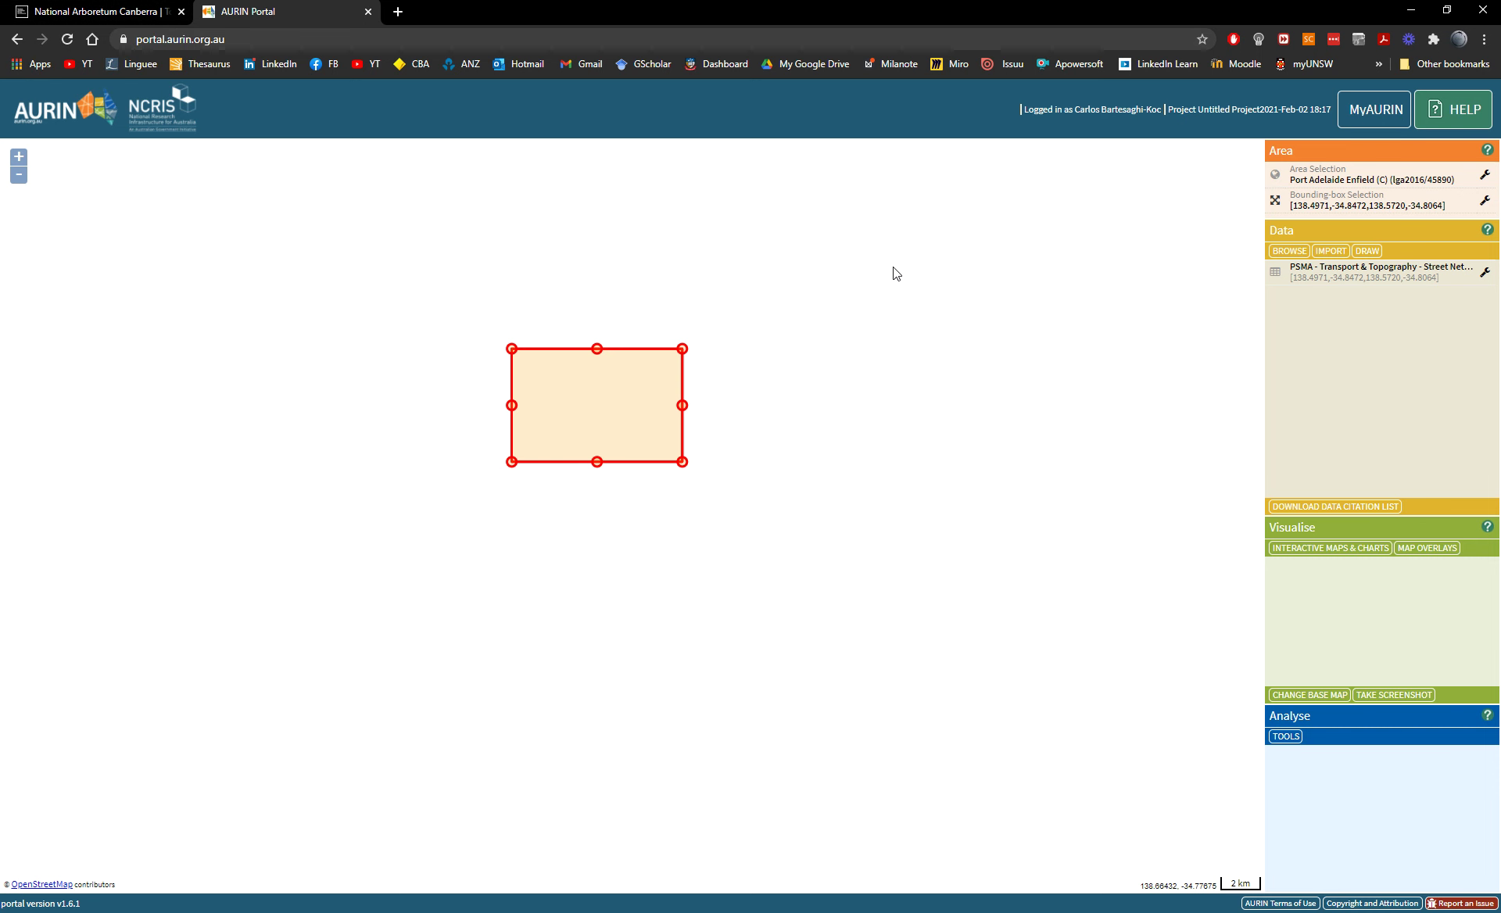
pyautogui.click(181, 11)
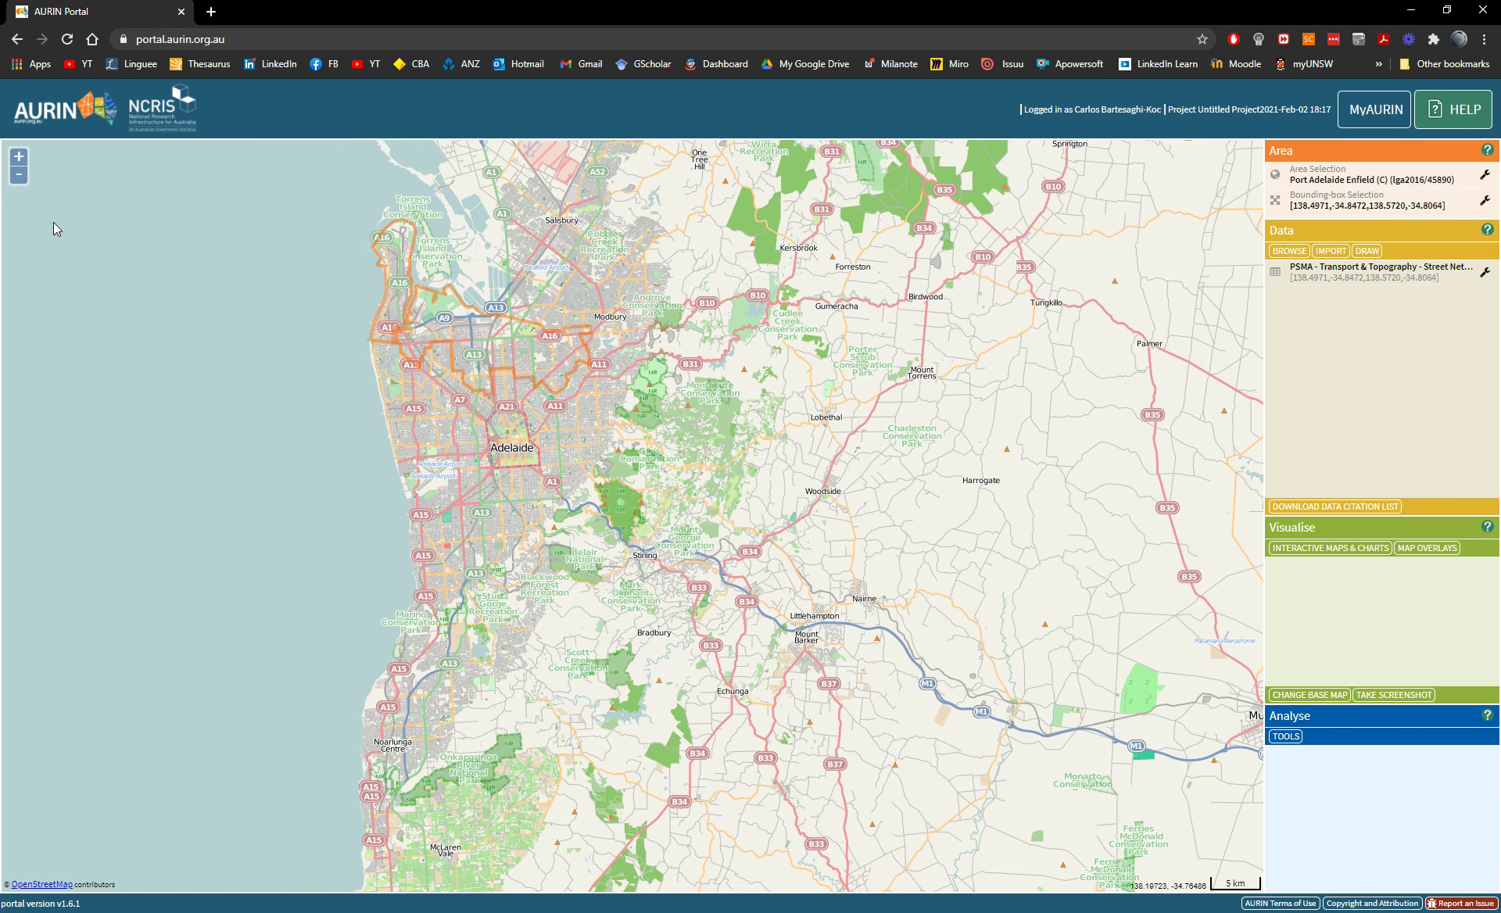
pyautogui.scroll(-5, 305, 313)
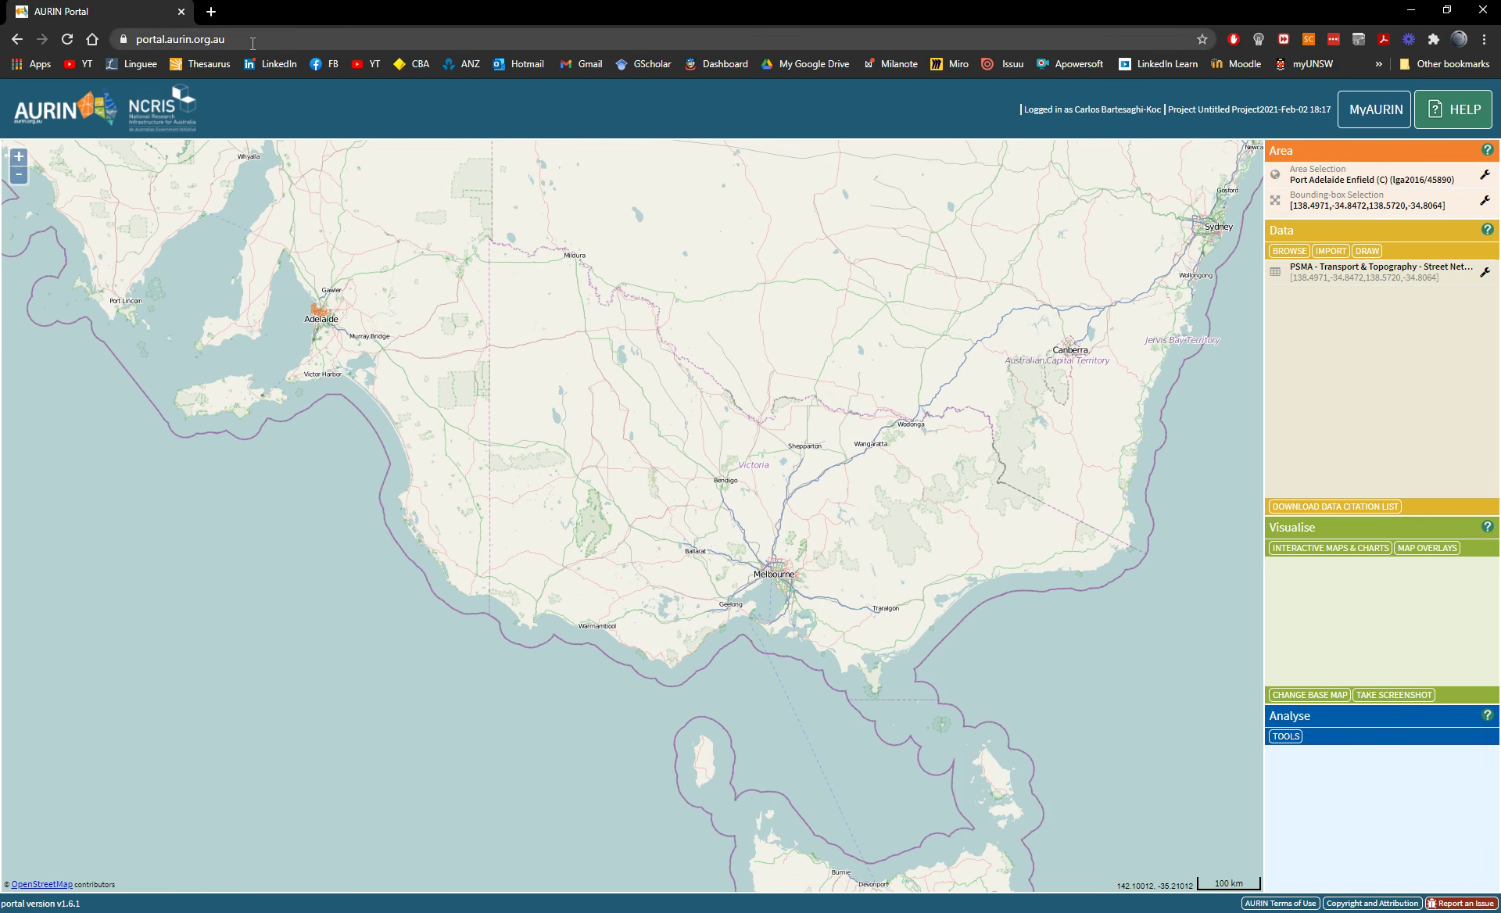
pyautogui.moveTo(1135, 434); pyautogui.dragTo(884, 492)
pyautogui.scroll(6, 834, 433)
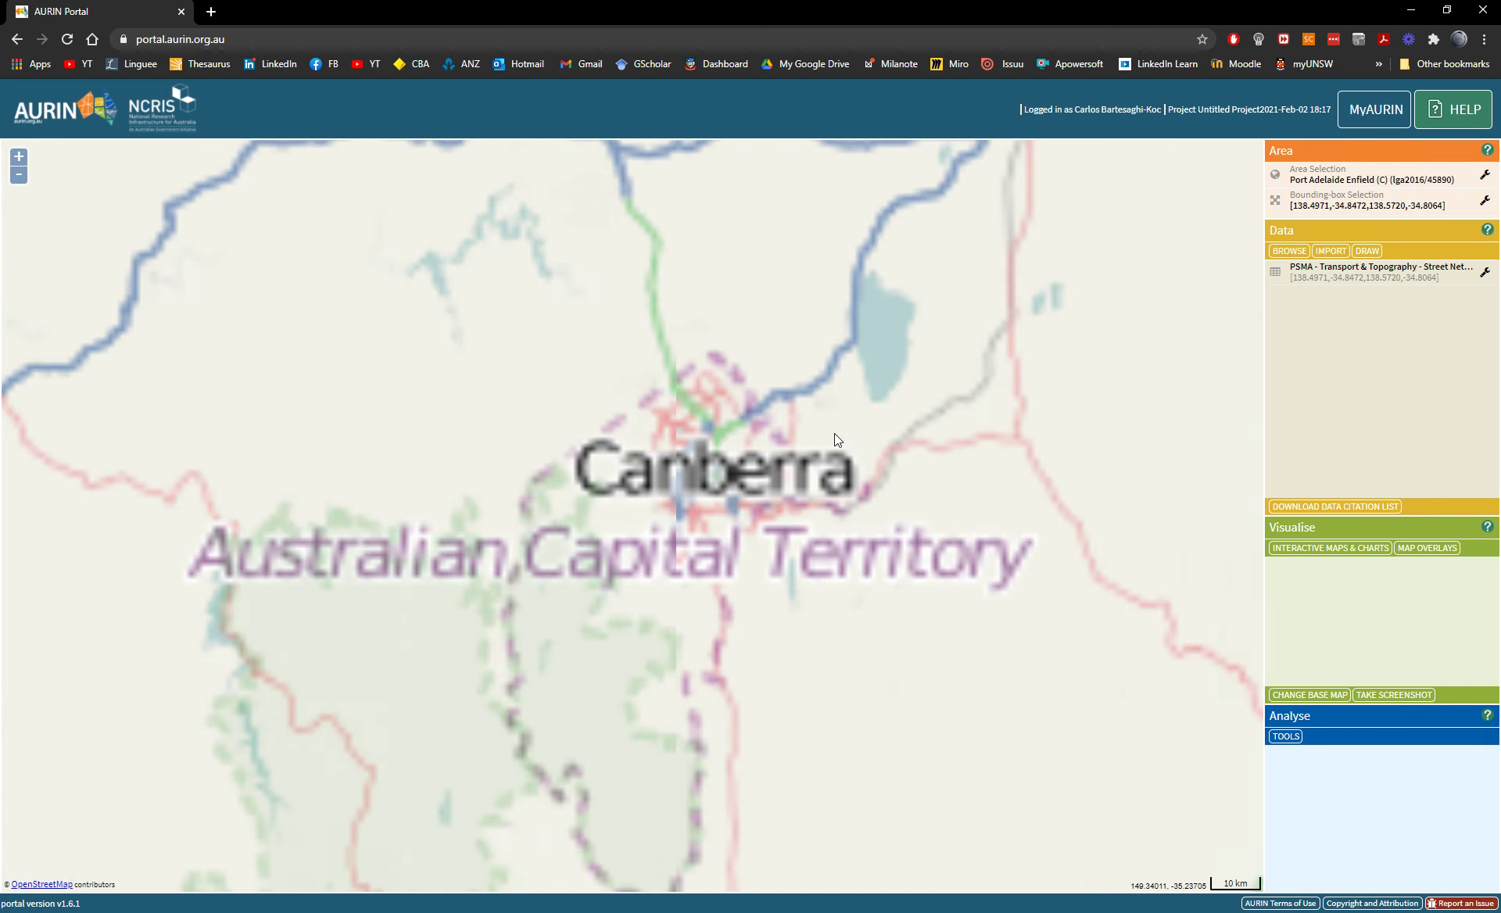
pyautogui.moveTo(290, 567); pyautogui.dragTo(530, 462)
pyautogui.scroll(4, 530, 461)
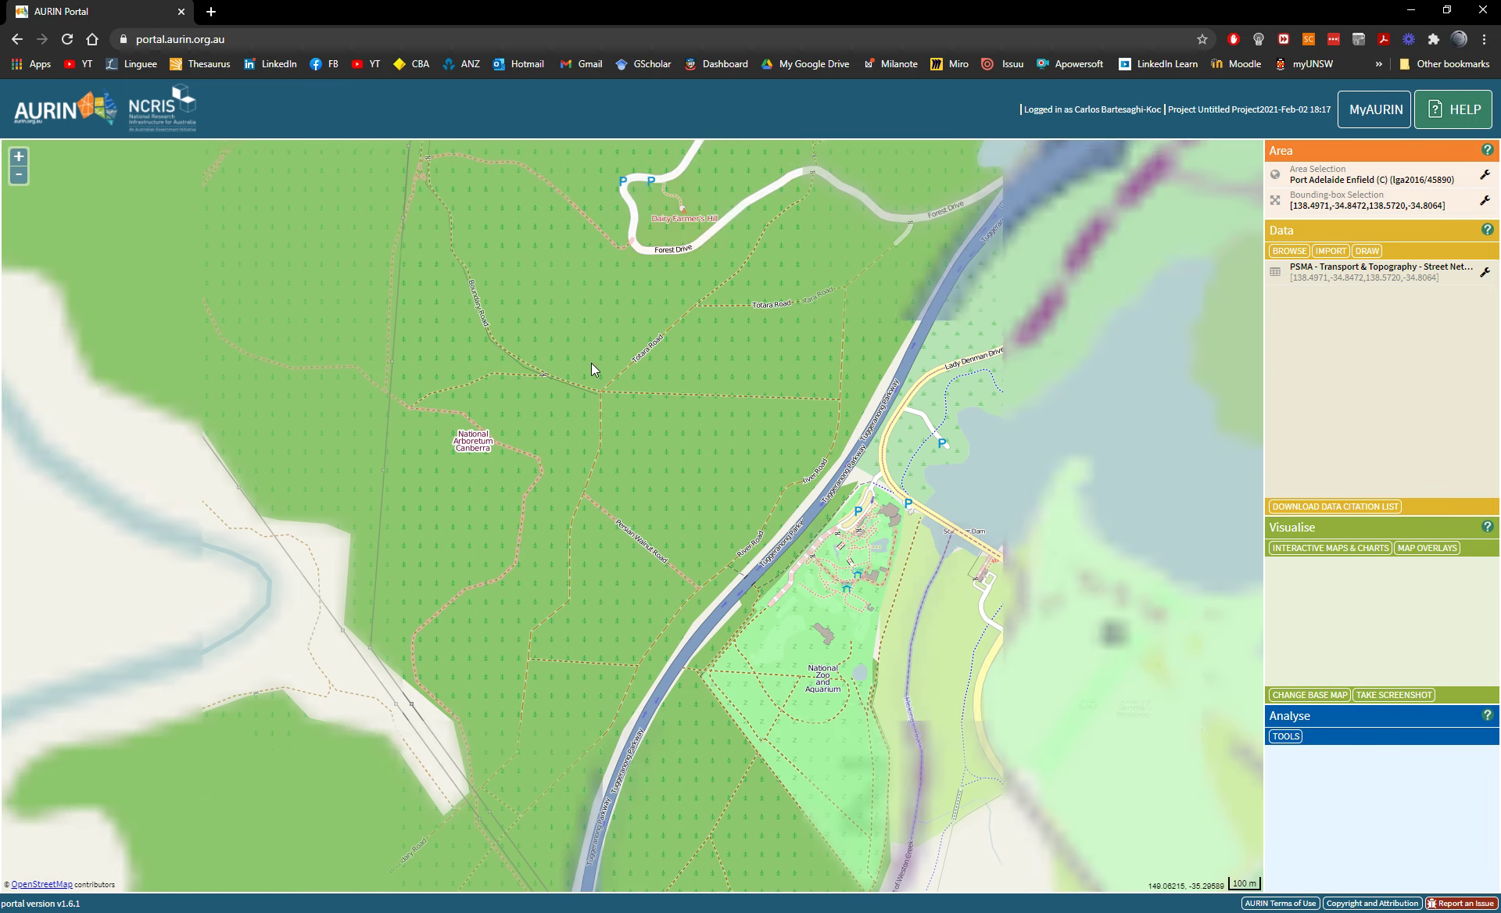
pyautogui.scroll(-1, 566, 382)
pyautogui.moveTo(632, 338); pyautogui.dragTo(581, 414)
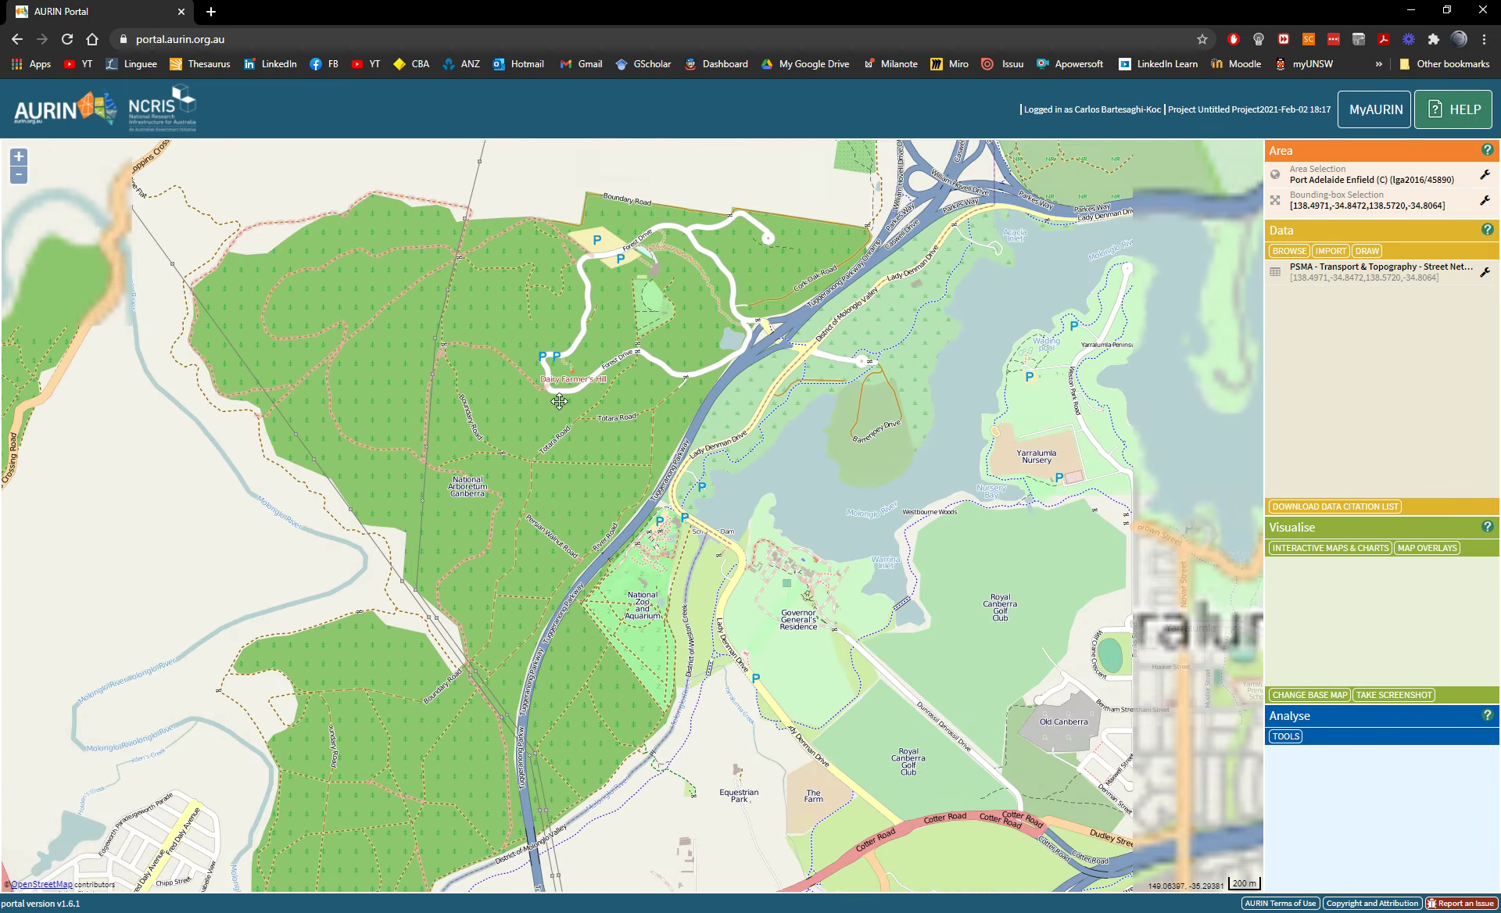
pyautogui.moveTo(648, 324); pyautogui.dragTo(620, 392)
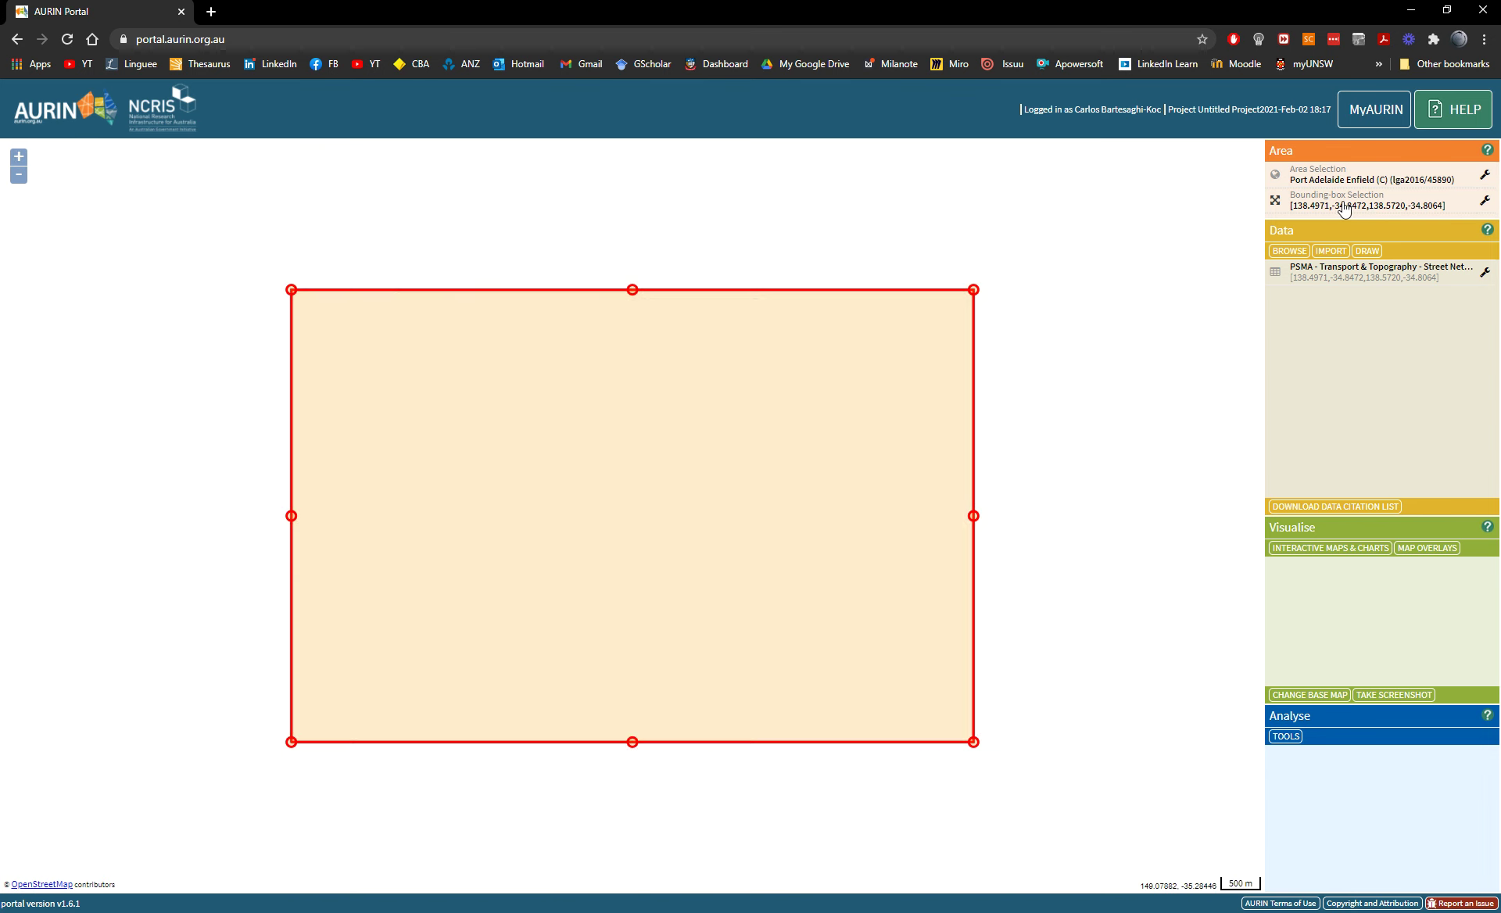
# - Activate the Port Adelaide Enfield bounding-box selection and move it across the map to the Canberra area
pyautogui.click(1349, 201)
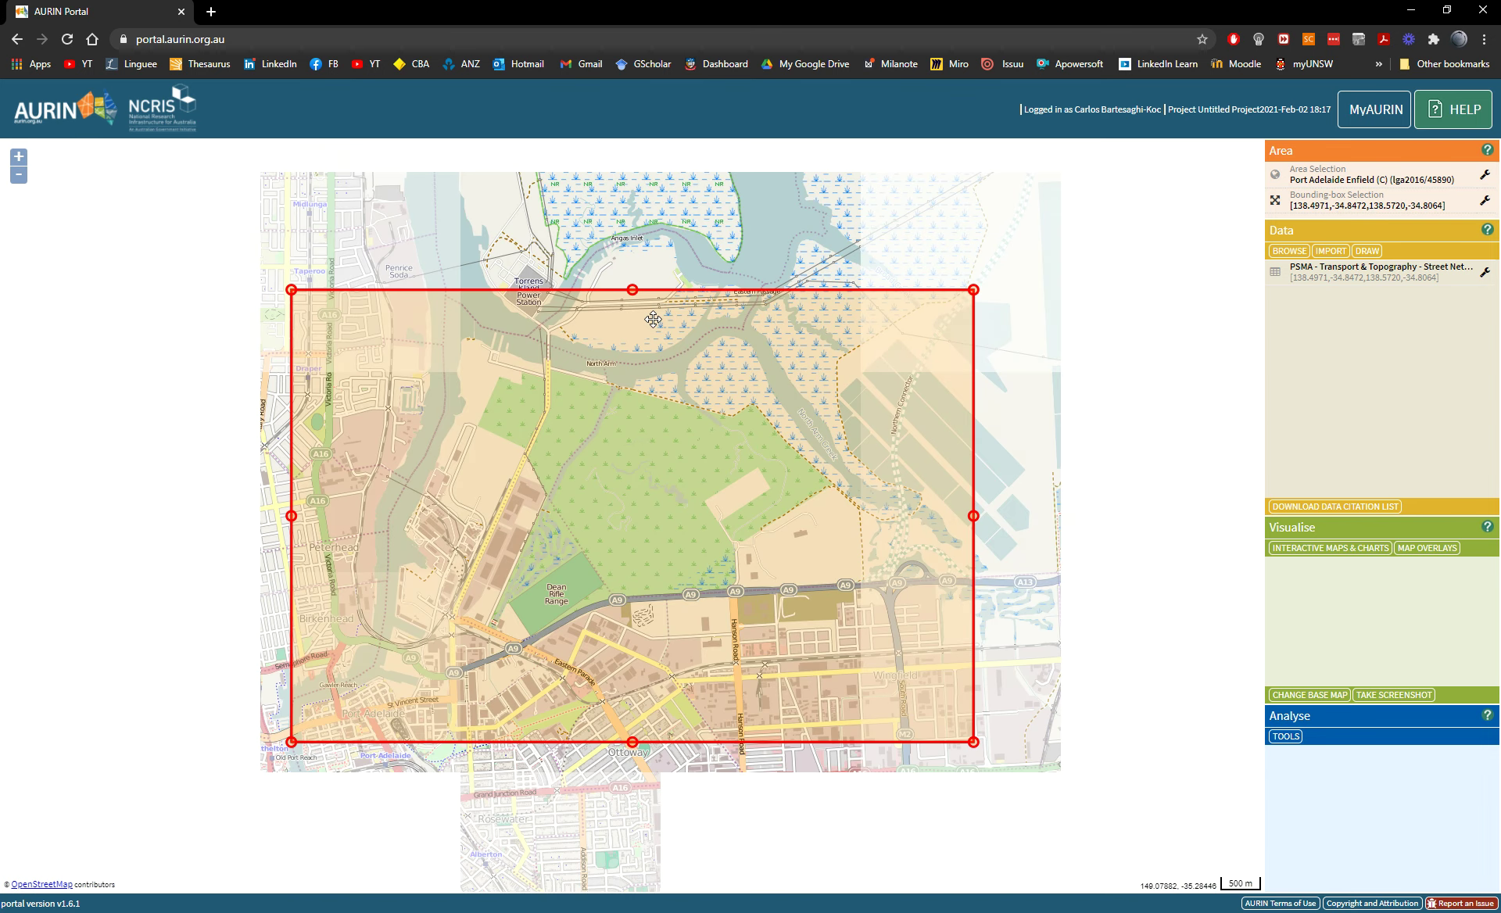
pyautogui.scroll(-5, 143, 345)
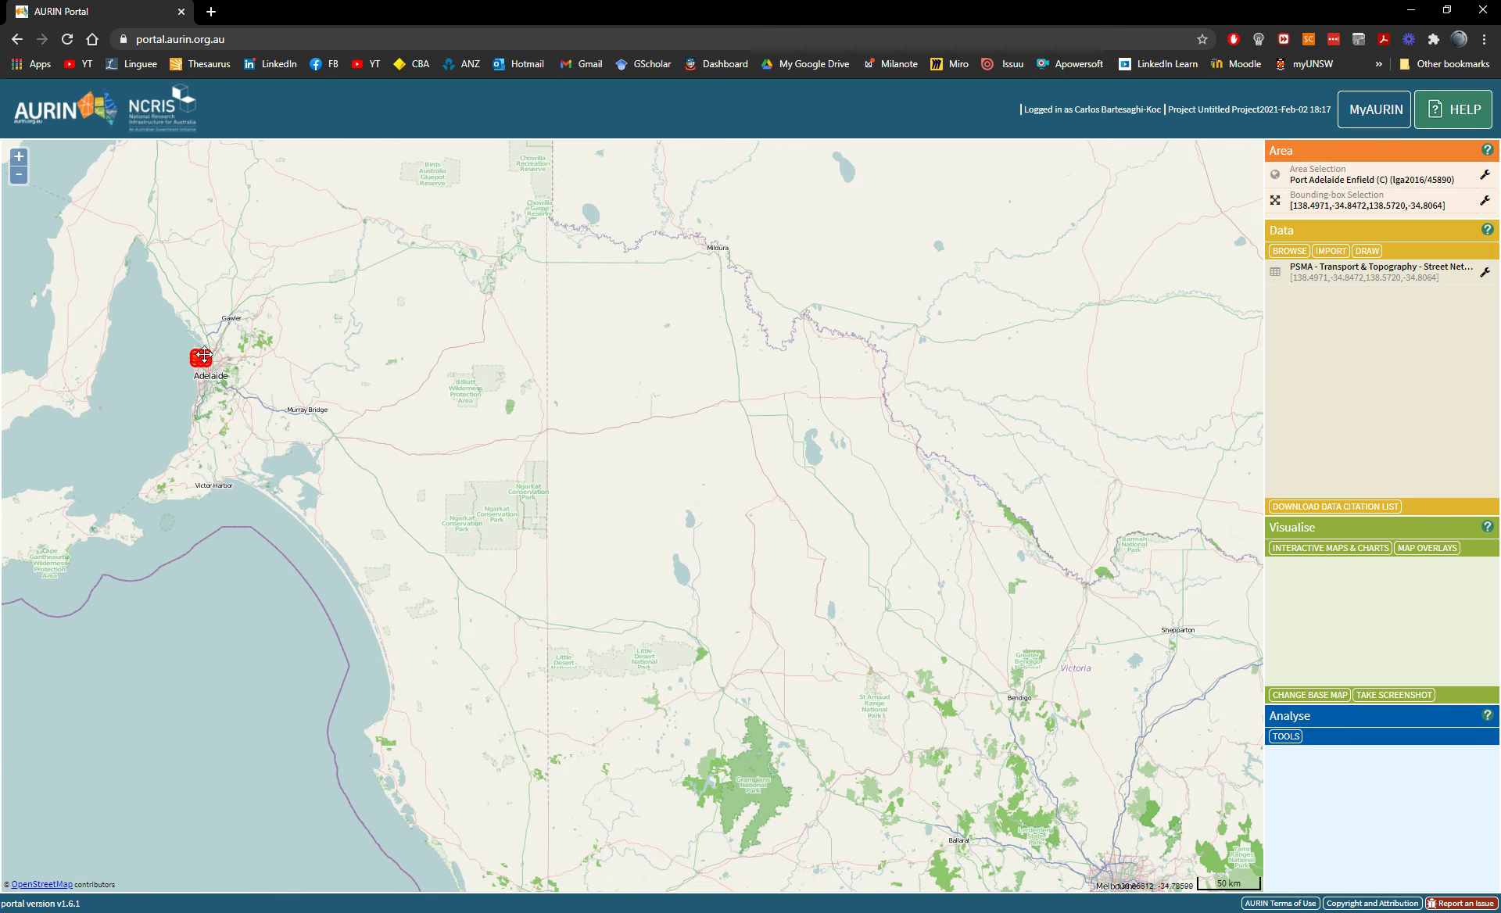
pyautogui.moveTo(199, 358); pyautogui.dragTo(1106, 357)
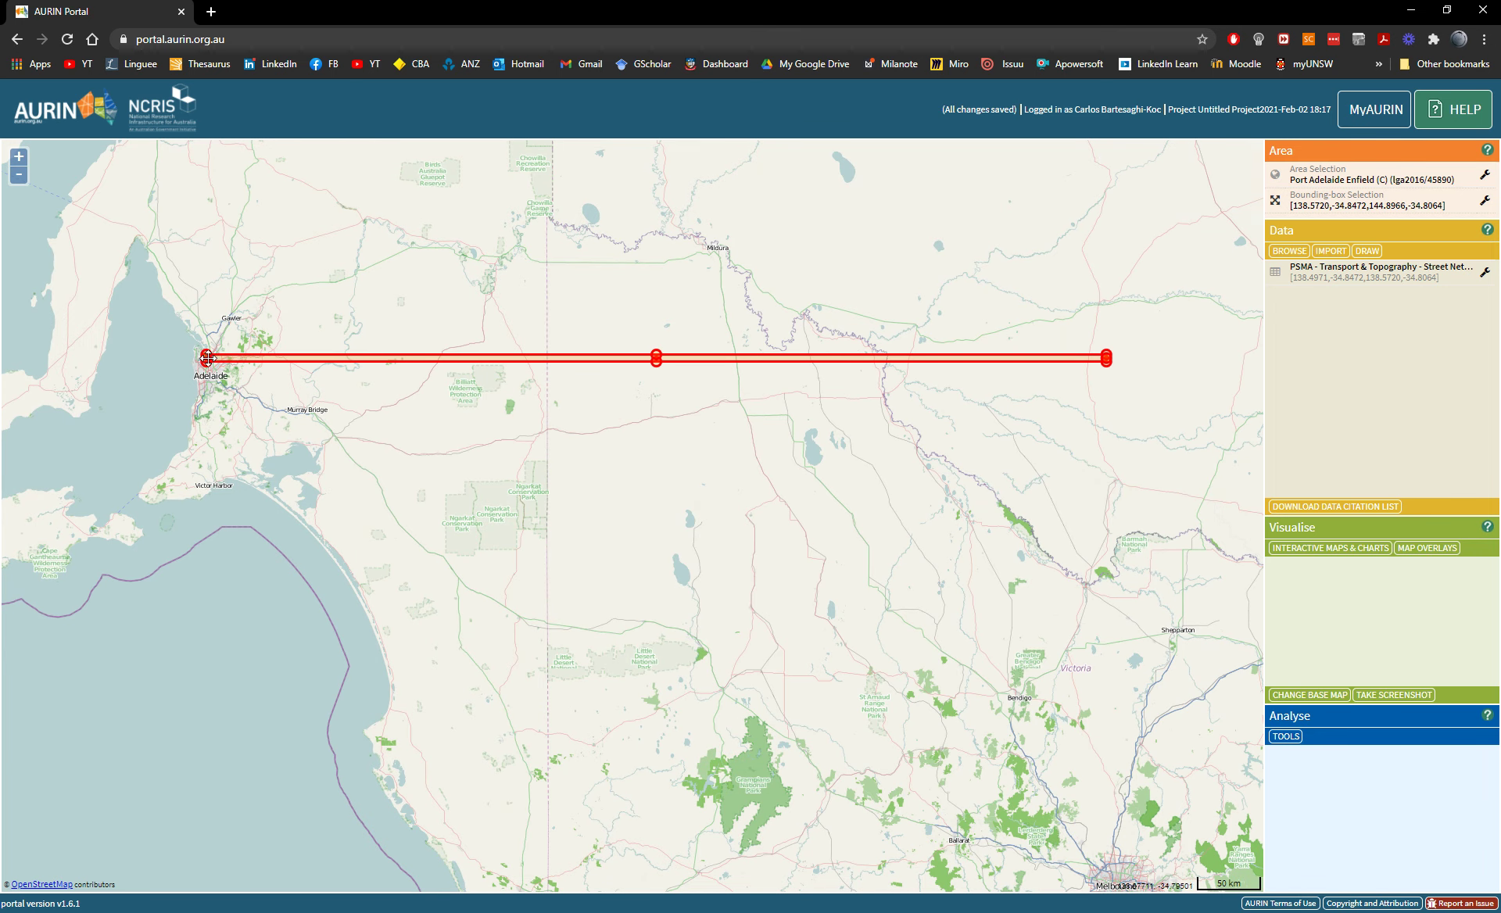
pyautogui.moveTo(206, 357); pyautogui.dragTo(992, 606)
pyautogui.moveTo(1044, 452); pyautogui.dragTo(1174, 759)
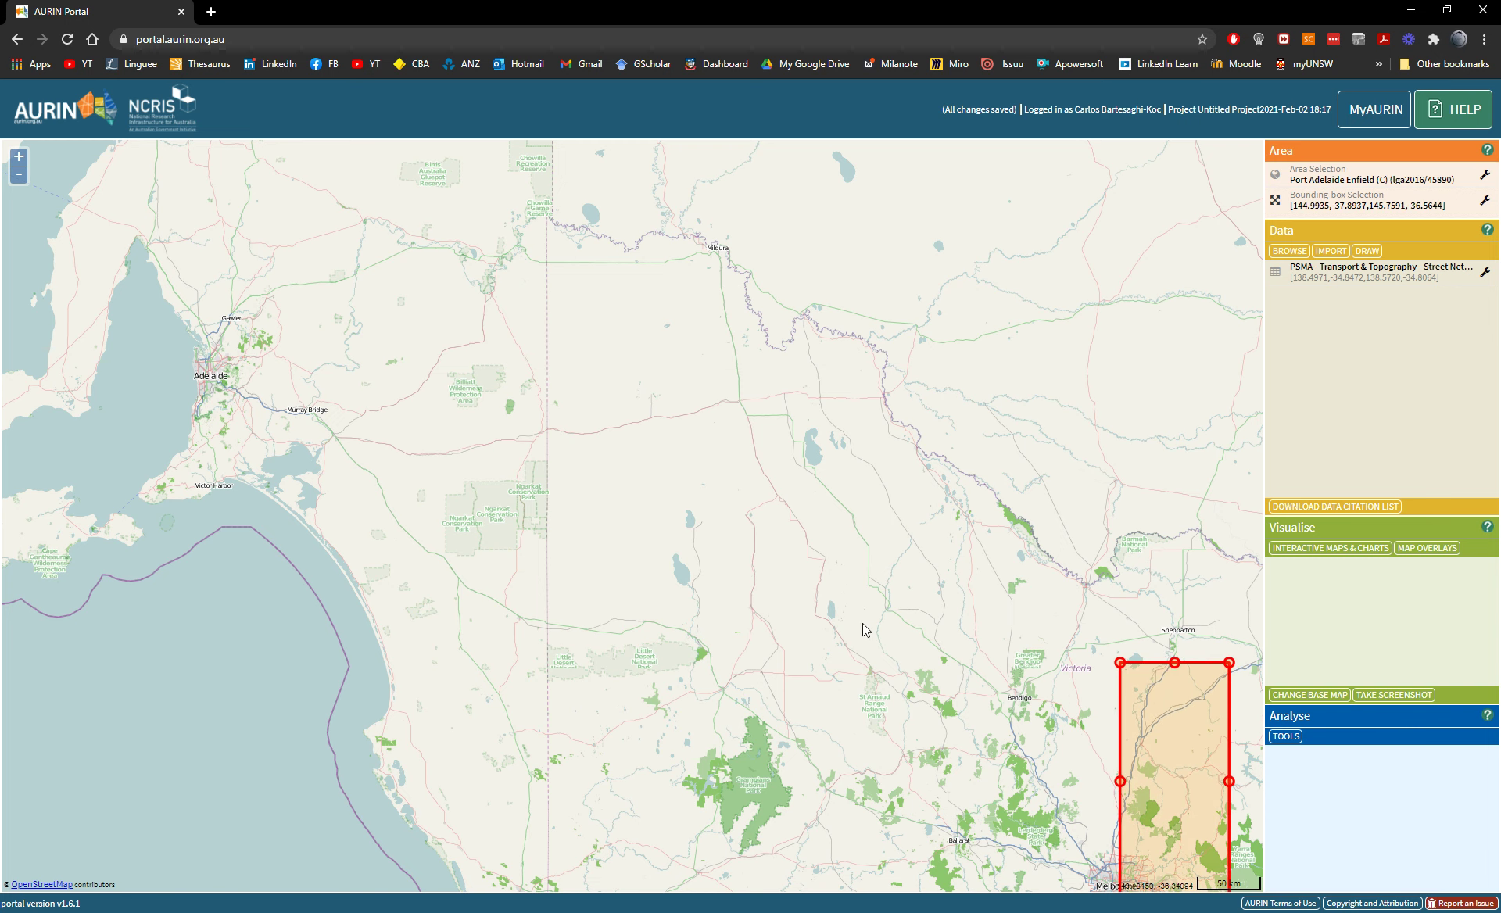
pyautogui.moveTo(861, 624); pyautogui.dragTo(285, 501)
pyautogui.moveTo(121, 501); pyautogui.dragTo(699, 268)
pyautogui.scroll(4, 615, 180)
pyautogui.moveTo(538, 449); pyautogui.dragTo(499, 411)
pyautogui.scroll(-2, 309, 380)
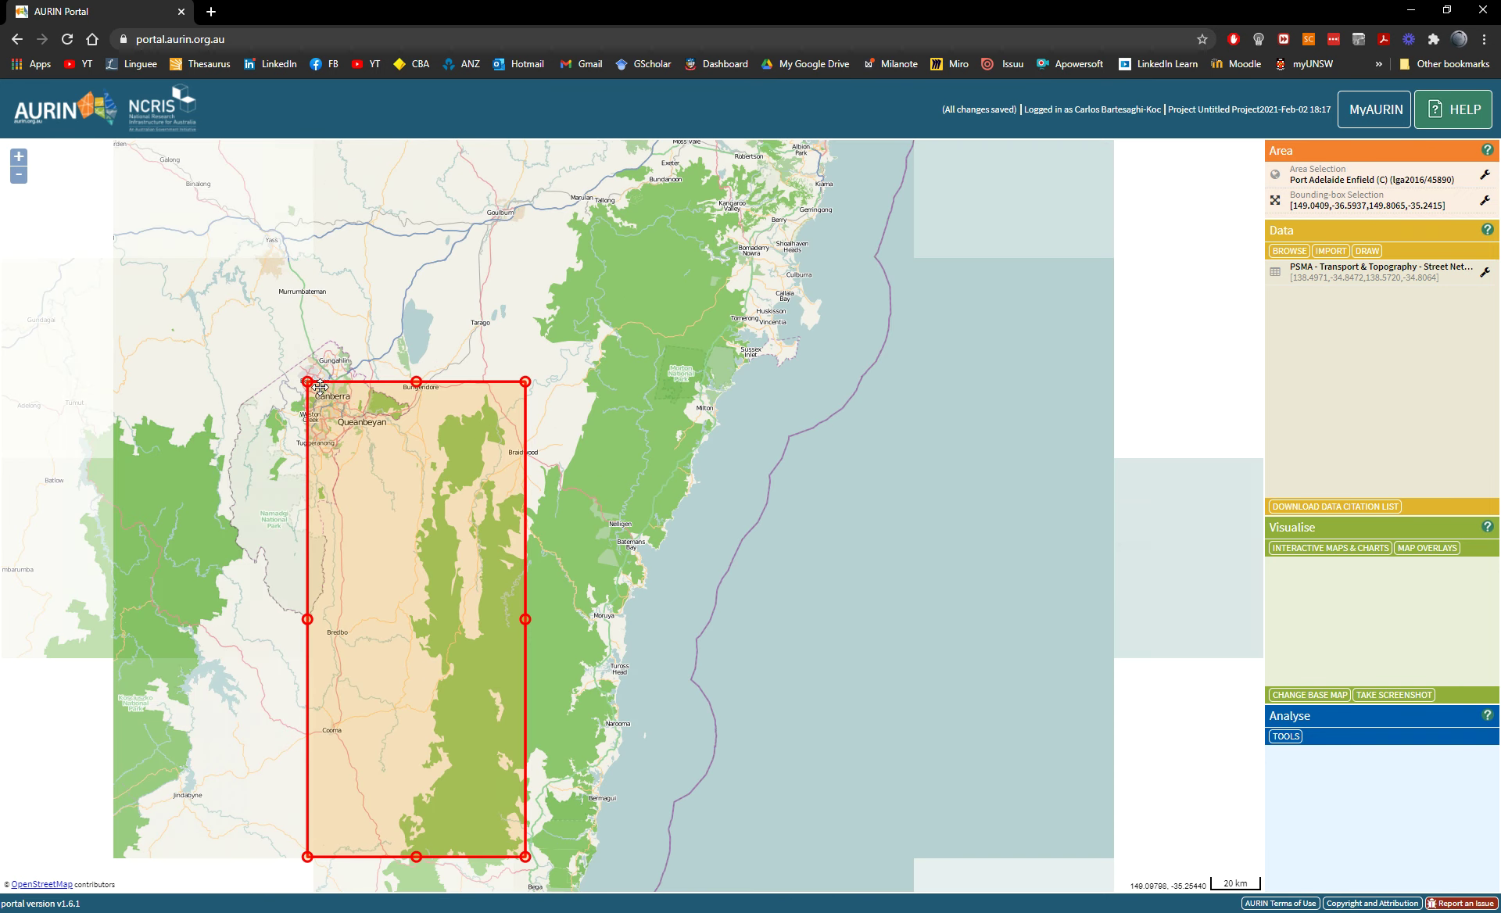
# - Resize the bounding box tightly around the National Arboretum, about 149.0418,-35.3190 to 149.0831,-35.2788, and finish editing it
pyautogui.moveTo(308, 381); pyautogui.dragTo(306, 403)
pyautogui.moveTo(525, 857); pyautogui.dragTo(377, 338)
pyautogui.scroll(3, 329, 412)
pyautogui.scroll(1, 377, 338)
pyautogui.scroll(-1, 377, 338)
pyautogui.scroll(2, 377, 338)
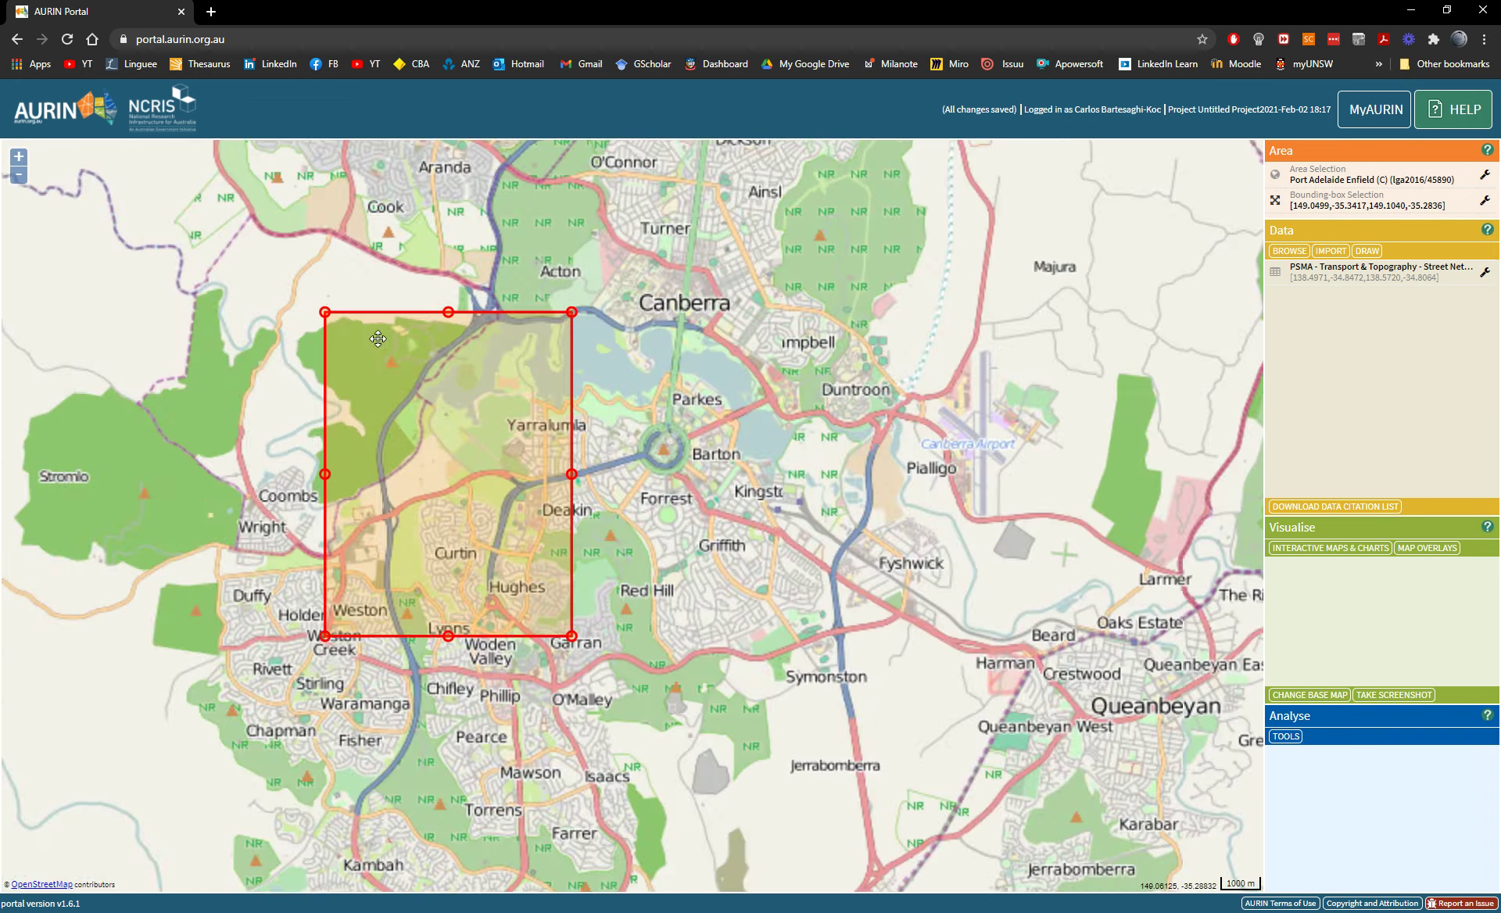
pyautogui.scroll(-1, 697, 463)
pyautogui.moveTo(733, 700); pyautogui.dragTo(634, 574)
pyautogui.moveTo(482, 379); pyautogui.dragTo(451, 350)
pyautogui.moveTo(633, 350); pyautogui.dragTo(640, 351)
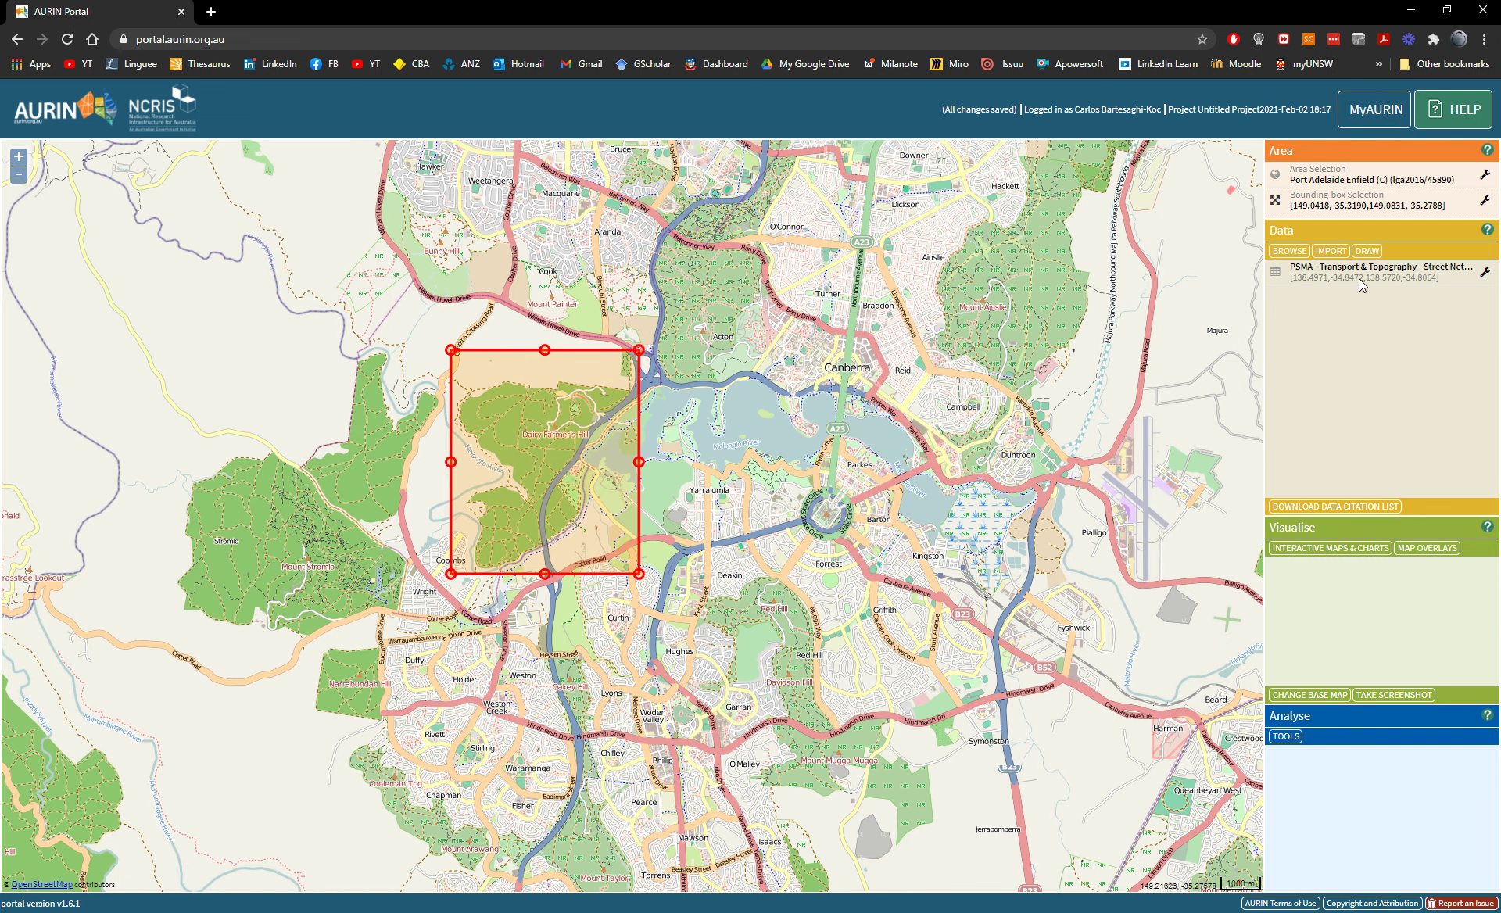
pyautogui.click(1485, 203)
pyautogui.click(1322, 206)
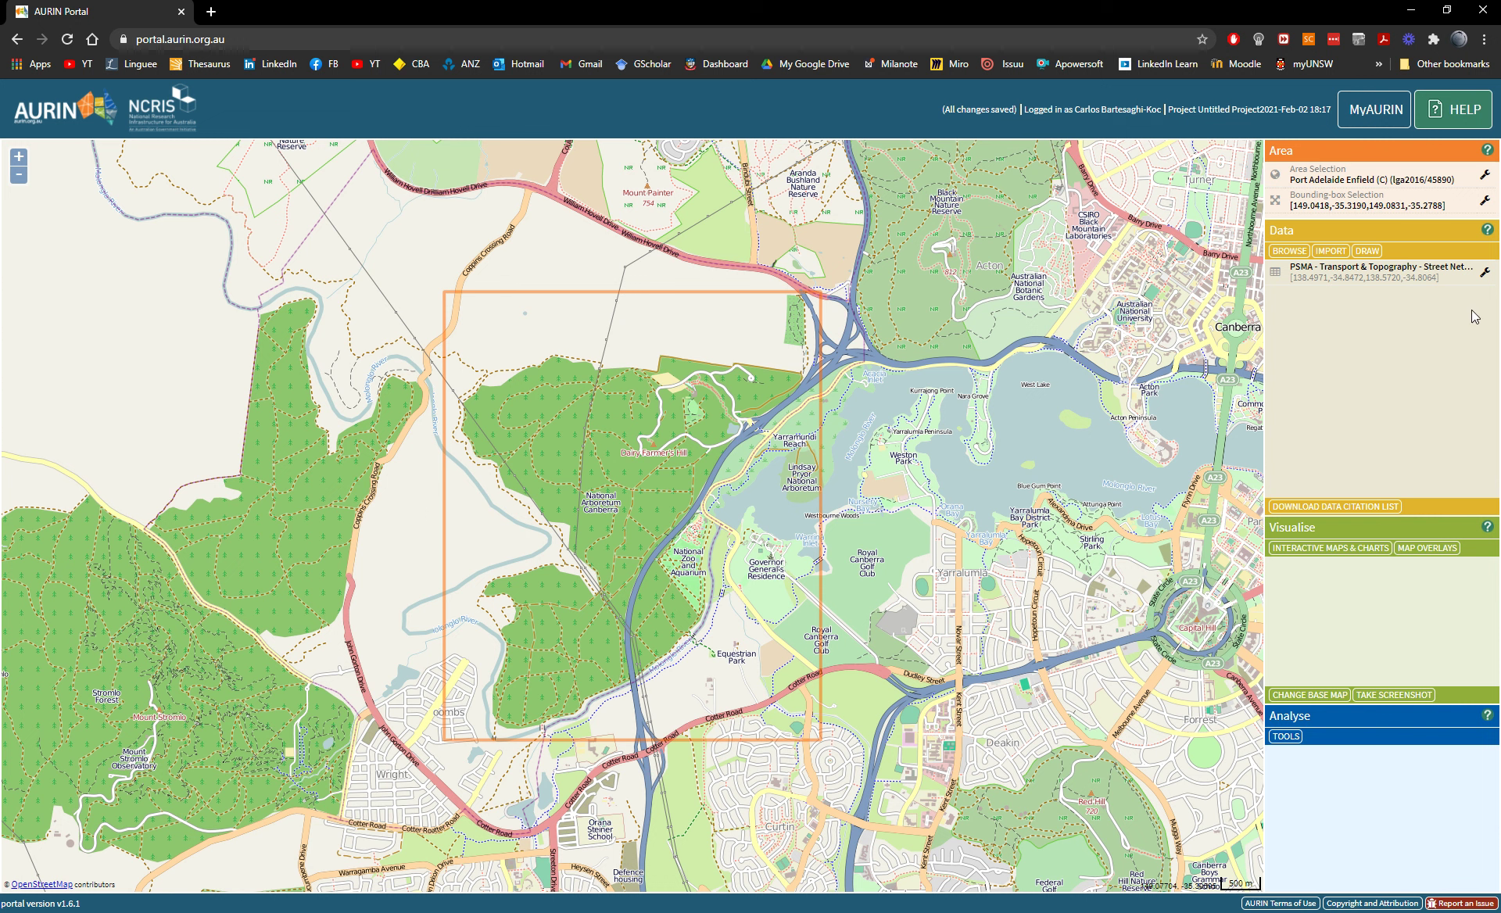
# - Remove the existing PSMA Street Network dataset of the Port Adelaide Enfield area from the project data
pyautogui.click(1485, 271)
pyautogui.click(1417, 288)
pyautogui.click(1485, 272)
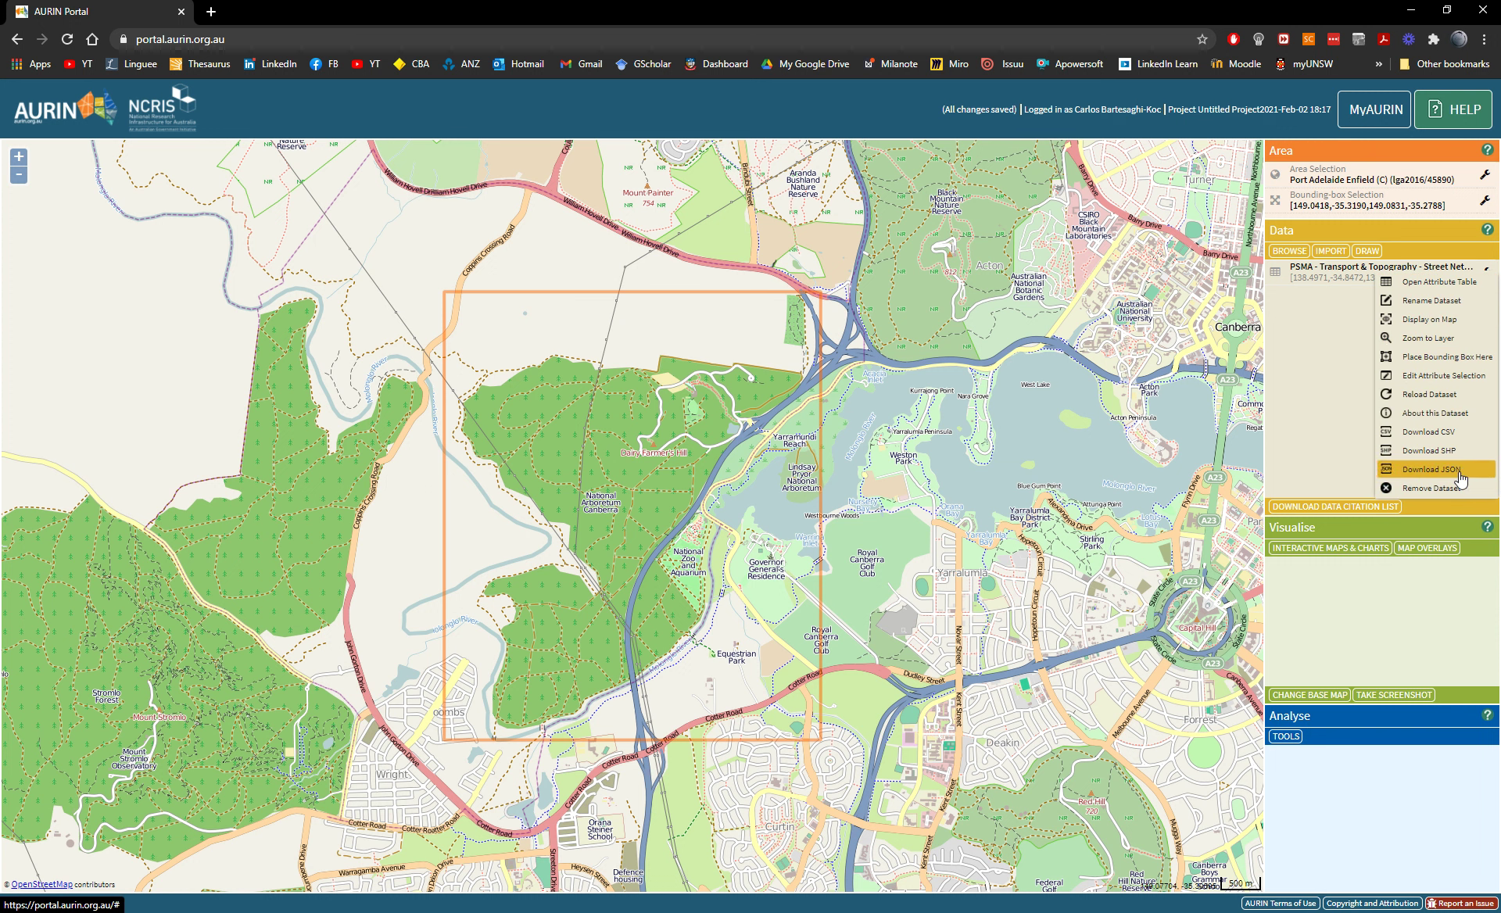
pyautogui.click(1433, 488)
# - Open the data browser for the new bounding box and search its datasets with the keyword lga
pyautogui.click(1289, 251)
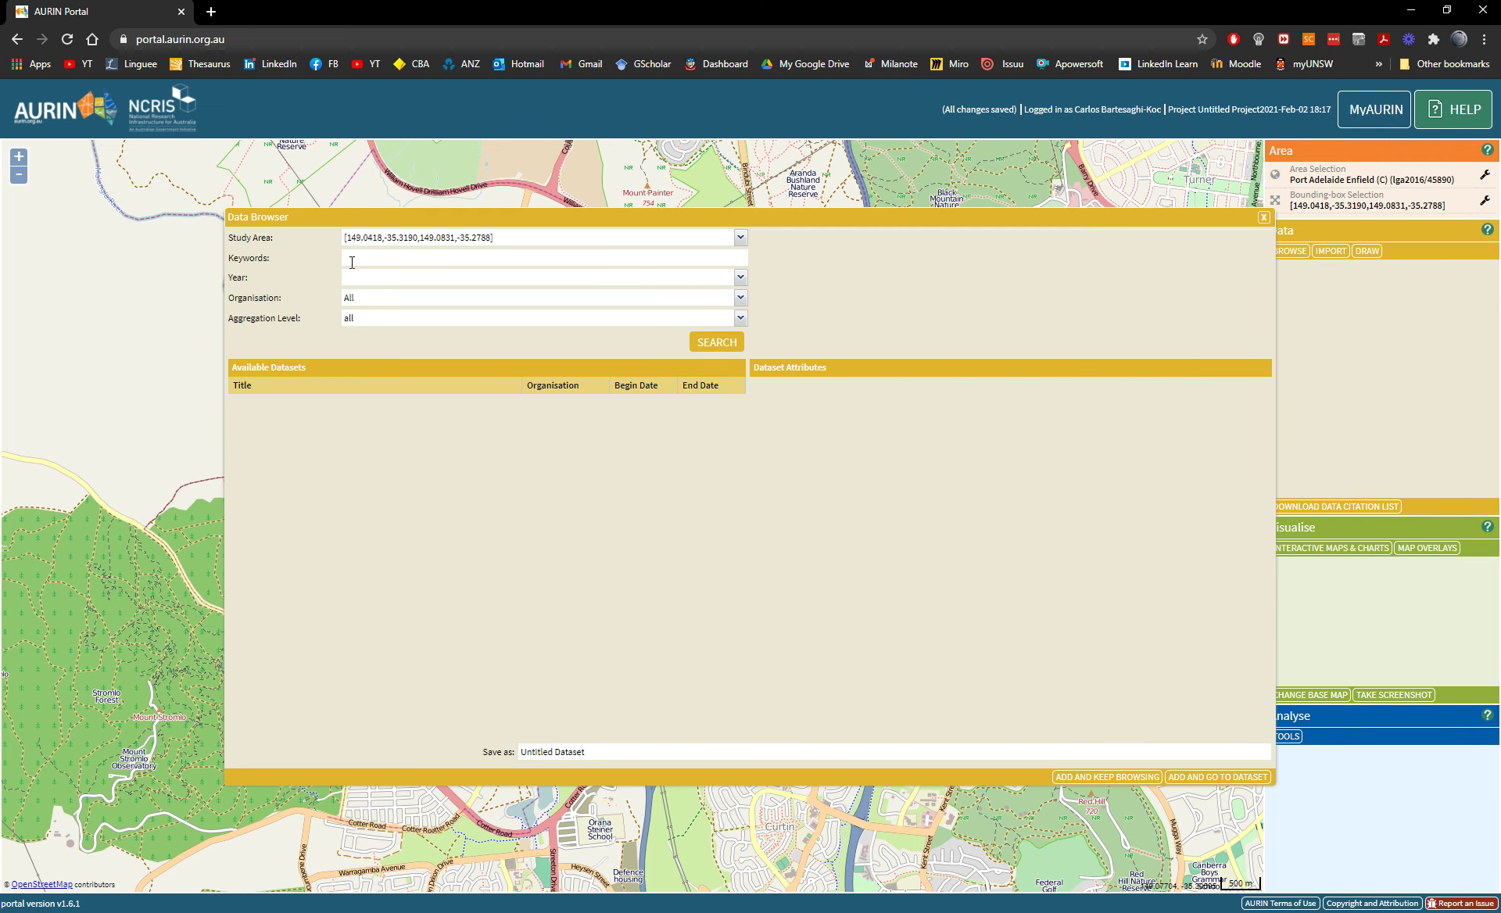
pyautogui.click(352, 263)
pyautogui.write('lga')
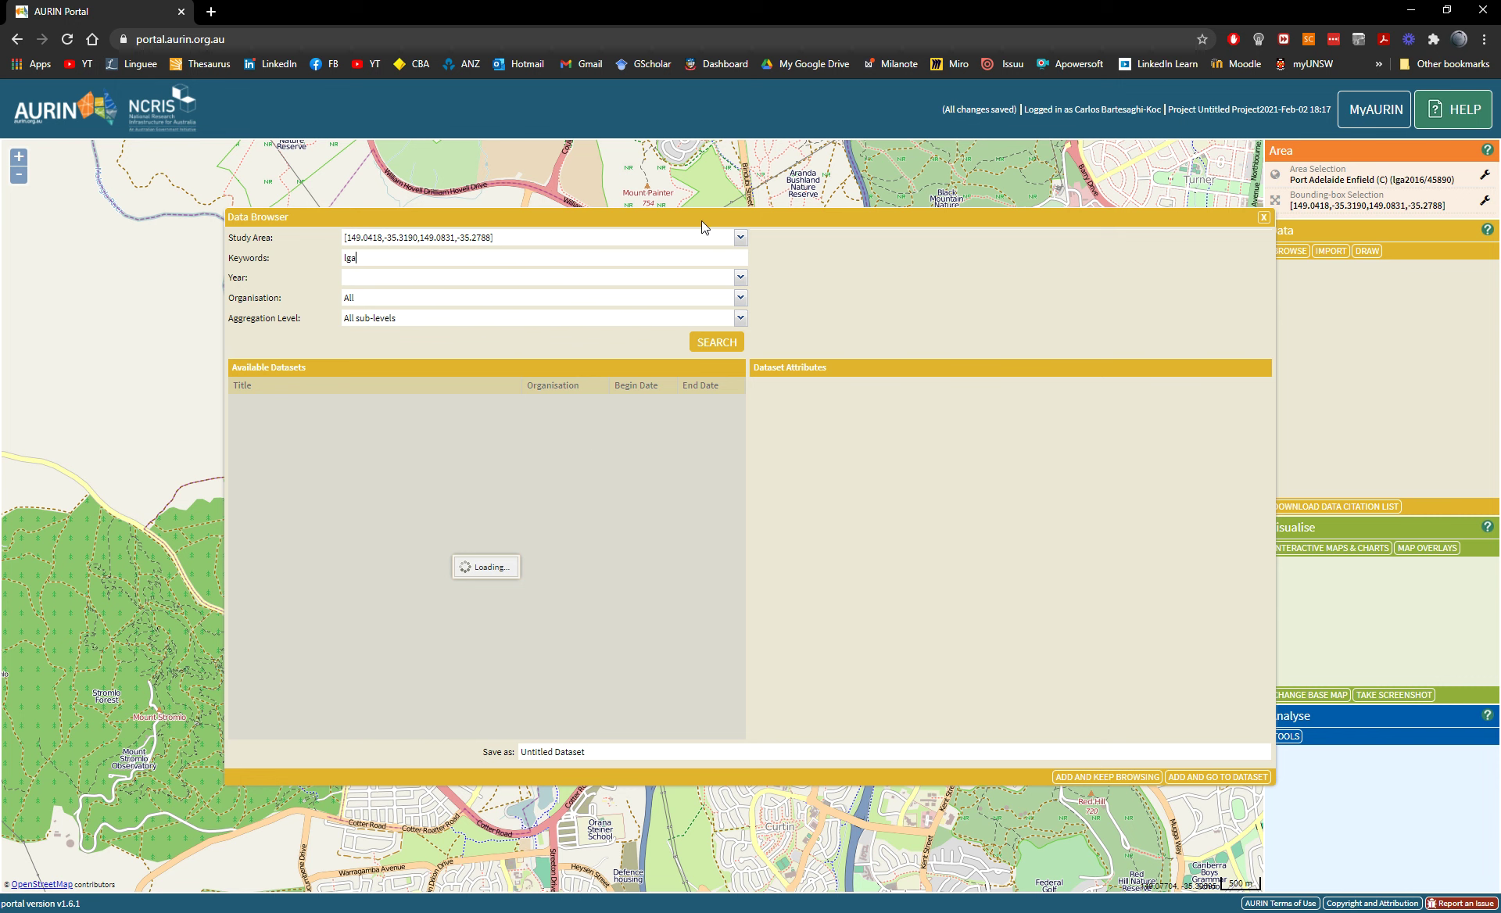
pyautogui.moveTo(702, 222); pyautogui.dragTo(686, 205)
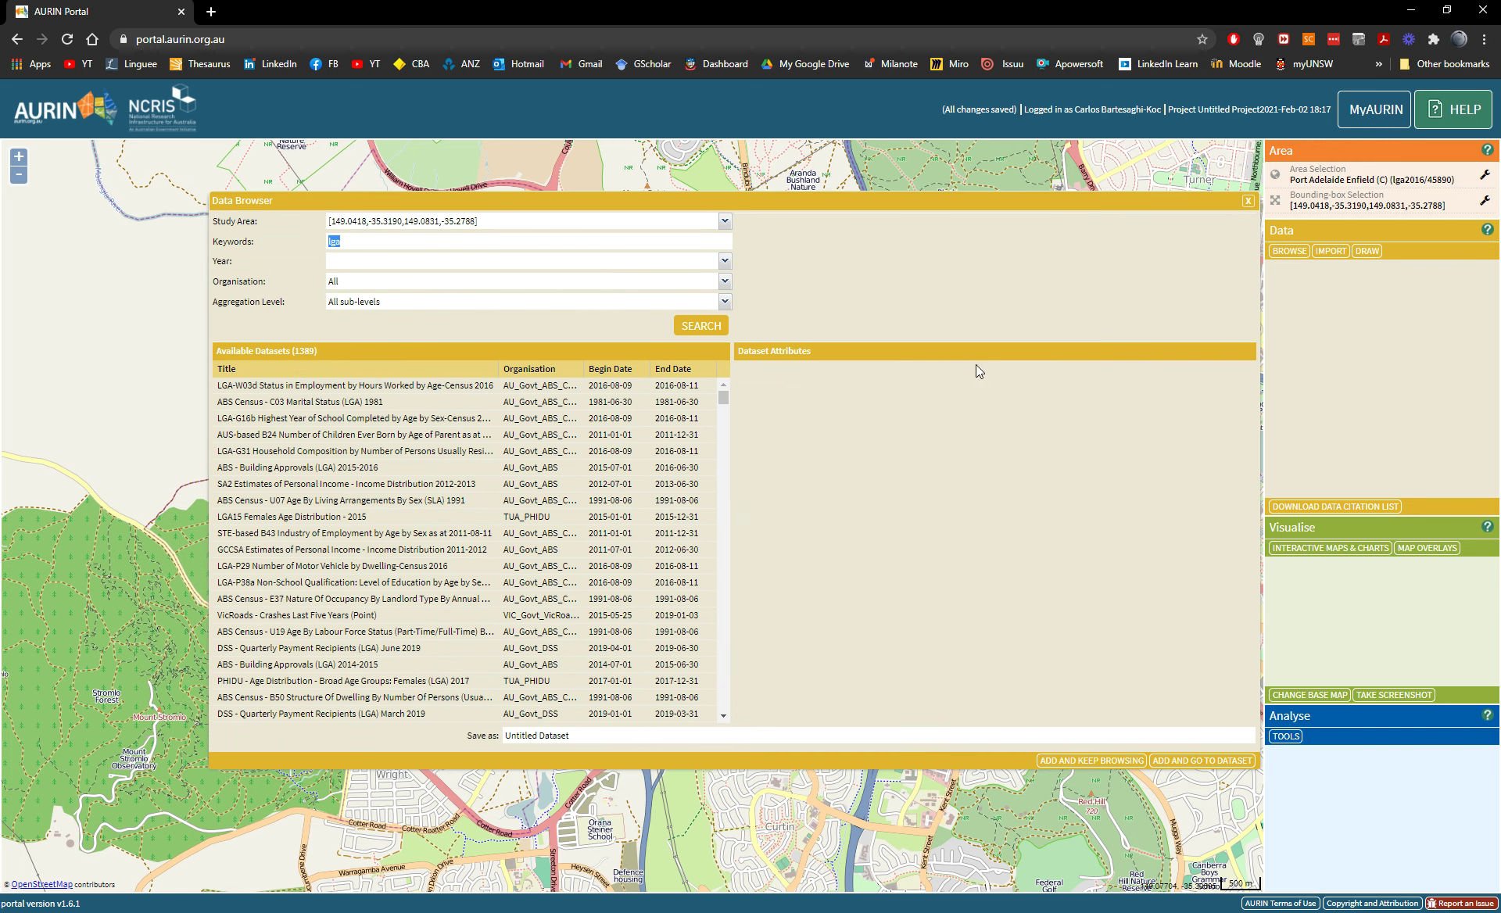
# - Examine the description and attribute list of the LGA-W03d Status in Employment by Hours Worked by Age-Census 2016 dataset
pyautogui.click(283, 384)
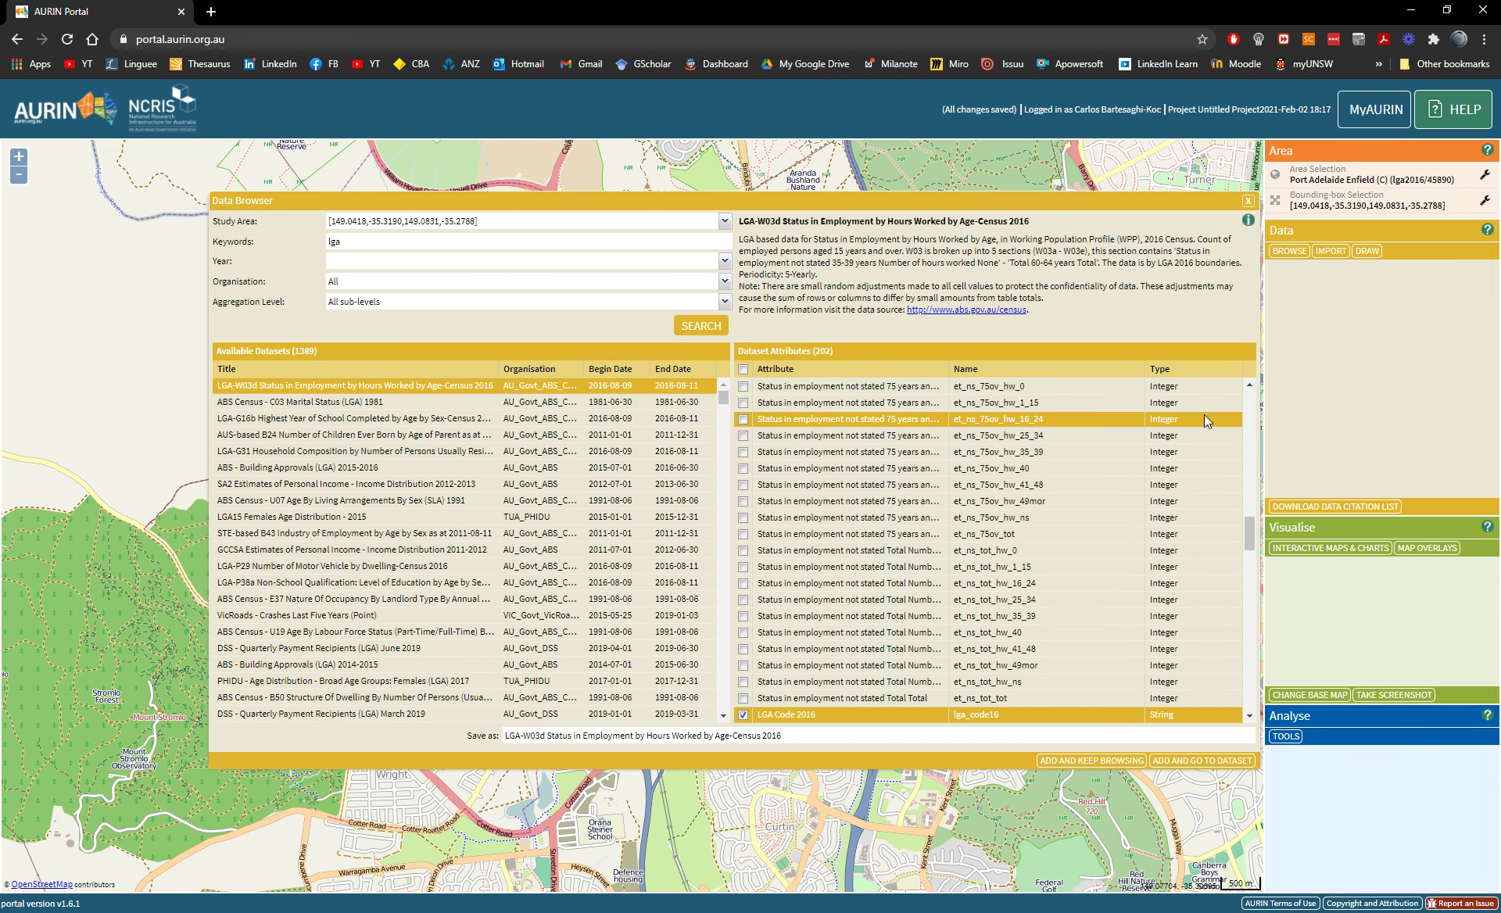
pyautogui.scroll(-10, 1251, 577)
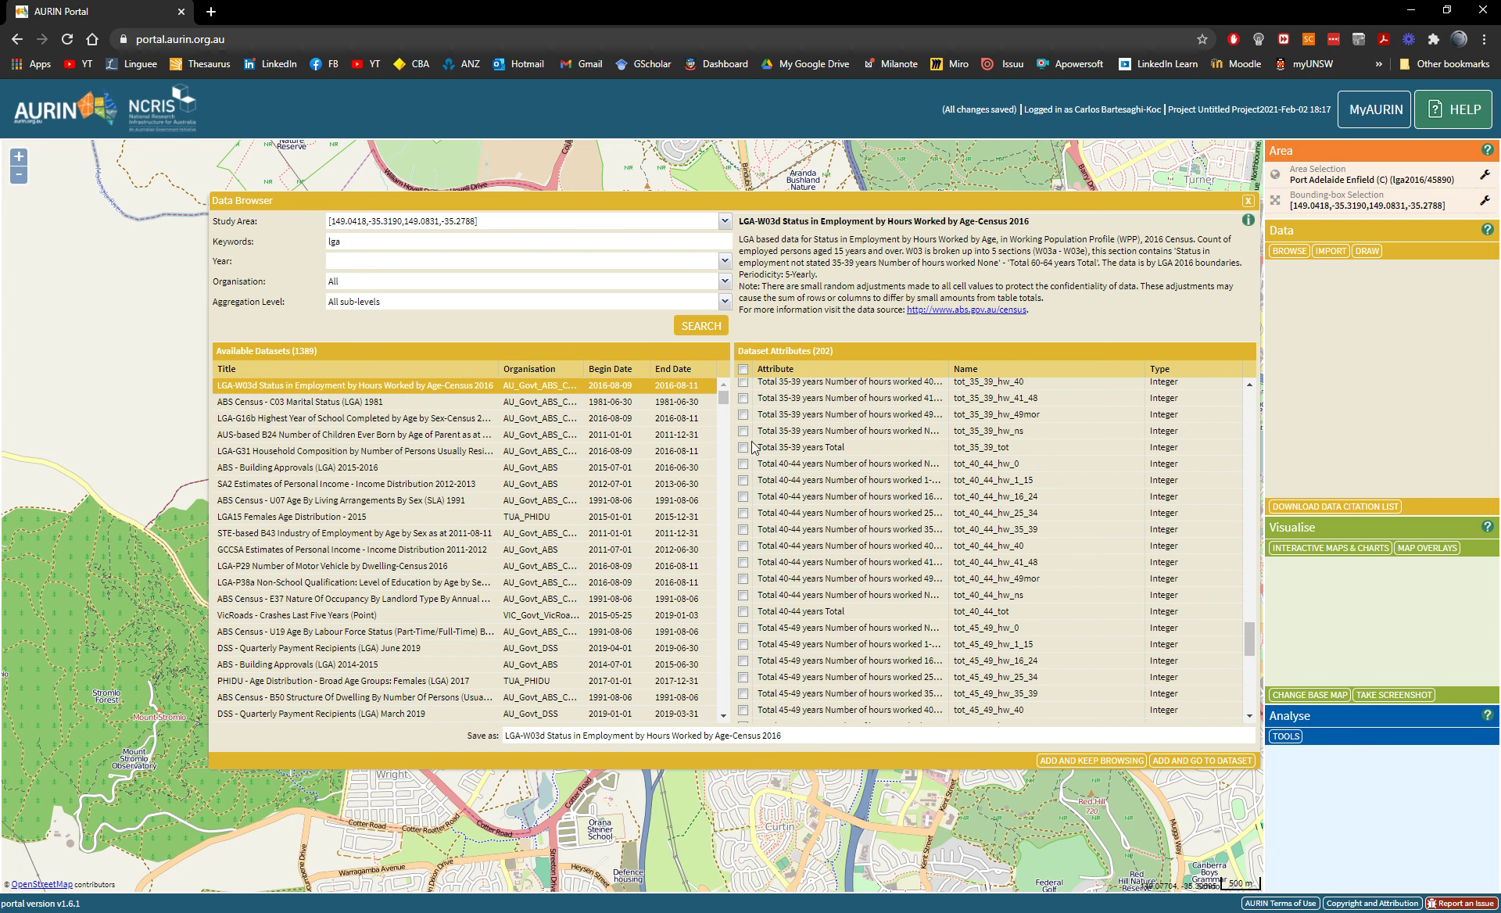
pyautogui.moveTo(1259, 641); pyautogui.dragTo(1243, 696)
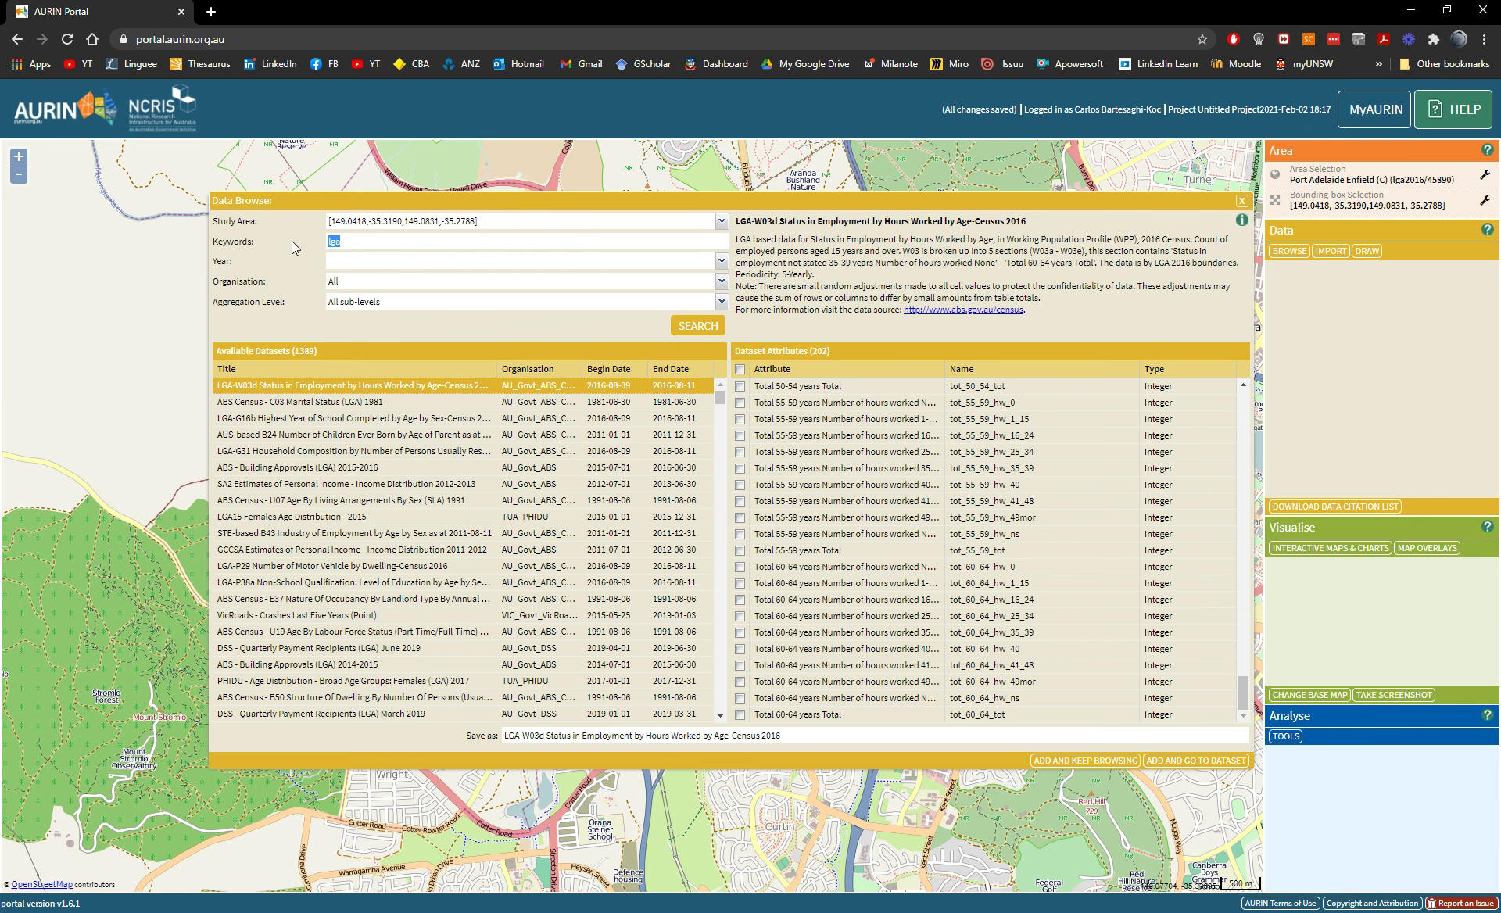
# - Search the available datasets for powerline, and replace that keyword with street network for another search
pyautogui.write('powerline')
pyautogui.press('Return')
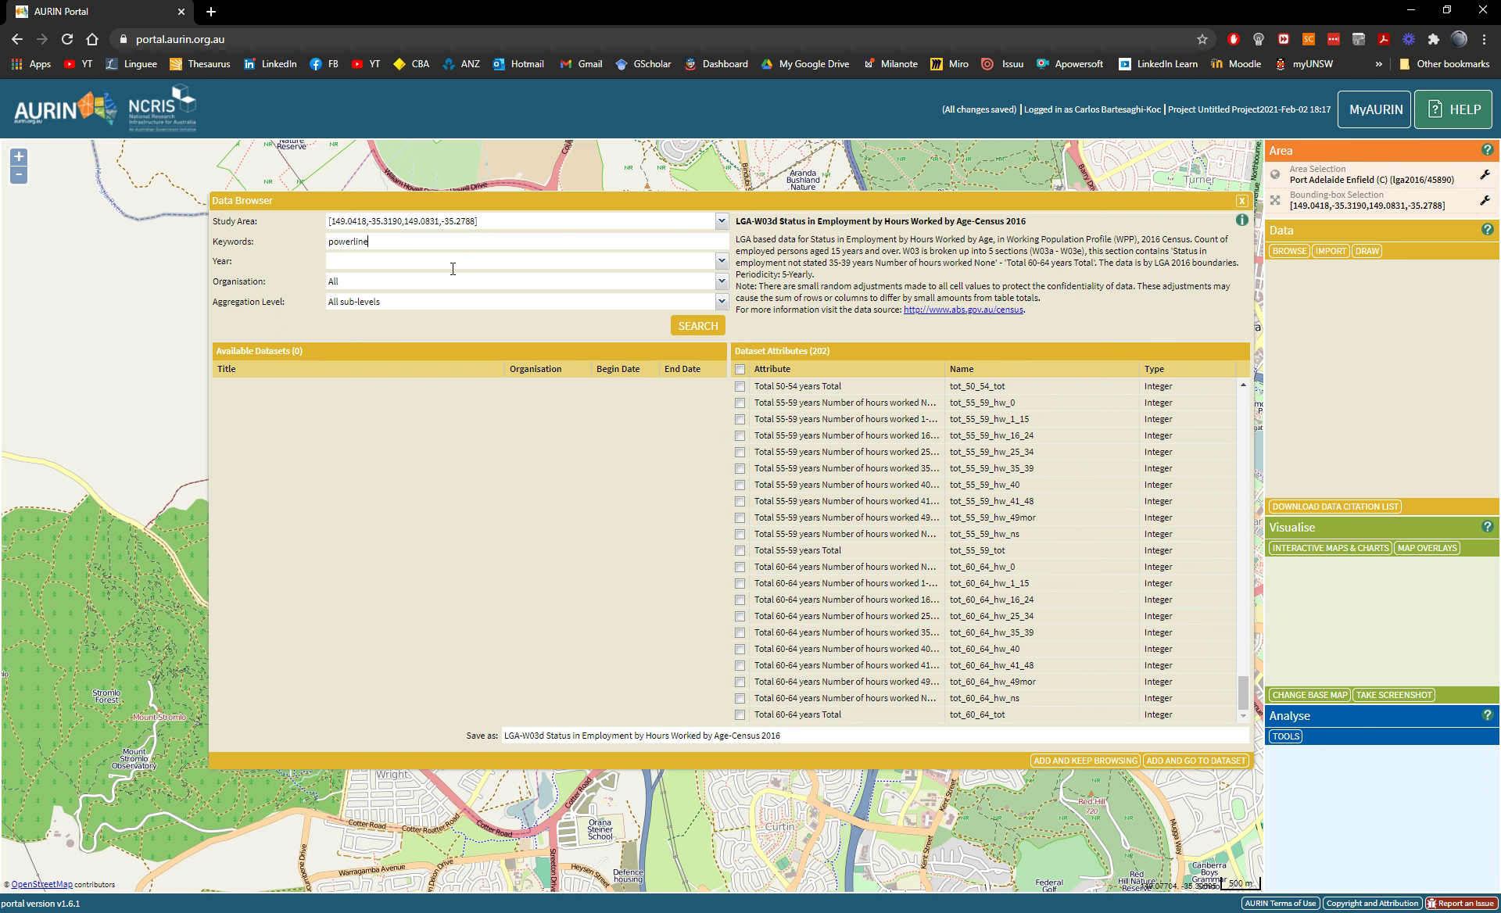
pyautogui.moveTo(374, 243); pyautogui.dragTo(266, 248)
pyautogui.write('street network')
pyautogui.press('Return')
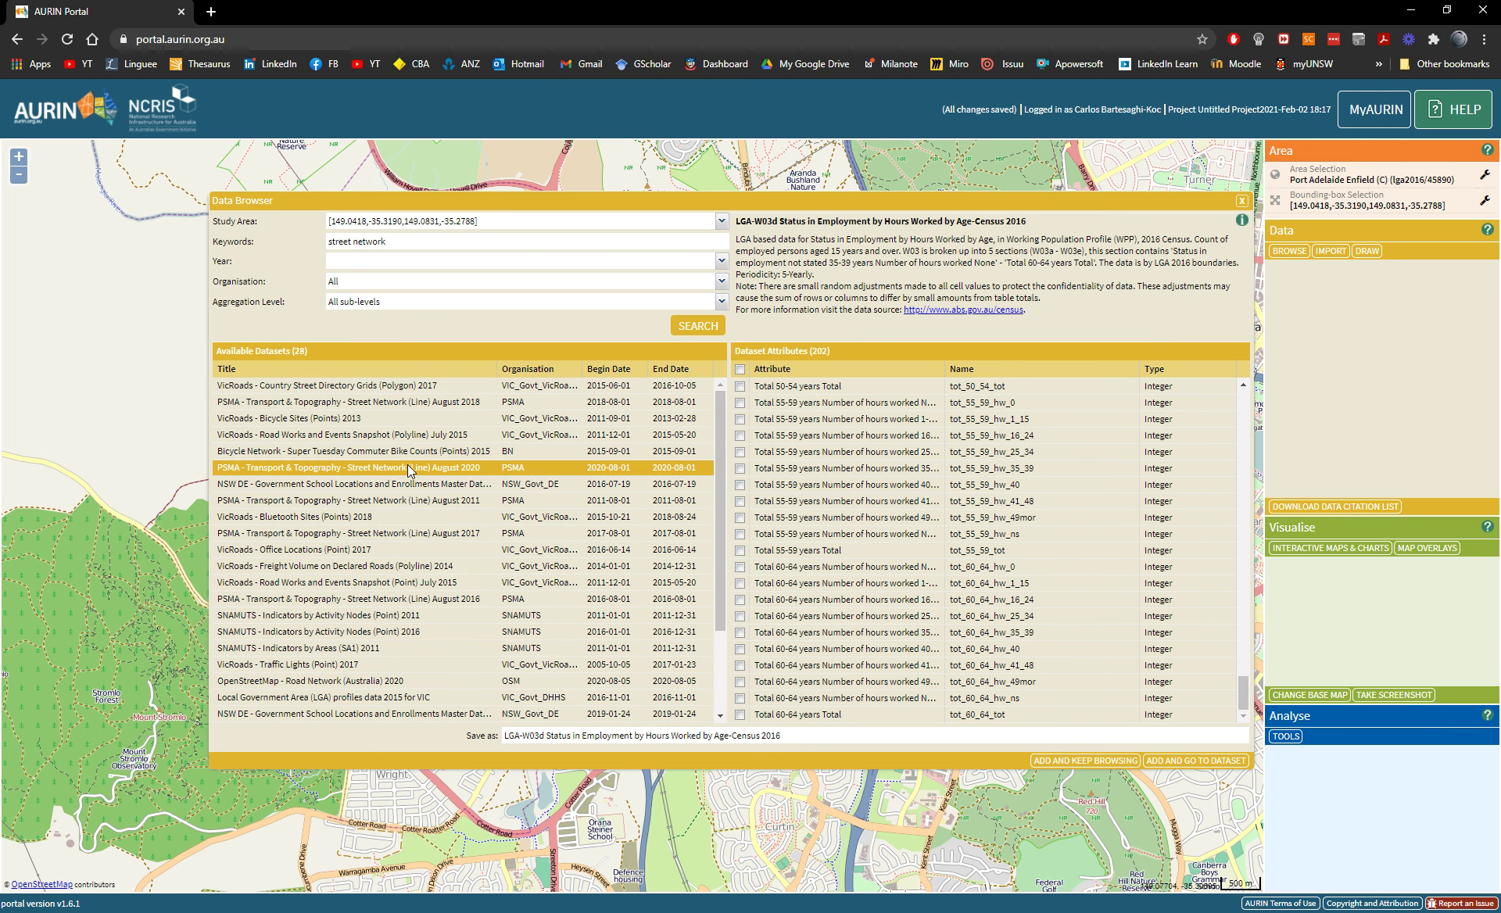
# - Select the PSMA Transport & Topography Street Network (Line) August 2018 dataset and include all its attributes, with Geometry
pyautogui.click(284, 402)
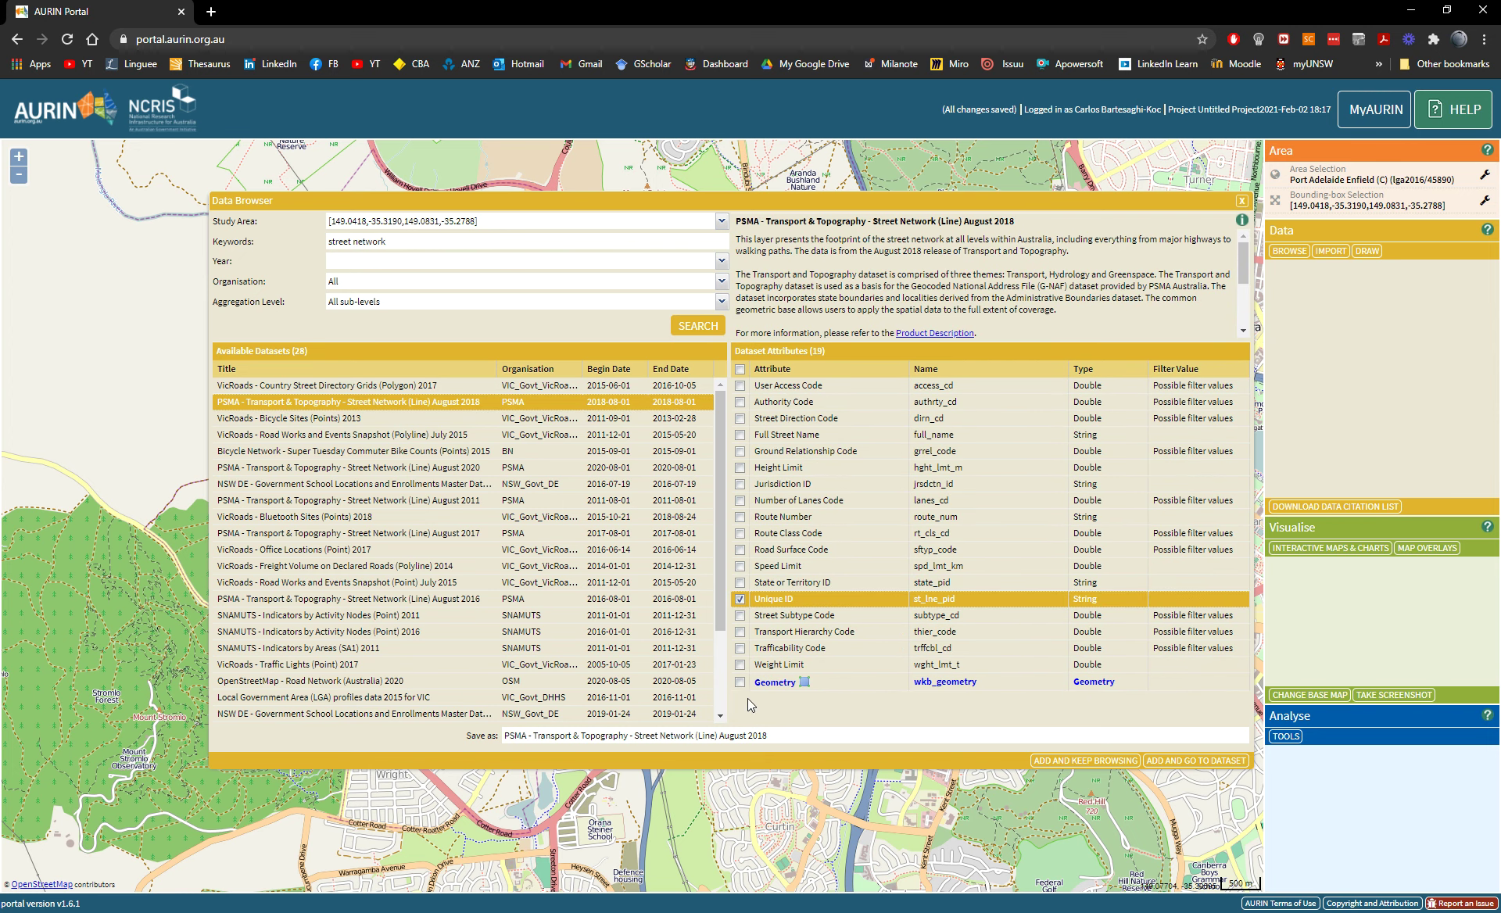
pyautogui.click(740, 682)
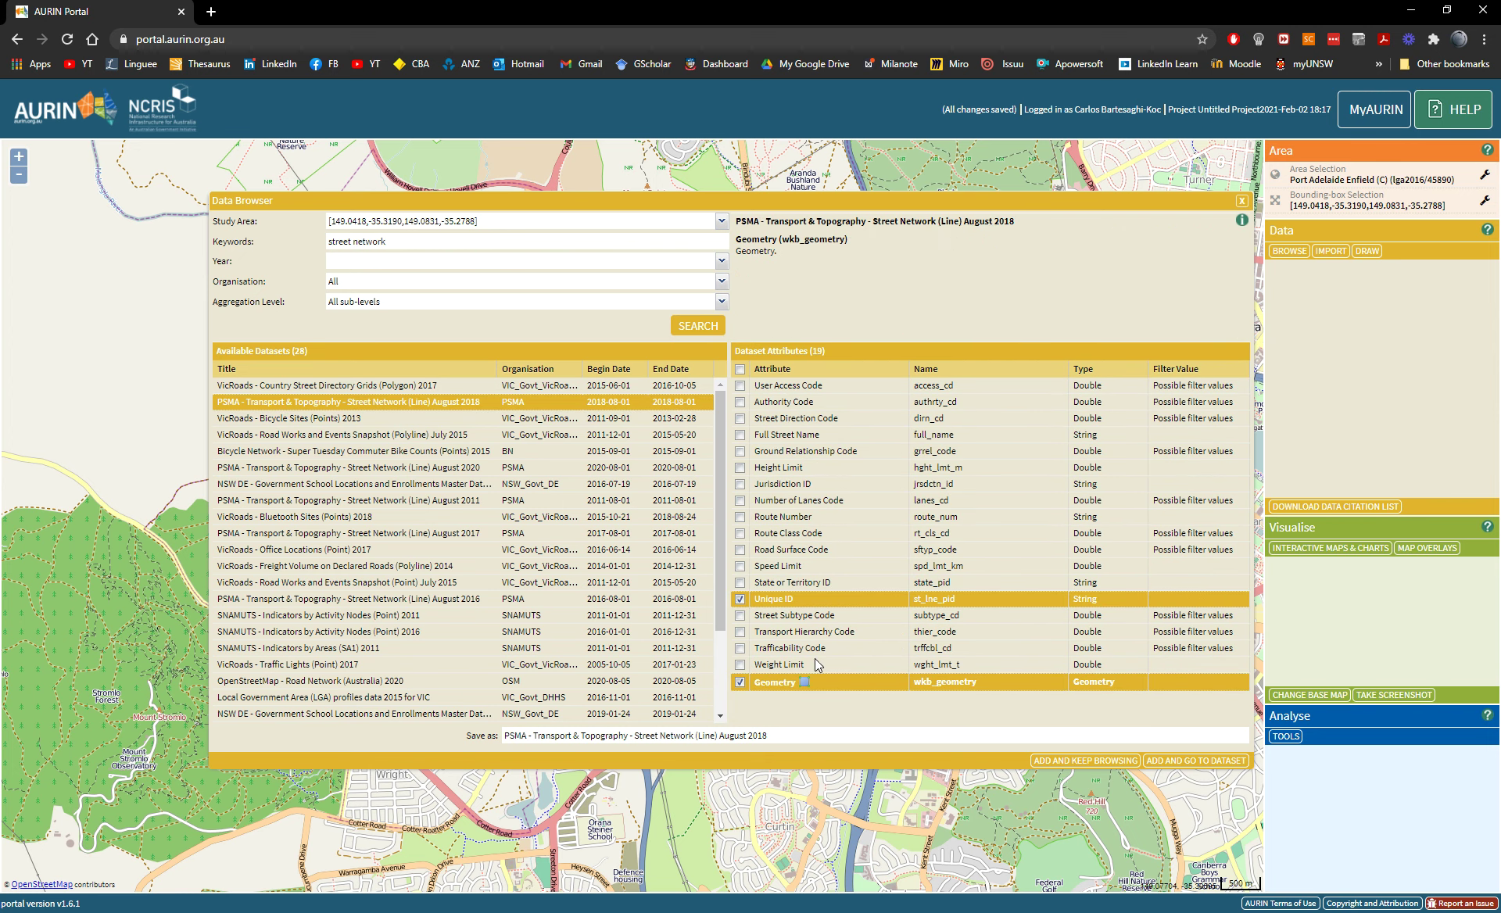
pyautogui.click(740, 370)
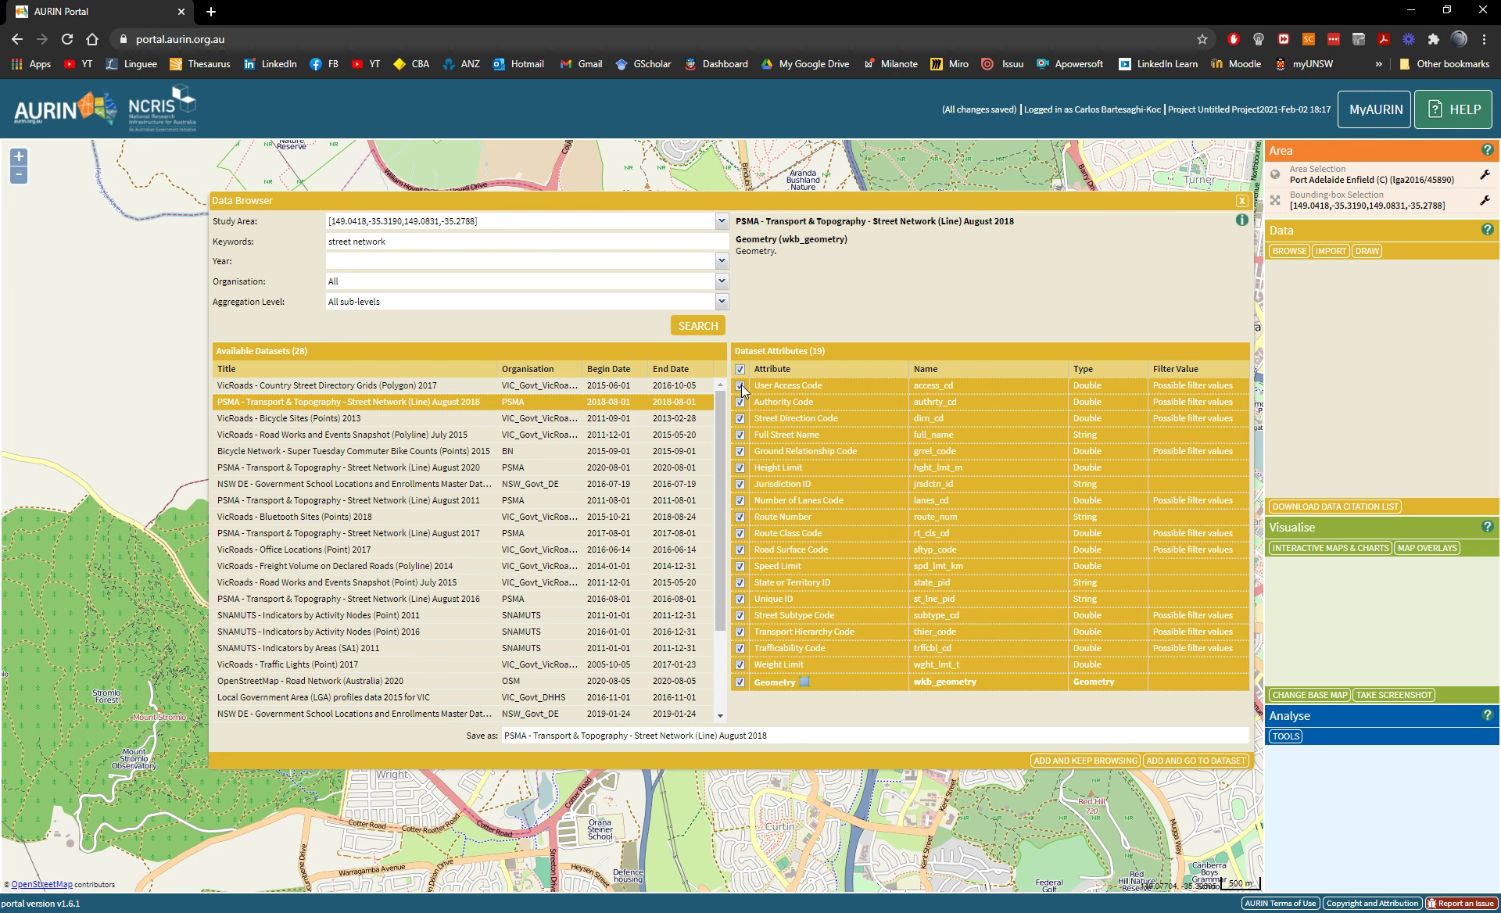
# - Add the selected street network dataset to the project, accept the PSMA licence agreement and close its attribute table
pyautogui.click(1187, 764)
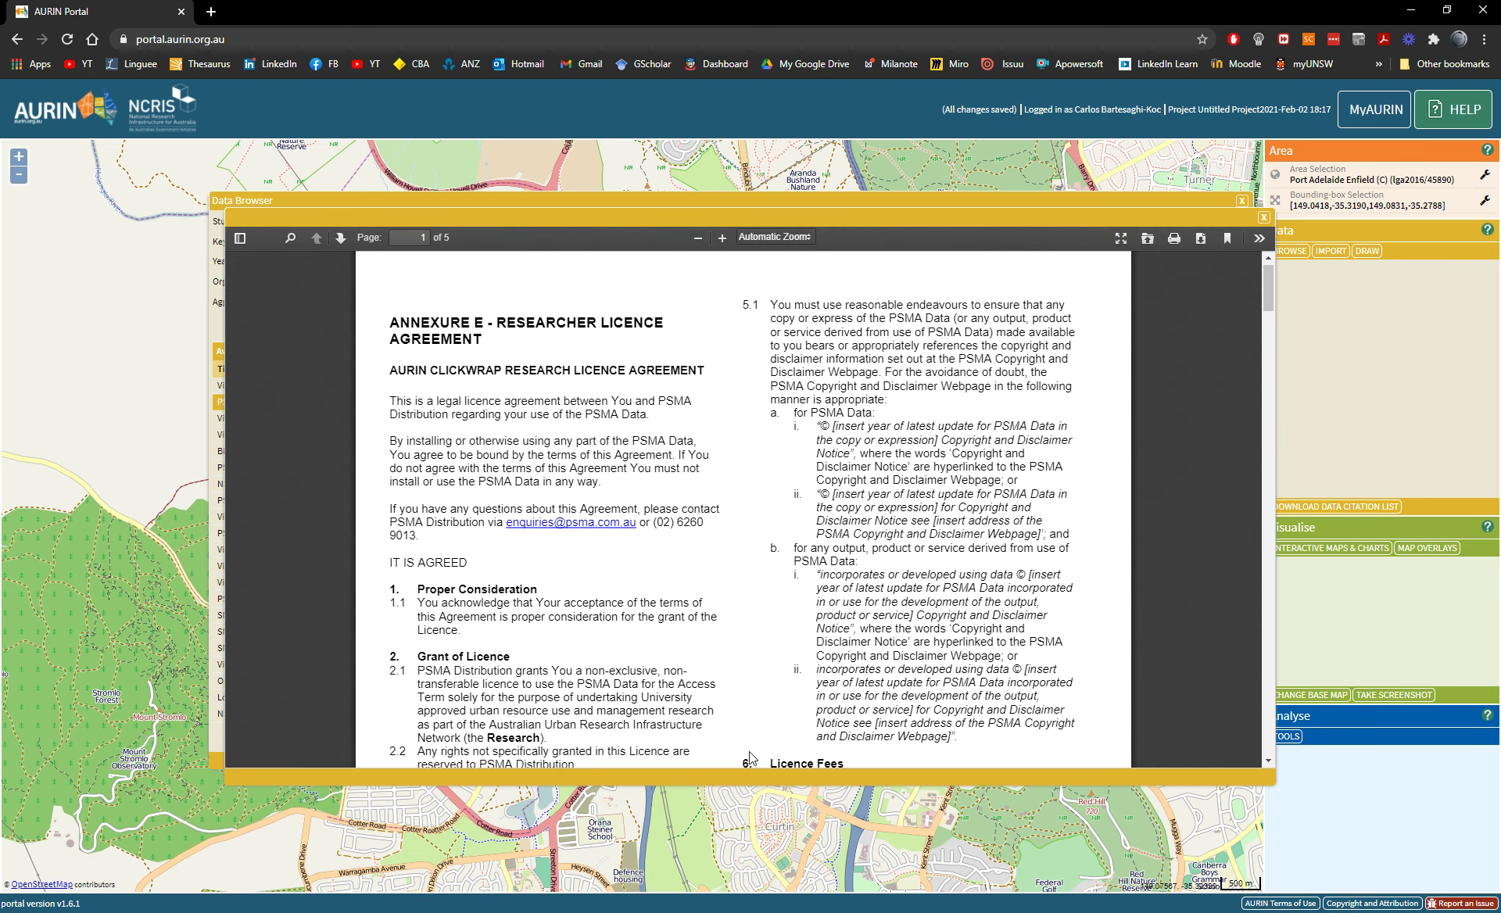
pyautogui.moveTo(1267, 291); pyautogui.dragTo(1267, 727)
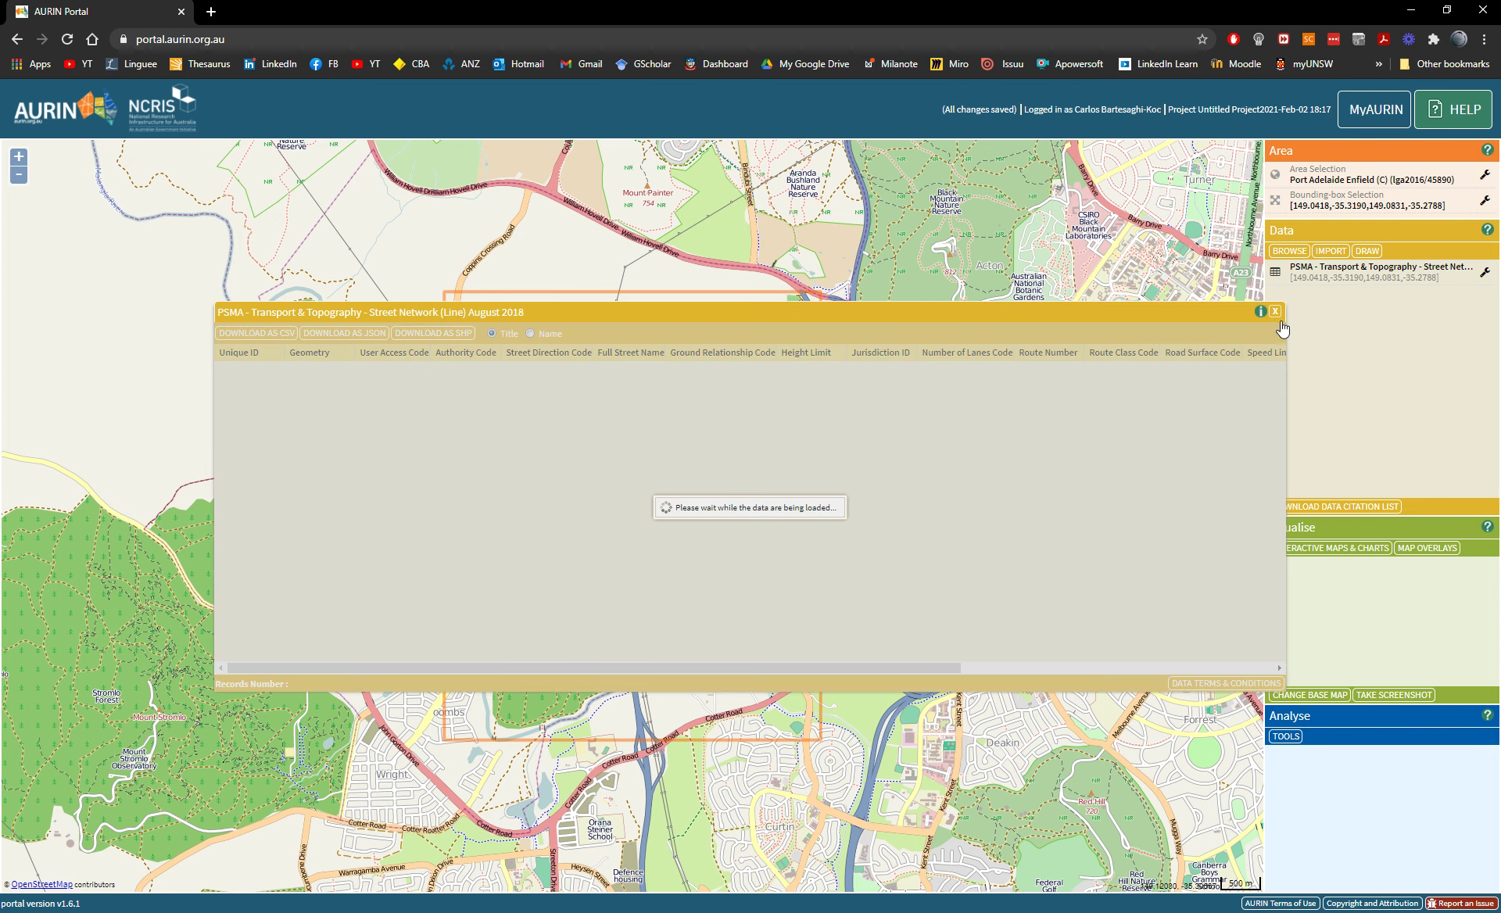
pyautogui.click(1275, 316)
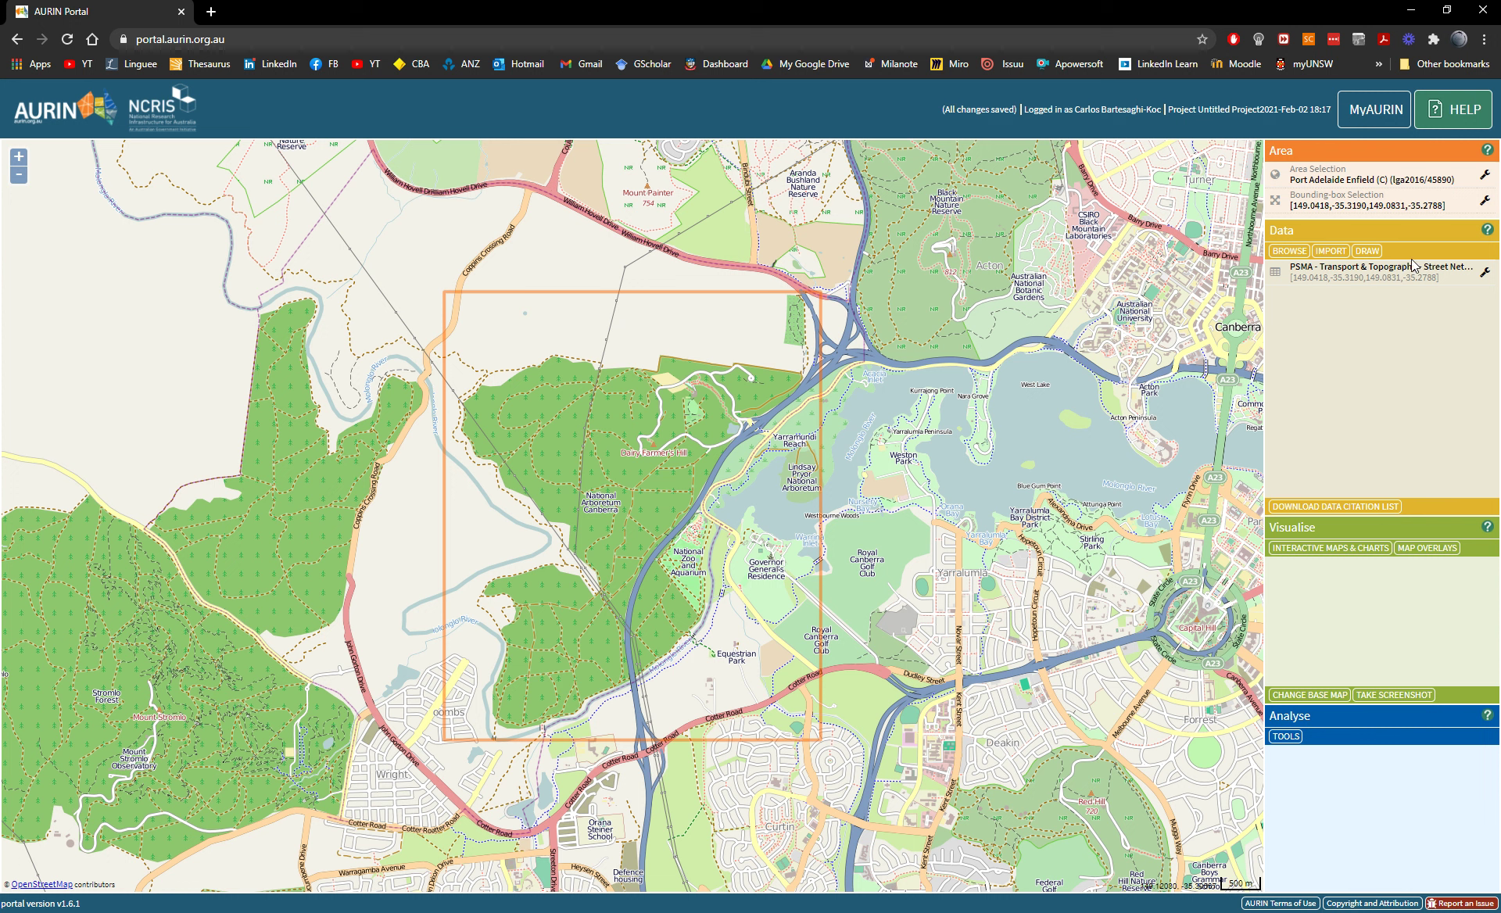
# - Download the PSMA street network dataset as a shapefile and show the downloaded archive in its folder
pyautogui.click(1485, 273)
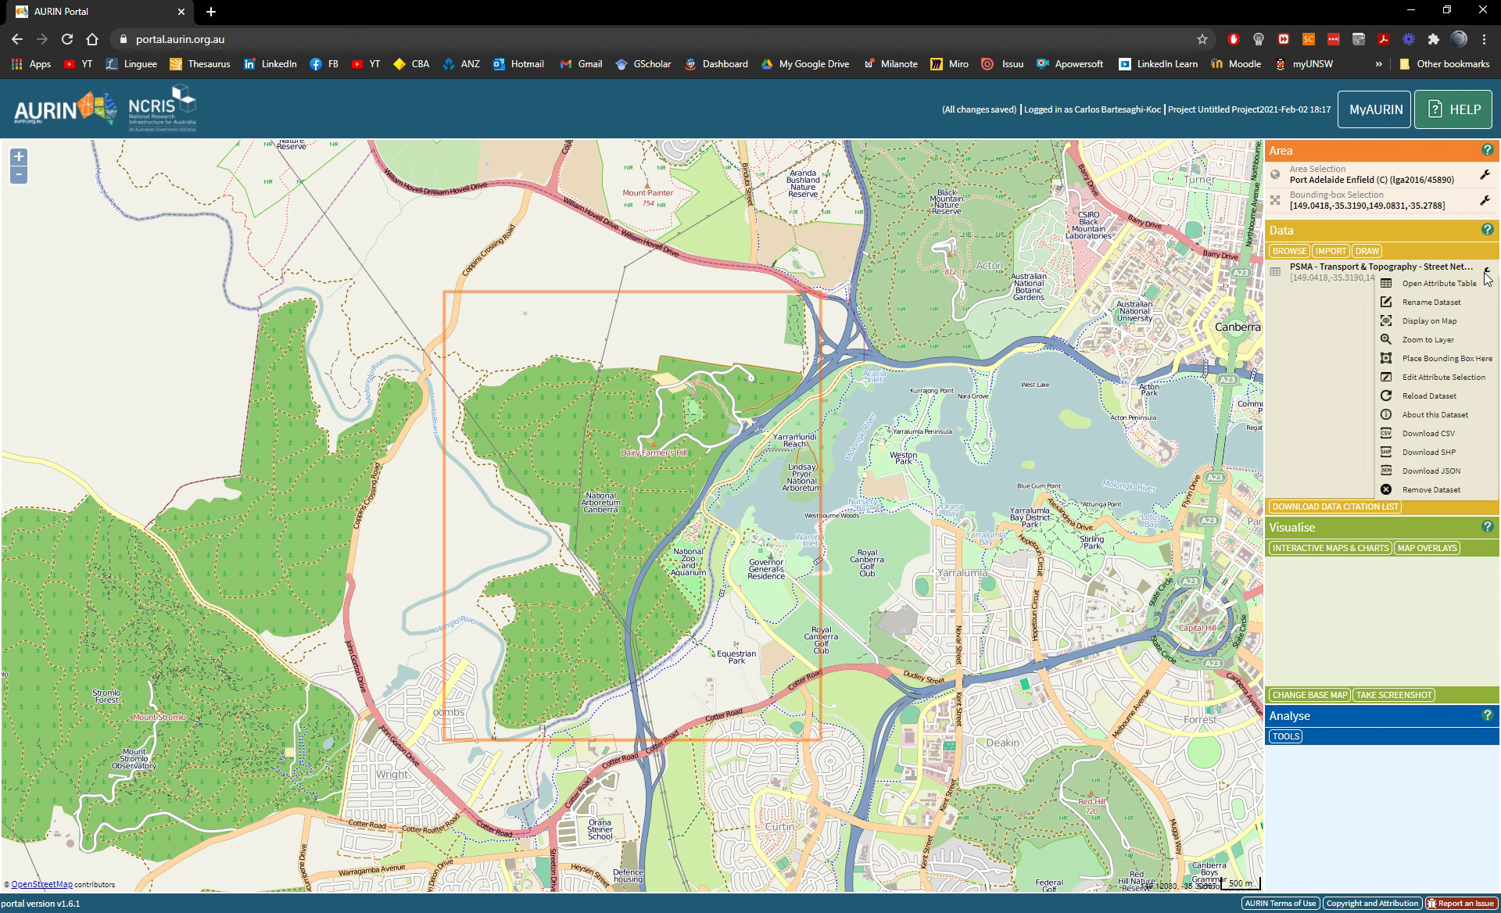
pyautogui.click(1445, 460)
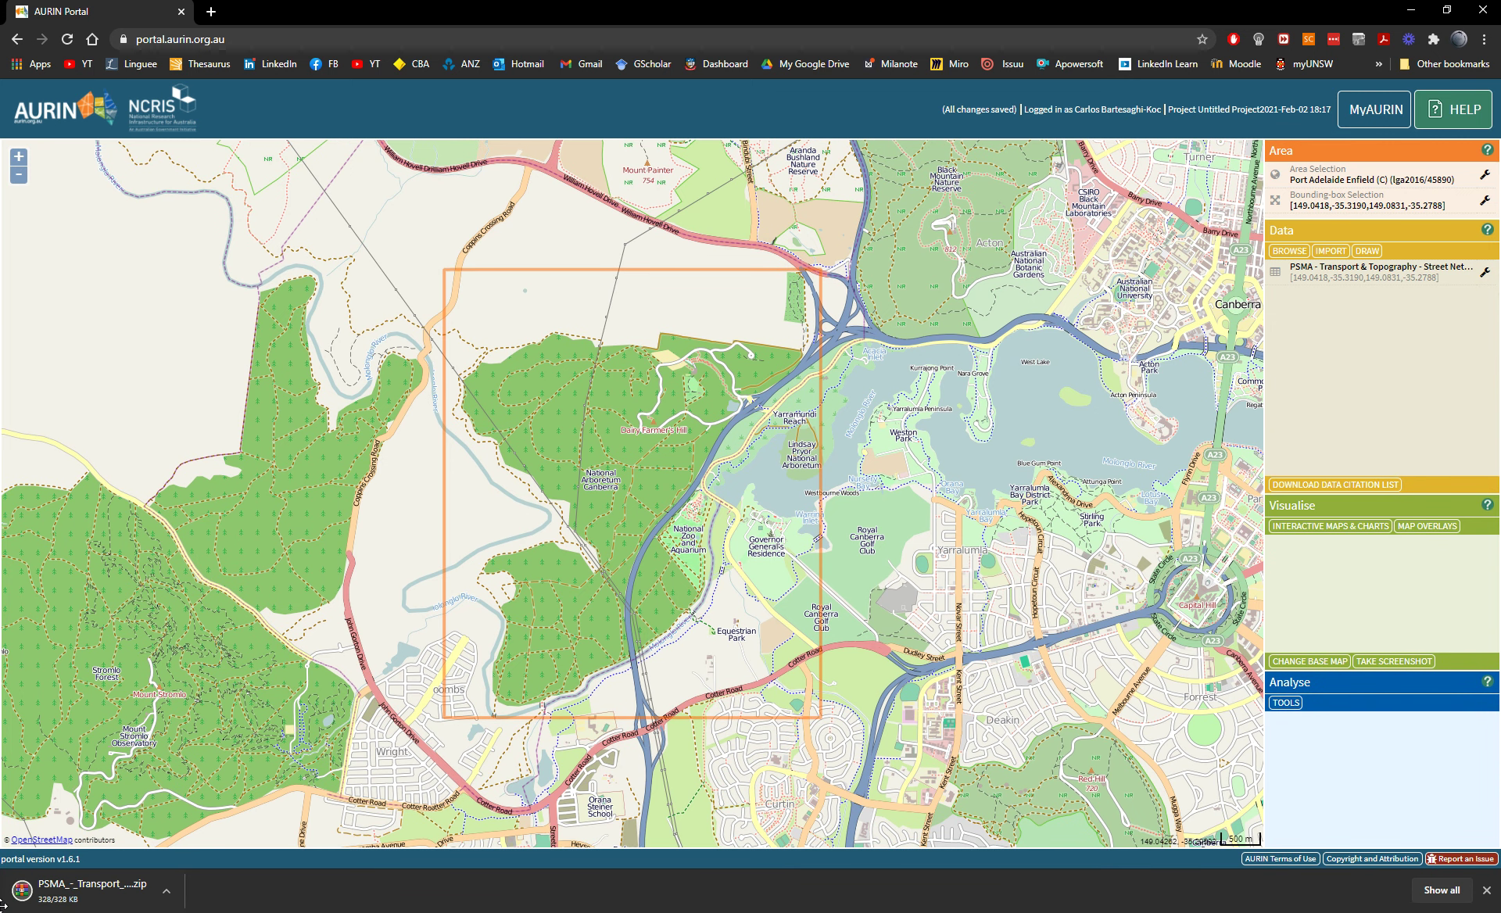
pyautogui.click(167, 892)
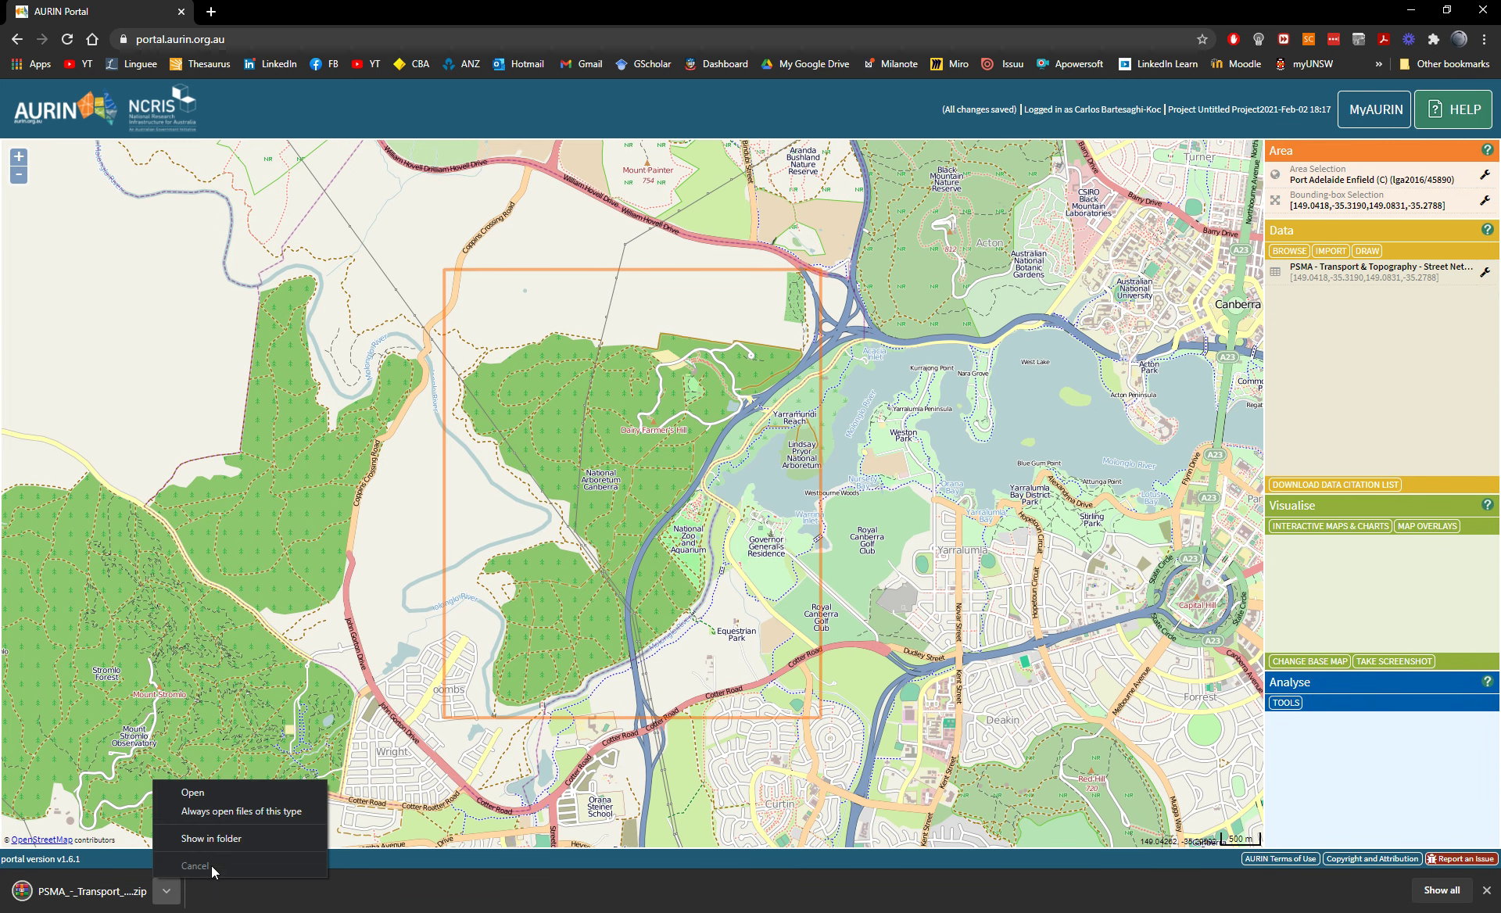
pyautogui.click(218, 843)
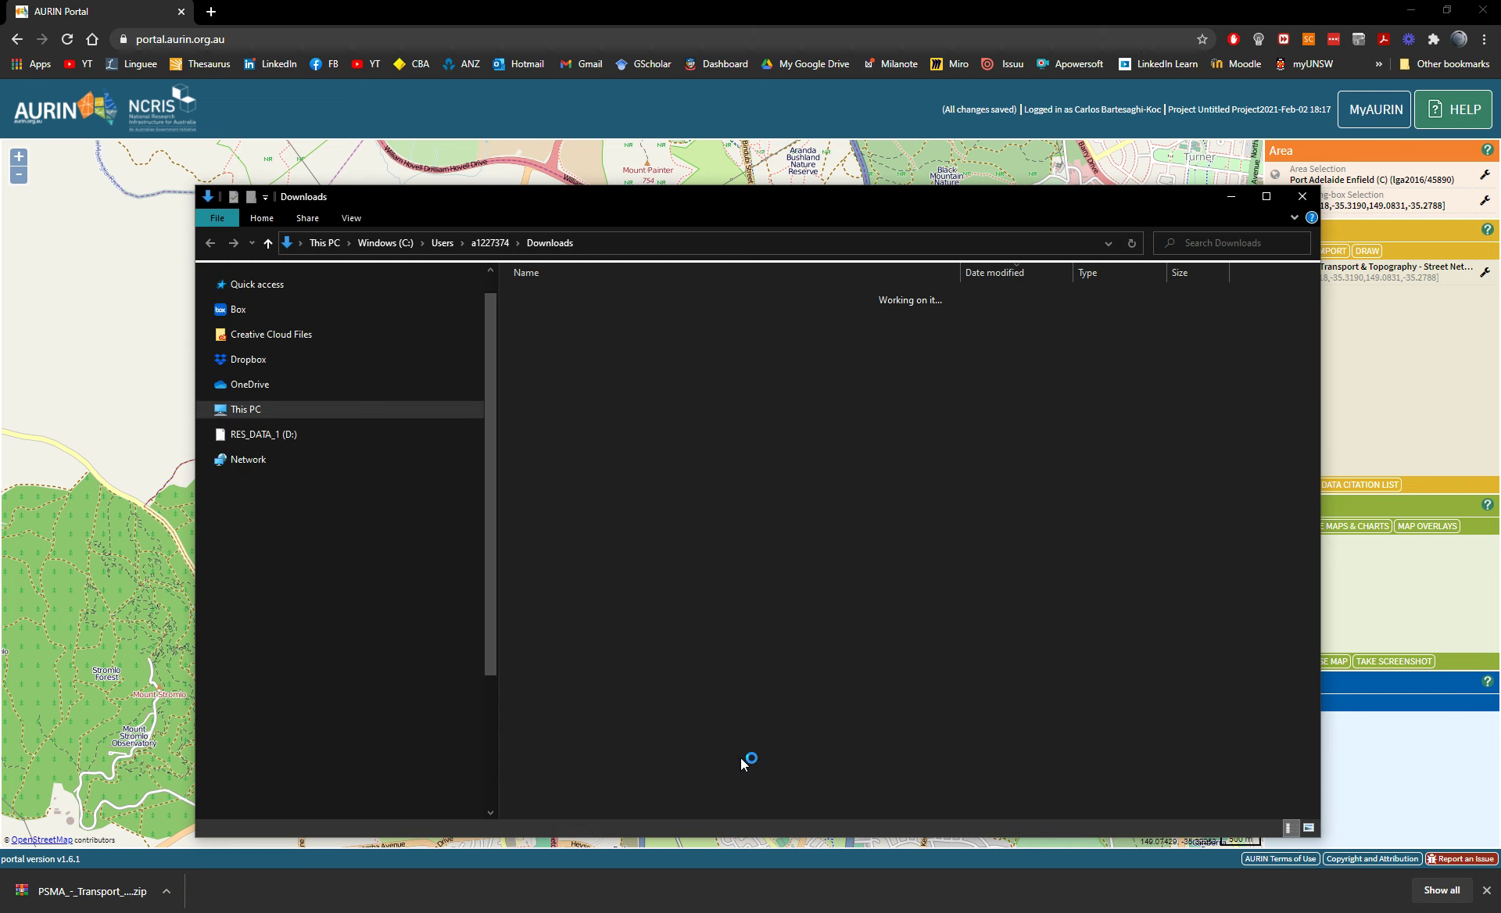
# - Copy the PSMA street network August 2018 archive and open the National Arboretum folder in Teaching > YouTube_VIDEO_Tutorials > Cloud Compare
pyautogui.rightClick(556, 319)
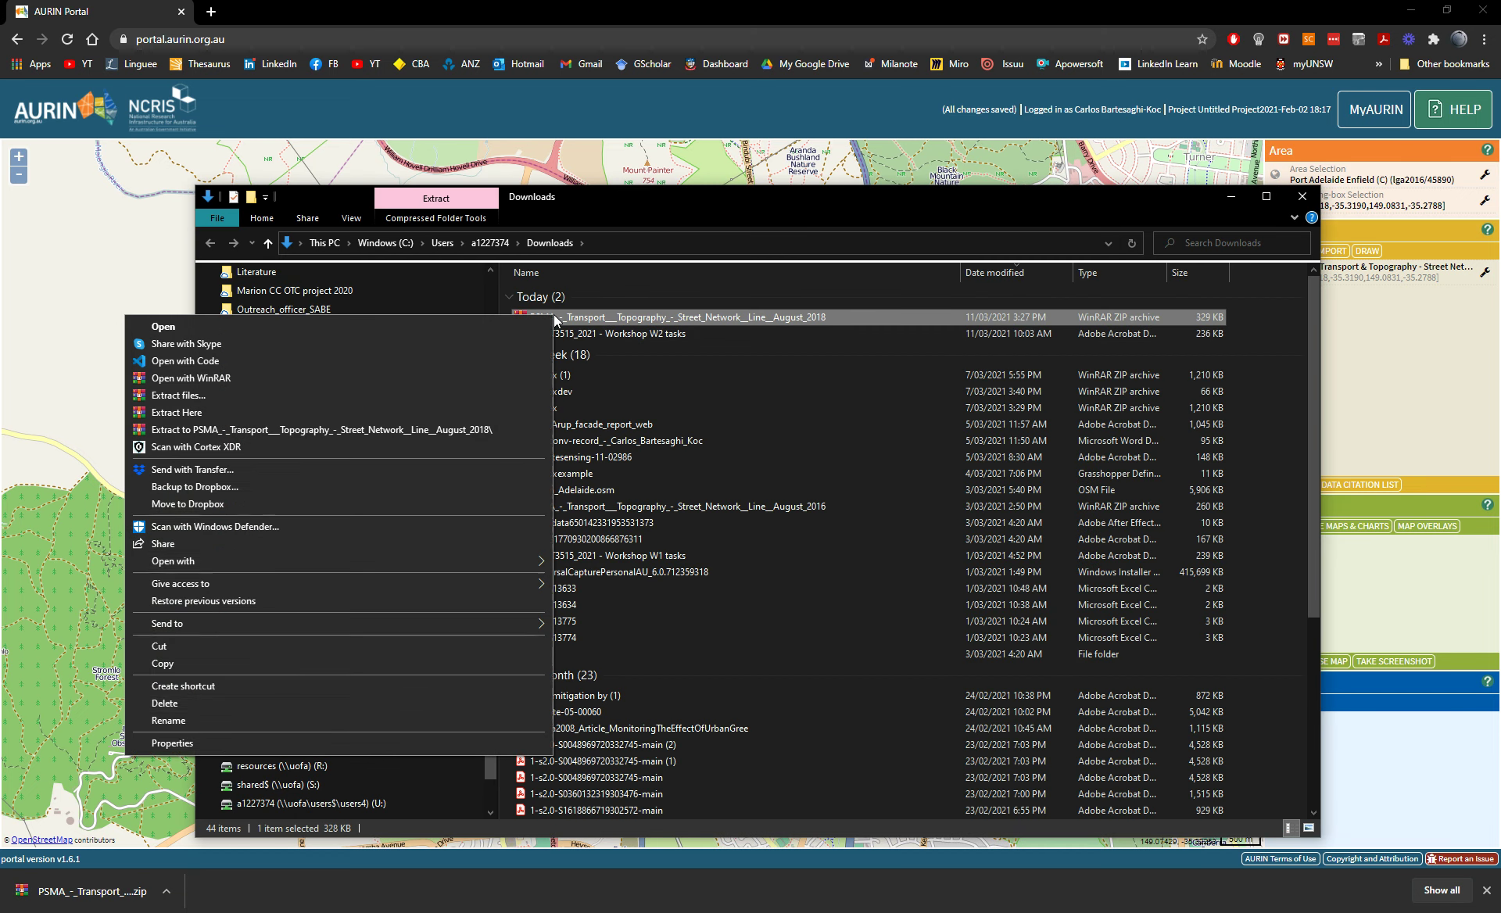
pyautogui.click(163, 664)
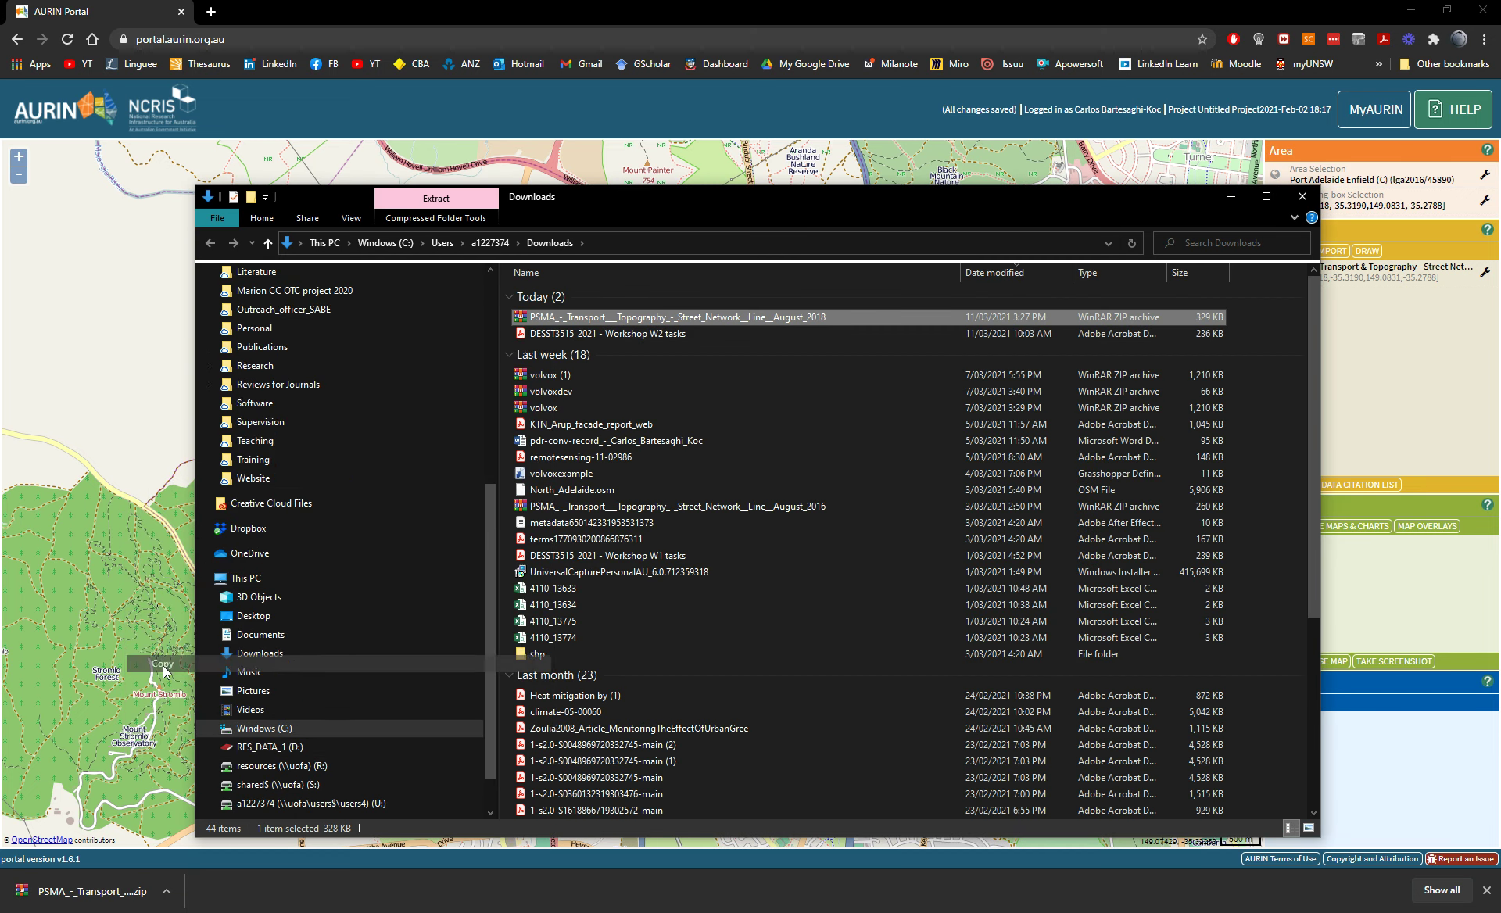
pyautogui.click(290, 441)
pyautogui.click(551, 411)
pyautogui.doubleClick(551, 411)
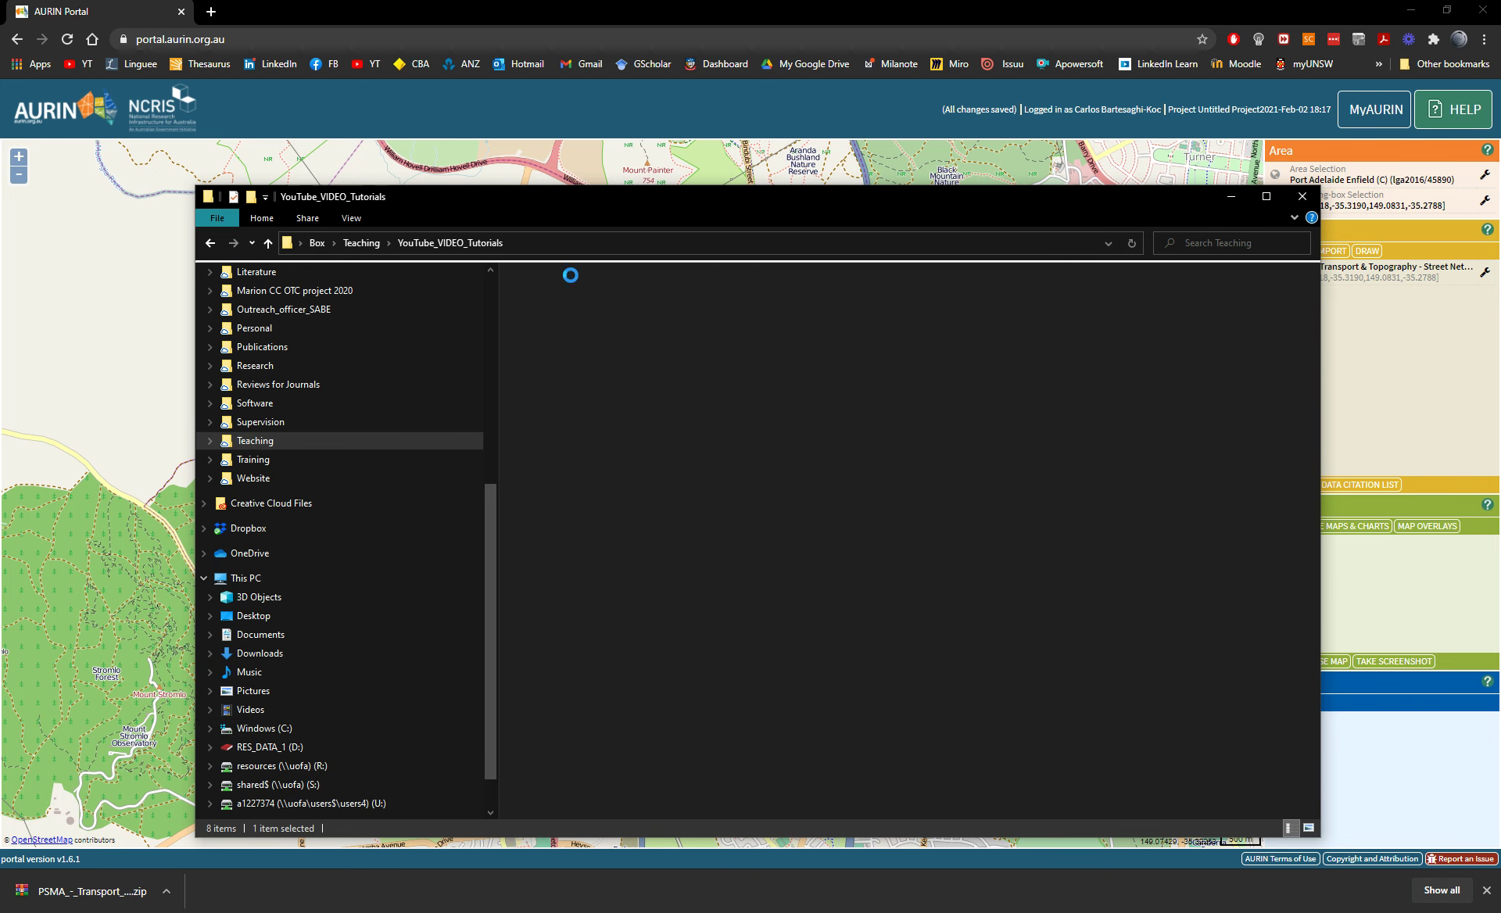
pyautogui.click(550, 295)
pyautogui.doubleClick(560, 300)
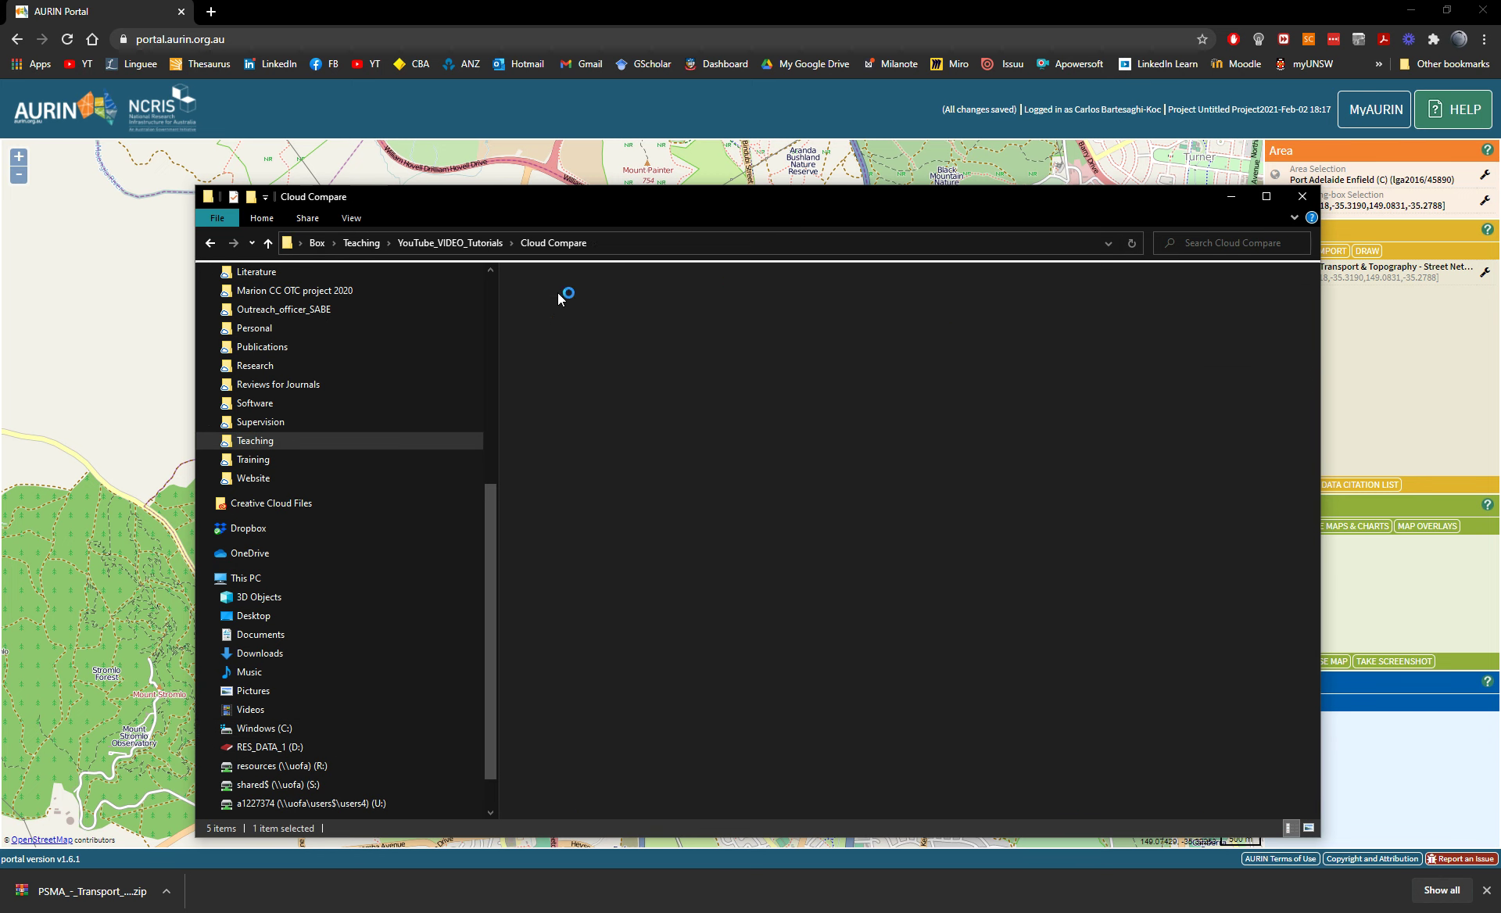
pyautogui.click(574, 510)
pyautogui.doubleClick(574, 509)
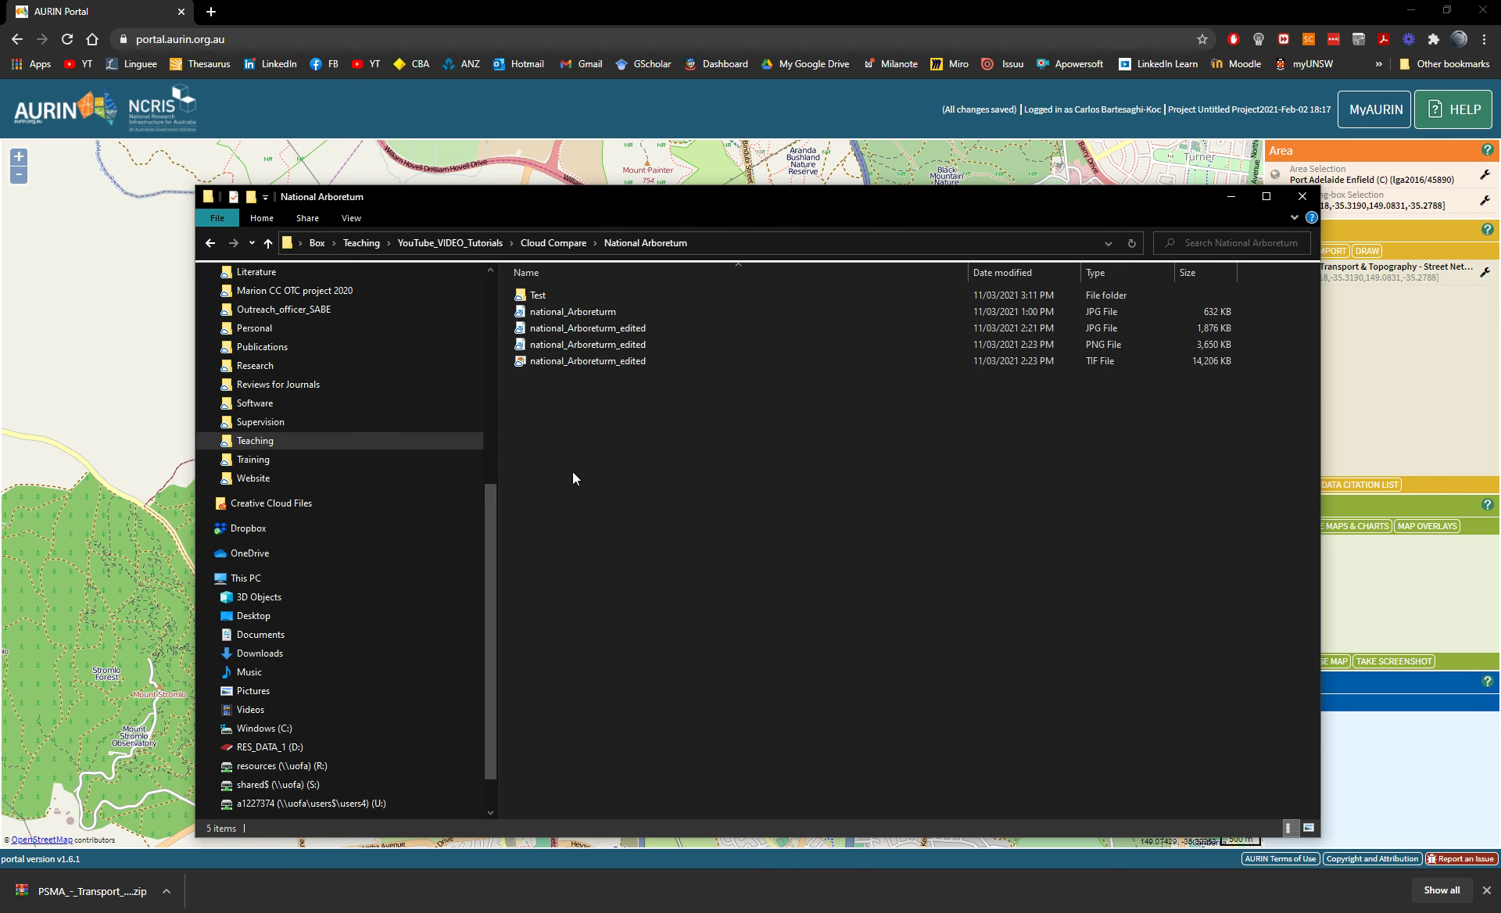
# - Paste the copied street network archive into the National Arboretum folder
pyautogui.rightClick(572, 473)
pyautogui.click(449, 583)
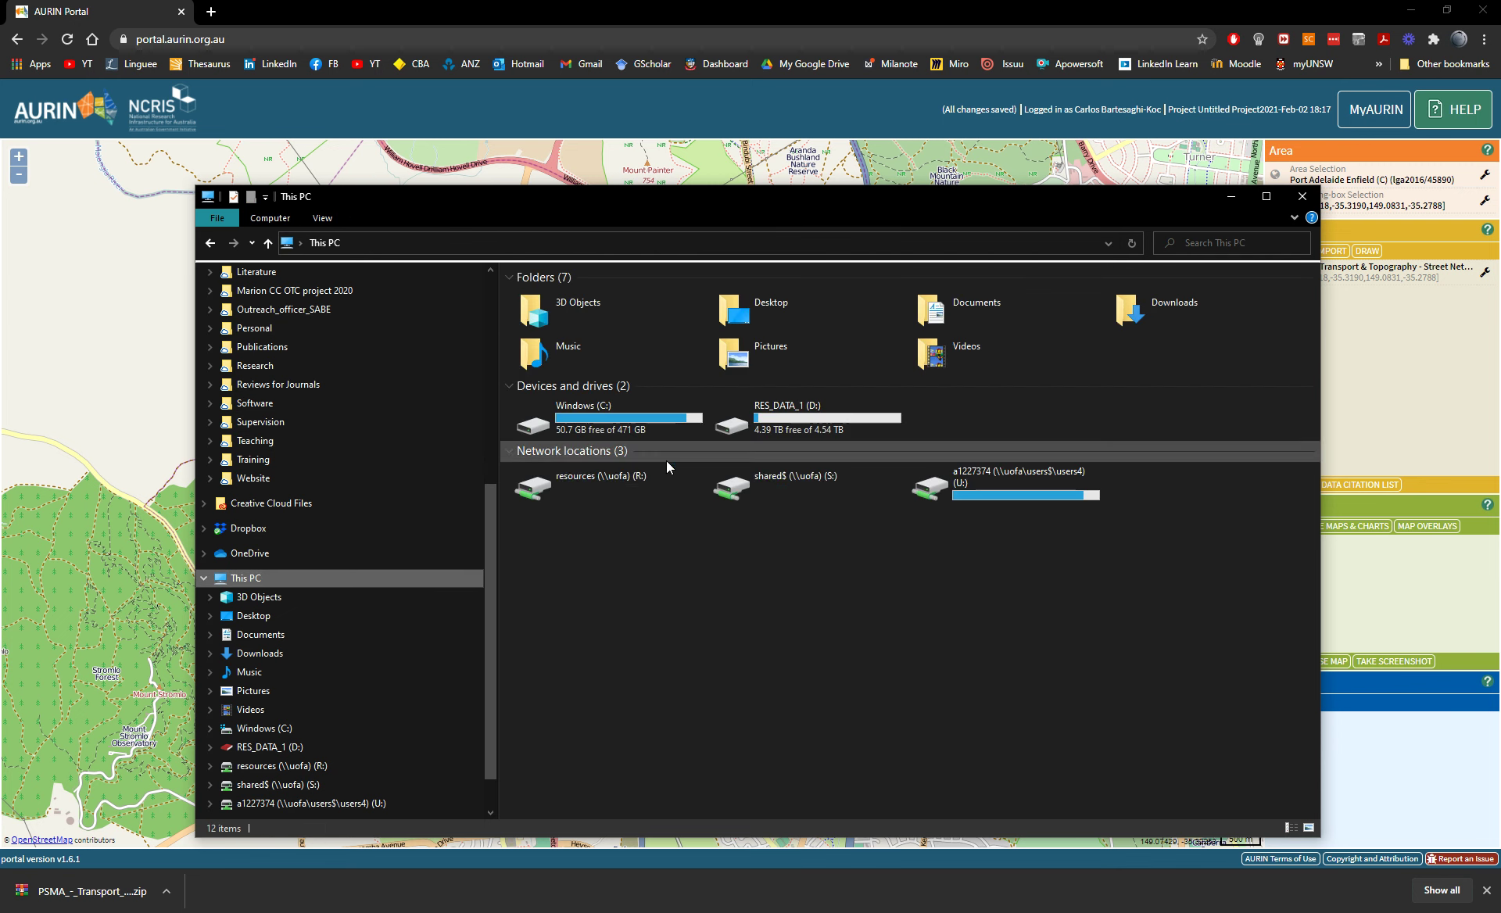
pyautogui.click(212, 243)
pyautogui.rightClick(607, 488)
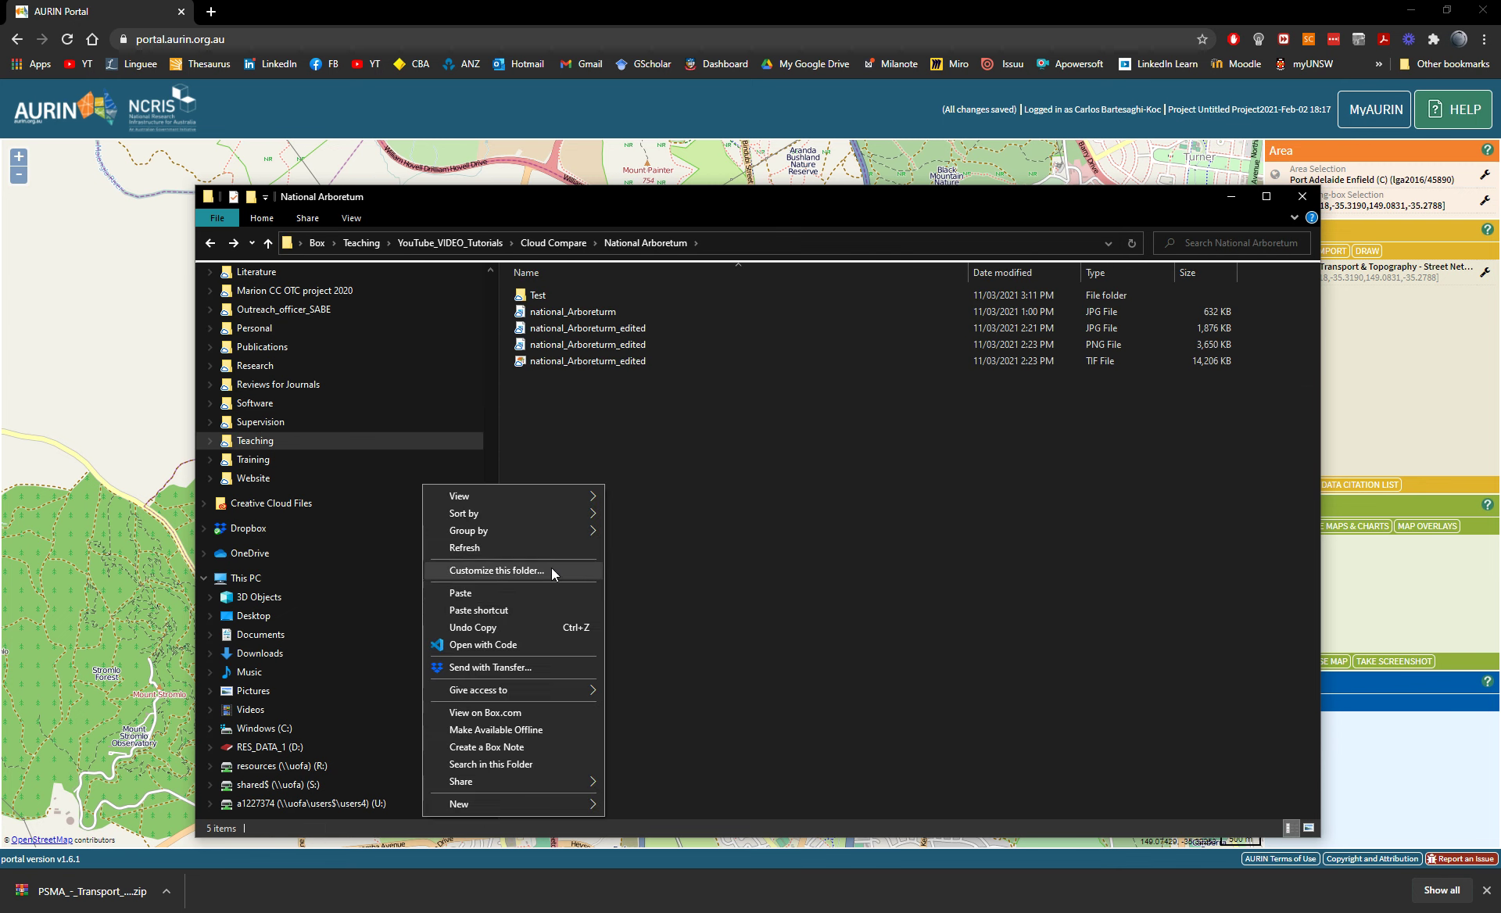
pyautogui.click(464, 590)
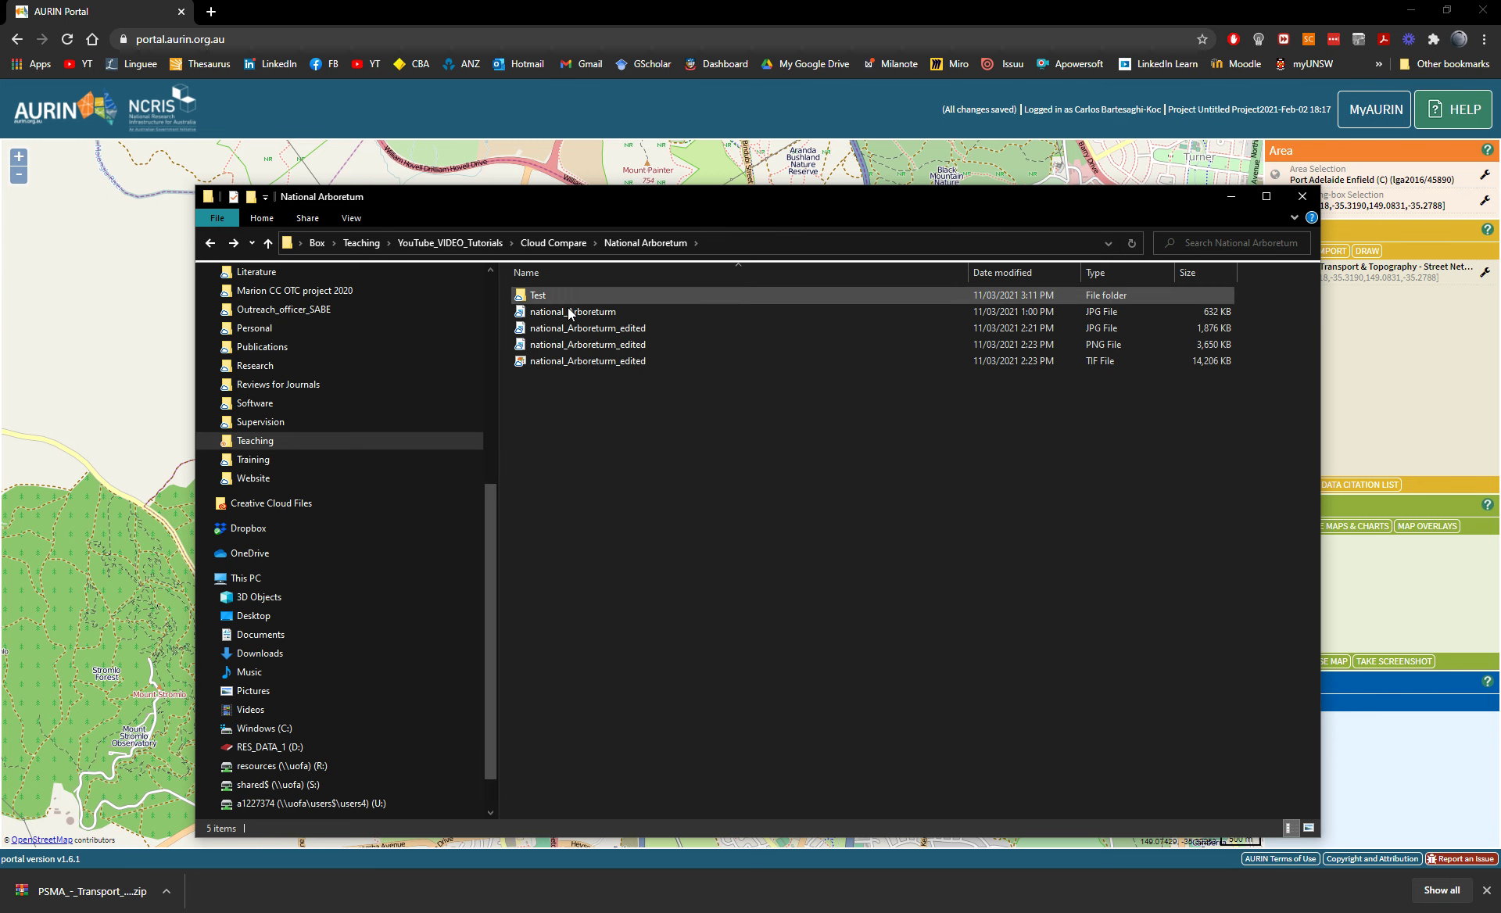
# - Extract the street network archive into the National Arboretum folder and check the files in the extracted shp folder
pyautogui.rightClick(562, 377)
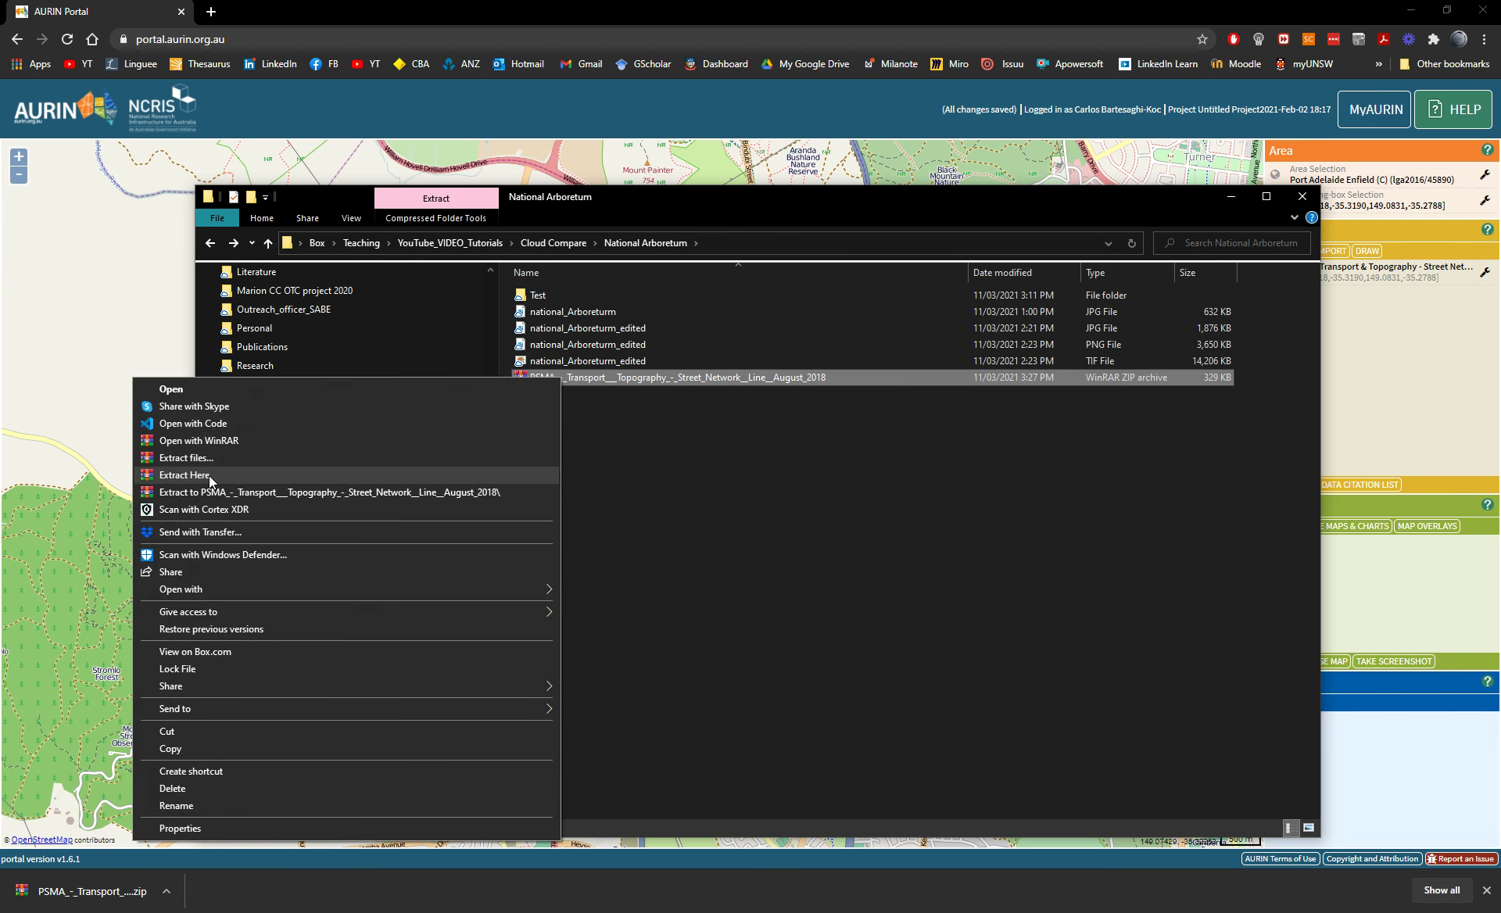
pyautogui.click(209, 476)
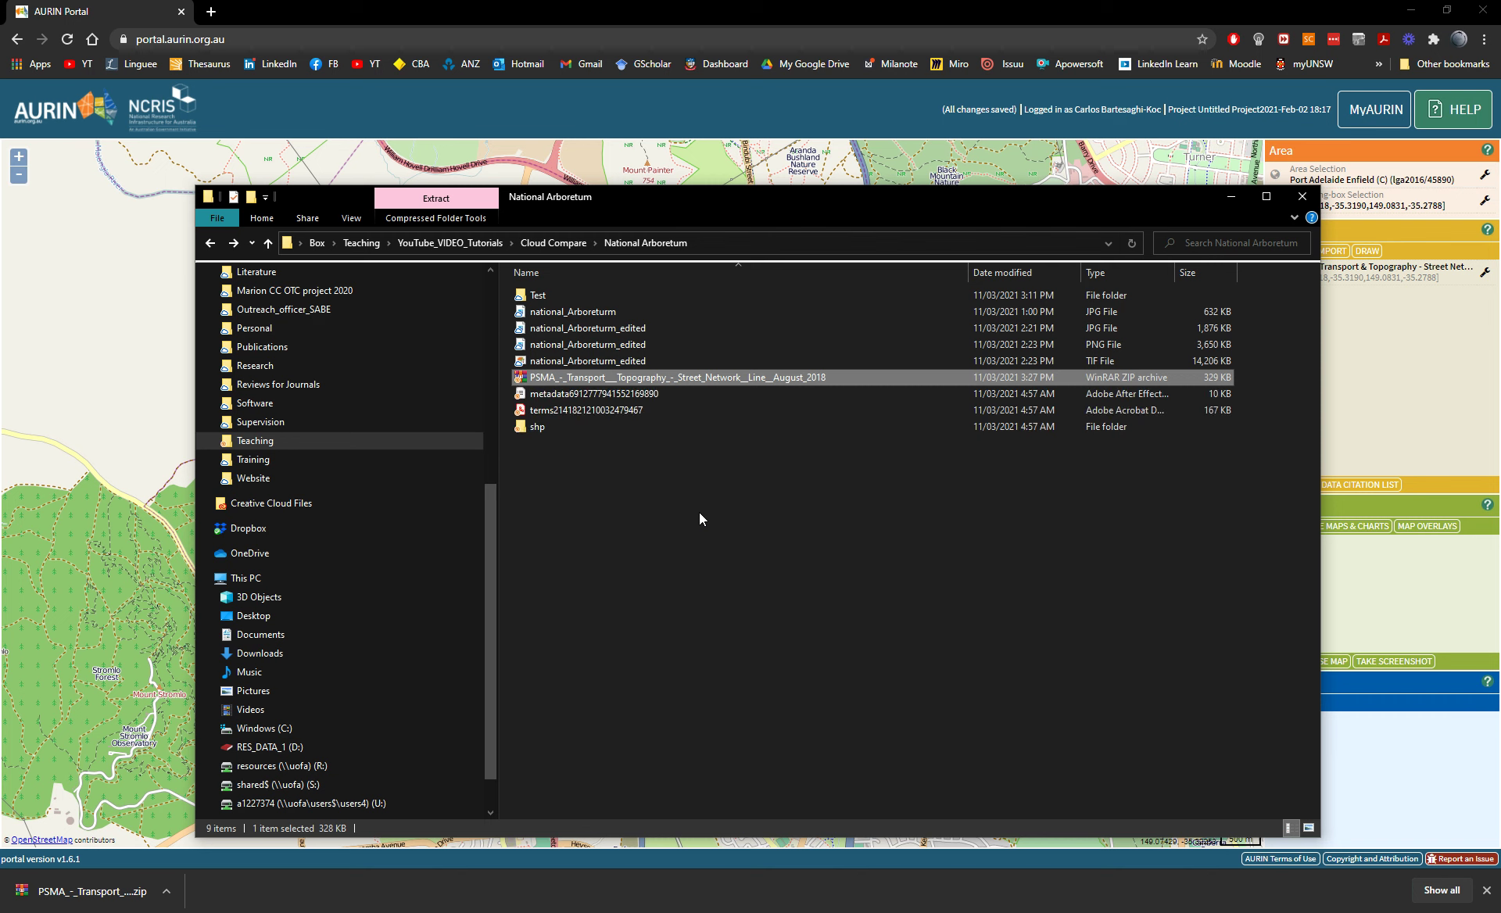
pyautogui.click(702, 516)
pyautogui.click(537, 428)
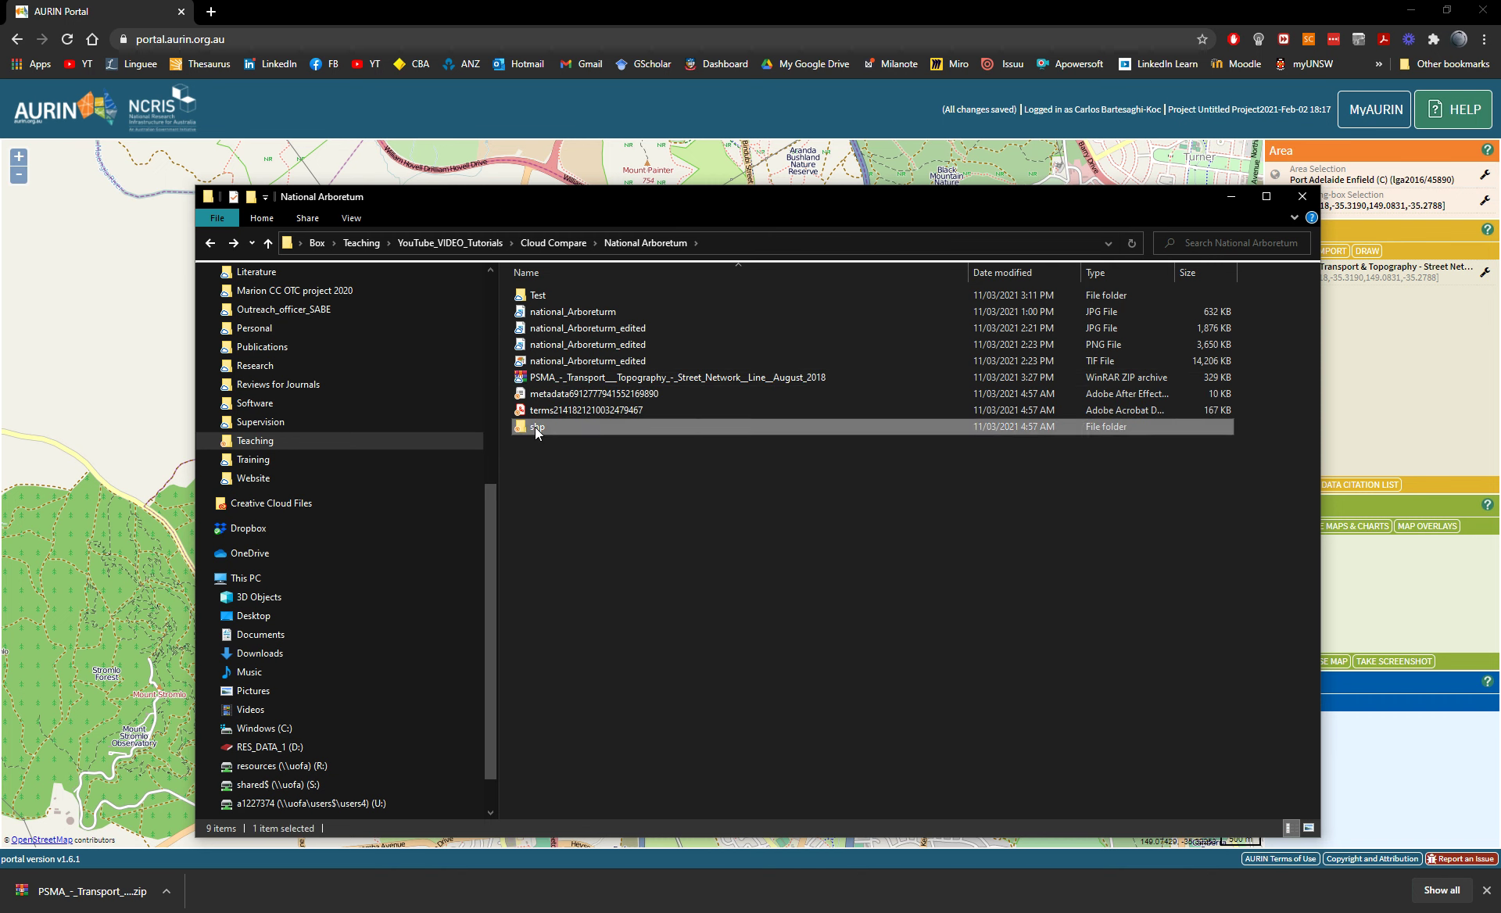
pyautogui.doubleClick(537, 428)
pyautogui.moveTo(739, 272); pyautogui.dragTo(887, 270)
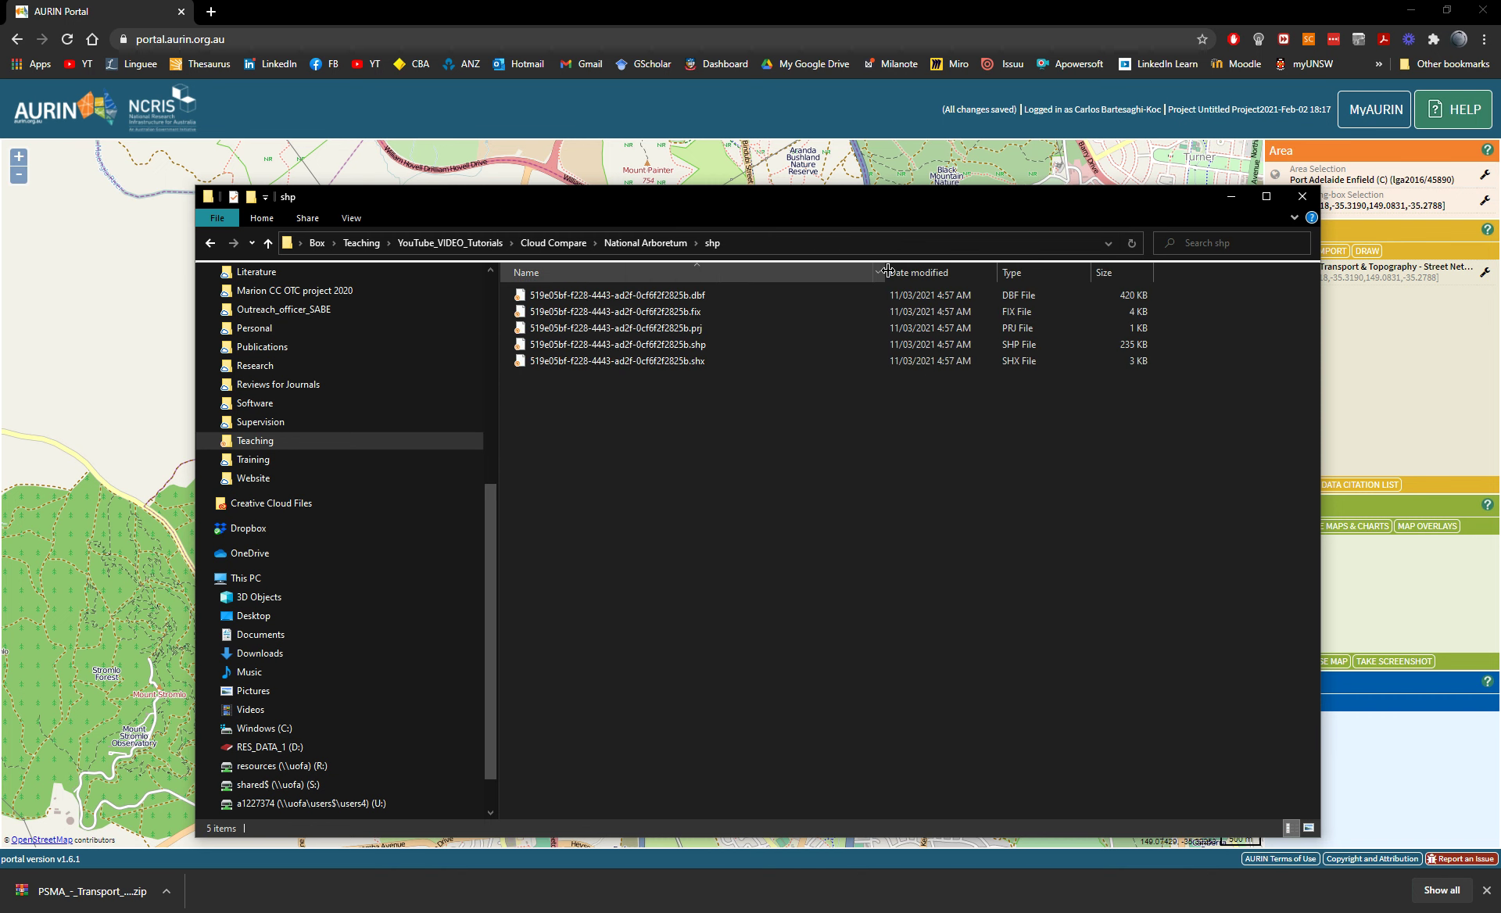
pyautogui.click(210, 242)
# - Switch to QGIS and browse through the folders inside Box
pyautogui.click(1232, 196)
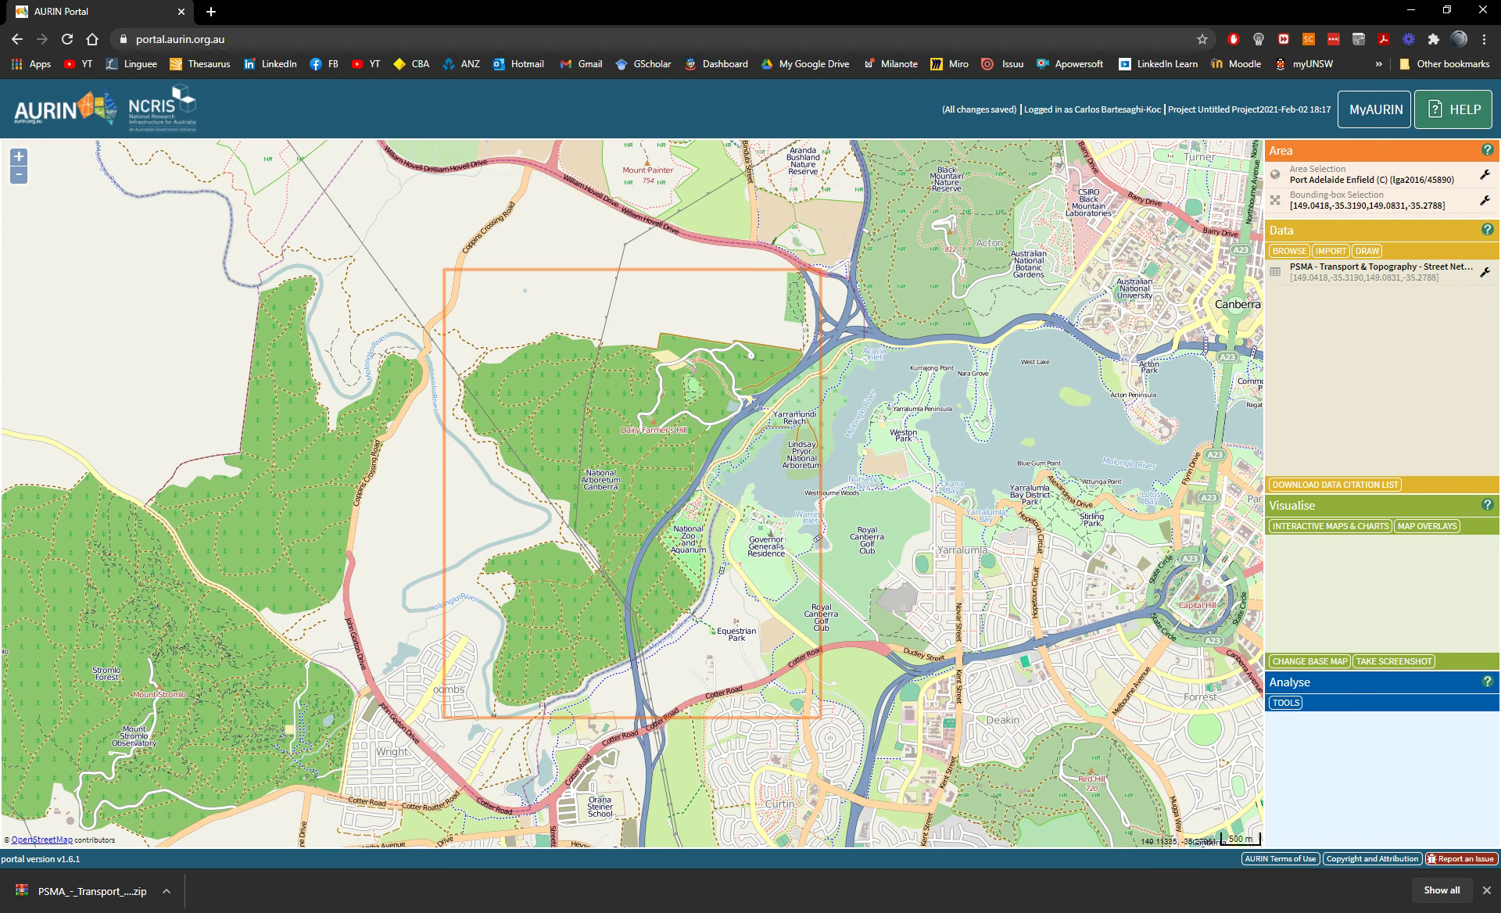
pyautogui.hotkey('alt', 'Tab')
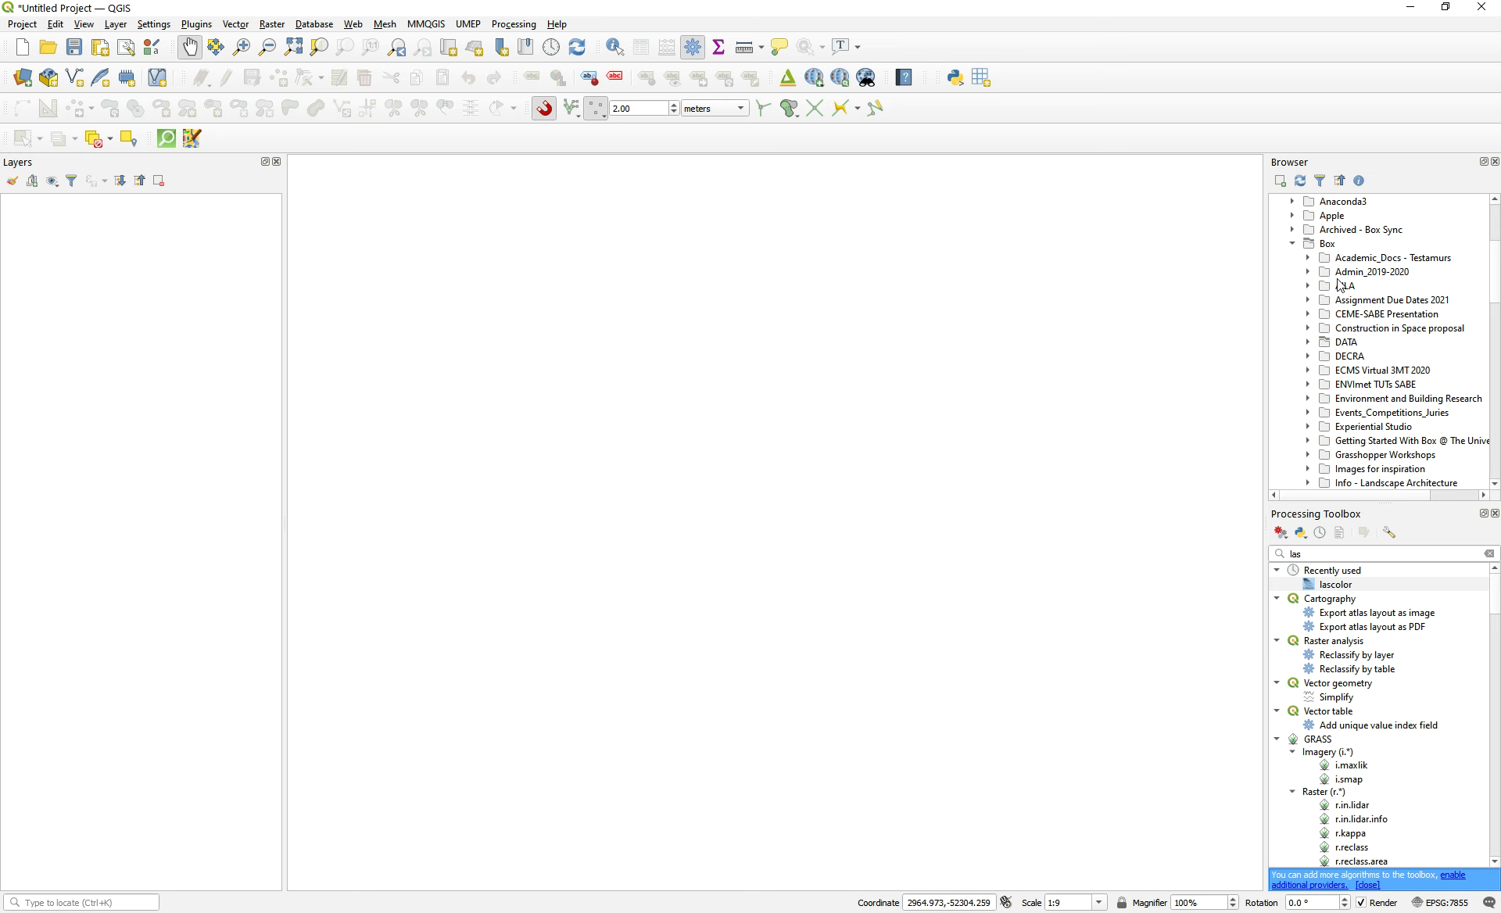
pyautogui.scroll(-2, 1326, 355)
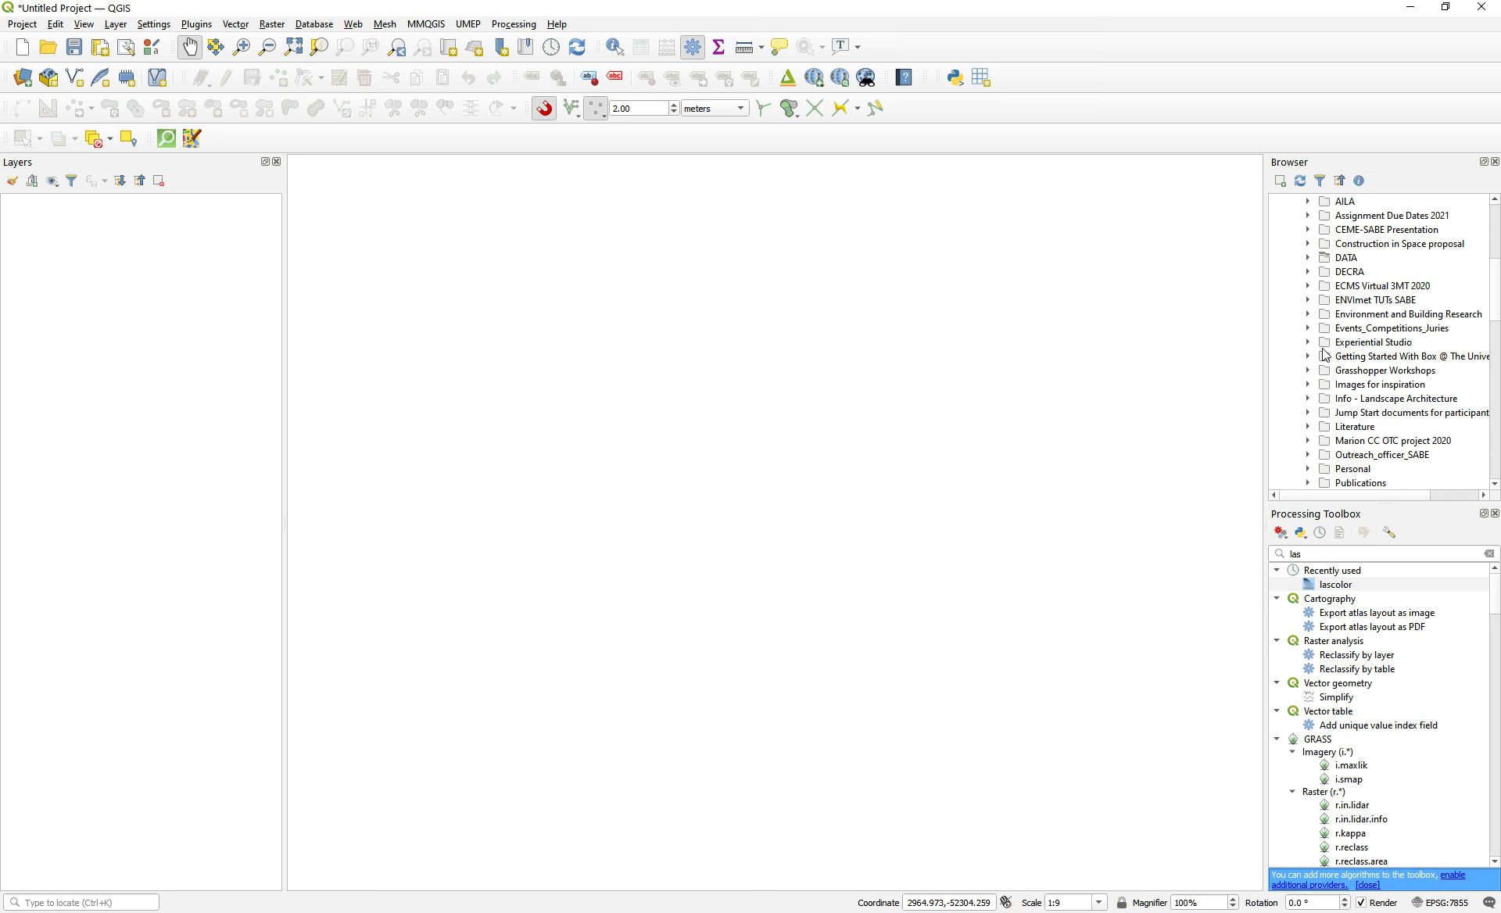
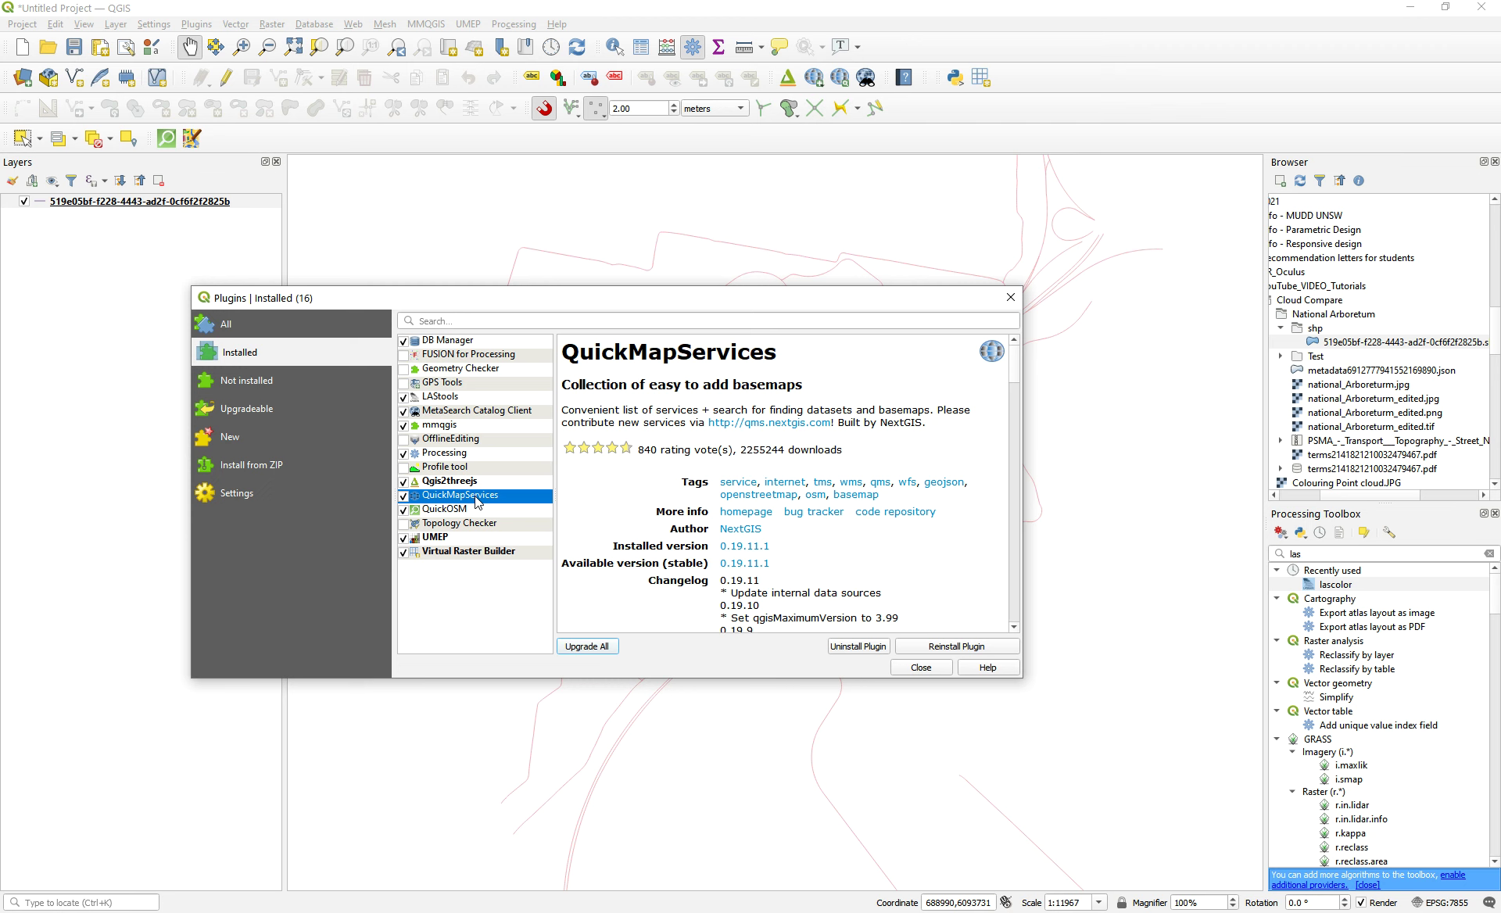
# - Search the installed plugins for quickma, shorten the search to quic, and close the plugin manager
pyautogui.click(455, 321)
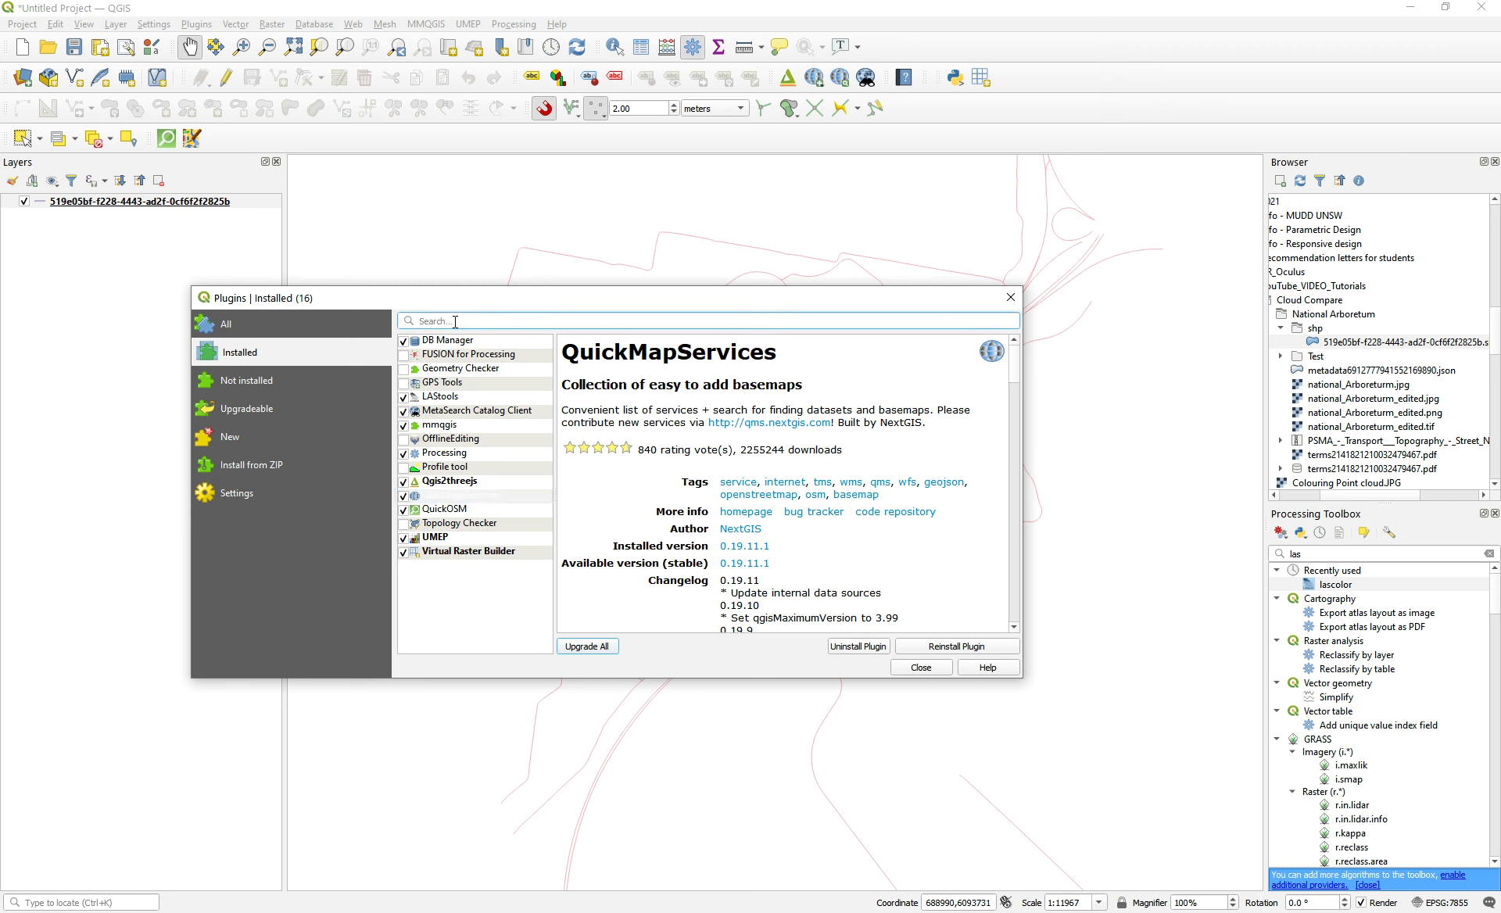
pyautogui.write('quickma')
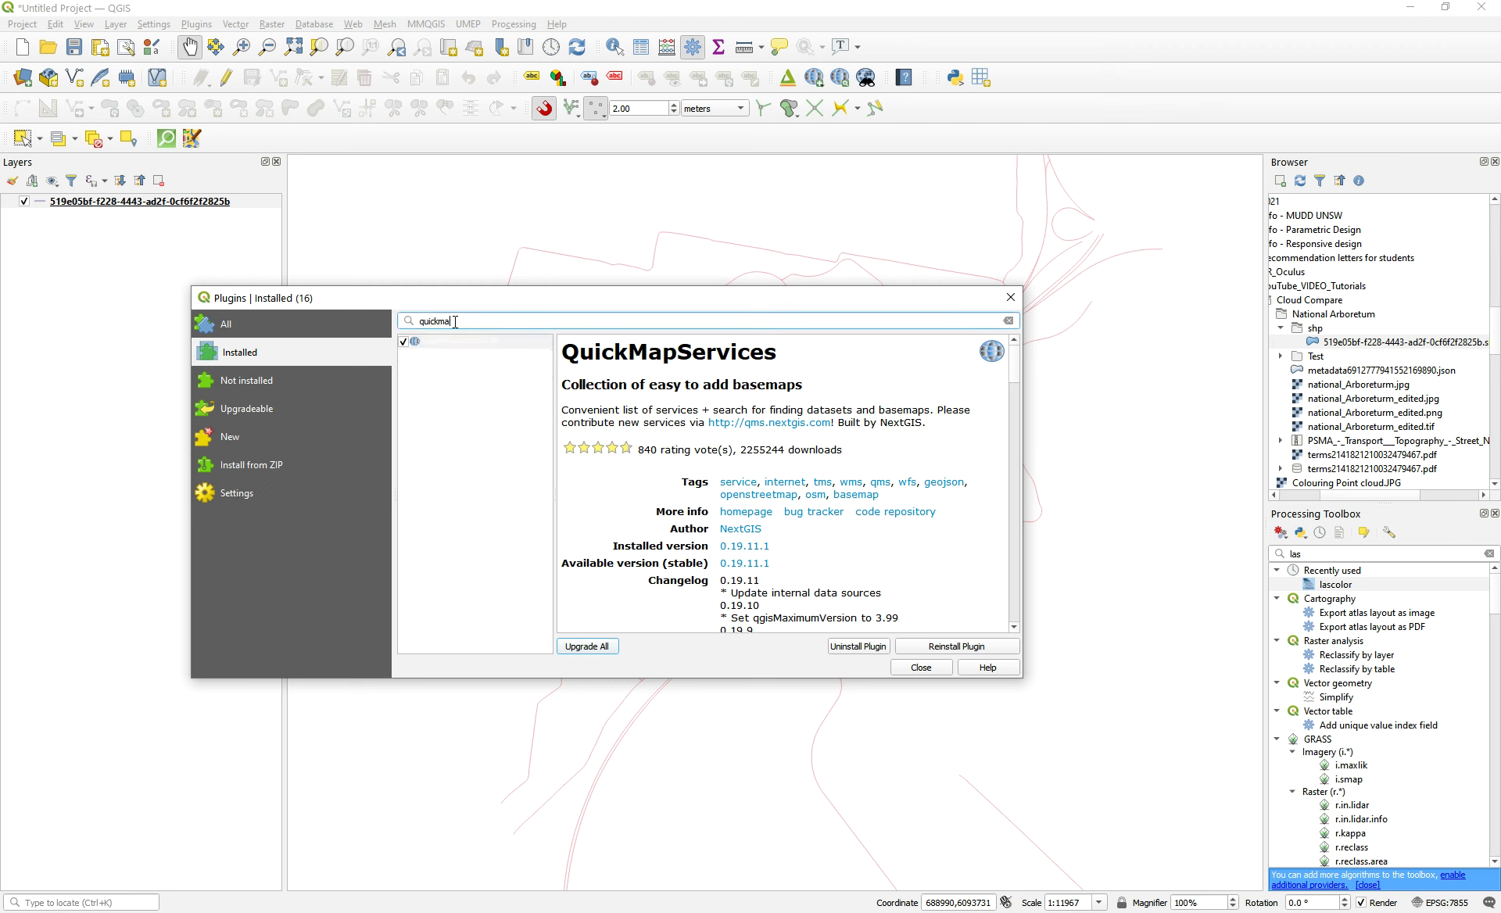
pyautogui.press('BackSpace')
pyautogui.press('BackSpace')
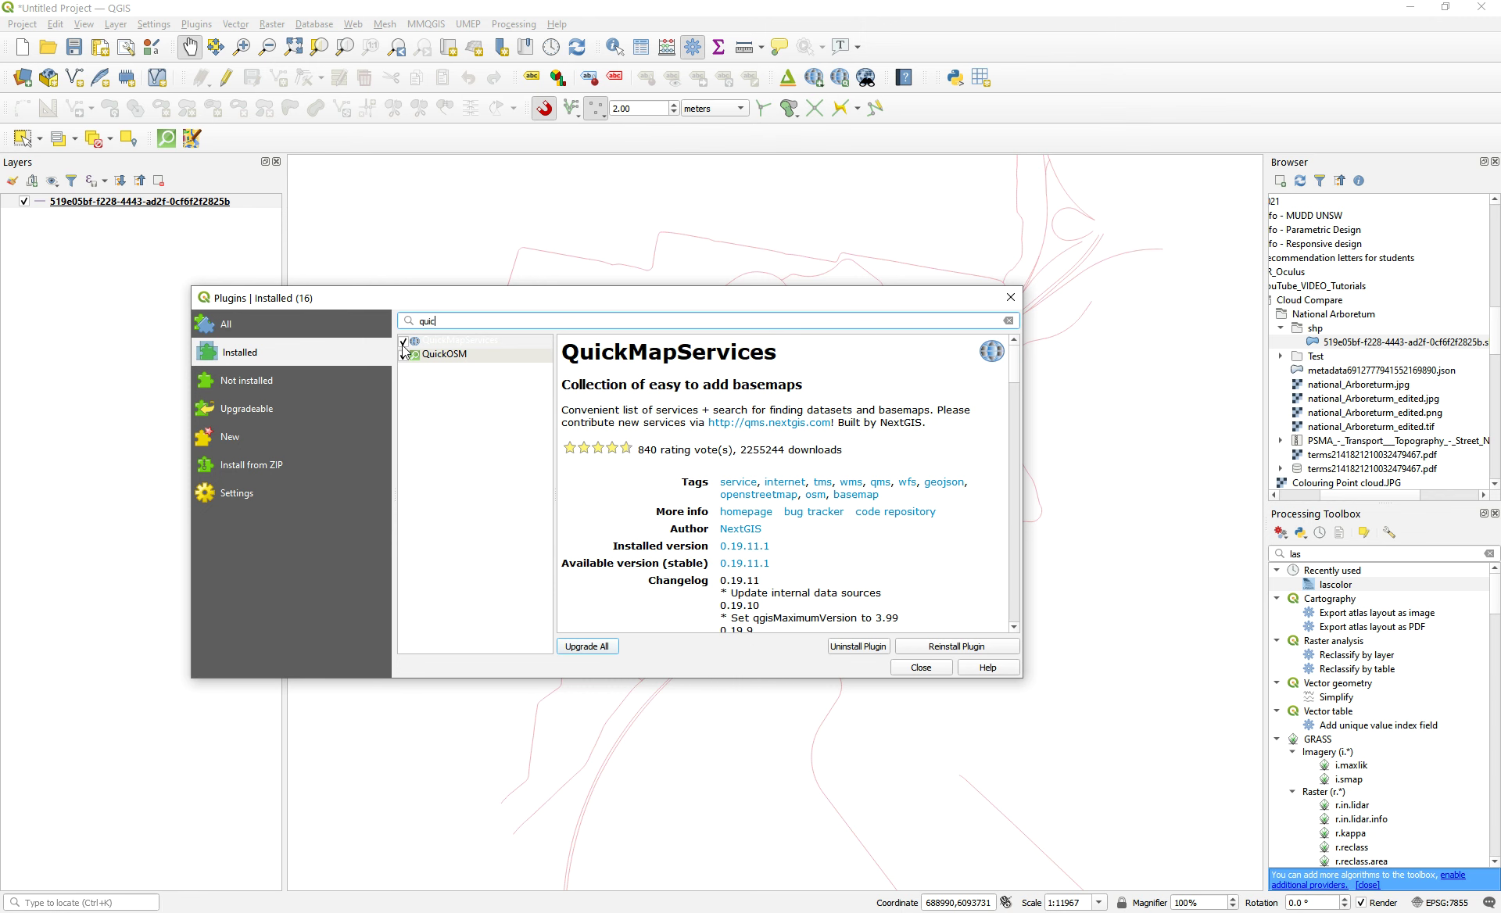
pyautogui.click(926, 671)
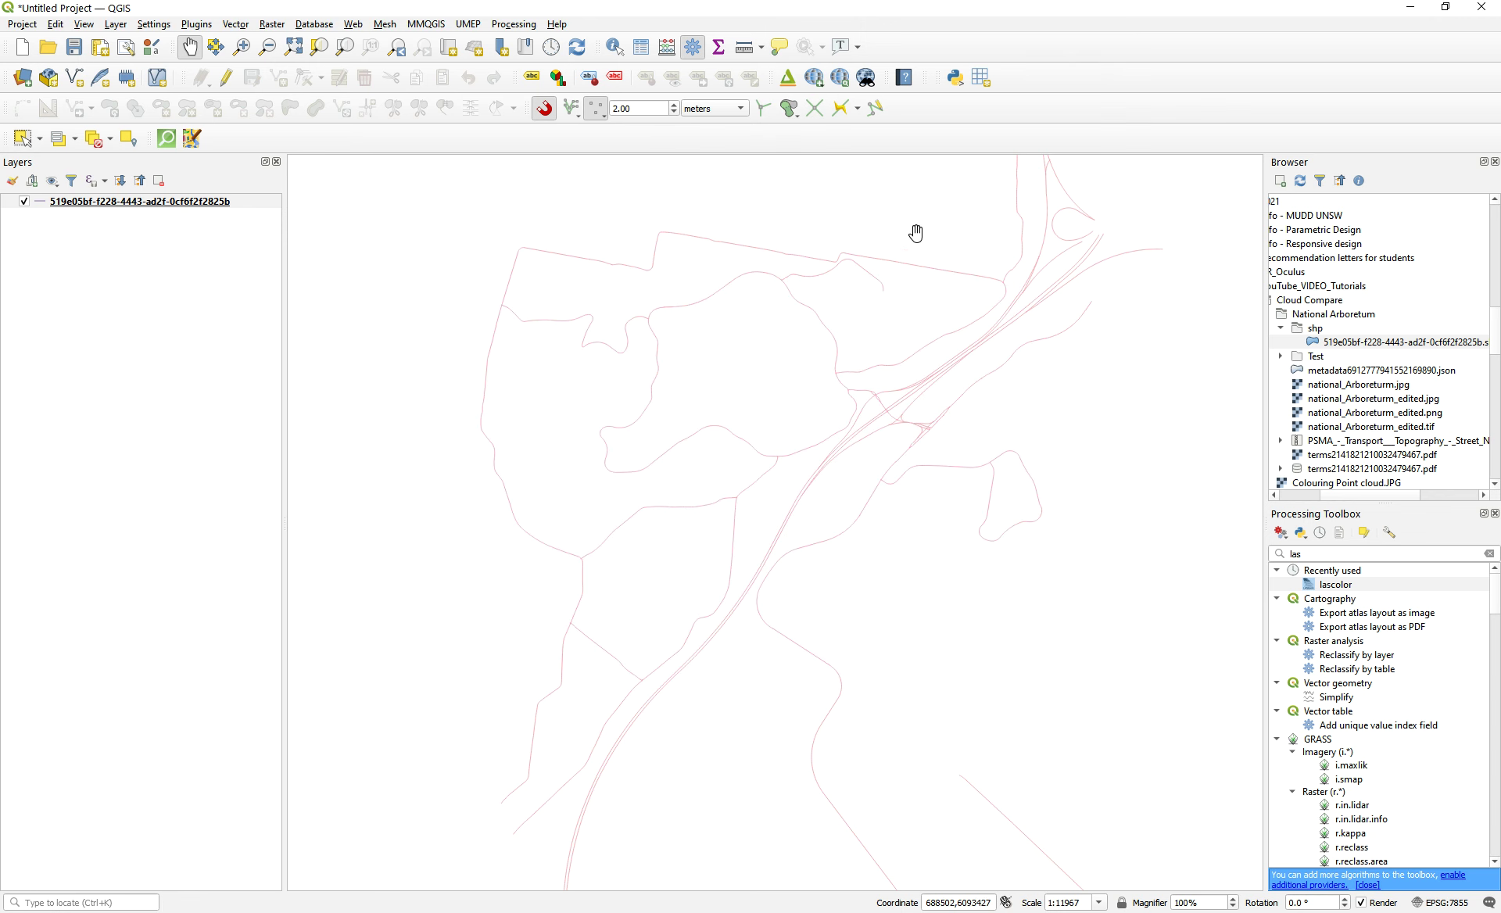
# - Add the ESRI Satellite basemap beneath the street network layer with QuickMapServices
pyautogui.click(815, 78)
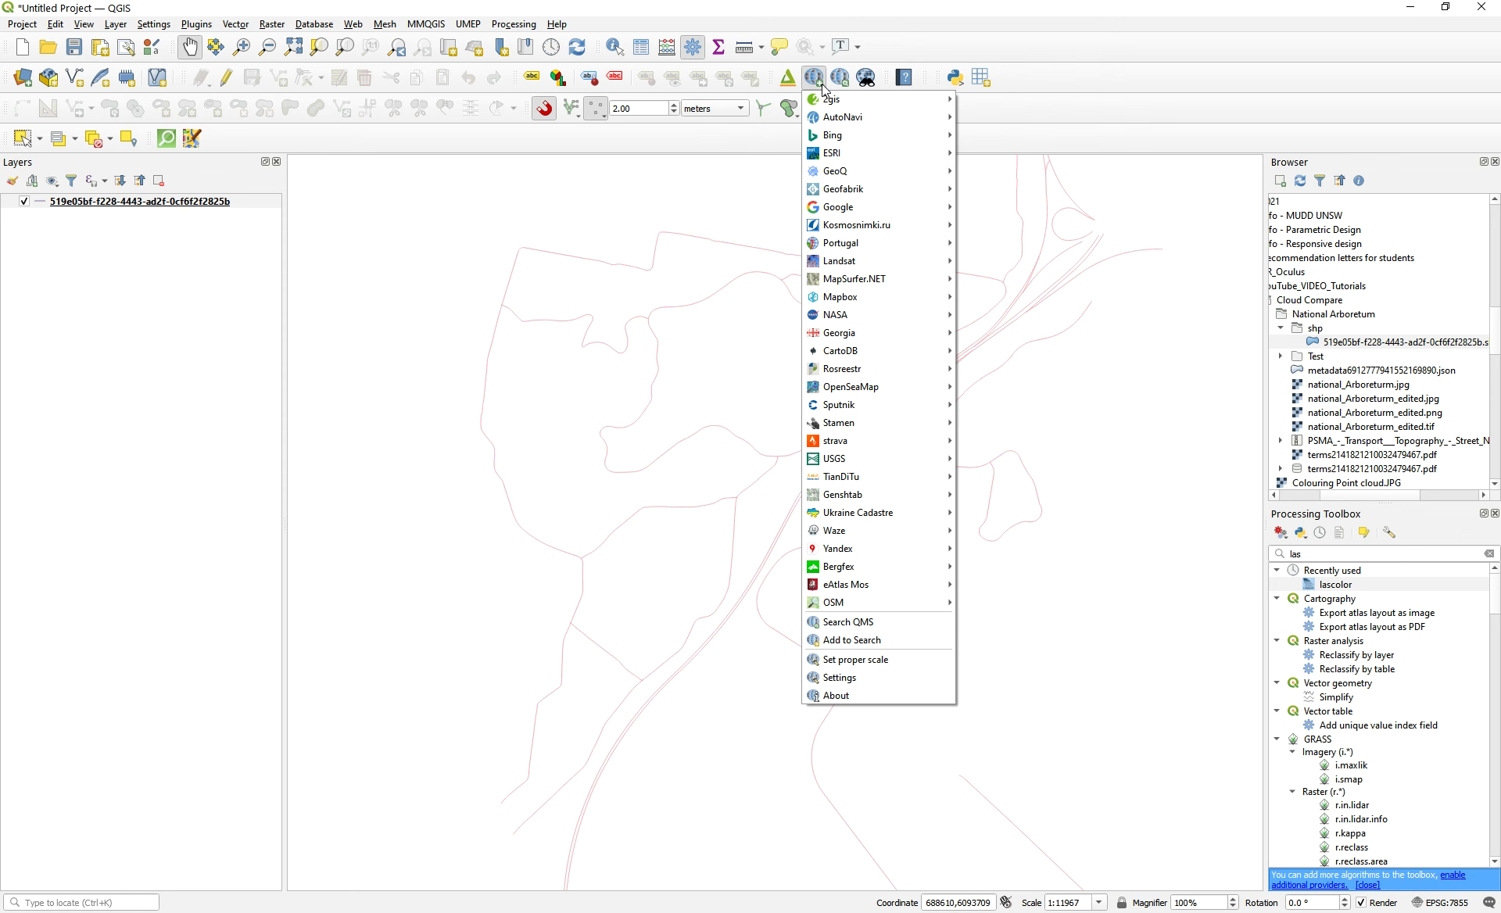
pyautogui.moveTo(931, 359)
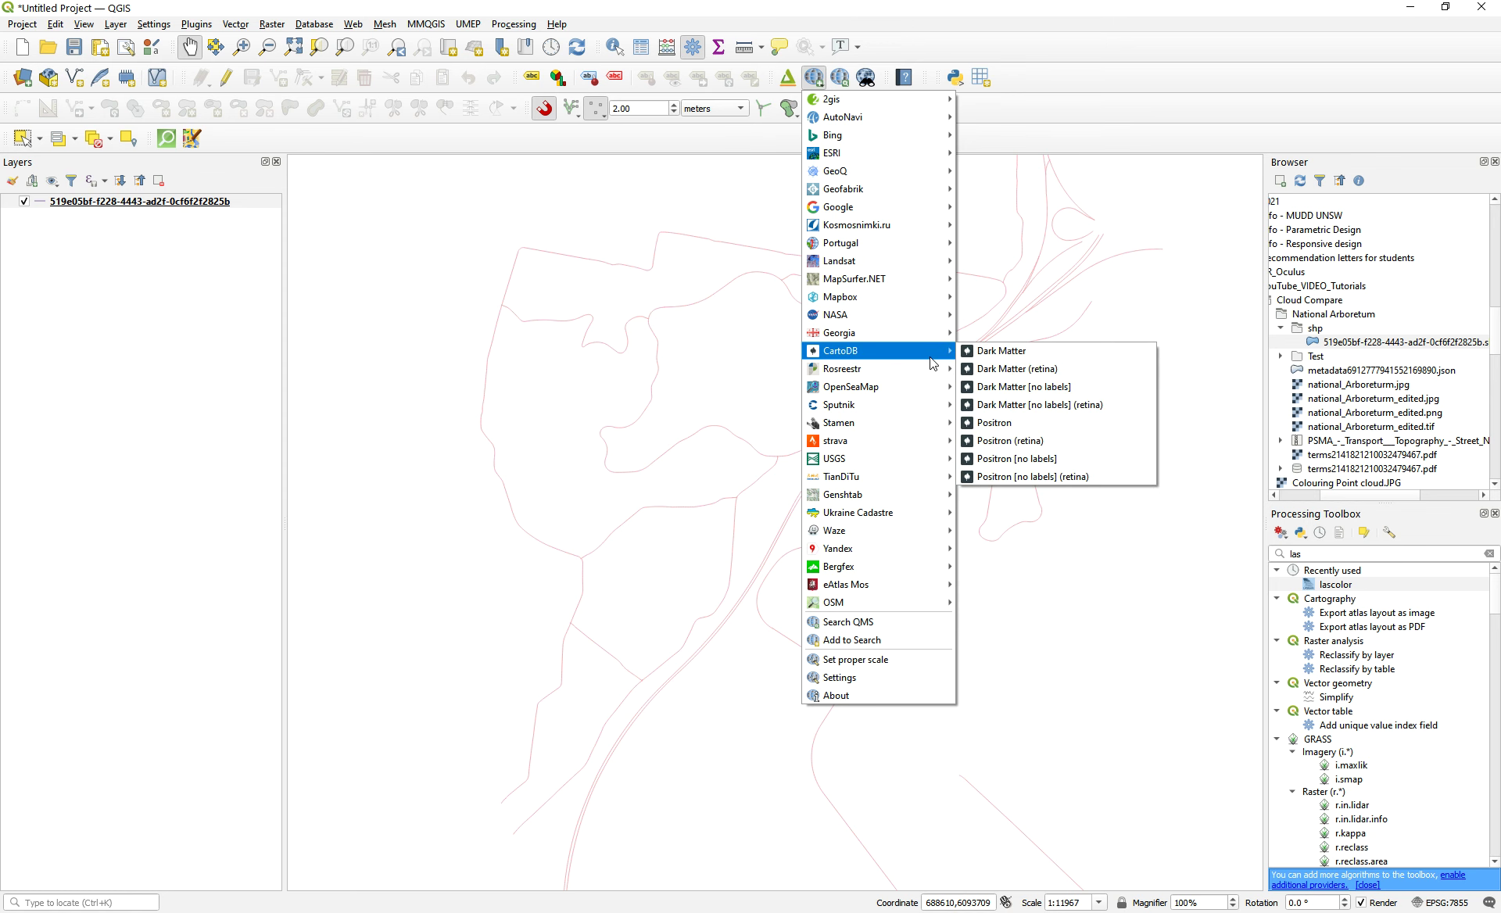
pyautogui.moveTo(871, 159)
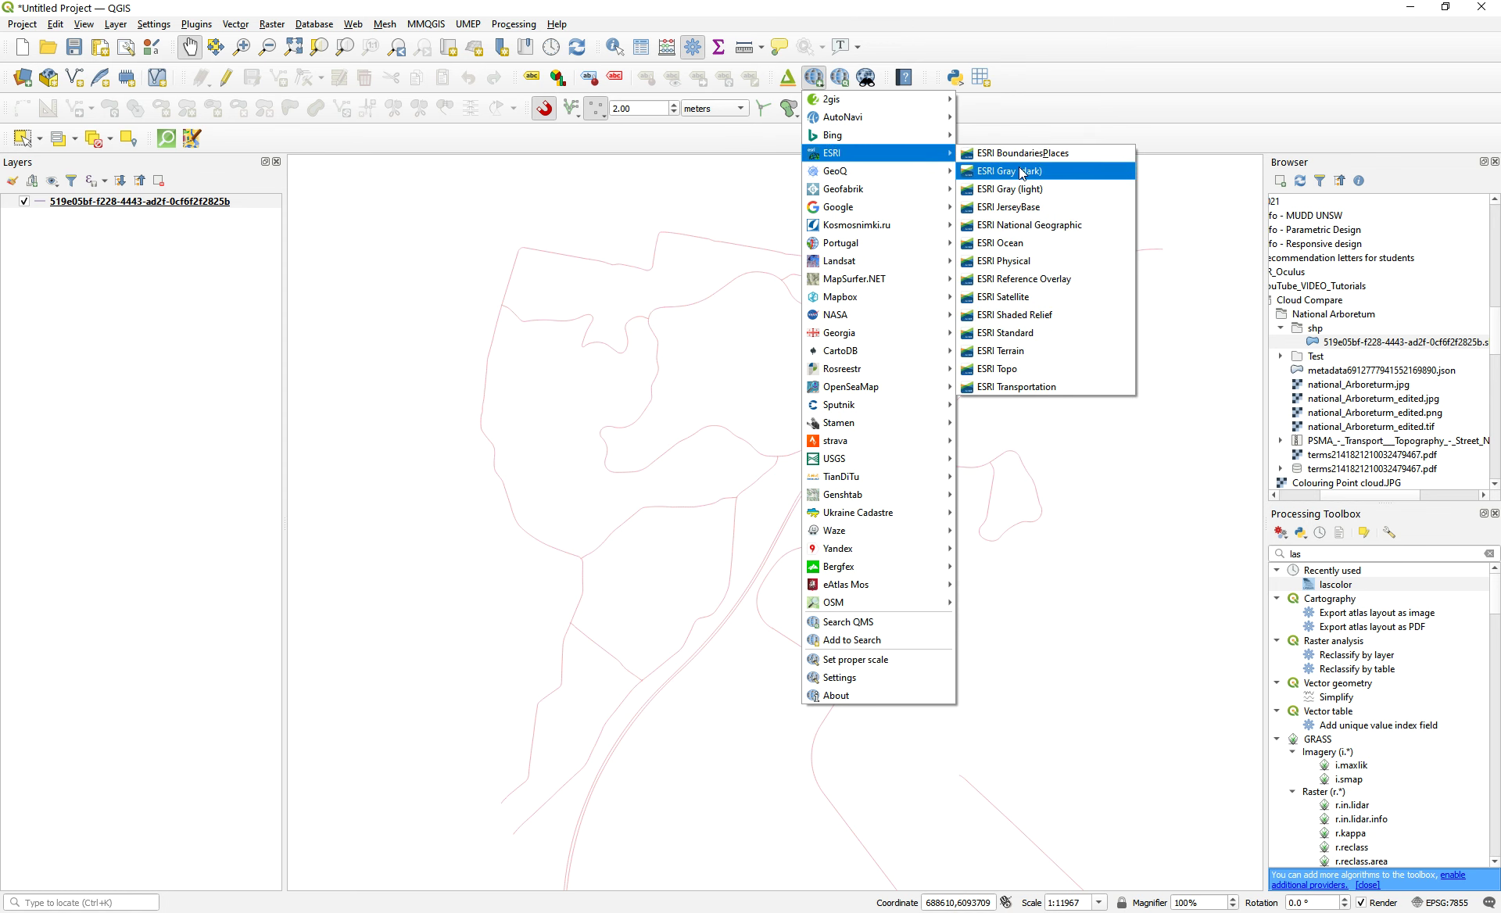
pyautogui.click(1013, 297)
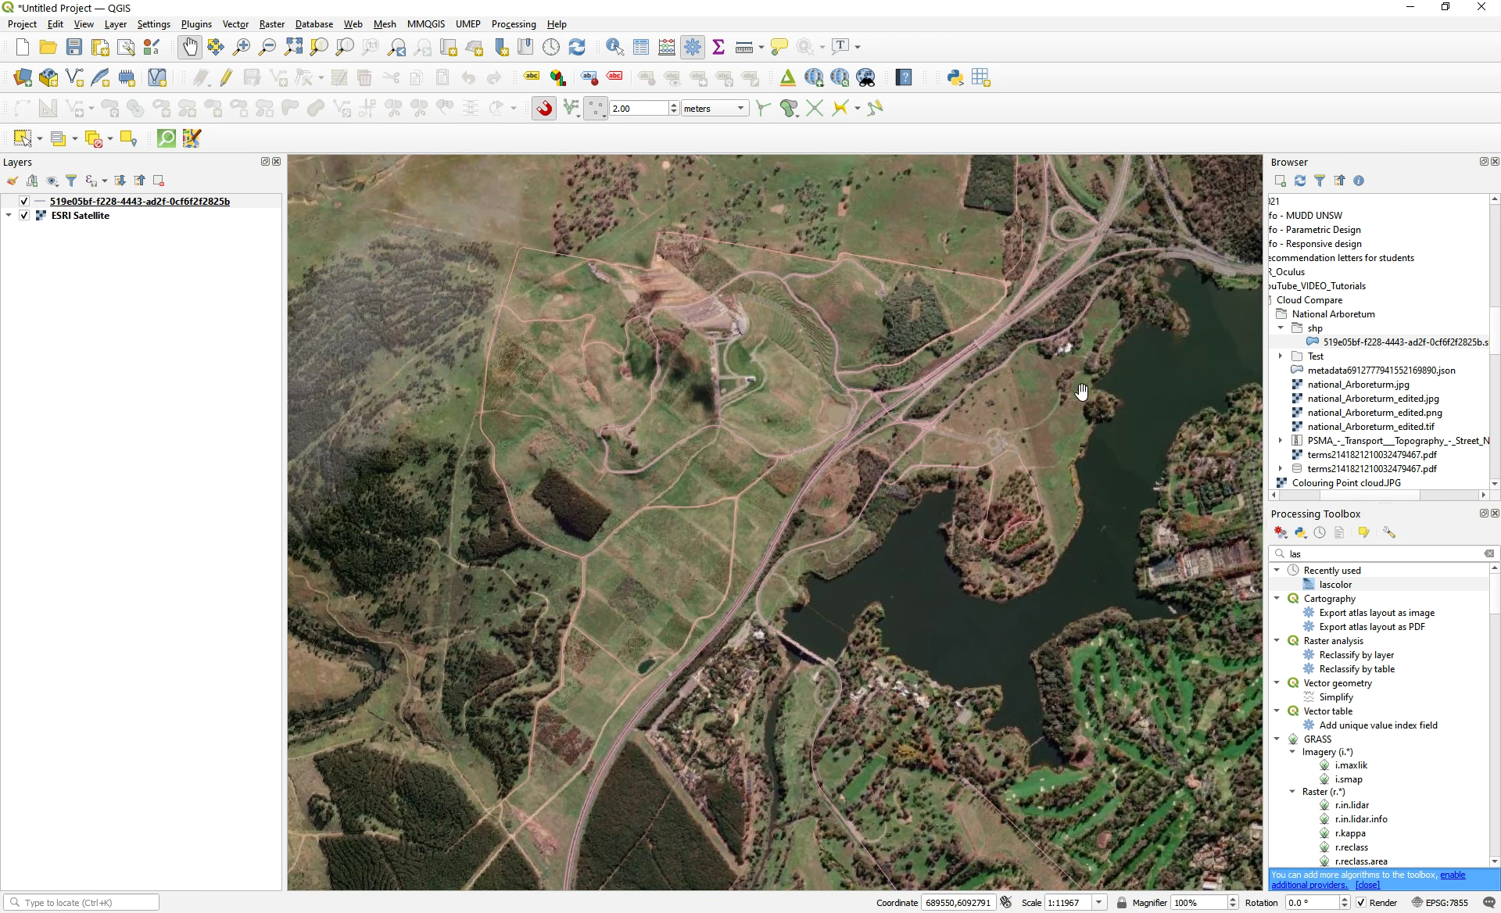
# - Compare the street network lines with the satellite imagery around the arboretum and leave the street network layer hidden
pyautogui.moveTo(603, 750); pyautogui.dragTo(583, 709)
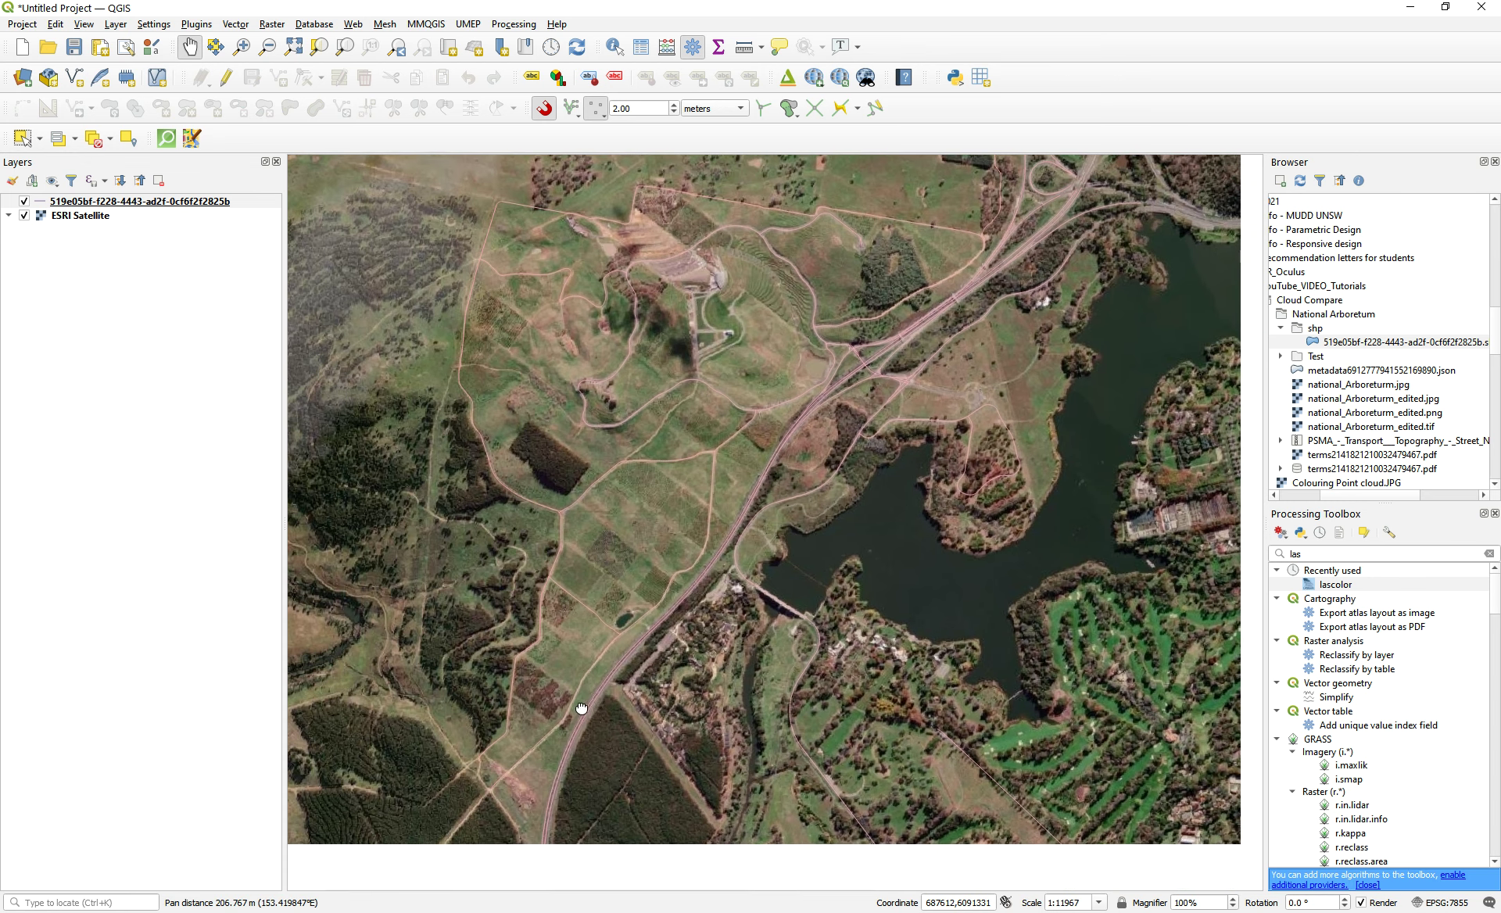
pyautogui.moveTo(744, 458); pyautogui.dragTo(751, 477)
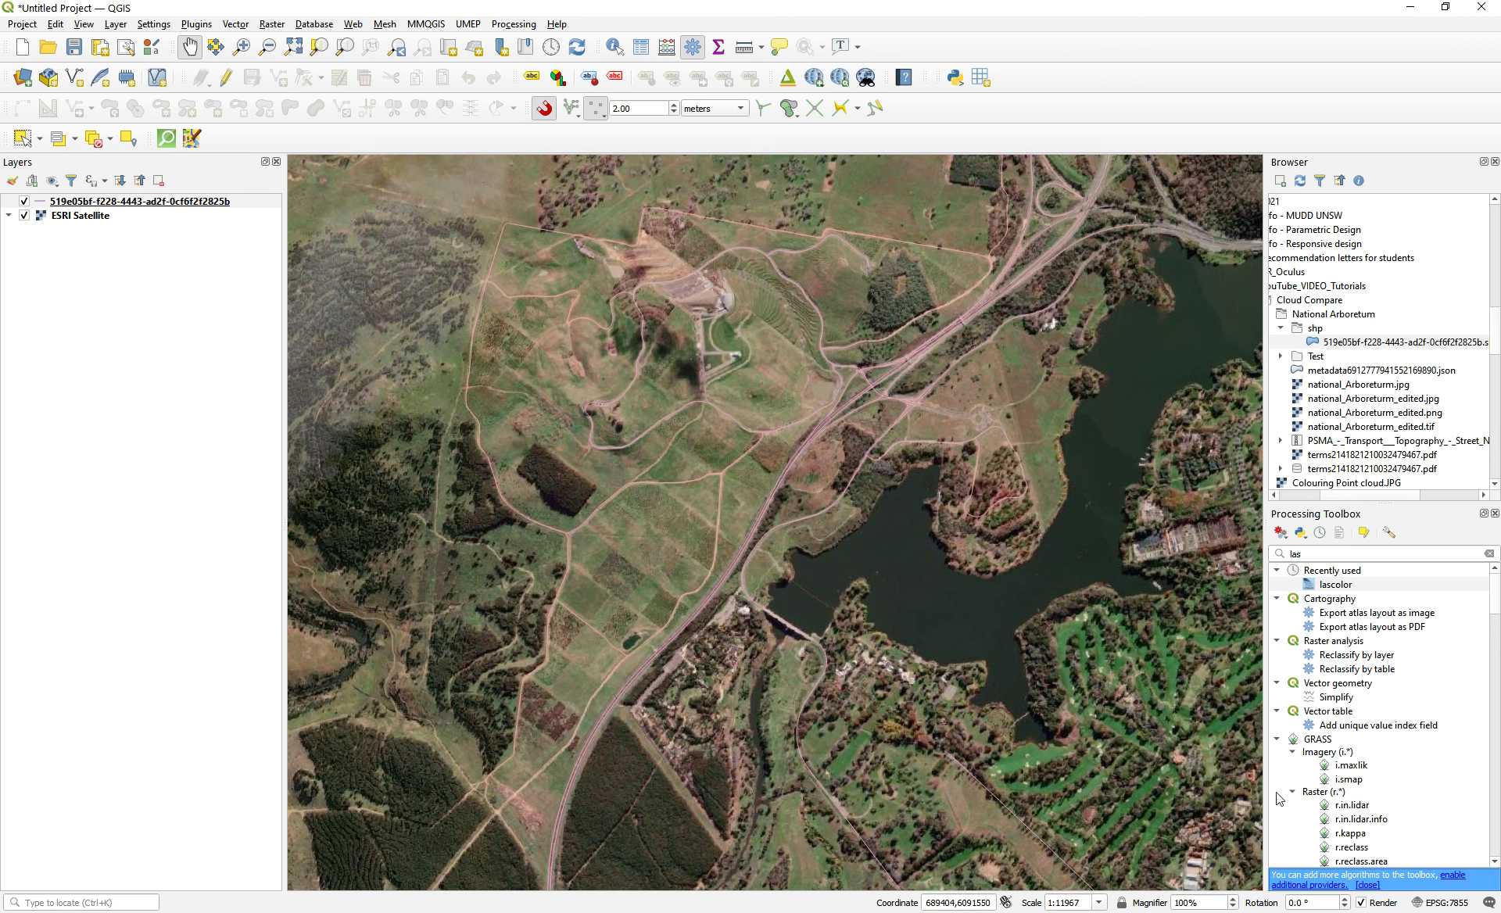
pyautogui.moveTo(557, 819)
pyautogui.mouseDown()
pyautogui.moveTo(555, 796)
pyautogui.moveTo(559, 827)
pyautogui.mouseUp()
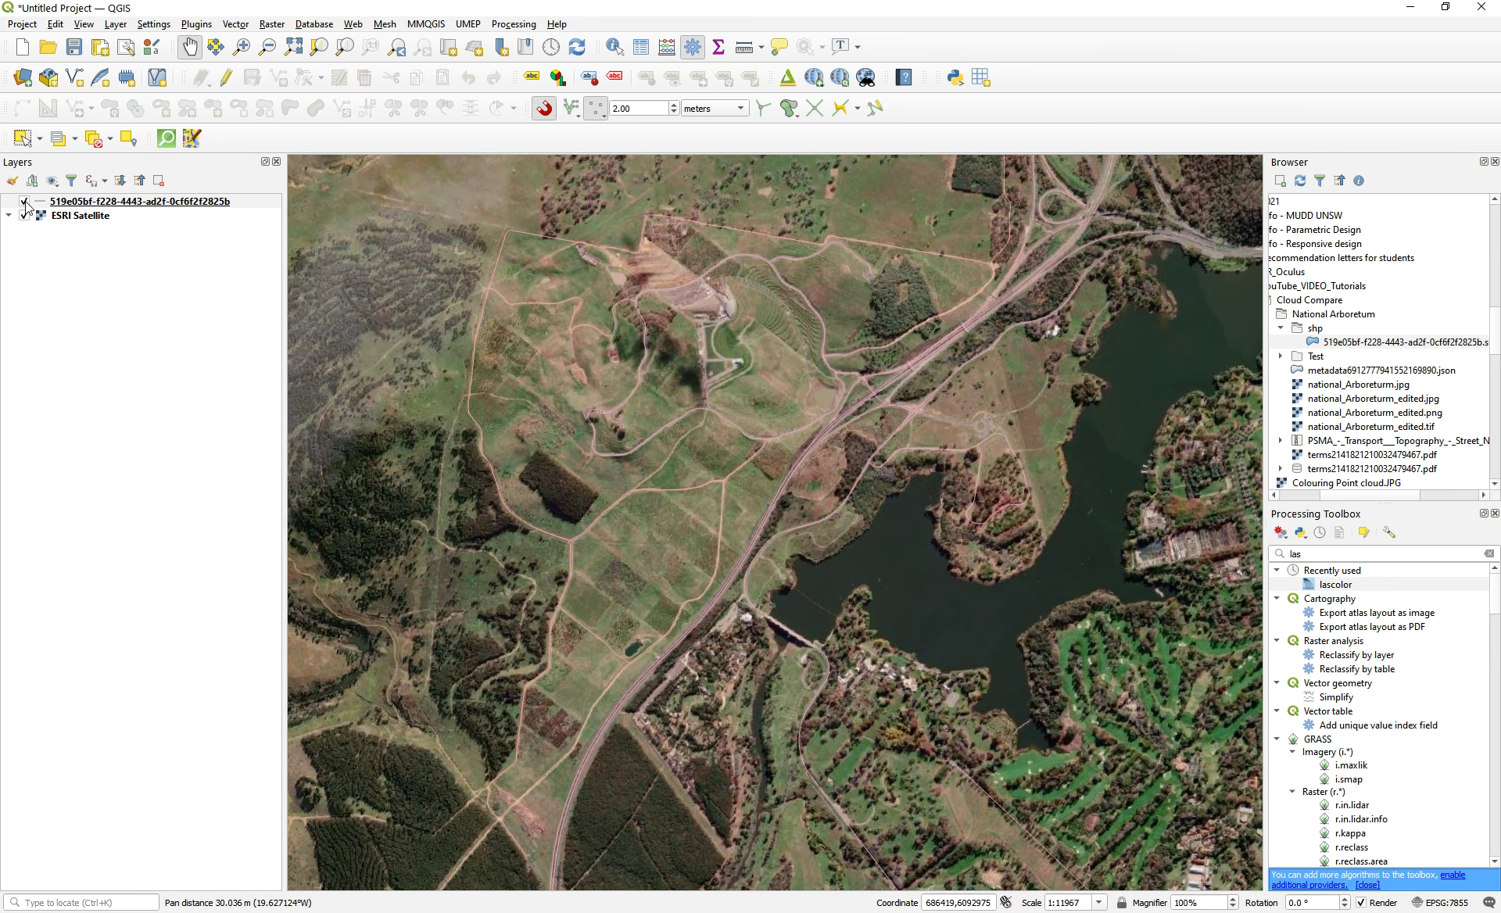
pyautogui.click(24, 202)
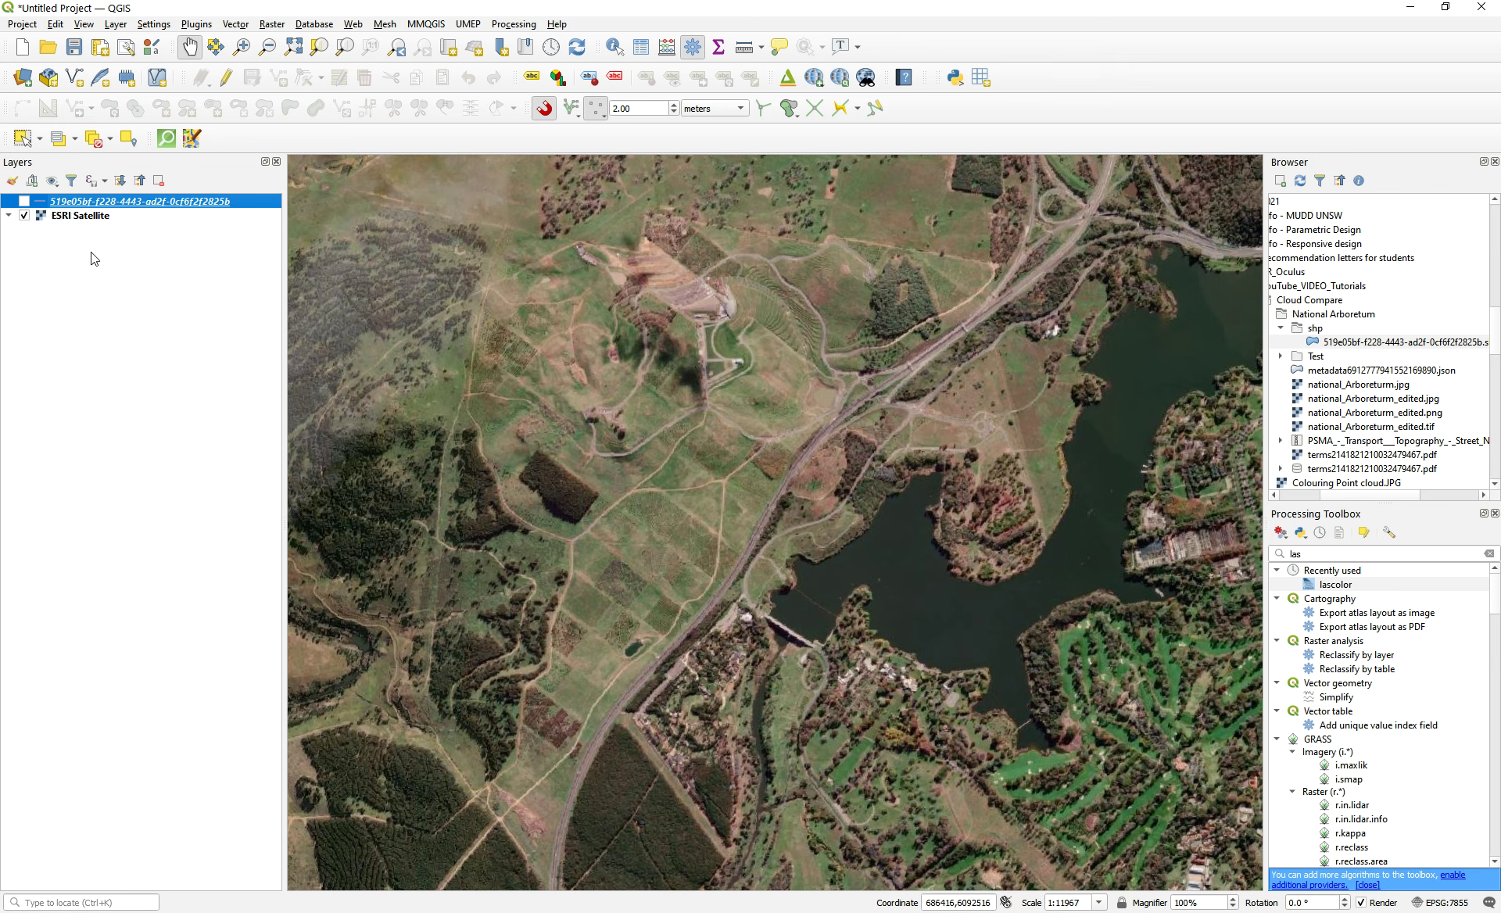
pyautogui.click(25, 203)
pyautogui.click(25, 203)
pyautogui.scroll(-2, 704, 376)
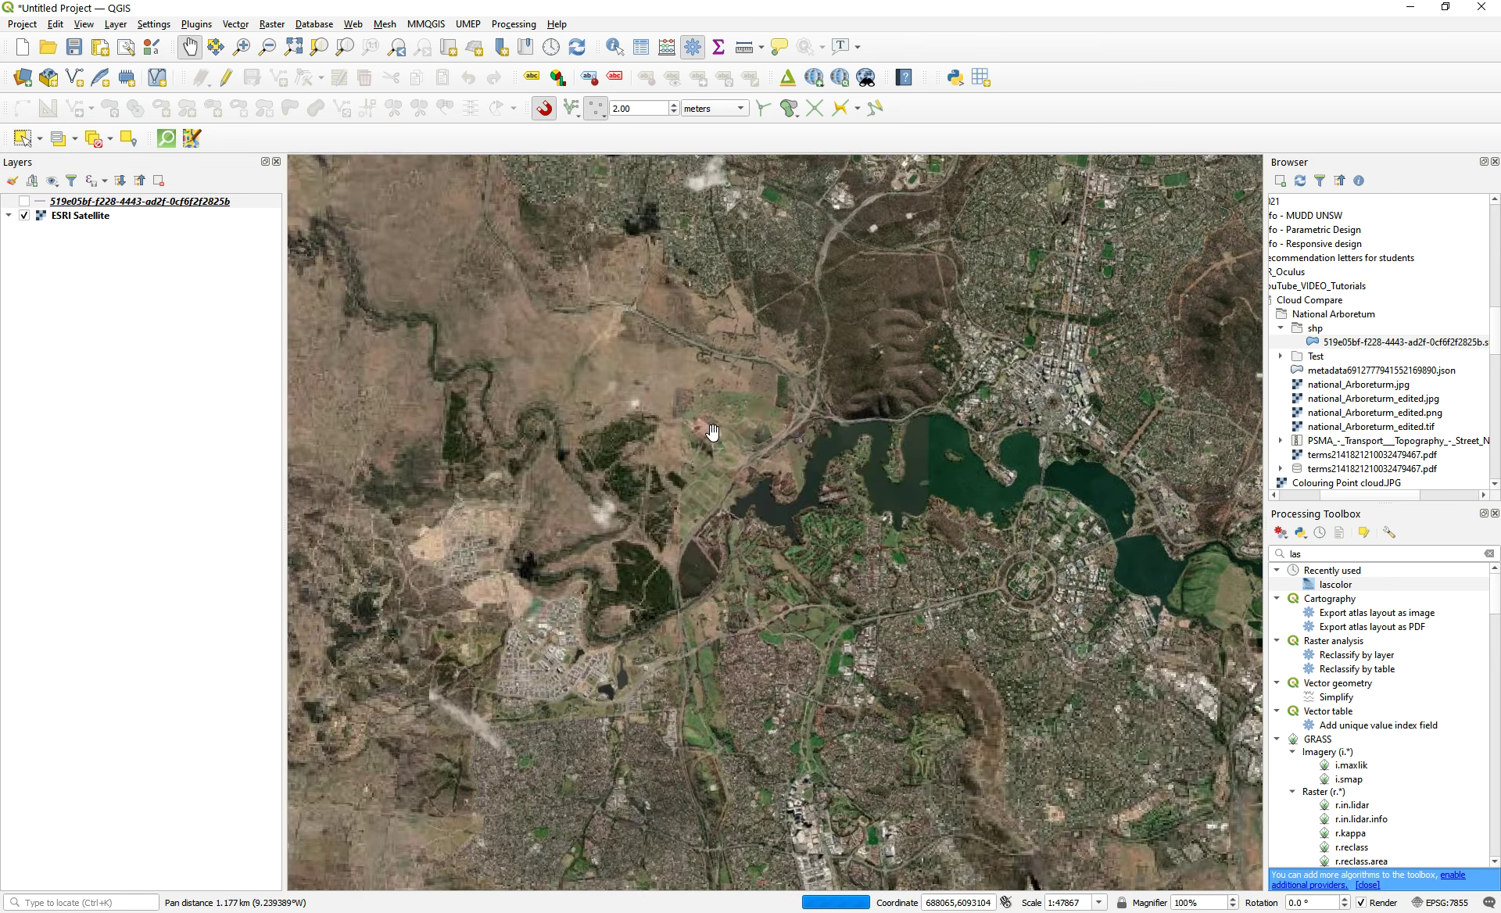
pyautogui.scroll(2, 714, 433)
# - Add the national_Arboreturm_edited.tif raster from the National Arboretum folder to the map
pyautogui.click(1476, 342)
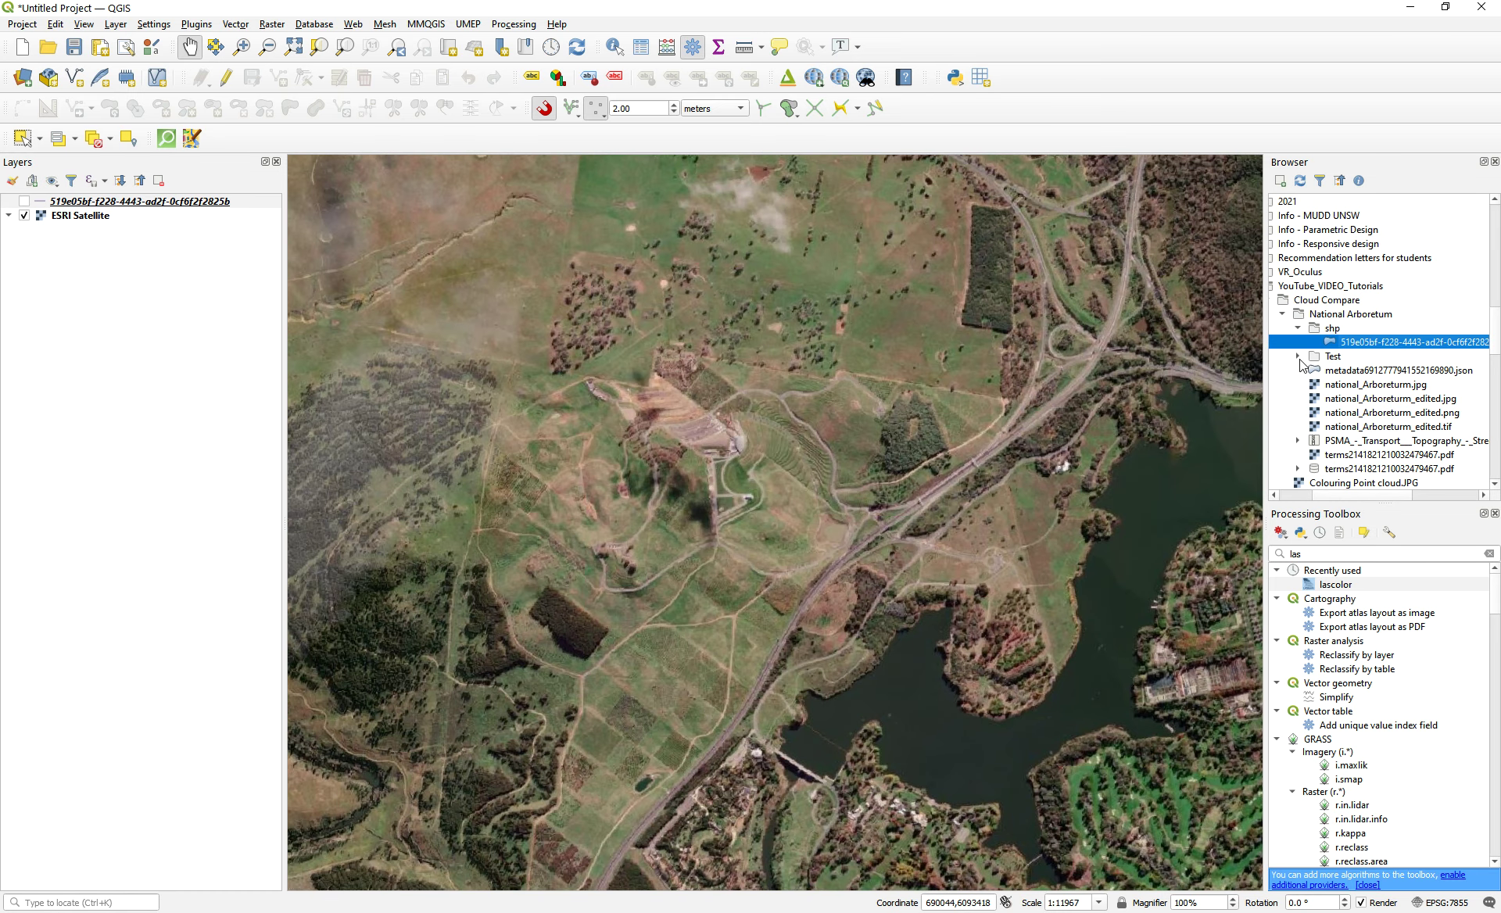
pyautogui.click(1387, 428)
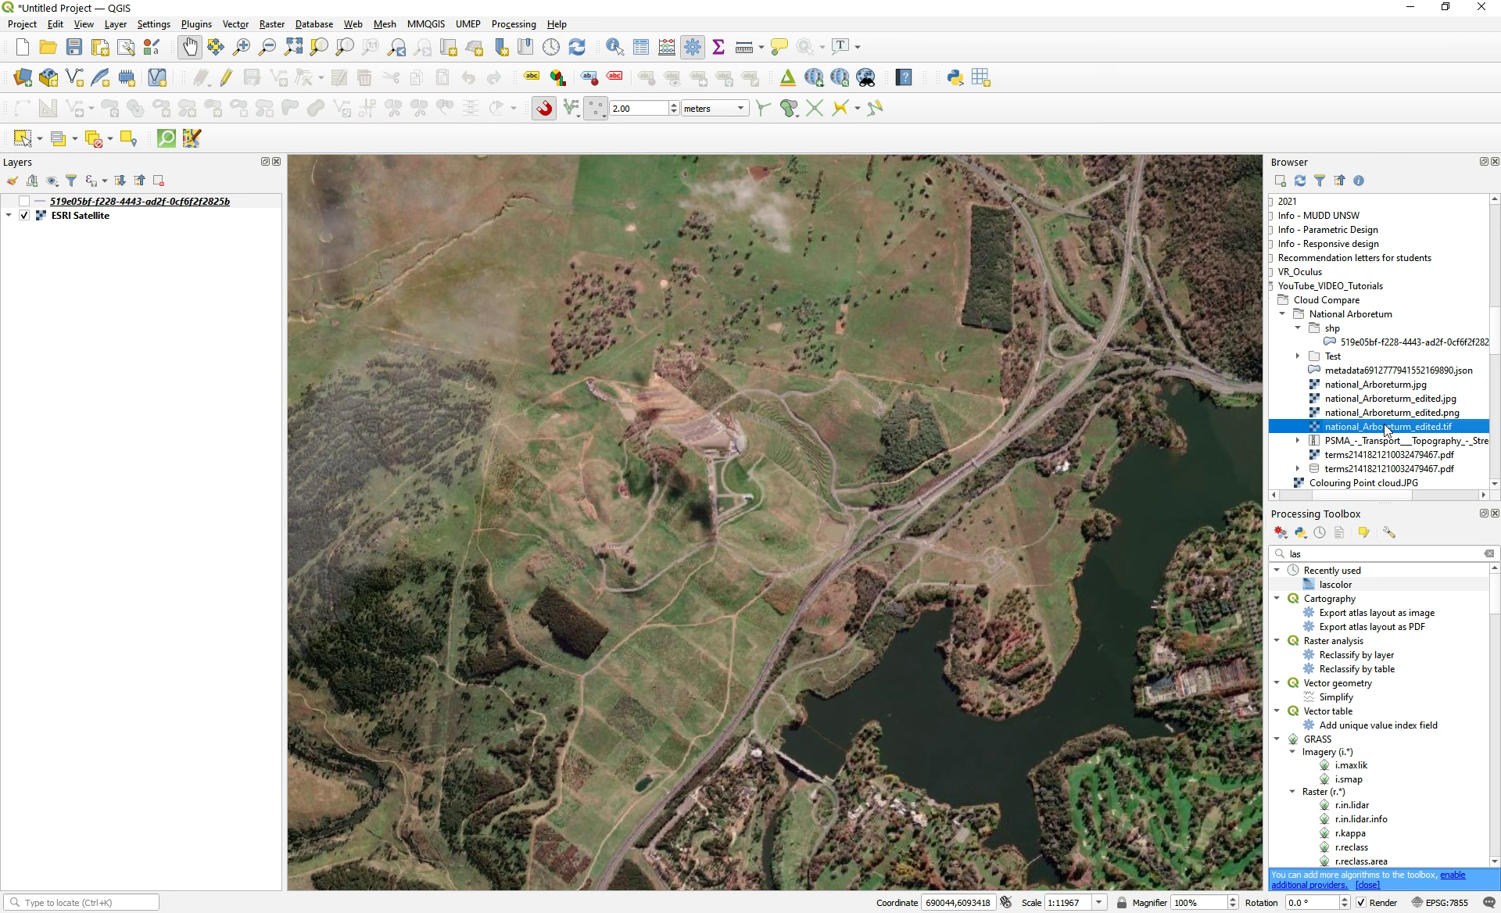
pyautogui.hscroll(2, 1384, 435)
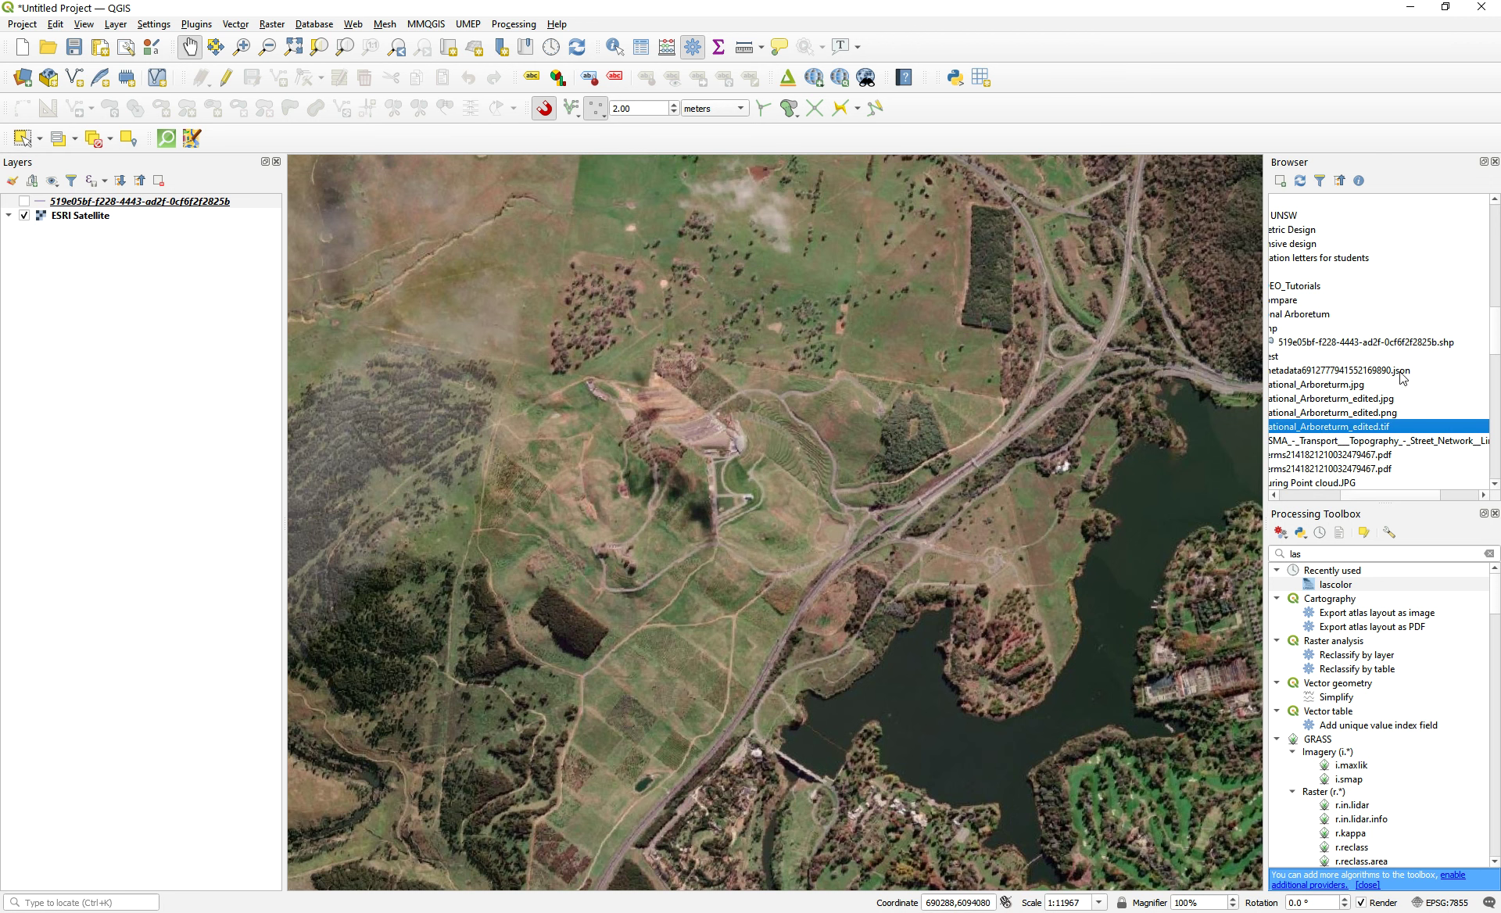
pyautogui.moveTo(1361, 434); pyautogui.dragTo(718, 391)
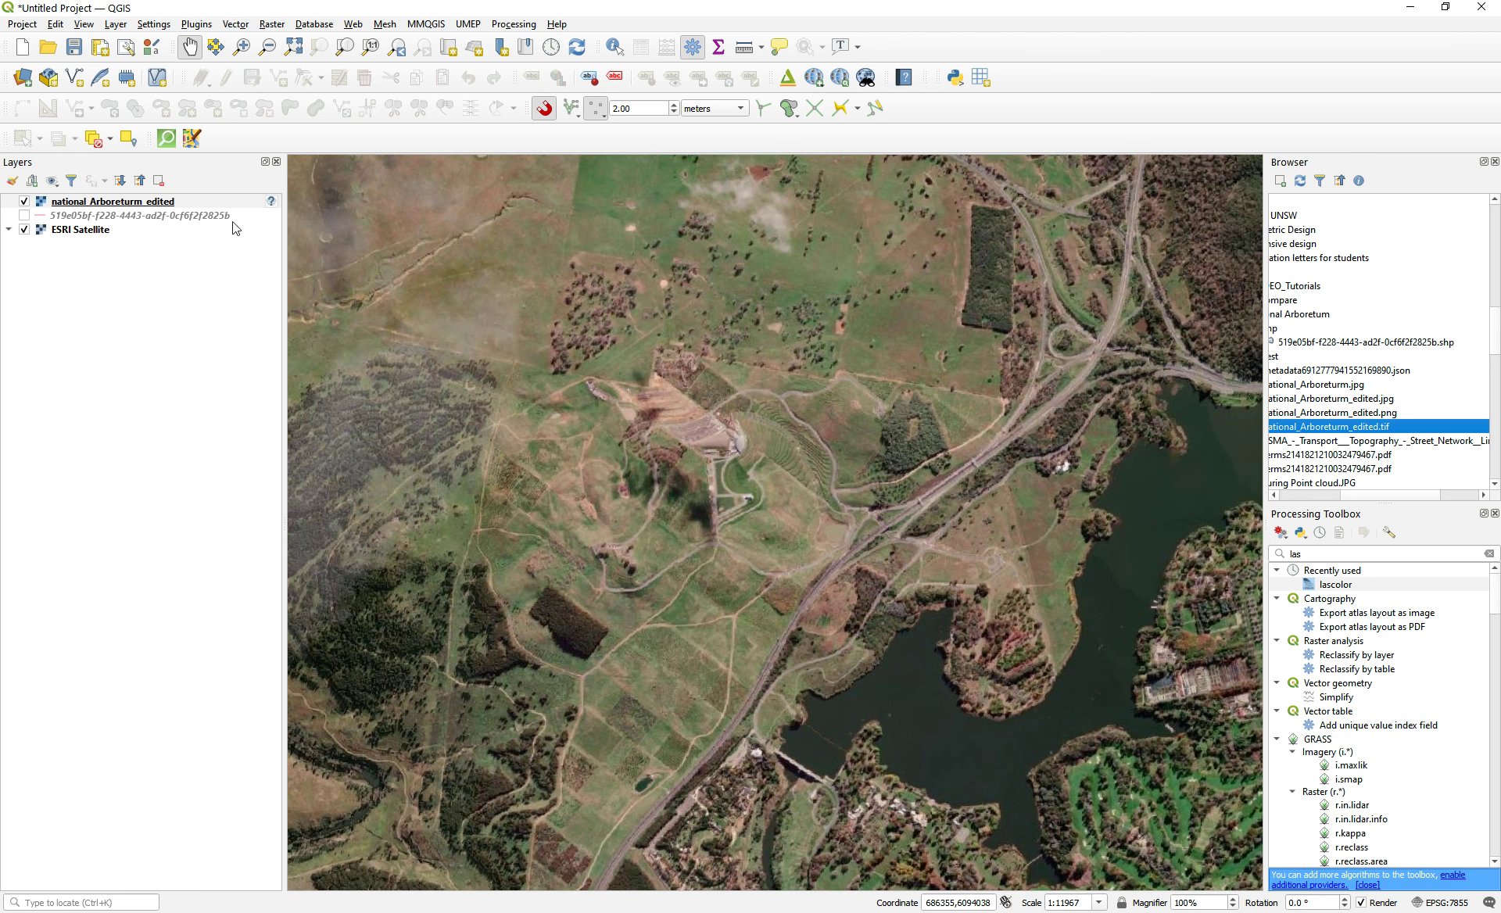
pyautogui.click(154, 203)
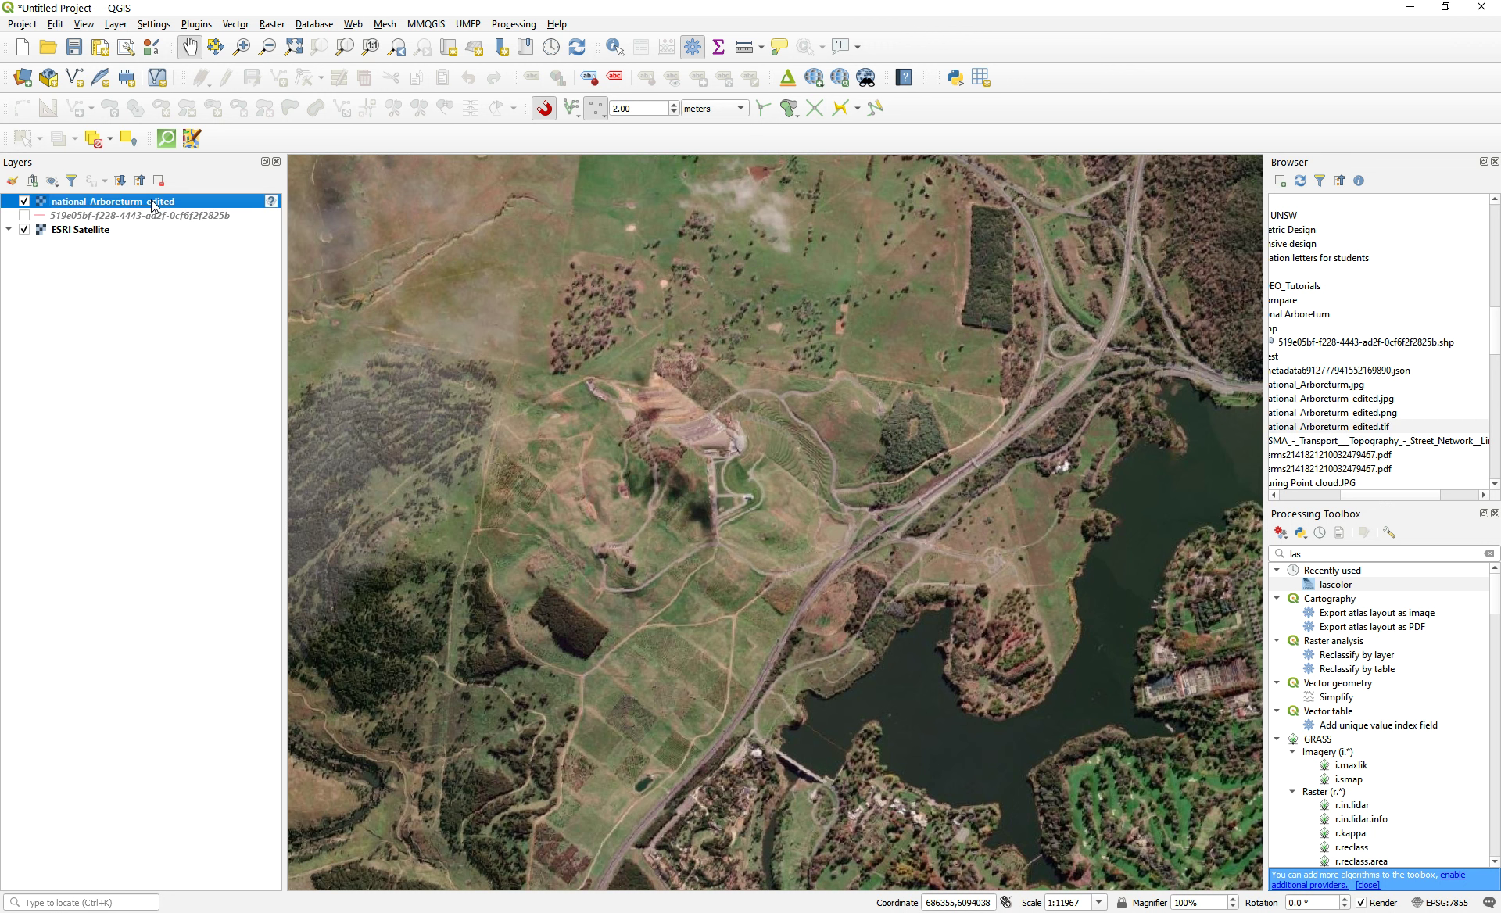
pyautogui.click(271, 201)
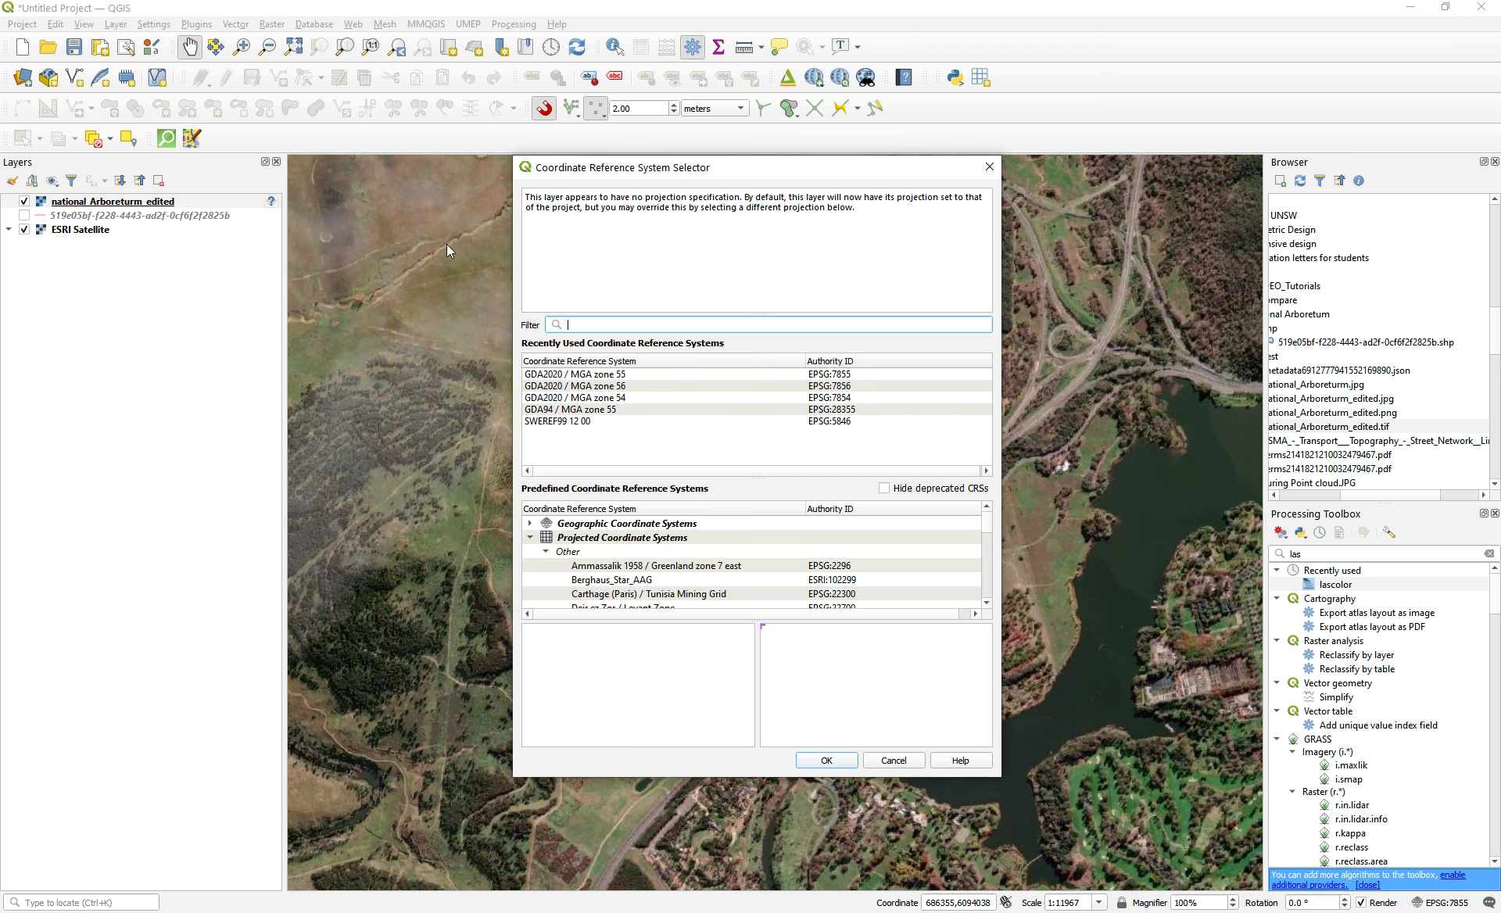
pyautogui.click(989, 167)
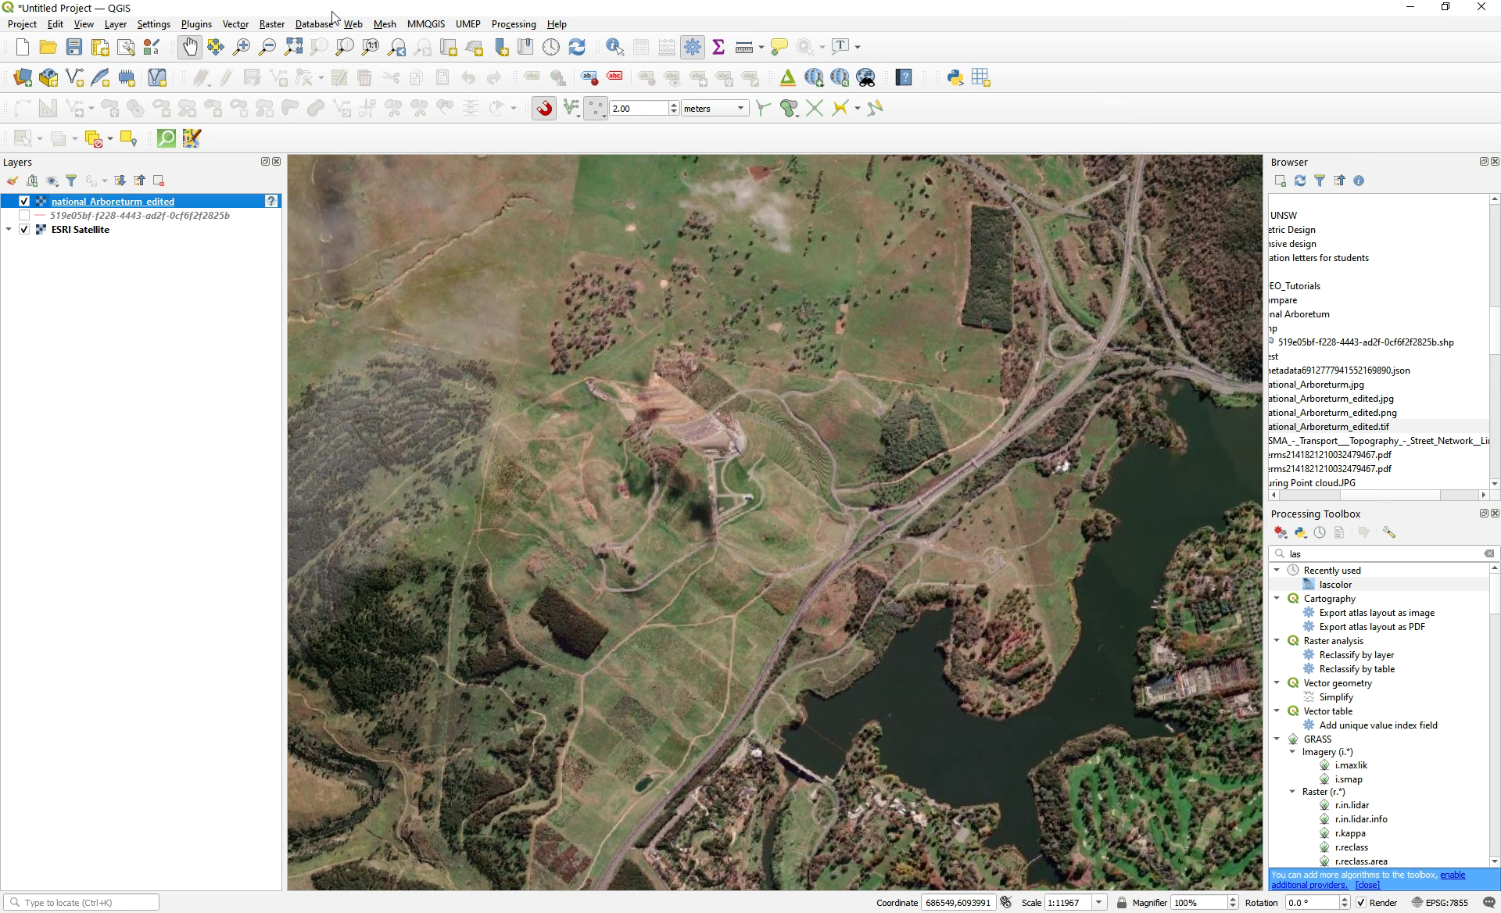
# - Open the TIF version of national_Arboreturm_edited from the National Arboretum folder in the Georeferencer
pyautogui.click(281, 28)
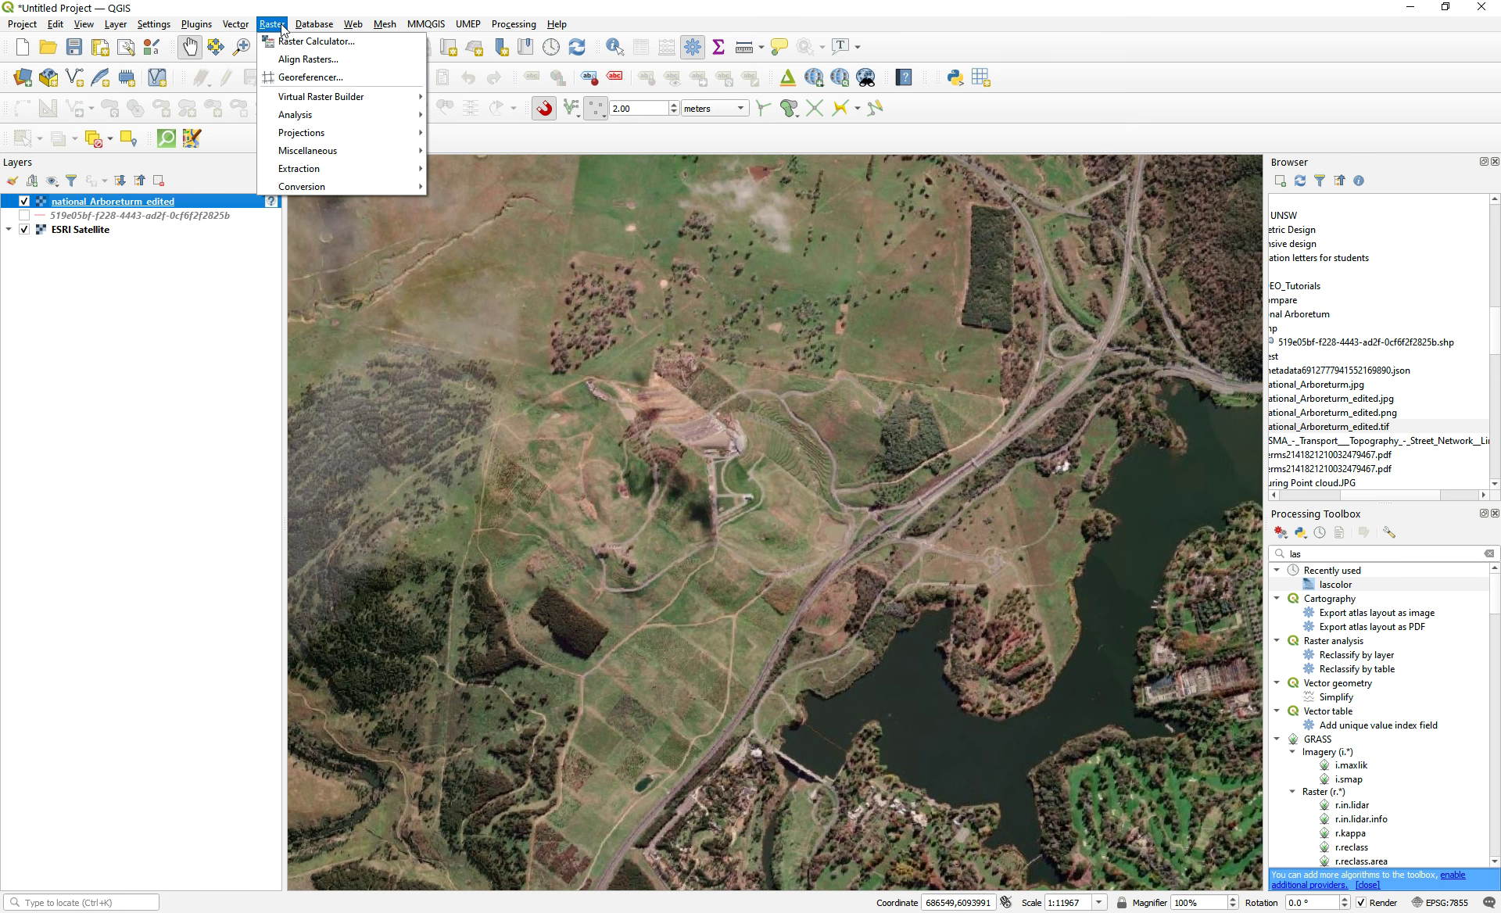
pyautogui.click(311, 77)
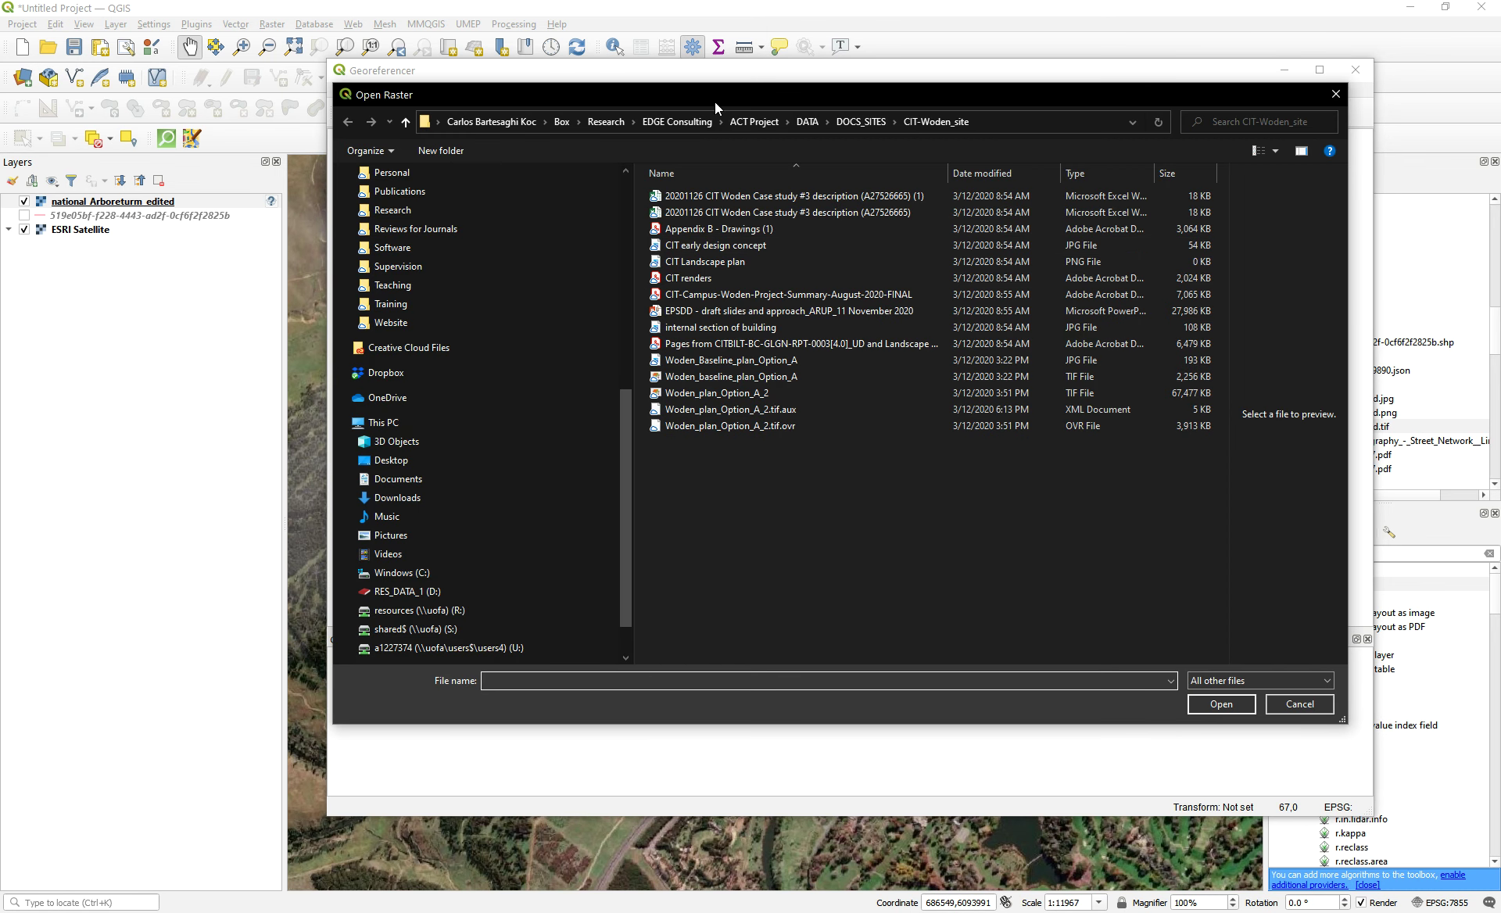
pyautogui.click(396, 327)
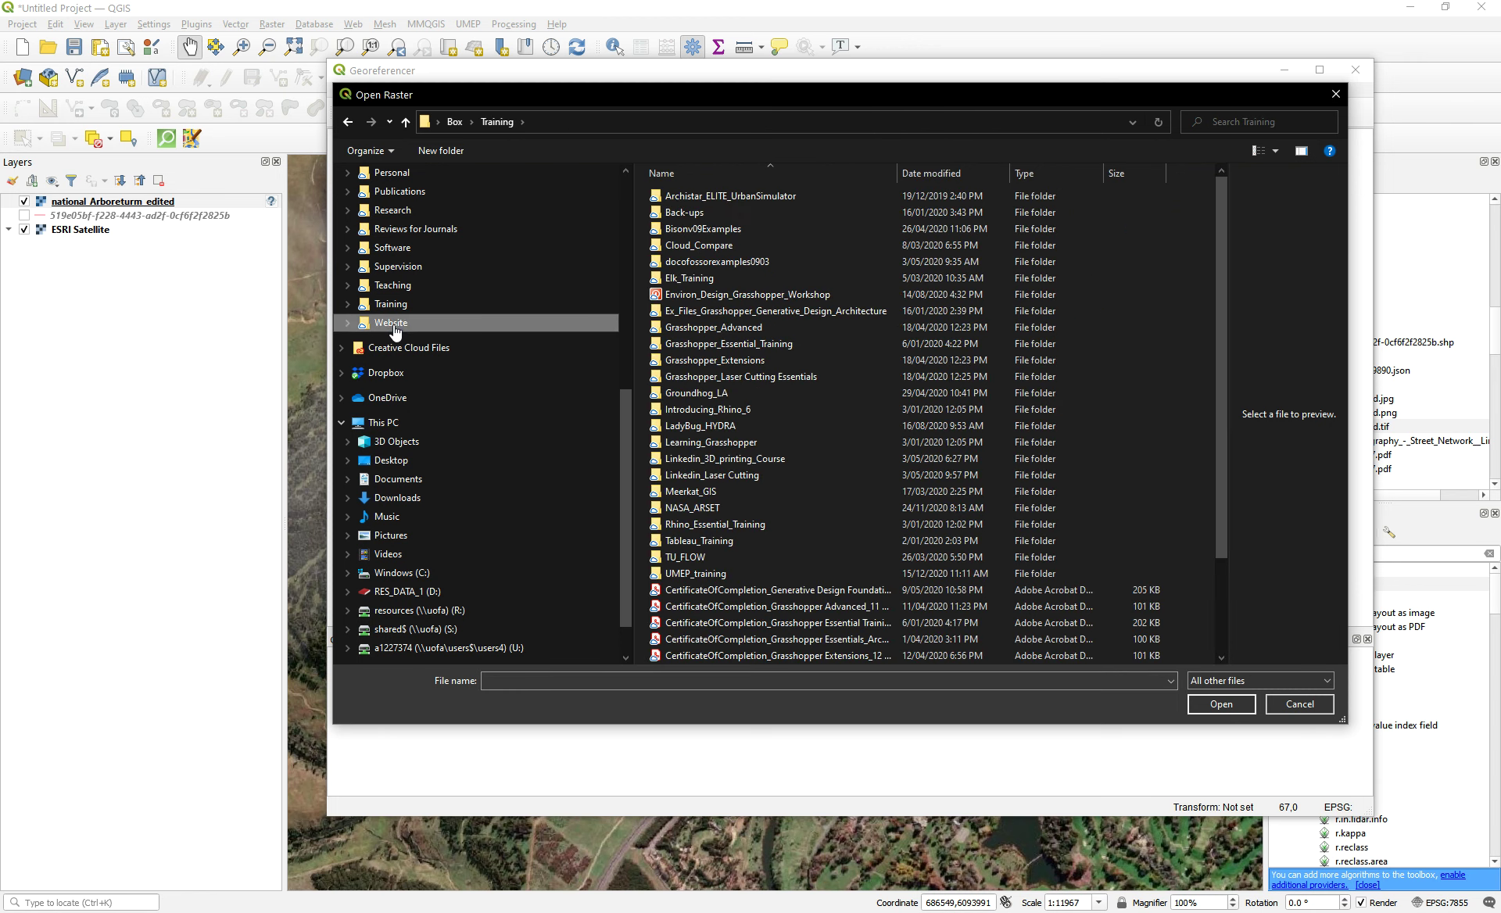
pyautogui.click(395, 286)
pyautogui.doubleClick(692, 311)
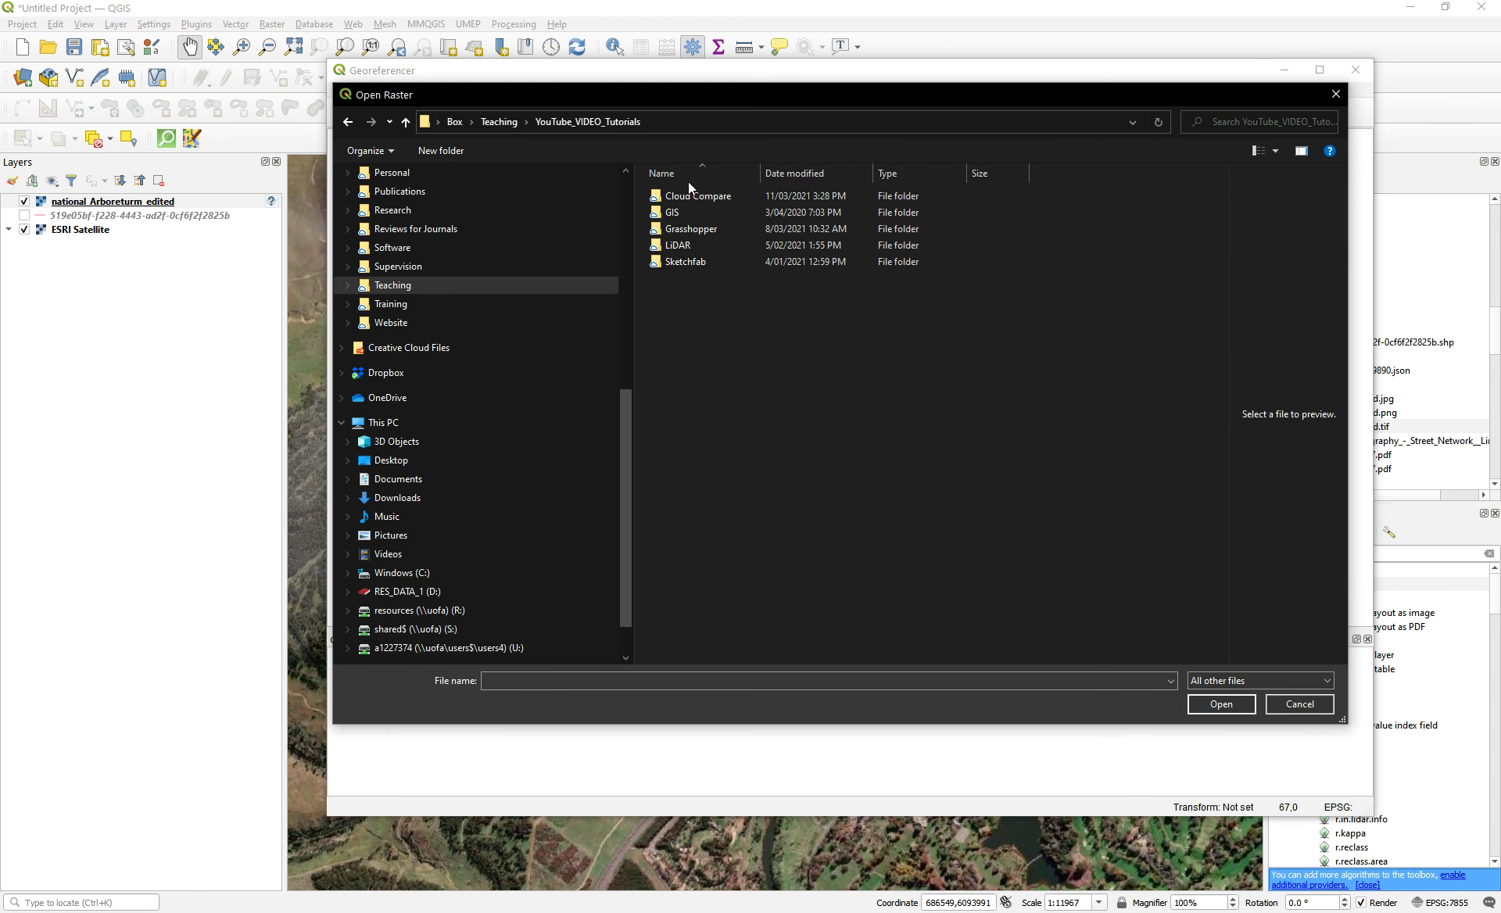
pyautogui.doubleClick(685, 197)
pyautogui.doubleClick(684, 198)
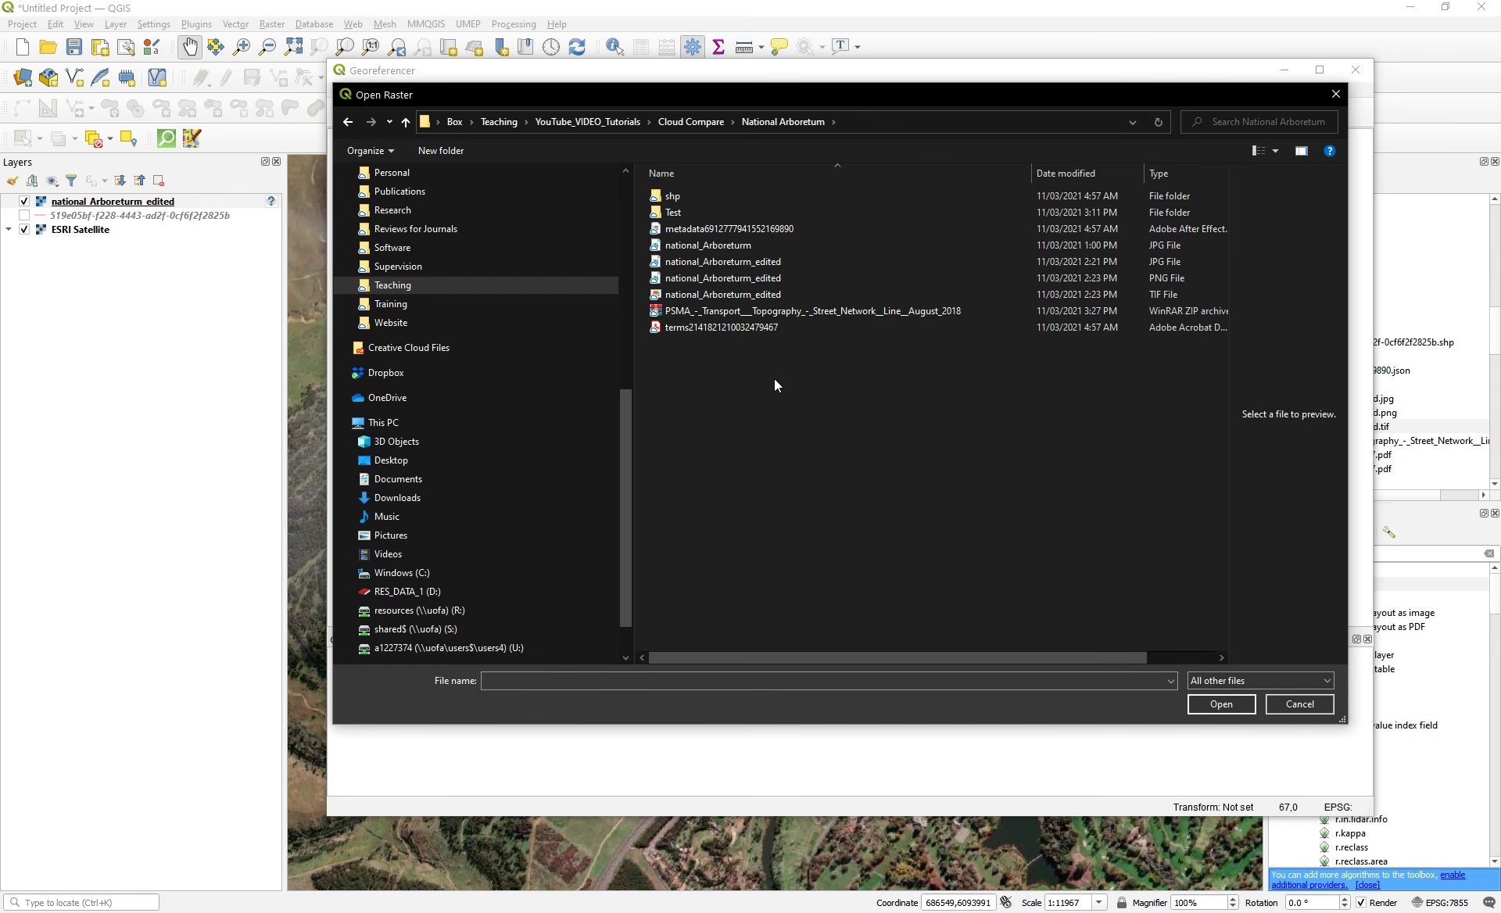
pyautogui.click(782, 294)
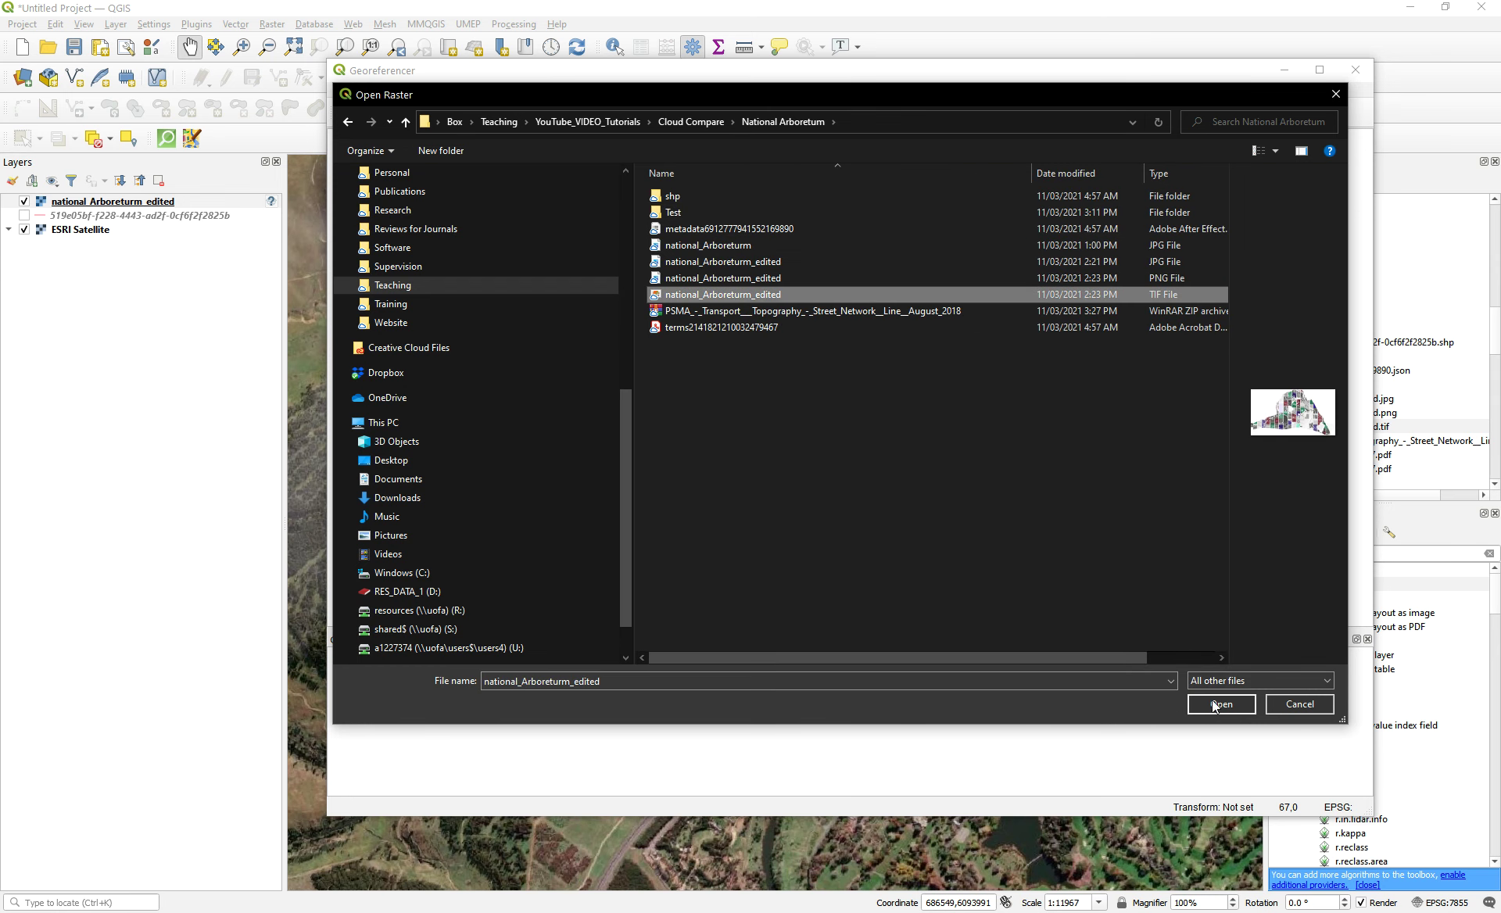
pyautogui.click(1217, 703)
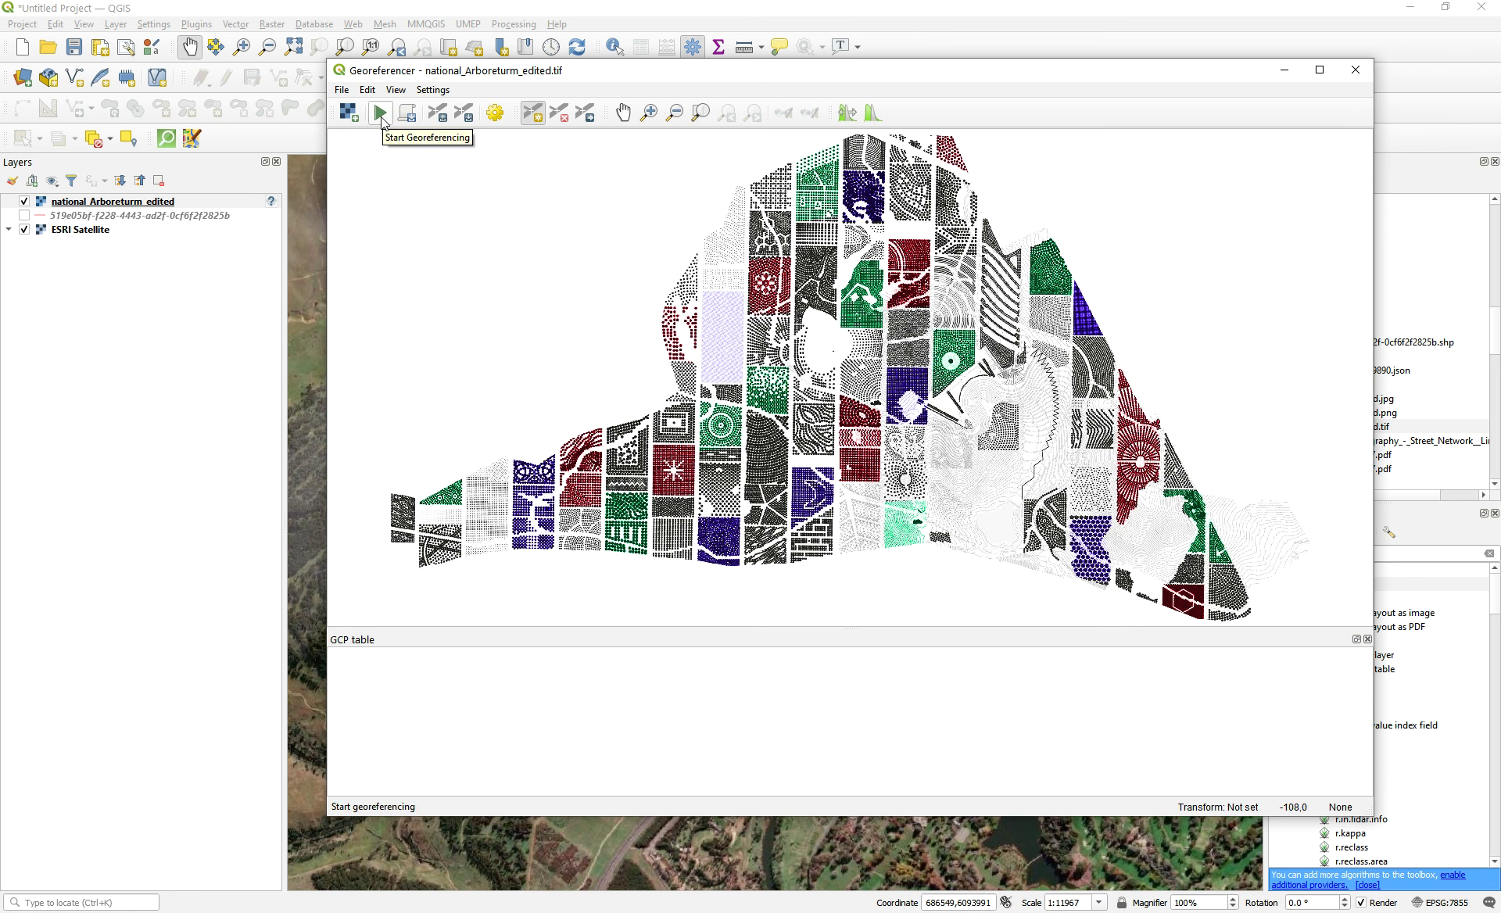
# - Choose a Thin Plate Spline transformation with nearest neighbour resampling and no compression for the georeferenced output
pyautogui.click(382, 115)
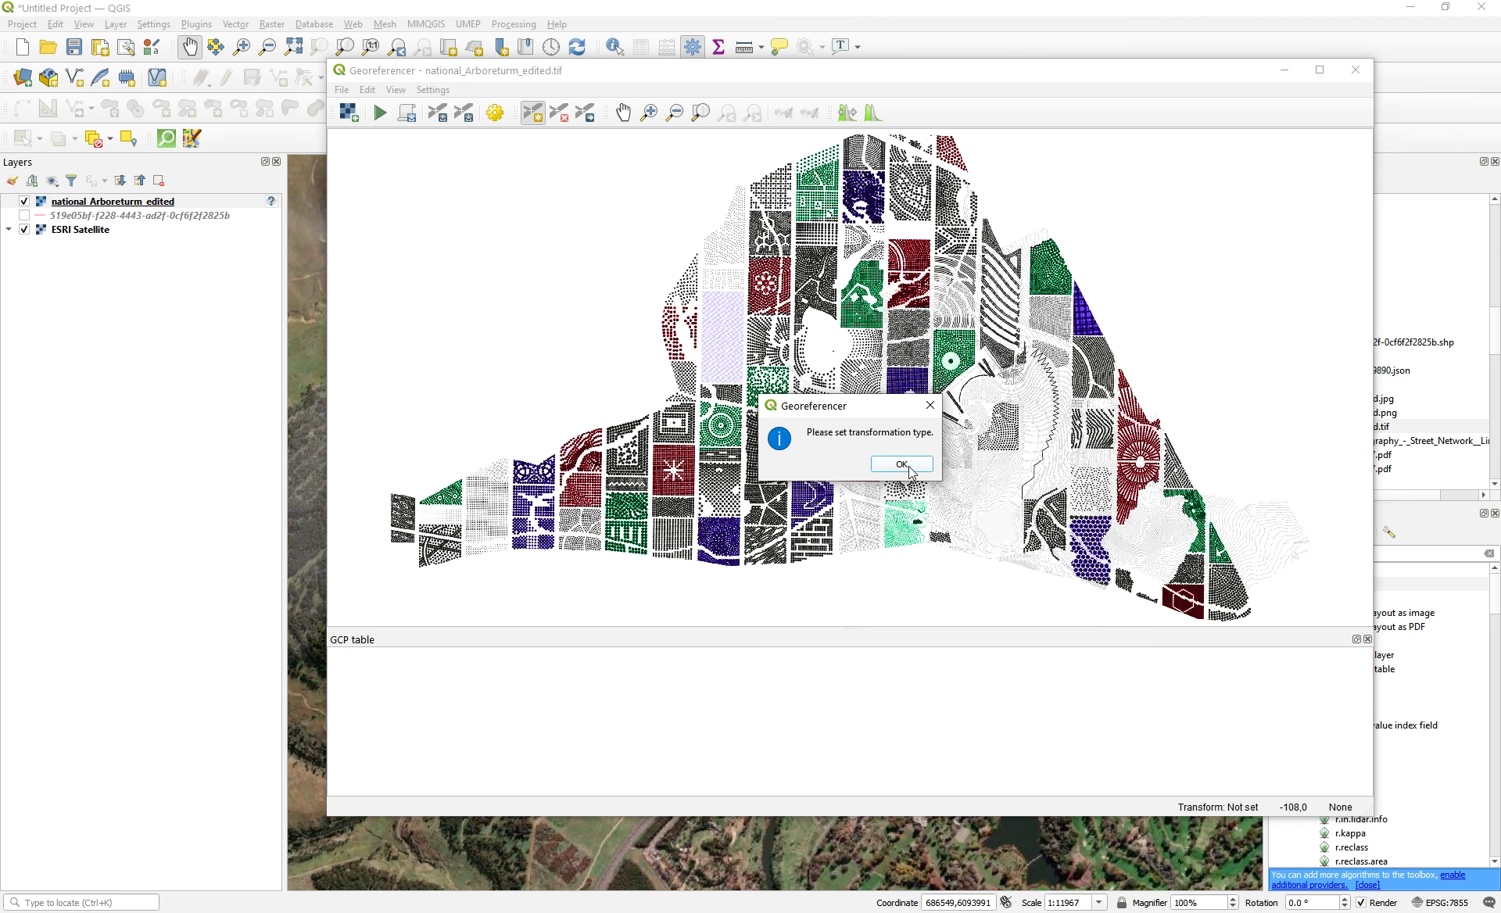
pyautogui.click(903, 464)
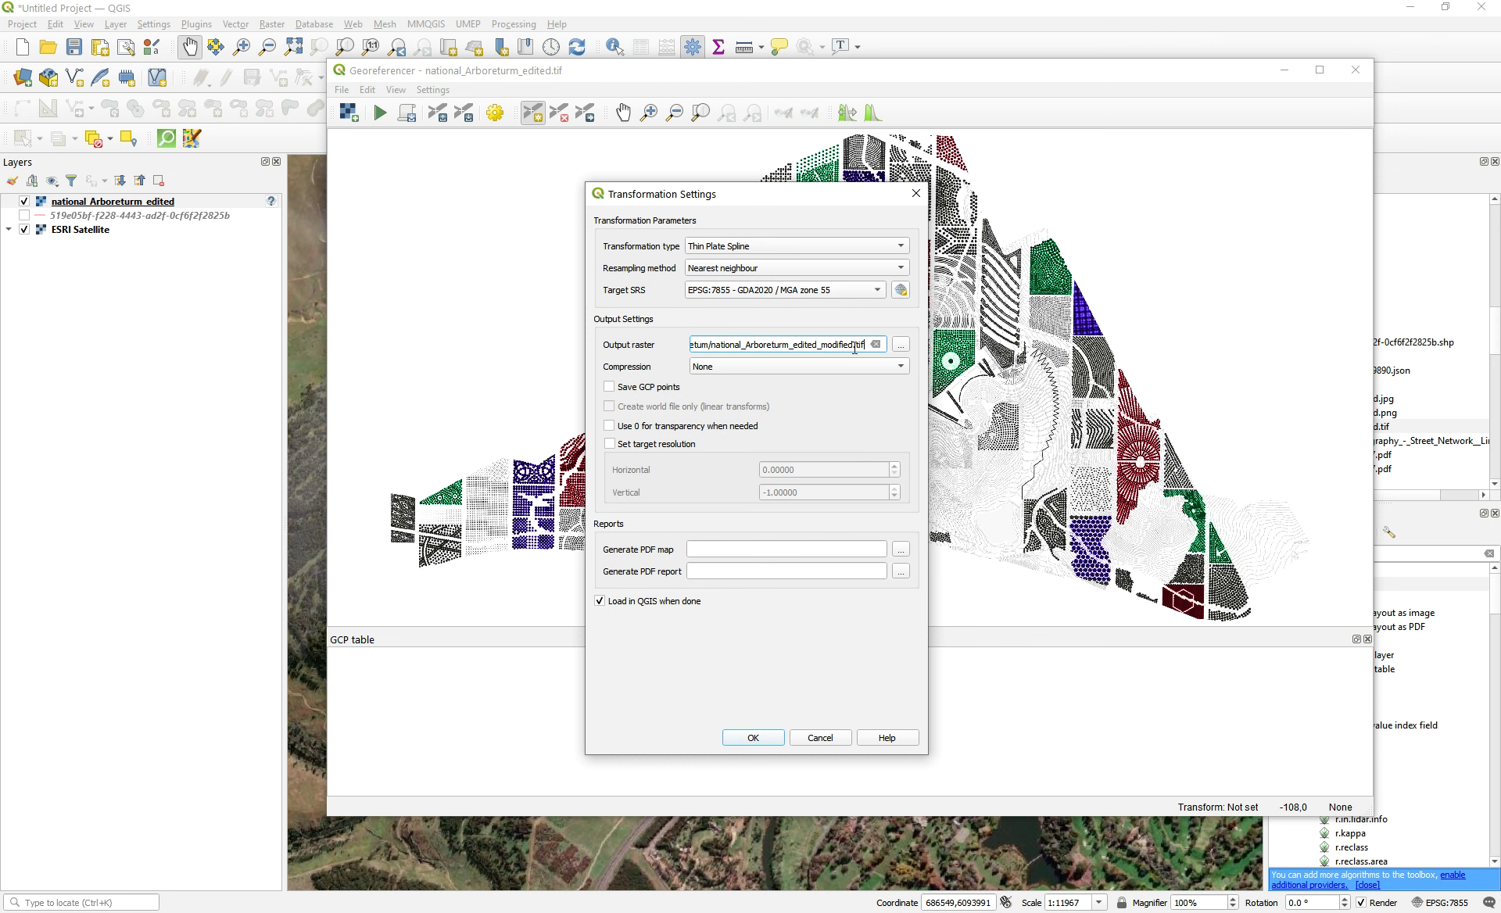
pyautogui.click(715, 248)
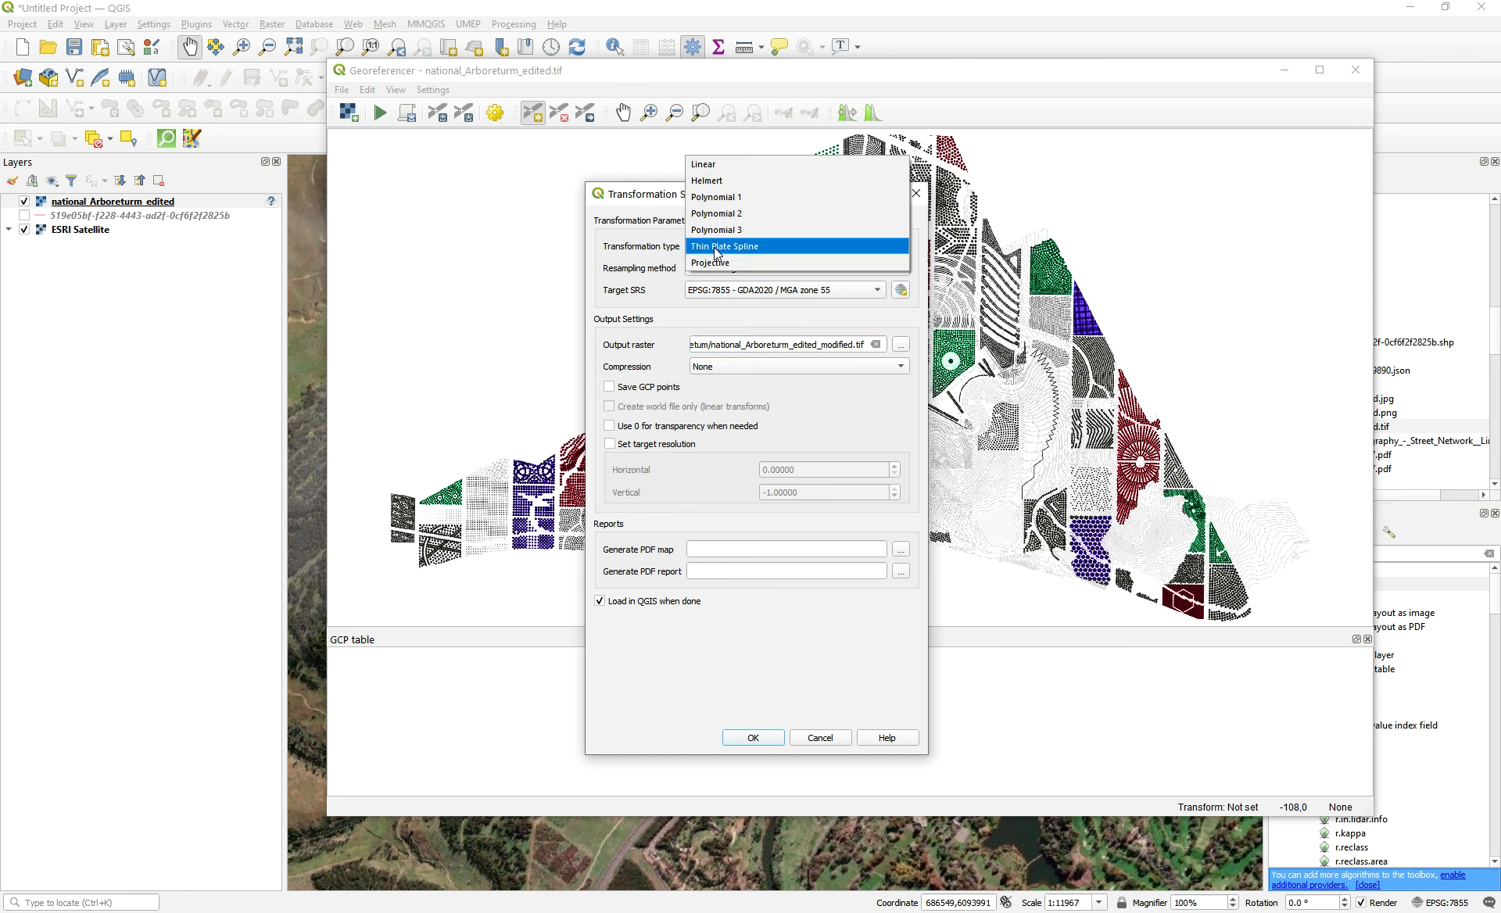
pyautogui.click(758, 250)
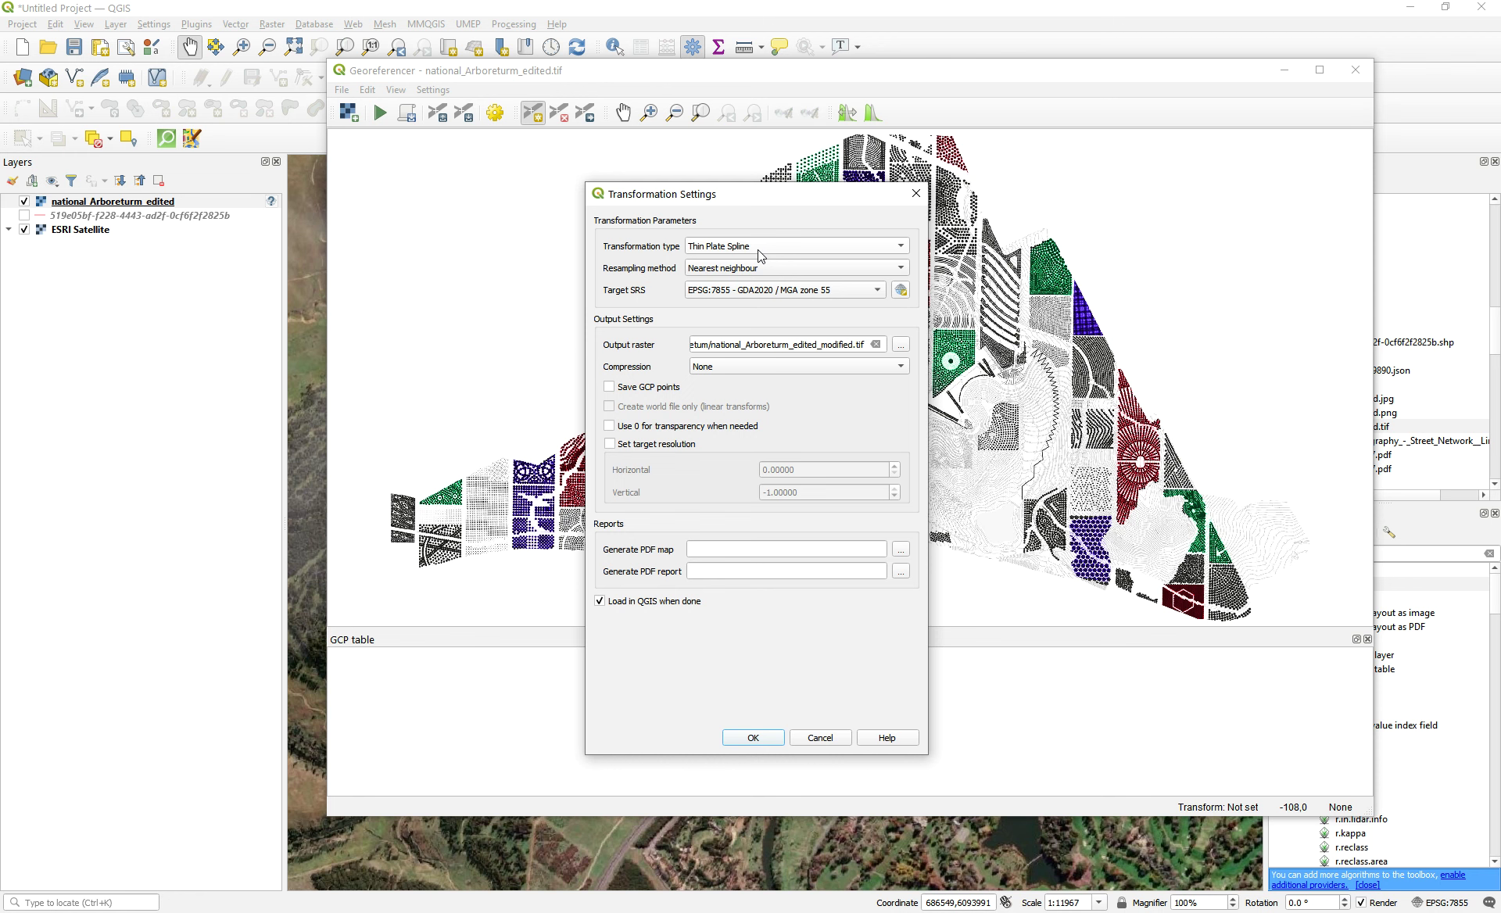
pyautogui.click(716, 269)
pyautogui.click(716, 269)
pyautogui.click(716, 375)
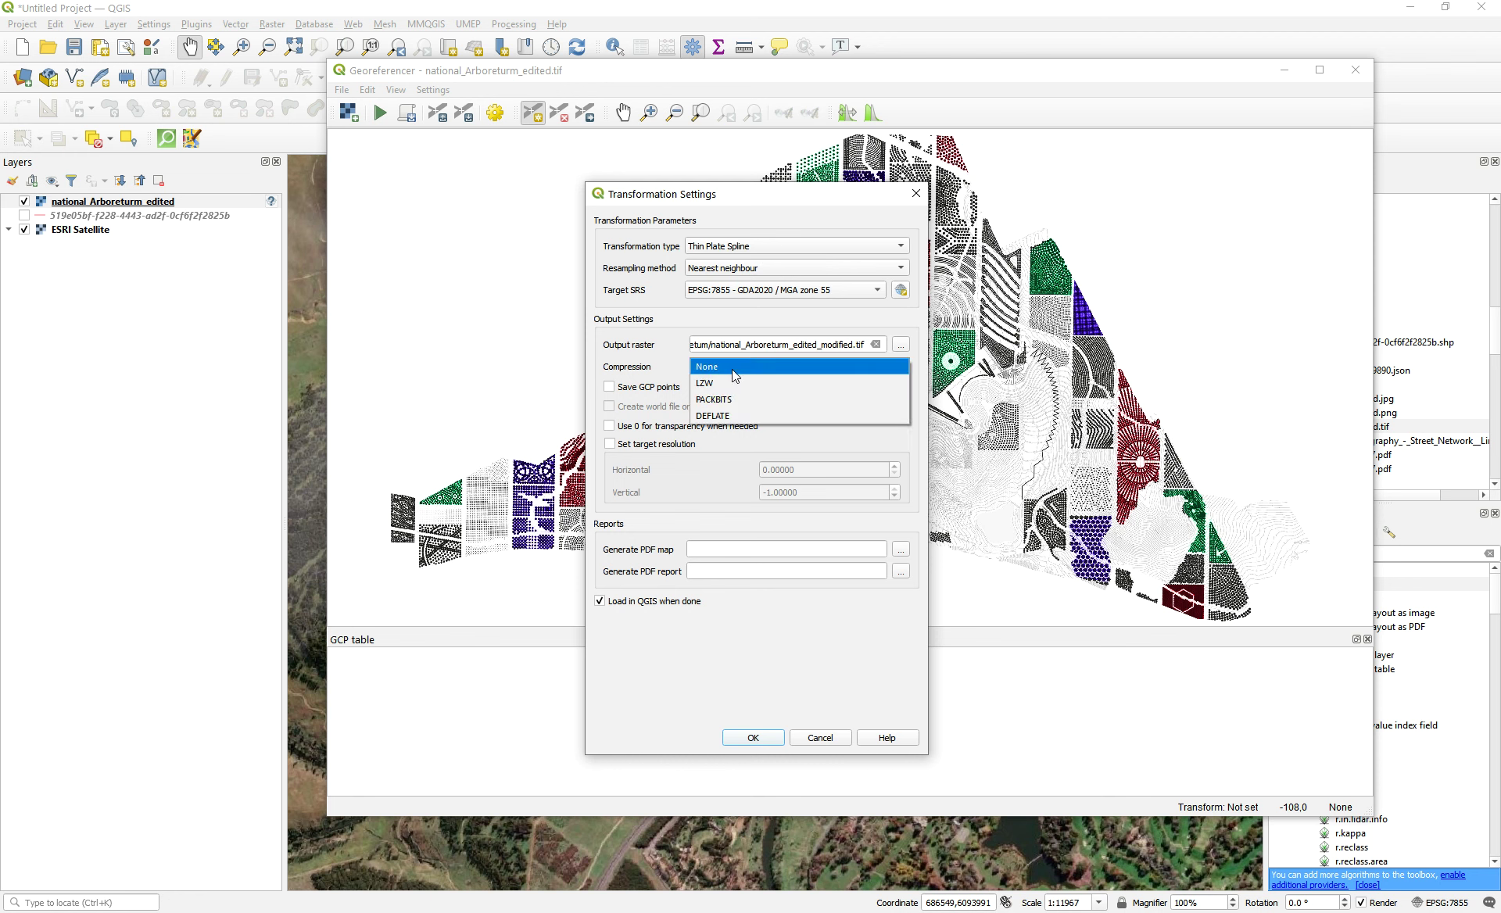
pyautogui.click(730, 369)
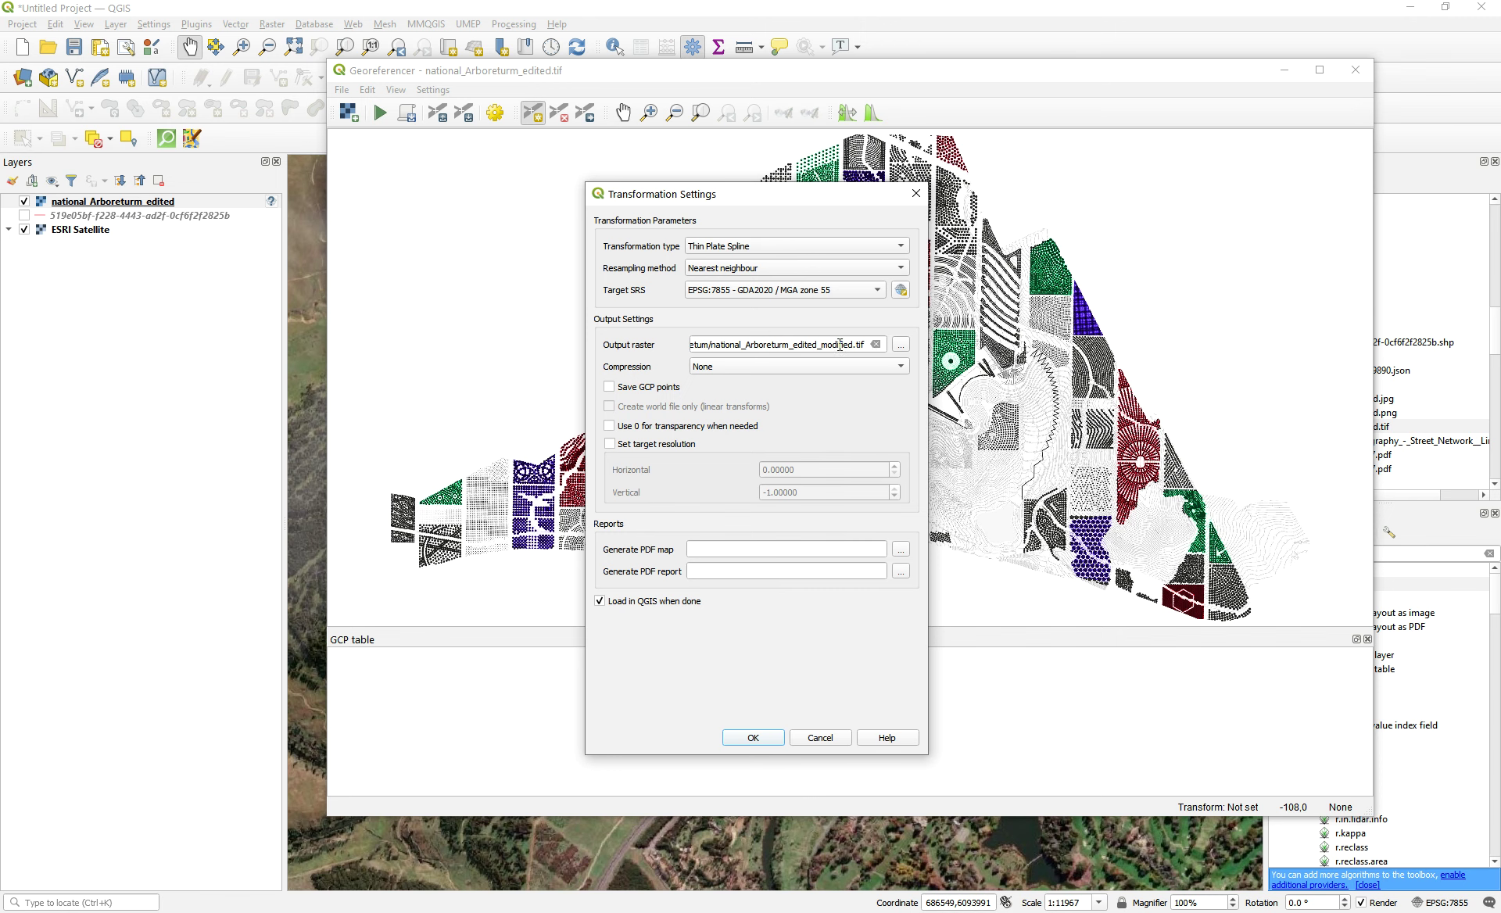
# - Create a folder named Georeferenced inside National Arboretum and open it as the output raster's destination
pyautogui.click(900, 345)
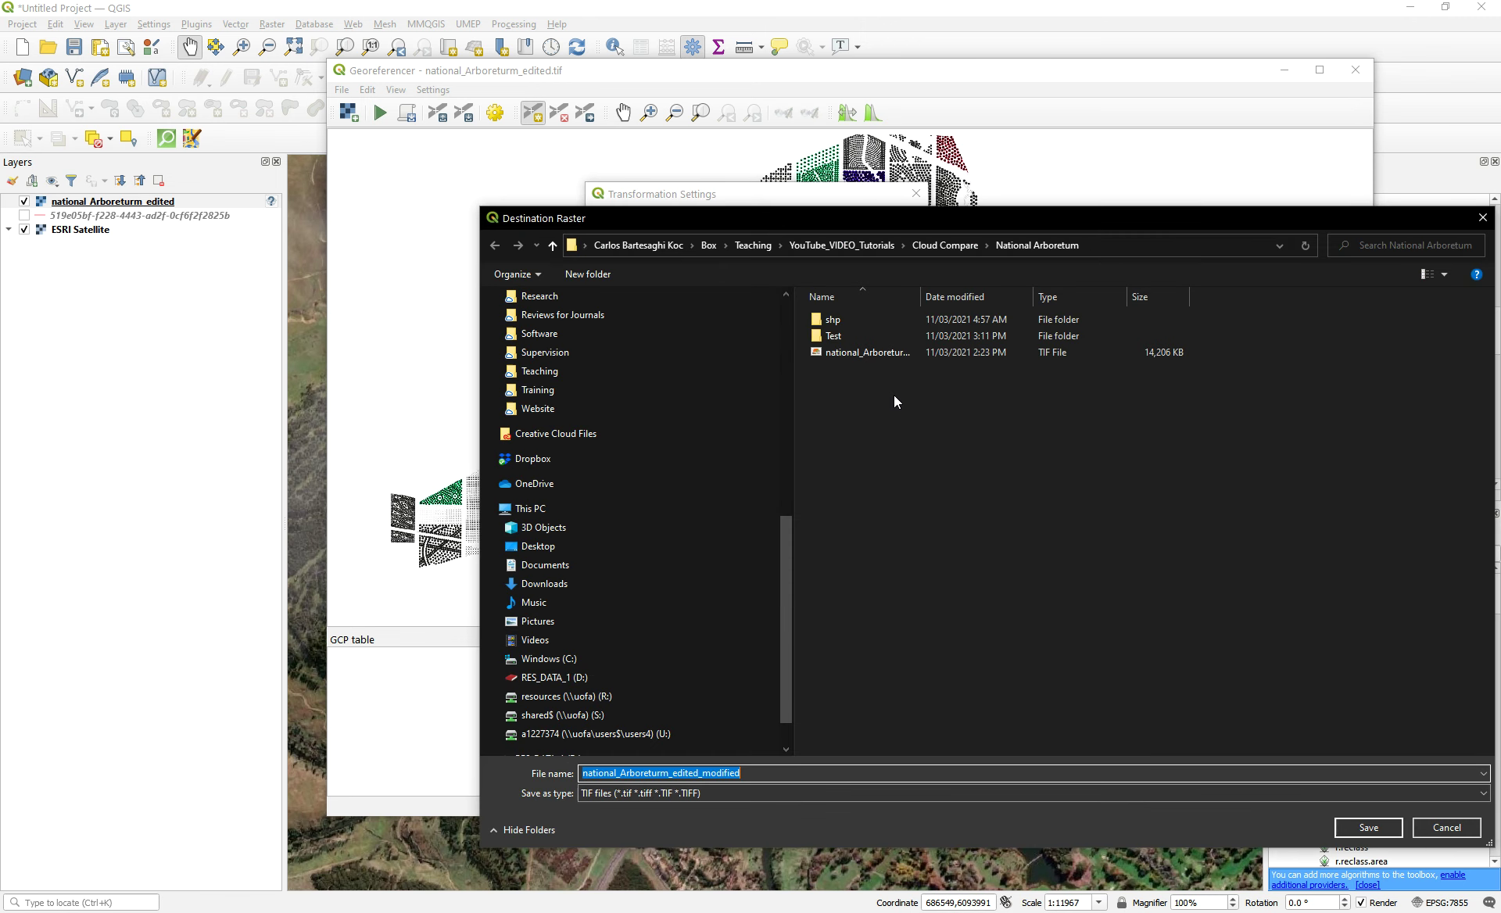
pyautogui.doubleClick(921, 298)
pyautogui.click(603, 273)
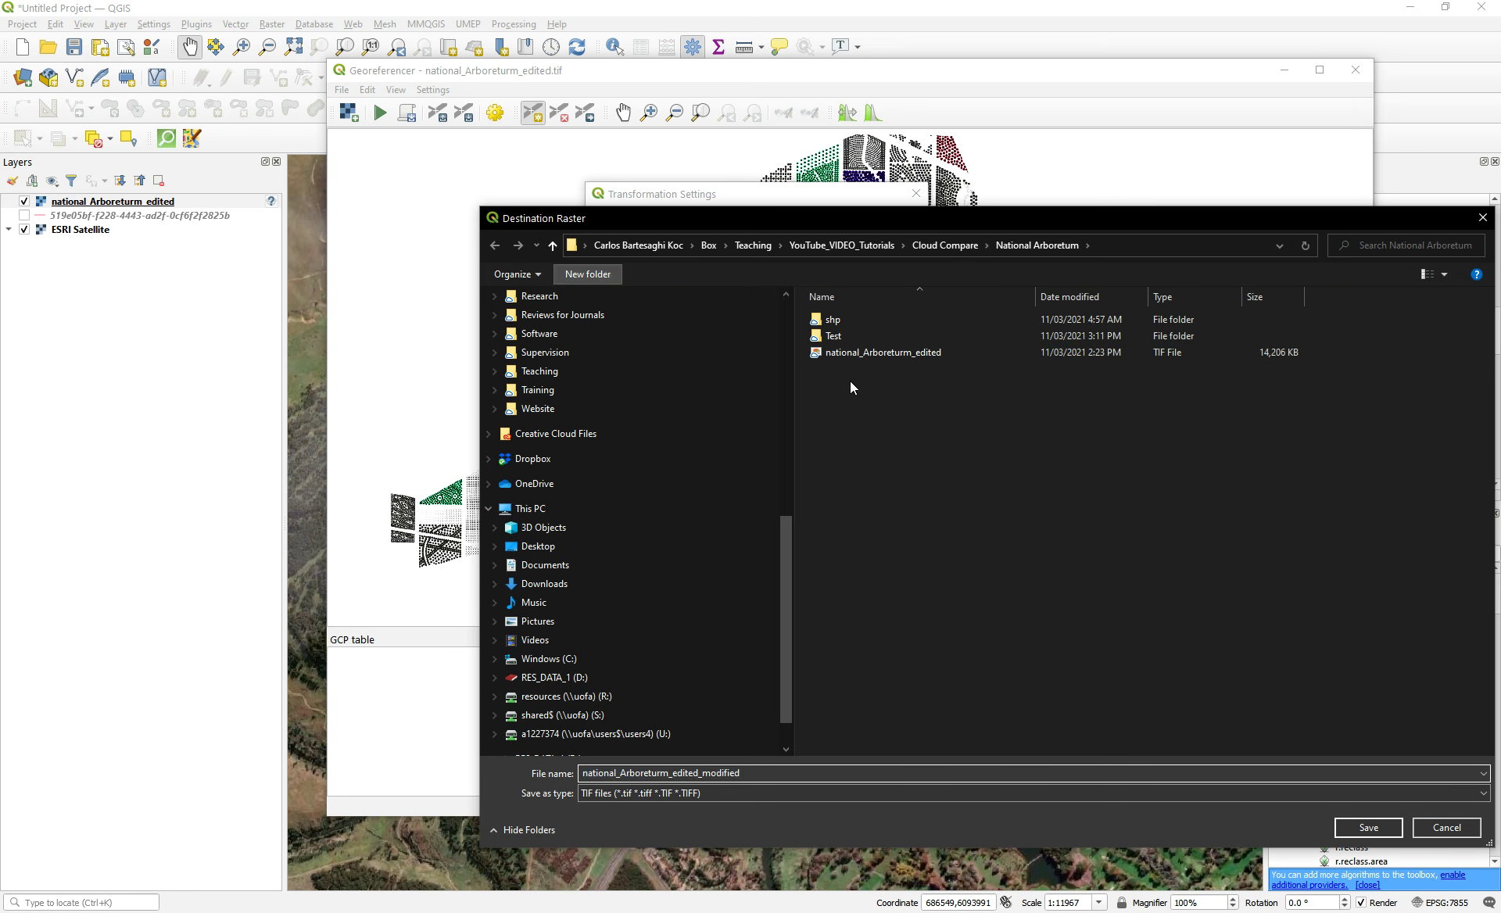
pyautogui.write('Georeferenced')
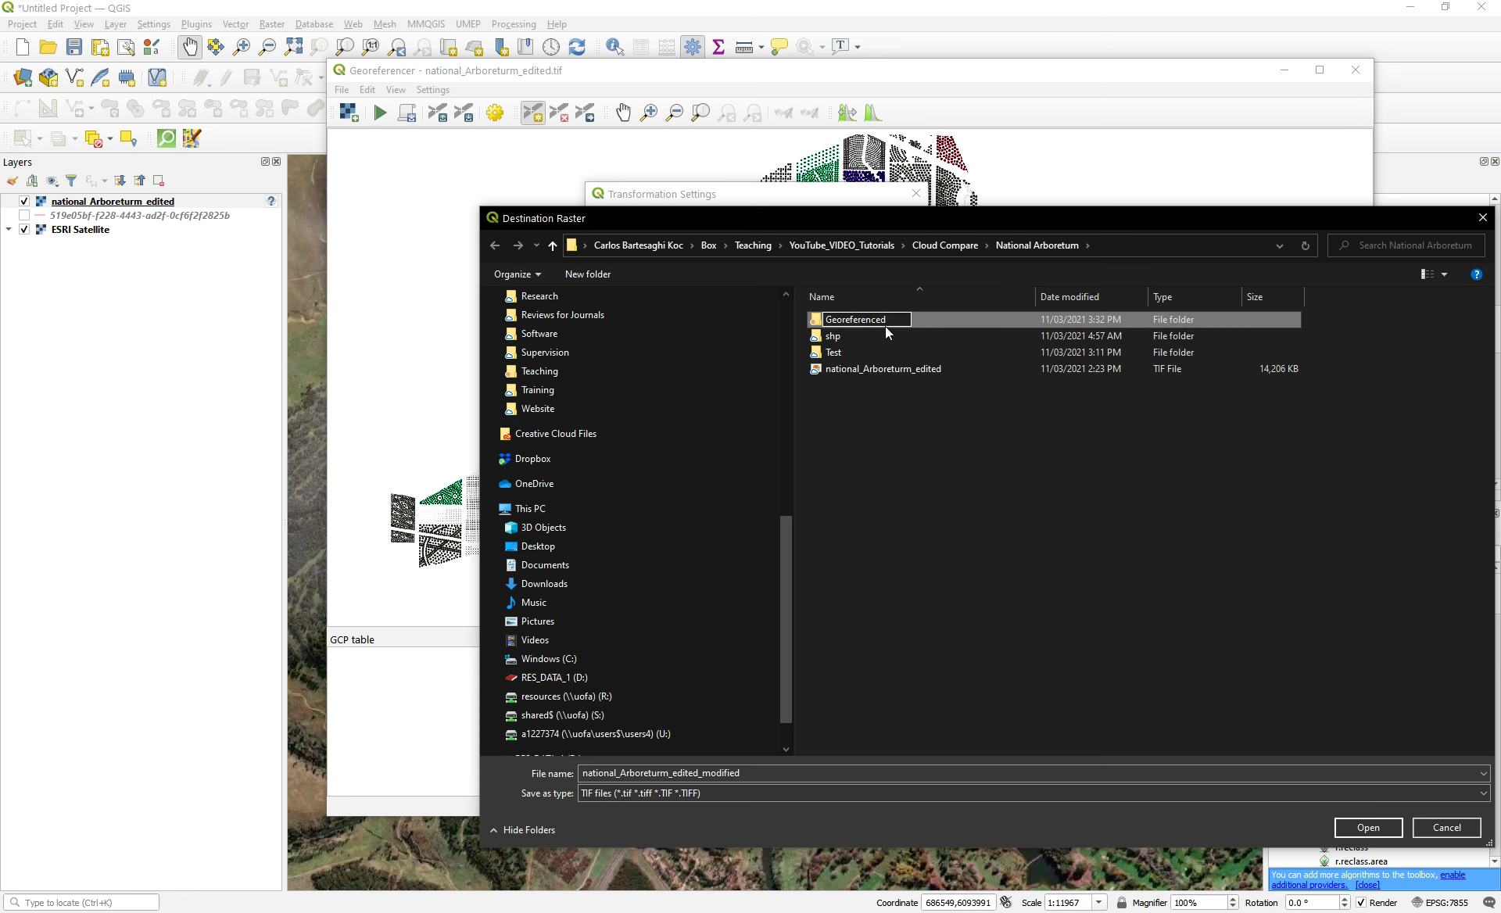
pyautogui.press('Return')
pyautogui.doubleClick(851, 321)
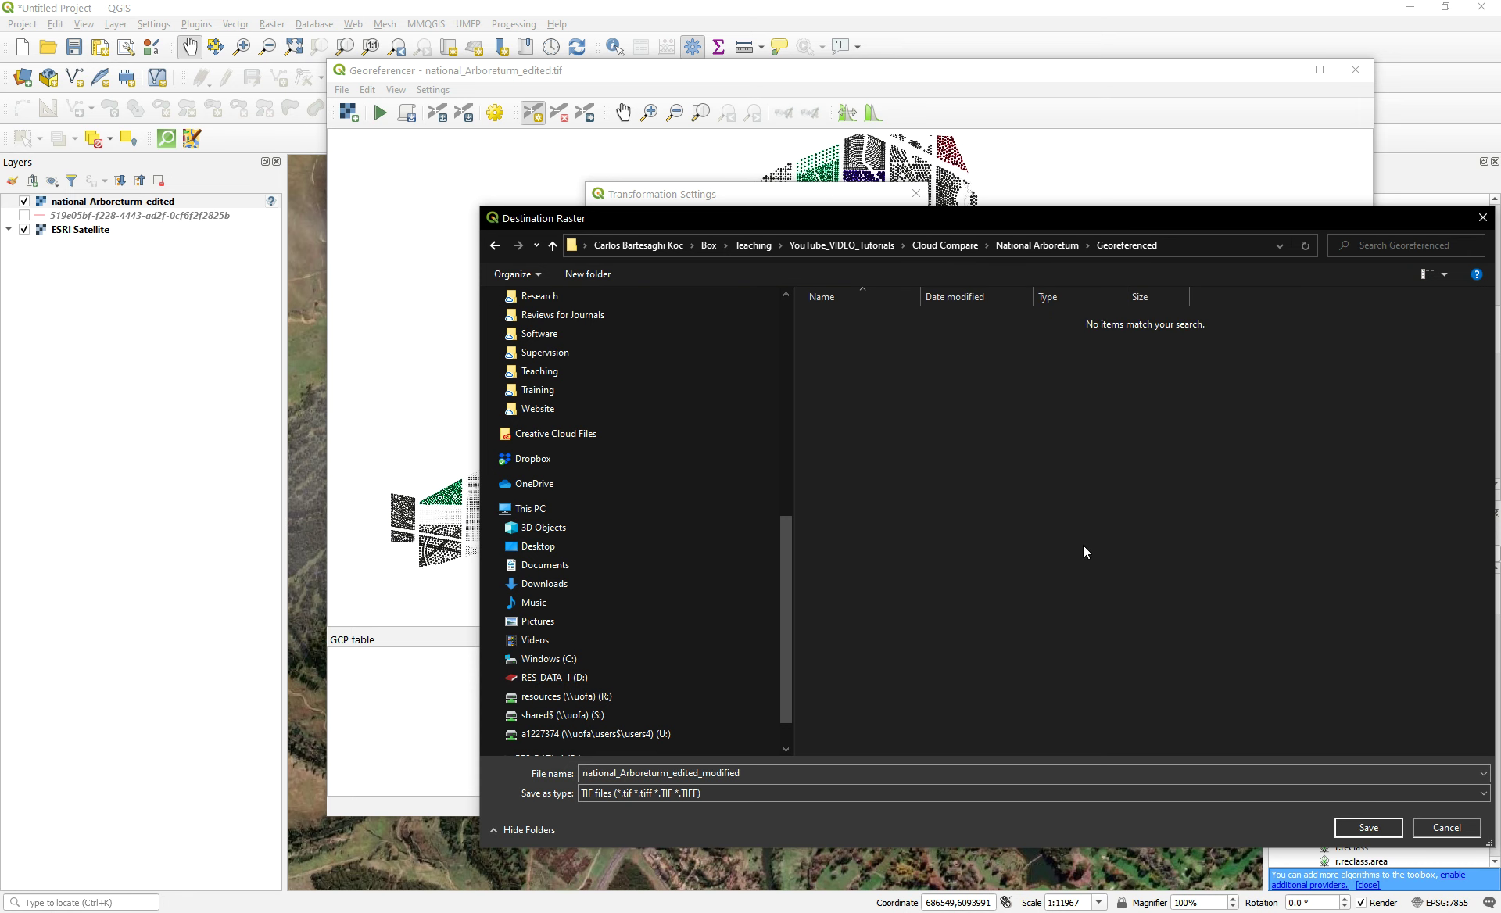
# - Name the output raster national_Arboreturm_ref as a TIF file and accept the transformation settings
pyautogui.doubleClick(633, 775)
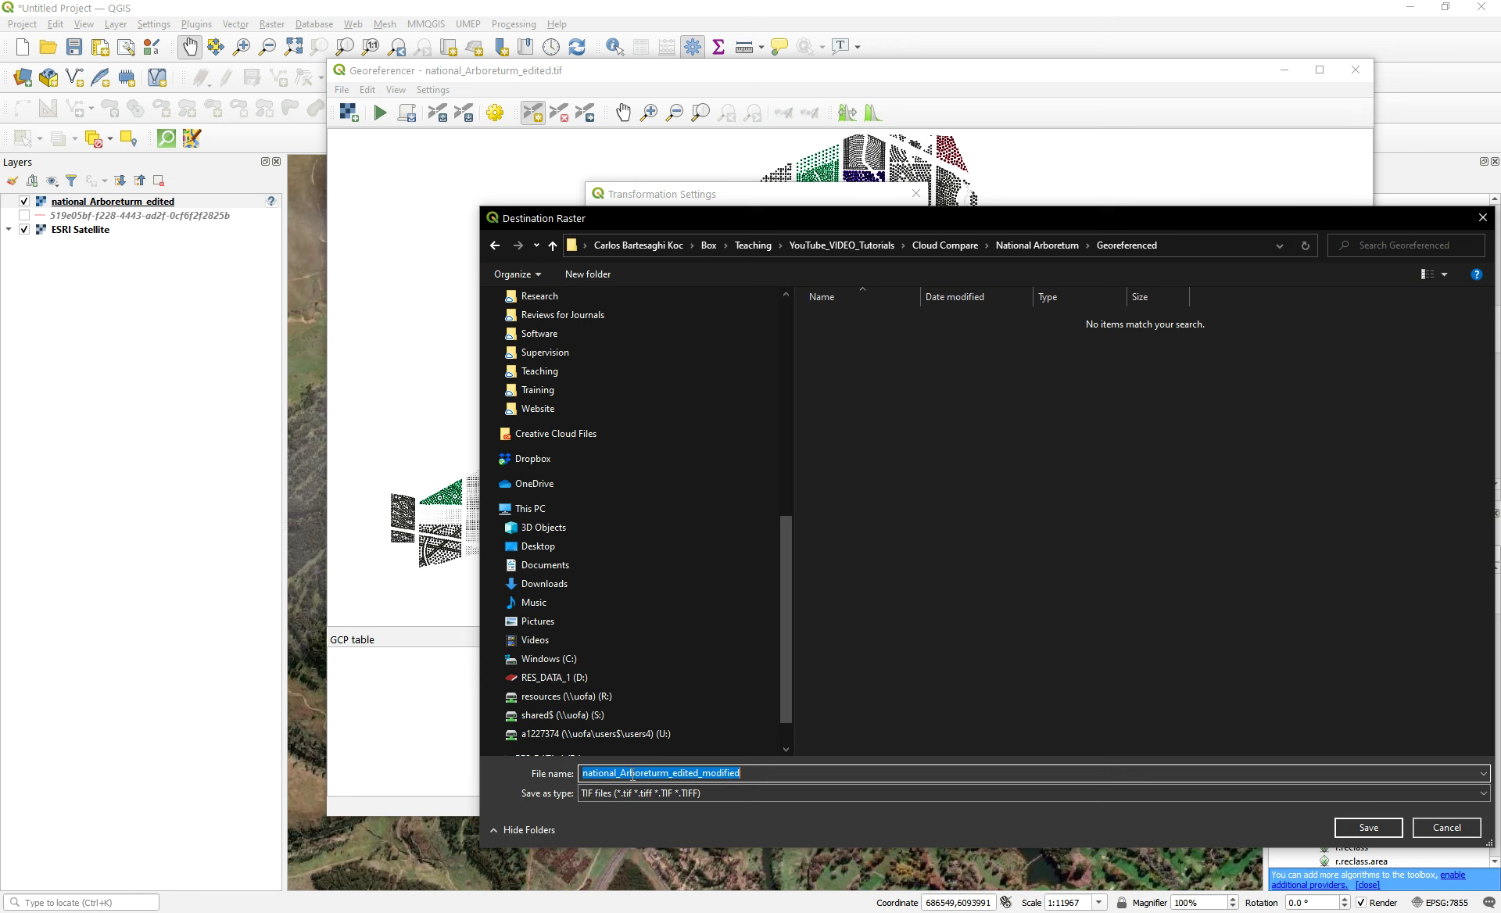
pyautogui.click(699, 775)
pyautogui.moveTo(671, 775)
pyautogui.mouseDown()
pyautogui.moveTo(686, 774)
pyautogui.moveTo(673, 773)
pyautogui.mouseUp()
pyautogui.press('BackSpace')
pyautogui.press('BackSpace')
pyautogui.write('ref')
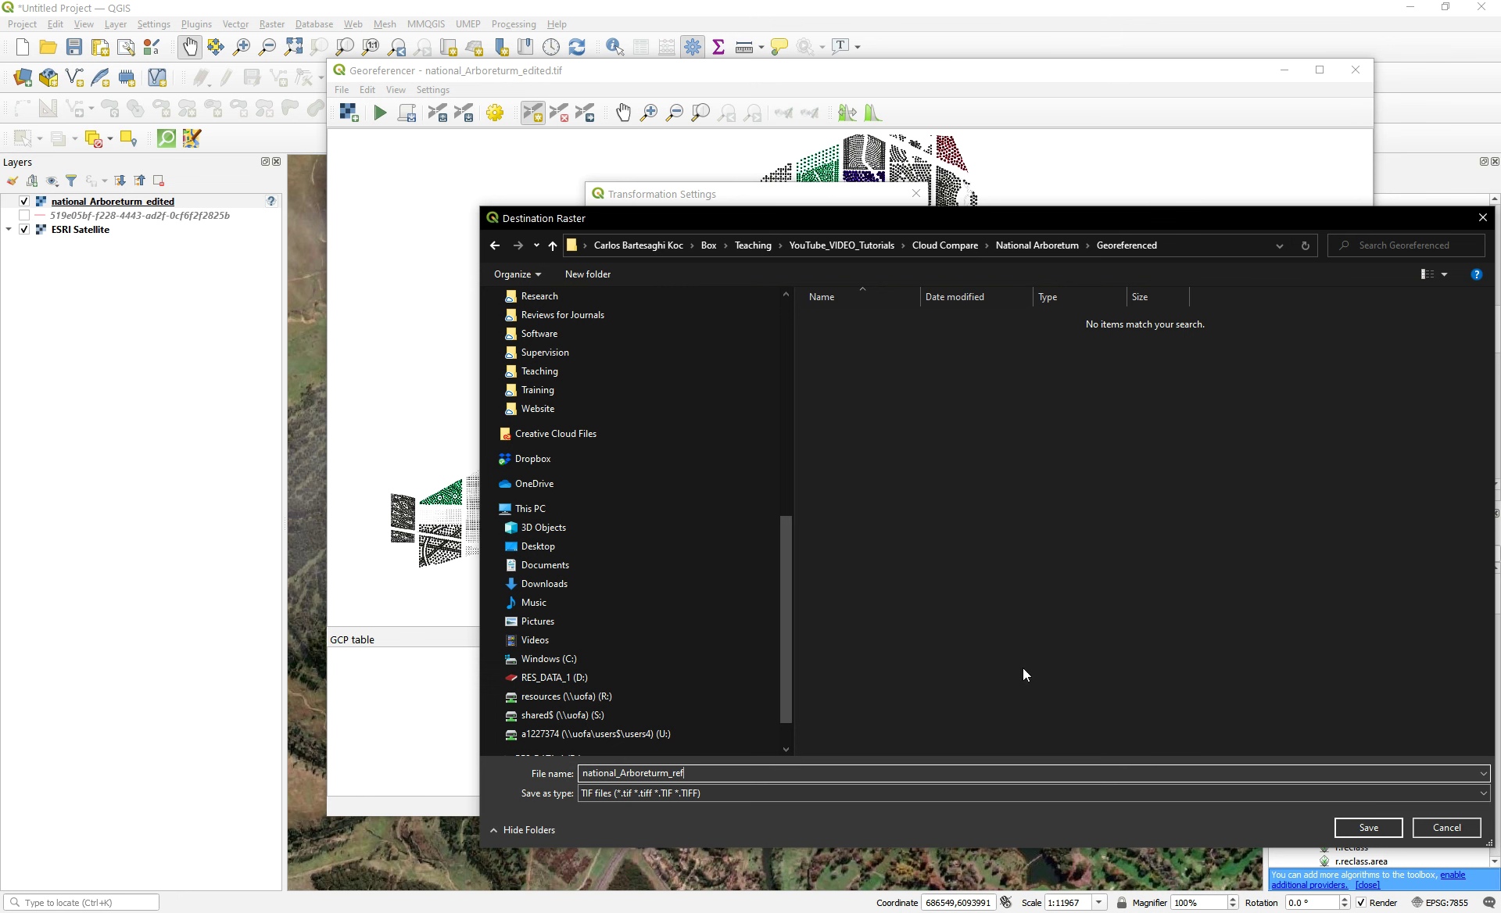
pyautogui.click(1356, 831)
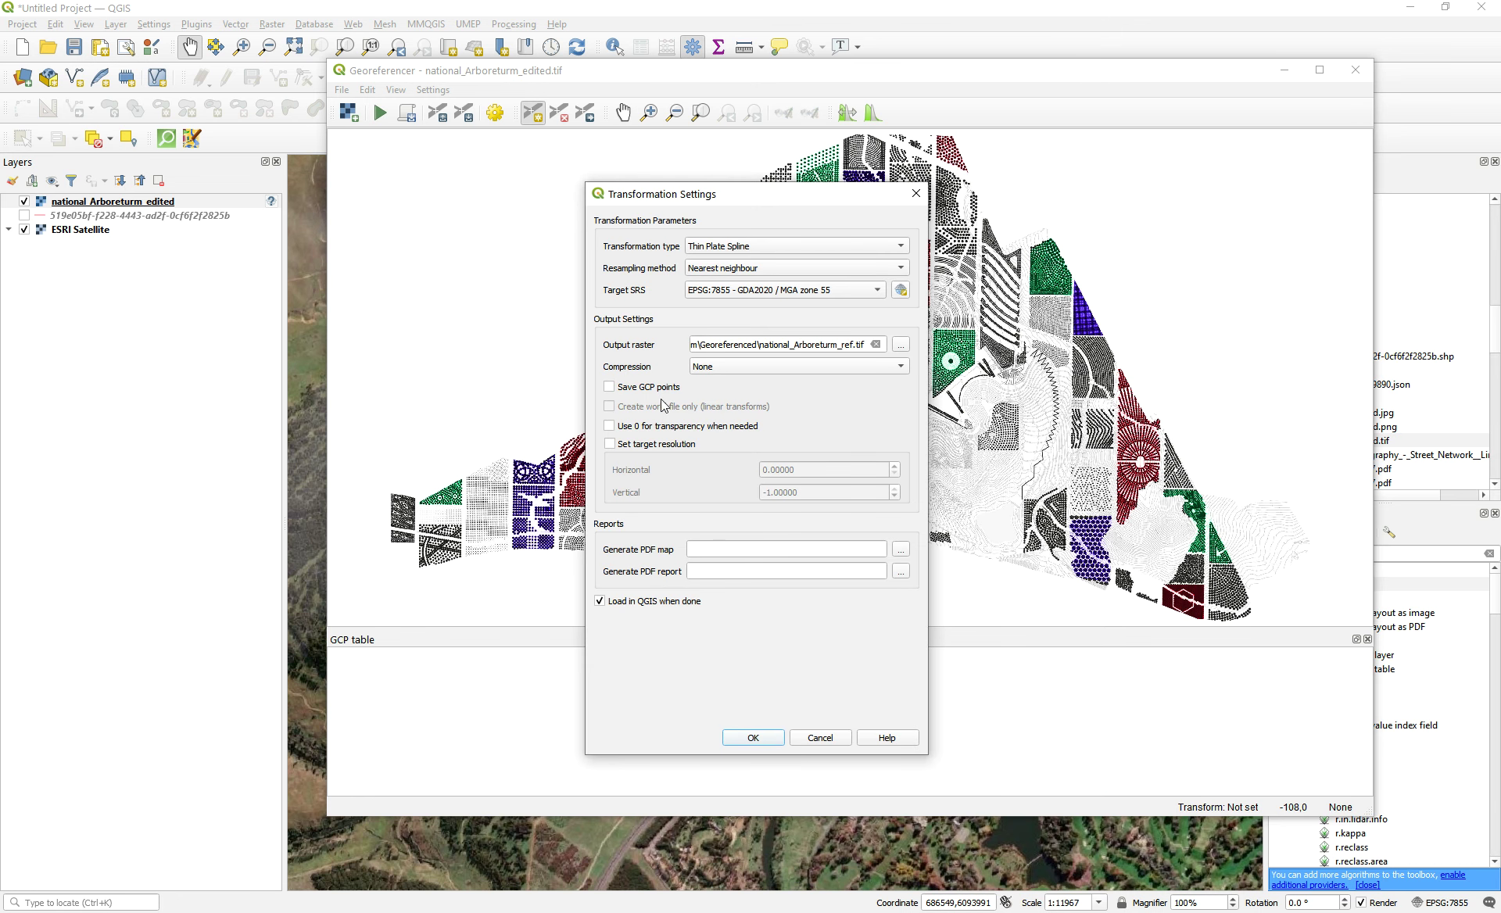
pyautogui.click(753, 739)
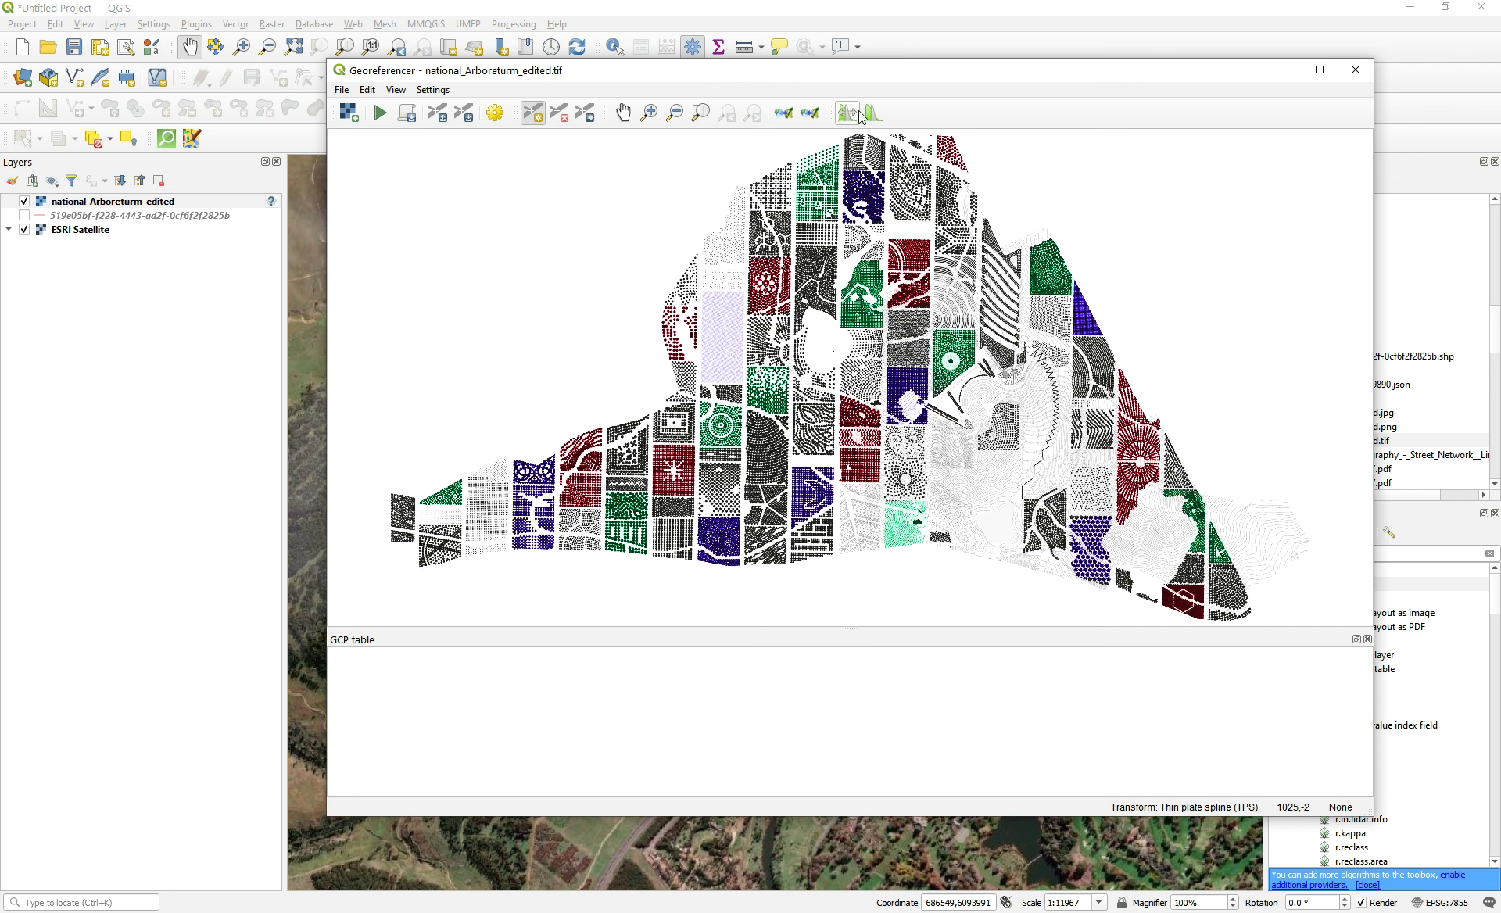
# - Add a control point linking the upper edge of the western purple plot to the track bend at about 687441, 6091604 on the satellite map
pyautogui.moveTo(450, 76); pyautogui.dragTo(826, 87)
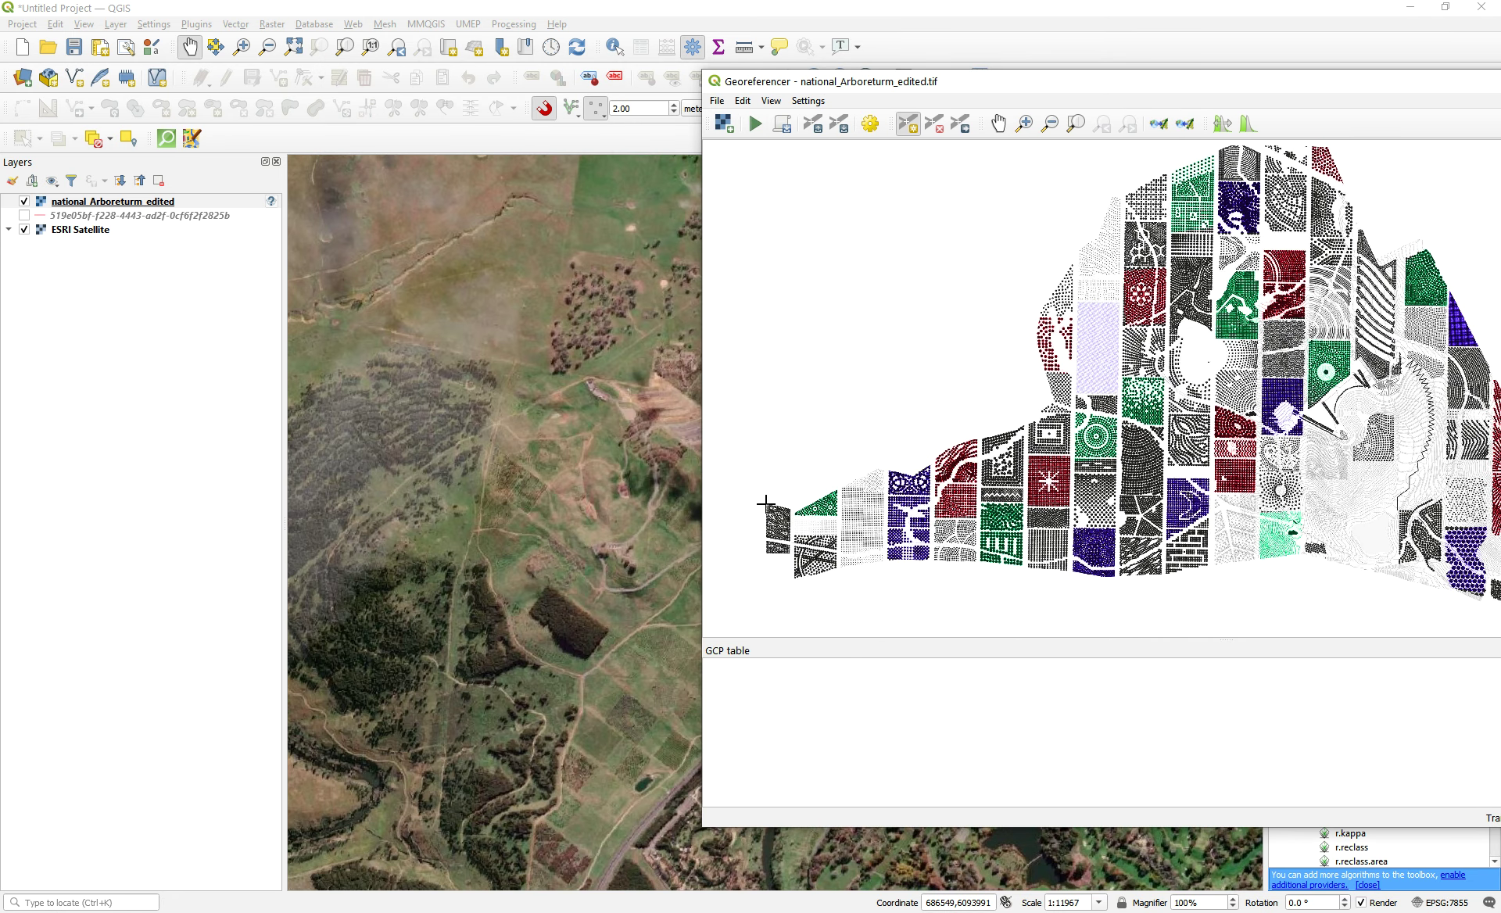
pyautogui.scroll(-1, 502, 415)
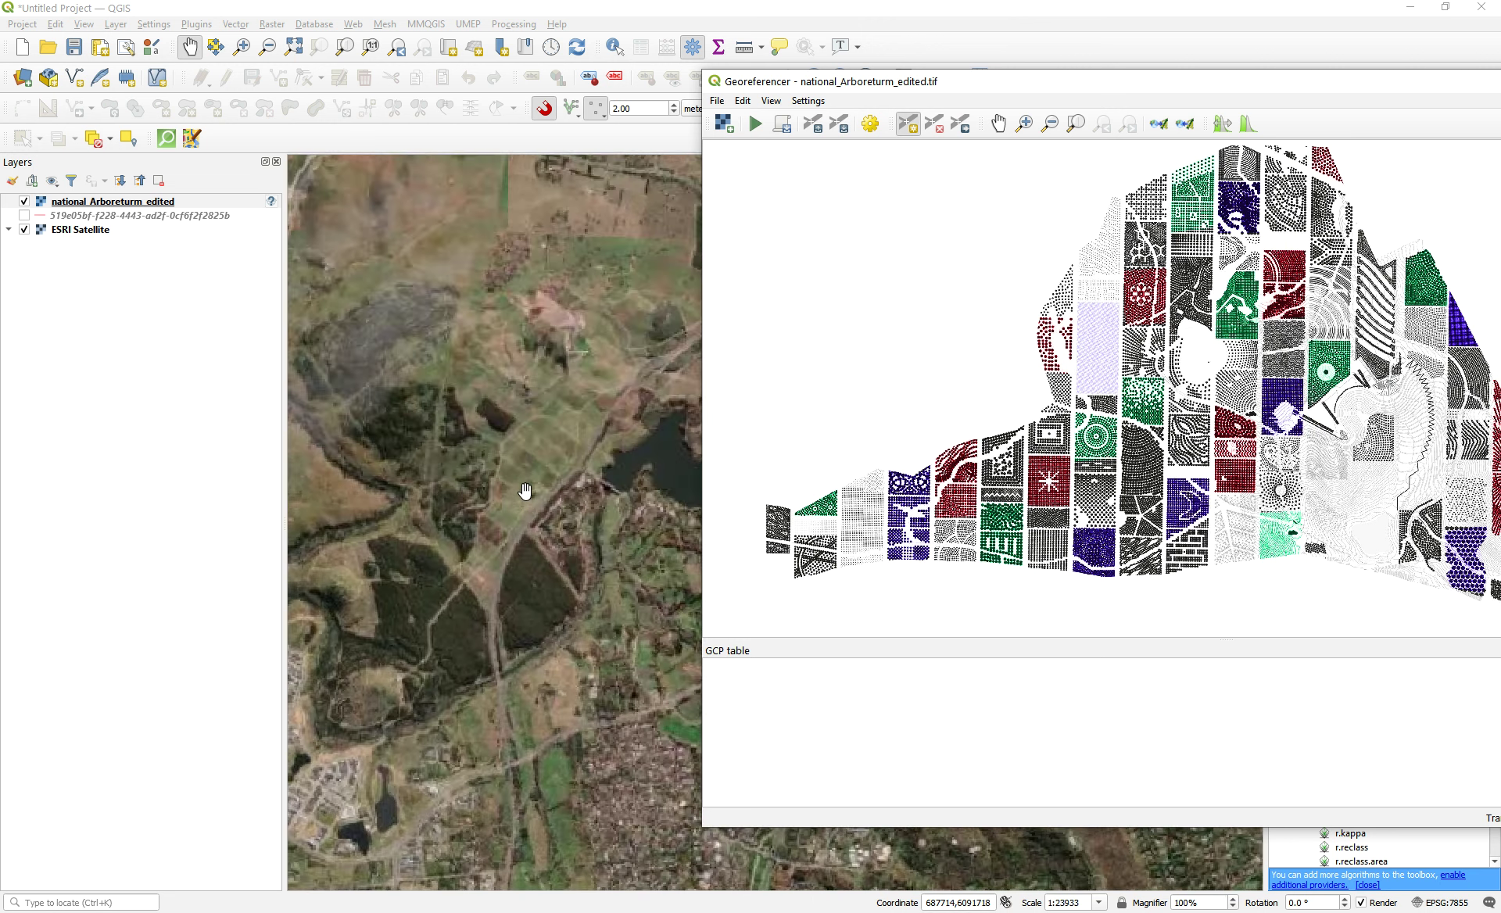
pyautogui.scroll(1, 521, 495)
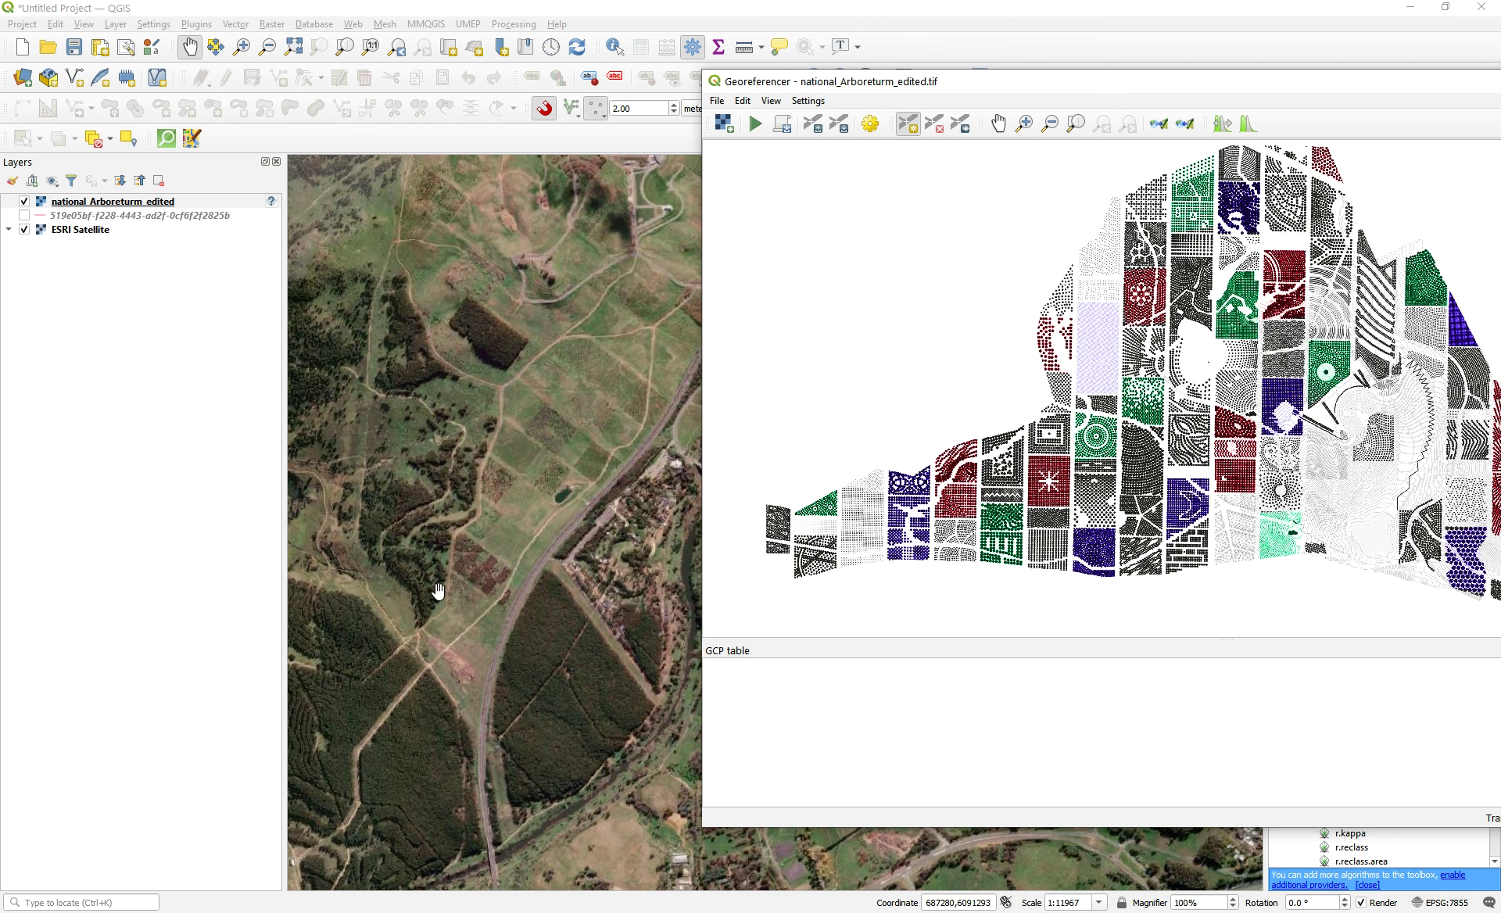
pyautogui.click(913, 474)
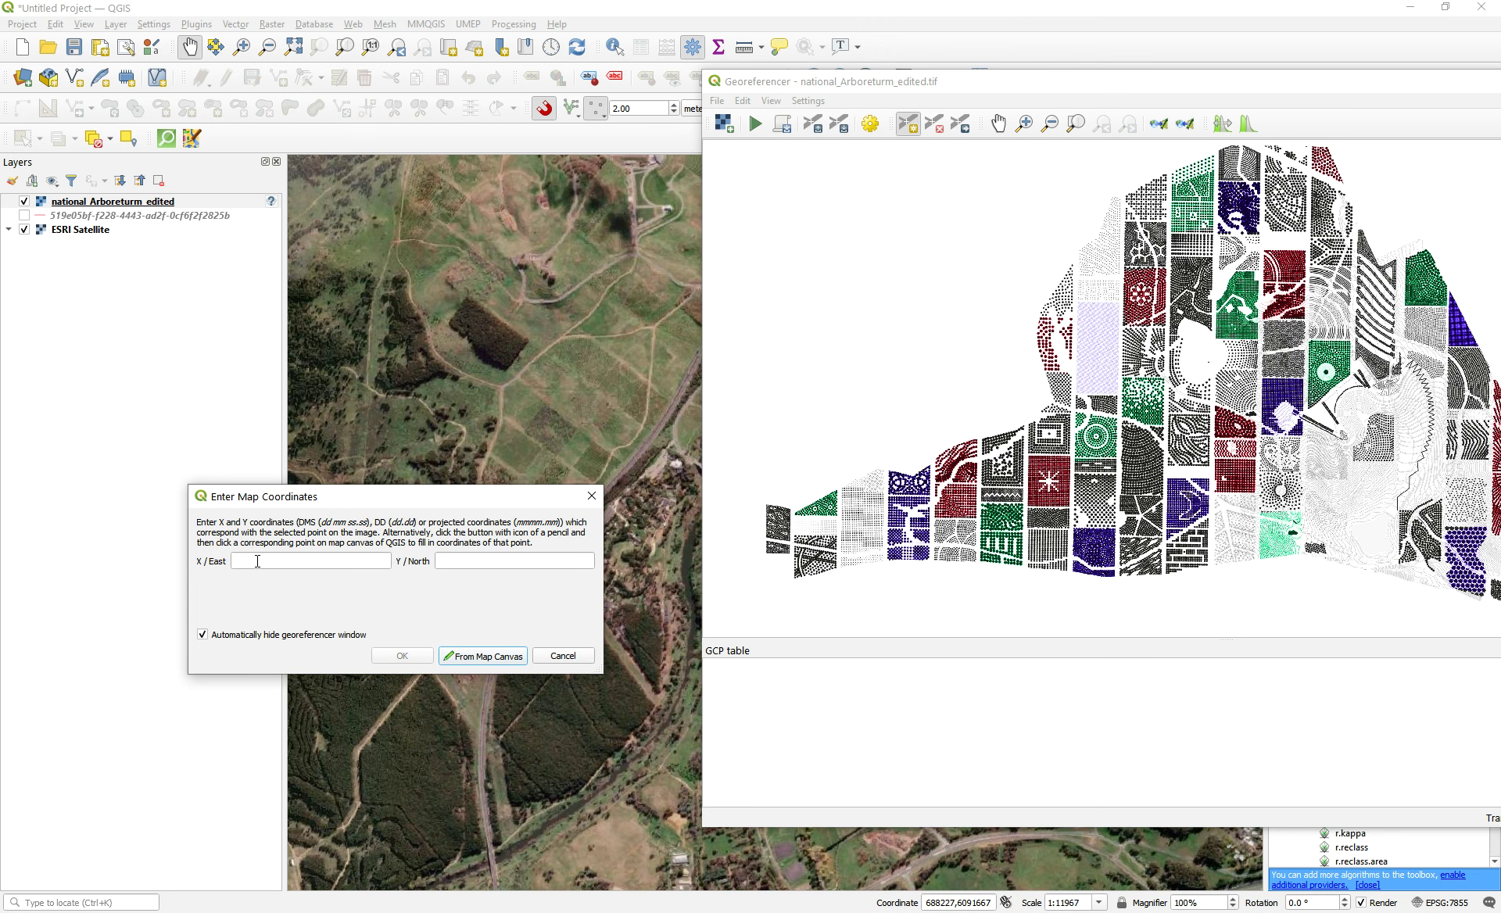
pyautogui.click(485, 657)
pyautogui.scroll(3, 479, 512)
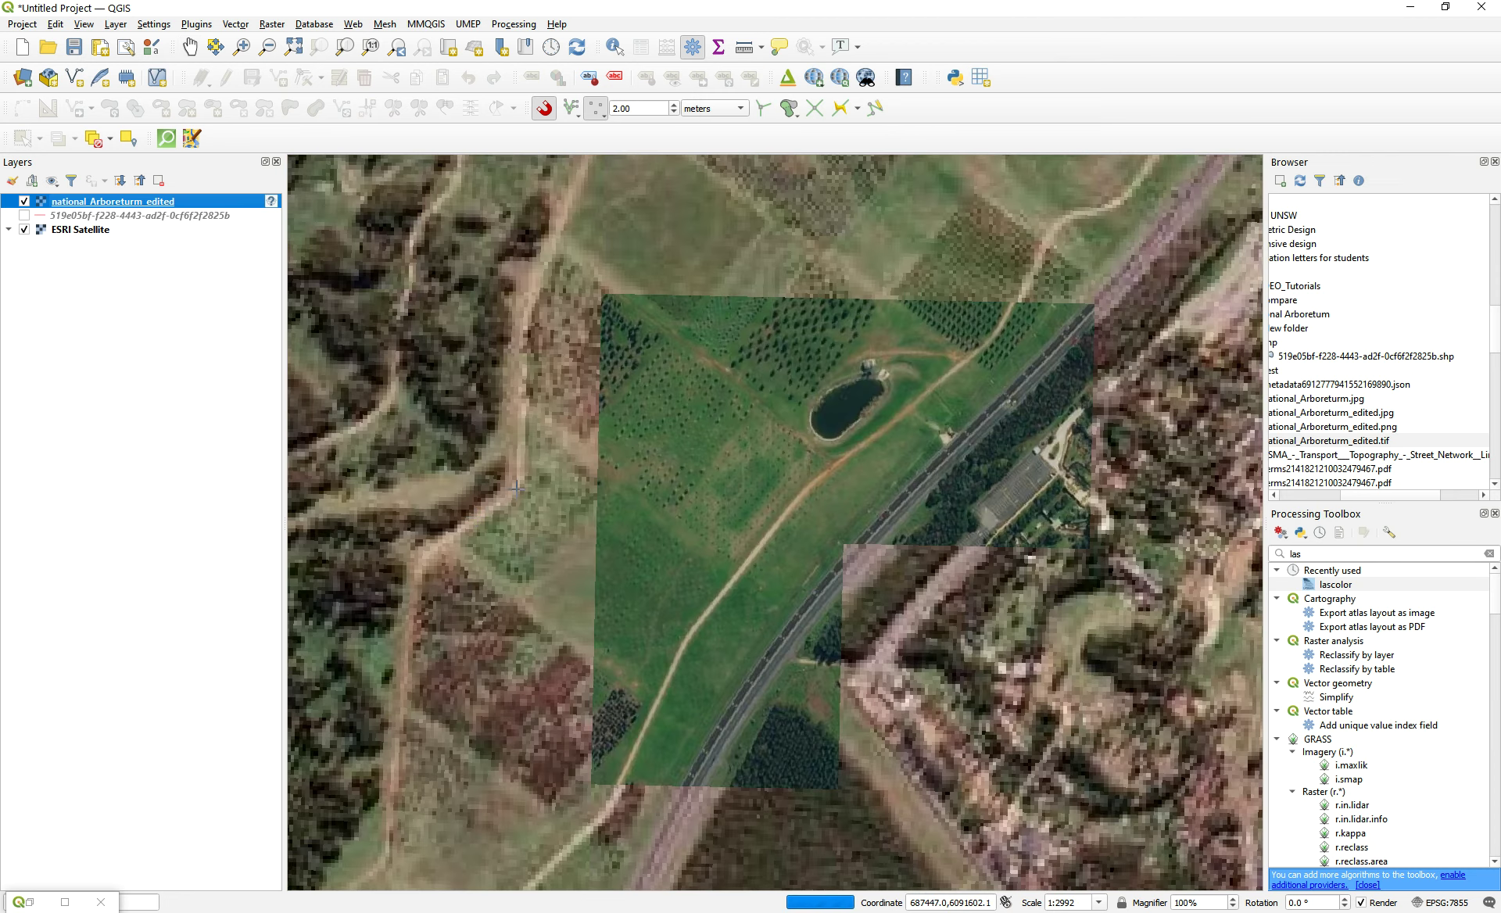
pyautogui.click(503, 498)
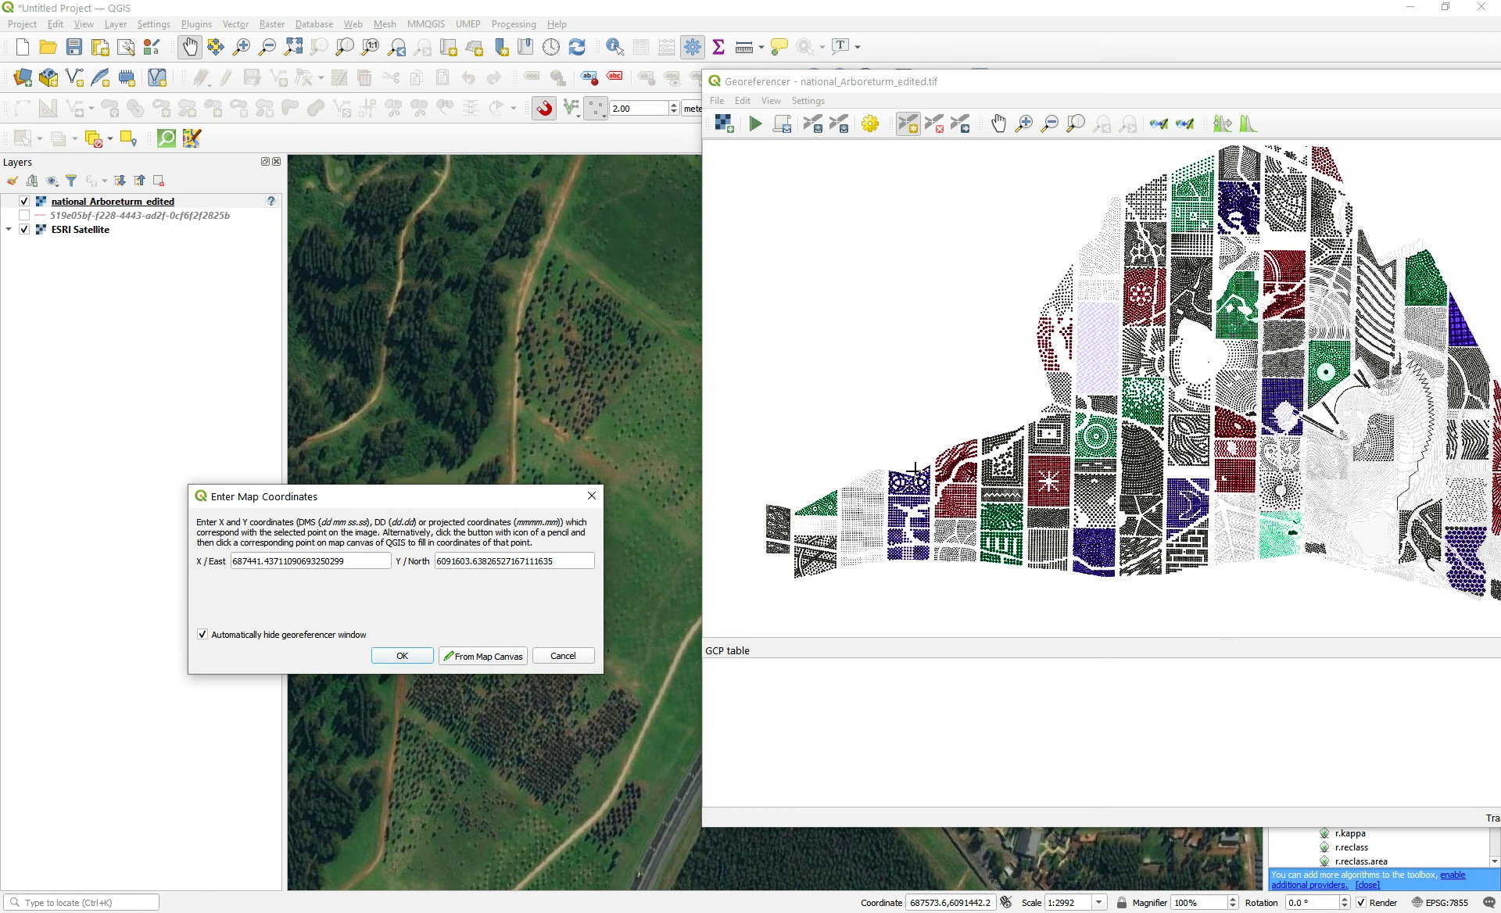
pyautogui.click(403, 656)
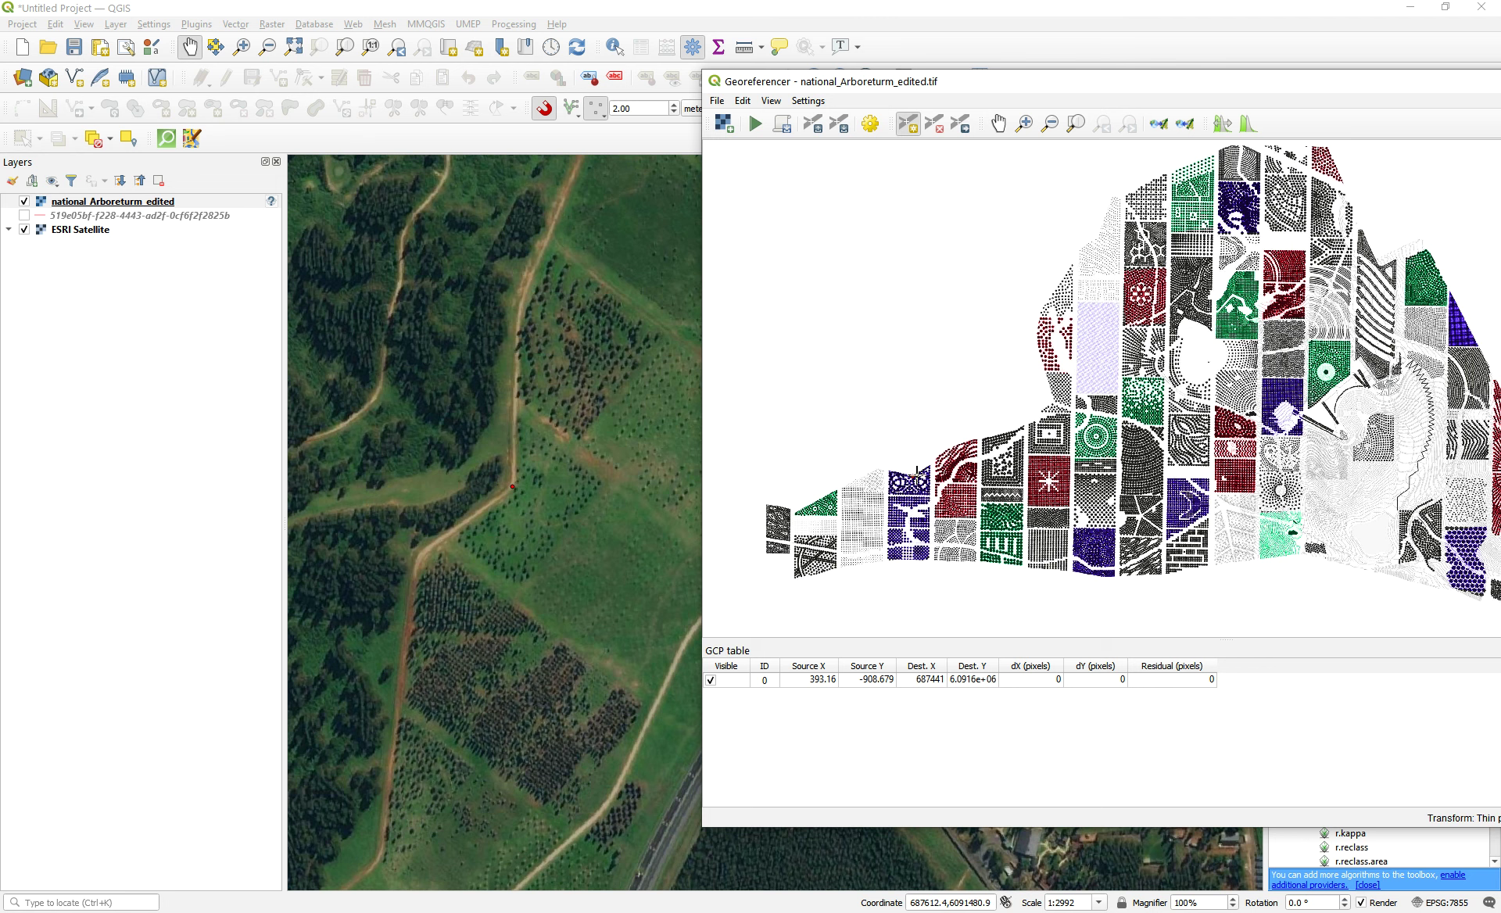
# - Add a control point linking the gap below the western grey plot's lower tip to the track junction at about 687518, 6092128 on the satellite map
pyautogui.scroll(-2, 427, 465)
pyautogui.moveTo(547, 392); pyautogui.dragTo(495, 556)
pyautogui.moveTo(465, 371); pyautogui.dragTo(509, 463)
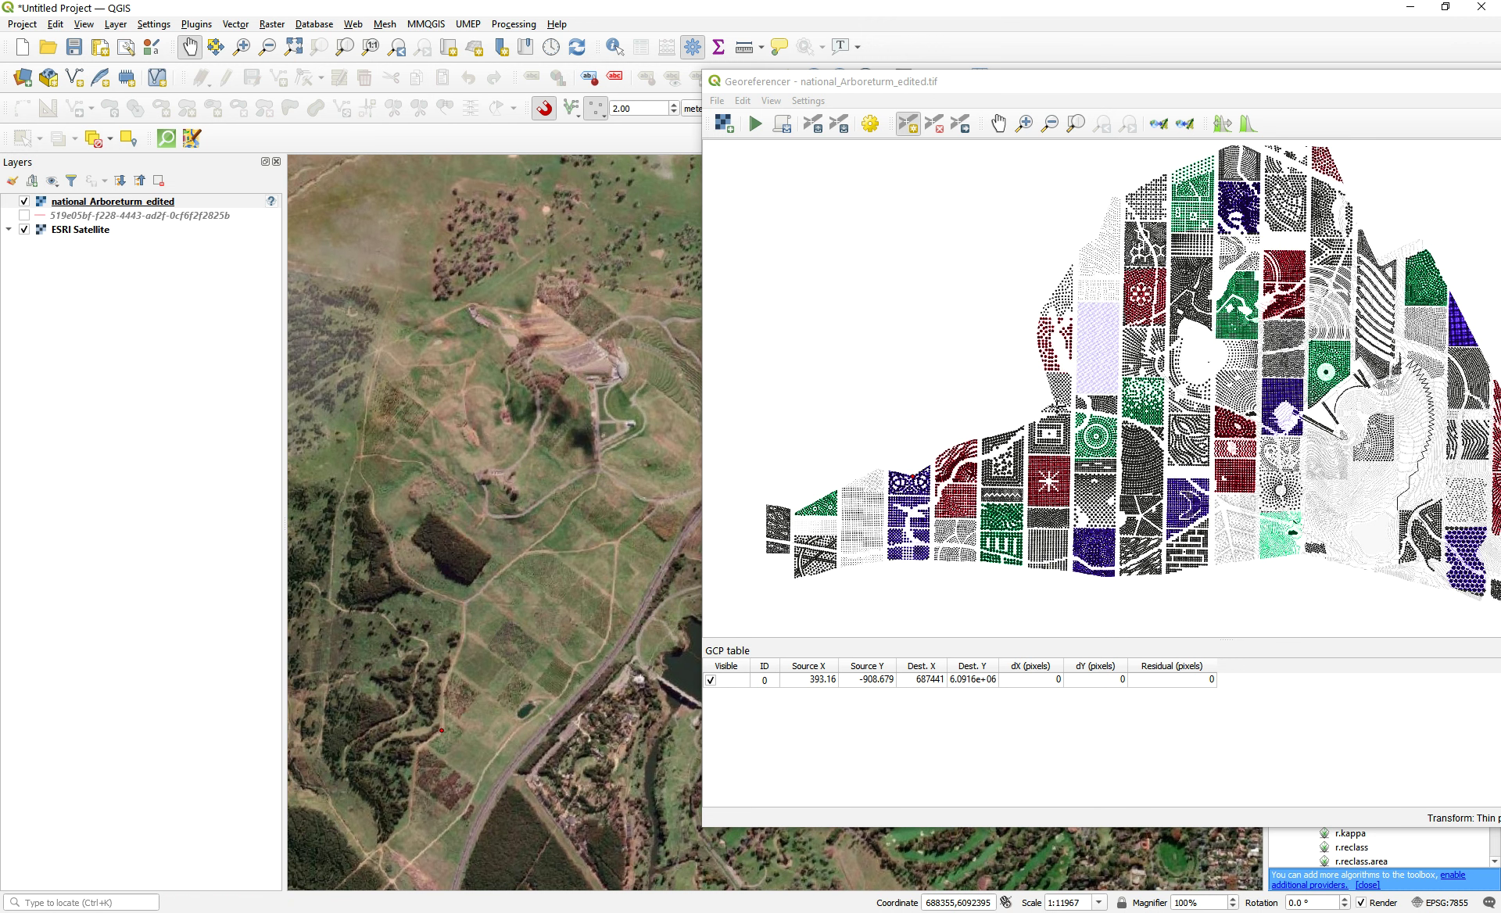
pyautogui.scroll(2, 489, 614)
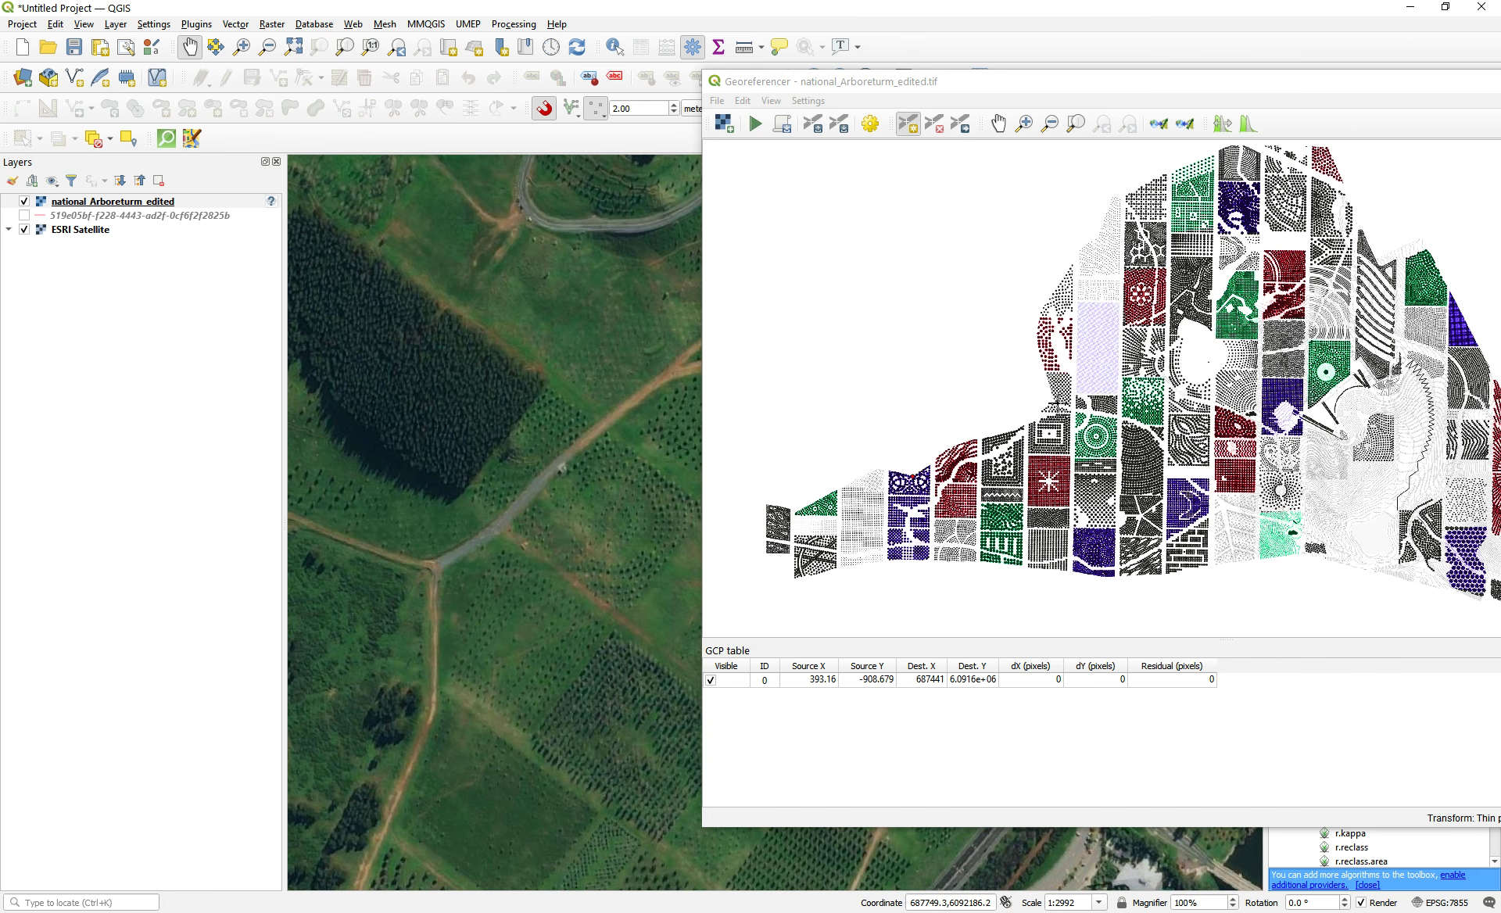
pyautogui.scroll(1, 1054, 405)
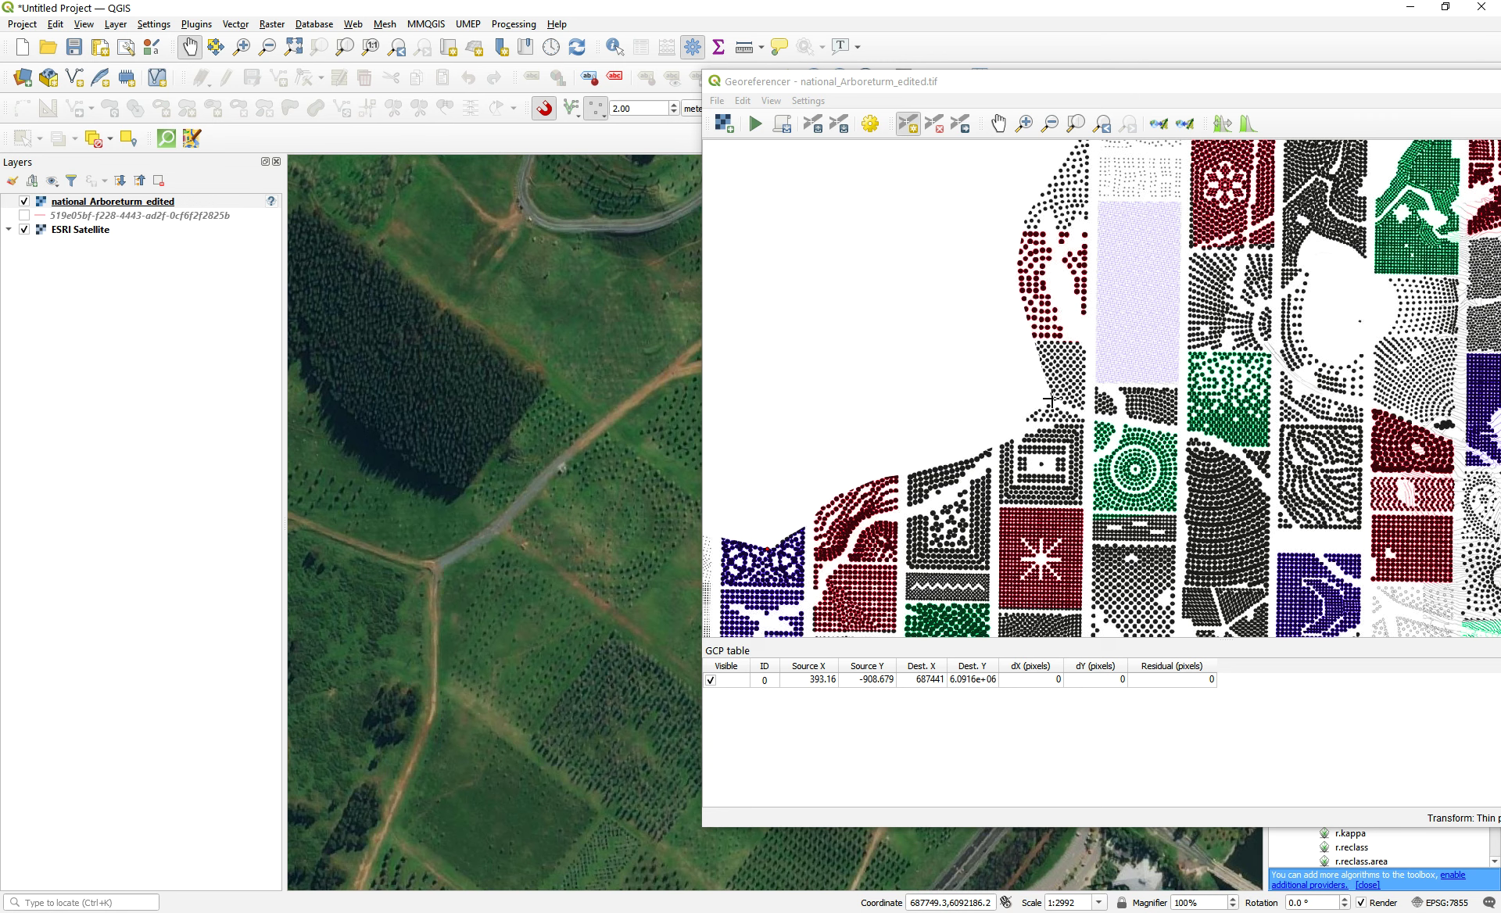
pyautogui.click(1050, 400)
pyautogui.click(465, 654)
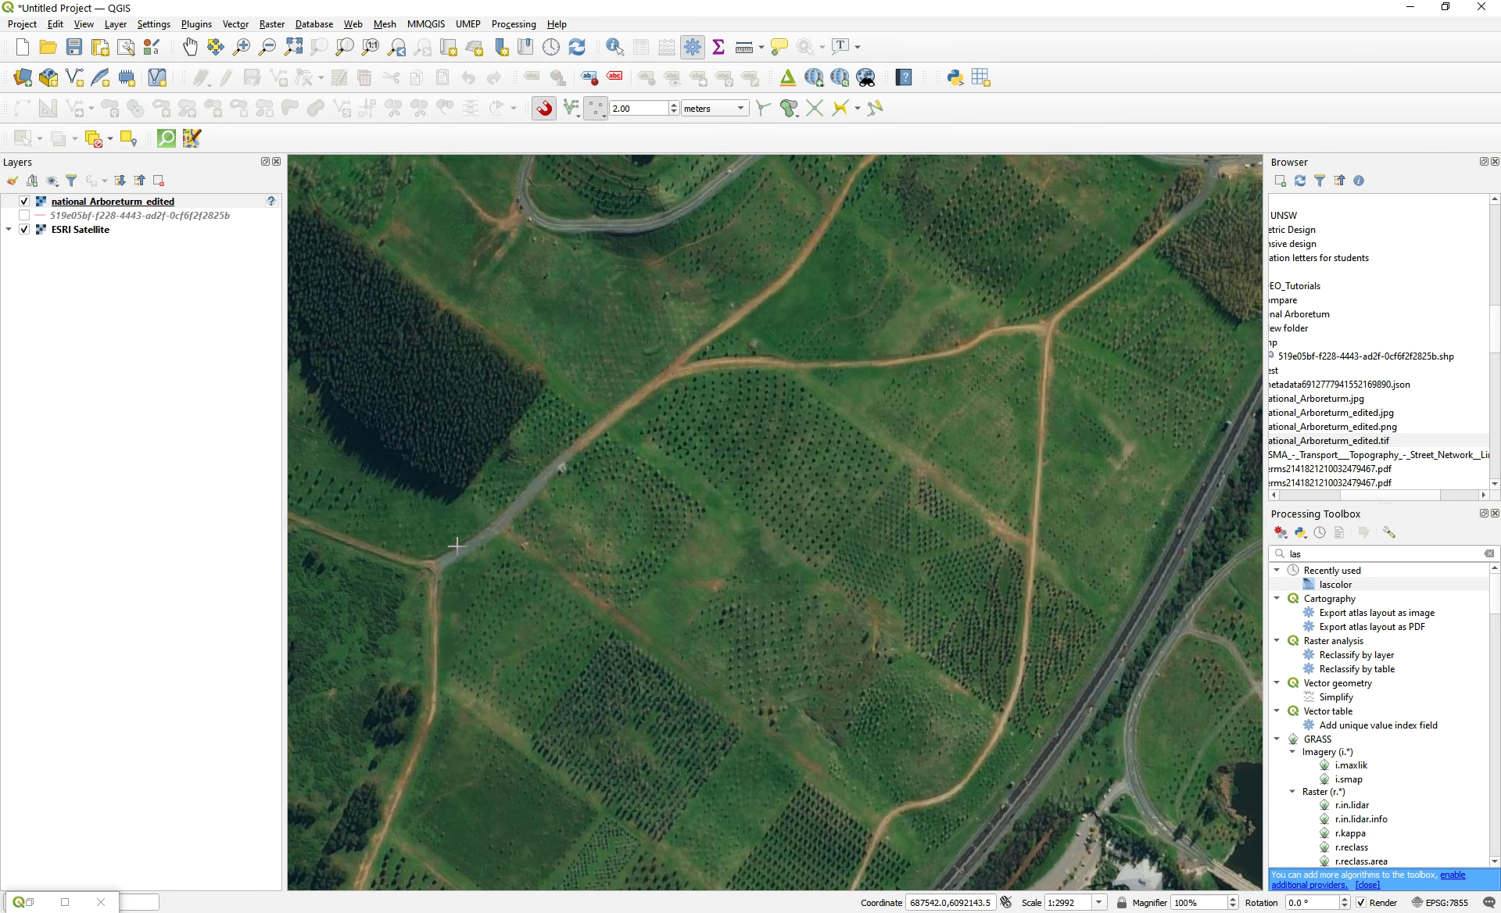
pyautogui.click(425, 560)
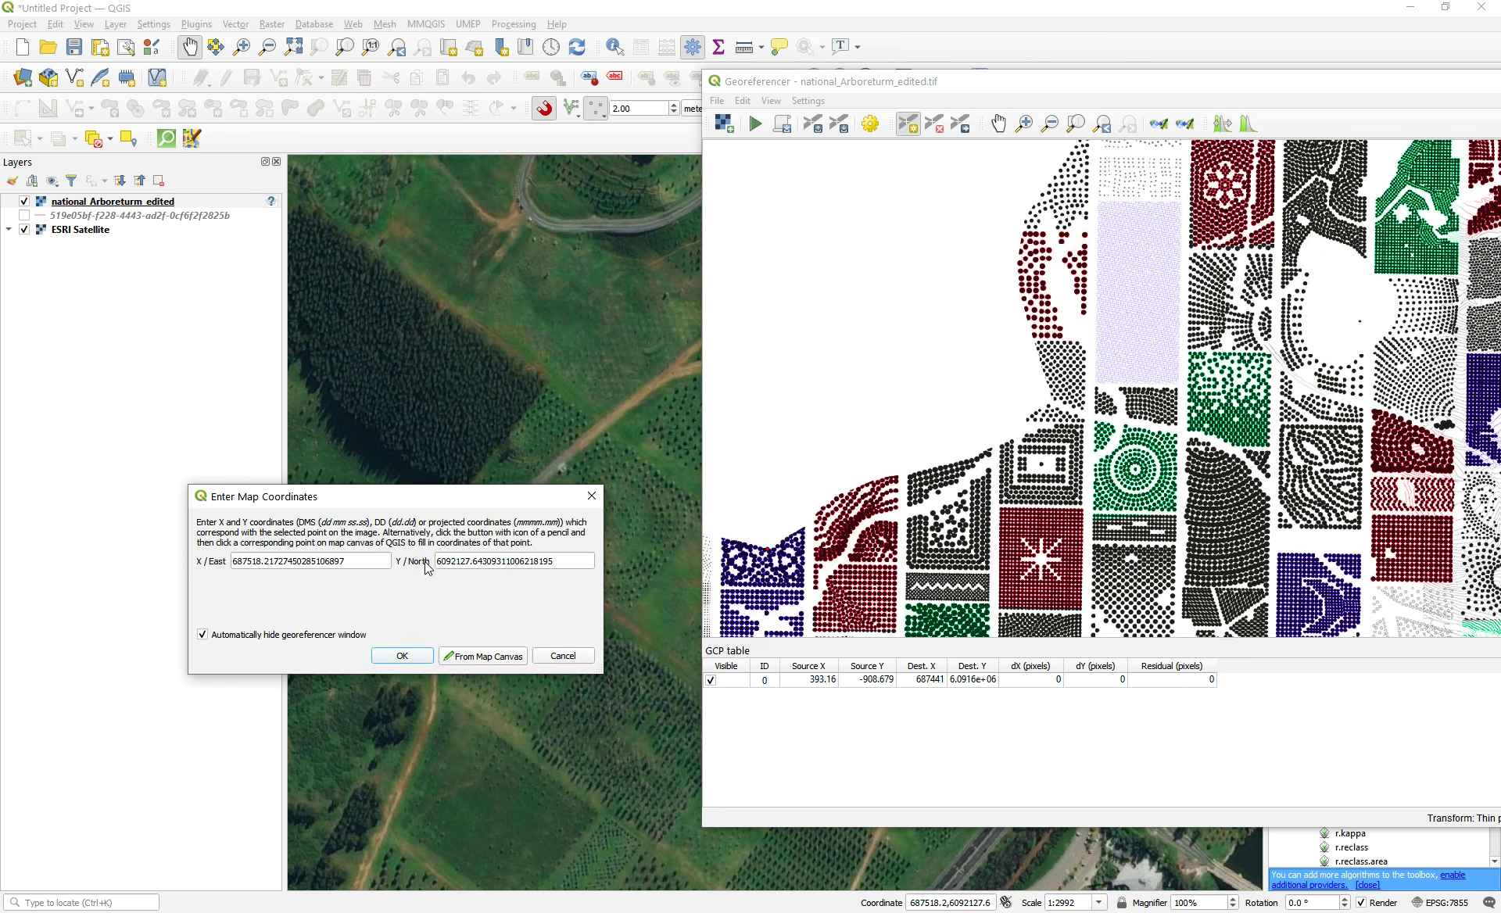
pyautogui.click(402, 656)
pyautogui.scroll(-4, 498, 458)
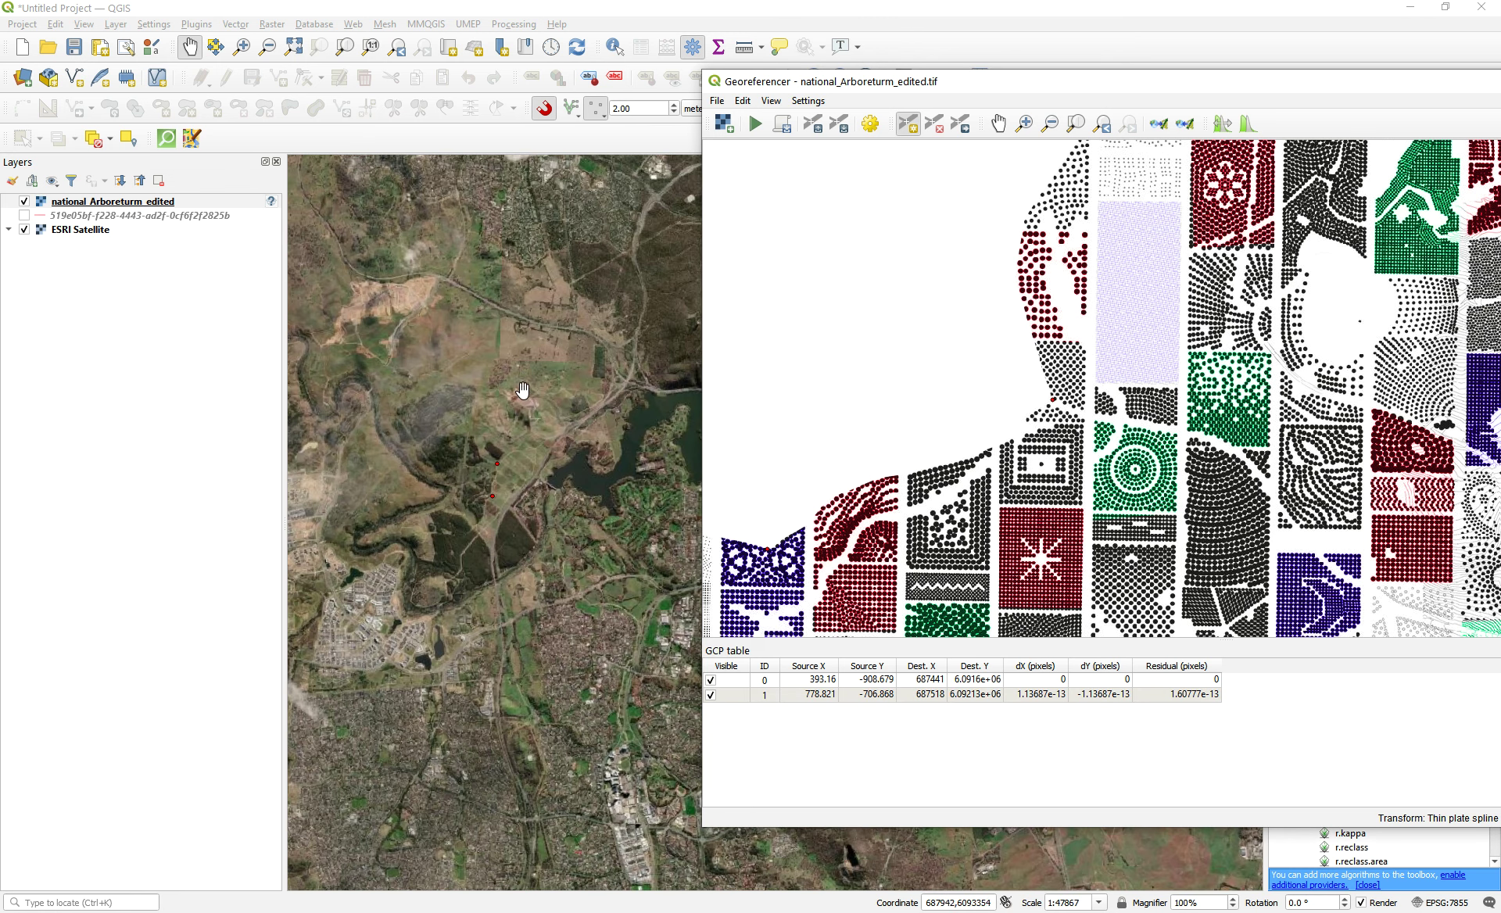
pyautogui.scroll(2, 501, 459)
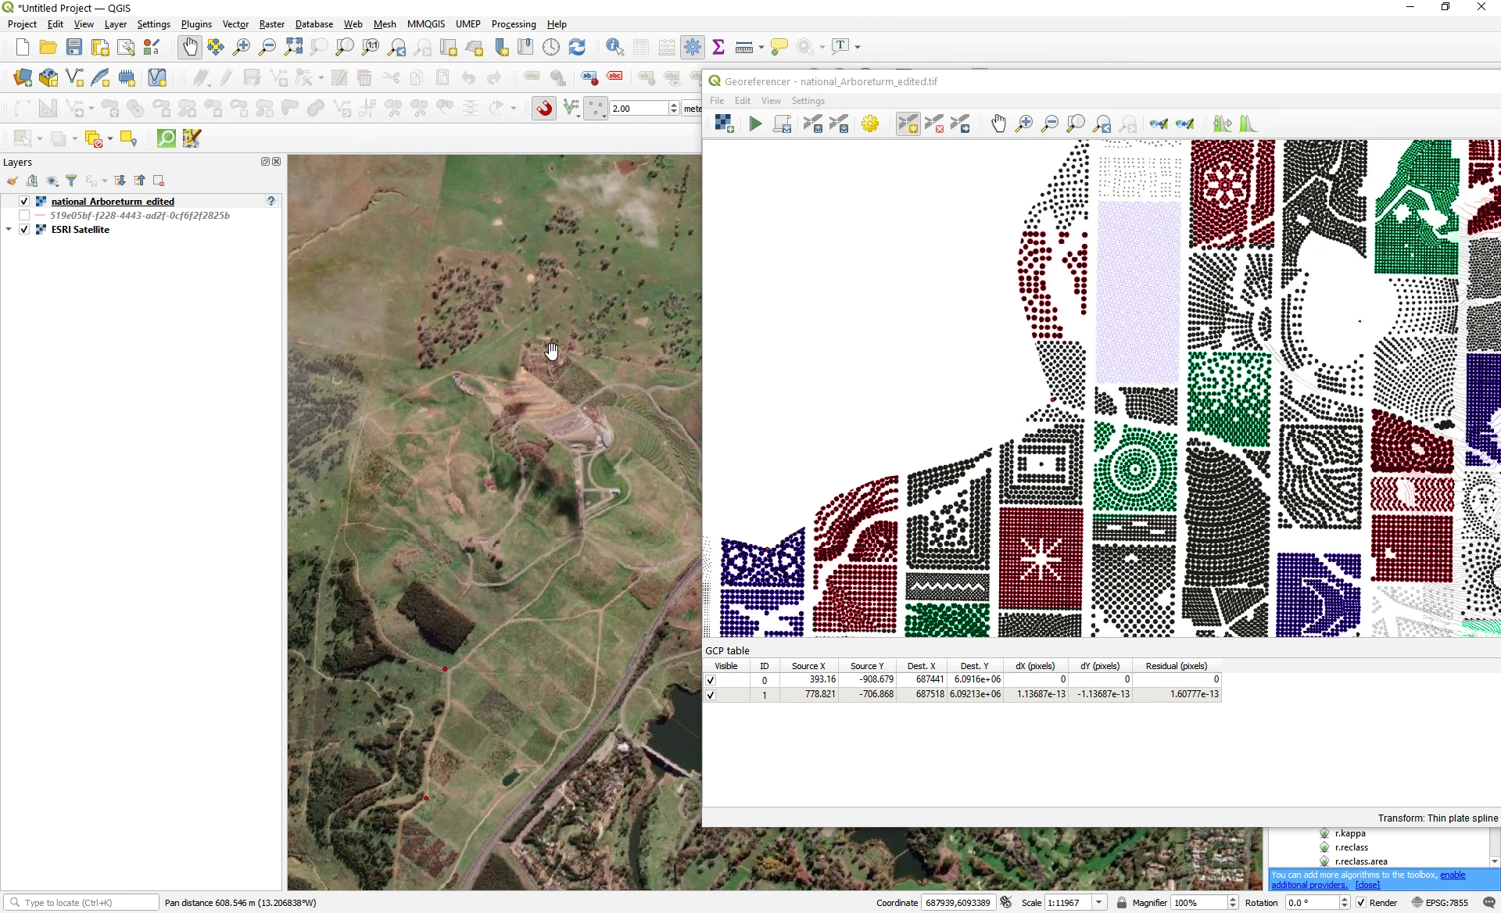
pyautogui.click(1288, 365)
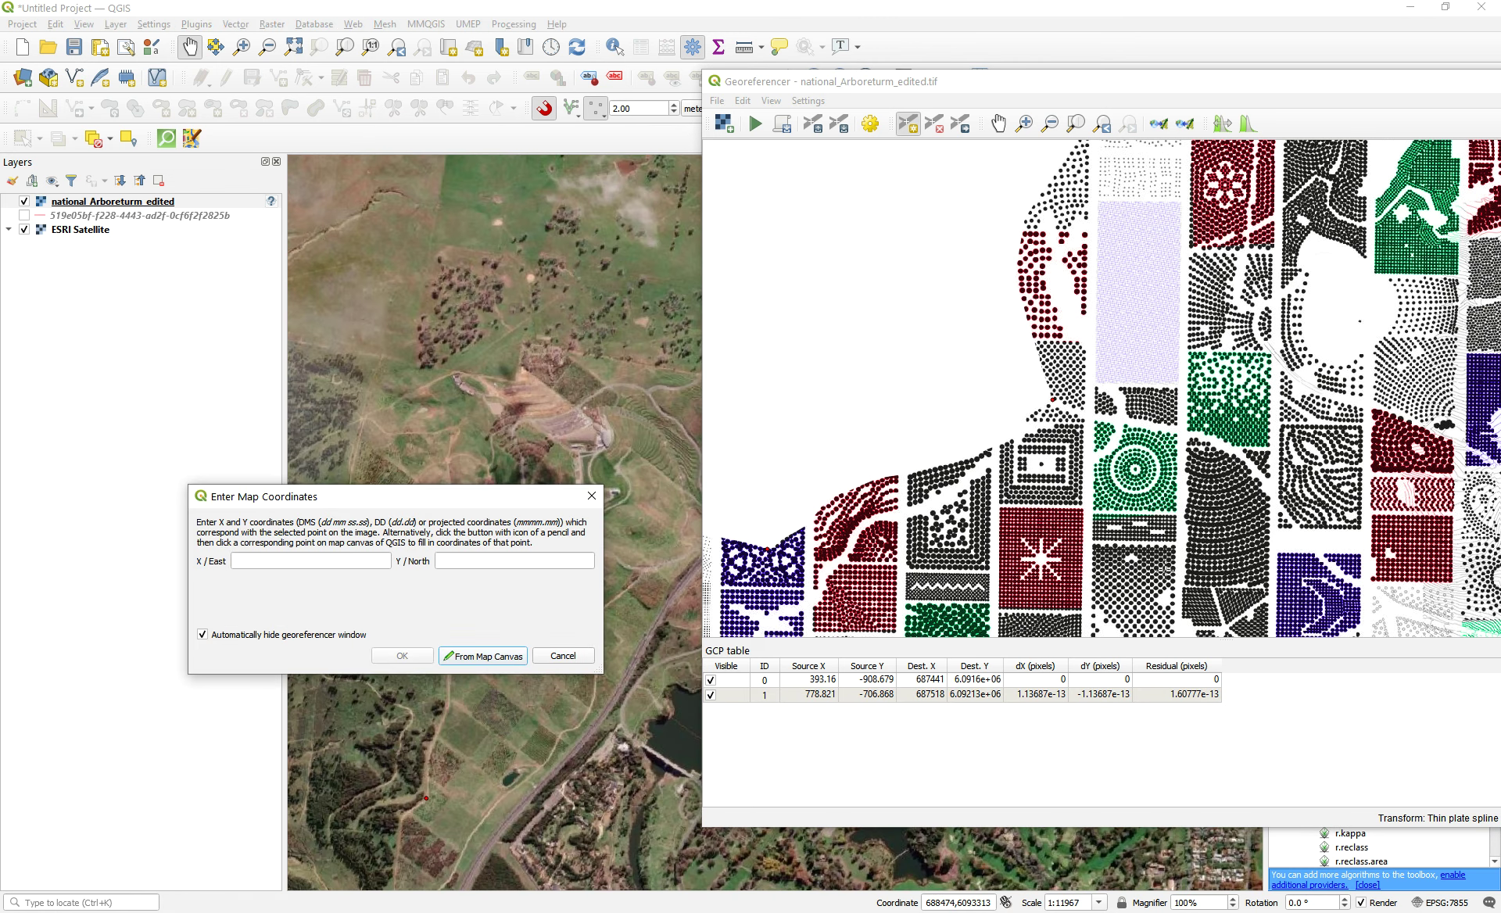
pyautogui.click(592, 496)
# - Add a control point linking the notch atop the black striped plot to the track corner at about 687806, 6093291 on the satellite map
pyautogui.click(999, 123)
pyautogui.moveTo(1269, 233)
pyautogui.mouseDown()
pyautogui.moveTo(1136, 413)
pyautogui.moveTo(1150, 391)
pyautogui.moveTo(1131, 318)
pyautogui.moveTo(1179, 353)
pyautogui.mouseUp()
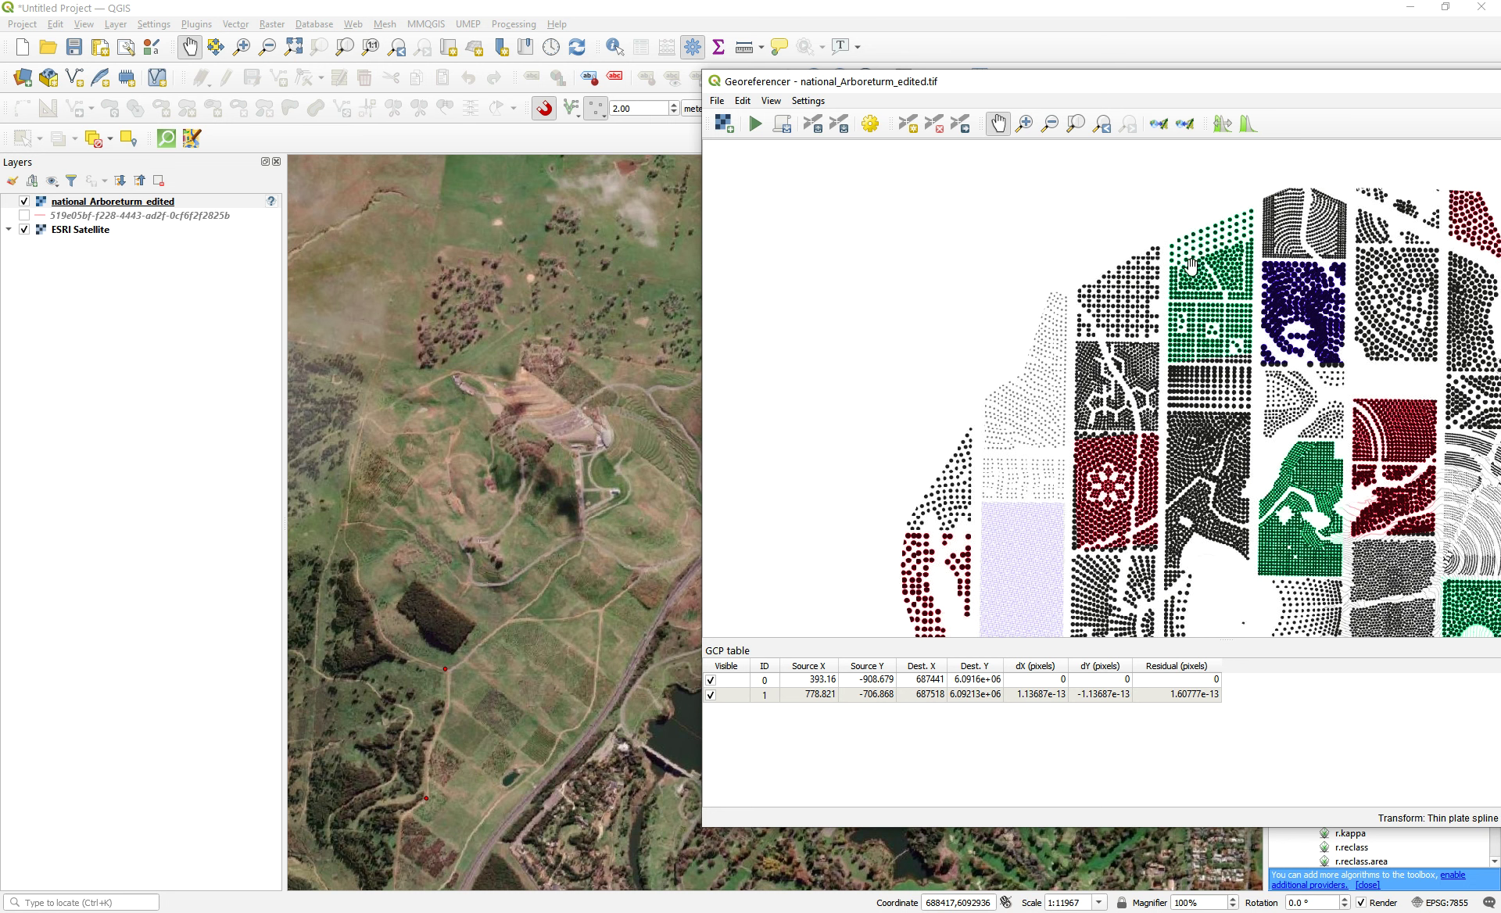
pyautogui.moveTo(1196, 268); pyautogui.dragTo(1089, 341)
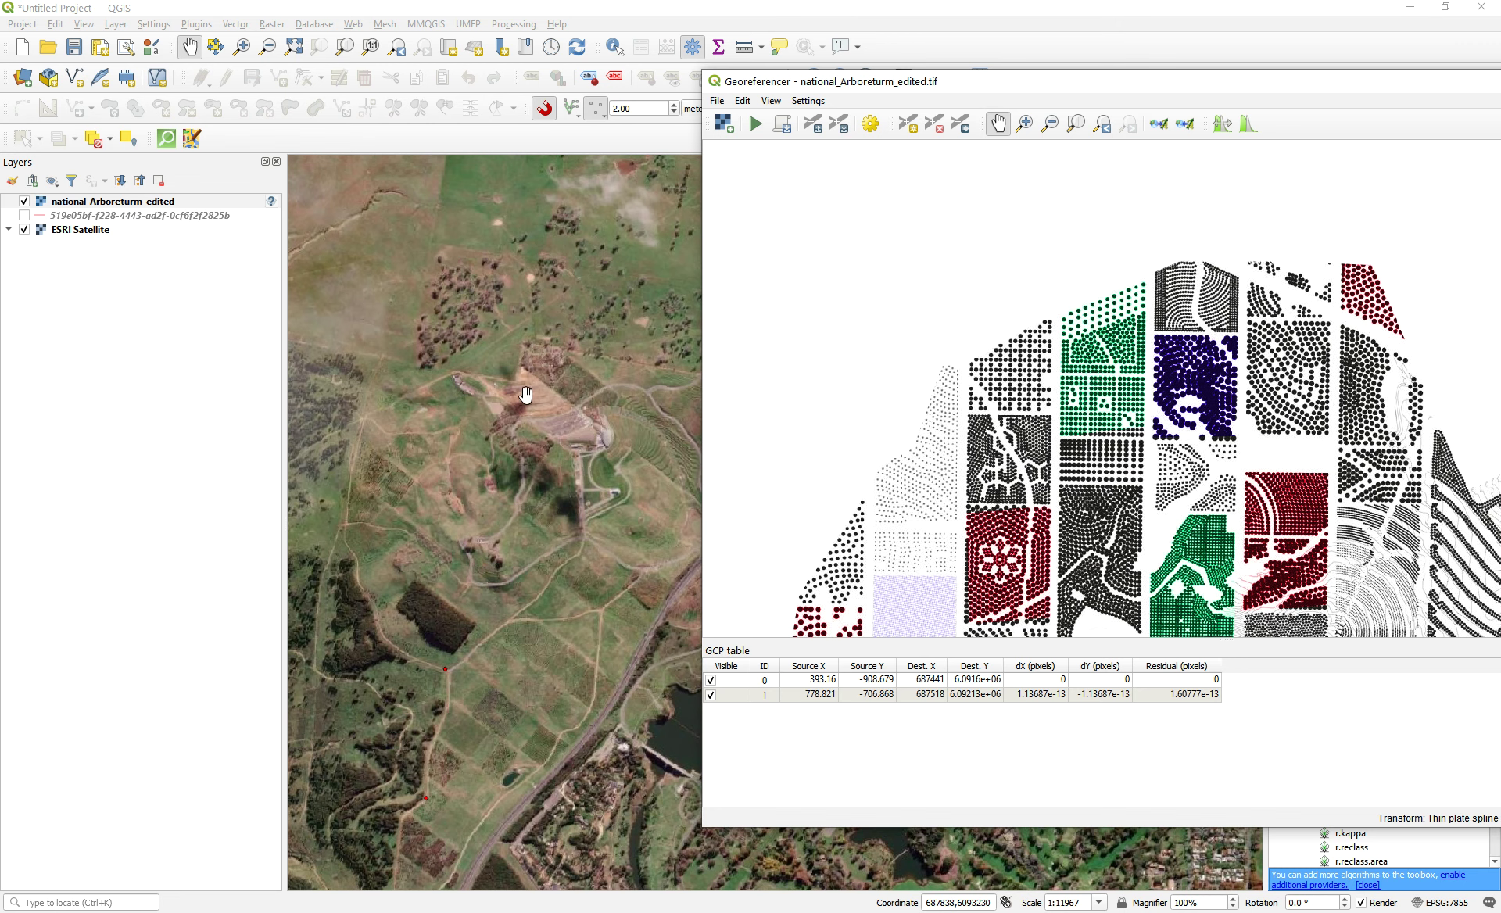
pyautogui.moveTo(1386, 393); pyautogui.dragTo(1133, 362)
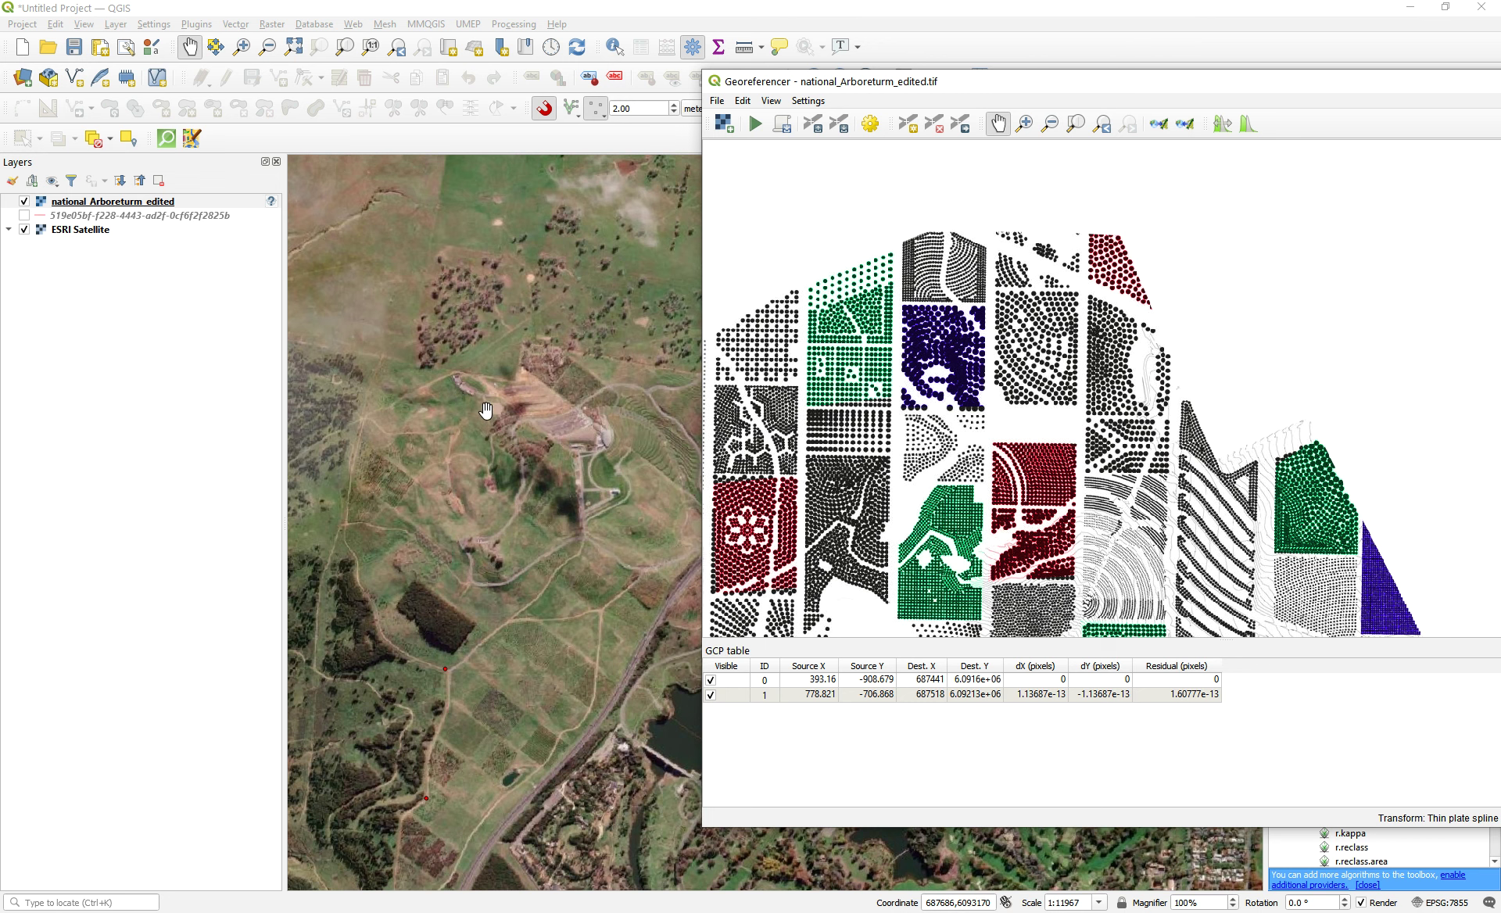
pyautogui.moveTo(534, 386); pyautogui.dragTo(521, 395)
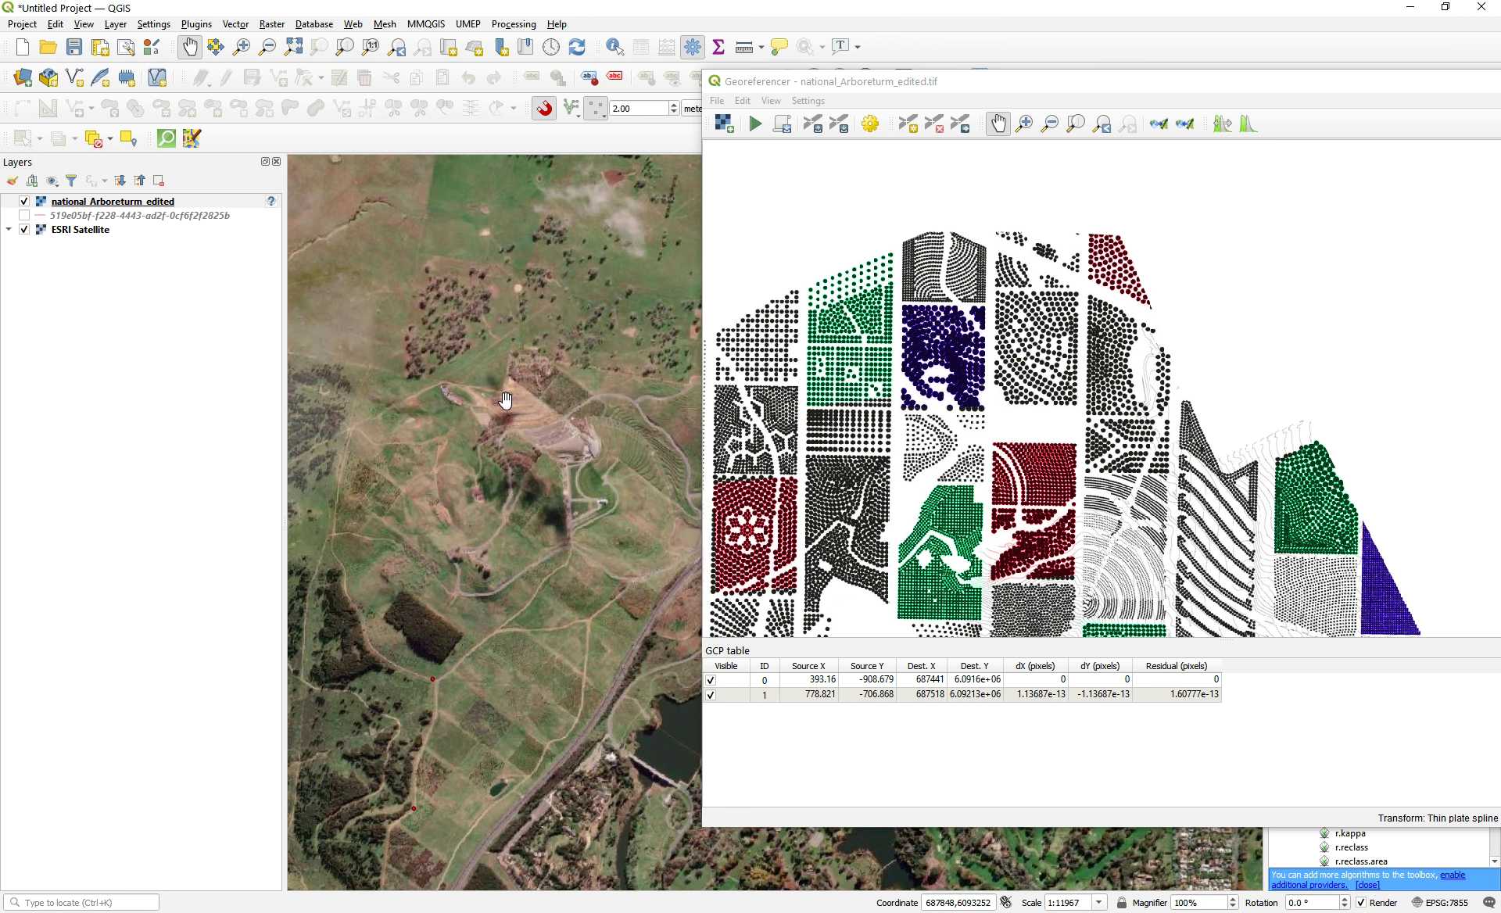
pyautogui.scroll(1, 504, 401)
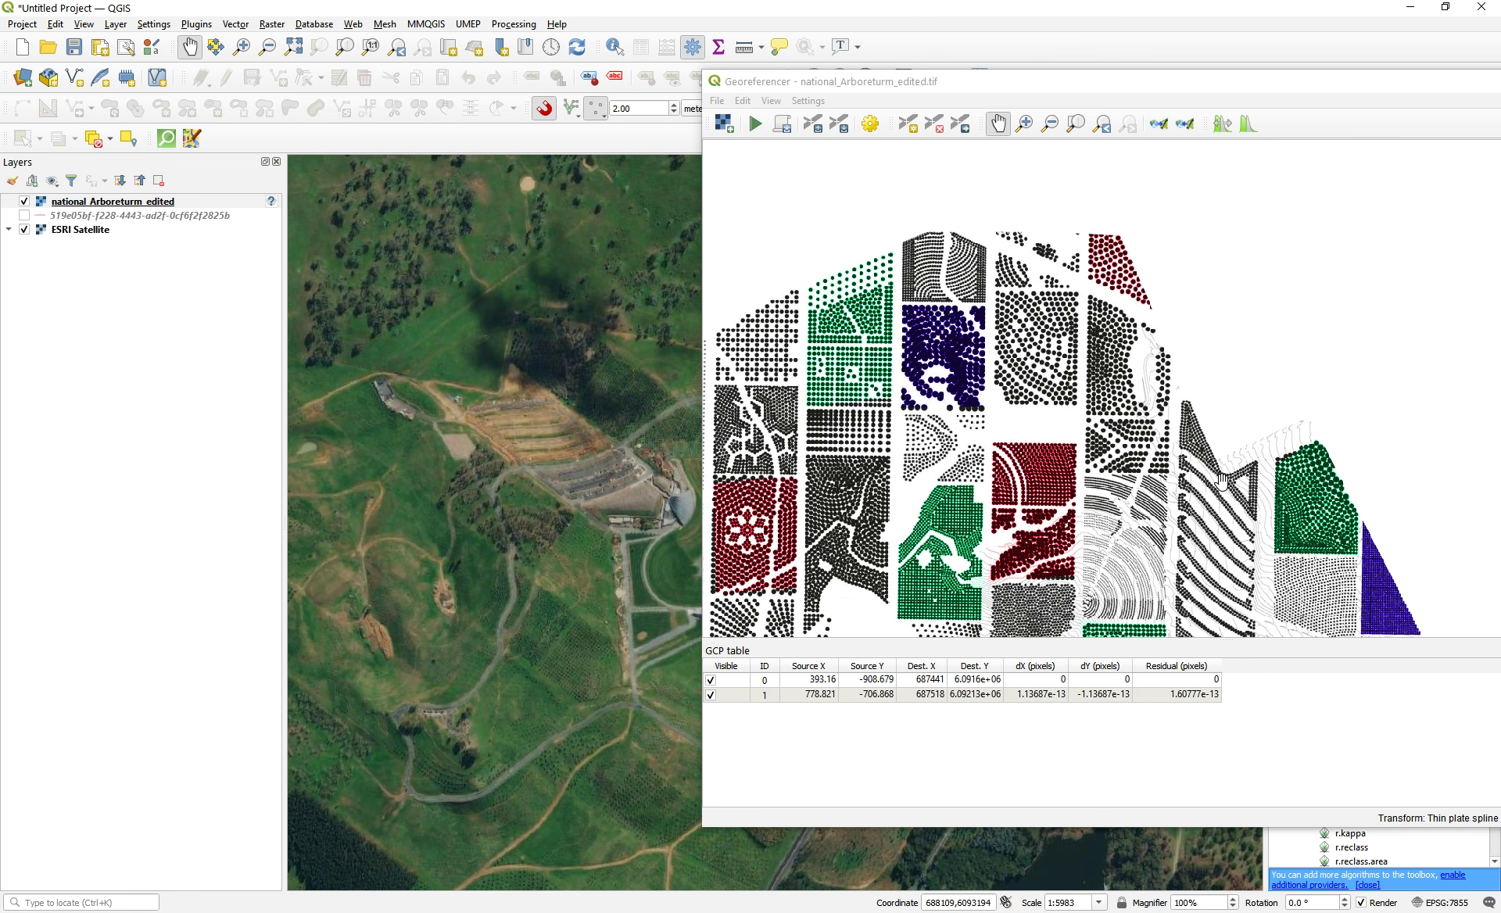
pyautogui.scroll(1, 490, 363)
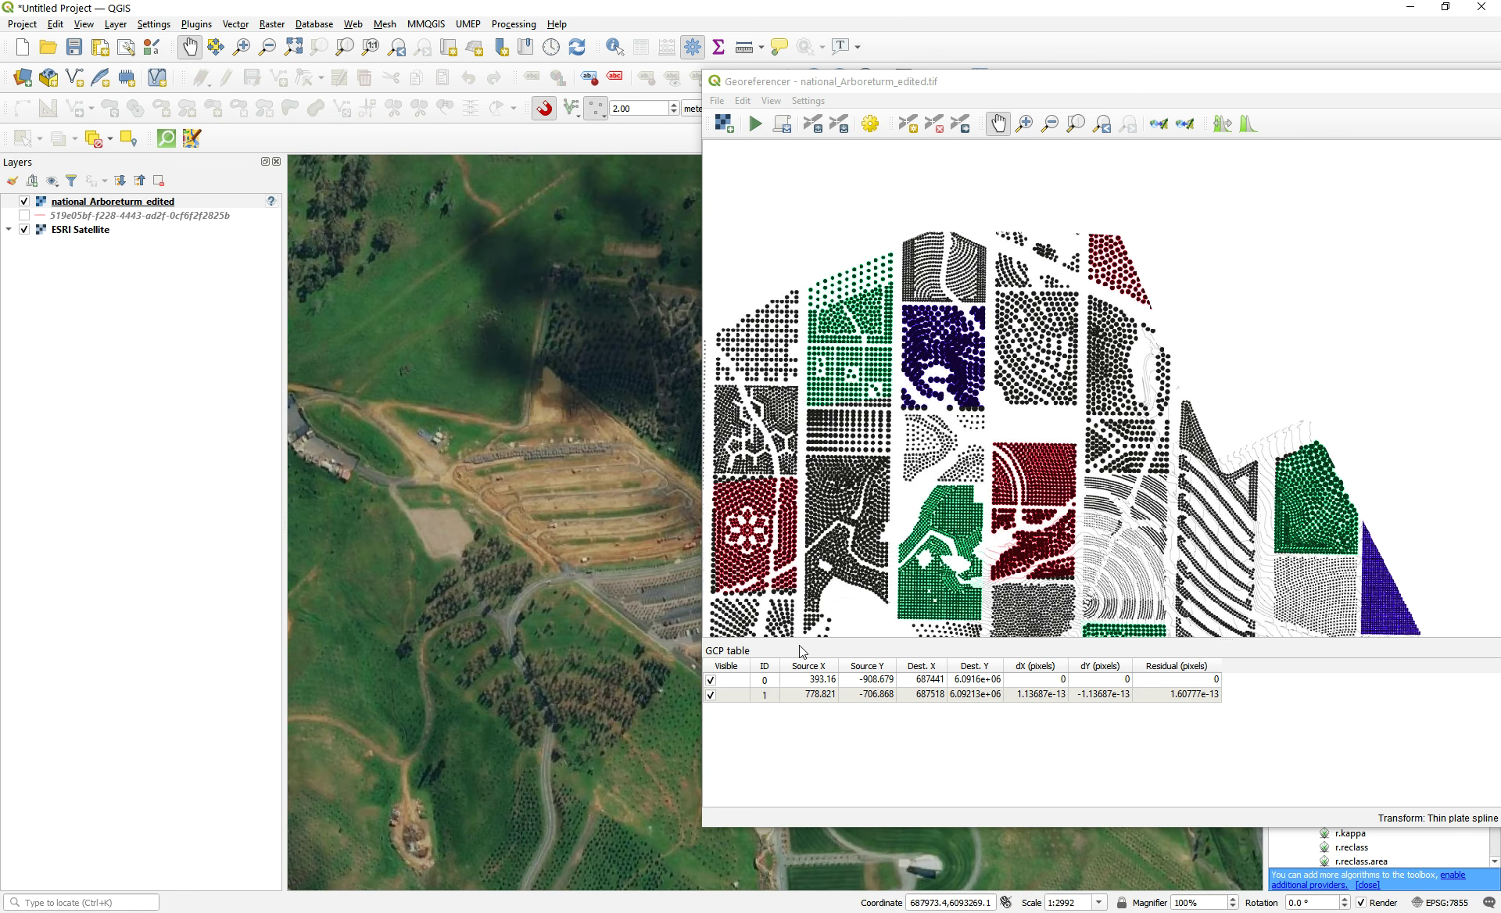
pyautogui.click(908, 128)
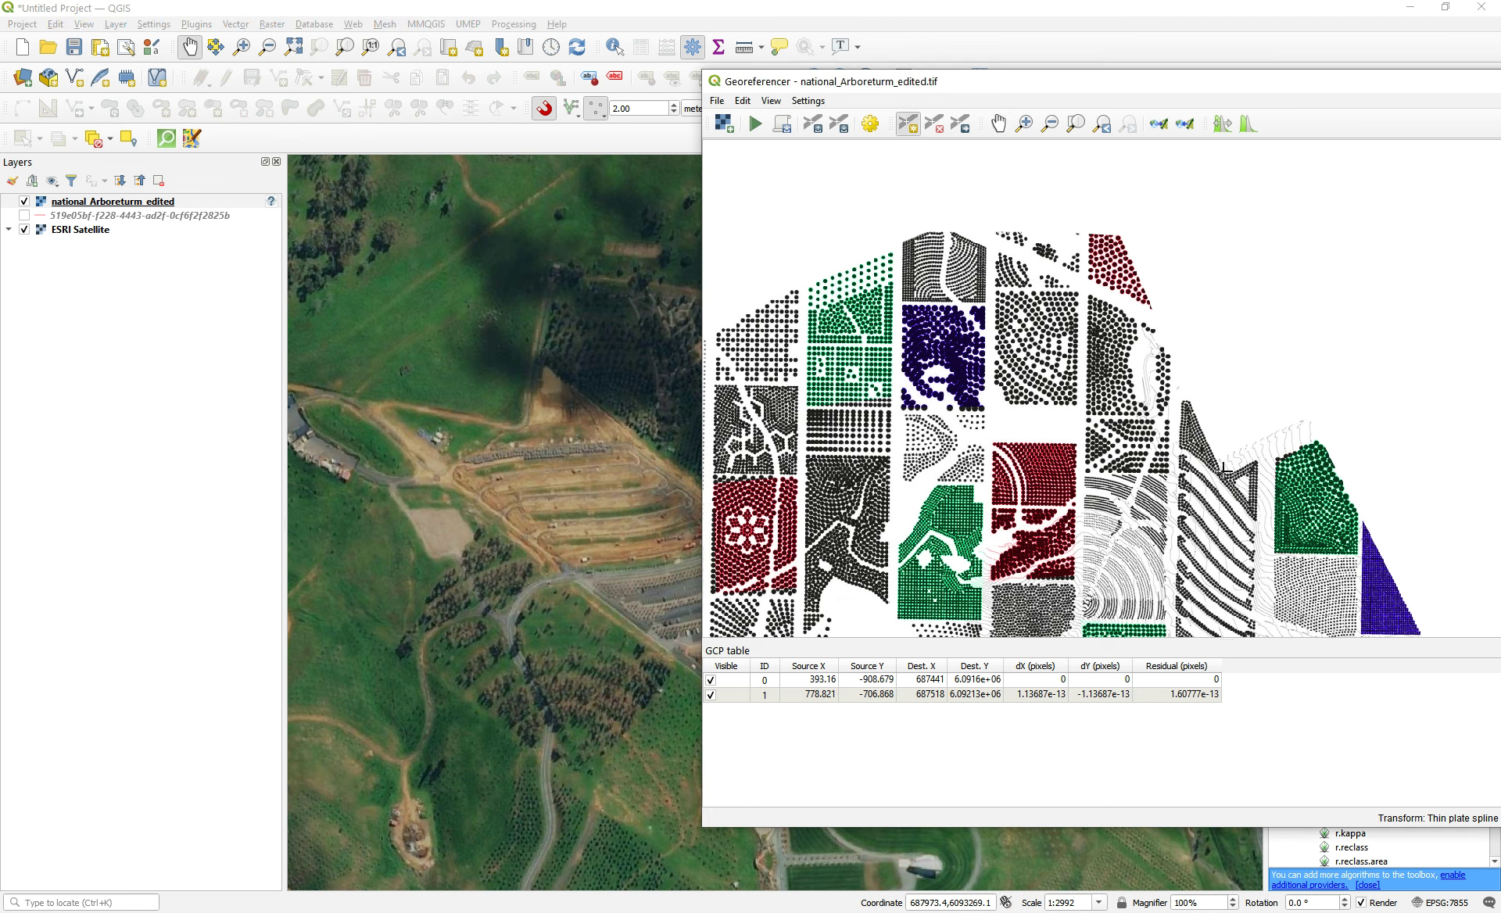
pyautogui.scroll(2, 1223, 470)
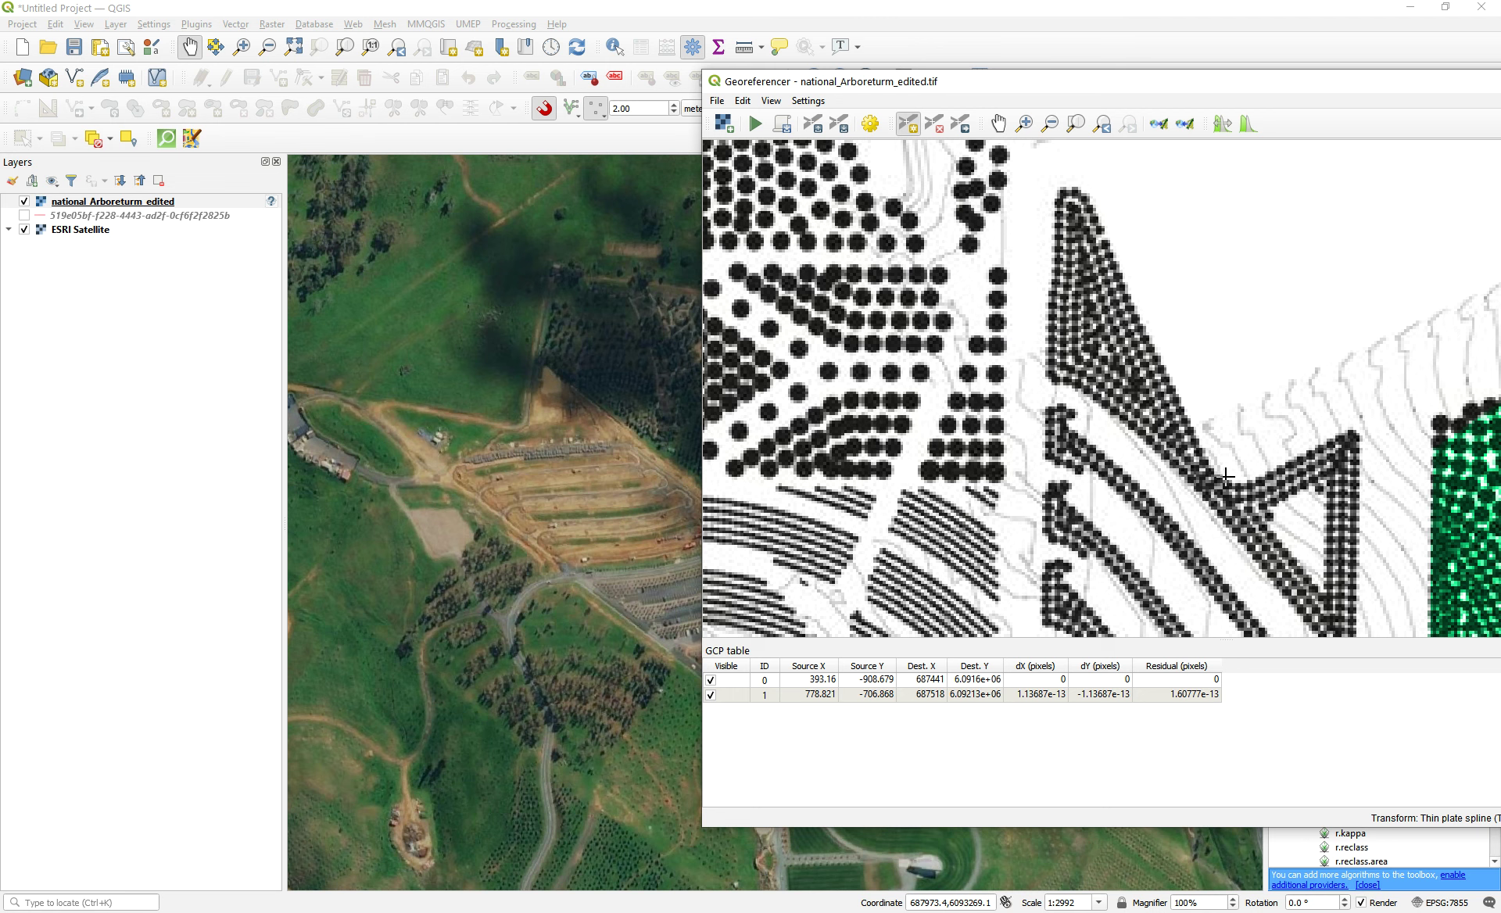
pyautogui.click(1229, 478)
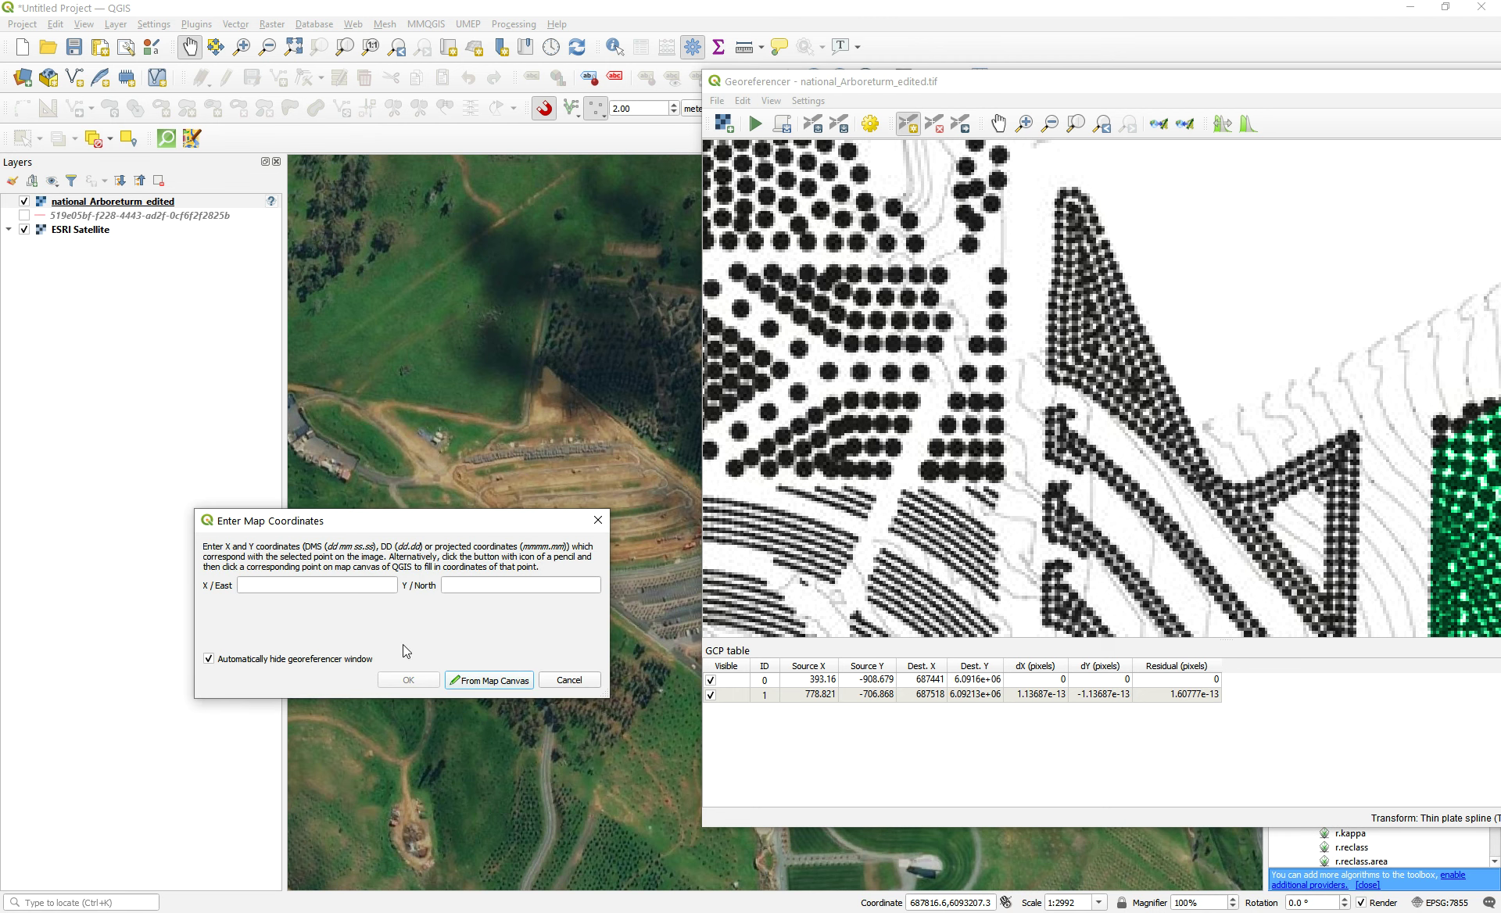
pyautogui.click(496, 682)
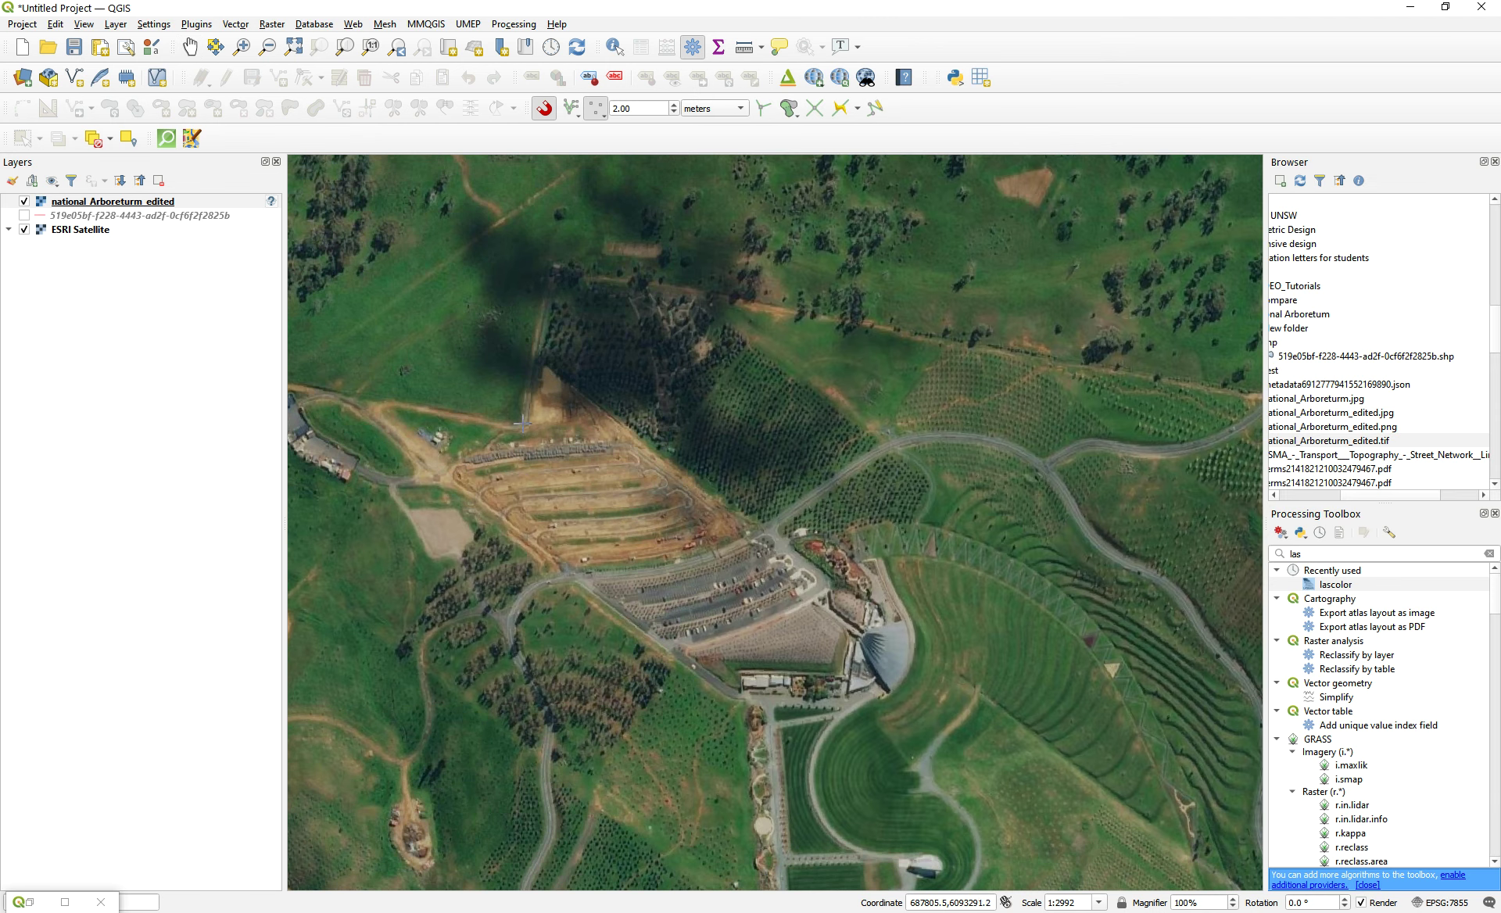
pyautogui.click(522, 423)
pyautogui.click(408, 681)
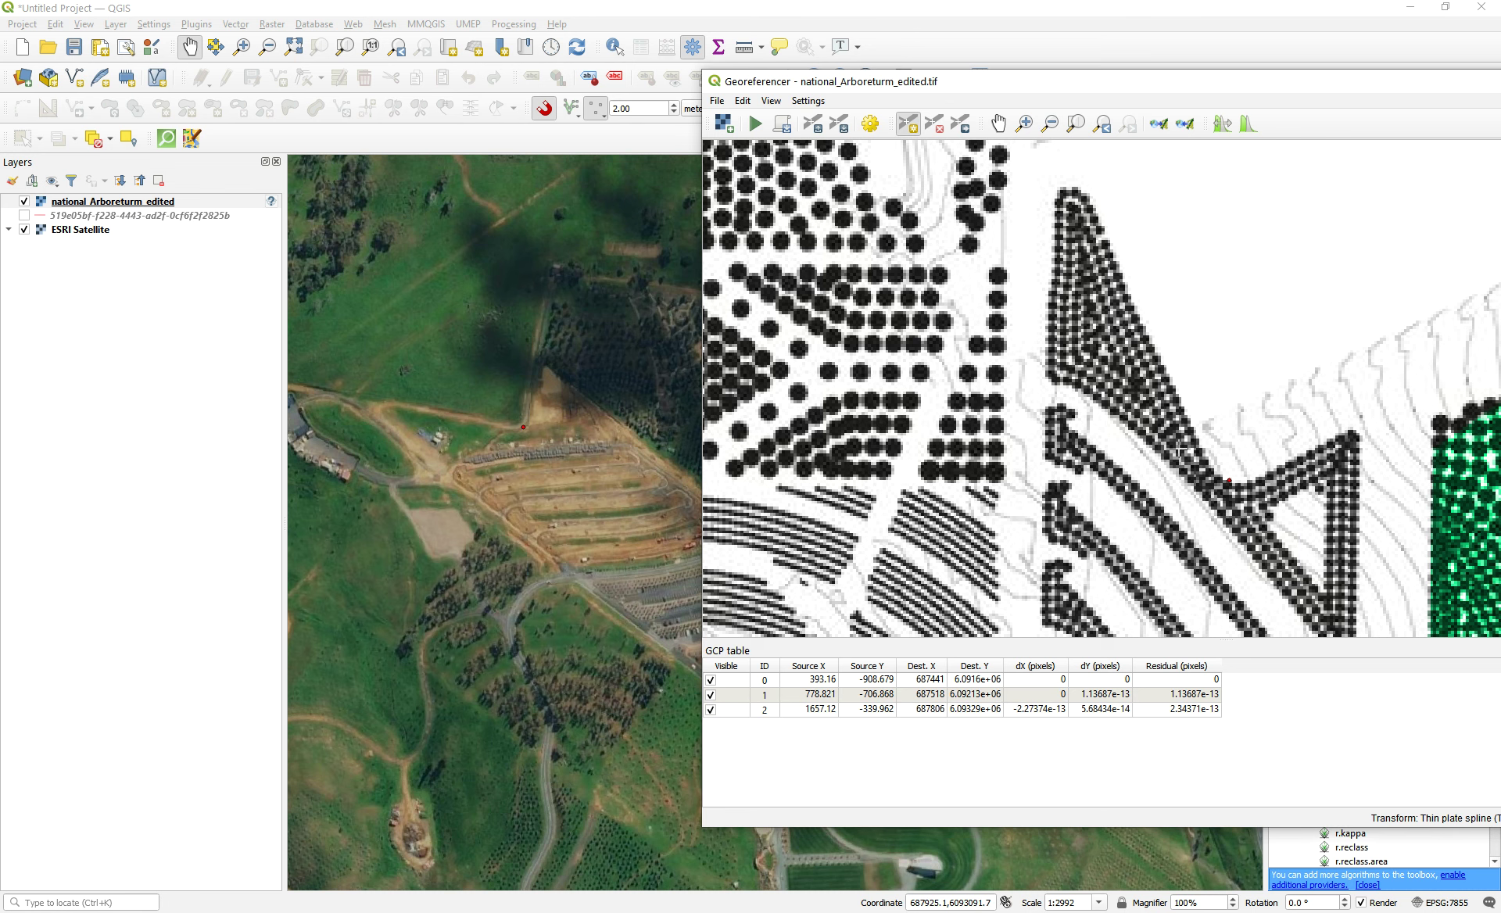
# - Add a control point linking the peak of the northeastern green plot to the track's northern end at about 687836, 6093453 on the satellite map
pyautogui.click(1190, 423)
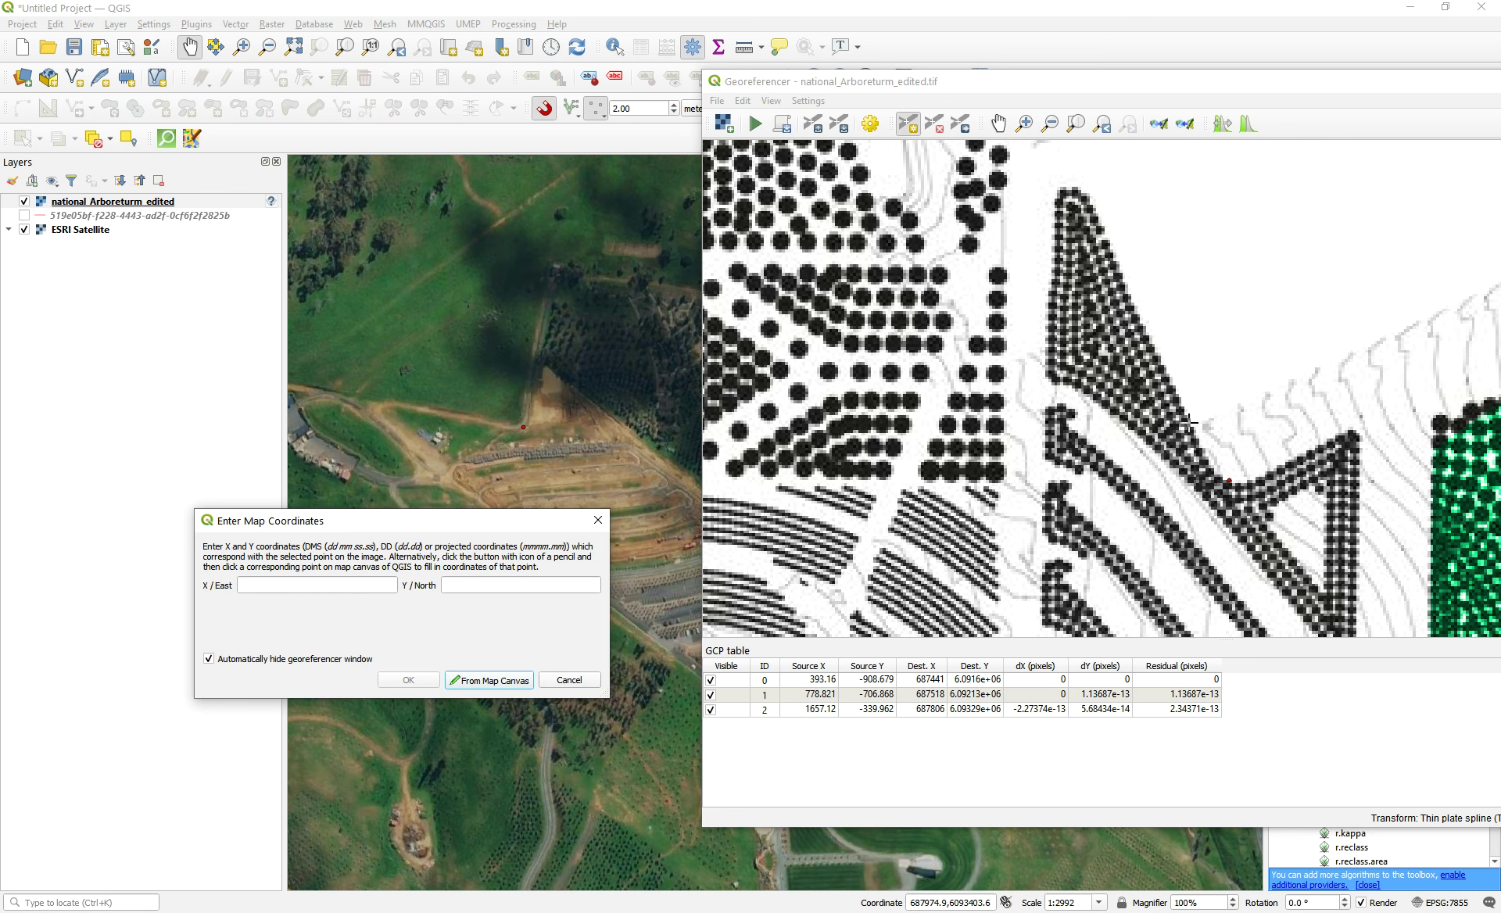
pyautogui.click(598, 520)
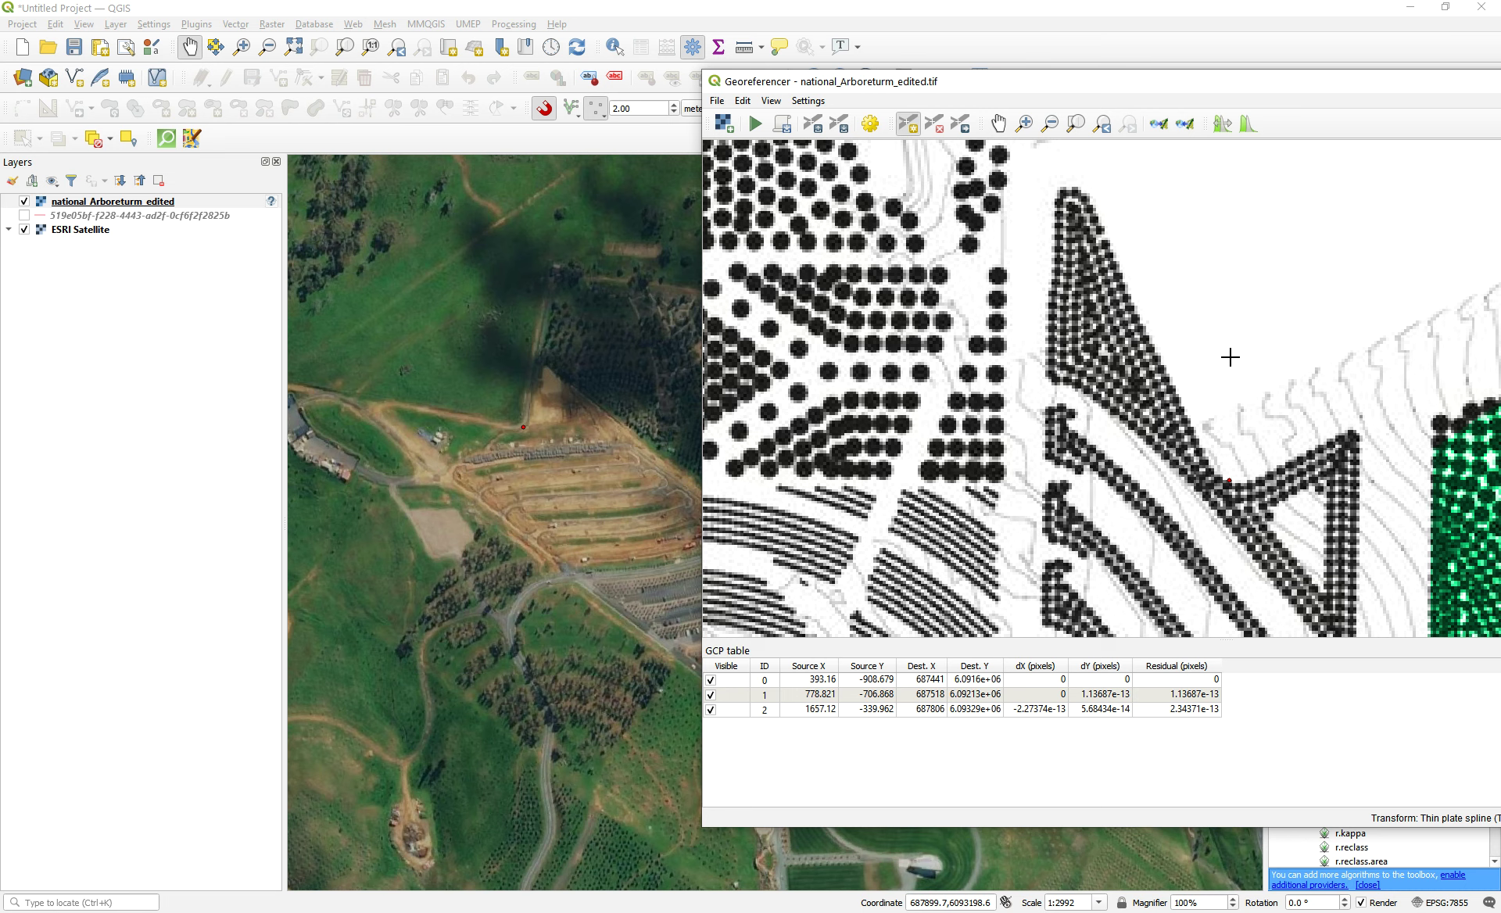
pyautogui.click(1000, 121)
pyautogui.moveTo(1277, 362); pyautogui.dragTo(962, 372)
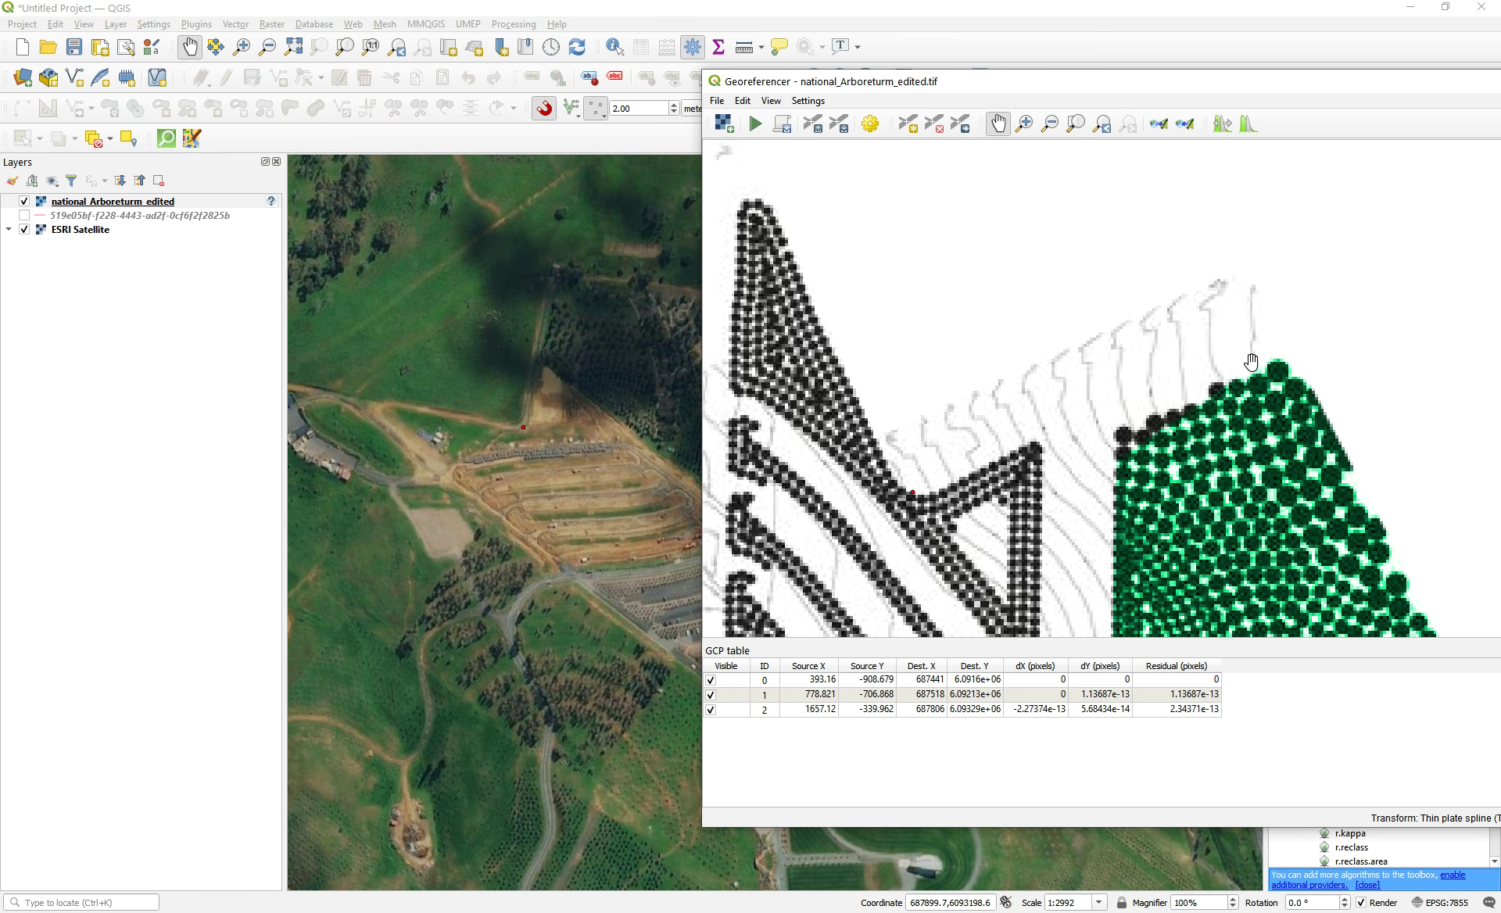
pyautogui.scroll(-2, 1081, 350)
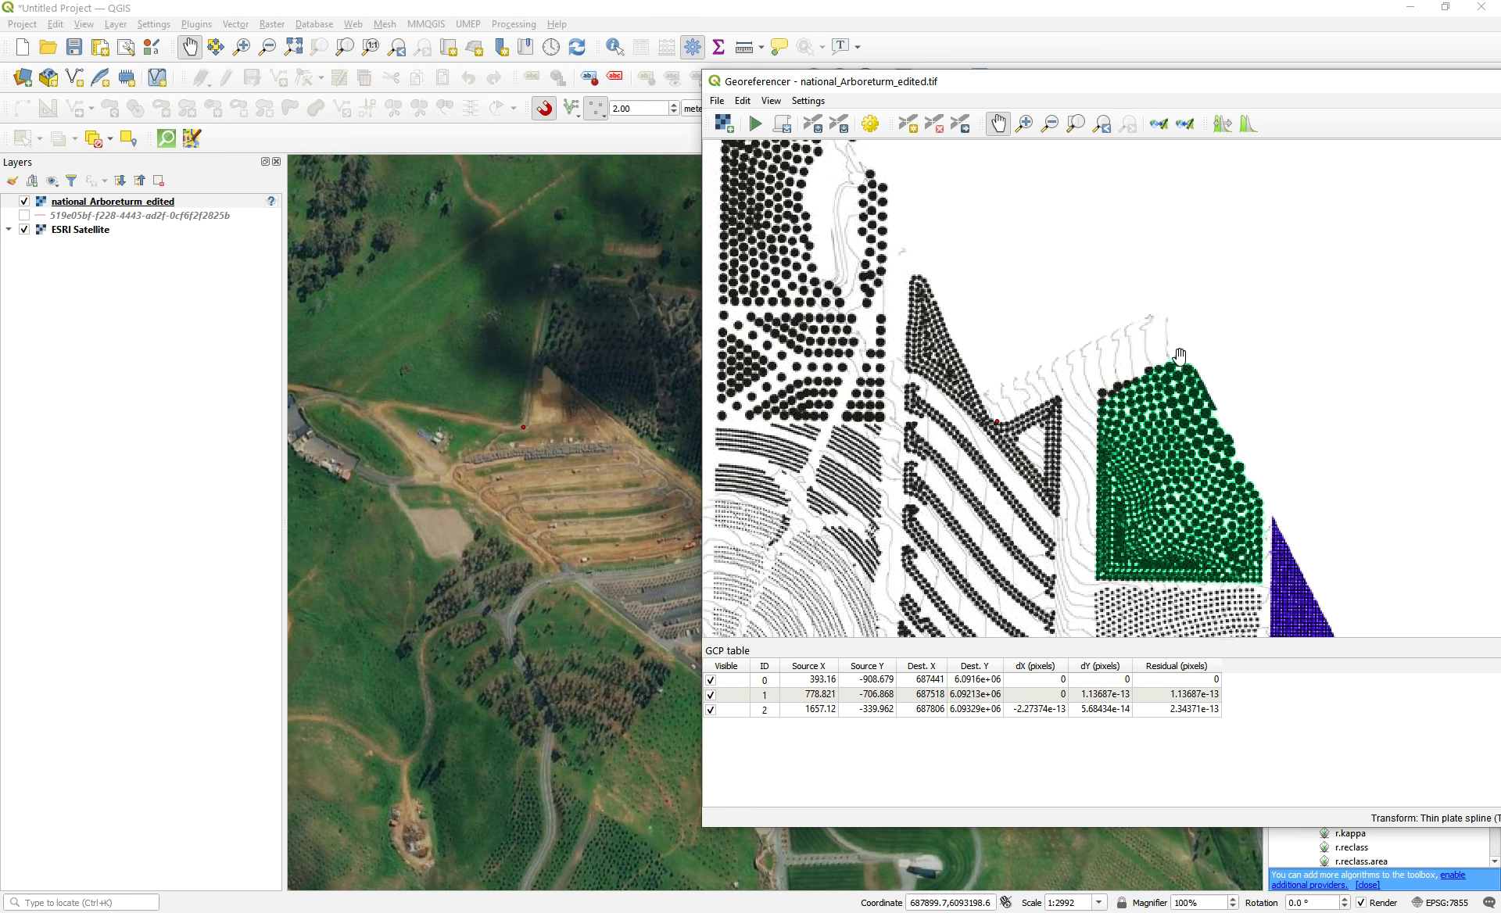
pyautogui.click(908, 123)
pyautogui.click(1188, 353)
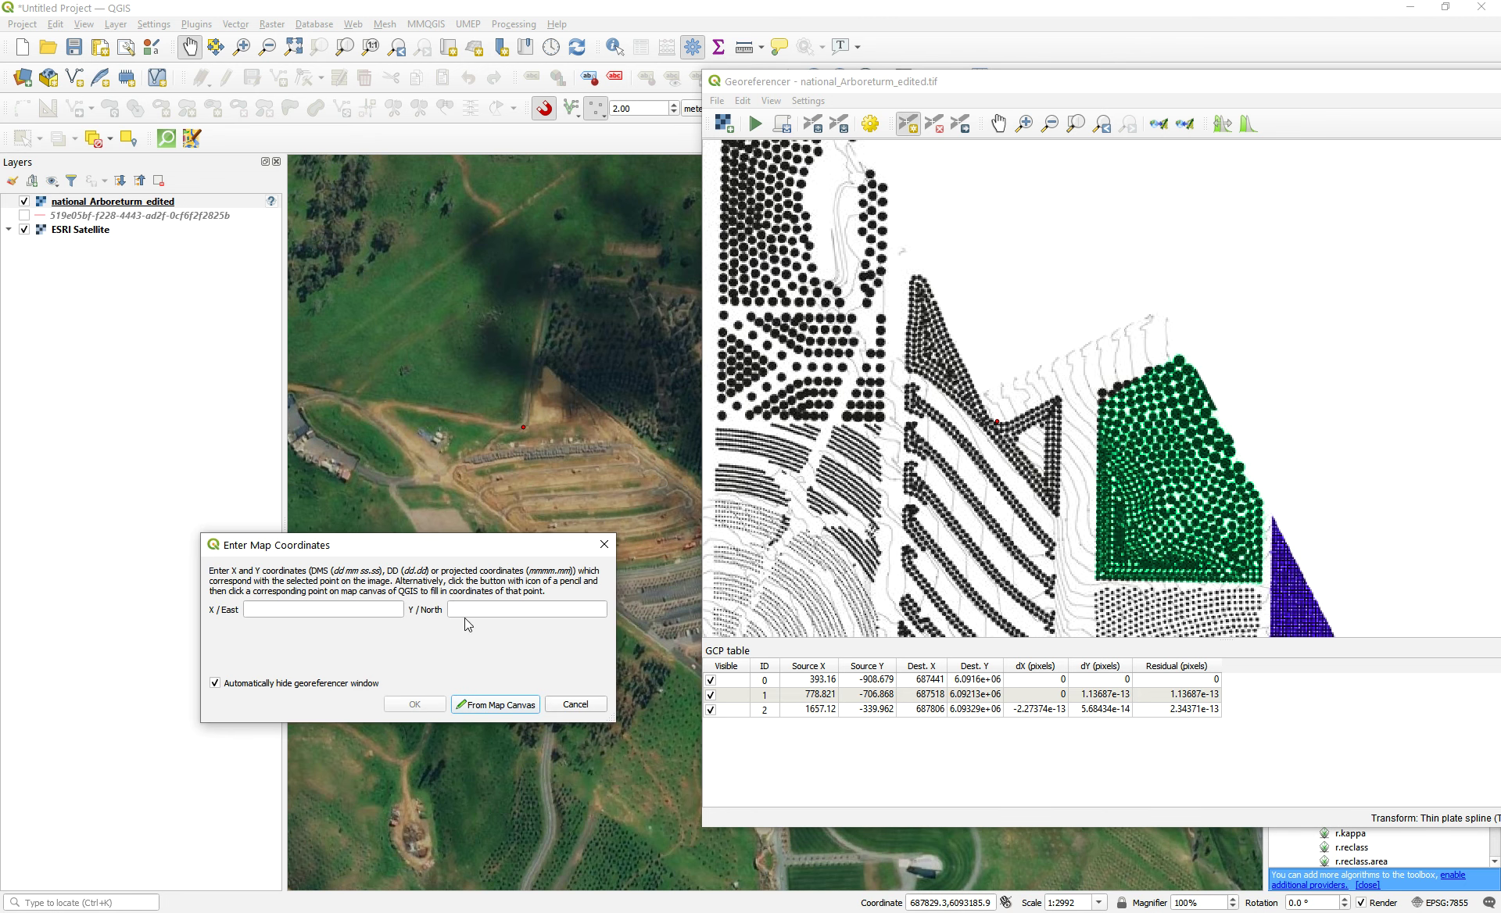
pyautogui.click(497, 704)
pyautogui.click(552, 267)
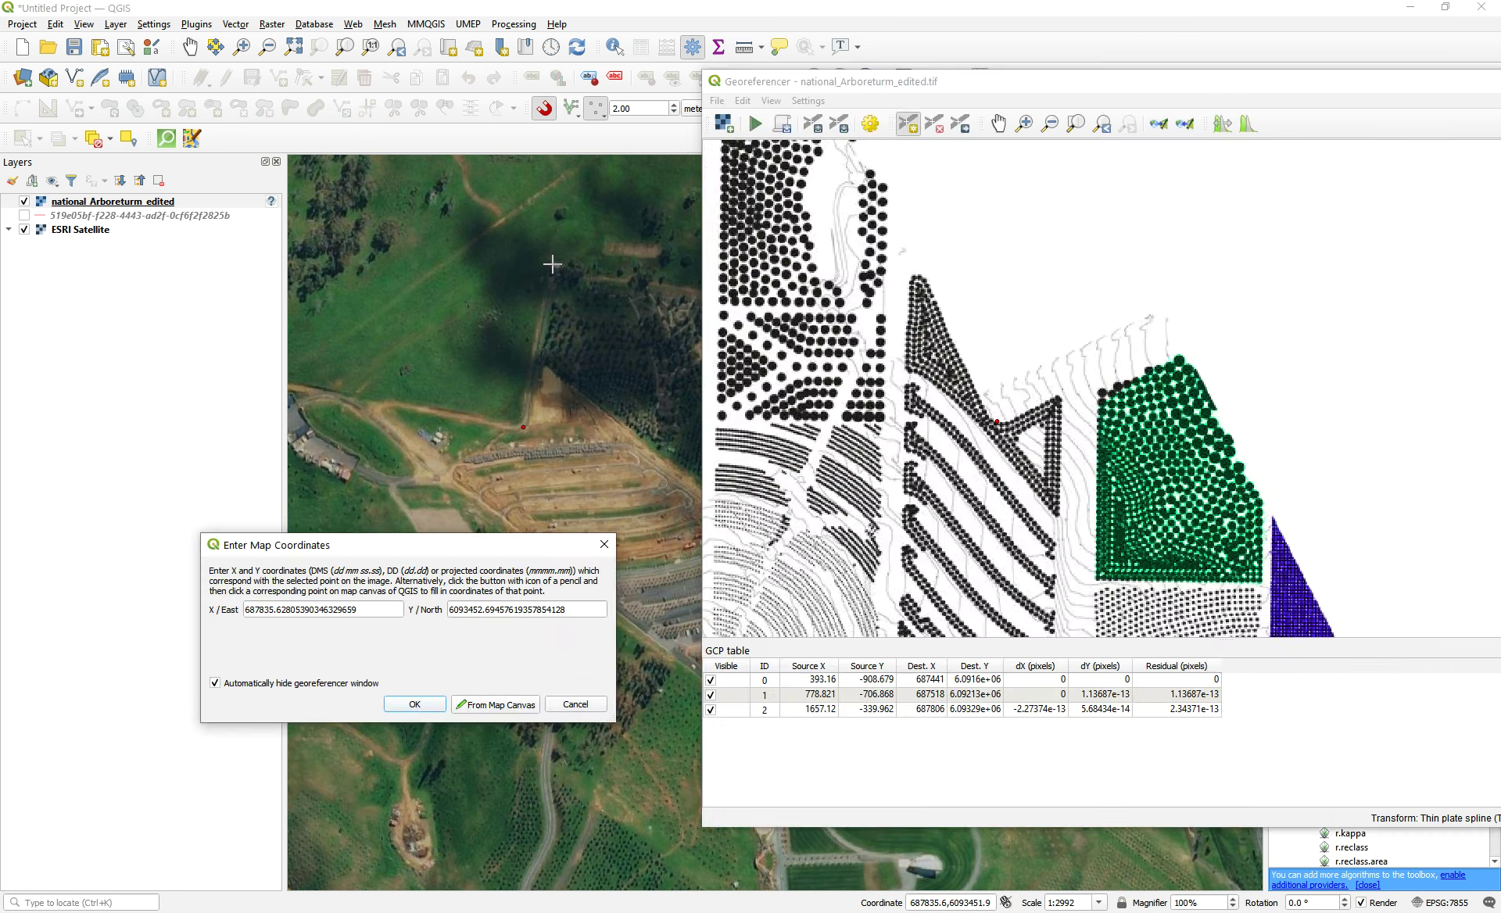
pyautogui.click(415, 704)
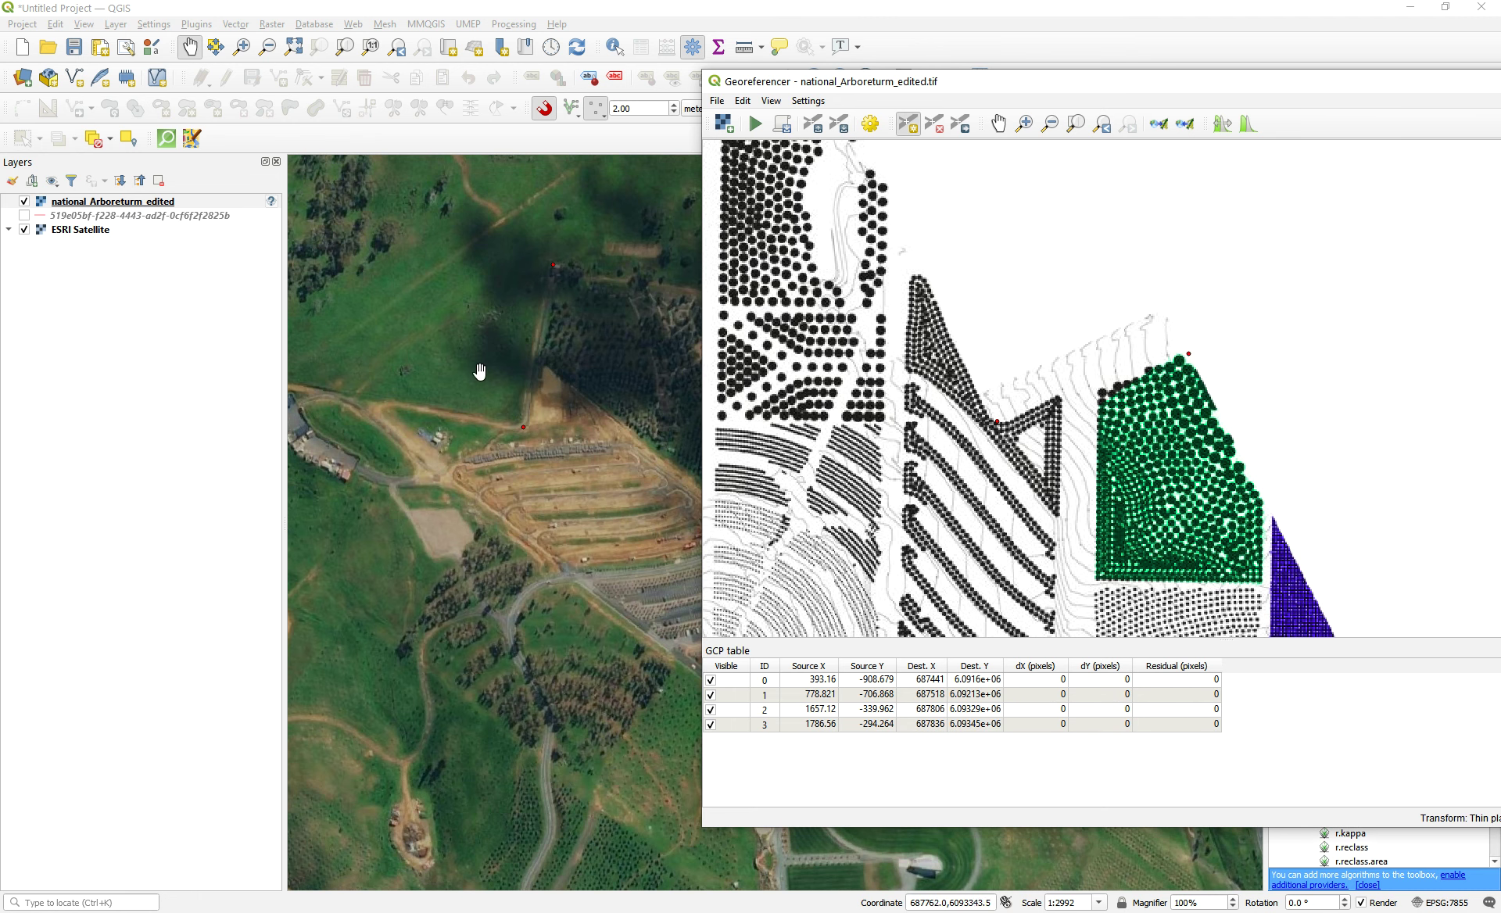
# - Add a control point linking the eastern edge of the southeastern black dotted plot to the track corner at about 689224, 6093242 on the satellite map
pyautogui.moveTo(587, 402); pyautogui.dragTo(402, 335)
pyautogui.scroll(-3, 404, 338)
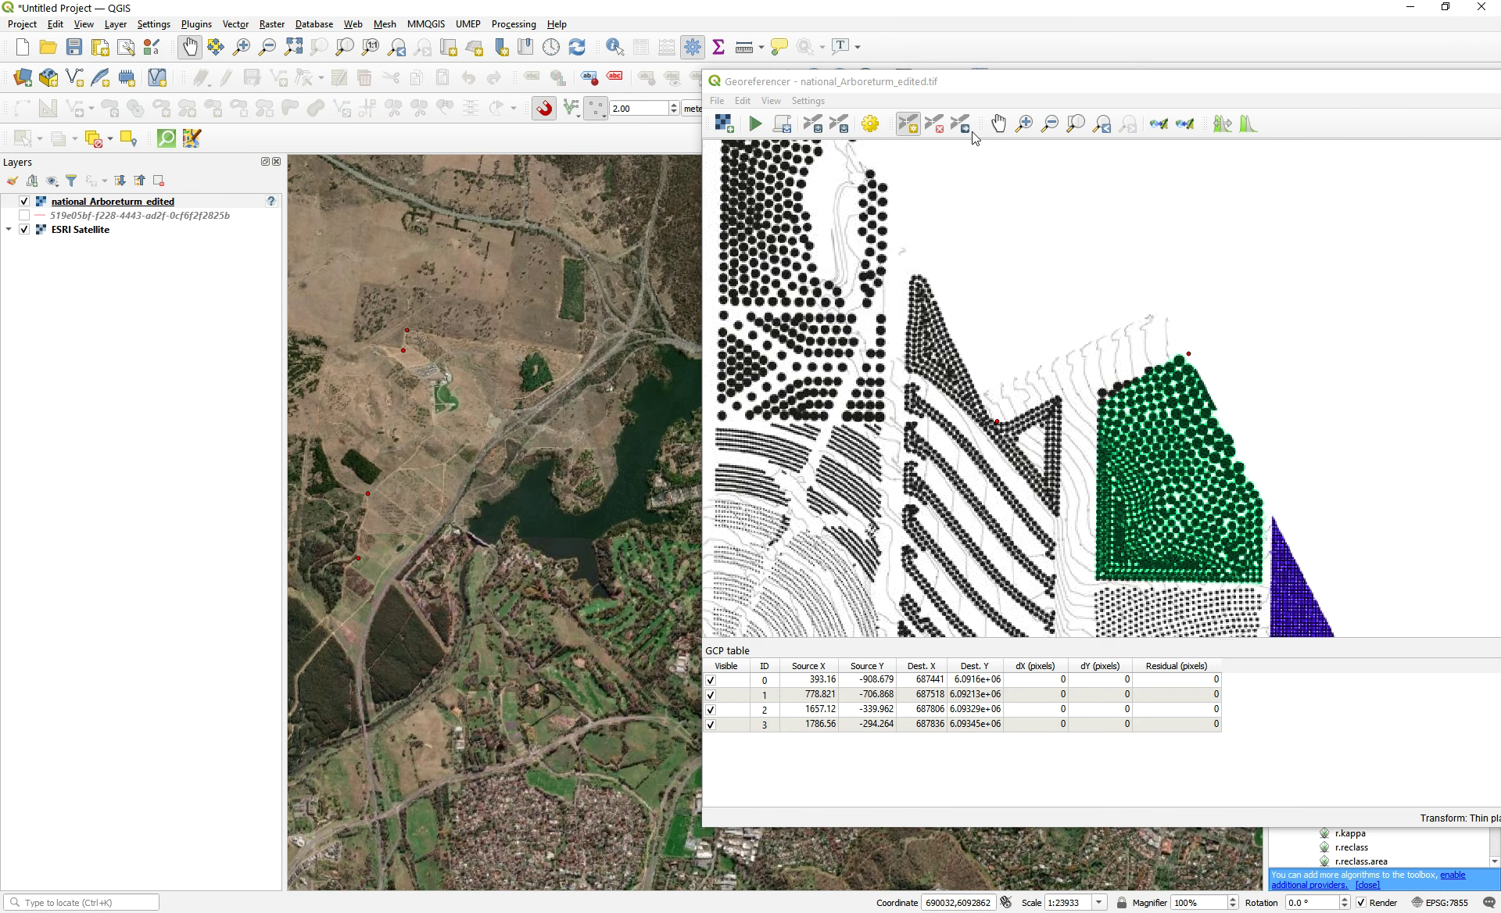
pyautogui.click(999, 123)
pyautogui.scroll(-3, 1118, 336)
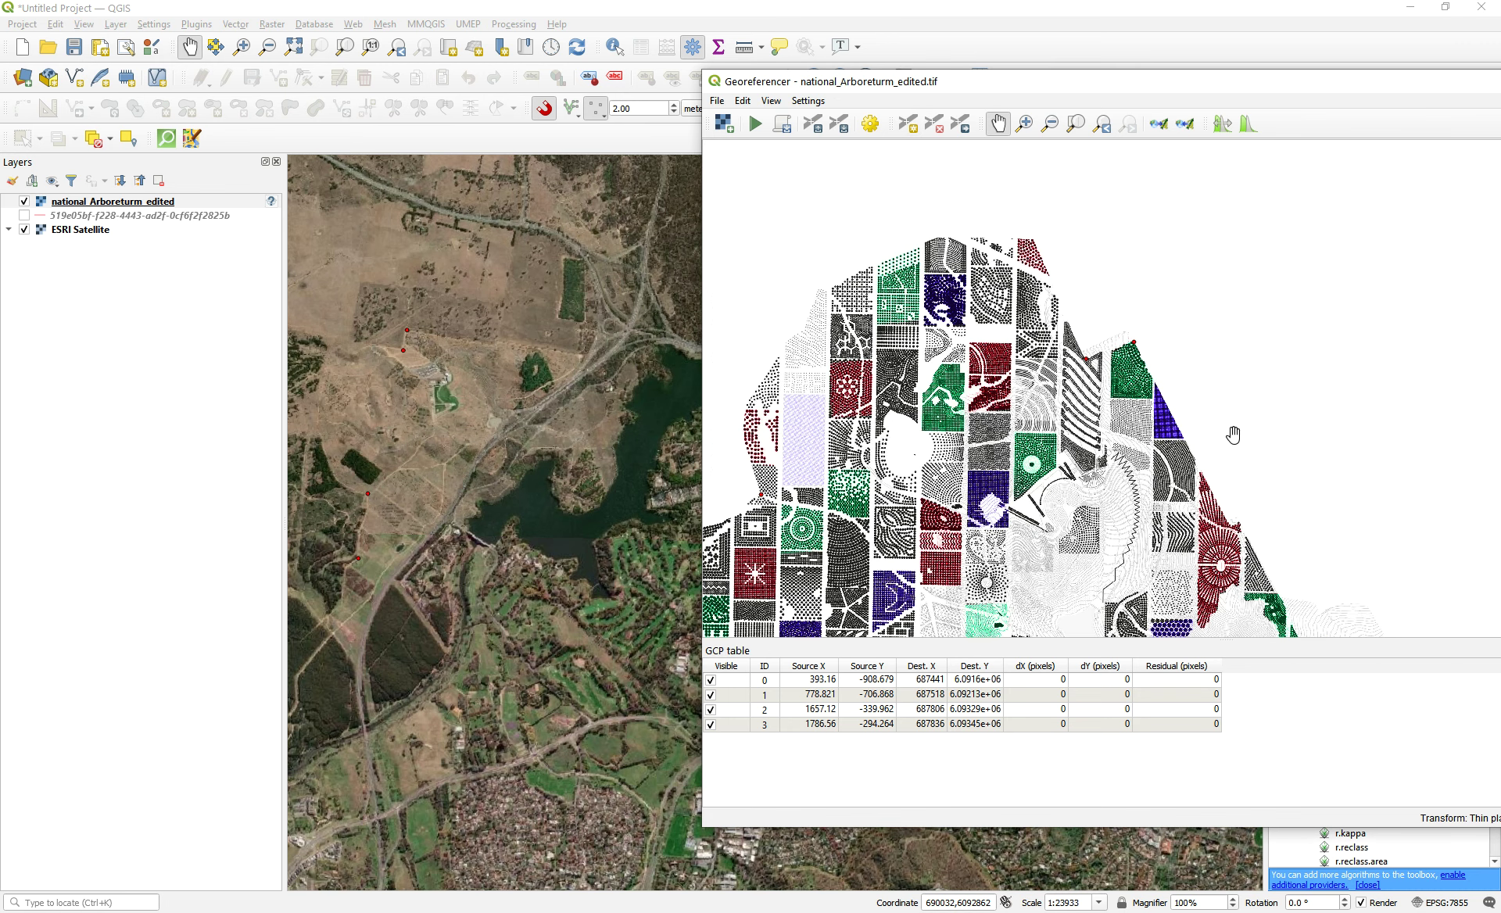
pyautogui.moveTo(1234, 435); pyautogui.dragTo(1141, 343)
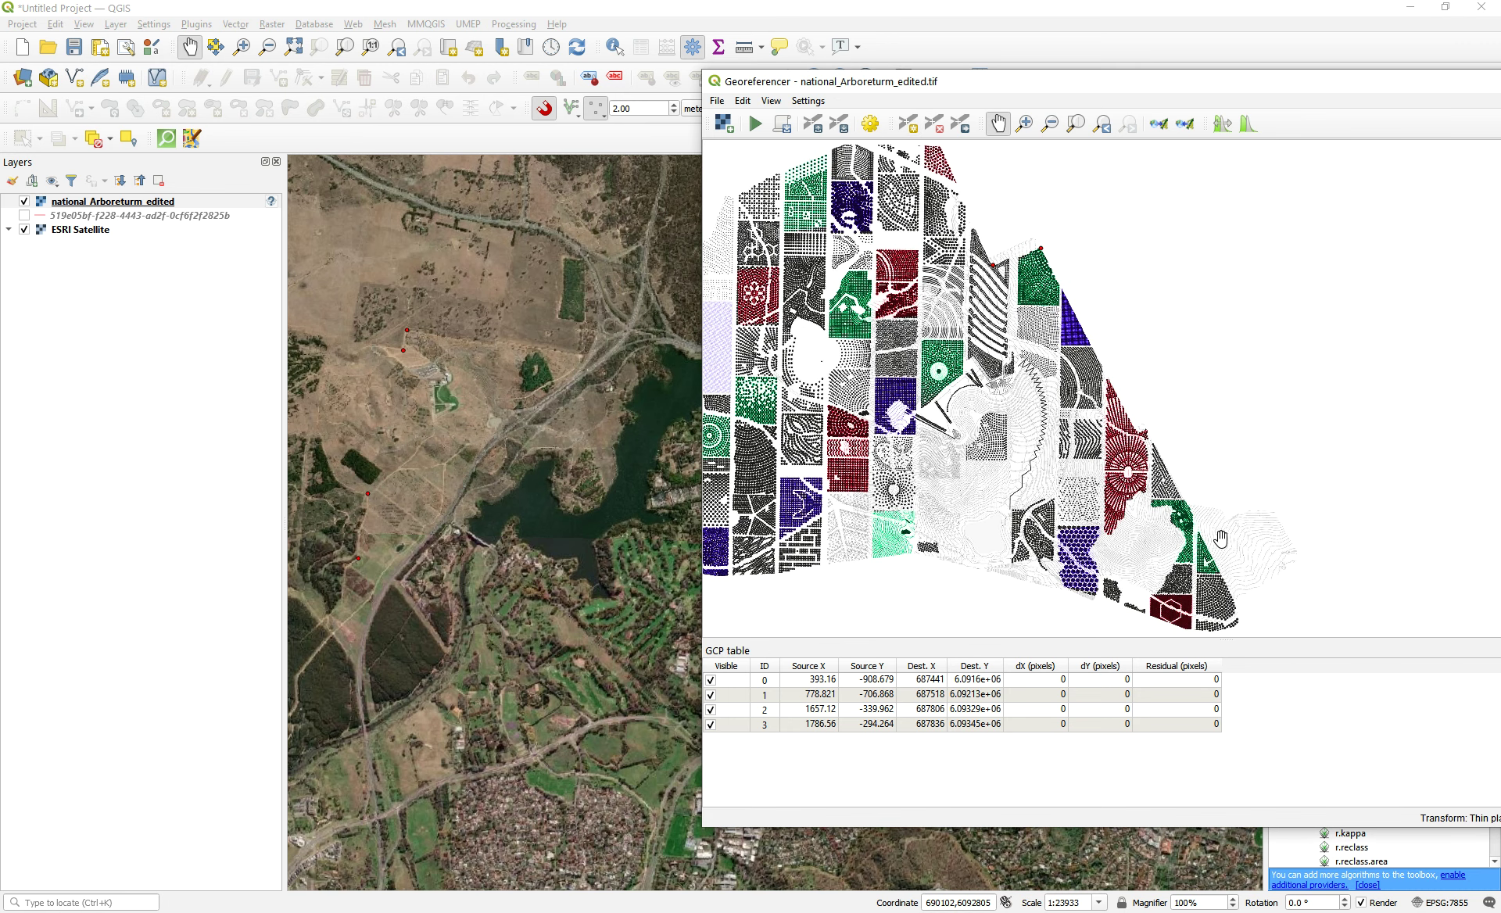
pyautogui.moveTo(490, 445); pyautogui.dragTo(578, 440)
pyautogui.scroll(1, 655, 360)
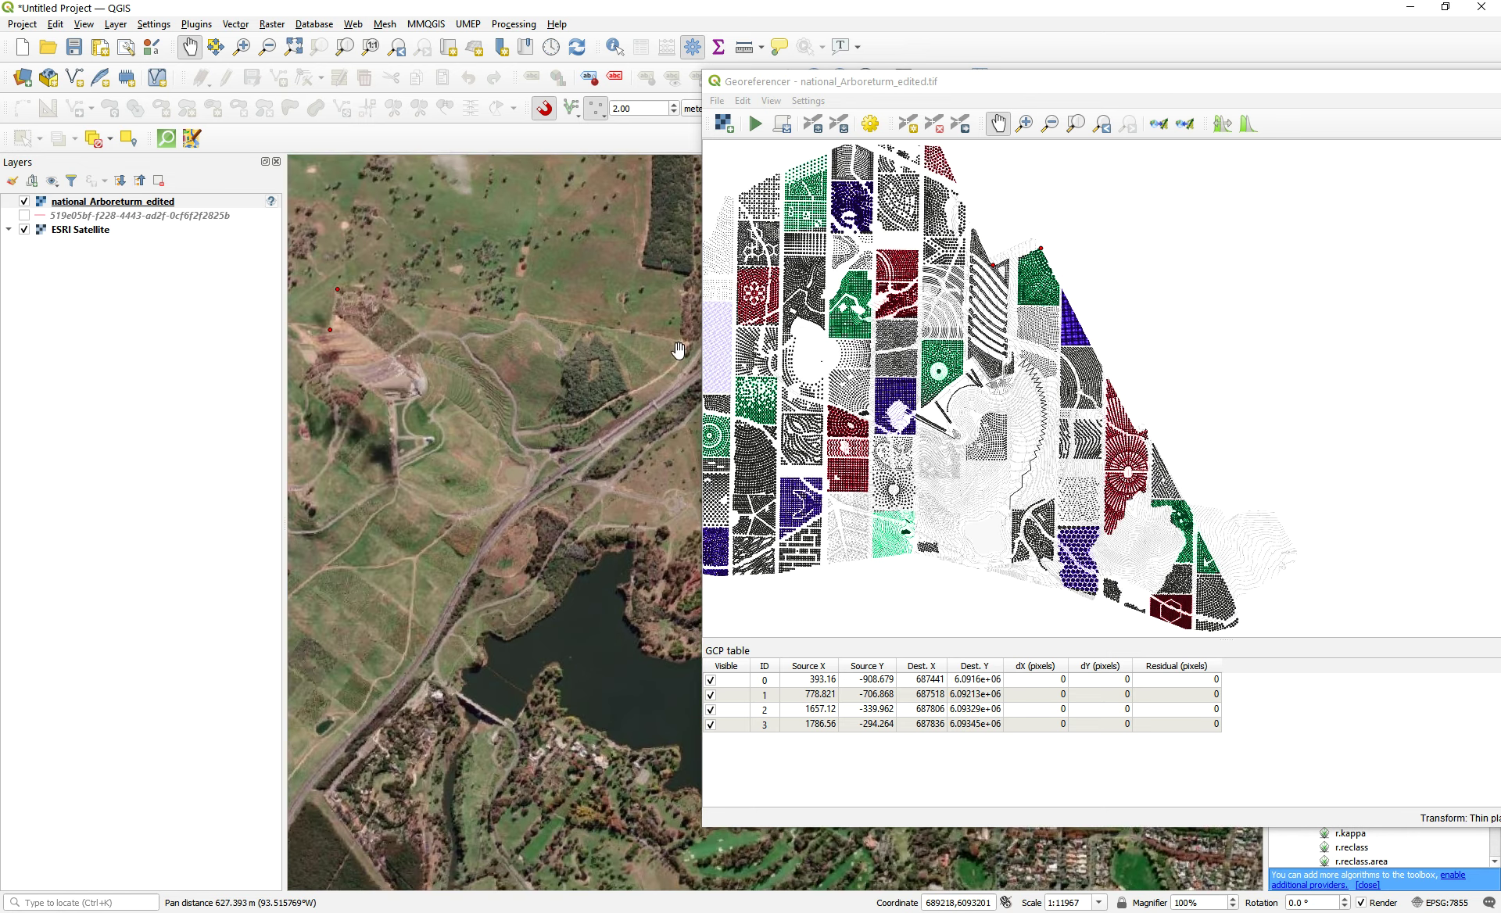
pyautogui.moveTo(655, 359); pyautogui.dragTo(547, 395)
pyautogui.scroll(1, 571, 371)
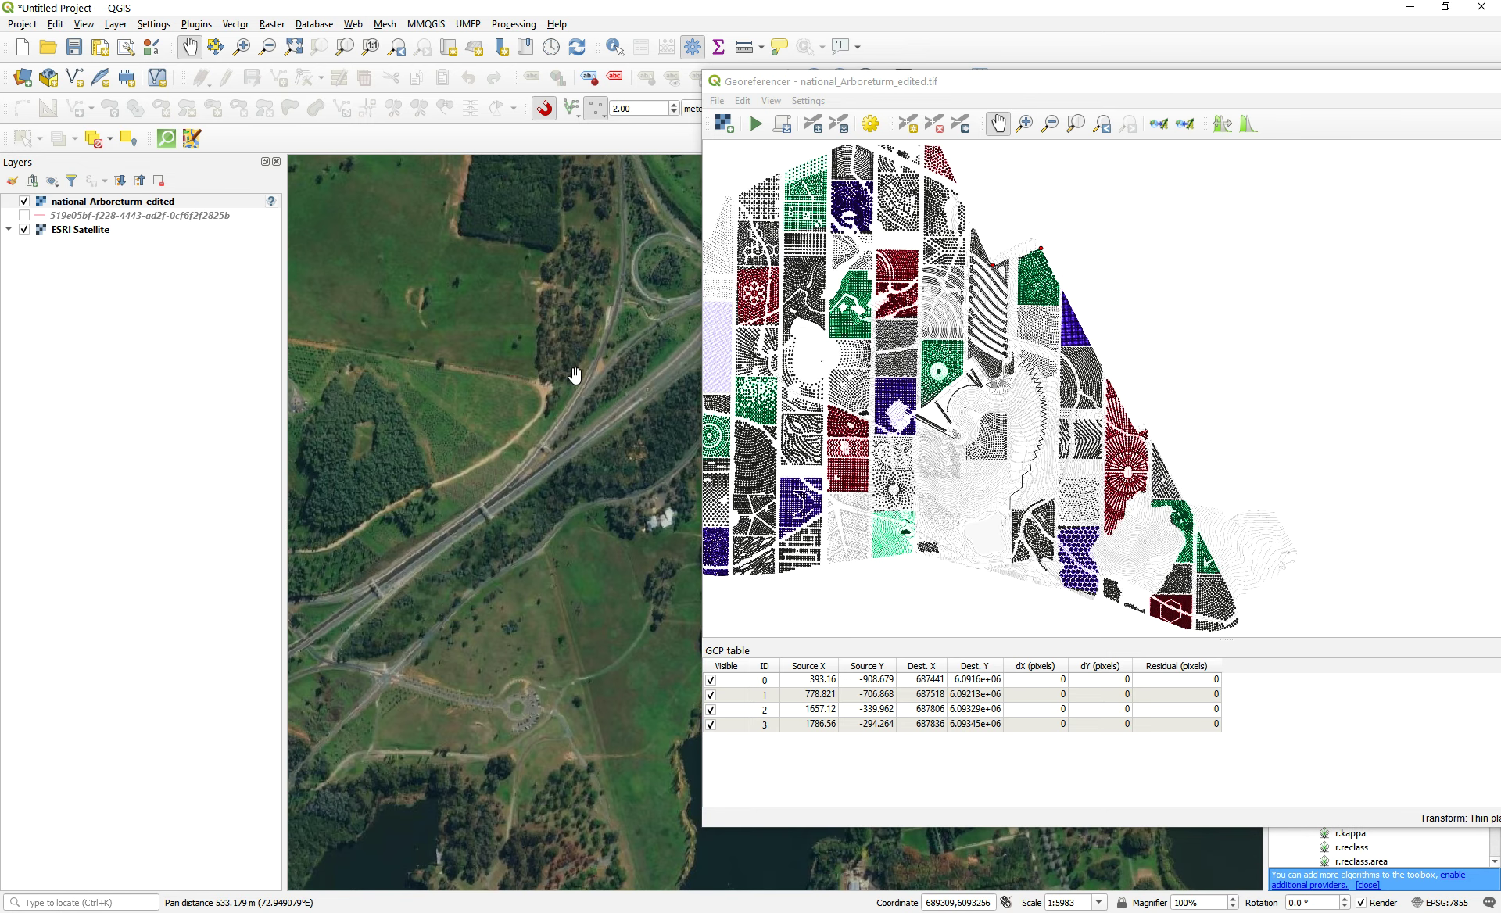
pyautogui.scroll(-1, 576, 375)
pyautogui.scroll(-1, 556, 387)
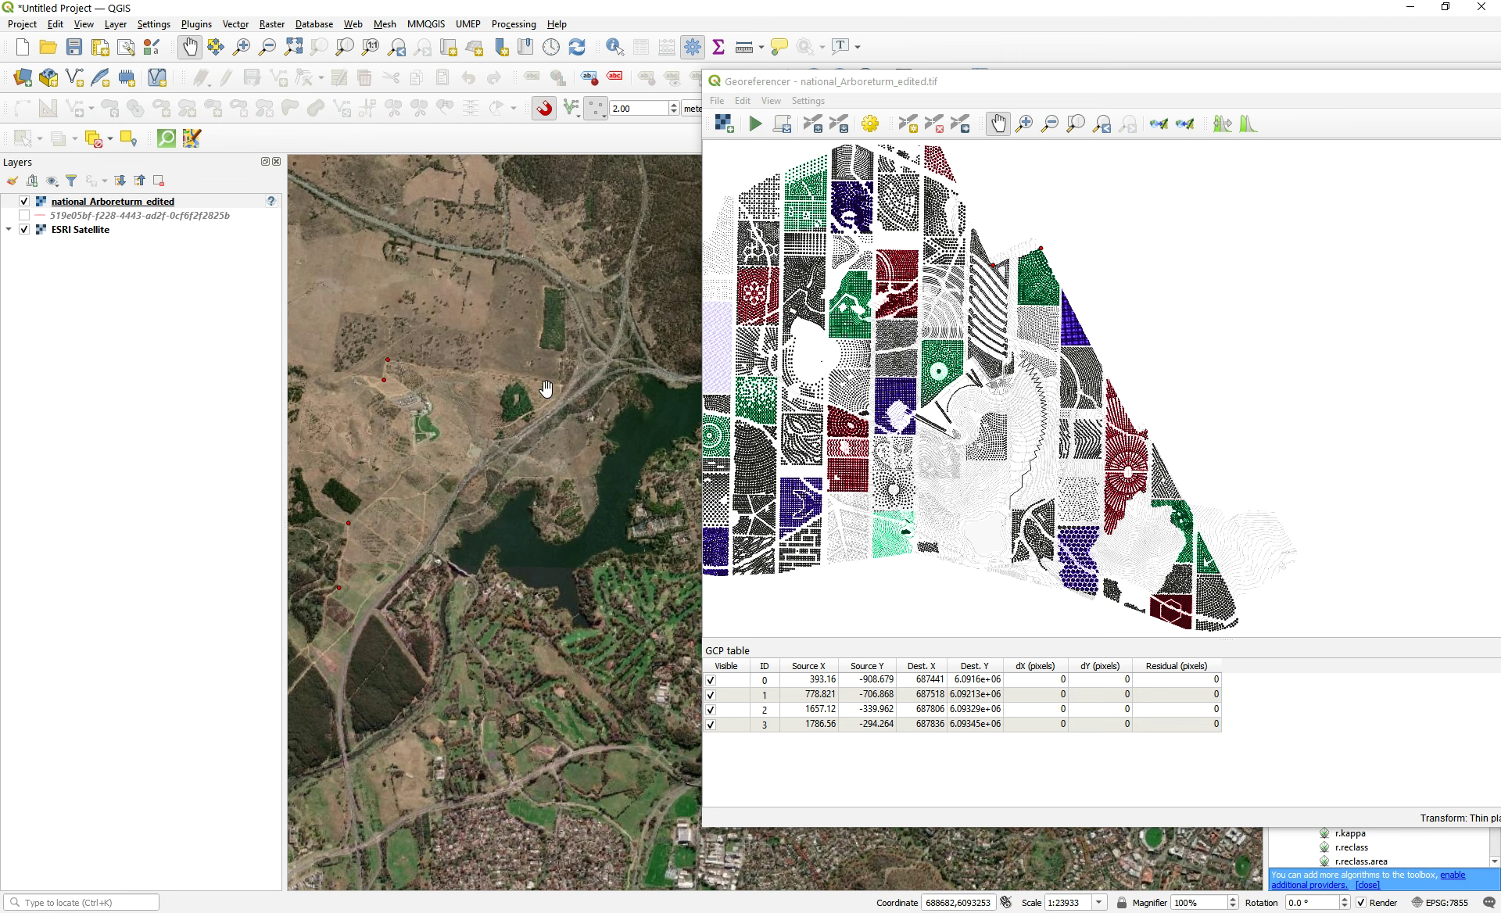
pyautogui.scroll(3, 556, 383)
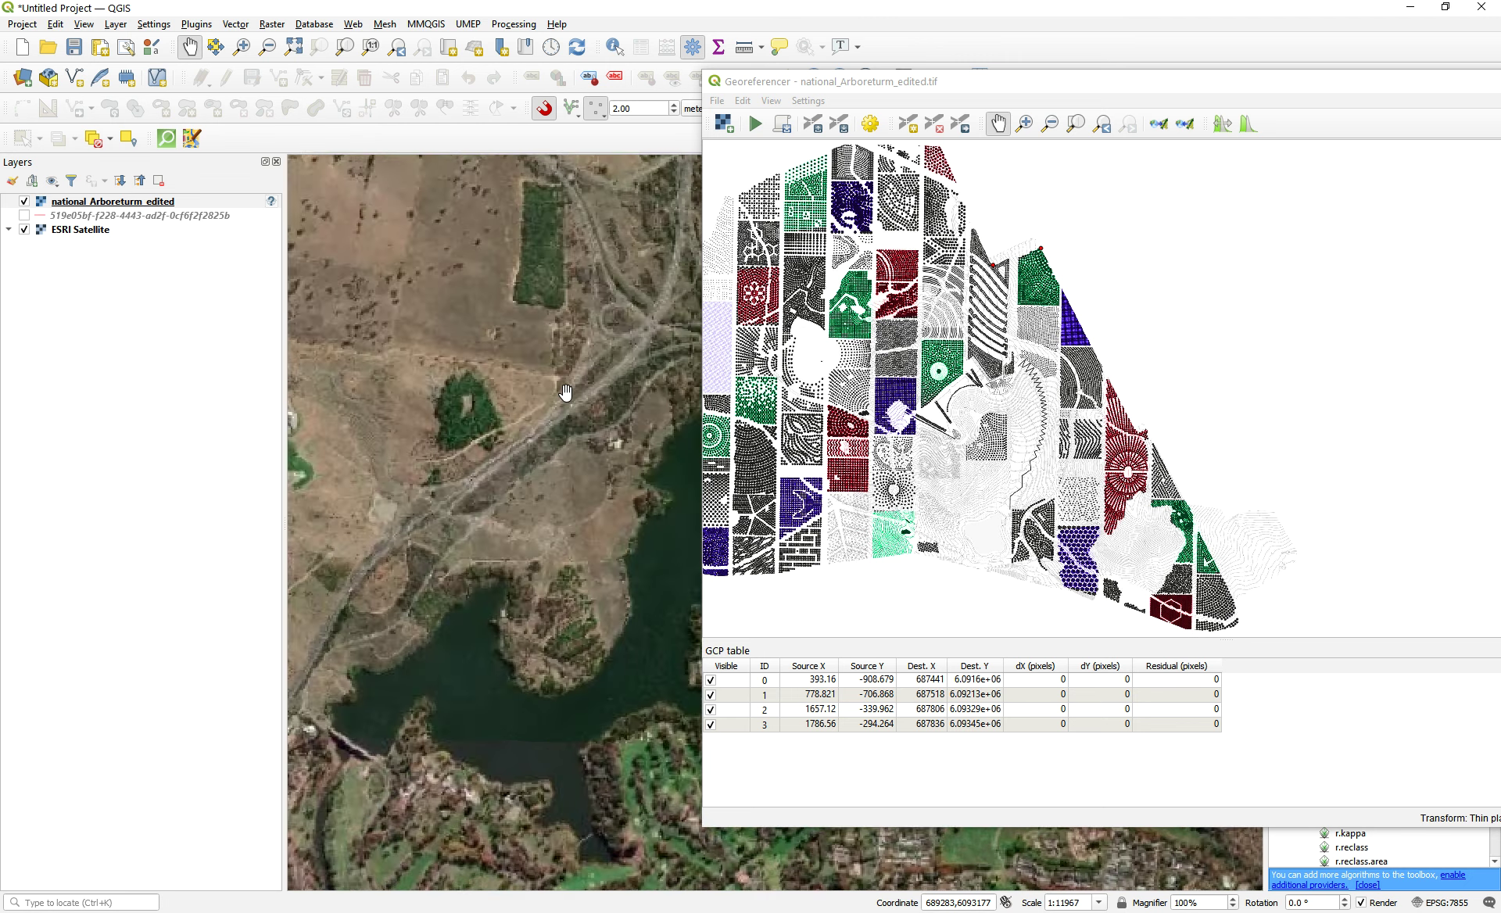
pyautogui.scroll(1, 557, 384)
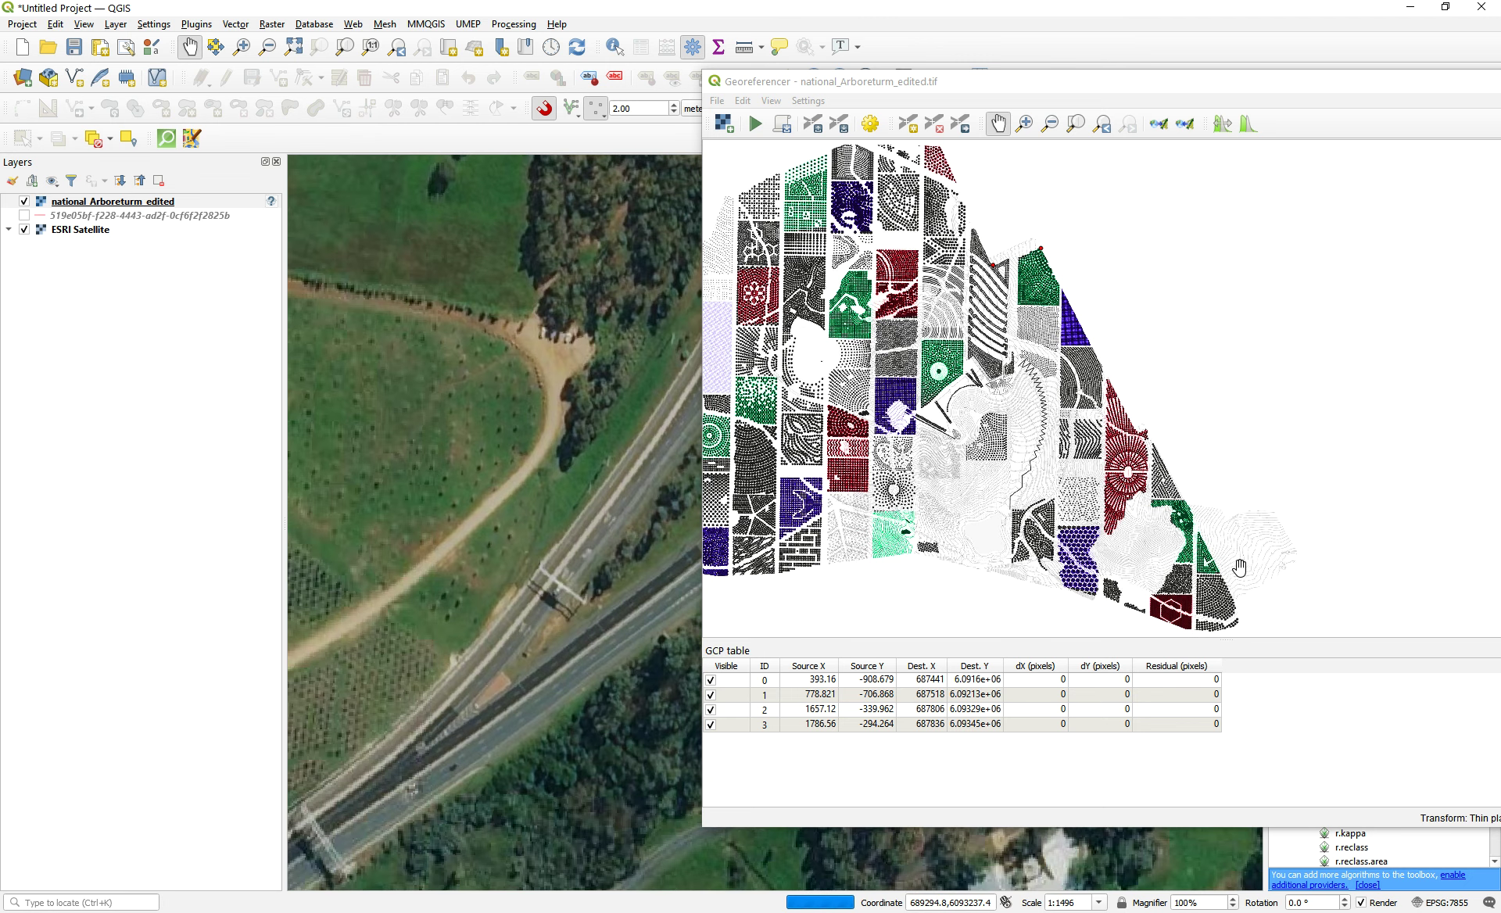
pyautogui.moveTo(1240, 570); pyautogui.dragTo(1167, 512)
pyautogui.scroll(2, 1157, 528)
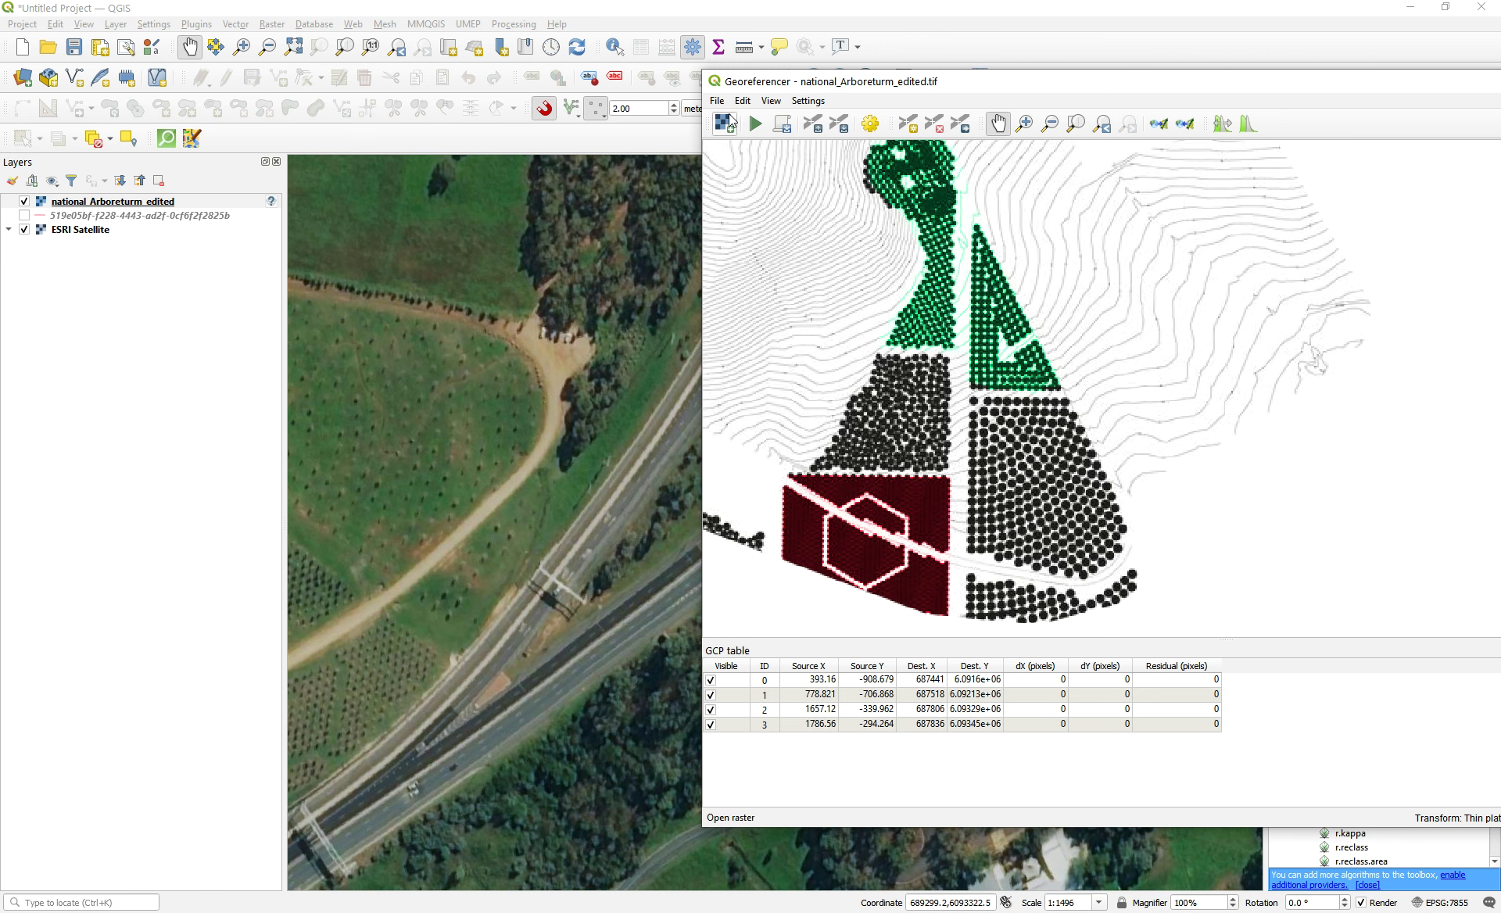
pyautogui.click(908, 123)
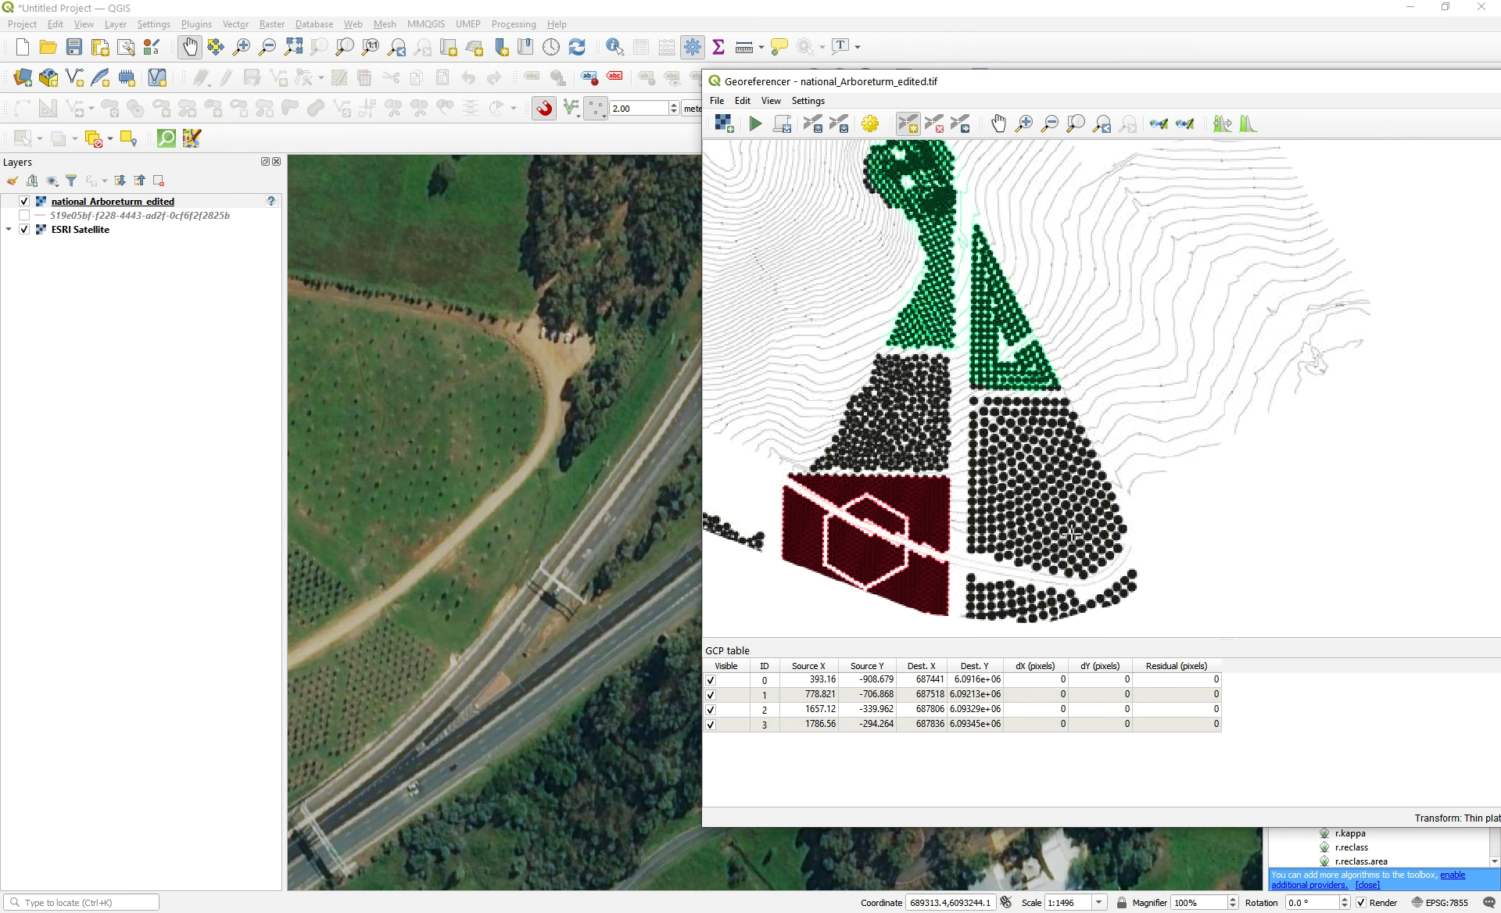
pyautogui.click(1129, 530)
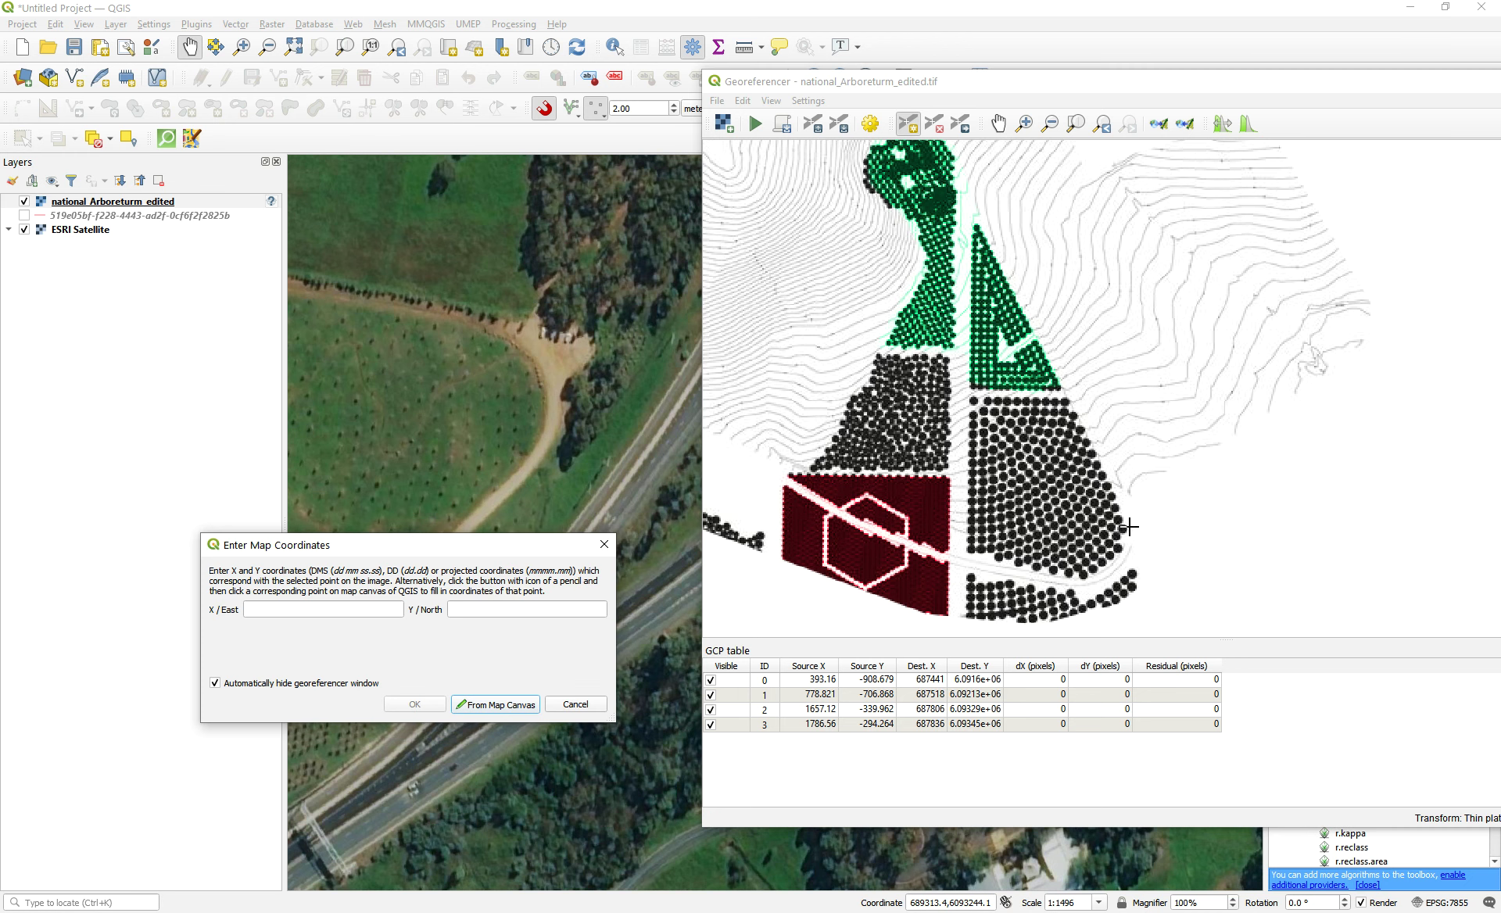
pyautogui.click(493, 704)
pyautogui.click(513, 330)
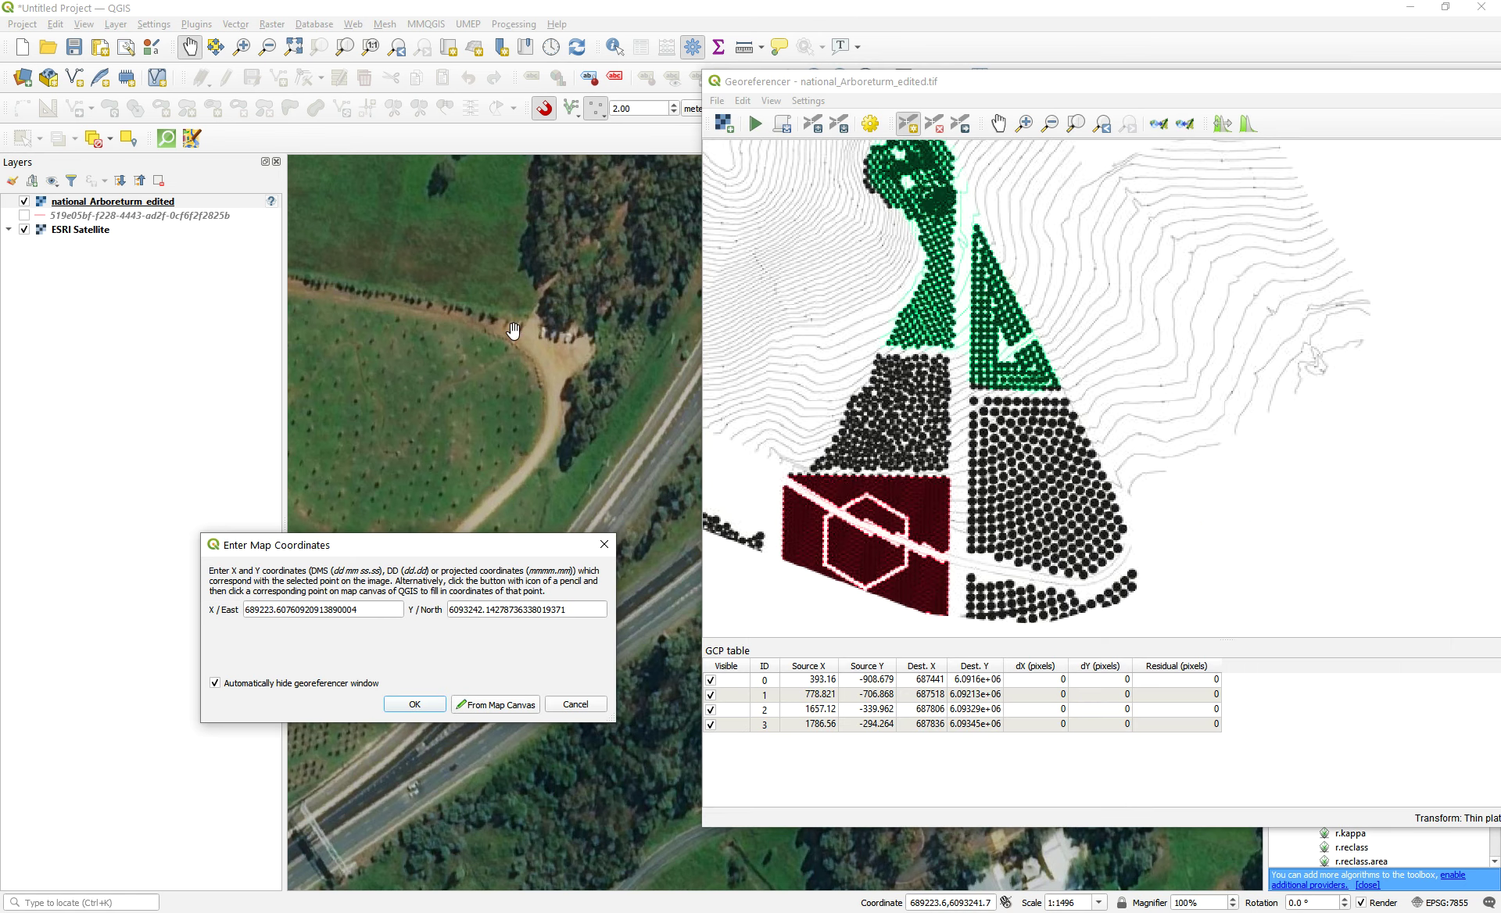
pyautogui.click(440, 710)
# - Add a control point linking the upper tip of the leaf-shaped building to the building's western corner at about 688198, 6092845 on the satellite map
pyautogui.scroll(-2, 545, 318)
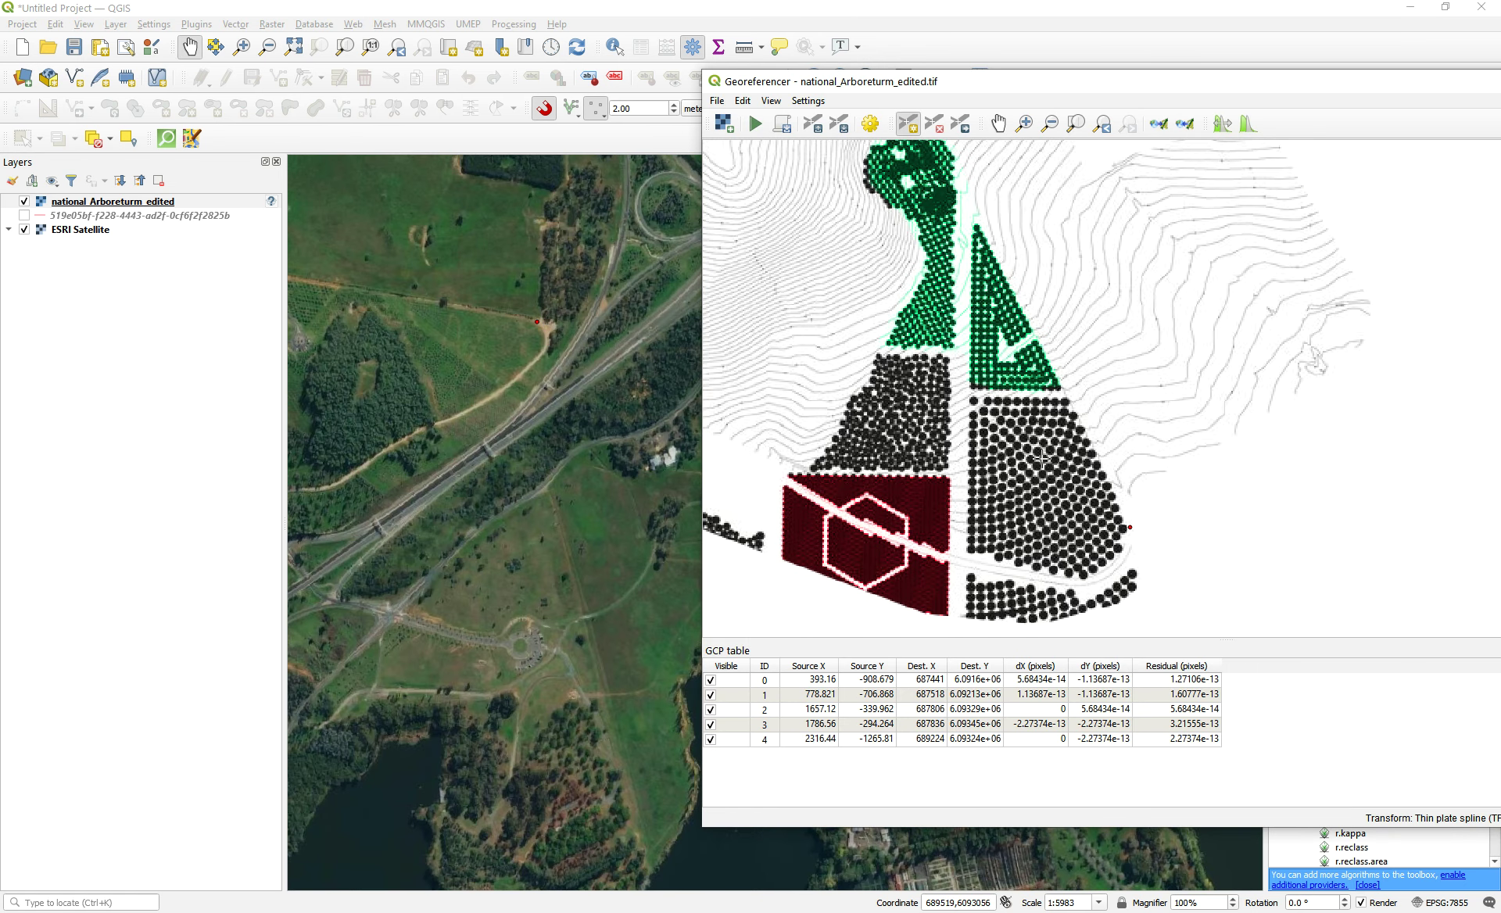
pyautogui.moveTo(618, 436); pyautogui.dragTo(537, 392)
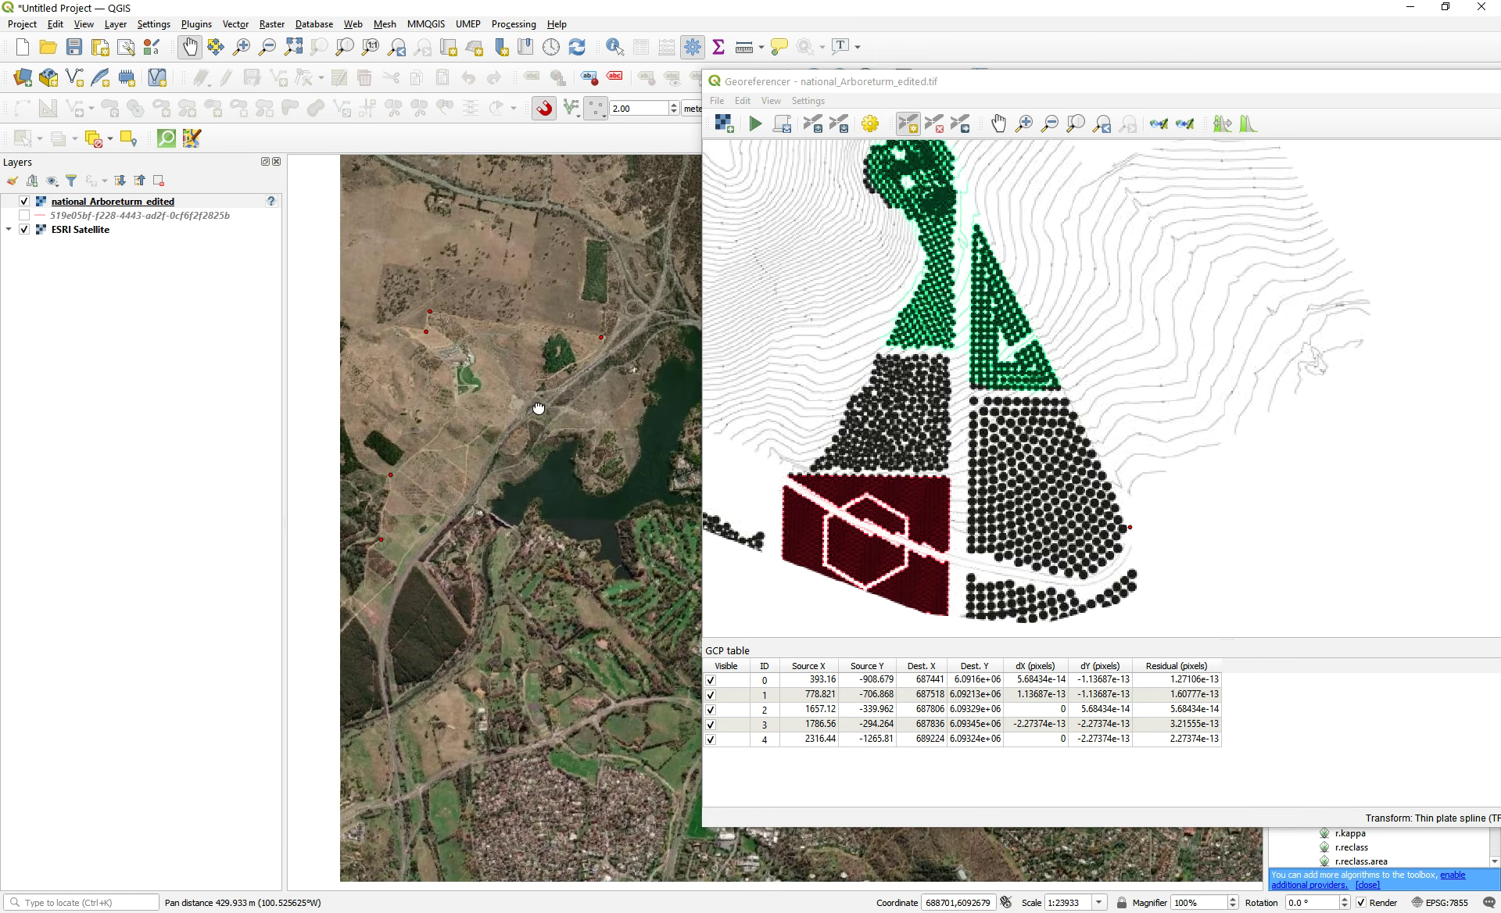
pyautogui.click(999, 124)
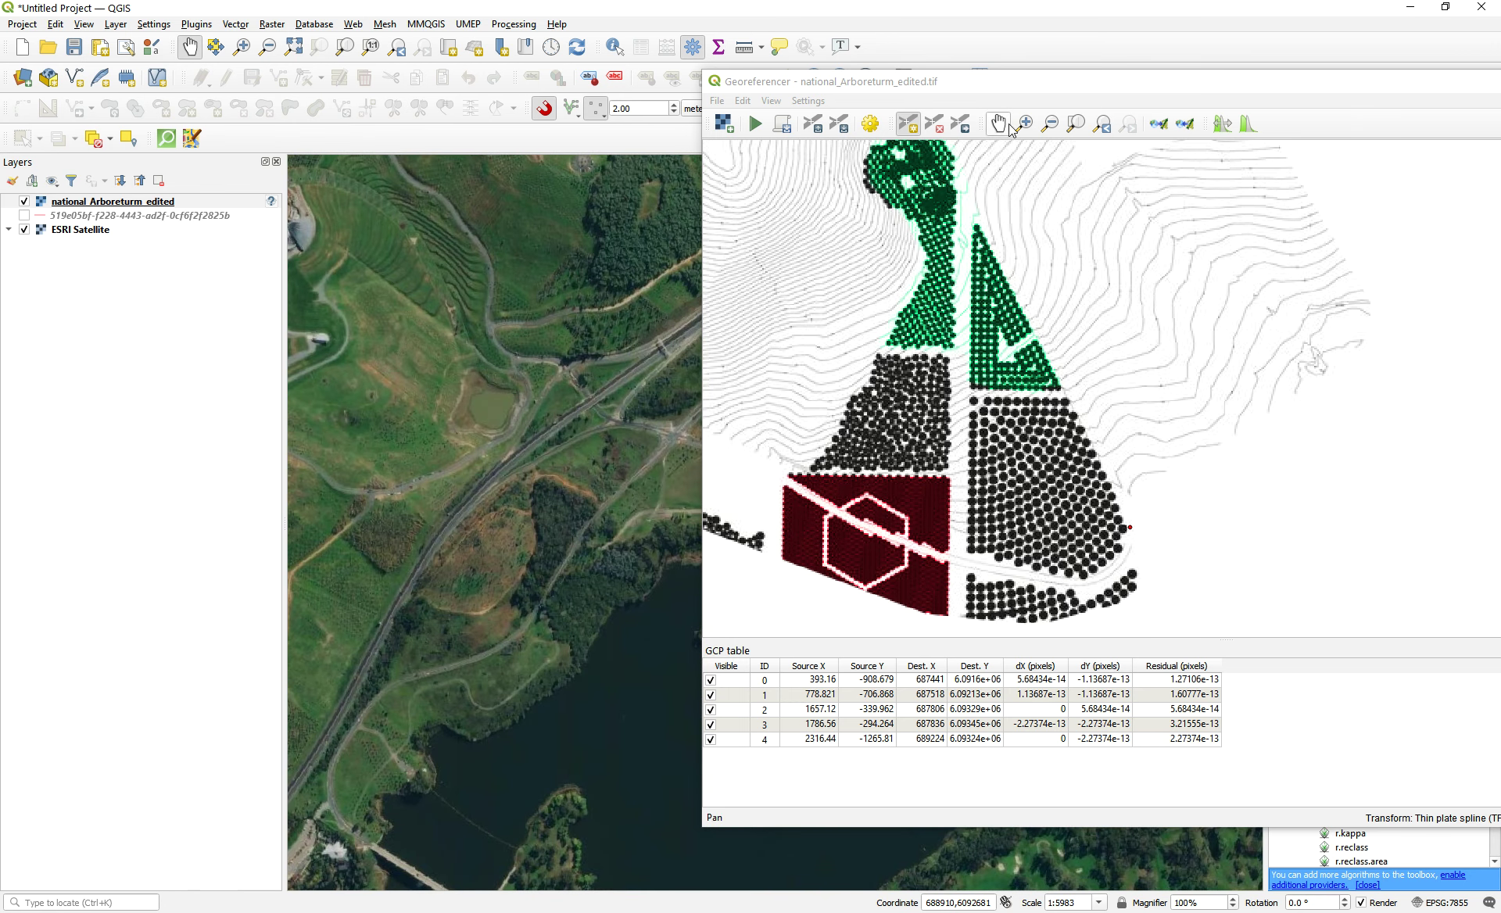
pyautogui.scroll(-2, 1159, 403)
pyautogui.scroll(6, 1004, 368)
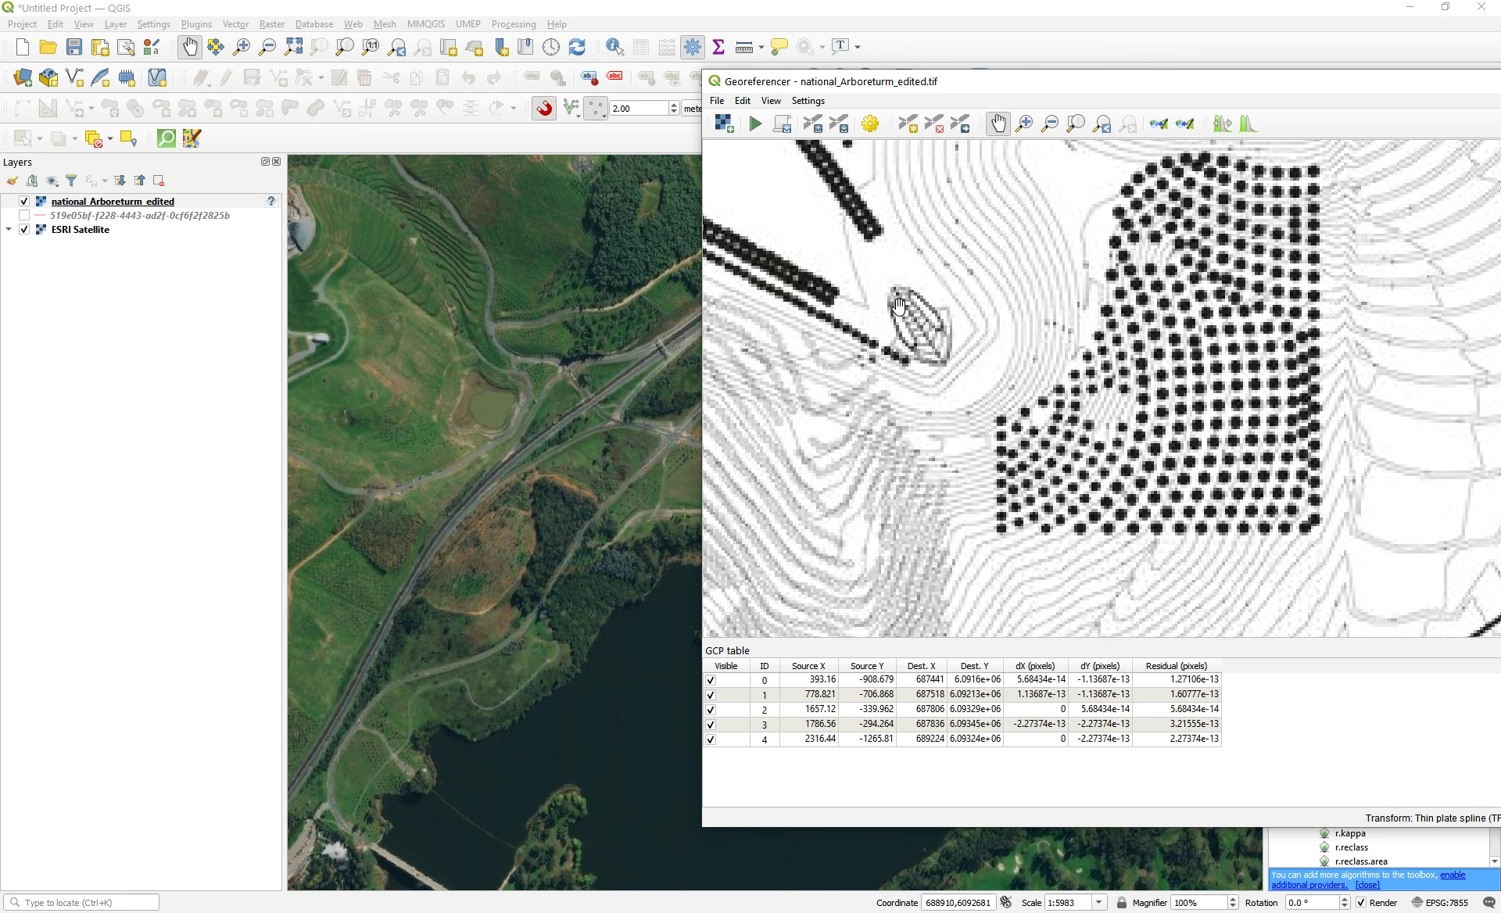
pyautogui.moveTo(458, 416); pyautogui.dragTo(627, 408)
pyautogui.scroll(3, 473, 364)
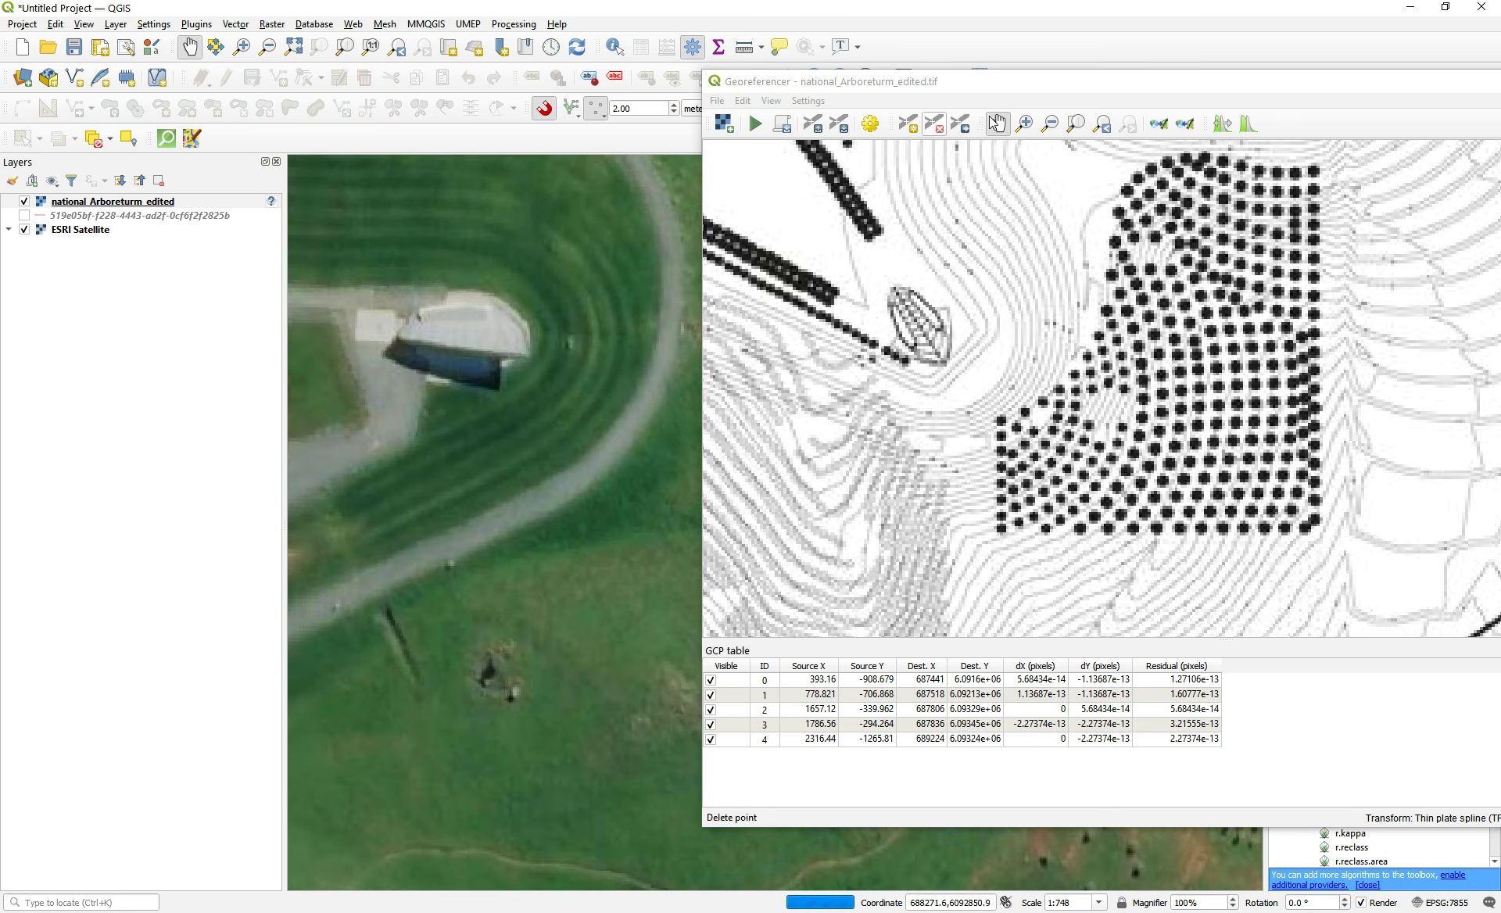
pyautogui.click(908, 124)
pyautogui.click(892, 286)
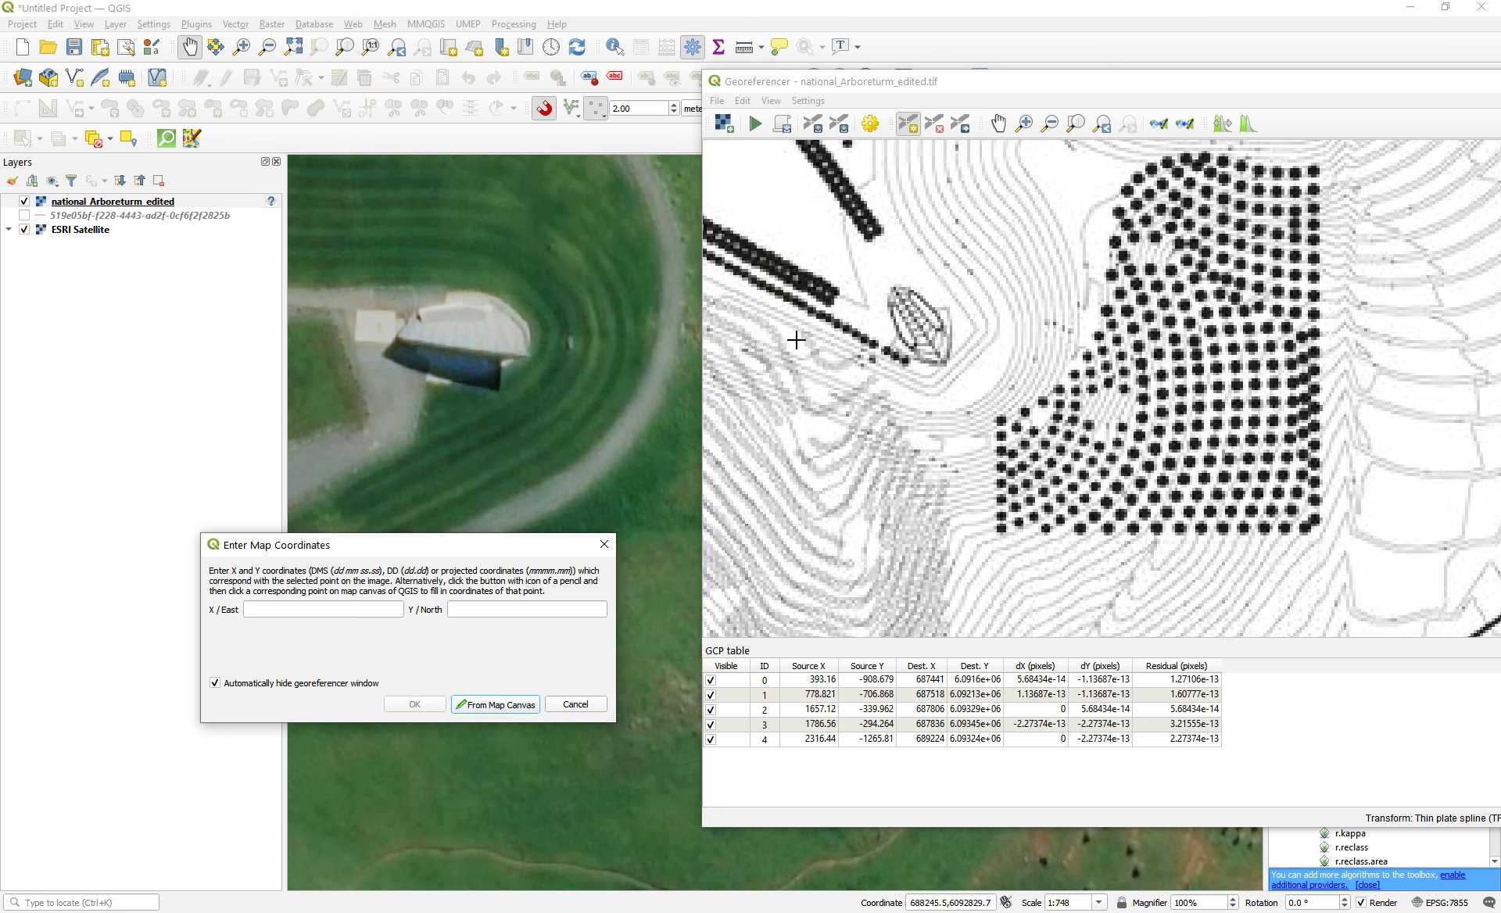
pyautogui.click(492, 703)
pyautogui.click(400, 335)
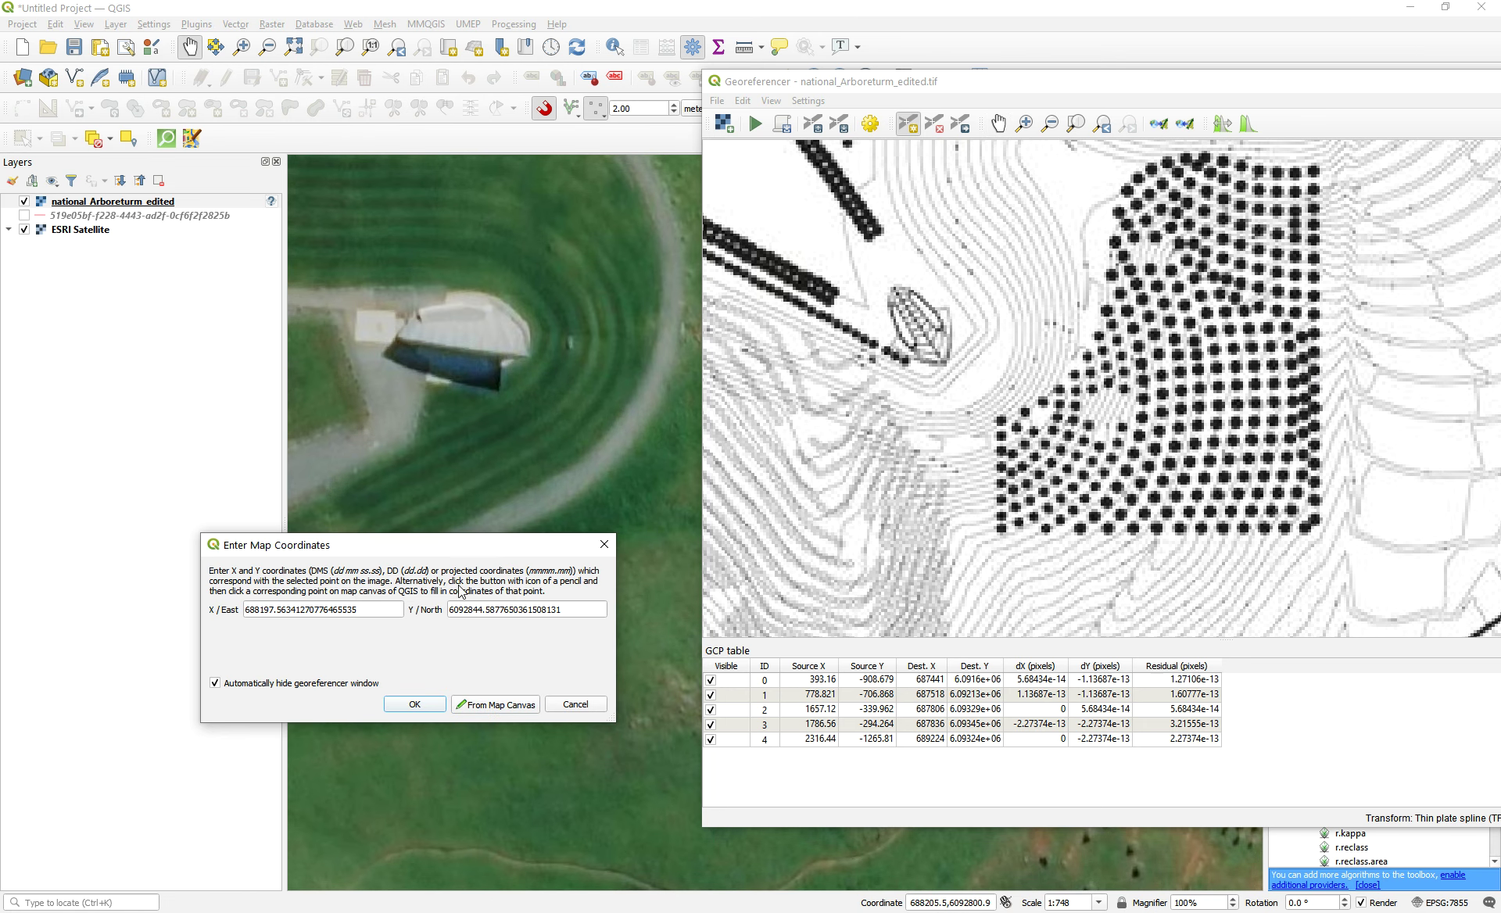
pyautogui.click(416, 704)
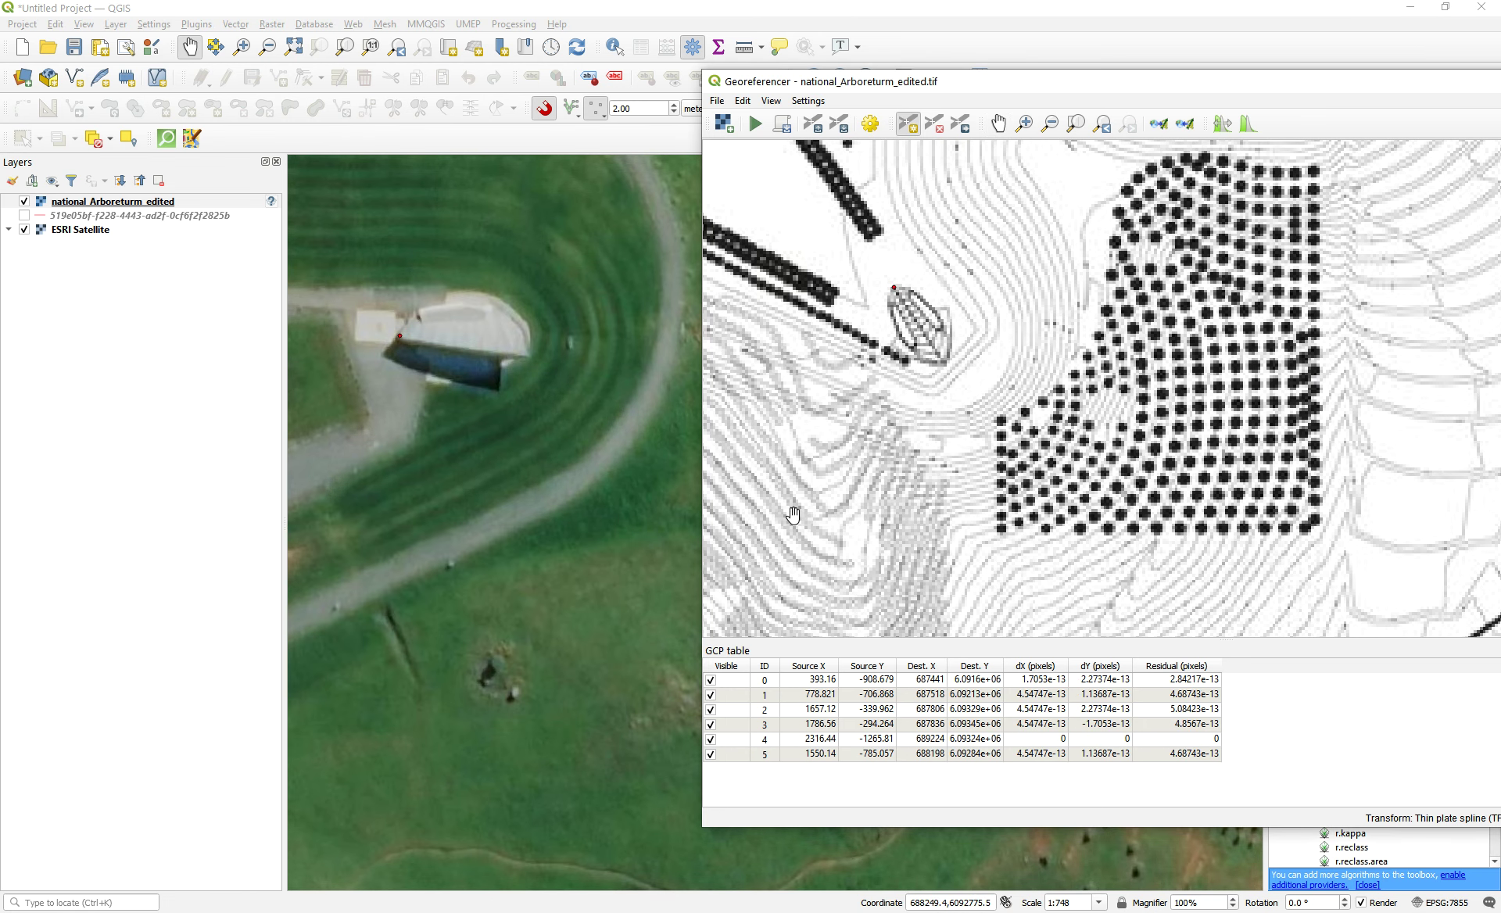
# - Add a control point linking the lower tip of the leaf-shaped building to the building's eastern end at about 688230, 6092840 on the satellite map
pyautogui.click(944, 363)
pyautogui.click(495, 705)
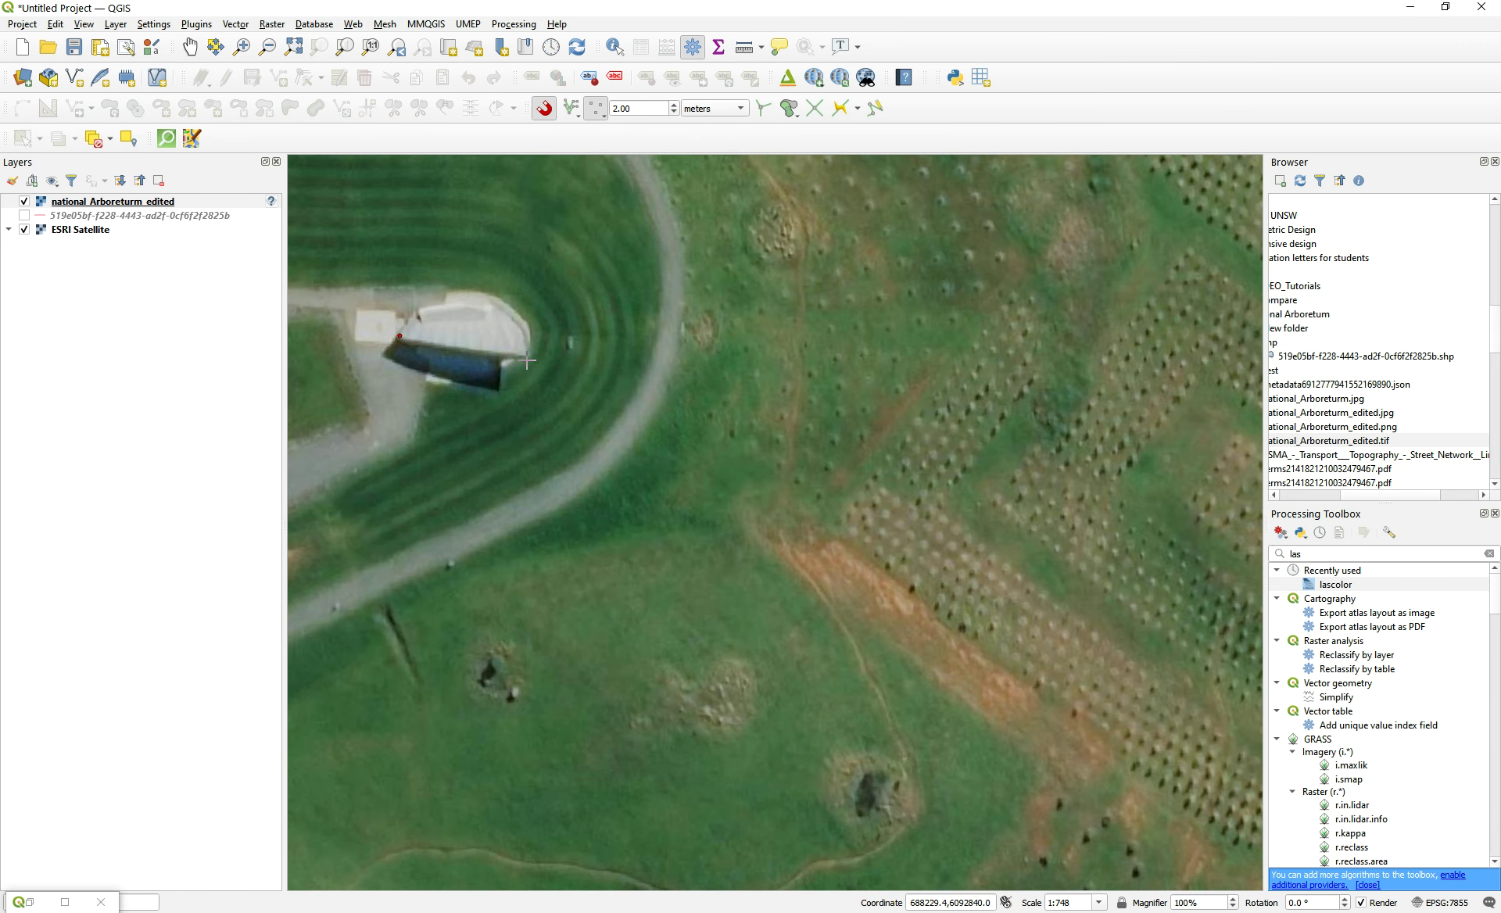
pyautogui.click(528, 351)
pyautogui.click(415, 703)
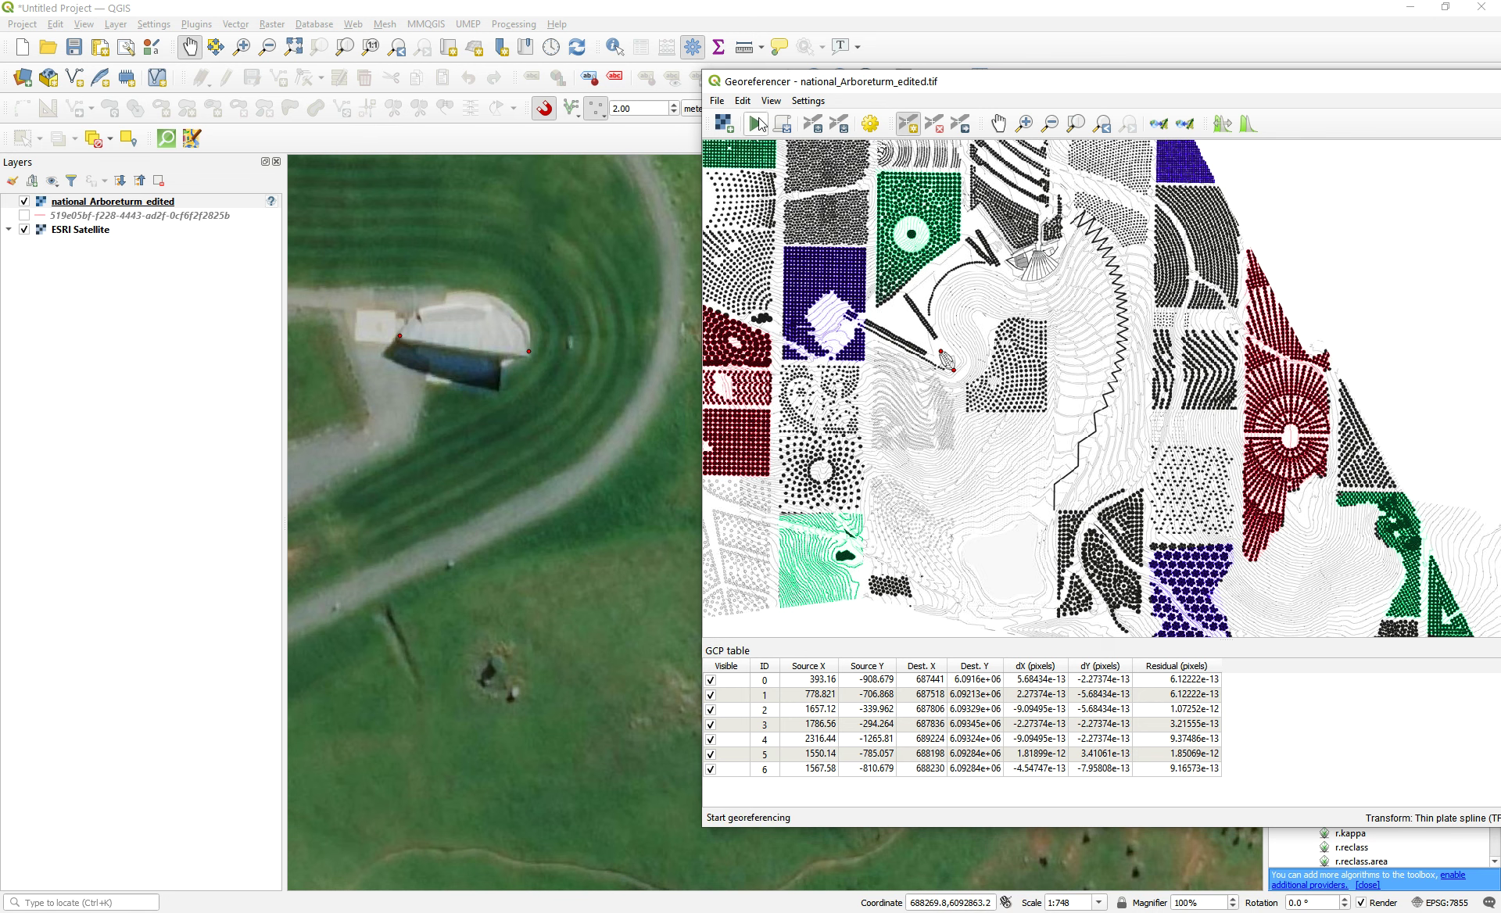
# - Add a control point linking the apex of the fan-shaped building to the roof's northwestern corner at about 688153, 6093081 on the satellite map
pyautogui.scroll(-2, 513, 336)
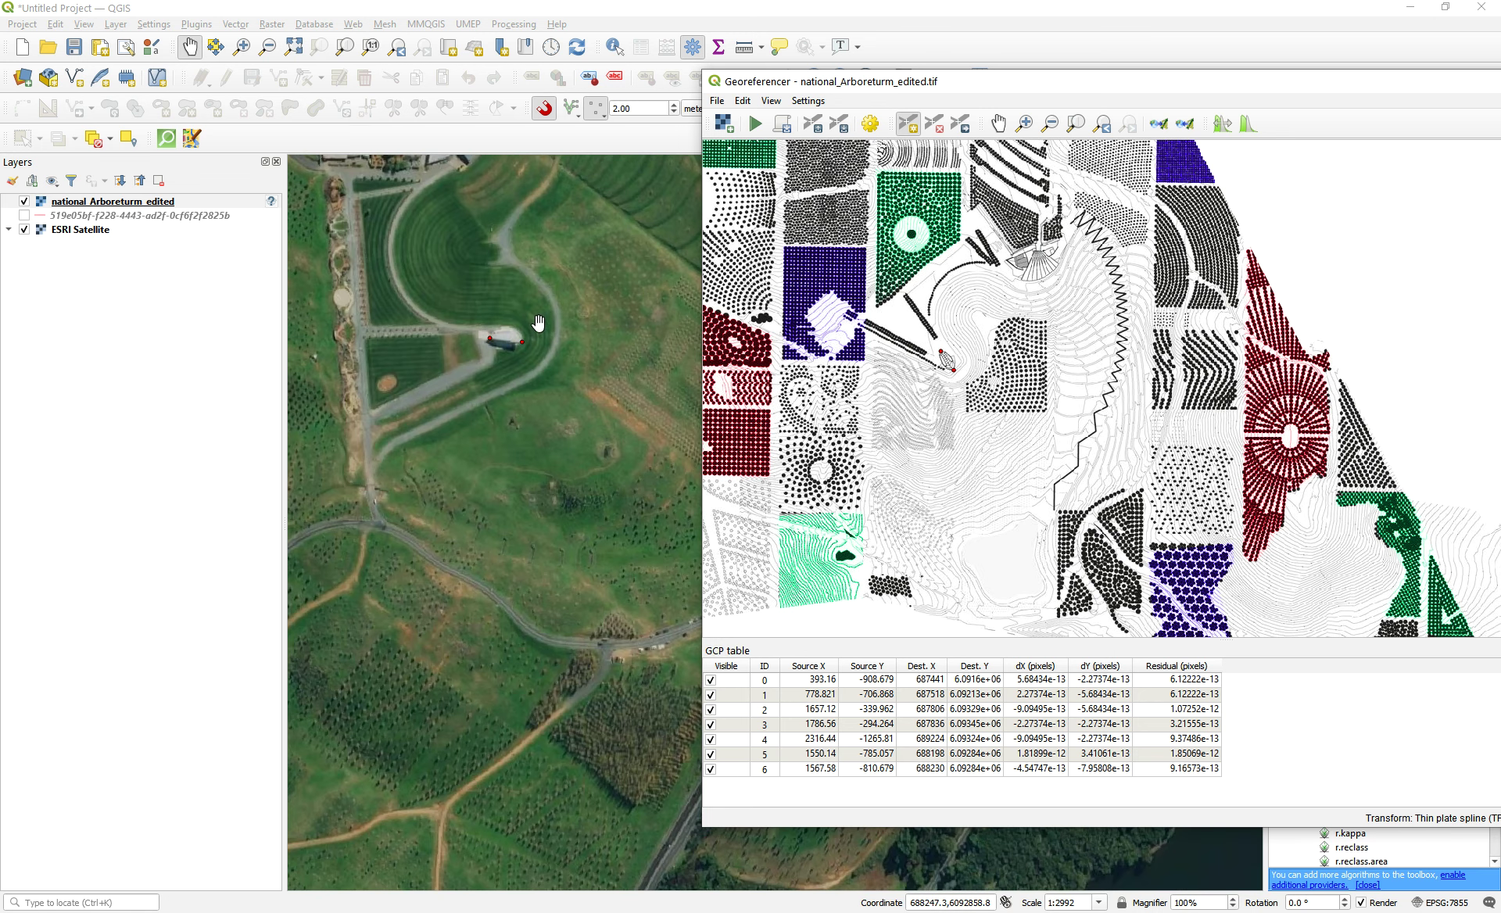
pyautogui.moveTo(567, 252); pyautogui.dragTo(504, 472)
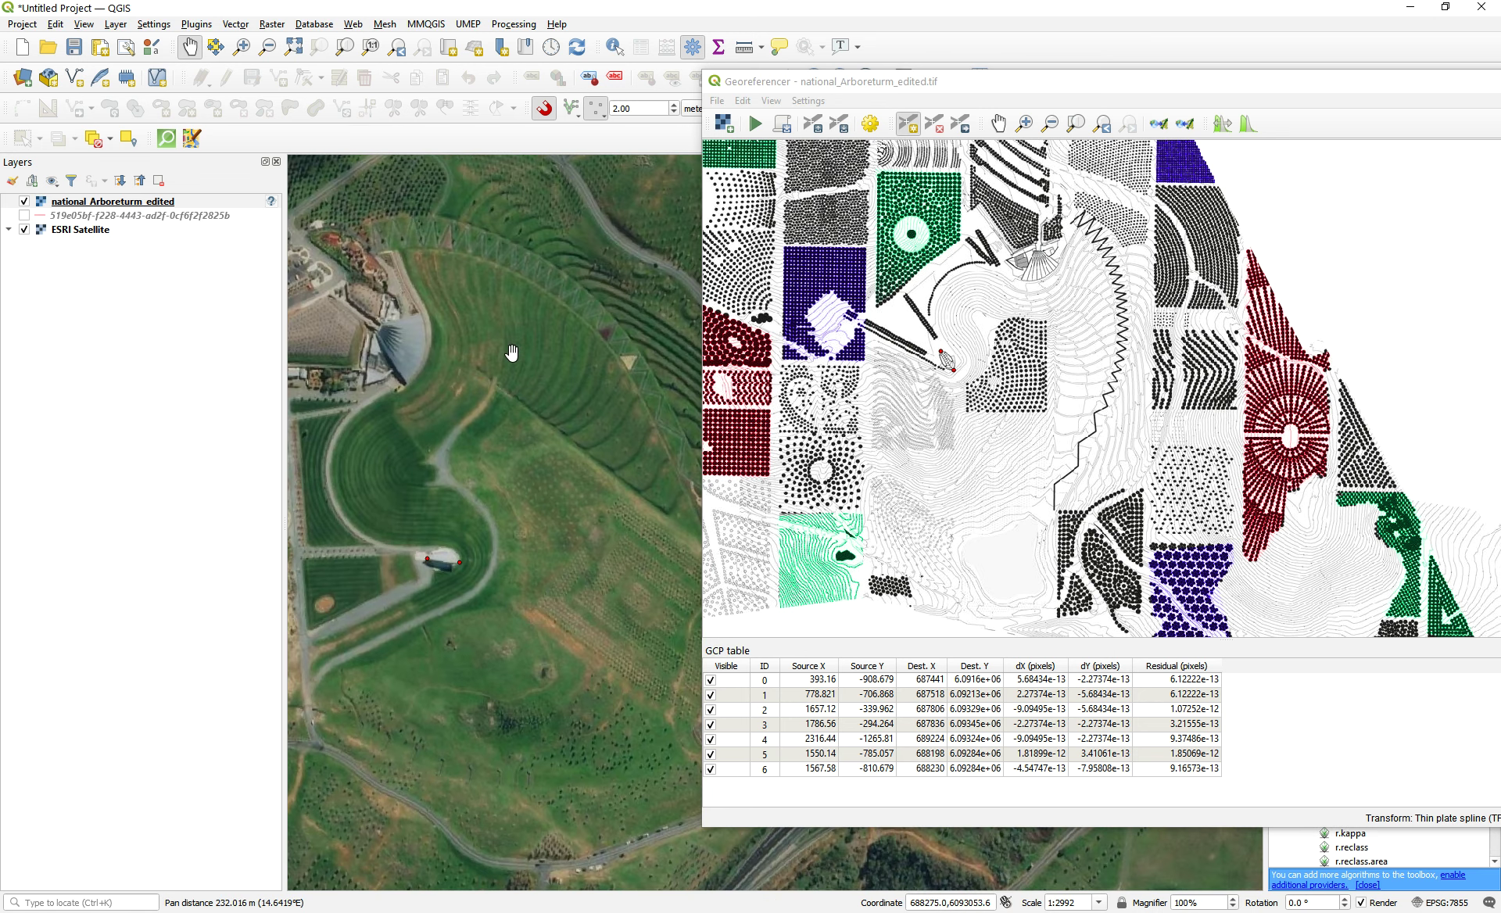
pyautogui.scroll(2, 374, 326)
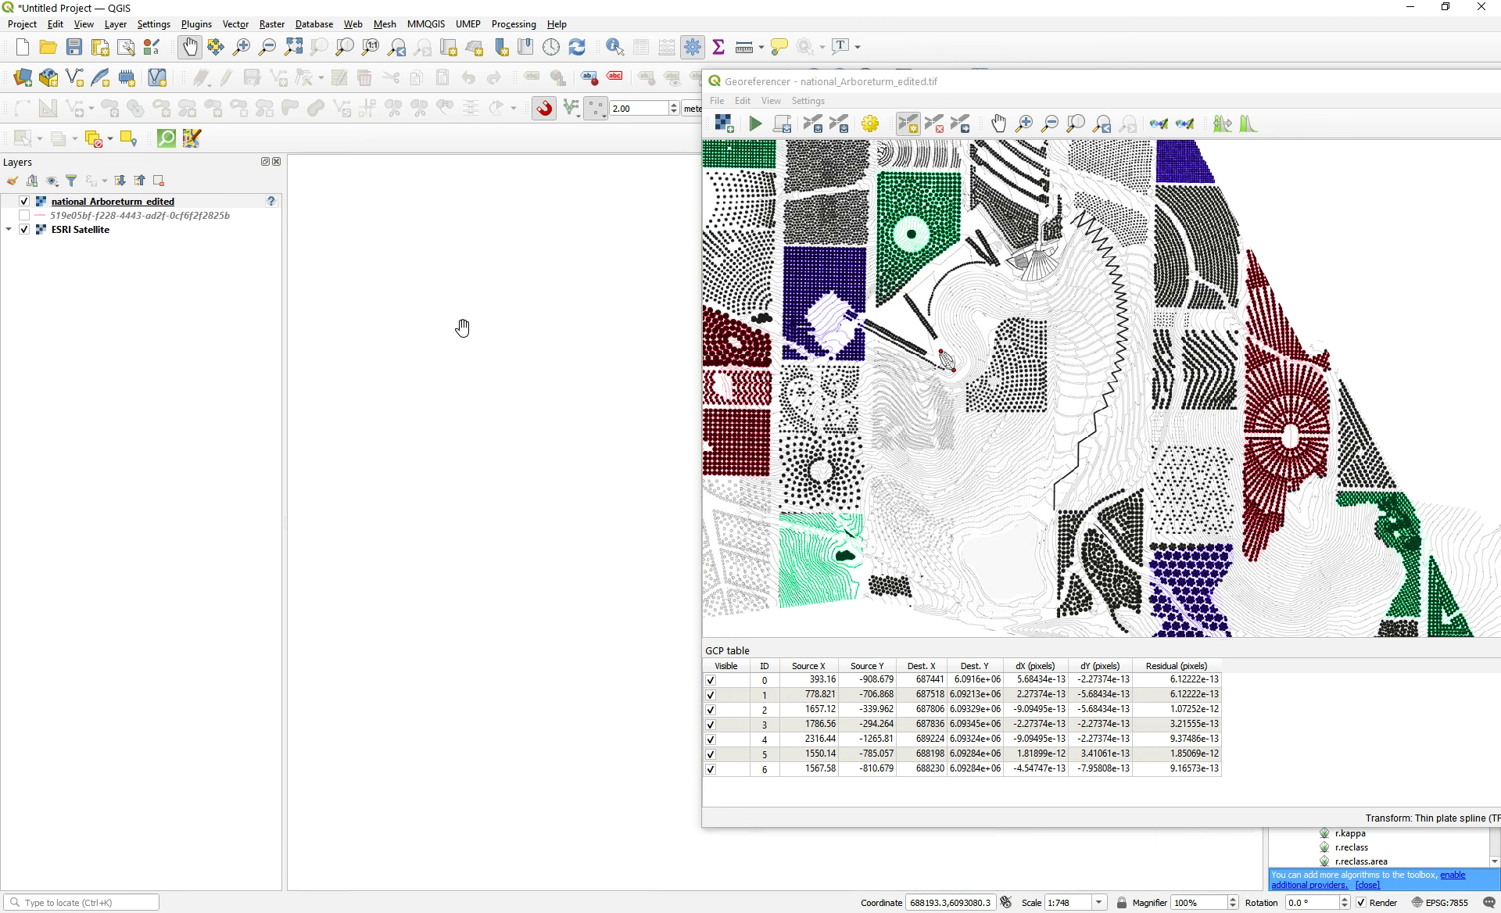
pyautogui.click(909, 127)
pyautogui.click(975, 241)
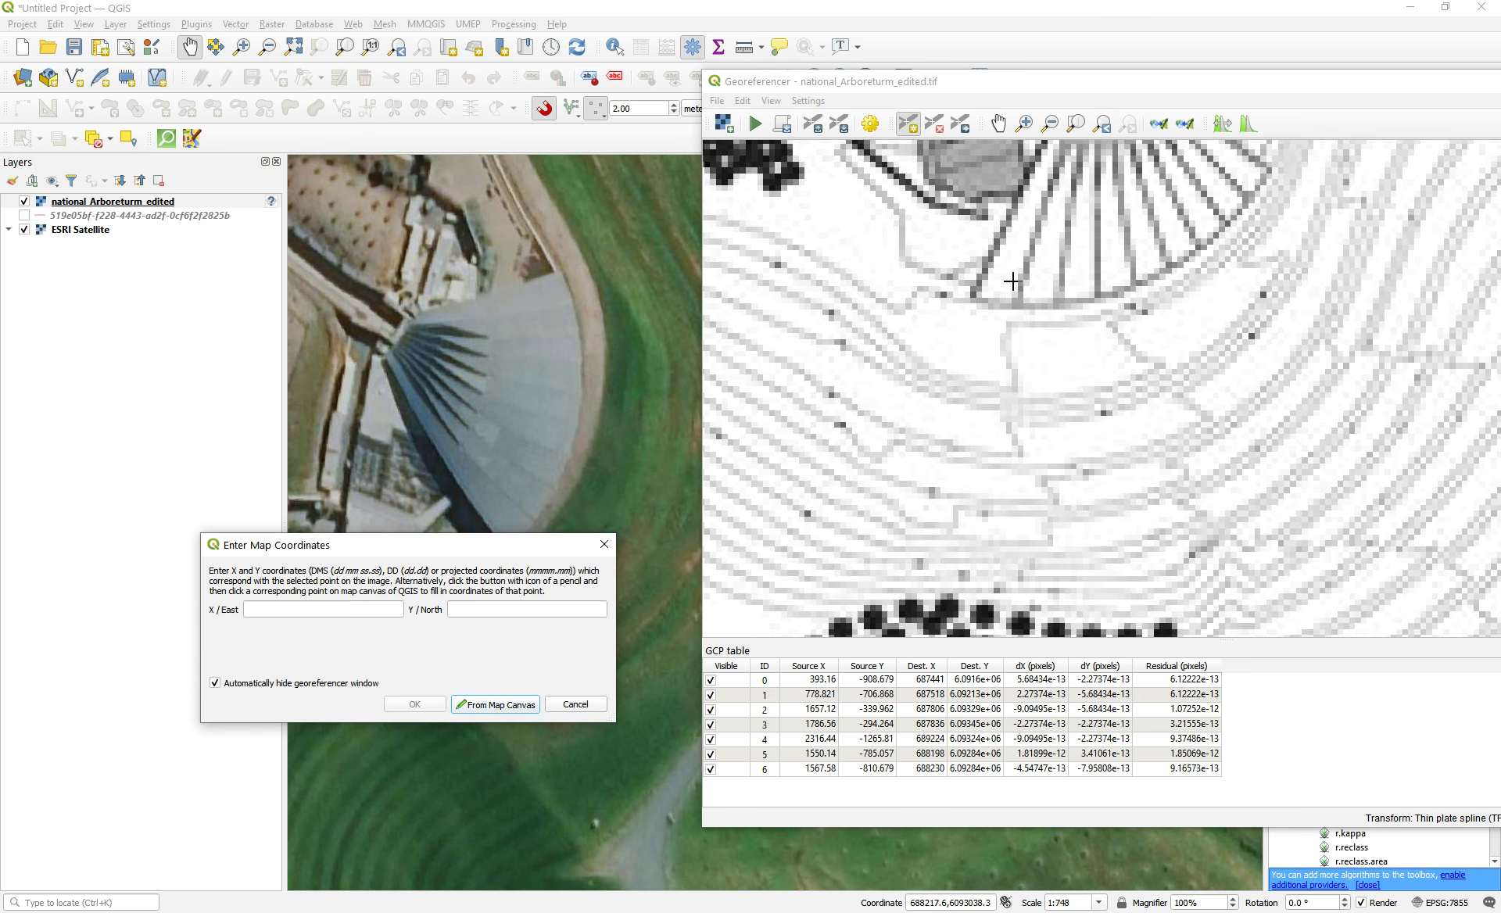
pyautogui.scroll(-2, 897, 351)
pyautogui.click(477, 706)
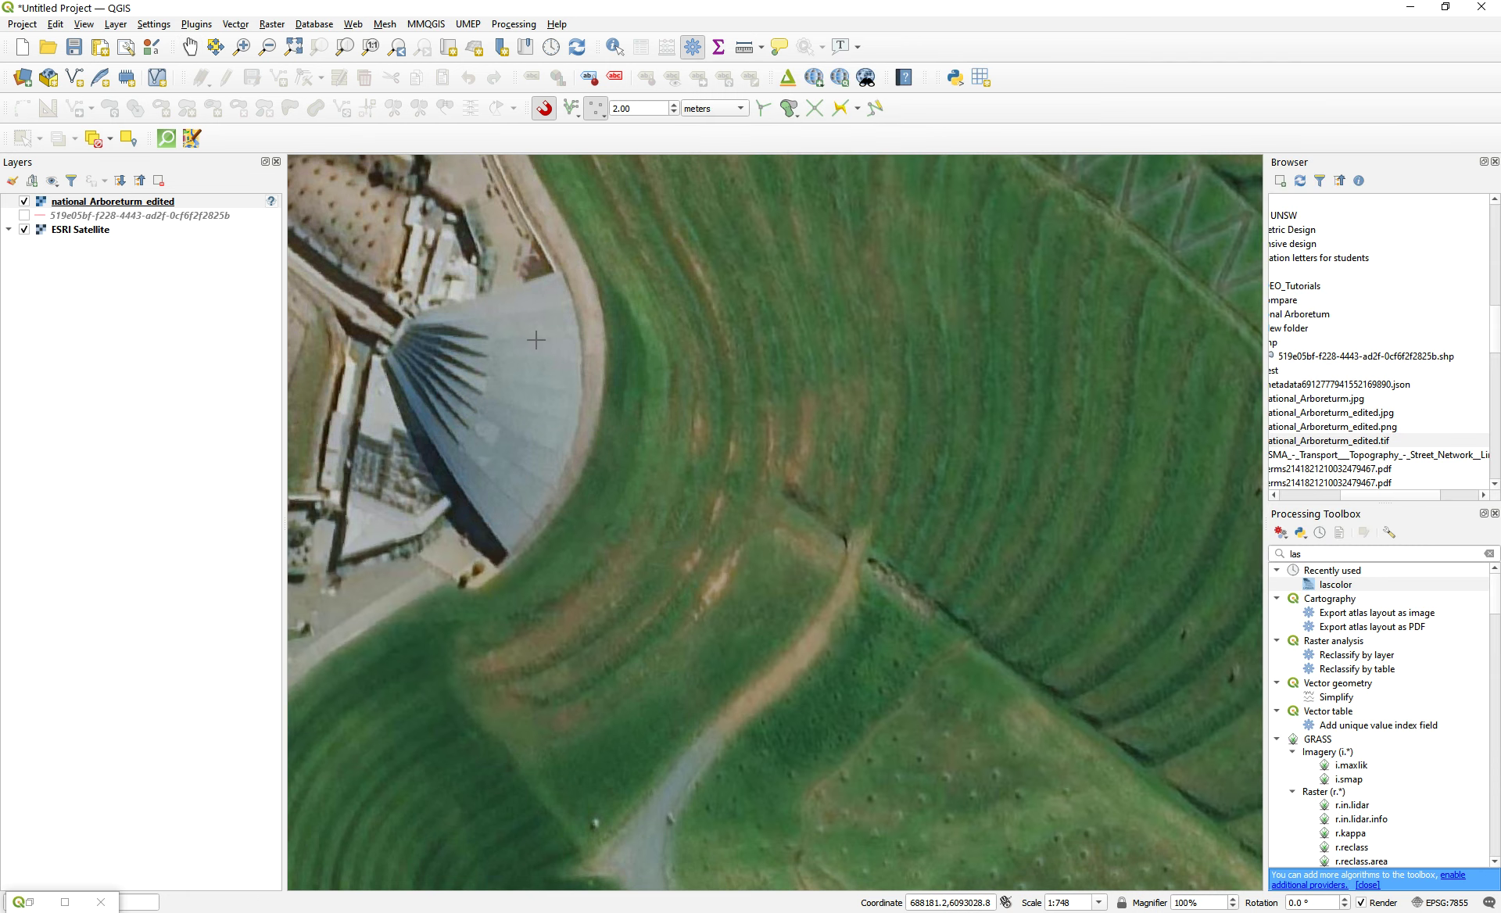
pyautogui.click(408, 317)
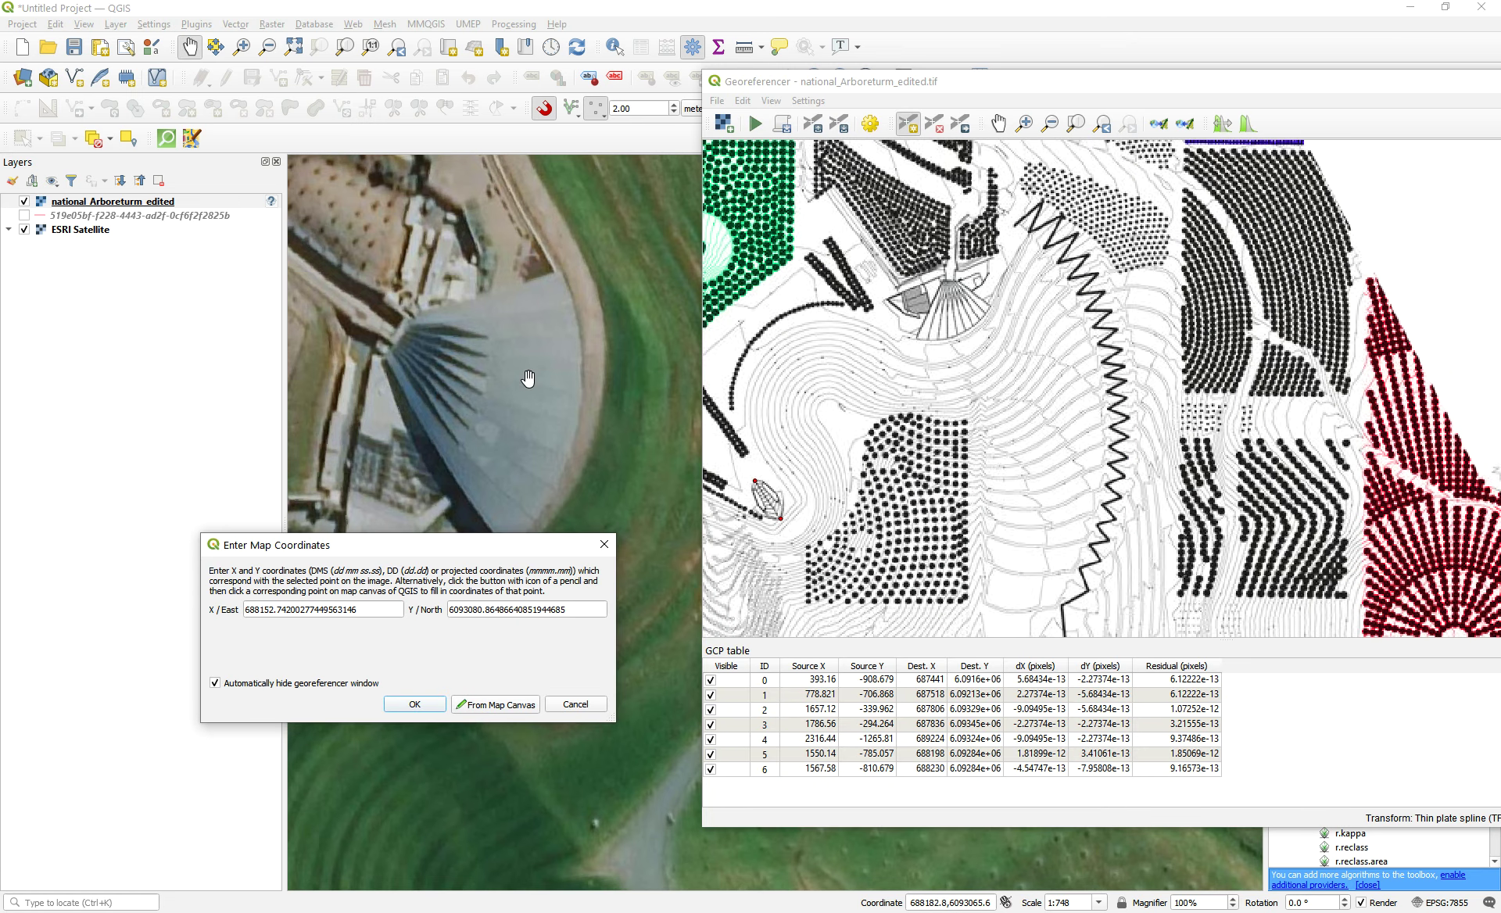
pyautogui.click(442, 706)
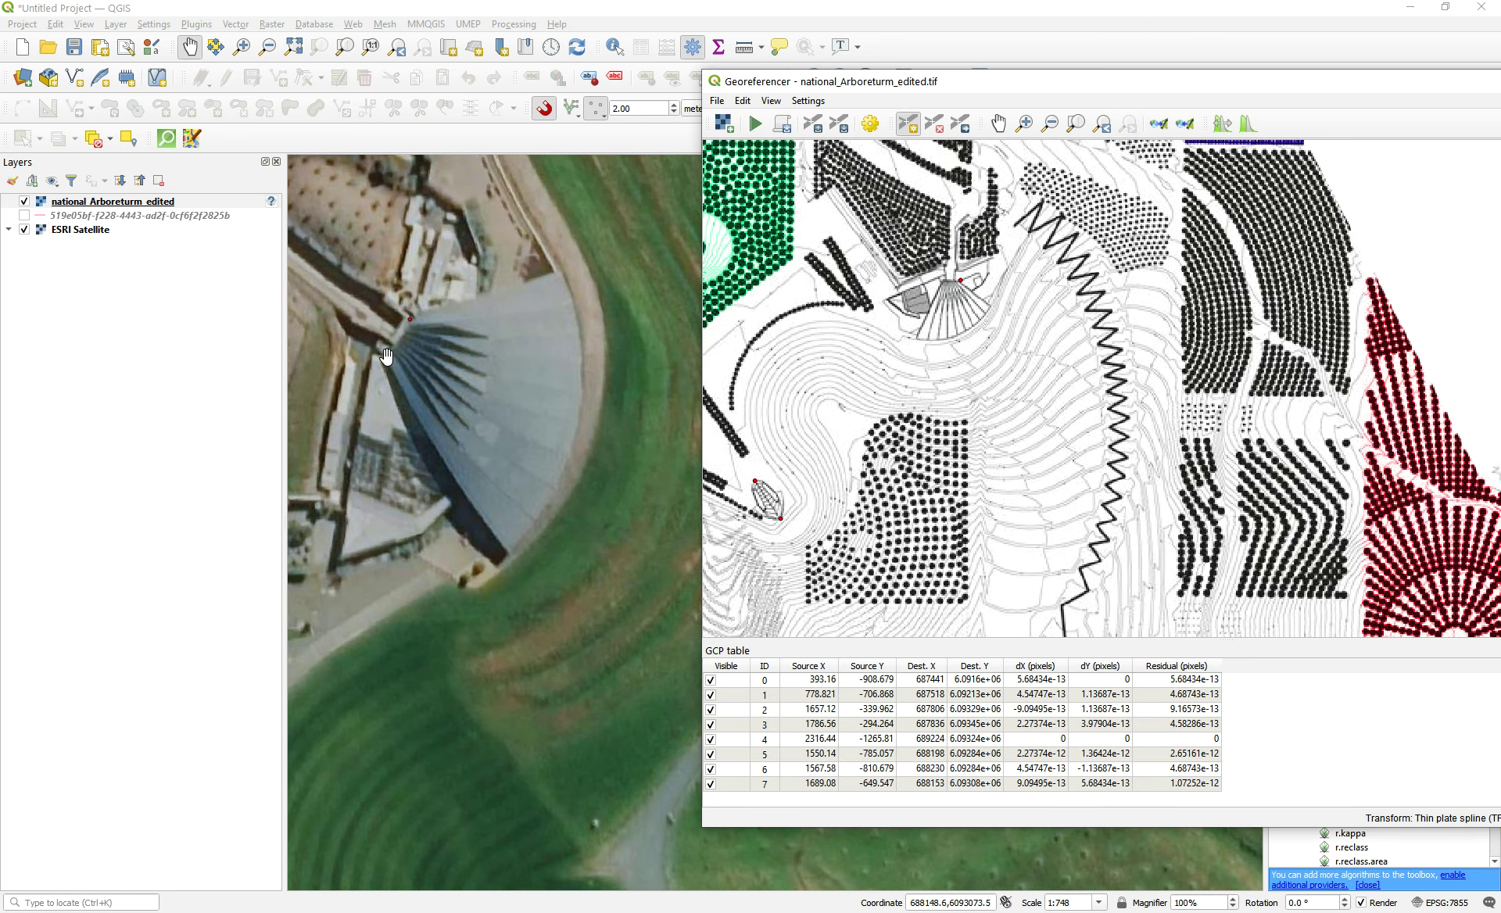
# - Add a control point linking the southern end of the zigzag line to the path north of the pond at about 688519, 6092828
pyautogui.scroll(-3, 423, 320)
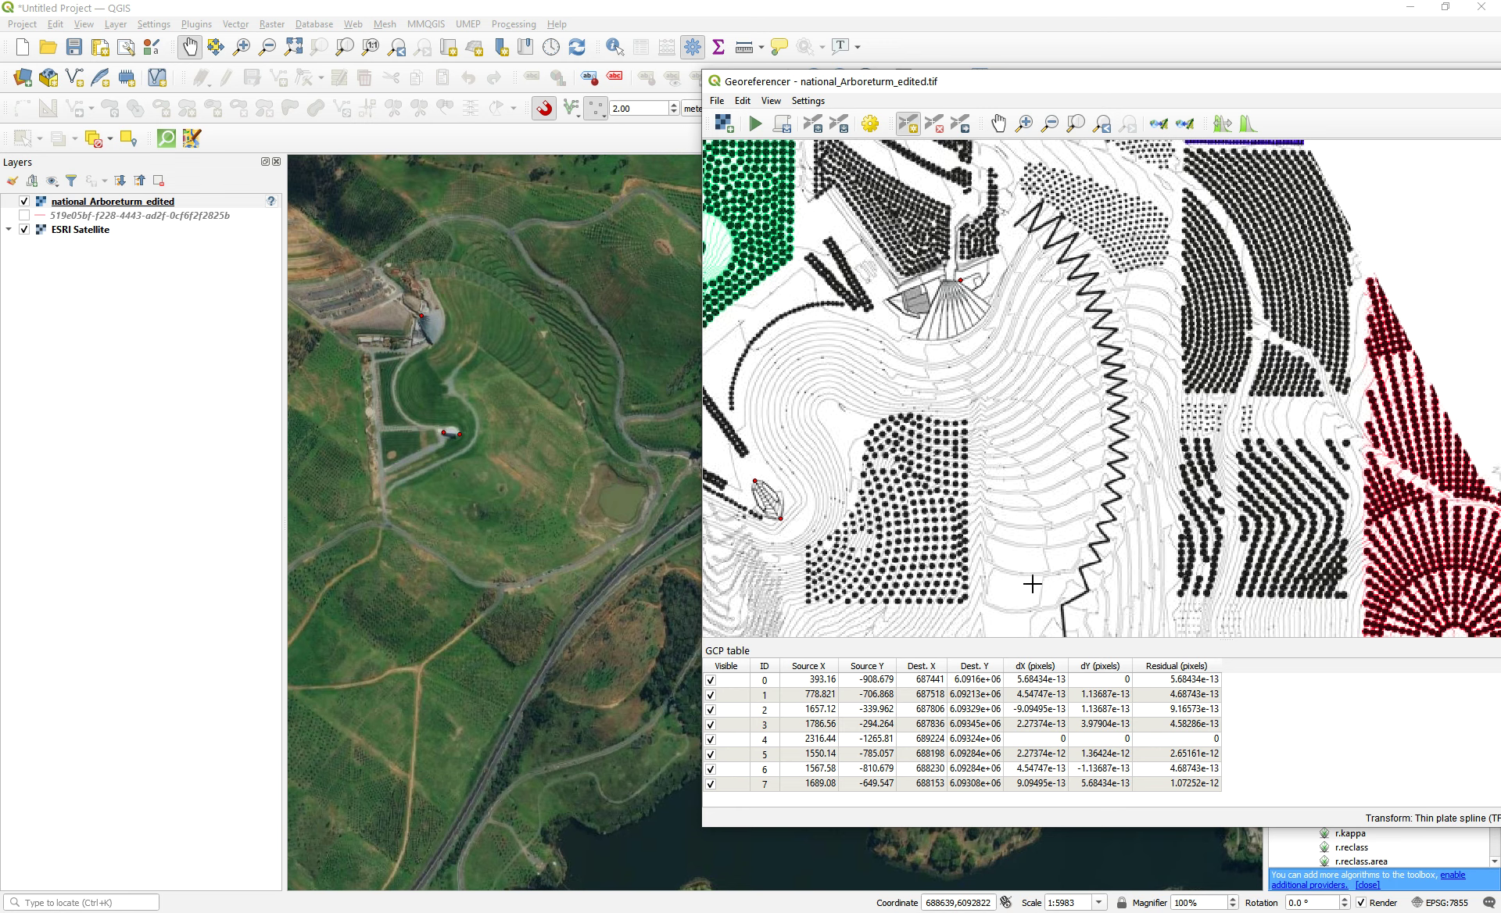
pyautogui.click(999, 124)
pyautogui.moveTo(1012, 633); pyautogui.dragTo(1109, 395)
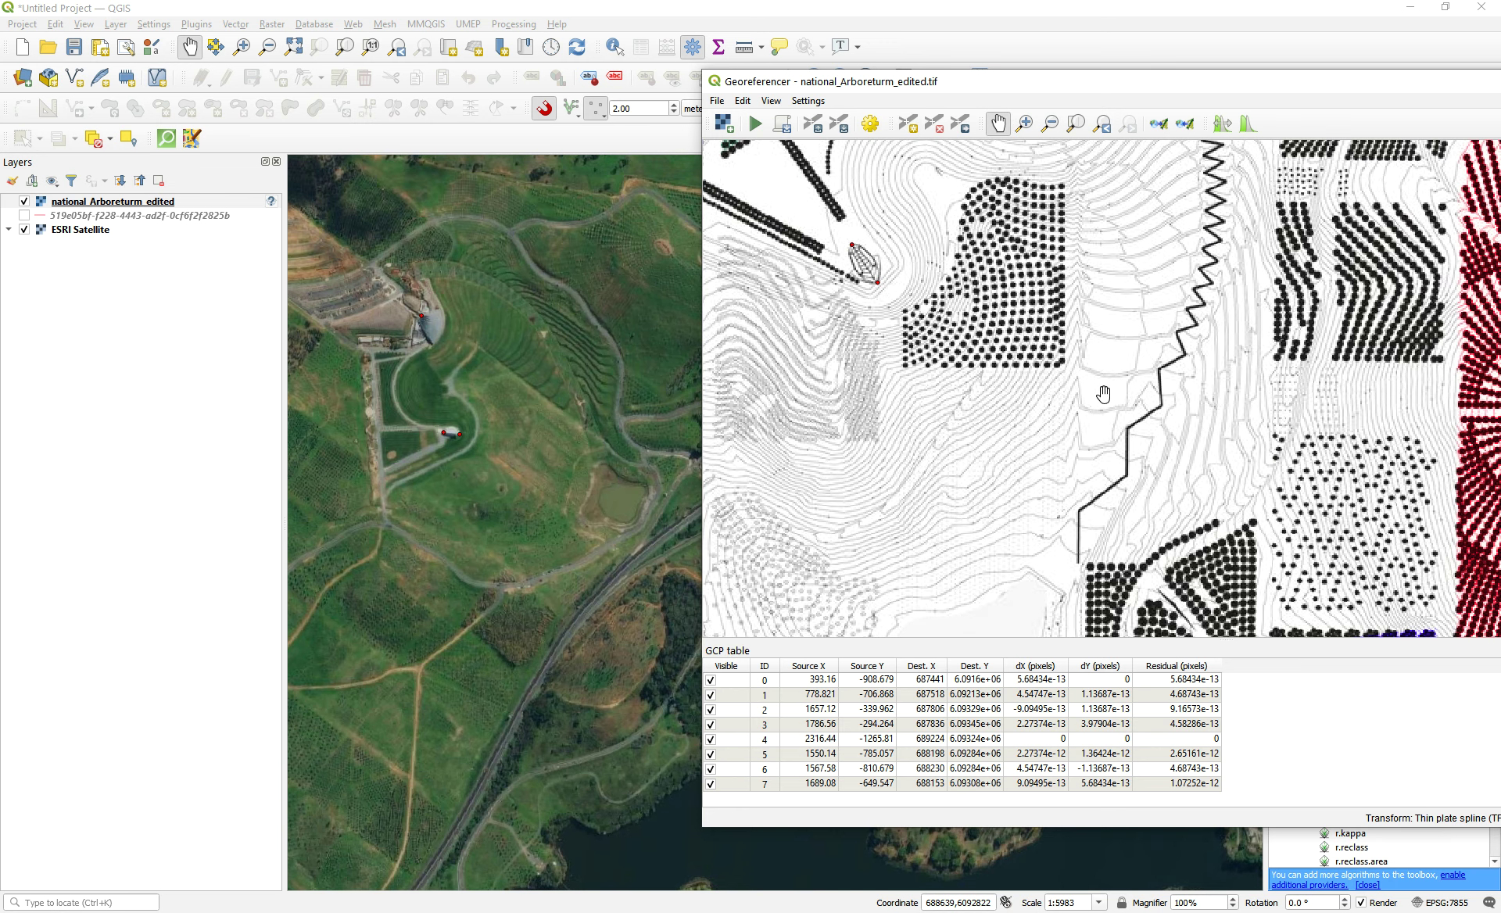
pyautogui.moveTo(1114, 541); pyautogui.dragTo(1089, 401)
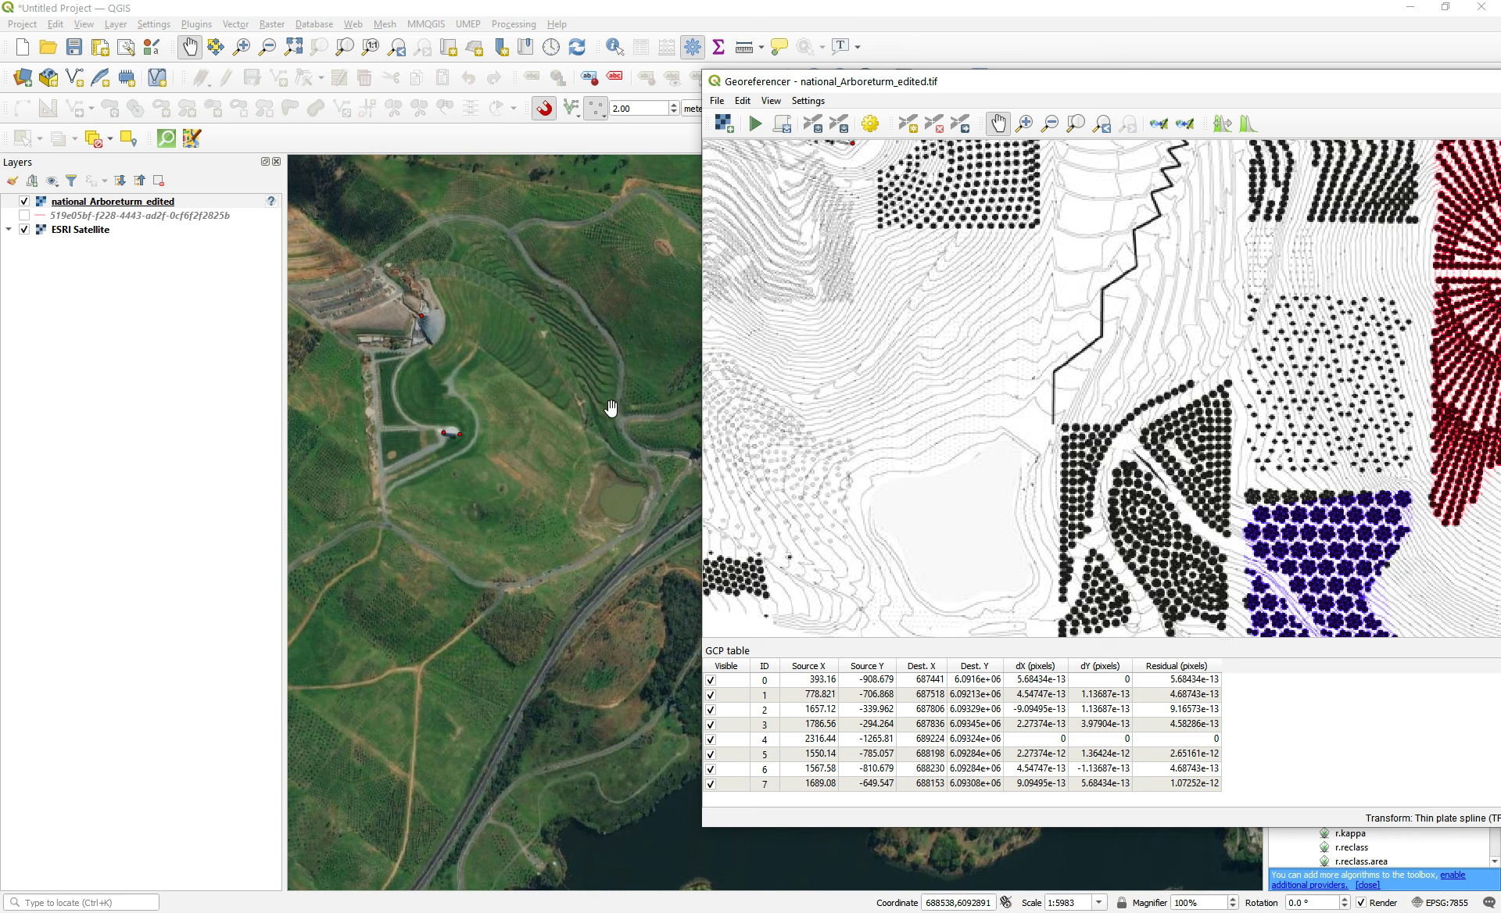
pyautogui.scroll(2, 607, 409)
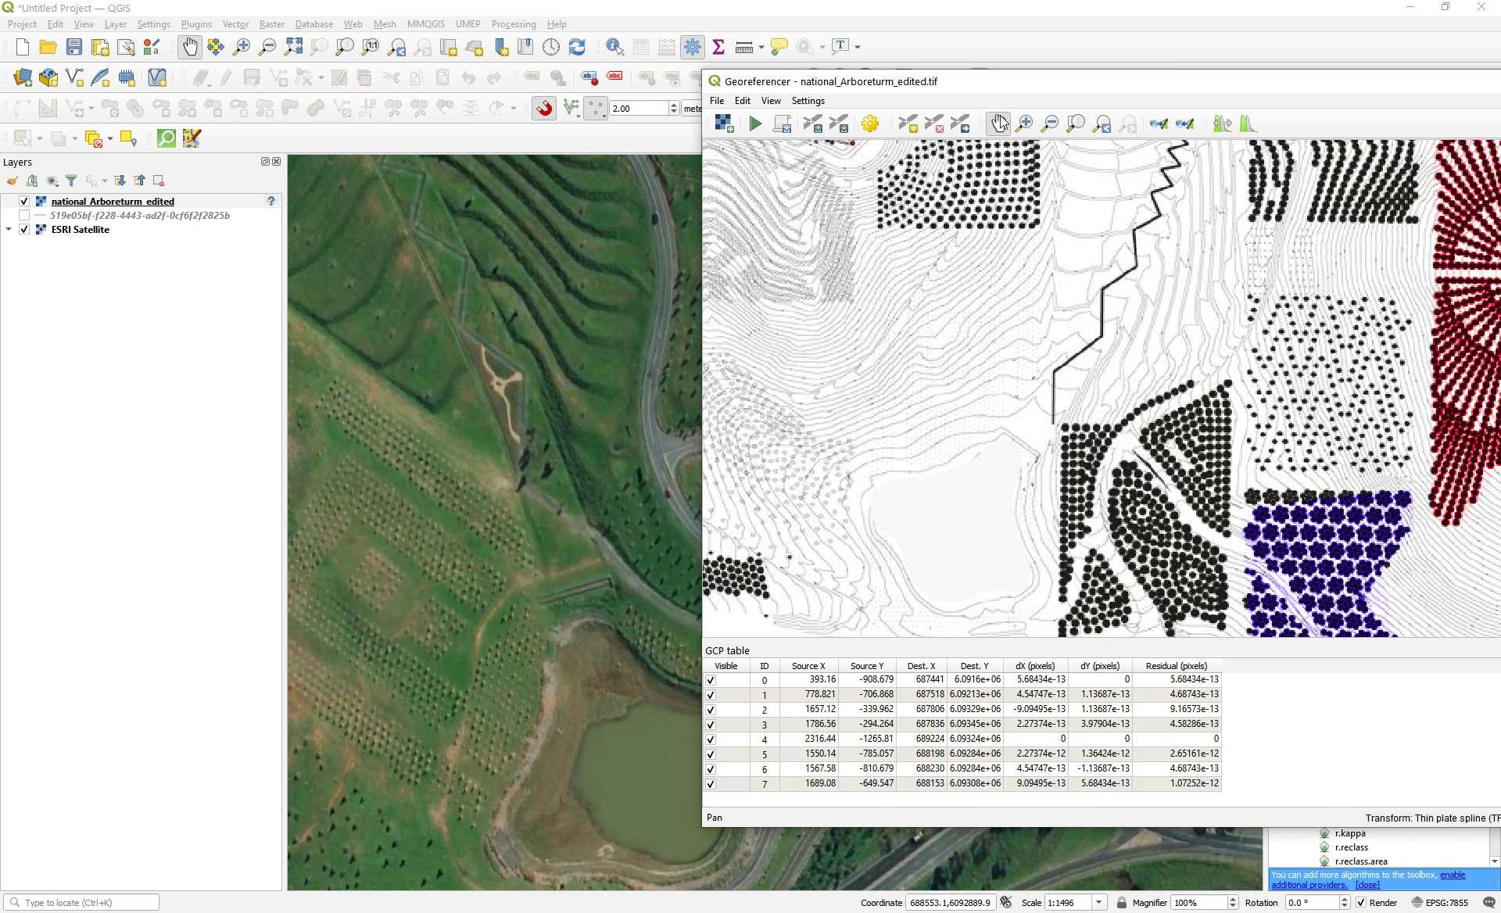
pyautogui.click(910, 126)
pyautogui.click(1049, 425)
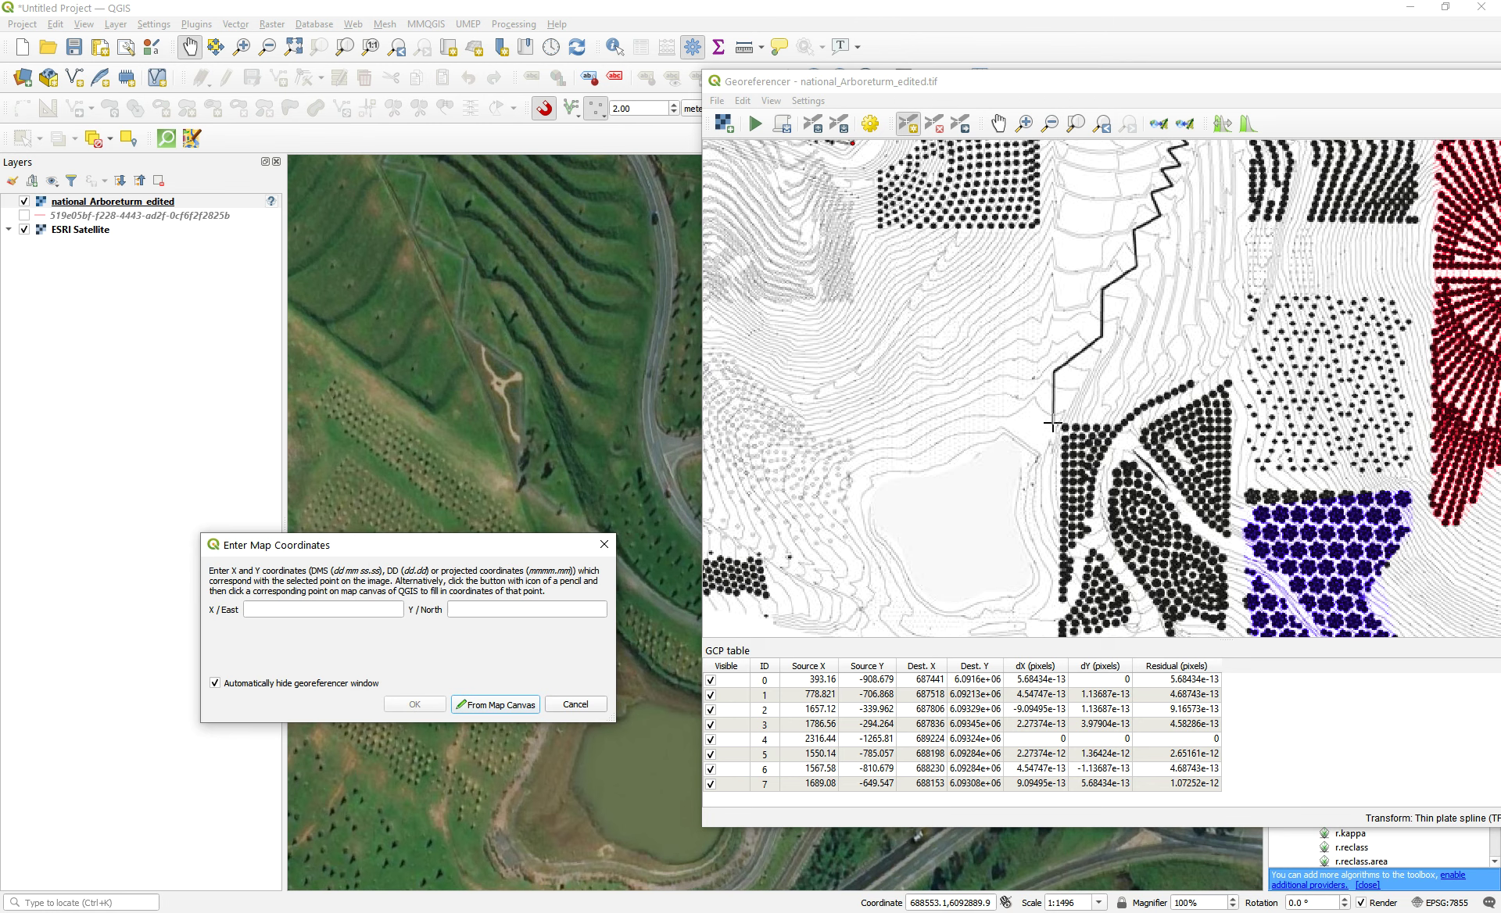
pyautogui.click(495, 704)
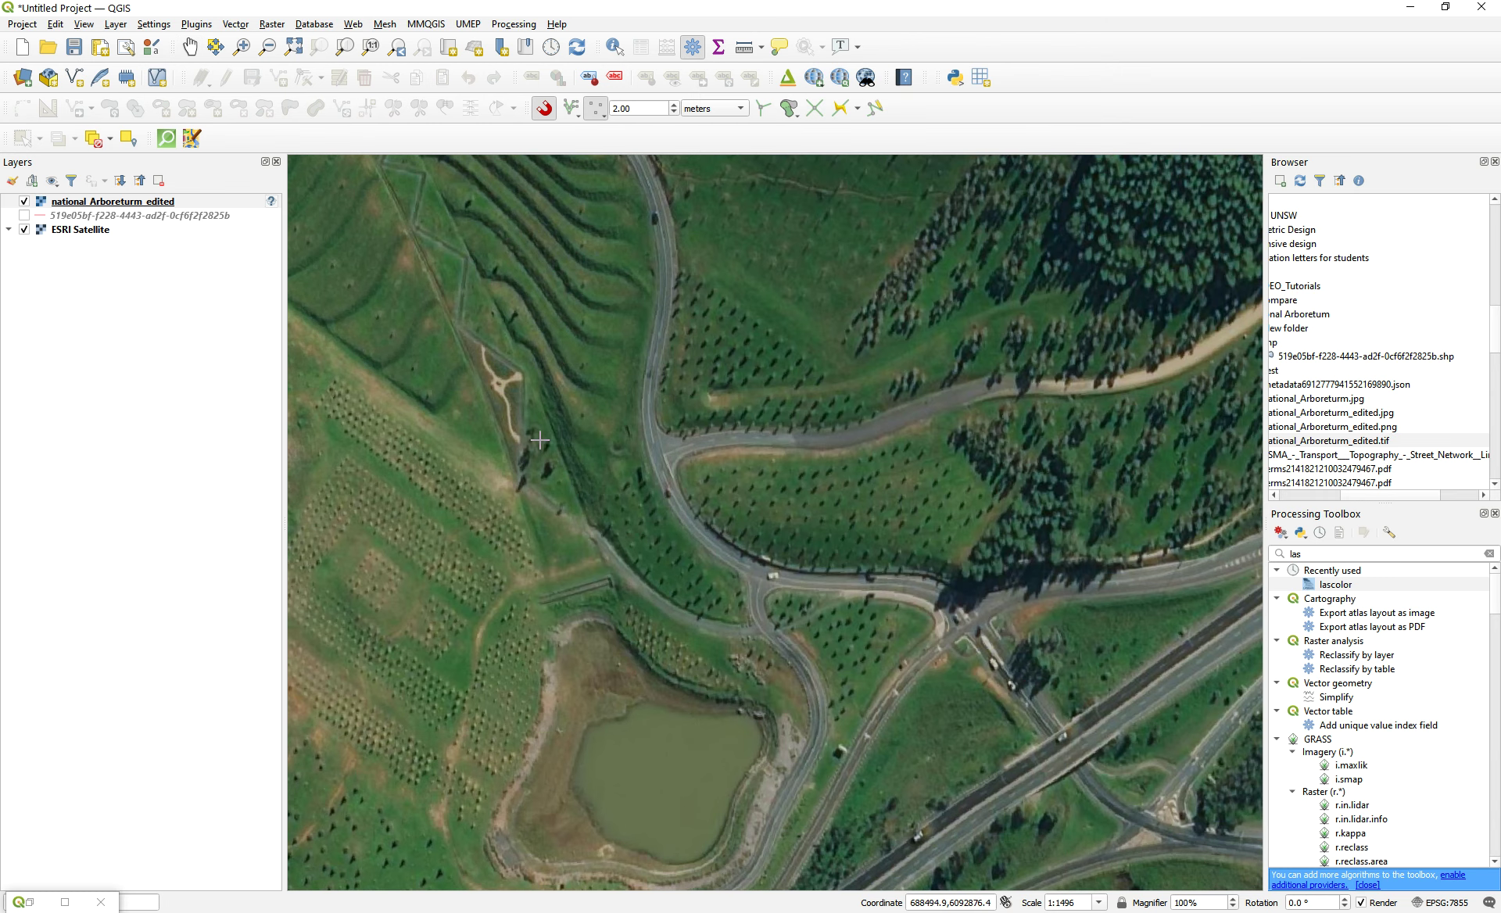
pyautogui.click(586, 533)
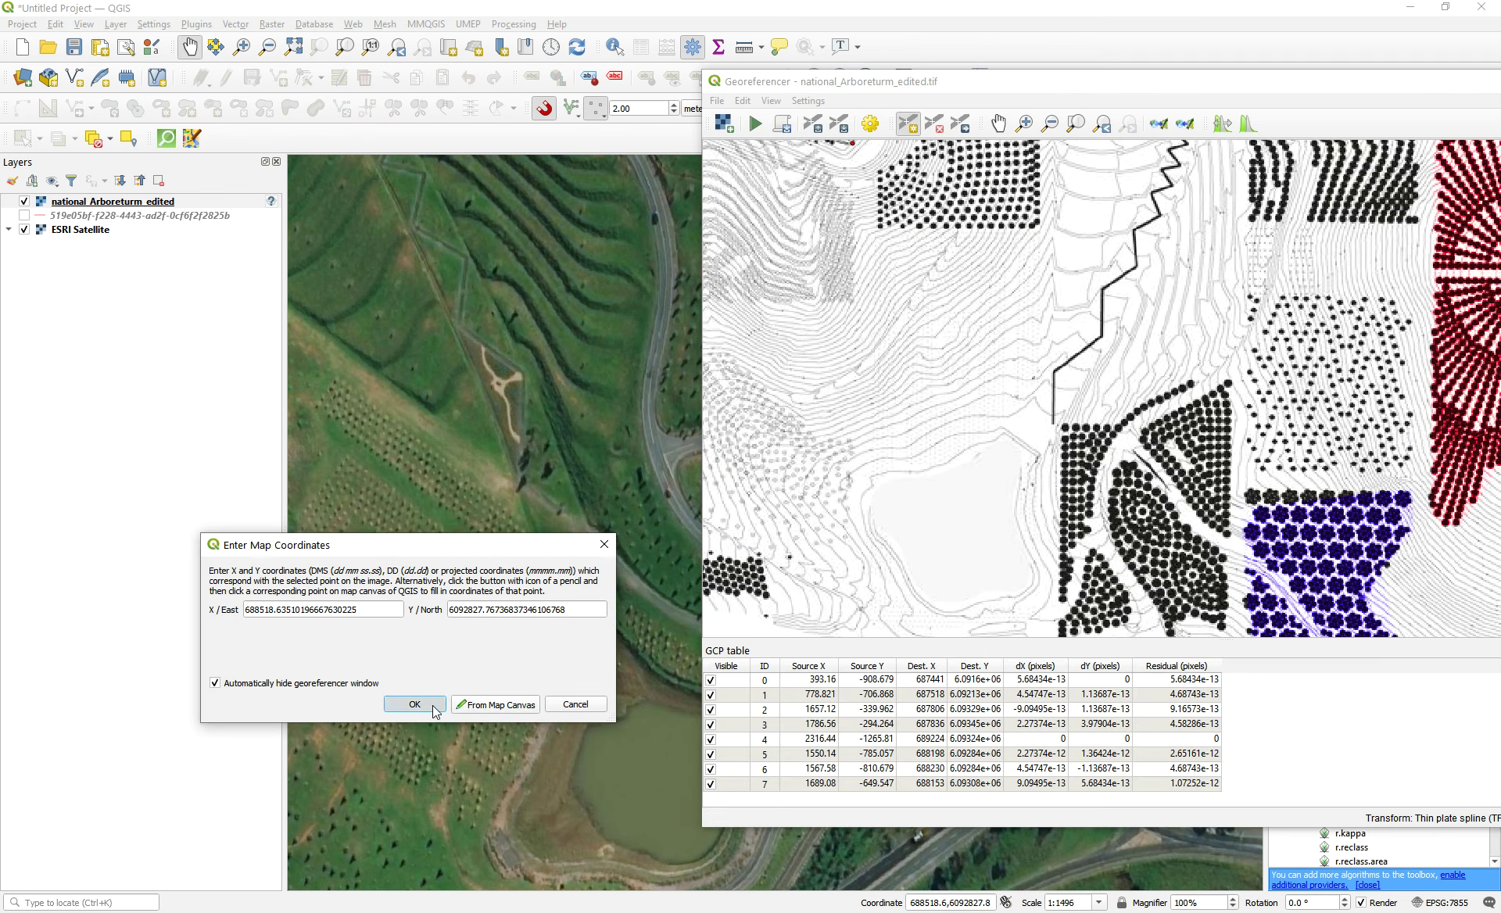
pyautogui.click(398, 707)
# - Add a control point linking the southeastern corner of the mint-green contoured plot to the highway's western edge near 688445, 6092469 on the satellite map
pyautogui.scroll(-2, 598, 374)
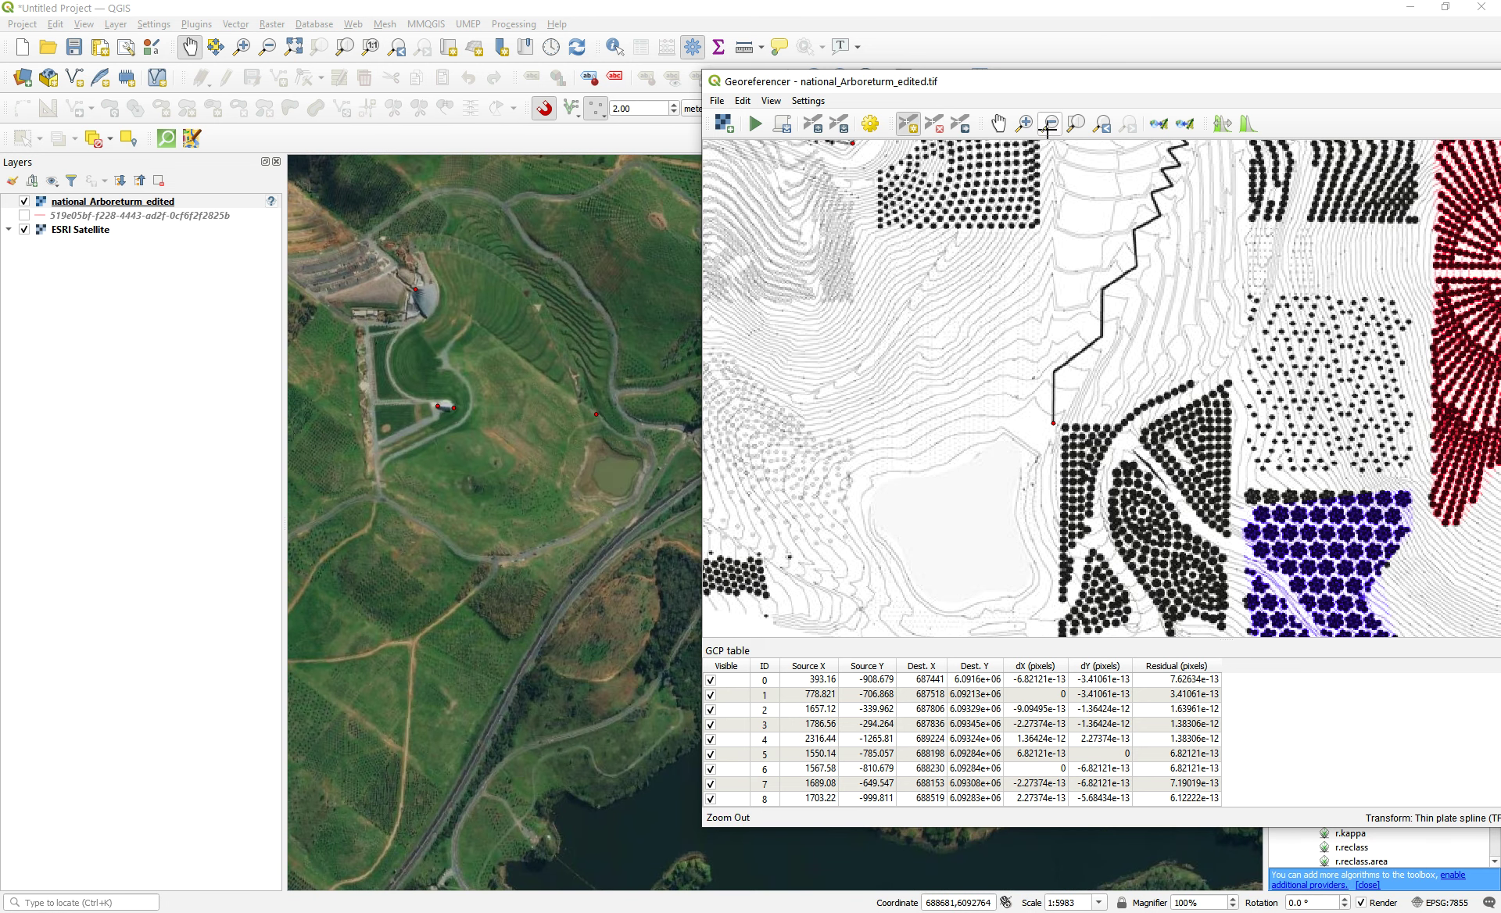
pyautogui.click(998, 123)
pyautogui.scroll(-5, 1202, 425)
pyautogui.scroll(1, 1185, 391)
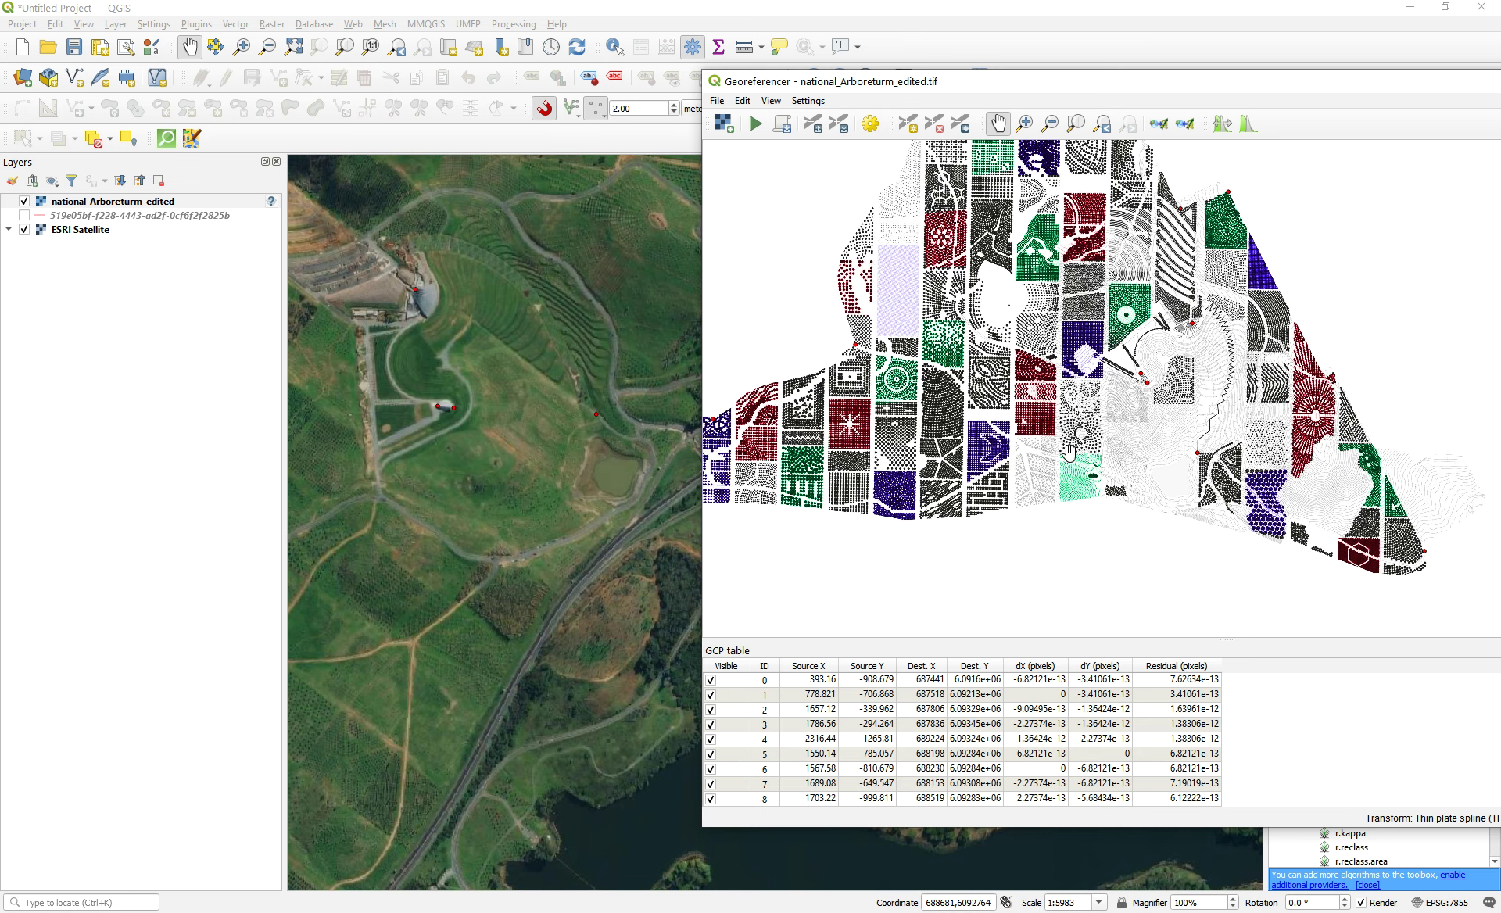
pyautogui.scroll(2, 1111, 505)
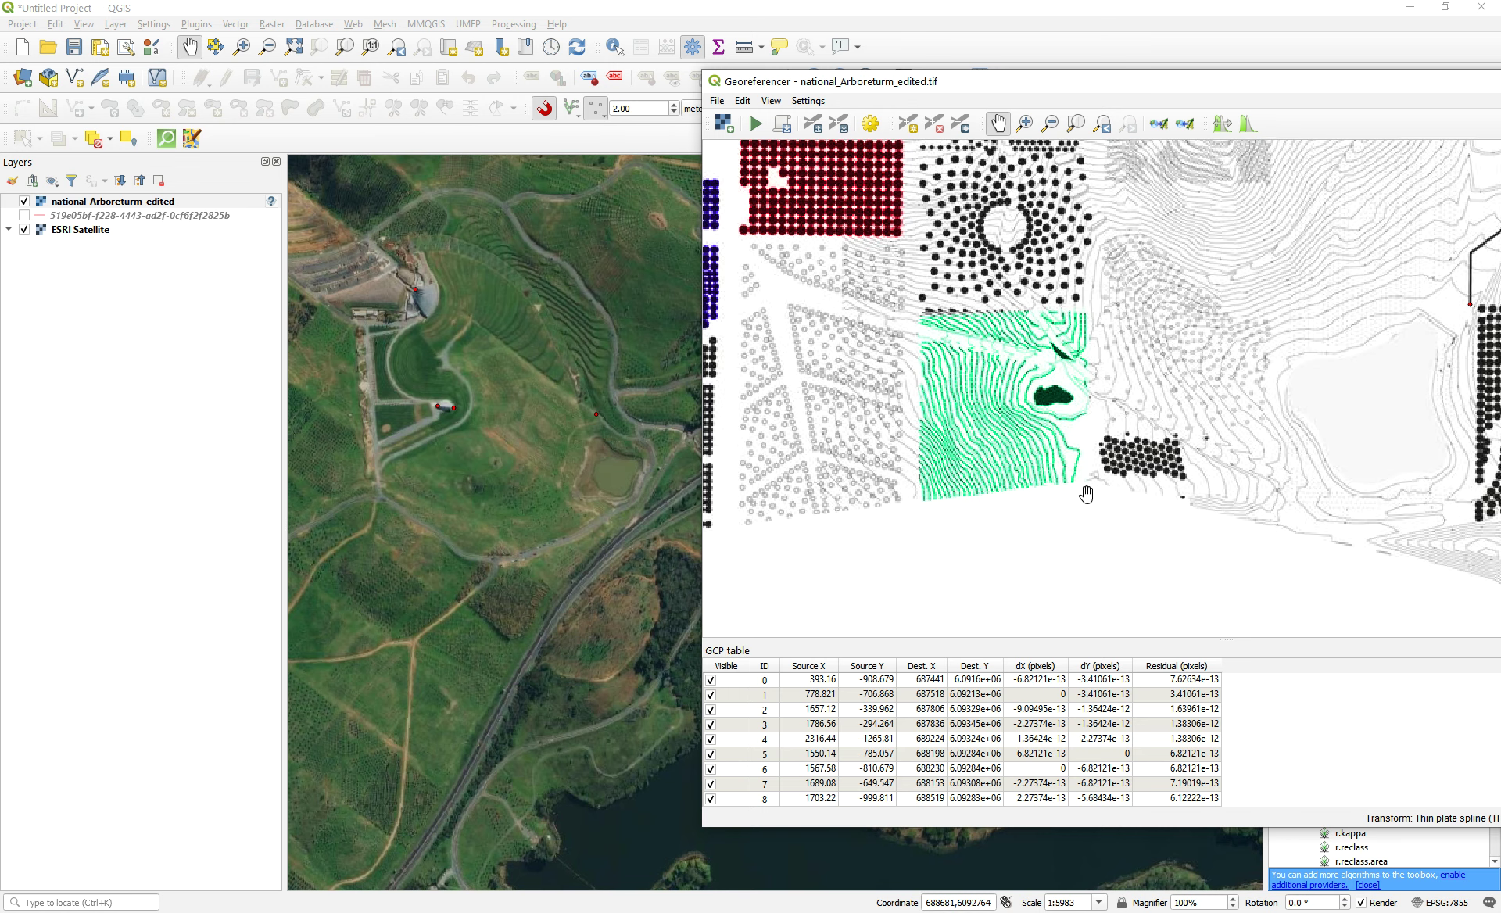
pyautogui.scroll(-1, 1089, 491)
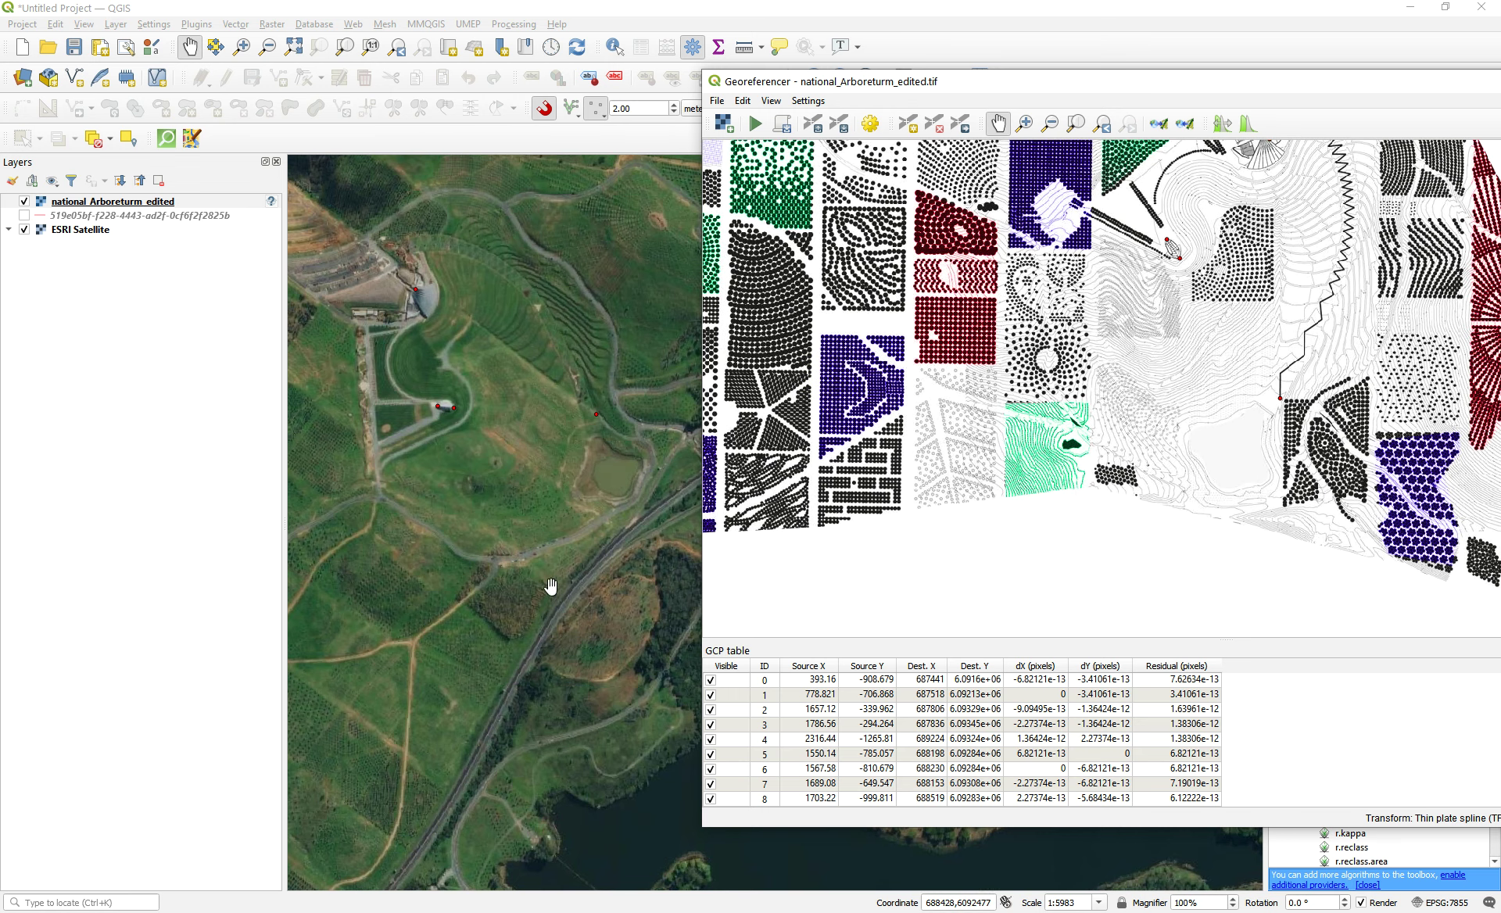
pyautogui.moveTo(563, 586); pyautogui.dragTo(539, 445)
pyautogui.scroll(-1, 537, 446)
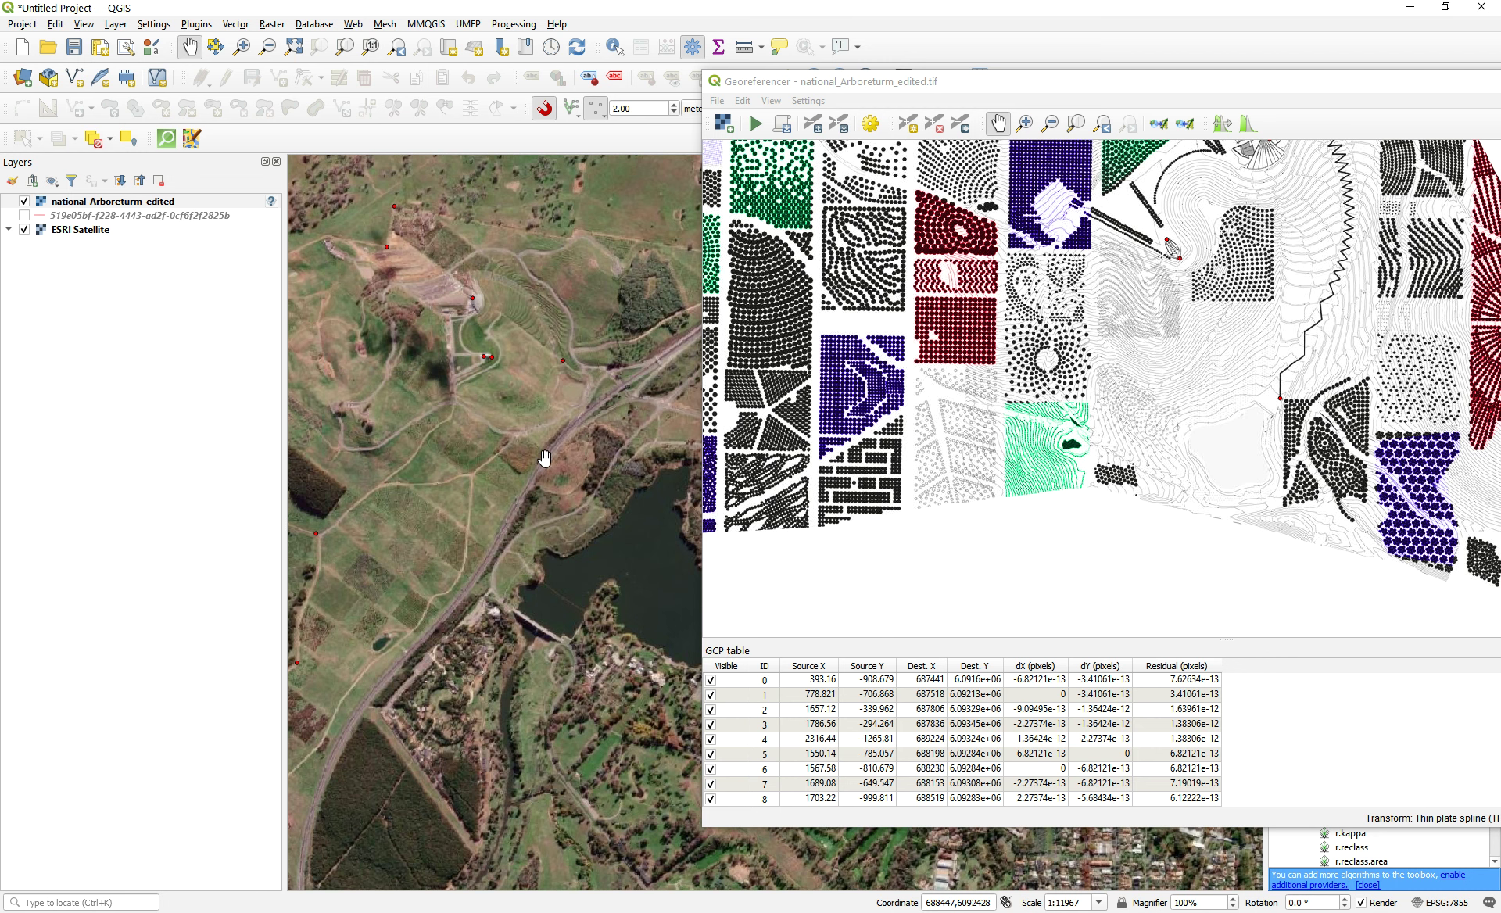
pyautogui.scroll(2, 545, 457)
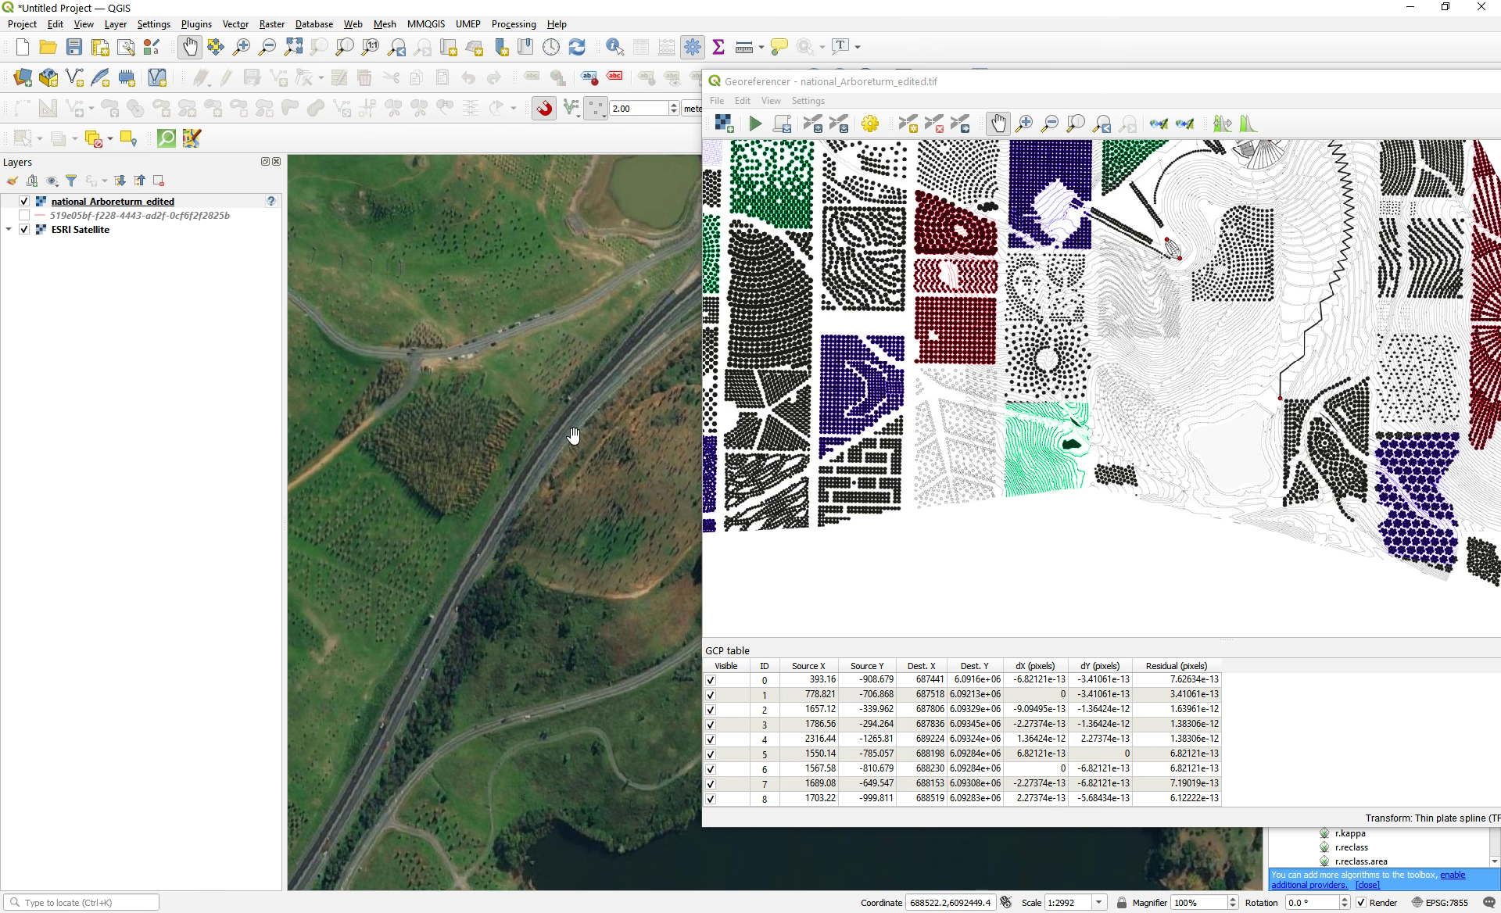
pyautogui.click(908, 123)
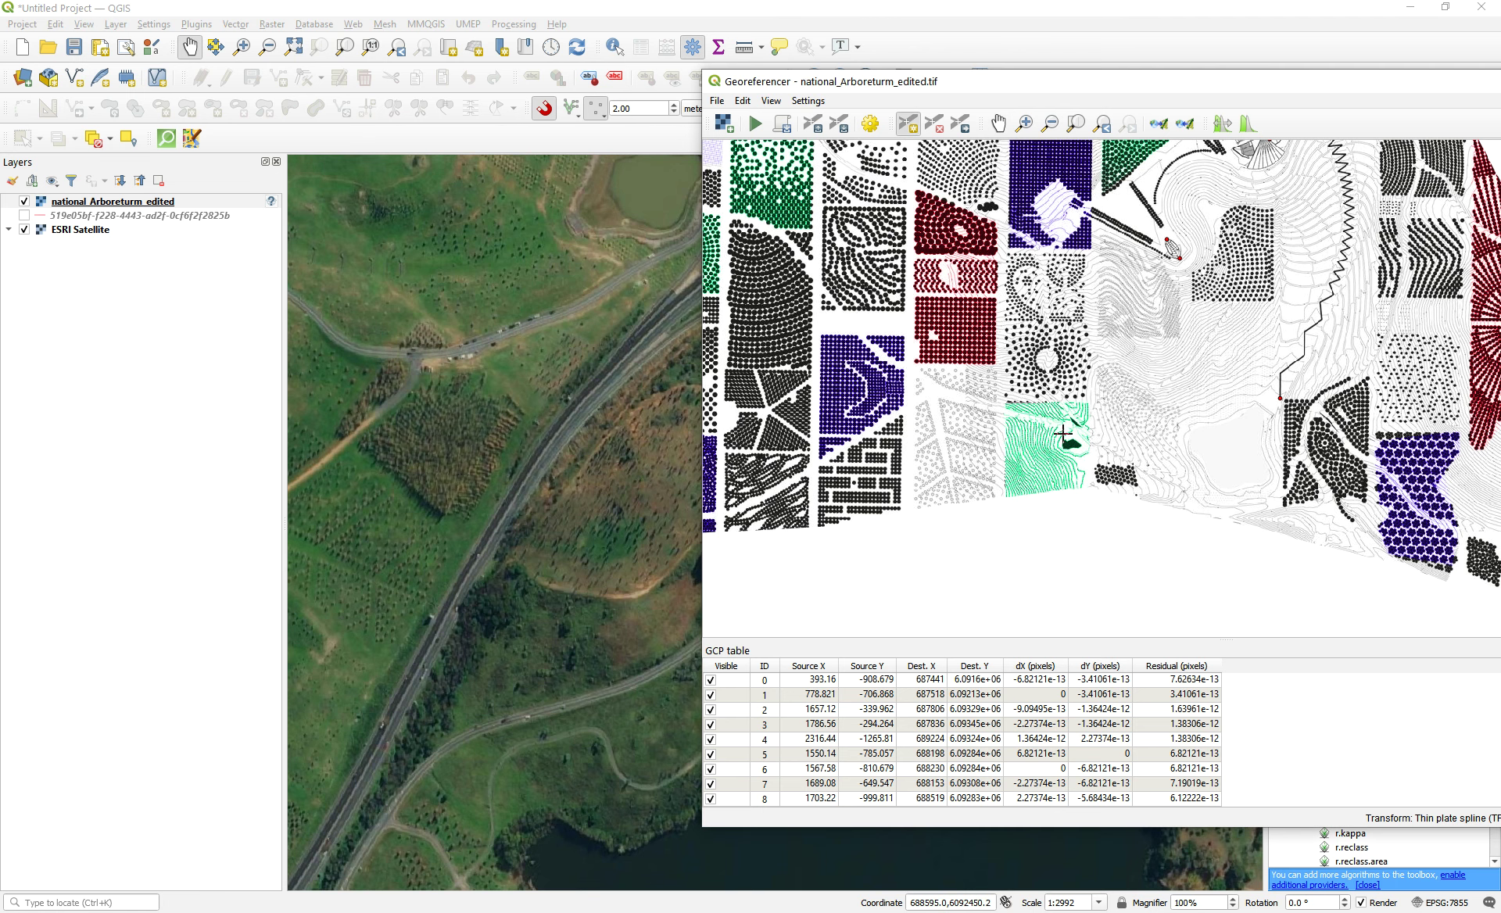
pyautogui.click(1092, 489)
pyautogui.click(496, 704)
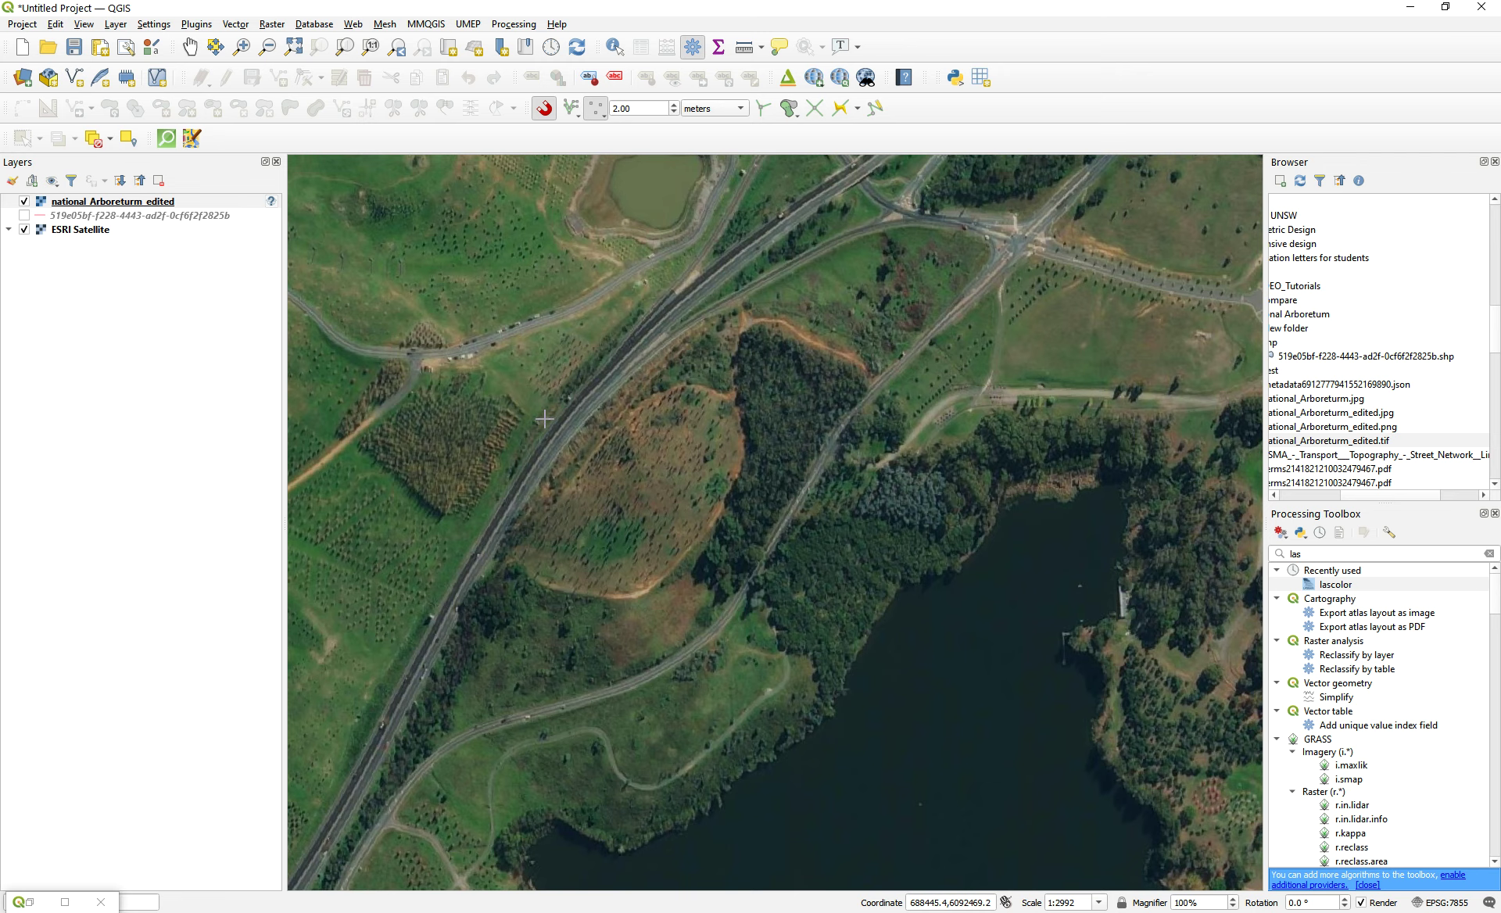
pyautogui.click(538, 424)
pyautogui.click(416, 712)
# - Add a control point linking the western tip of the westernmost green triangular plot to the track at about 687302, 6091223 on the satellite map
pyautogui.scroll(-1, 519, 396)
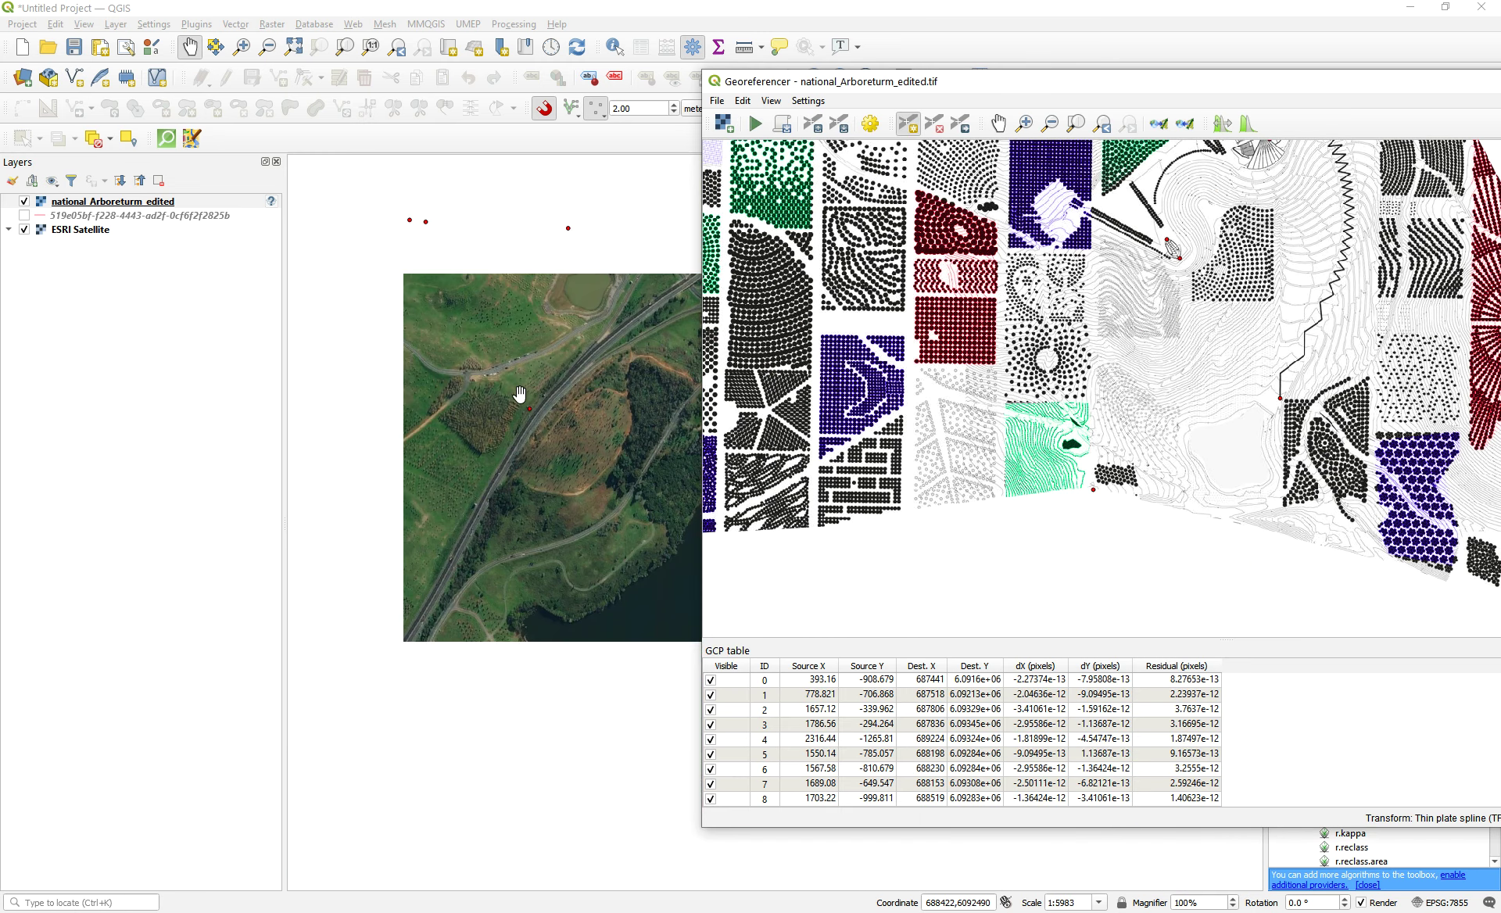
pyautogui.scroll(-1, 560, 400)
pyautogui.click(999, 123)
pyautogui.scroll(-5, 985, 437)
pyautogui.scroll(1, 919, 445)
pyautogui.scroll(2, 899, 448)
pyautogui.scroll(-2, 868, 450)
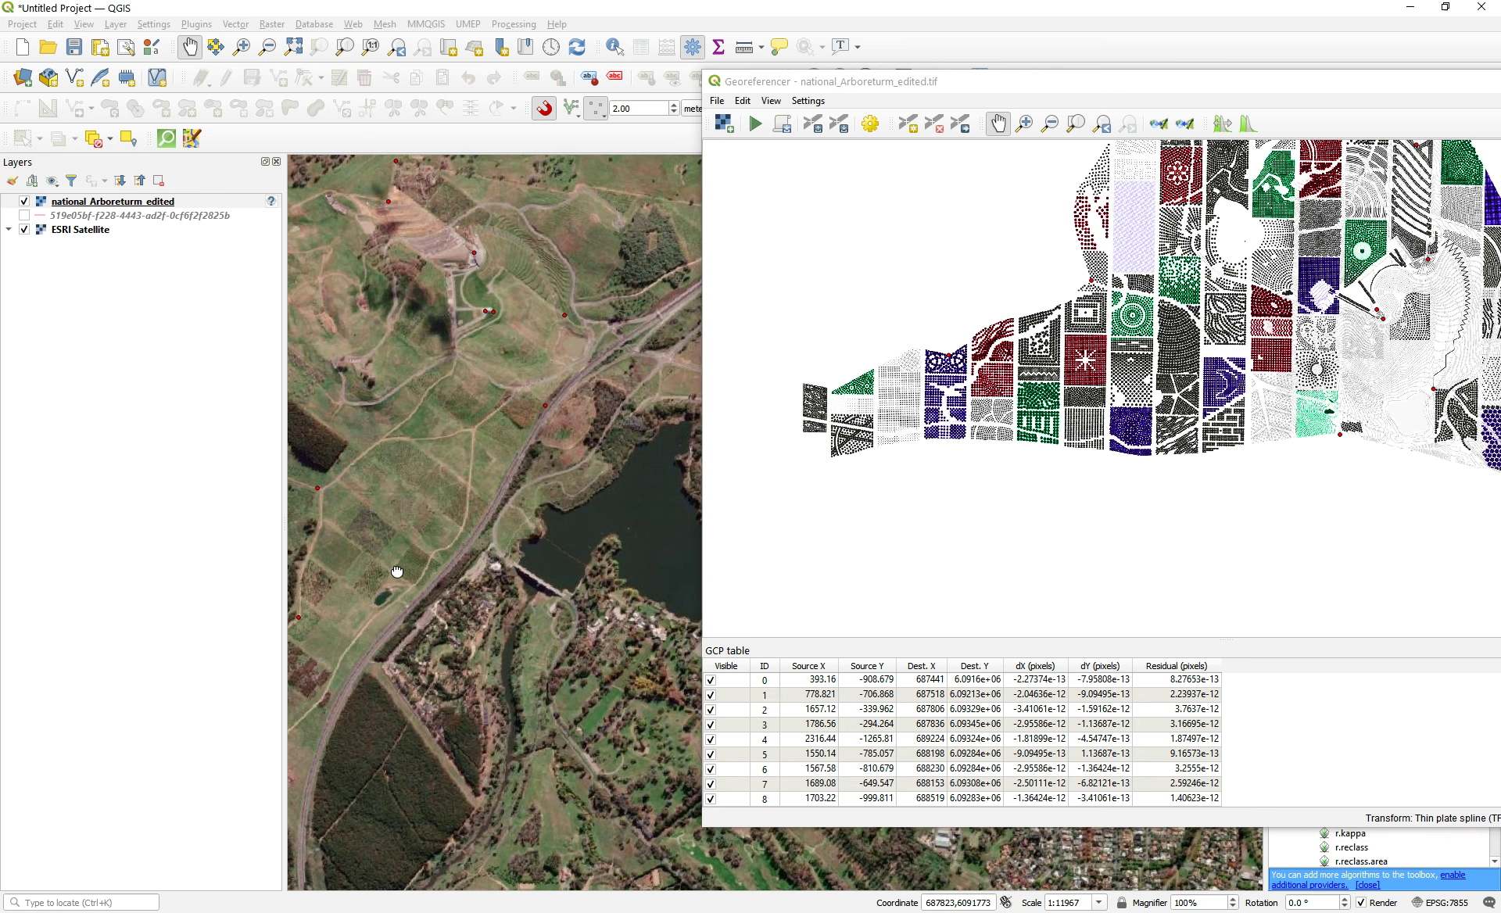
pyautogui.moveTo(391, 576); pyautogui.dragTo(474, 450)
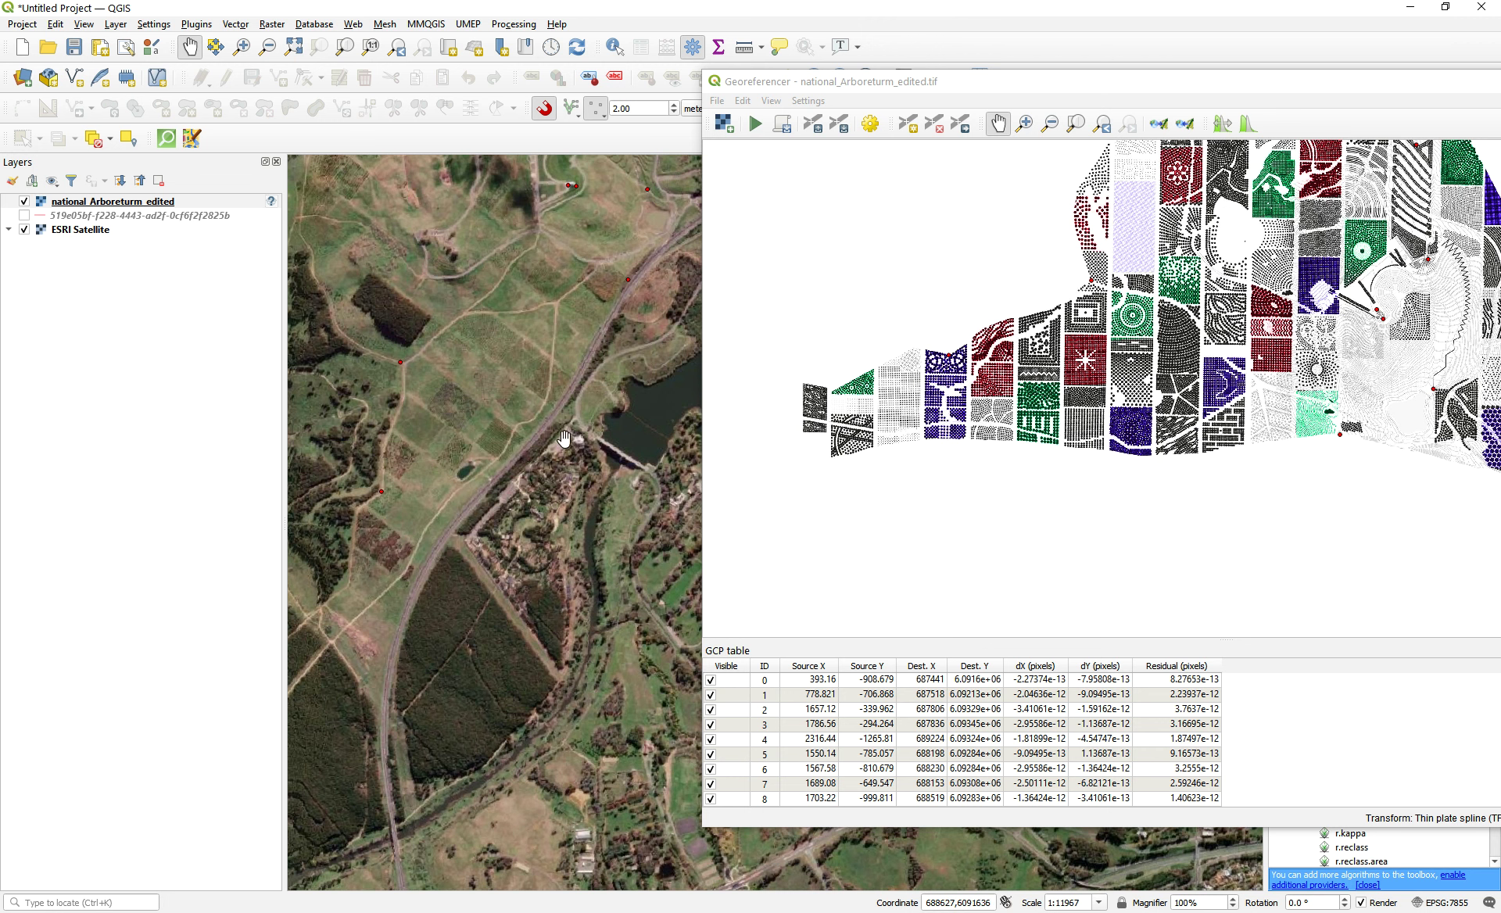
pyautogui.scroll(1, 408, 582)
pyautogui.moveTo(424, 579); pyautogui.dragTo(519, 570)
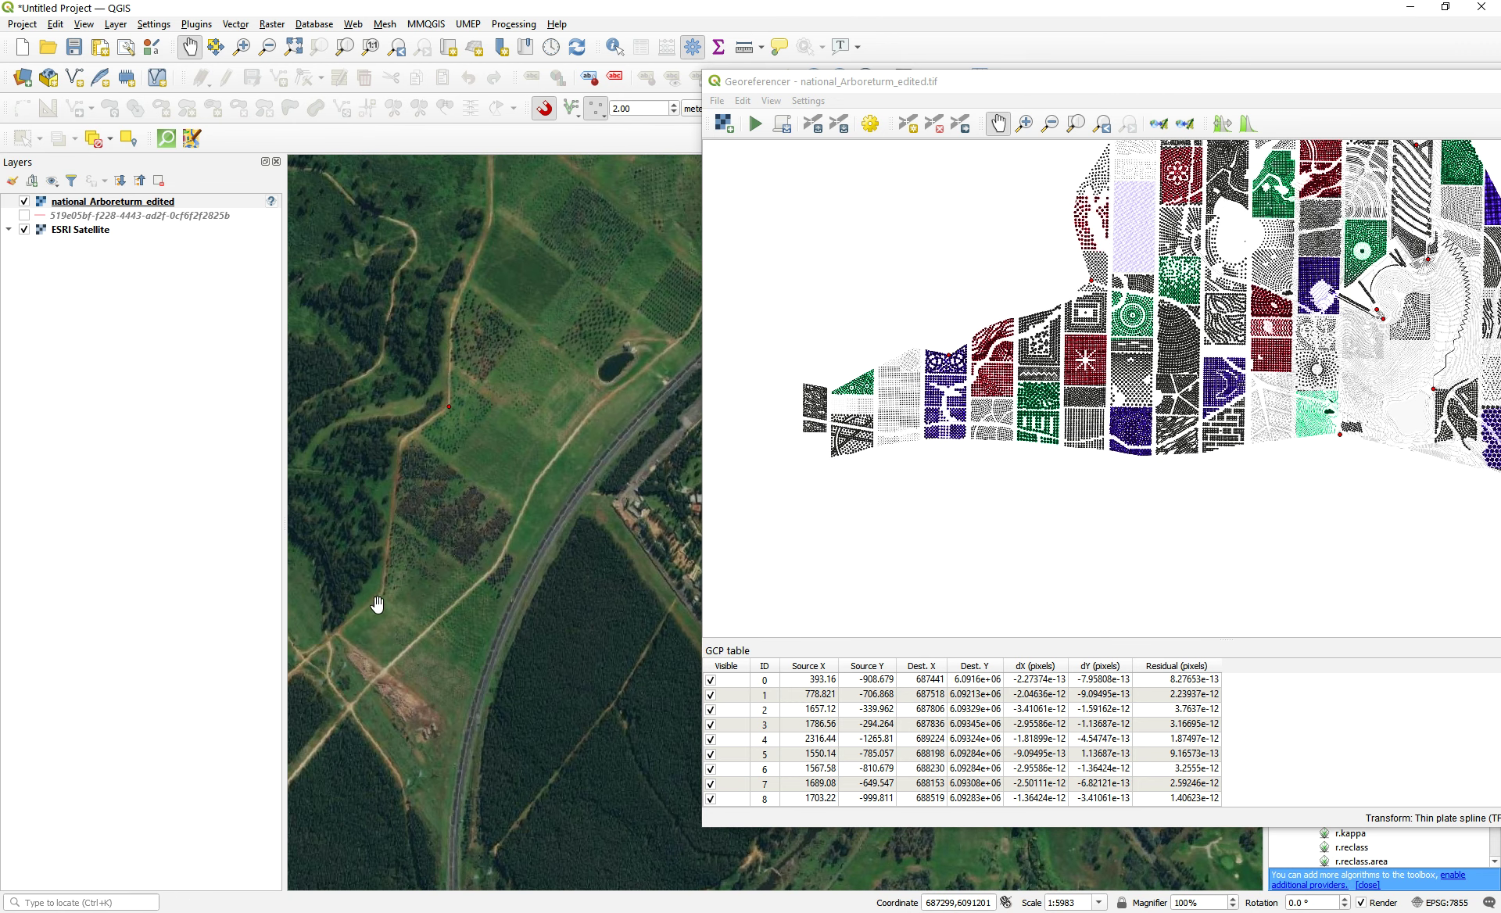
pyautogui.scroll(1, 868, 372)
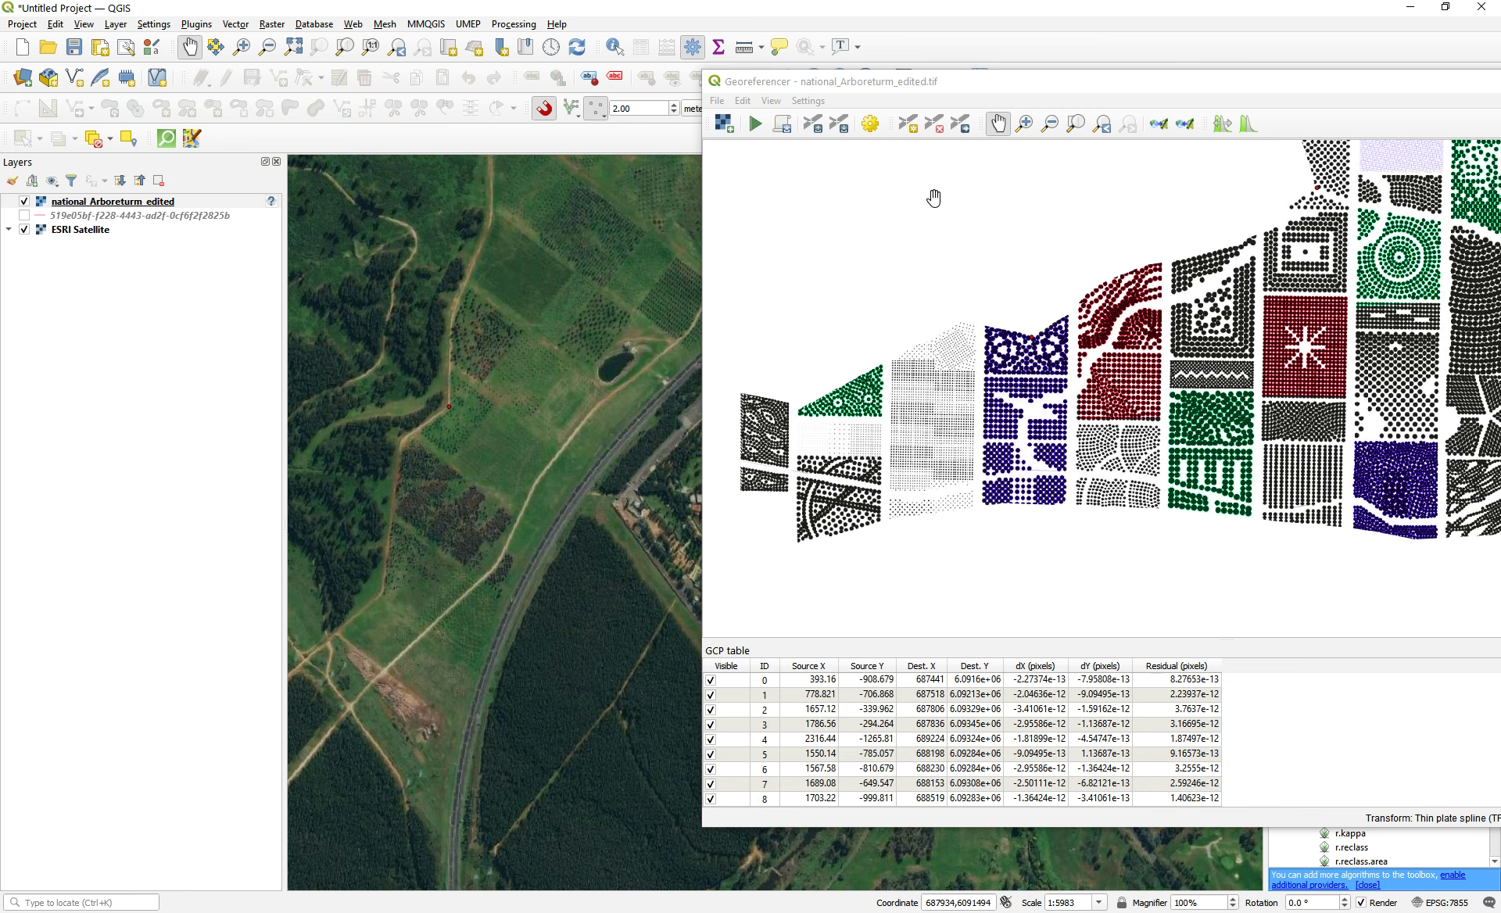
pyautogui.click(912, 128)
pyautogui.click(797, 410)
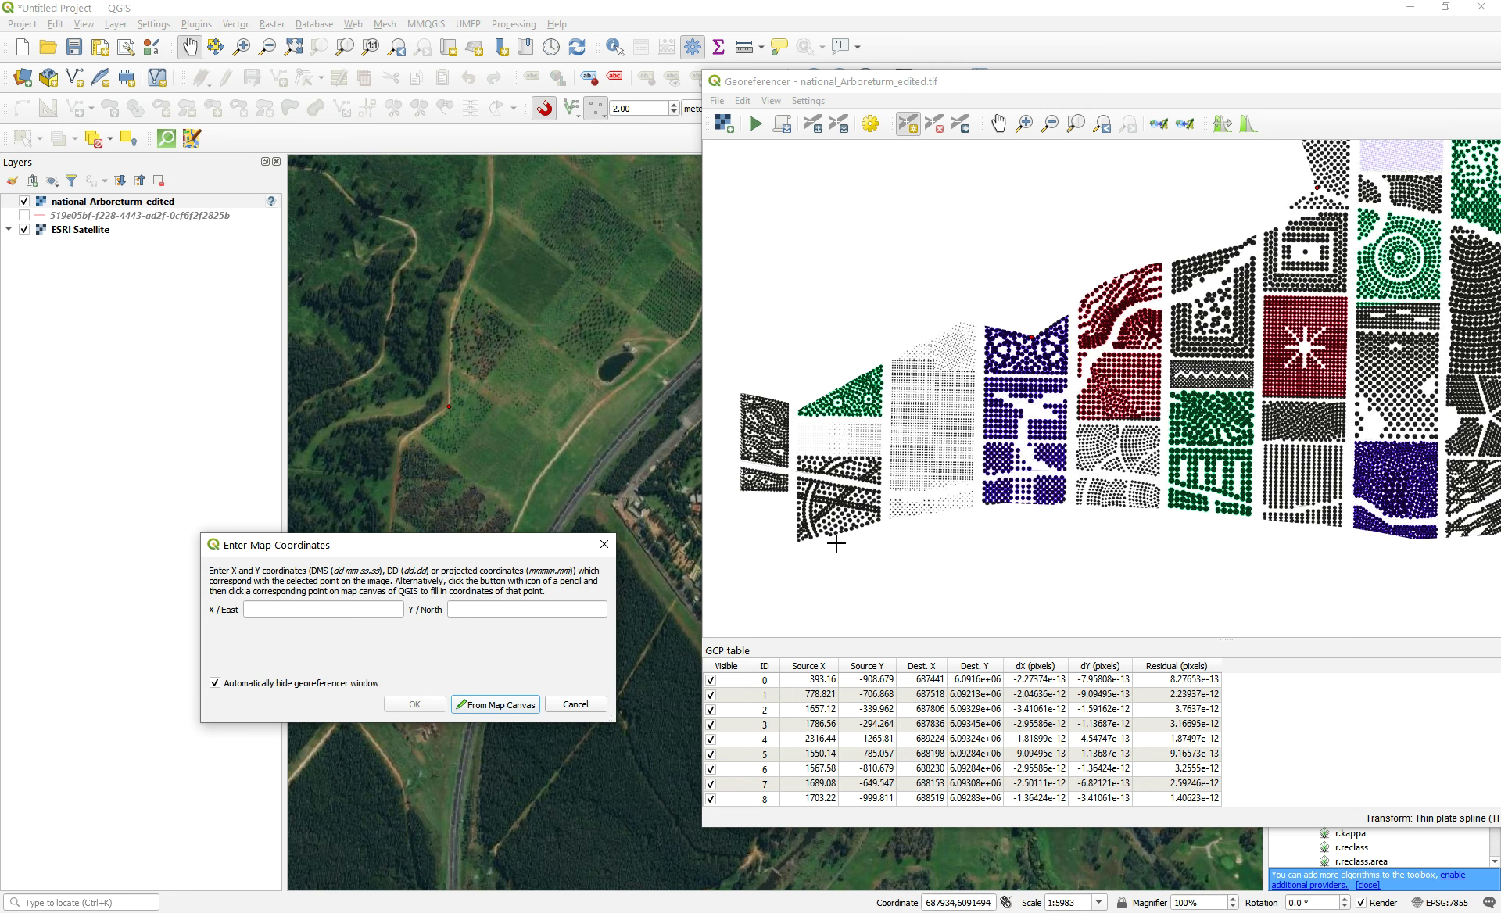
pyautogui.click(481, 707)
pyautogui.click(382, 593)
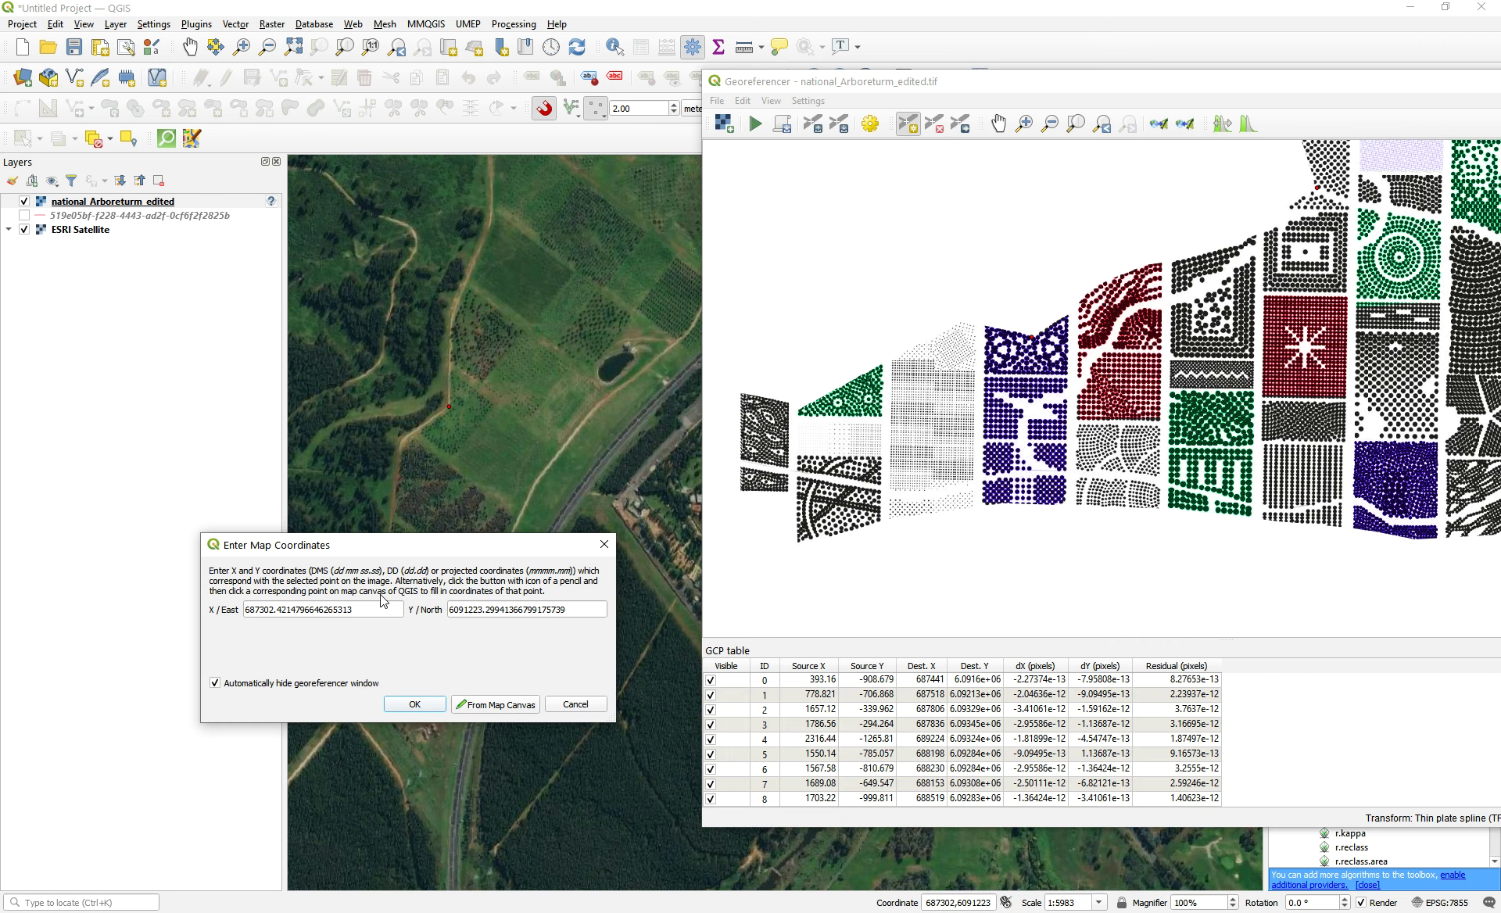
pyautogui.moveTo(345, 538); pyautogui.dragTo(882, 523)
pyautogui.click(927, 678)
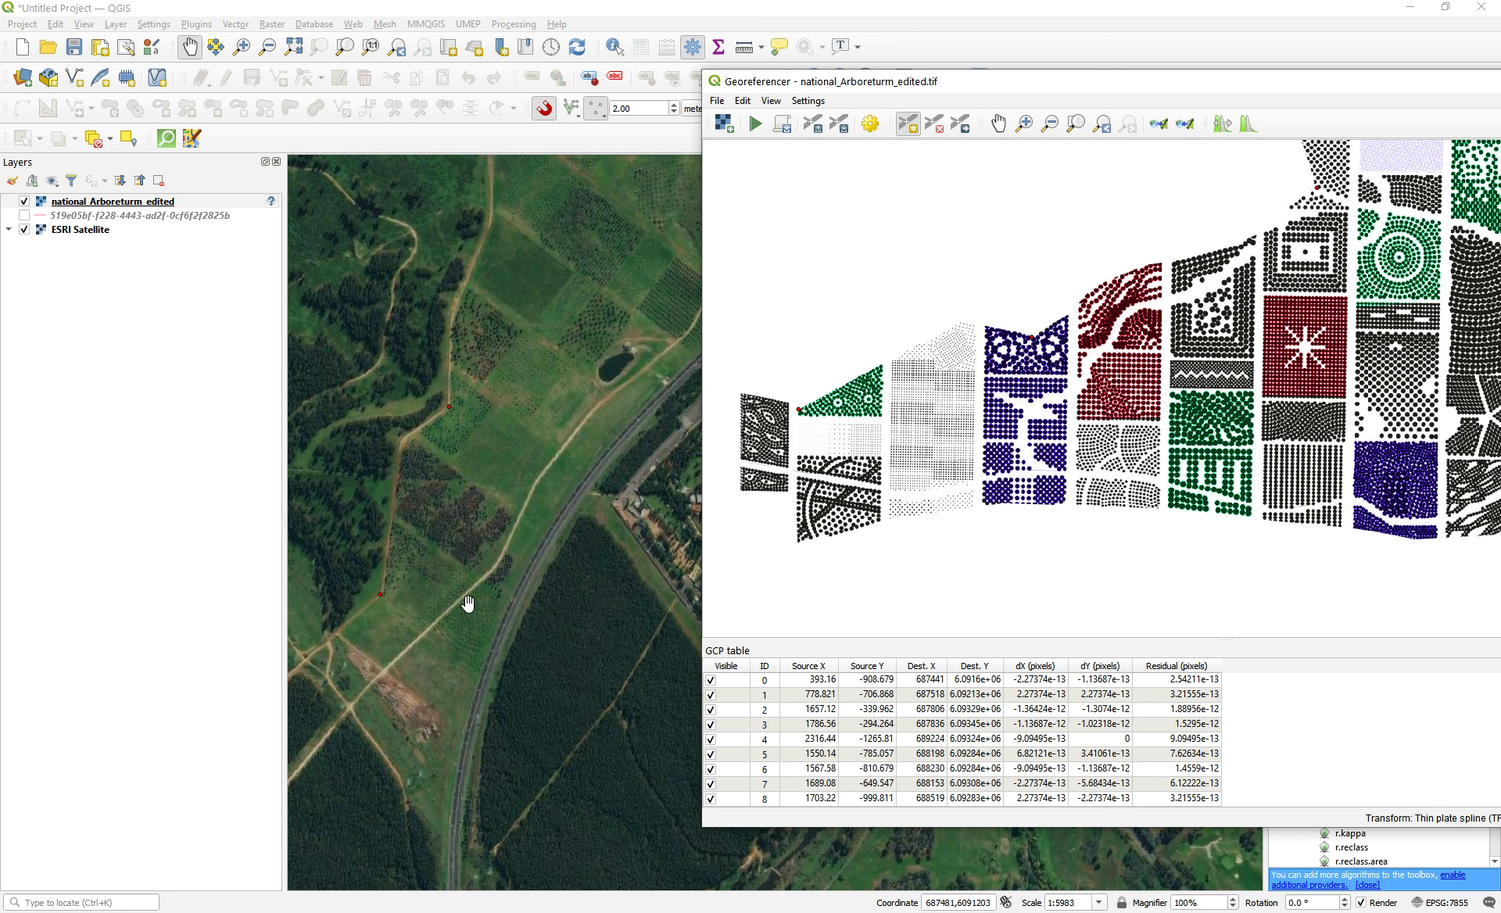
# - Add a control point linking the southwestern corner of the light grey dotted plot to the highway edge at about 687567, 6091211
pyautogui.moveTo(508, 571); pyautogui.dragTo(406, 657)
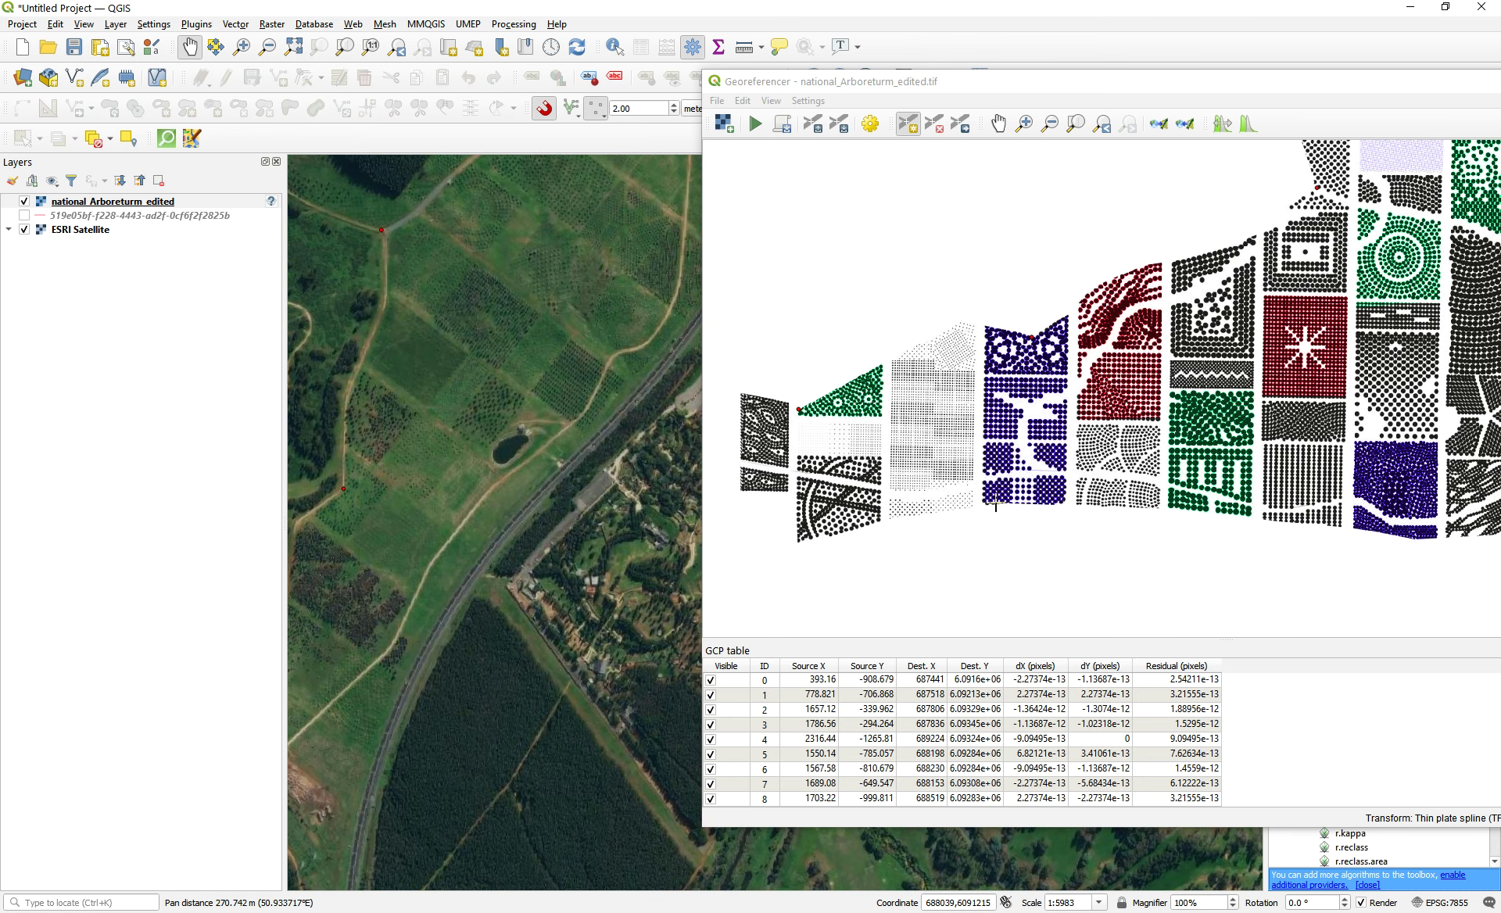
pyautogui.moveTo(391, 670); pyautogui.dragTo(505, 597)
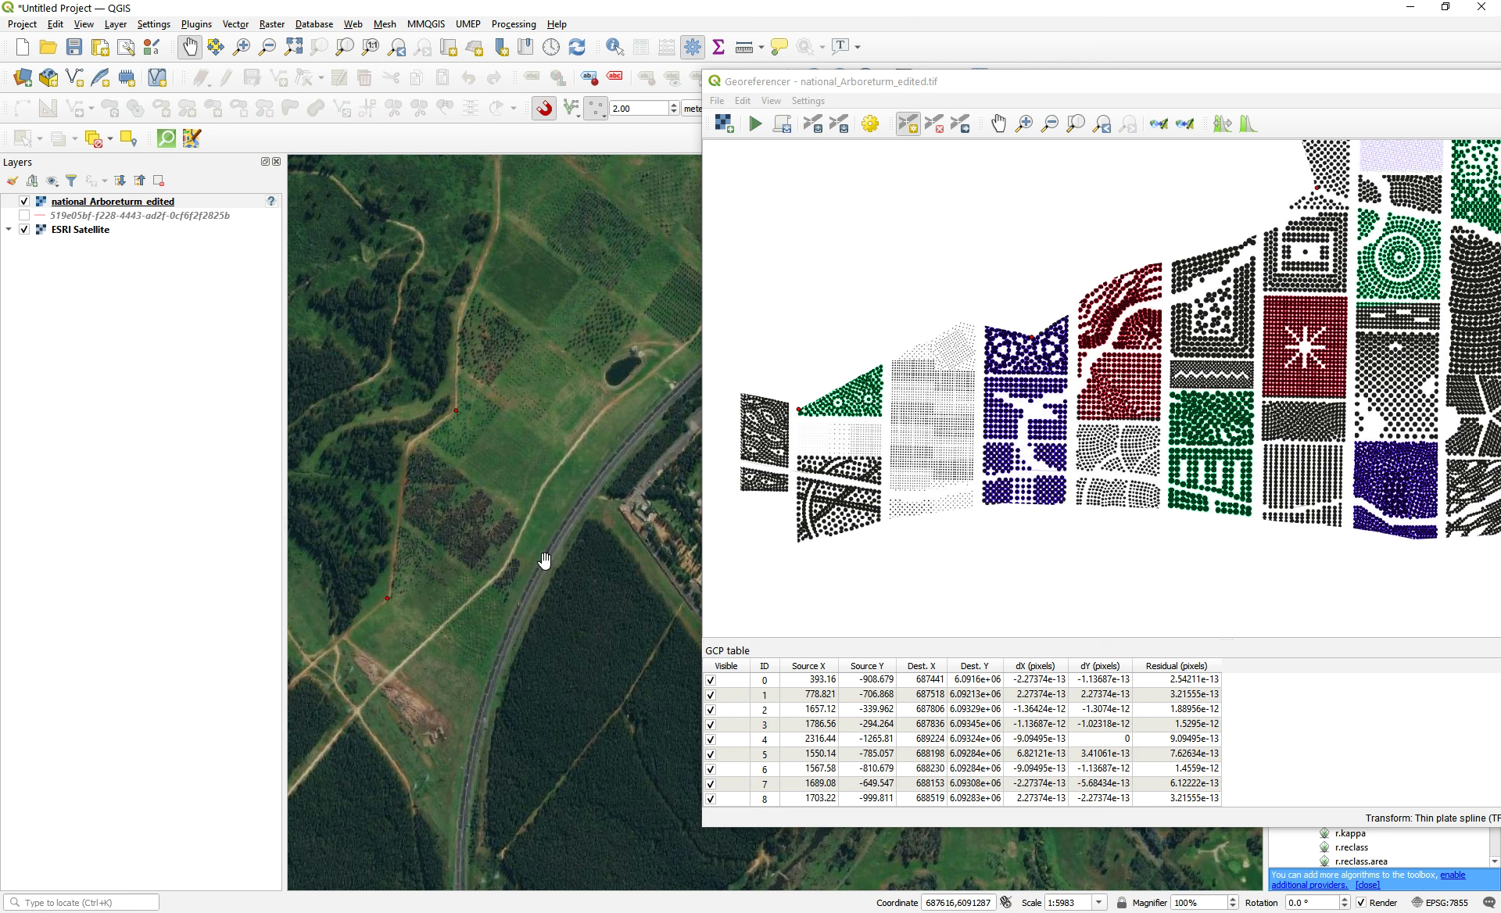
pyautogui.click(890, 520)
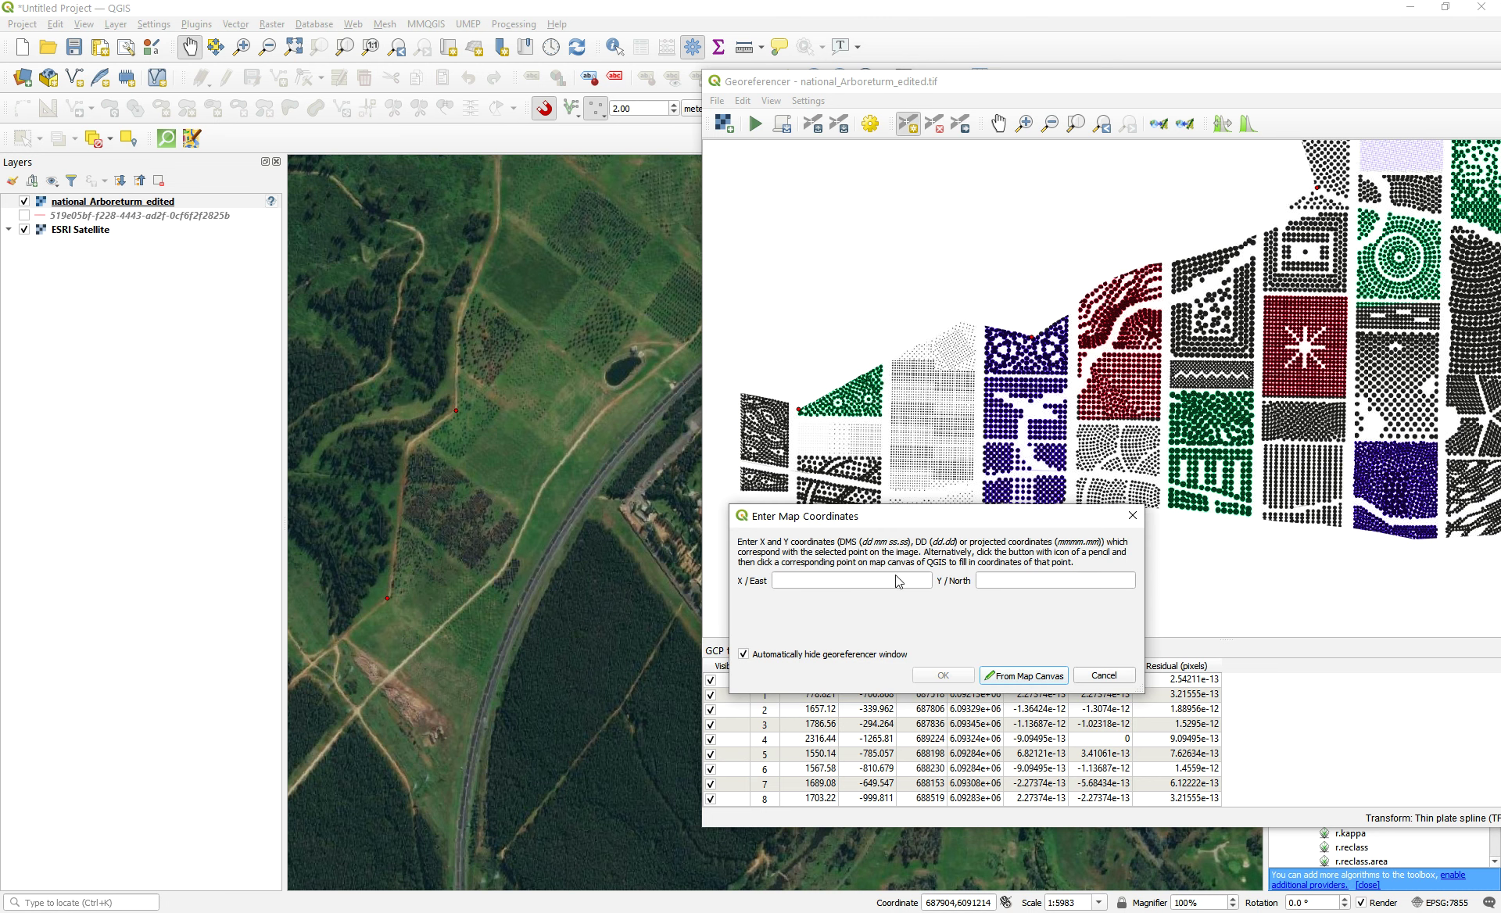
pyautogui.click(1026, 679)
pyautogui.click(519, 606)
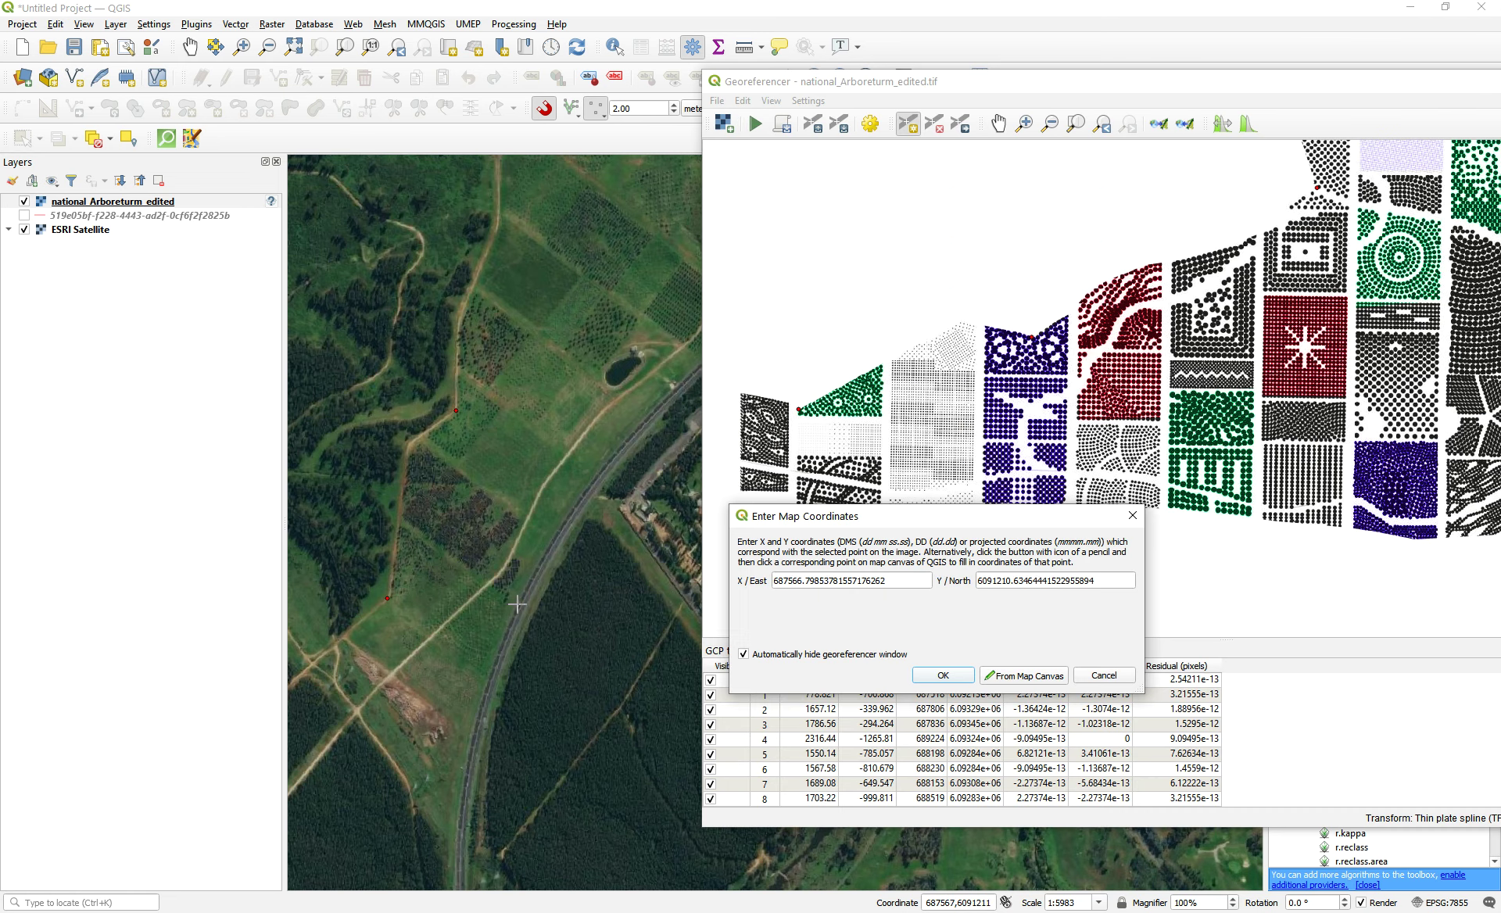
pyautogui.click(946, 680)
pyautogui.scroll(-2, 492, 469)
pyautogui.scroll(2, 516, 438)
pyautogui.scroll(-1, 577, 351)
pyautogui.moveTo(576, 351); pyautogui.dragTo(509, 360)
pyautogui.scroll(-1, 582, 345)
pyautogui.click(1087, 336)
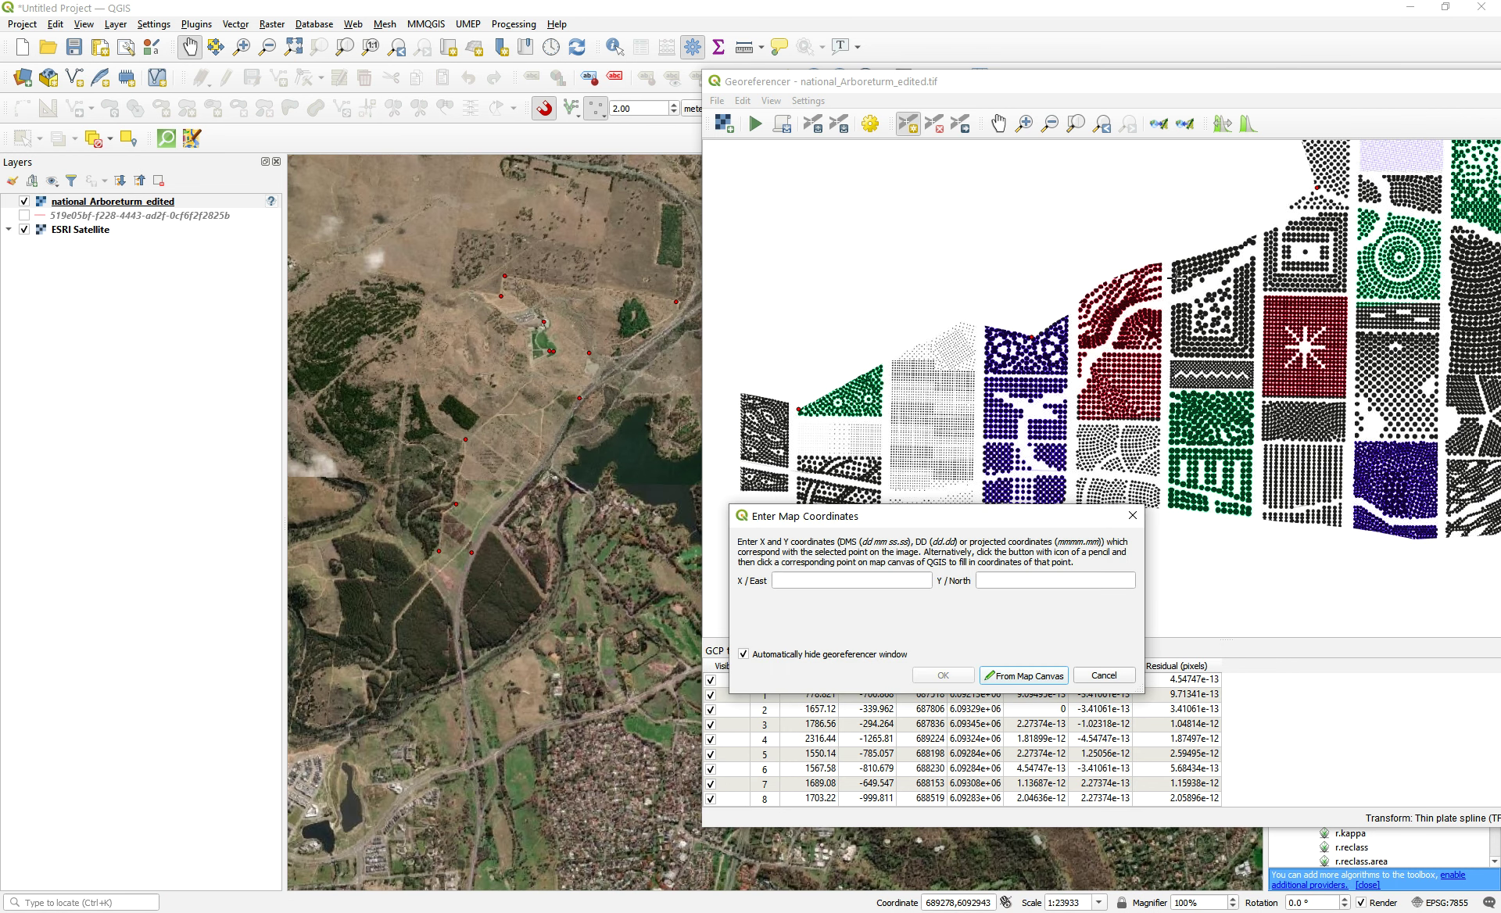
pyautogui.click(1109, 678)
# - Add a control point linking the western corner of the black dotted plot beside the pale northwestern plot to the track junction near 687117, 6092709
pyautogui.click(999, 123)
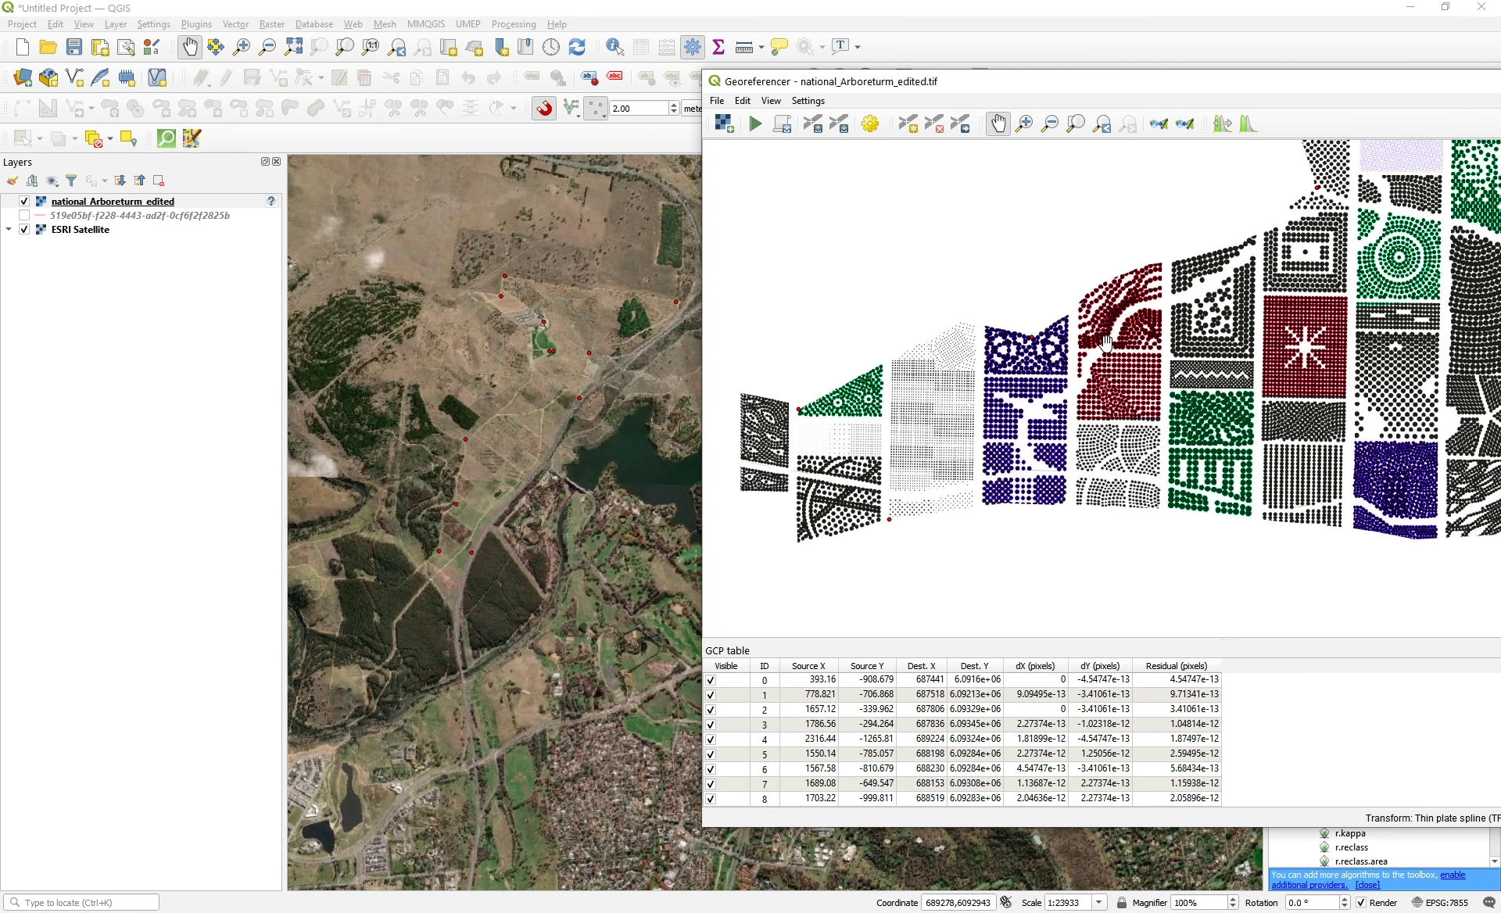
pyautogui.scroll(-2, 1040, 407)
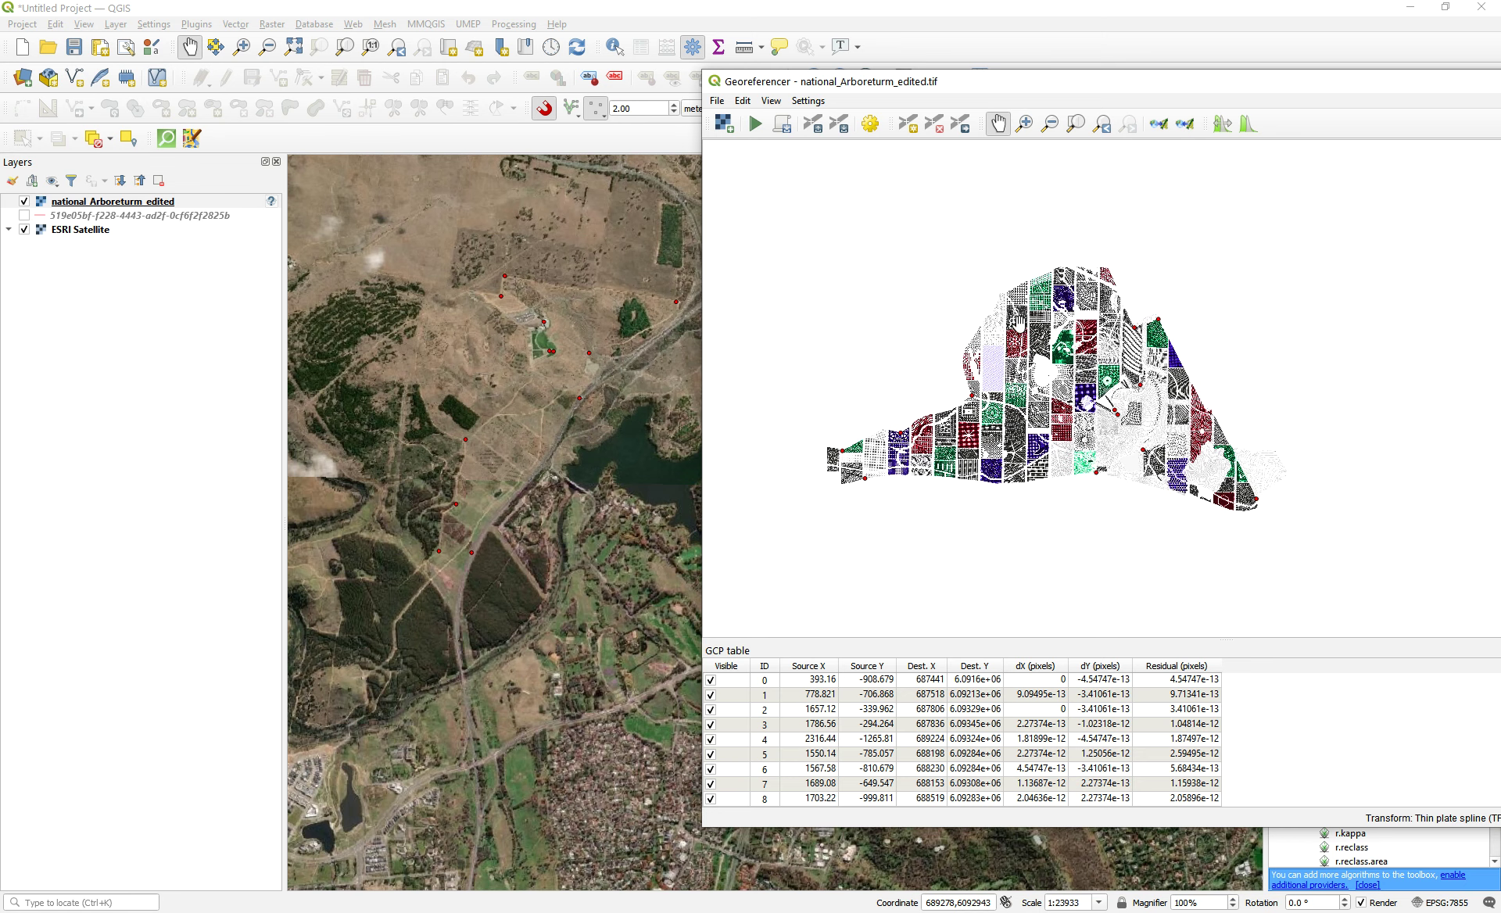
pyautogui.scroll(2, 997, 300)
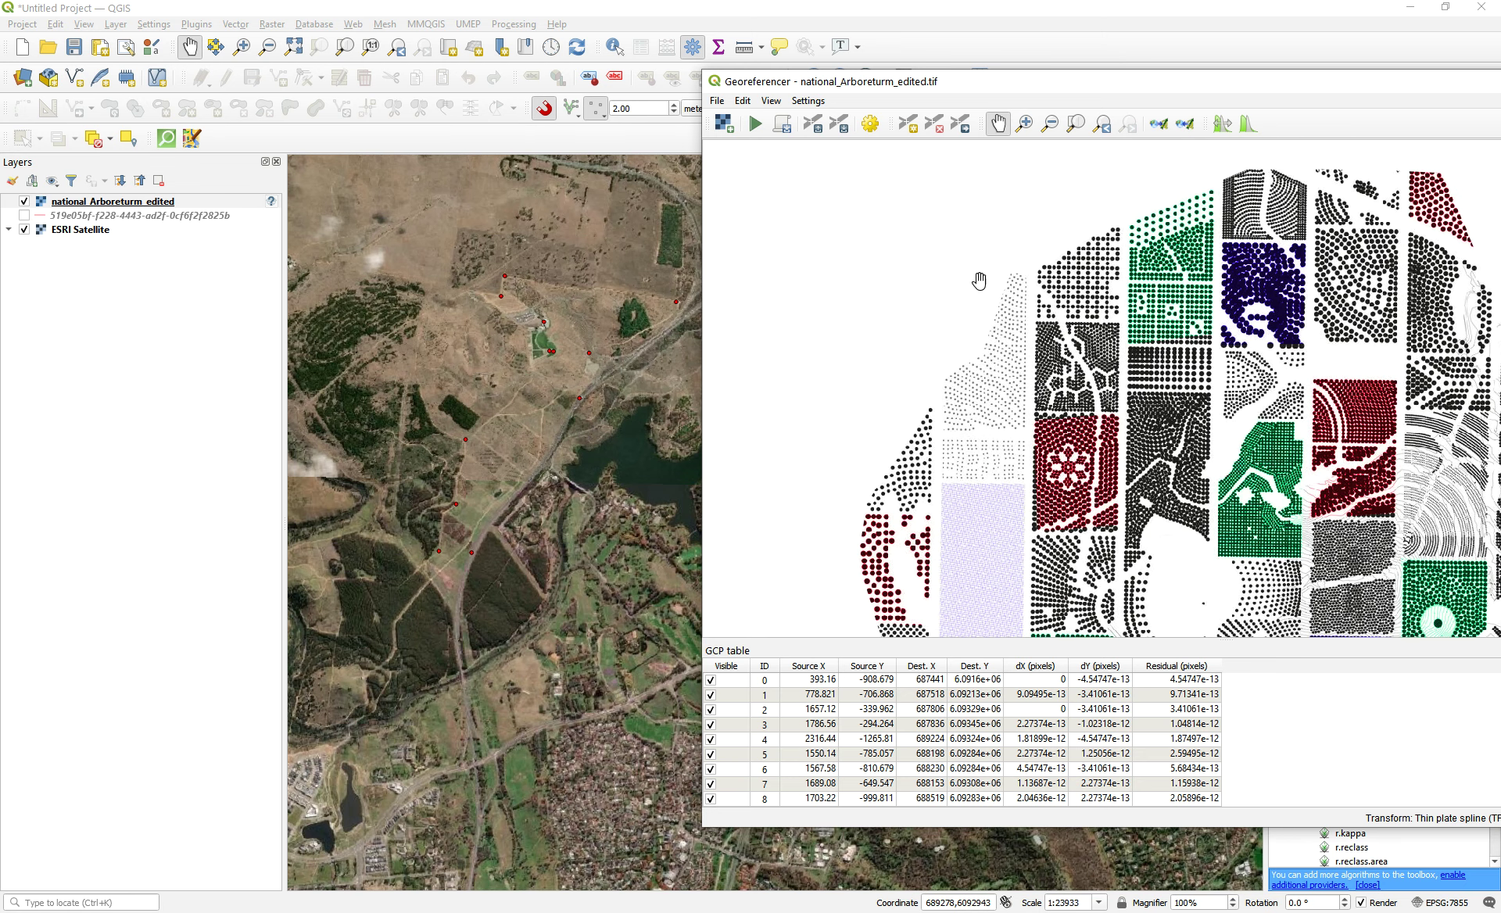
pyautogui.scroll(1, 1038, 272)
pyautogui.click(462, 397)
pyautogui.scroll(2, 464, 398)
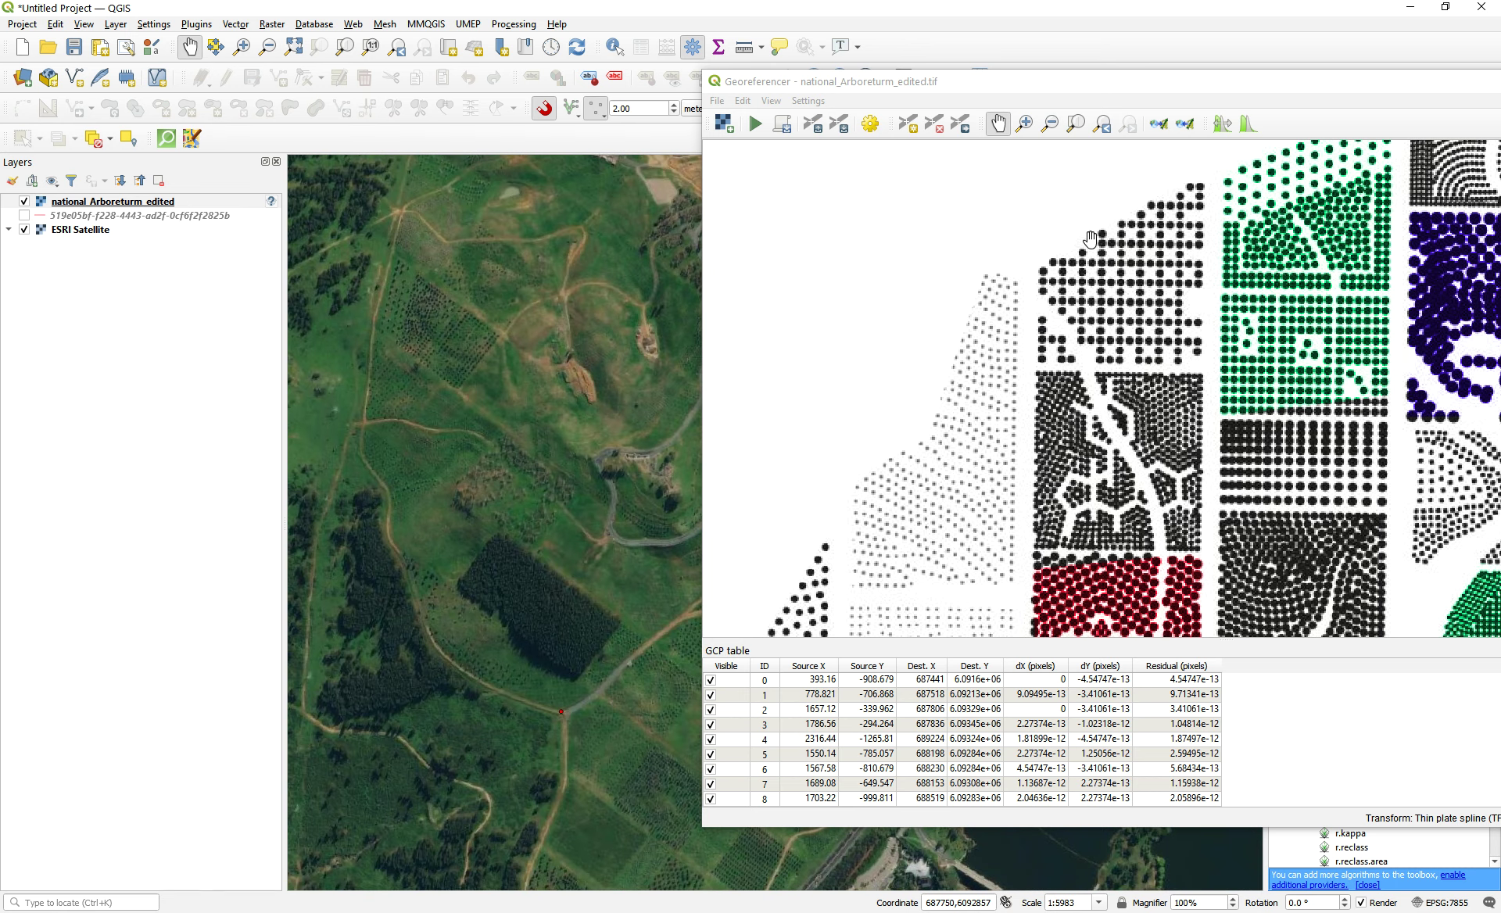
pyautogui.scroll(-2, 1011, 274)
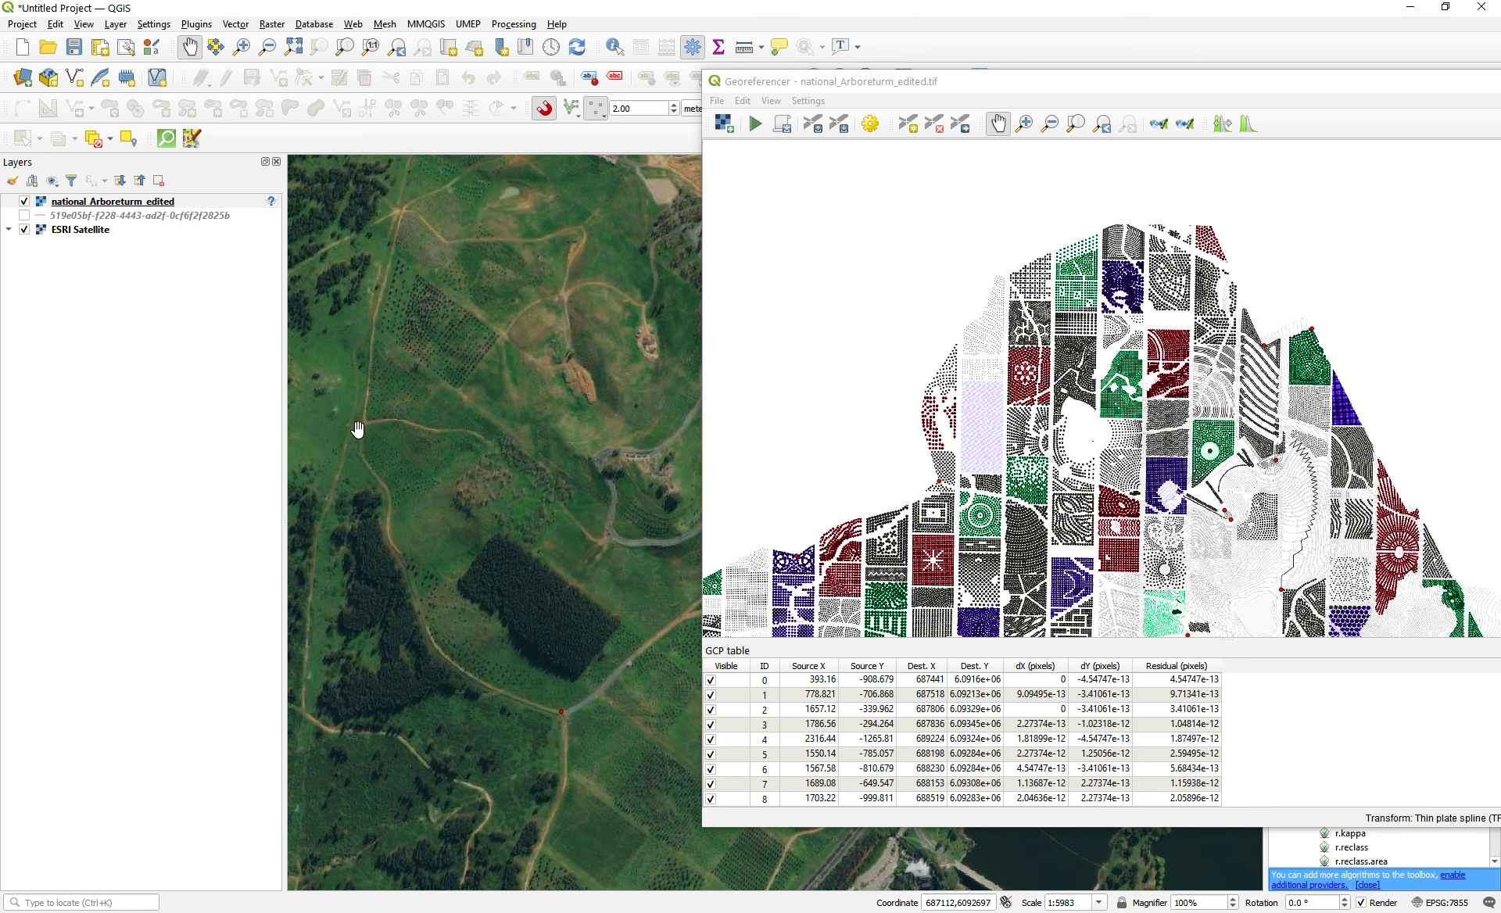
pyautogui.scroll(1, 368, 428)
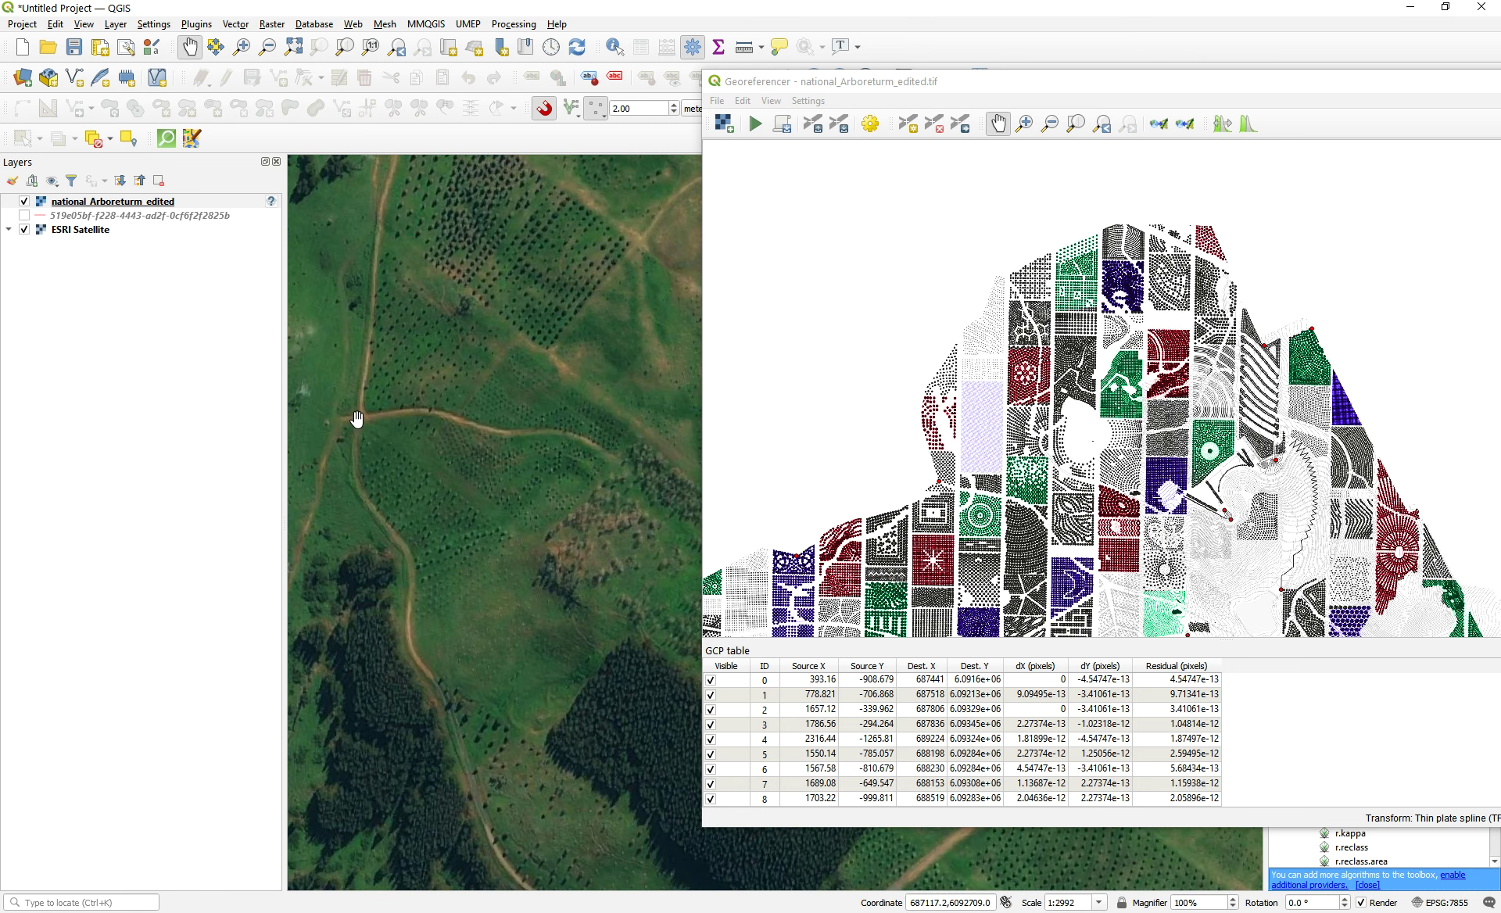
pyautogui.scroll(2, 1026, 275)
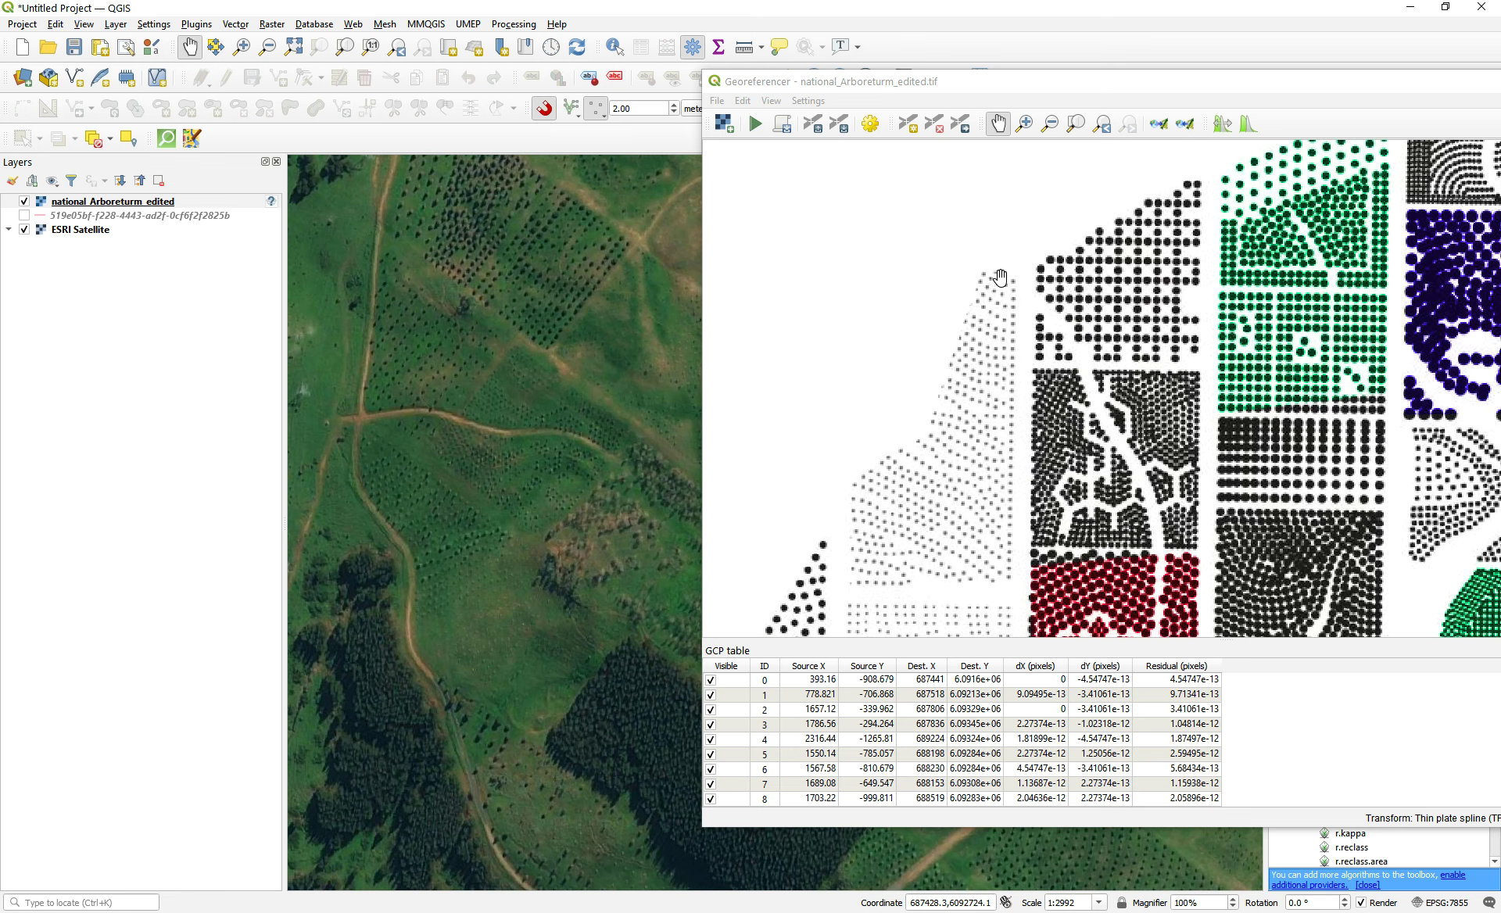
pyautogui.click(912, 125)
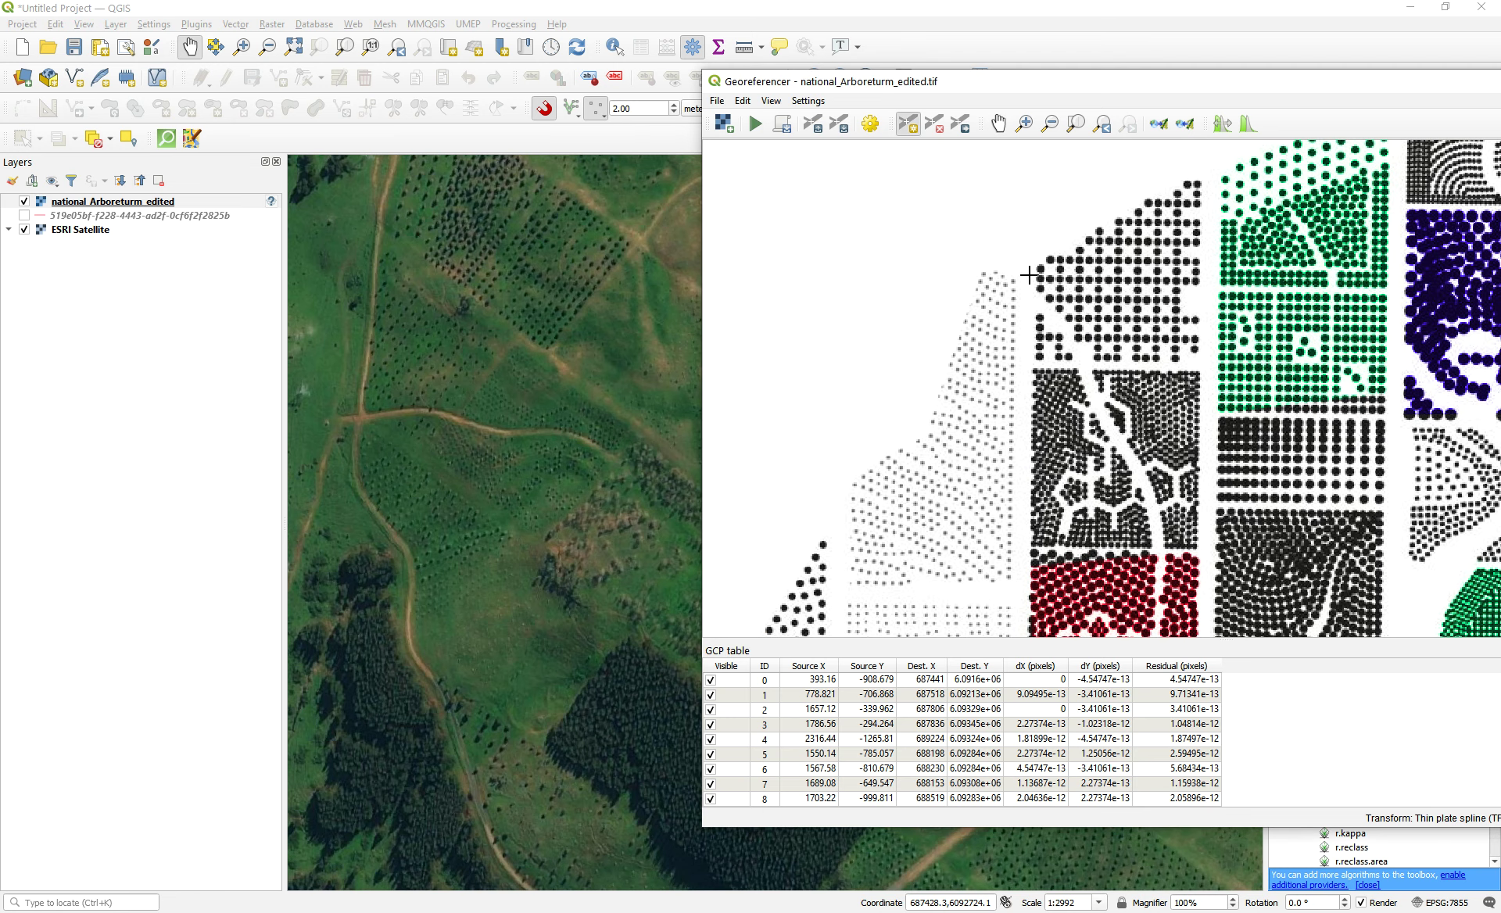
pyautogui.click(1028, 275)
pyautogui.click(1024, 675)
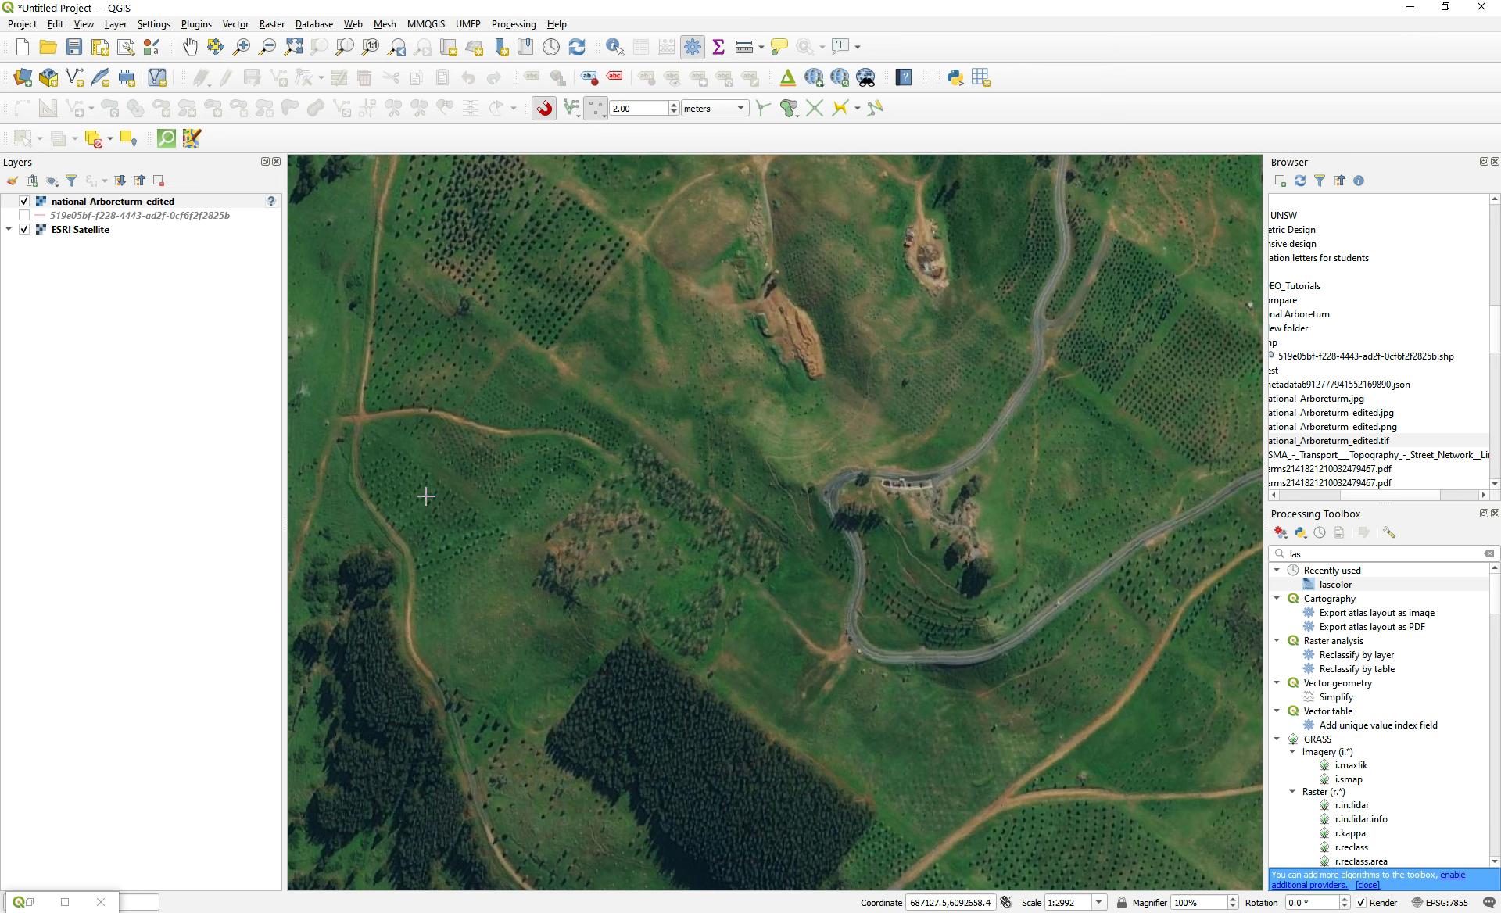
pyautogui.click(358, 412)
pyautogui.click(945, 677)
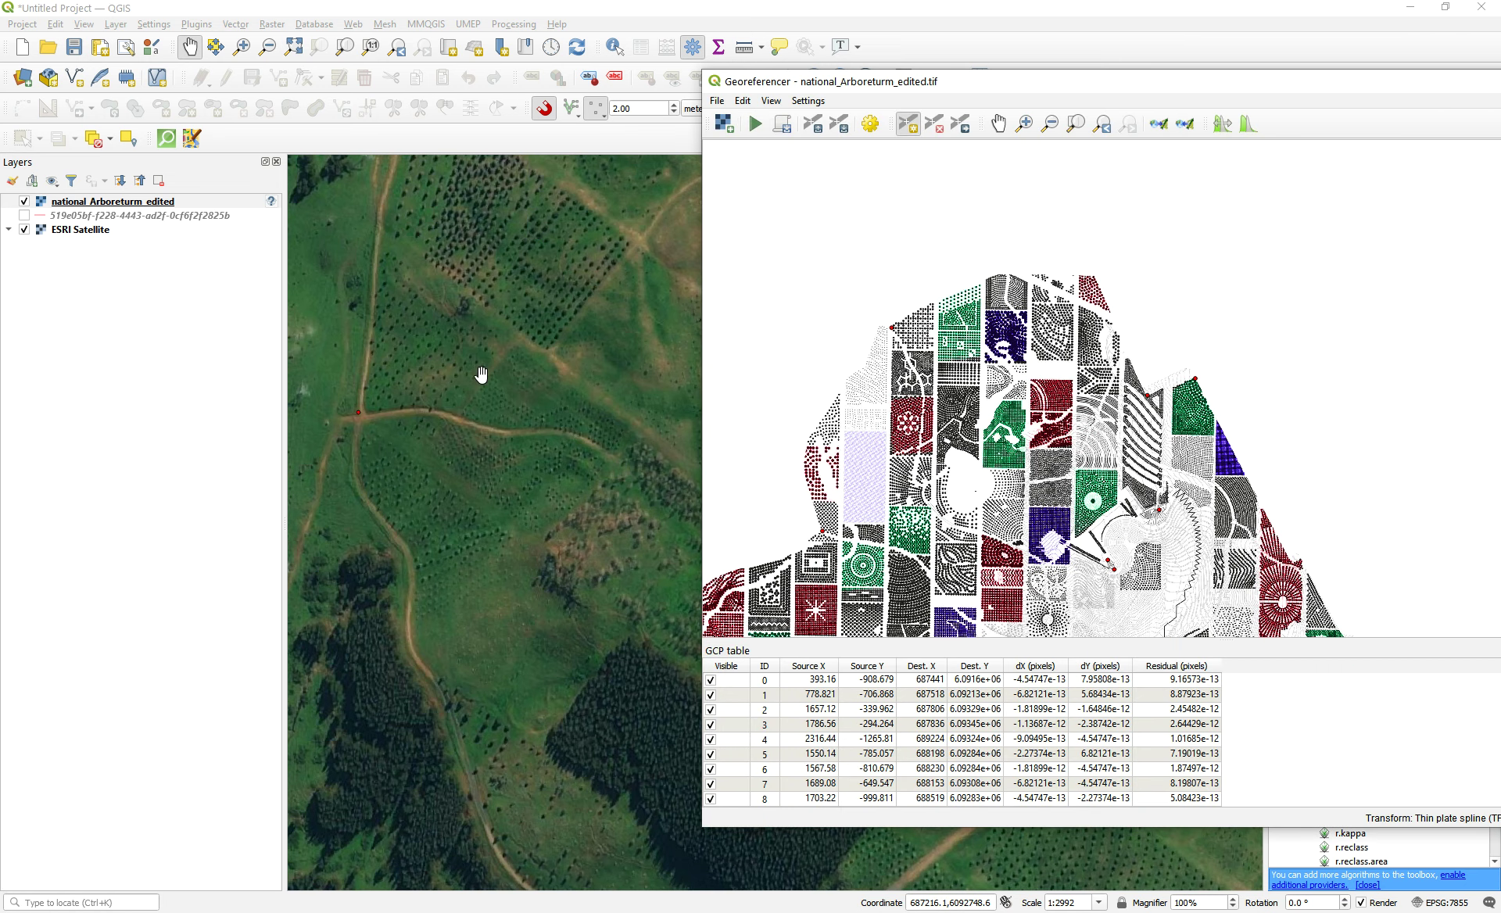
# - Add a control point linking the tip of the northernmost red plot to the track at about 687266, 6093391 on the satellite map
pyautogui.scroll(-3, 447, 383)
pyautogui.scroll(2, 471, 344)
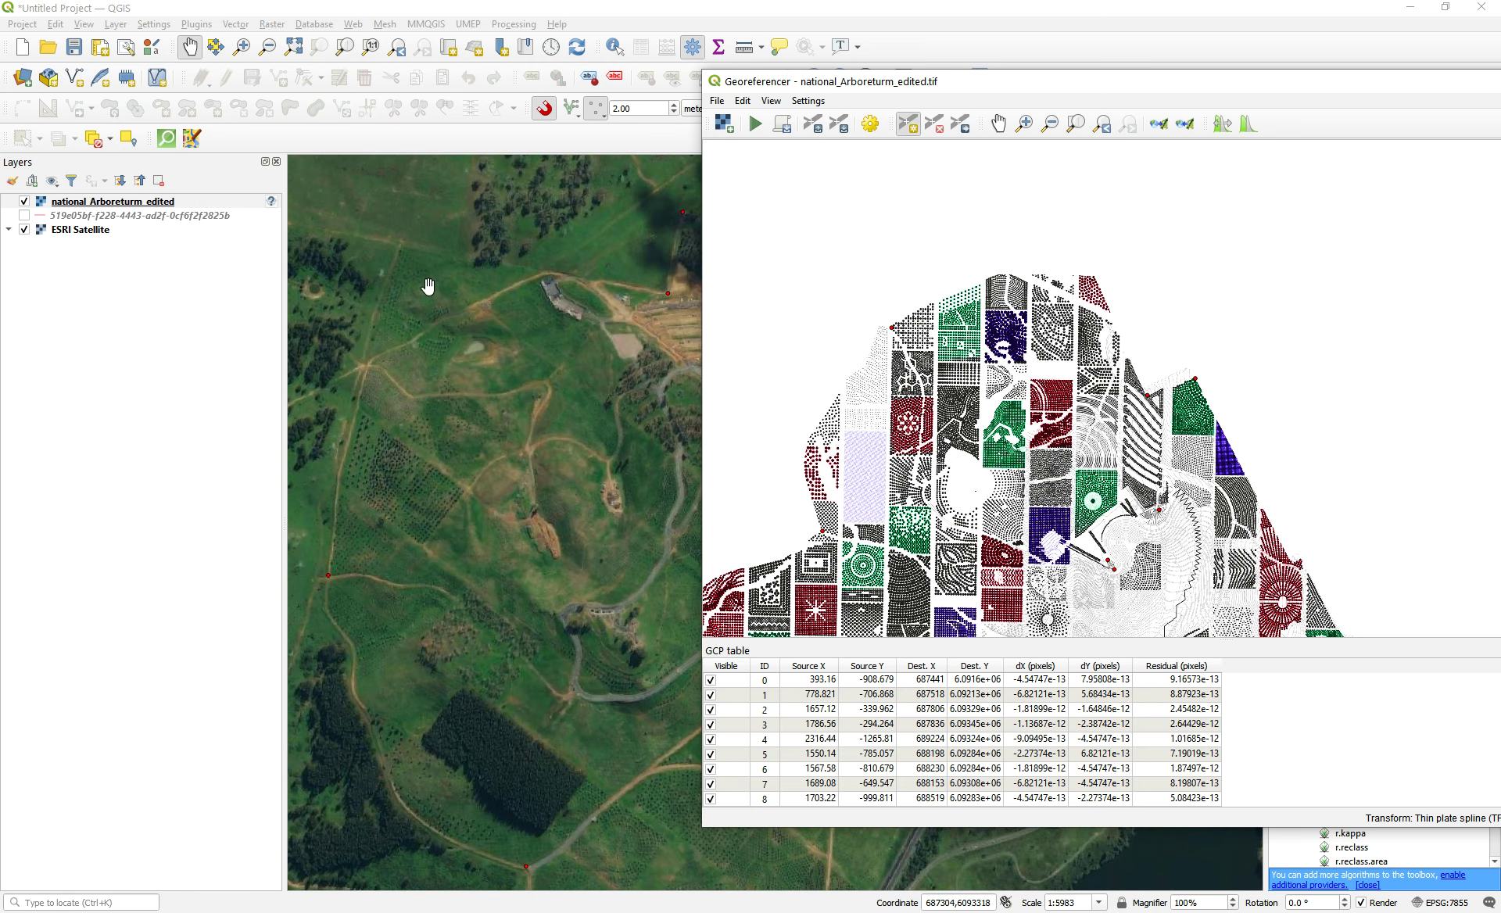
pyautogui.click(1095, 271)
pyautogui.click(1005, 674)
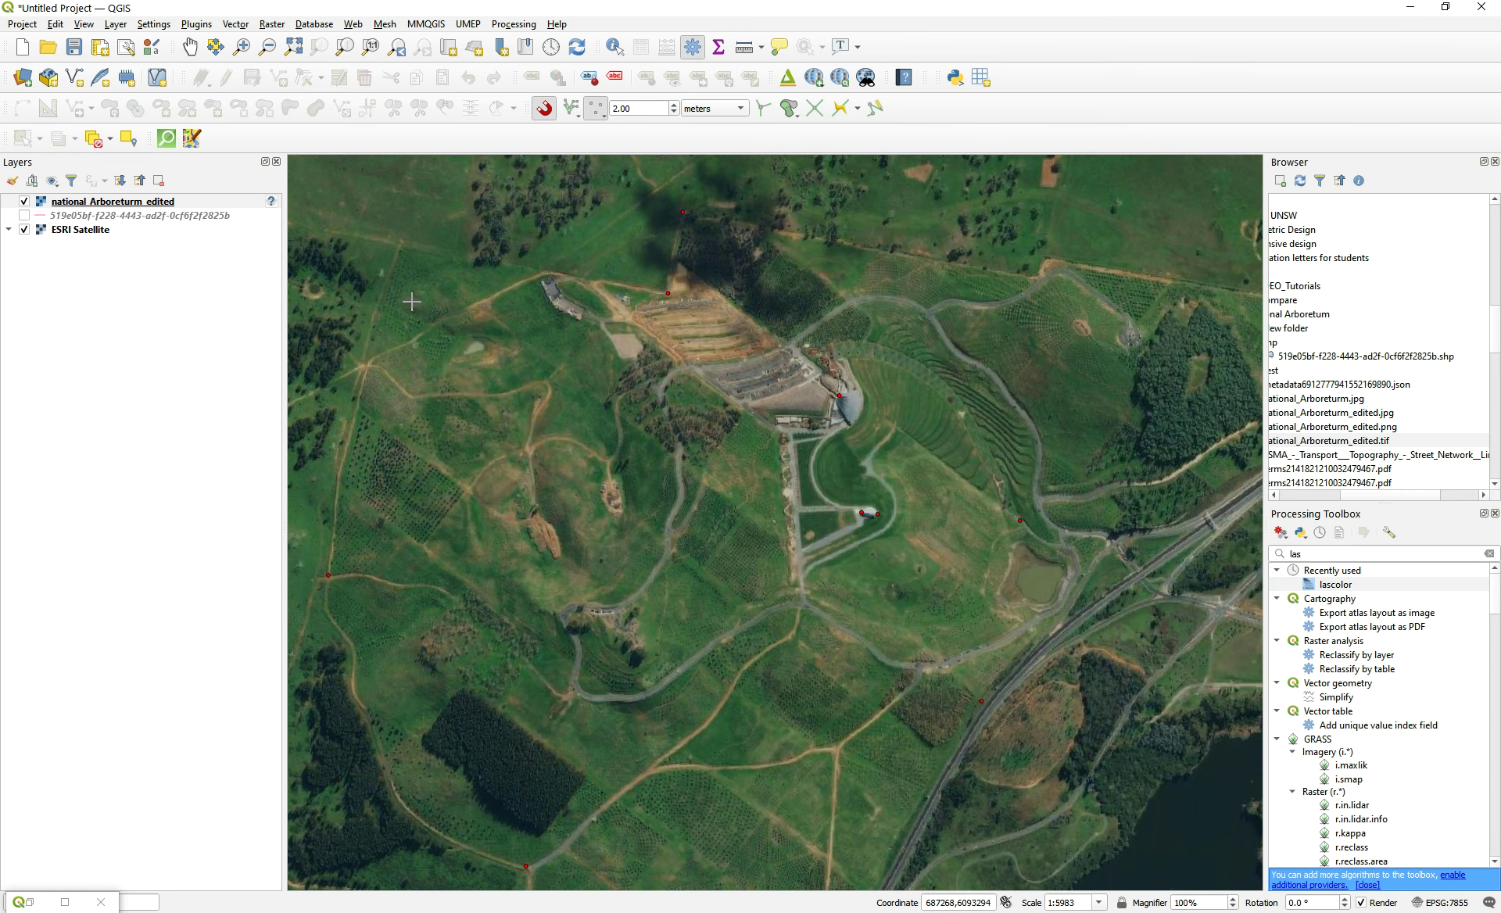
pyautogui.click(400, 242)
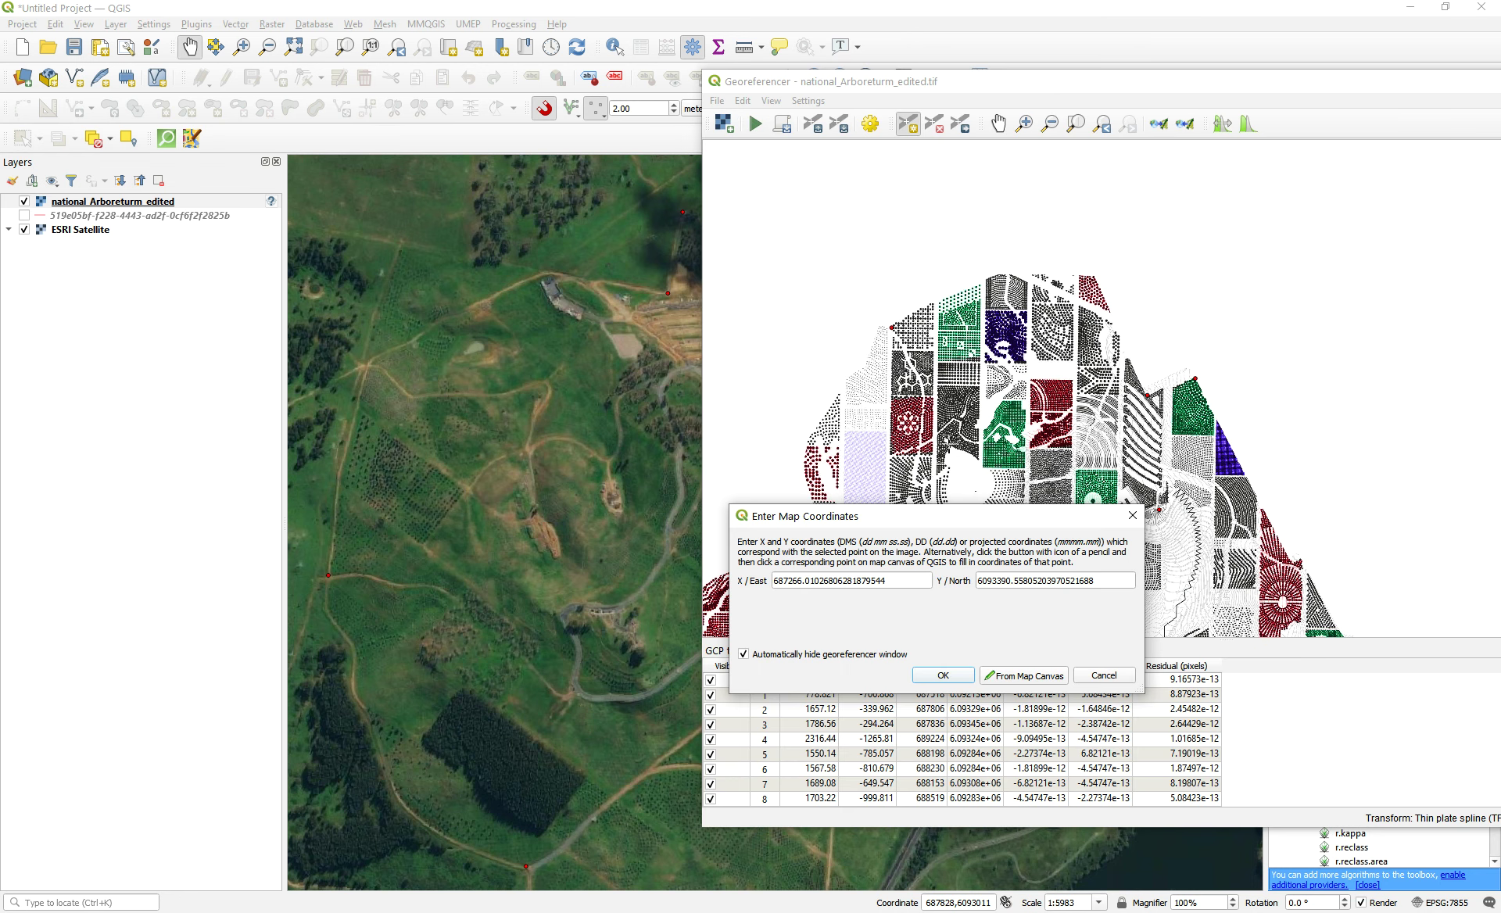
pyautogui.click(944, 677)
# - Run the georeferencing of the arboretum plan with the collected control points
pyautogui.scroll(-3, 456, 274)
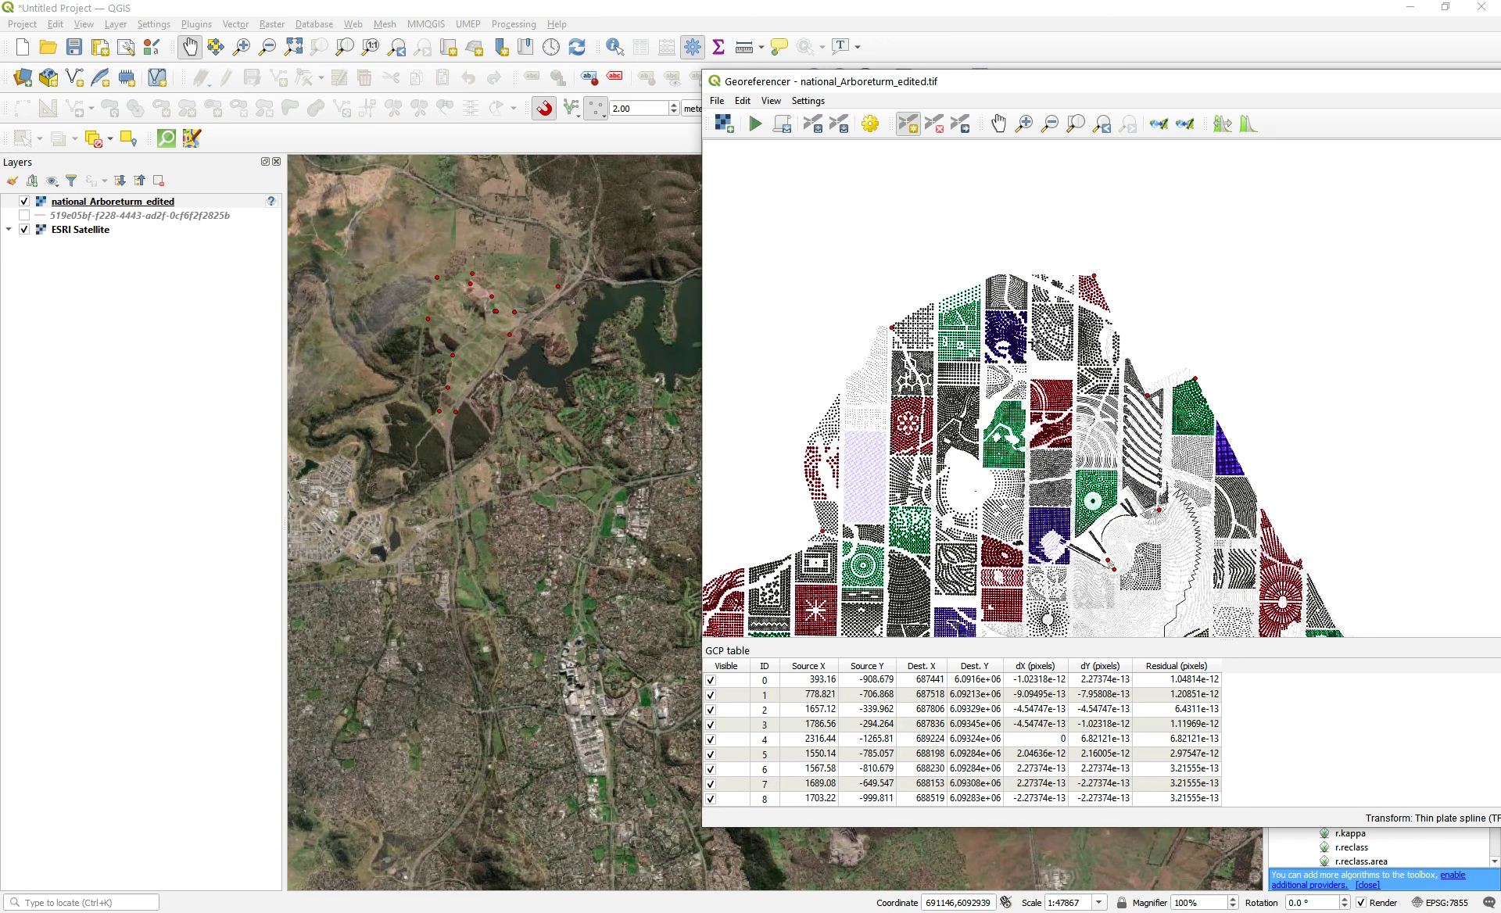
pyautogui.click(998, 123)
pyautogui.moveTo(1201, 333); pyautogui.dragTo(1296, 234)
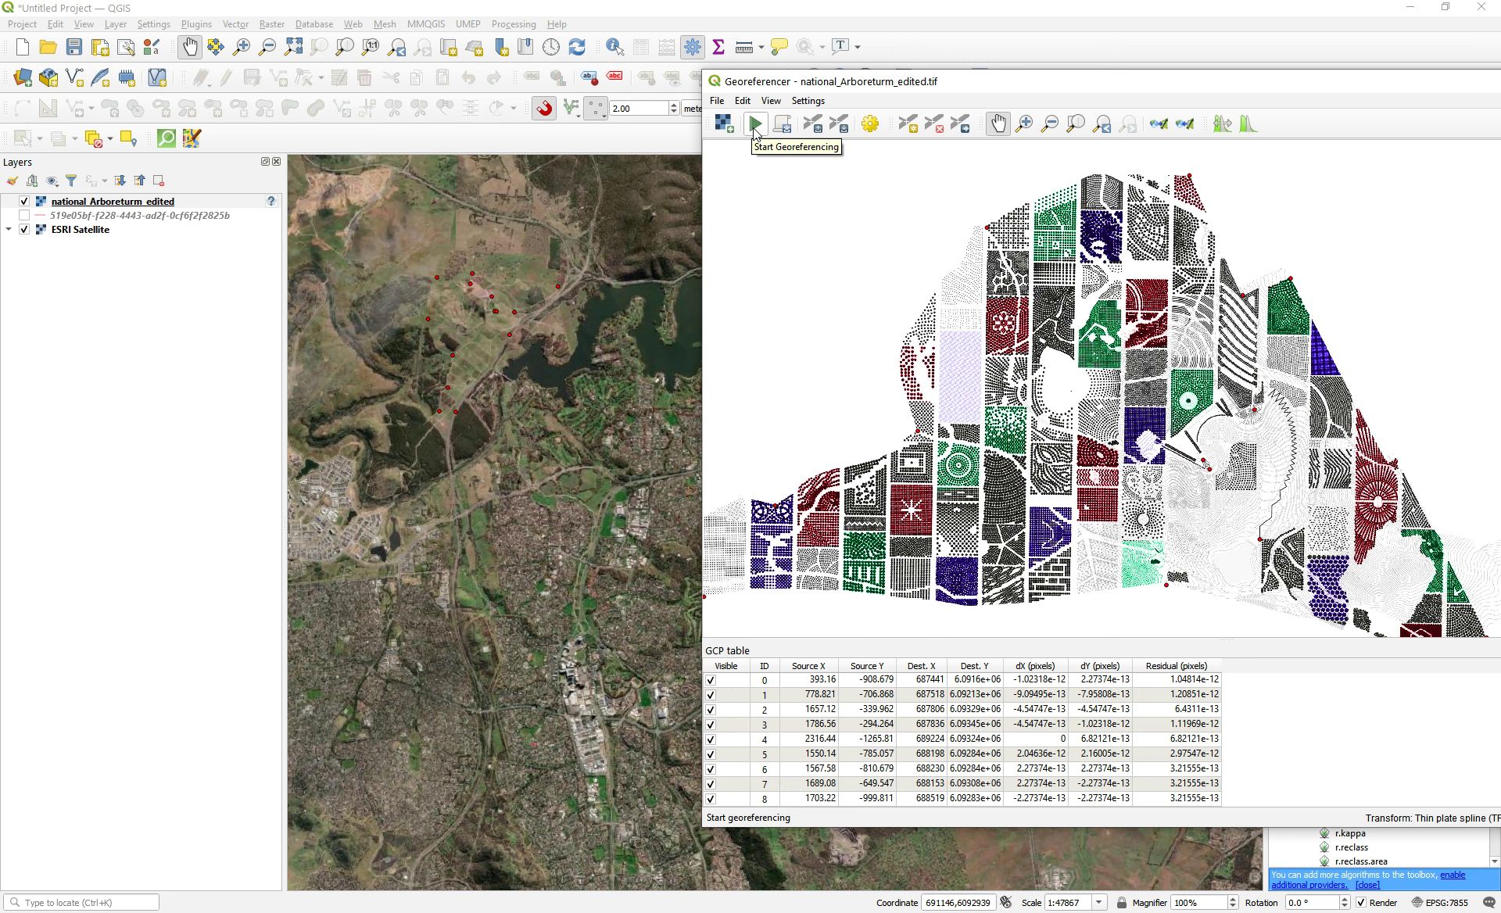
pyautogui.click(754, 125)
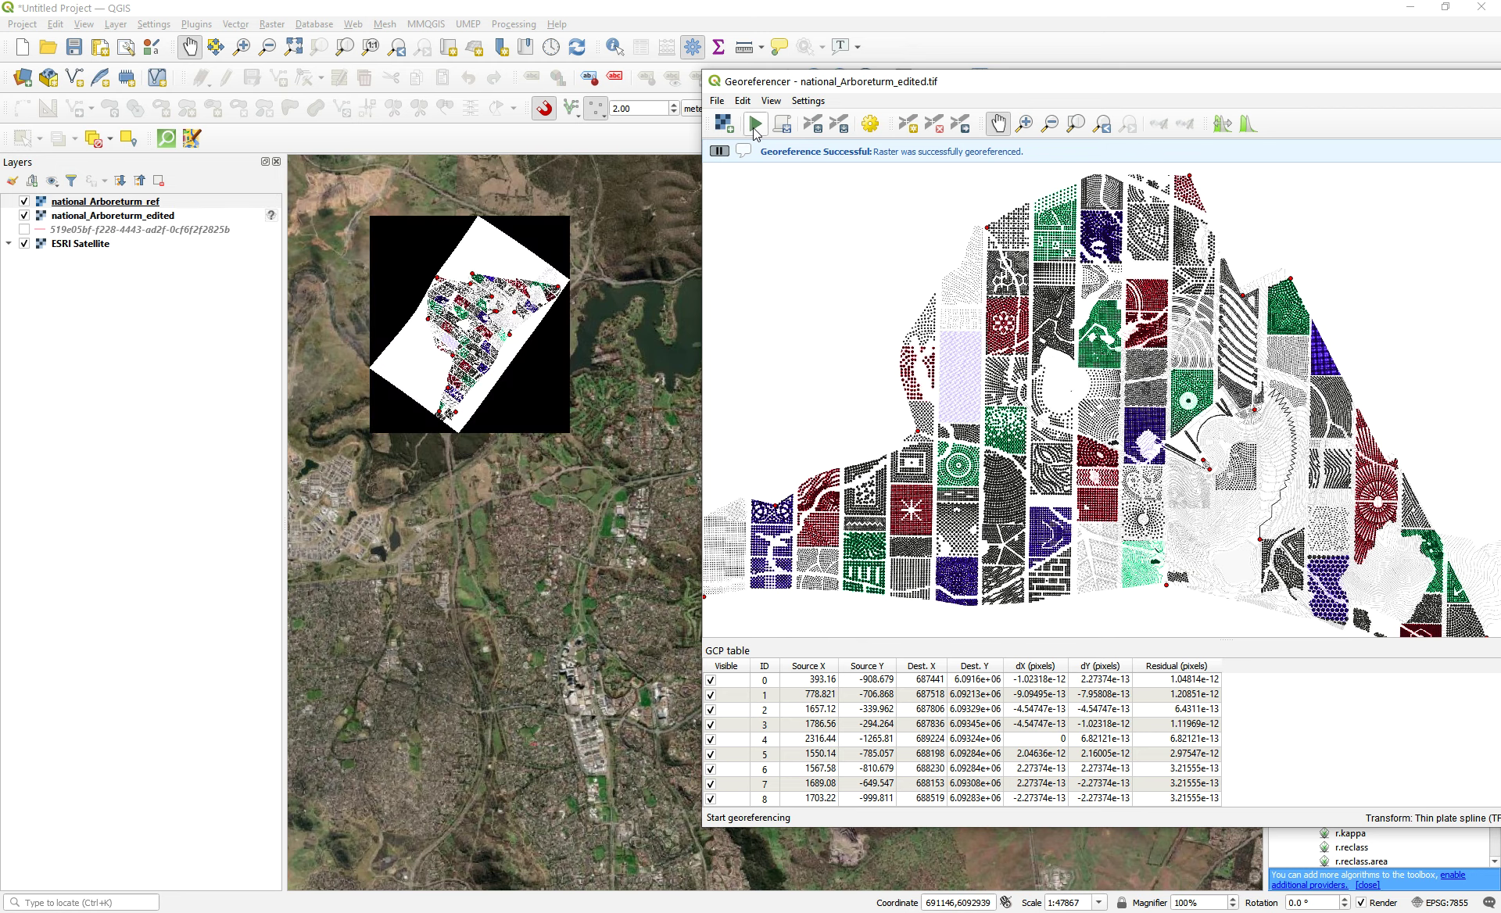
# - Close the Georeferencer and save its GCP points
pyautogui.scroll(3, 441, 305)
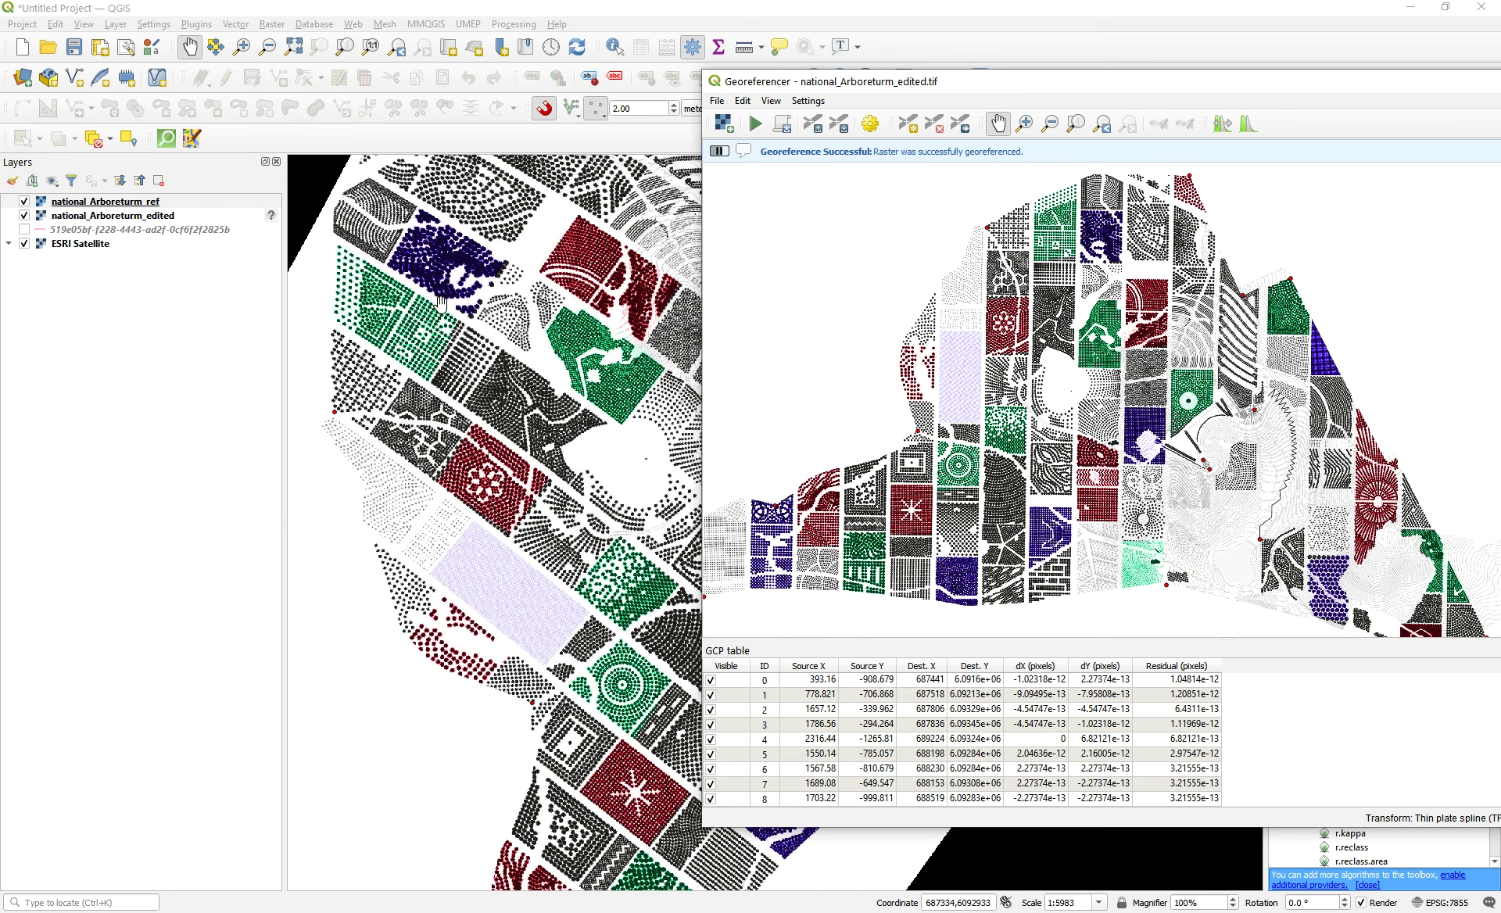
pyautogui.scroll(-1, 442, 305)
pyautogui.moveTo(1249, 89); pyautogui.dragTo(905, 91)
pyautogui.click(1389, 83)
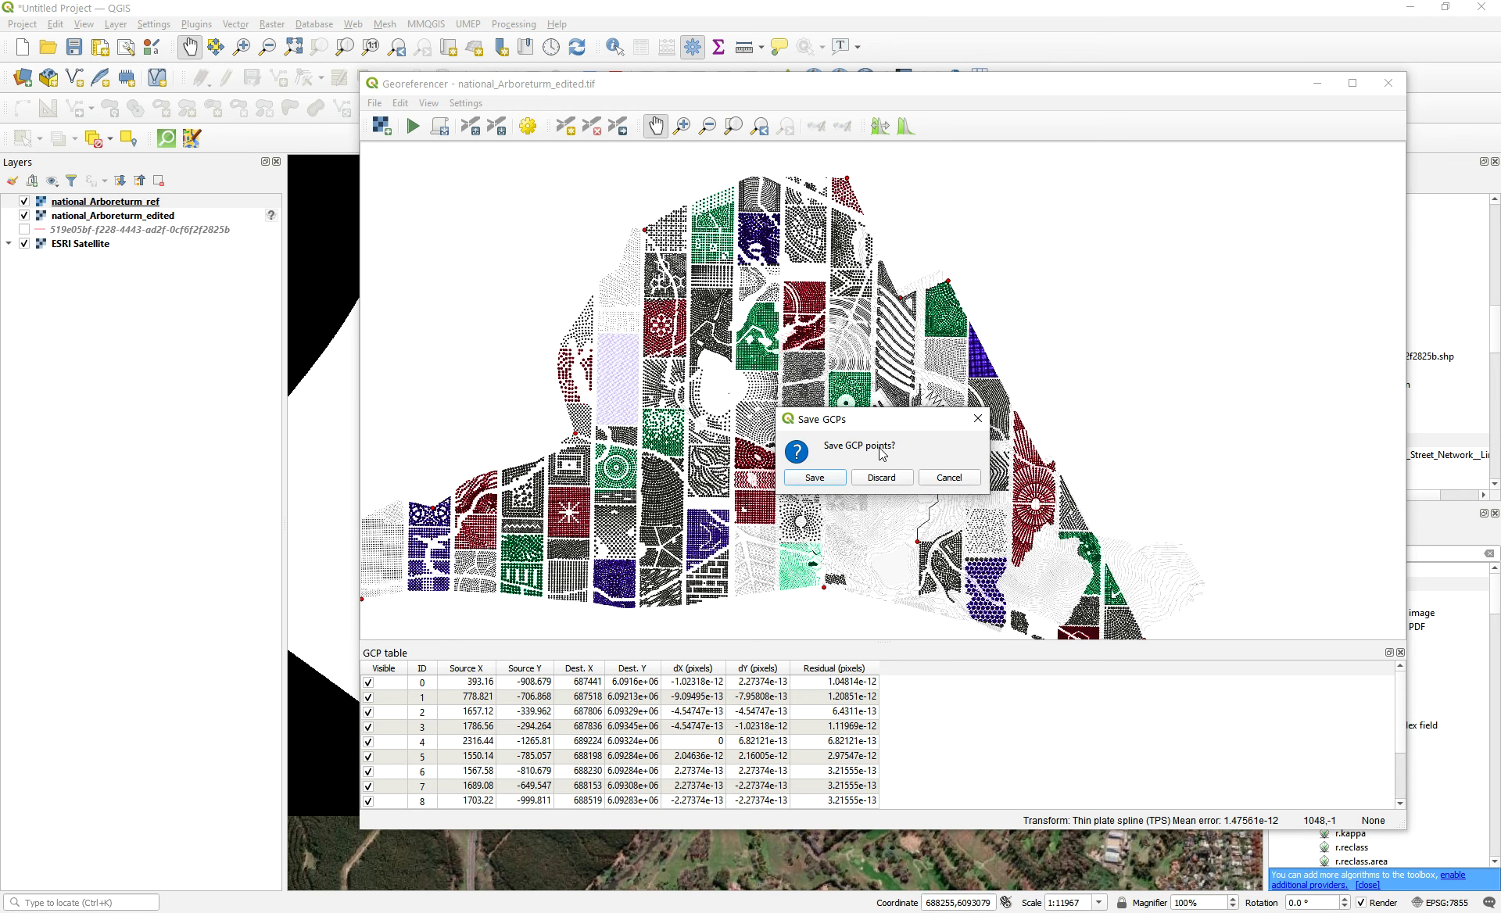
pyautogui.click(829, 485)
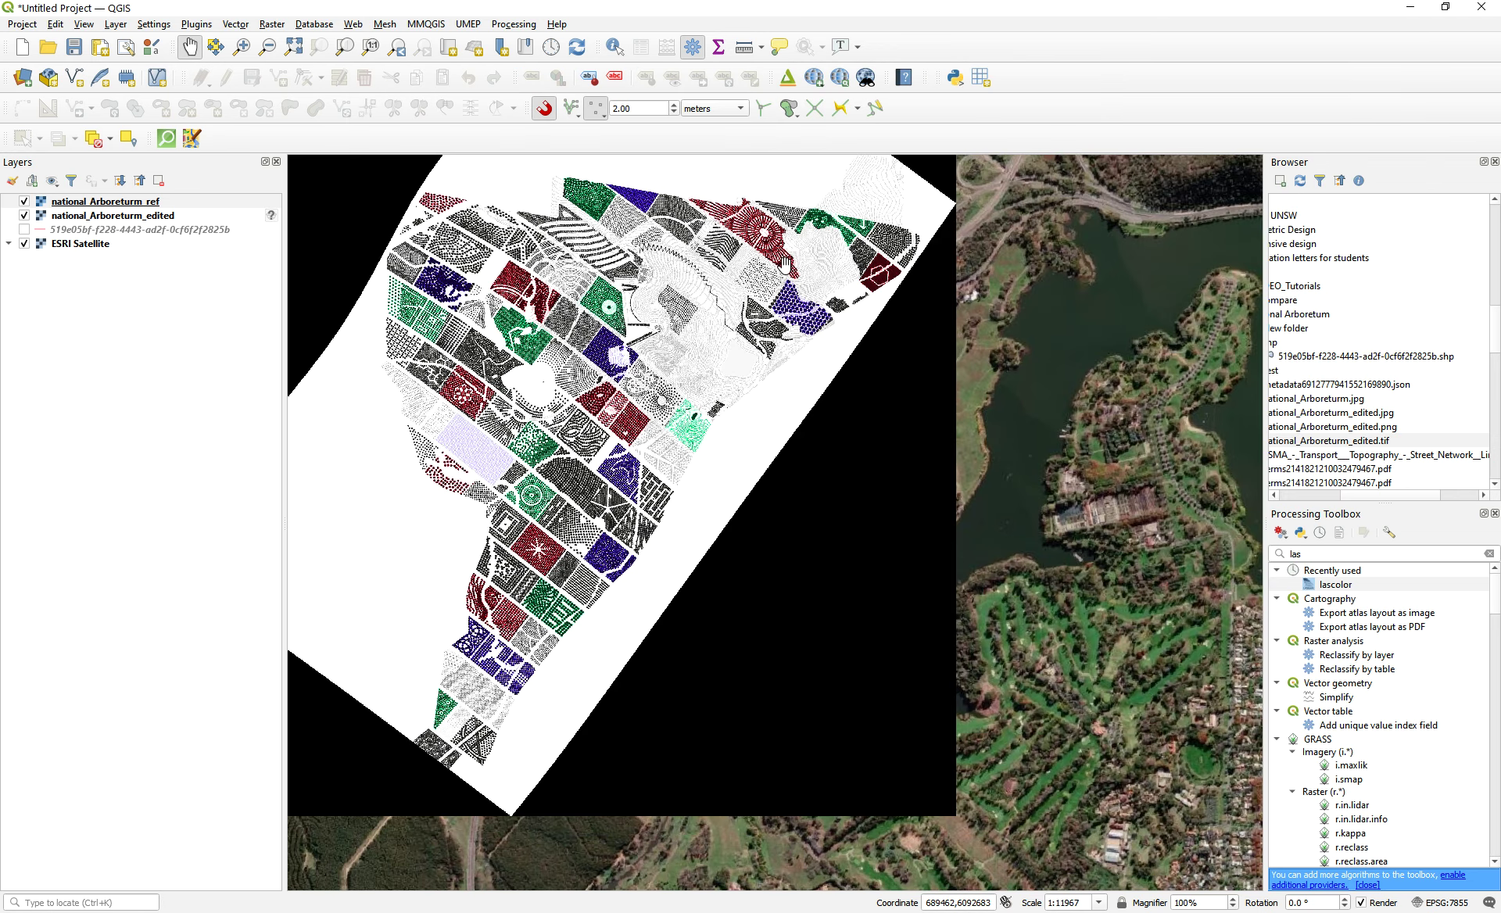
# - Toggle the visibility of the national_Arboreturm_ref layer to compare the georeferenced plan with the satellite imagery, leaving the layer shown
pyautogui.click(24, 201)
pyautogui.click(24, 202)
pyautogui.click(24, 202)
pyautogui.click(24, 201)
pyautogui.click(25, 201)
pyautogui.click(24, 202)
pyautogui.click(24, 202)
pyautogui.click(25, 201)
pyautogui.doubleClick(25, 202)
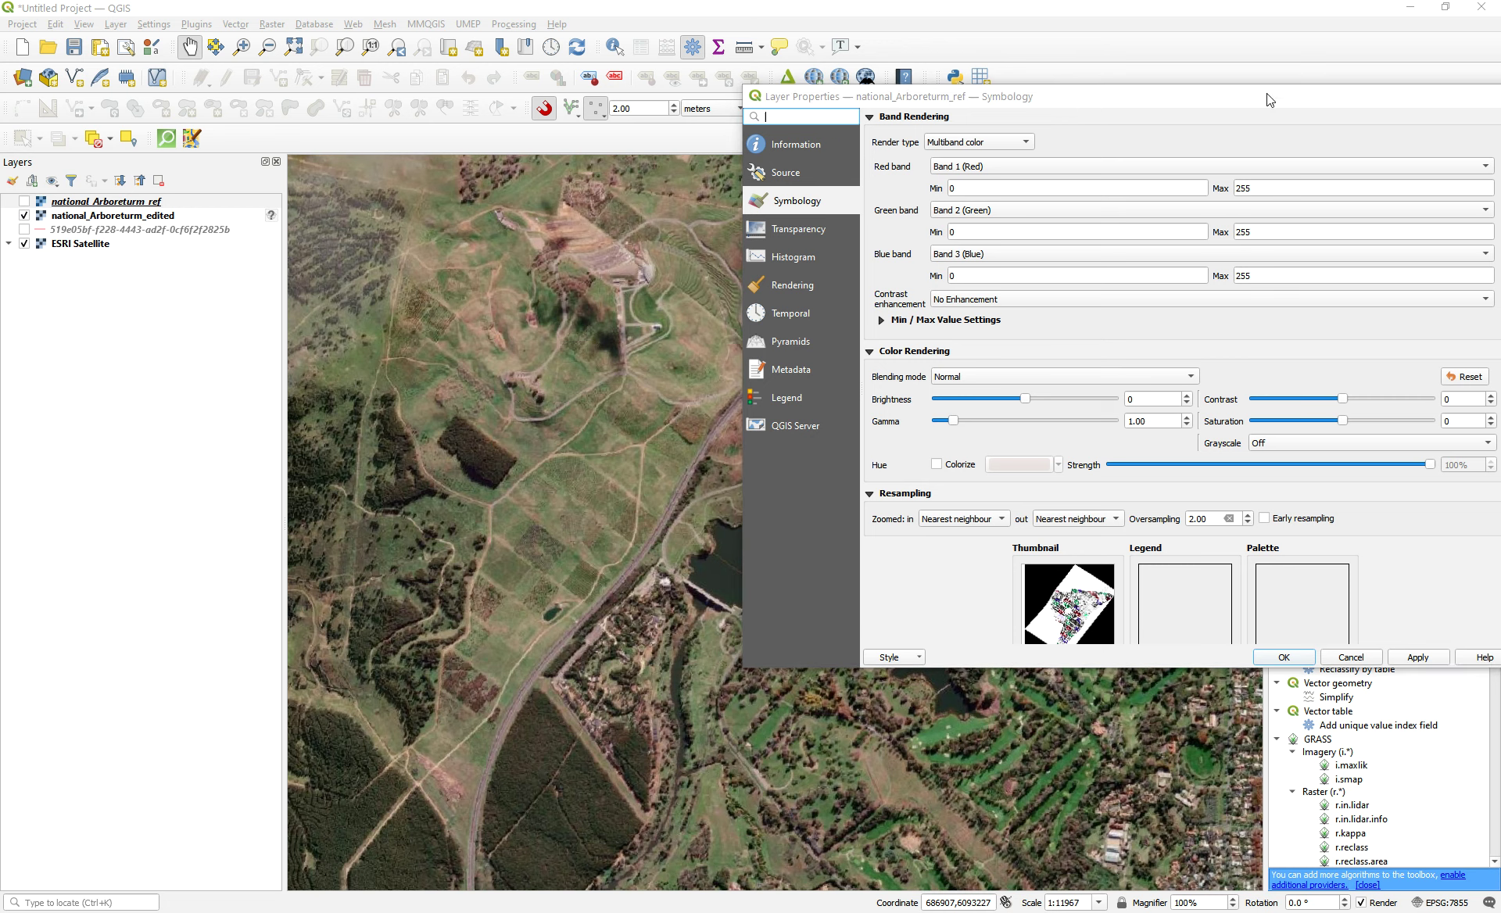
pyautogui.click(1278, 110)
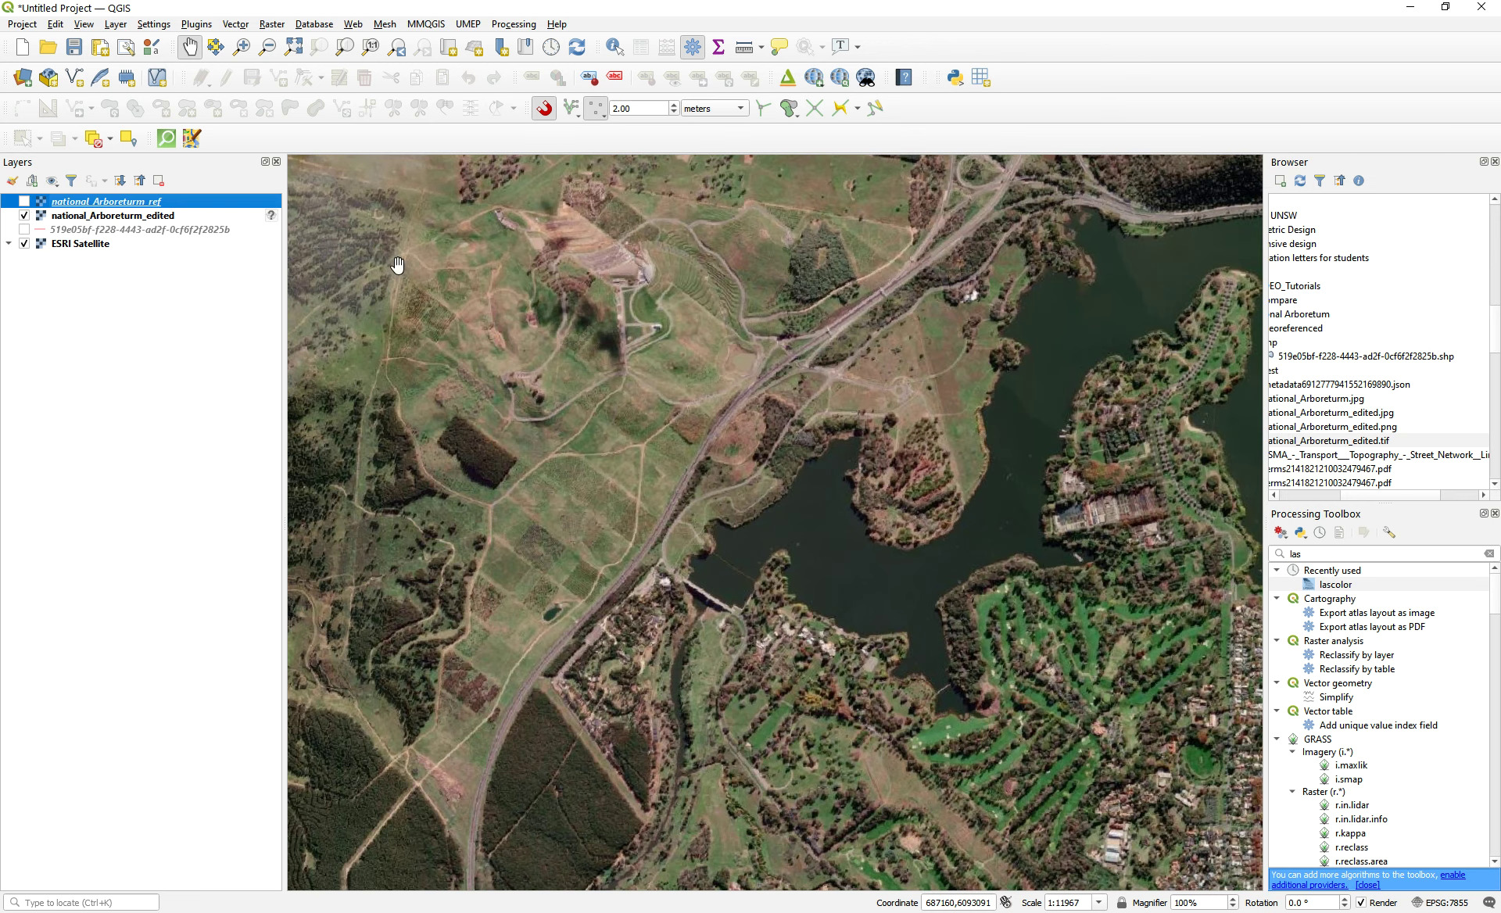
pyautogui.click(24, 202)
pyautogui.moveTo(987, 291); pyautogui.dragTo(1082, 326)
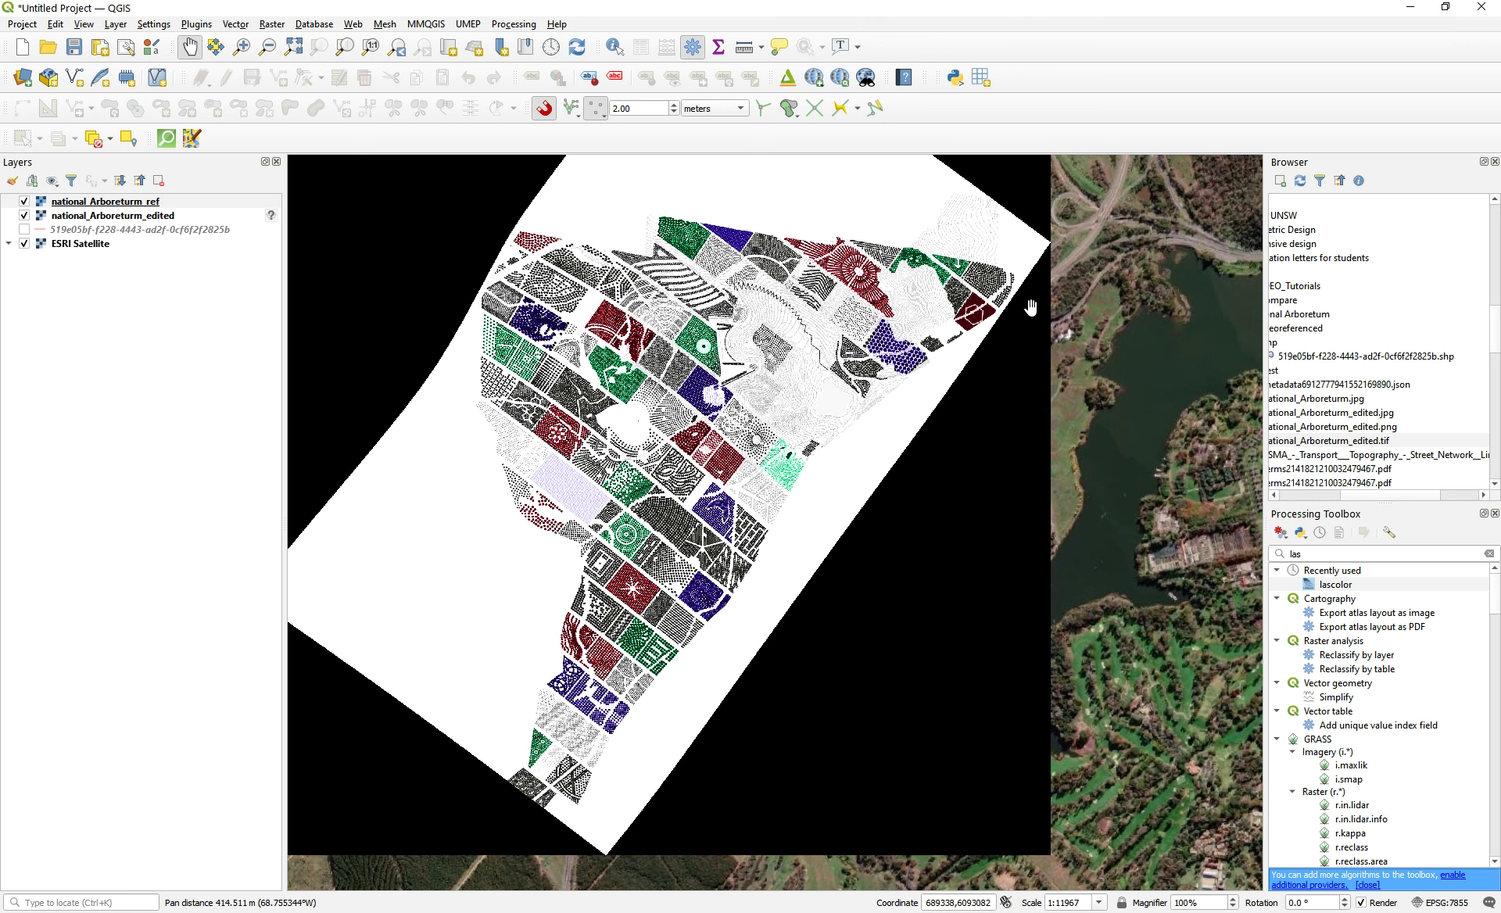
pyautogui.rightClick(129, 208)
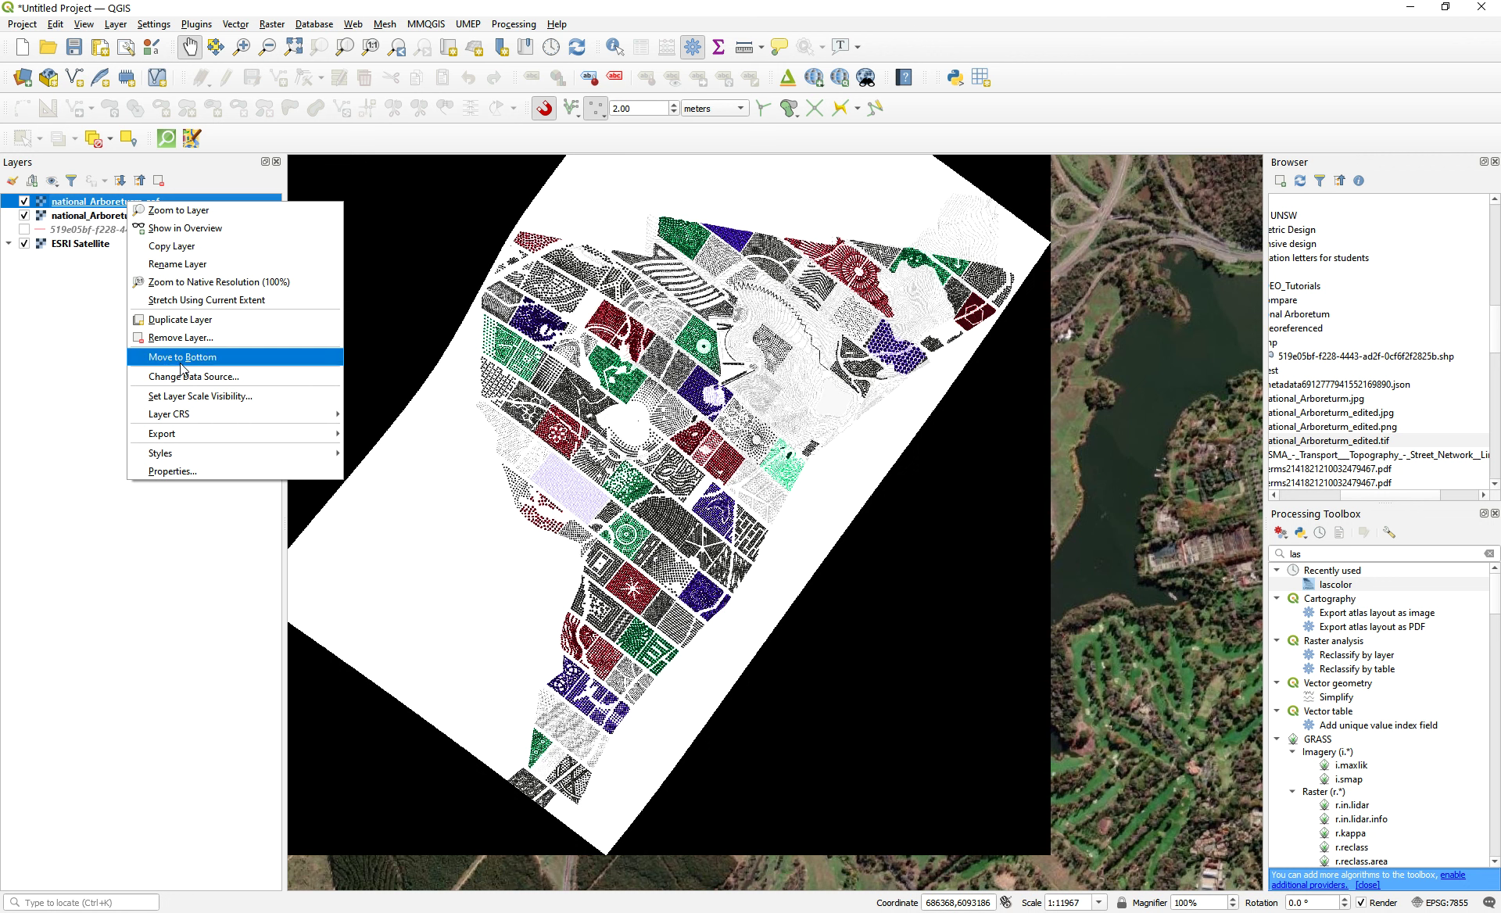
pyautogui.moveTo(188, 435)
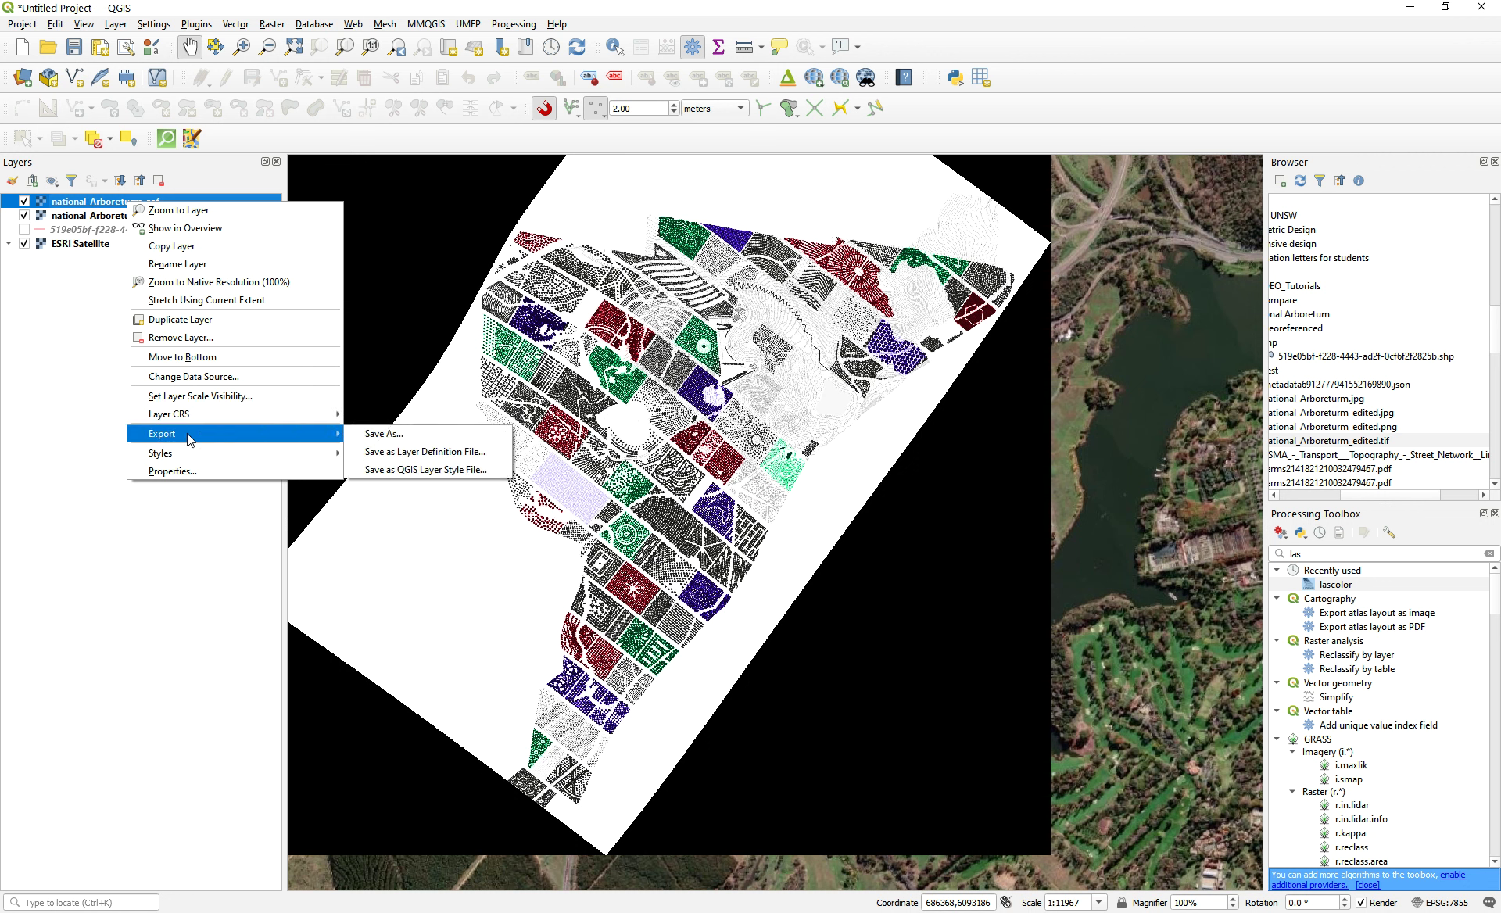
pyautogui.click(1120, 247)
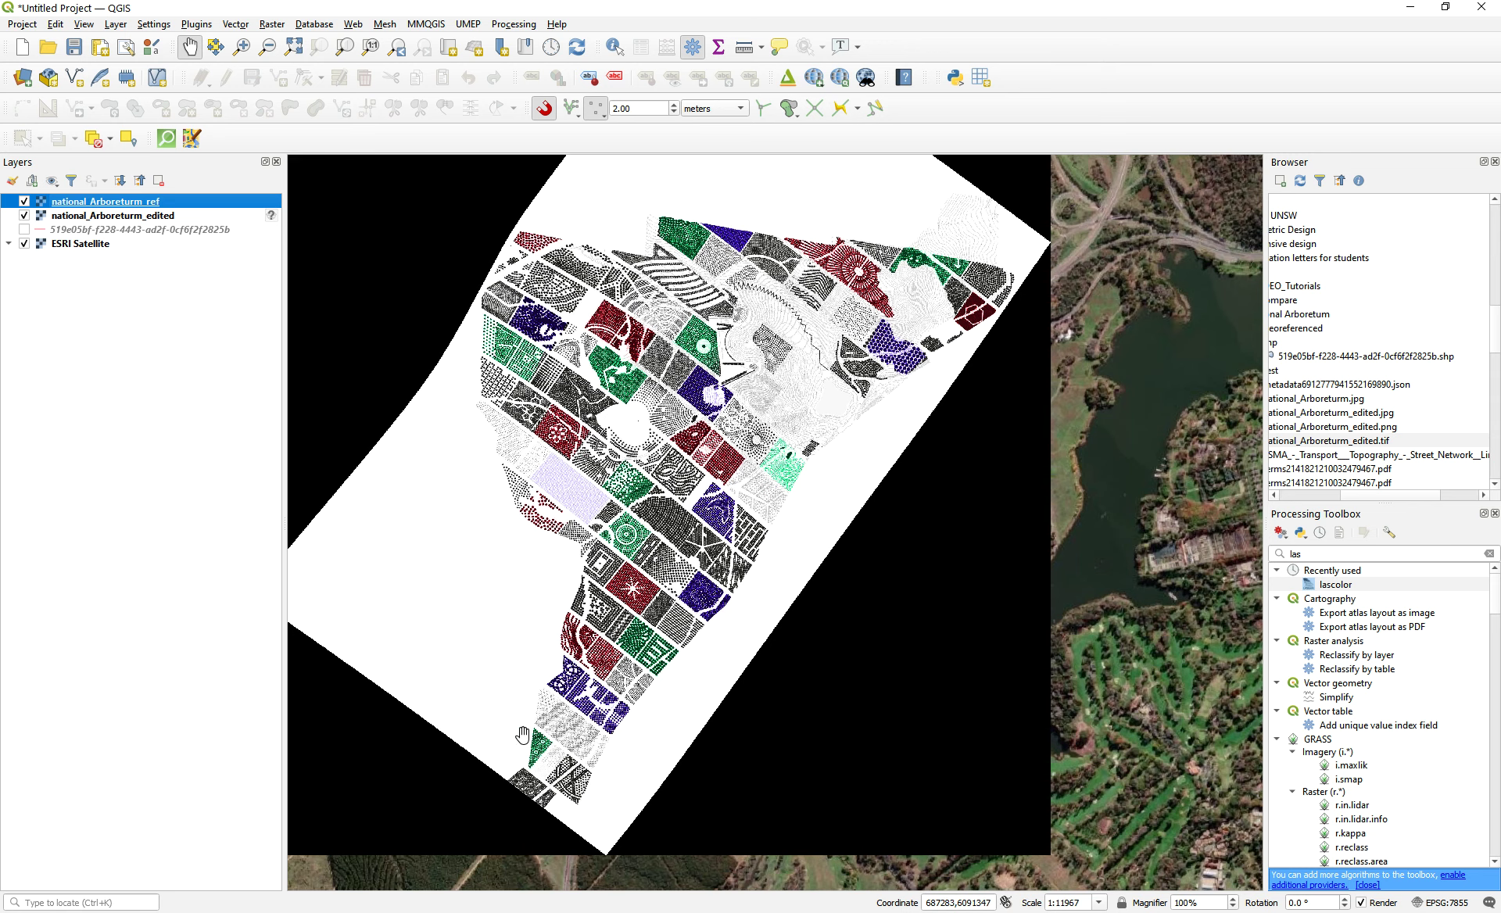
pyautogui.scroll(-1, 875, 345)
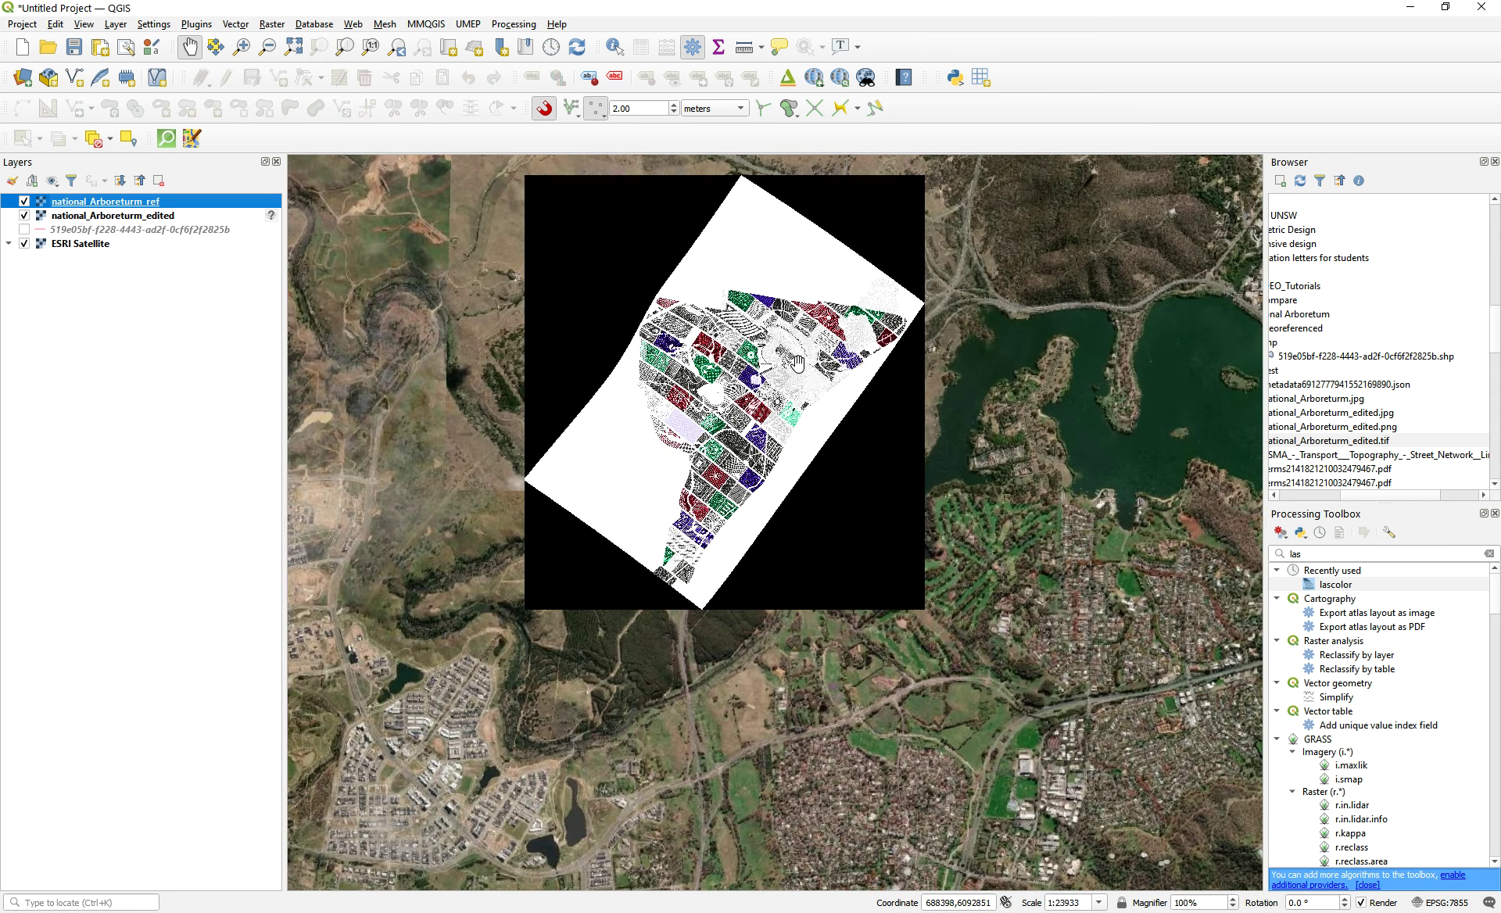
pyautogui.scroll(2, 789, 342)
pyautogui.scroll(-1, 790, 340)
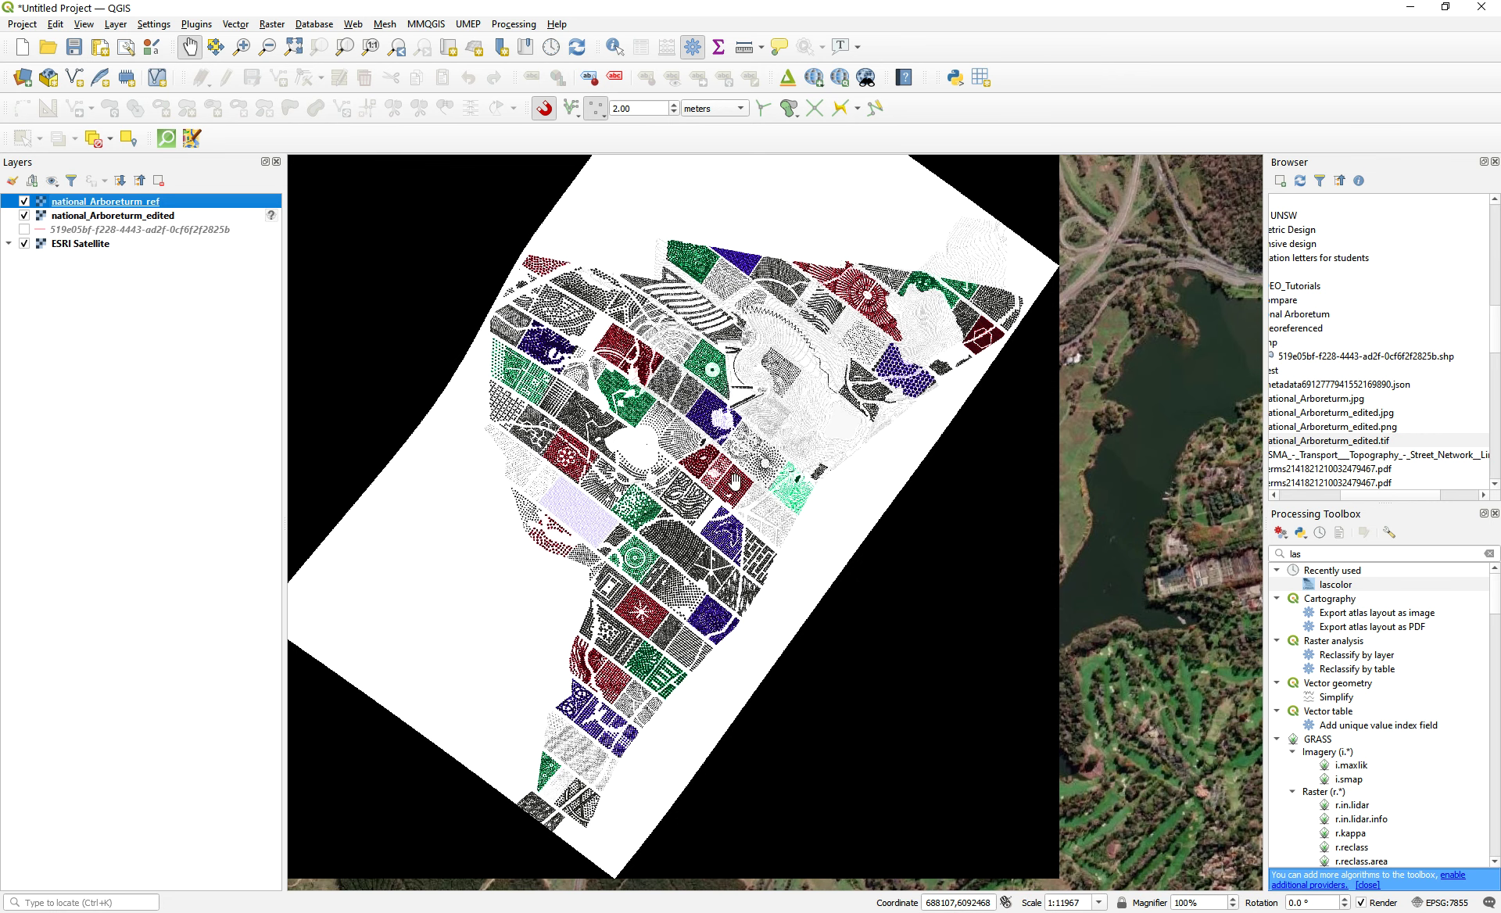
pyautogui.scroll(-2, 738, 474)
pyautogui.scroll(2, 743, 471)
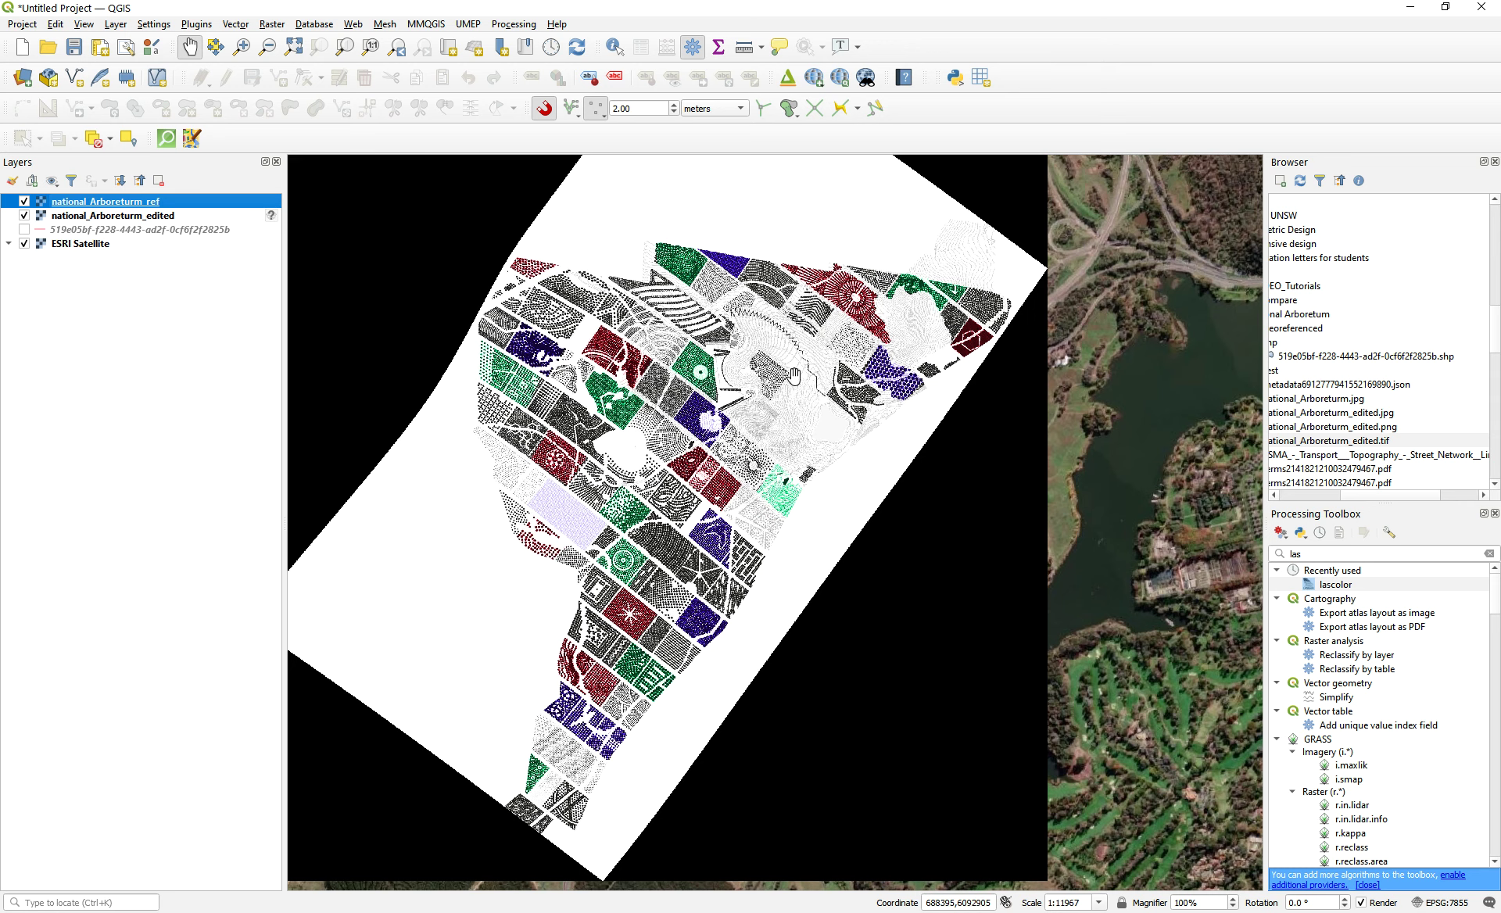
pyautogui.scroll(-1, 785, 369)
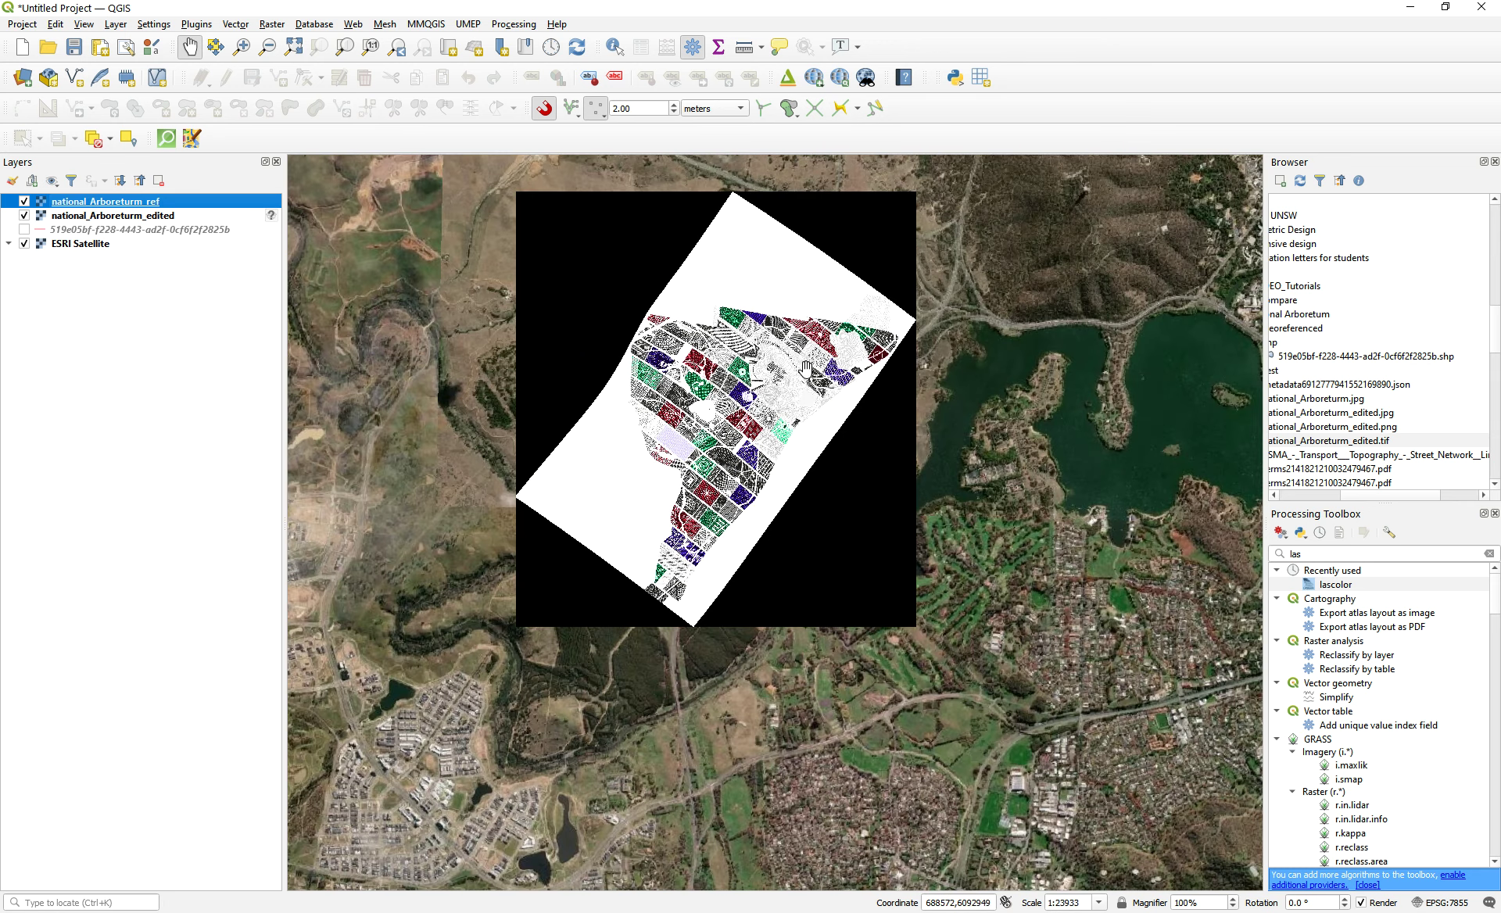
pyautogui.scroll(1, 812, 367)
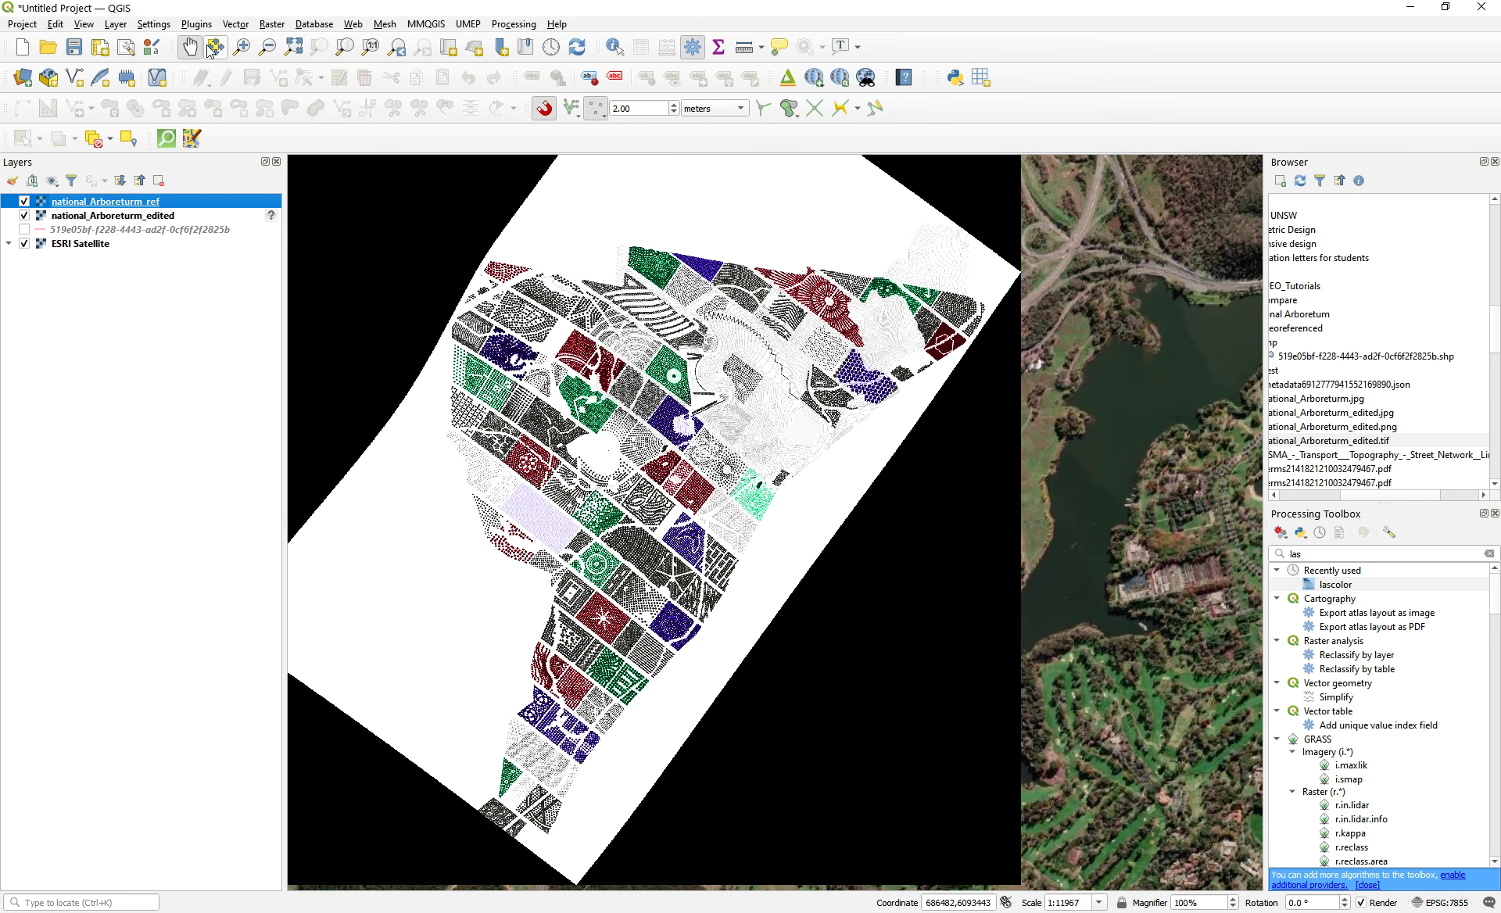
pyautogui.click(237, 25)
pyautogui.moveTo(294, 32)
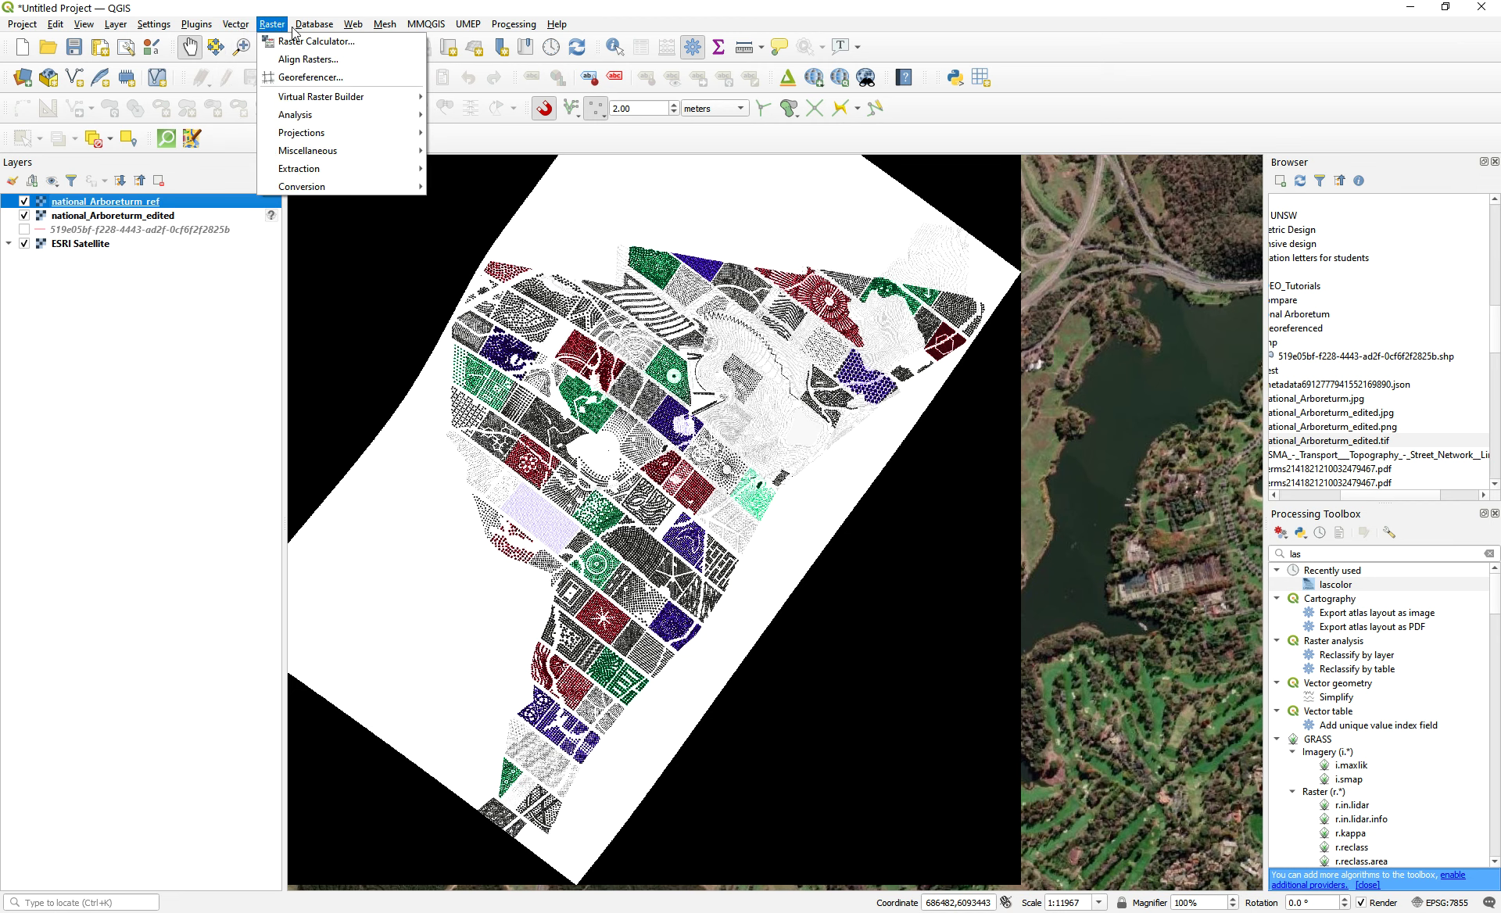
pyautogui.moveTo(224, 30)
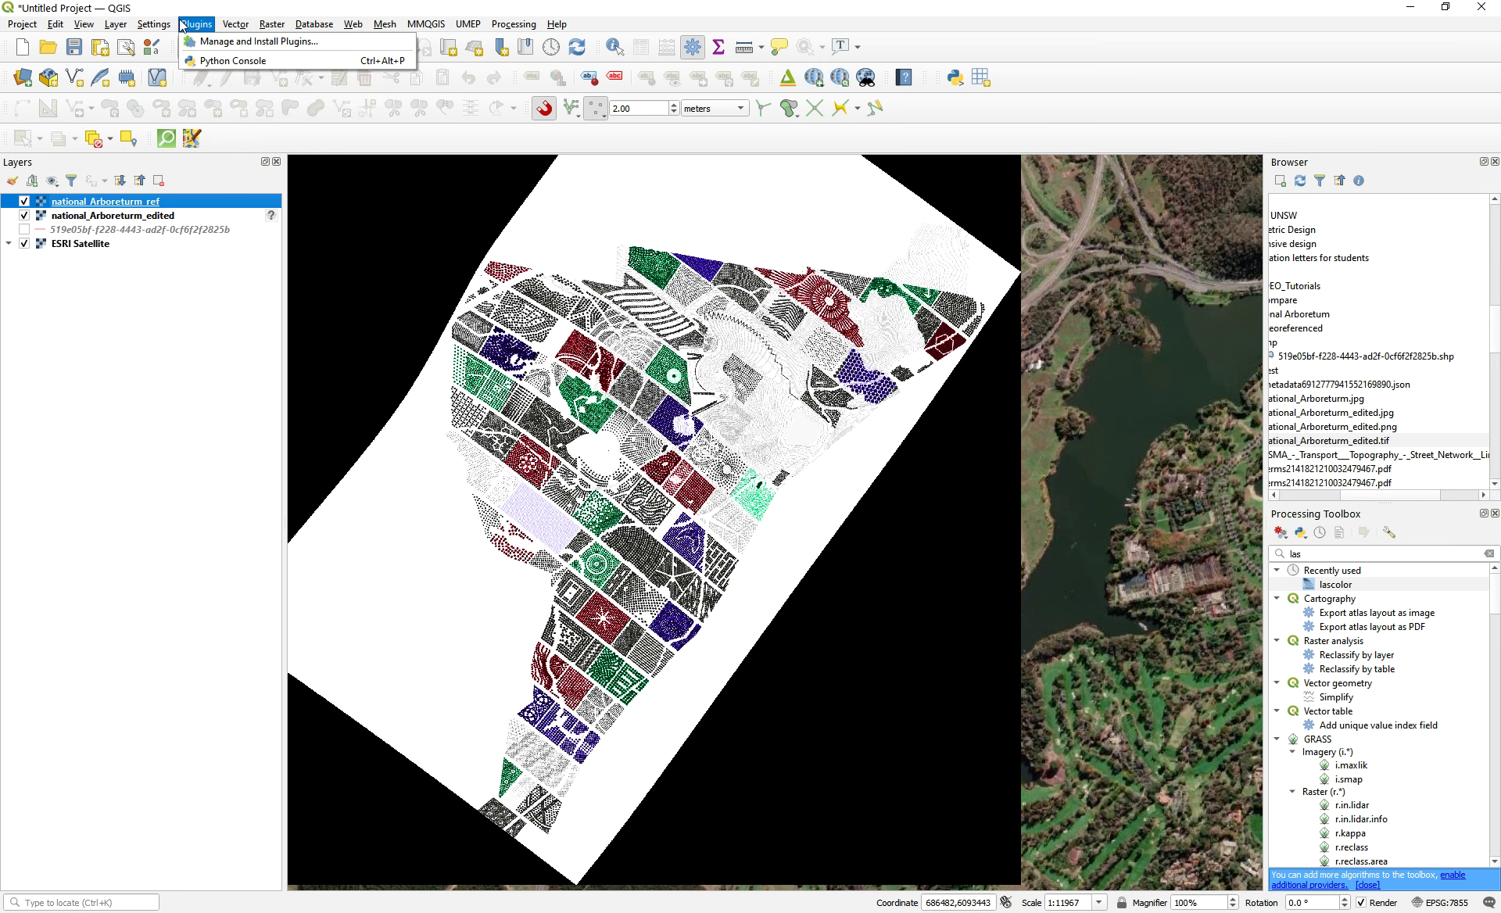
pyautogui.moveTo(114, 28)
pyautogui.click(61, 296)
pyautogui.rightClick(63, 294)
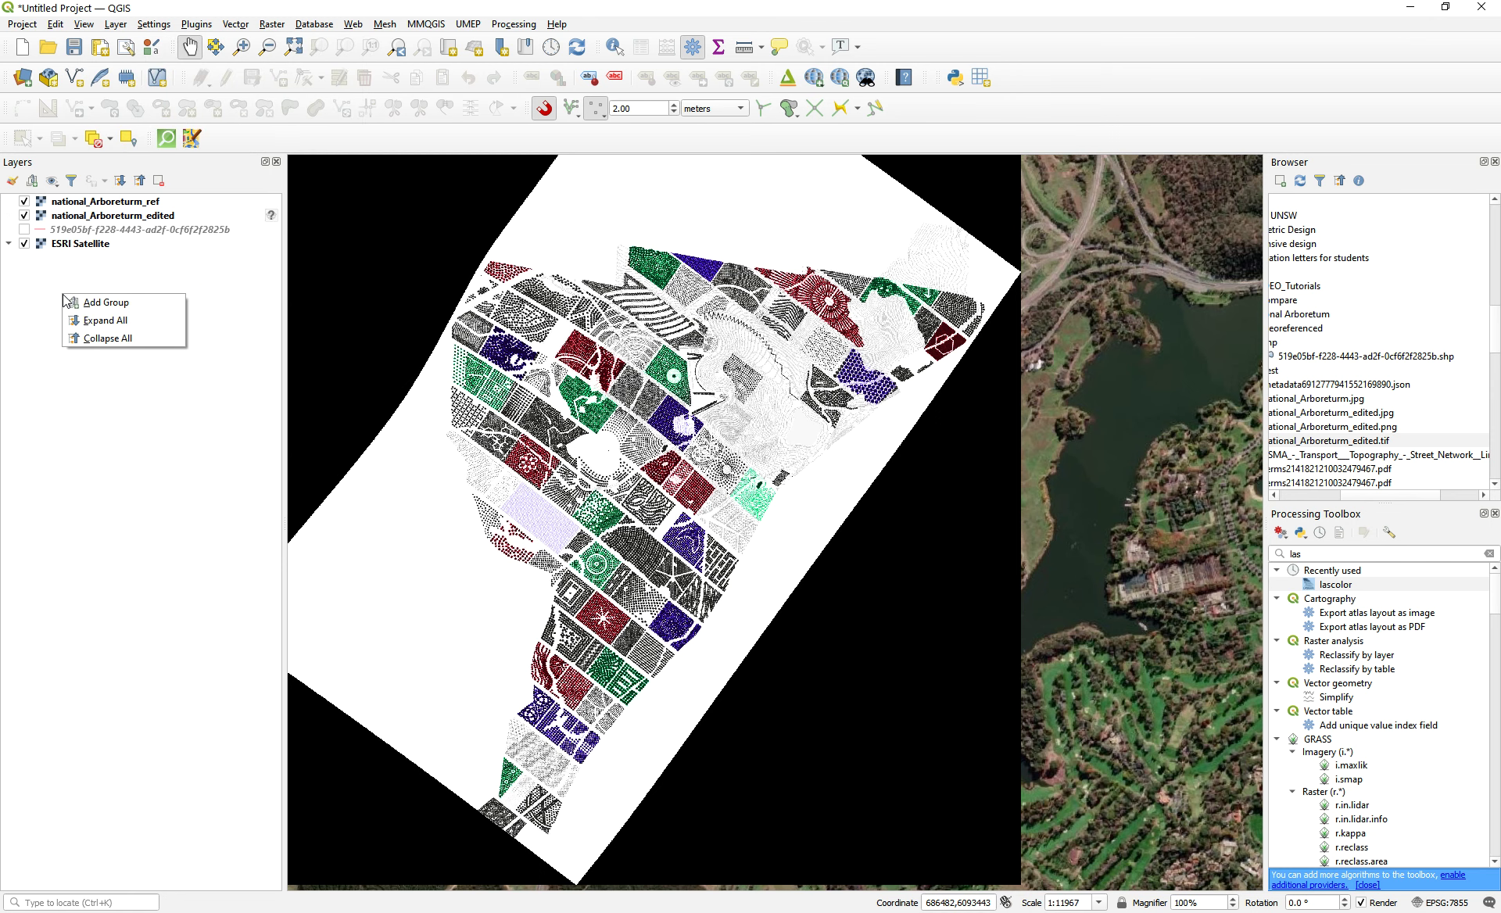
pyautogui.click(121, 282)
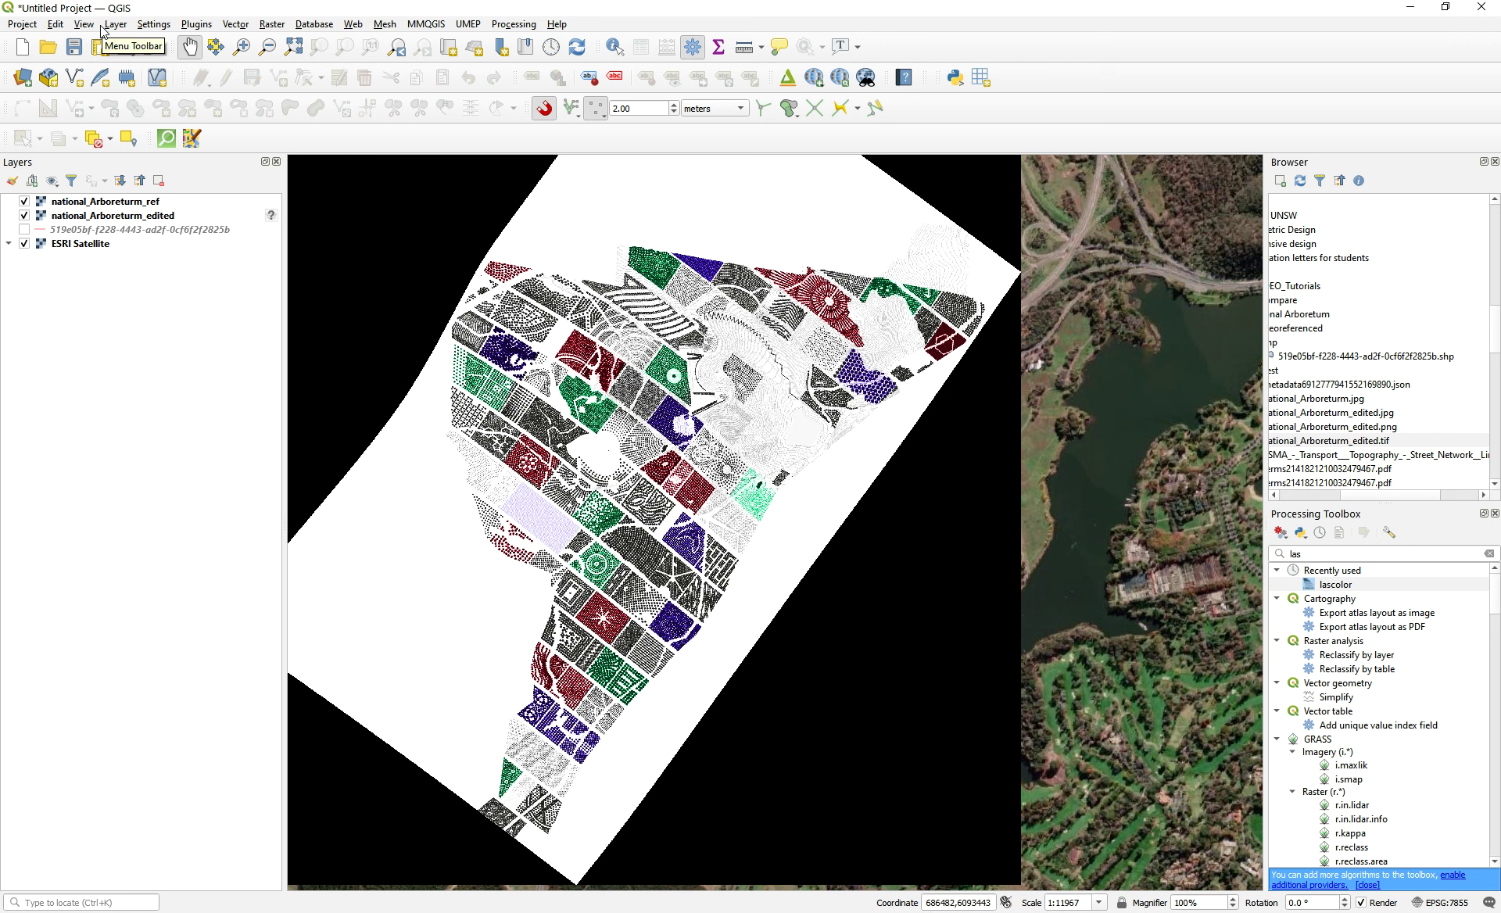
pyautogui.click(238, 26)
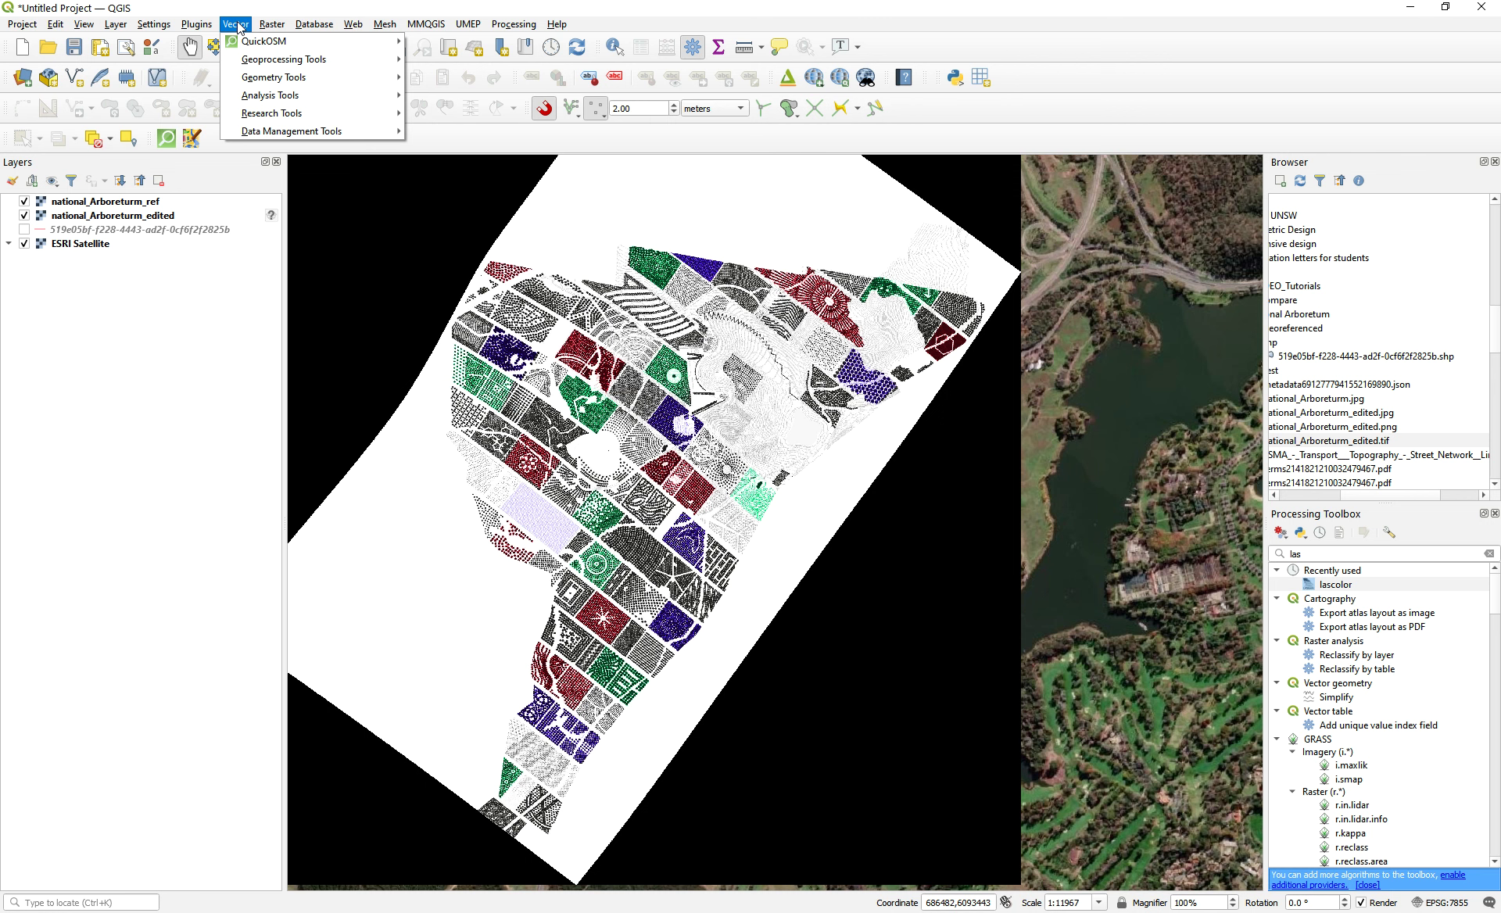
# - Try to create a polygon shapefile layer named Arboretum in the project CRS EPSG:7855 - GDA2020 / MGA zone 55
pyautogui.click(237, 26)
pyautogui.click(121, 31)
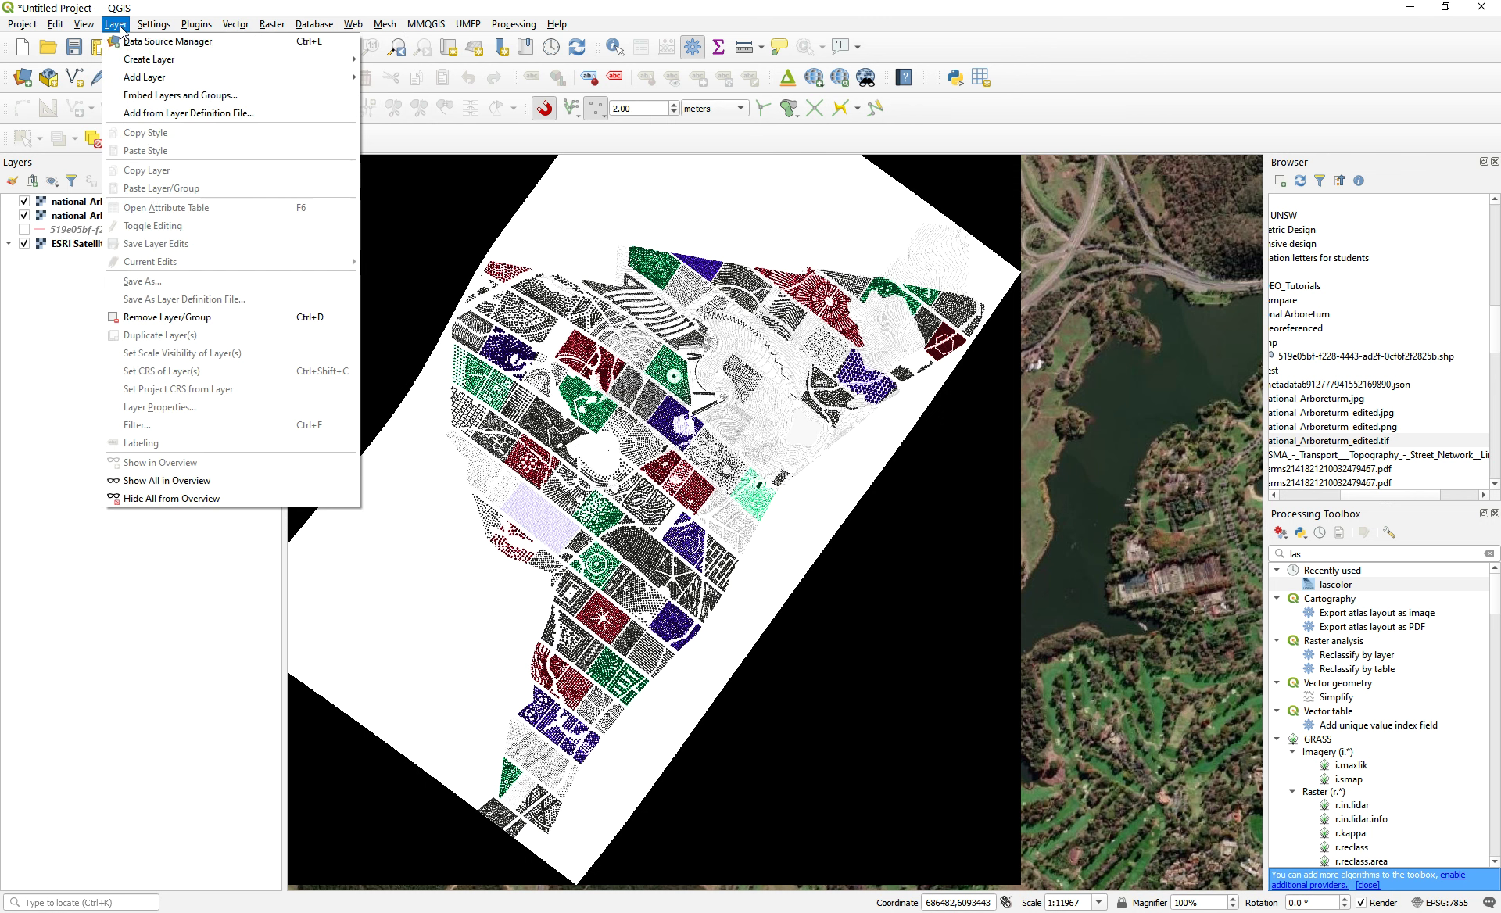
pyautogui.moveTo(152, 59)
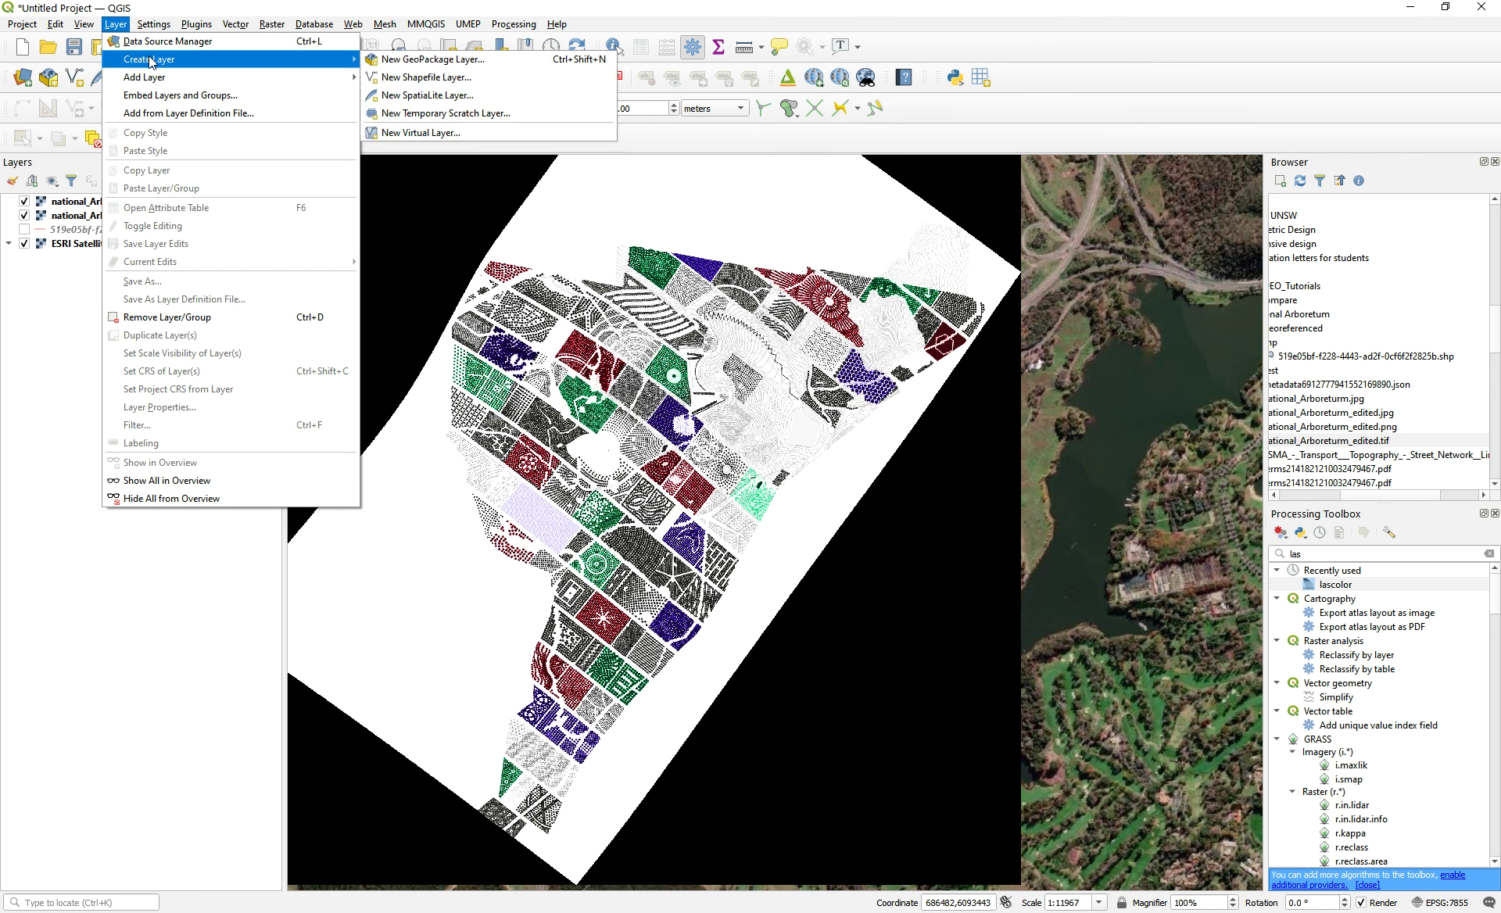
pyautogui.click(438, 78)
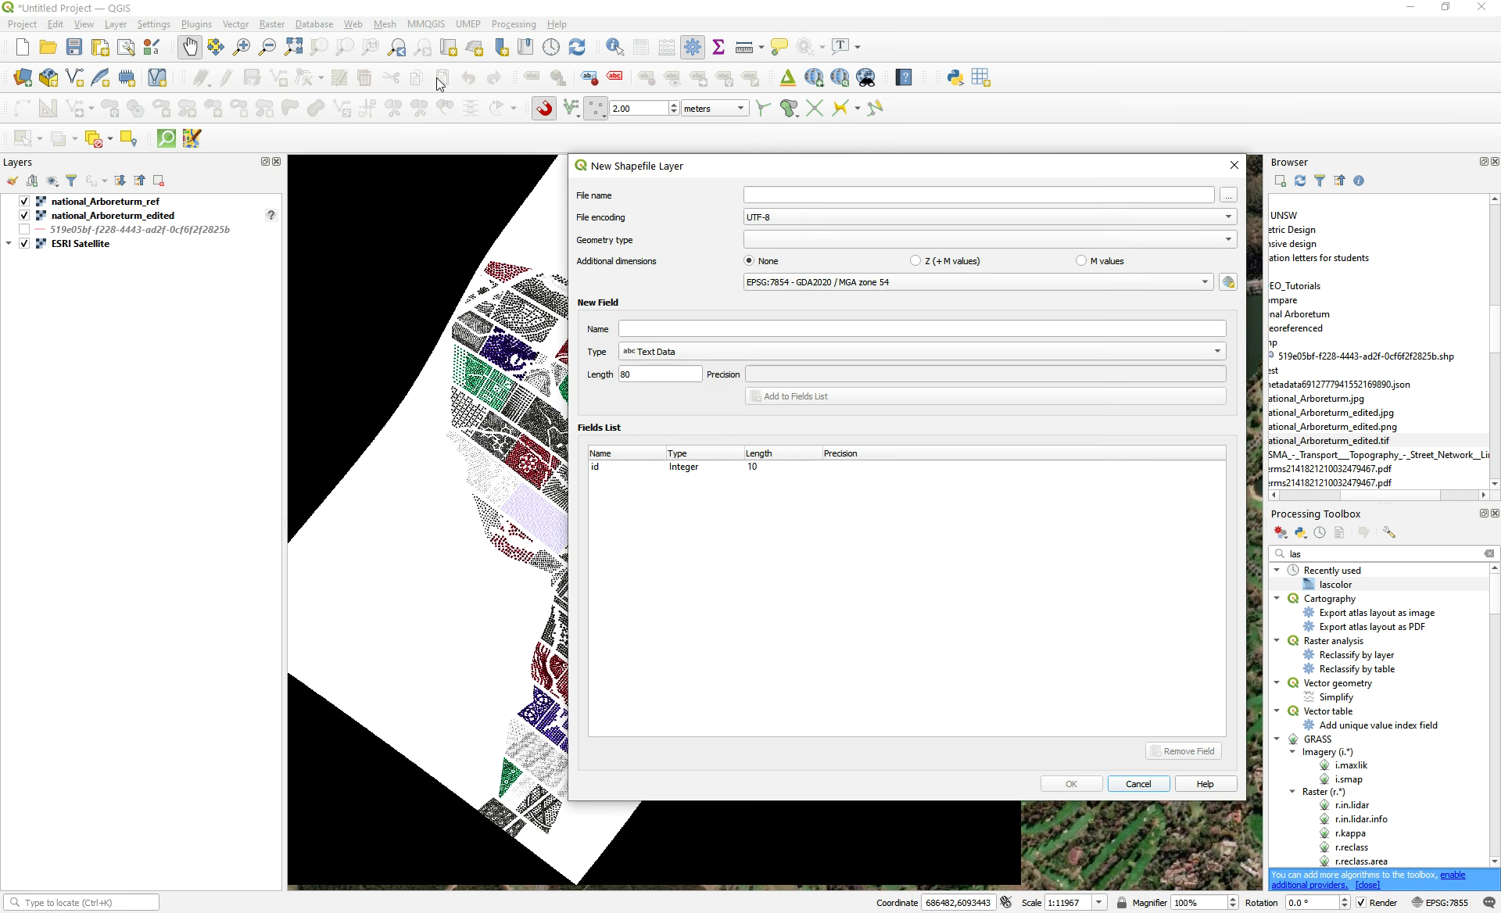
pyautogui.click(774, 196)
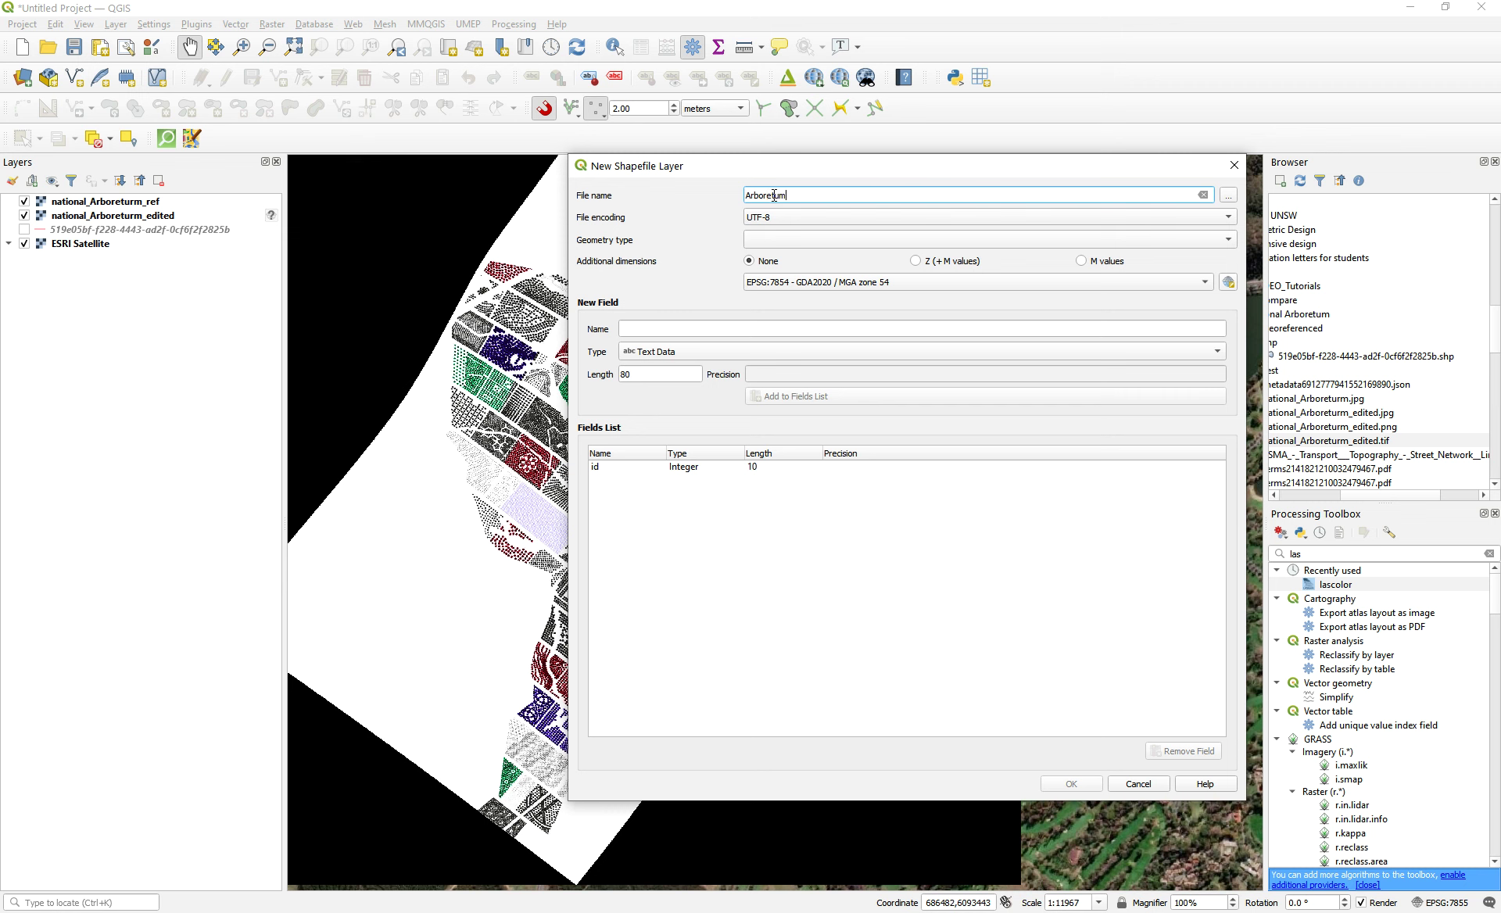
pyautogui.click(790, 238)
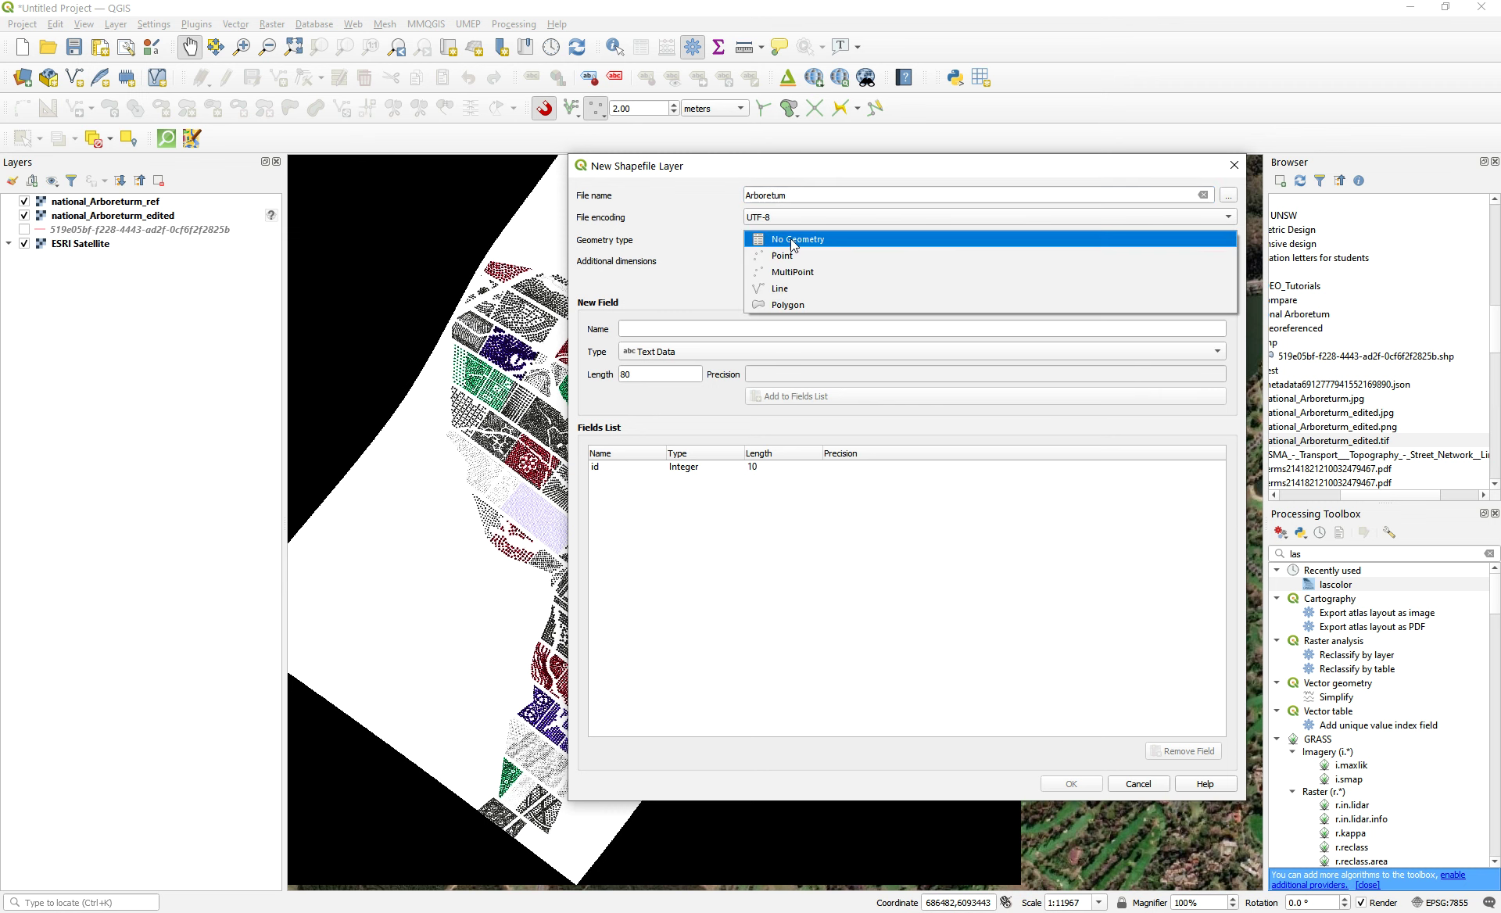
pyautogui.click(789, 305)
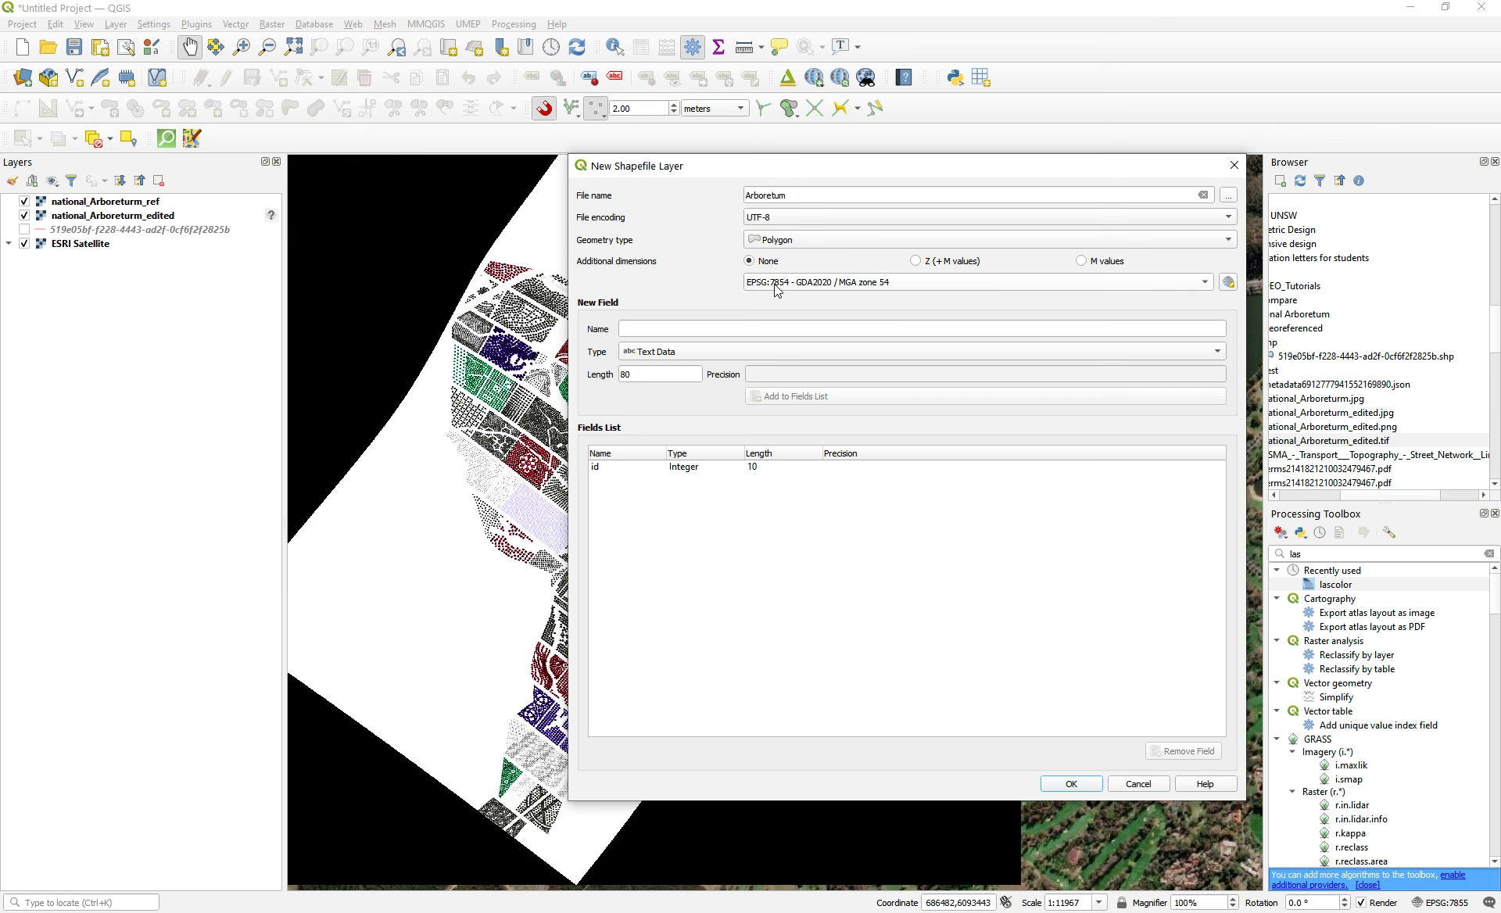
pyautogui.click(867, 284)
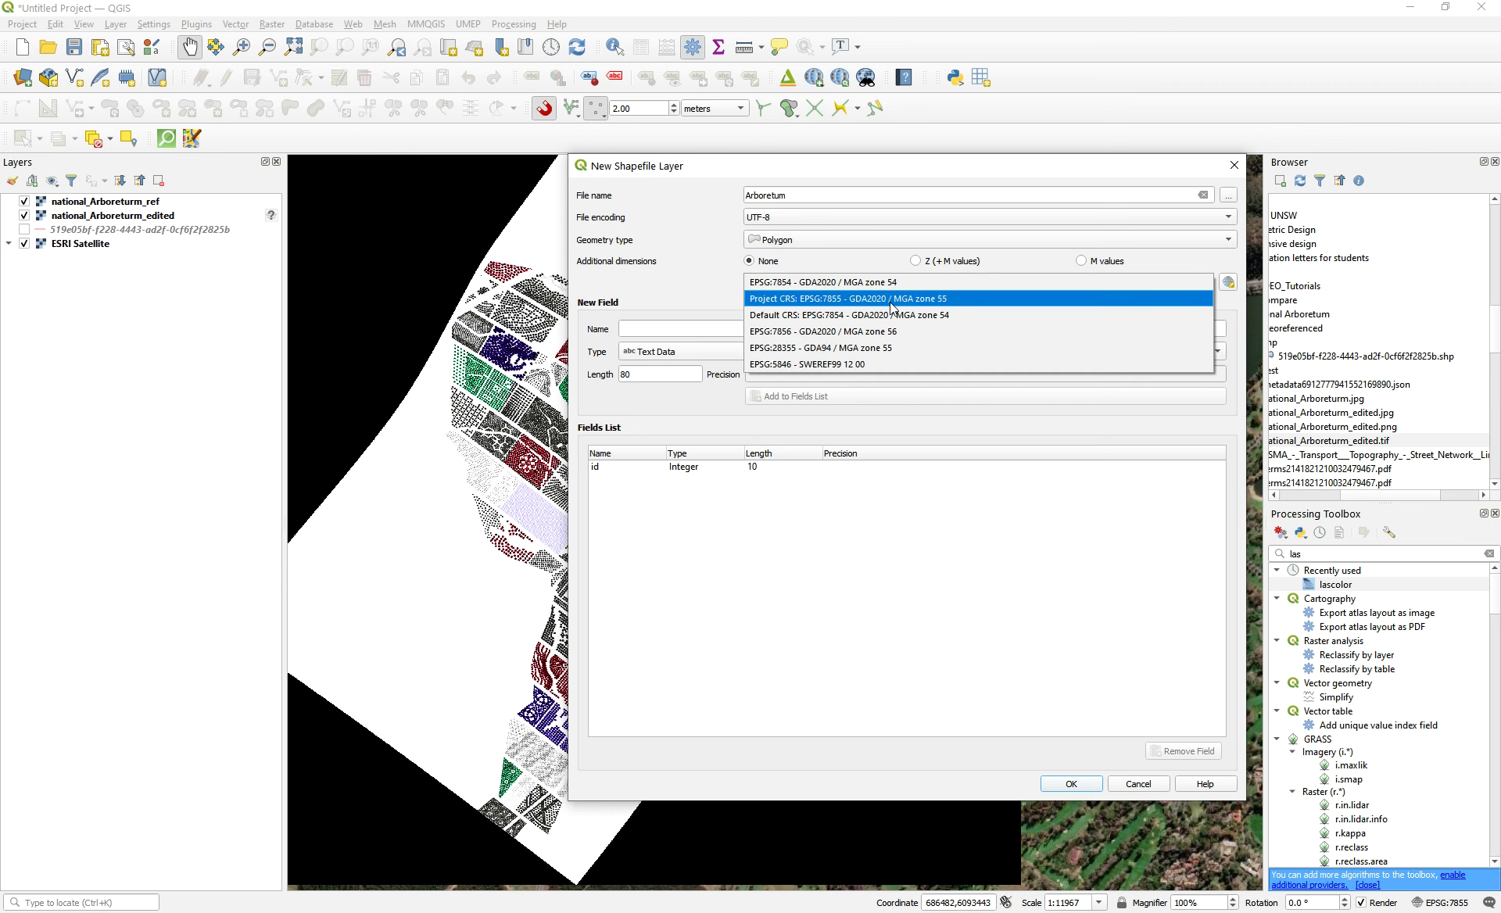
pyautogui.click(890, 301)
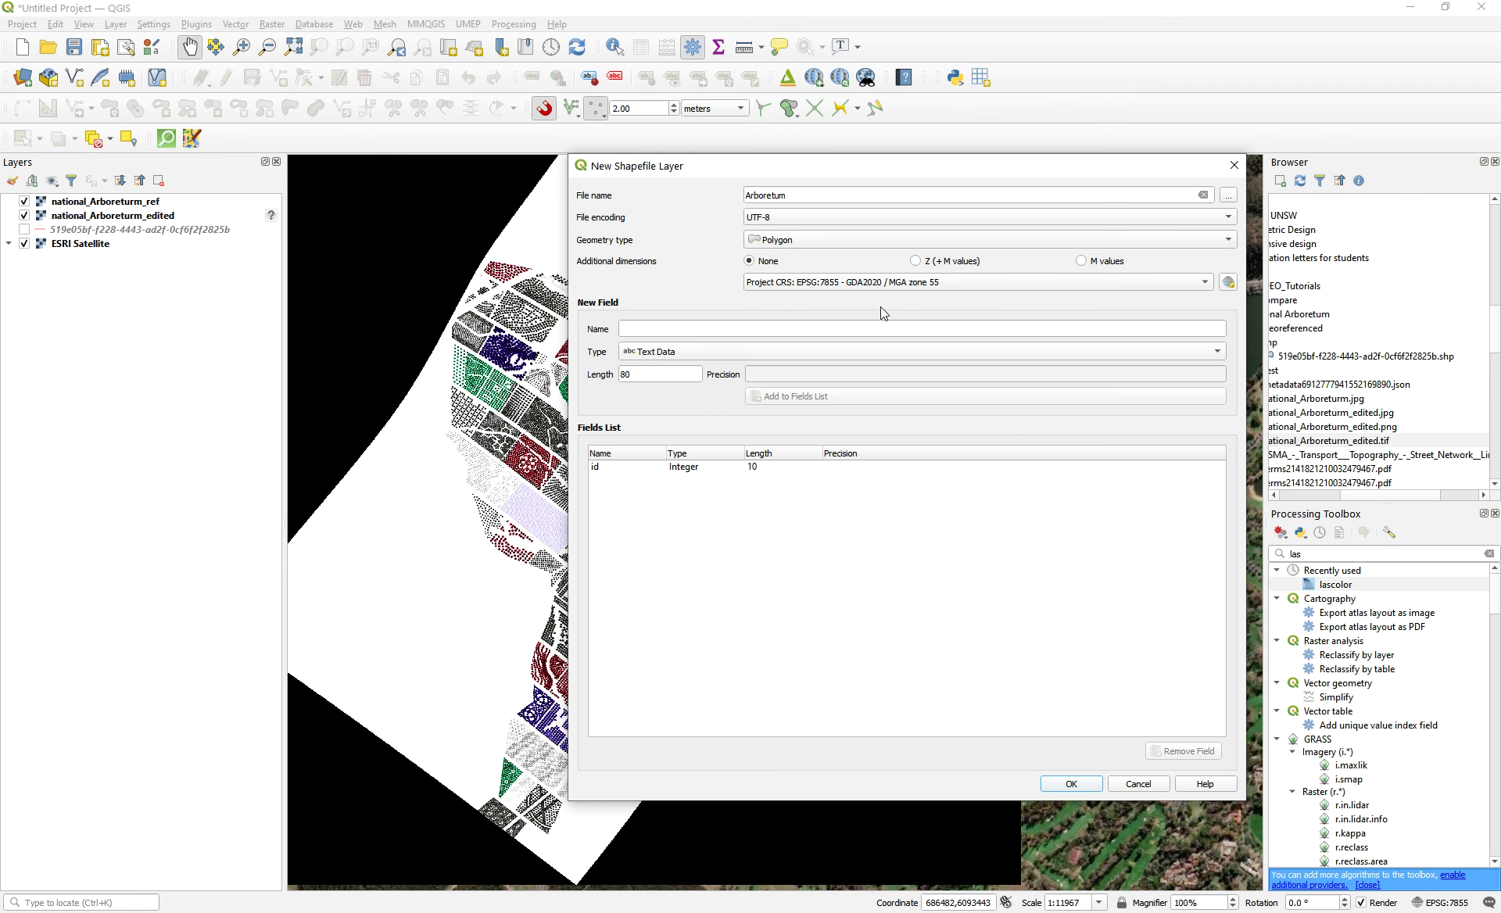
pyautogui.click(646, 330)
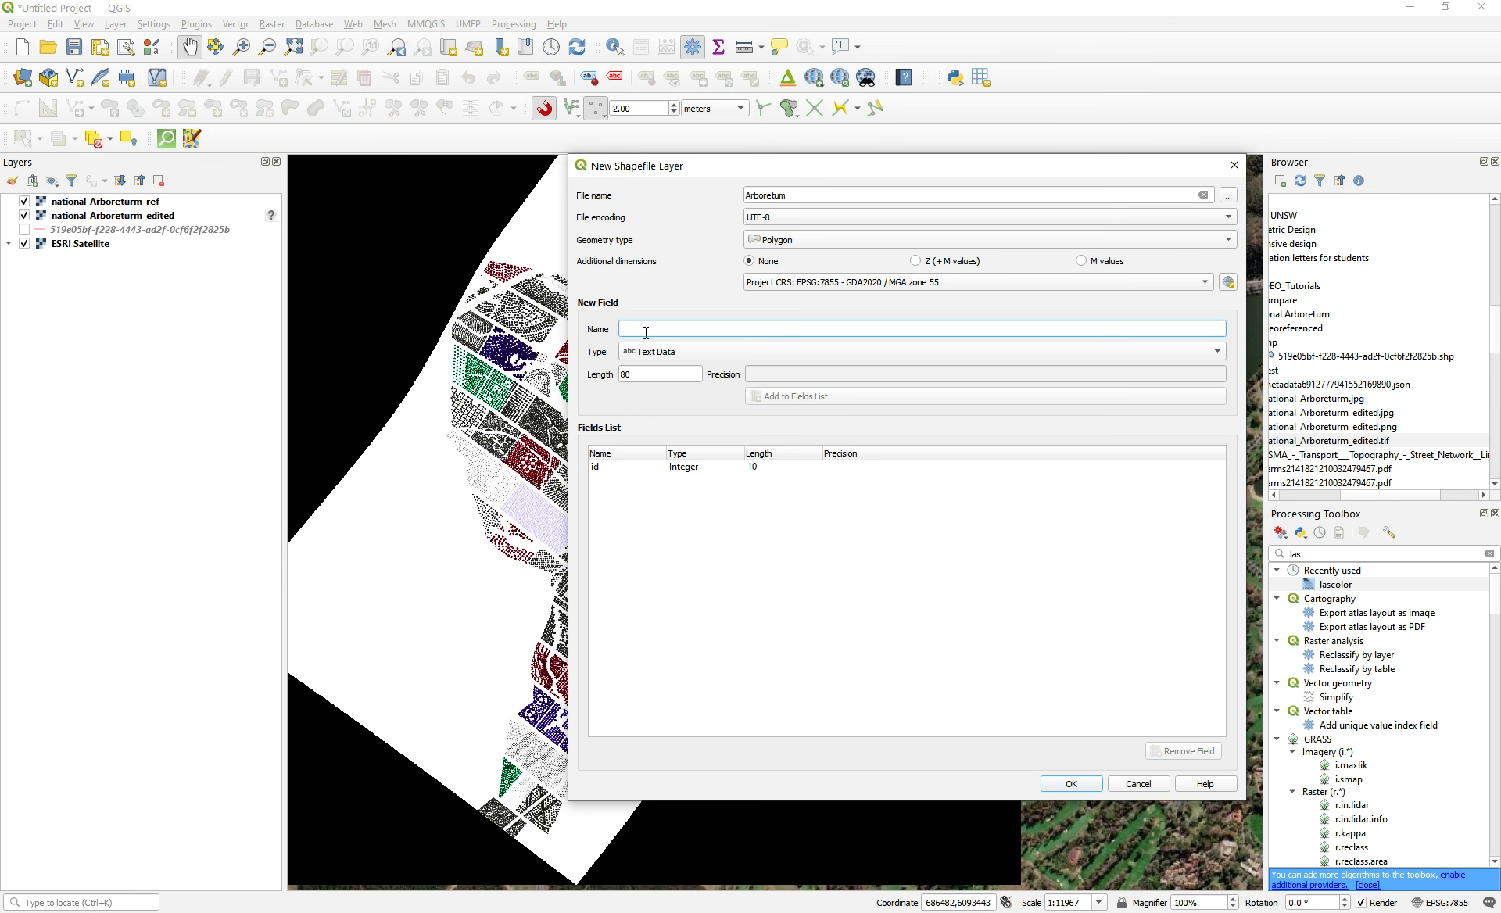
pyautogui.click(1071, 785)
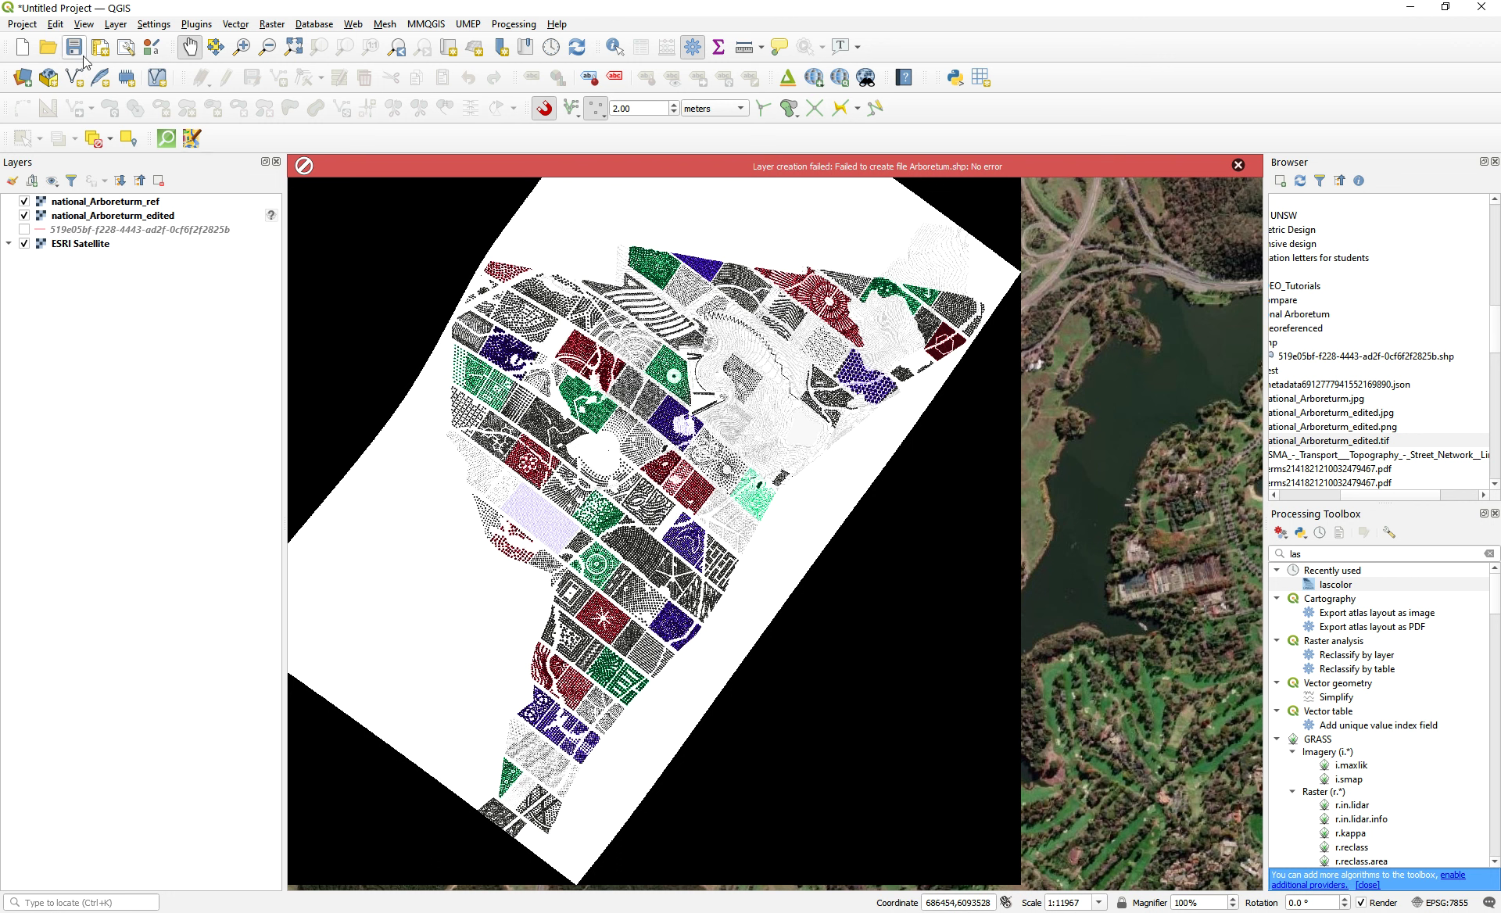
# - Set up a new shapefile layer named Arboretum with Polygon geometry and the project CRS EPSG:7855 - GDA2020 / MGA zone 55
pyautogui.click(114, 24)
pyautogui.moveTo(149, 60)
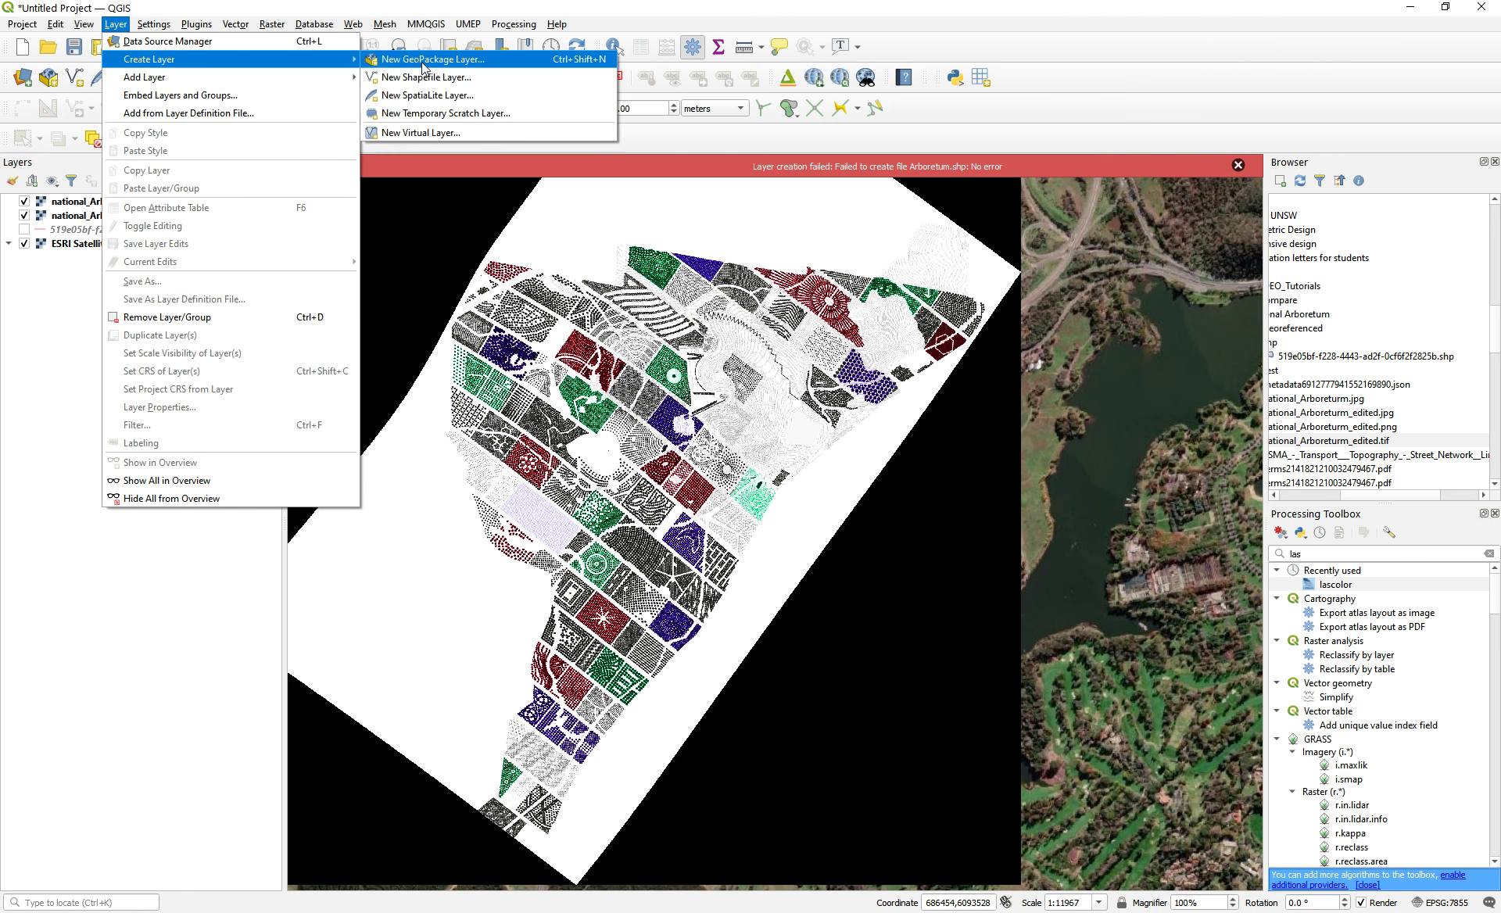
pyautogui.click(470, 84)
pyautogui.click(792, 193)
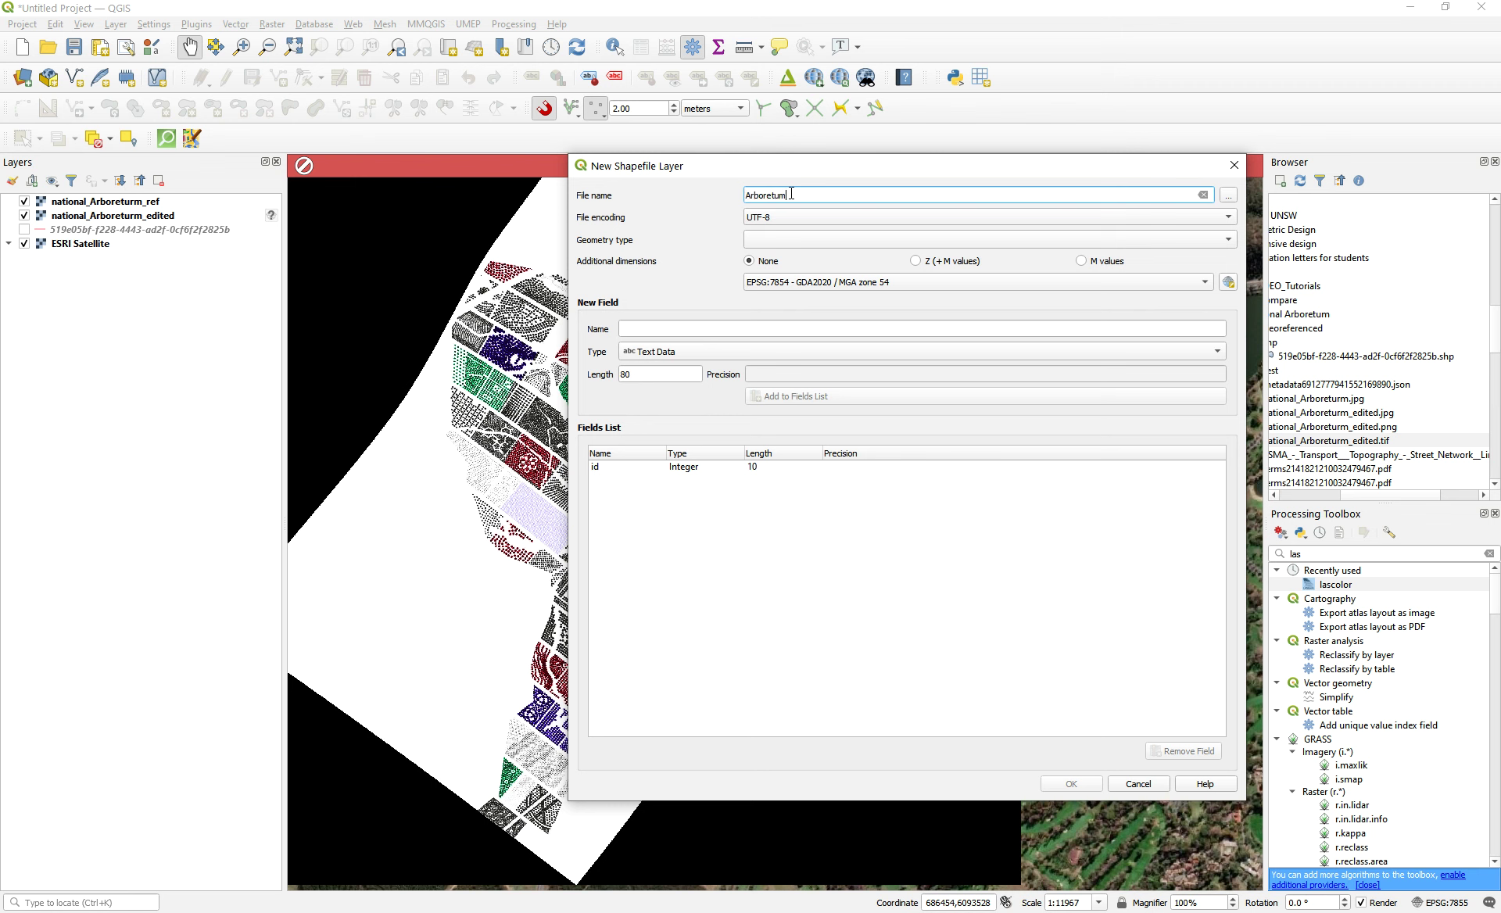
pyautogui.click(785, 240)
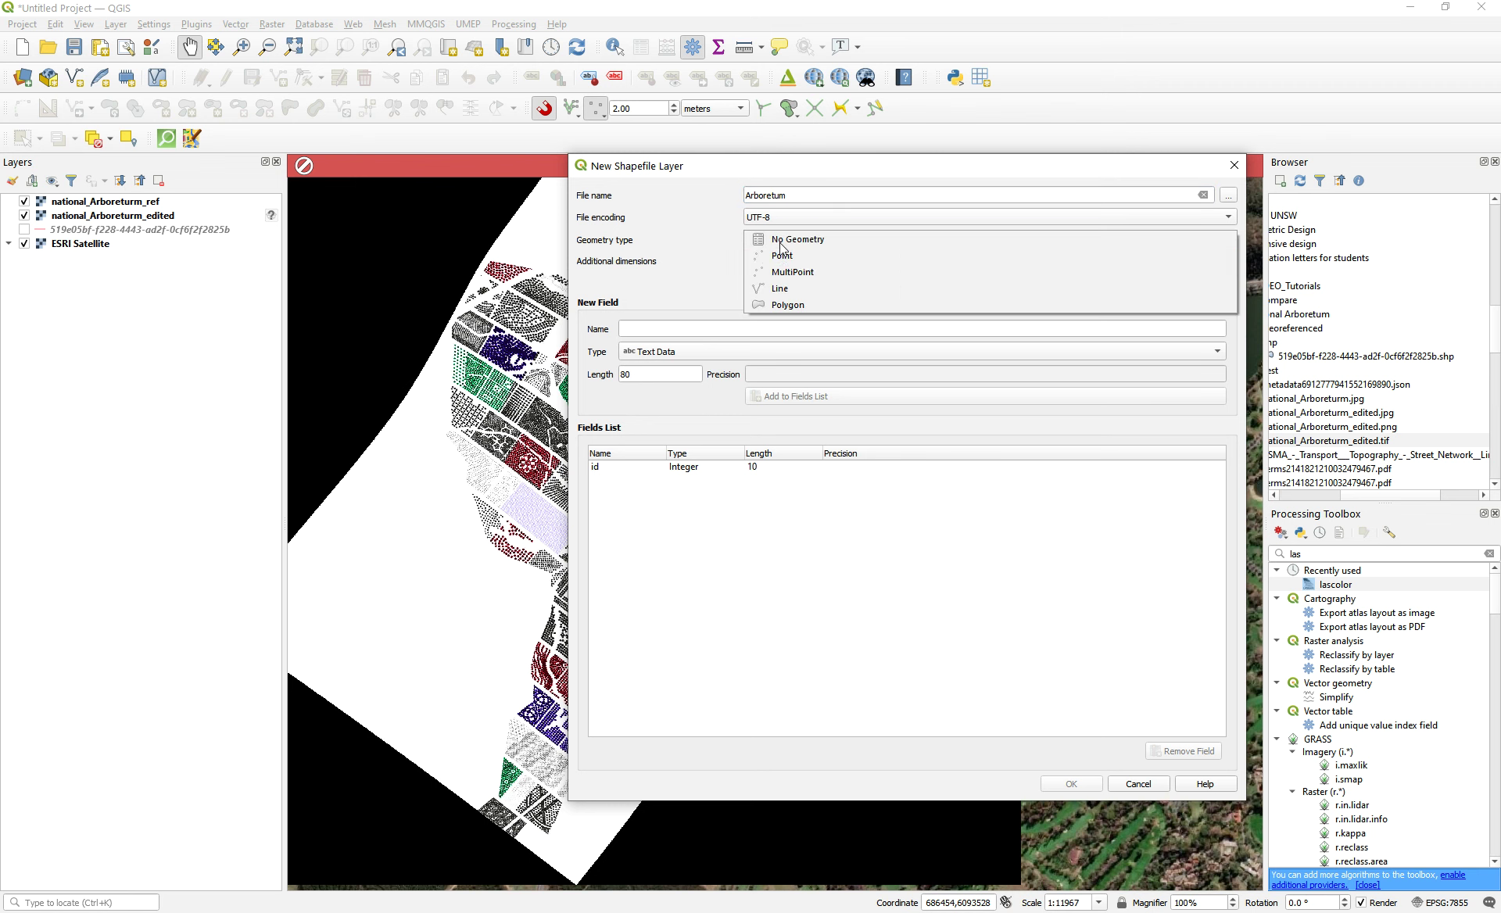
pyautogui.click(780, 303)
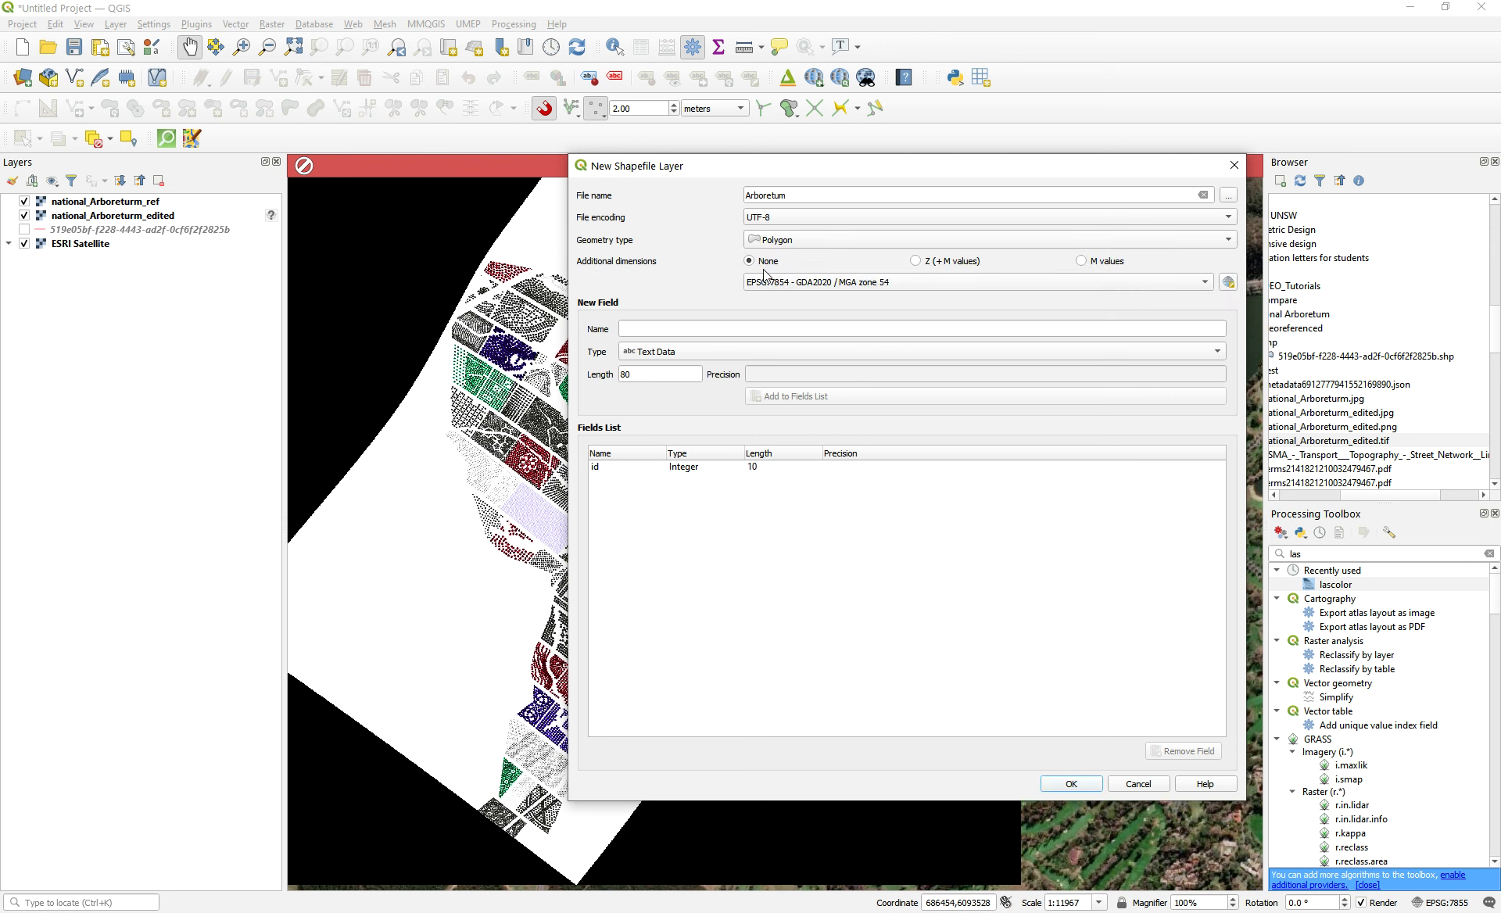
pyautogui.click(941, 286)
pyautogui.click(942, 288)
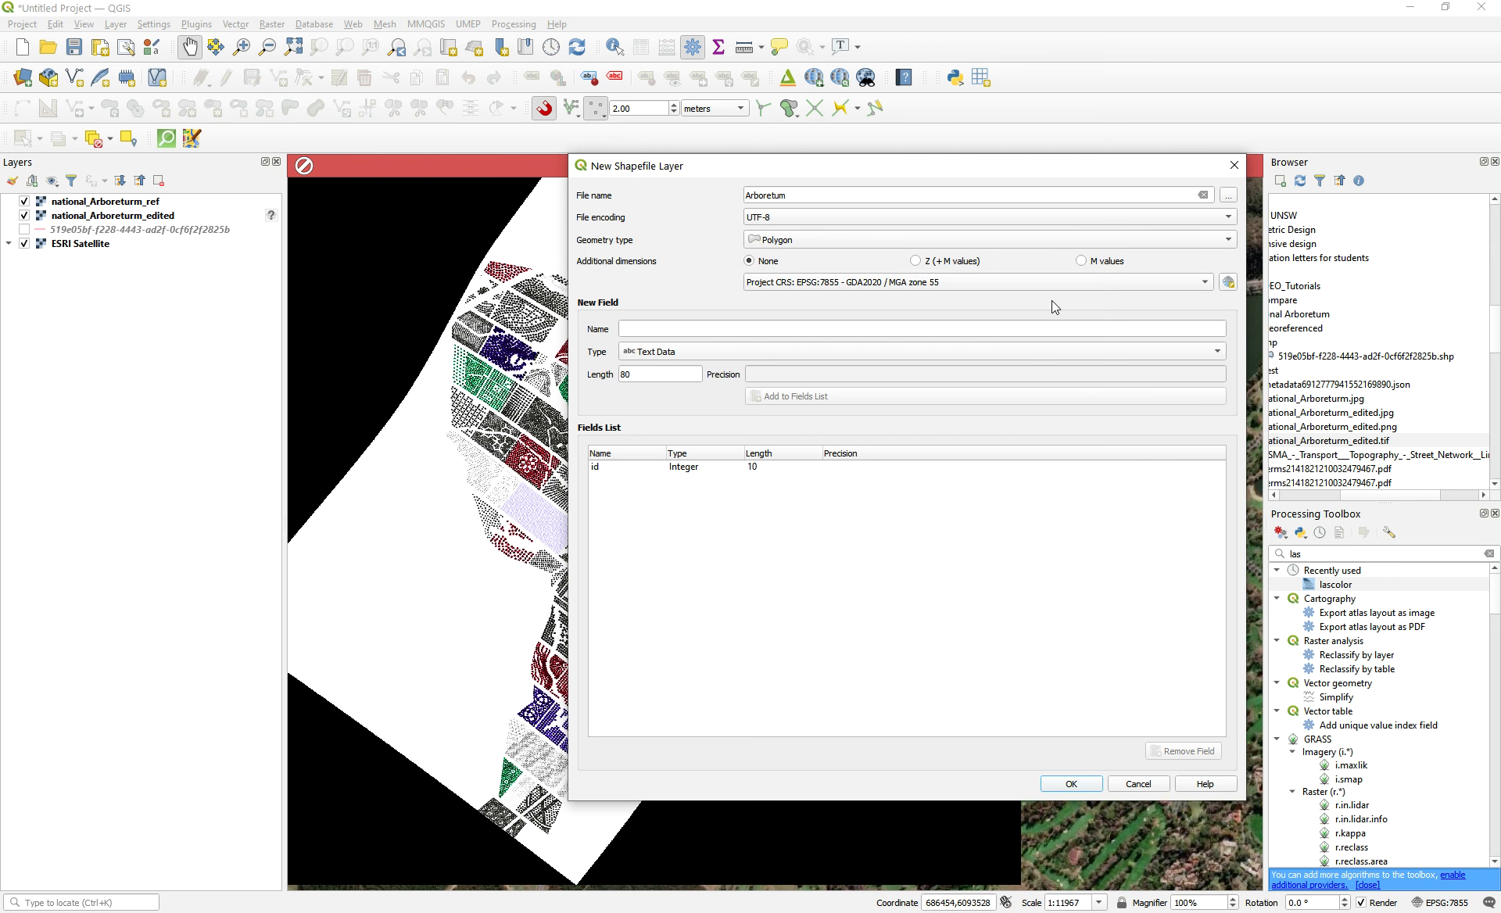
pyautogui.click(668, 327)
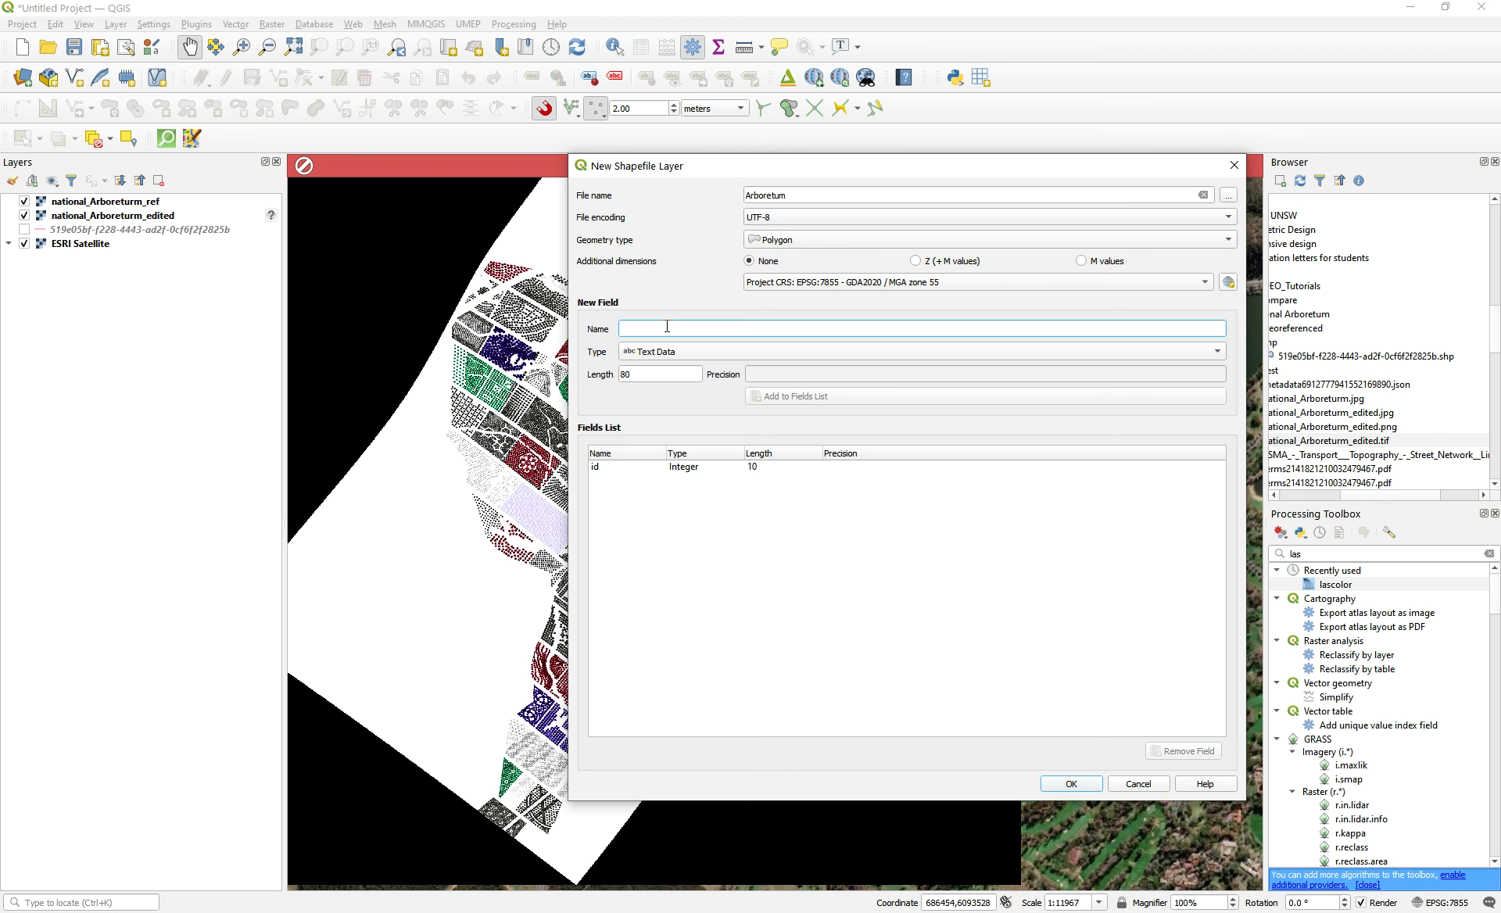
pyautogui.write('TYpe')
pyautogui.click(669, 356)
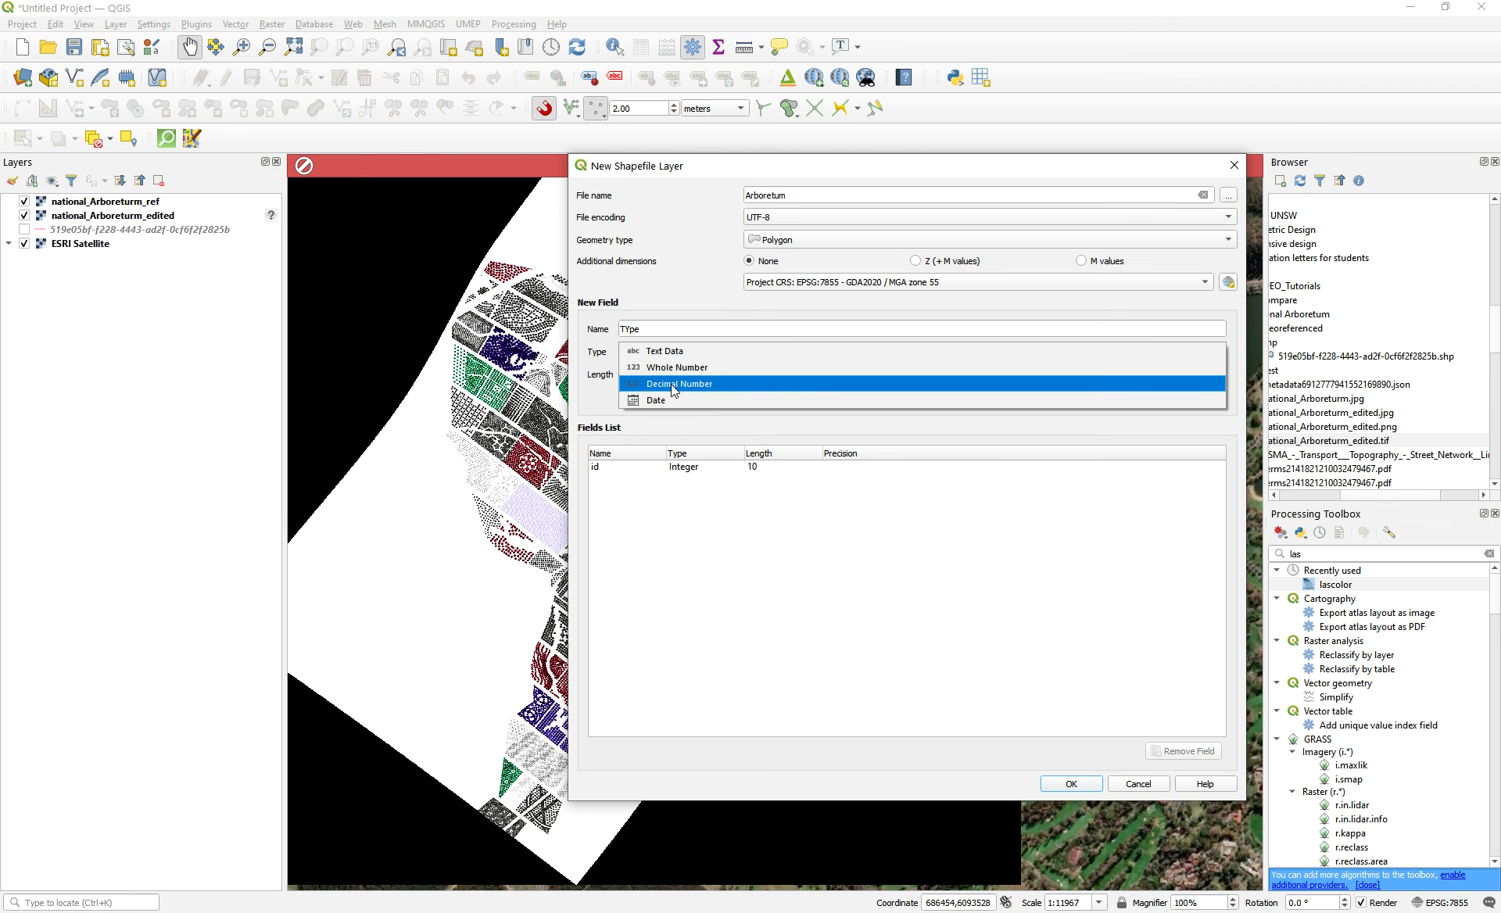
pyautogui.click(673, 385)
pyautogui.click(669, 329)
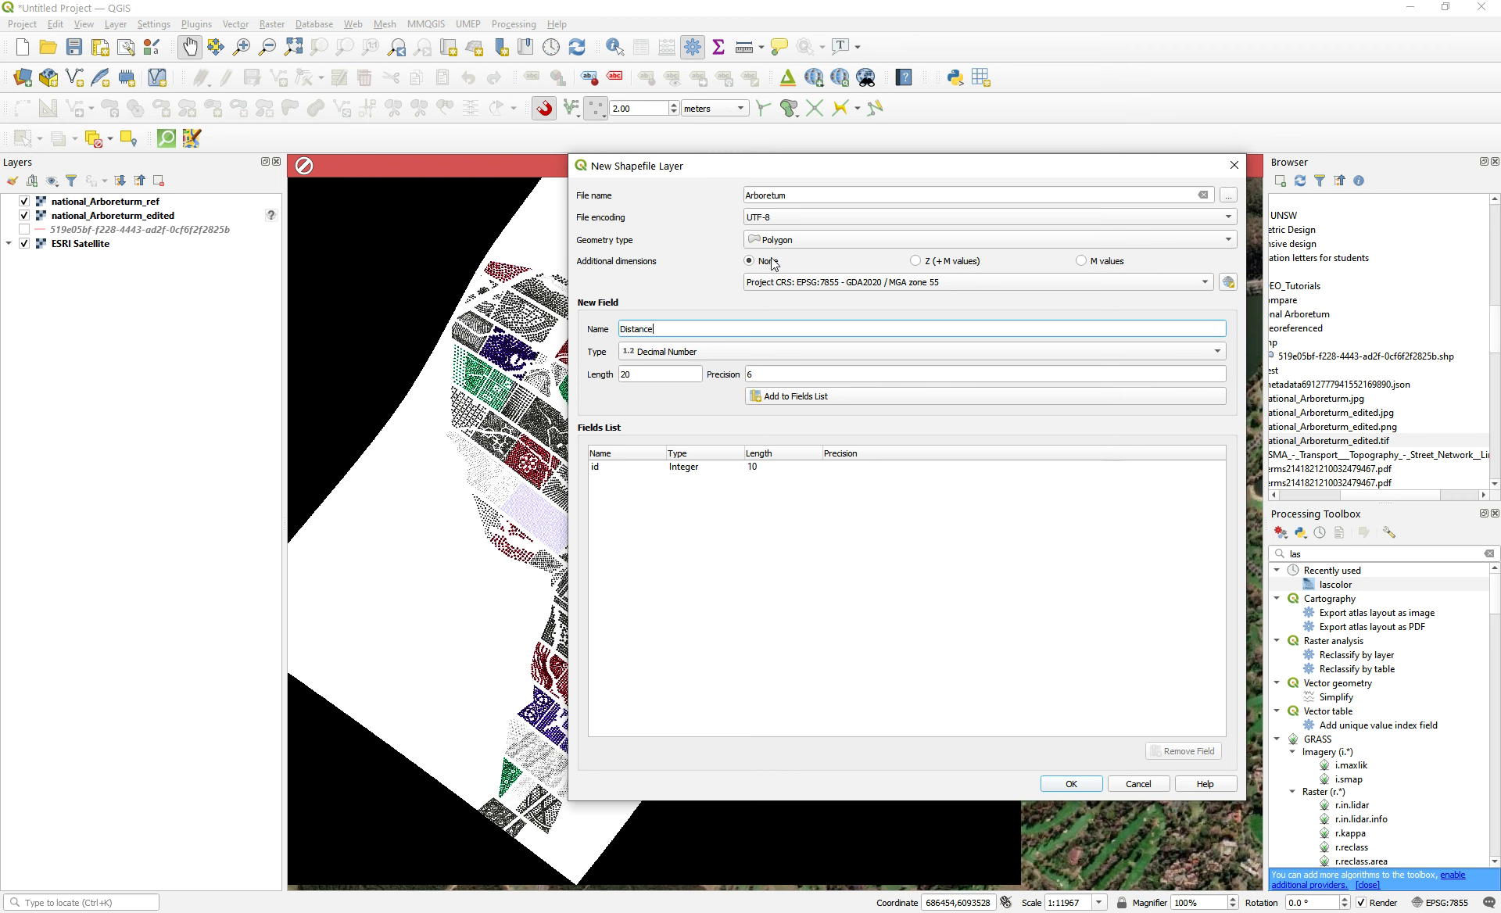
pyautogui.hotkey('ctrl', 'a')
pyautogui.press('BackSpace')
# - Store the new shapefile as Arboretum.shp in the National Arboretum project's Georeferenced folder and create the layer
pyautogui.click(1231, 197)
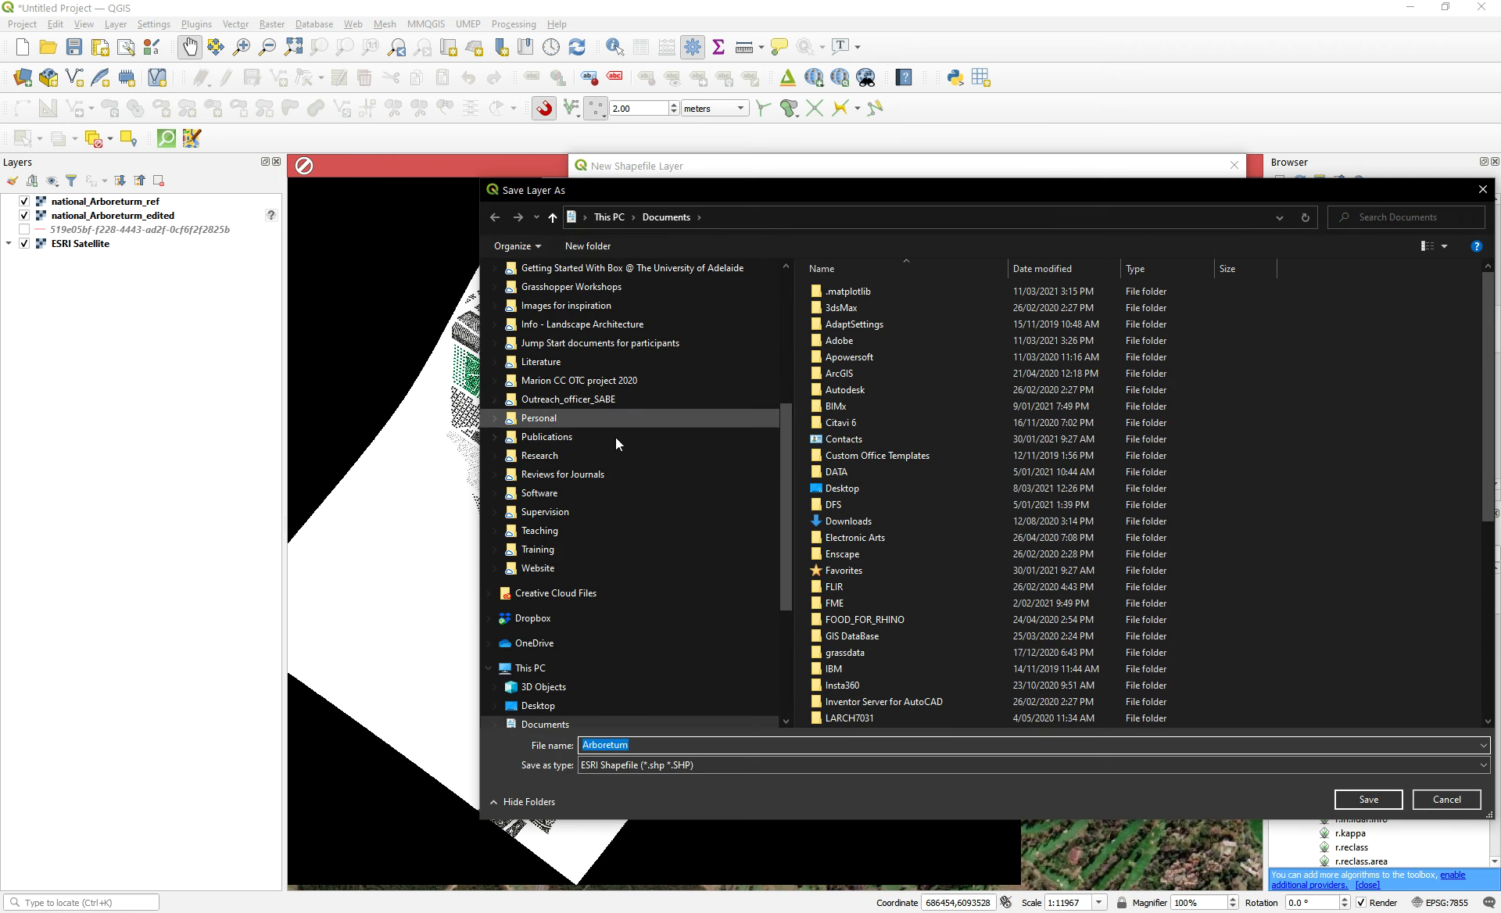
pyautogui.click(537, 532)
pyautogui.doubleClick(858, 407)
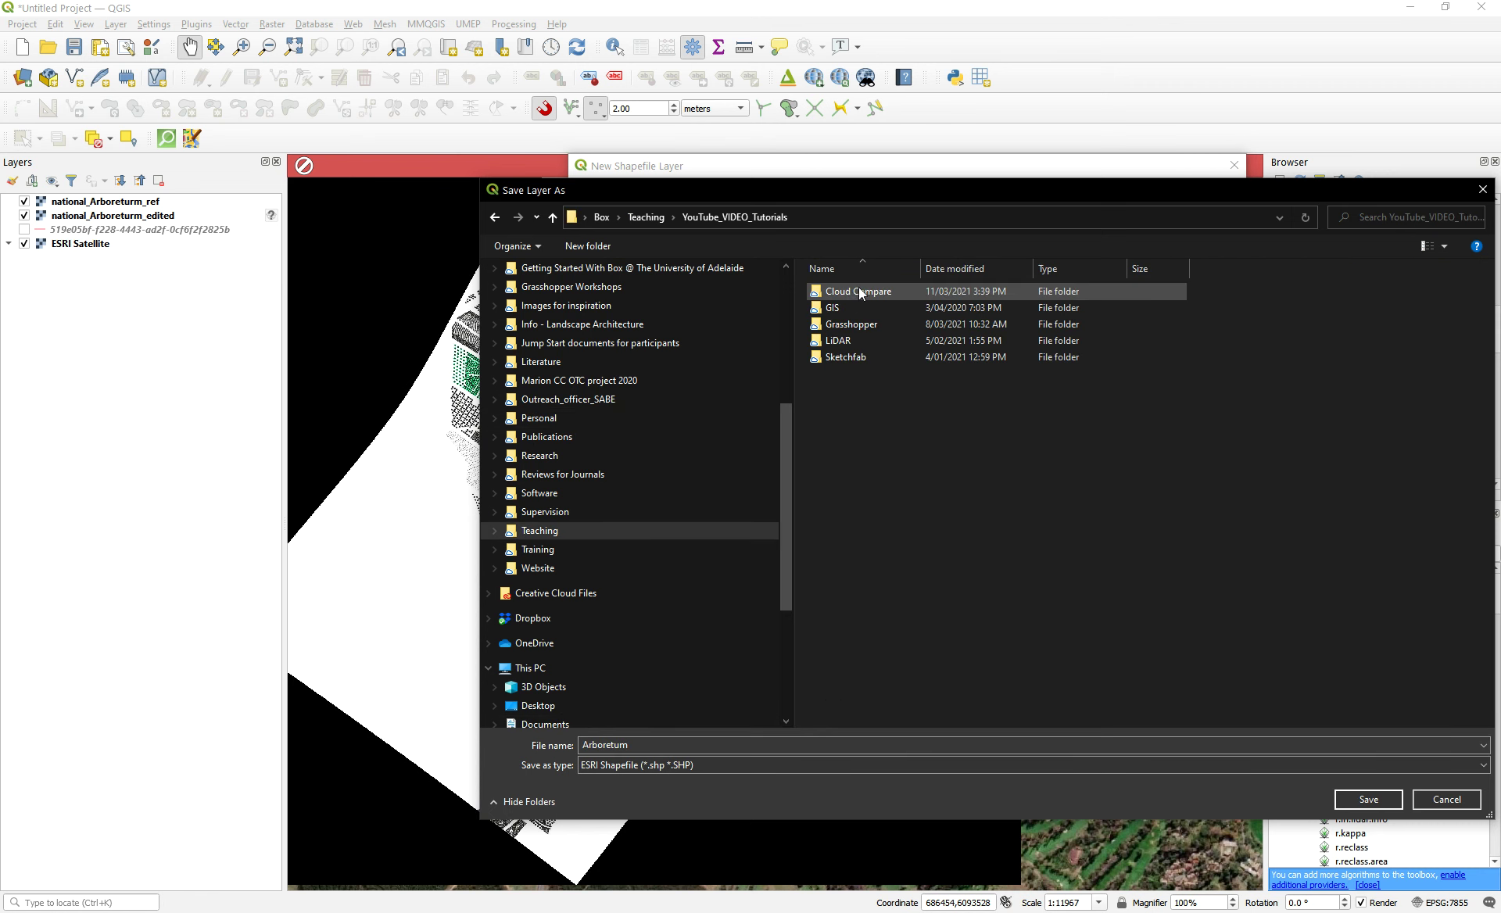
pyautogui.doubleClick(849, 290)
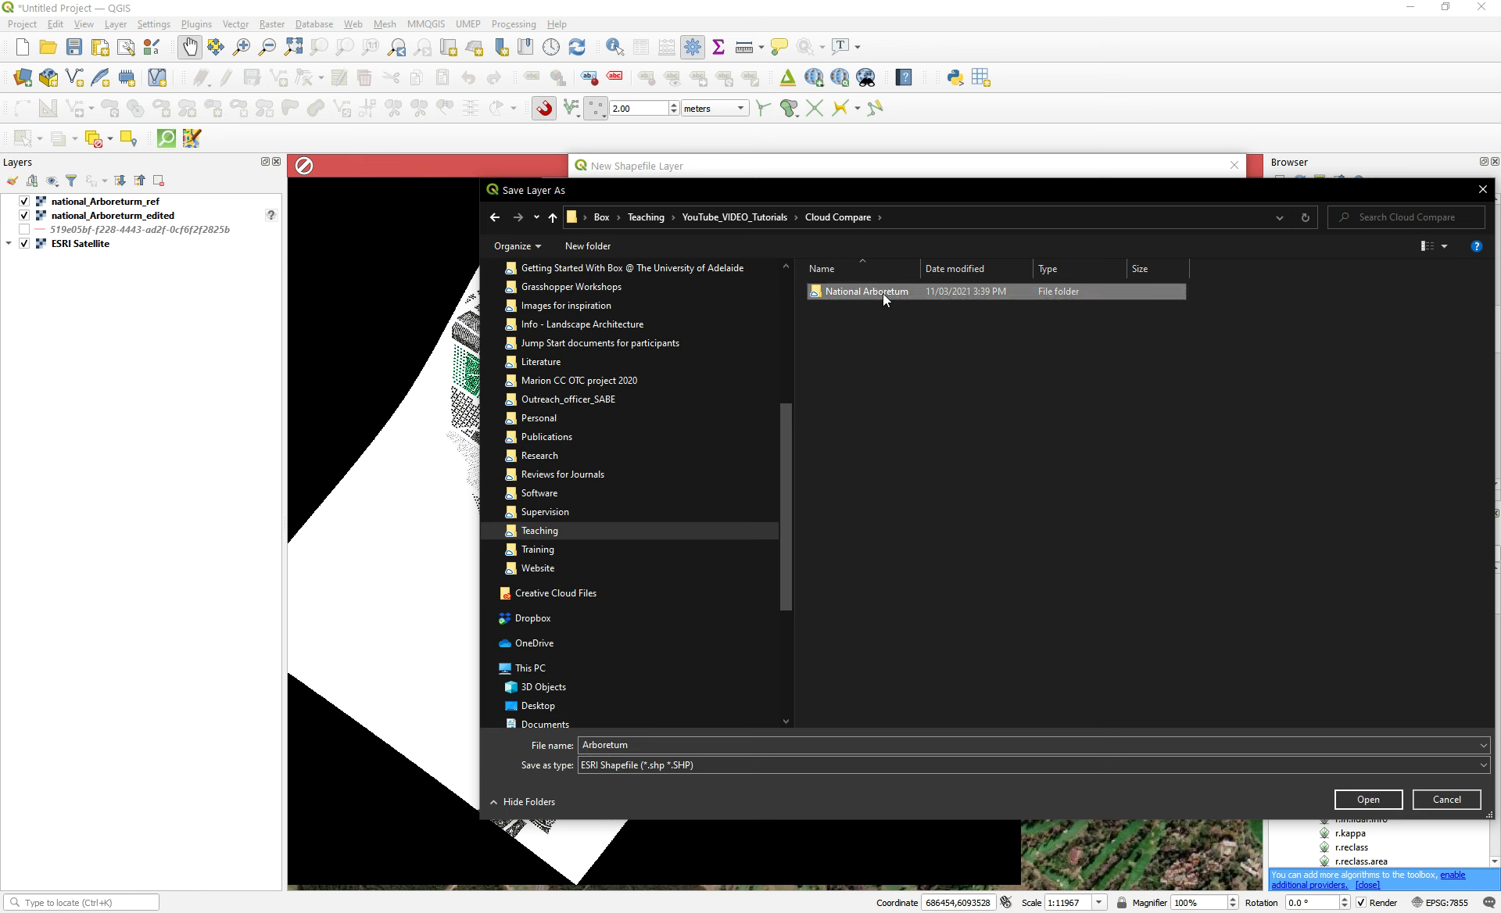
pyautogui.doubleClick(884, 293)
pyautogui.doubleClick(851, 293)
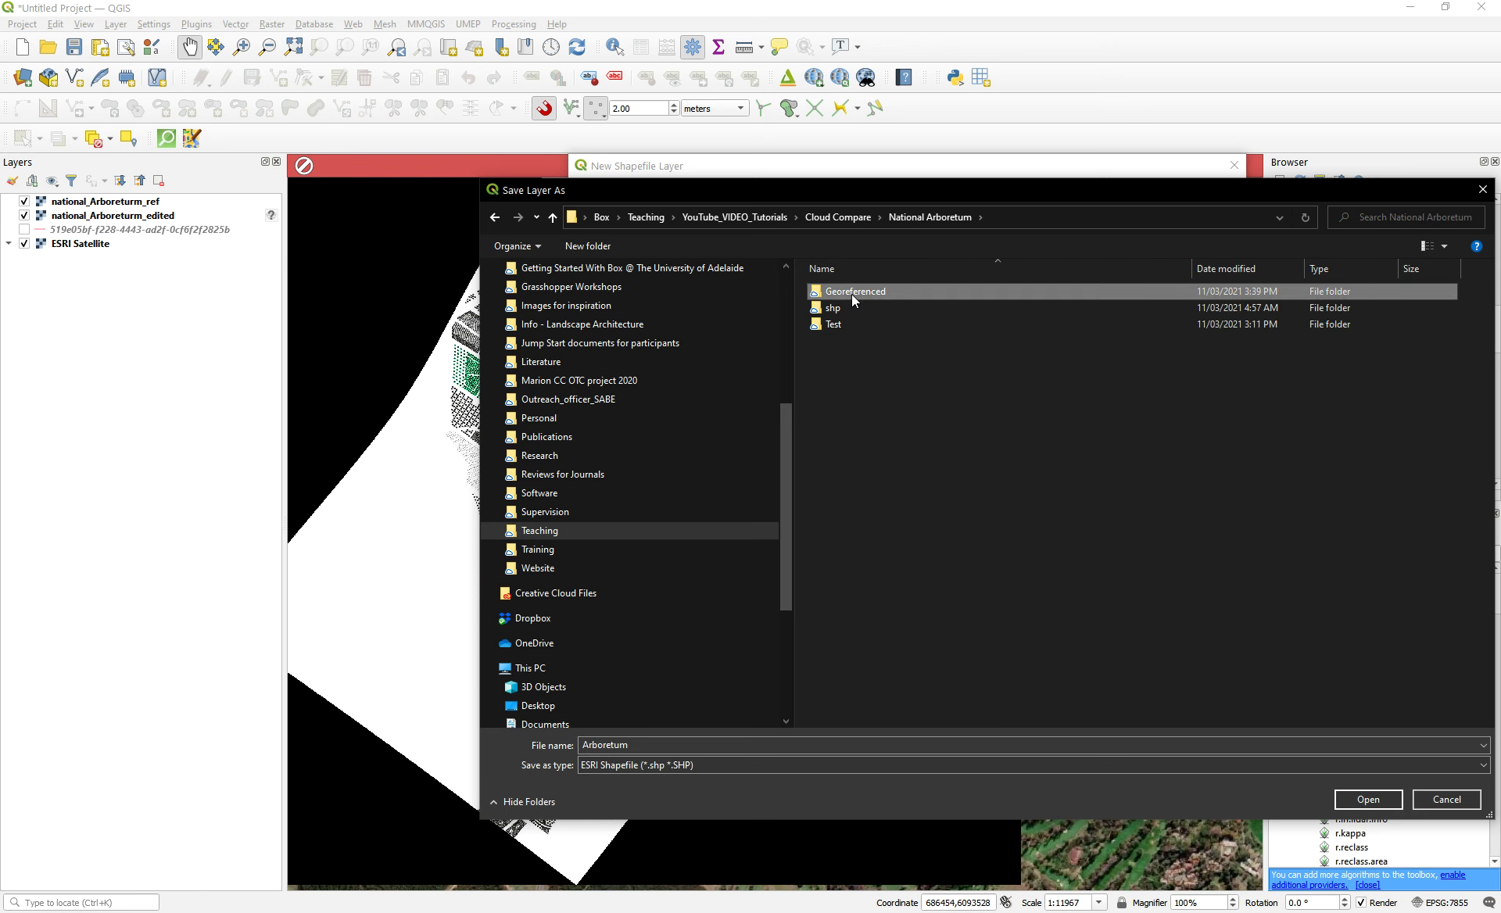
pyautogui.click(669, 748)
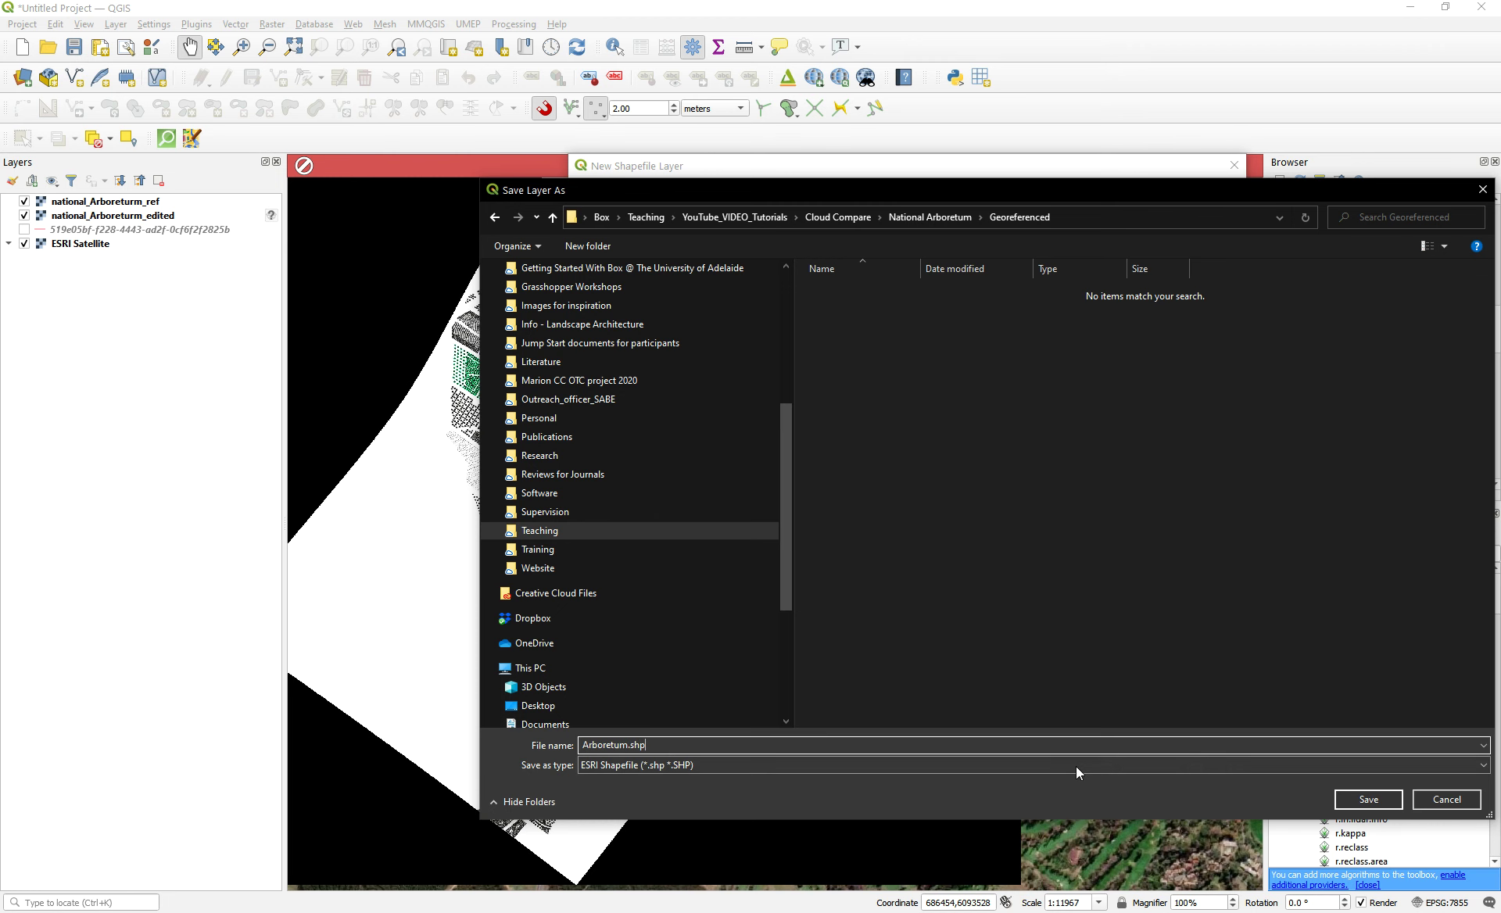
pyautogui.click(1365, 799)
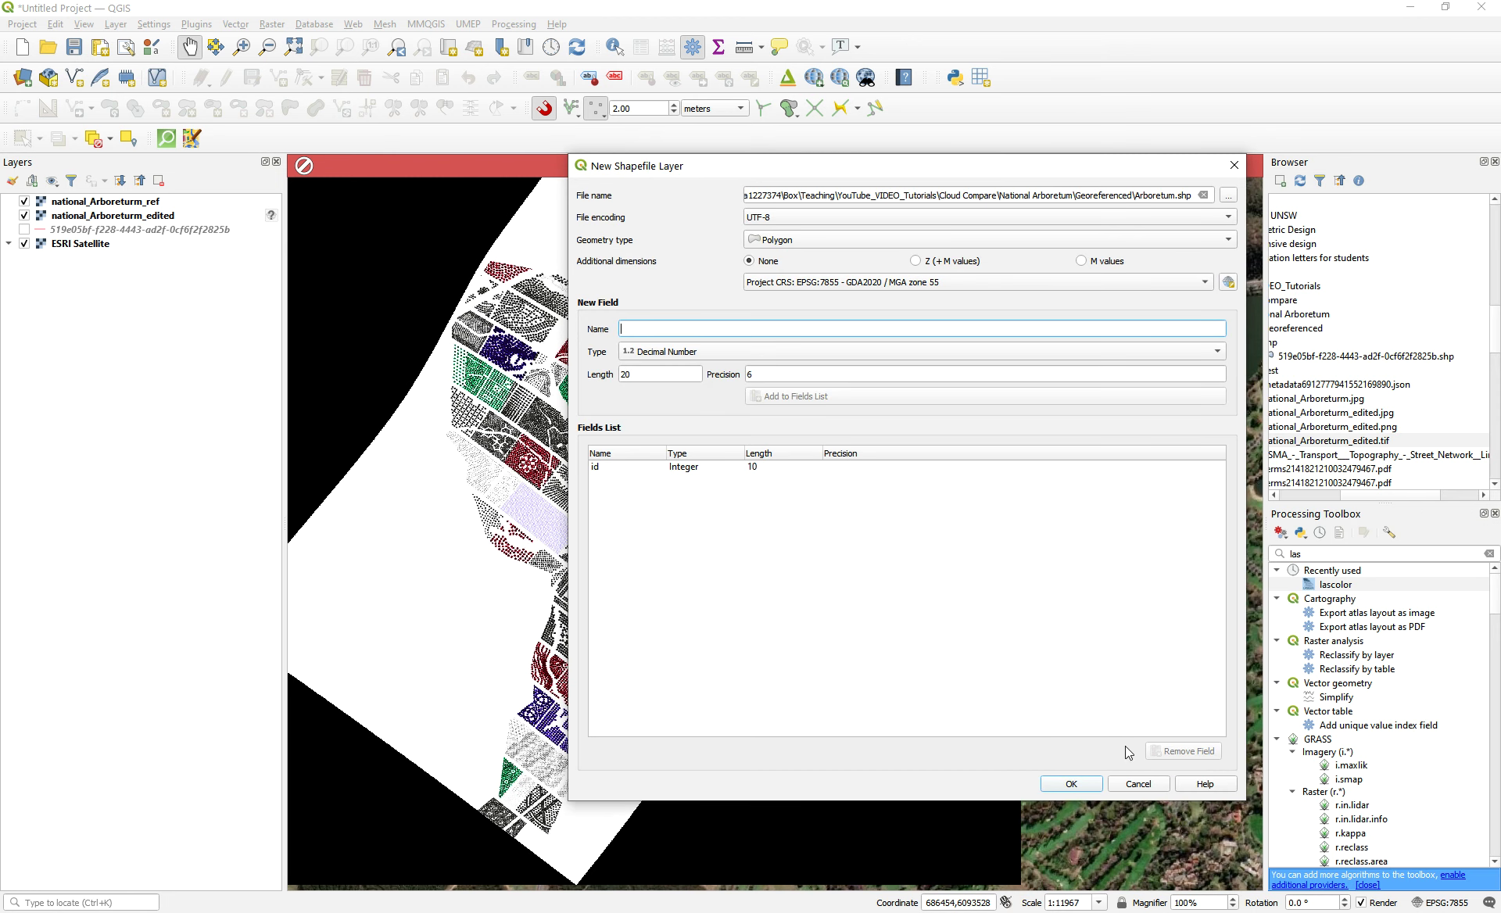
pyautogui.click(1073, 784)
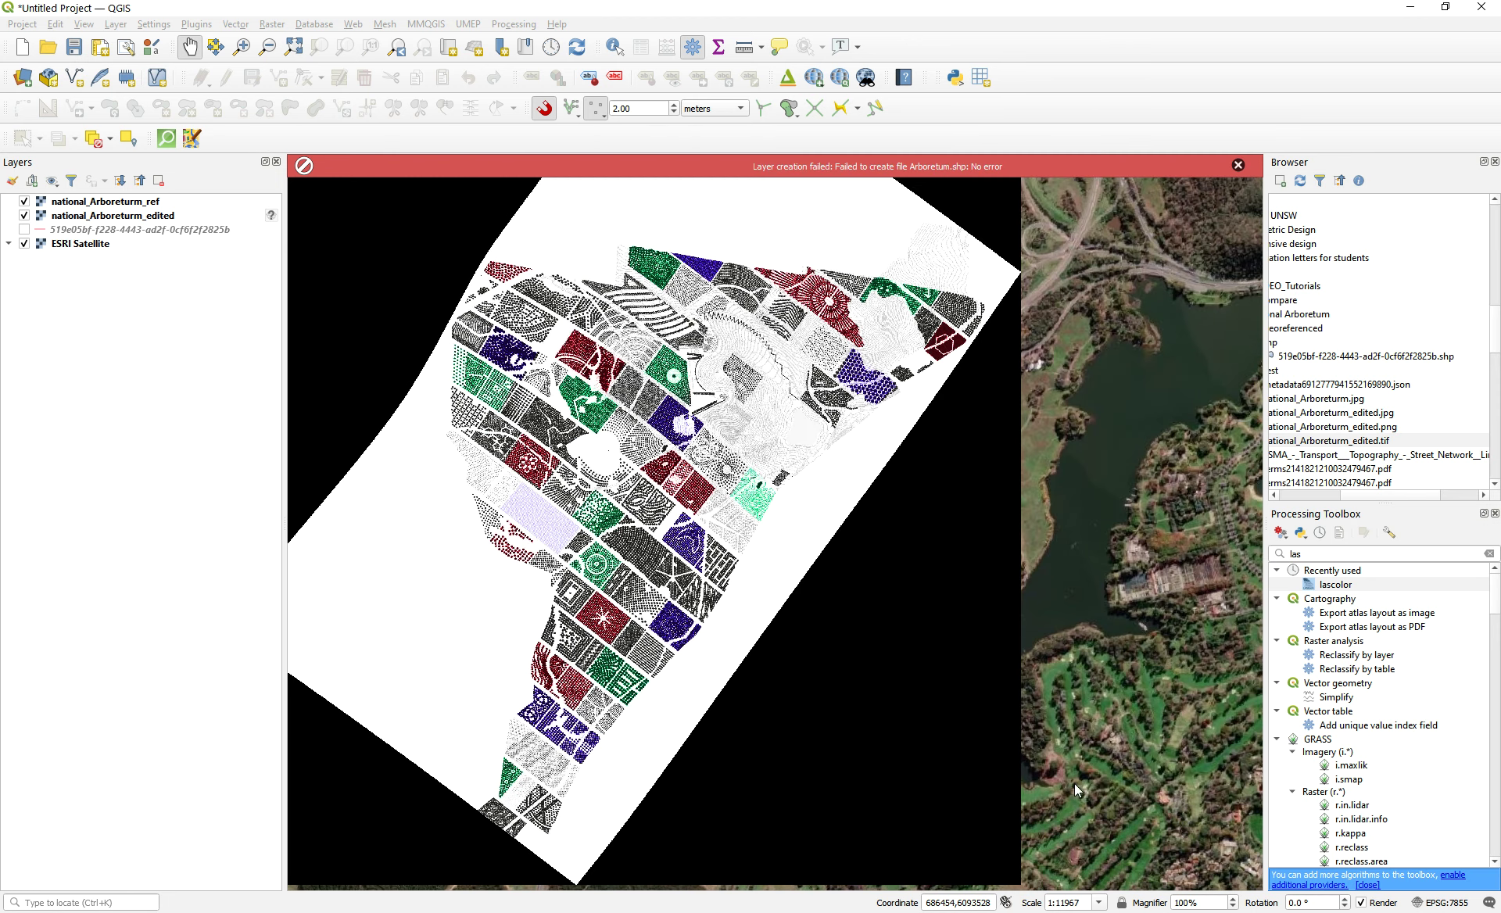
pyautogui.click(1238, 166)
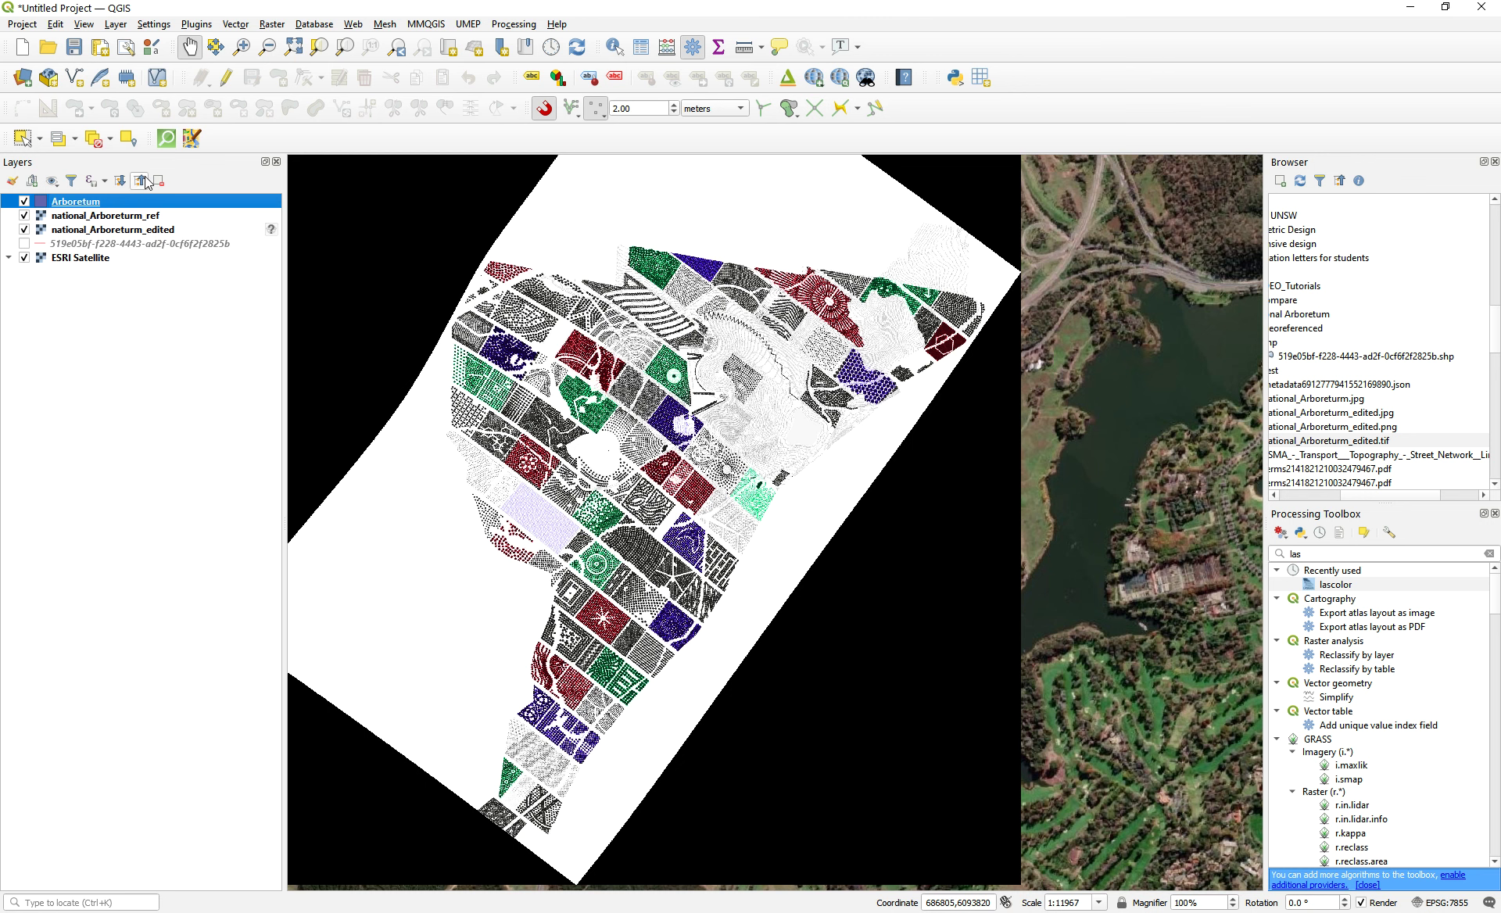
pyautogui.rightClick(294, 141)
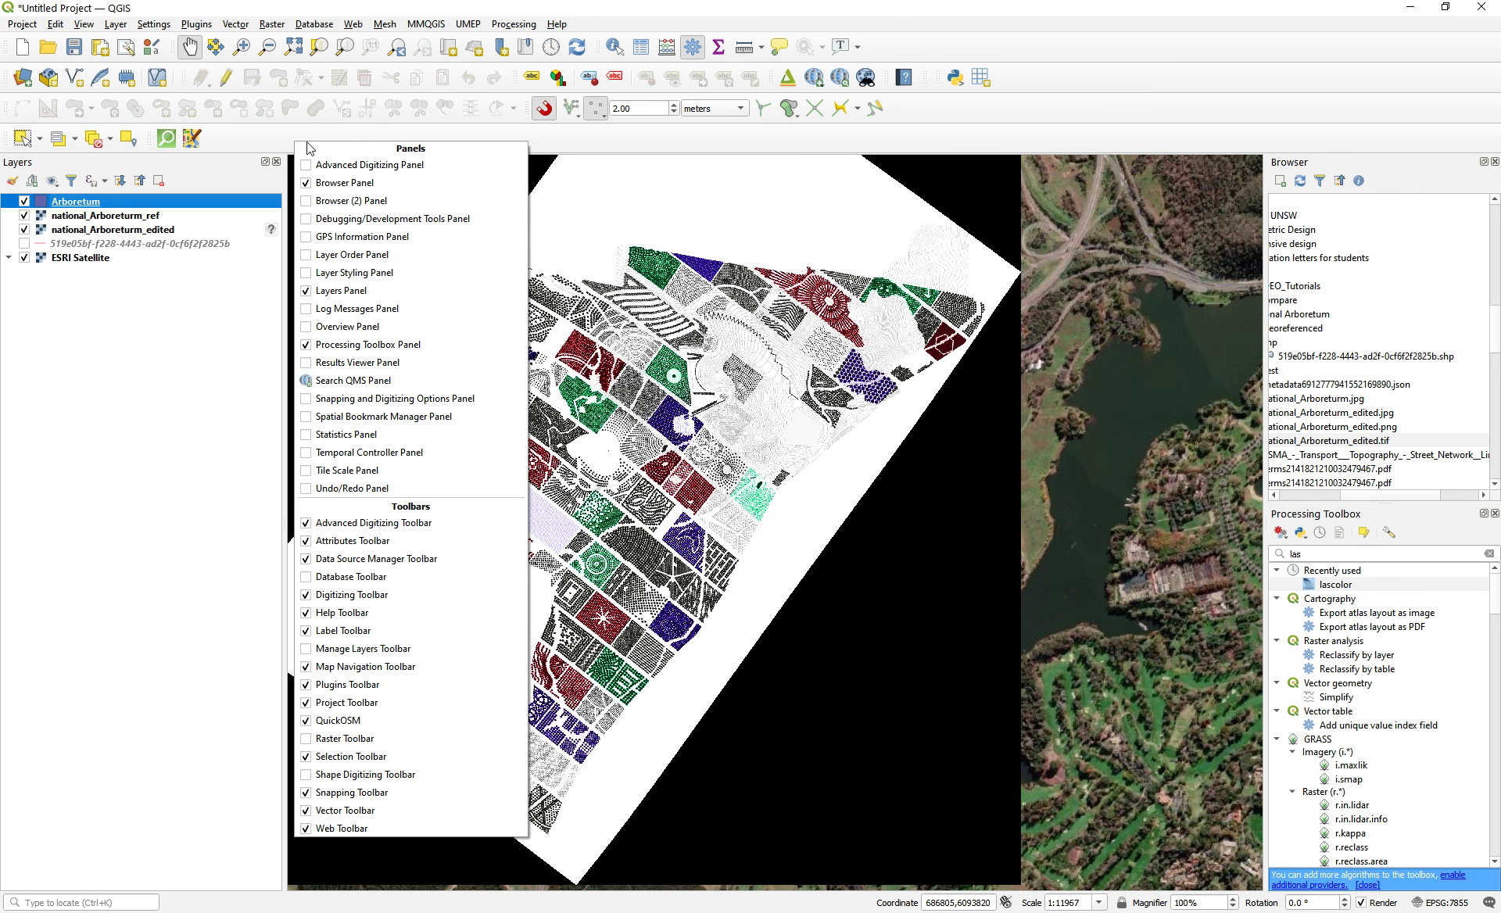
pyautogui.click(266, 140)
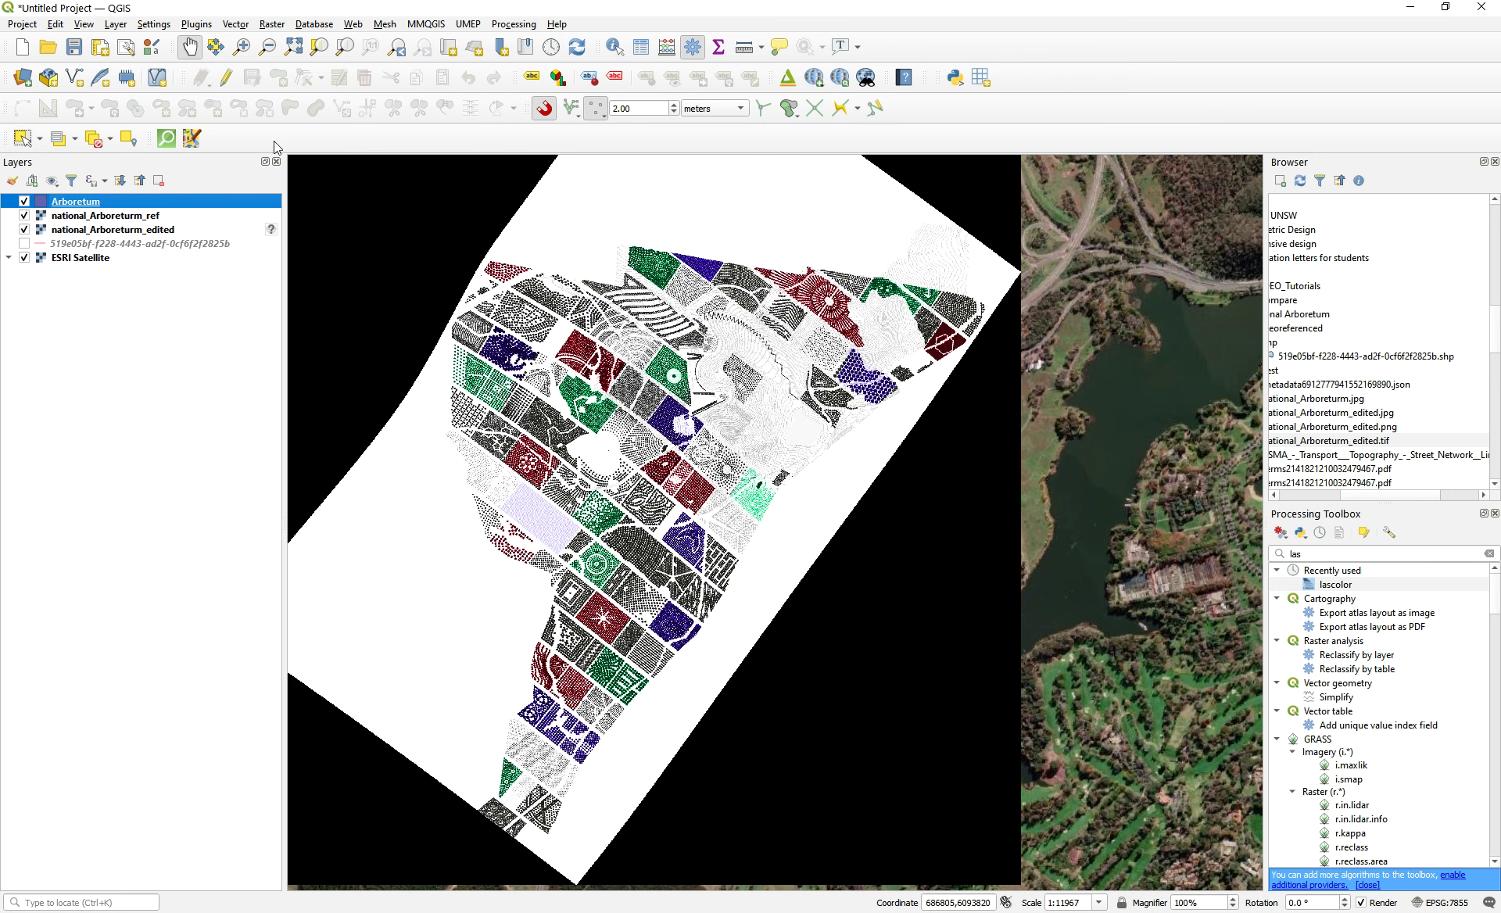
# - Enable editing on the Arboretum layer and start a boundary polygon from the northwestern red plot's tip to the northwest corner of the first large green plot
pyautogui.click(231, 80)
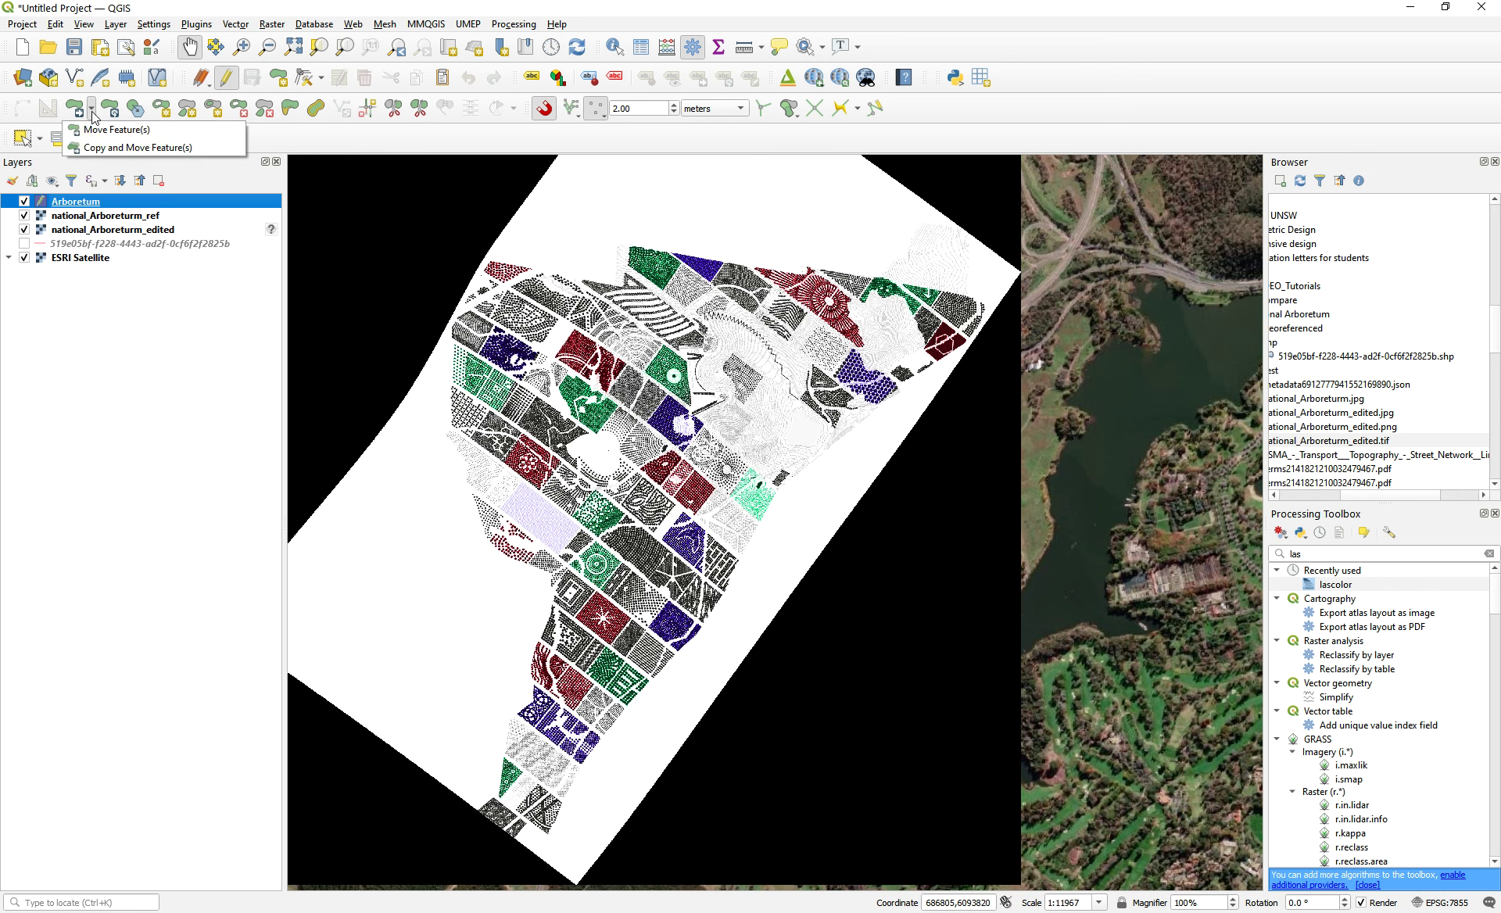
pyautogui.click(280, 79)
pyautogui.scroll(2, 463, 270)
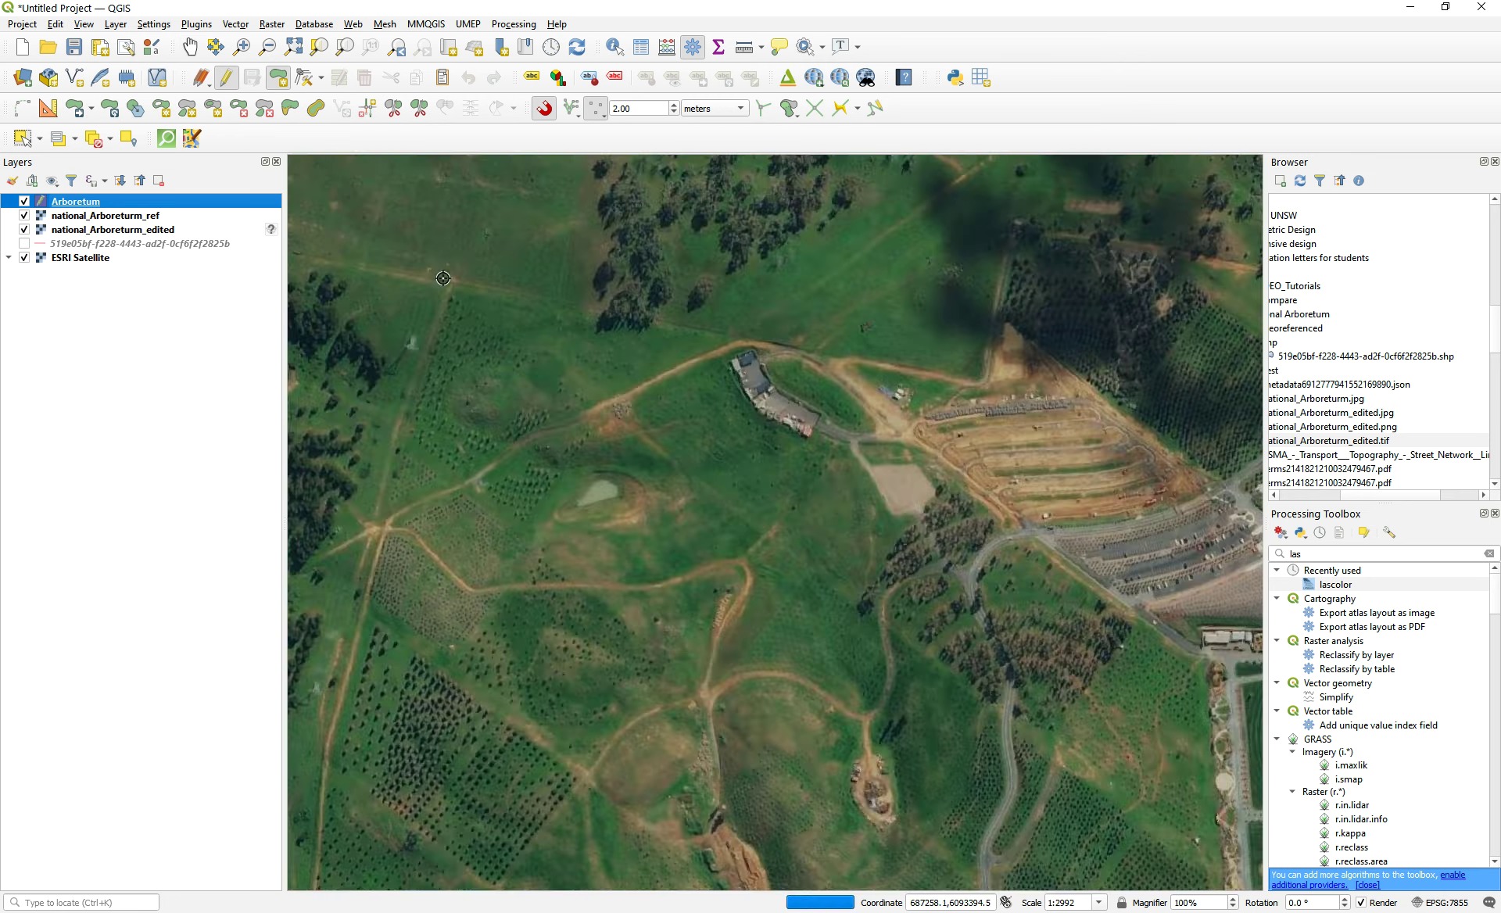
pyautogui.click(447, 279)
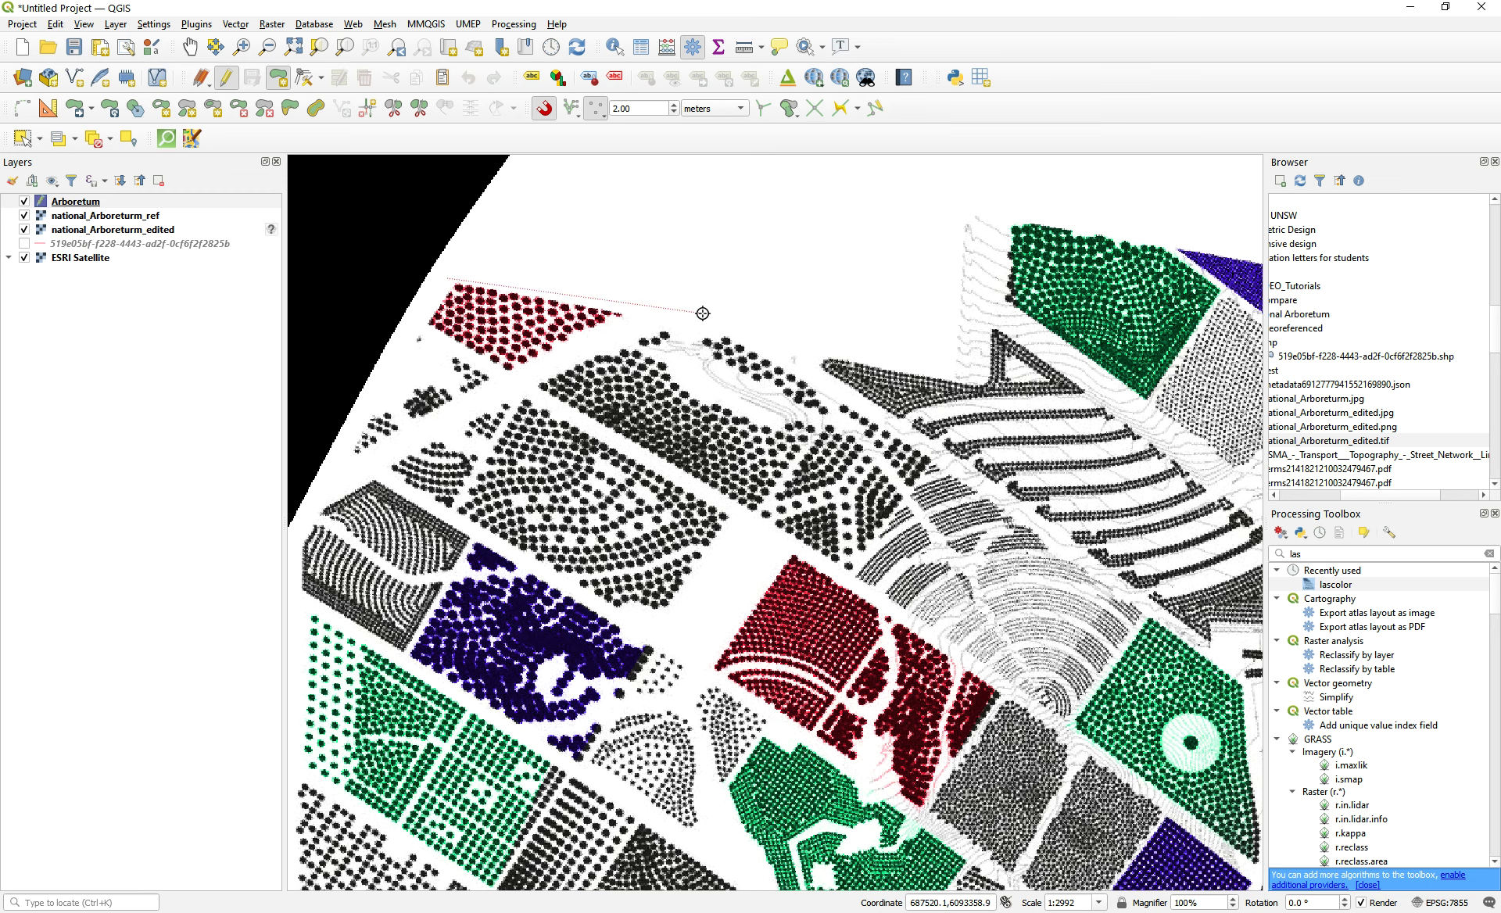
pyautogui.click(956, 379)
pyautogui.click(963, 217)
# - Extend the boundary along the northern edge from the first large green plot, past the red circular plot, to the northeastern contoured area's northern corner
pyautogui.scroll(-1, 965, 220)
pyautogui.scroll(1, 1001, 203)
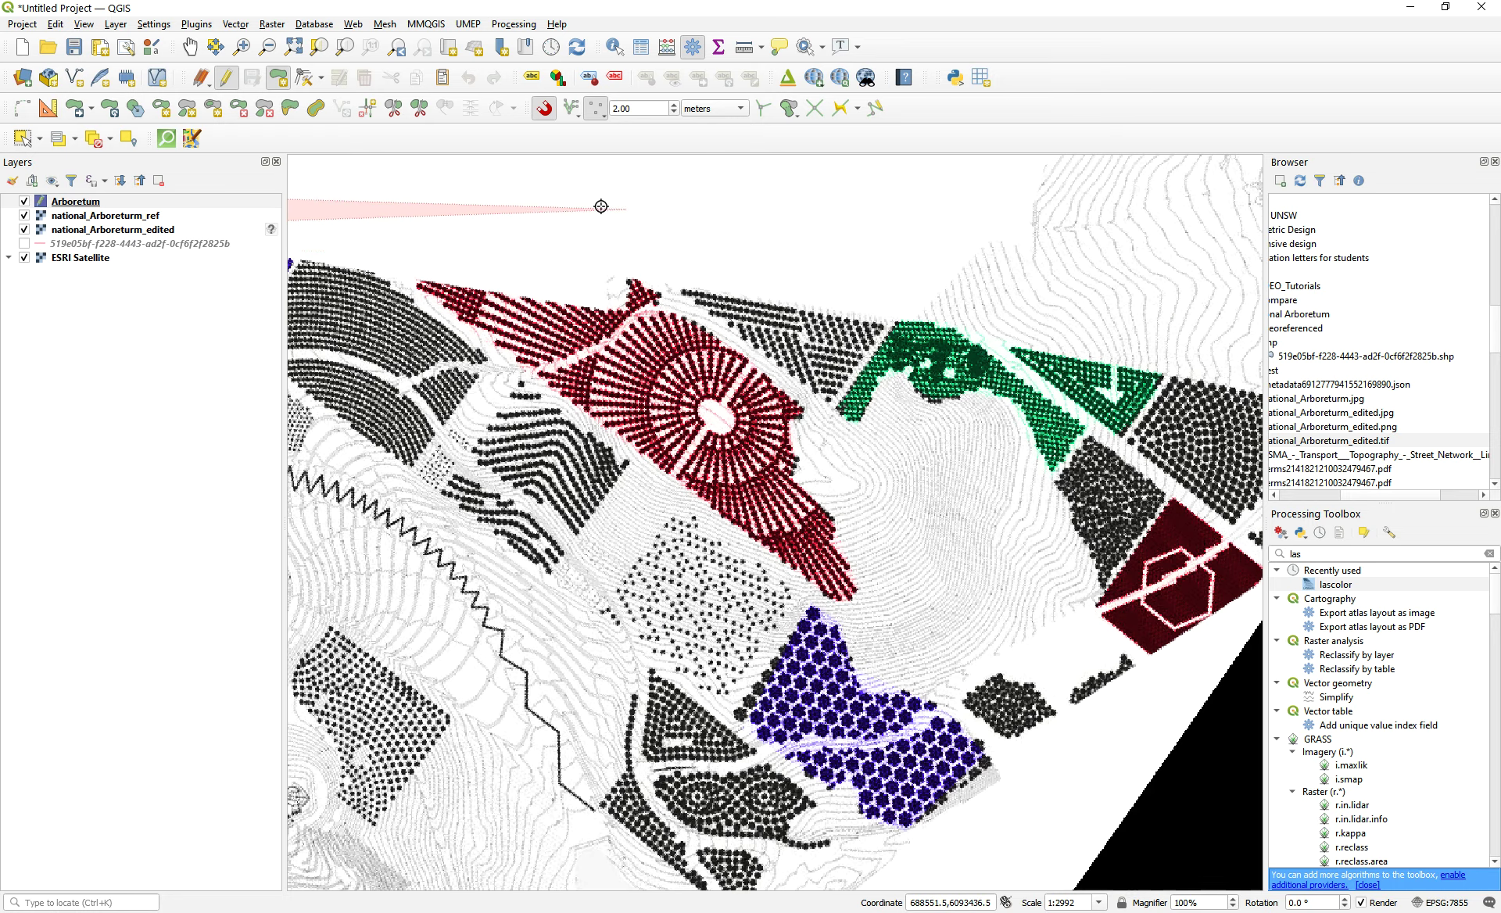
pyautogui.click(608, 308)
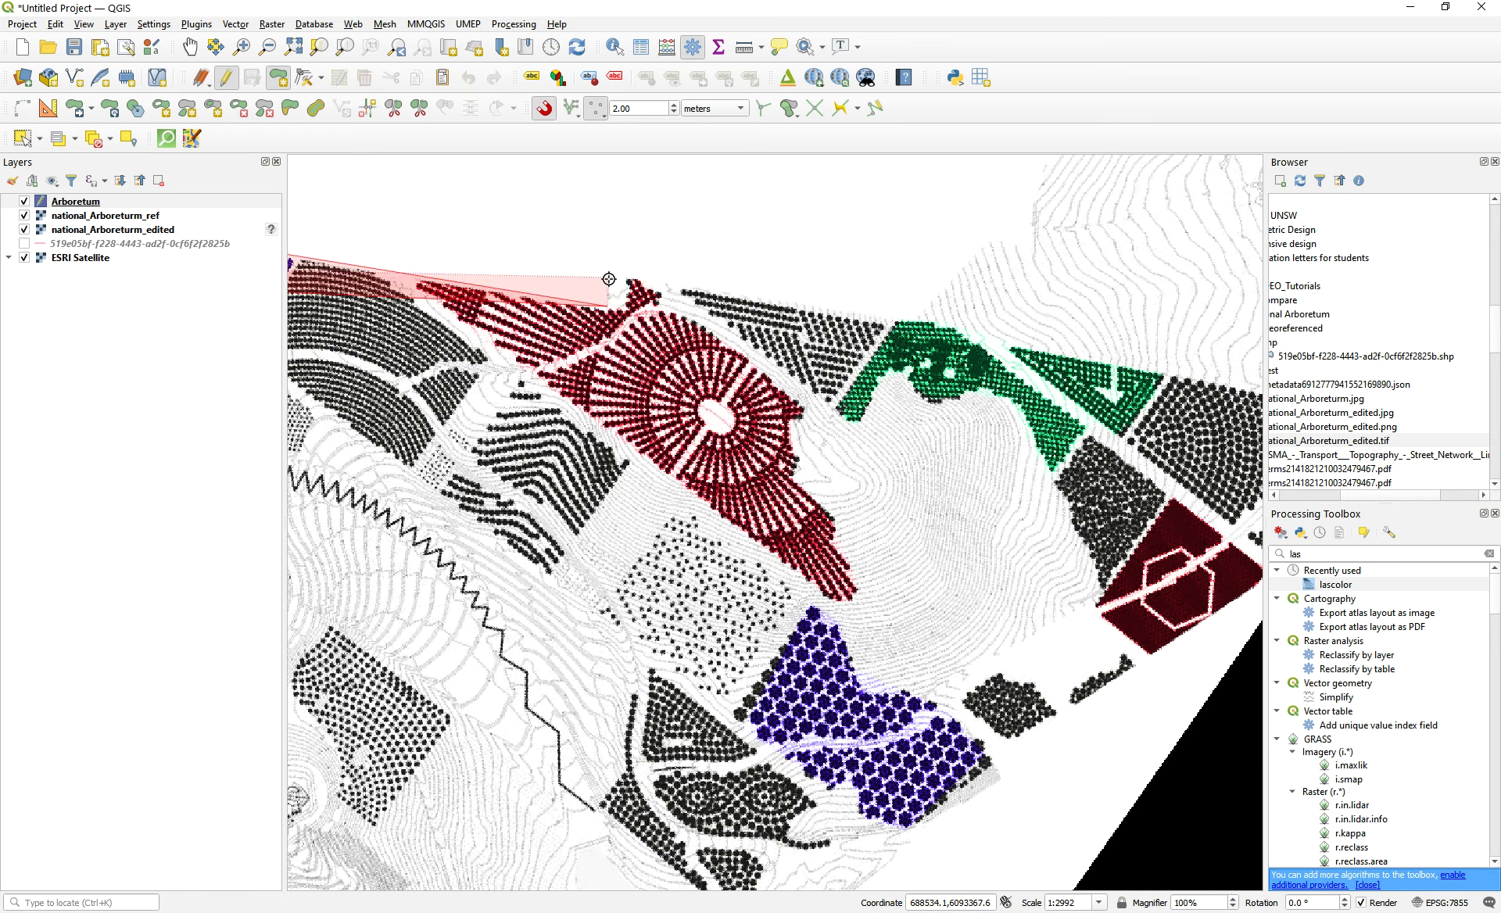
pyautogui.click(990, 233)
pyautogui.click(1028, 252)
pyautogui.scroll(-1, 1027, 201)
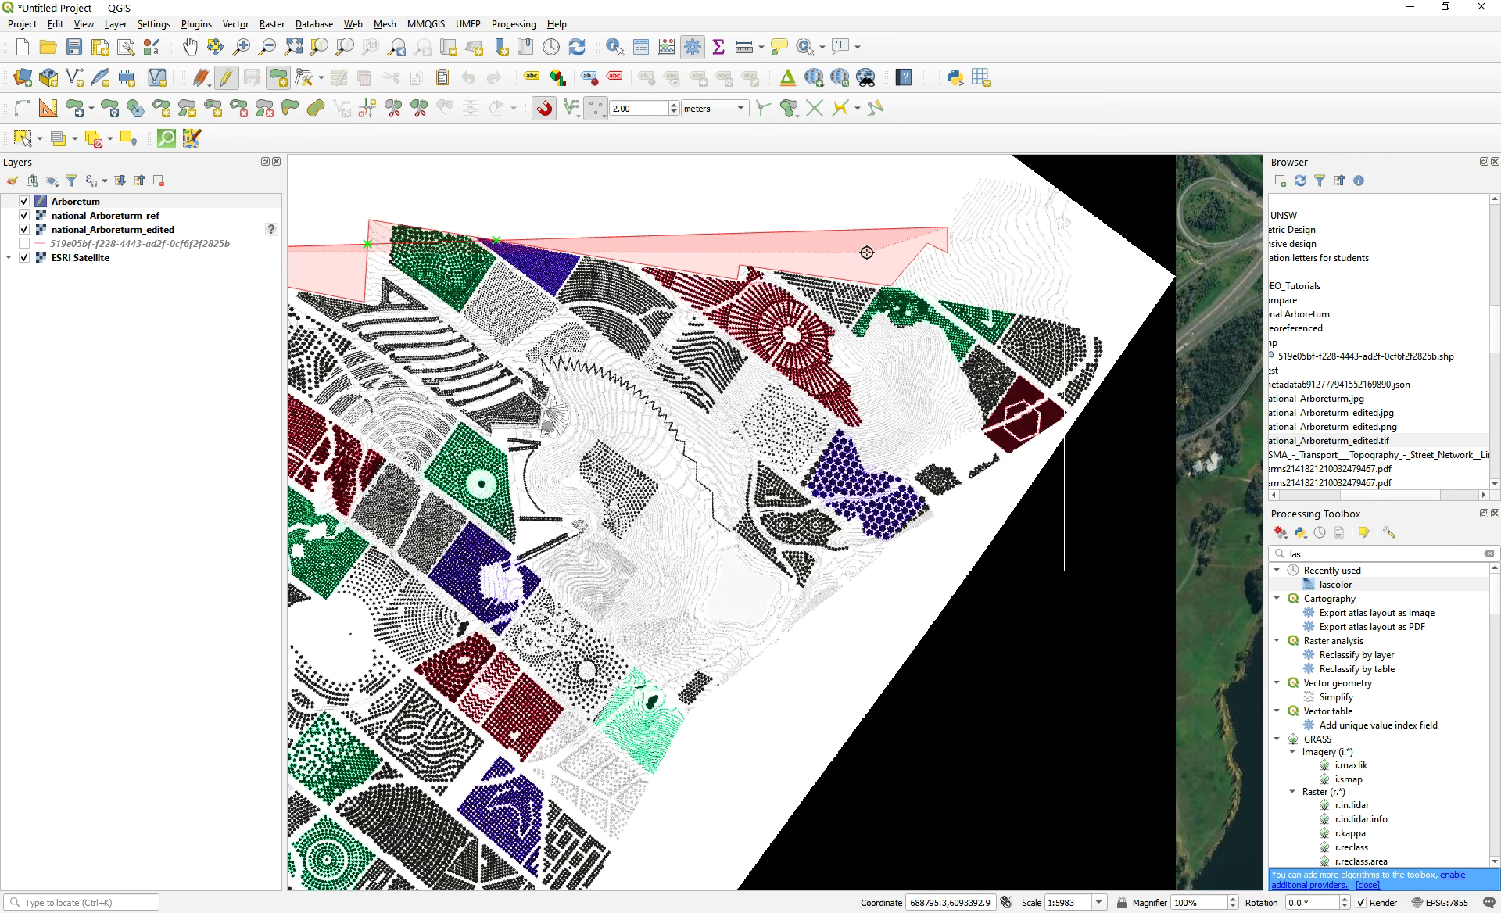
pyautogui.scroll(1, 985, 187)
pyautogui.click(960, 180)
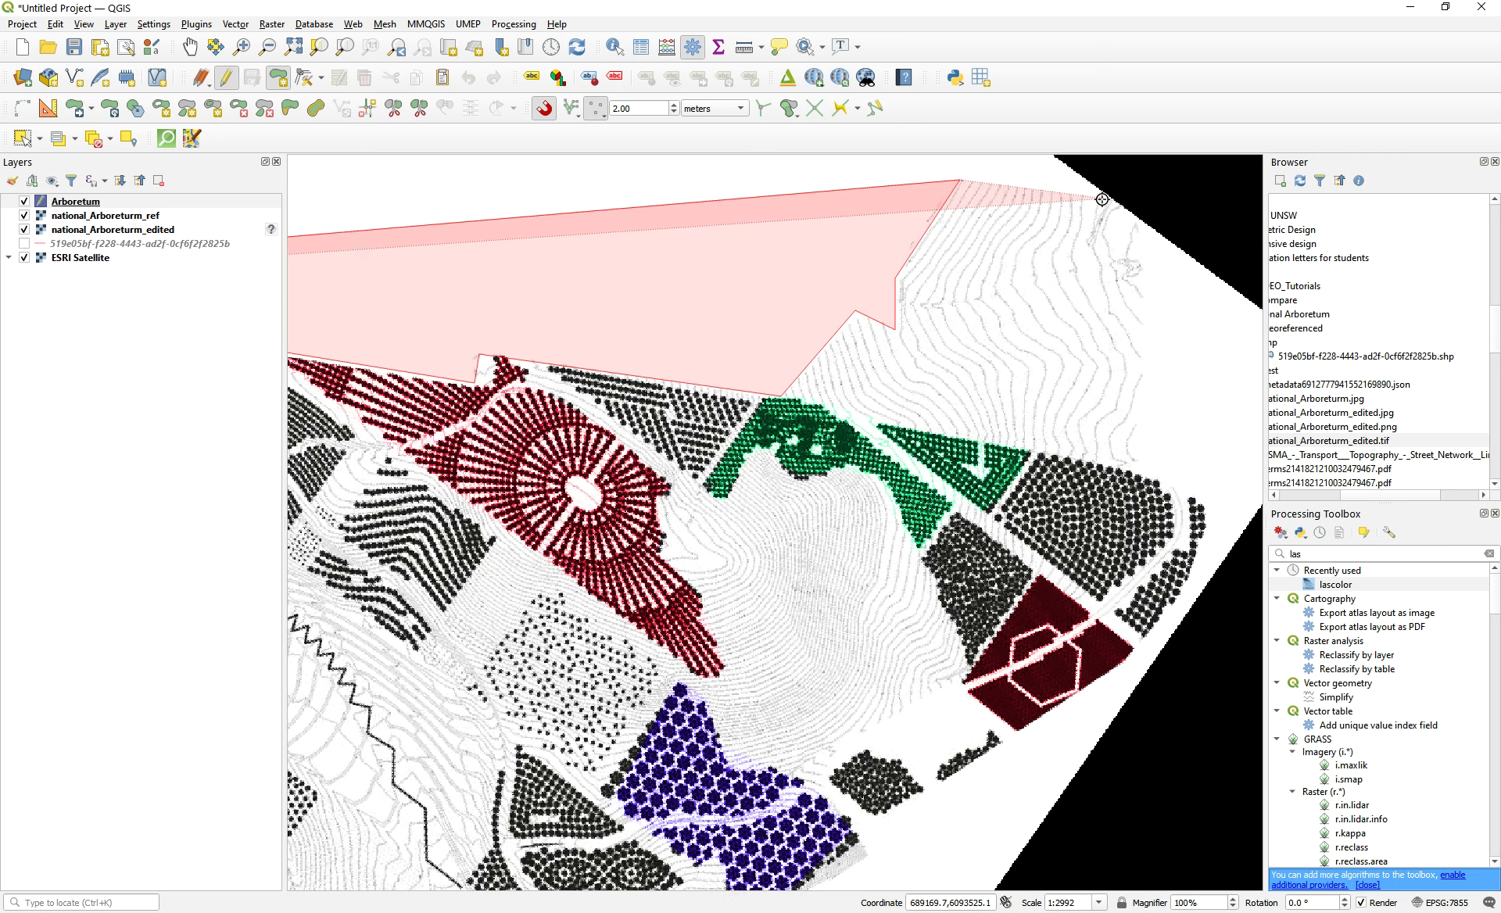
# - Trace the boundary around the northeastern contoured area and the easternmost dark plots to the southern corner of the dark red hexagon plot
pyautogui.click(1140, 223)
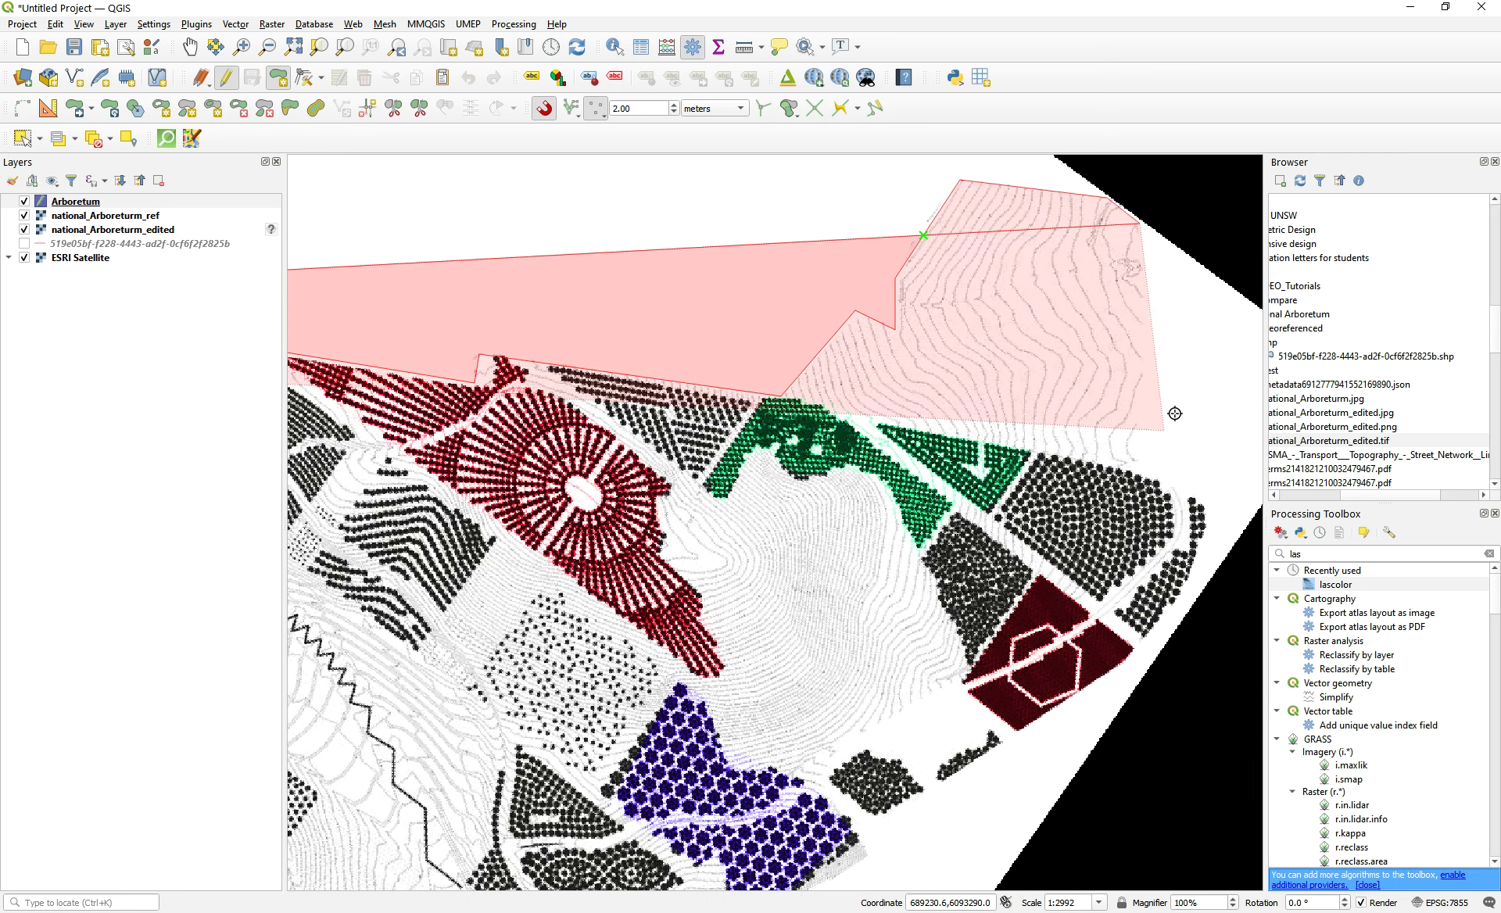
pyautogui.click(1139, 463)
pyautogui.click(1204, 507)
pyautogui.click(1184, 592)
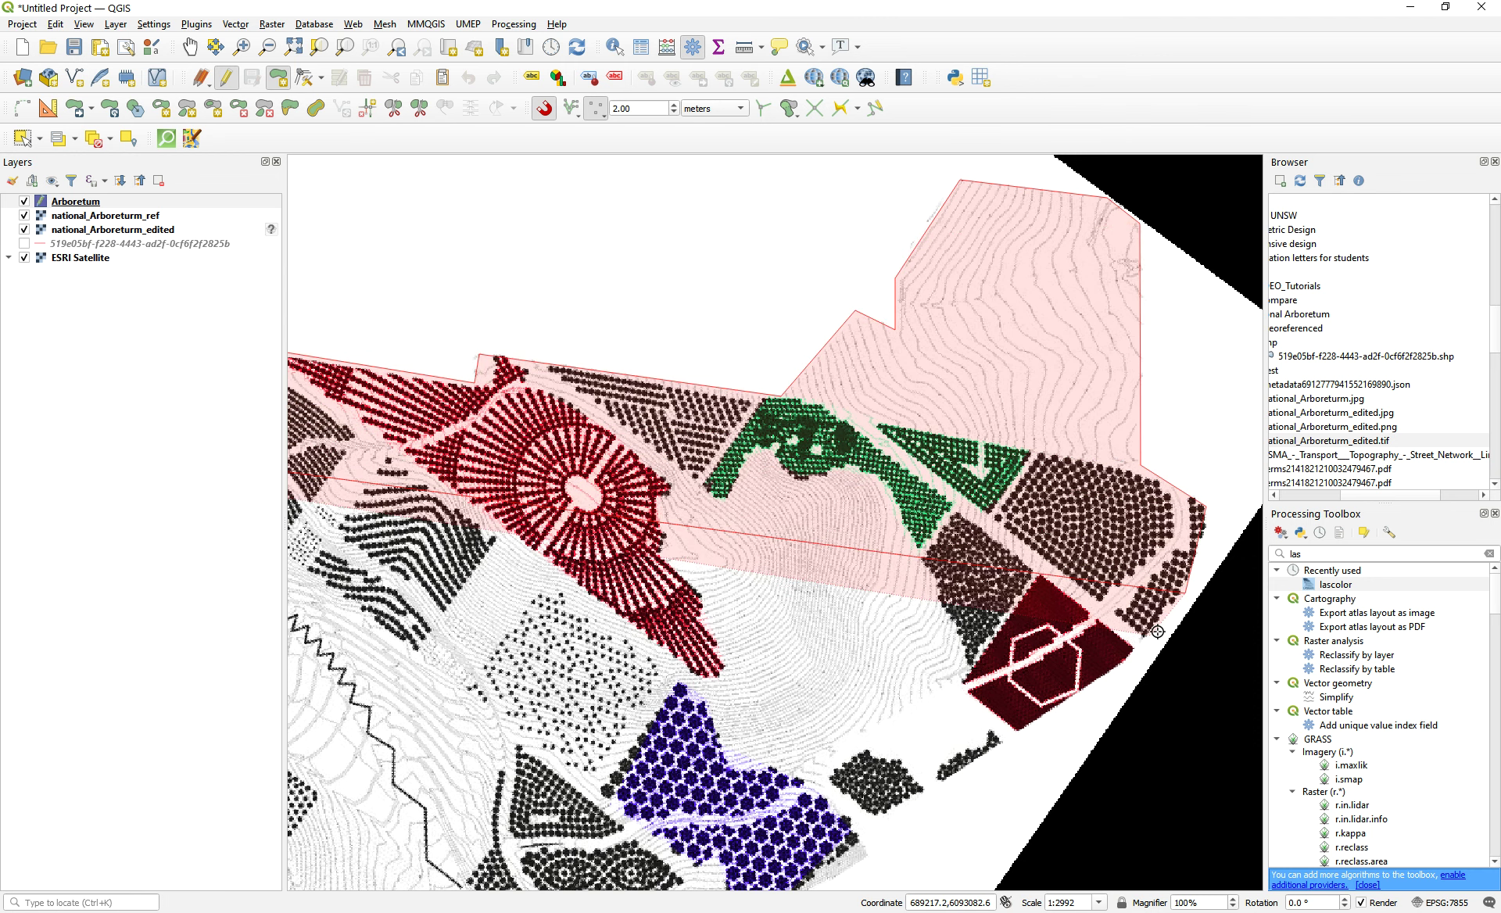
pyautogui.click(1136, 655)
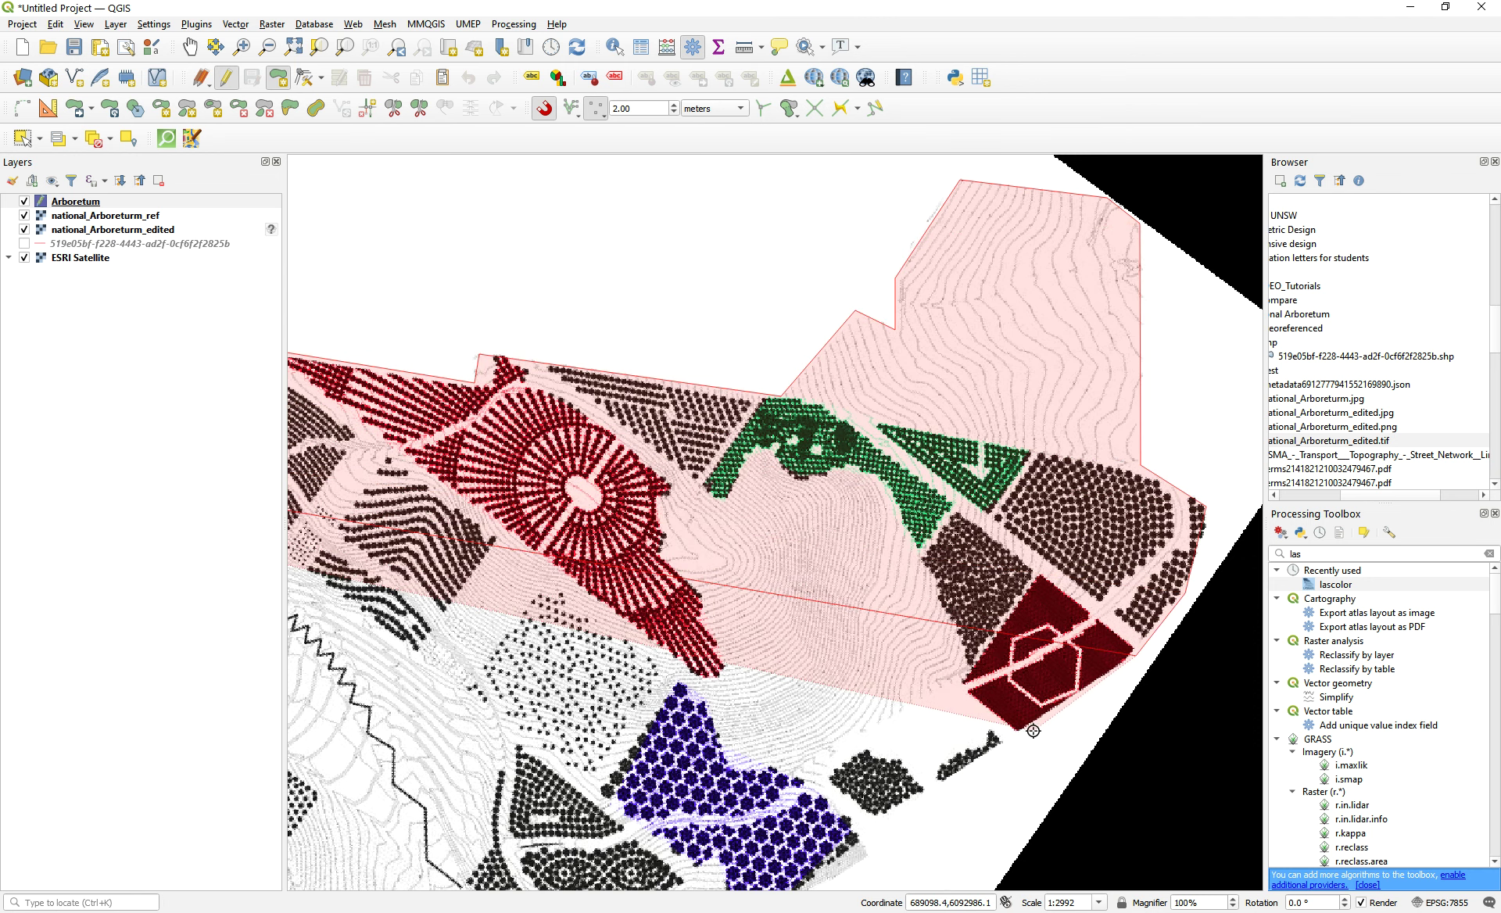
pyautogui.click(1018, 732)
# - Continue the boundary along the southeastern edge from the hexagon plot, past the purple and mint-green plots, to the black block-patterned plot
pyautogui.scroll(-1, 1047, 596)
pyautogui.scroll(1, 956, 710)
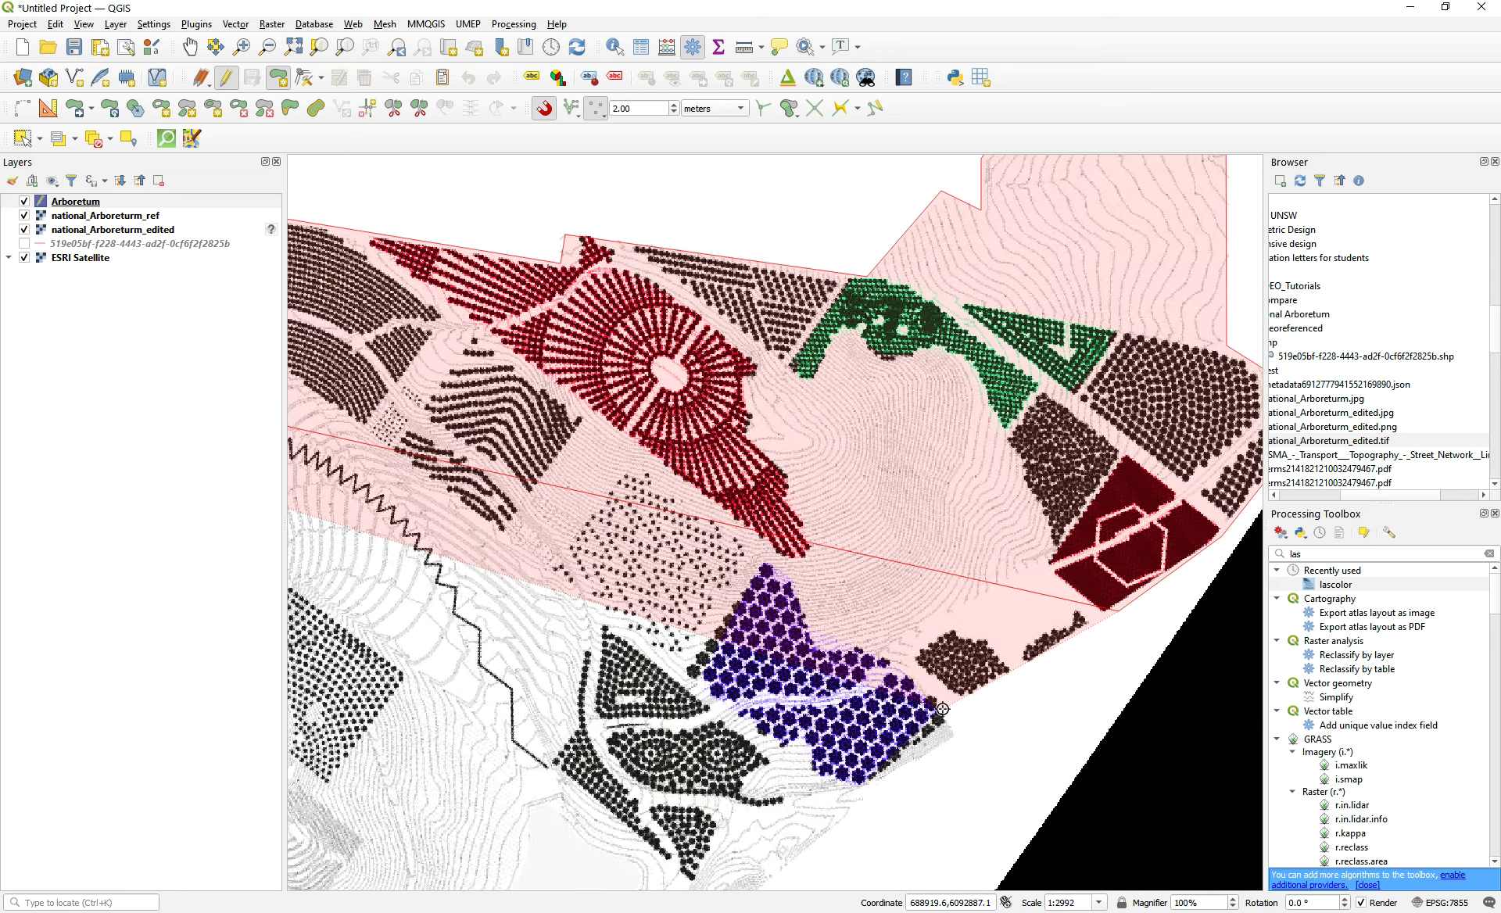
pyautogui.scroll(-1, 1005, 568)
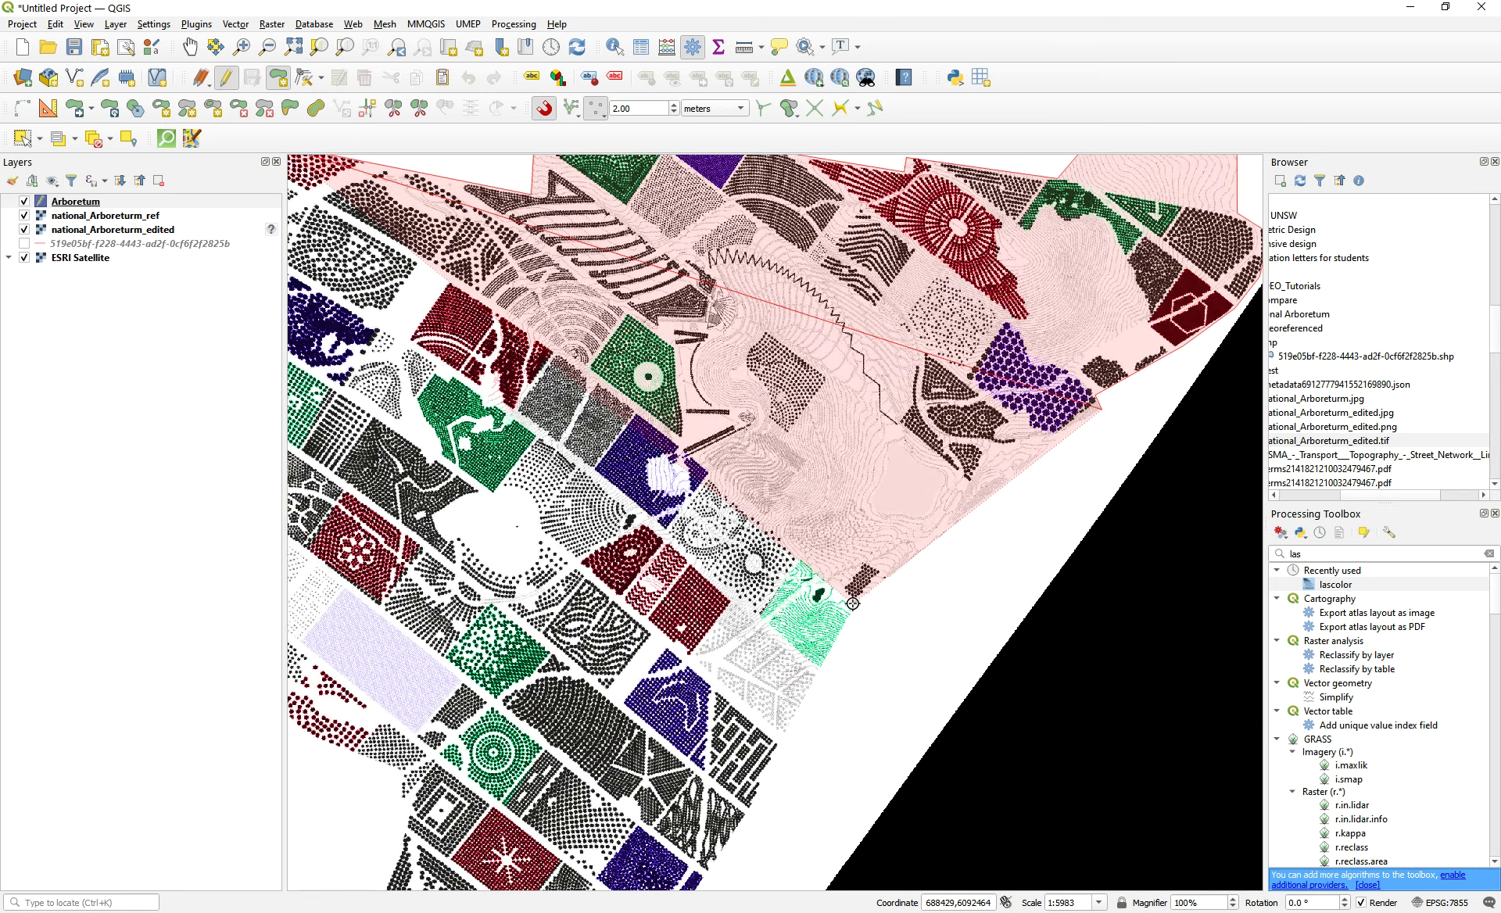
pyautogui.scroll(-1, 860, 574)
pyautogui.scroll(4, 845, 632)
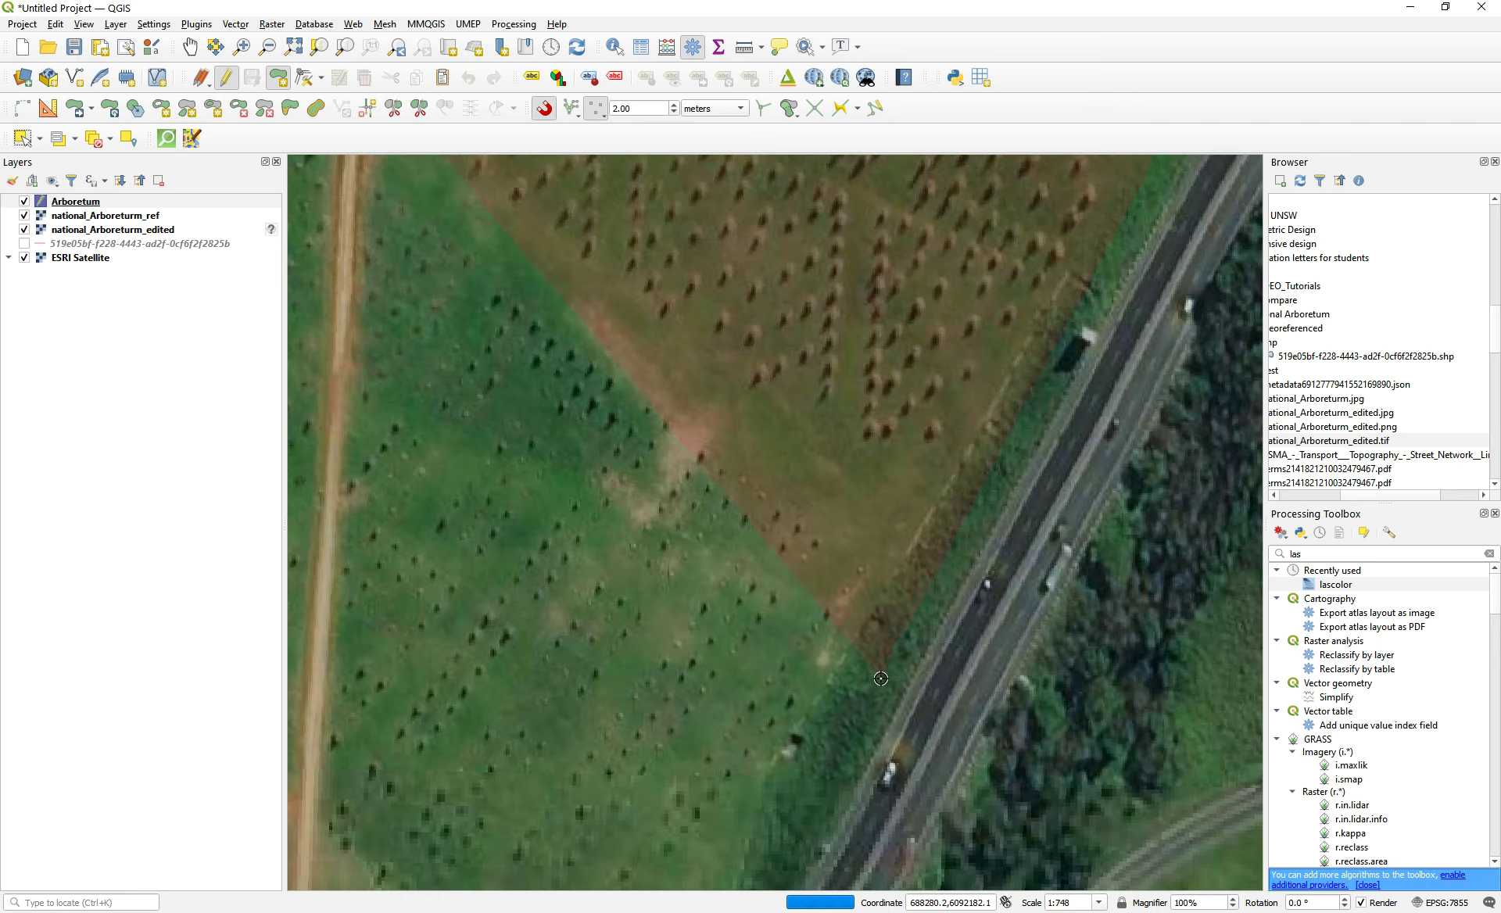
pyautogui.scroll(-2, 873, 661)
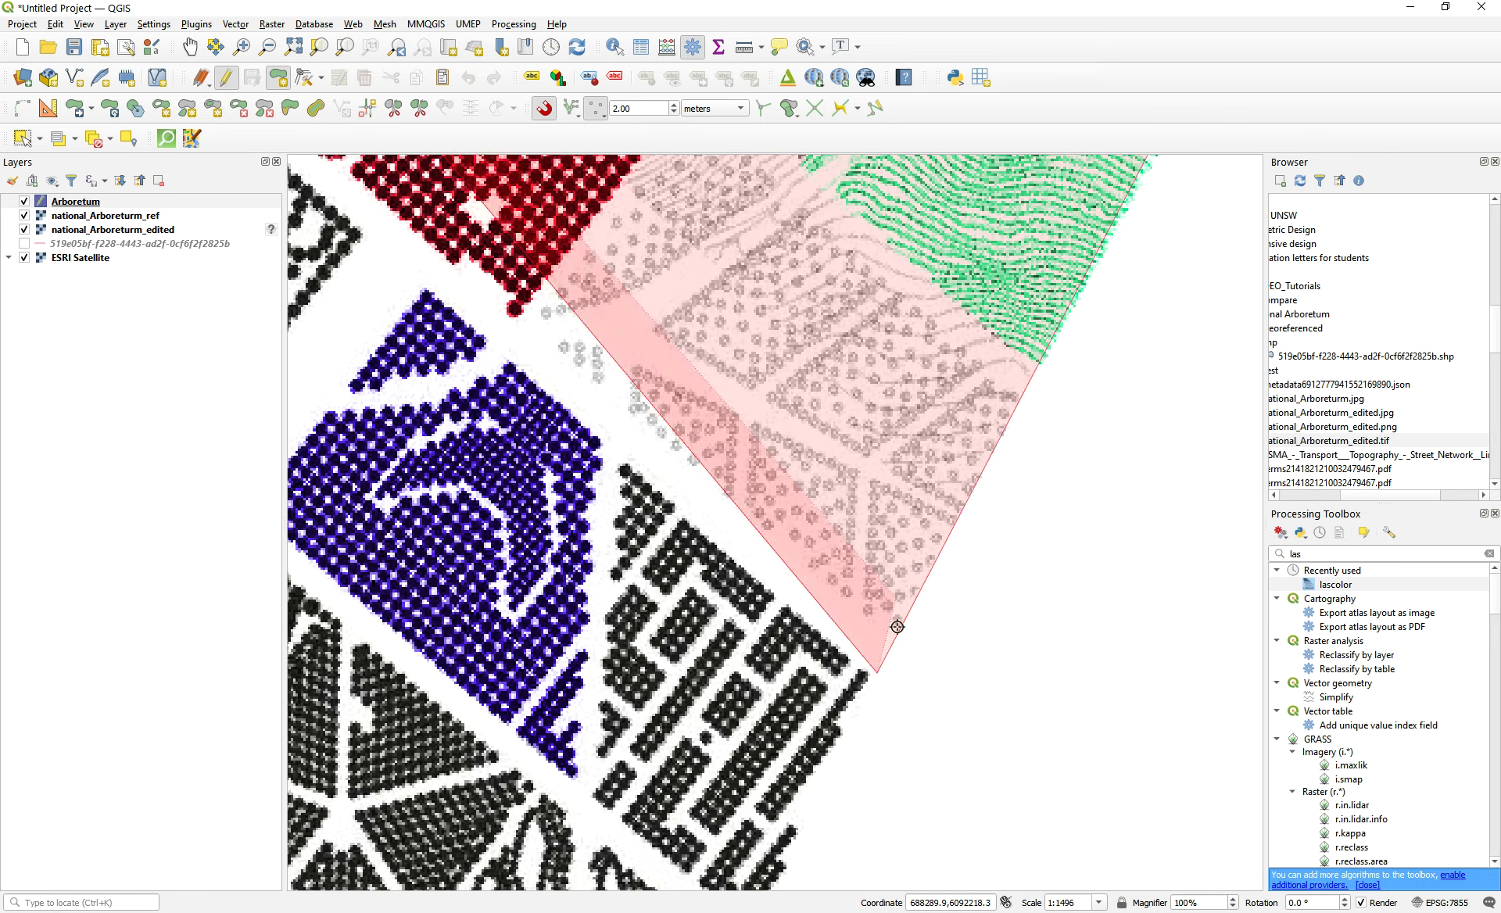
pyautogui.scroll(-2, 904, 626)
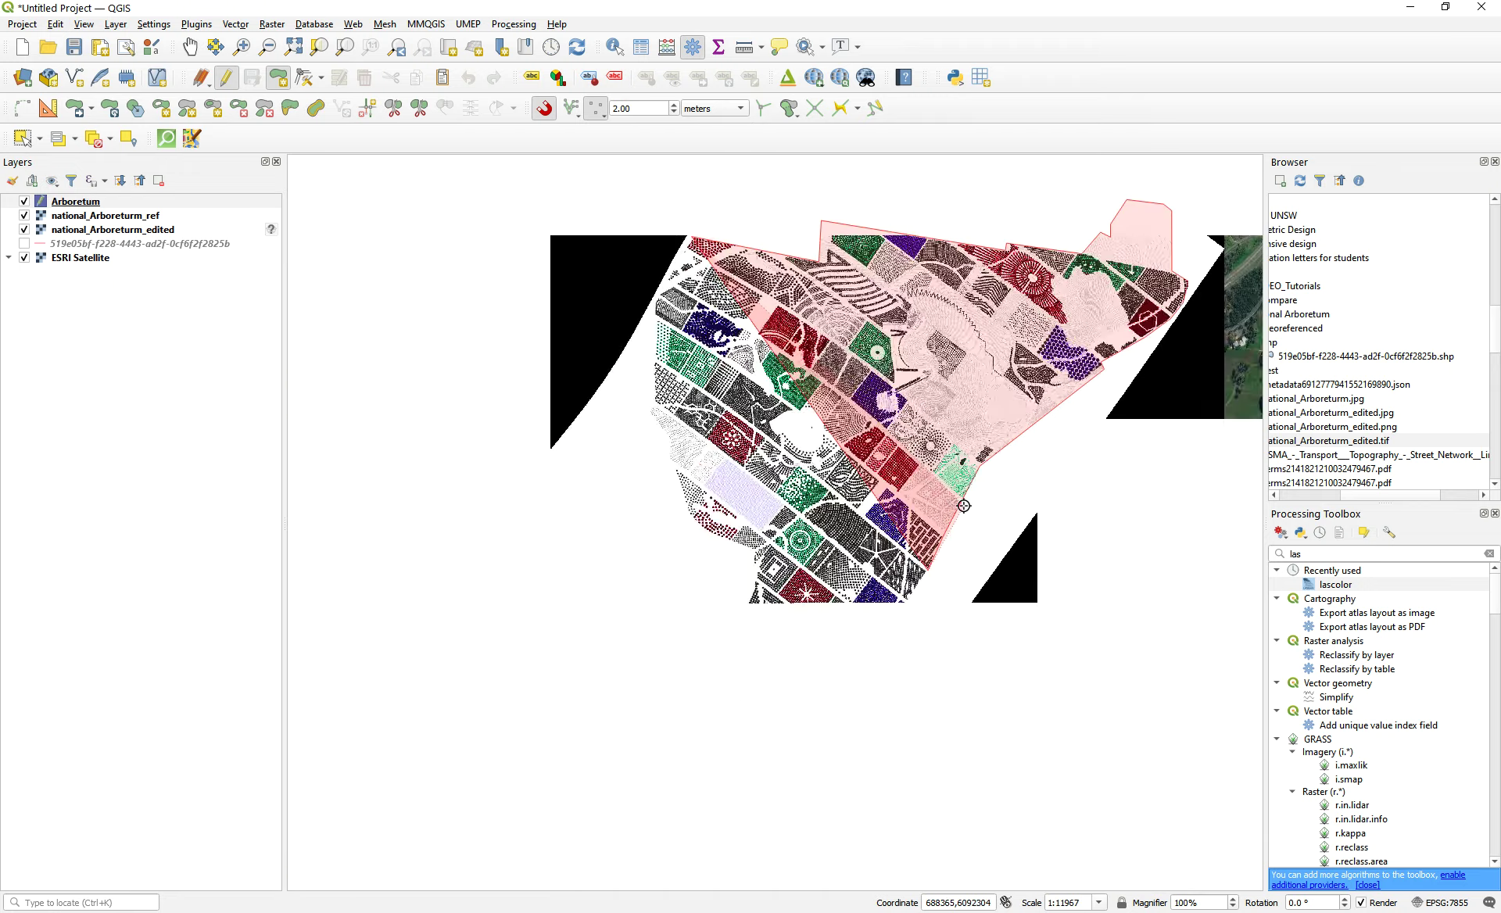
# - Trace the lower southeastern edge from the black block-patterned plot down to the southern corner of the southernmost plots
pyautogui.scroll(2, 909, 631)
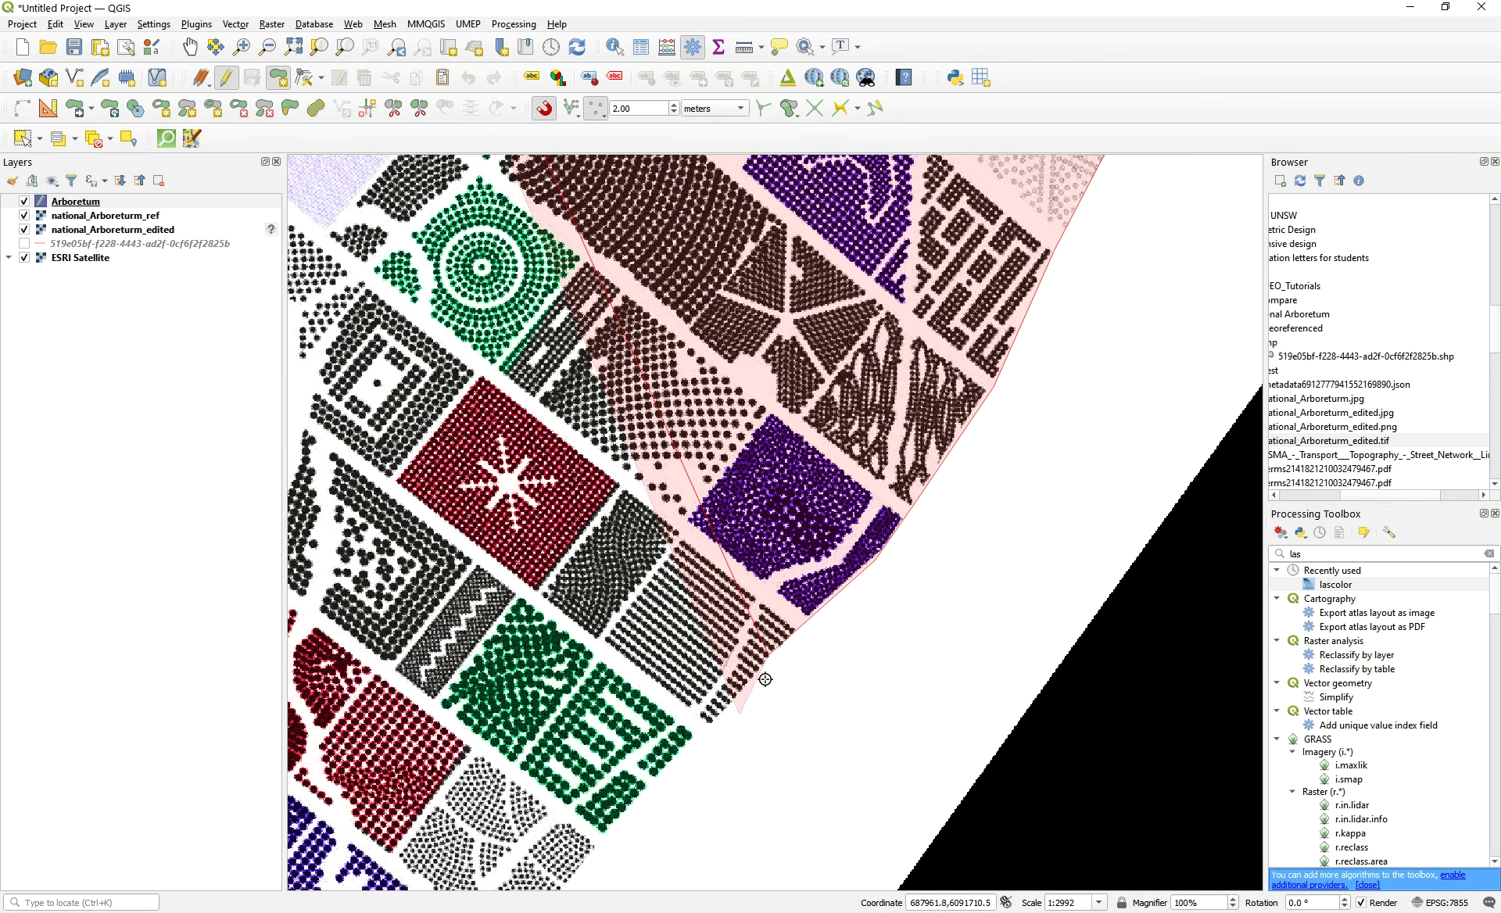
pyautogui.click(607, 834)
pyautogui.scroll(-1, 1040, 462)
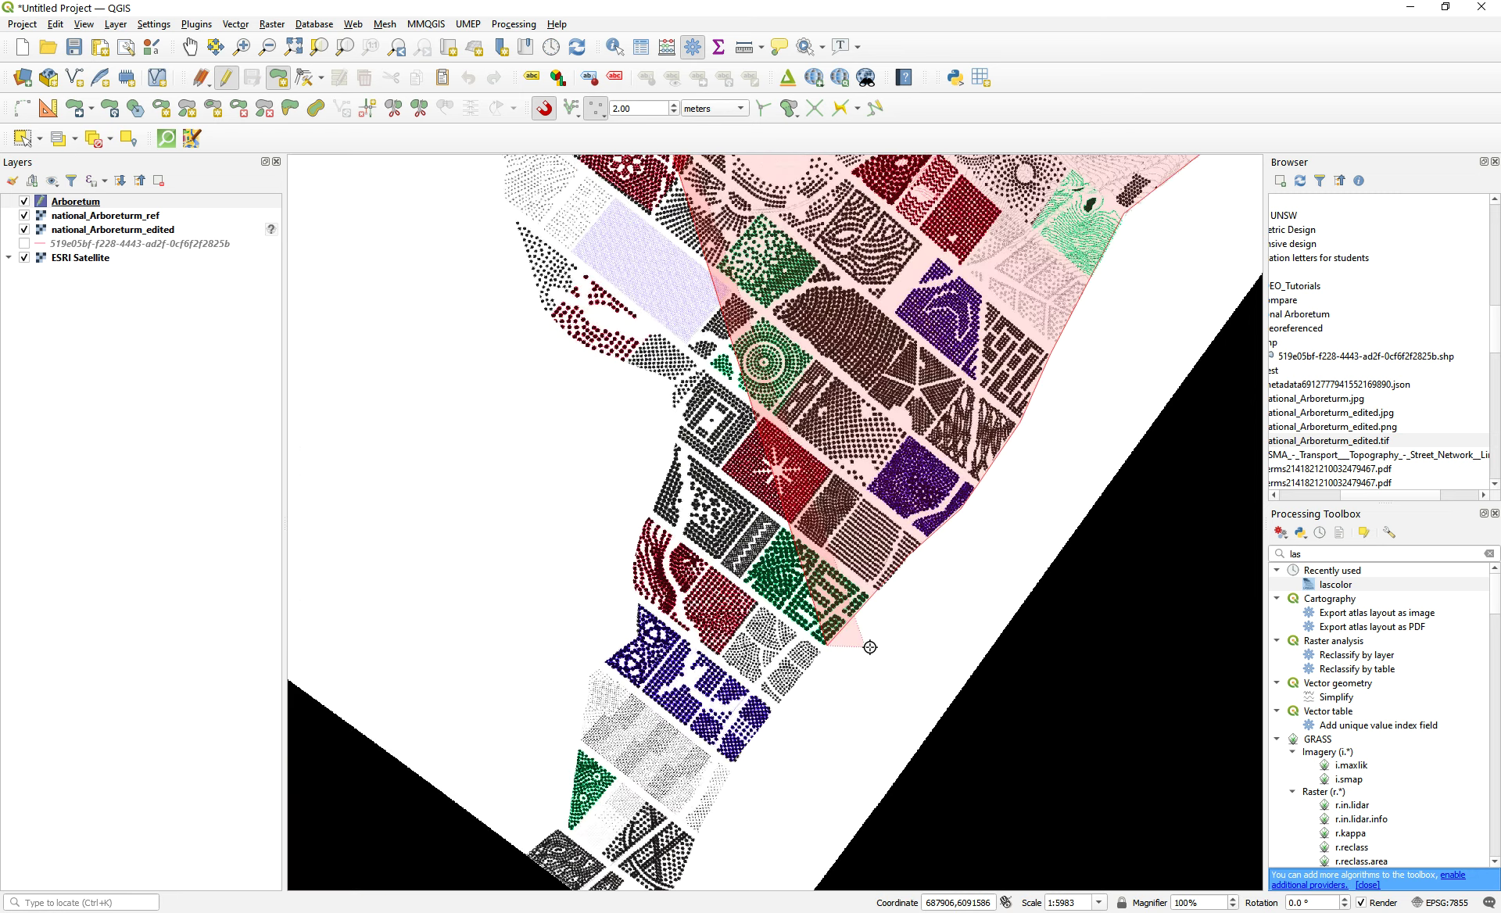
pyautogui.scroll(1, 760, 709)
pyautogui.click(708, 817)
pyautogui.scroll(-2, 788, 688)
pyautogui.scroll(2, 737, 766)
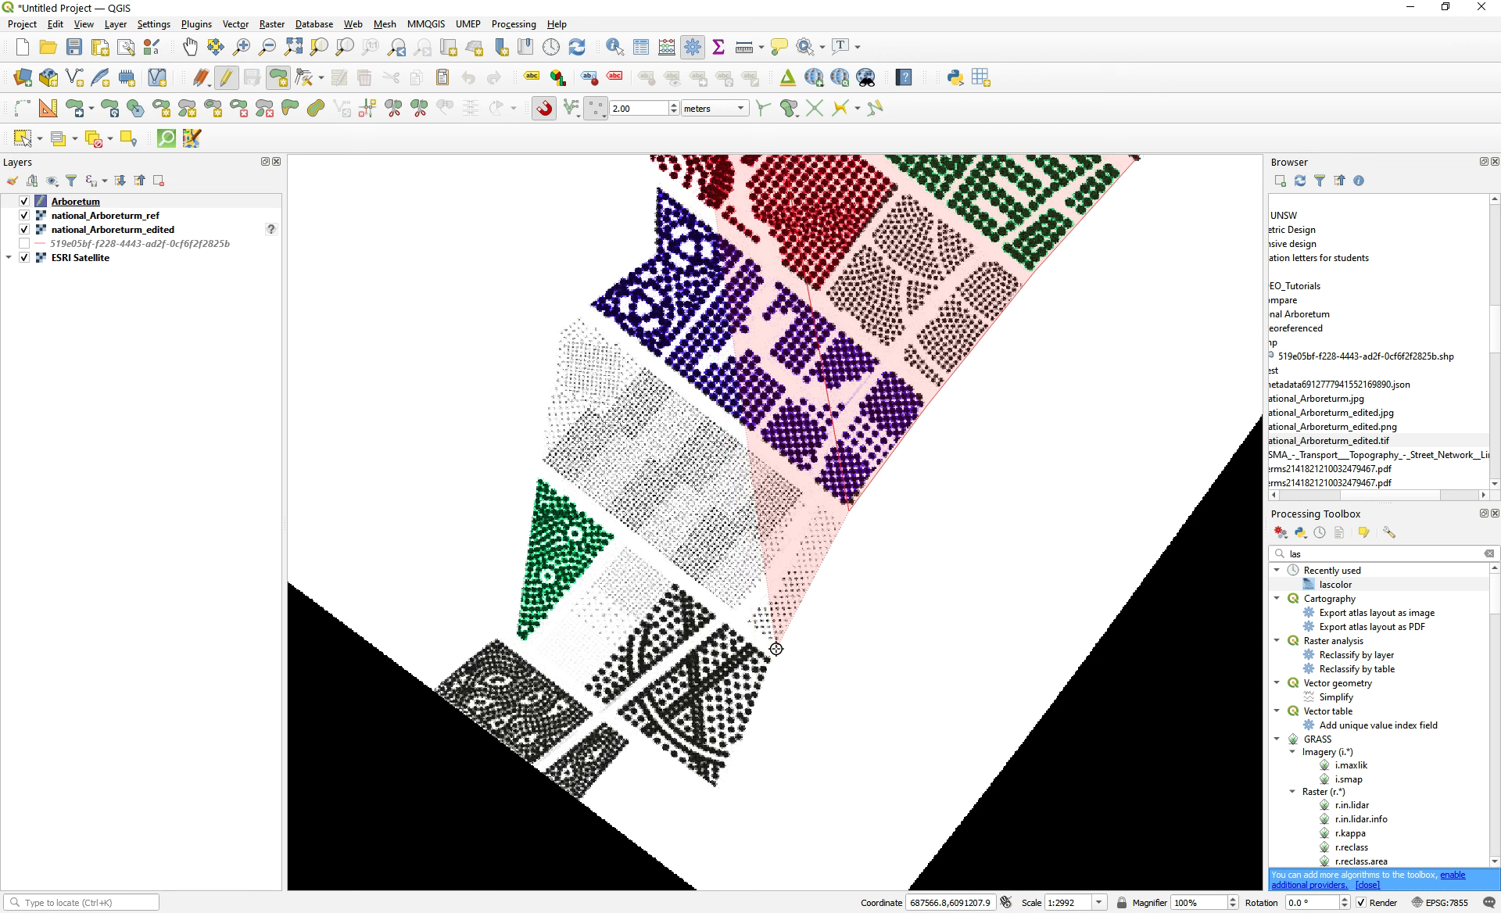
pyautogui.click(581, 796)
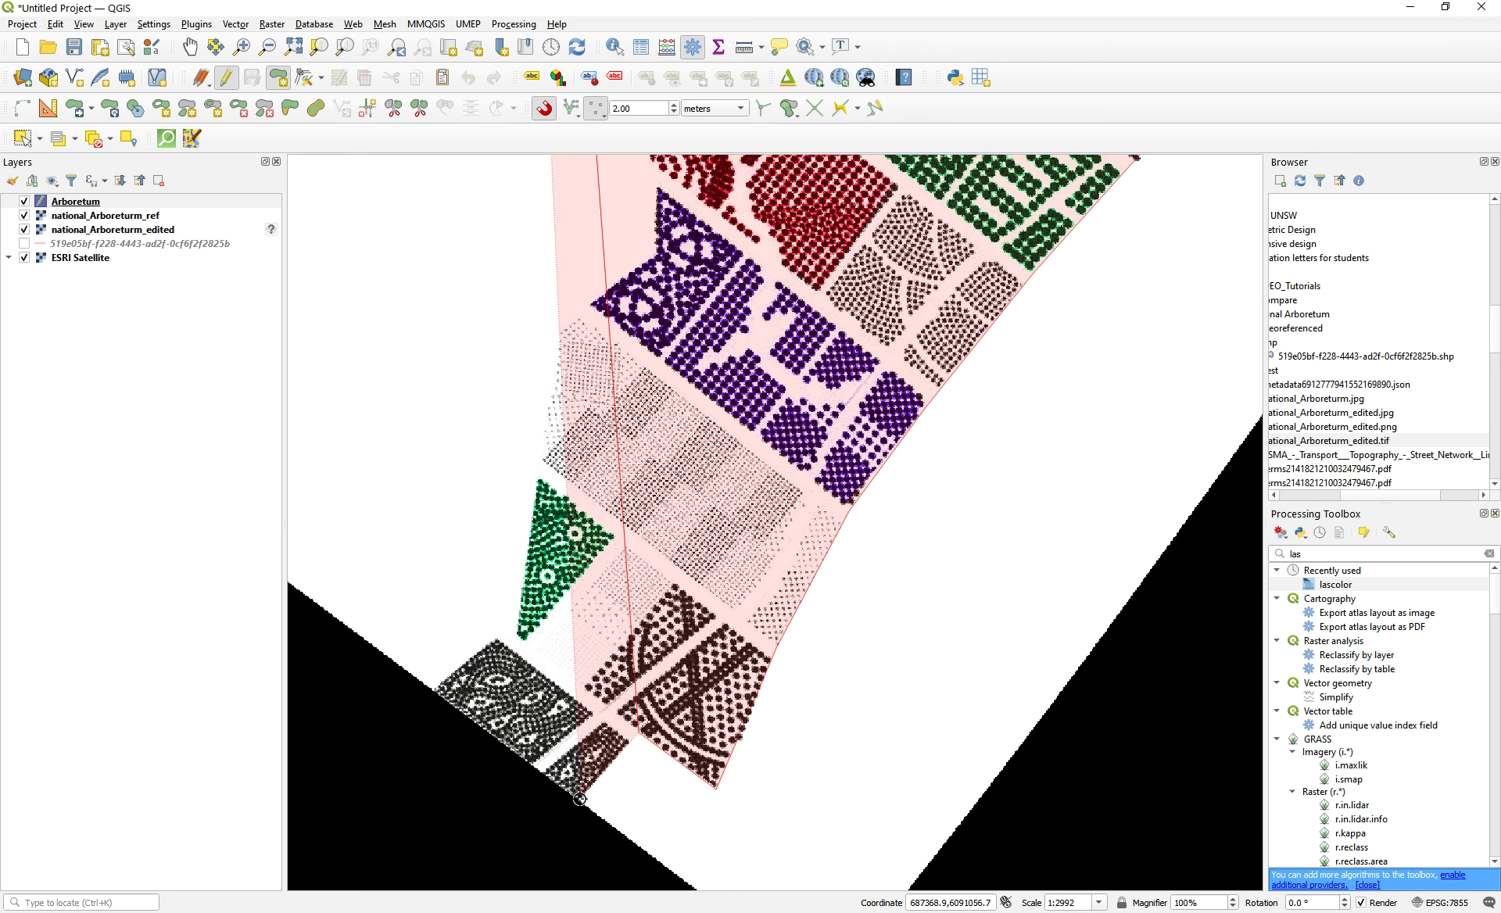
# - Trace the boundary around the southernmost plots and up the western side, past the green triangular plot, to the wavy red plot
pyautogui.click(442, 690)
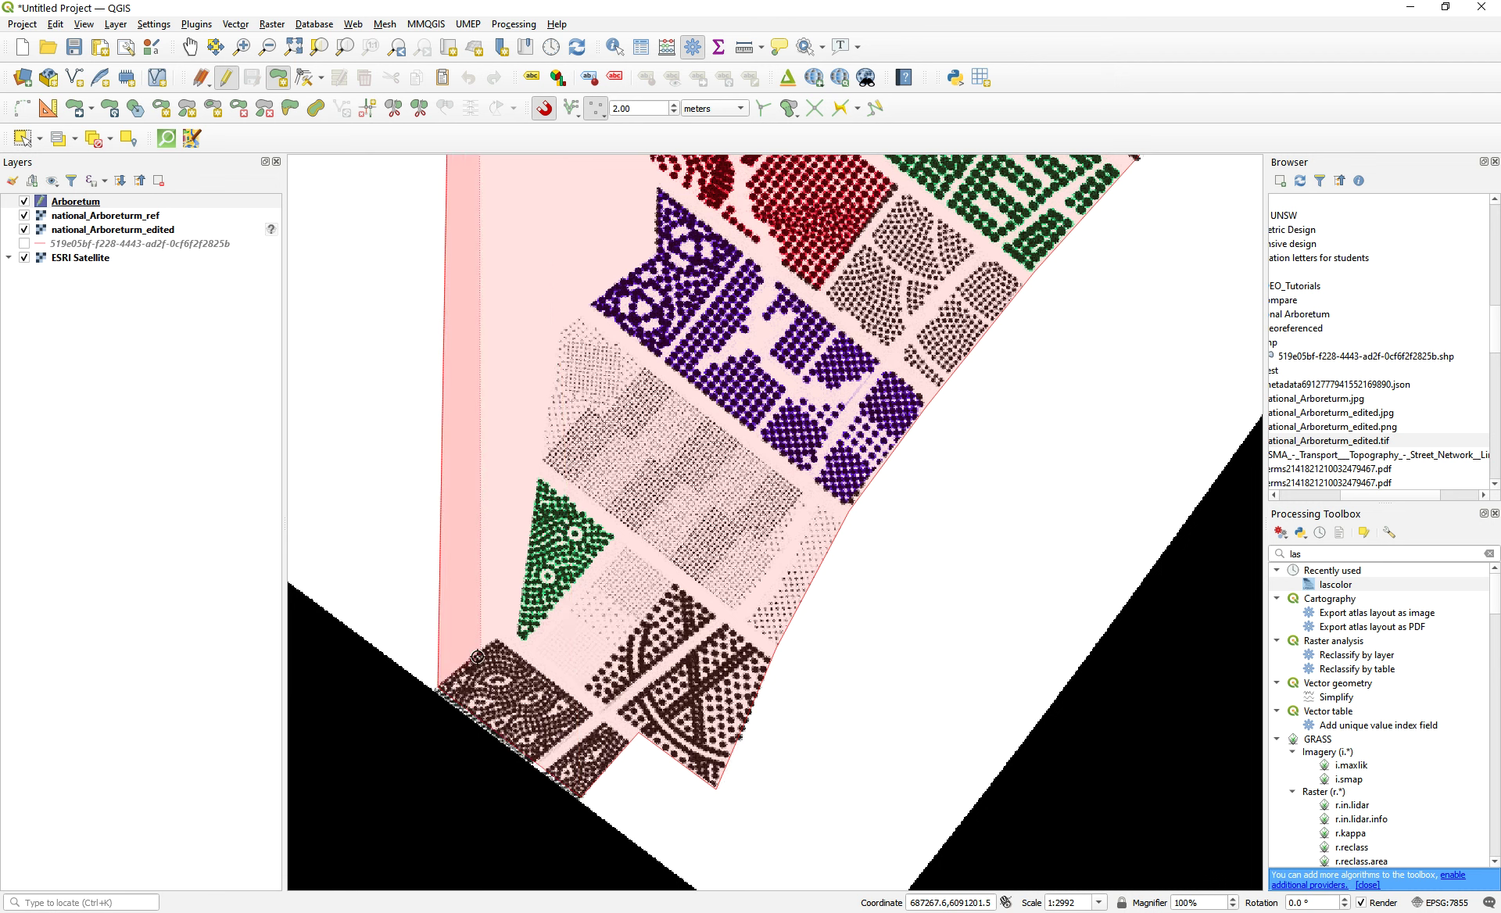
pyautogui.click(514, 628)
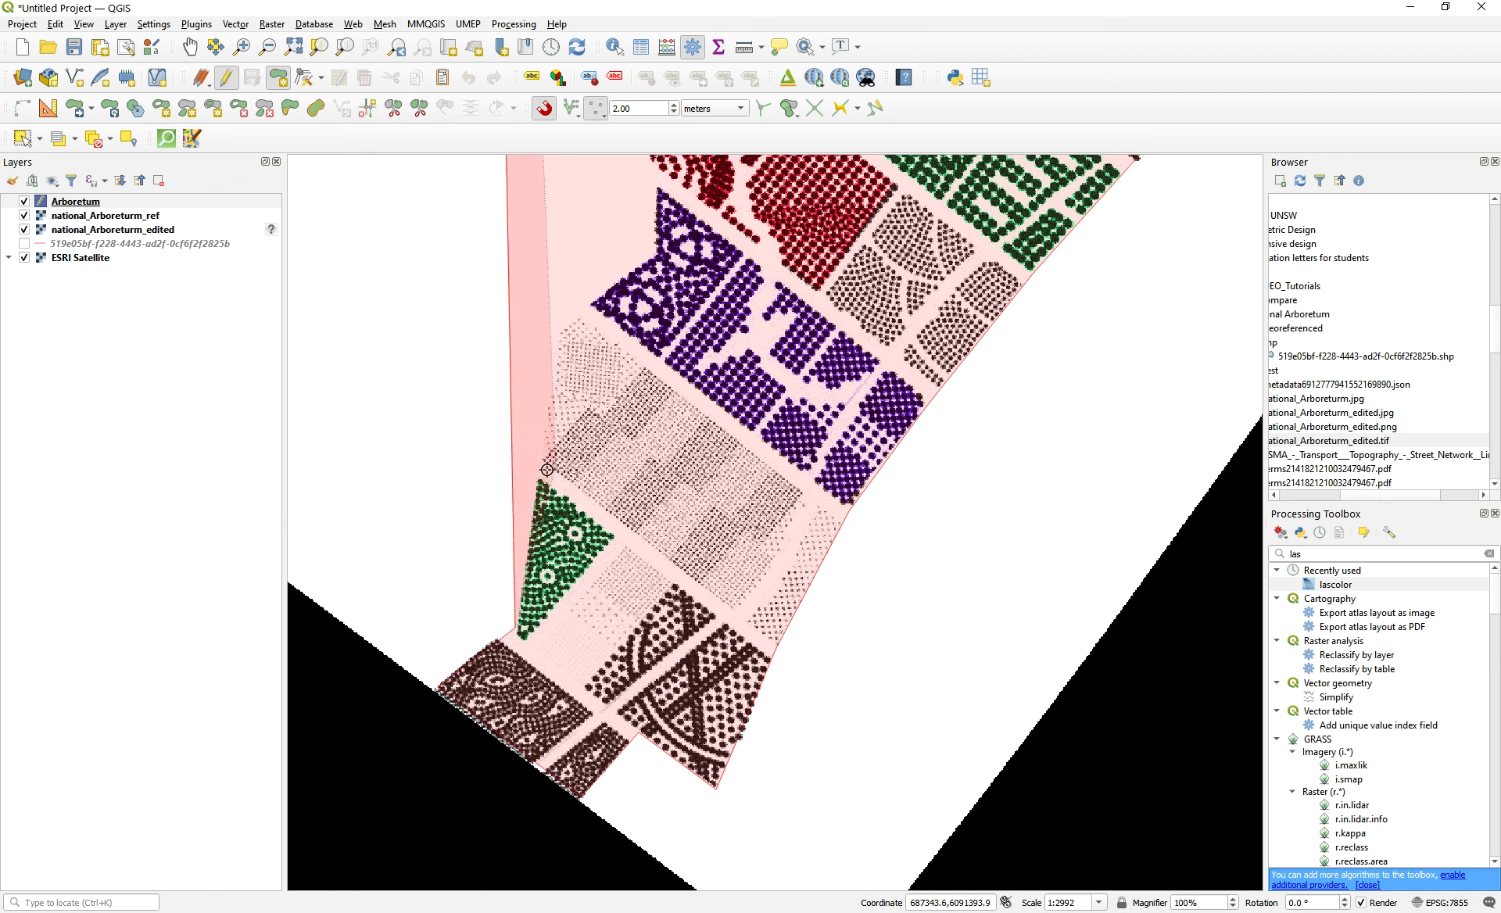
pyautogui.click(560, 333)
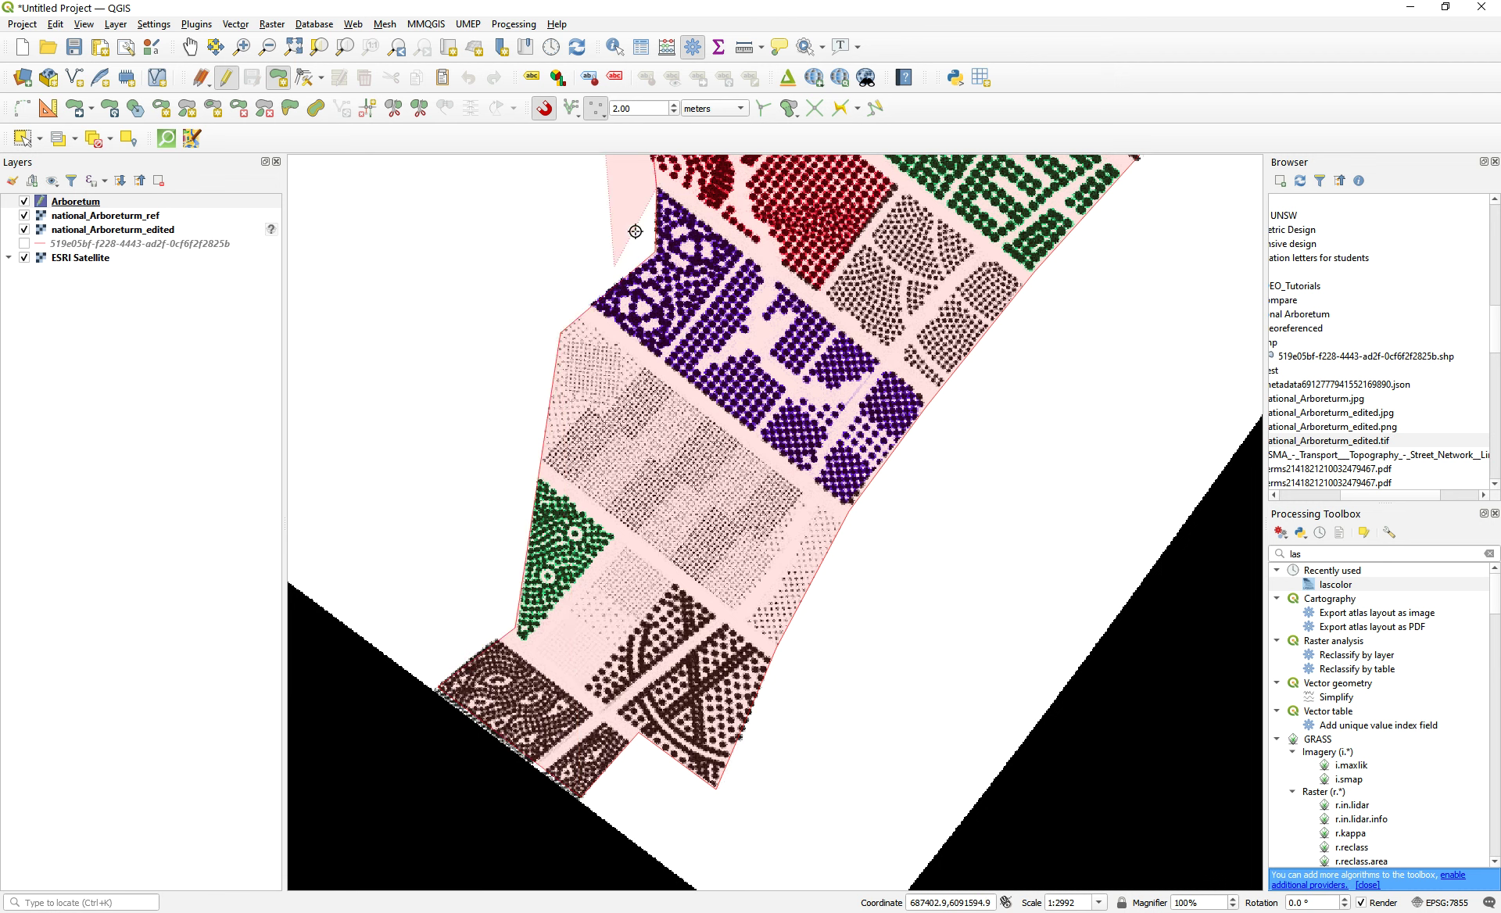
pyautogui.scroll(-3, 626, 250)
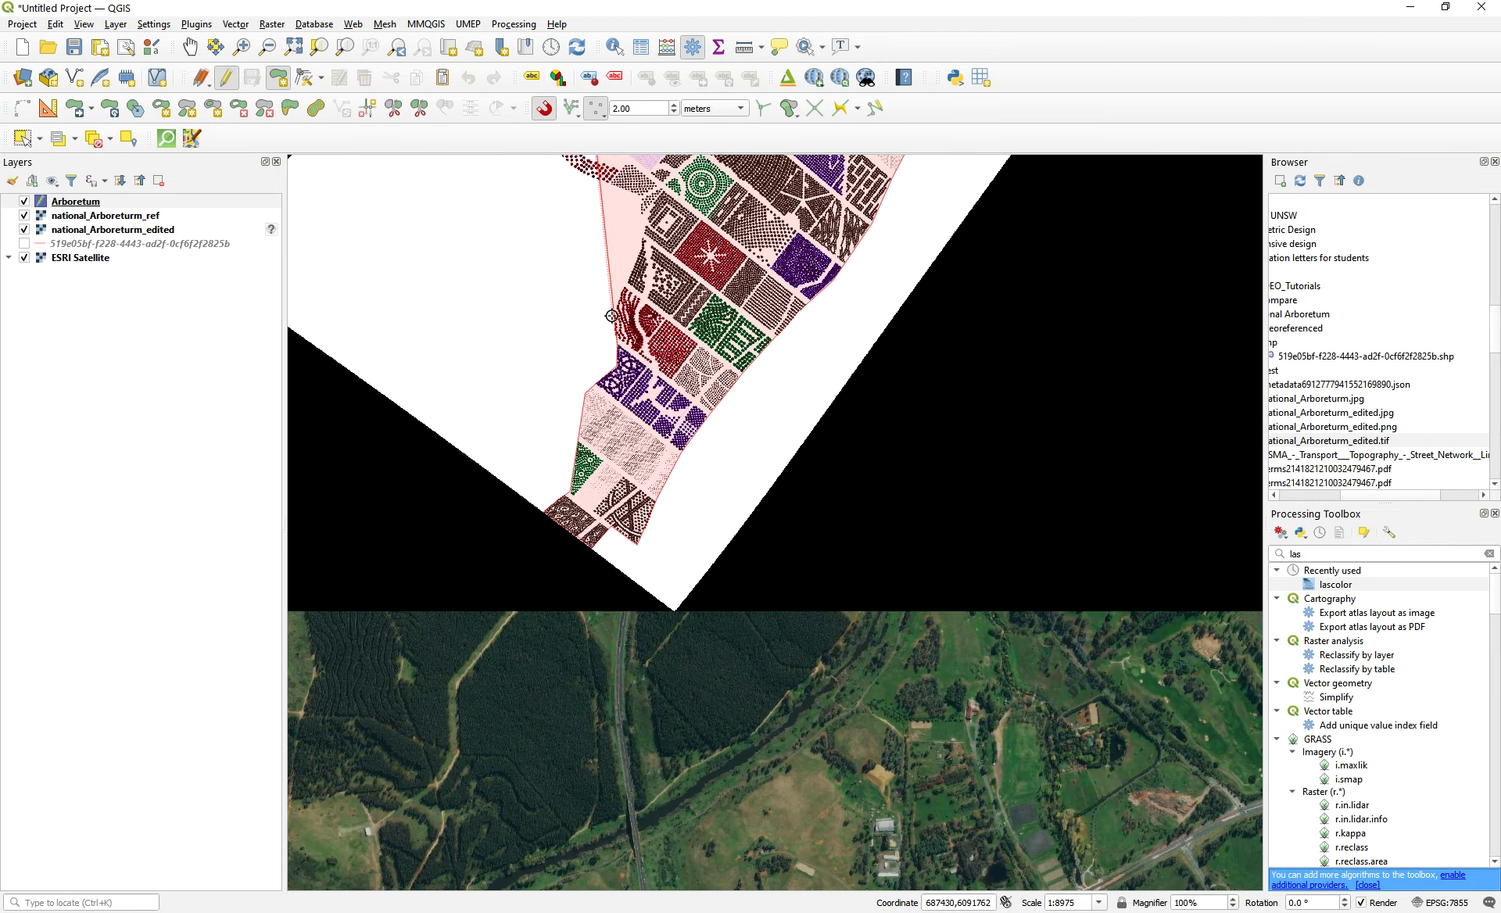
pyautogui.scroll(2, 614, 316)
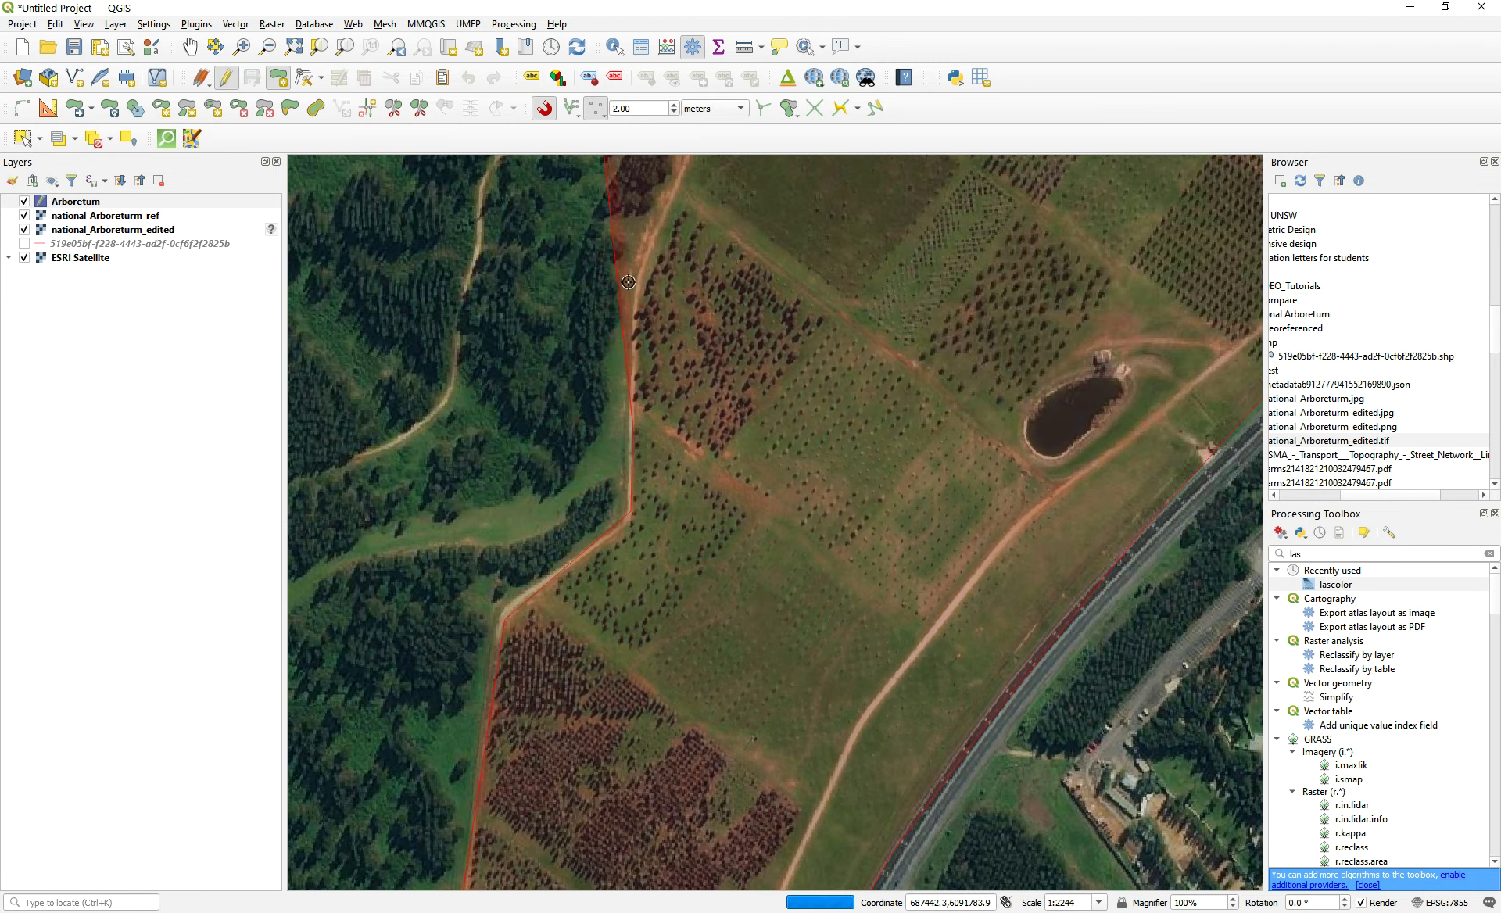
pyautogui.scroll(1, 610, 316)
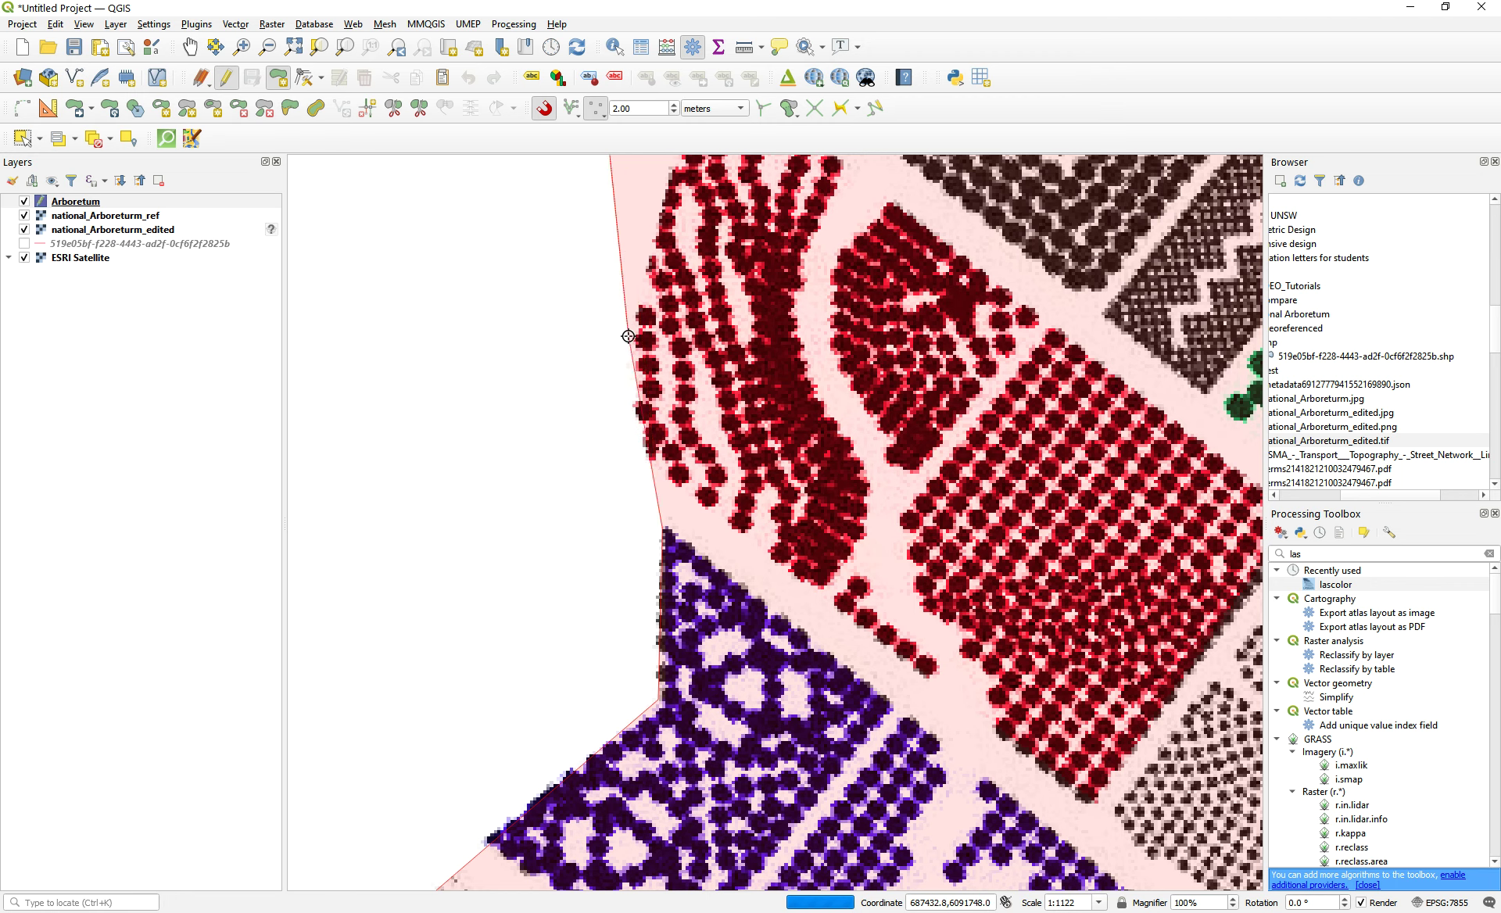
# - Continue the western boundary from the wavy red plot around the scattered red plot to the western edge of the black dotted plot above it
pyautogui.scroll(-3, 630, 313)
pyautogui.scroll(1, 632, 313)
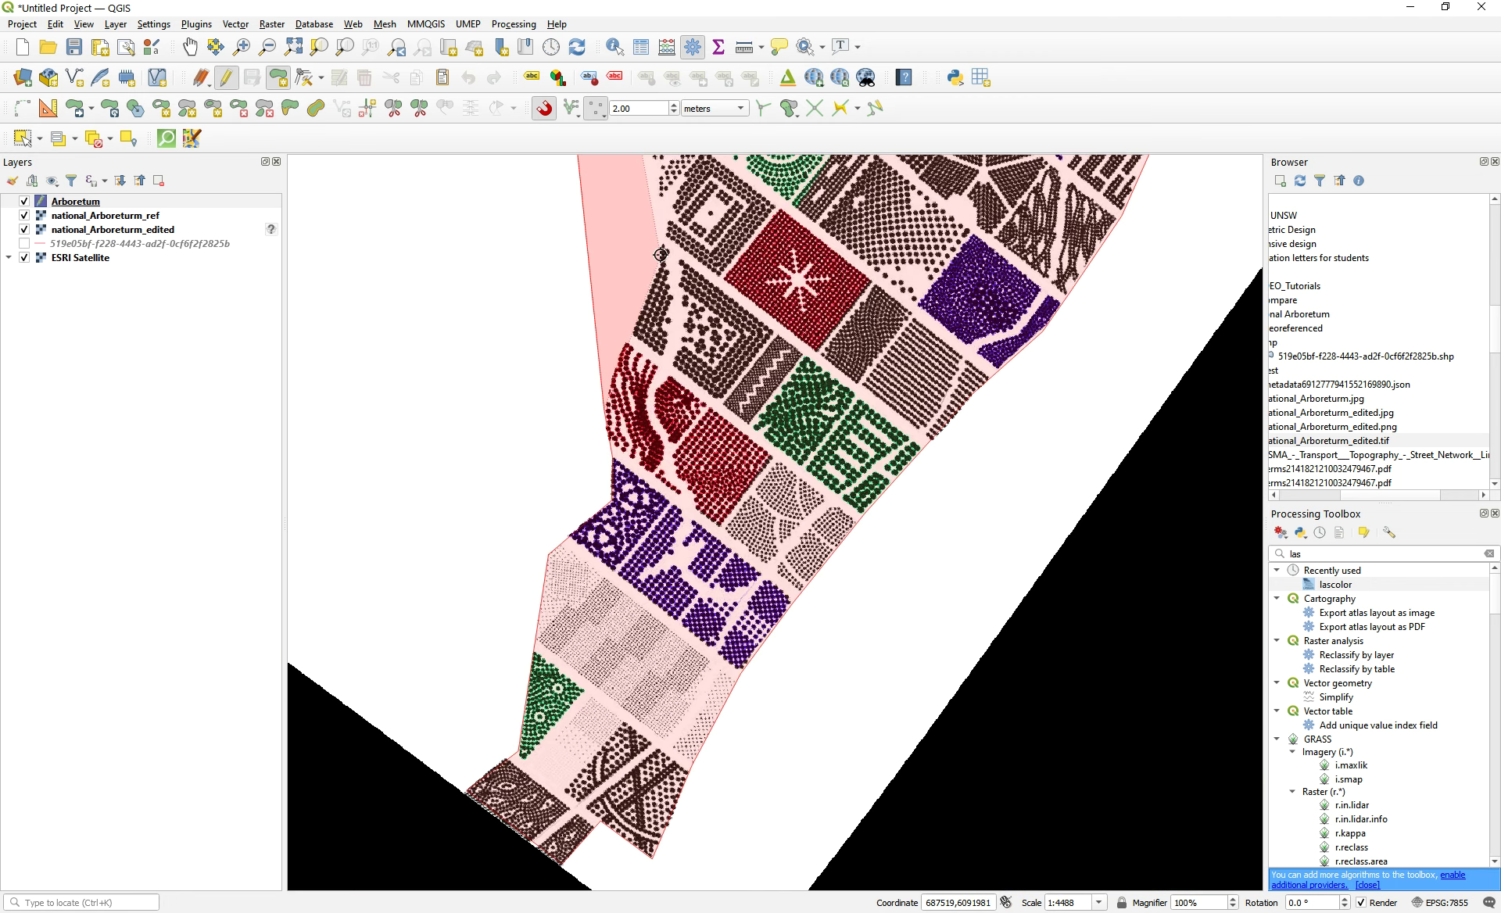
pyautogui.scroll(-1, 671, 248)
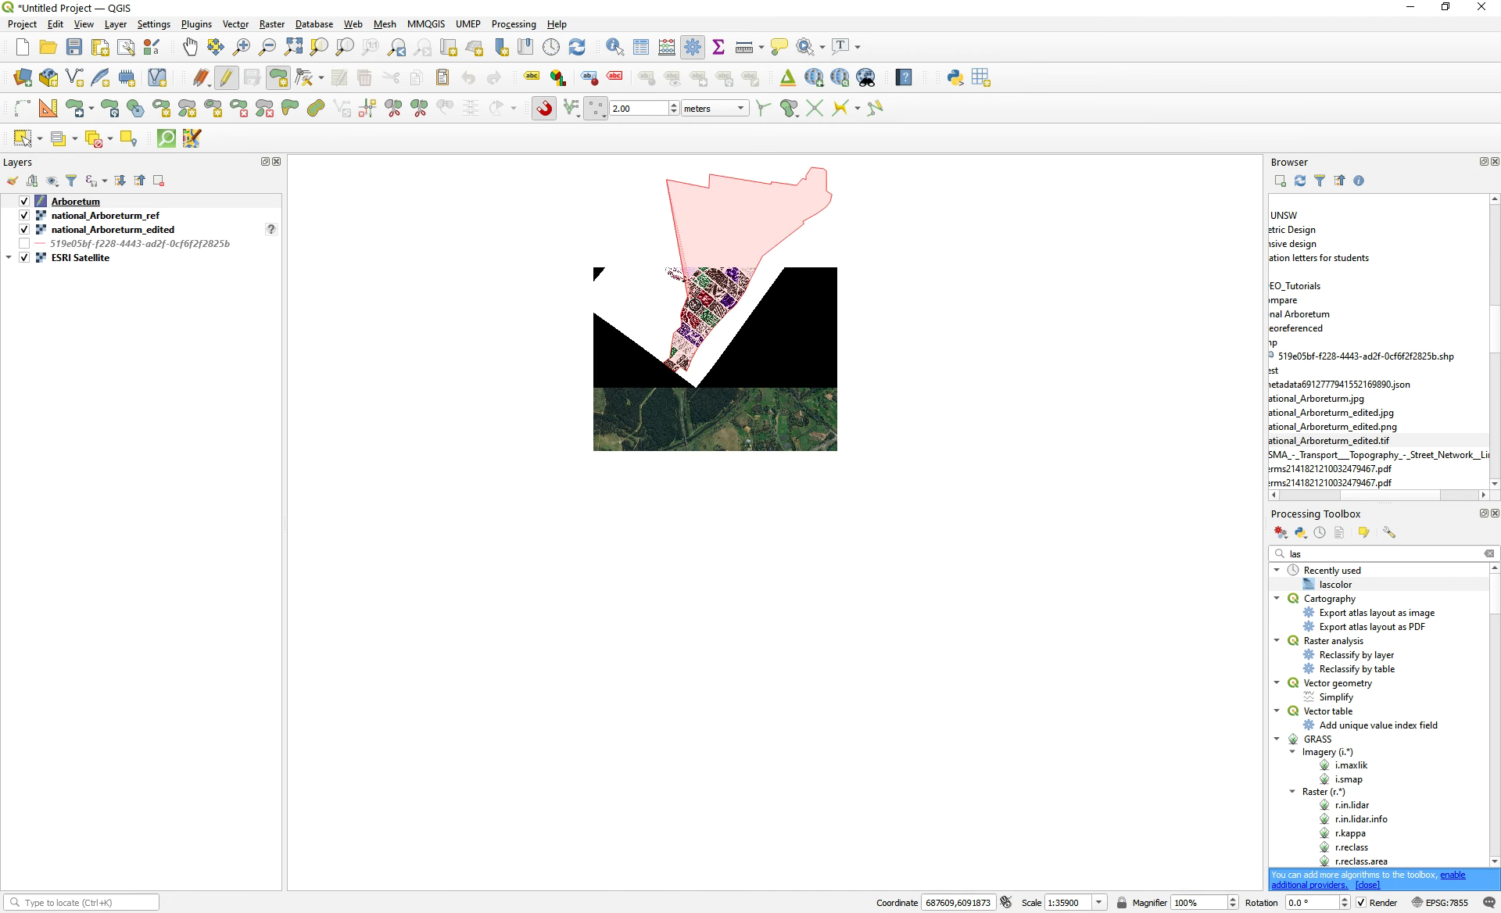
pyautogui.scroll(2, 720, 355)
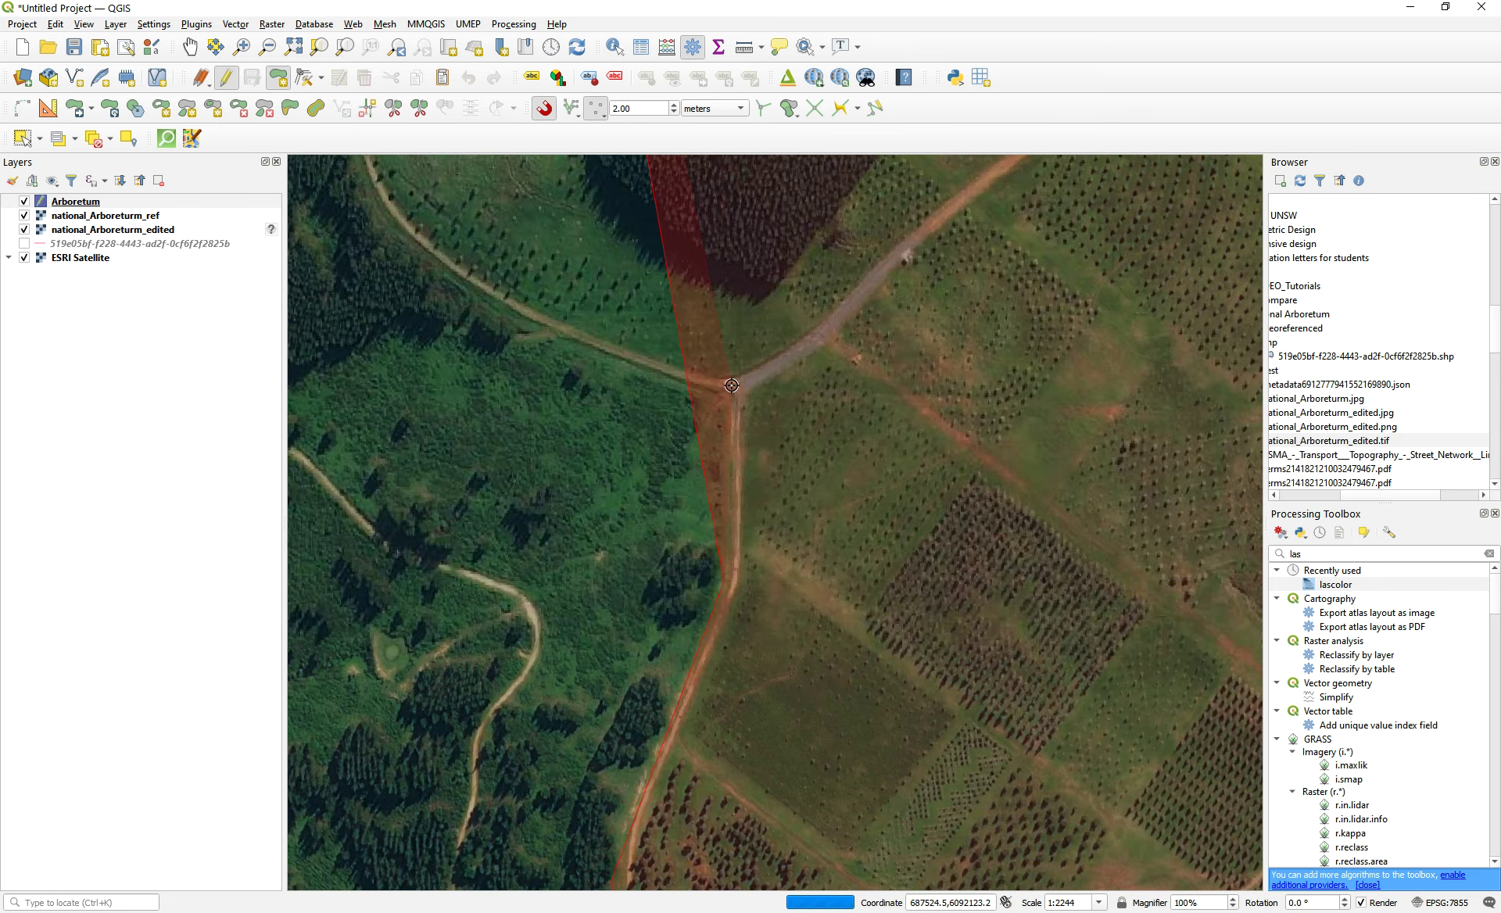
pyautogui.scroll(-1, 727, 395)
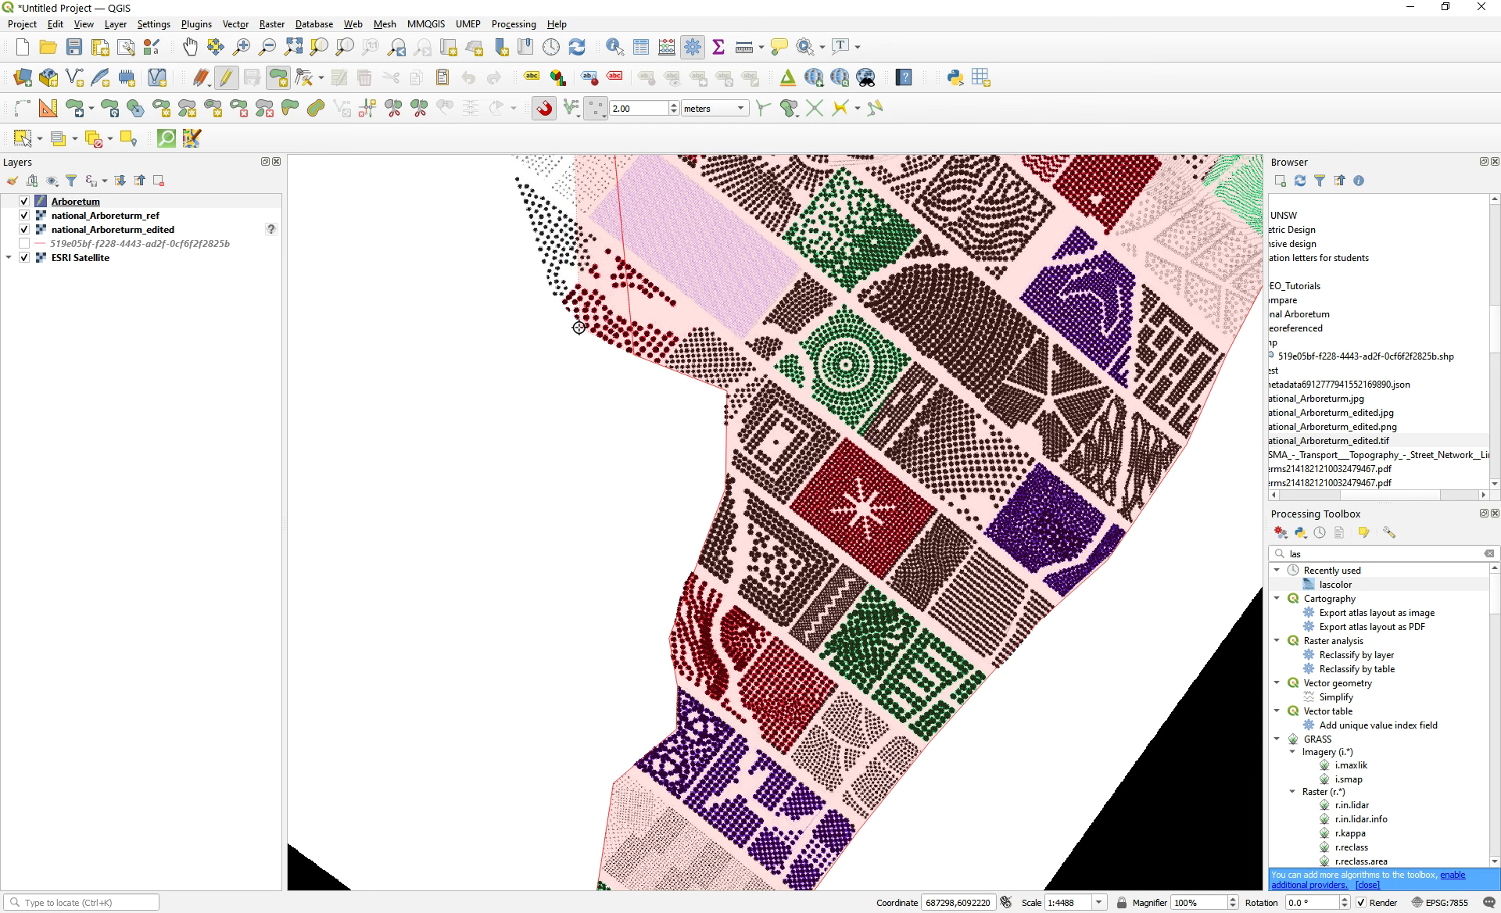
pyautogui.click(552, 290)
pyautogui.click(529, 221)
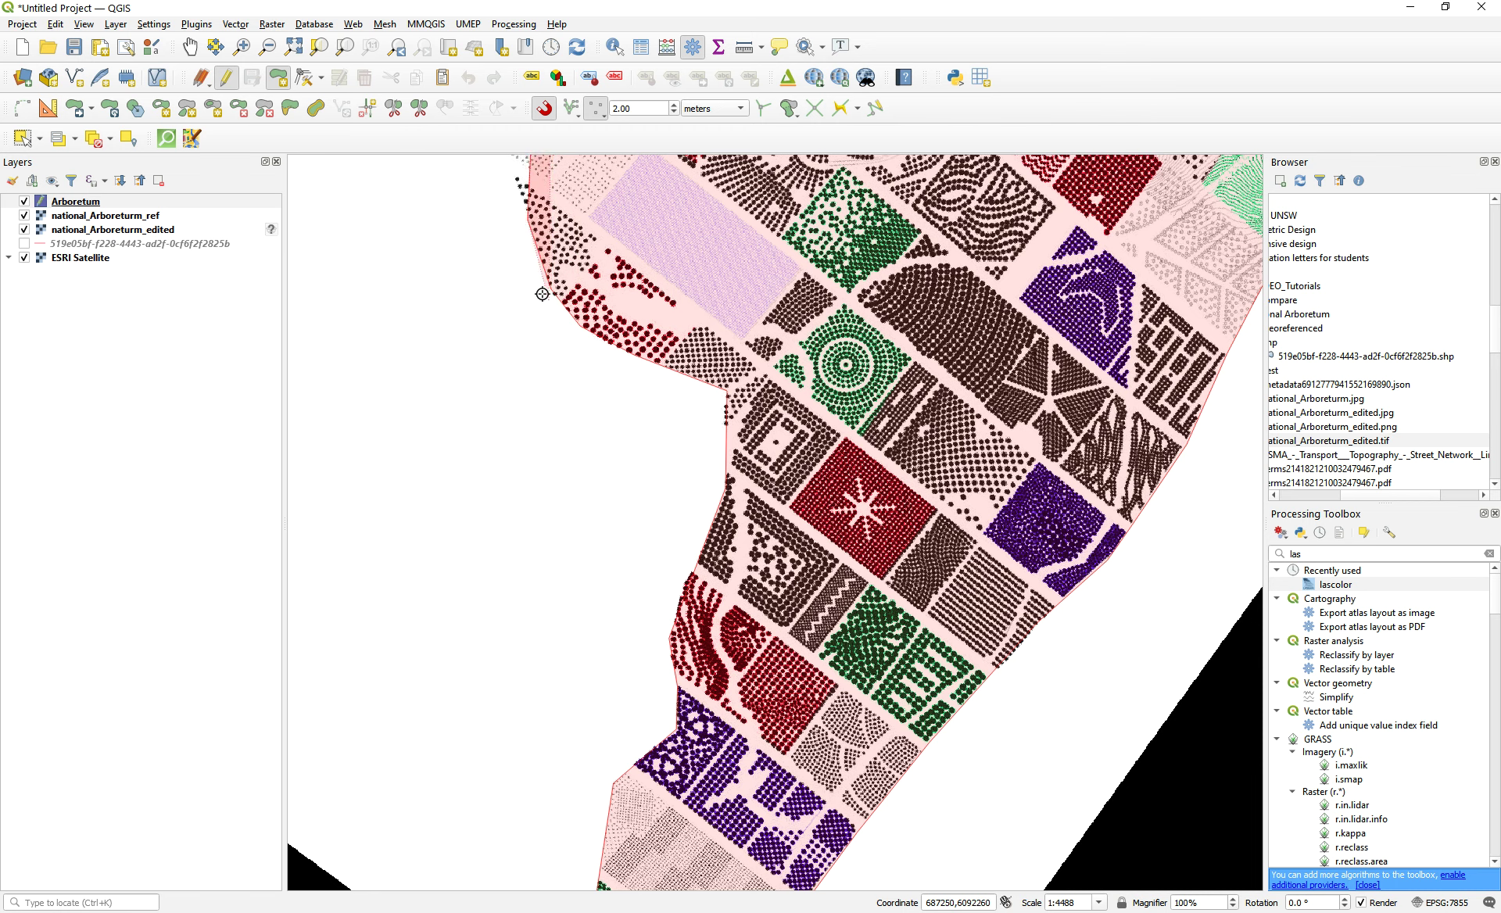
# - Extend the western boundary around the pale dotted plot's outer corner and north to the western edge of the large green plot
pyautogui.scroll(-1, 543, 295)
pyautogui.scroll(1, 522, 200)
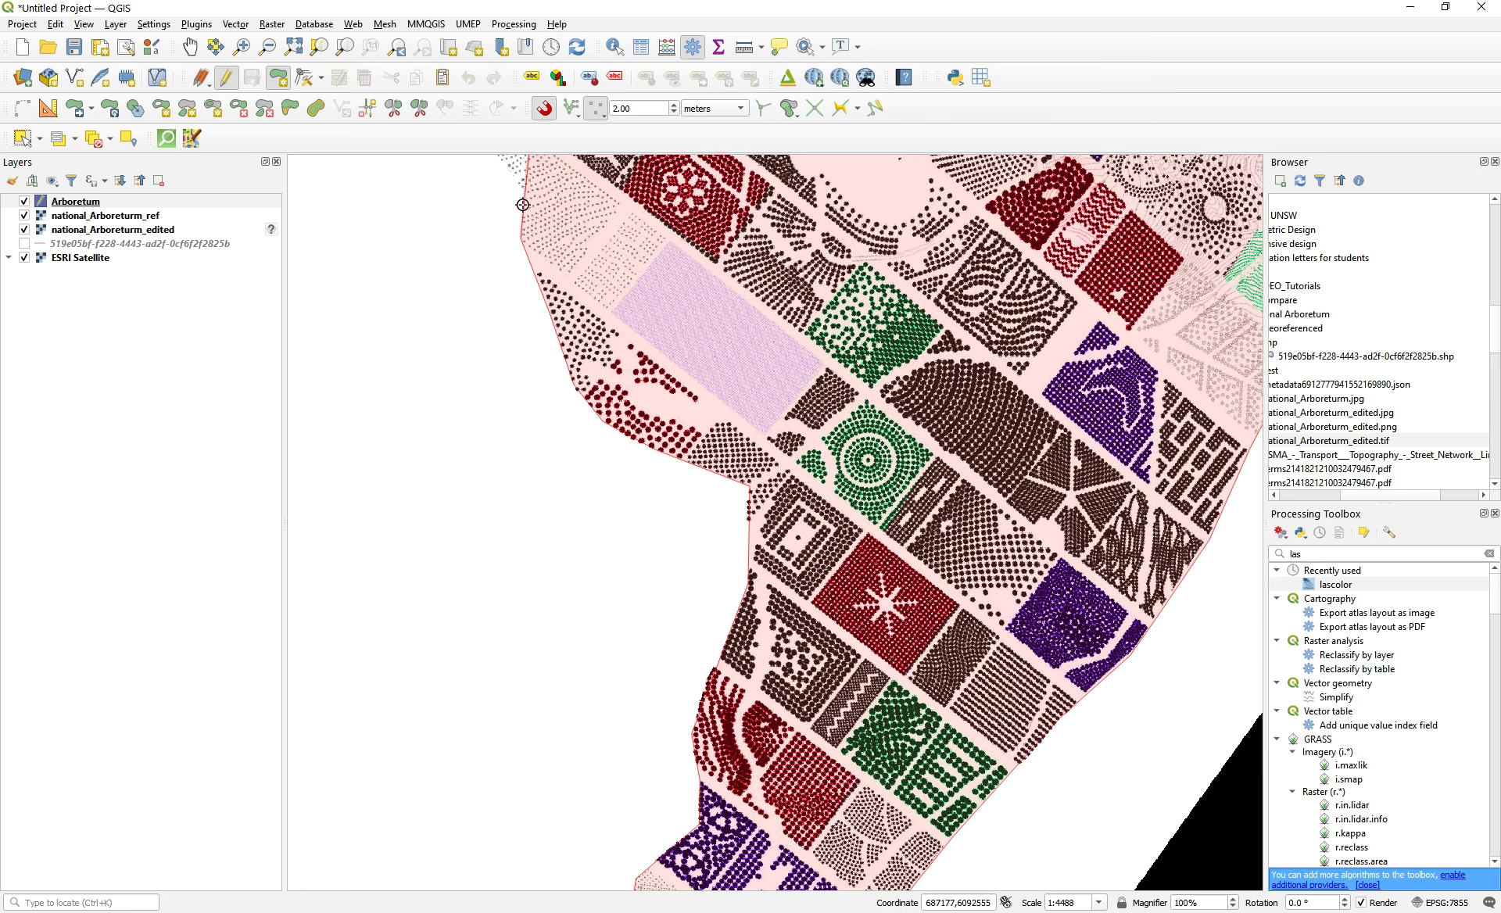
pyautogui.scroll(-1, 669, 290)
pyautogui.scroll(3, 563, 260)
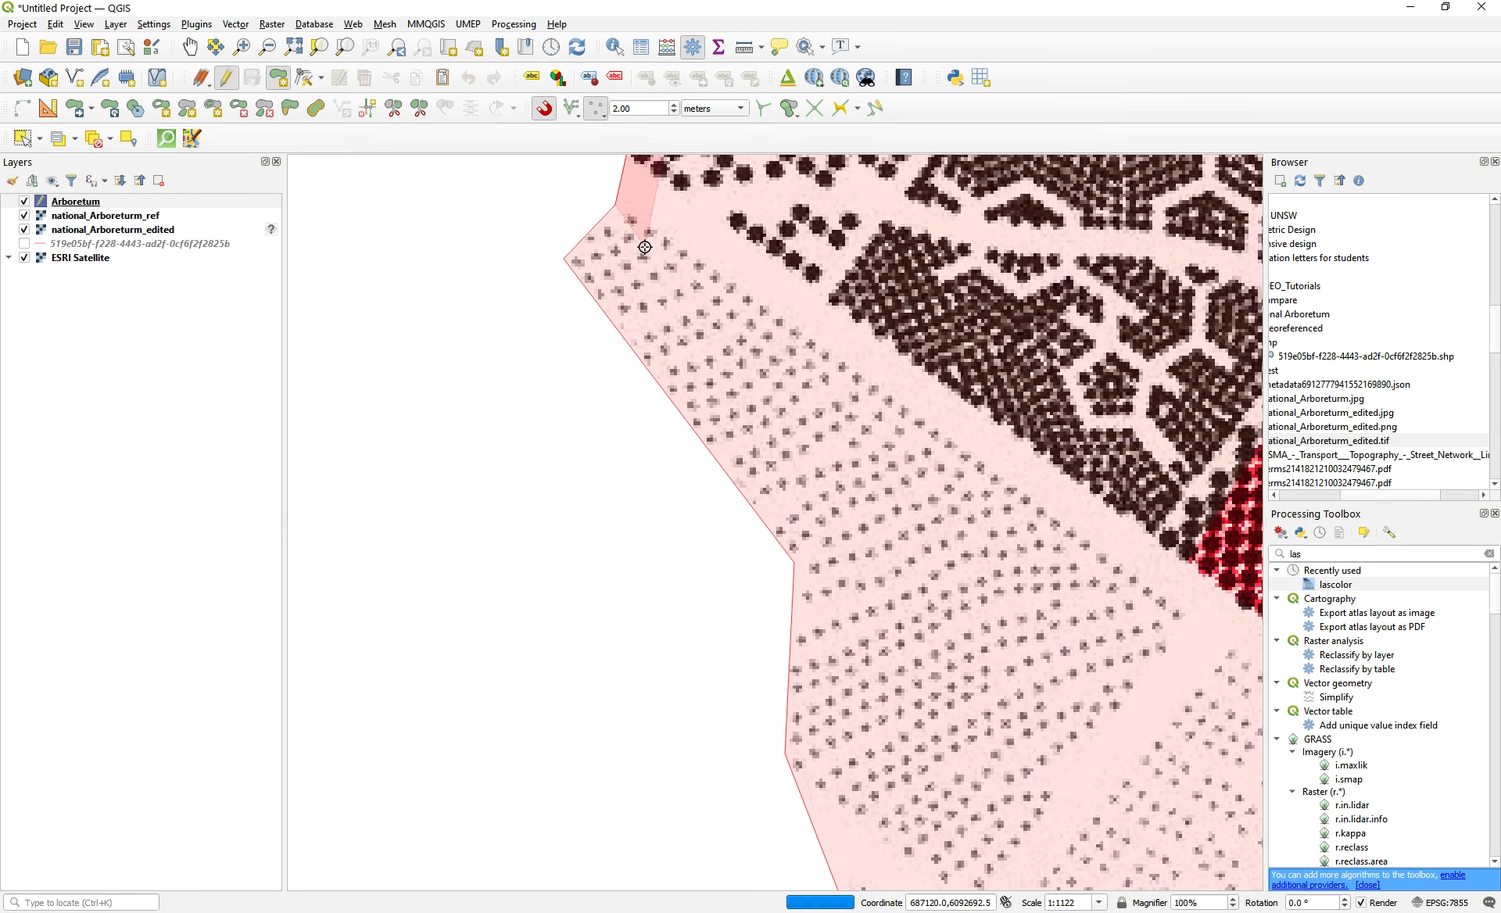
pyautogui.scroll(-3, 649, 265)
pyautogui.scroll(2, 654, 270)
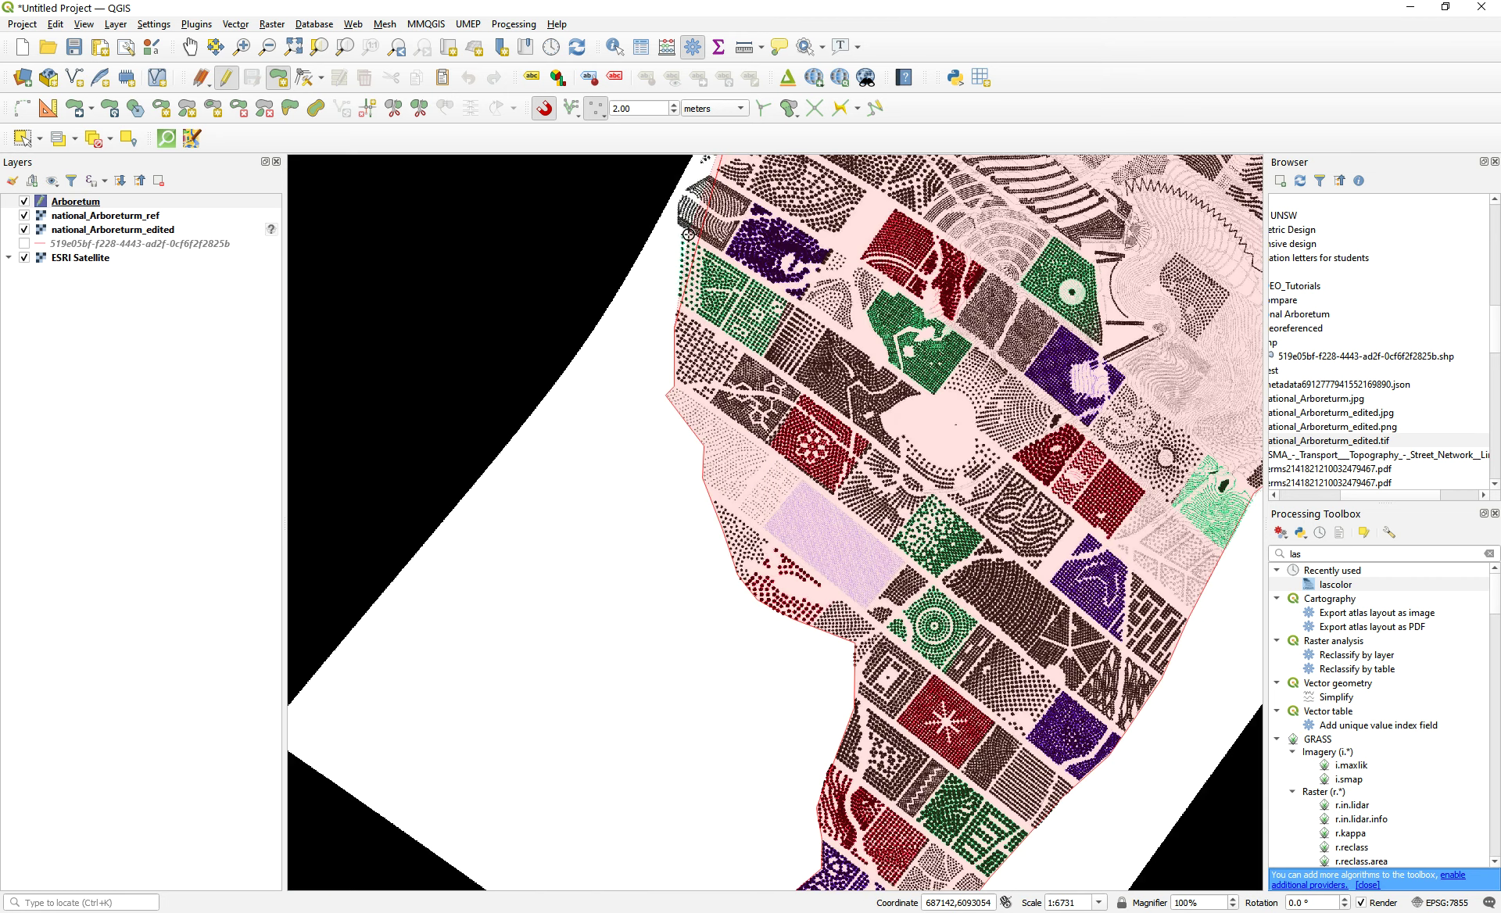
pyautogui.scroll(-1, 659, 516)
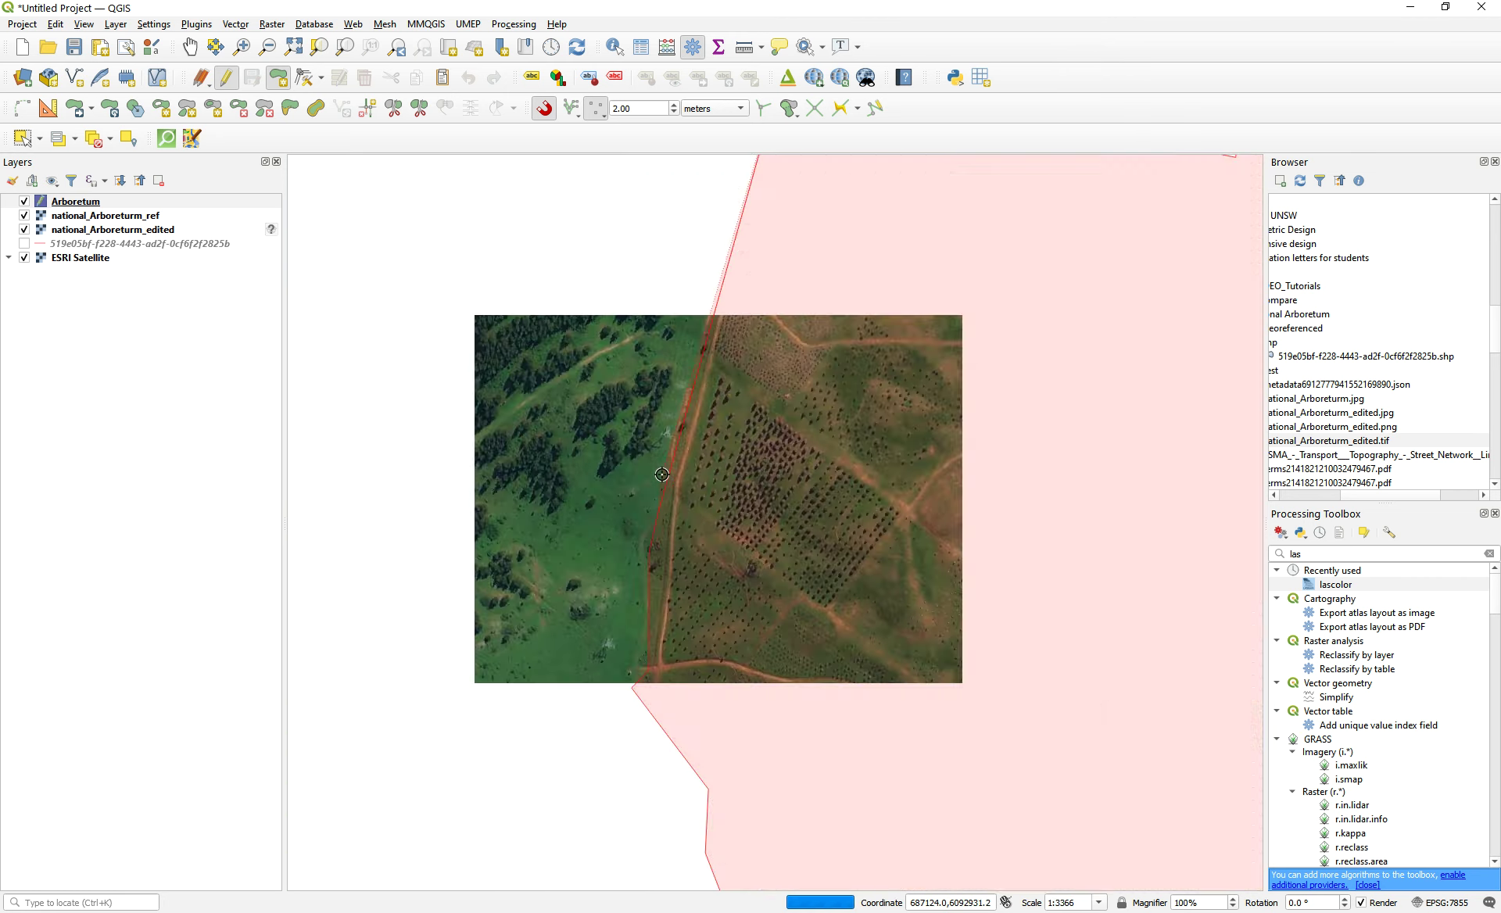
# - Trace the northwestern edge around the grey striped plot and the small tree clusters above it, and finish drawing the boundary polygon
pyautogui.click(655, 345)
pyautogui.click(655, 298)
pyautogui.click(668, 274)
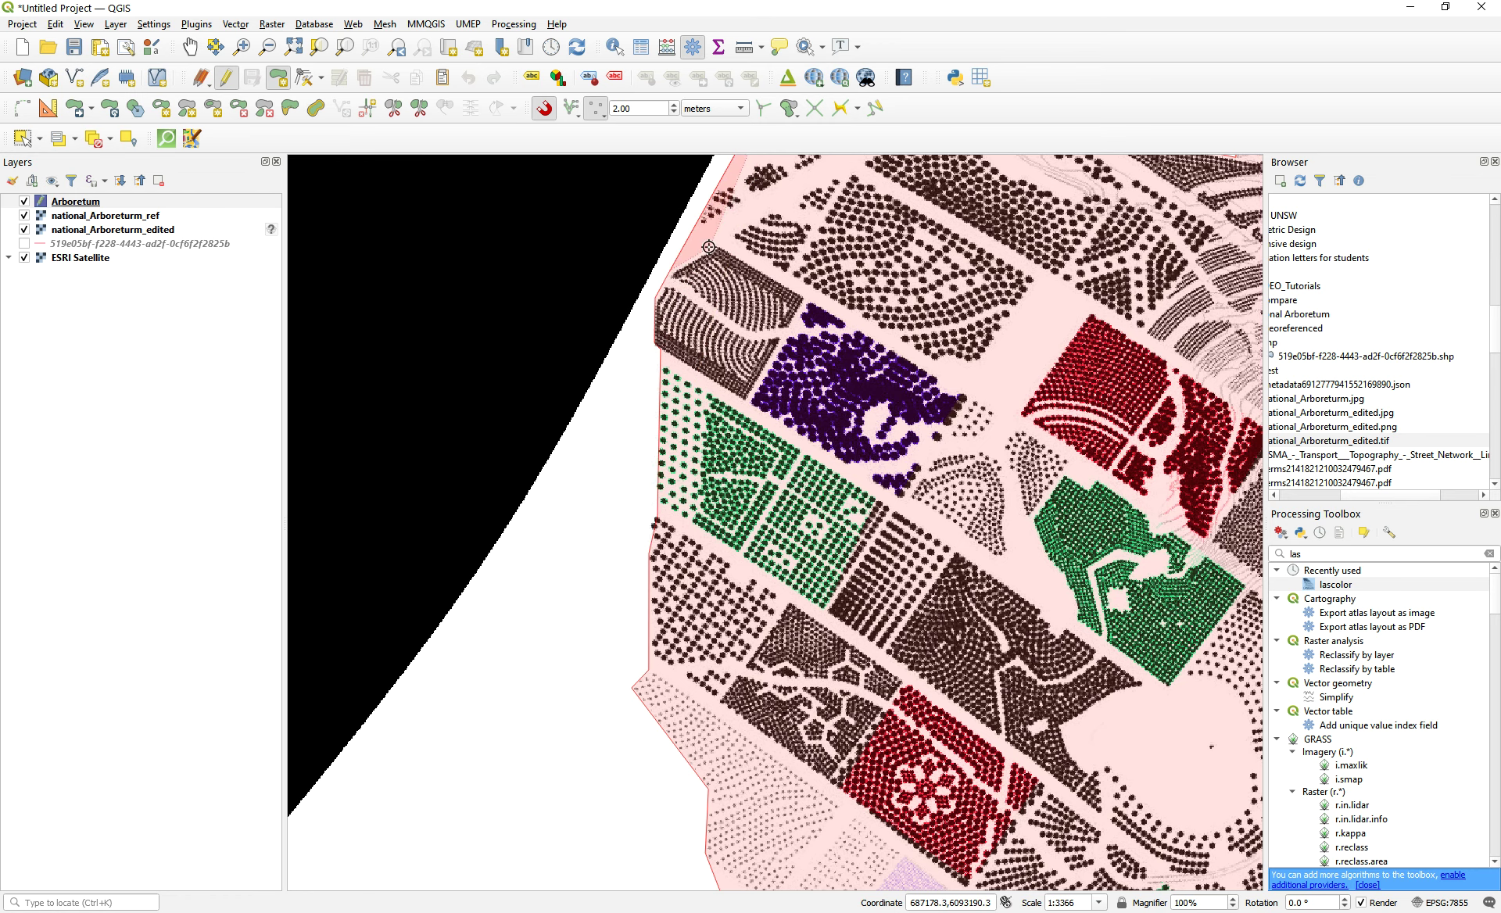
pyautogui.click(714, 244)
pyautogui.click(704, 219)
pyautogui.click(712, 193)
pyautogui.scroll(-3, 713, 193)
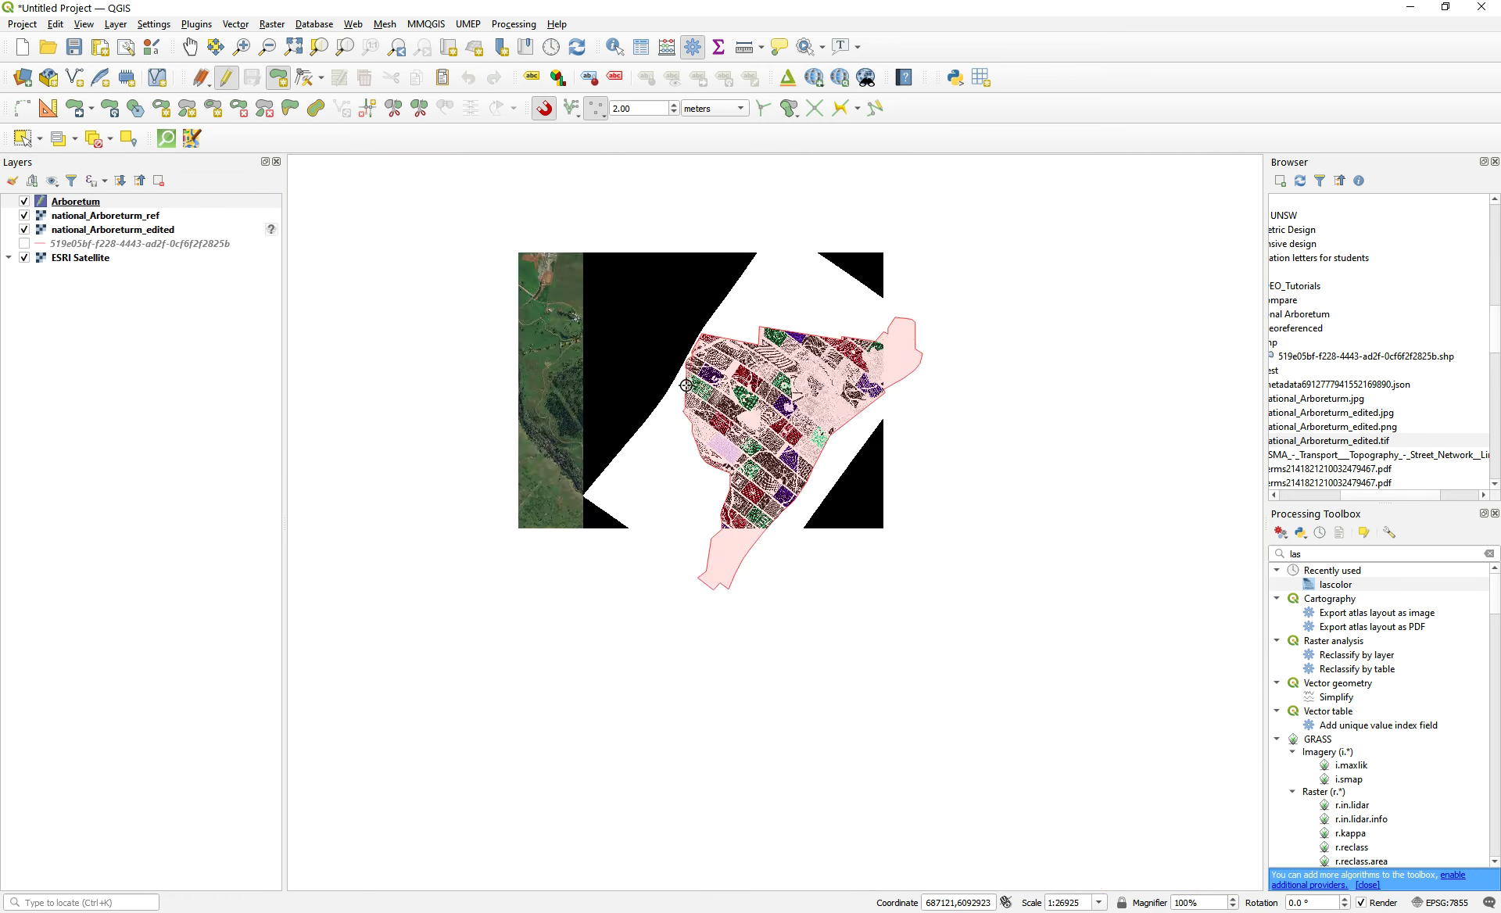
pyautogui.scroll(4, 695, 349)
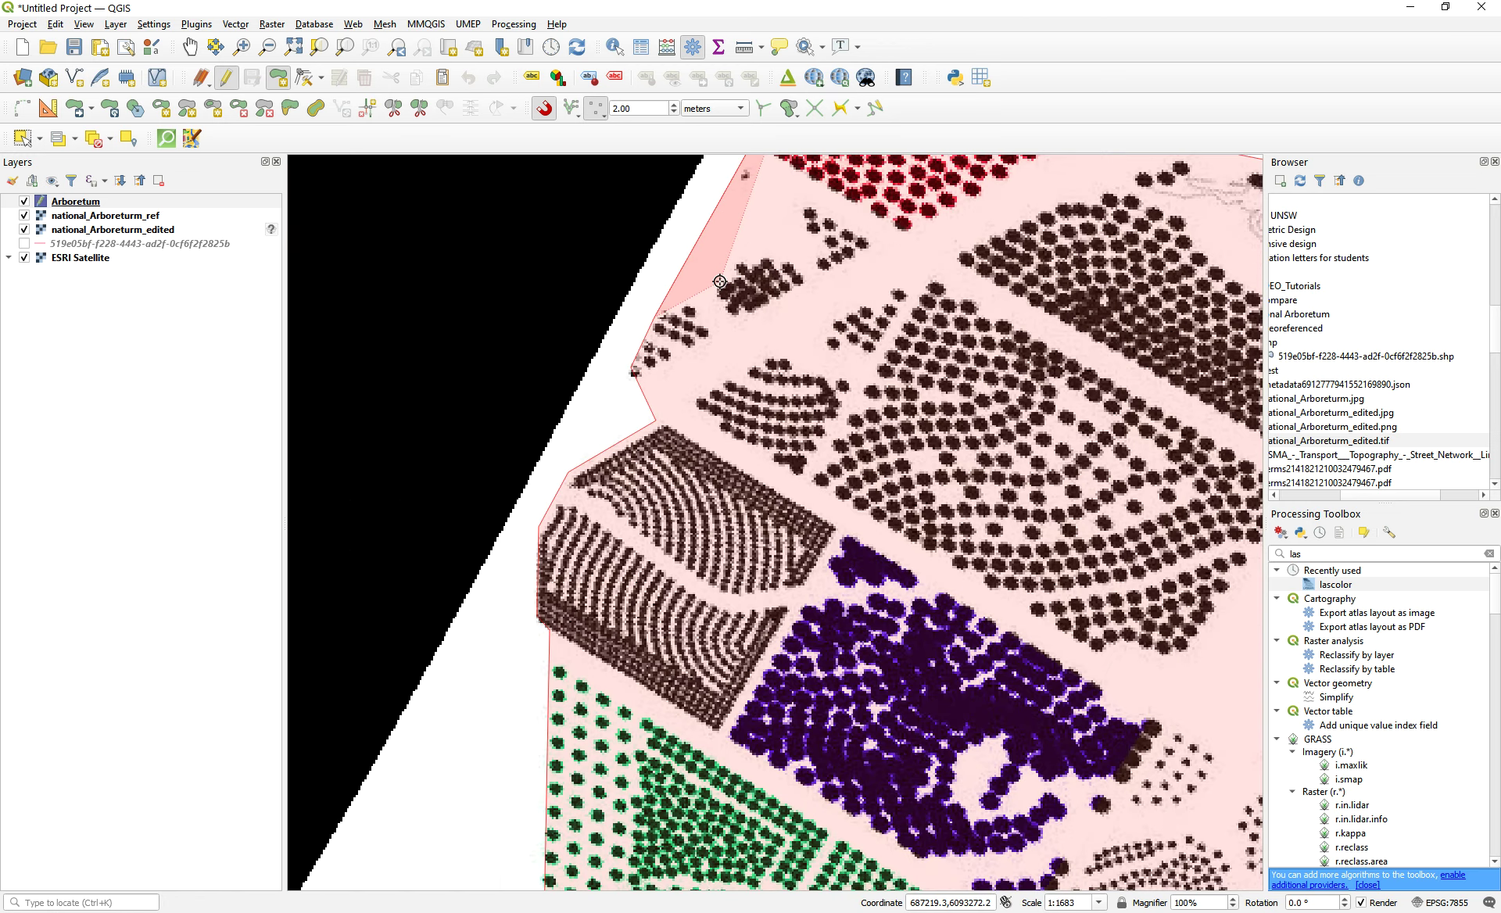
pyautogui.rightClick(666, 297)
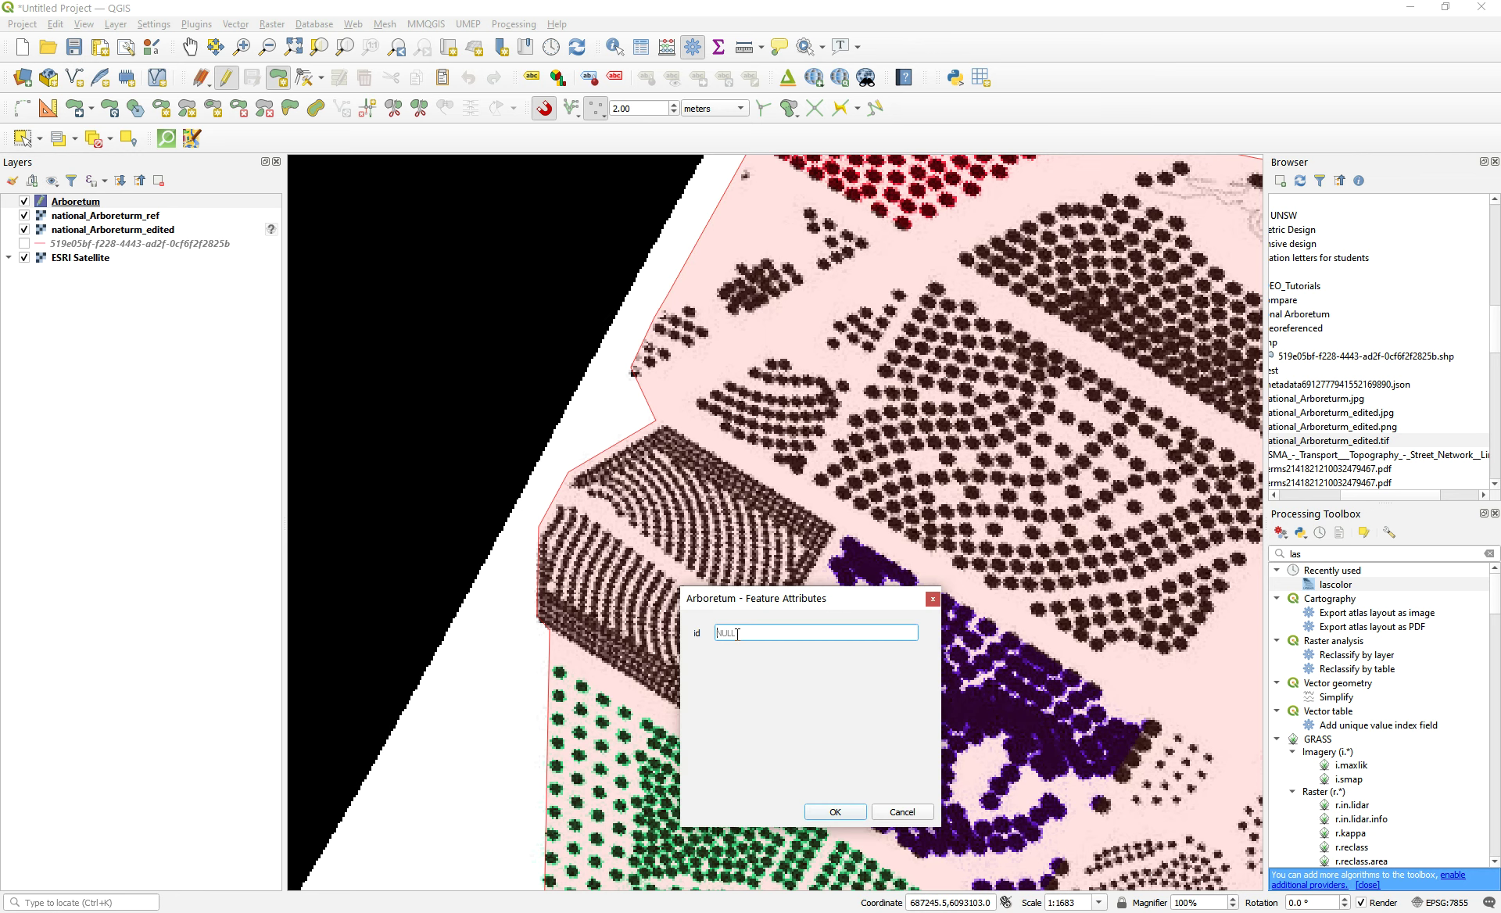
# - Accept the boundary polygon with no id value, save the Arboretum layer edits and stop editing the layer
pyautogui.click(835, 812)
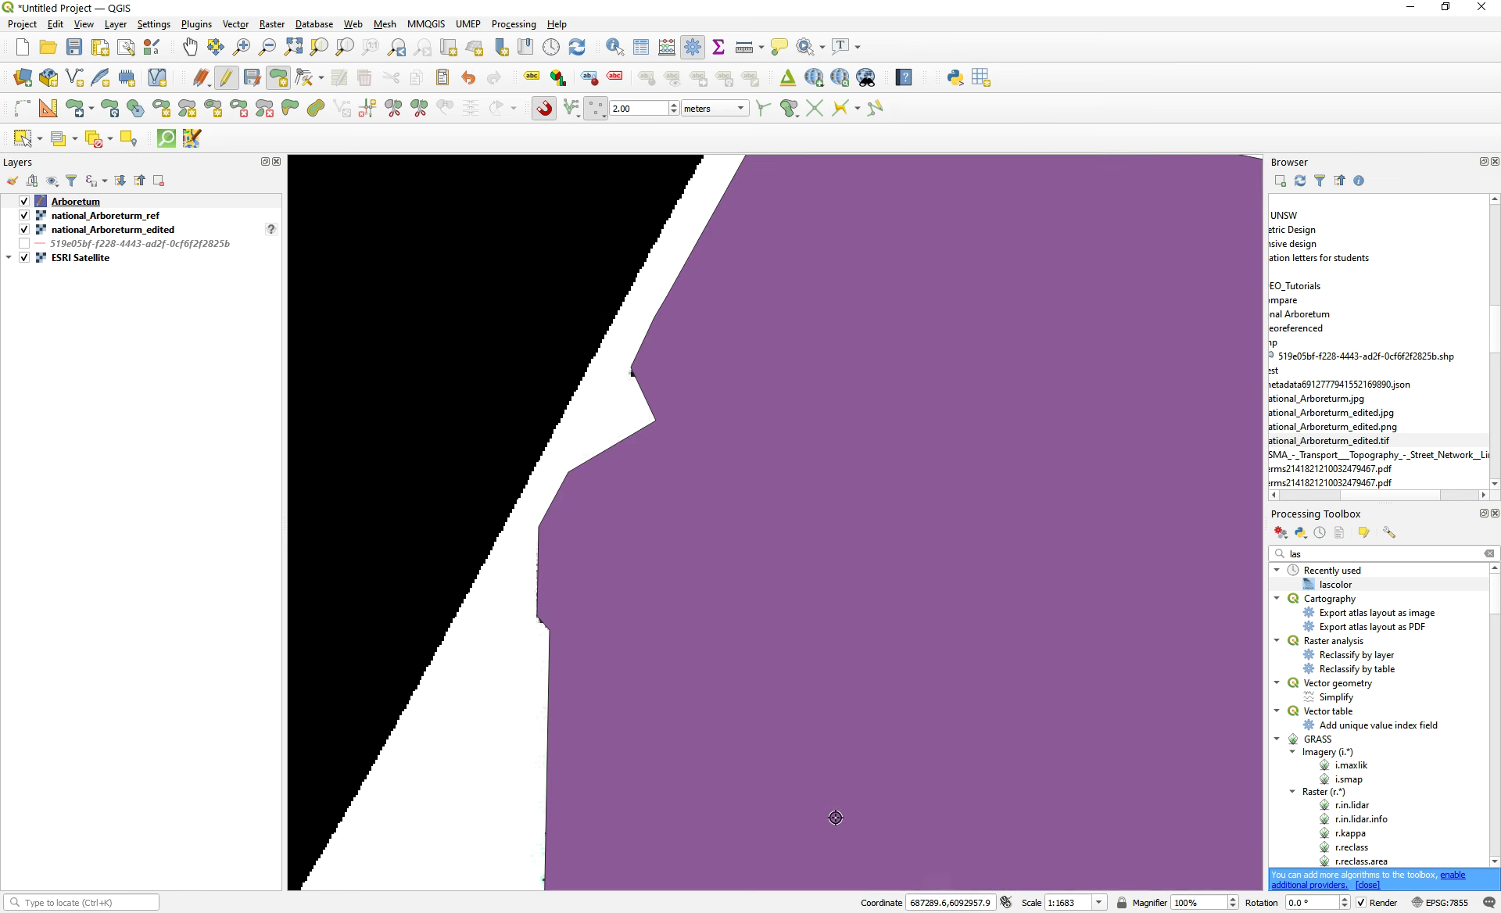
pyautogui.click(252, 78)
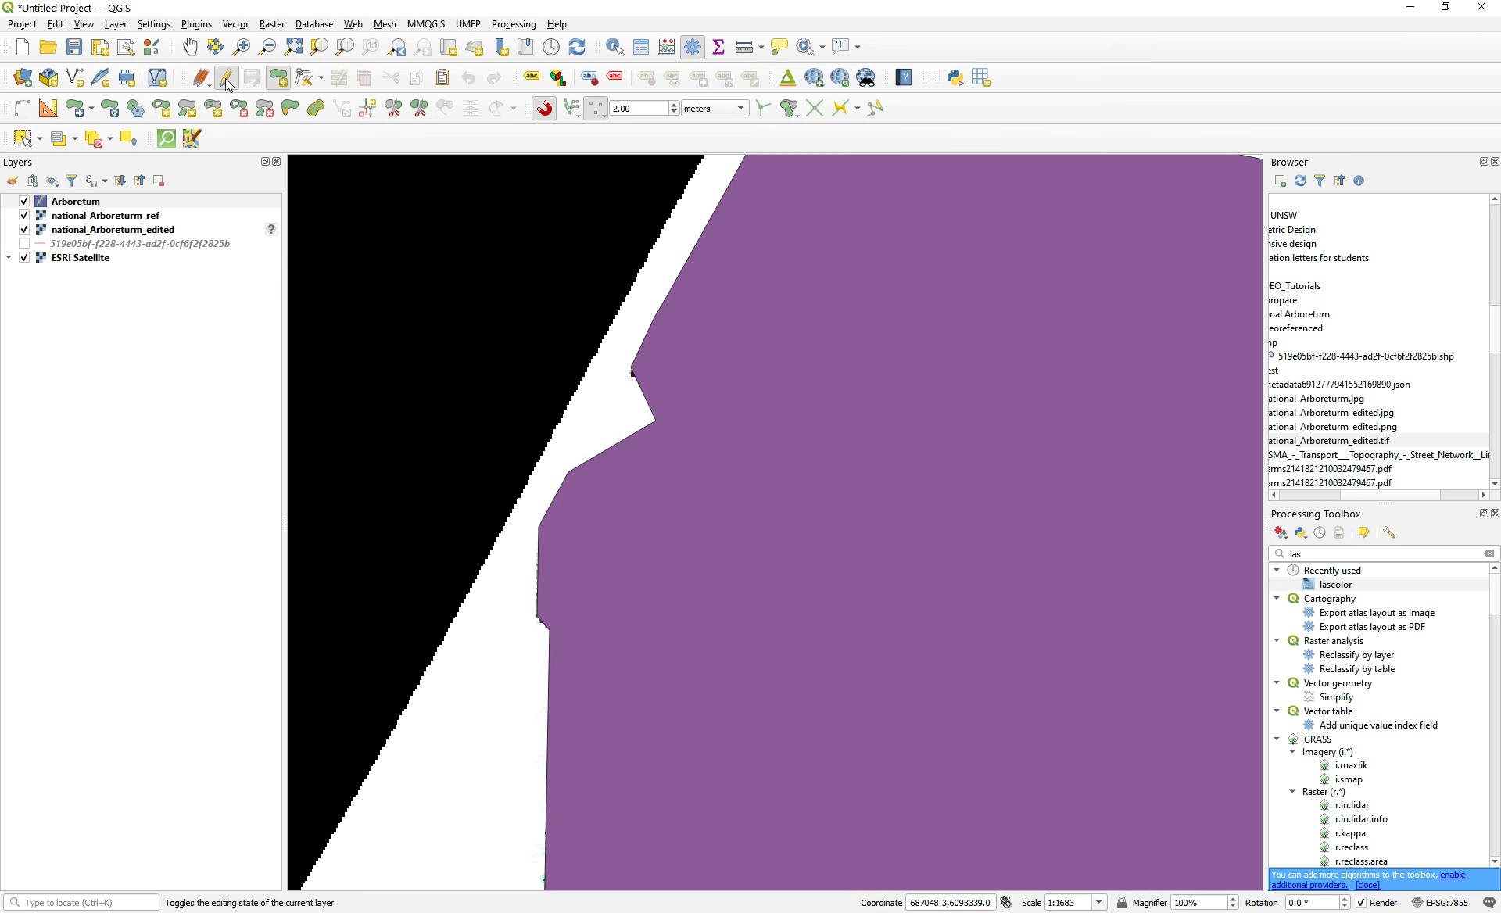
pyautogui.click(227, 81)
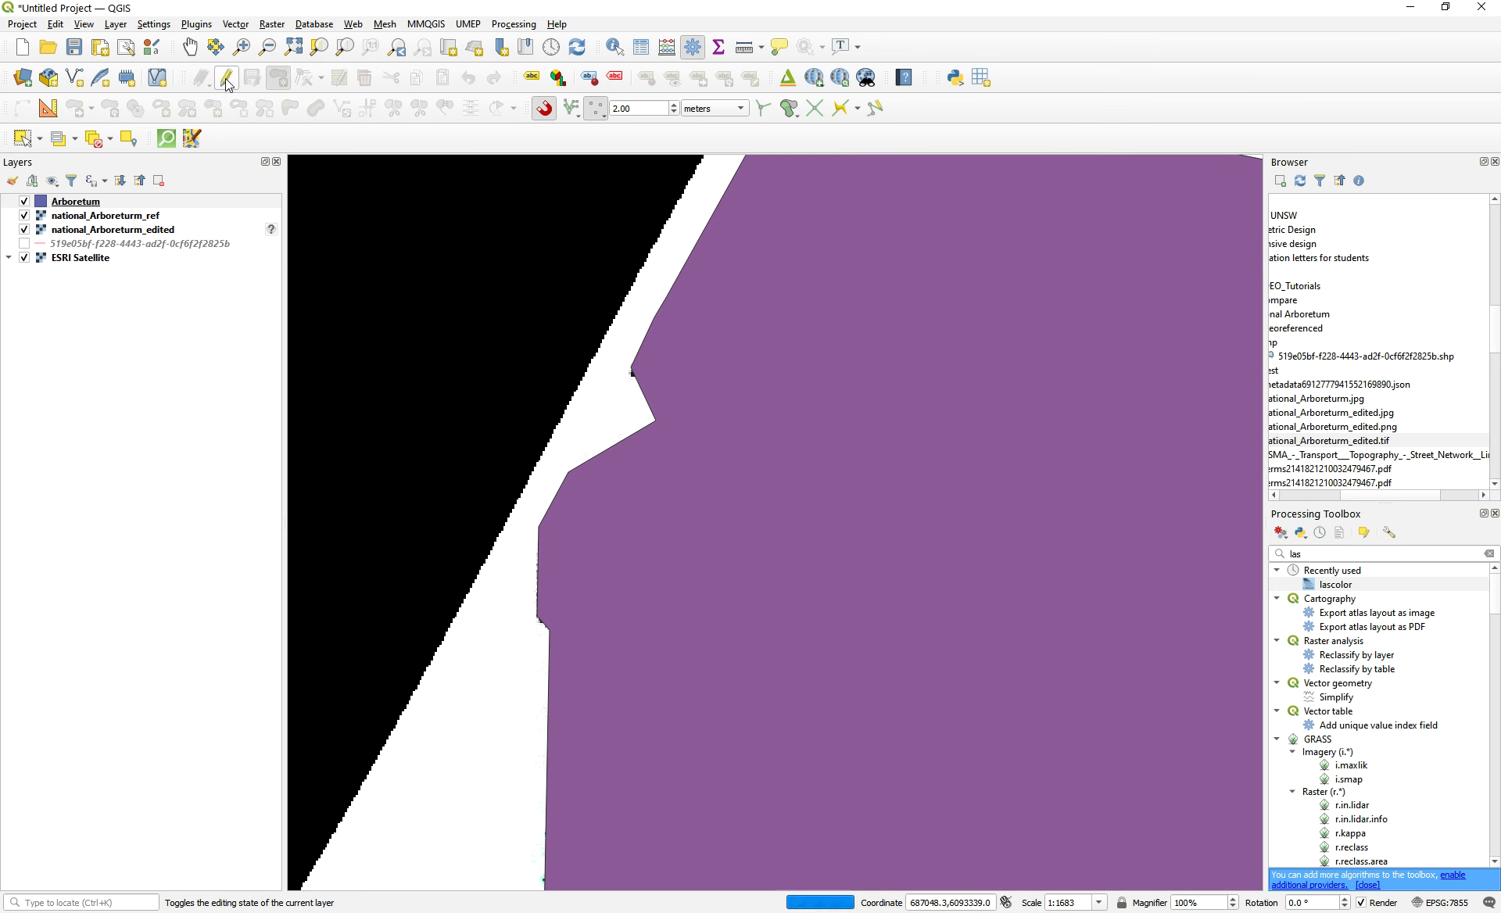
# - Make the Arboretum layer's fill color fully transparent so only the polygon's outline is drawn over the plan
pyautogui.scroll(-4, 519, 284)
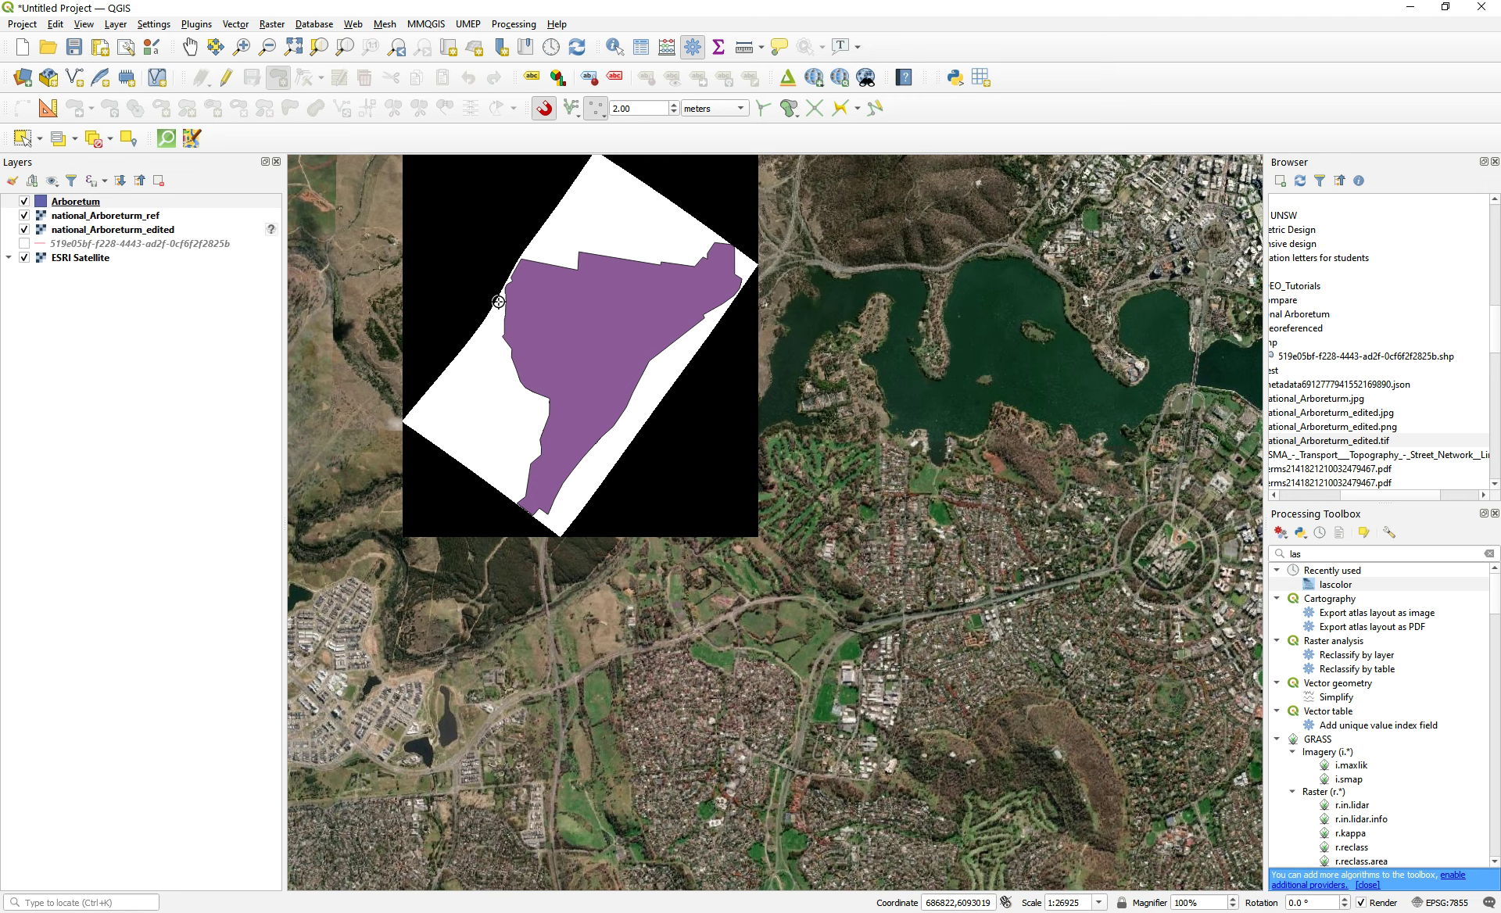
pyautogui.scroll(1, 481, 302)
pyautogui.click(43, 205)
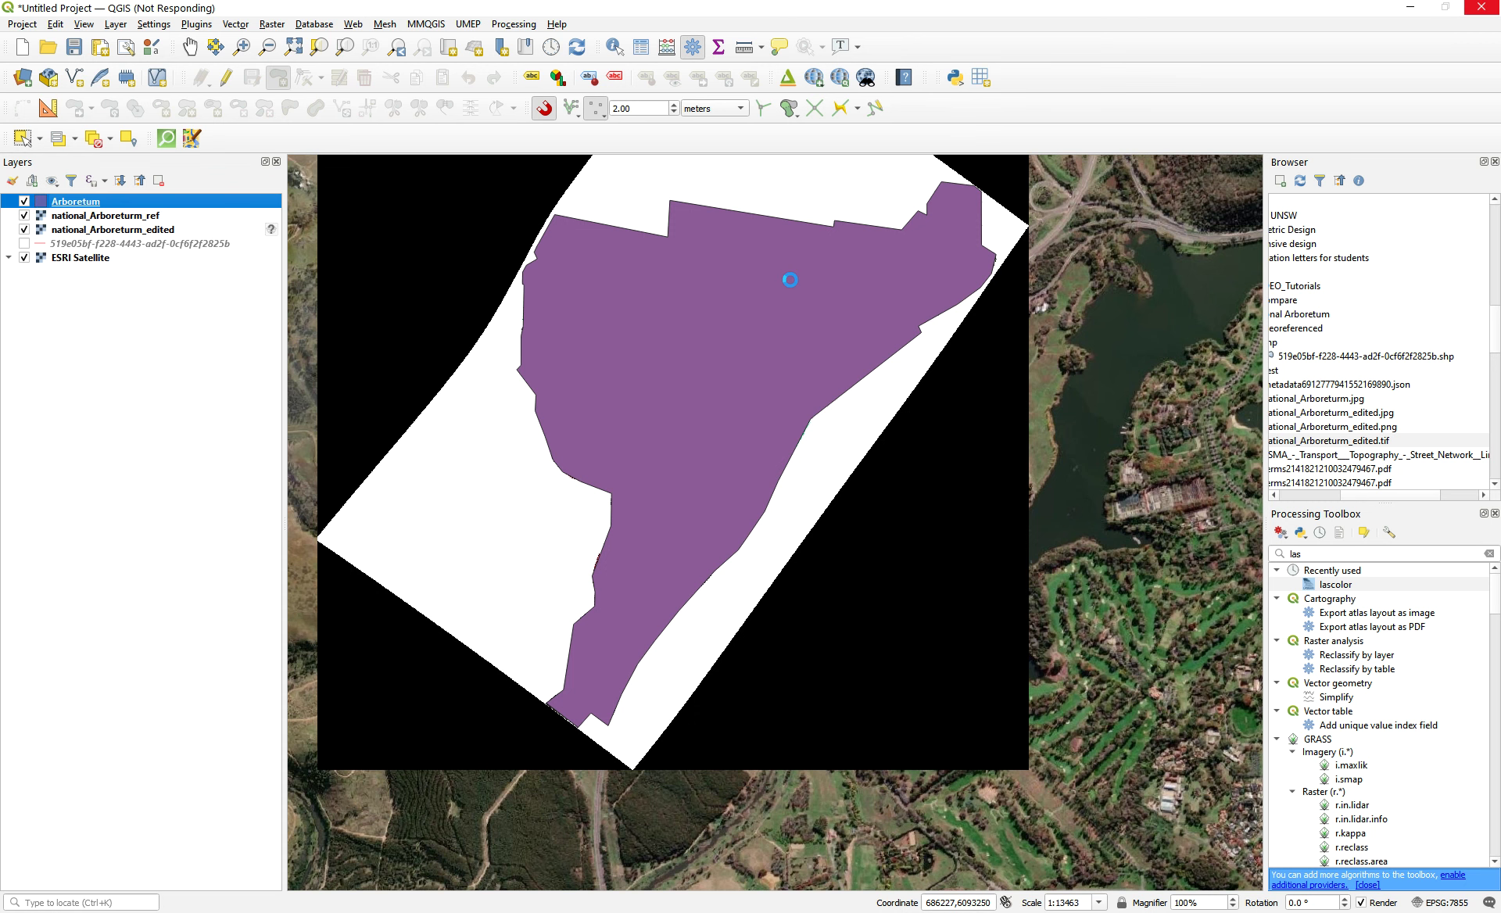
pyautogui.click(883, 422)
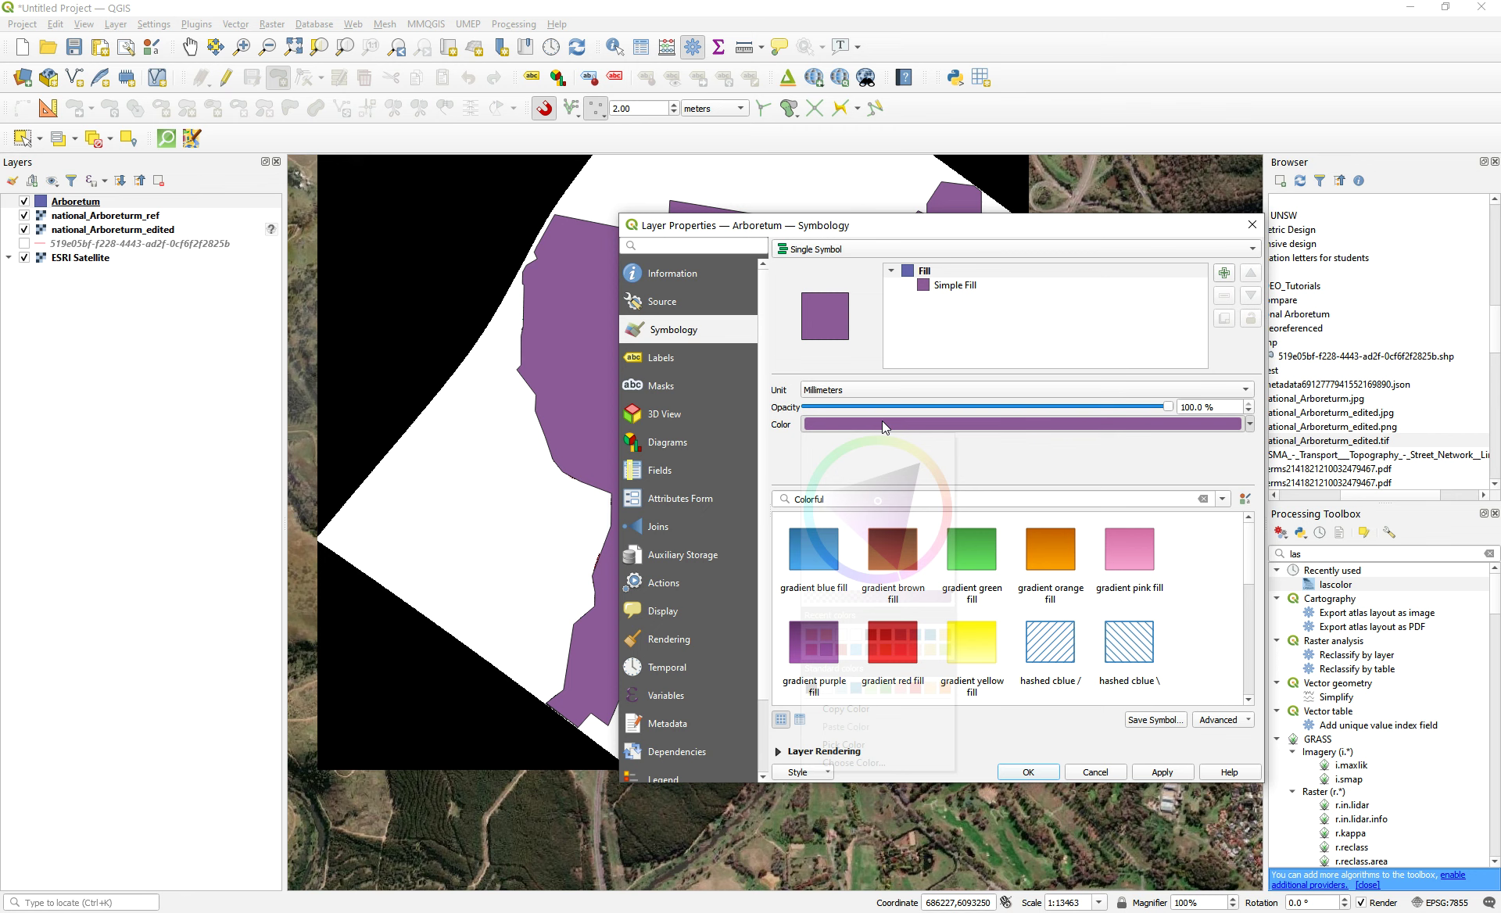
pyautogui.moveTo(950, 592); pyautogui.dragTo(787, 596)
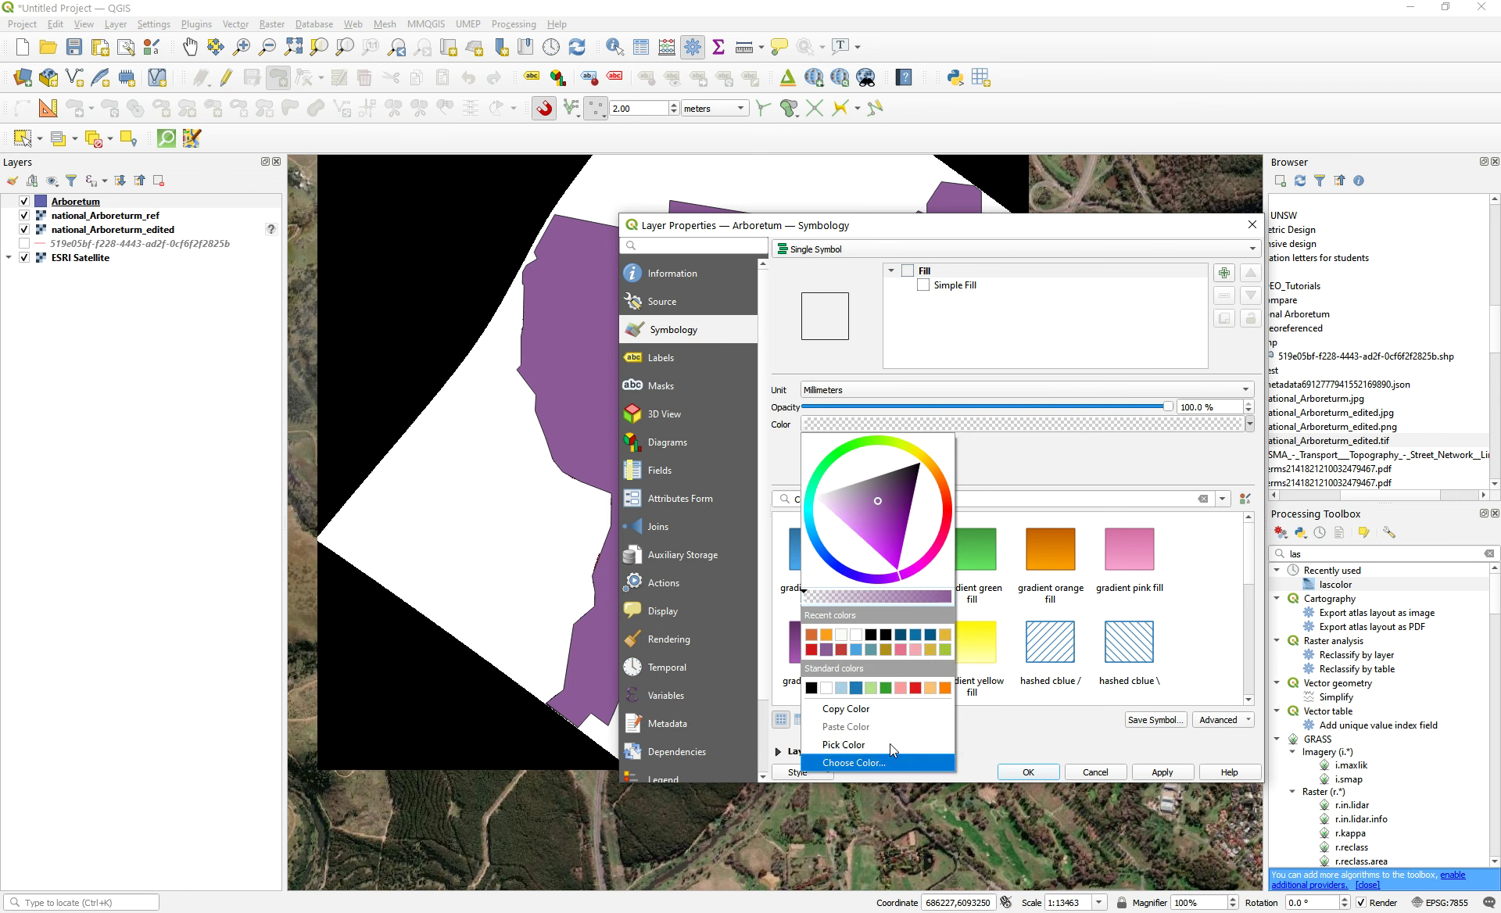
pyautogui.click(965, 776)
pyautogui.click(1029, 773)
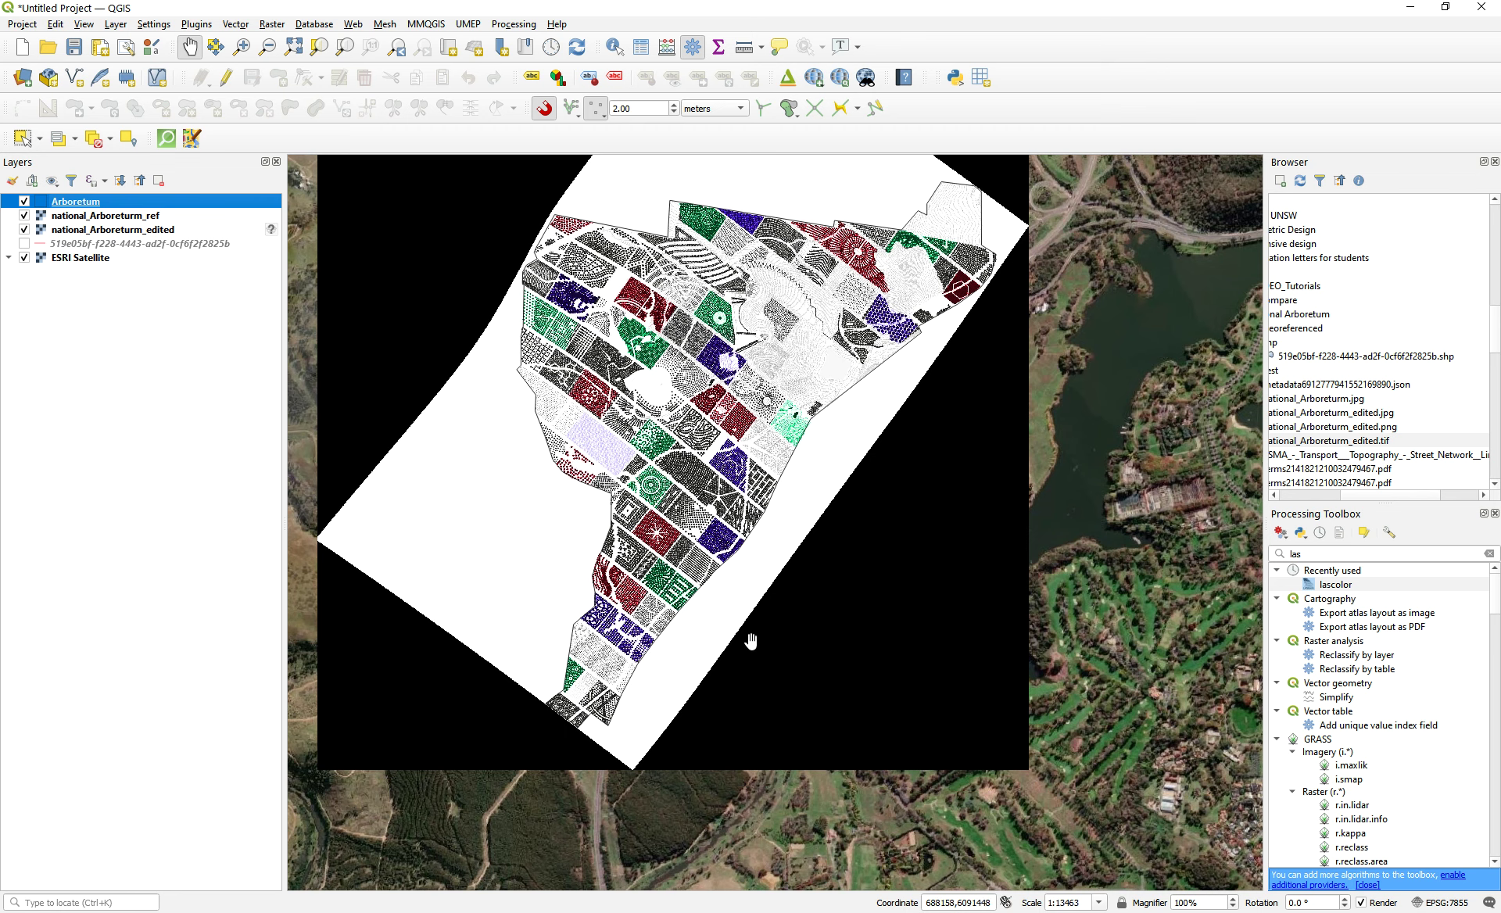
# - Search the processing tools for "clip" and open the Clip Raster by Extent tool
pyautogui.click(1322, 553)
pyautogui.doubleClick(1356, 555)
pyautogui.write('clip')
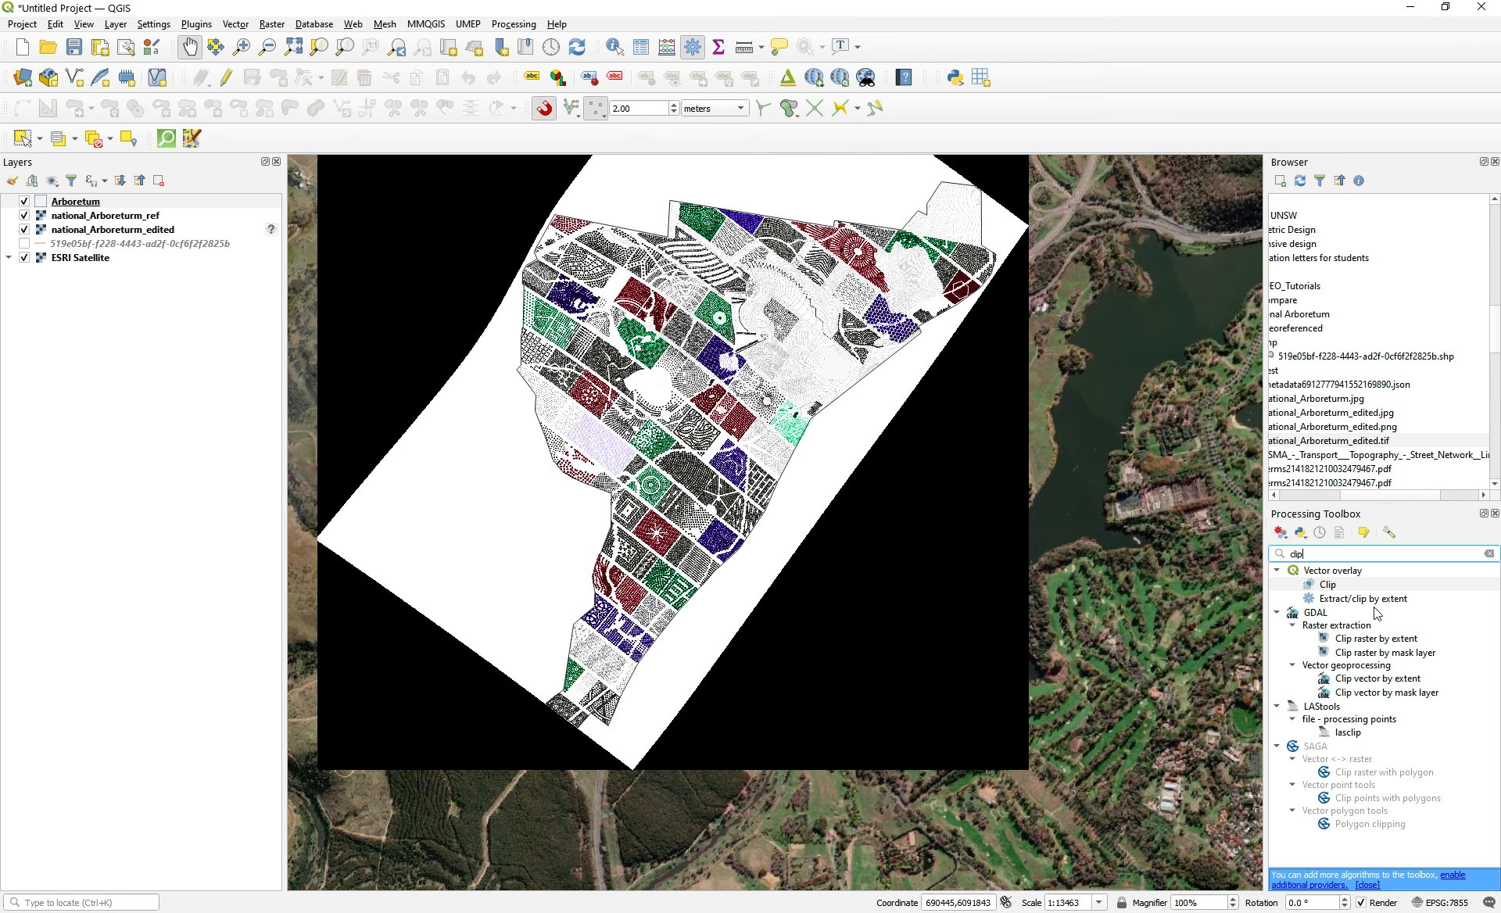
pyautogui.click(1412, 642)
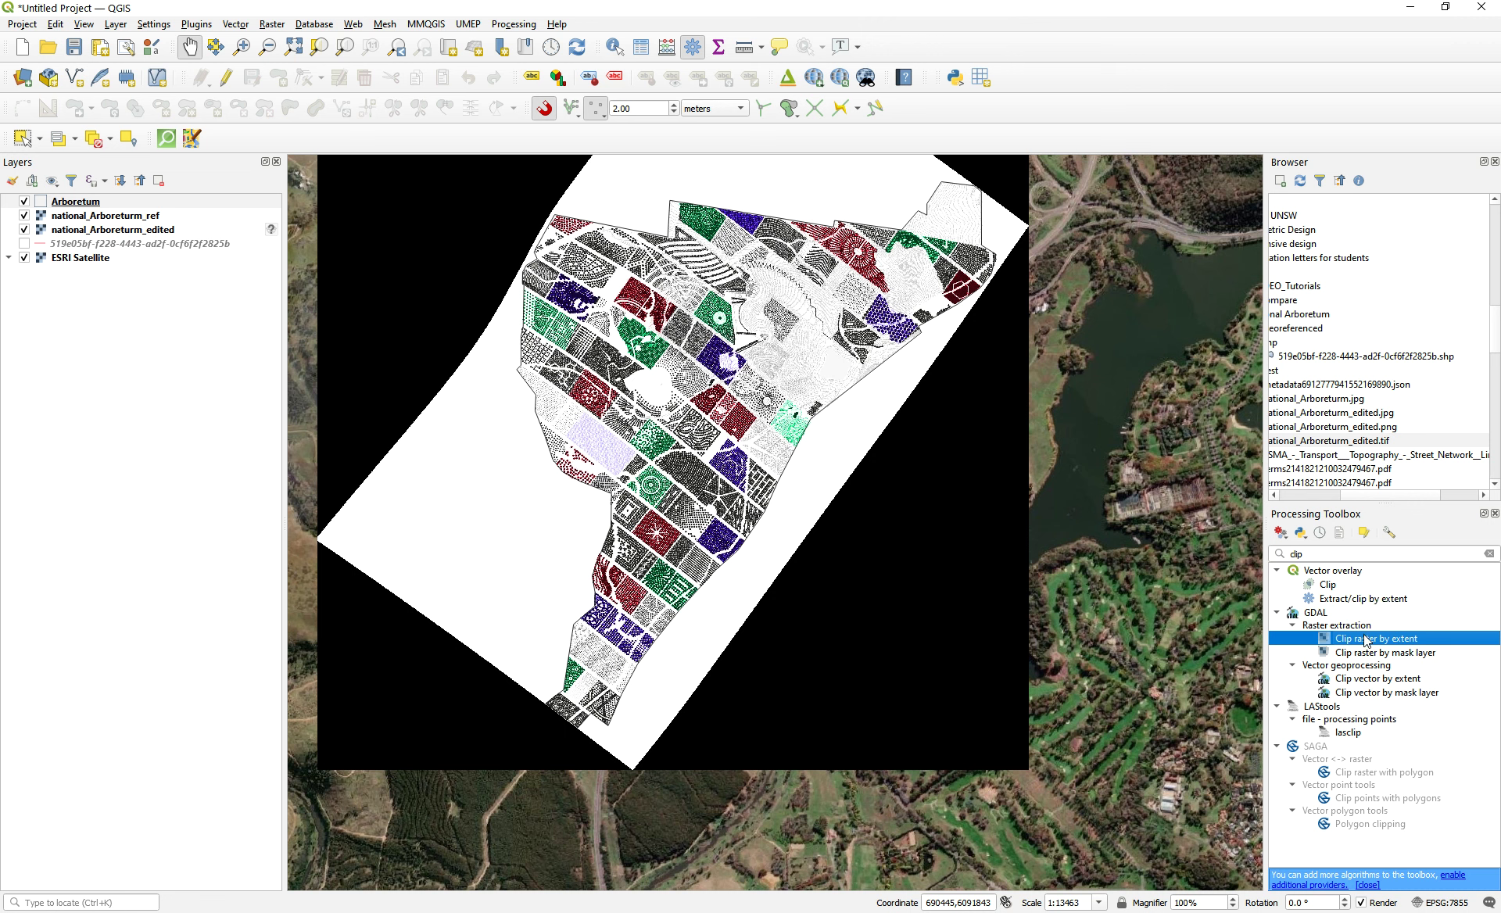
pyautogui.click(277, 31)
pyautogui.moveTo(295, 119)
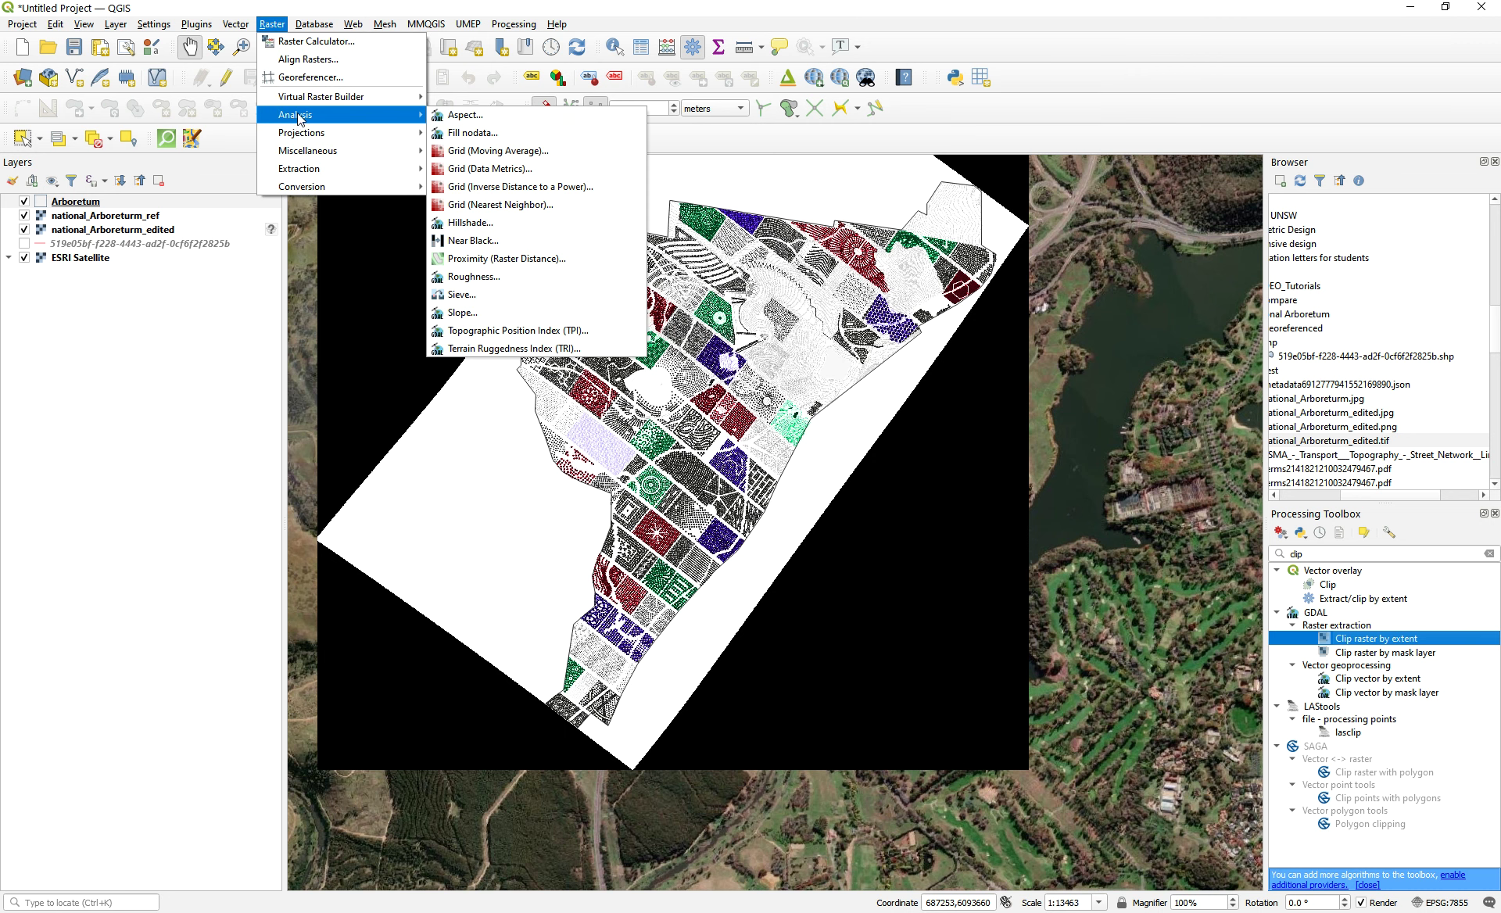
pyautogui.moveTo(326, 172)
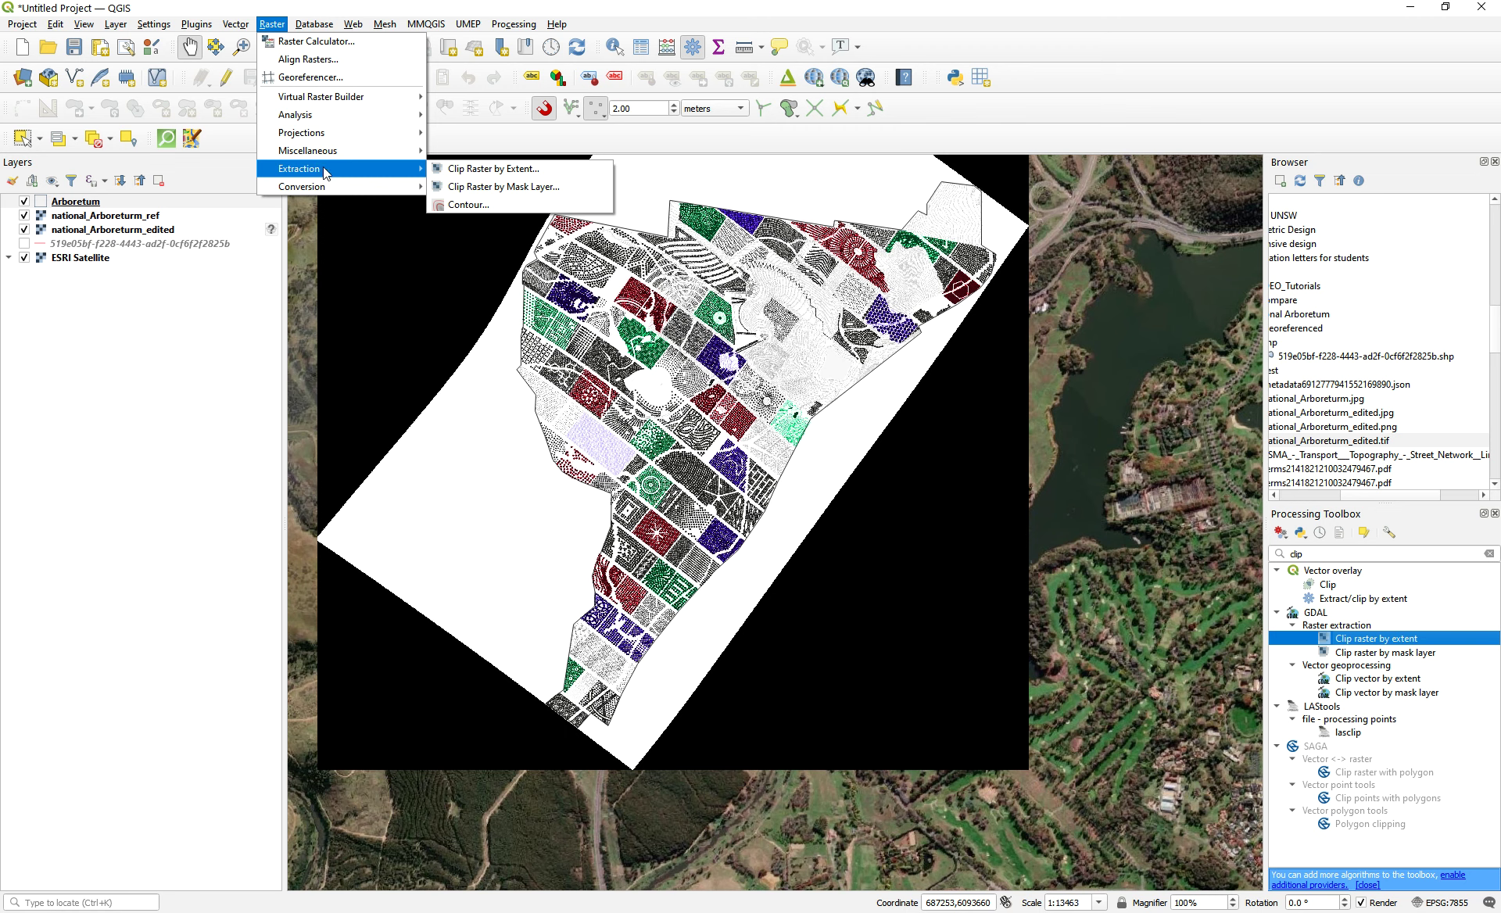
pyautogui.click(506, 172)
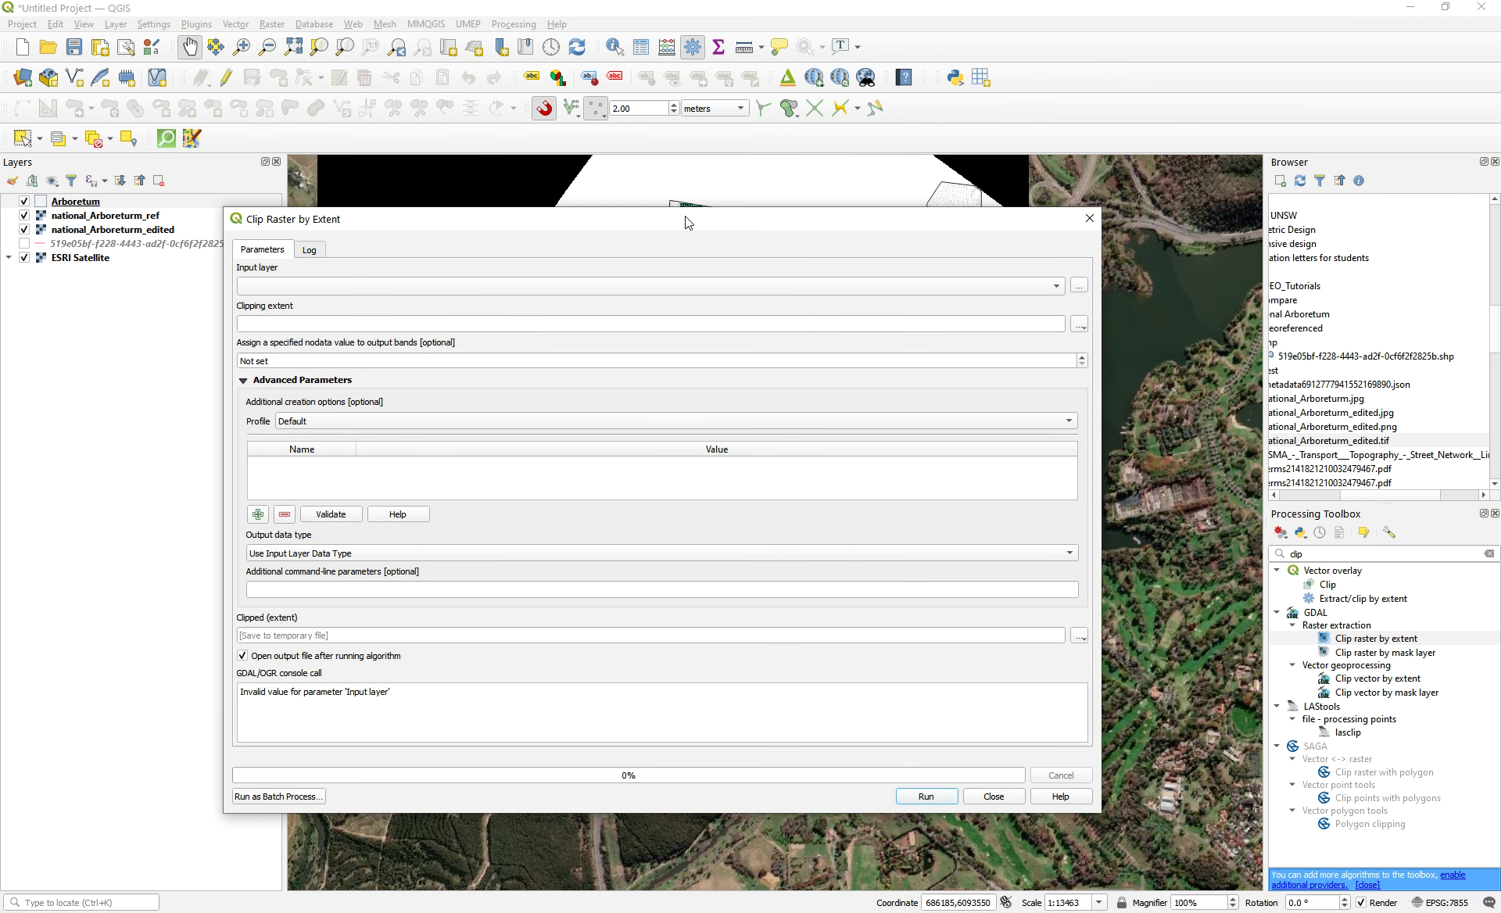
# - Choose national_Arboreturm_ref as the raster to clip and take the clipping extent from the Arboretum layer
pyautogui.click(1058, 288)
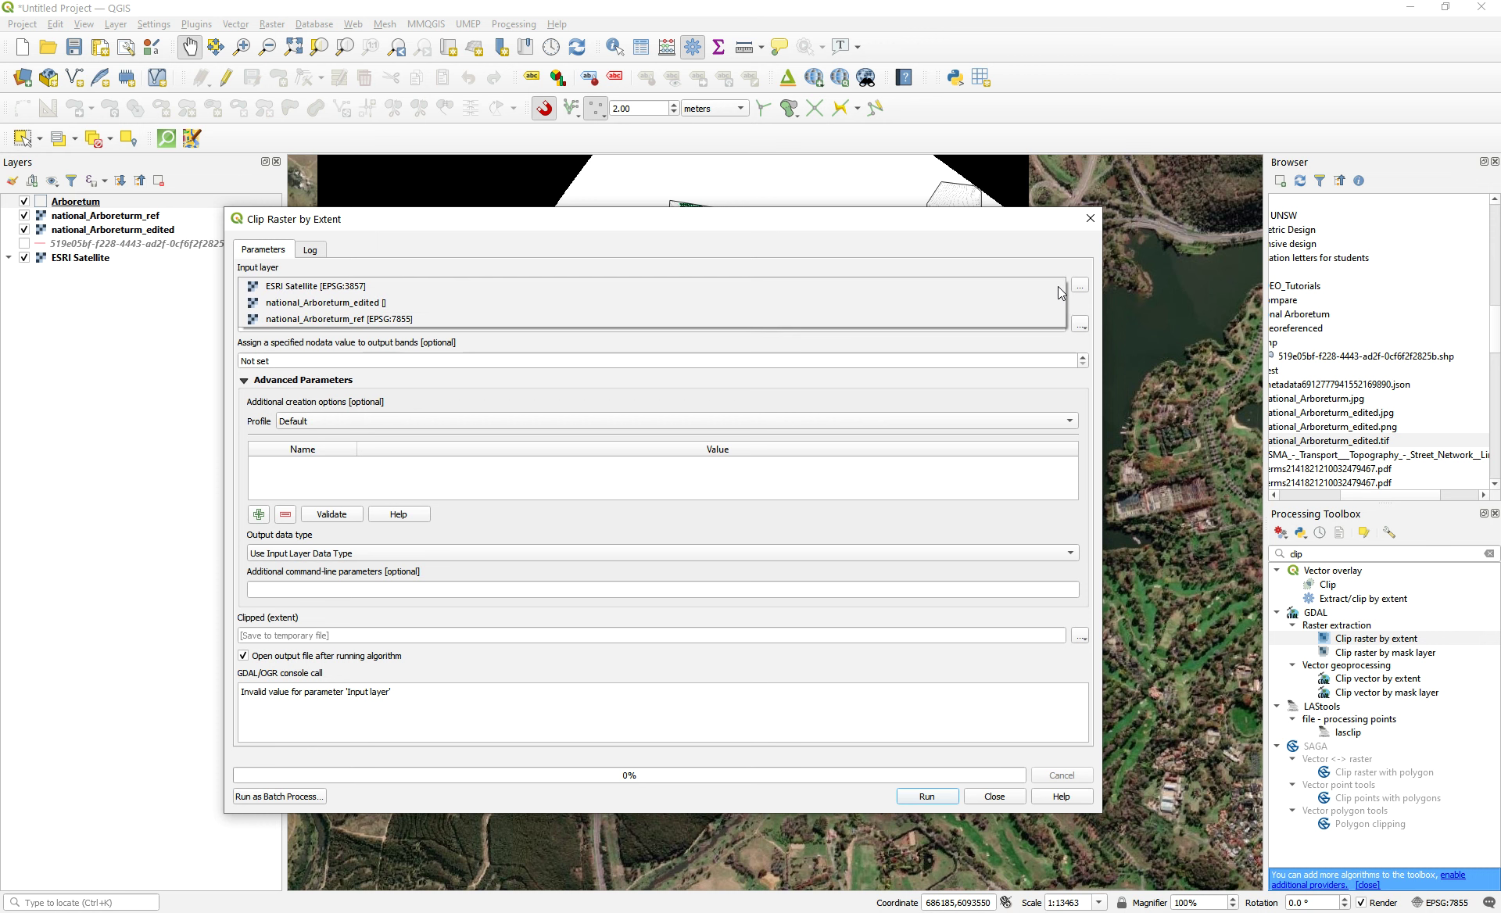
pyautogui.click(362, 319)
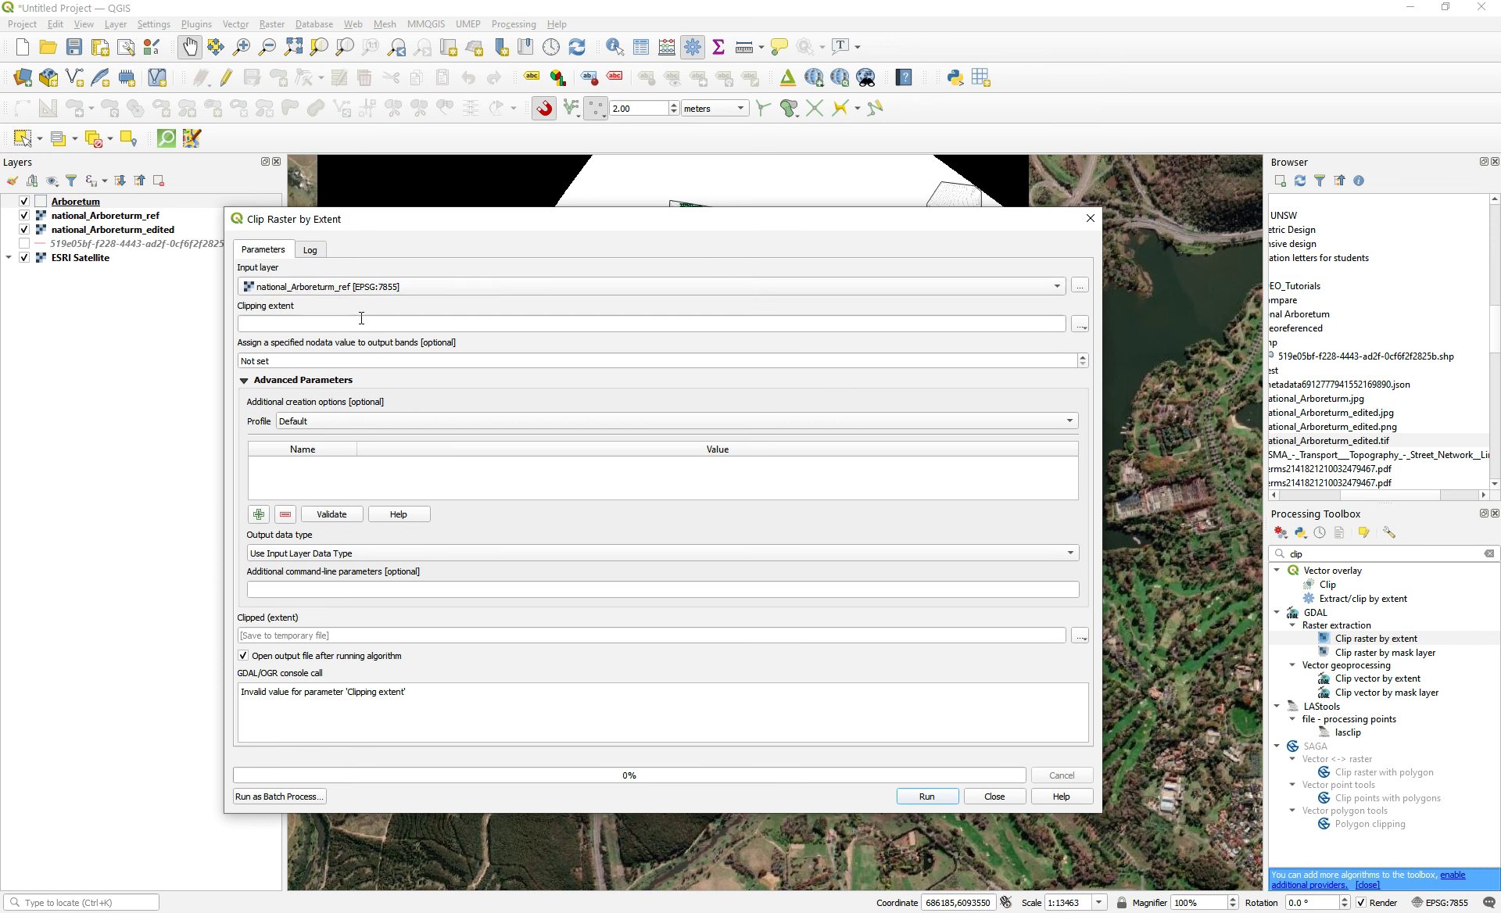
pyautogui.click(1081, 324)
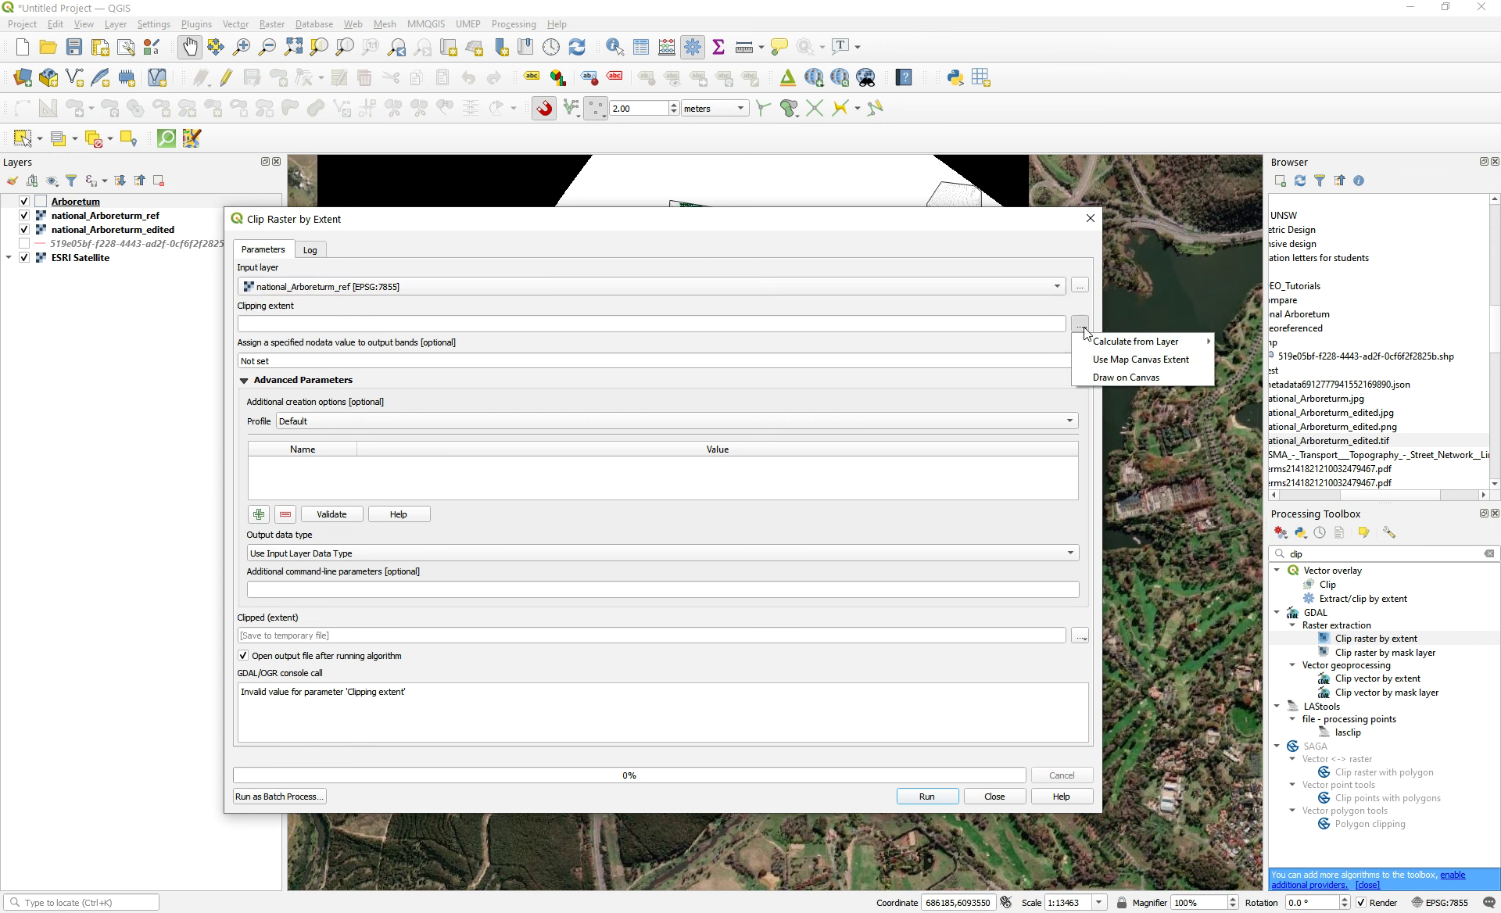
pyautogui.click(1054, 328)
pyautogui.moveTo(89, 202); pyautogui.dragTo(331, 326)
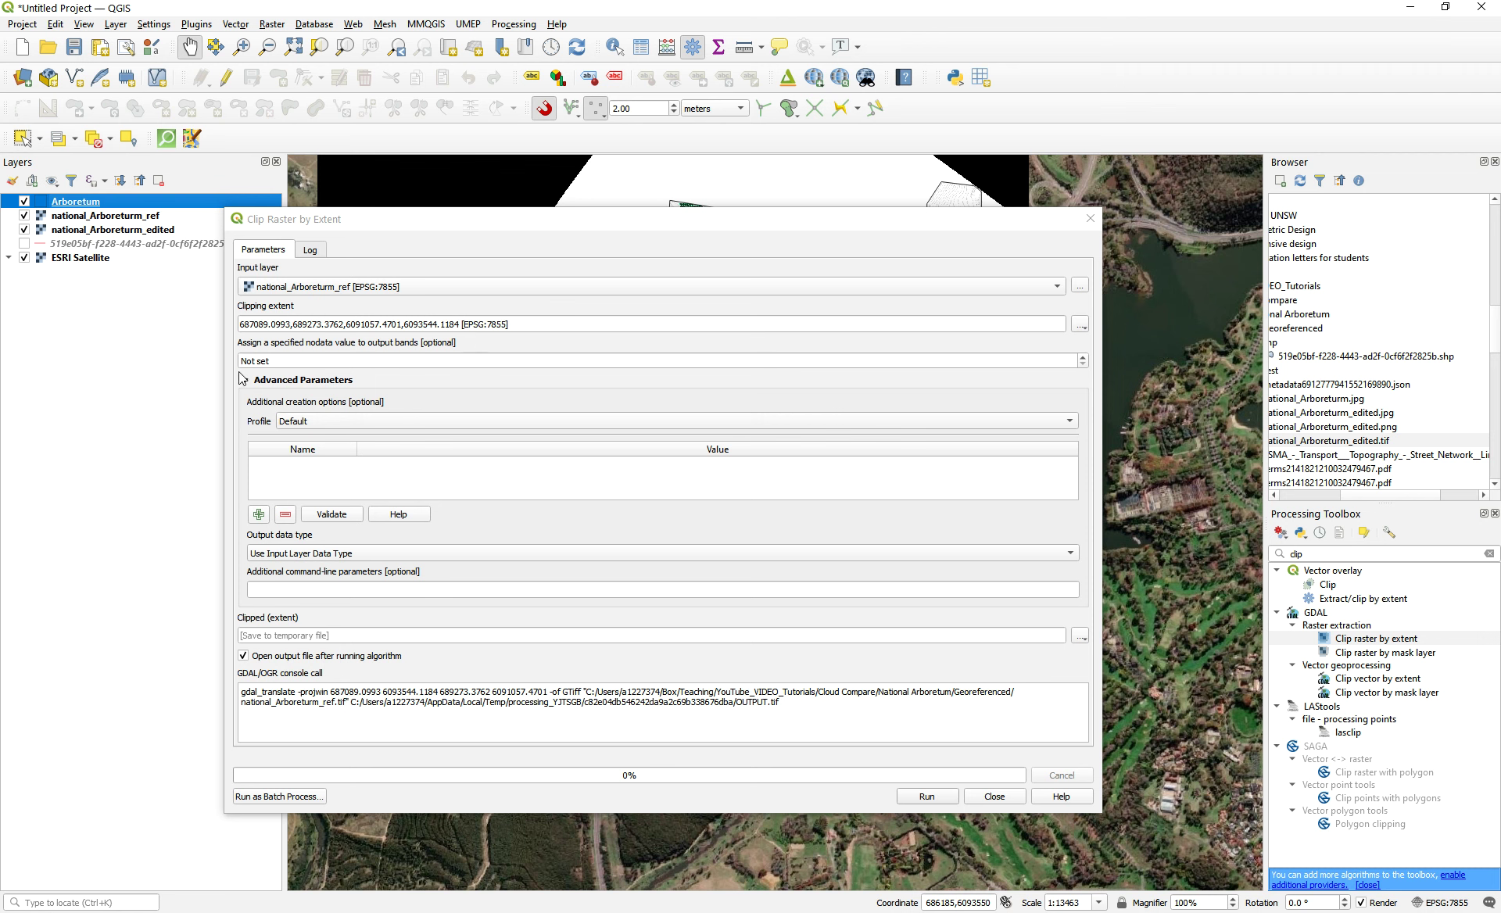
# - Try to assign "NoData" as the nodata value for the output bands
pyautogui.click(283, 361)
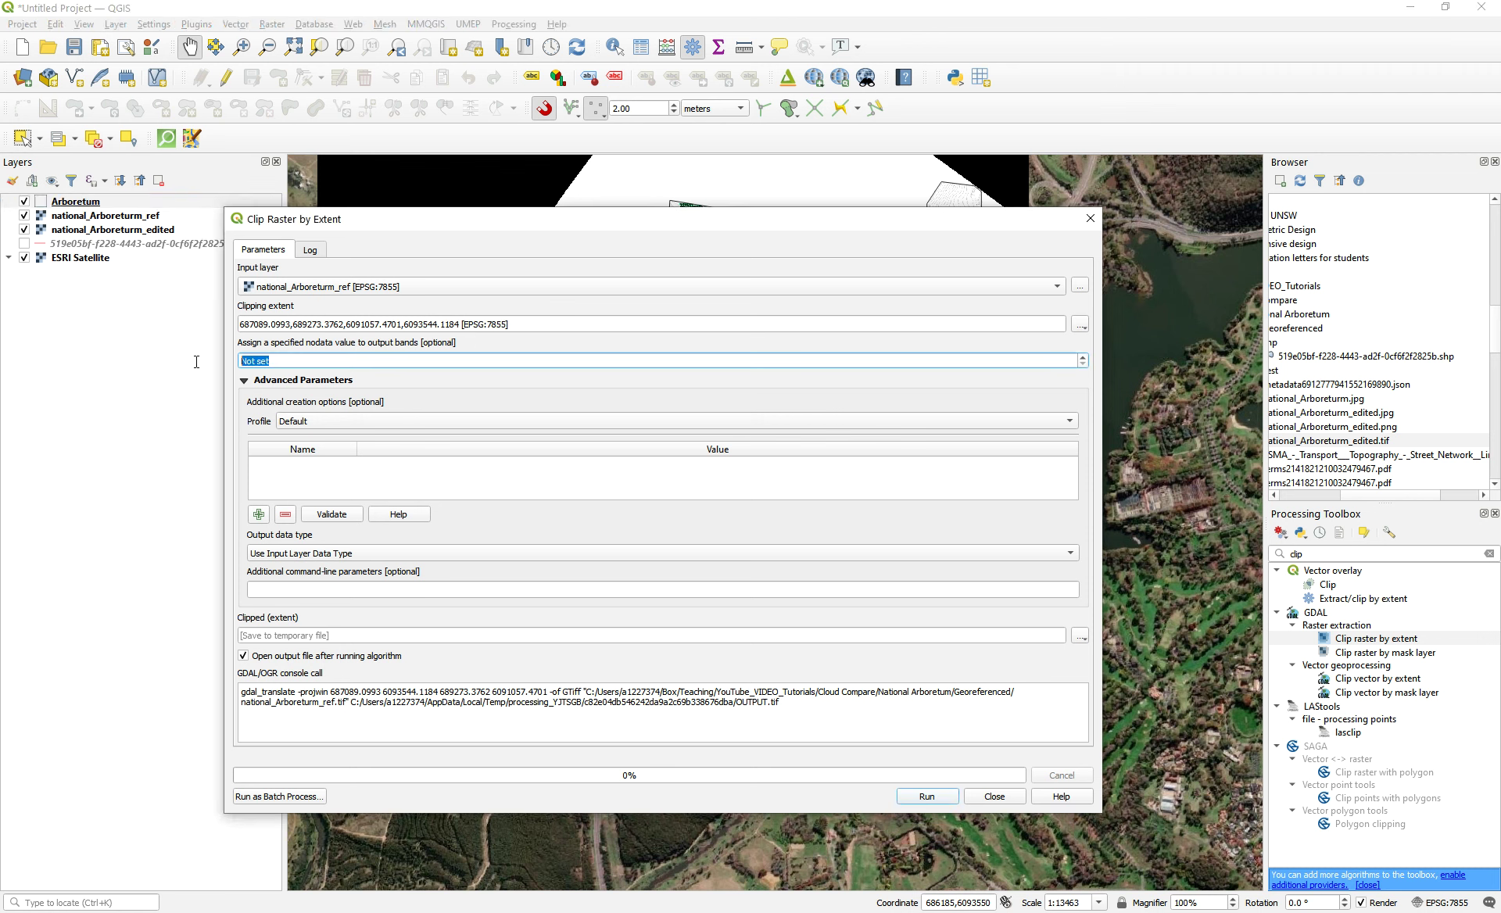
pyautogui.write('NoData')
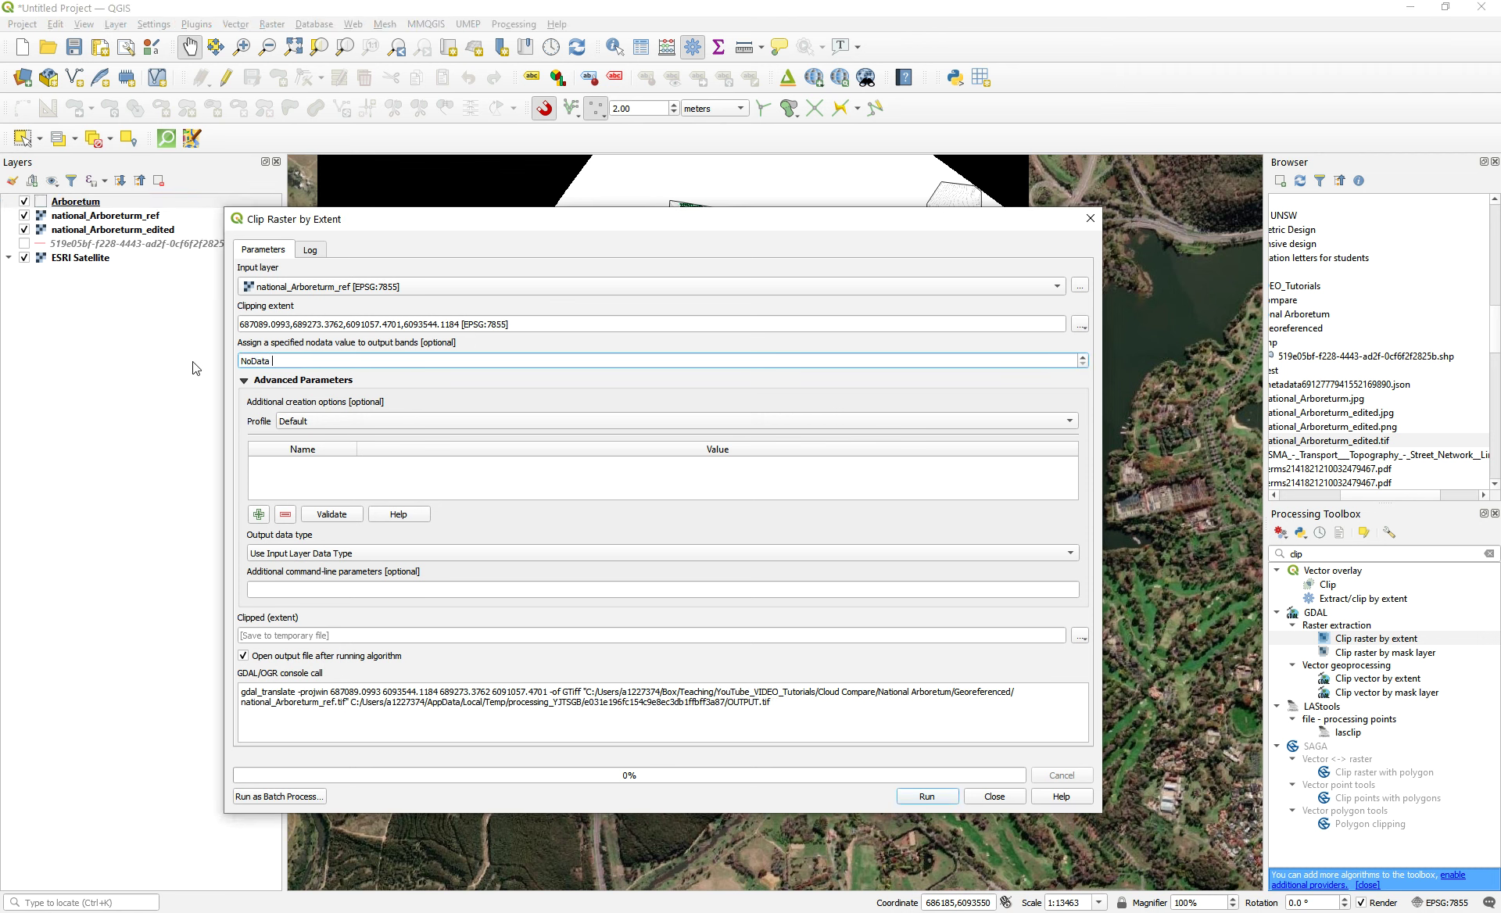
pyautogui.click(424, 389)
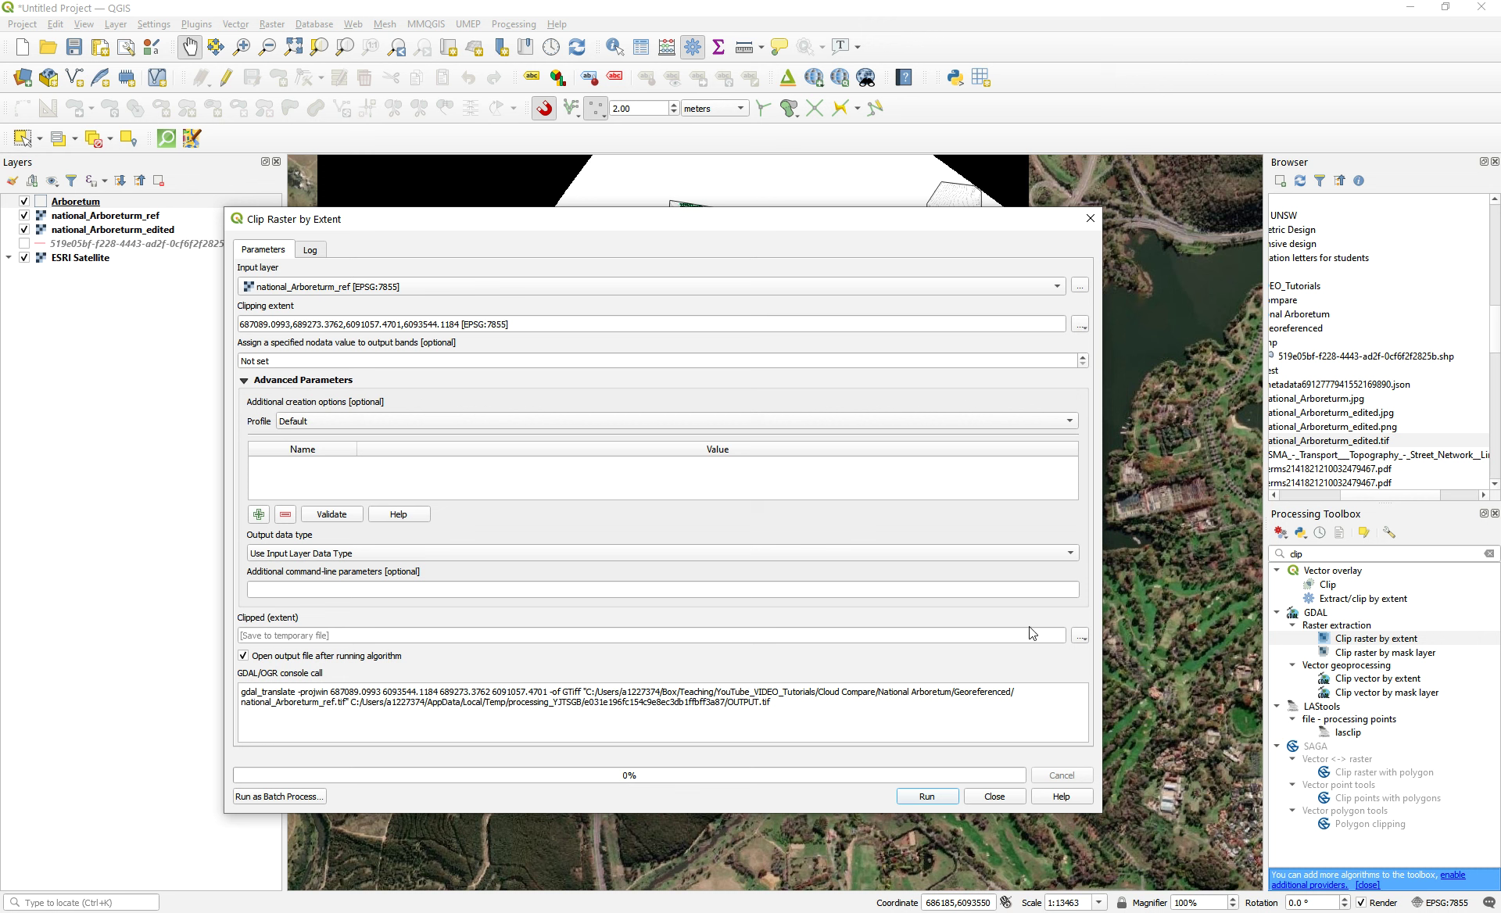
# - Set the clipped output file to national_Arboreturm_clip in the Georeferenced folder as TIF, run the clip and close the tool
pyautogui.click(1081, 636)
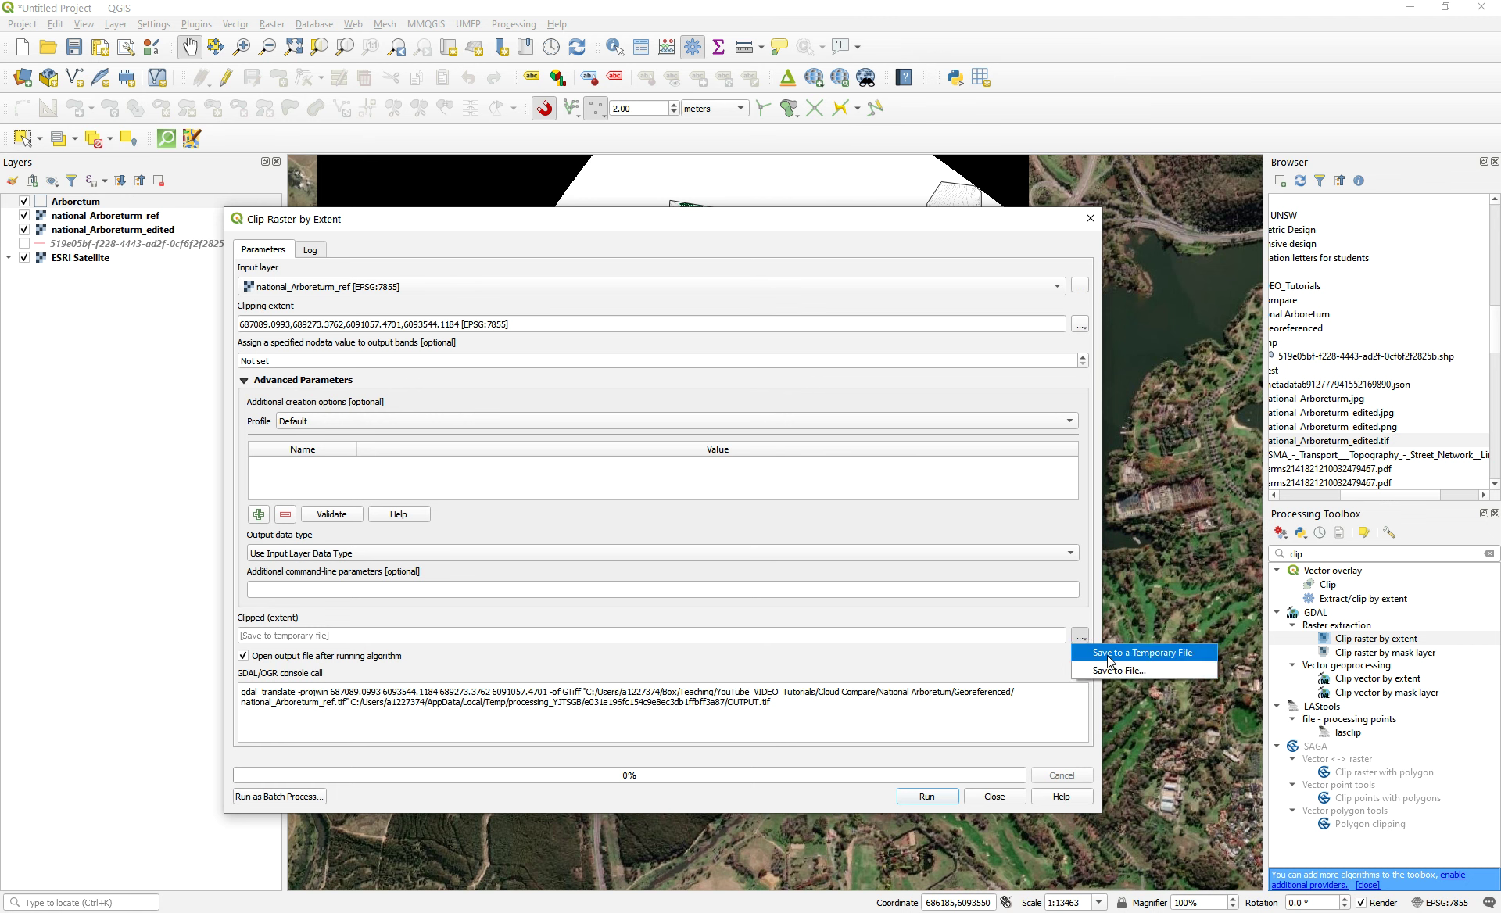
pyautogui.click(1109, 674)
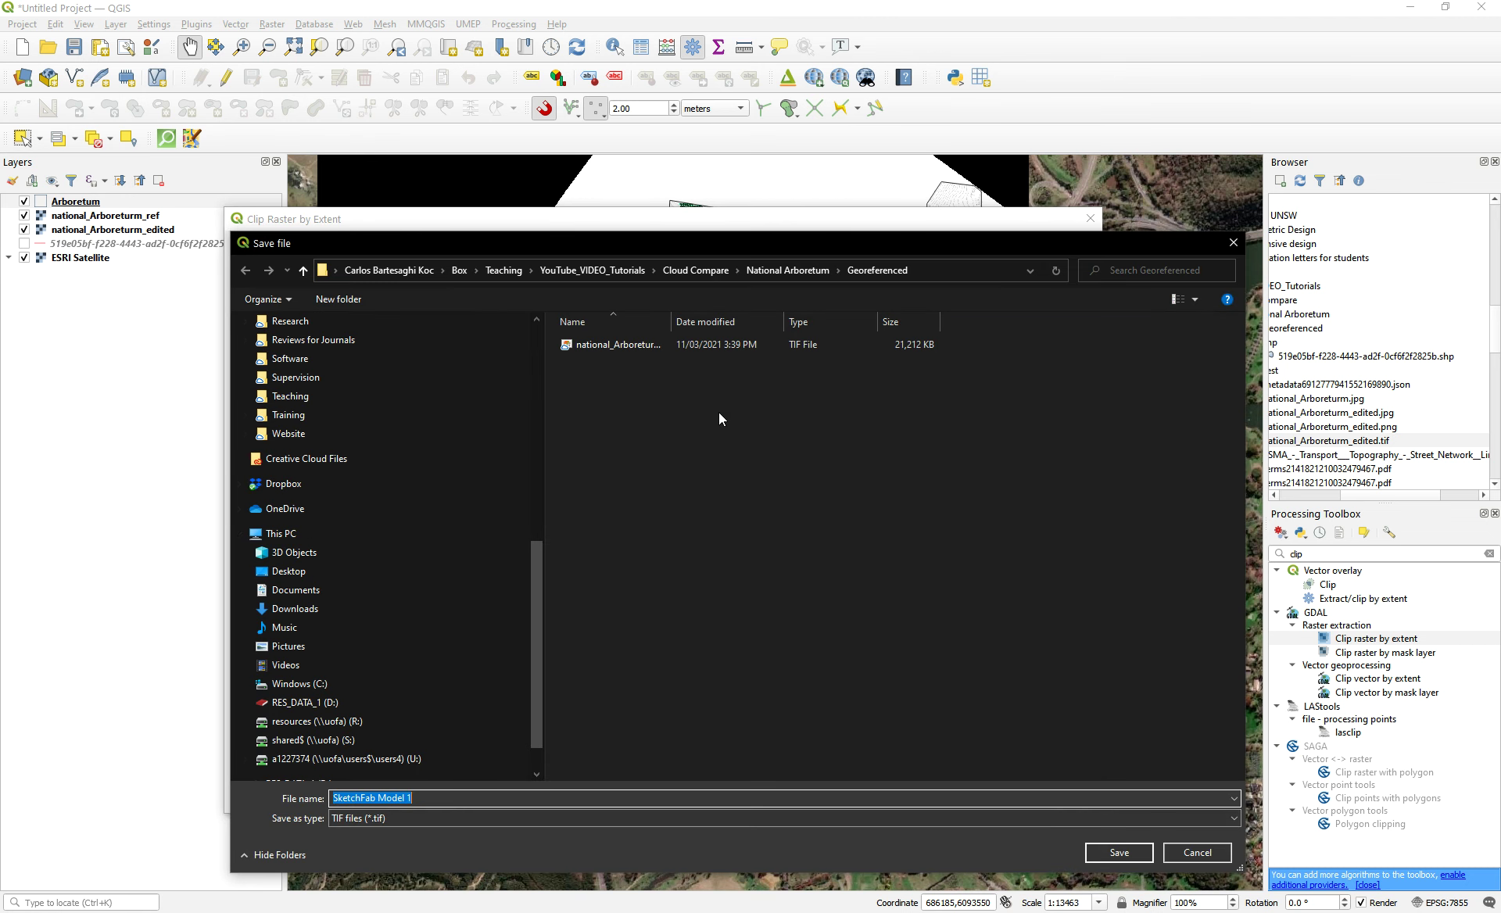
pyautogui.click(630, 345)
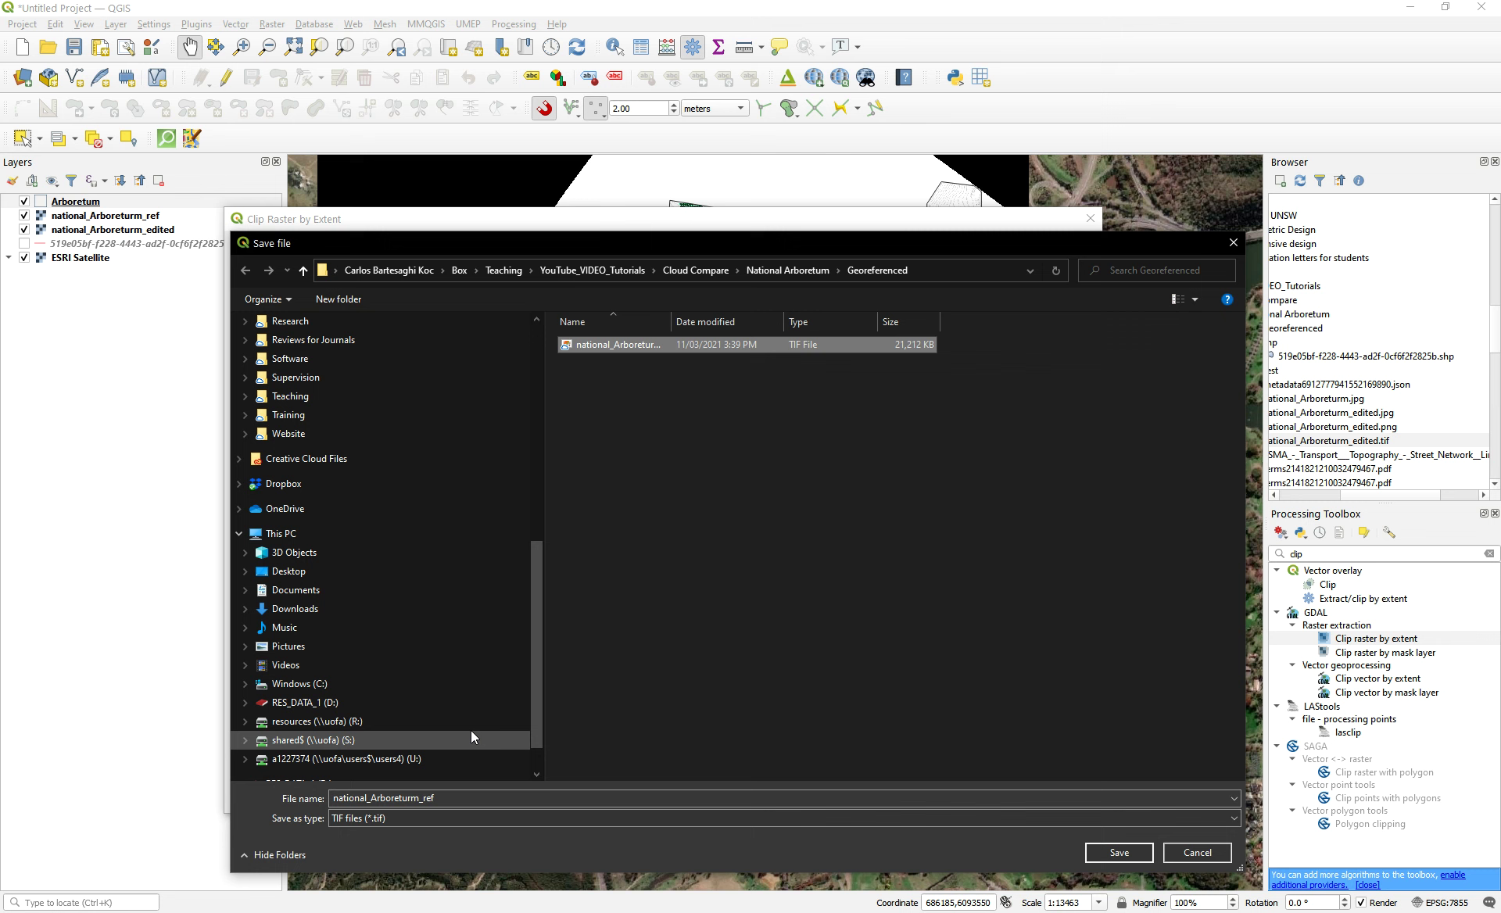
pyautogui.click(445, 797)
pyautogui.click(447, 798)
pyautogui.press('BackSpace')
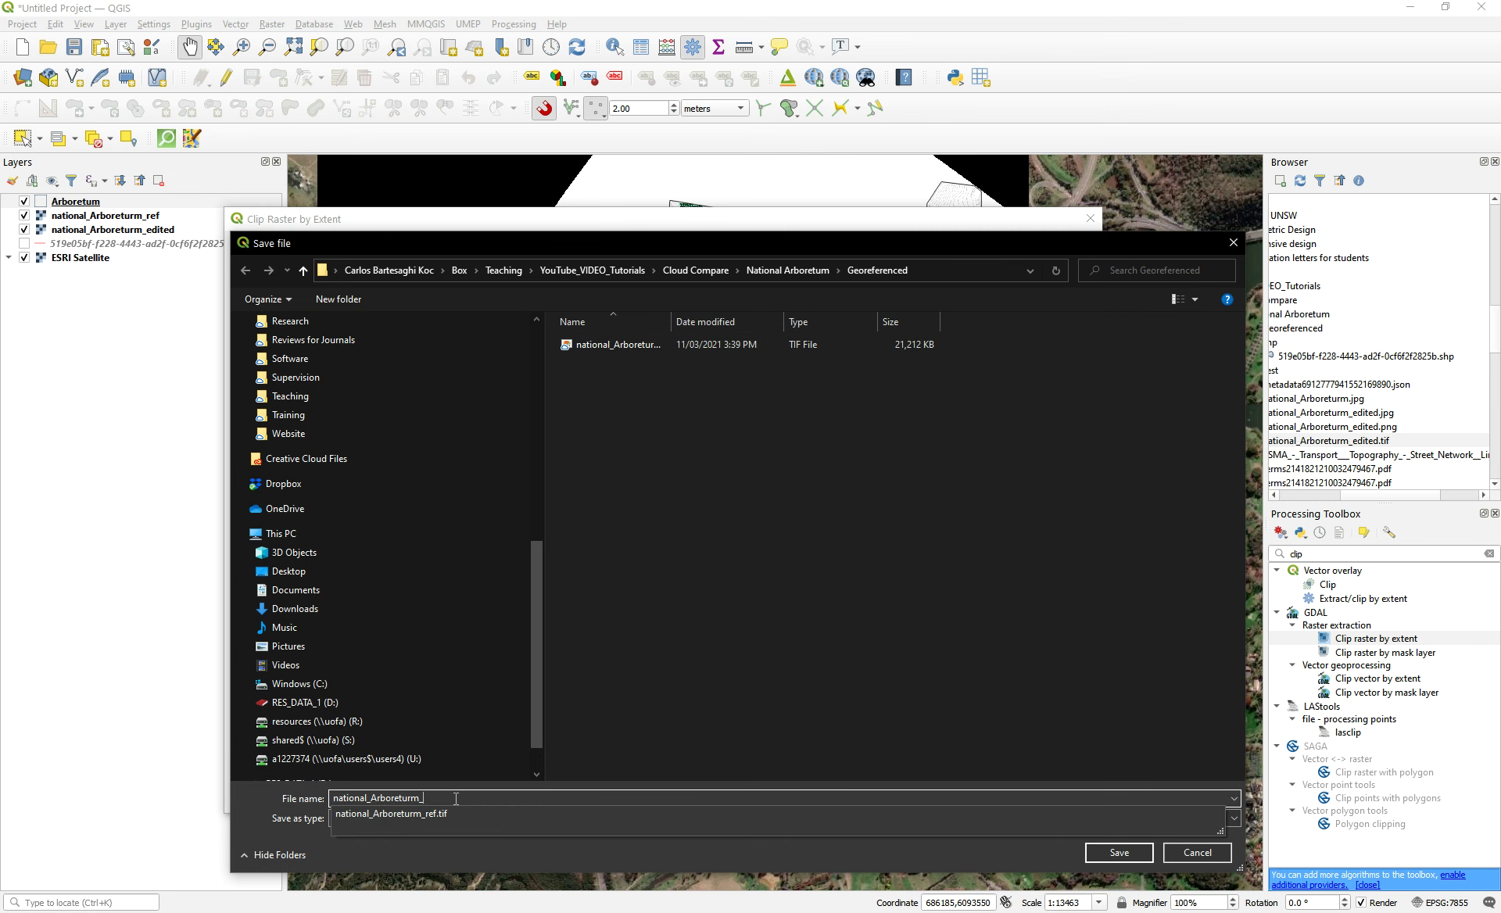
pyautogui.write('clip')
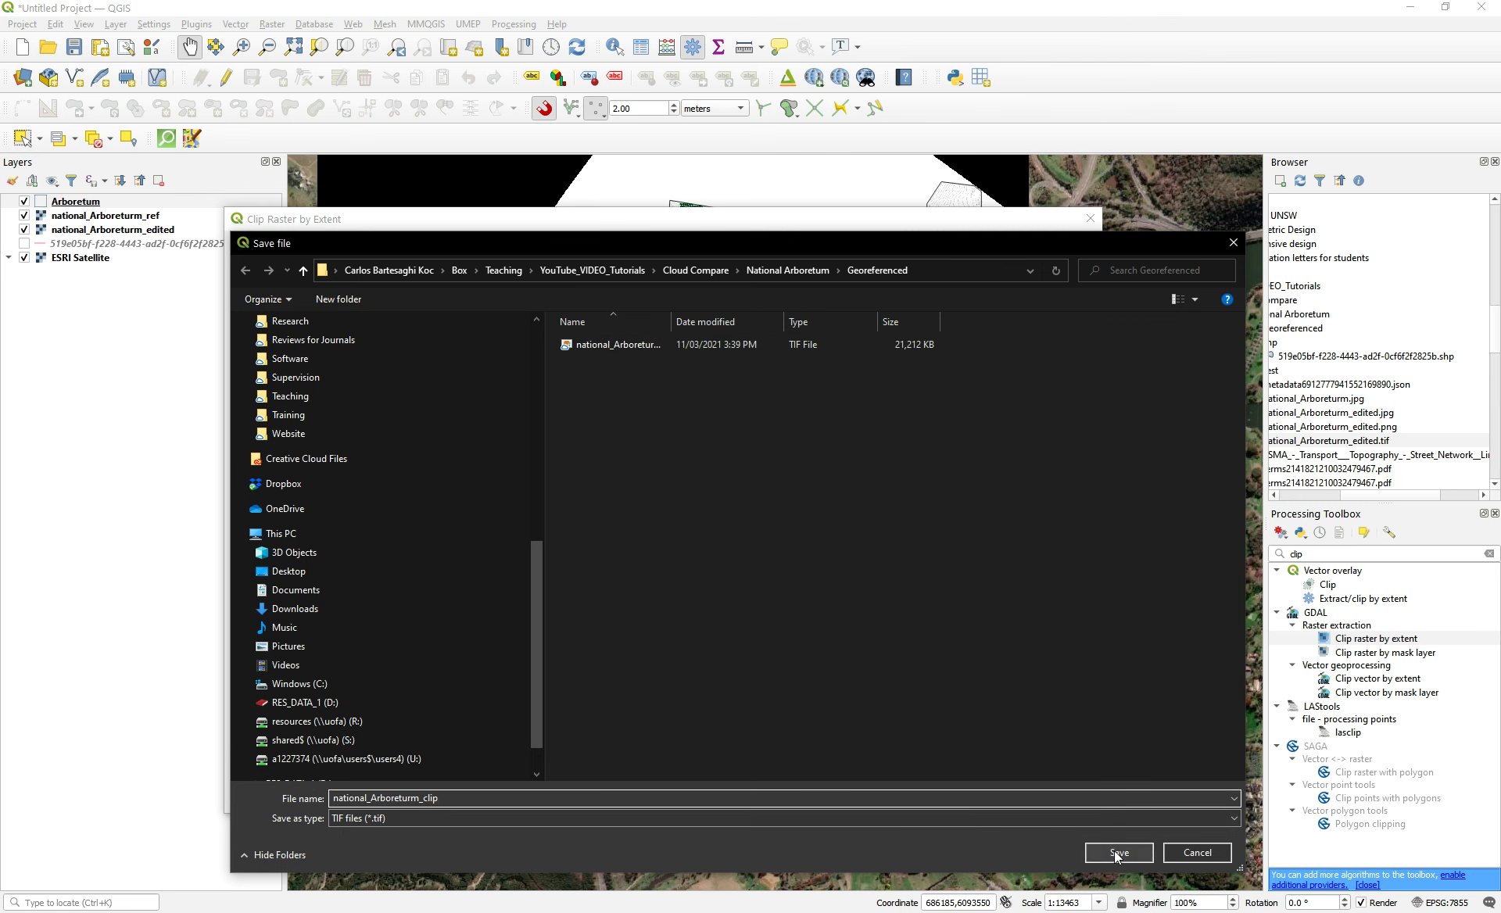
pyautogui.click(1118, 852)
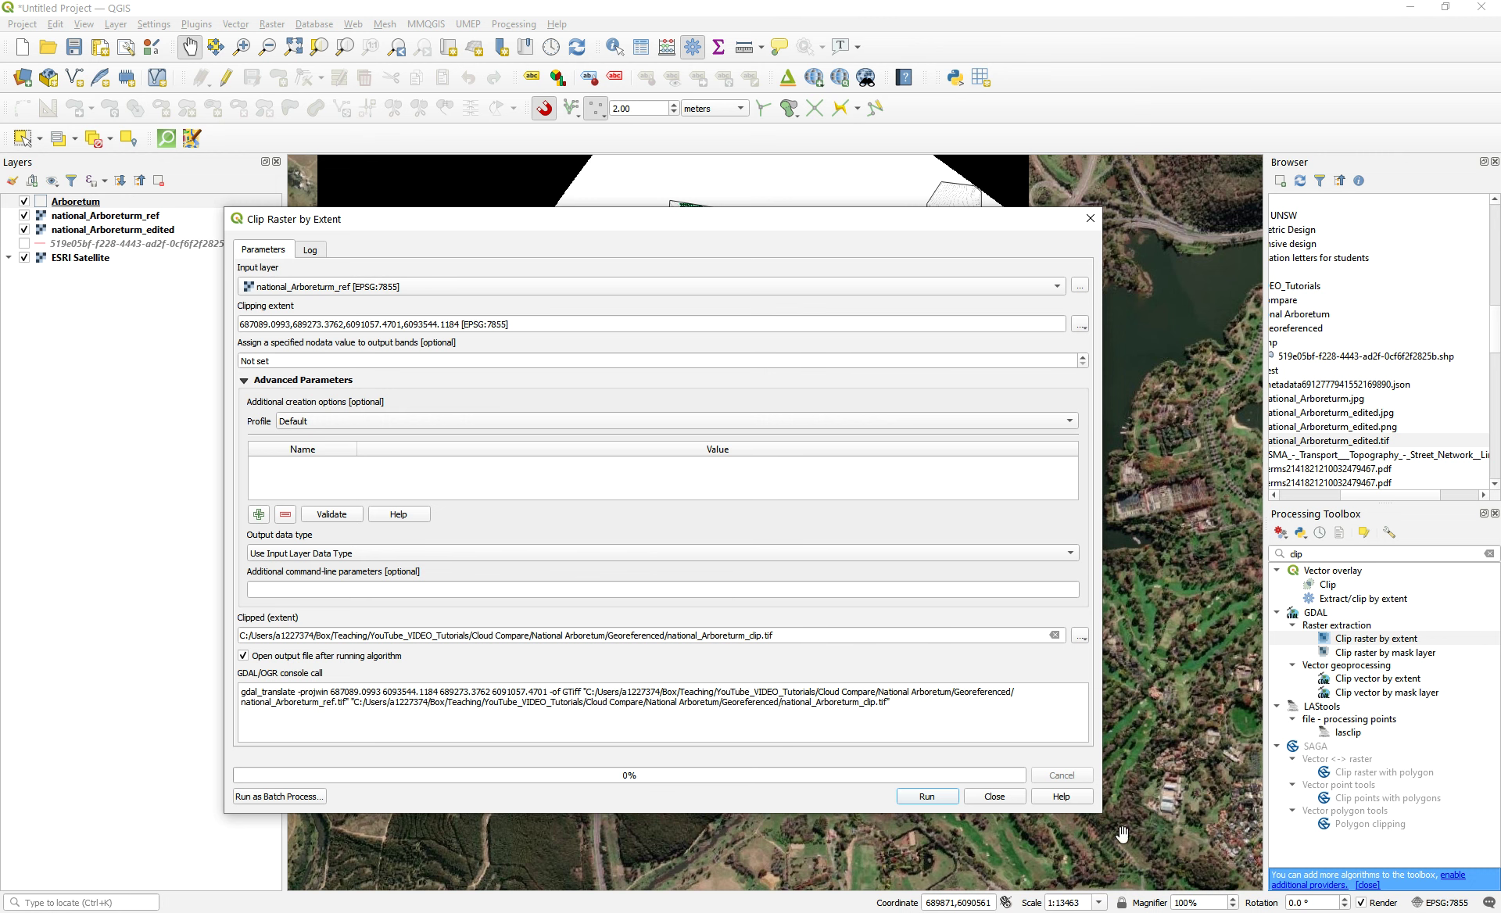
pyautogui.click(936, 798)
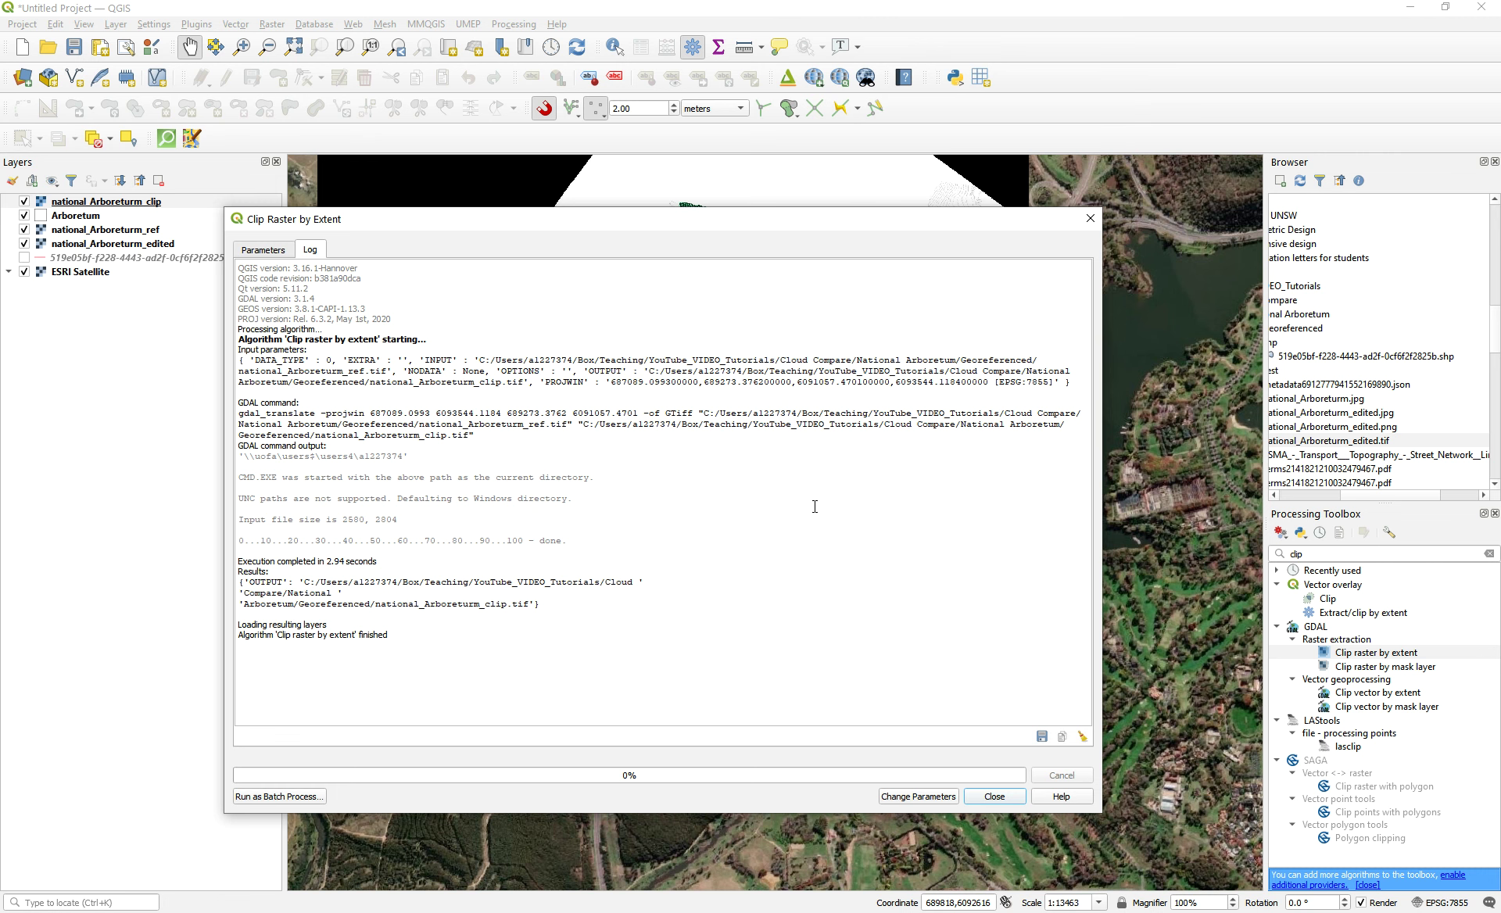
pyautogui.click(1091, 218)
# - Hide the Arboretum, national_Arboreturm_ref, national_Arboreturm_edited and ESRI Satellite layers, leaving only the clipped raster on the map
pyautogui.click(24, 217)
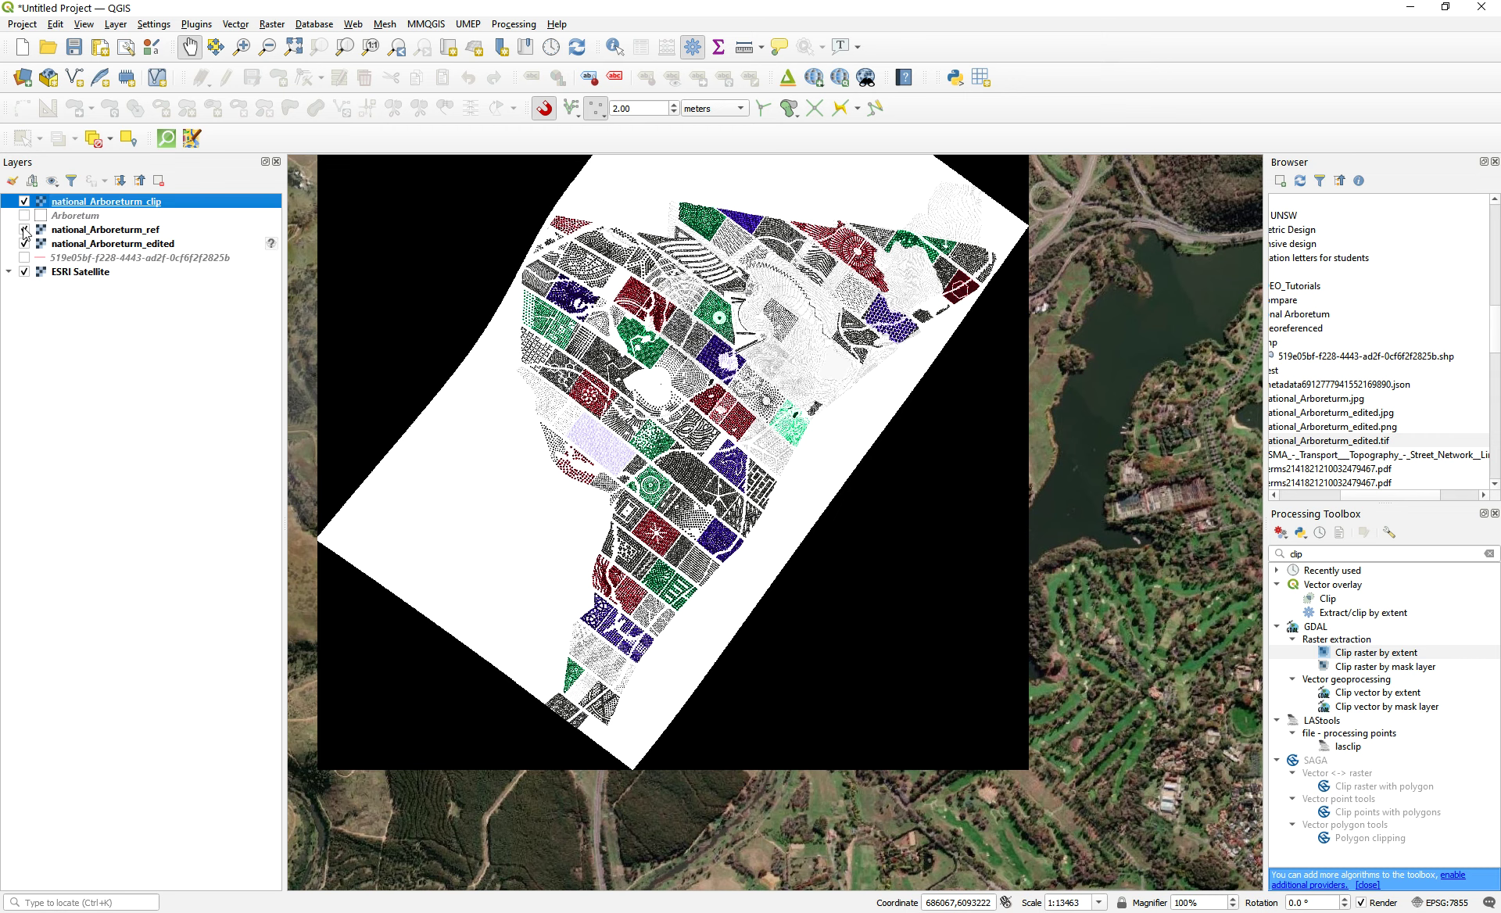
pyautogui.click(24, 229)
pyautogui.click(24, 243)
pyautogui.click(24, 271)
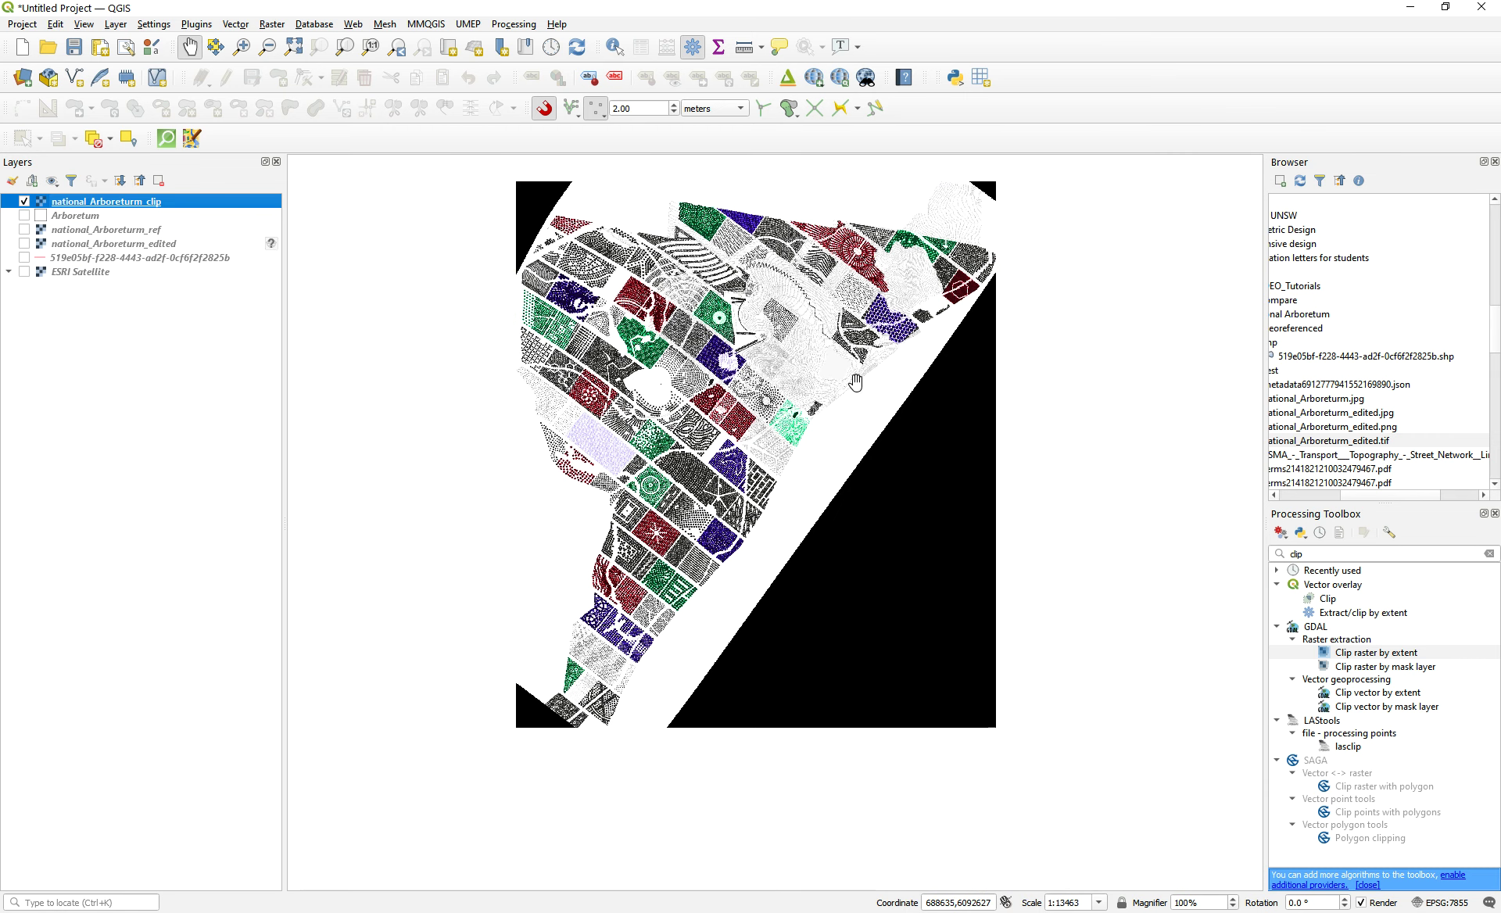
# - Examine the clipped raster's coverage against the Arboretum boundary by toggling both layers' visibility
pyautogui.click(24, 202)
pyautogui.click(24, 202)
pyautogui.scroll(1, 748, 251)
pyautogui.scroll(-1, 749, 251)
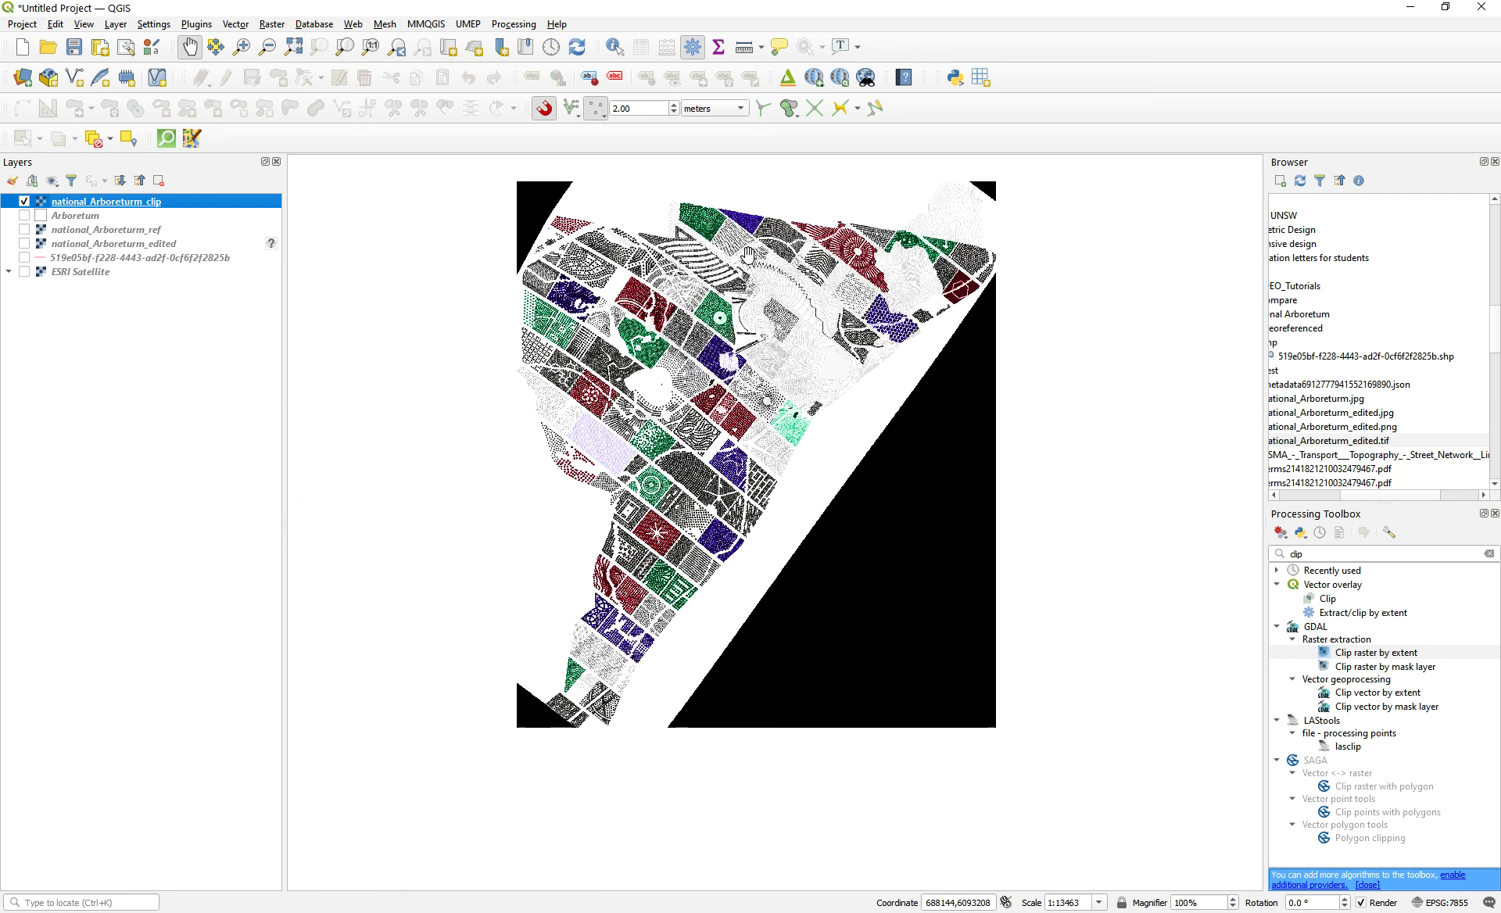
pyautogui.click(24, 202)
pyautogui.click(24, 202)
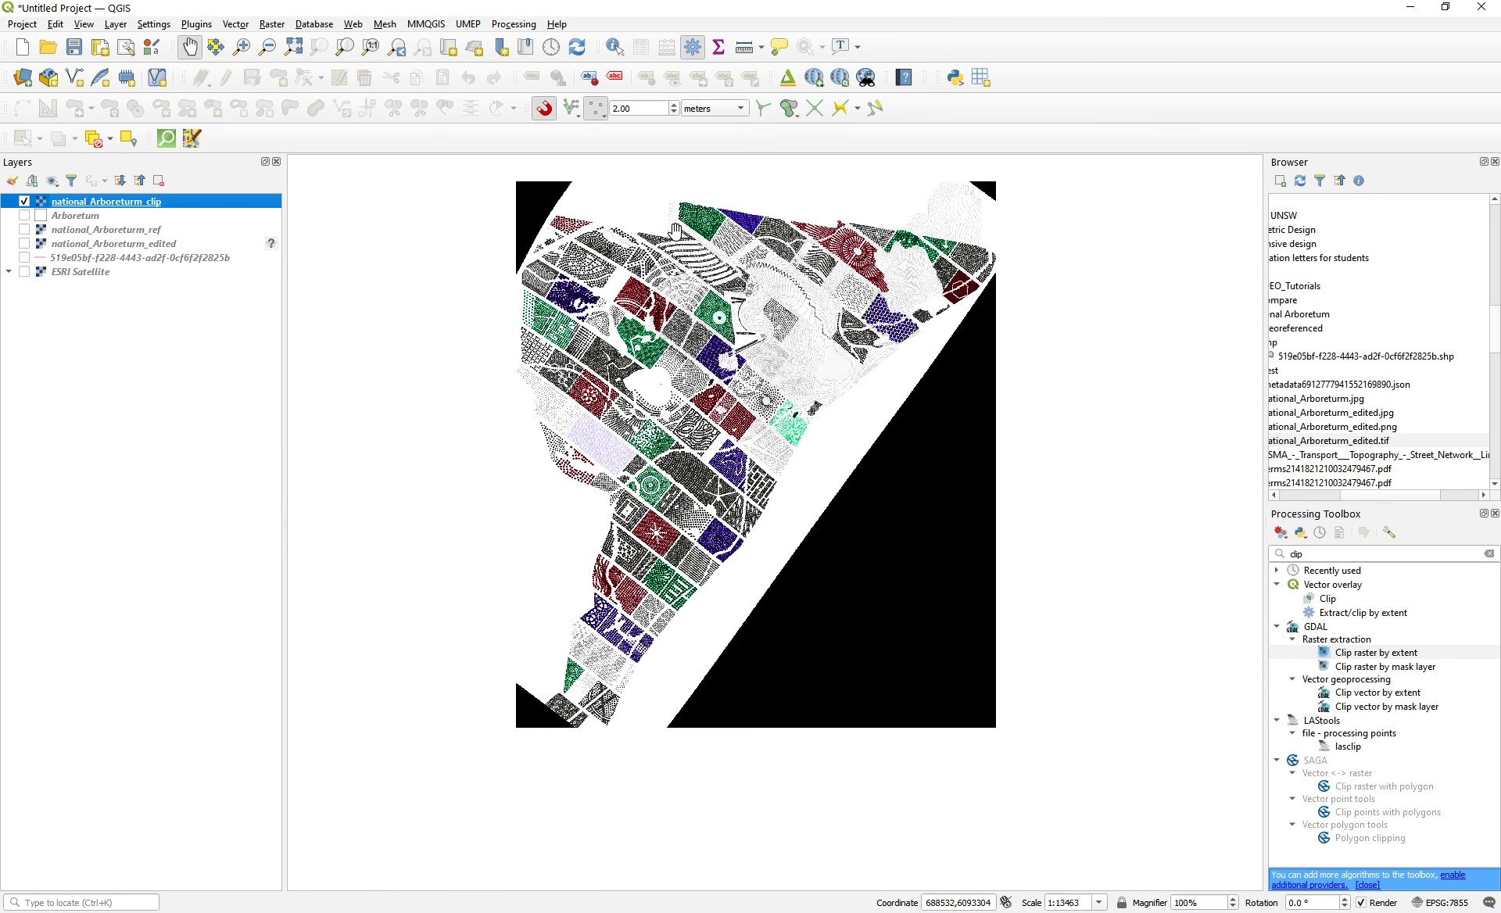
pyautogui.click(24, 216)
pyautogui.click(24, 216)
pyautogui.click(24, 215)
pyautogui.click(25, 216)
pyautogui.click(24, 202)
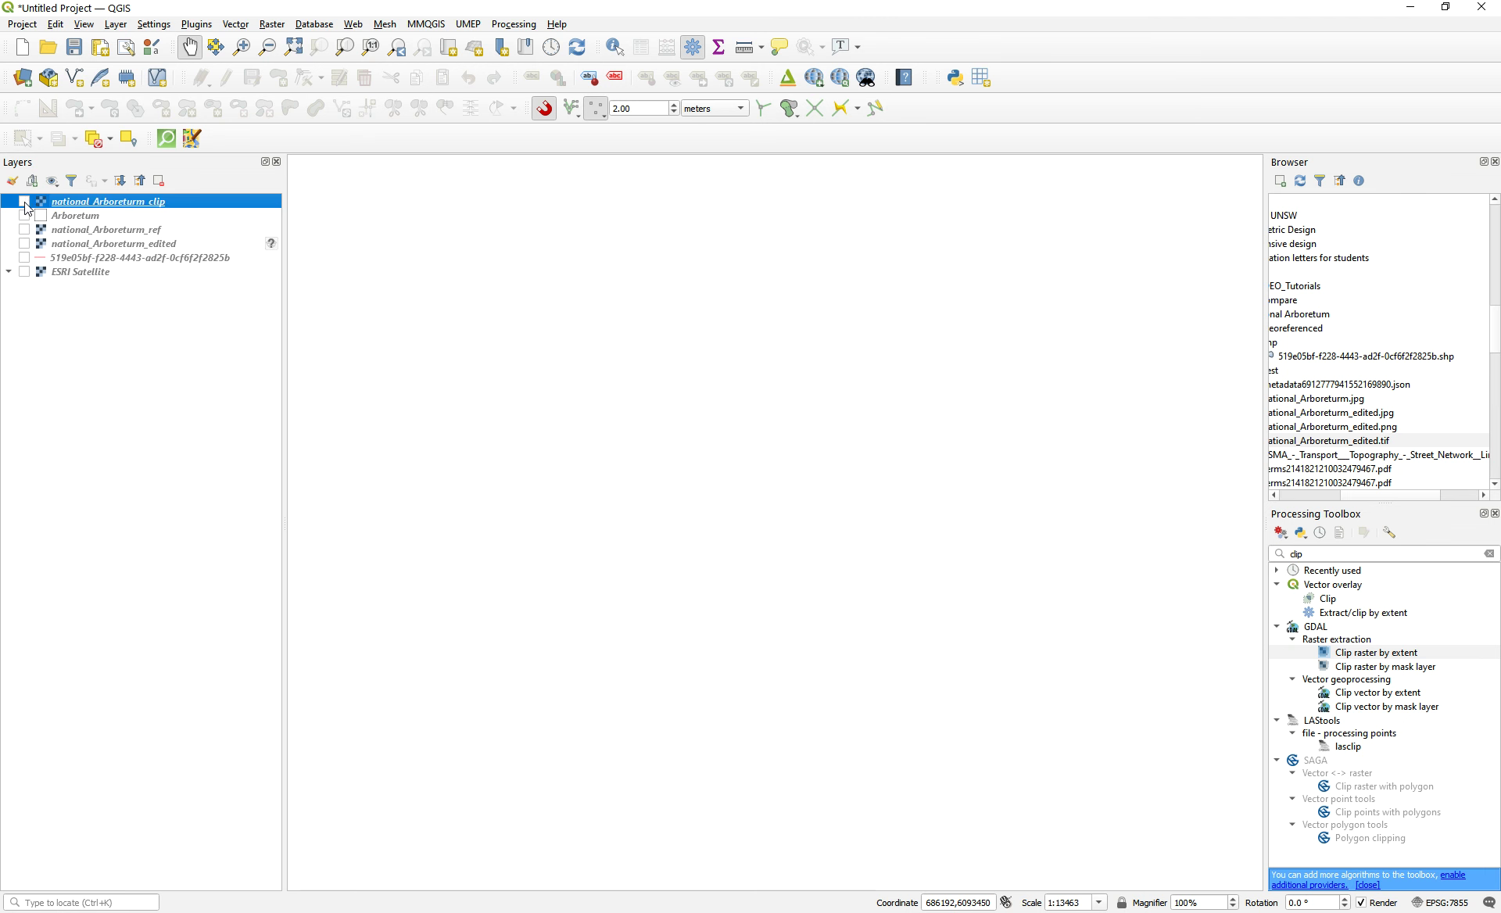
pyautogui.click(24, 202)
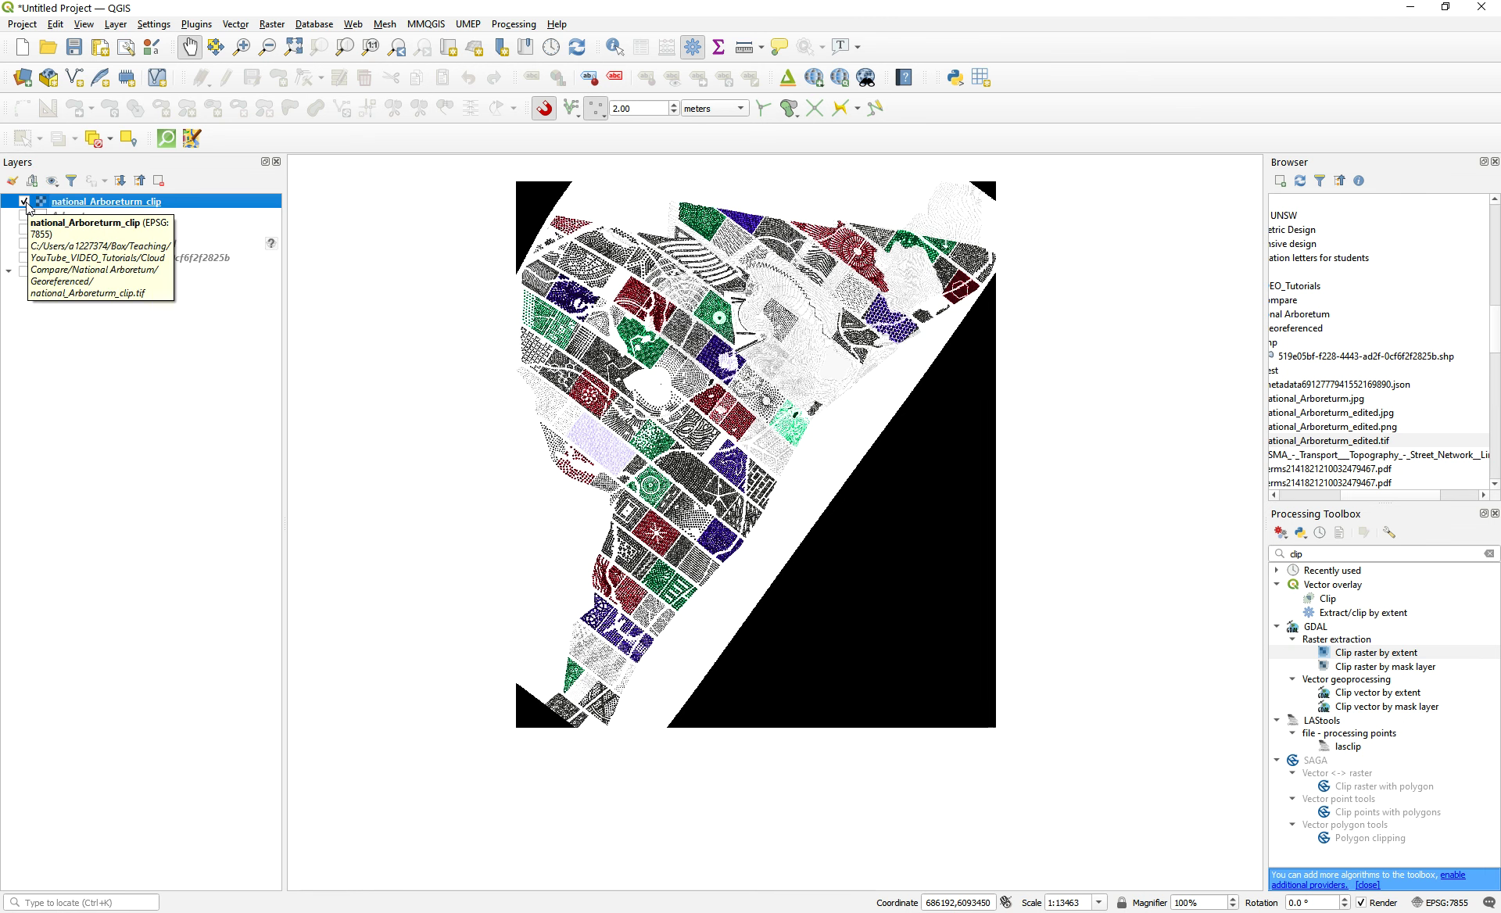
pyautogui.click(25, 202)
pyautogui.click(24, 202)
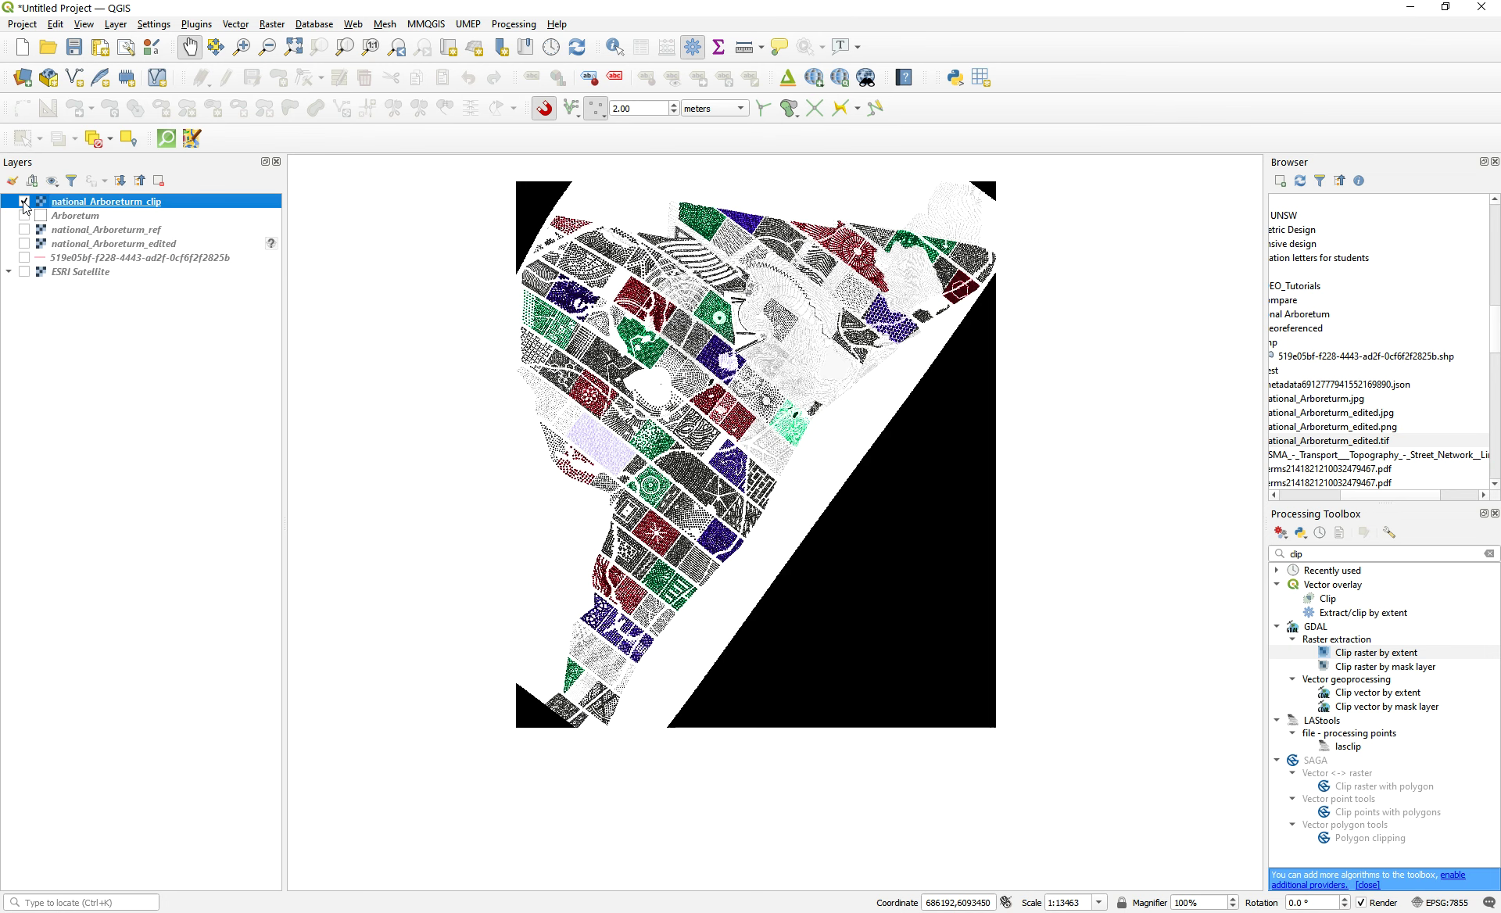
# - Show the Arboretum boundary layer on its own and hide the clipped raster
pyautogui.click(25, 216)
pyautogui.click(24, 216)
pyautogui.click(24, 202)
pyautogui.click(24, 216)
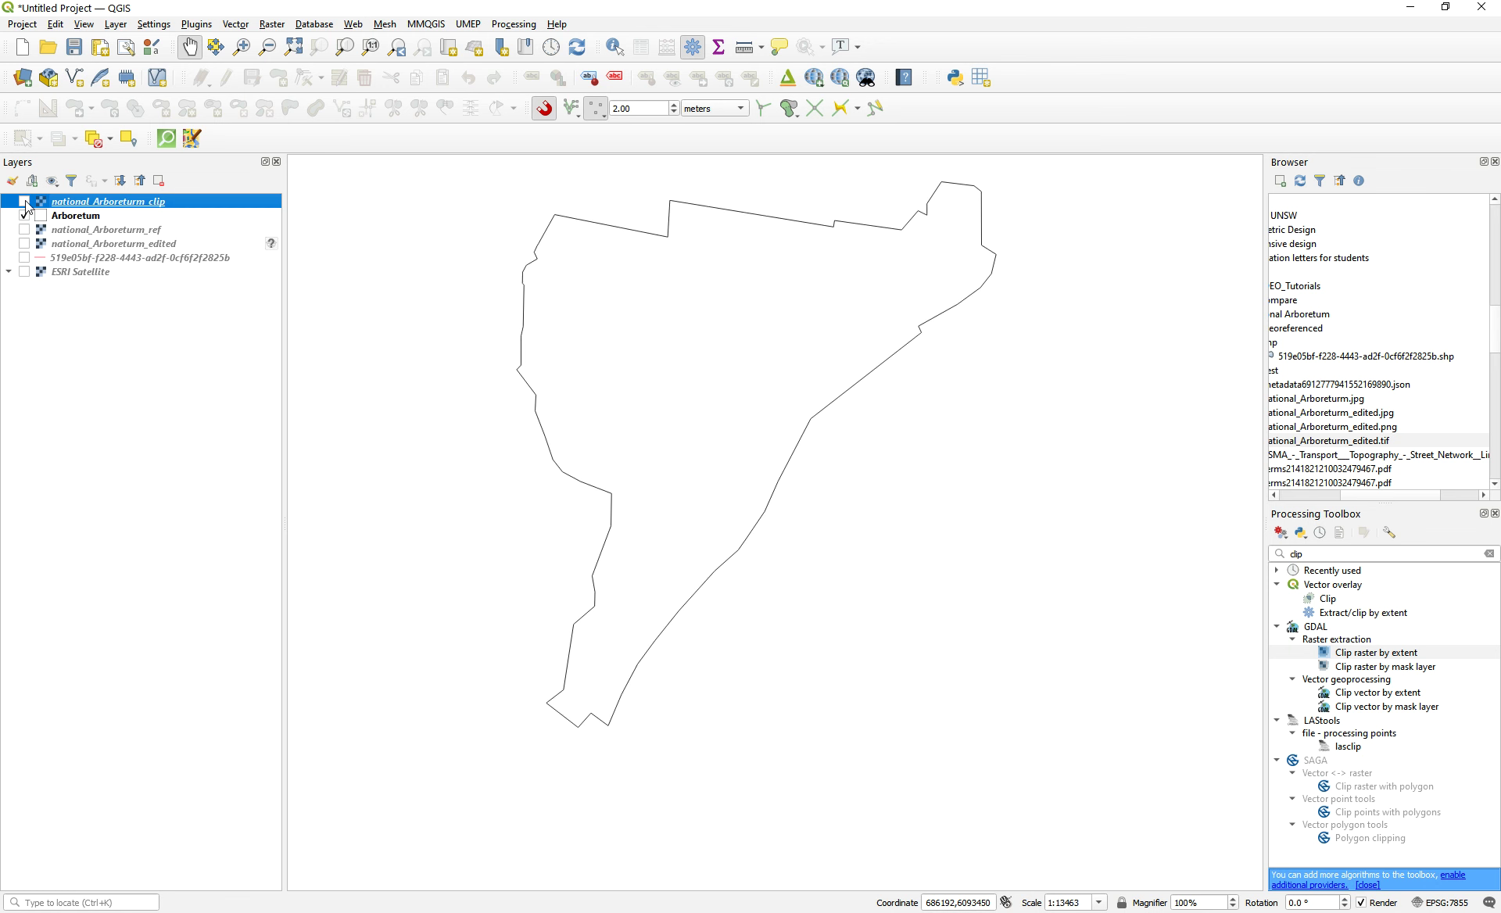
pyautogui.click(24, 202)
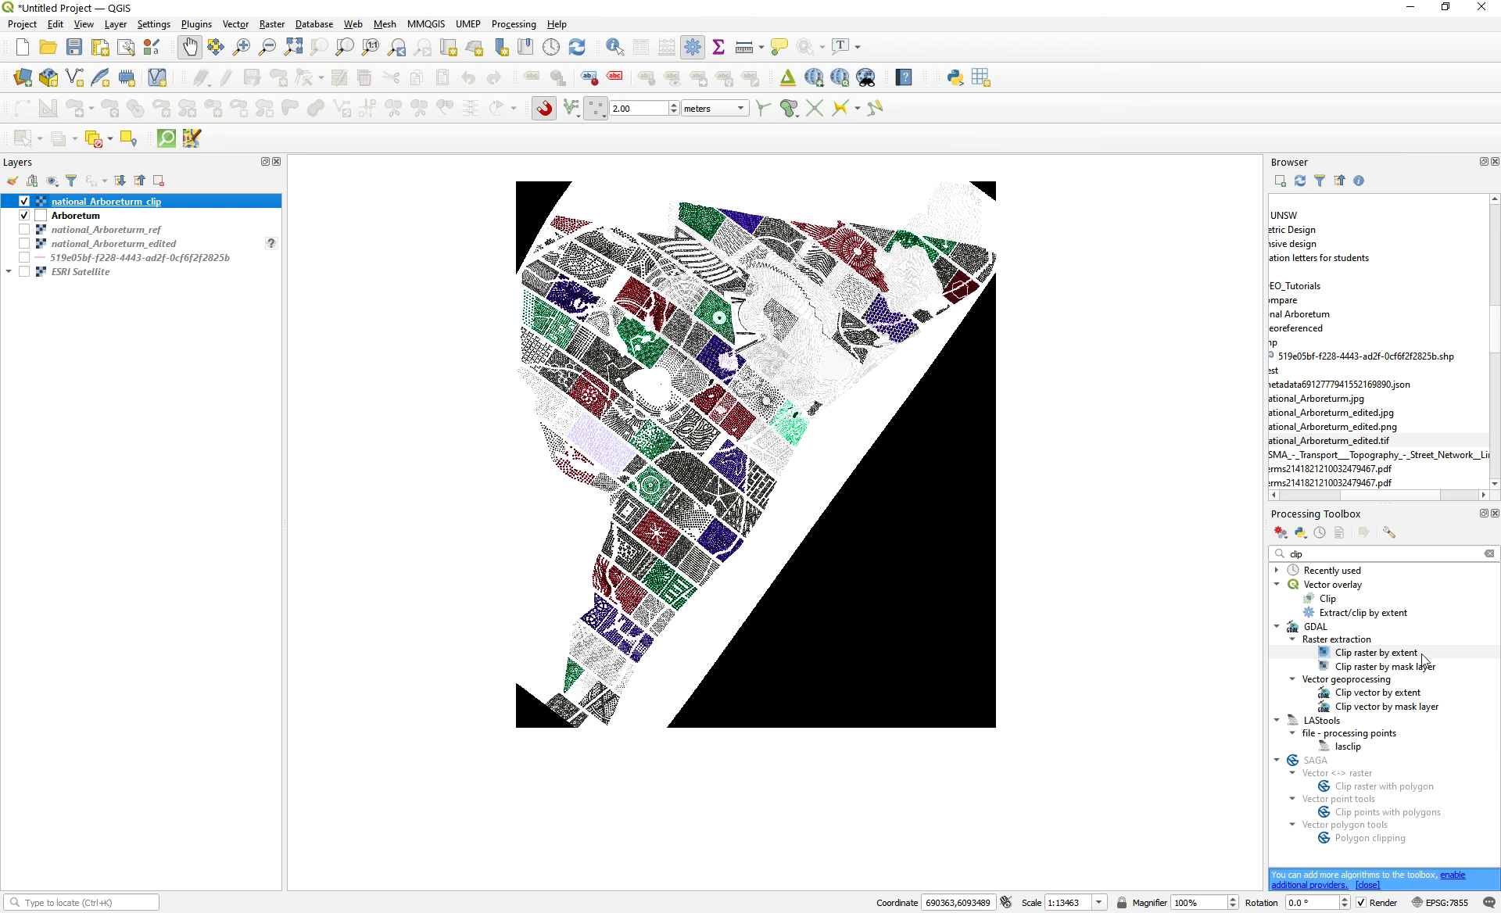
pyautogui.doubleClick(1389, 656)
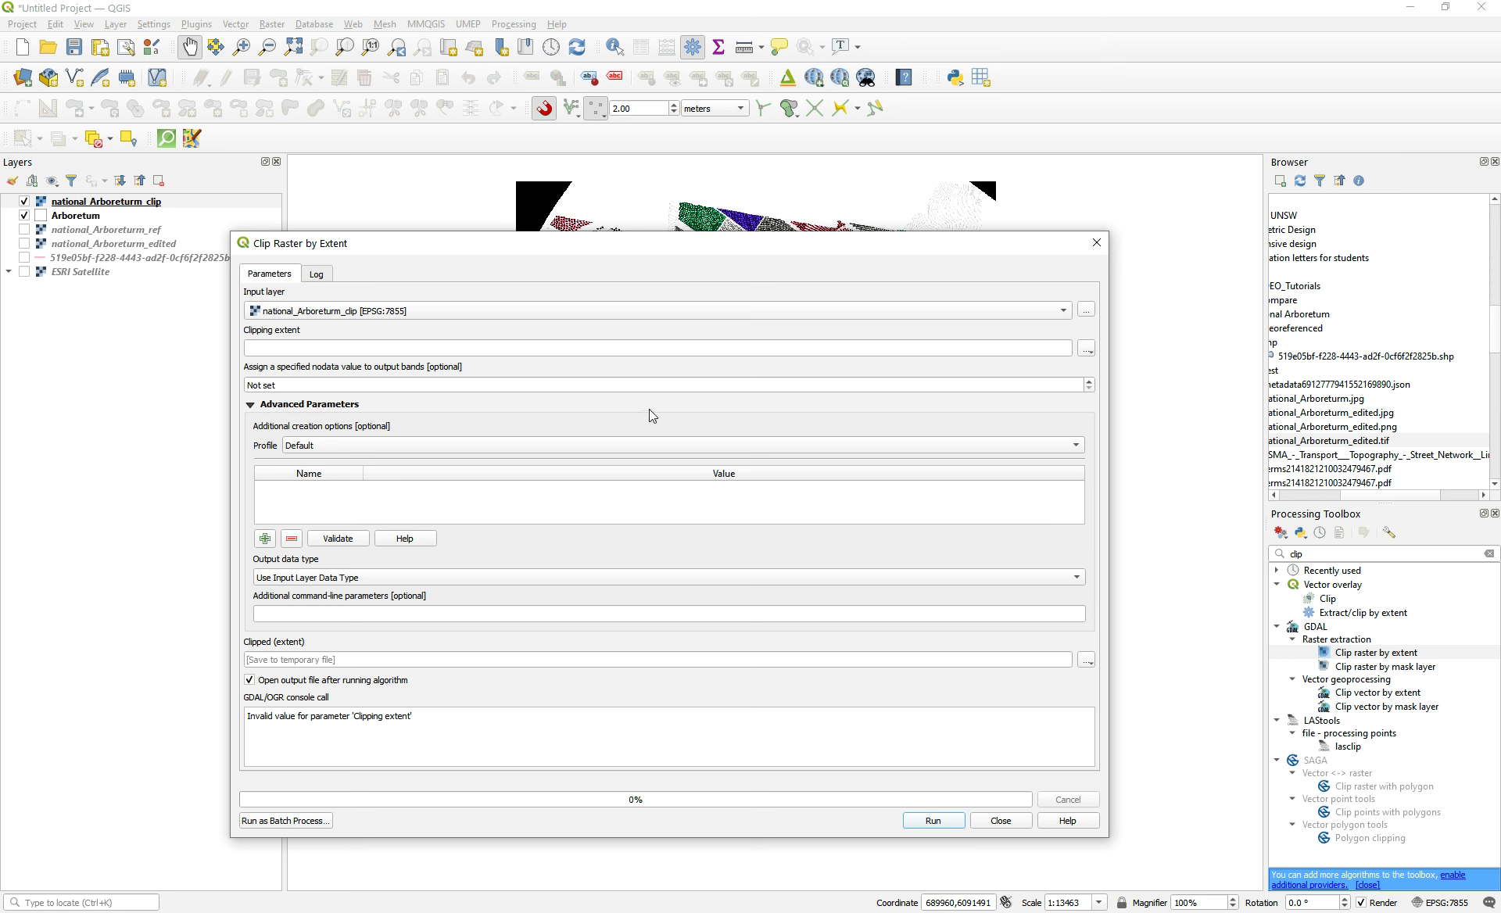
pyautogui.click(1086, 349)
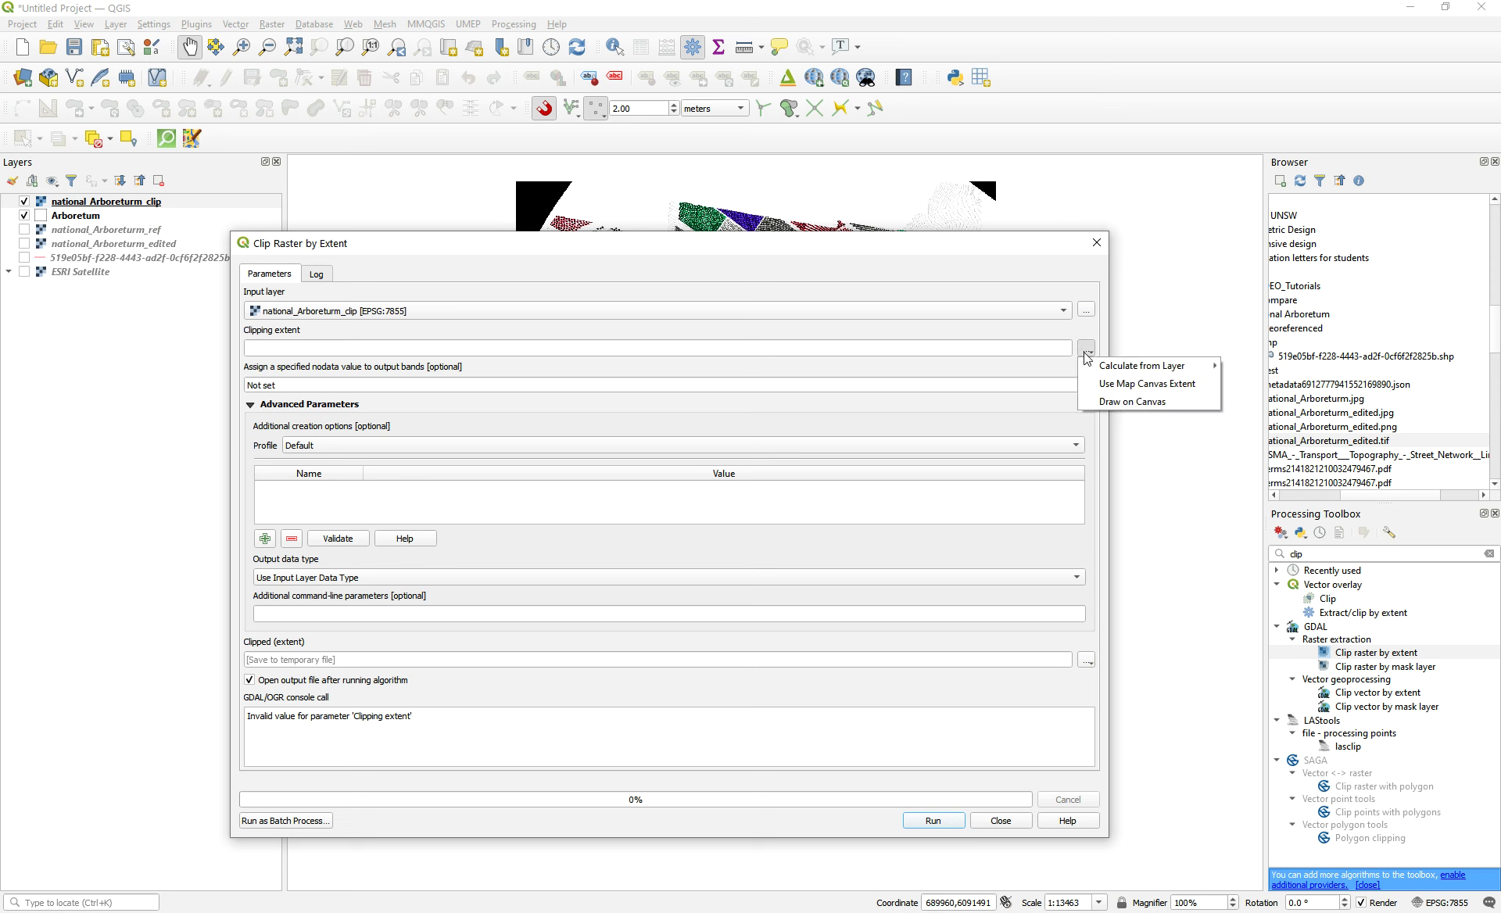
pyautogui.moveTo(1149, 374)
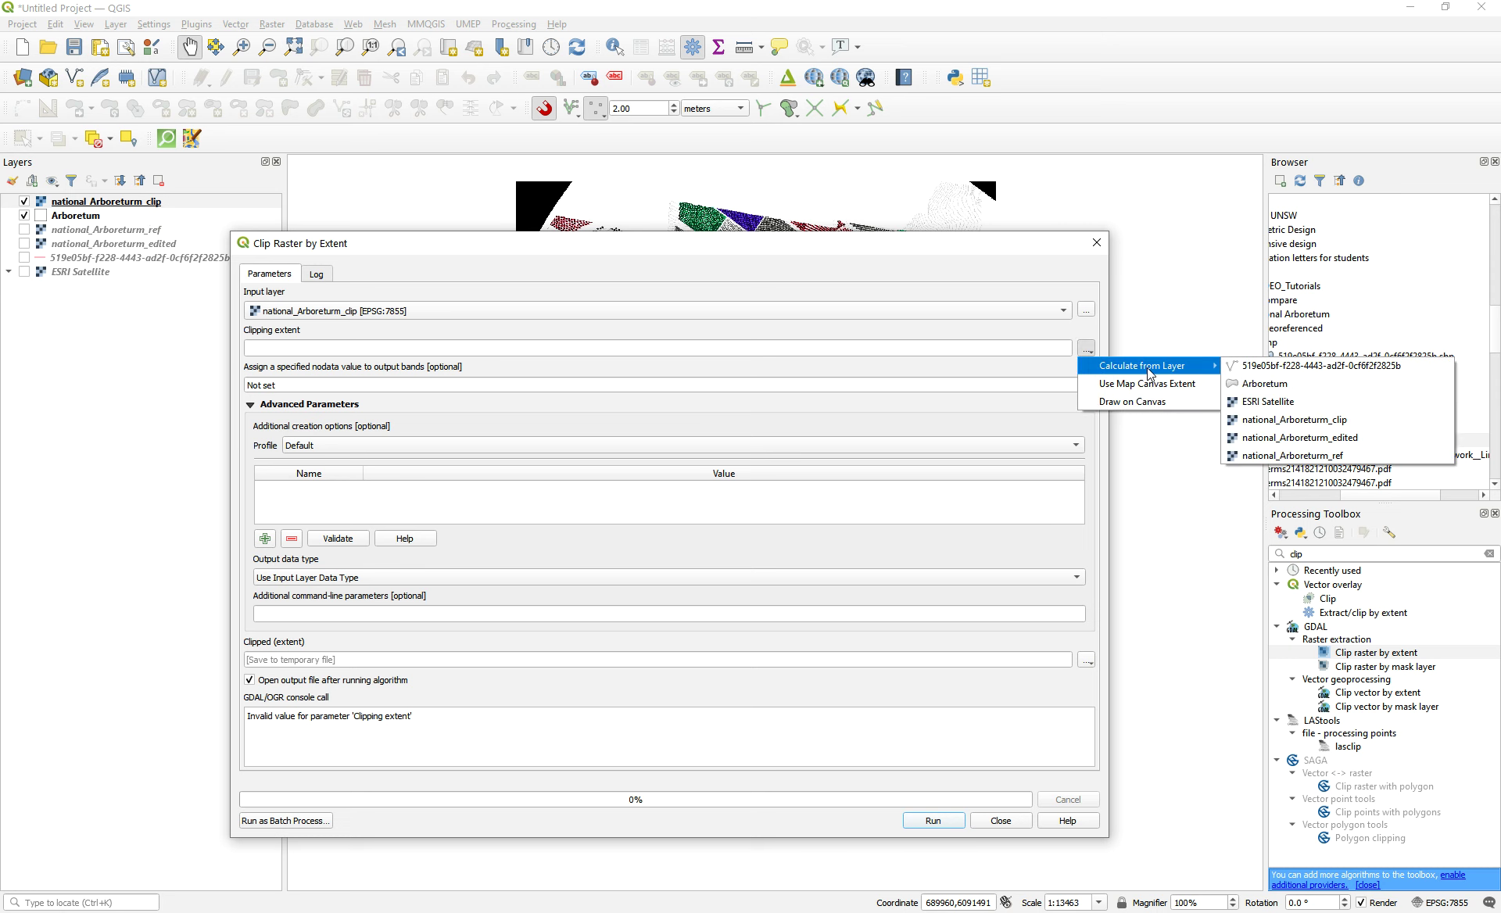
pyautogui.click(155, 355)
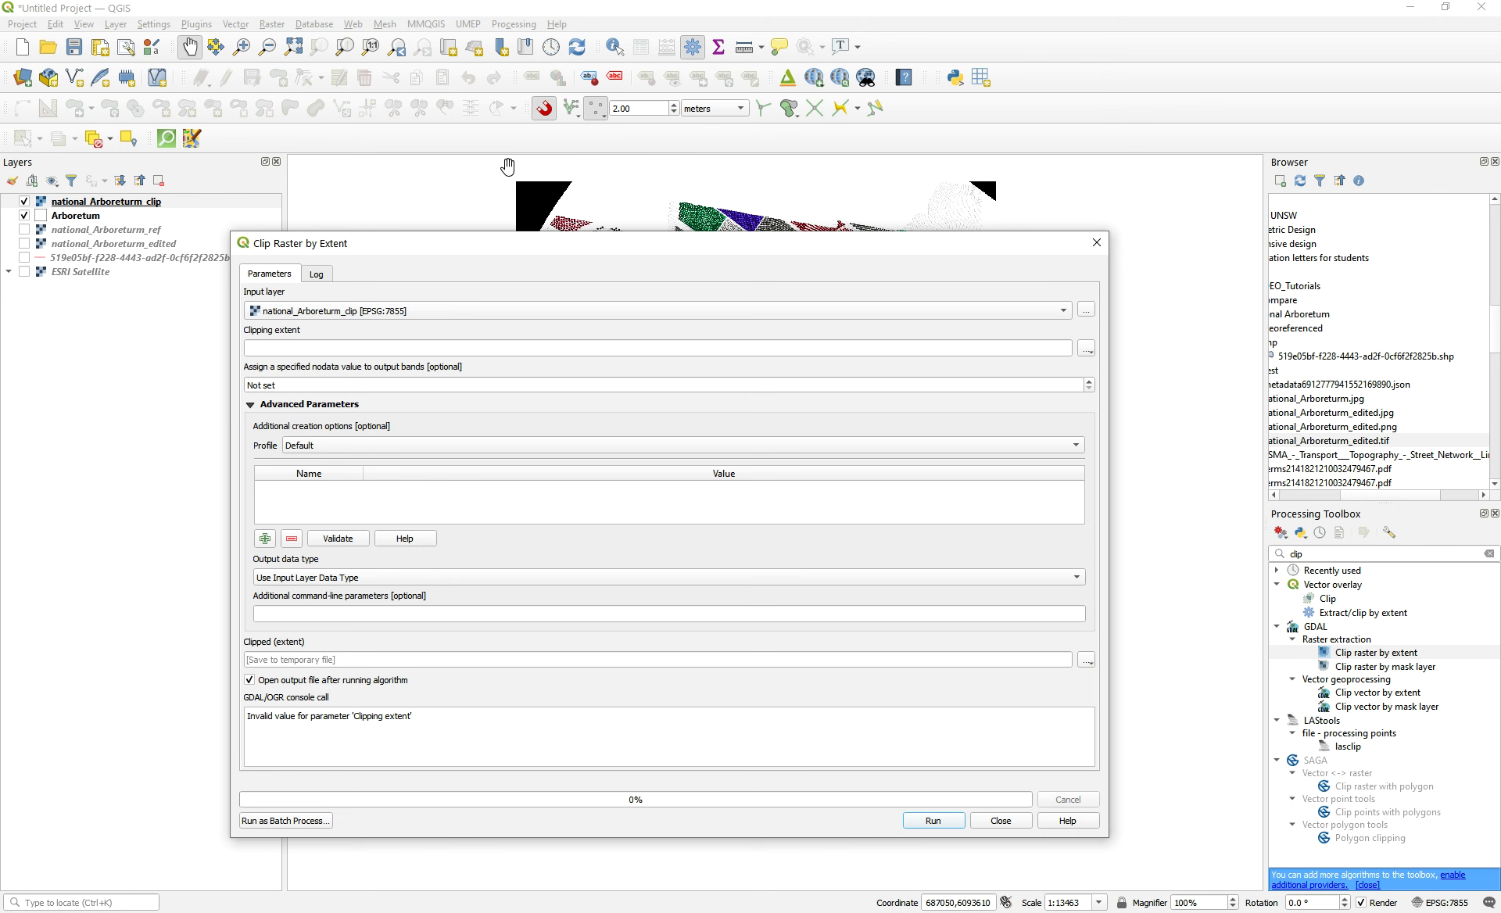
pyautogui.click(1096, 243)
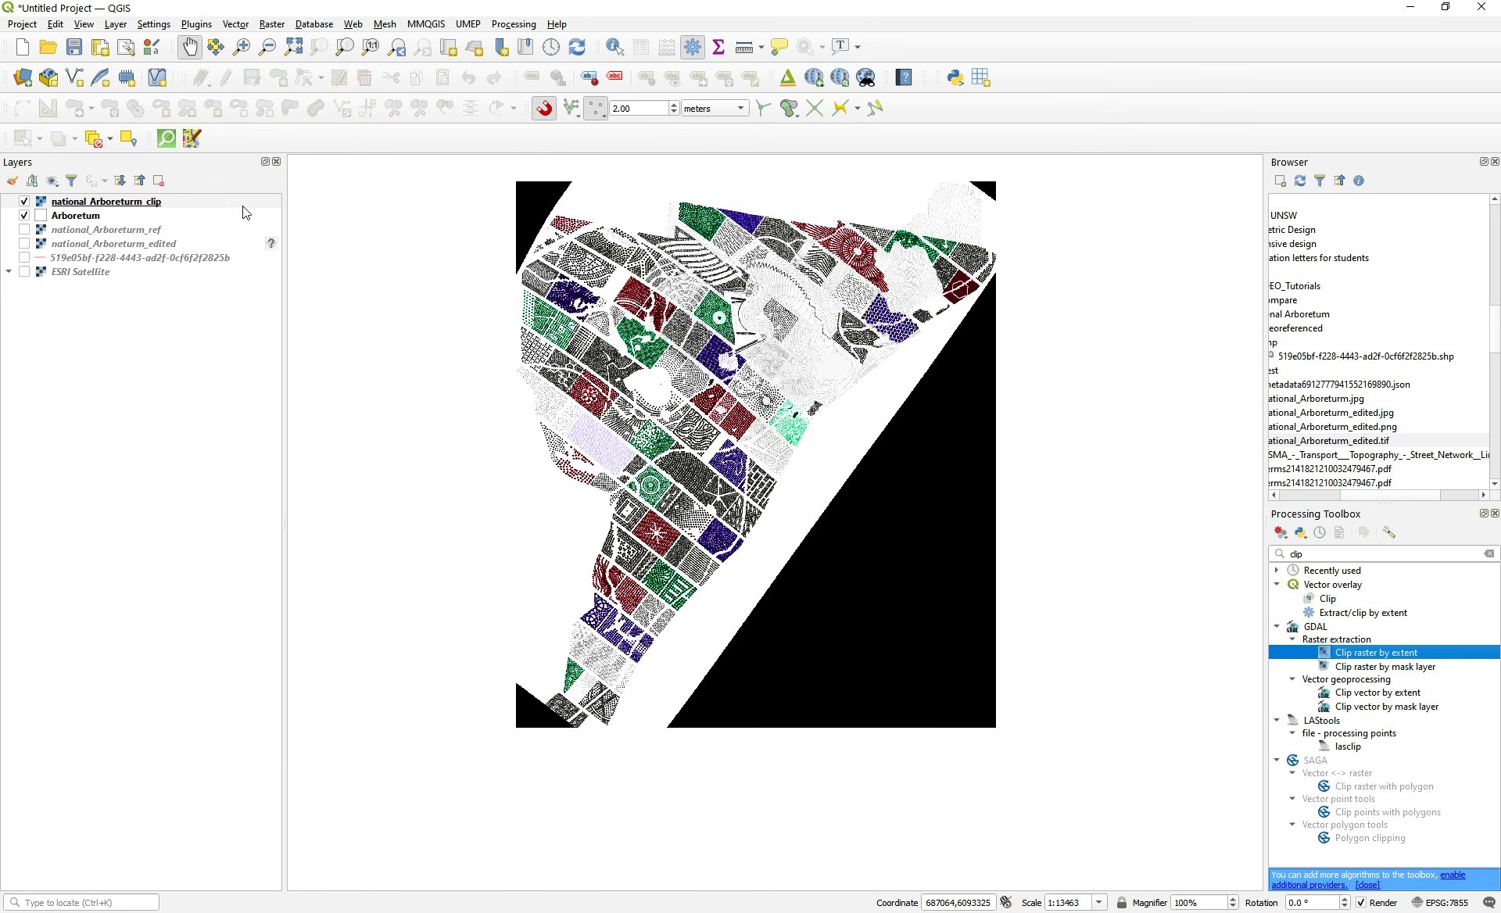
# - Expand the Georeferenced folder under National Arboretum in the file browser to reach its clipped raster file
pyautogui.rightClick(129, 204)
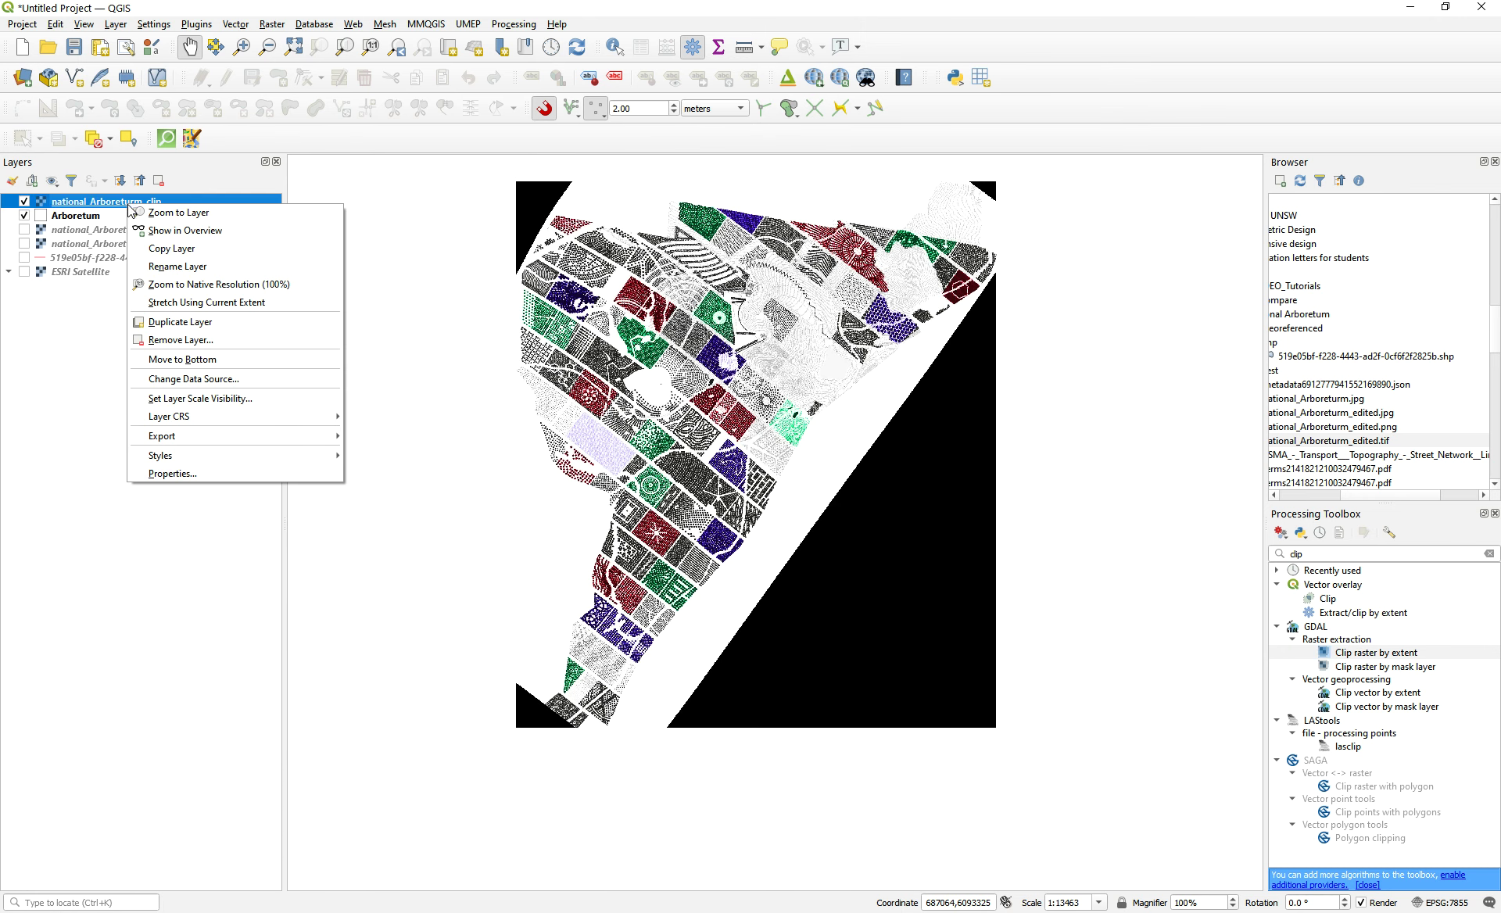
pyautogui.click(1343, 495)
pyautogui.moveTo(1356, 494); pyautogui.dragTo(1340, 495)
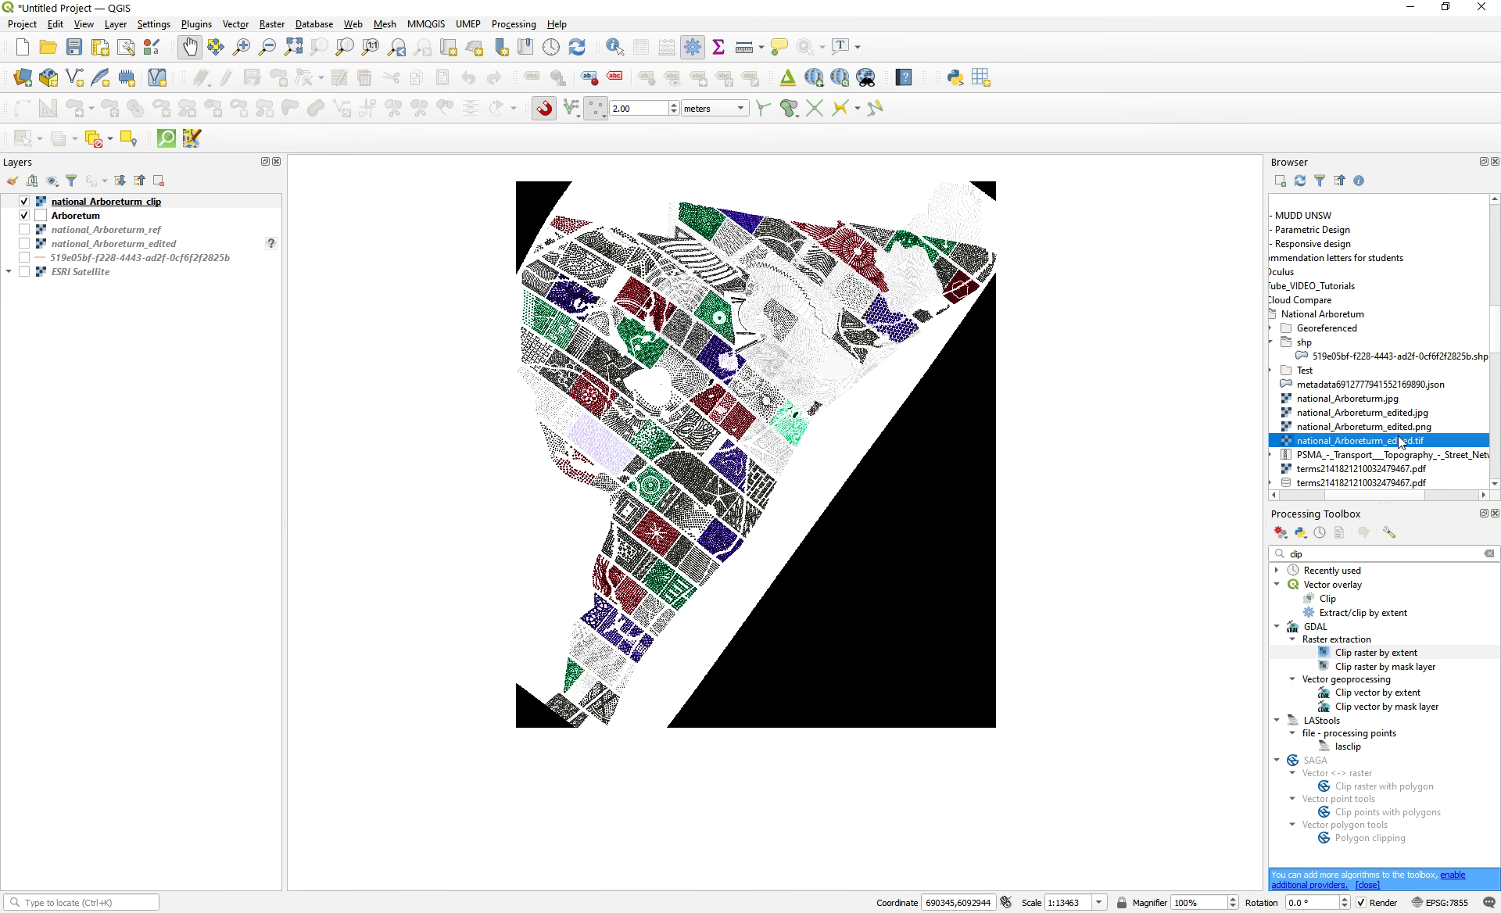
pyautogui.scroll(-4, 1404, 438)
pyautogui.scroll(4, 1412, 399)
pyautogui.moveTo(1372, 495); pyautogui.dragTo(1346, 495)
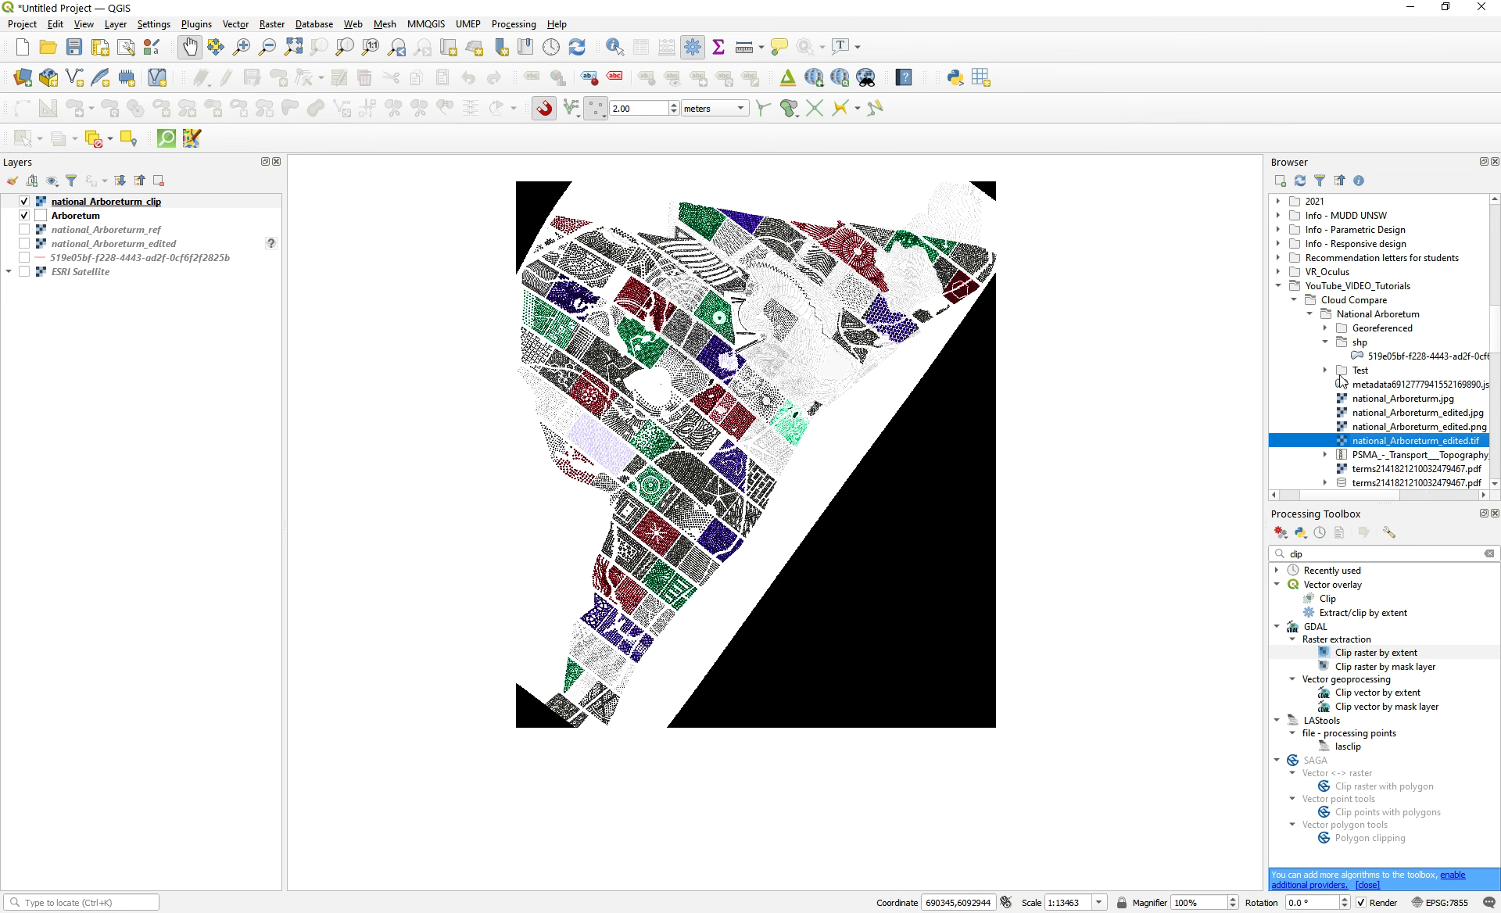
pyautogui.click(1327, 329)
pyautogui.moveTo(1362, 494); pyautogui.dragTo(1383, 494)
# - Try to delete national_Arboreturm_clip.tif from disk while its layer is still loaded in the project
pyautogui.rightClick(1378, 358)
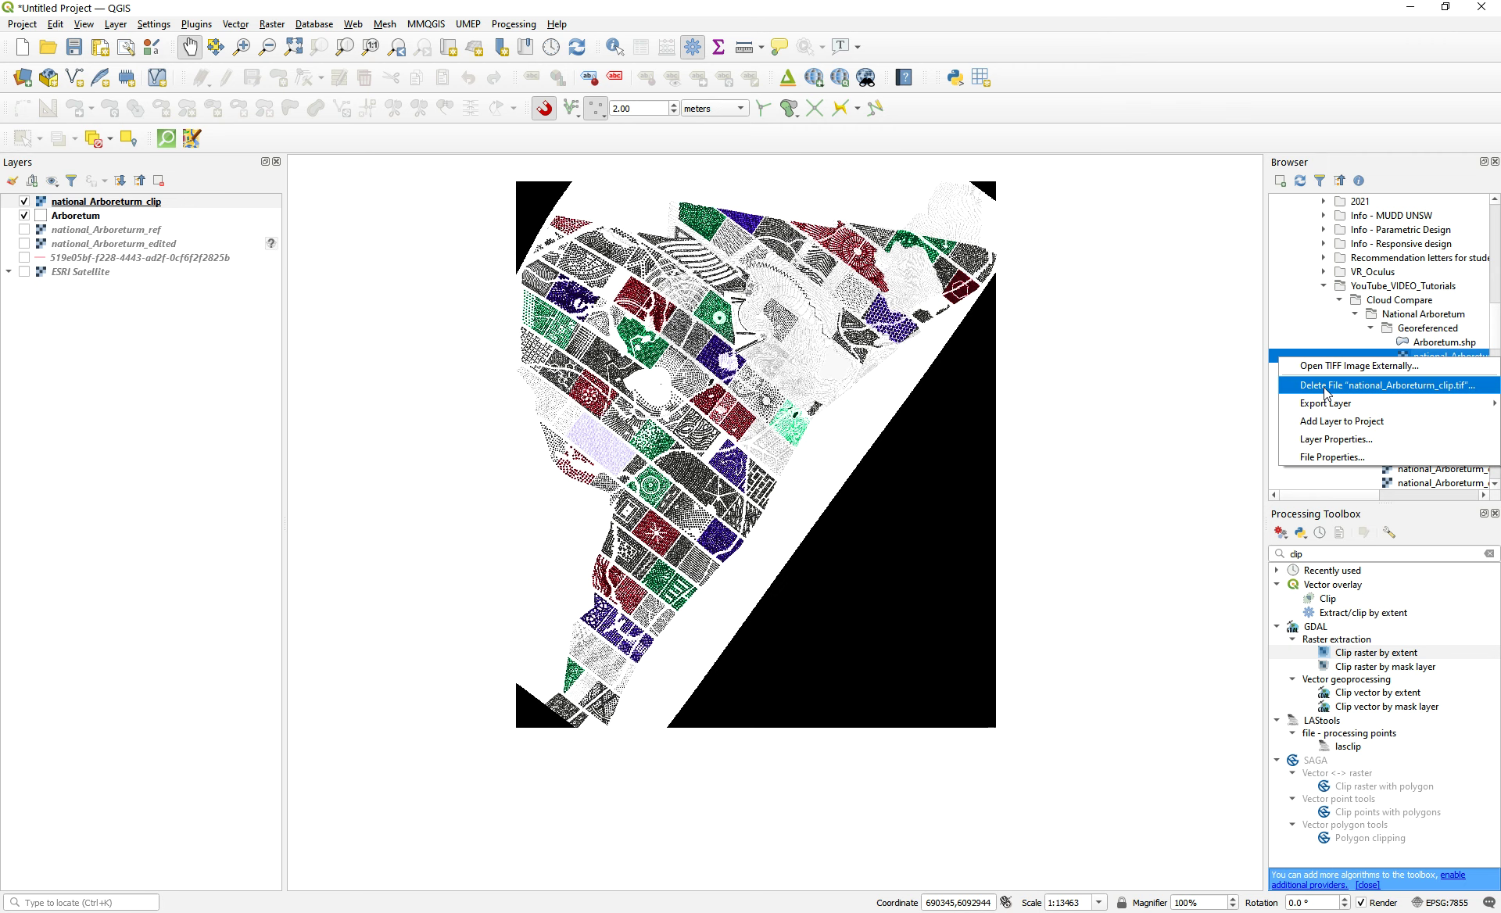
pyautogui.click(1327, 385)
pyautogui.click(1243, 166)
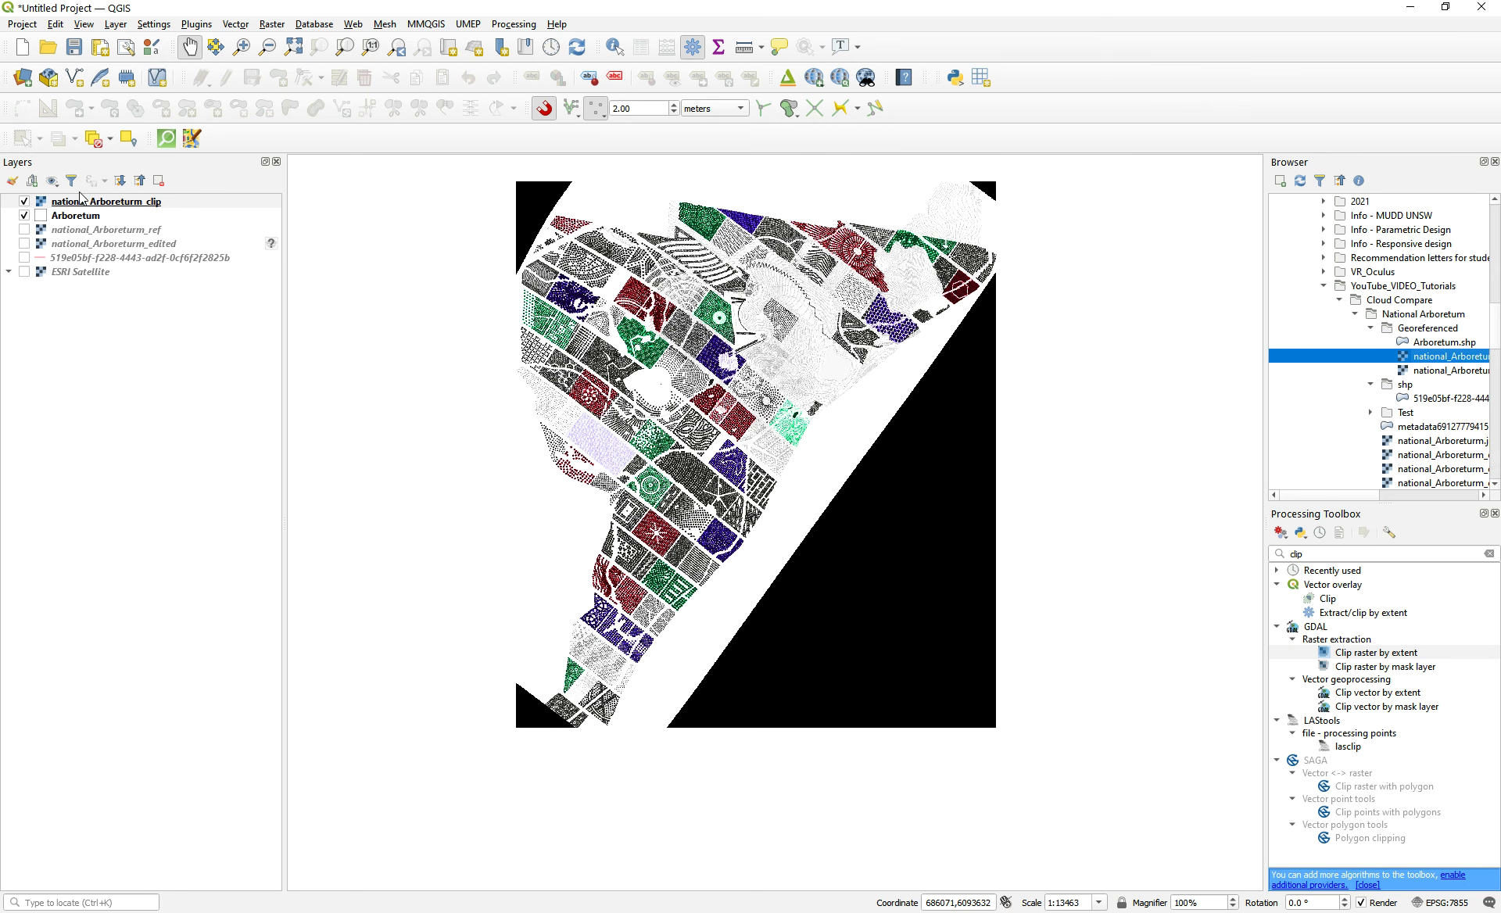
# - Remove the national_Arboreturm_clip layer from the project
pyautogui.click(81, 201)
pyautogui.click(158, 181)
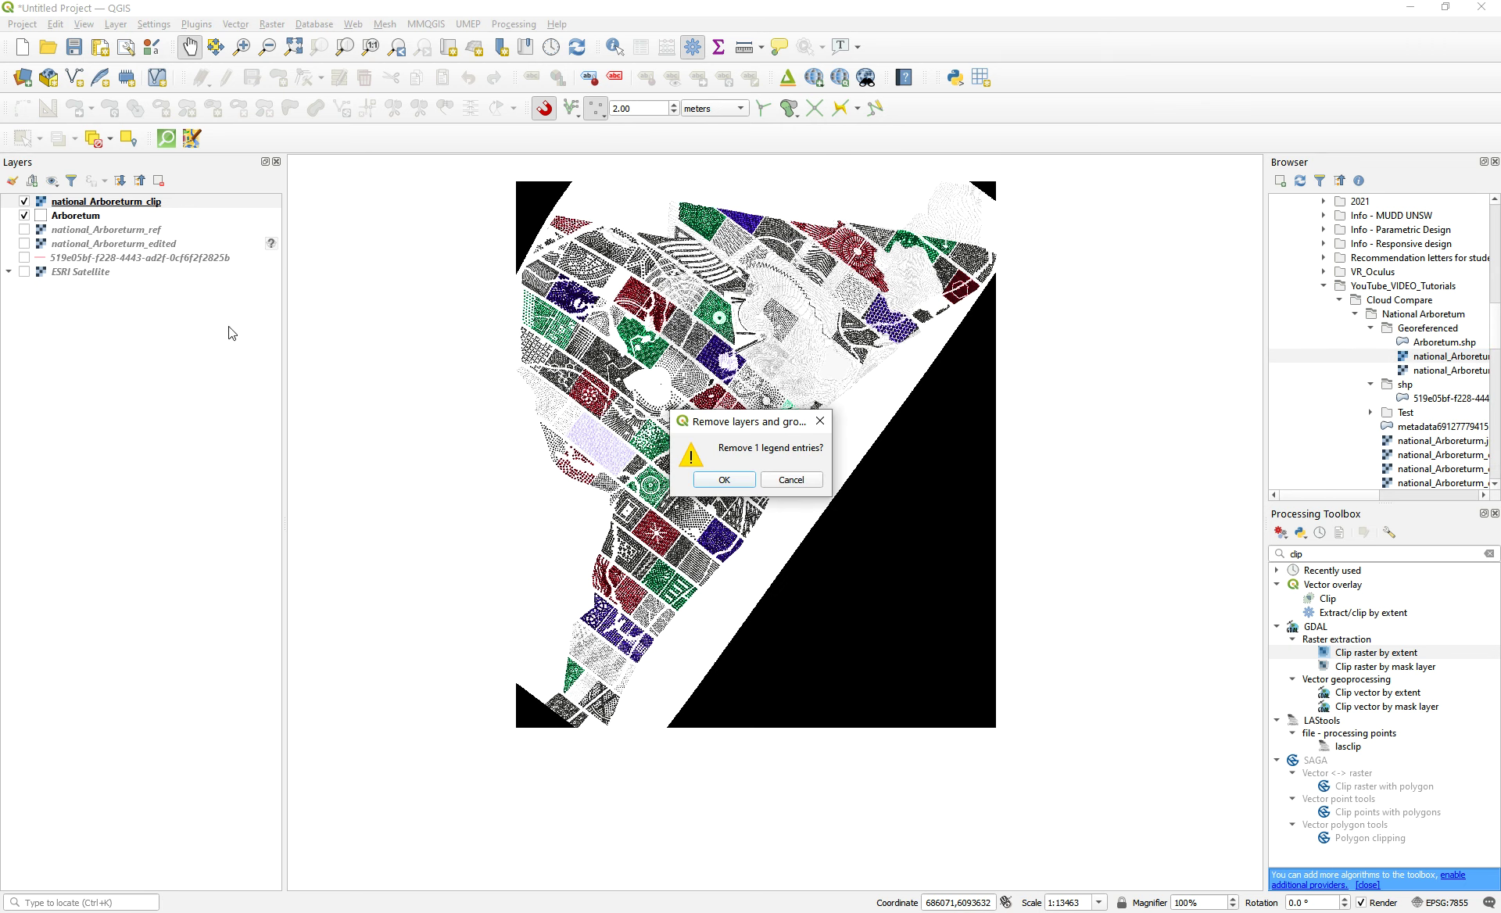
pyautogui.click(719, 481)
# - Delete the file national_Arboreturm_clip.tif from the Georeferenced folder
pyautogui.click(1444, 358)
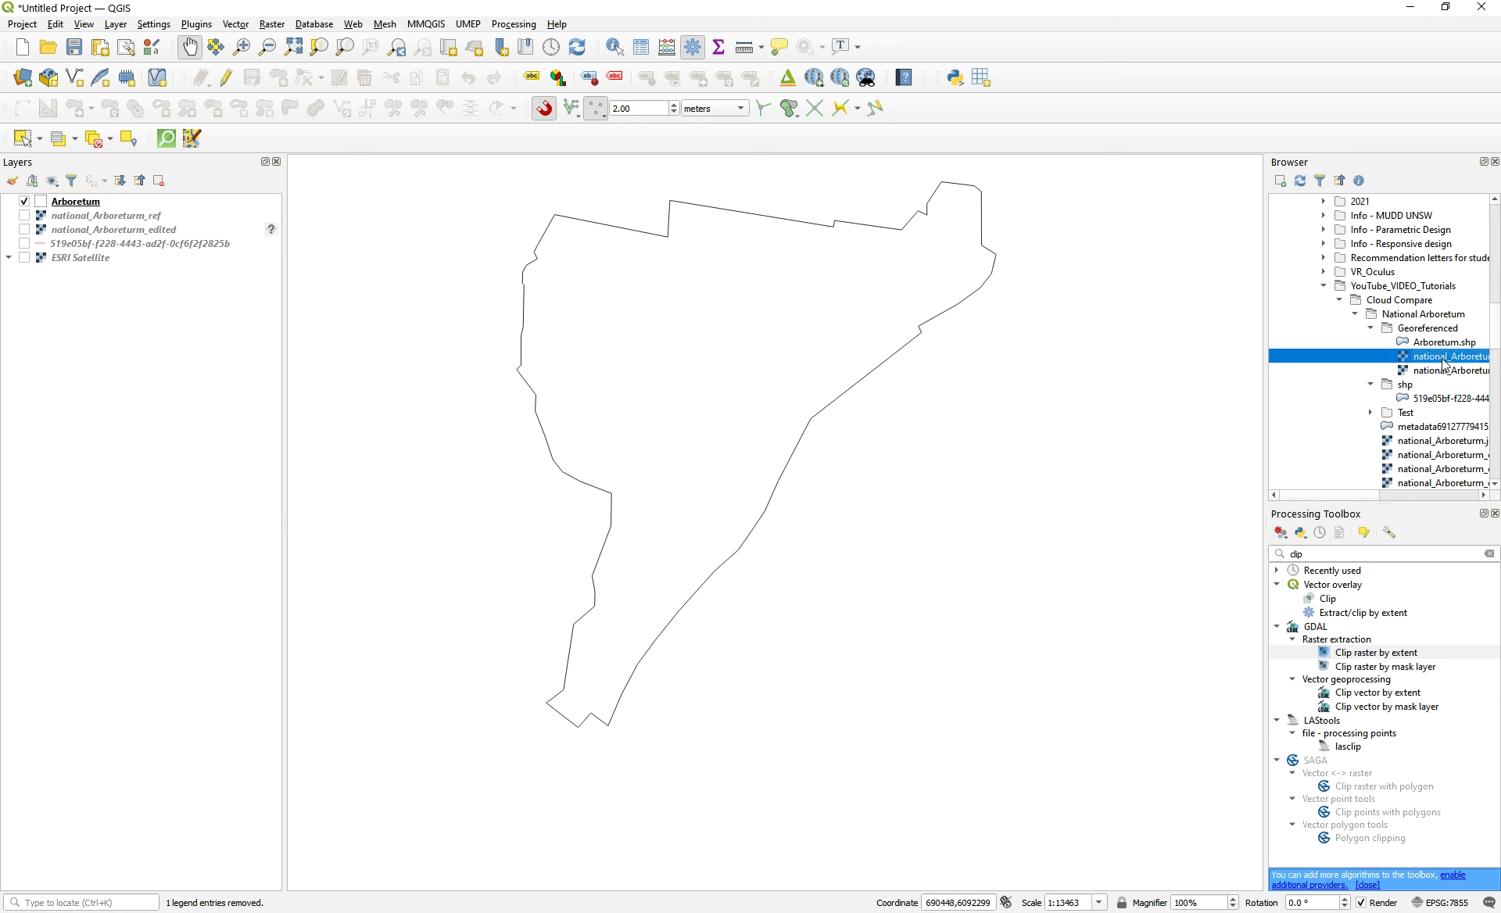
pyautogui.moveTo(1366, 500); pyautogui.dragTo(1401, 501)
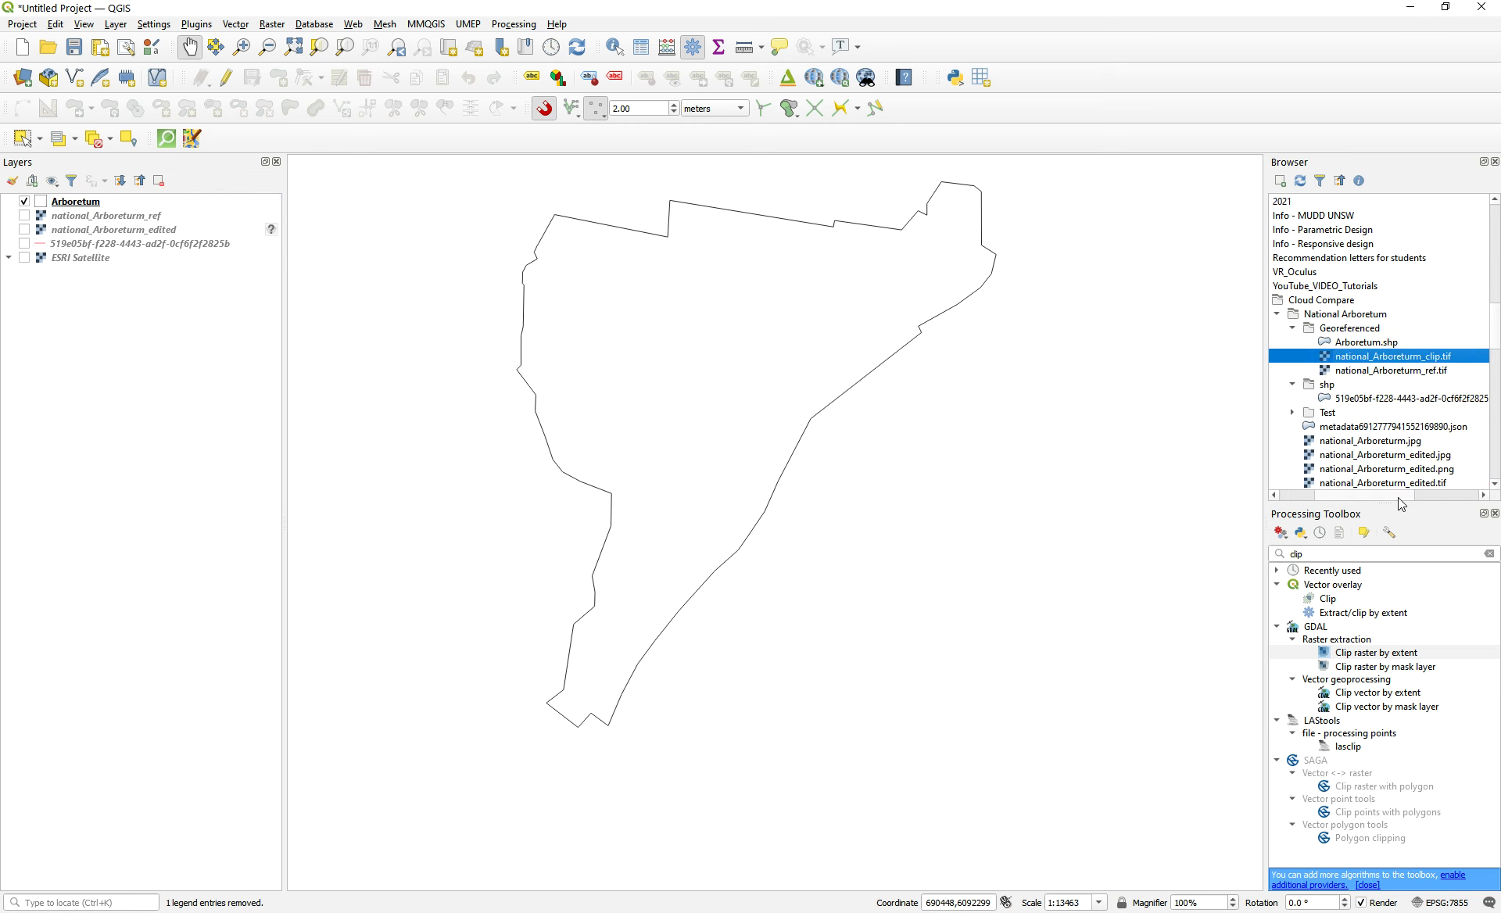
pyautogui.rightClick(1404, 359)
pyautogui.click(1345, 376)
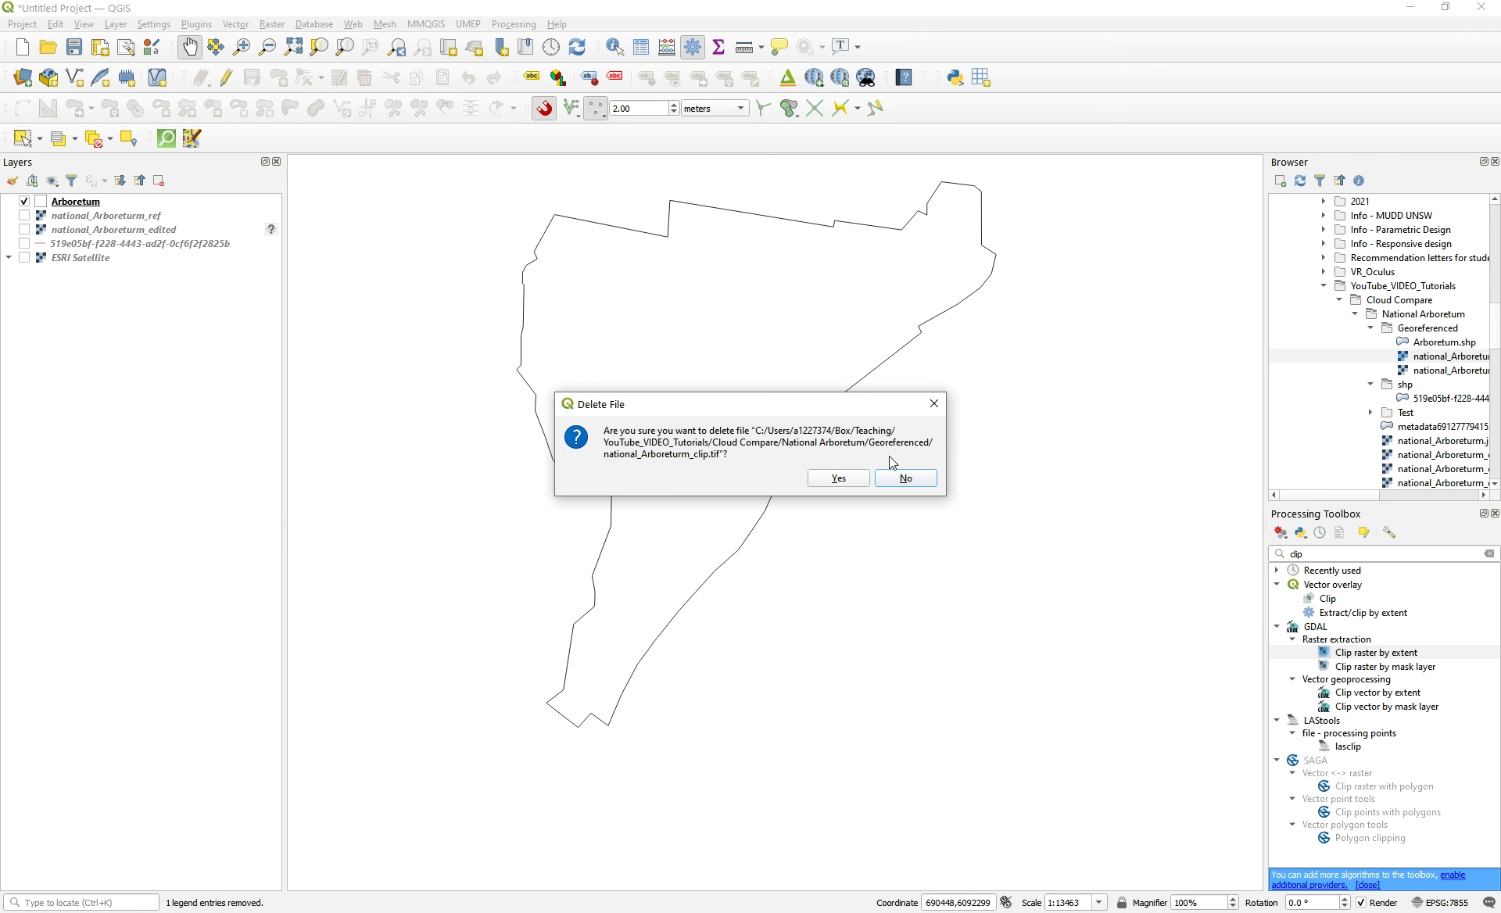
pyautogui.click(838, 478)
# - Show national_Arboreturm_ref and set up Clip Raster by Extent on it, with the clipping extent calculated from the Arboretum layer
pyautogui.click(25, 217)
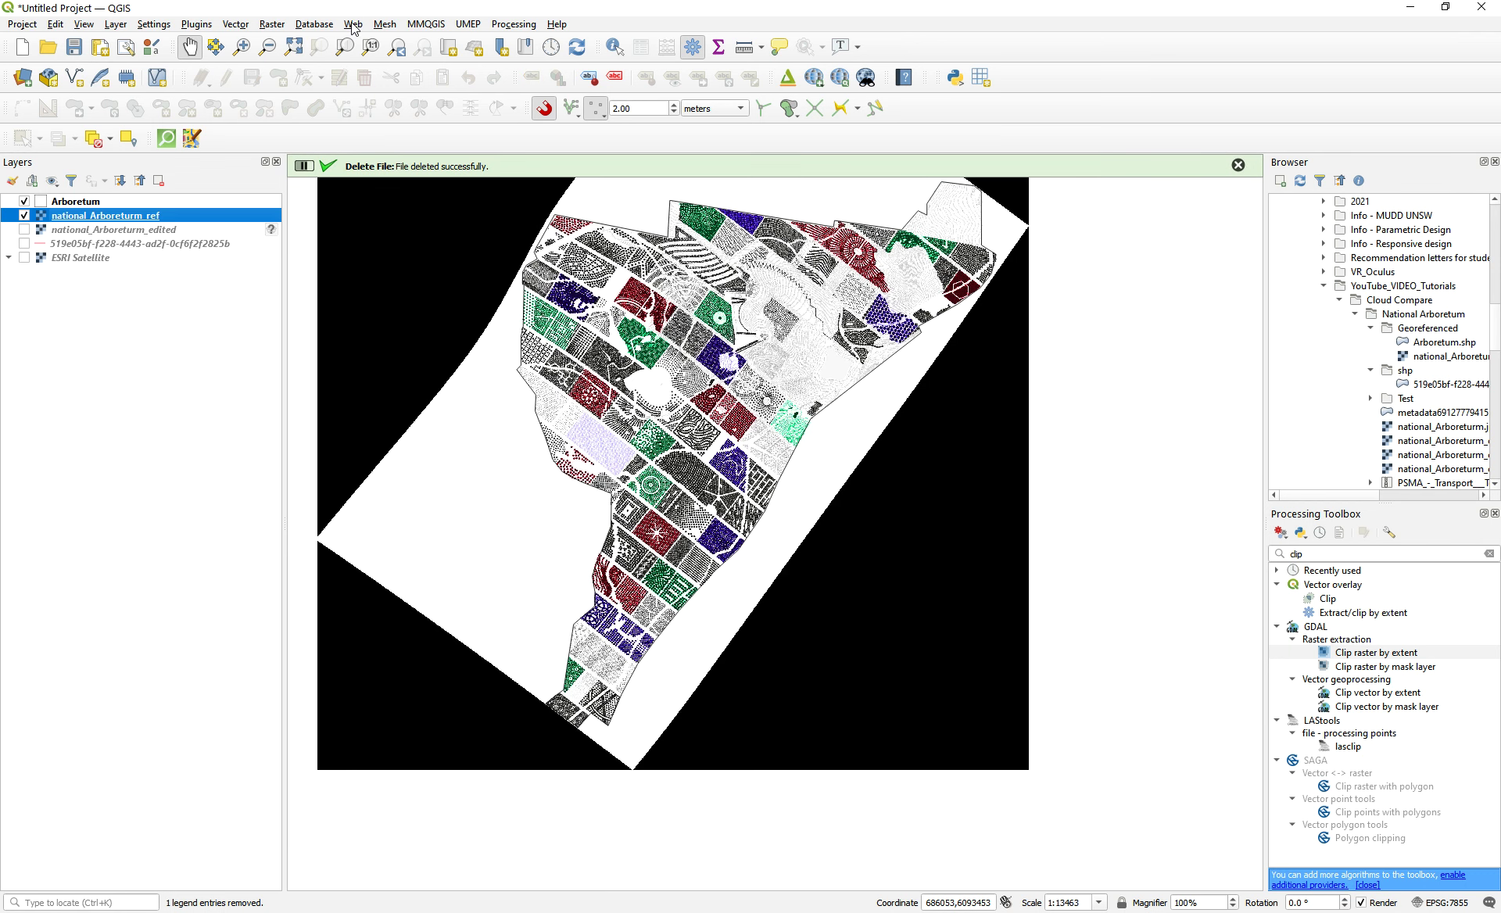
pyautogui.click(286, 25)
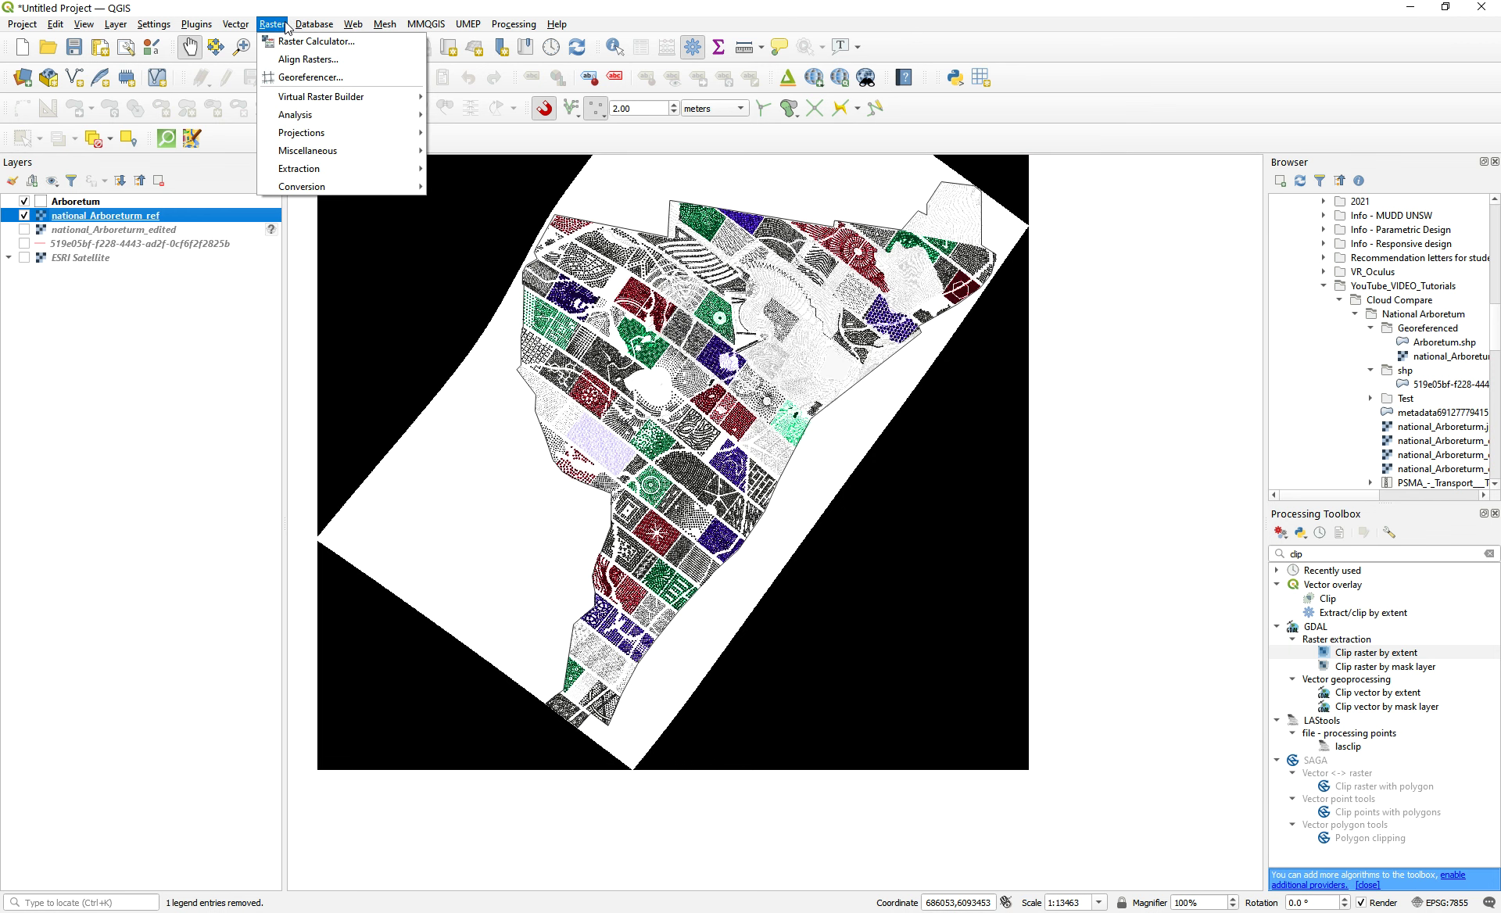
pyautogui.moveTo(340, 169)
pyautogui.click(497, 164)
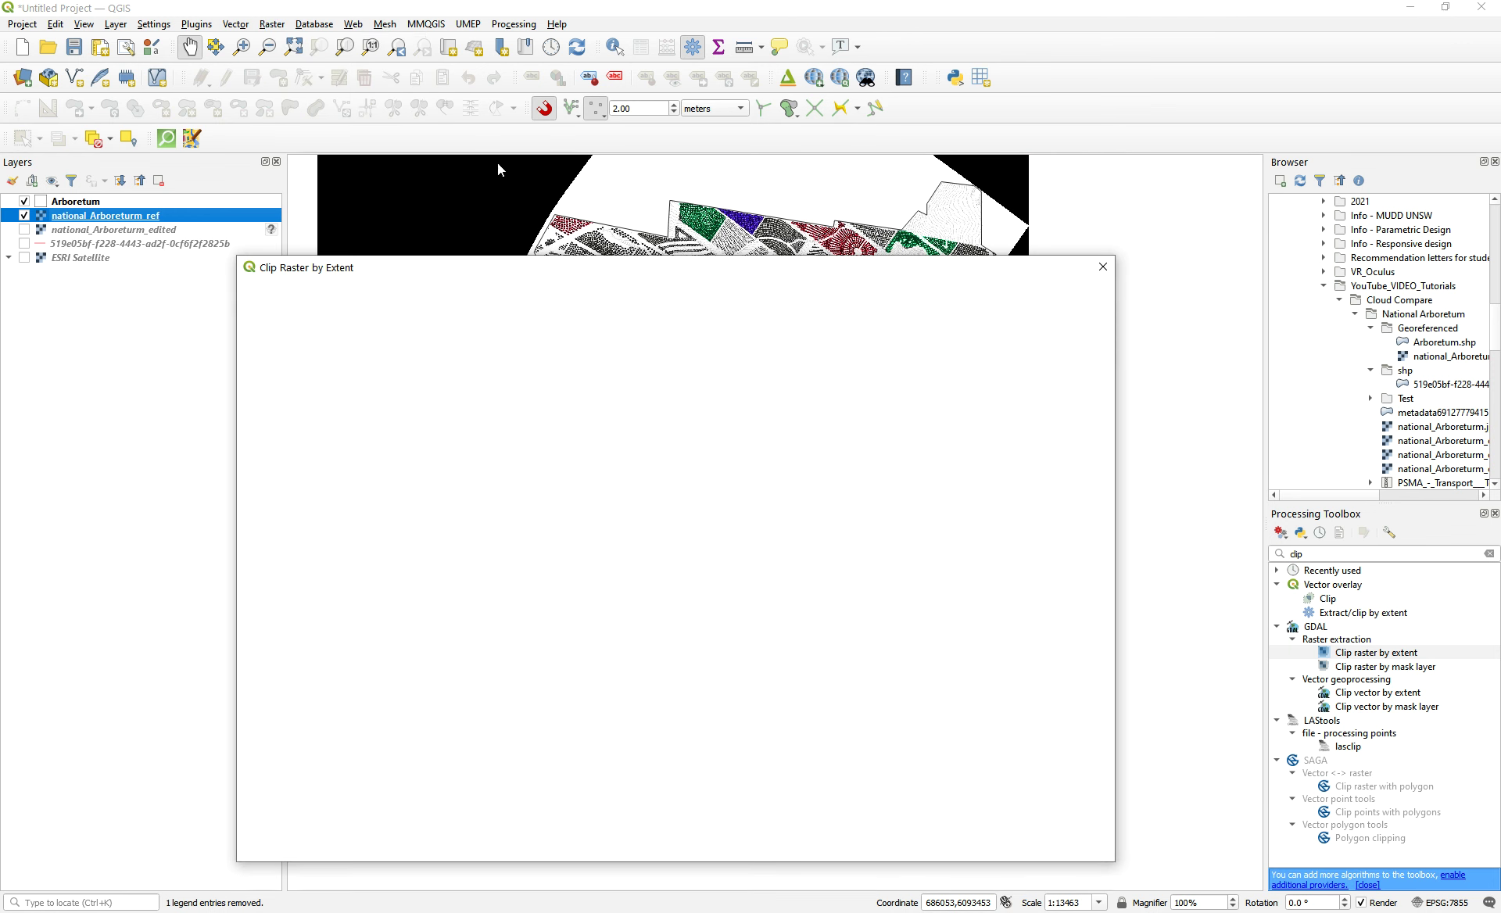
pyautogui.click(1093, 374)
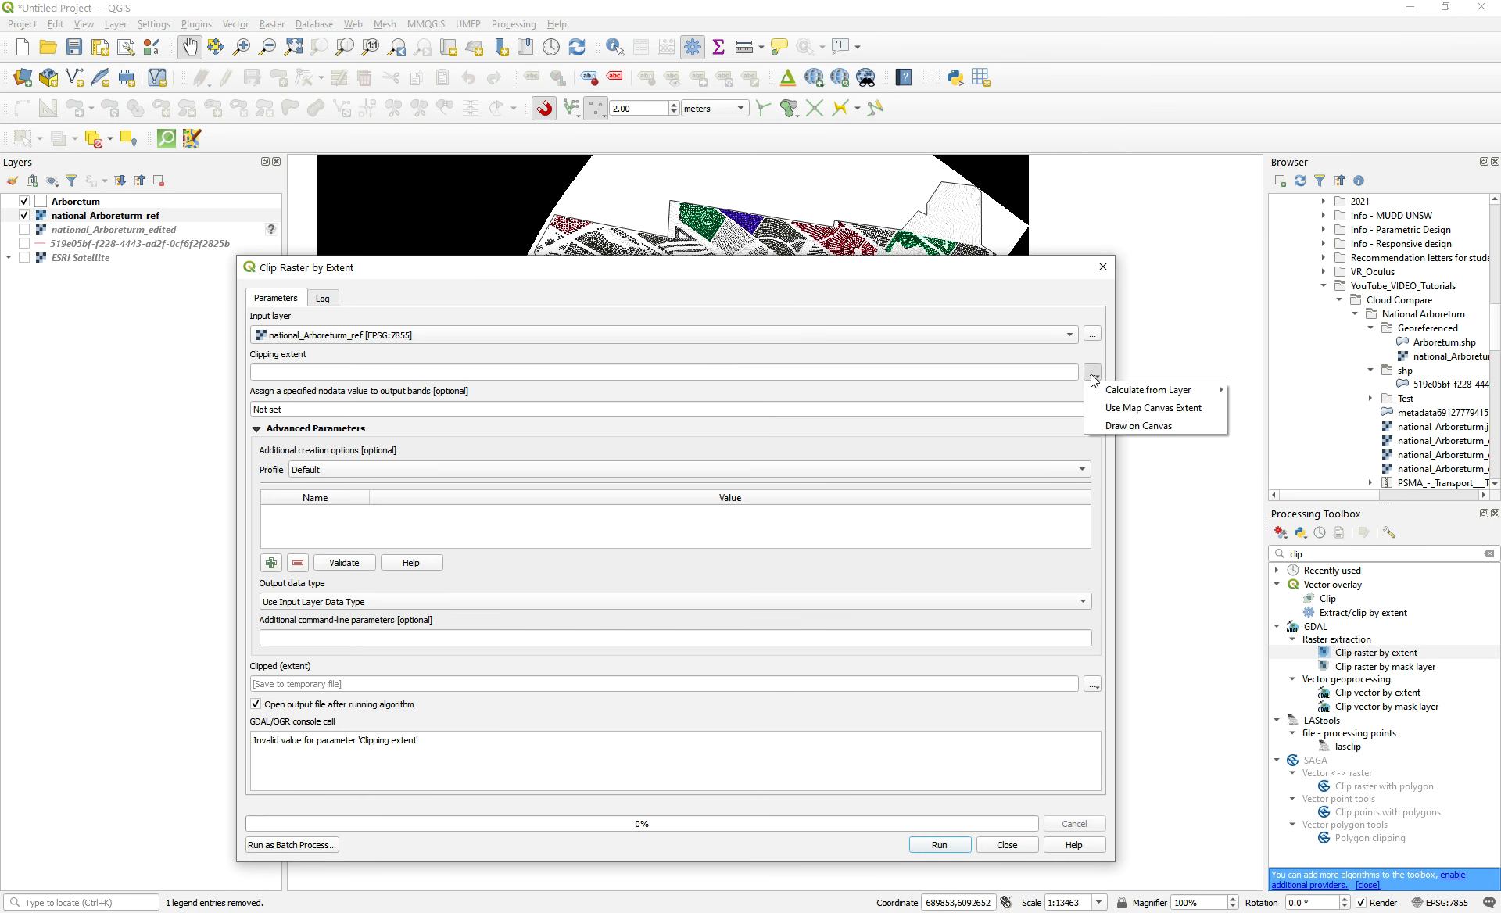
pyautogui.moveTo(1216, 395)
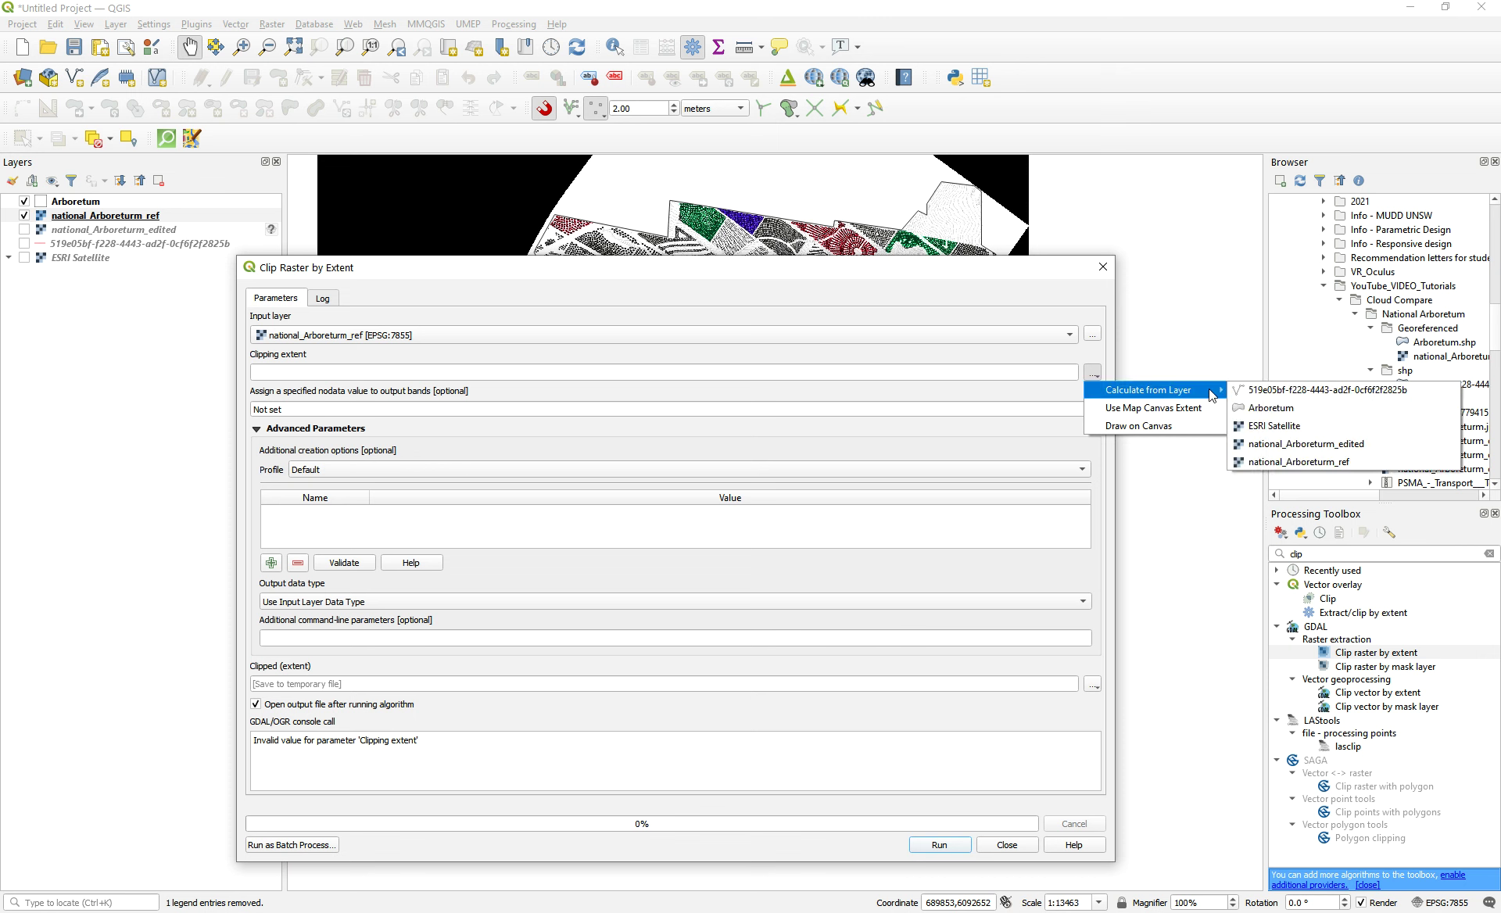
pyautogui.click(1262, 407)
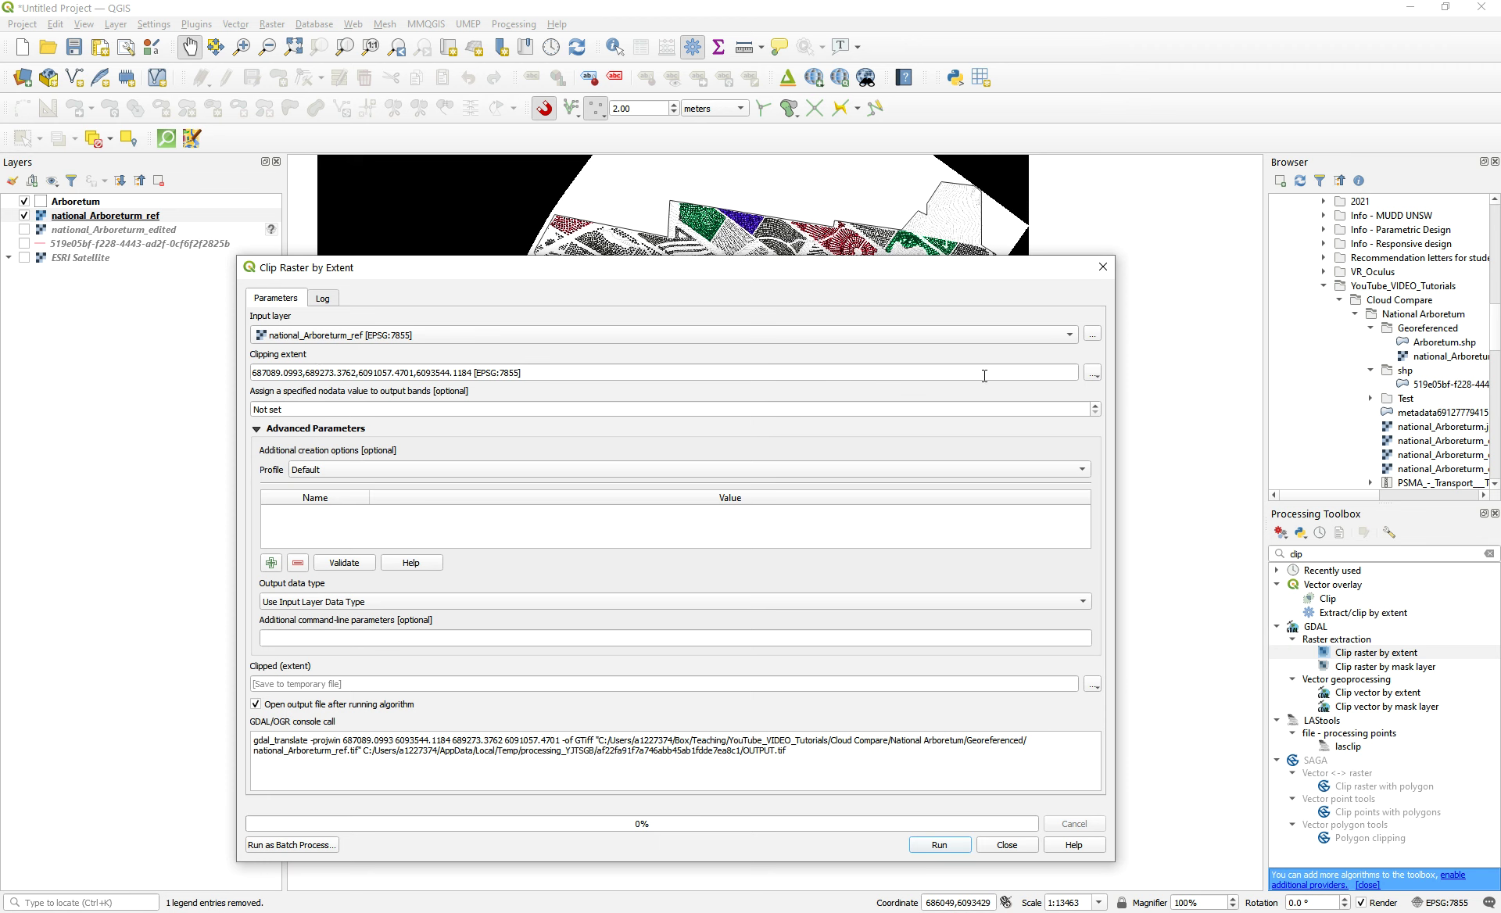
pyautogui.click(1095, 375)
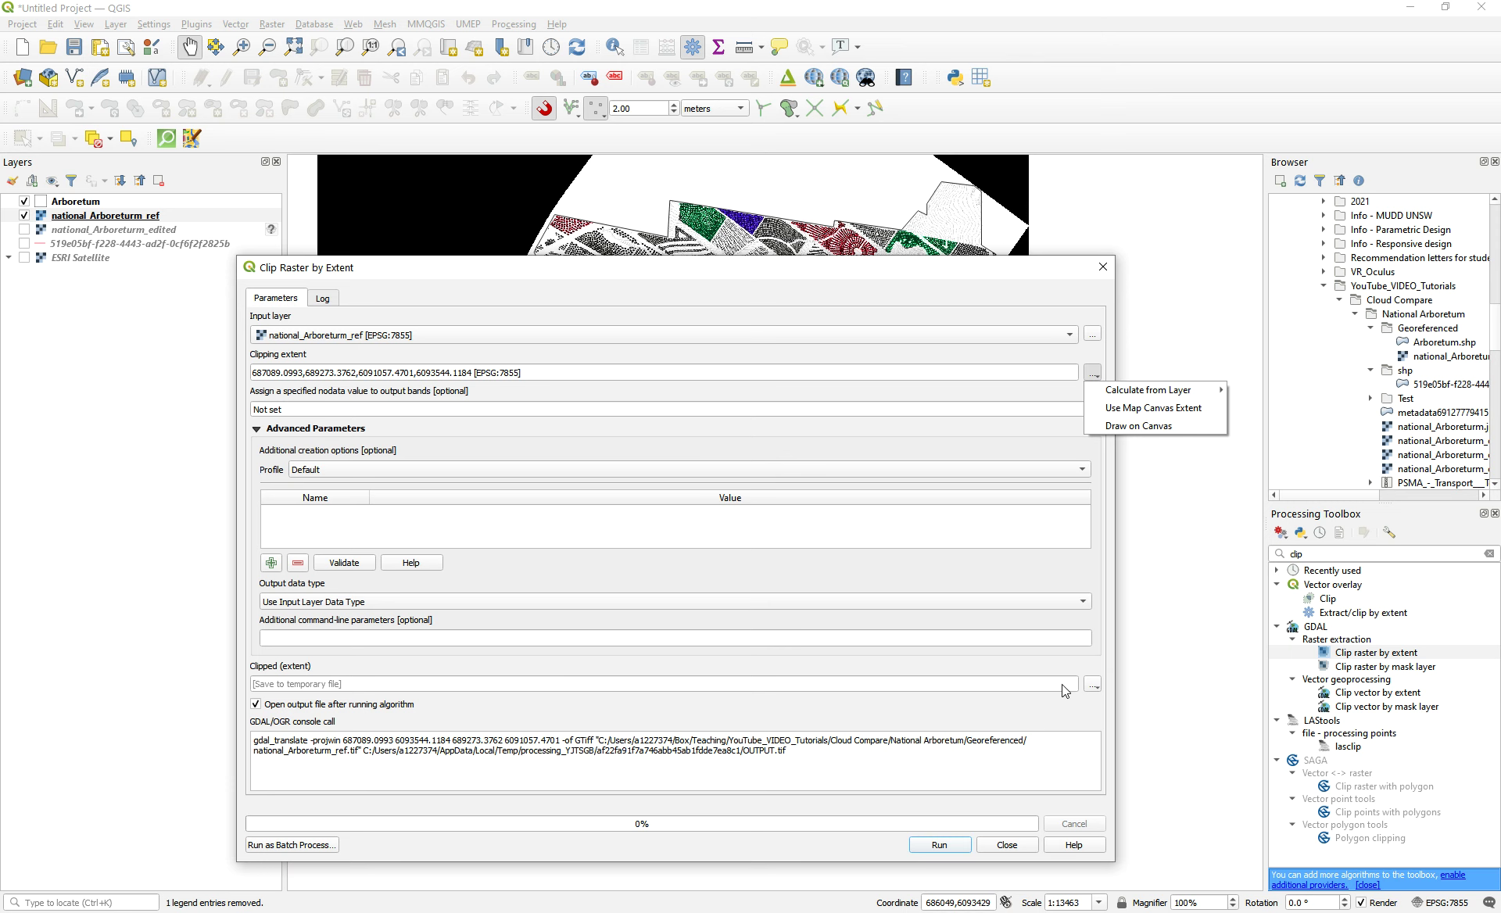
# - Set the clipped output to national_Arboreturm_clip as TIF in the Georeferenced folder, run the extent clip and close the tool
pyautogui.click(1092, 685)
pyautogui.click(1092, 685)
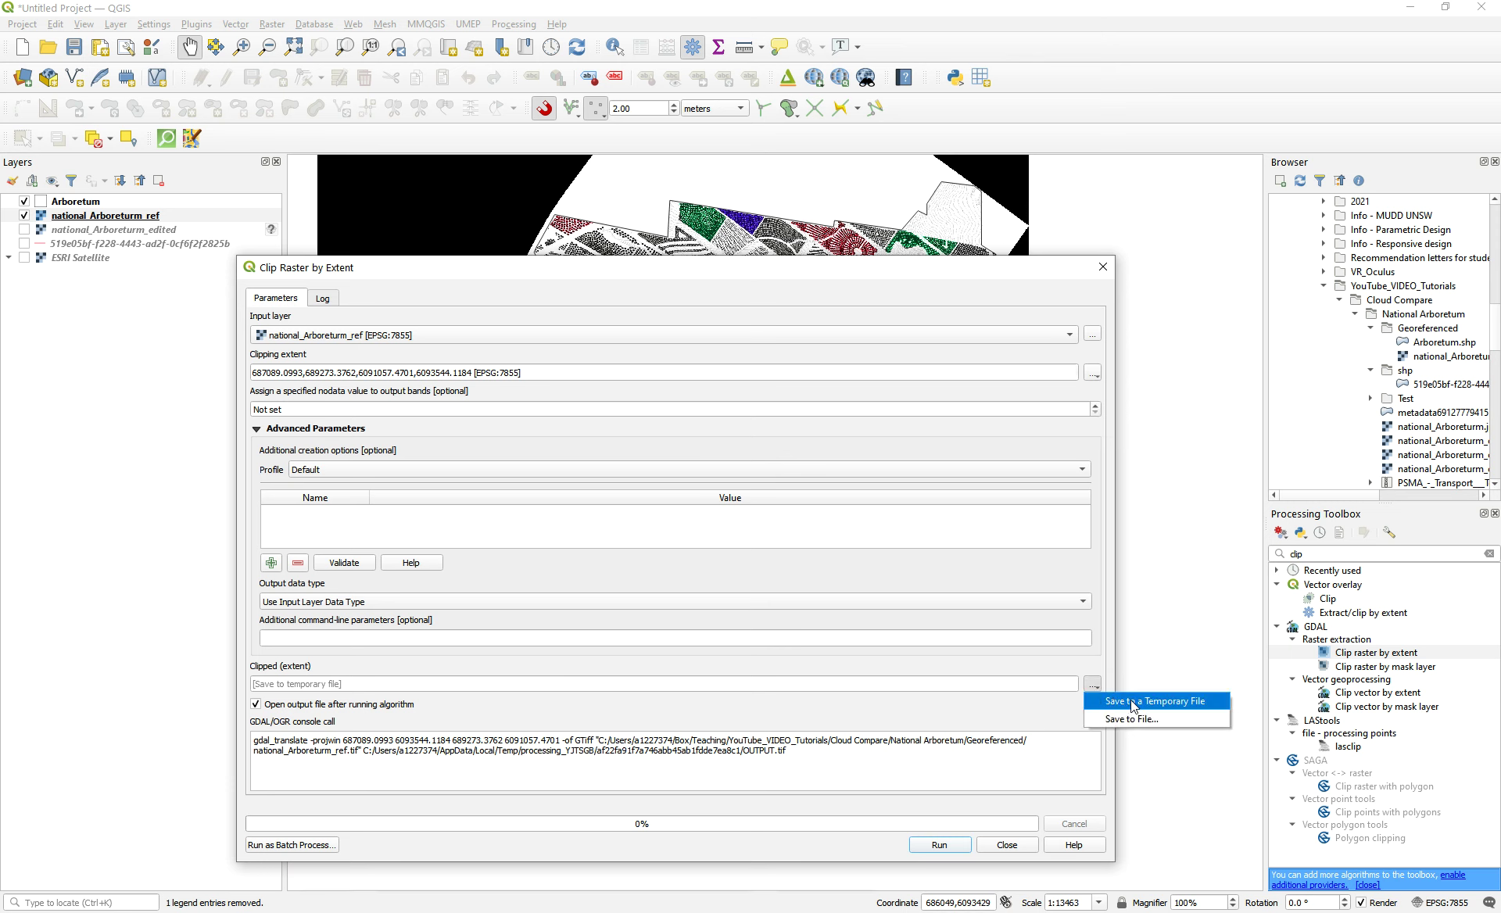
pyautogui.click(1130, 699)
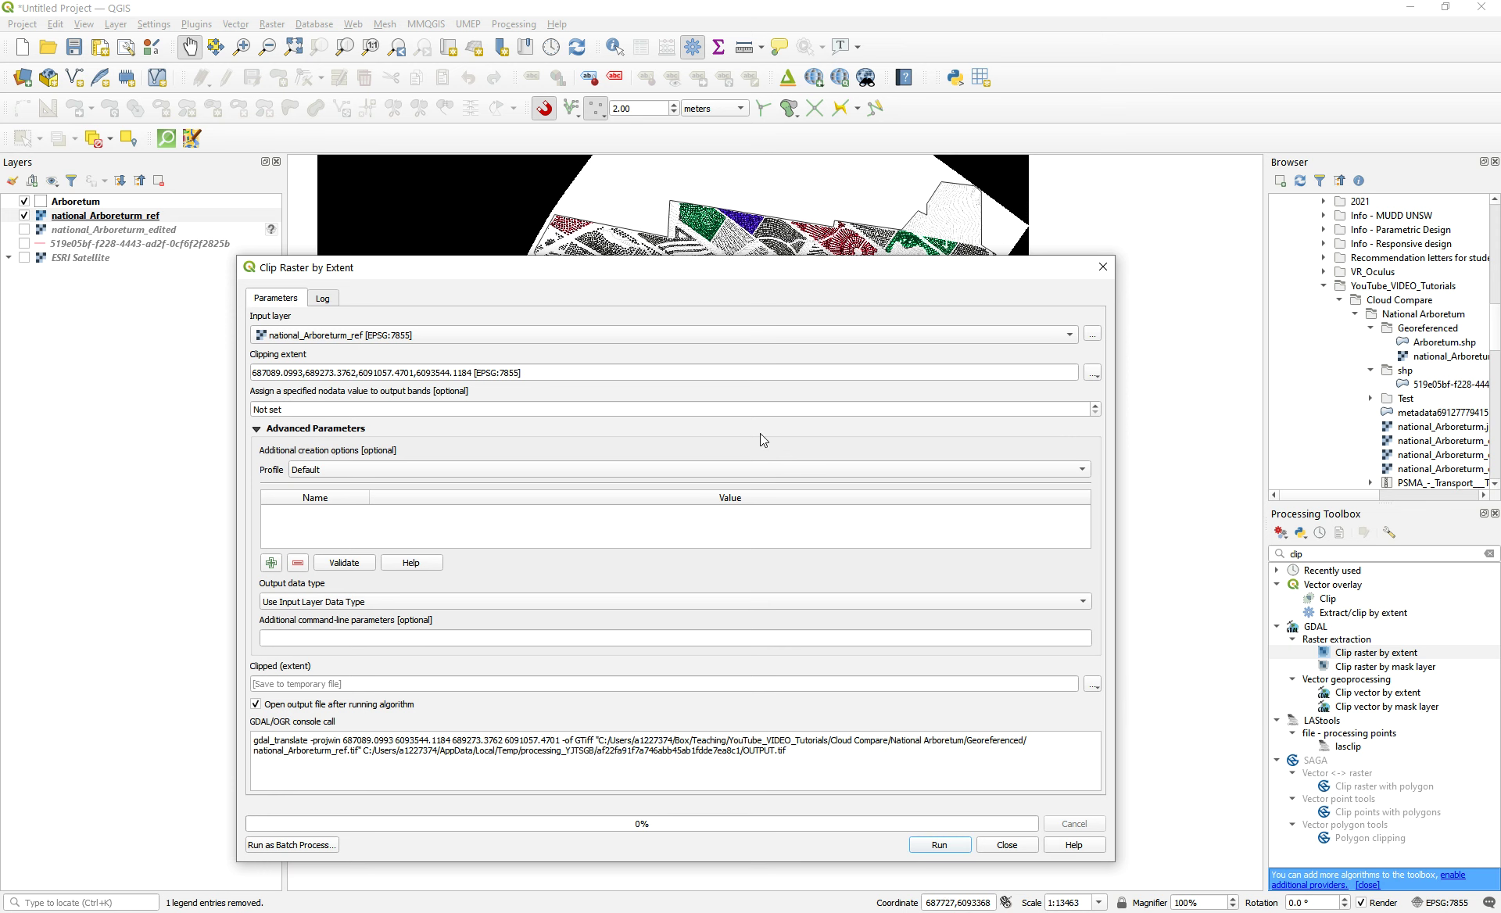
pyautogui.click(1092, 685)
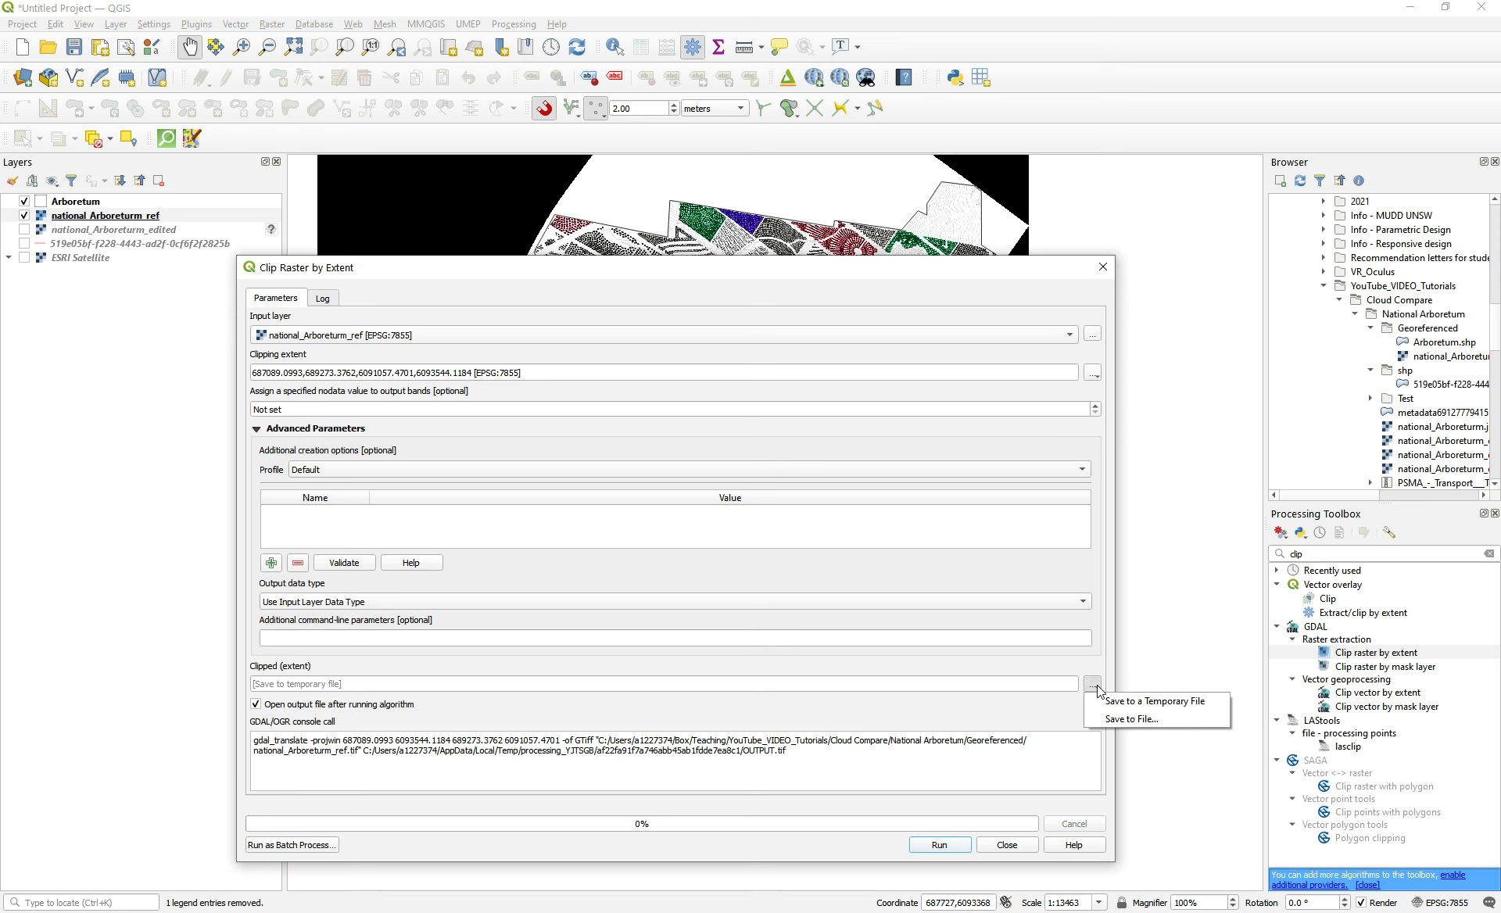
pyautogui.click(1115, 718)
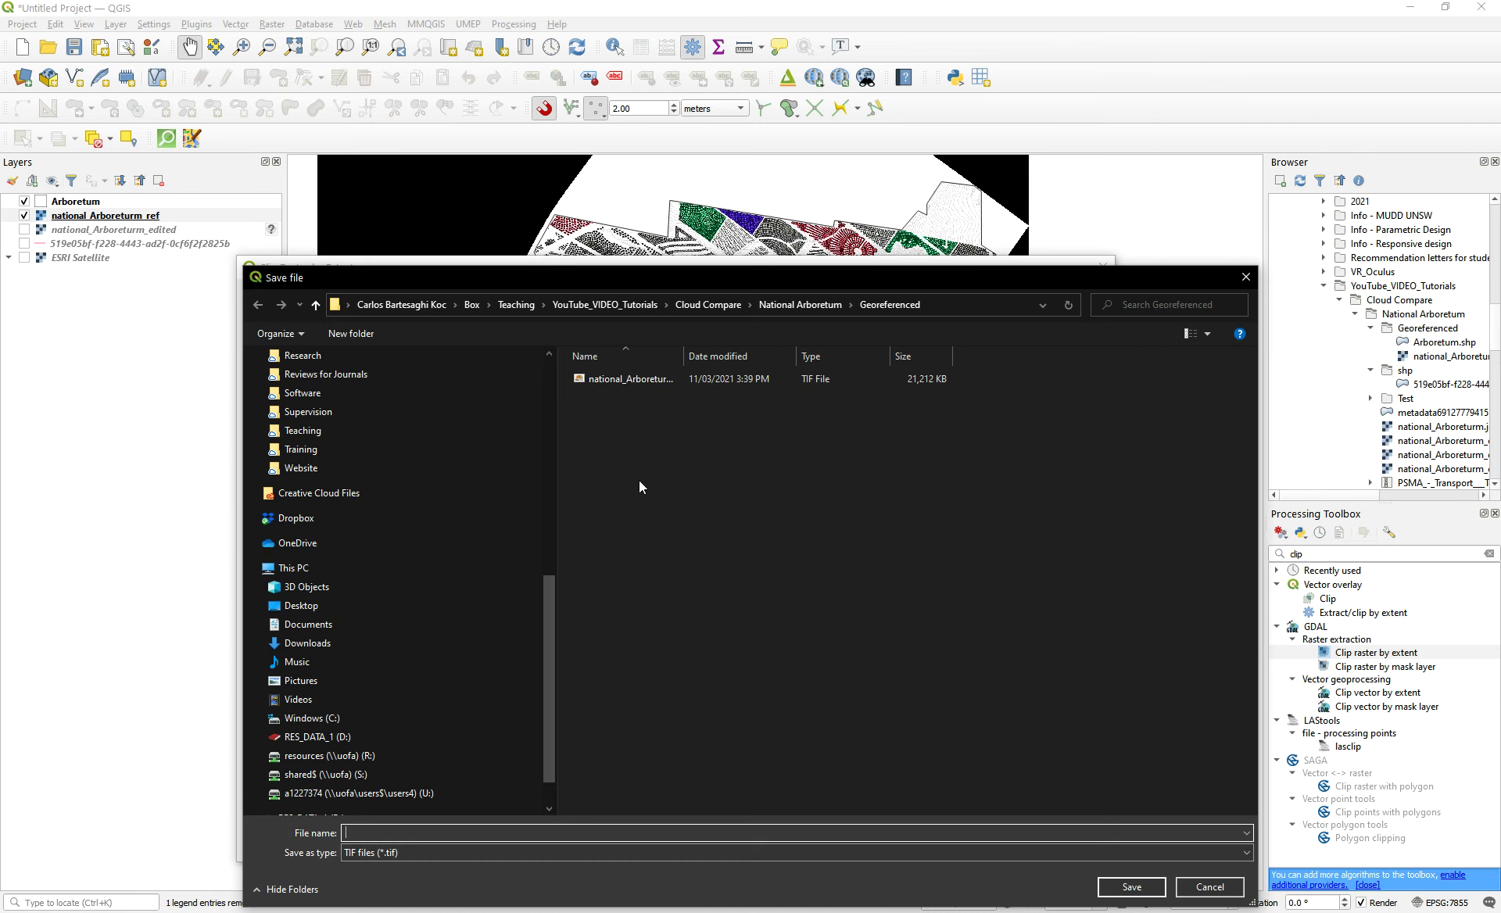
pyautogui.click(623, 381)
pyautogui.click(499, 833)
pyautogui.click(498, 833)
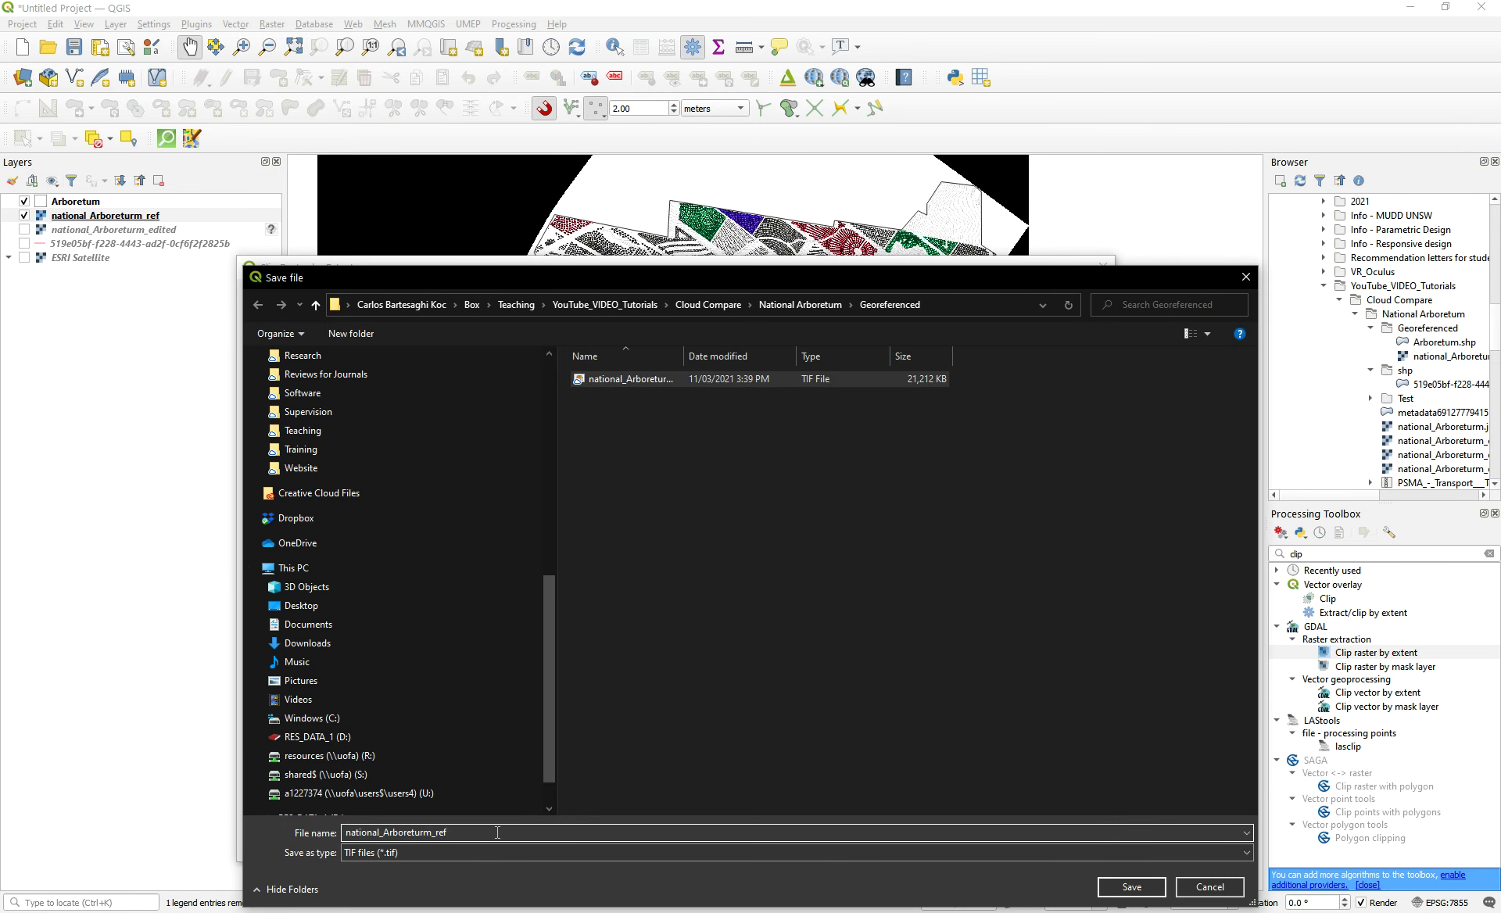
pyautogui.press('BackSpace')
pyautogui.press('BackSpace')
pyautogui.press('BackSpace')
pyautogui.write('clip')
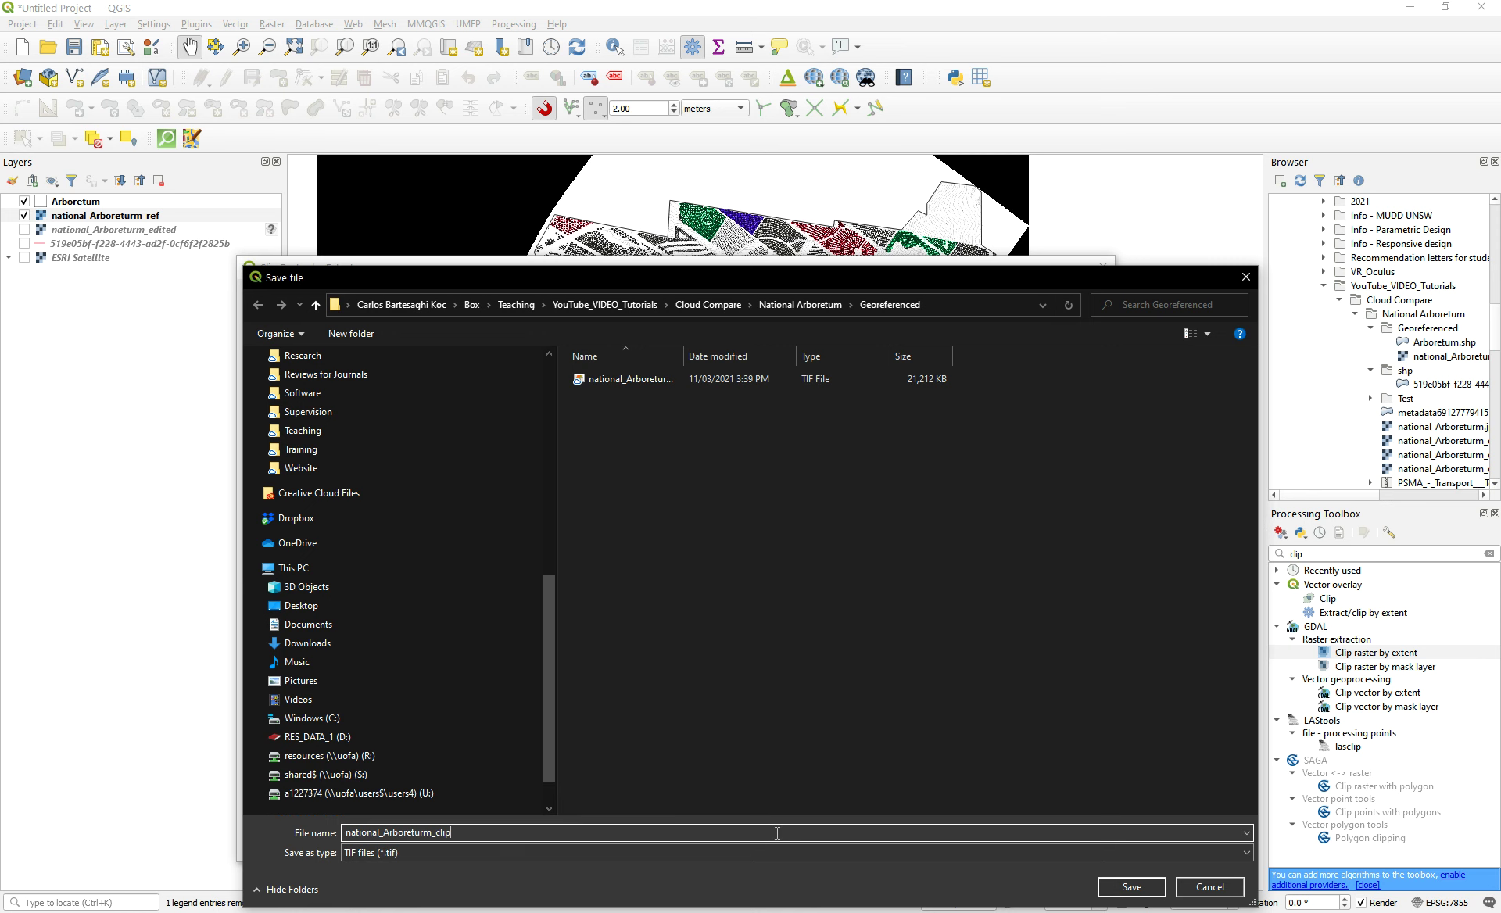
pyautogui.click(1111, 882)
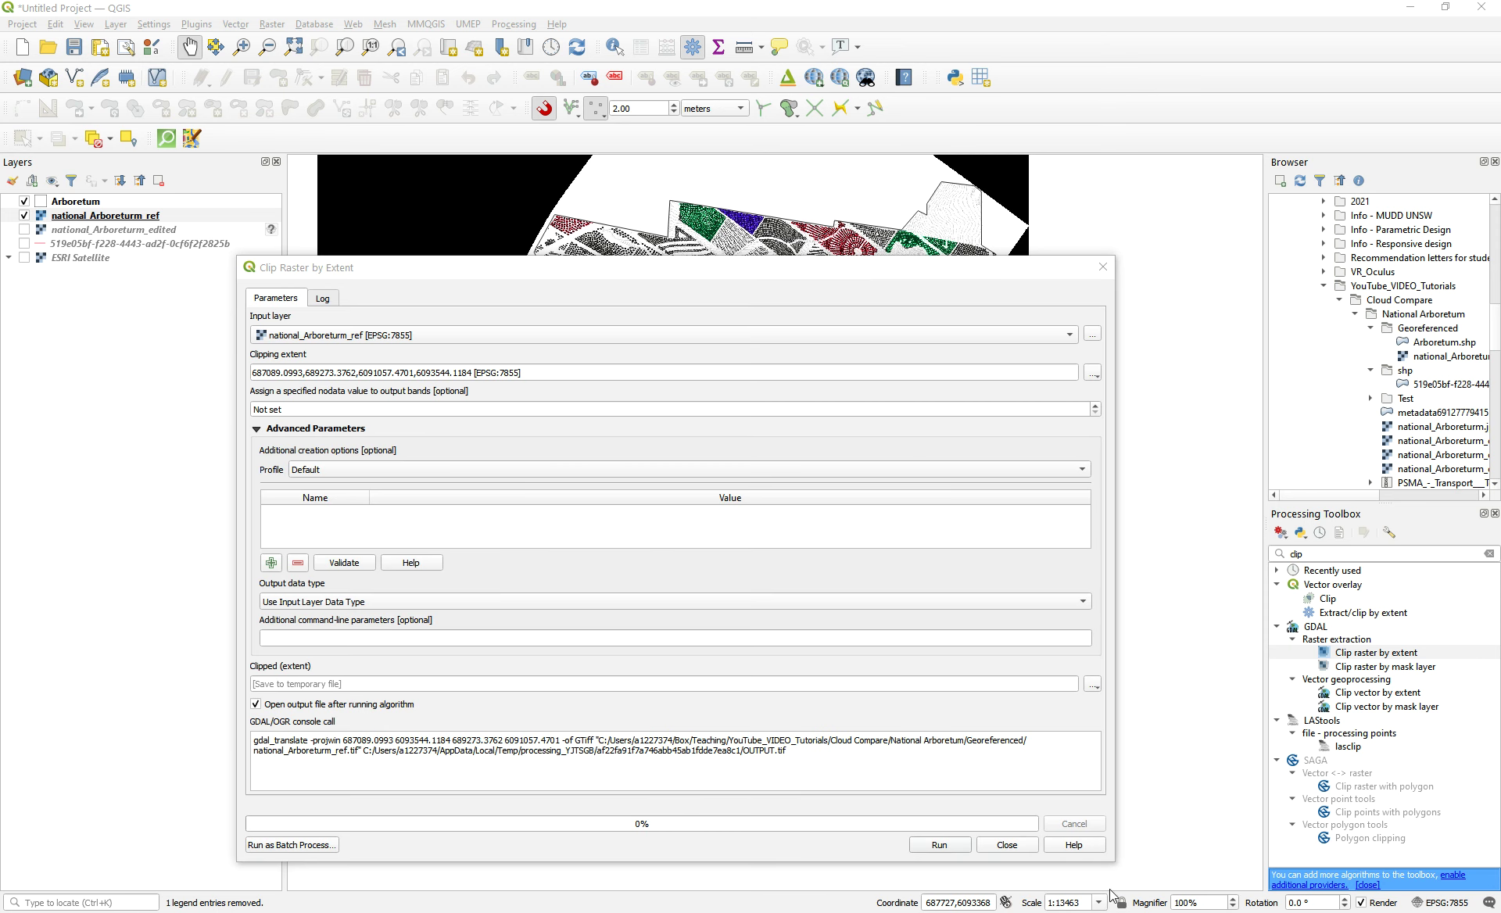
pyautogui.click(952, 849)
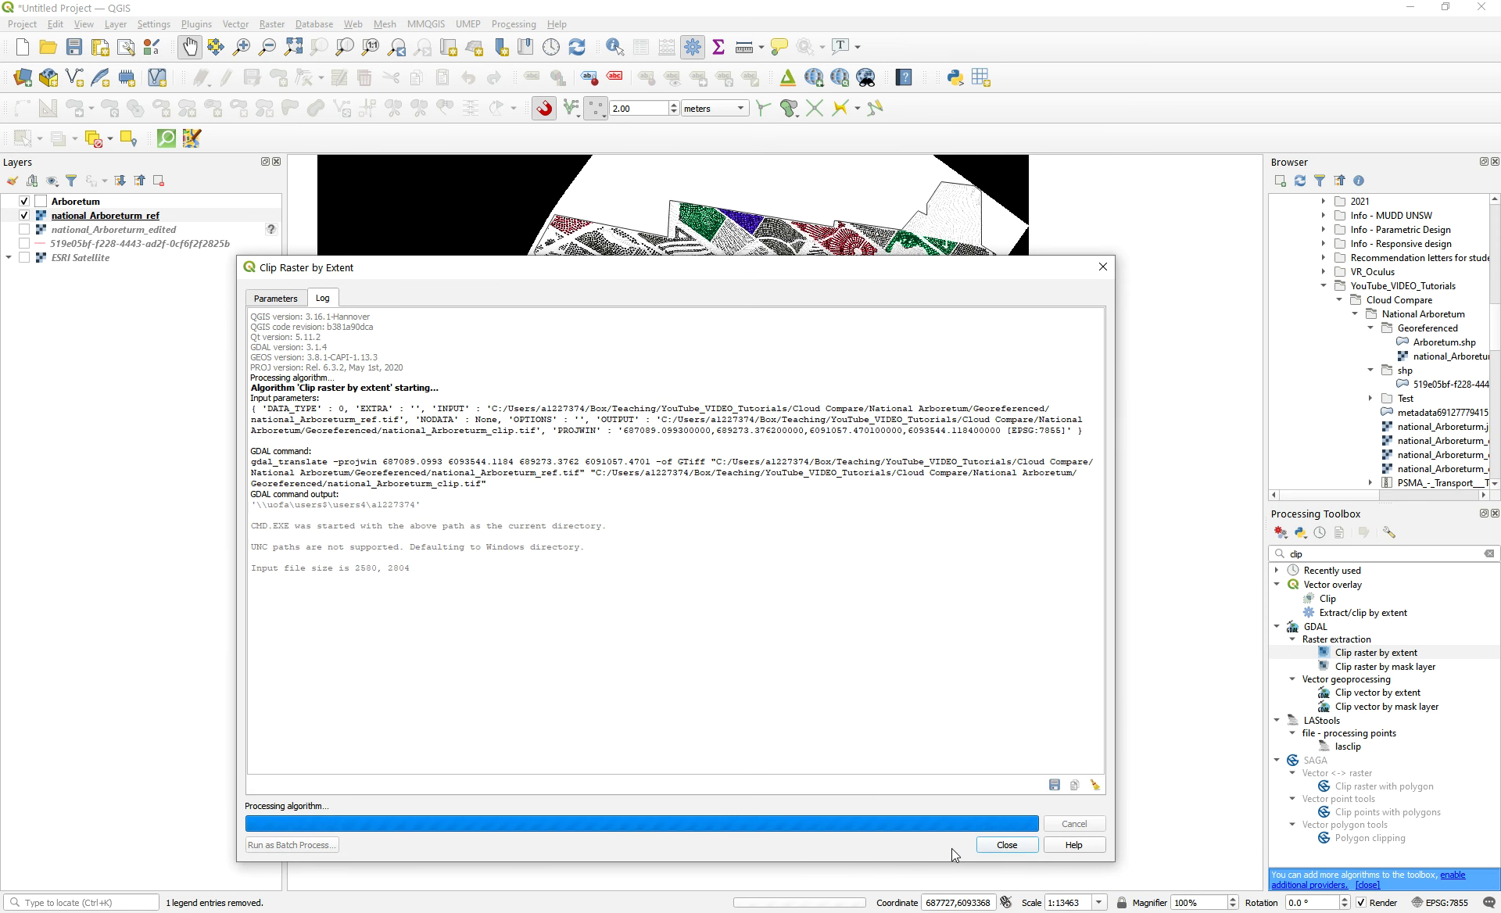
pyautogui.click(1006, 845)
# - Hide the Arboretum and national_Arboreturm_ref layers and remove the new national_Arboreturm_clip layer from the project
pyautogui.click(25, 202)
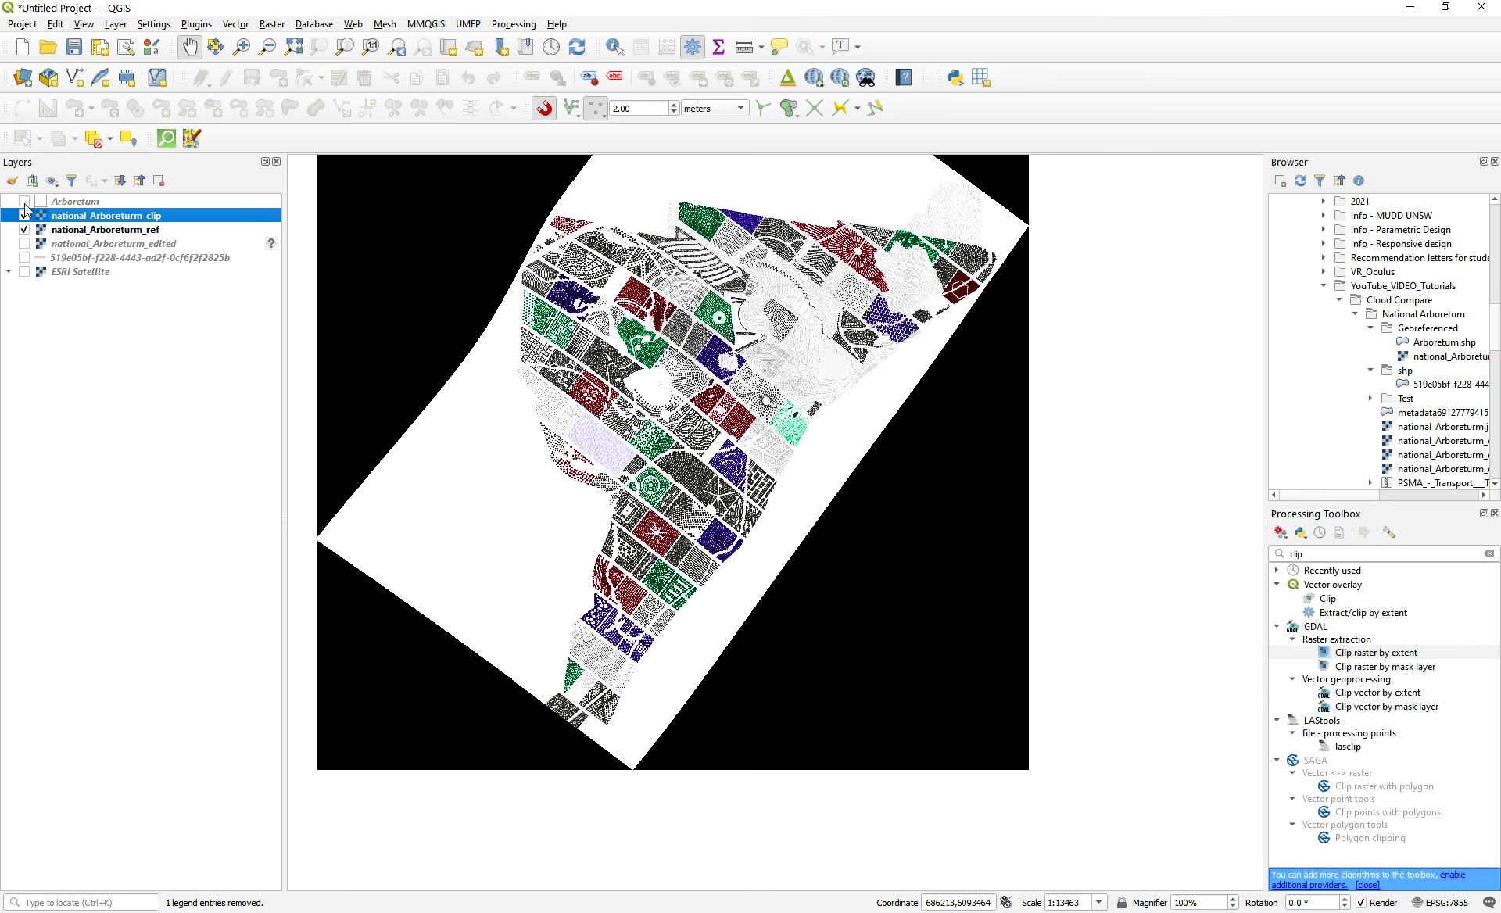
pyautogui.click(25, 229)
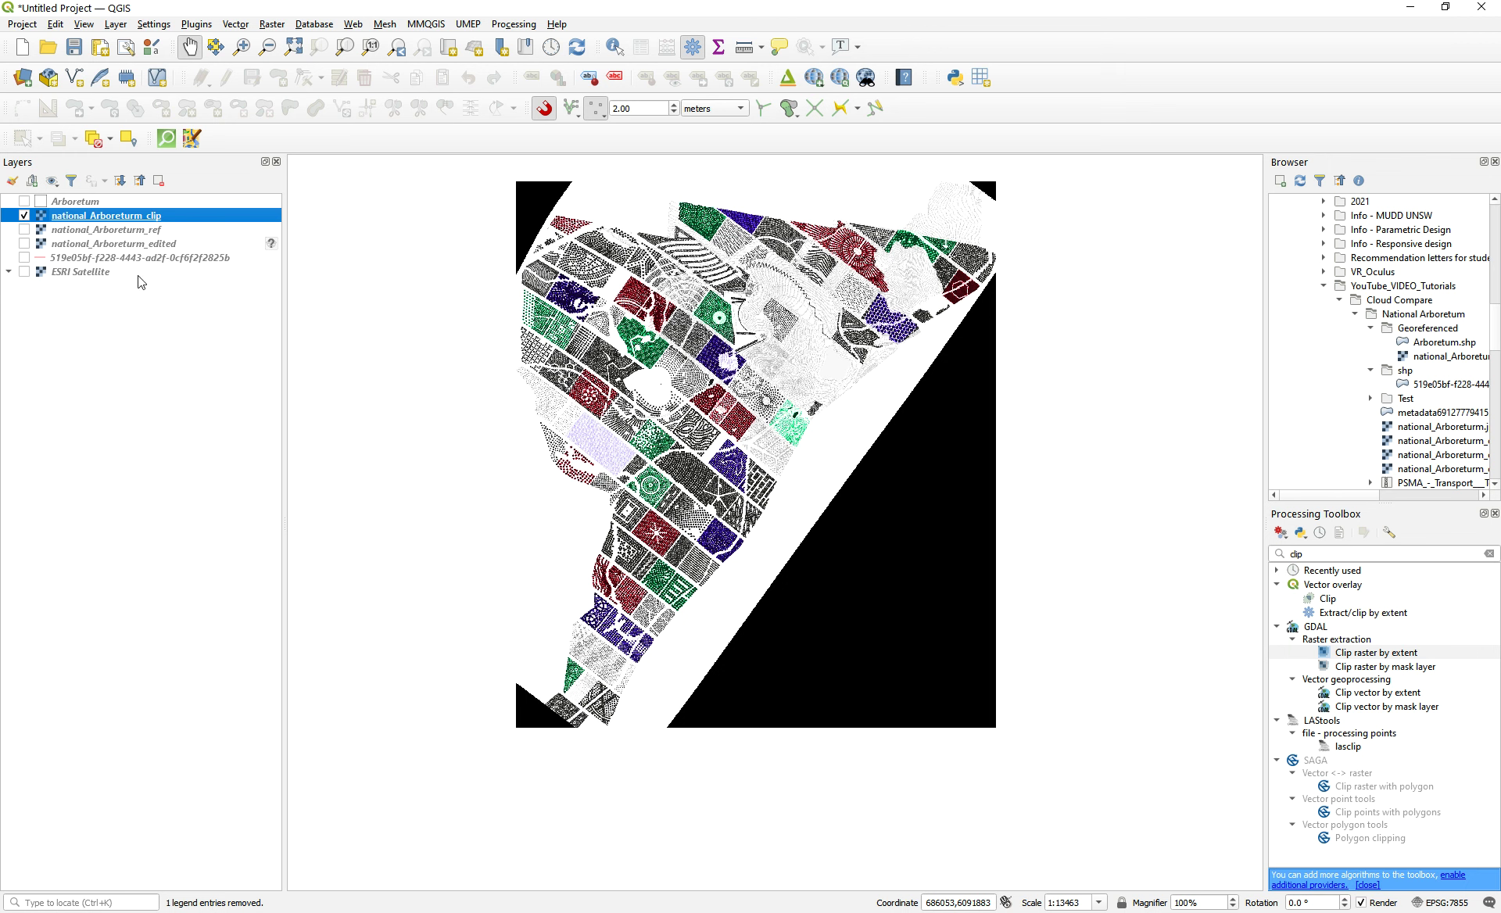
pyautogui.click(163, 181)
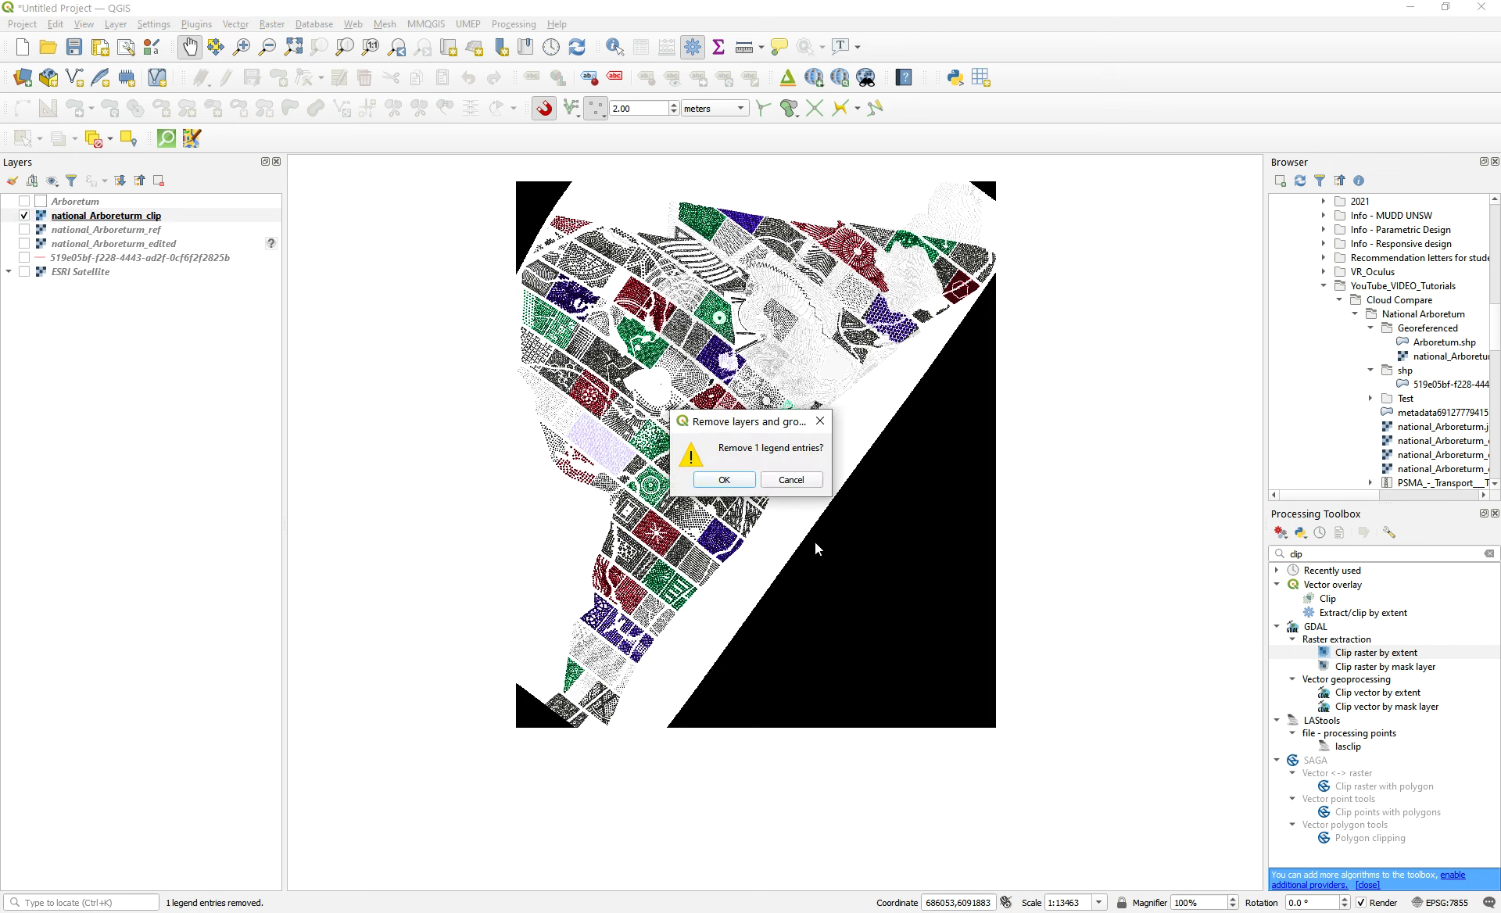
pyautogui.click(724, 479)
# - Compare the national_Arboreturm_ref raster with the Arboretum boundary by toggling both layers' visibility
pyautogui.click(25, 217)
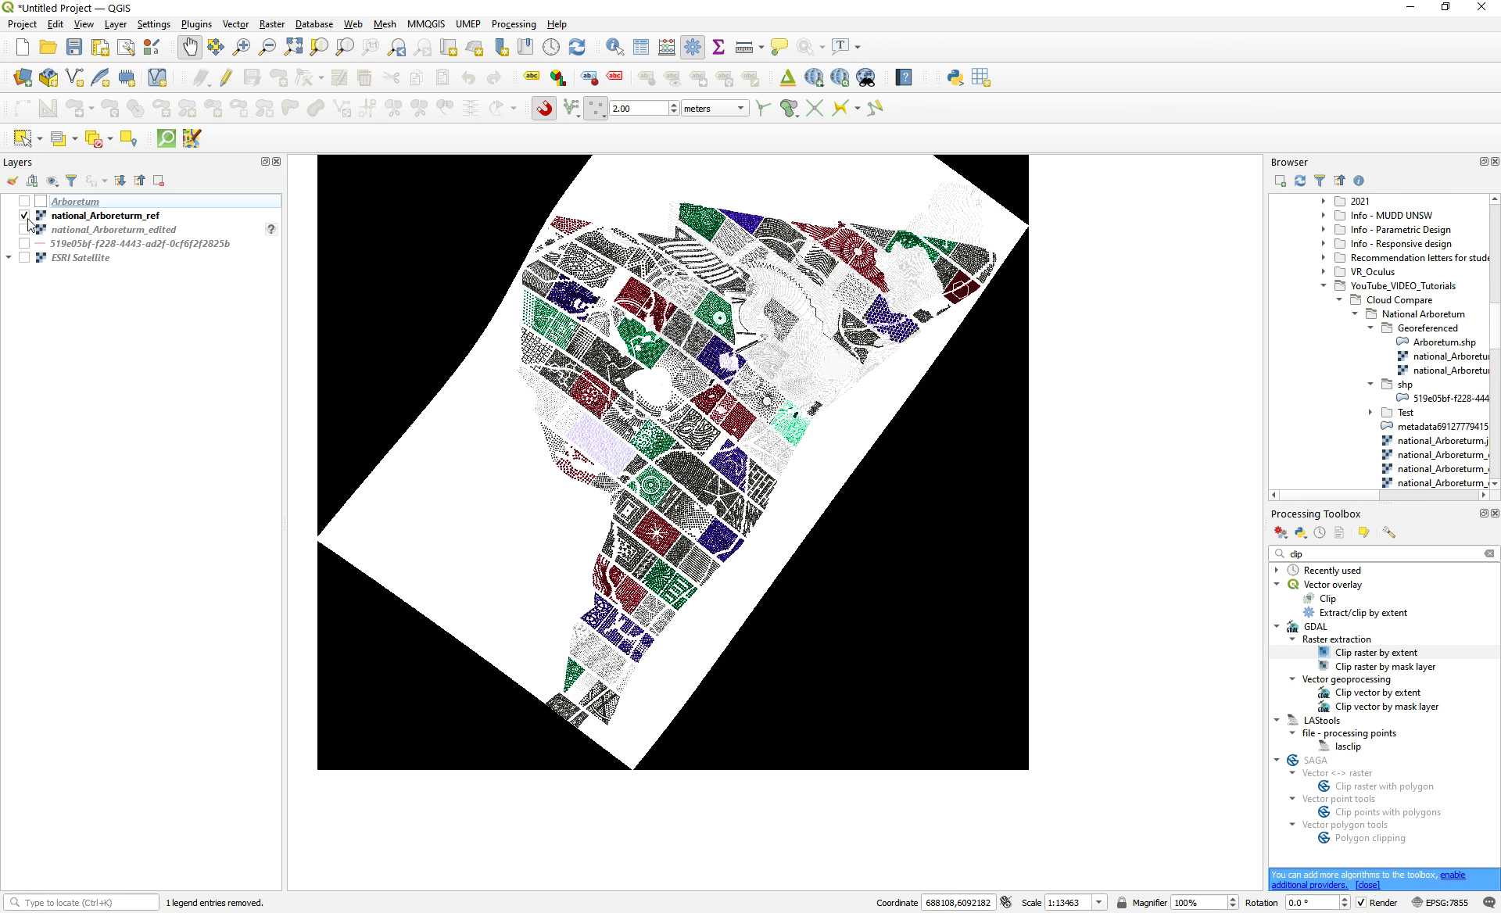
pyautogui.click(25, 202)
pyautogui.click(24, 202)
pyautogui.click(25, 217)
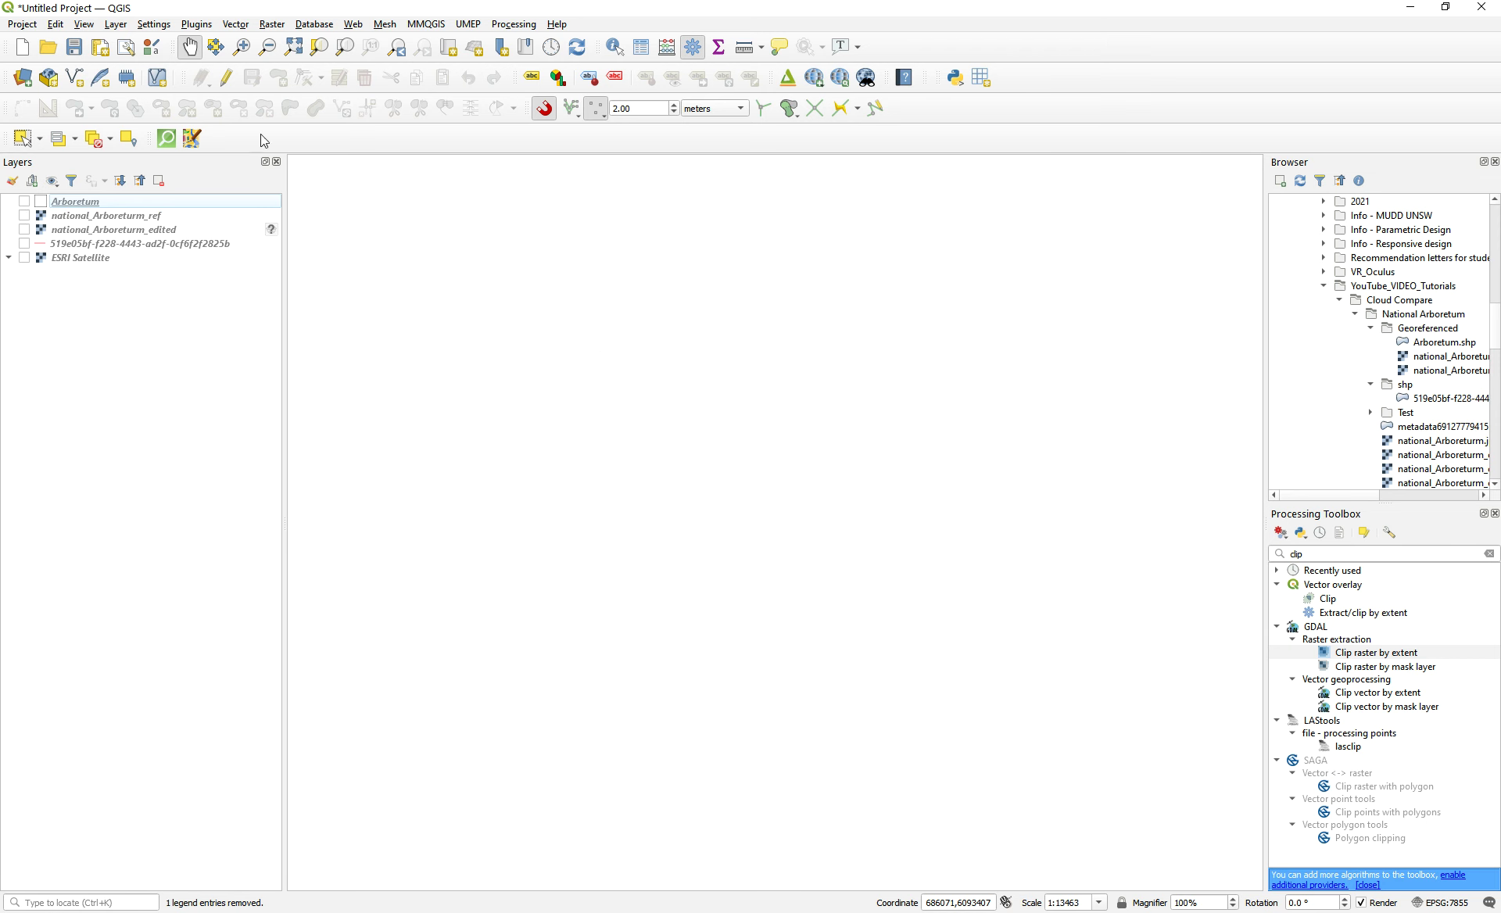
pyautogui.click(25, 217)
pyautogui.click(25, 203)
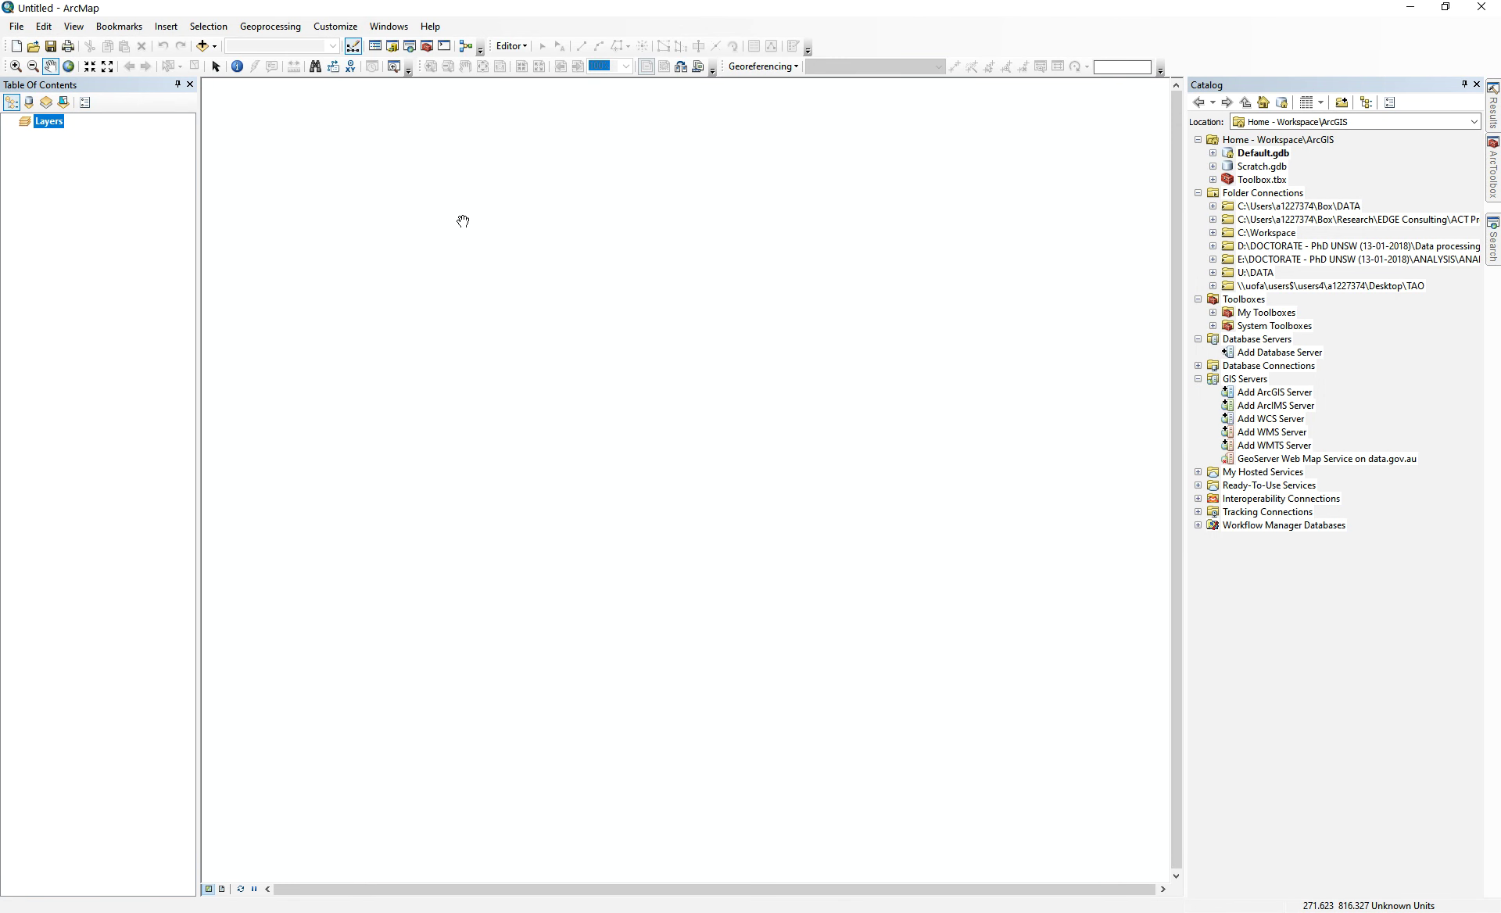
pyautogui.click(1213, 233)
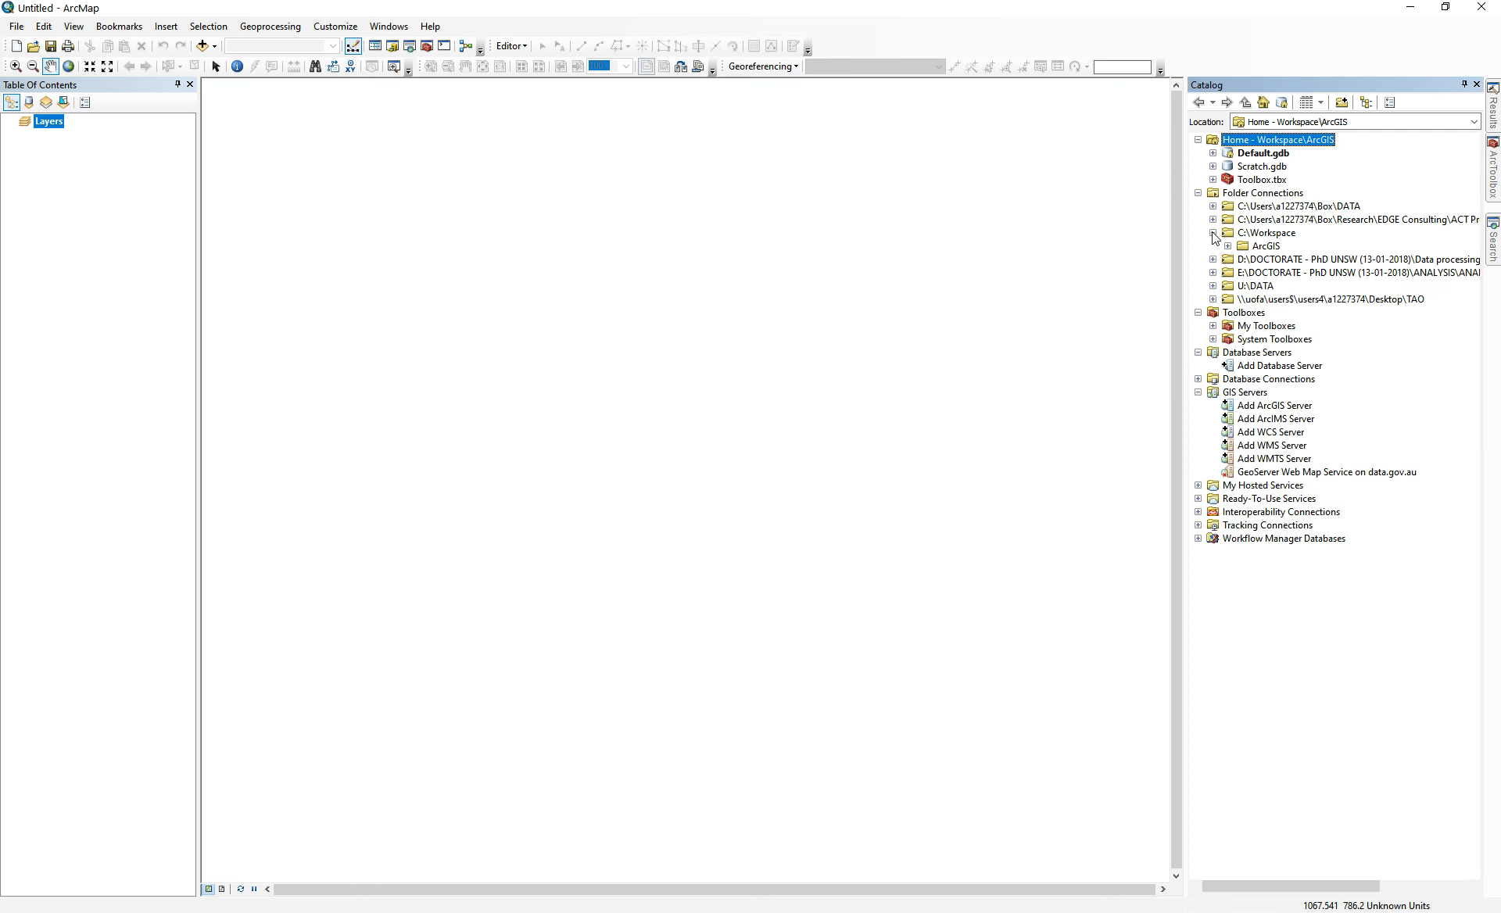
pyautogui.click(1227, 247)
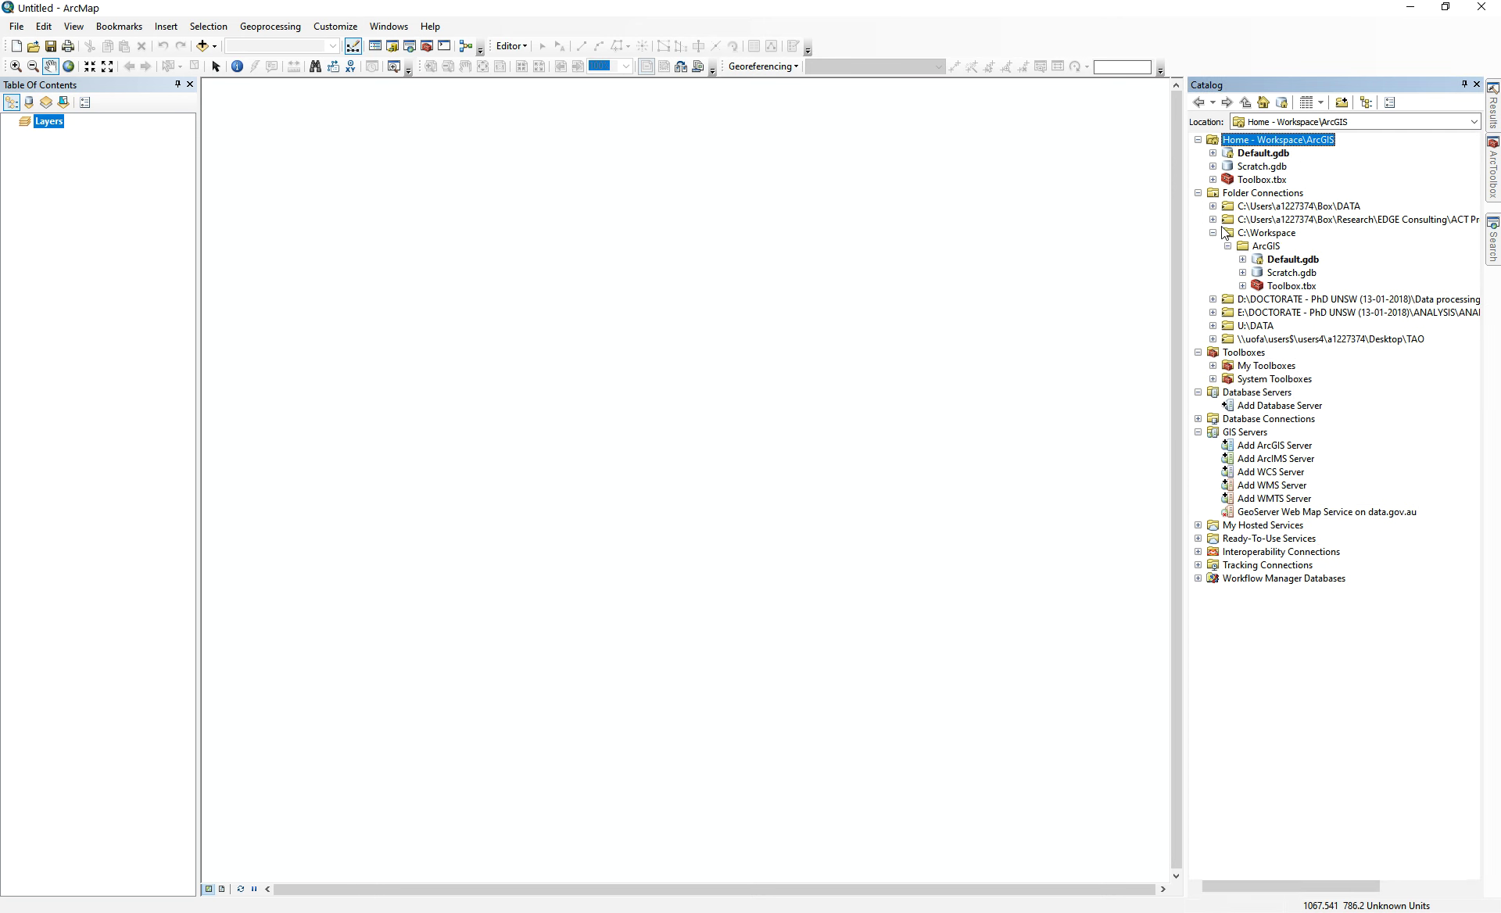
pyautogui.click(1213, 233)
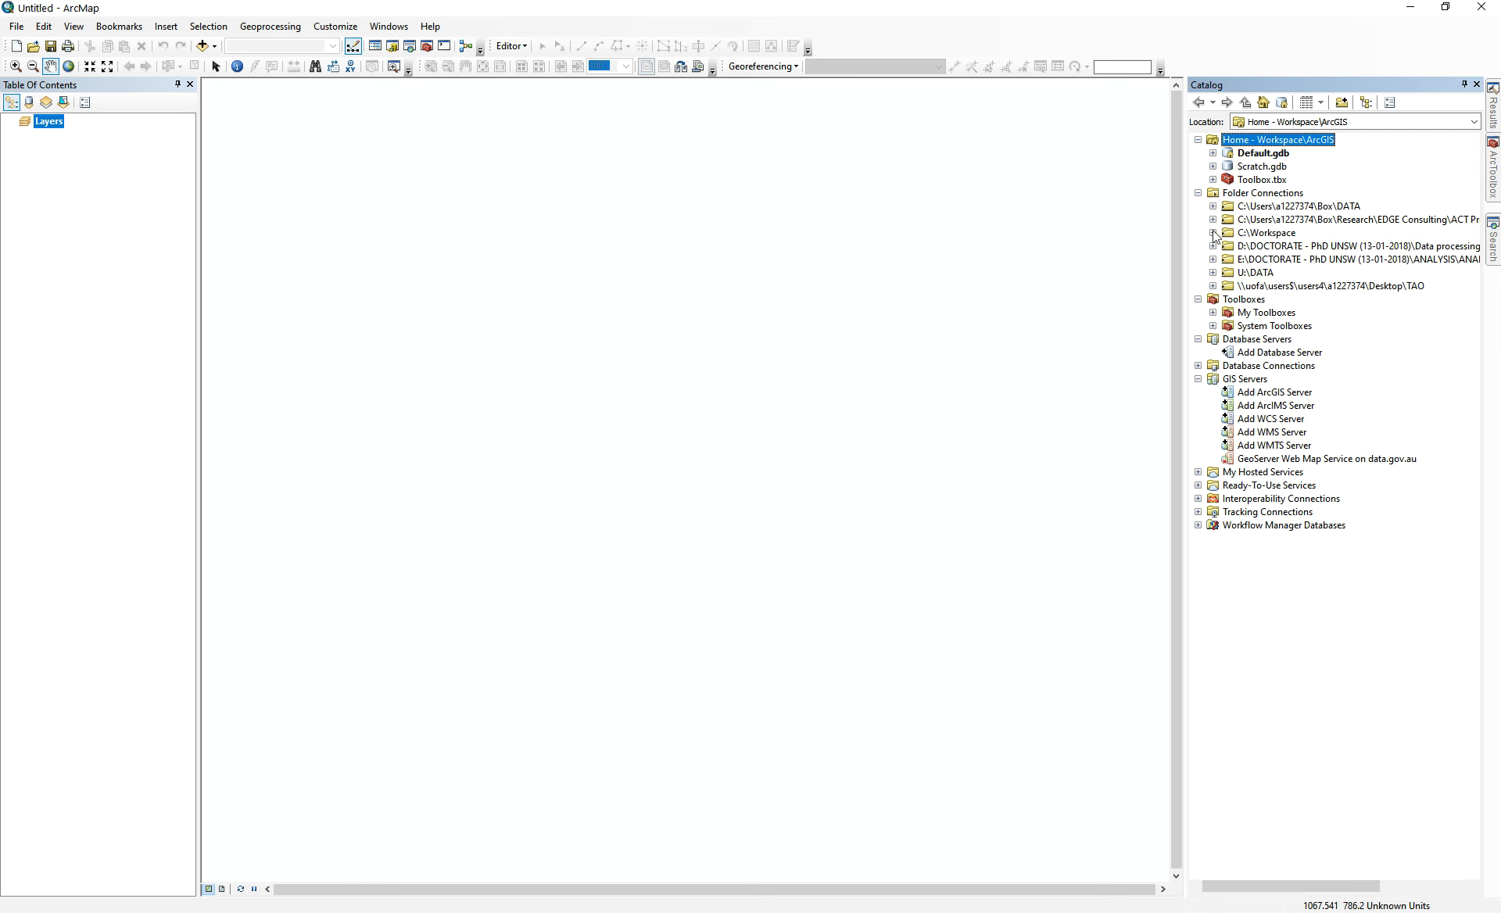
# - Connect the catalog to the National Arboretum folder under Box\Teaching\YouTube_VIDEO_Tutorials\Cloud Compare
pyautogui.click(1259, 193)
pyautogui.click(1342, 103)
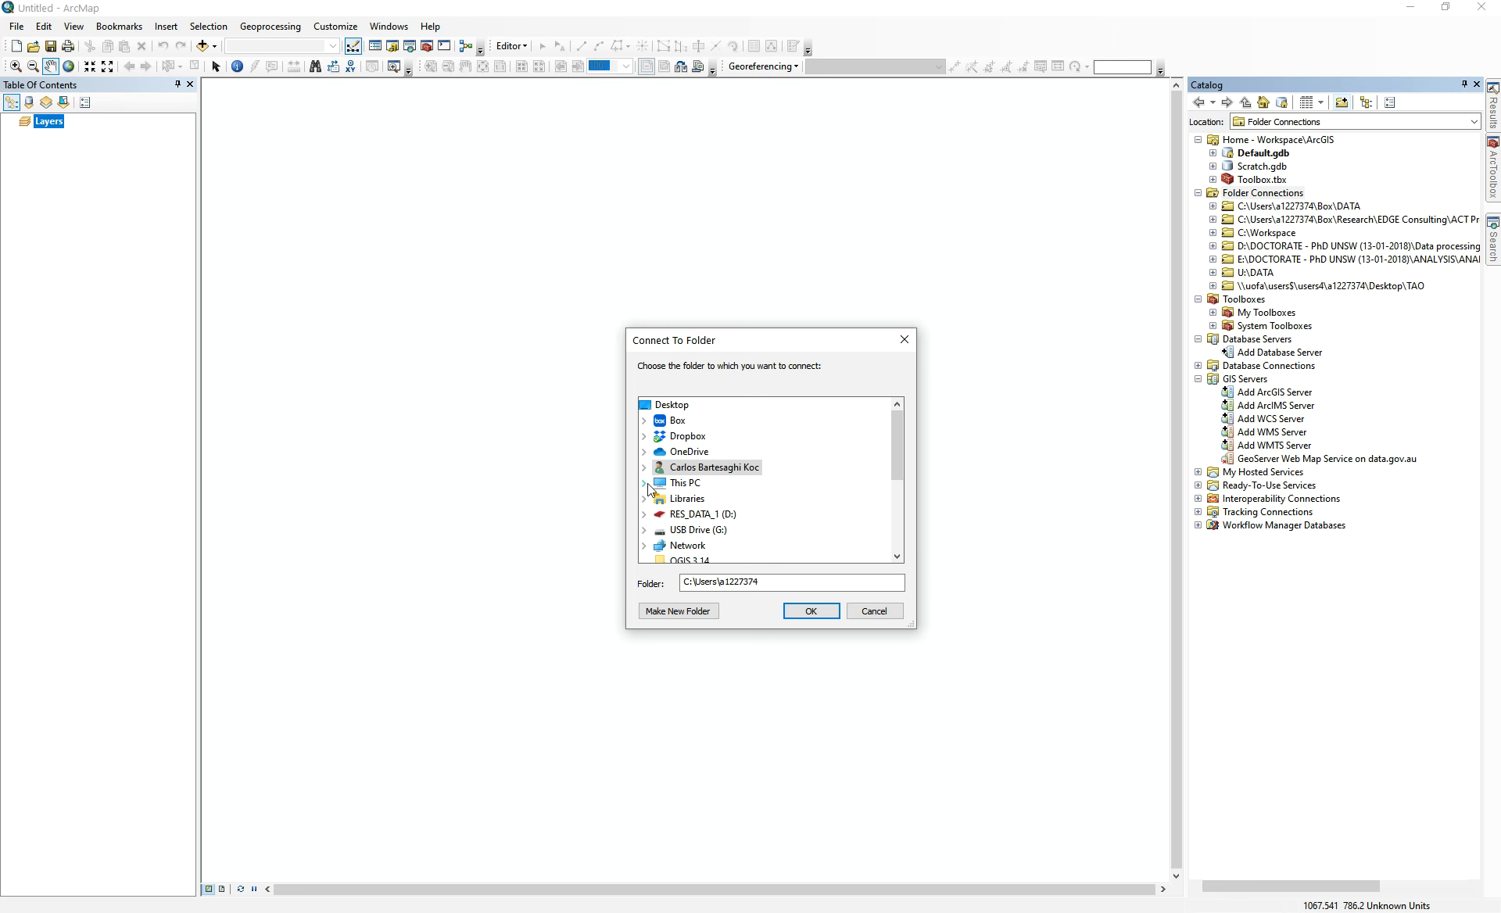
pyautogui.moveTo(898, 456)
pyautogui.mouseDown()
pyautogui.moveTo(898, 432)
pyautogui.moveTo(901, 473)
pyautogui.mouseUp()
pyautogui.click(645, 421)
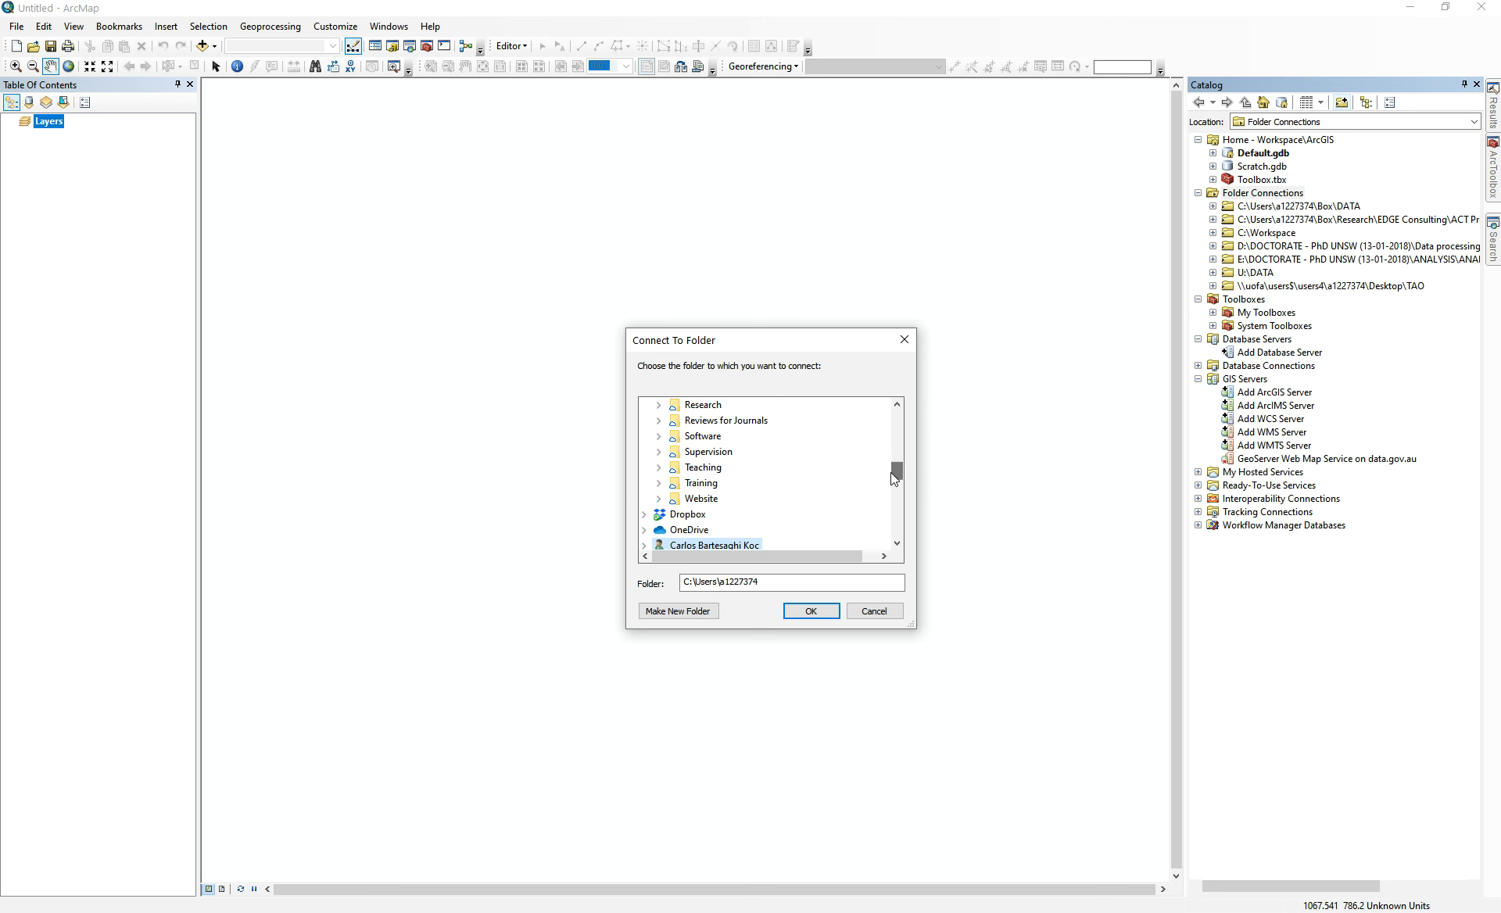
pyautogui.click(658, 484)
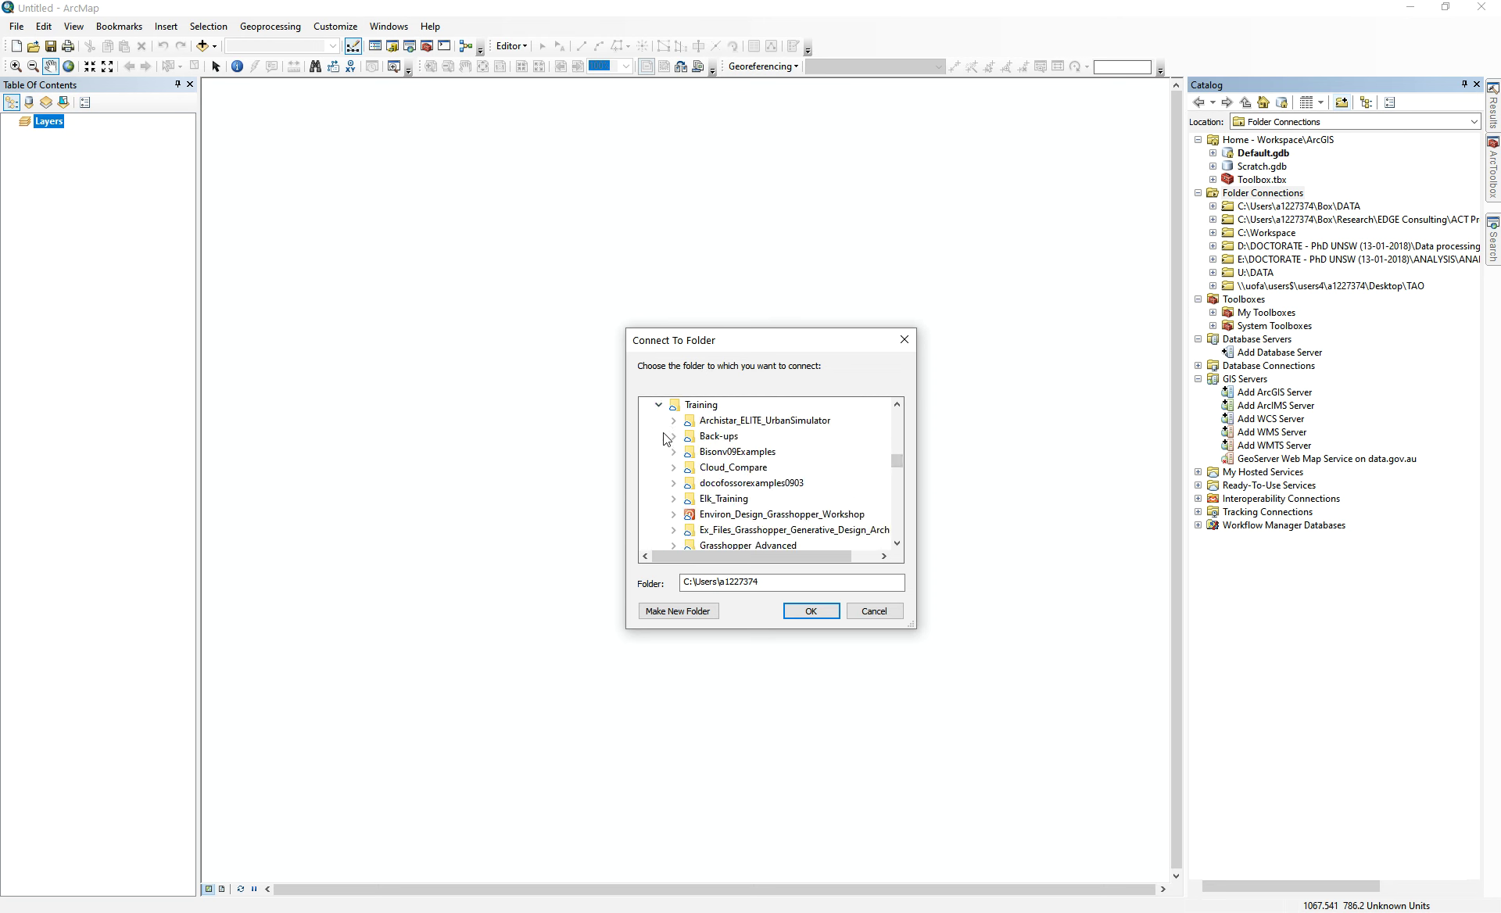
pyautogui.click(658, 404)
pyautogui.scroll(2, 786, 437)
pyautogui.click(682, 478)
pyautogui.click(714, 529)
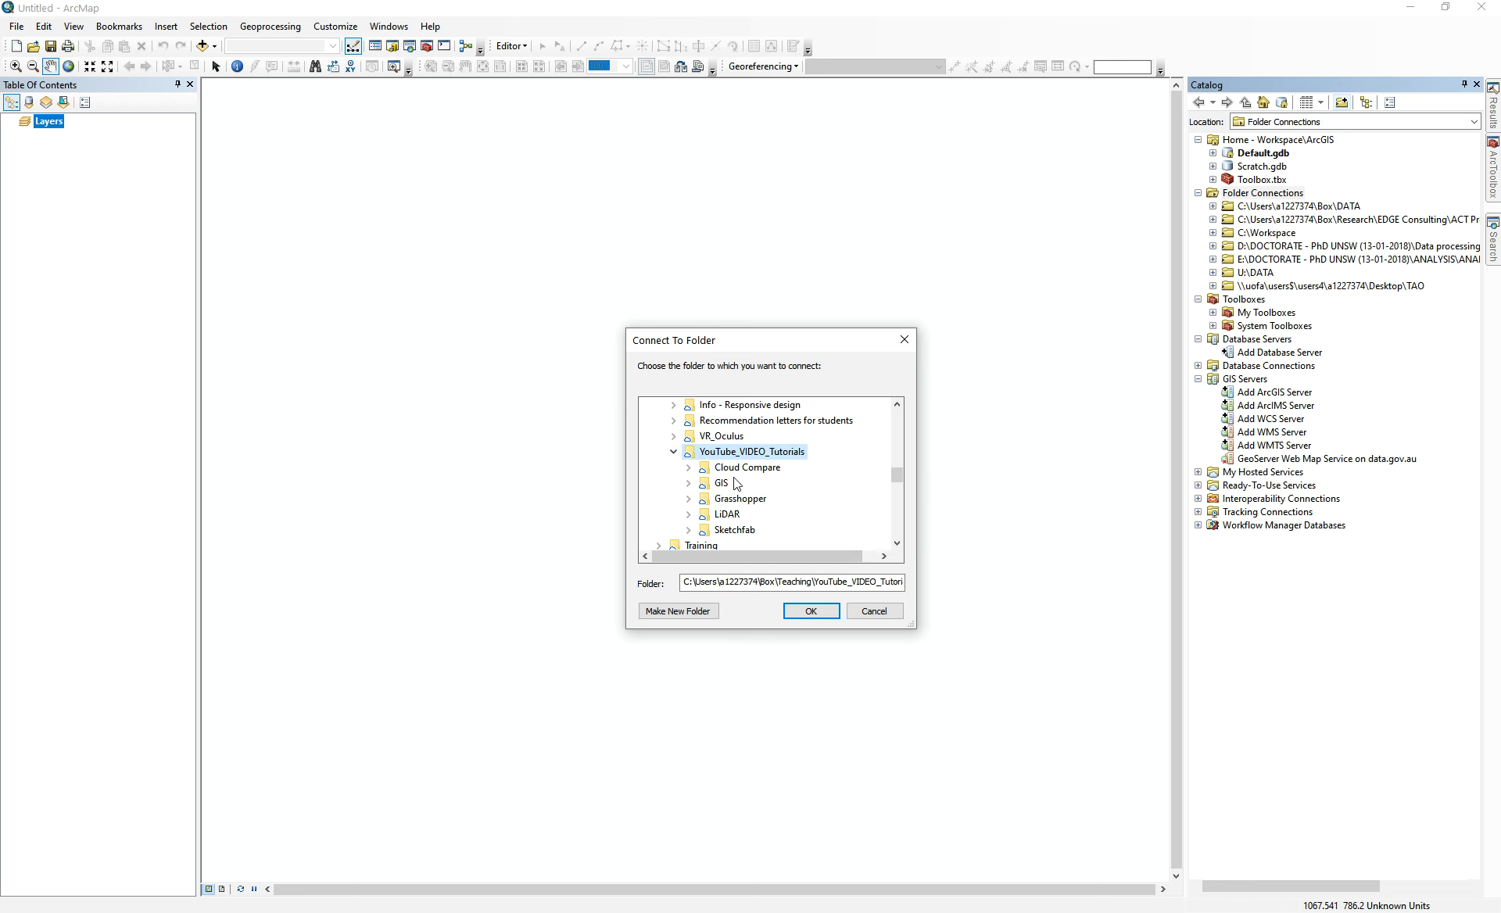
pyautogui.click(747, 466)
pyautogui.click(774, 546)
pyautogui.click(811, 611)
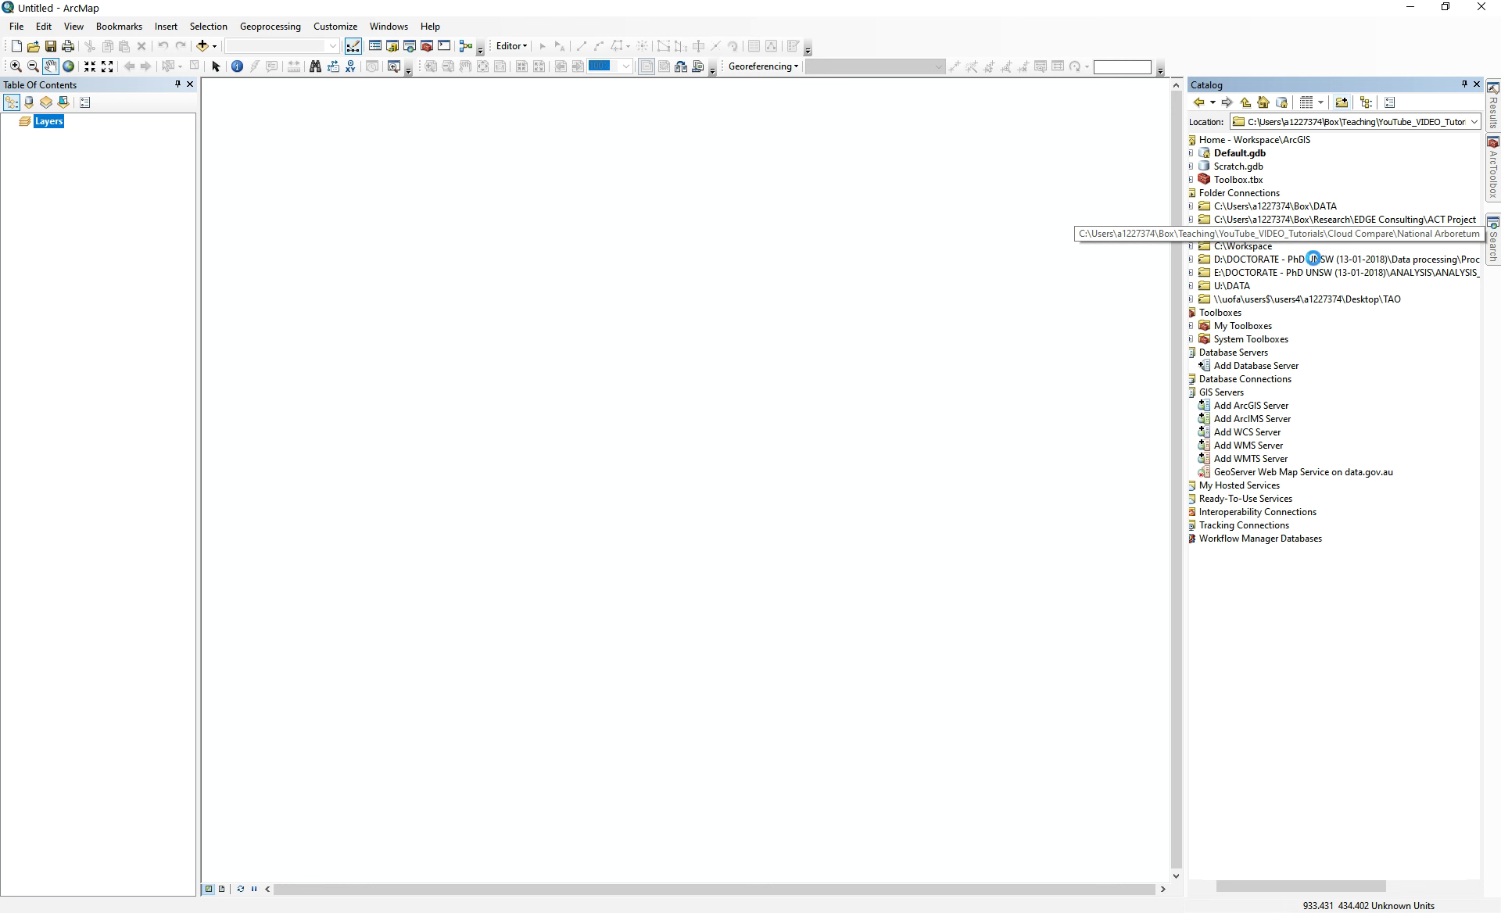
pyautogui.moveTo(1307, 886); pyautogui.dragTo(1277, 890)
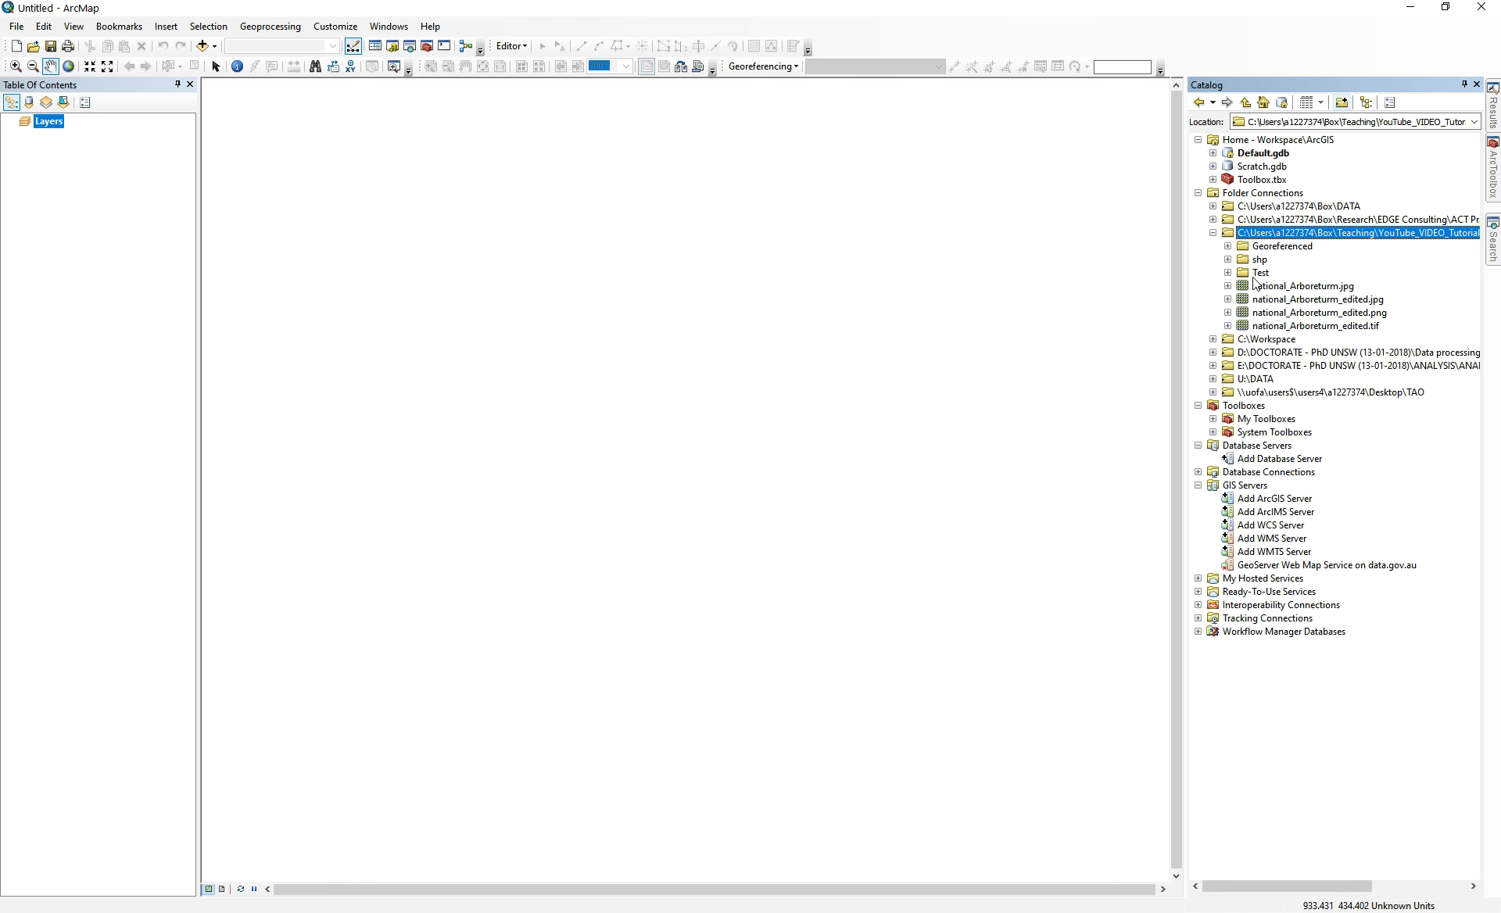
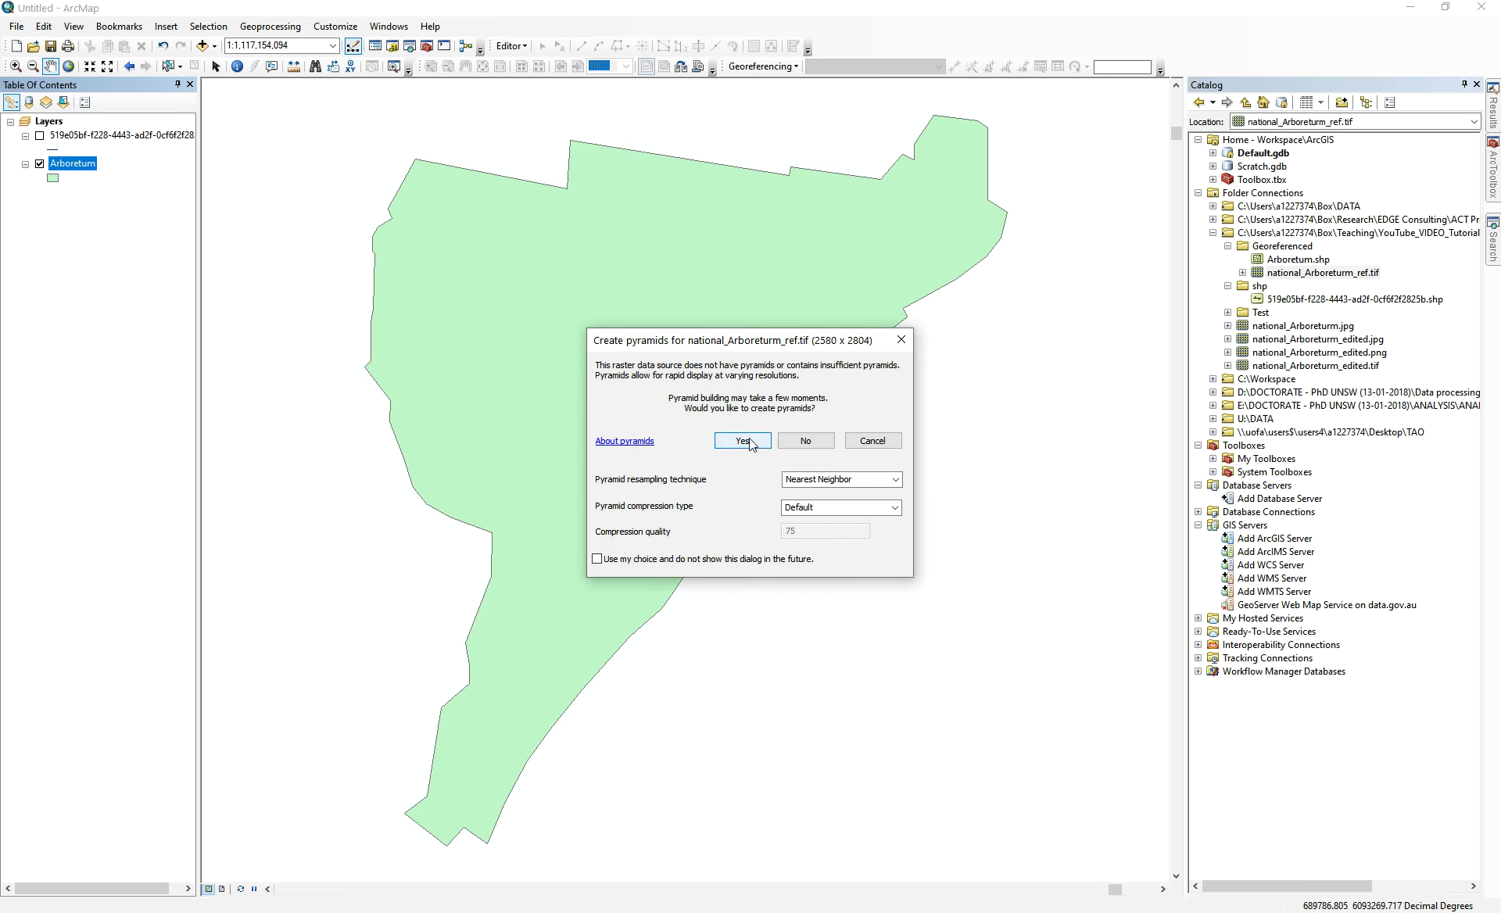
pyautogui.click(746, 442)
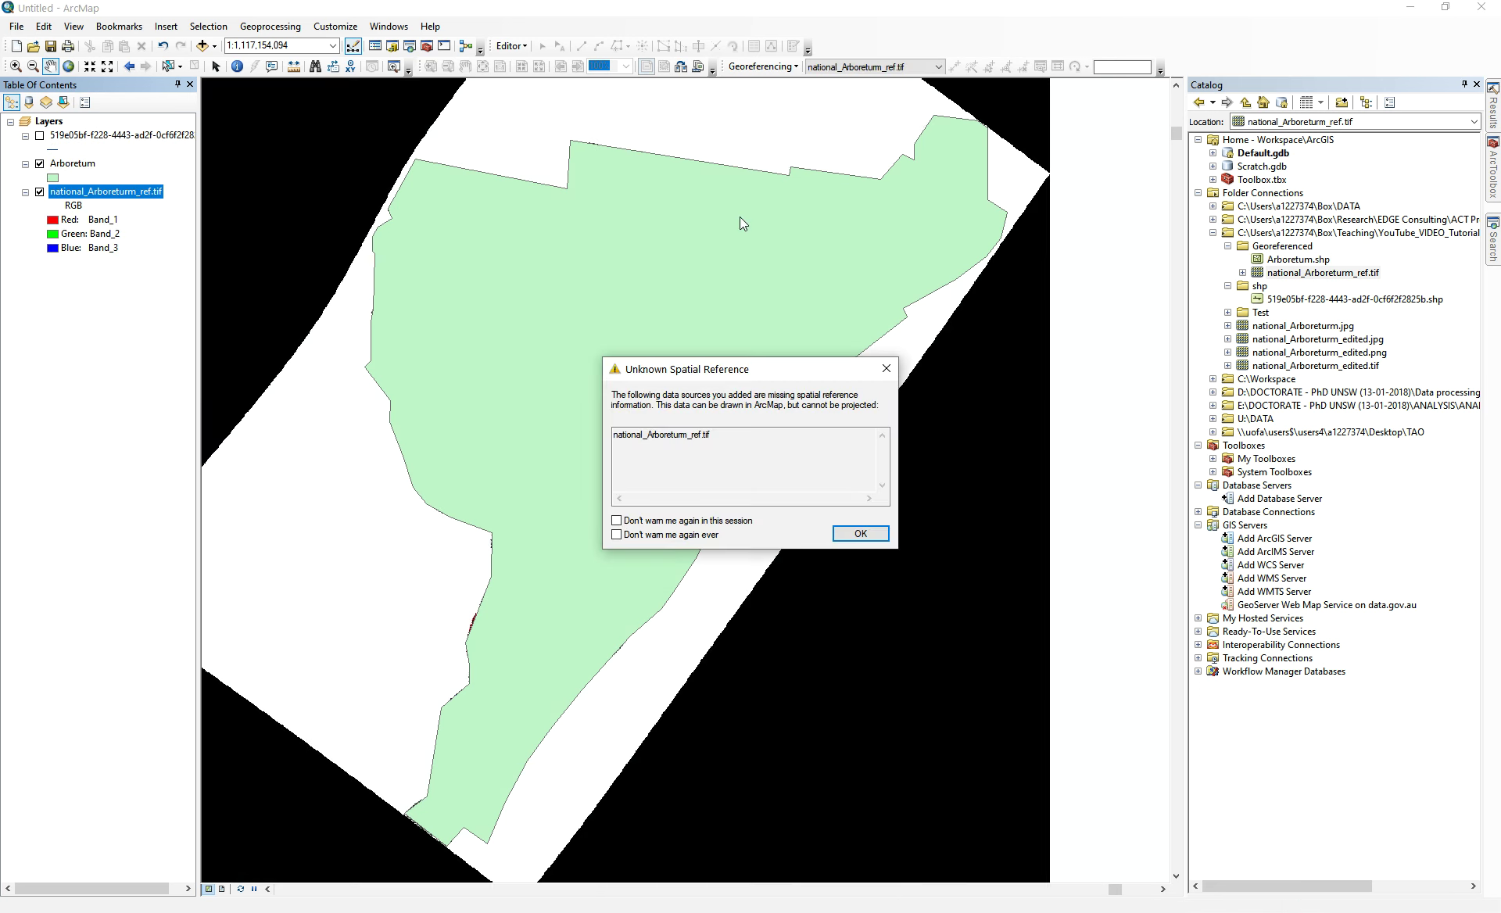
pyautogui.click(892, 374)
pyautogui.rightClick(94, 191)
pyautogui.click(117, 219)
# - Add national_Arboreturm_edited.tif from the catalog to the map and show the raster's full extent
pyautogui.moveTo(1345, 365); pyautogui.dragTo(647, 283)
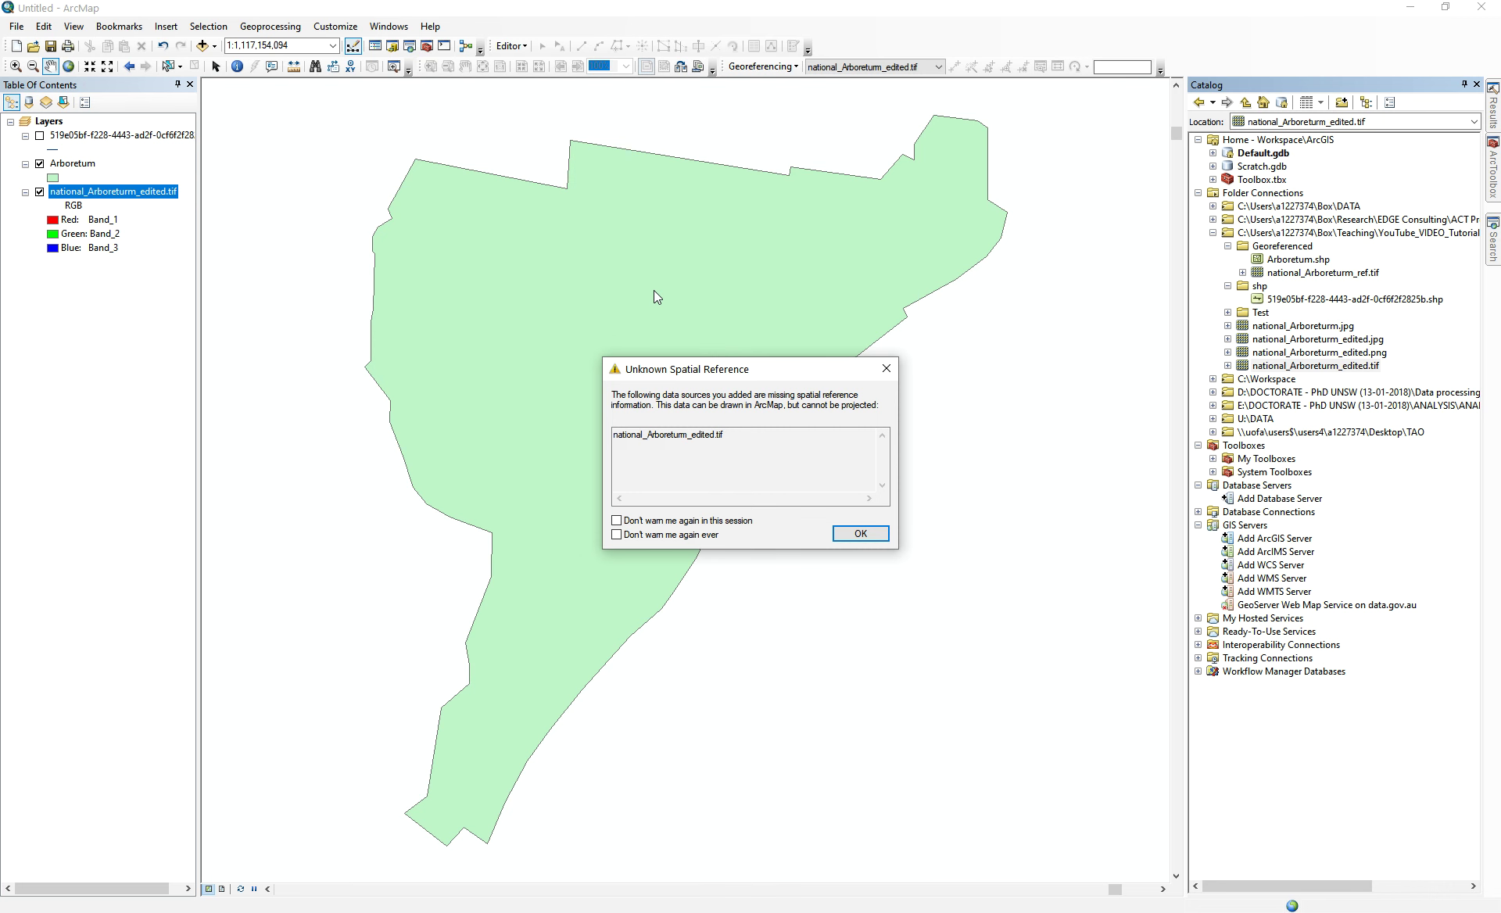
pyautogui.click(860, 534)
pyautogui.rightClick(69, 196)
pyautogui.click(110, 272)
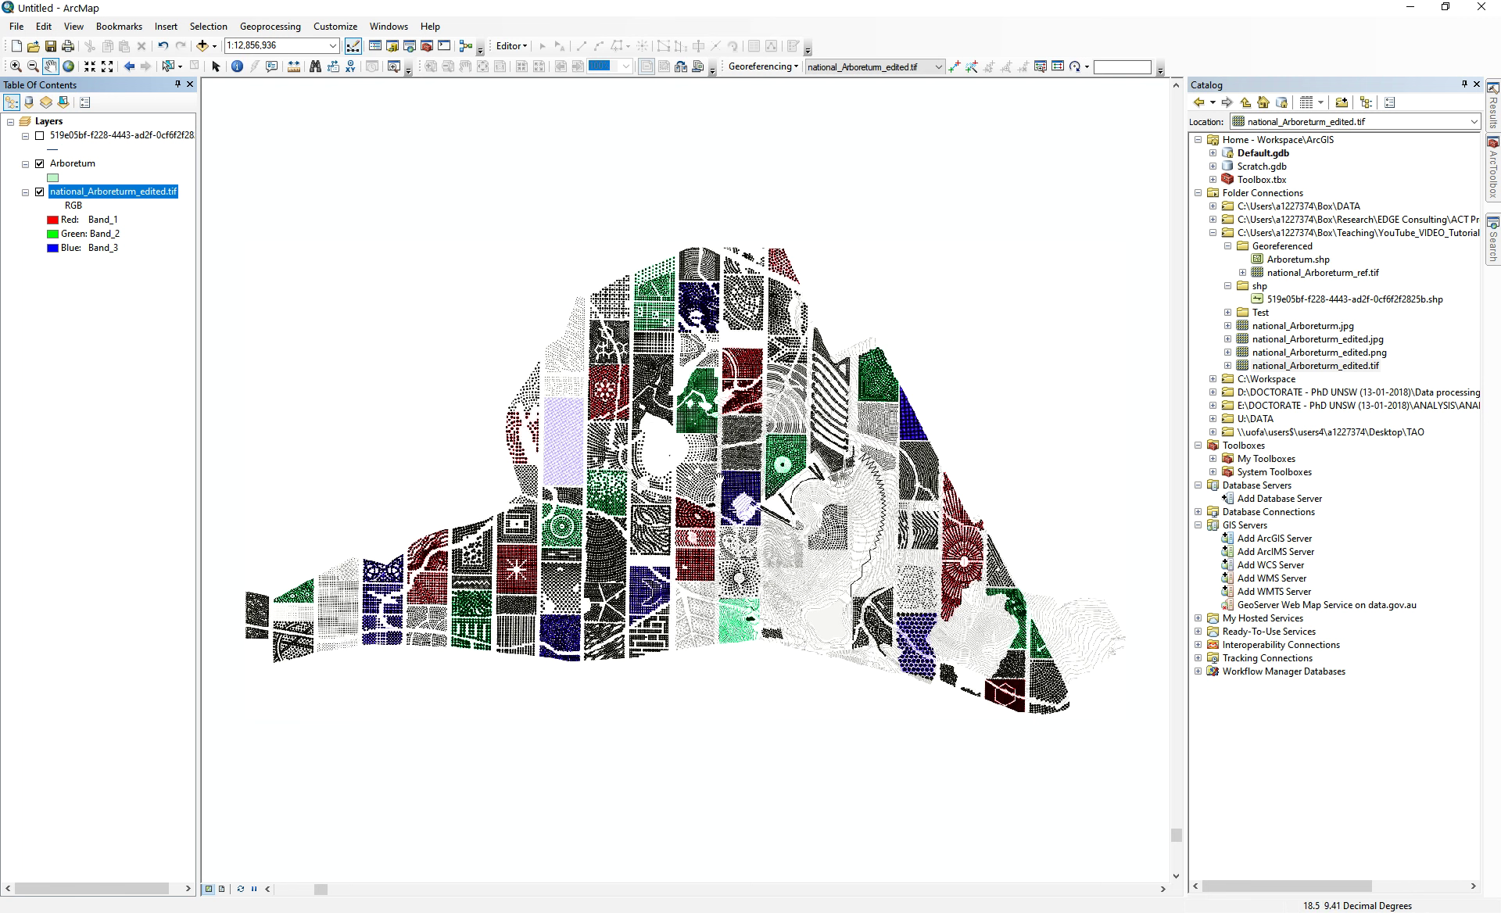
# - Review the layer properties of the Arboretum polygon
pyautogui.click(78, 162)
pyautogui.rightClick(78, 162)
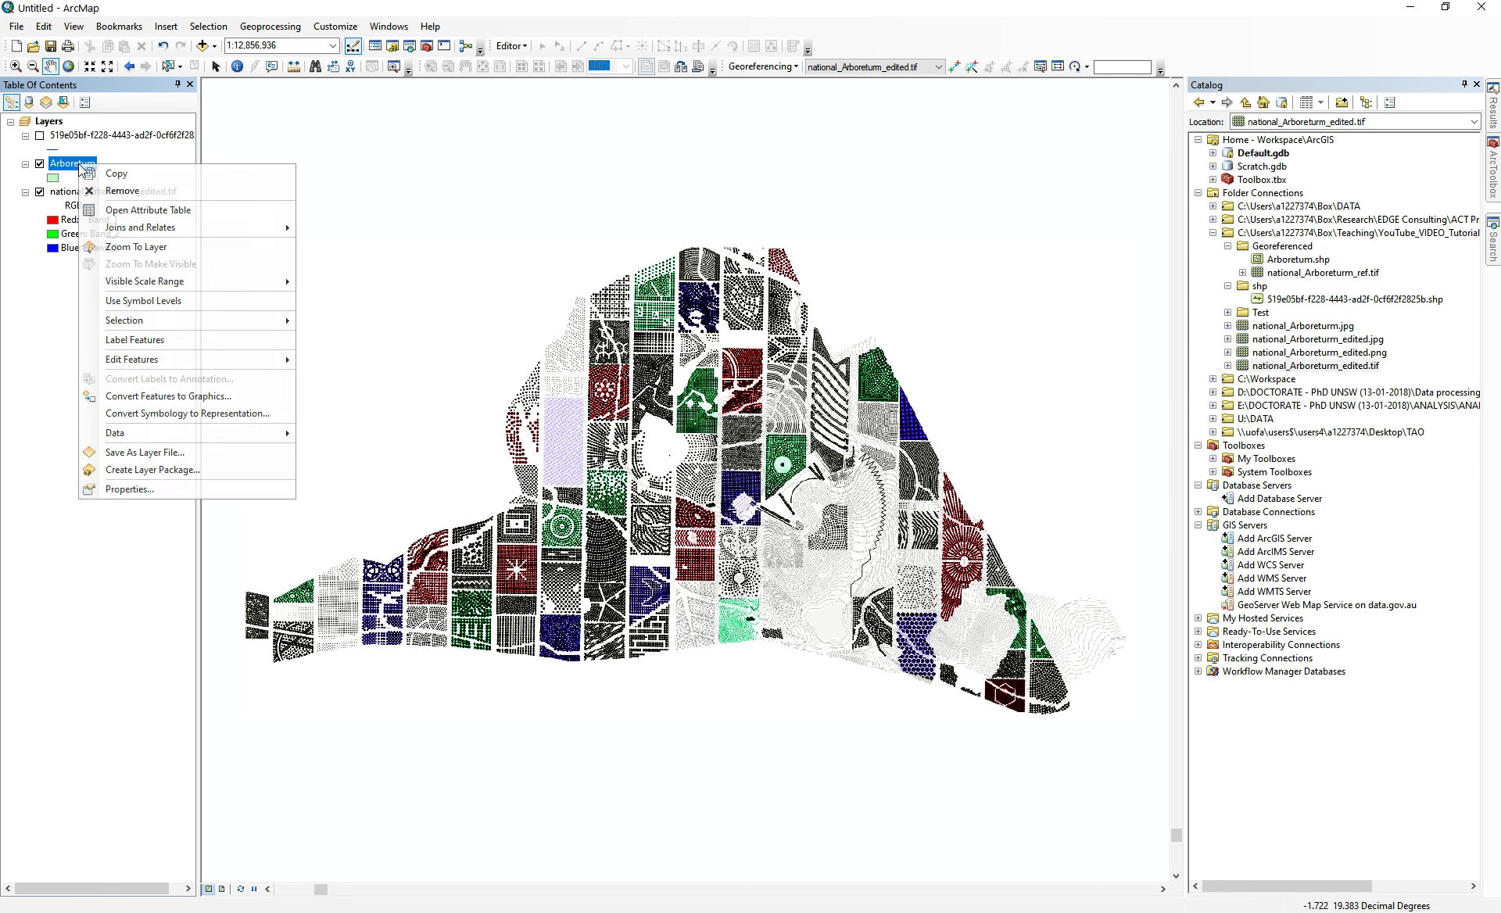
pyautogui.click(136, 494)
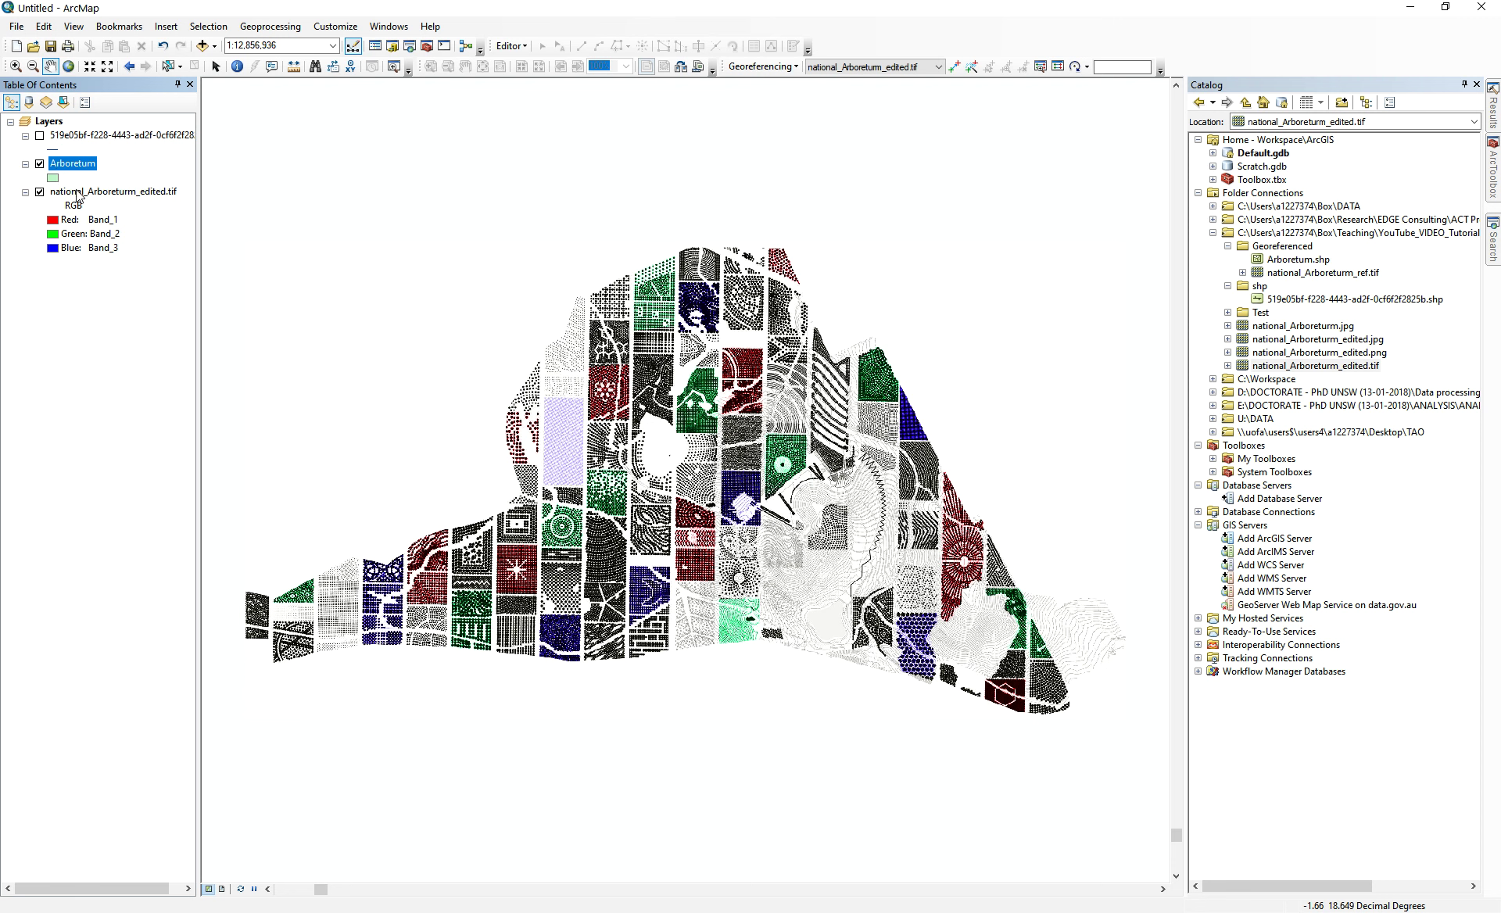
pyautogui.rightClick(79, 198)
pyautogui.click(539, 29)
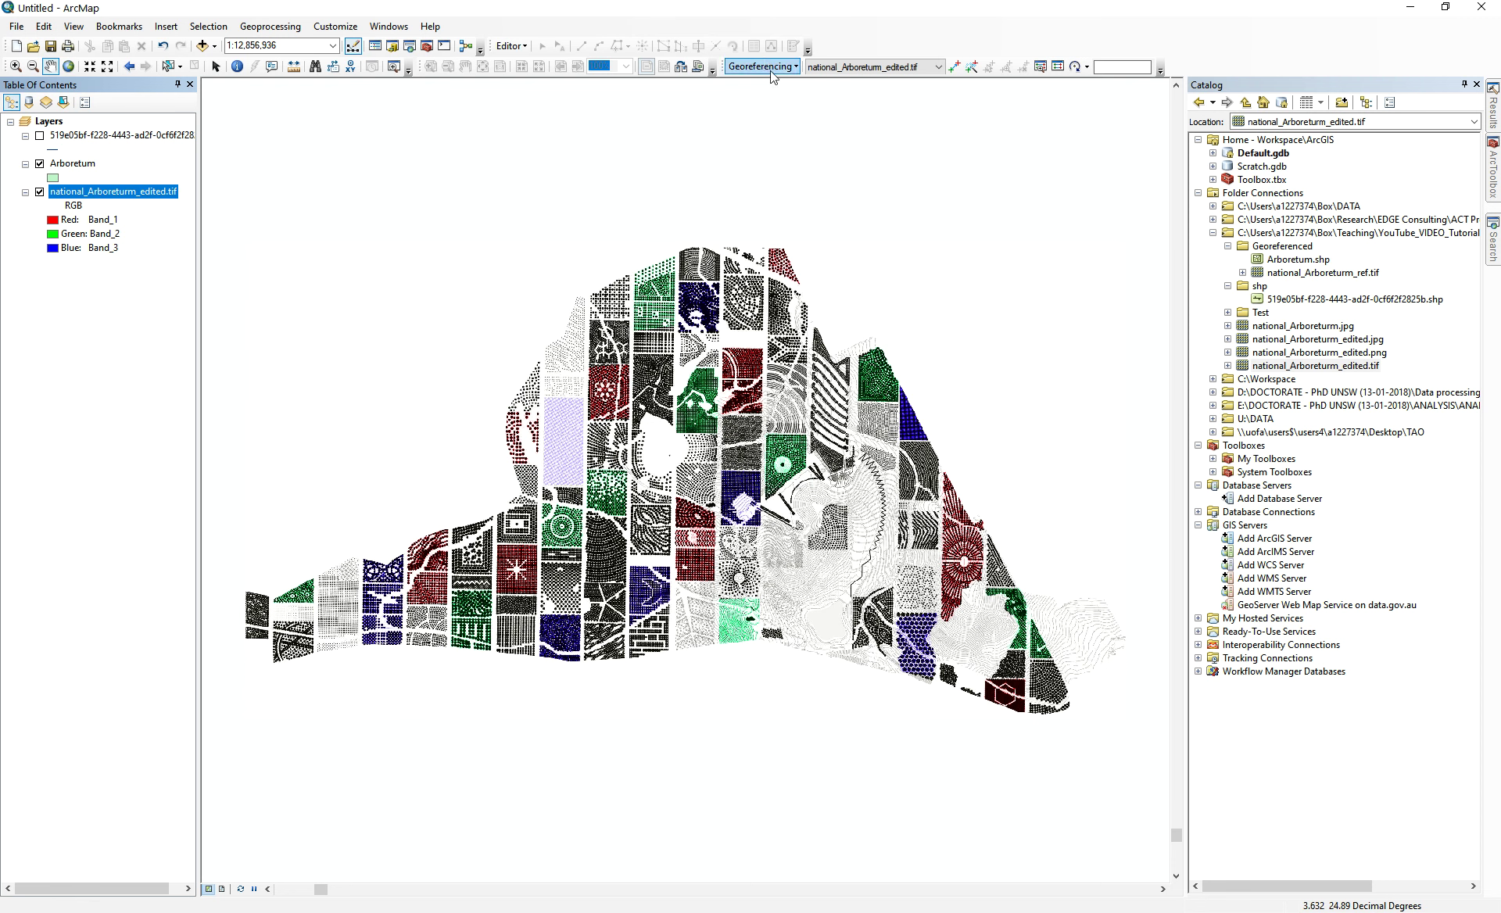
# - Toggle the Georeferencing toolbar off and back on and choose national_Arboreturm_edited.tif as its target layer
pyautogui.rightClick(1029, 35)
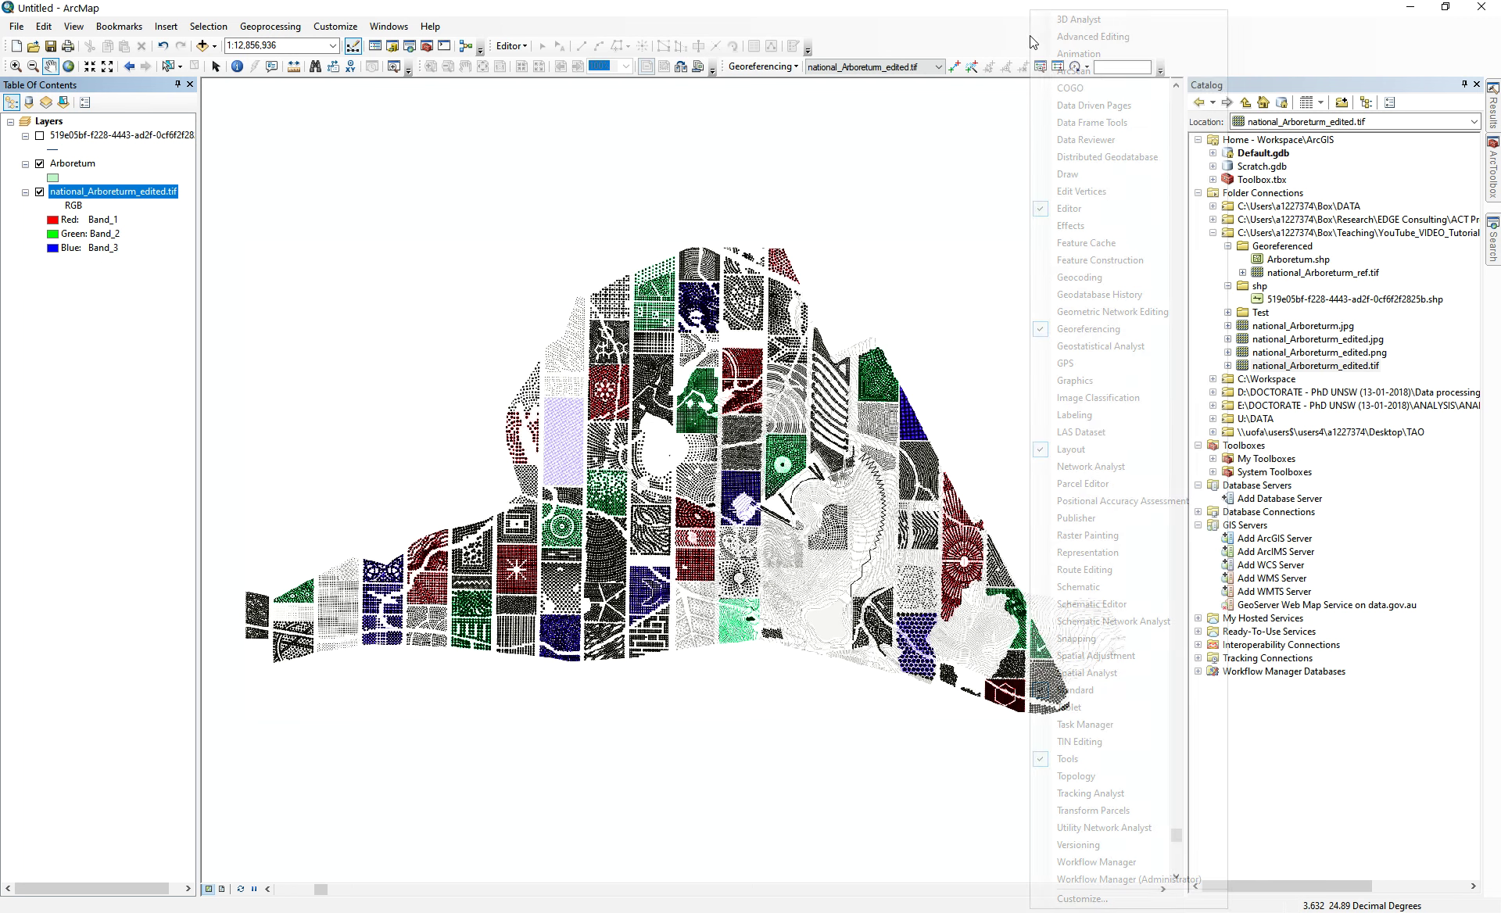
pyautogui.click(1067, 332)
pyautogui.rightClick(859, 63)
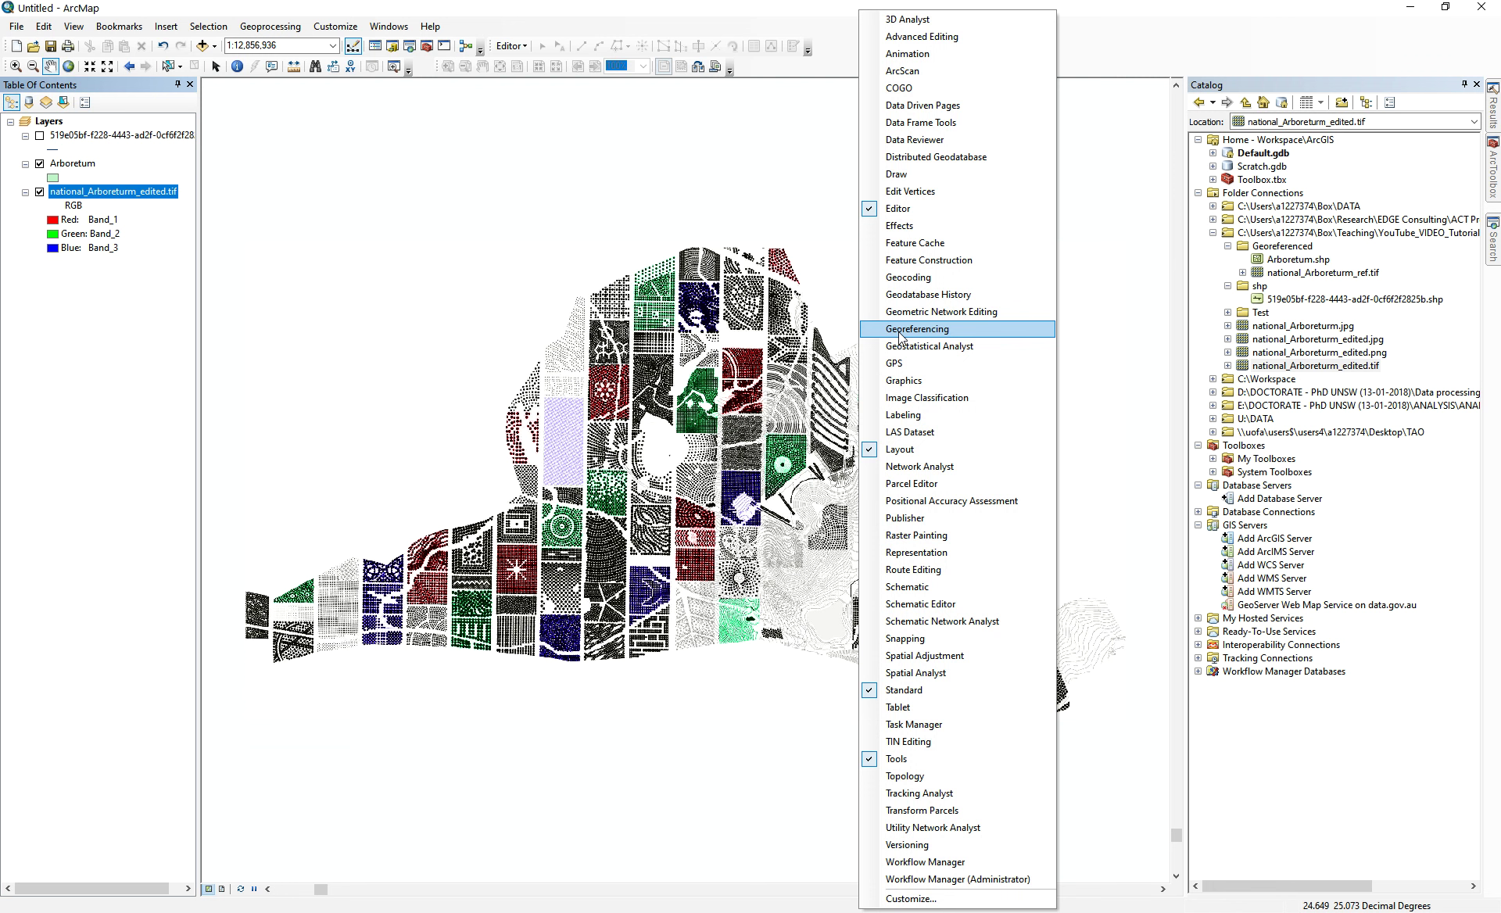
pyautogui.click(900, 336)
pyautogui.click(843, 68)
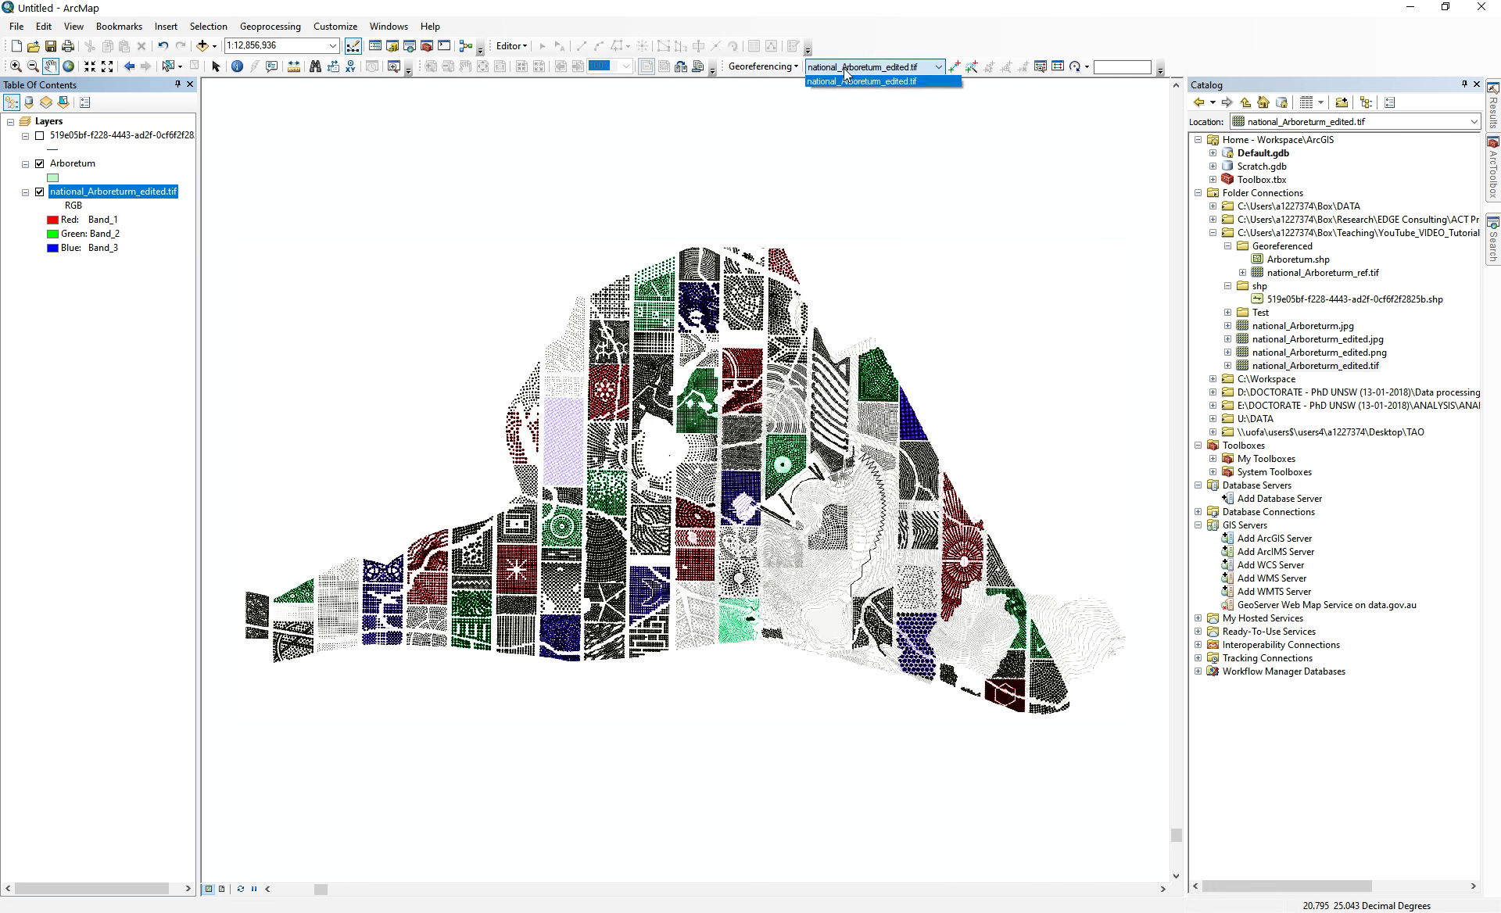
pyautogui.click(912, 81)
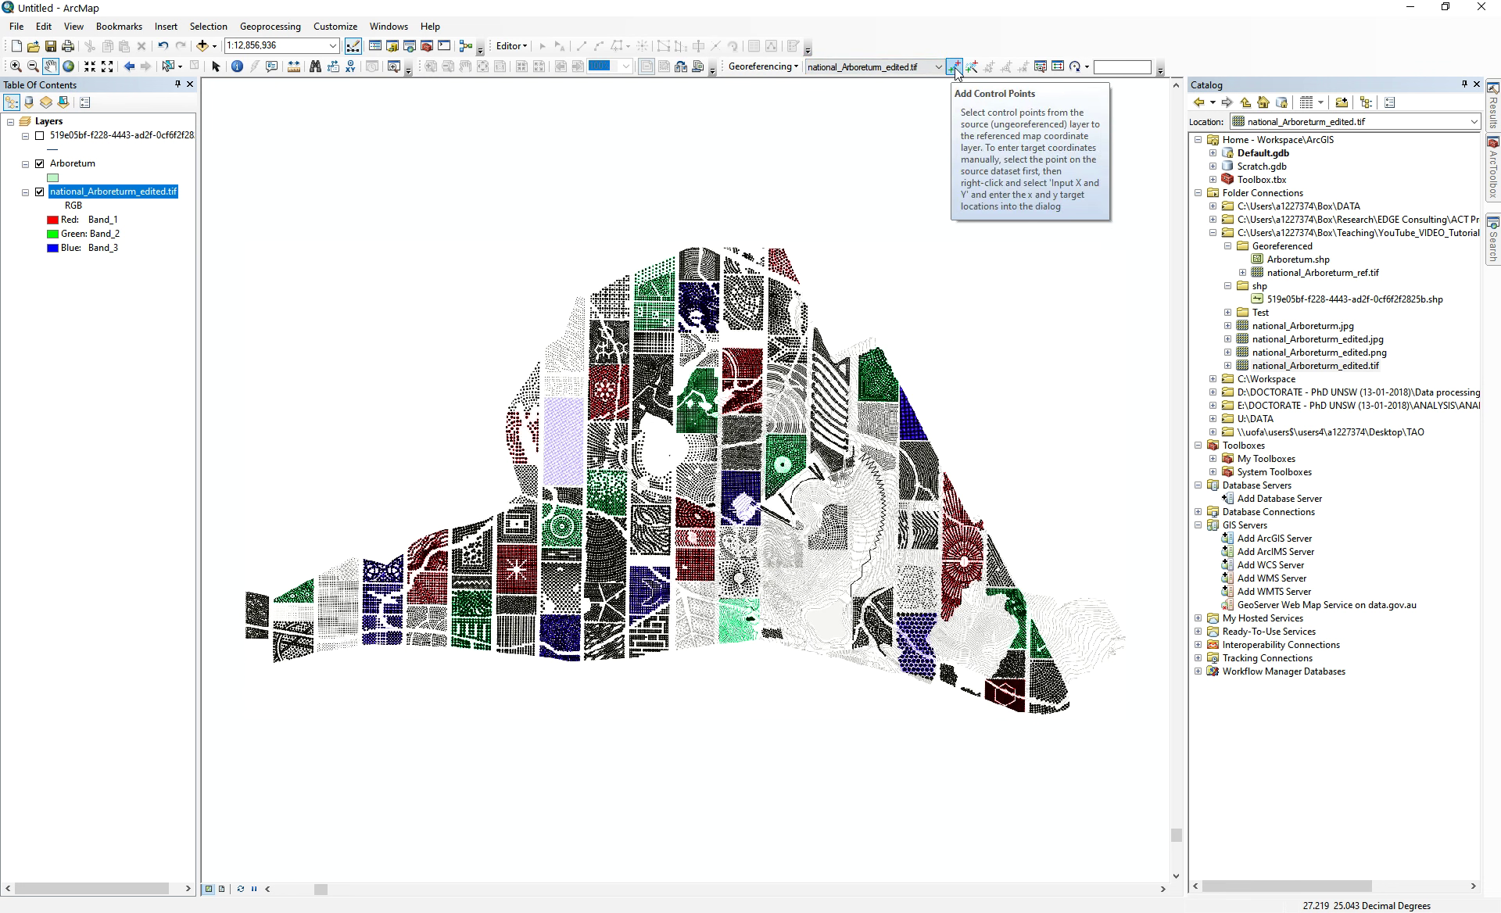
# - Preview the raster in the separate georeferencing viewer and look at the control point link table
pyautogui.click(1044, 67)
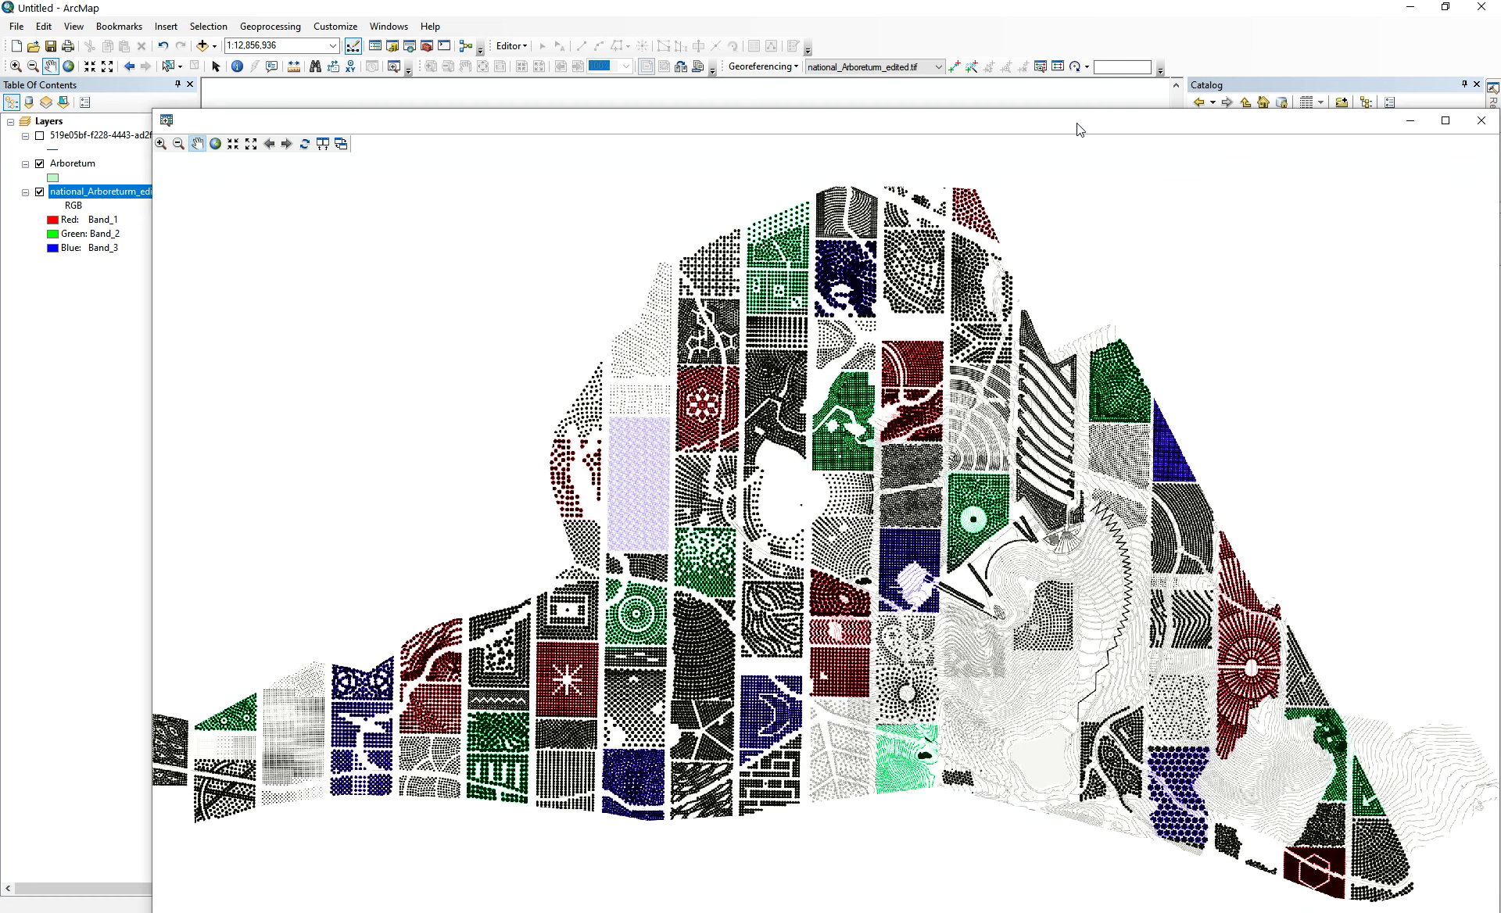
pyautogui.moveTo(482, 133); pyautogui.dragTo(423, 65)
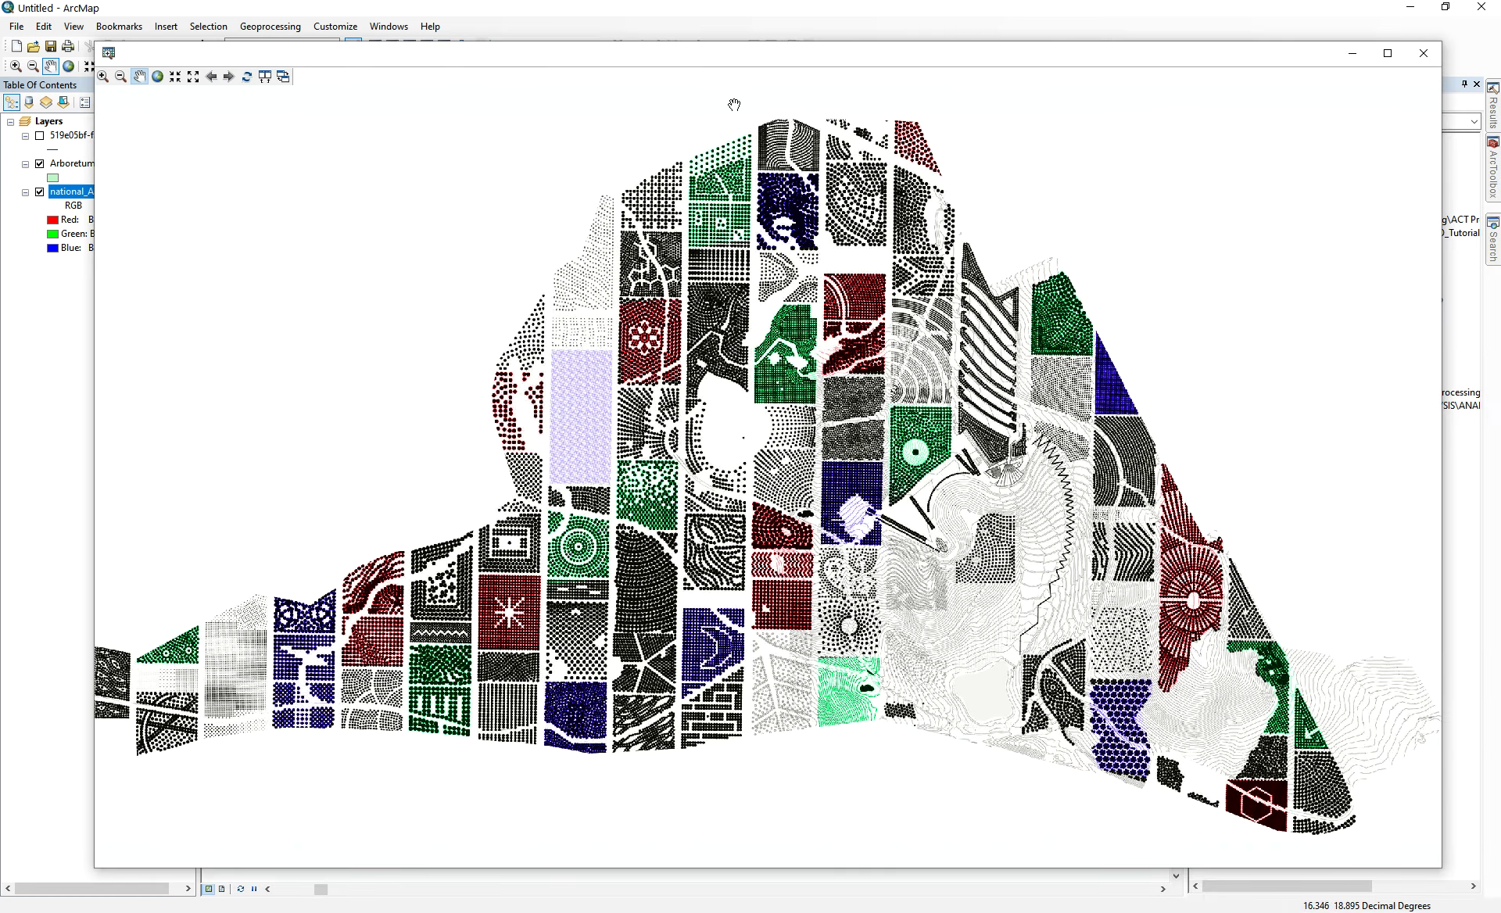
pyautogui.click(284, 76)
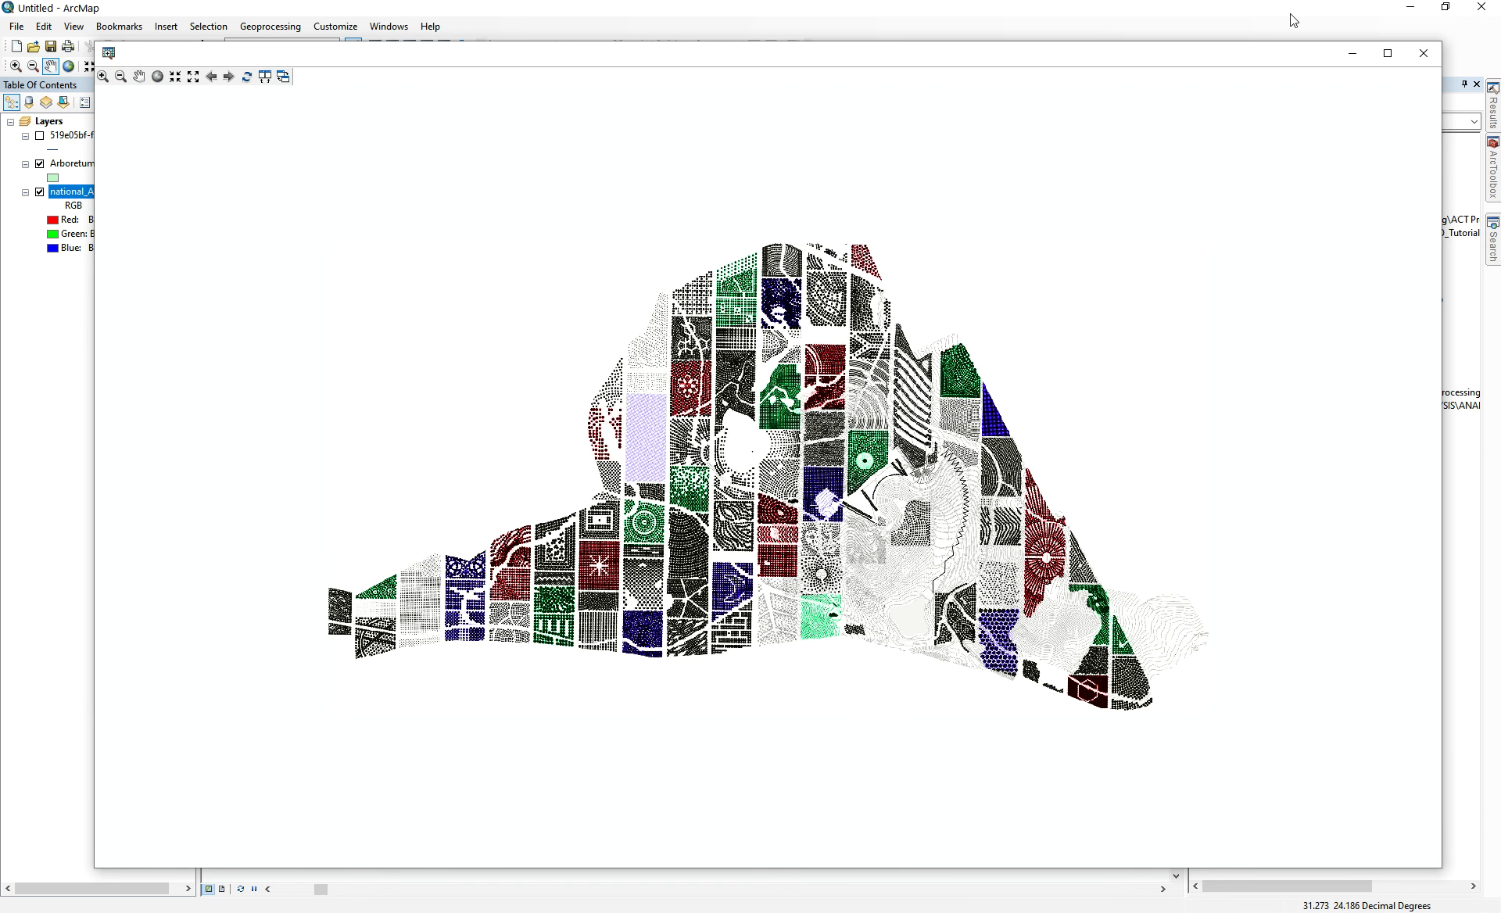
pyautogui.click(1424, 52)
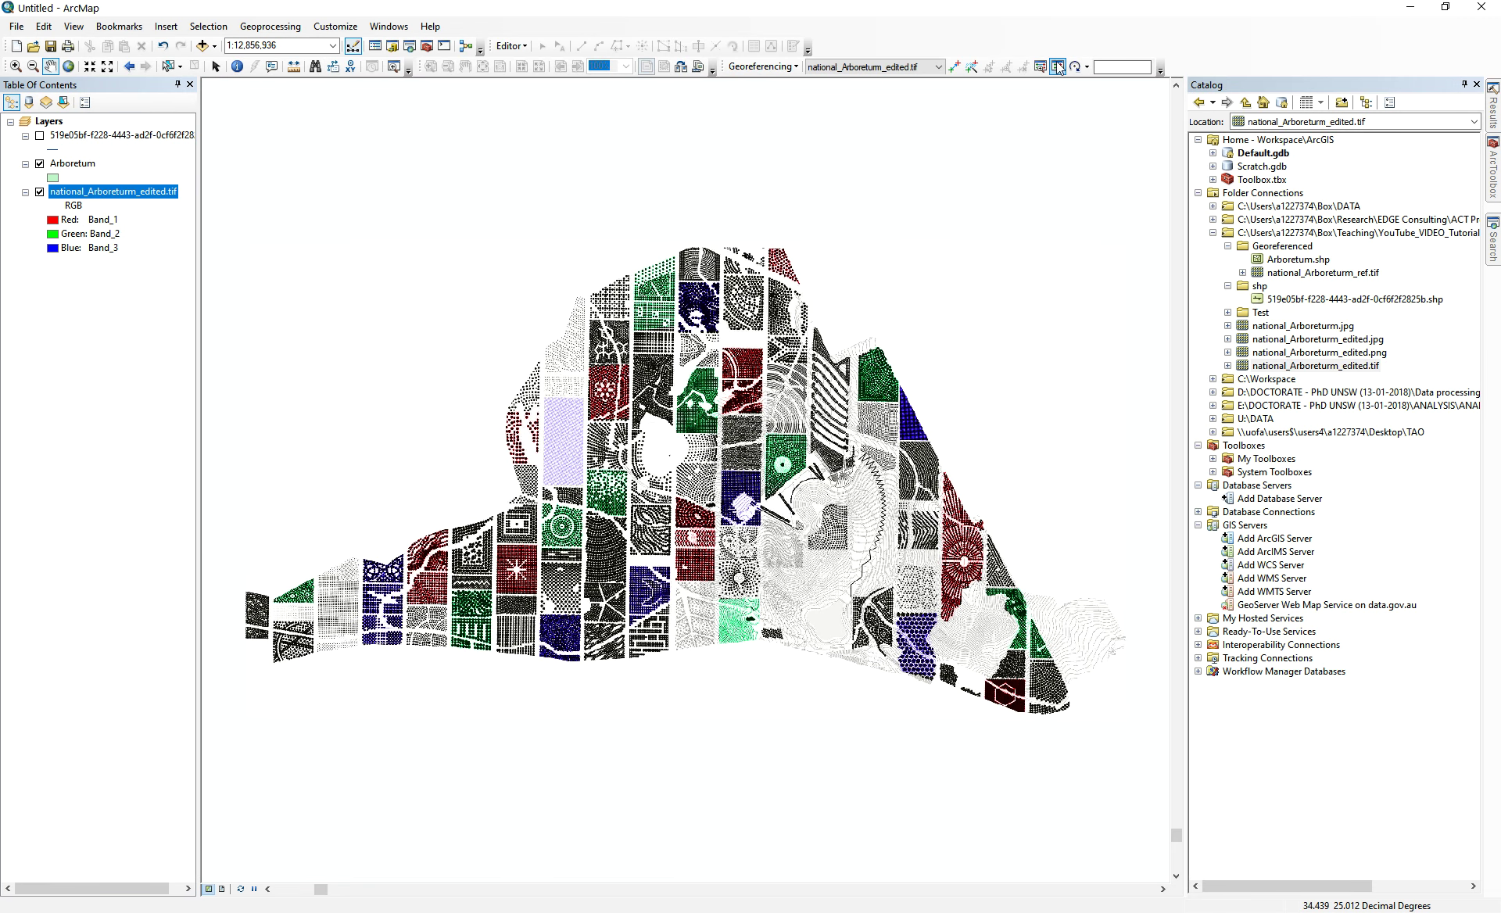
pyautogui.click(1060, 68)
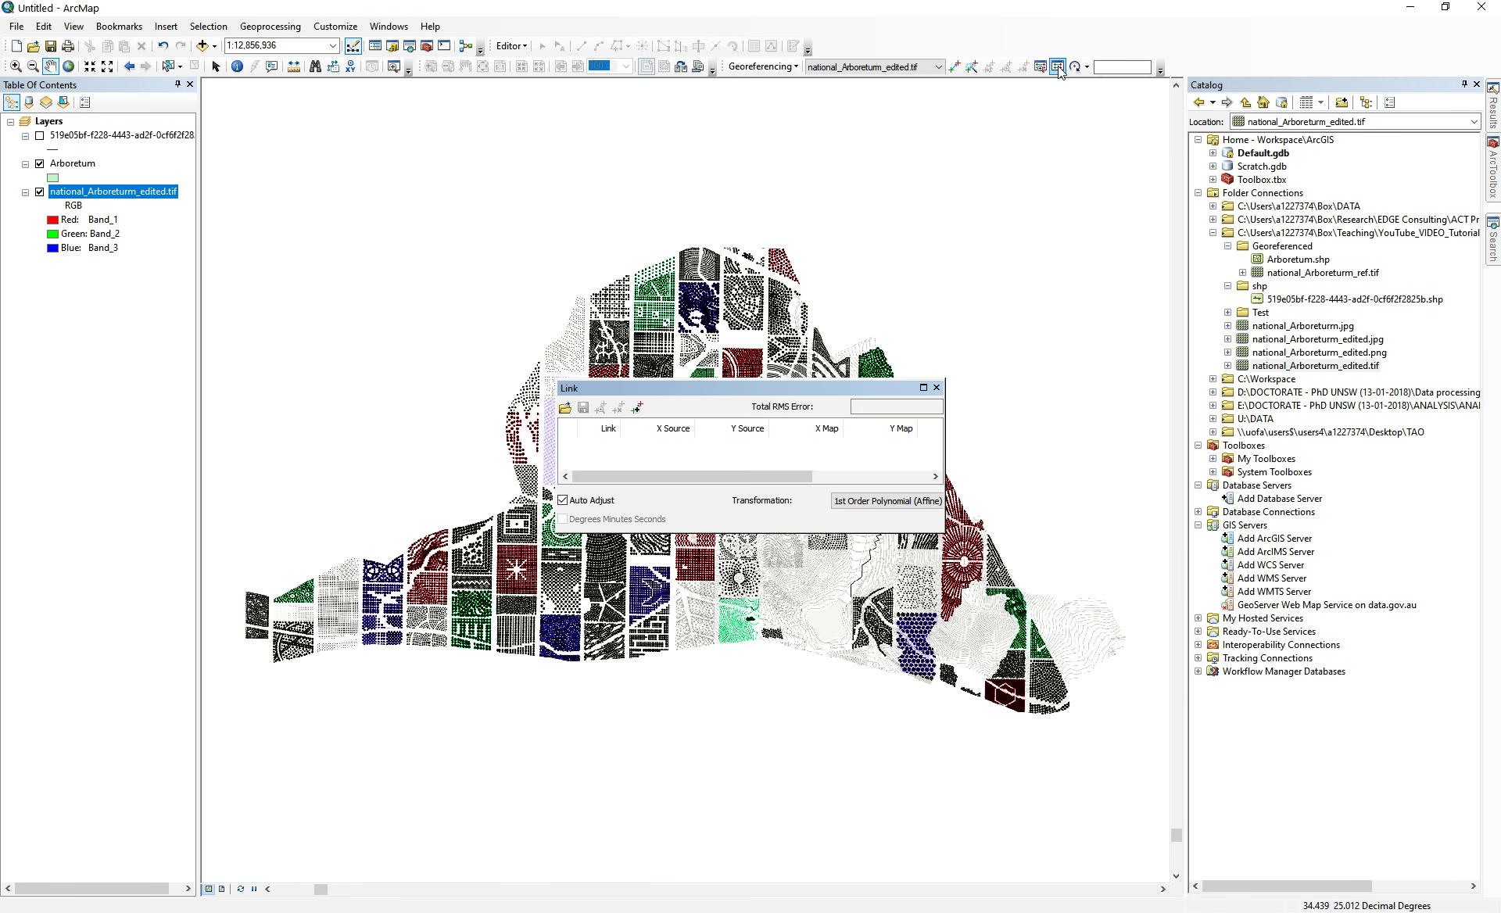
pyautogui.click(936, 393)
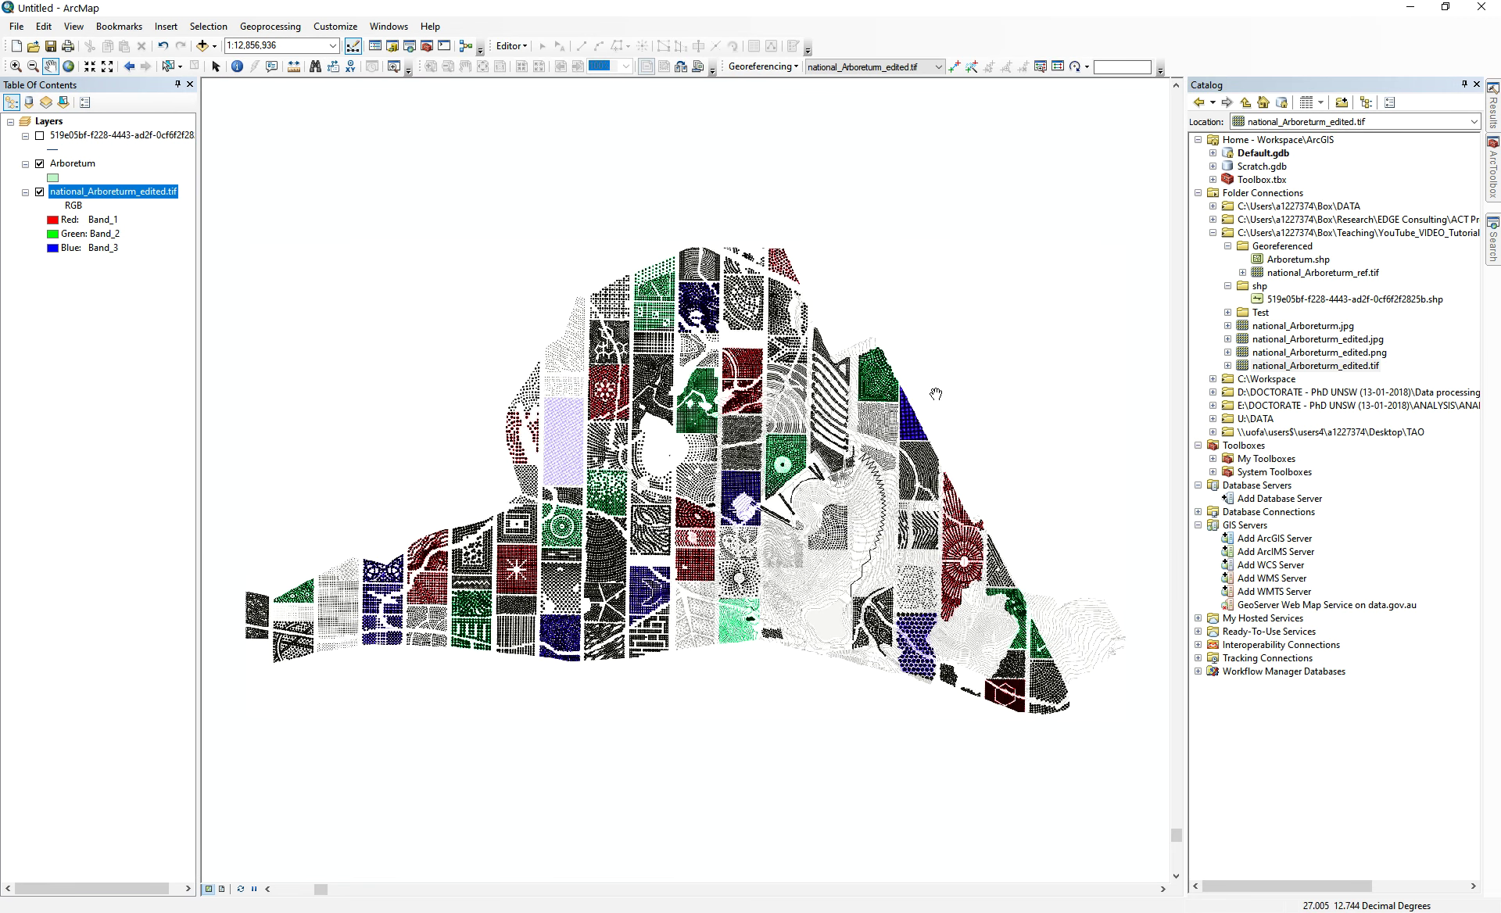
# - Add a control point linking the tip of the raster's northern red block to the northwest corner endpoint of the Arboretum polygon
pyautogui.click(954, 69)
pyautogui.click(785, 245)
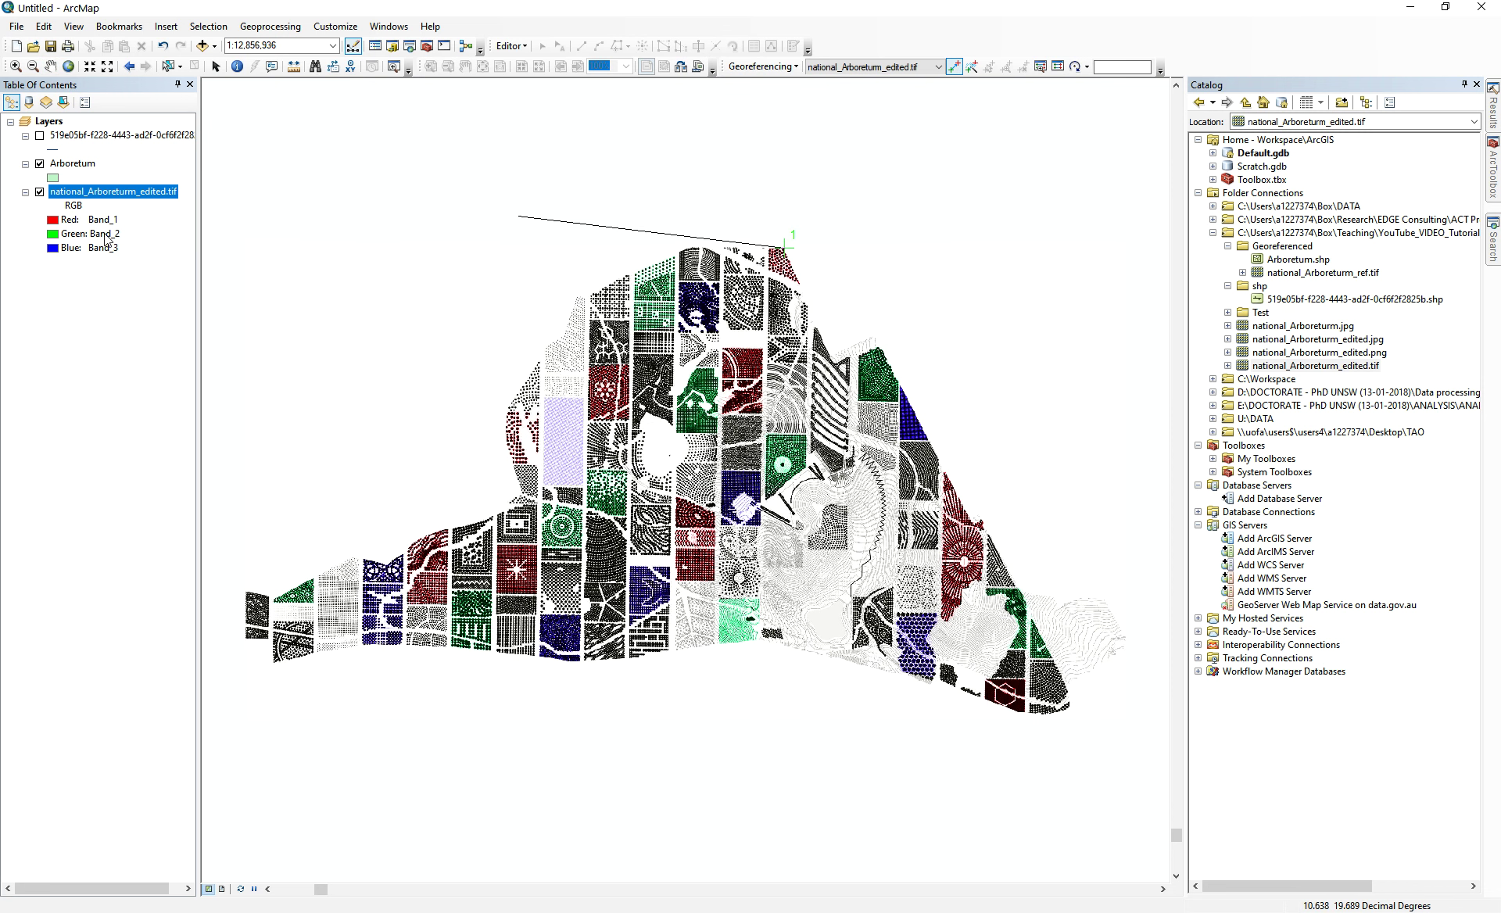
pyautogui.rightClick(80, 165)
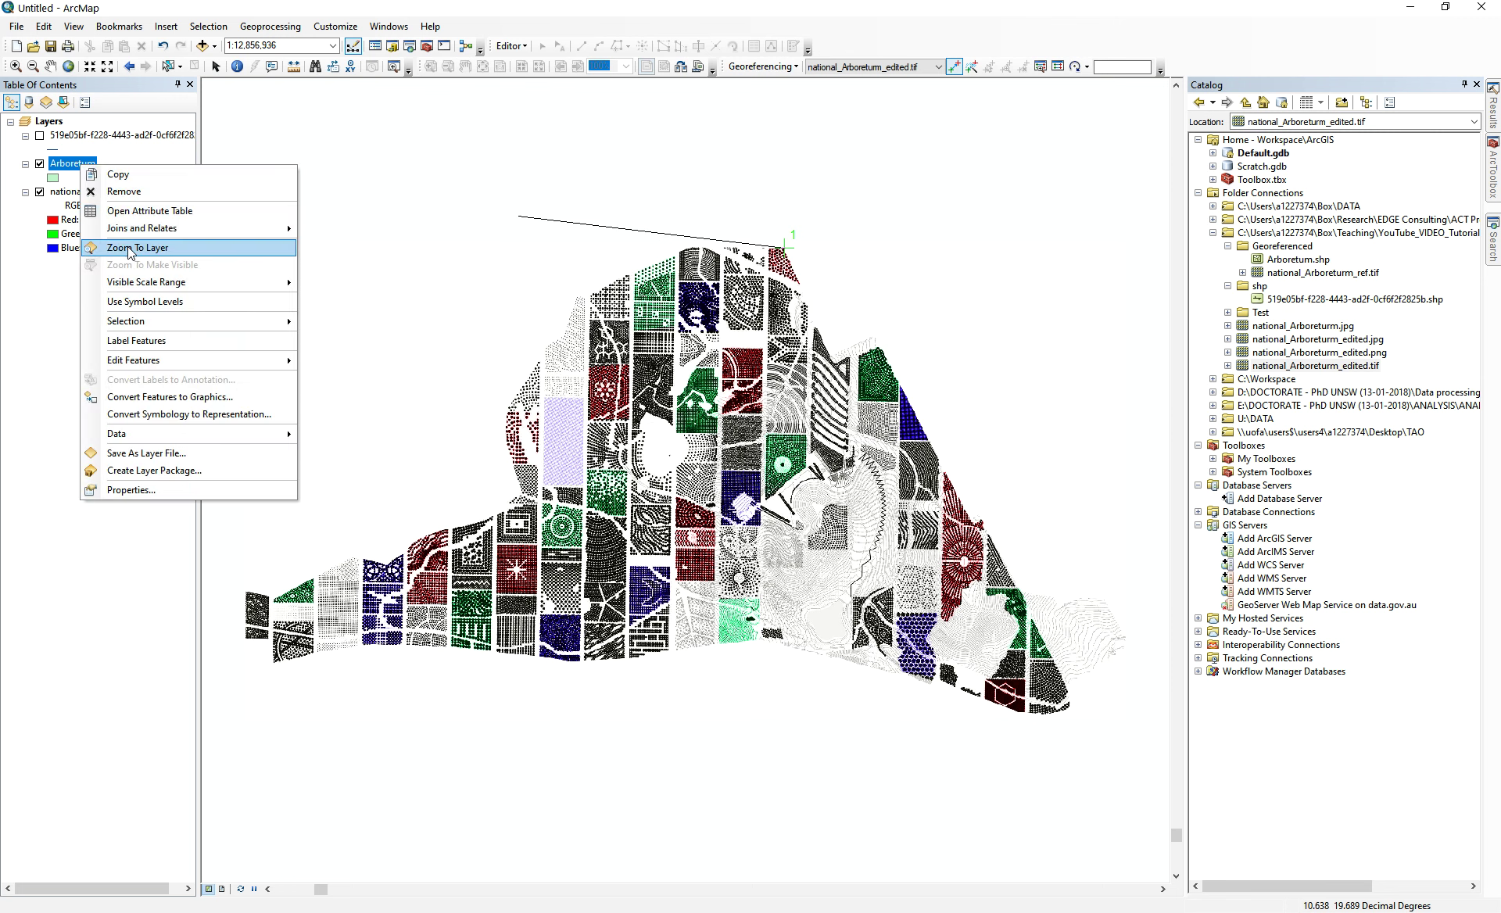
pyautogui.click(128, 246)
pyautogui.click(415, 159)
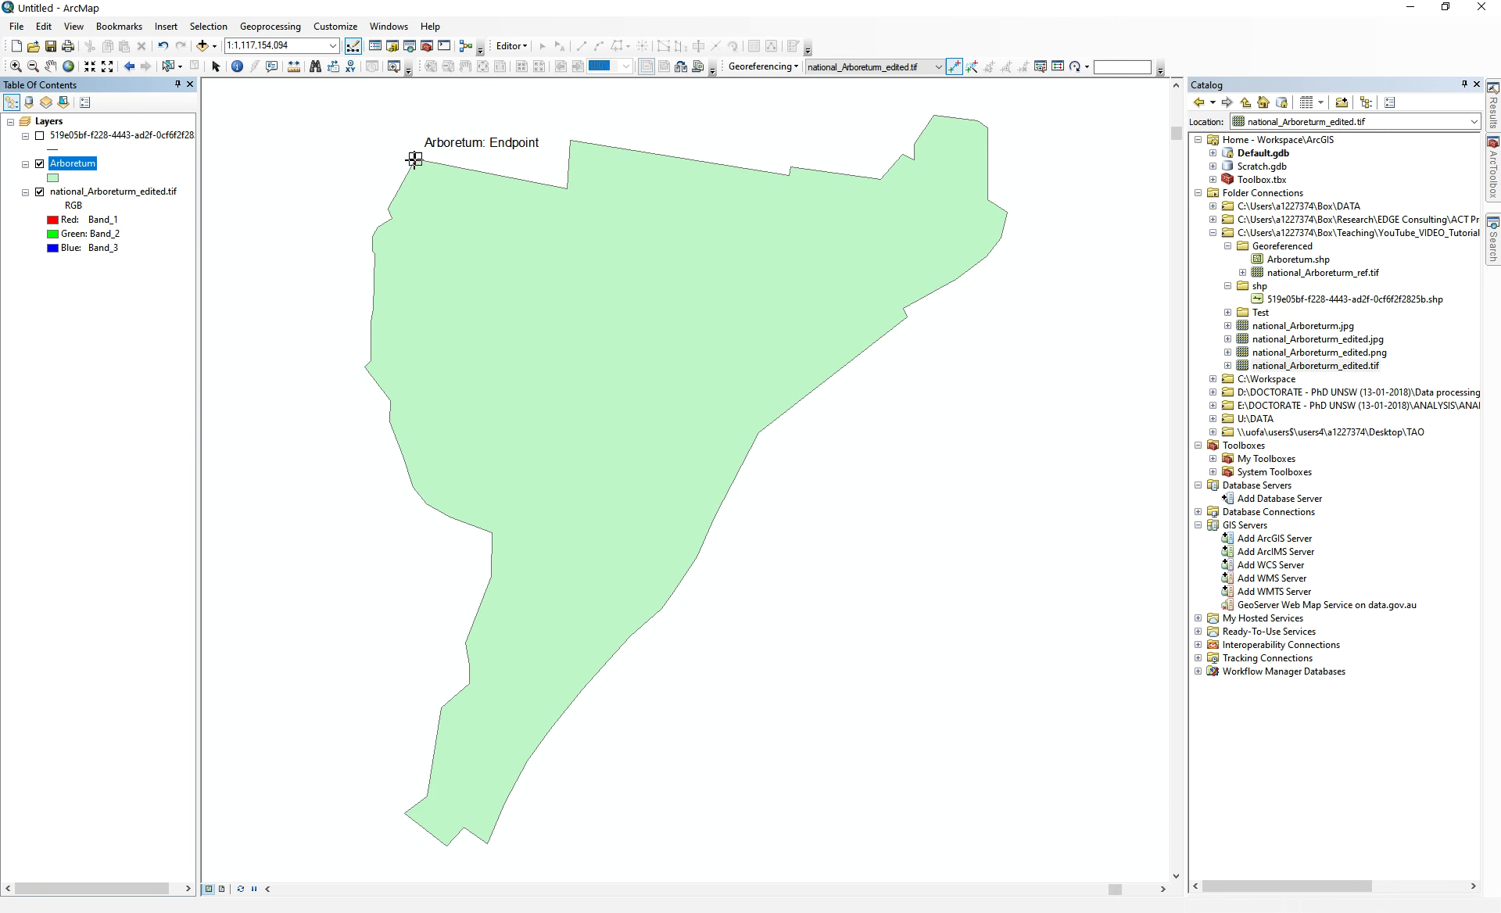
# - Remove the fill colour of the Arboretum polygon so only its outline covers the raster
pyautogui.rightClick(88, 195)
pyautogui.click(136, 276)
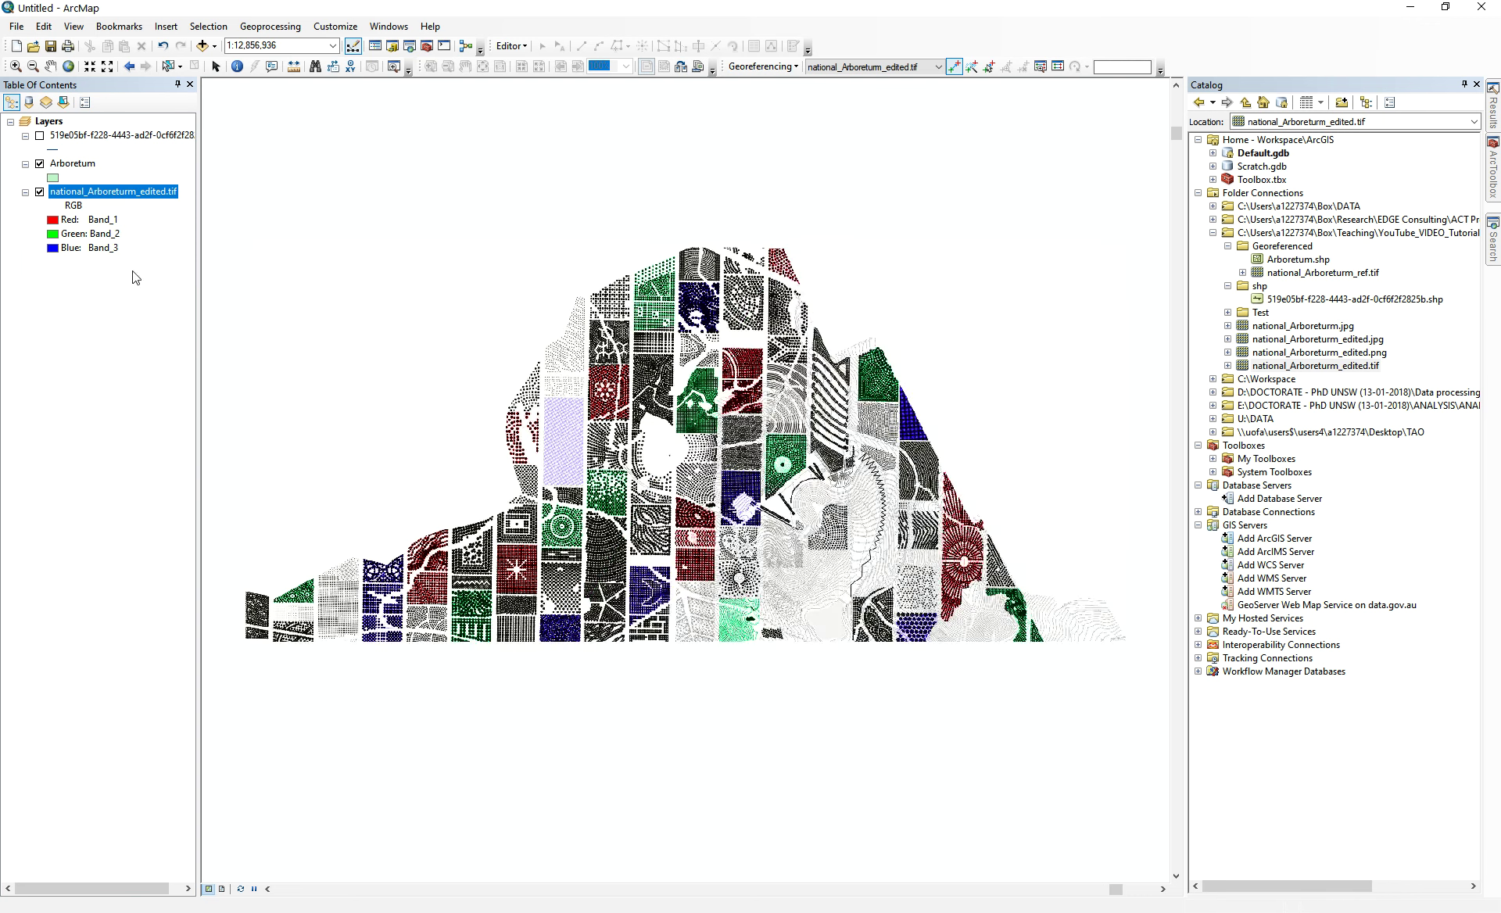
pyautogui.rightClick(54, 178)
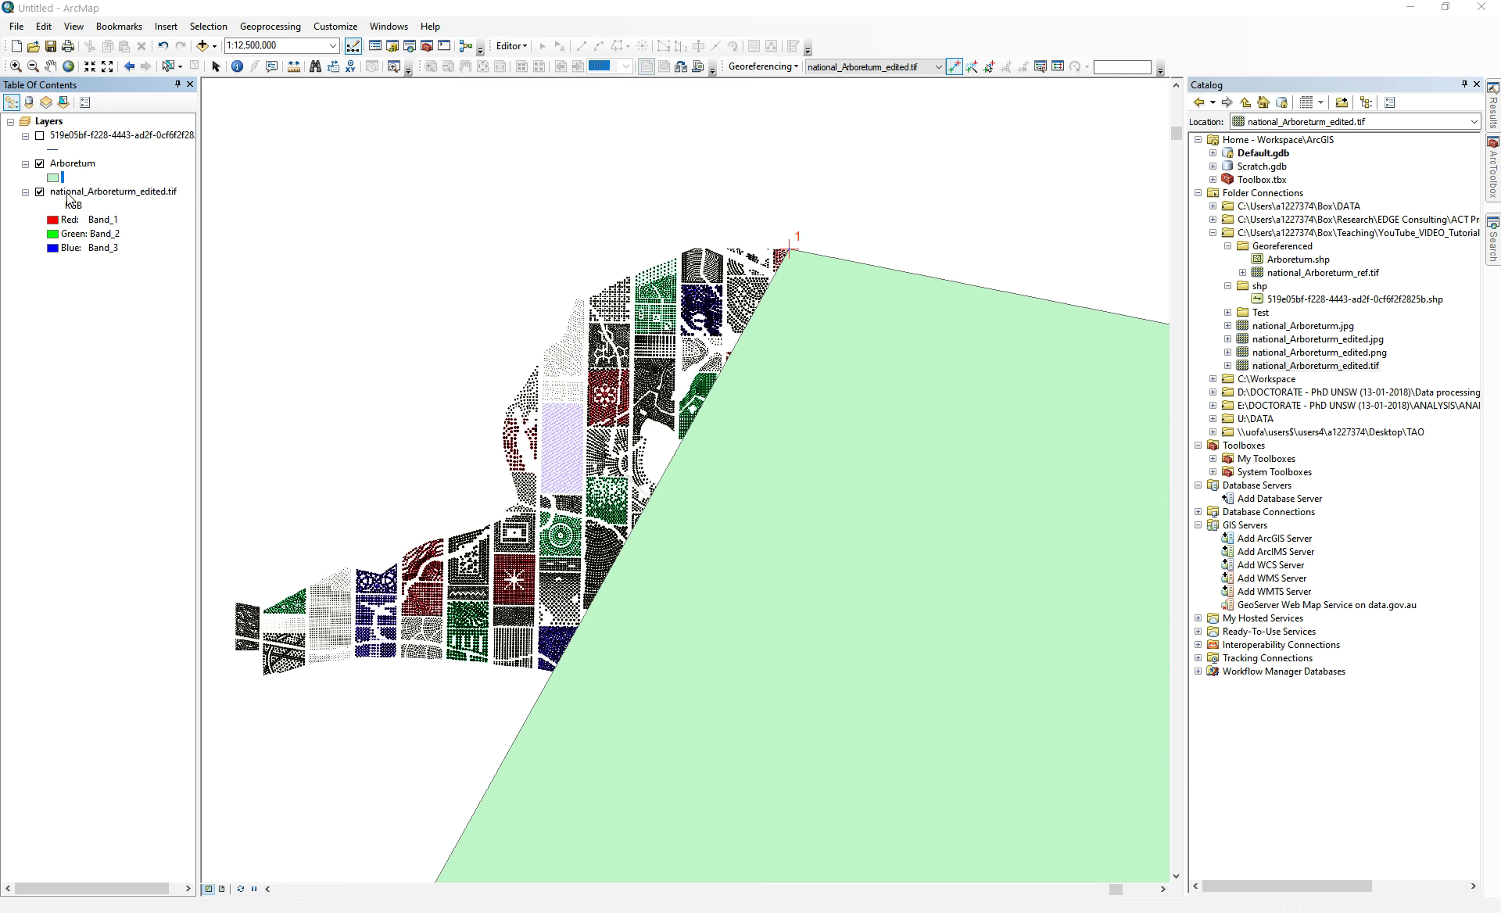
pyautogui.click(68, 191)
# - Add a second control point linking the notch of the raster's western blue block to the matching southwest vertex of the Arboretum outline
pyautogui.scroll(2, 727, 234)
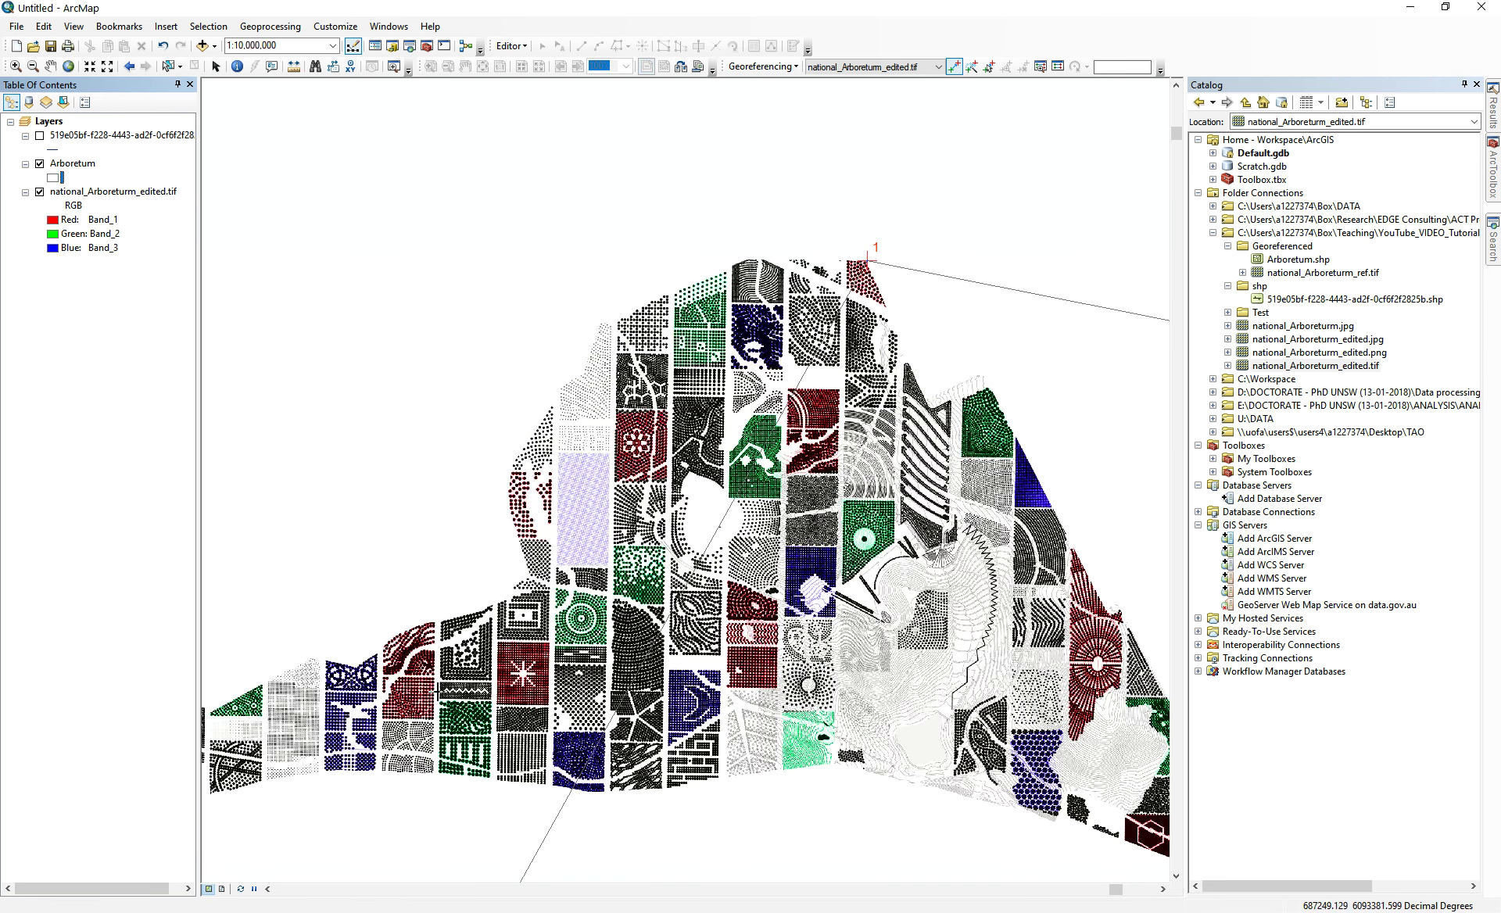
pyautogui.click(868, 258)
pyautogui.click(357, 665)
pyautogui.rightClick(72, 163)
pyautogui.click(118, 249)
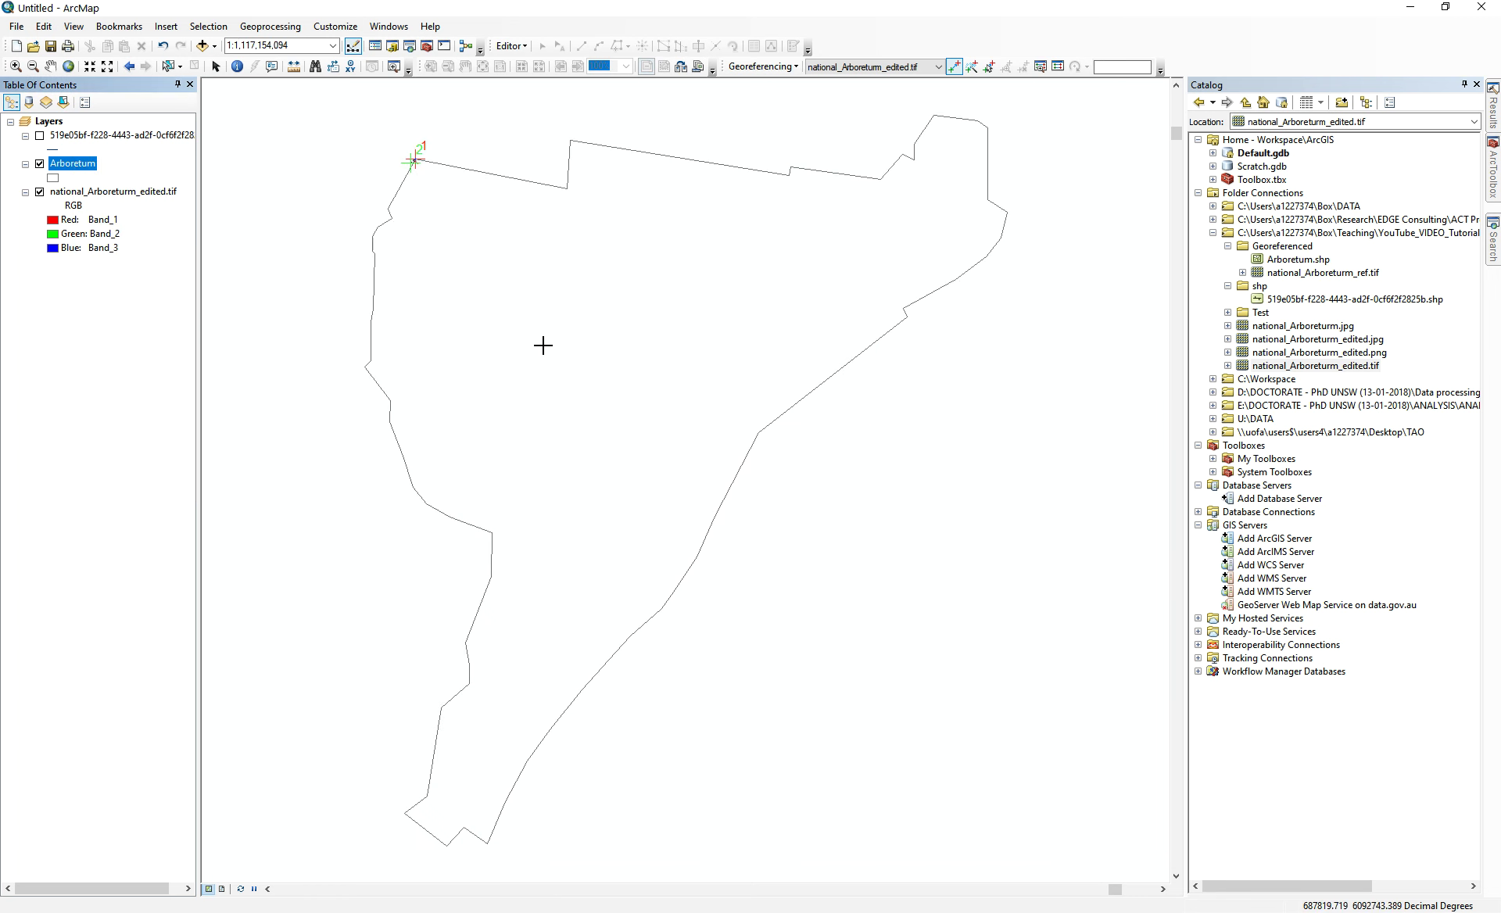
pyautogui.click(470, 684)
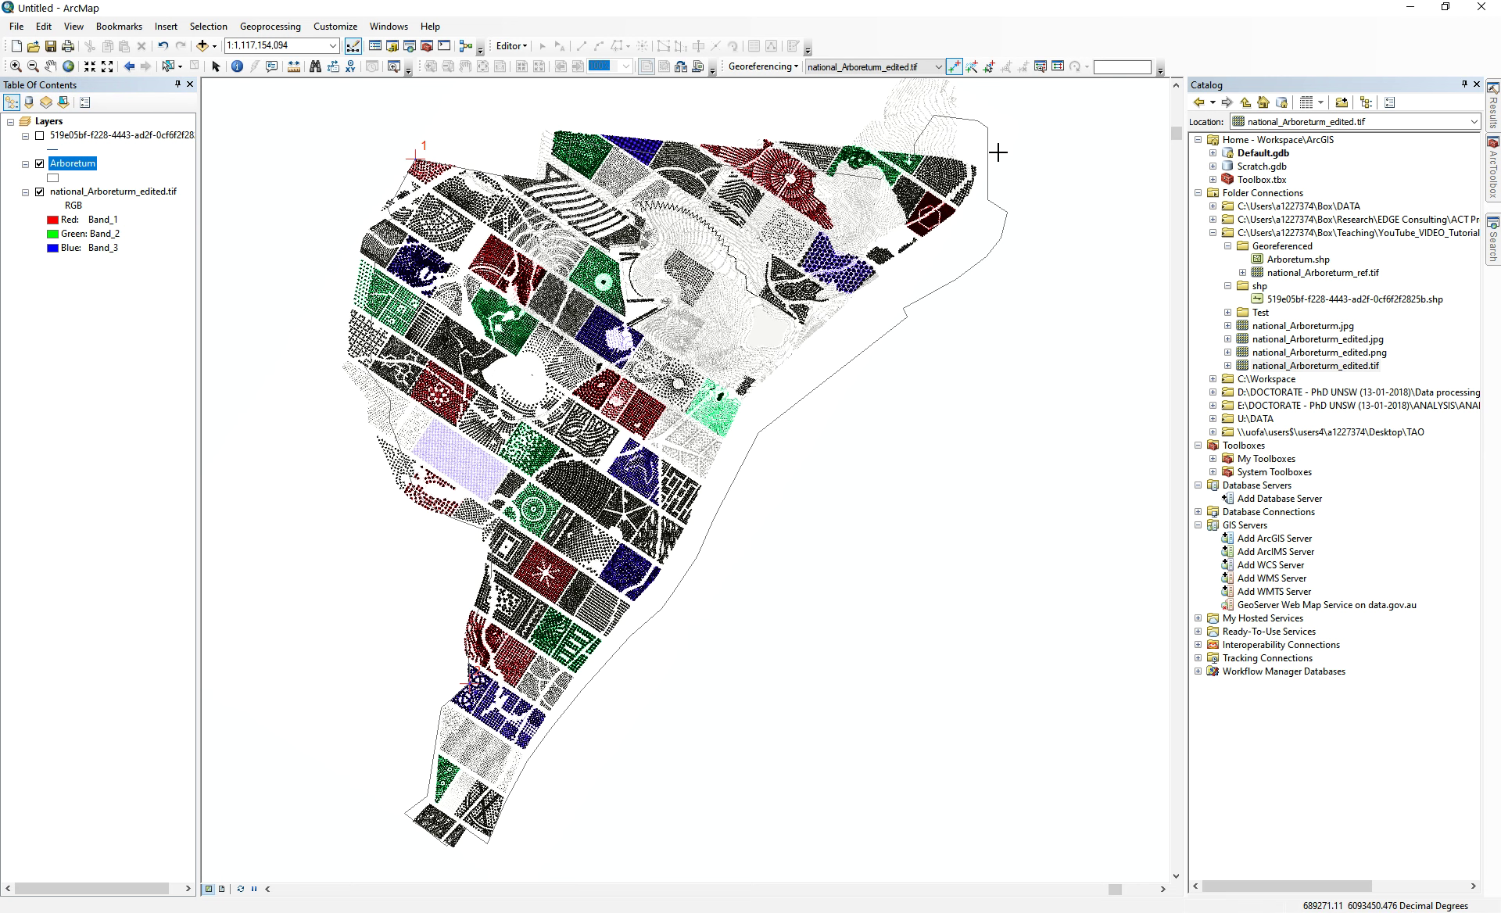
pyautogui.scroll(-3, 463, 411)
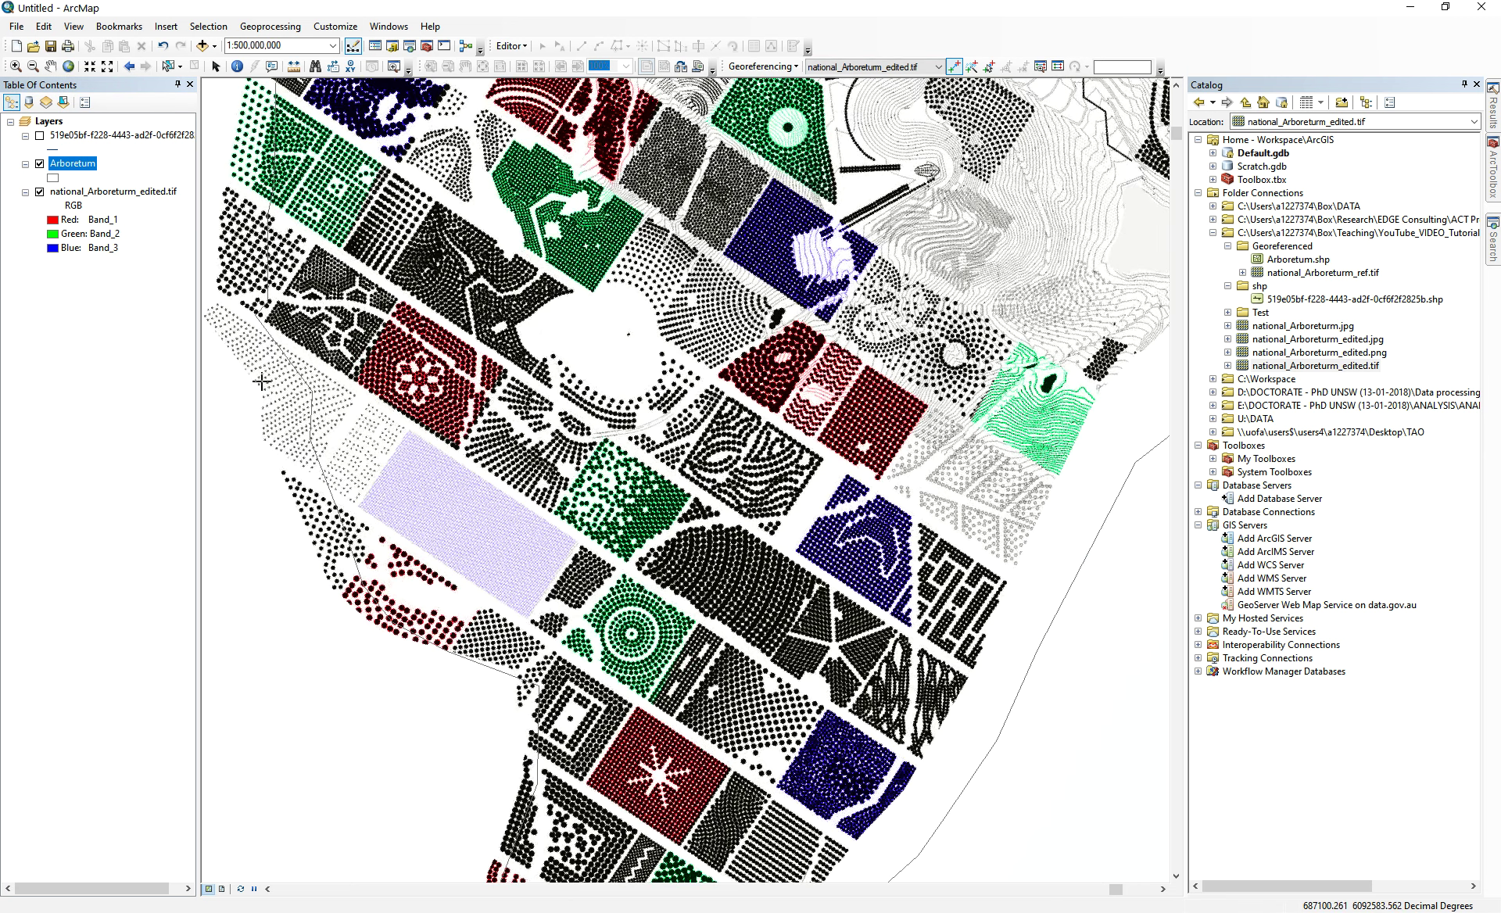
# - Add a third control point linking the western edge of the raster's light dotted block to the western side of the Arboretum outline
pyautogui.click(264, 391)
pyautogui.scroll(-1, 305, 390)
pyautogui.scroll(1, 286, 371)
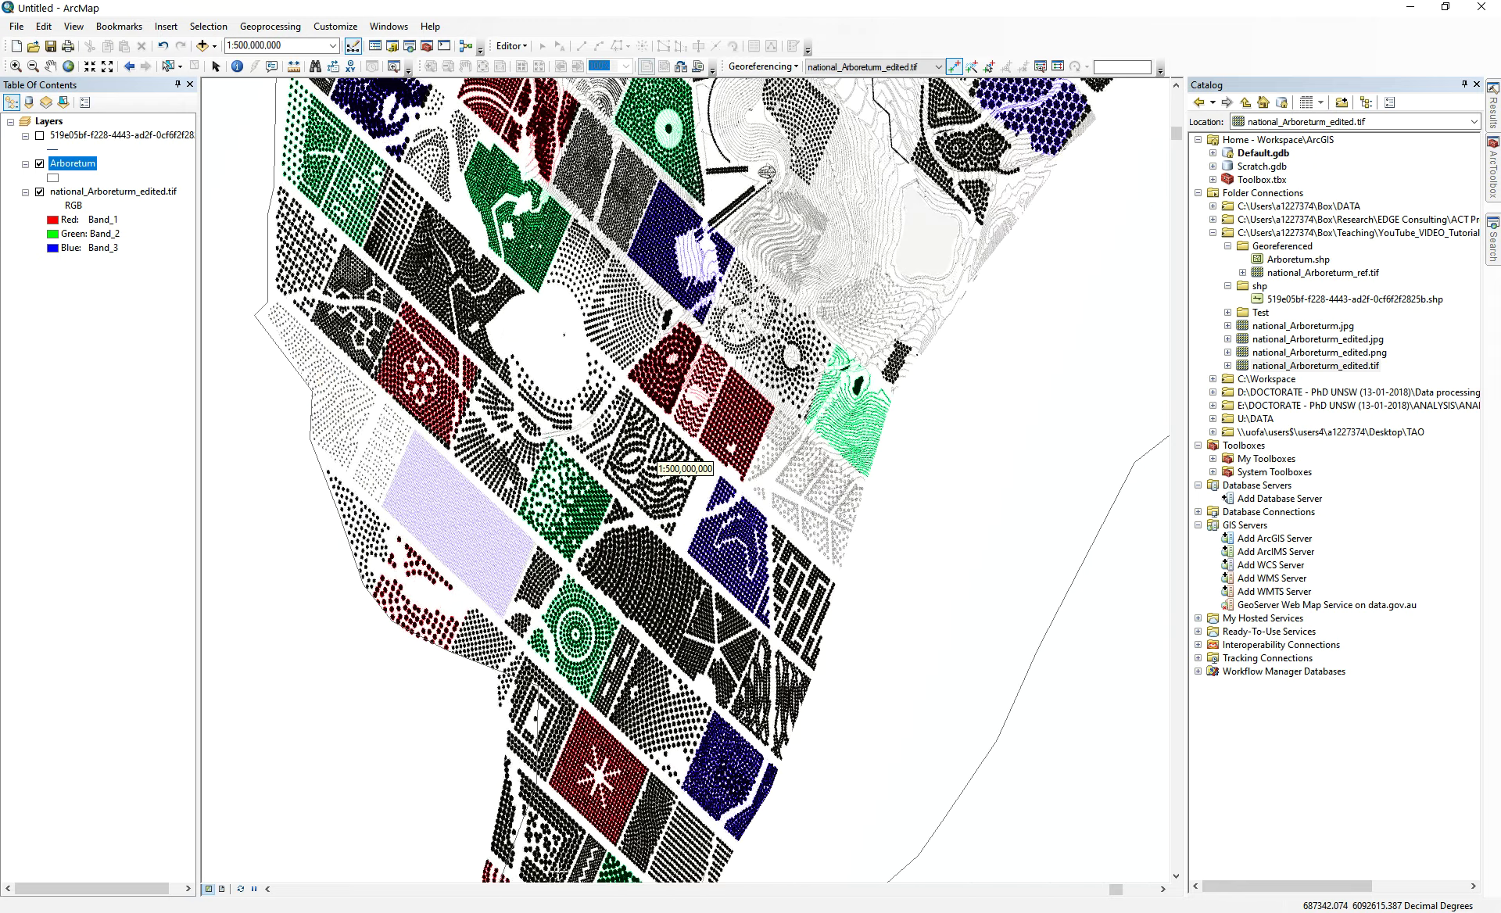
pyautogui.scroll(-4, 420, 574)
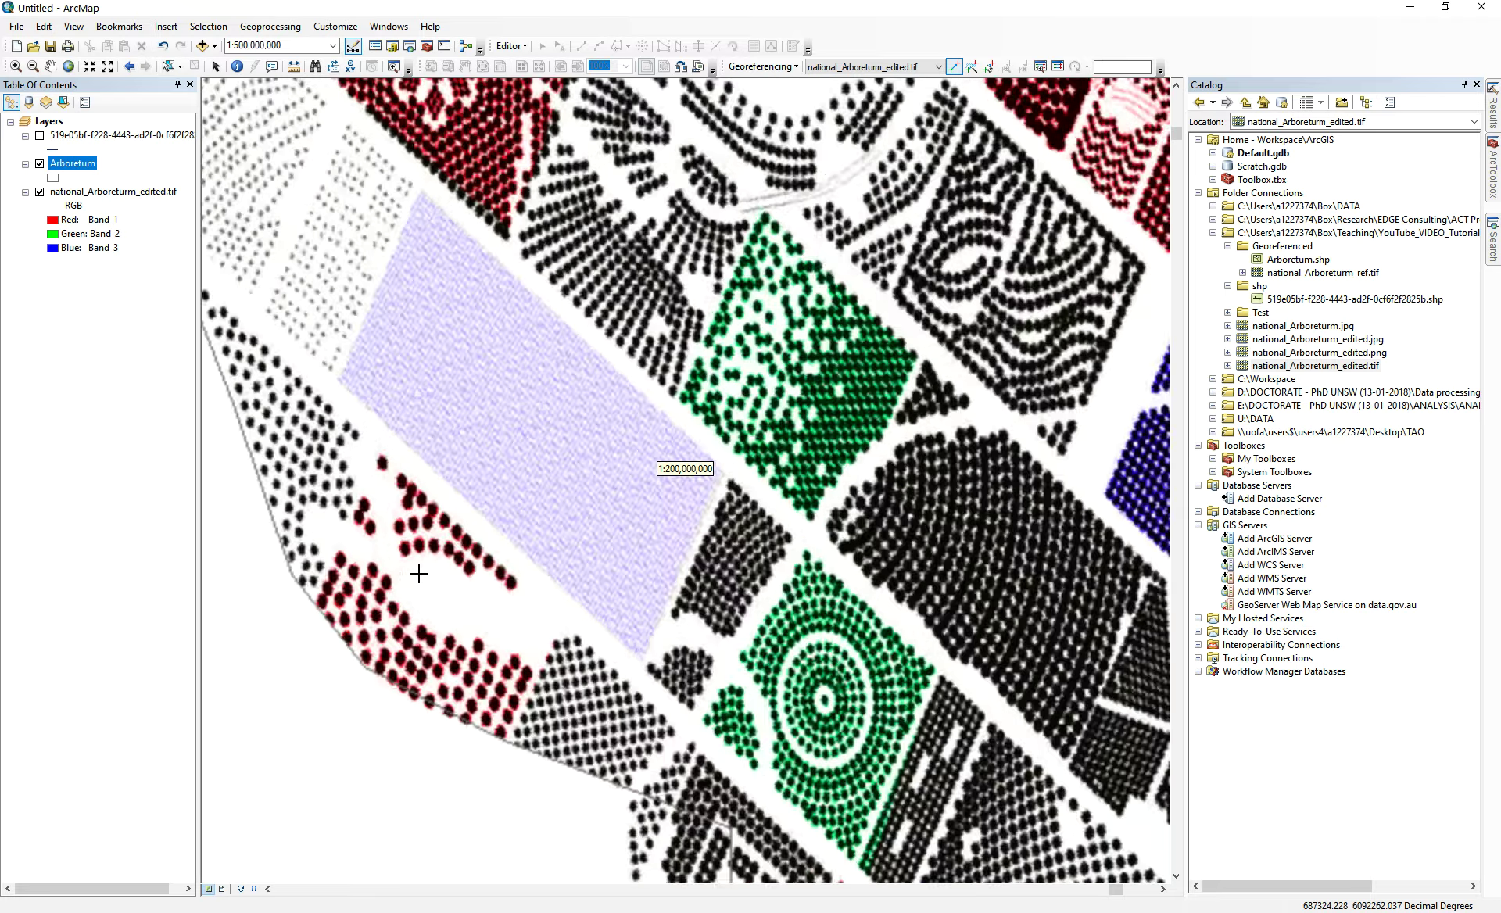
pyautogui.scroll(4, 420, 574)
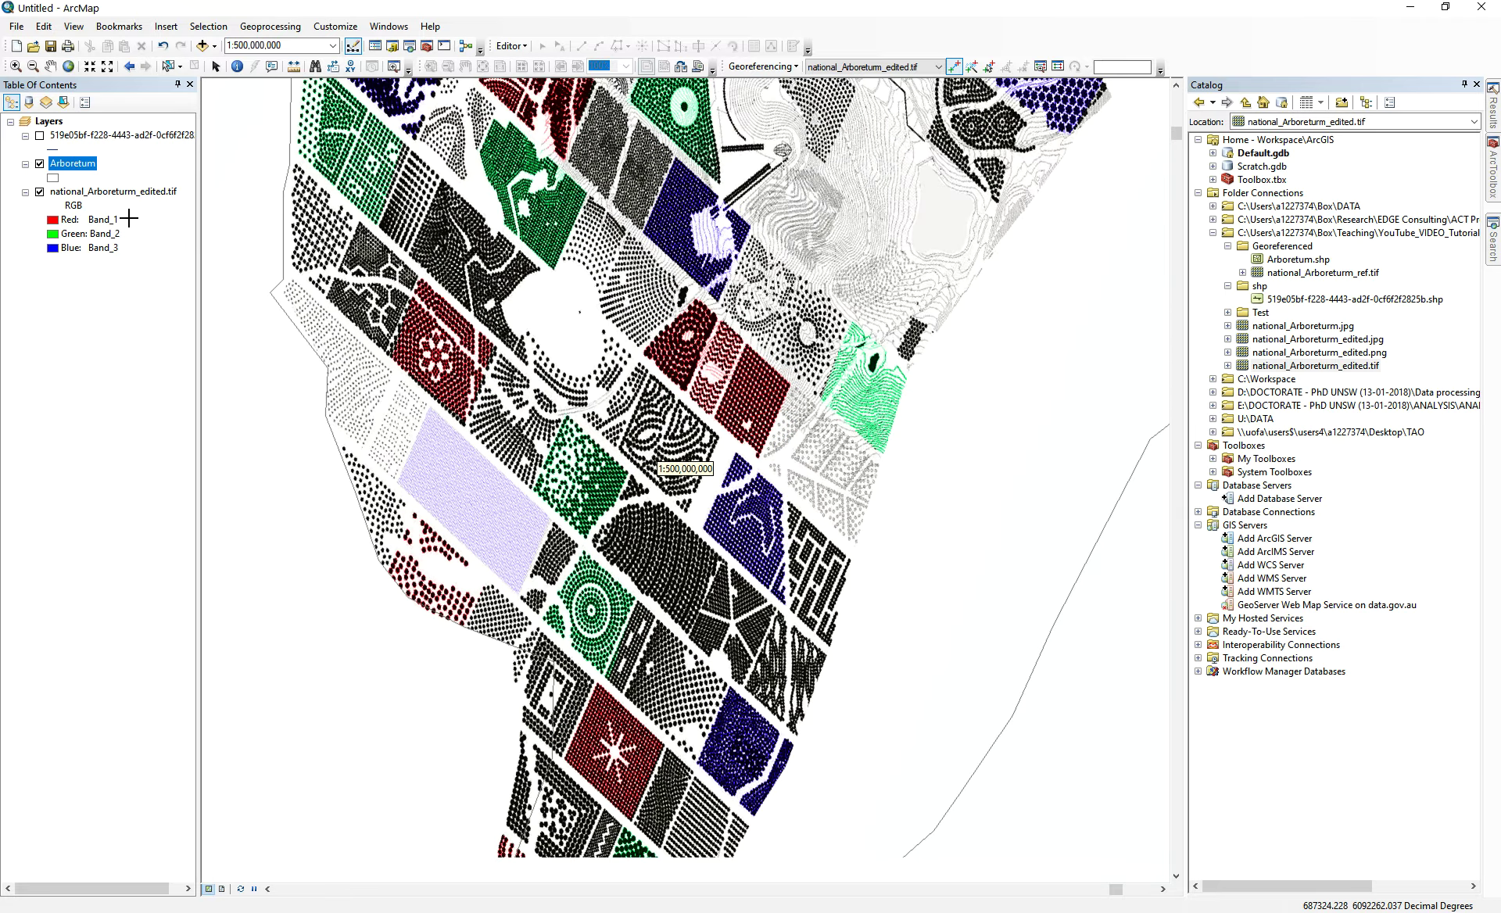
# - Add a fourth control point linking the raster's eastern edge beside the northeastern blue block to the matching notch in the Arboretum outline
pyautogui.rightClick(109, 191)
pyautogui.click(133, 285)
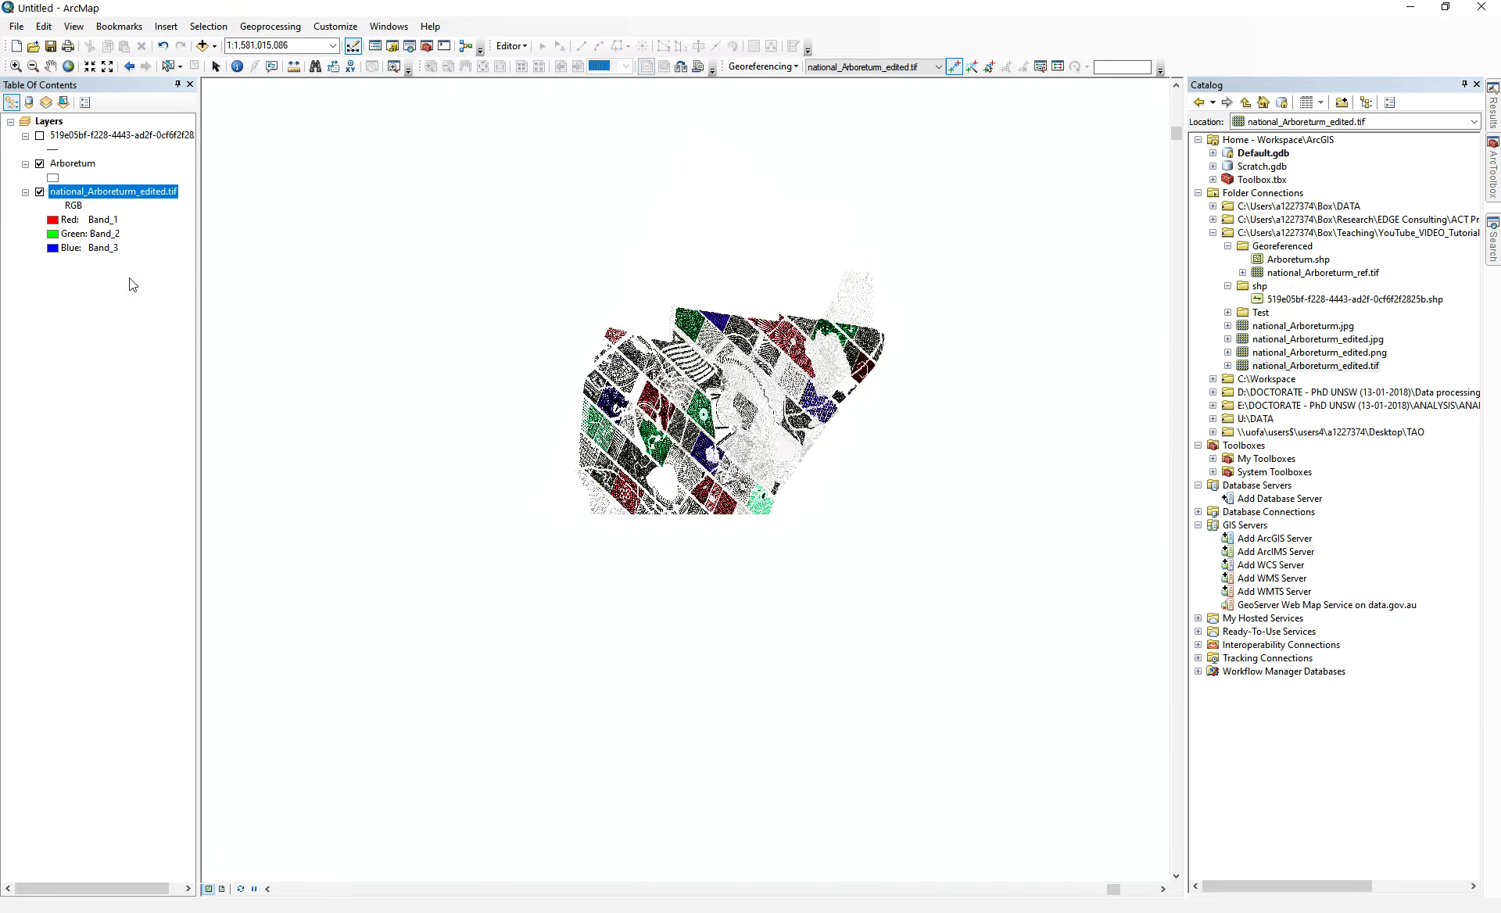
pyautogui.scroll(-4, 977, 304)
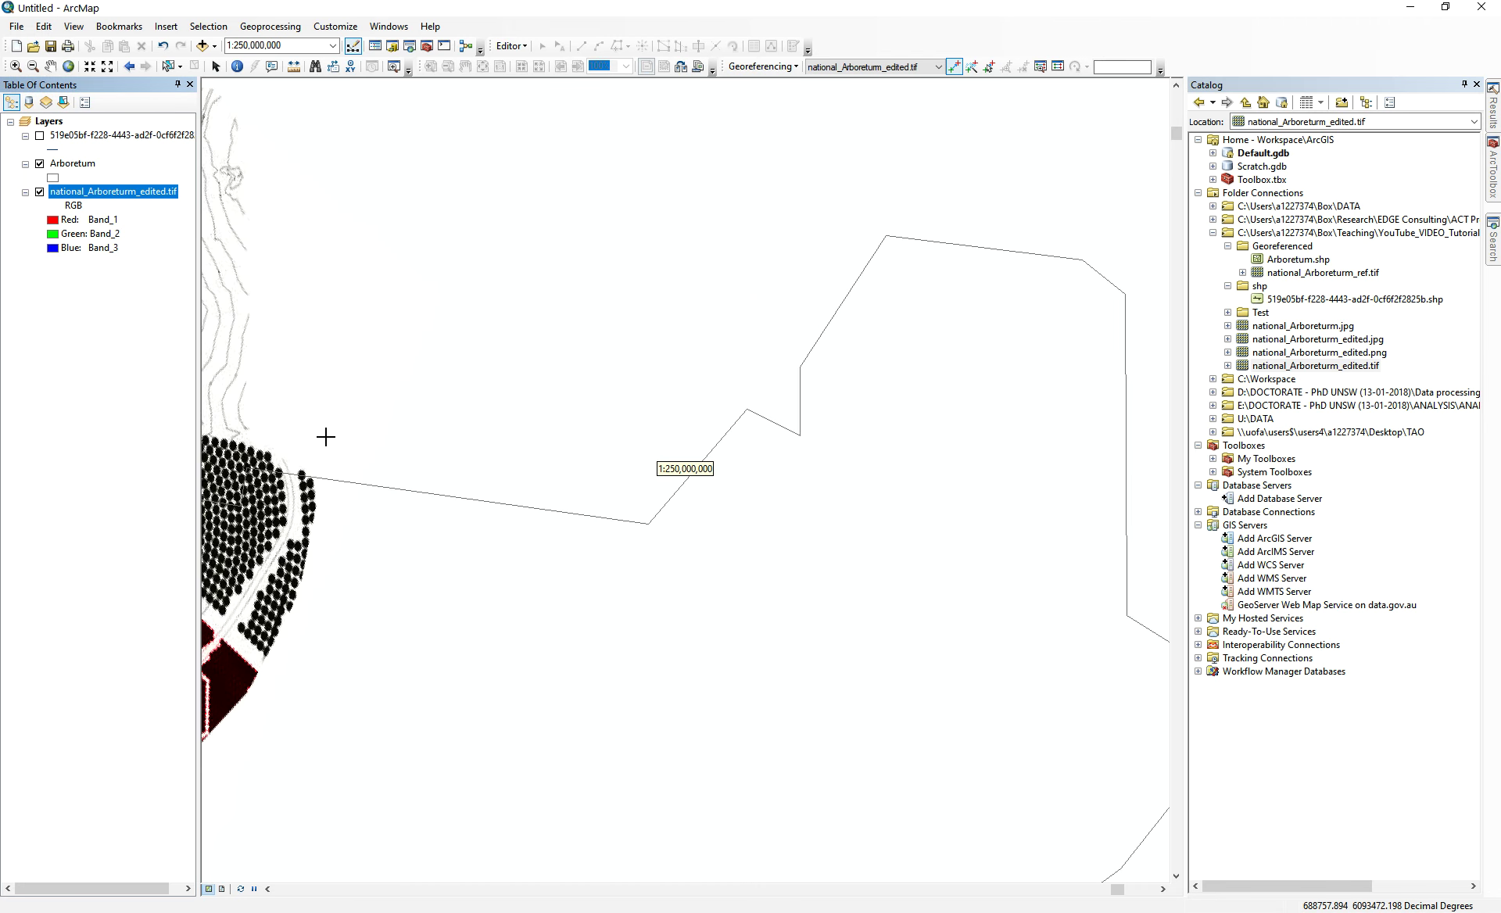
pyautogui.scroll(-1, 401, 403)
pyautogui.scroll(1, 414, 398)
pyautogui.rightClick(100, 193)
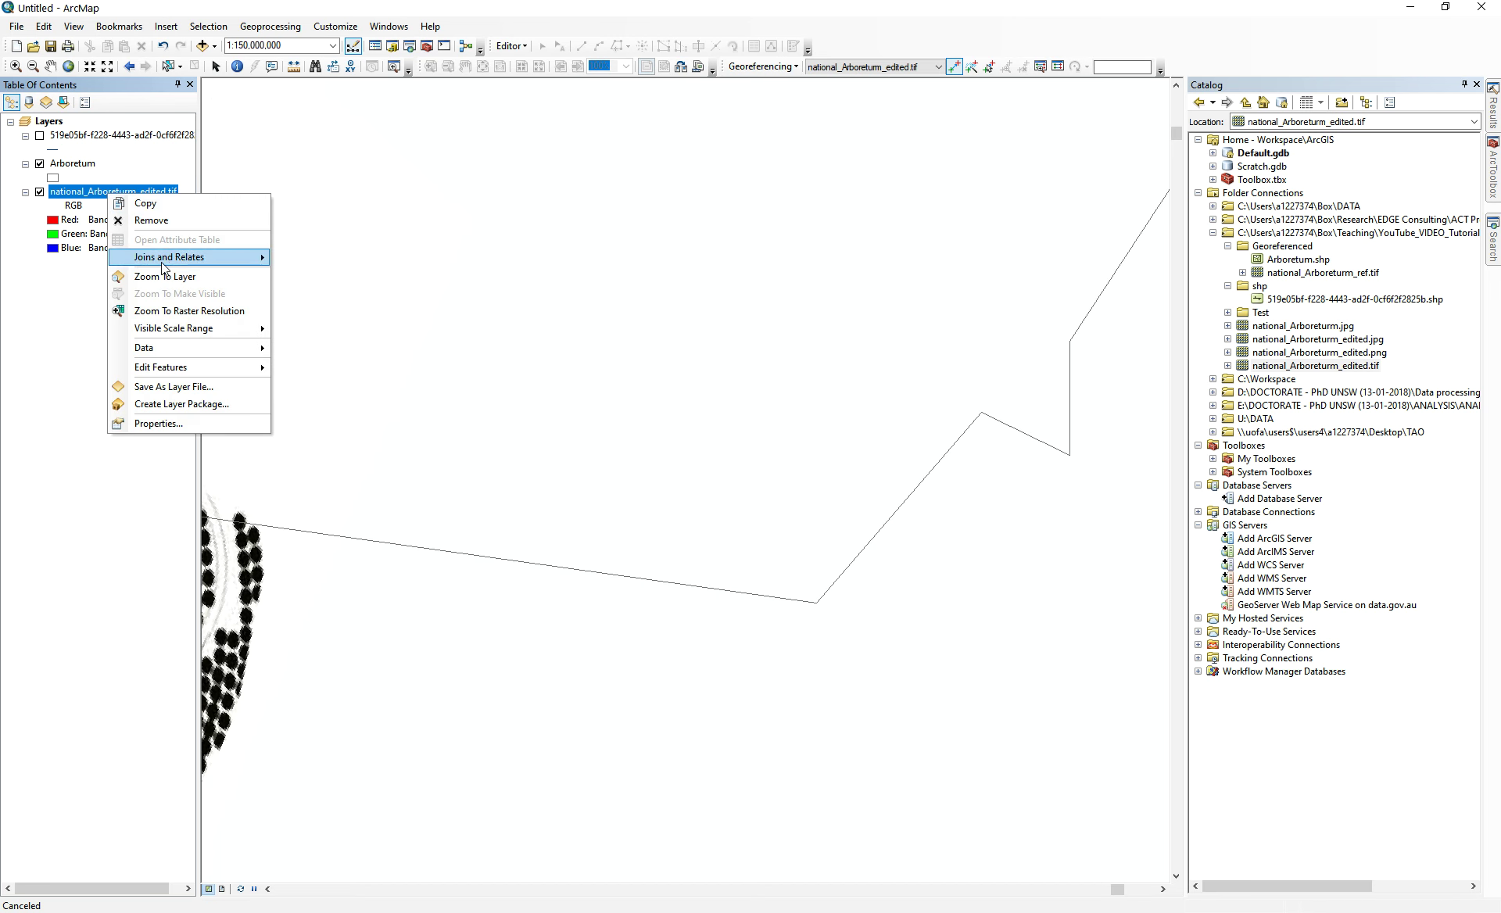
pyautogui.click(149, 279)
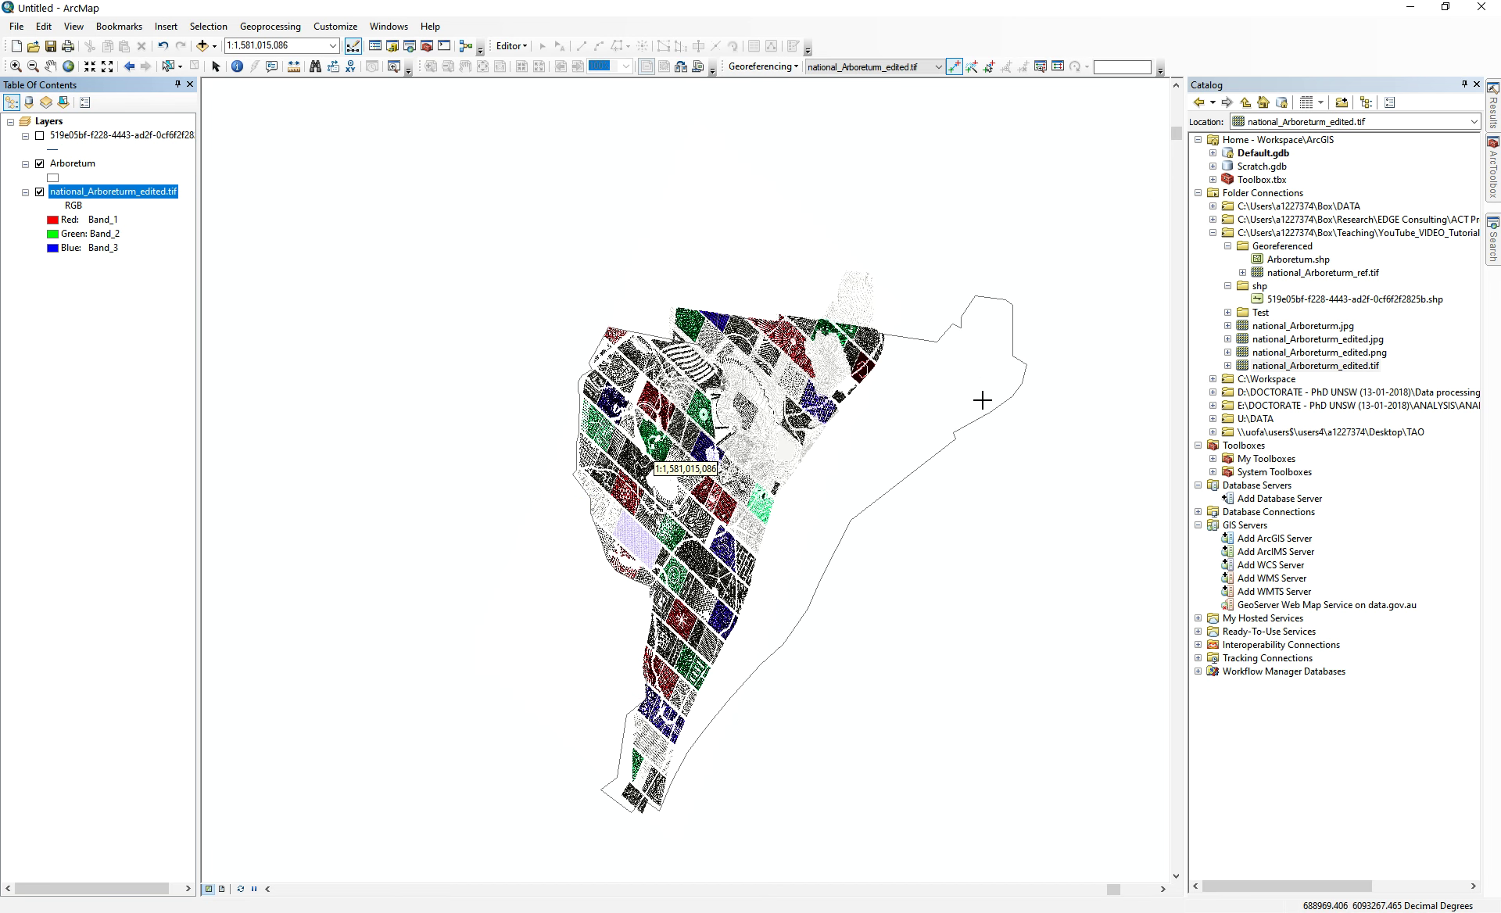
pyautogui.scroll(-2, 983, 398)
pyautogui.click(529, 437)
pyautogui.click(897, 522)
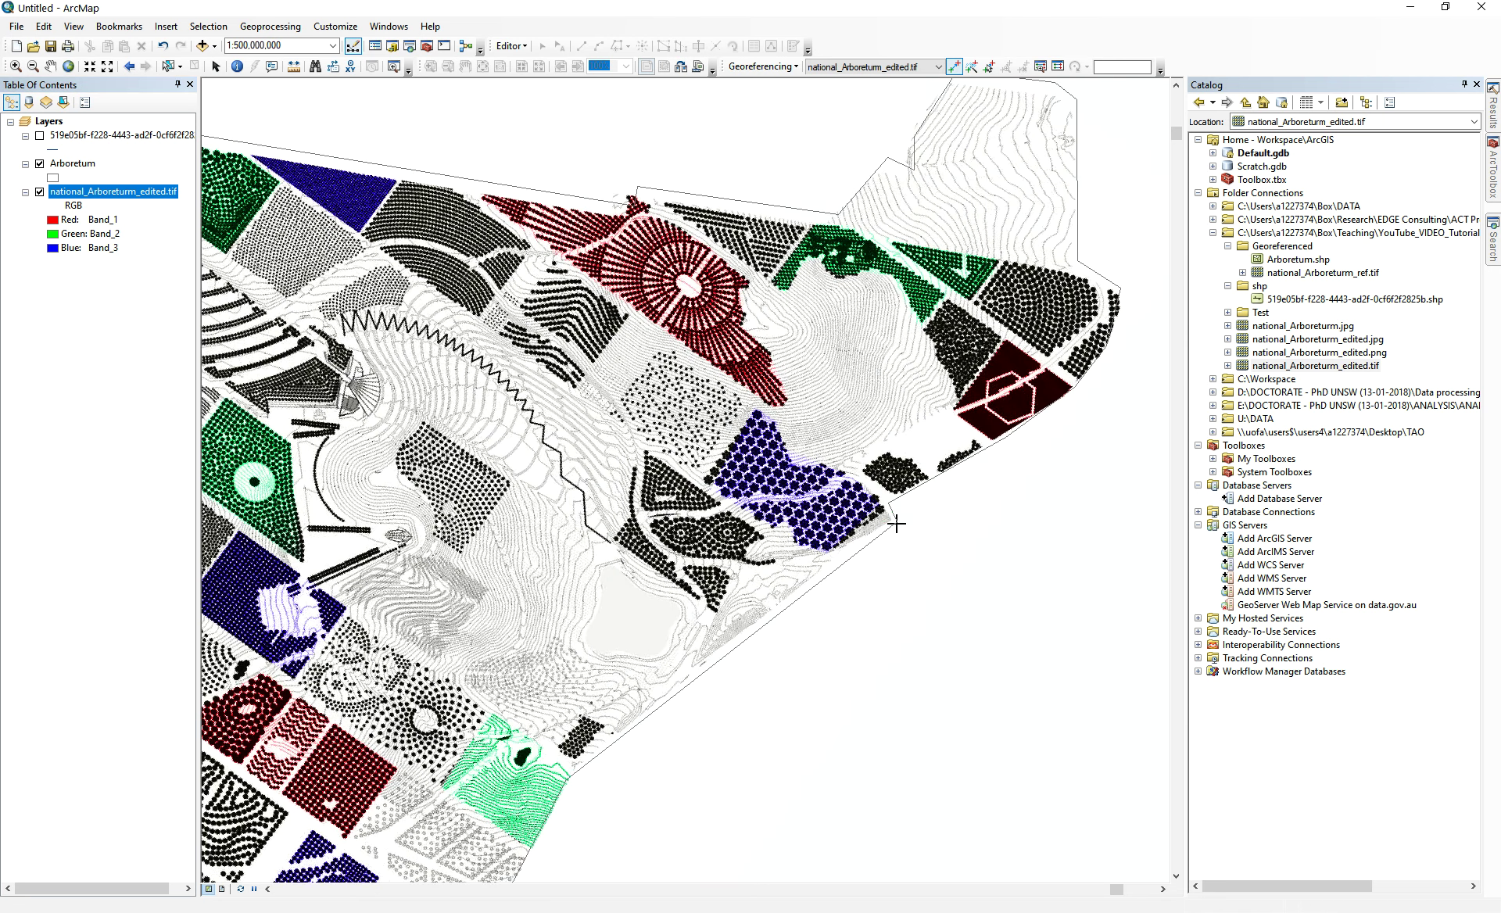
# - Add two control points linking the raster's northern edge above the large red block and its northeastern notch to the Arboretum outline
pyautogui.click(613, 192)
pyautogui.click(638, 187)
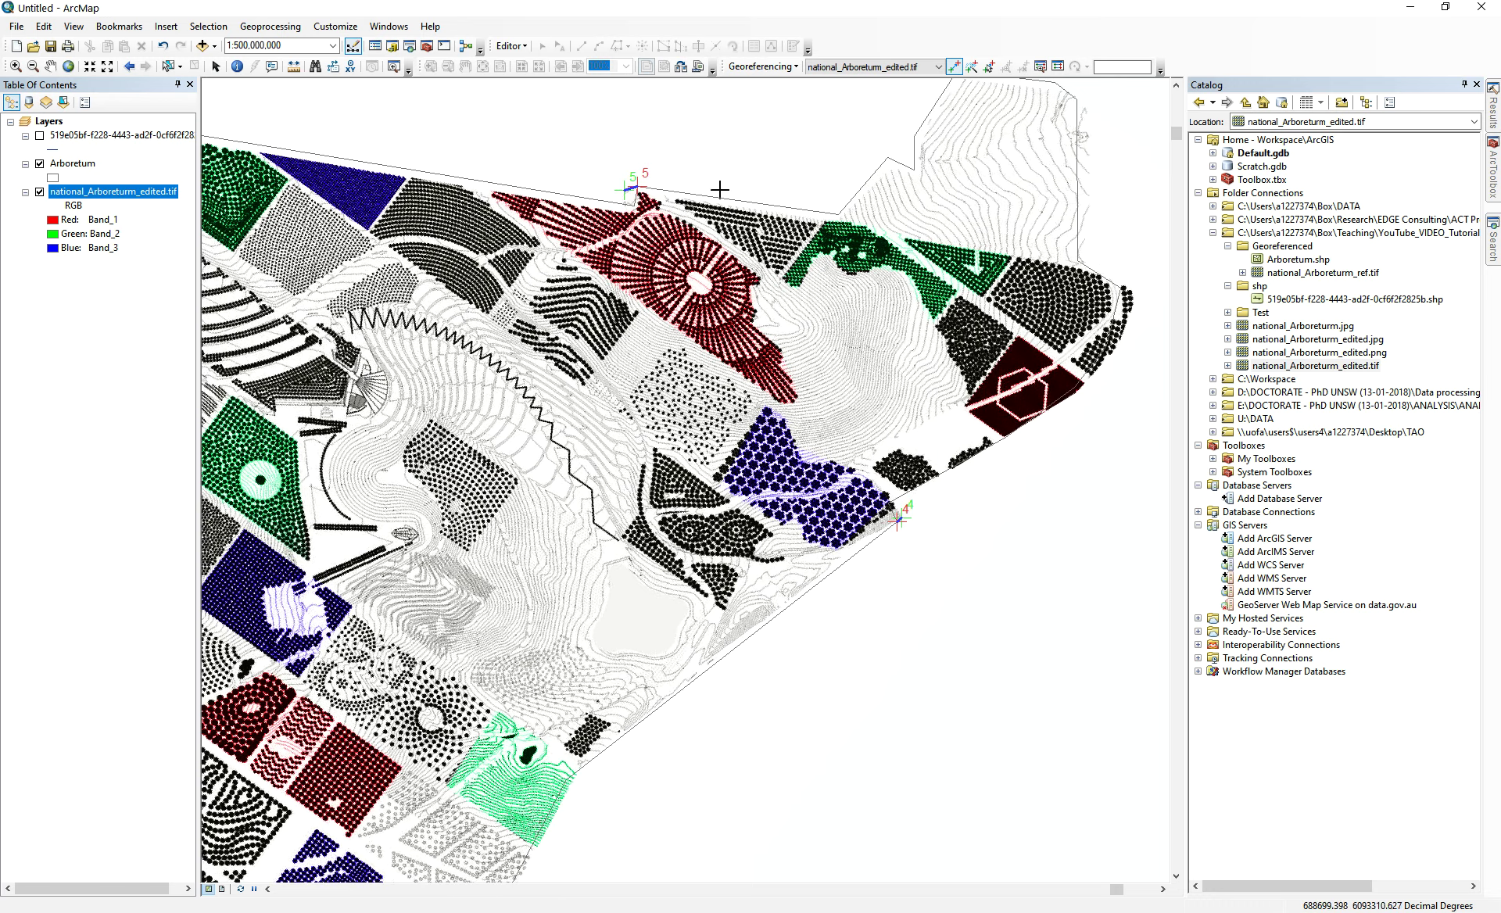
pyautogui.click(895, 166)
pyautogui.click(889, 156)
pyautogui.scroll(-1, 1016, 149)
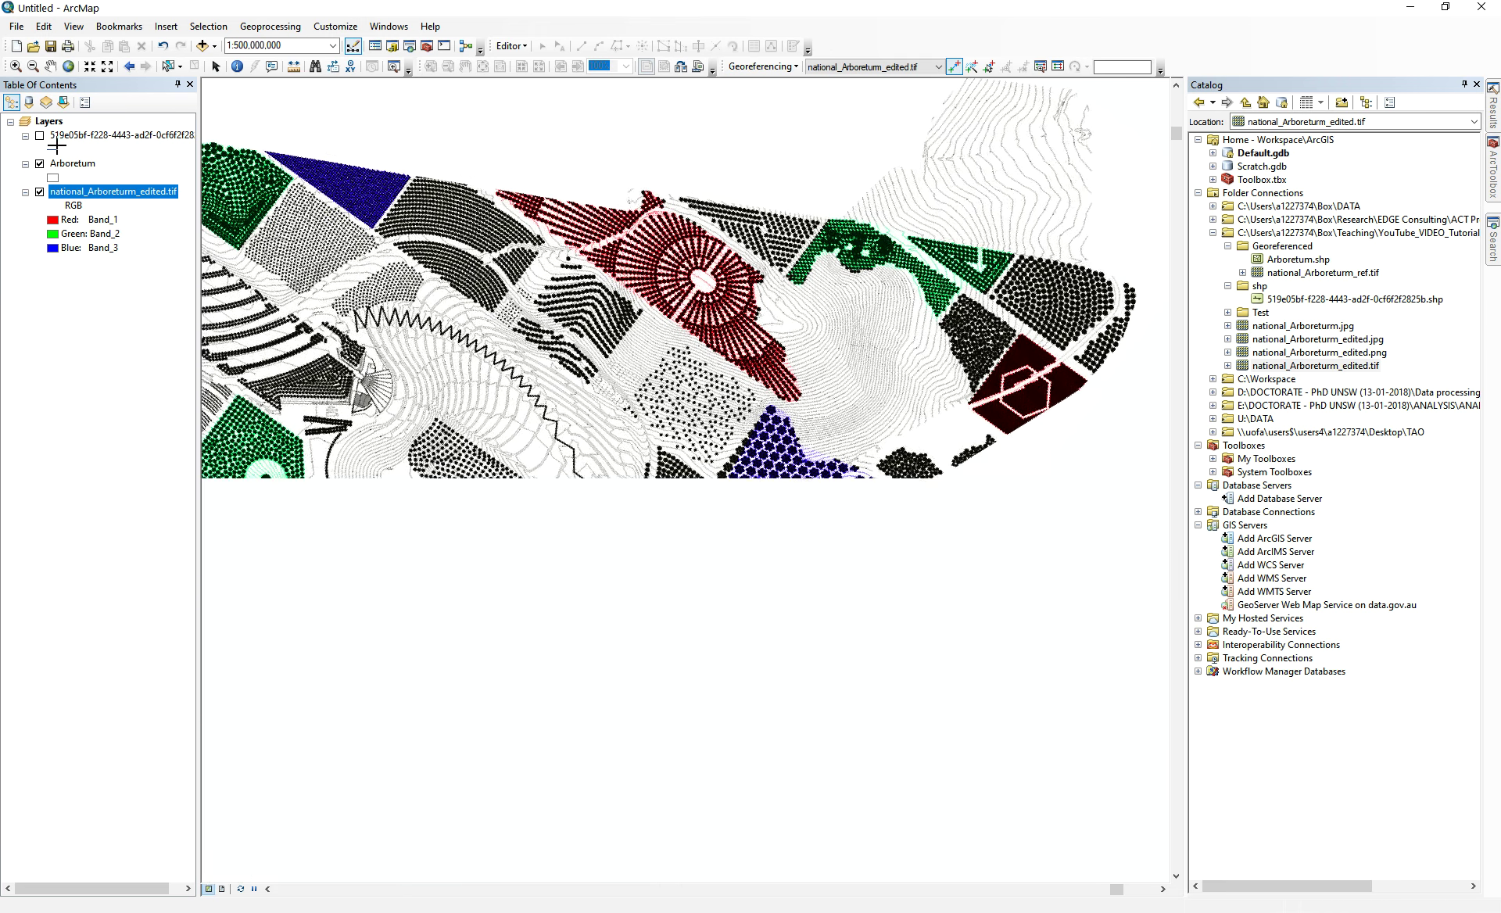
# - Add a seventh control point linking the raster's westernmost corner to the western corner vertex of the Arboretum outline
pyautogui.rightClick(91, 194)
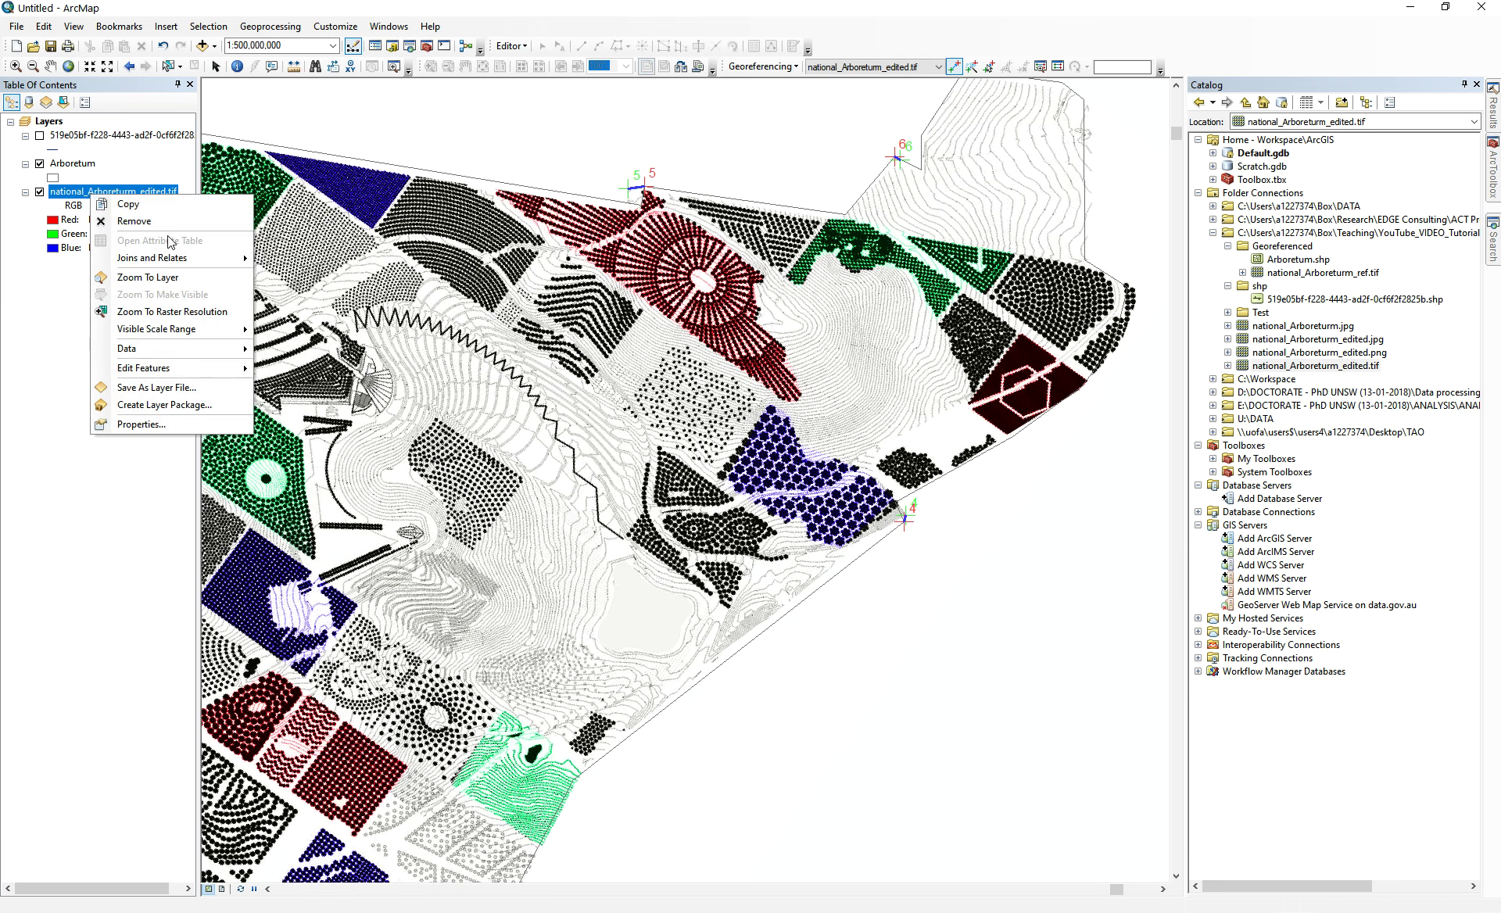
pyautogui.click(144, 278)
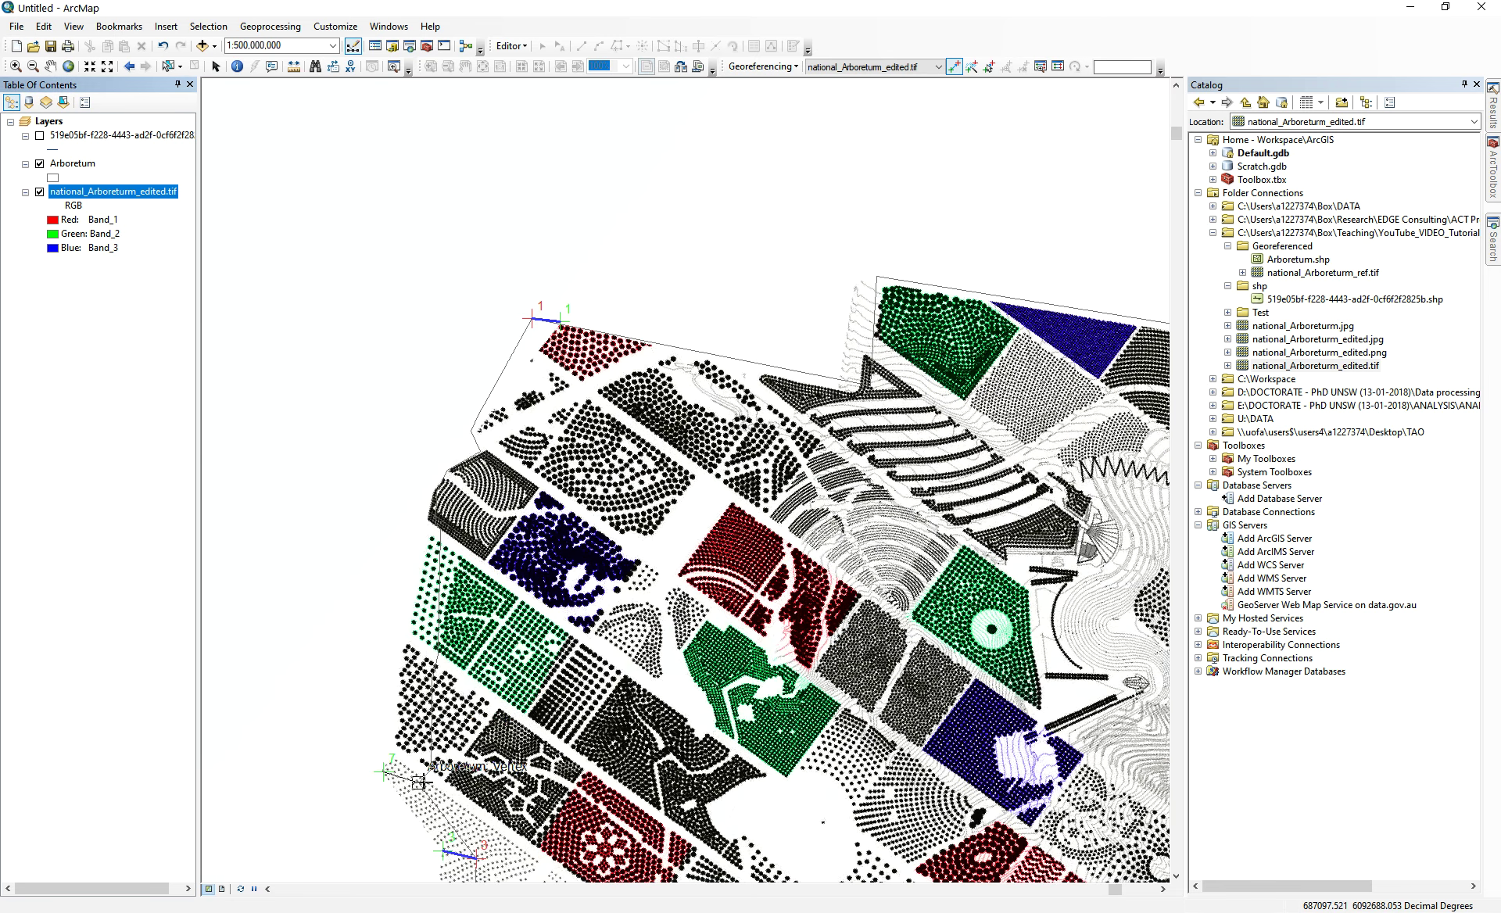
pyautogui.scroll(1, 387, 330)
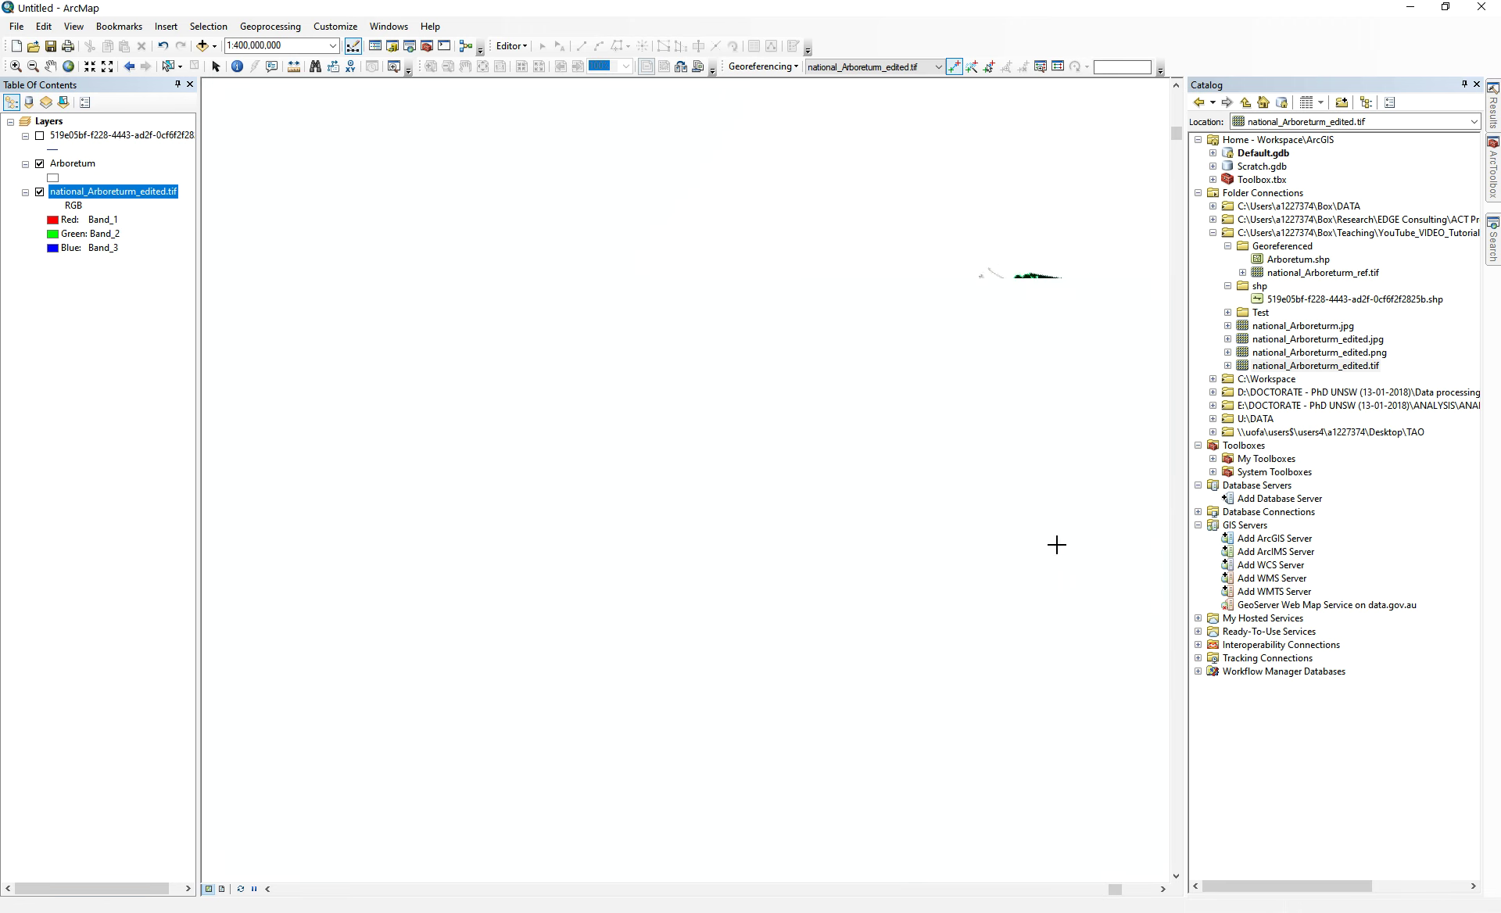
pyautogui.rightClick(90, 195)
pyautogui.click(117, 272)
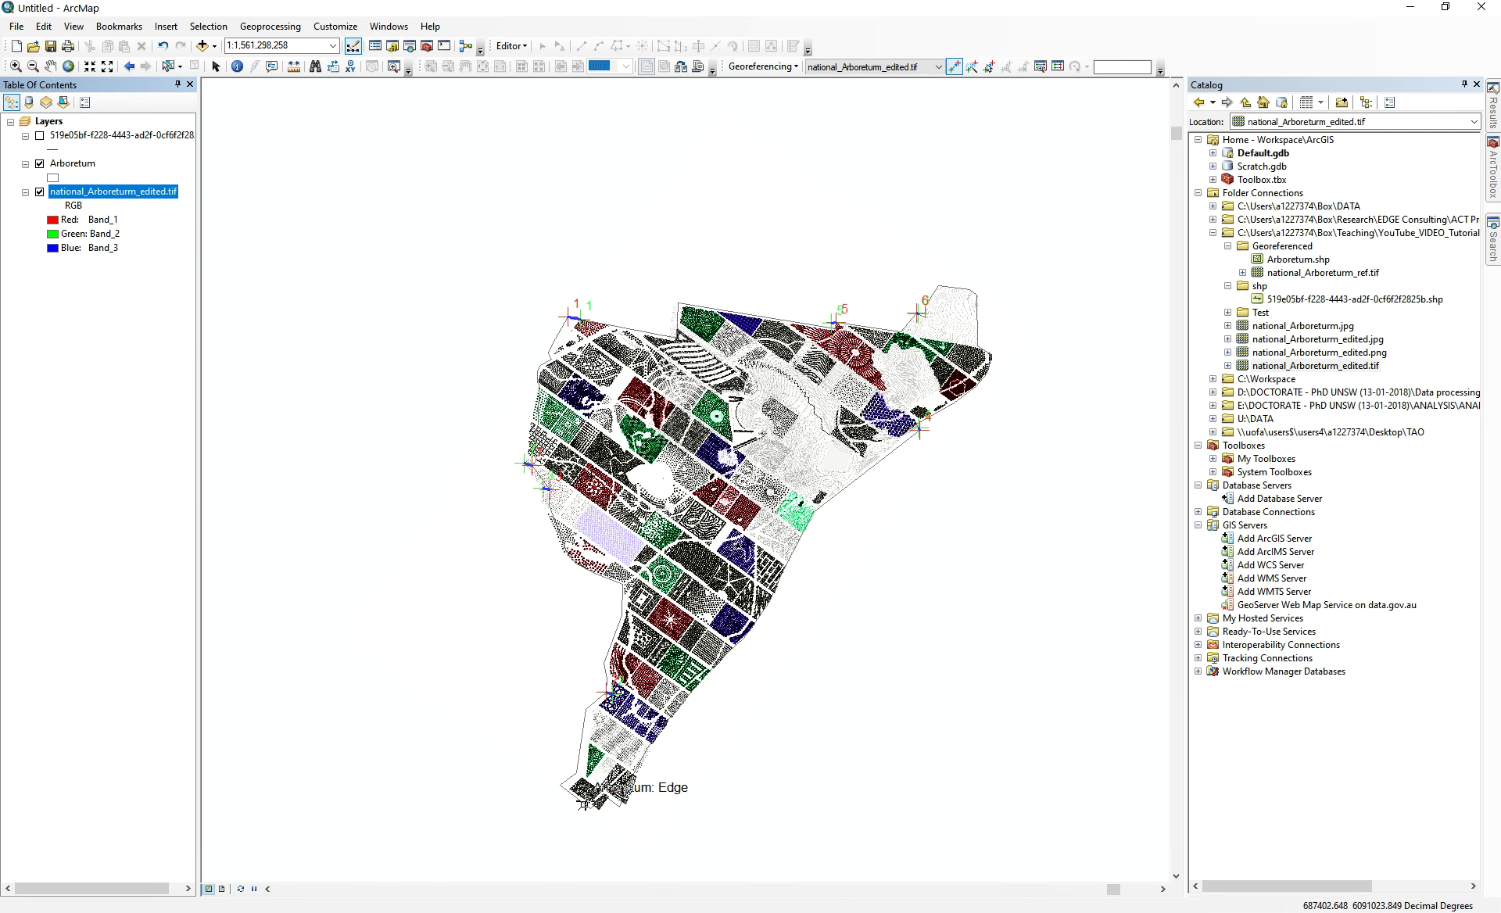
# - Add two control points linking the raster's southwestern tip and southern corner to the matching vertices at the Arboretum outline's southern end
pyautogui.scroll(-5, 582, 804)
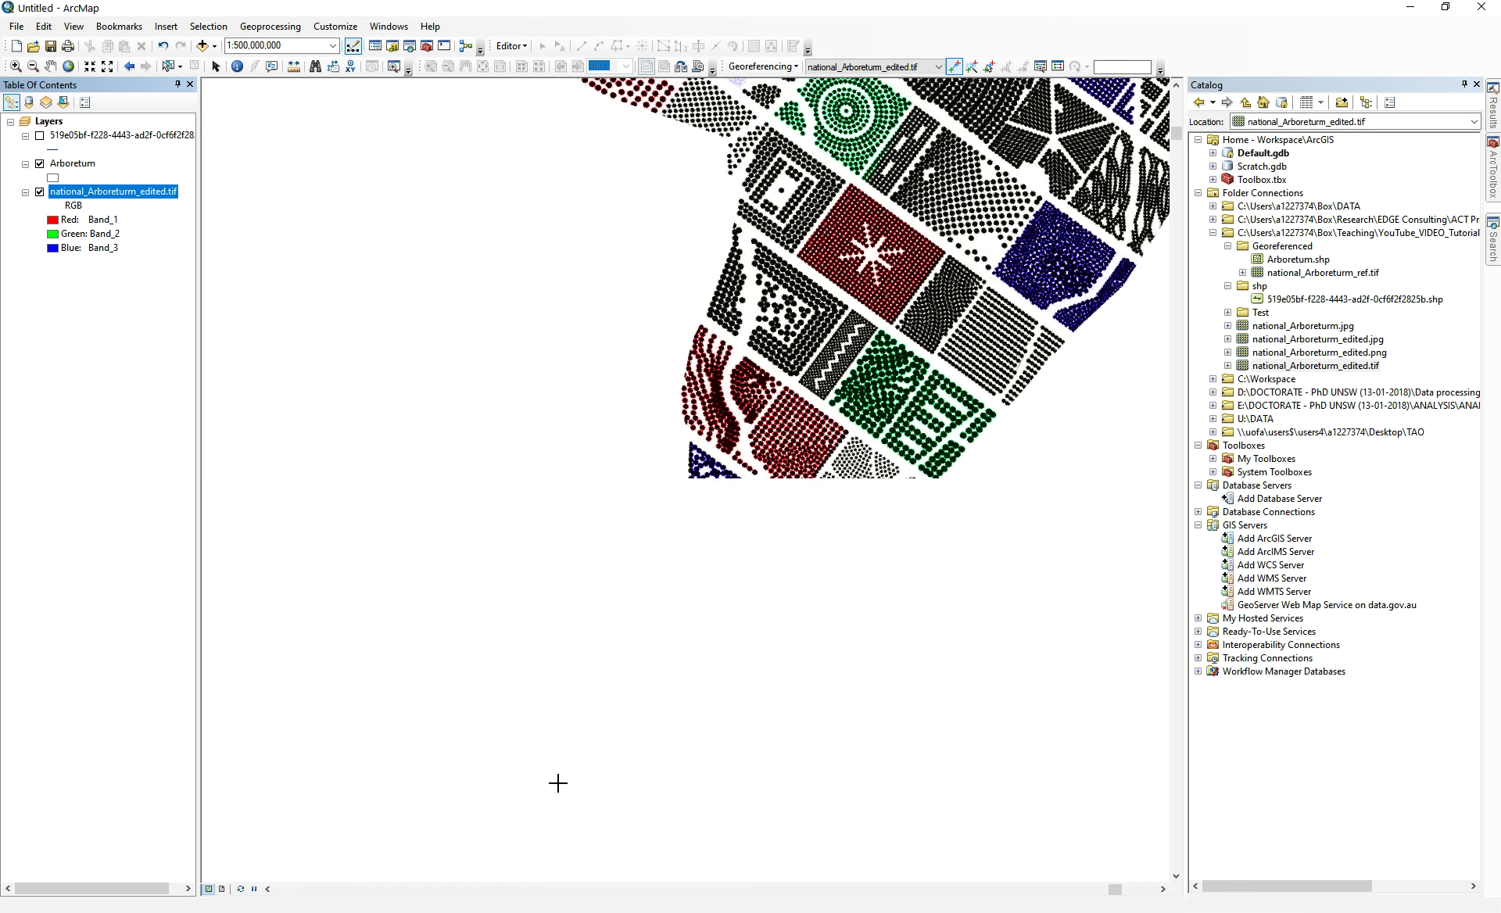
pyautogui.click(528, 773)
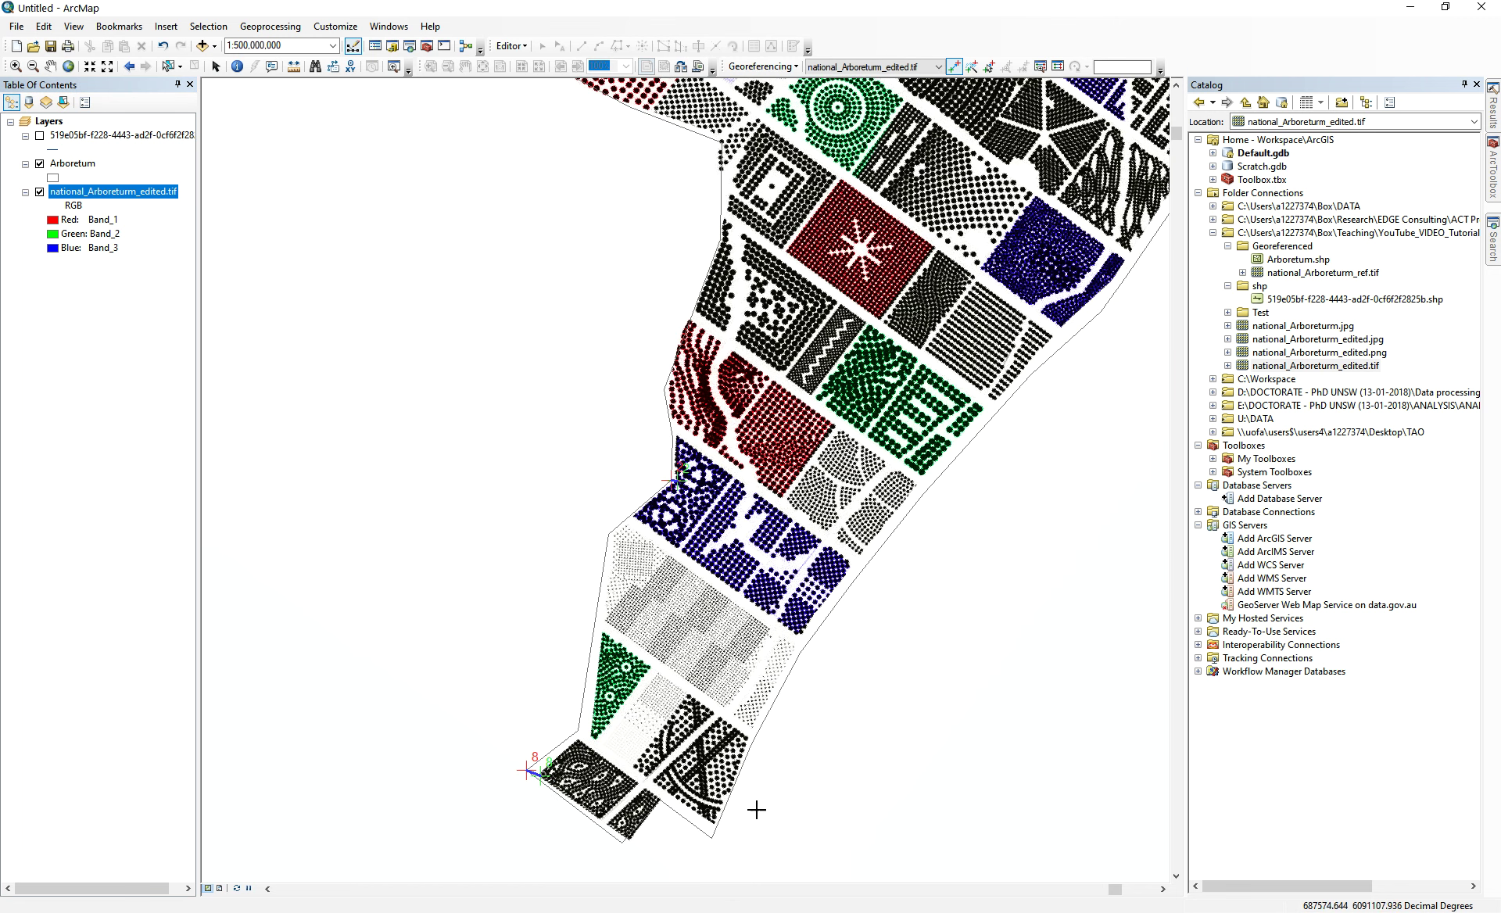
pyautogui.click(720, 815)
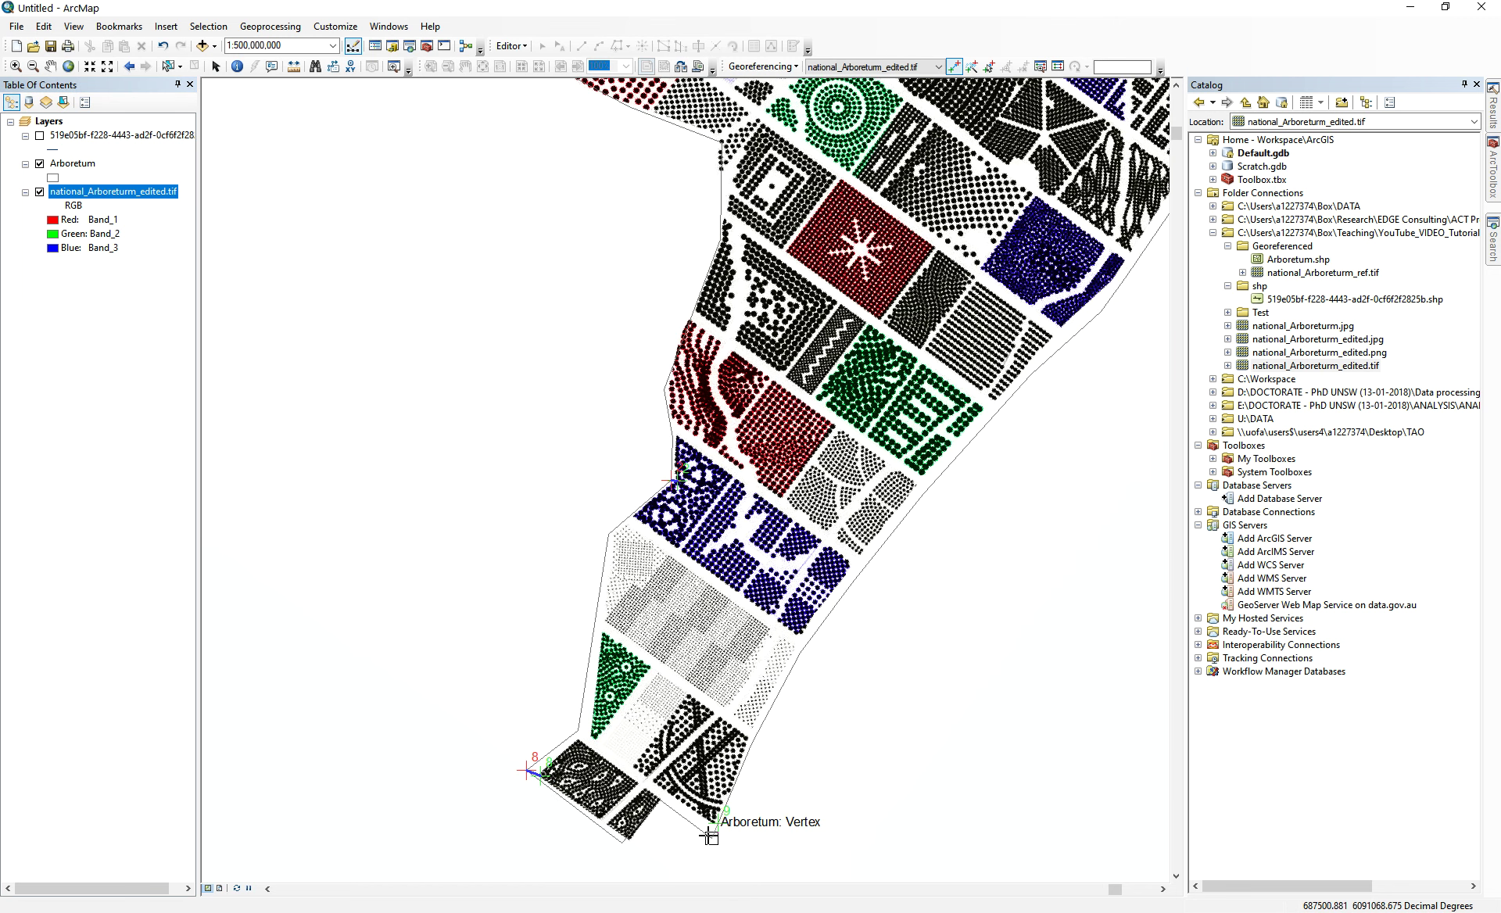
pyautogui.click(710, 837)
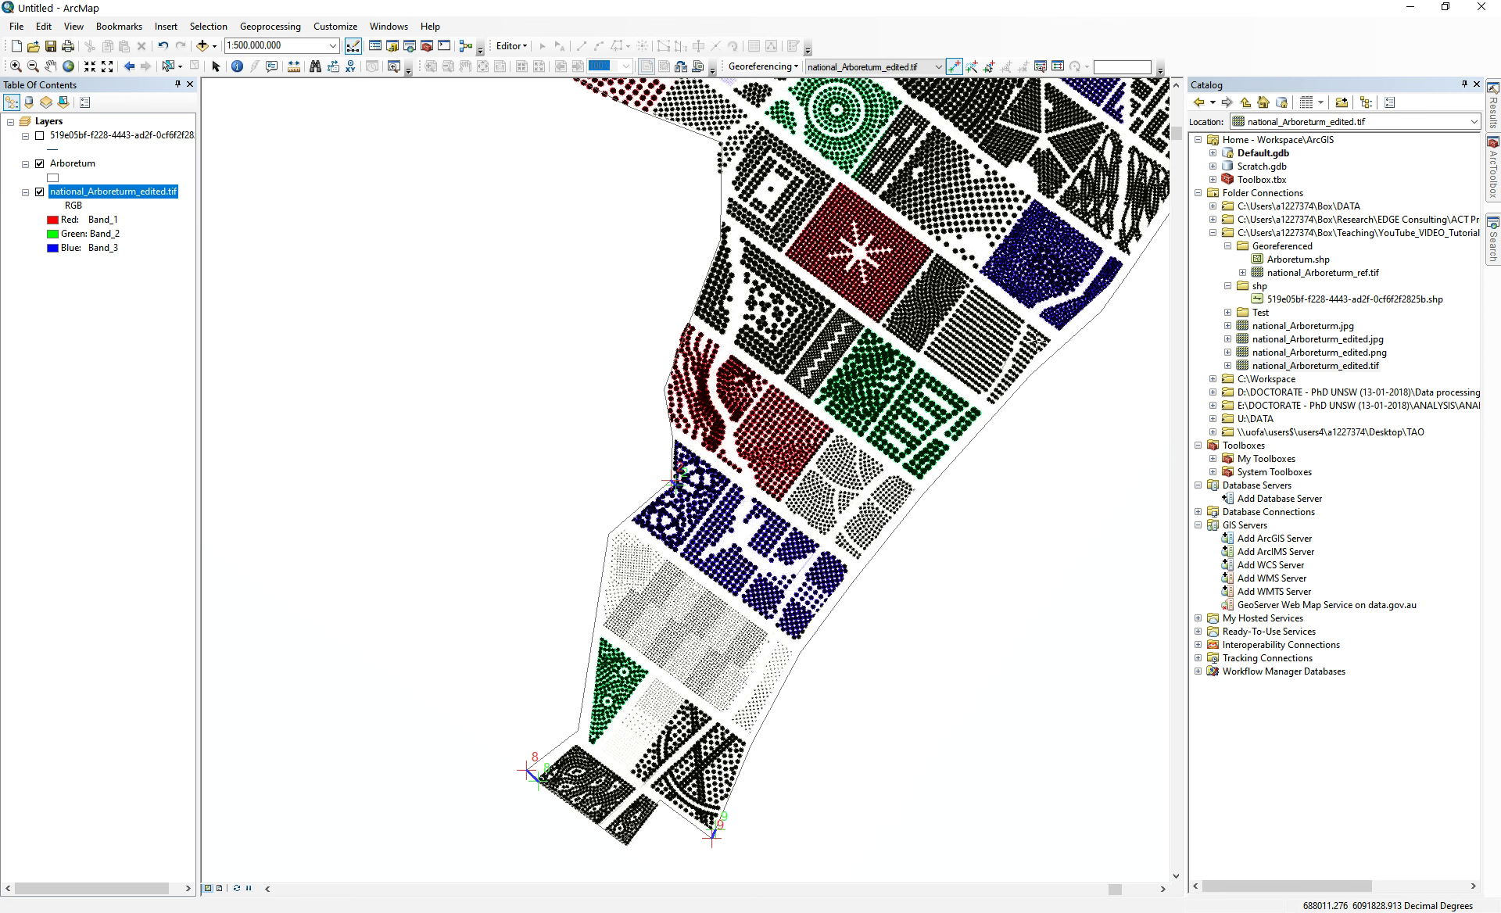
pyautogui.scroll(3, 487, 534)
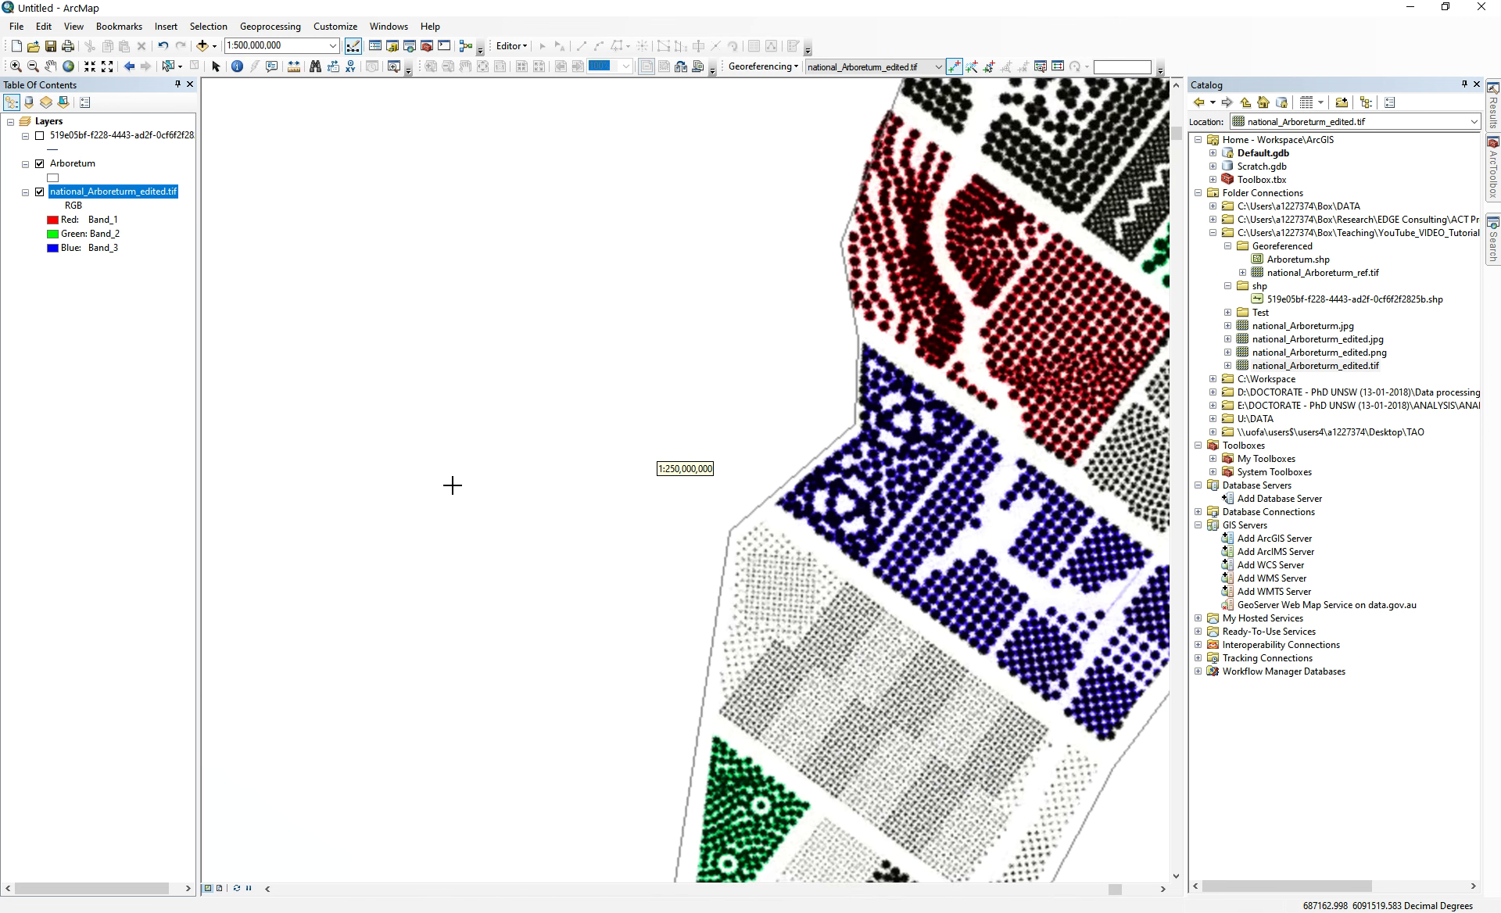
pyautogui.rightClick(124, 191)
pyautogui.click(172, 282)
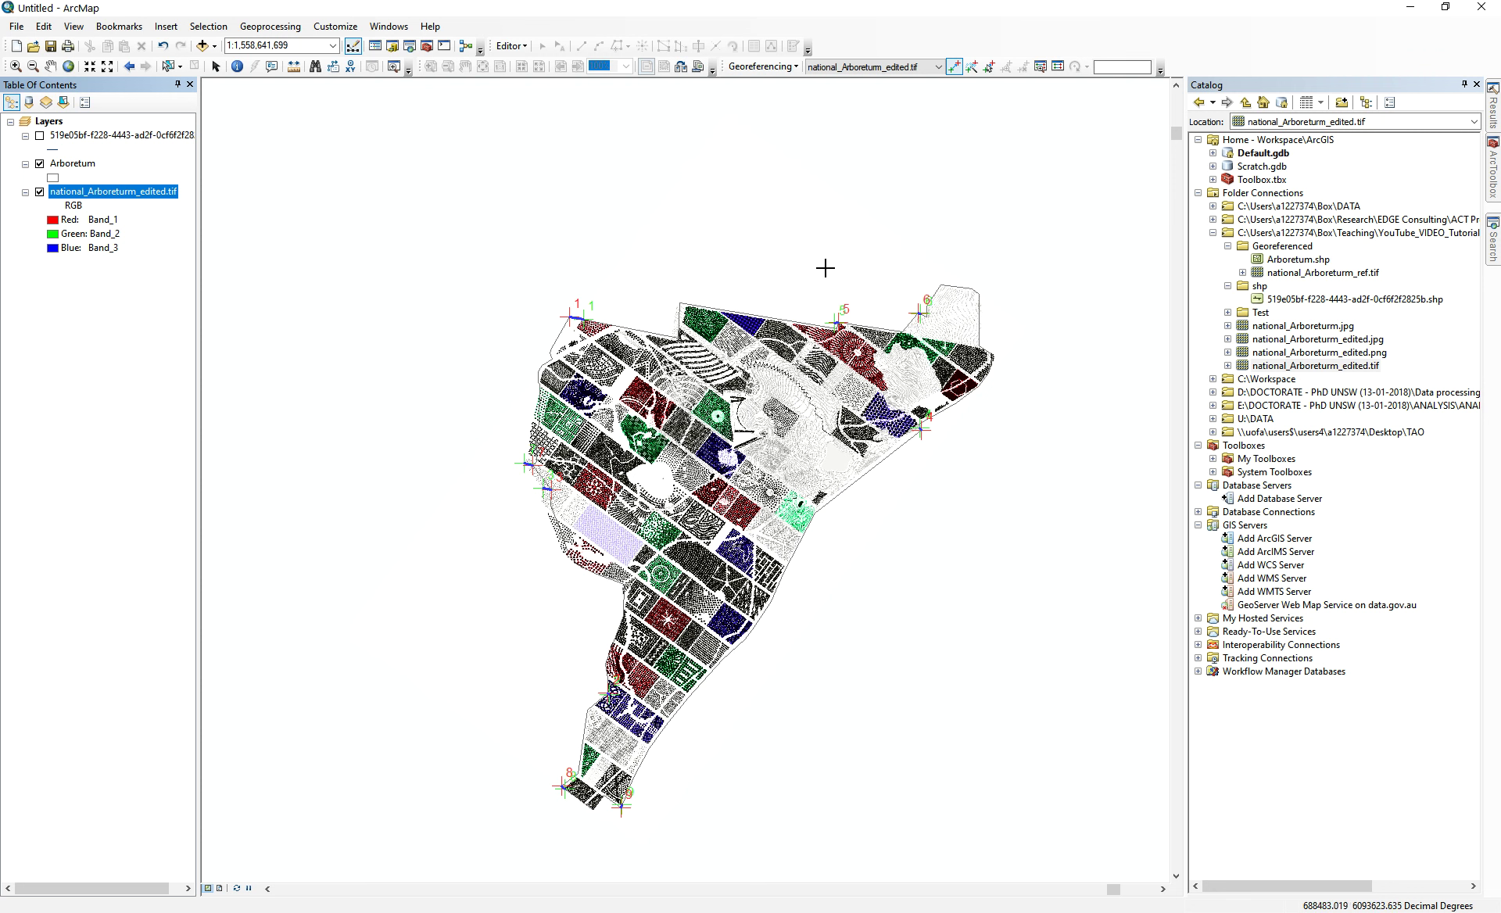
pyautogui.click(777, 67)
pyautogui.click(764, 104)
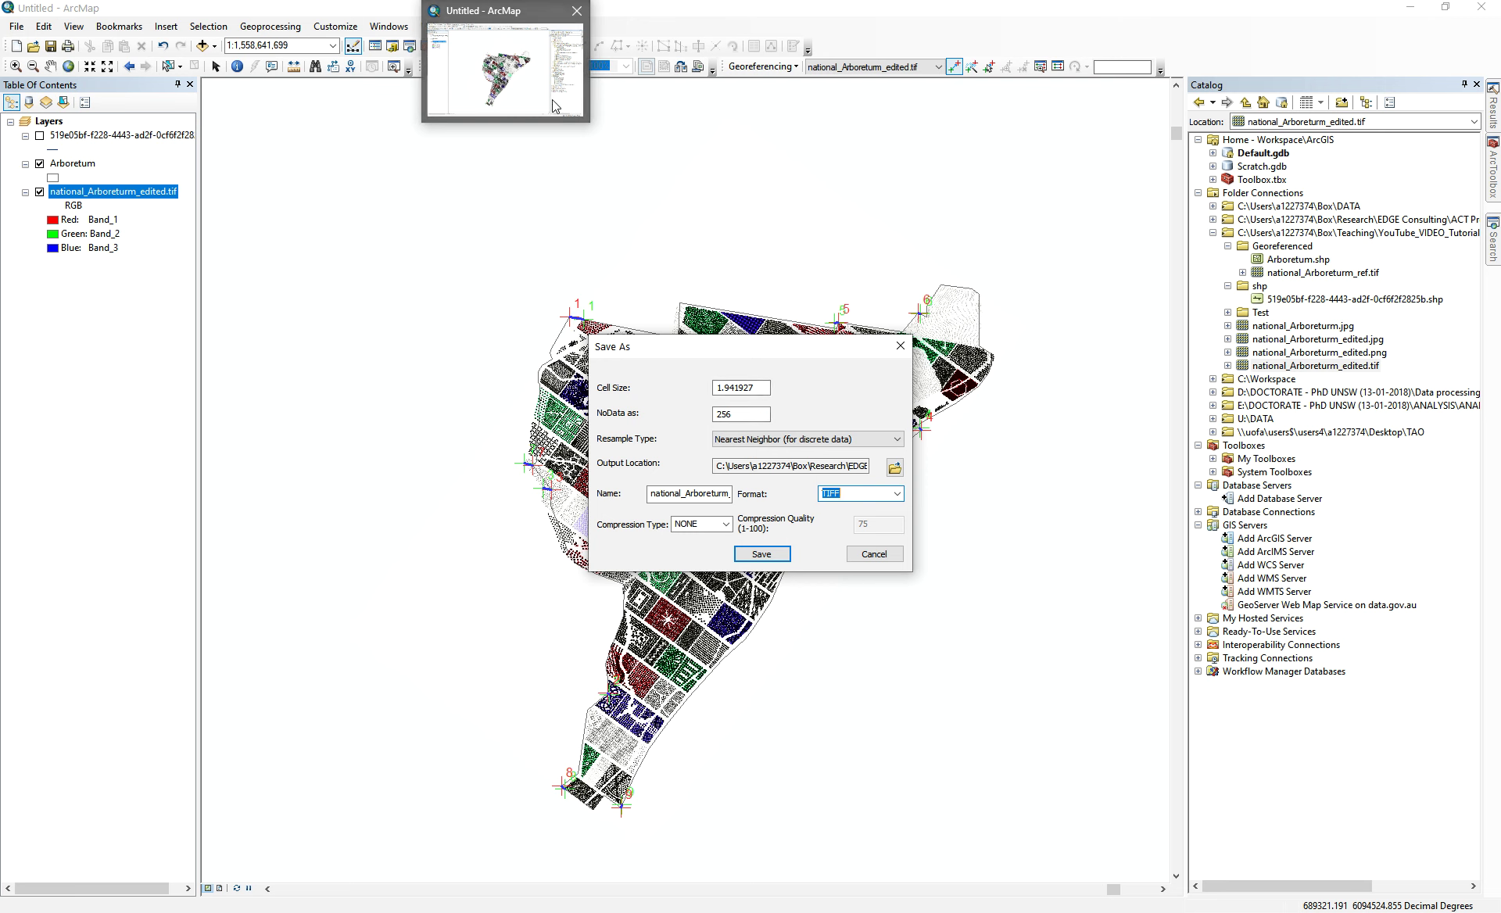
pyautogui.click(896, 467)
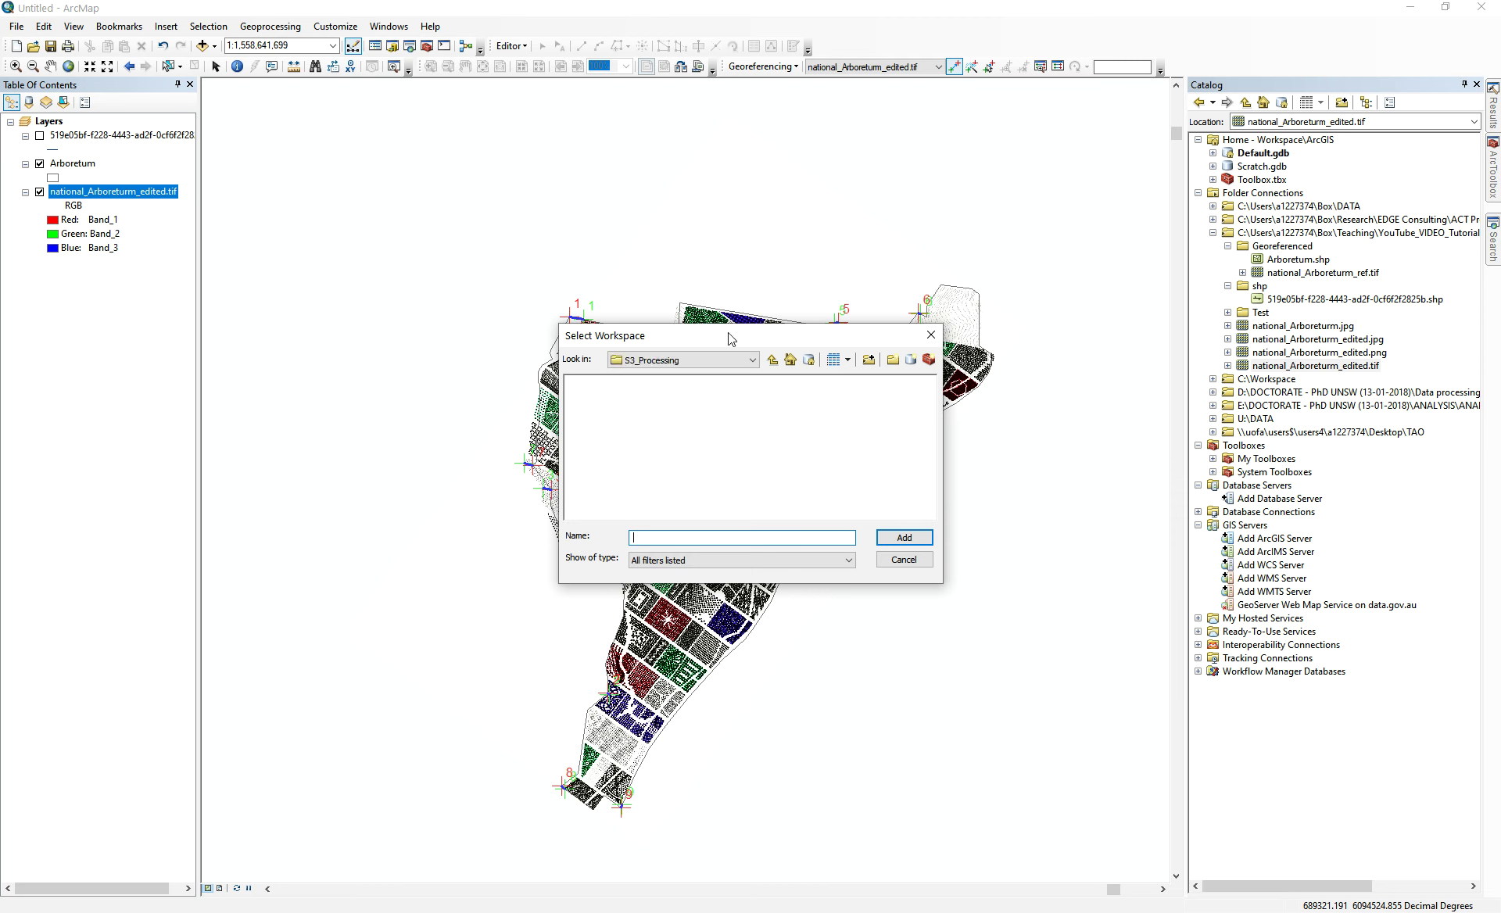
pyautogui.click(931, 335)
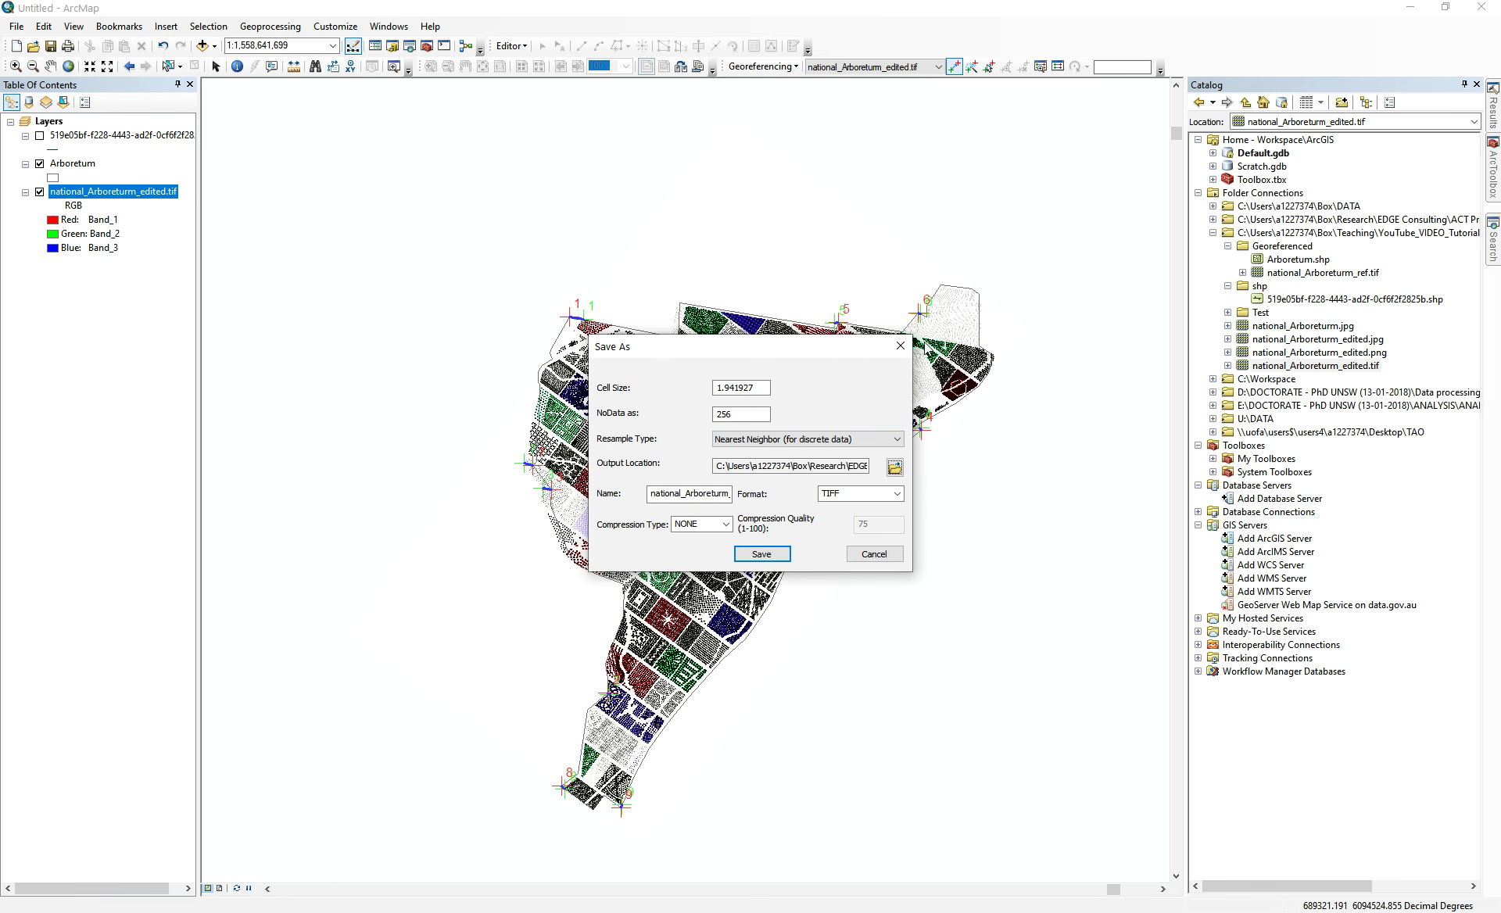
pyautogui.click(887, 558)
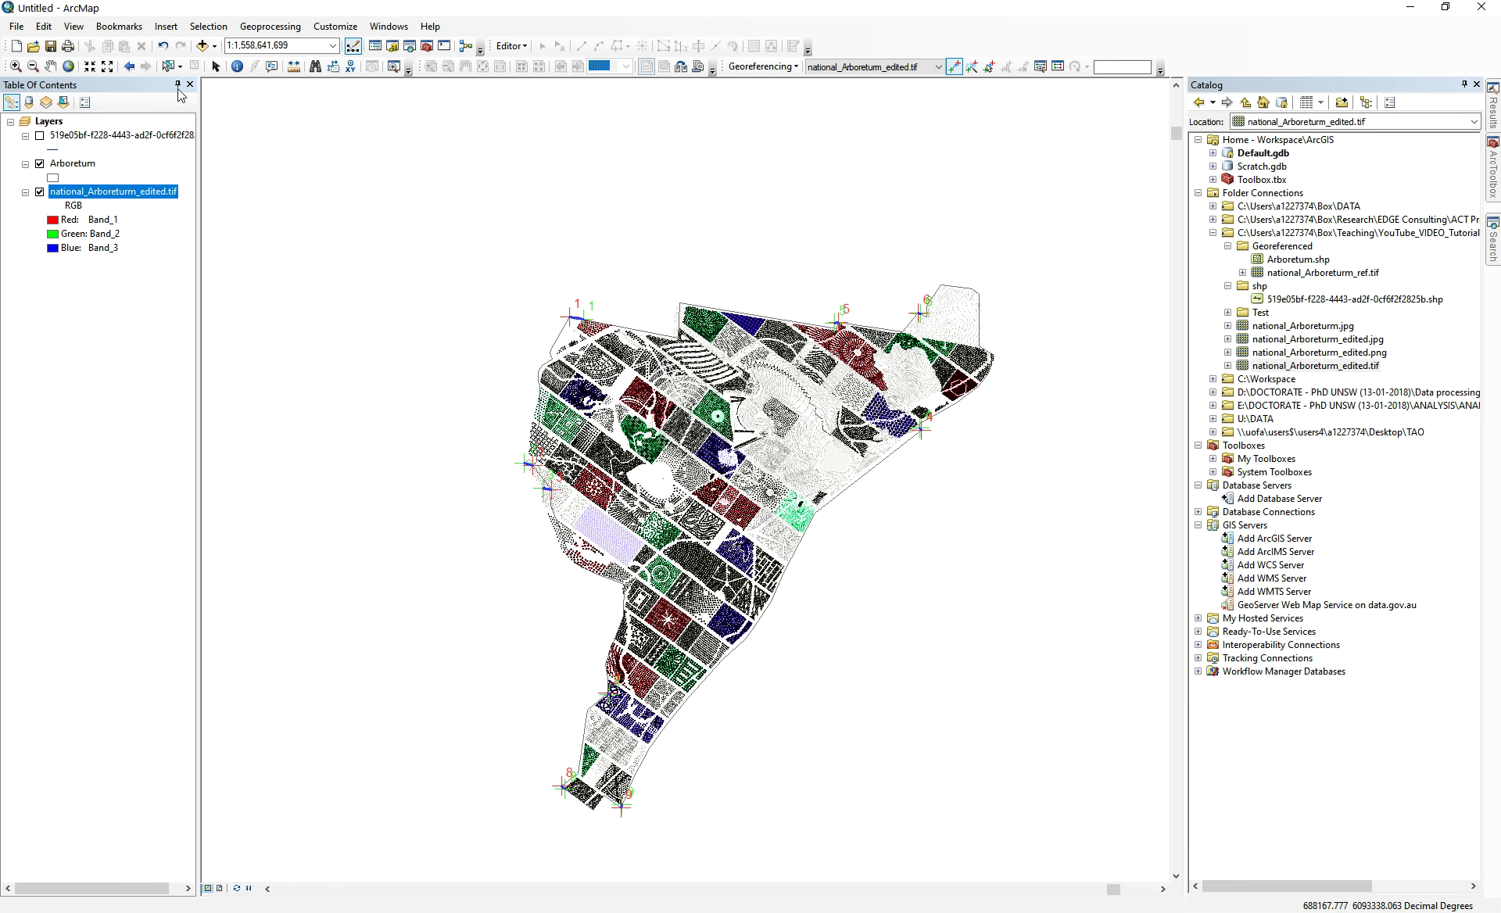
# - Hide the raster and Arboretum layers and update the georeferencing of national_Arboreturm_edited.tif
pyautogui.click(40, 192)
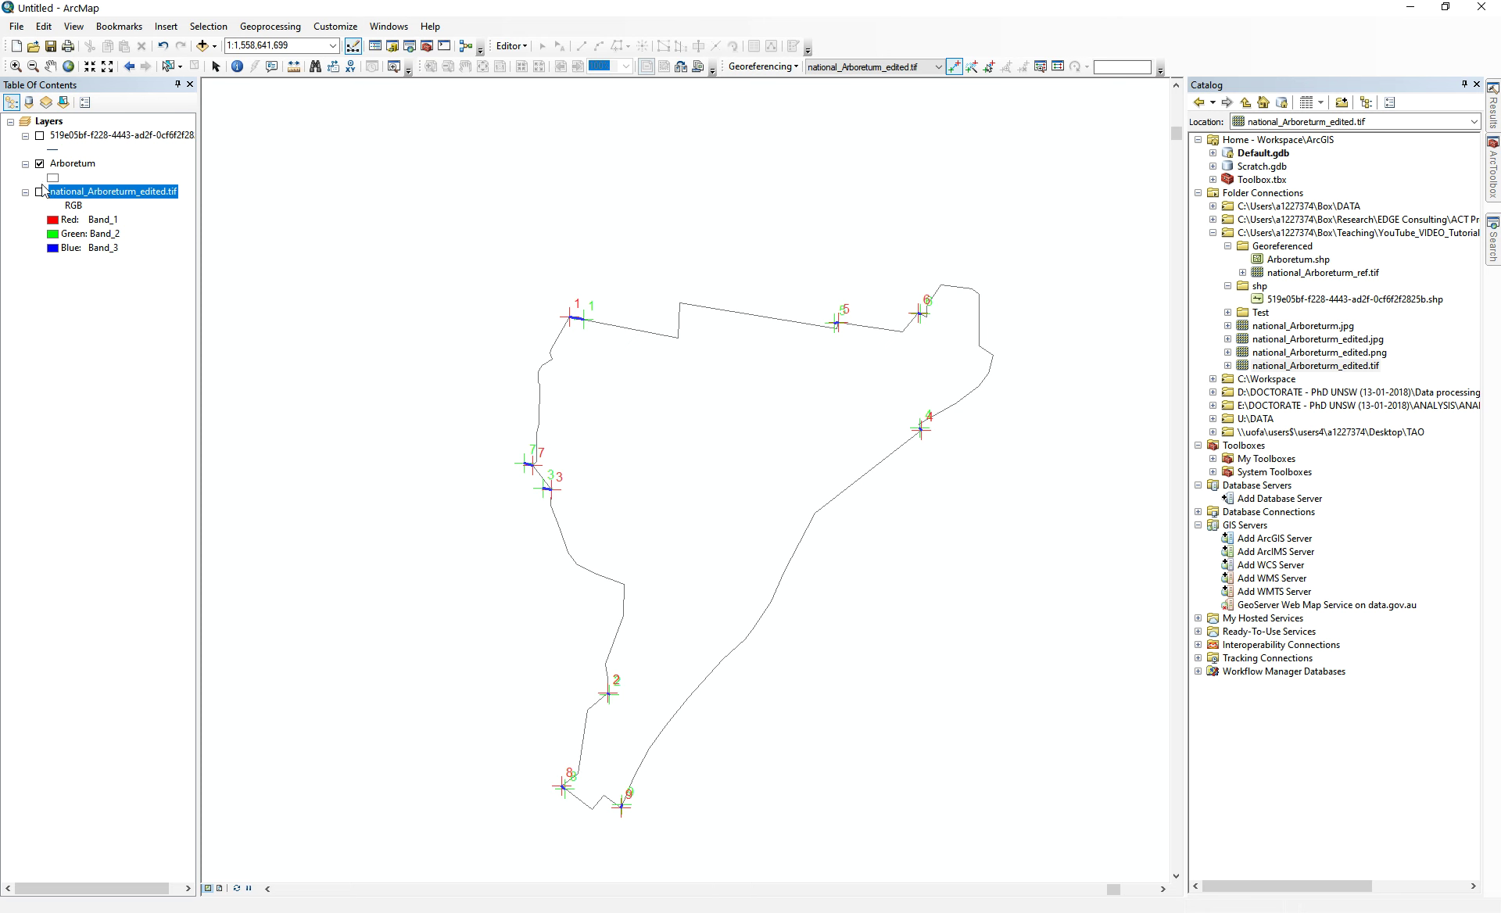
pyautogui.click(40, 164)
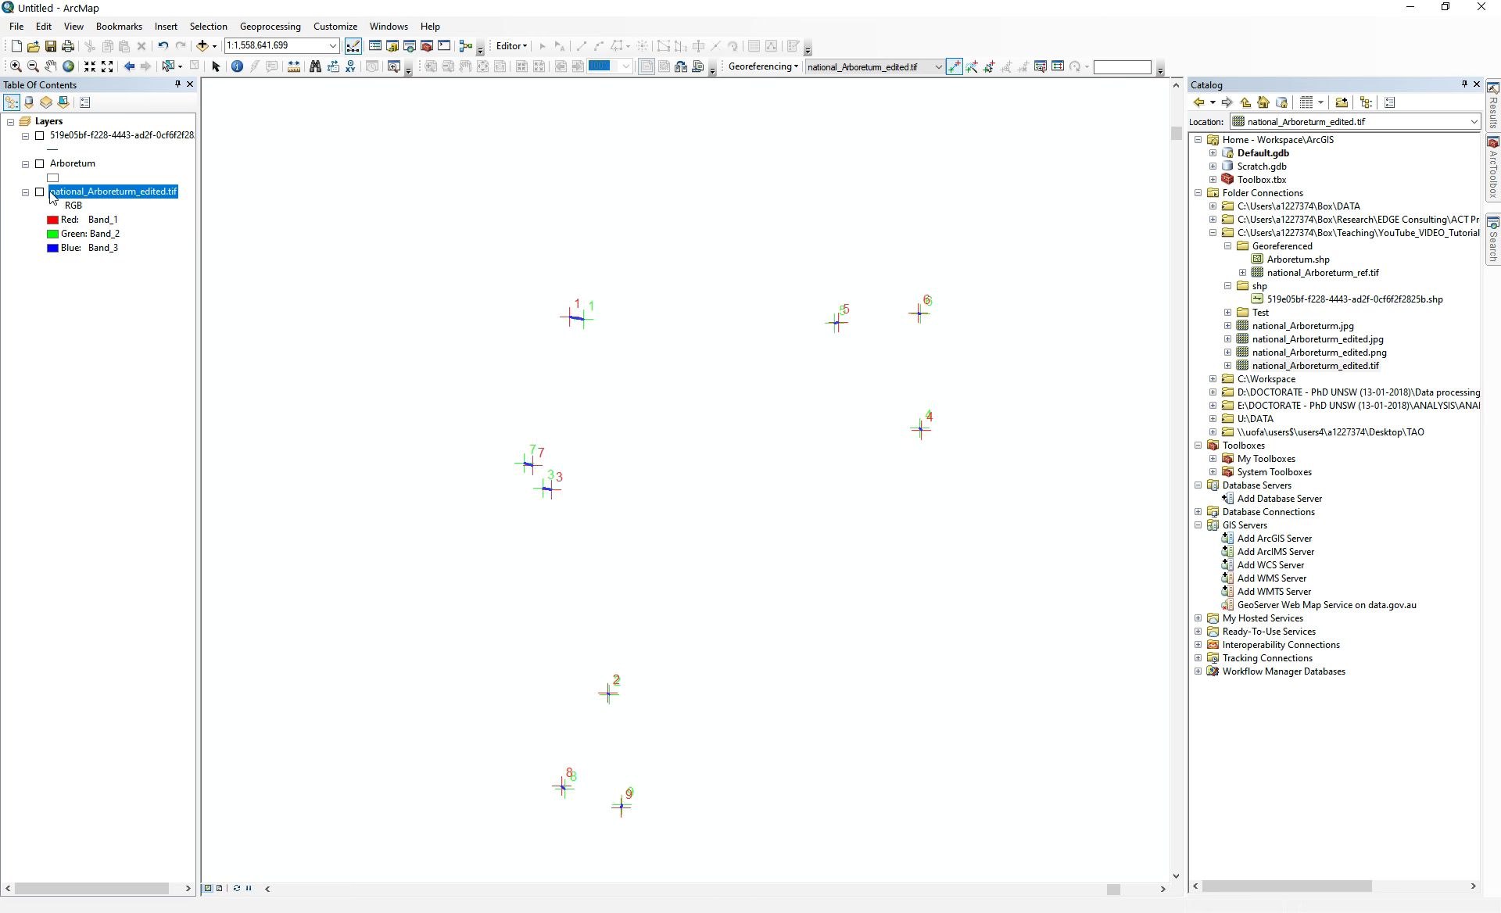
pyautogui.click(763, 66)
pyautogui.click(788, 85)
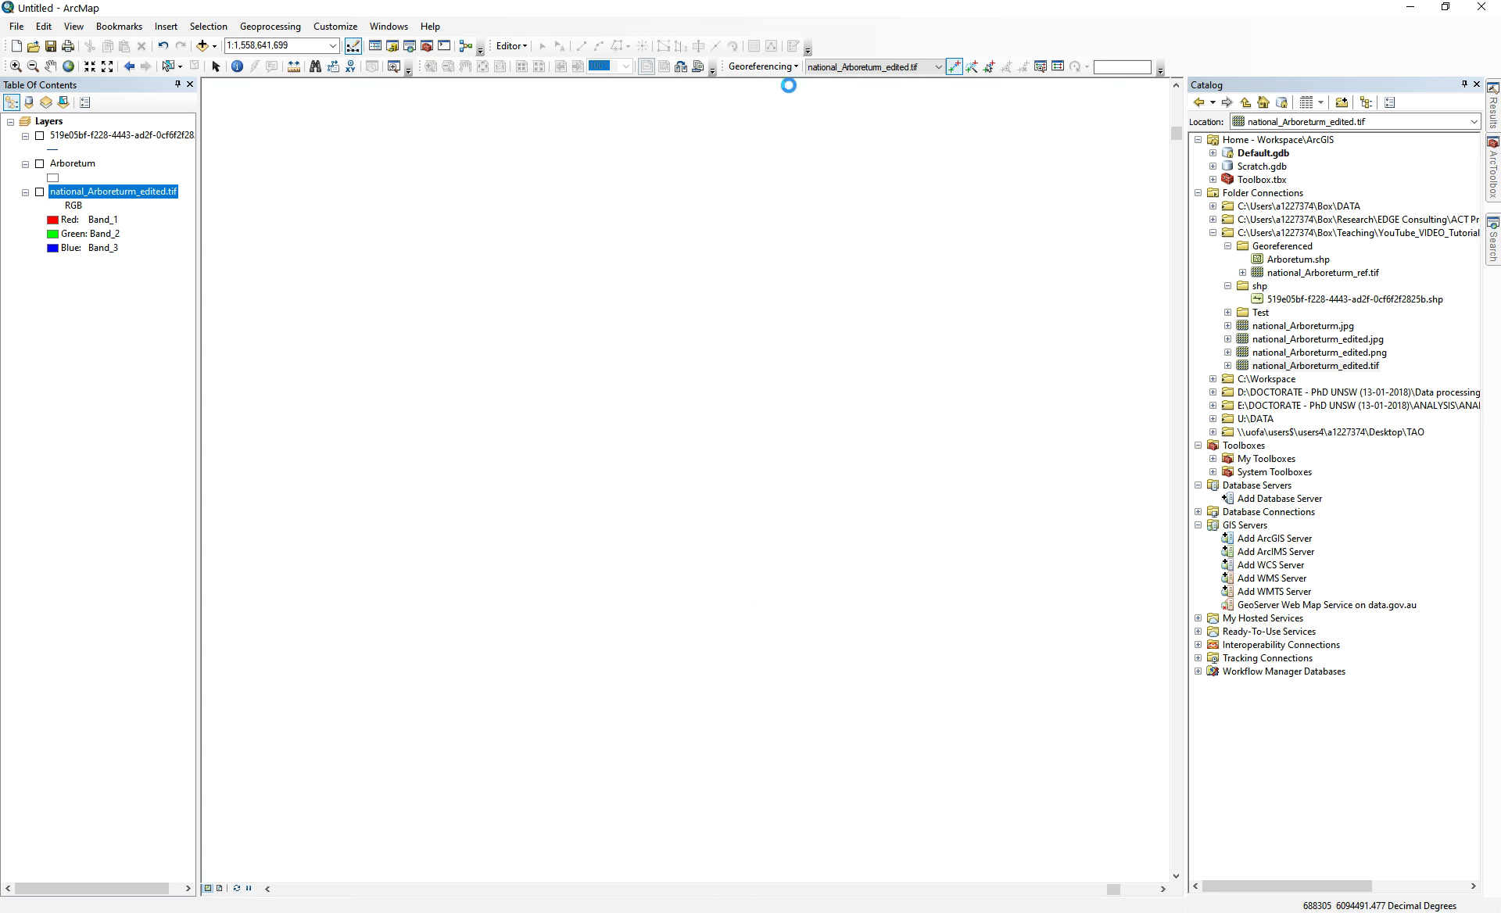
# - Check the georeferenced raster by toggling layer visibility, leaving only the Arboretum outline displayed
pyautogui.click(40, 192)
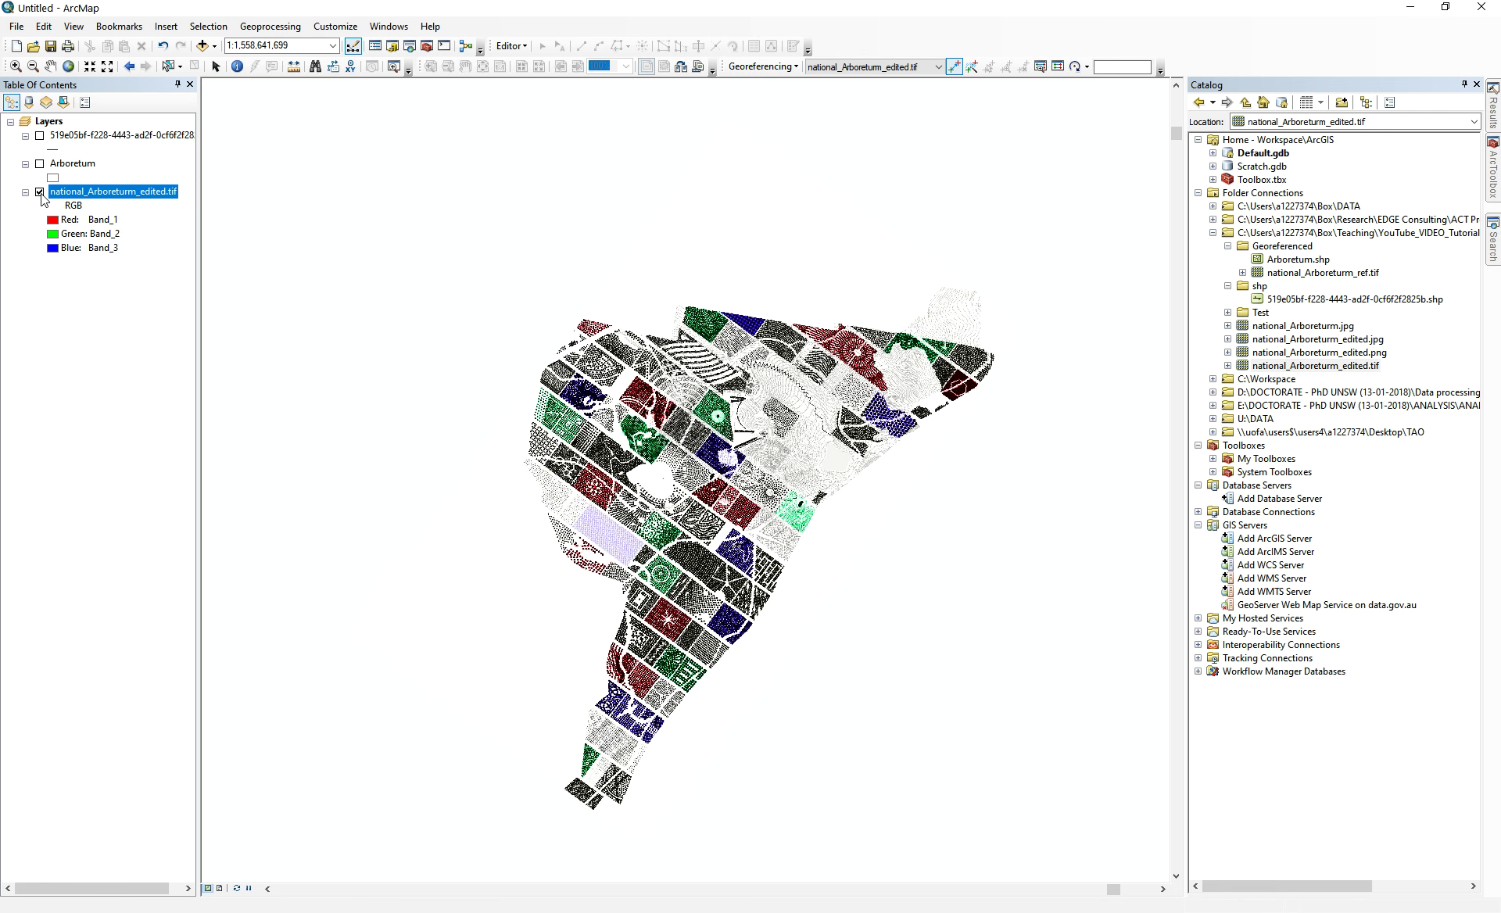
pyautogui.click(40, 164)
pyautogui.click(39, 193)
pyautogui.click(40, 164)
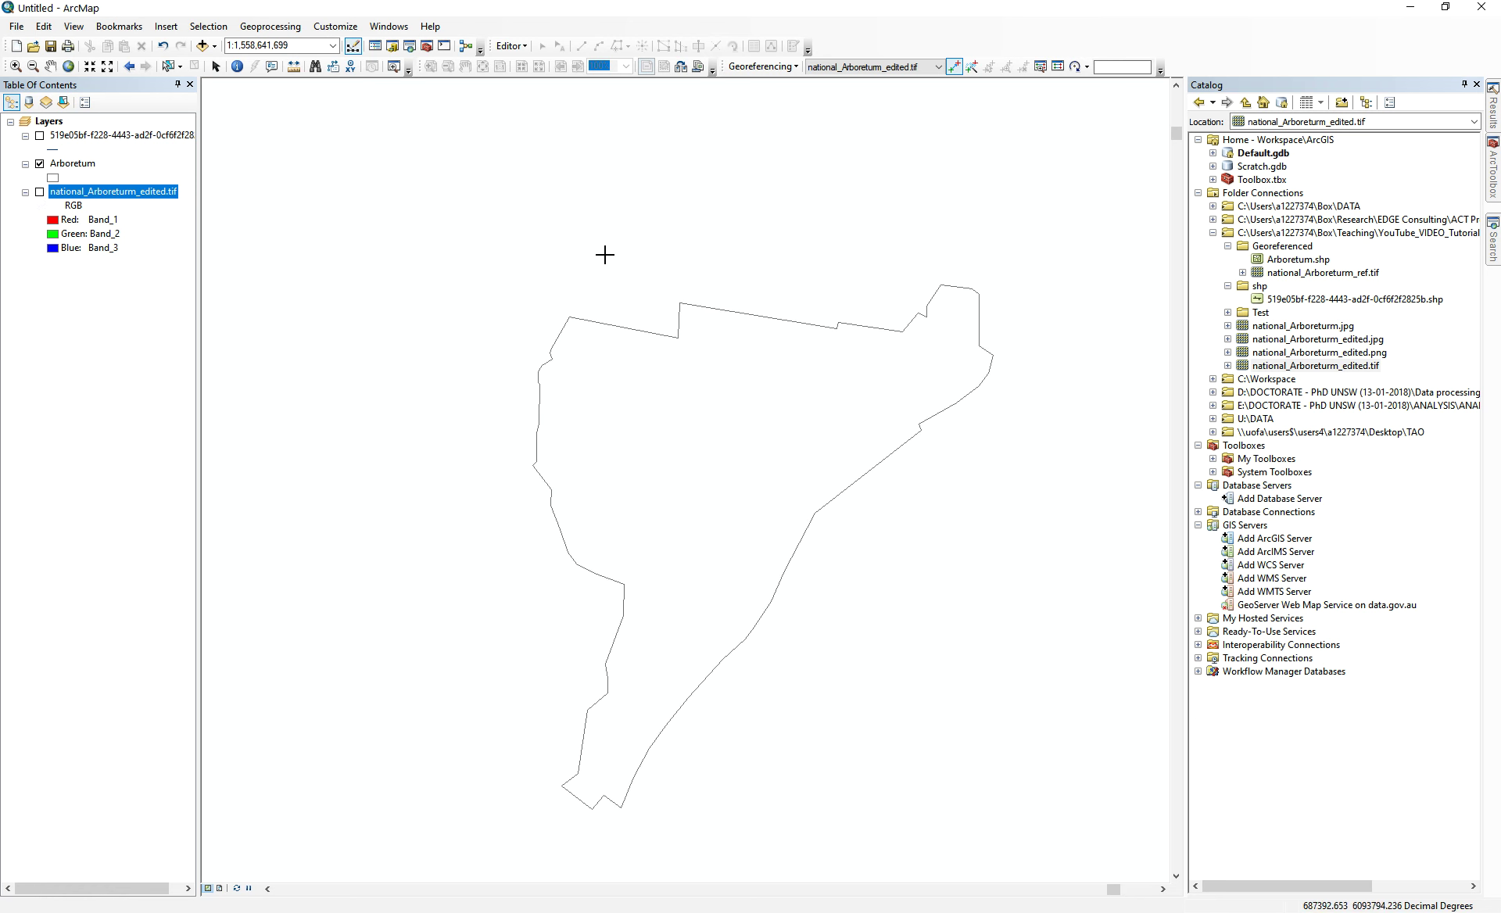
# - Try adding national_Arboreturm_ref.tif from the Georeferenced folder to the map and remove the layer again
pyautogui.moveTo(1311, 278); pyautogui.dragTo(653, 281)
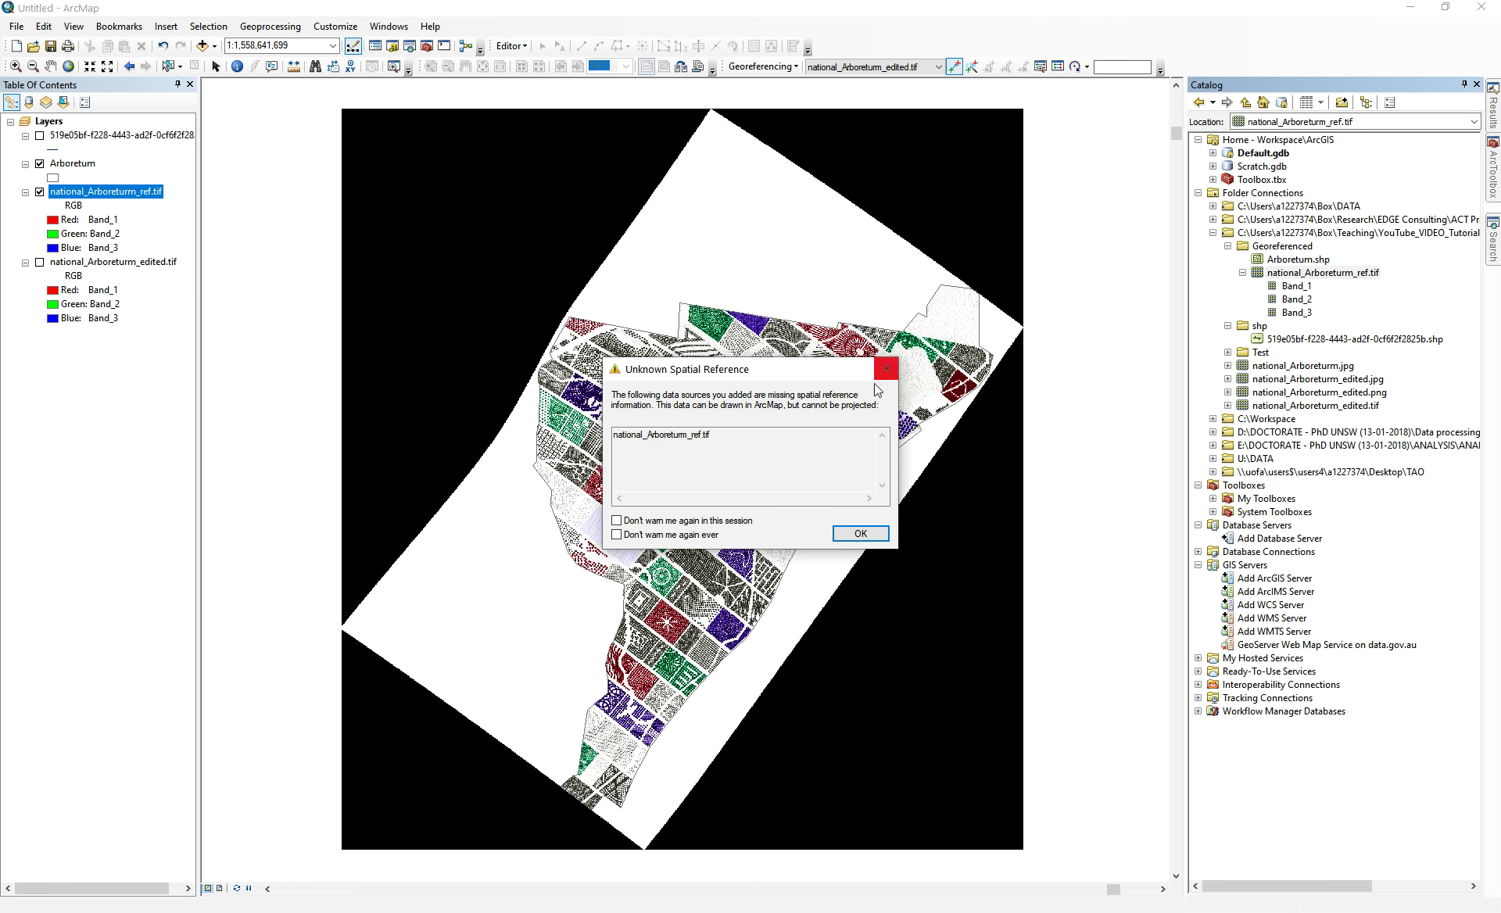
pyautogui.click(886, 369)
pyautogui.rightClick(78, 191)
pyautogui.click(119, 220)
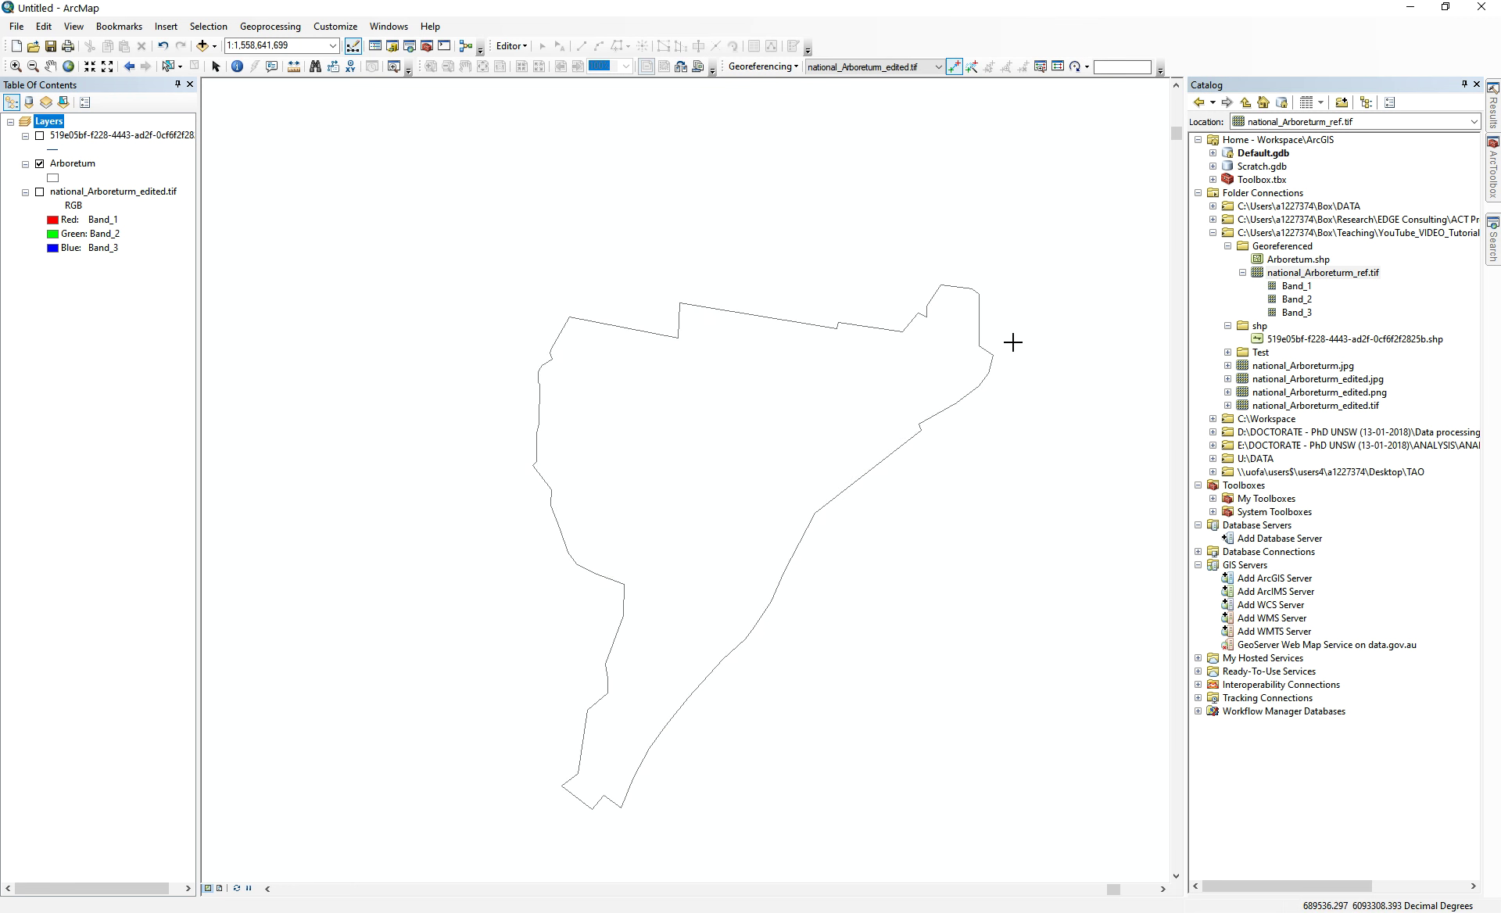
# - Open the Define Projection (Data Management) tool and set national_Arboreturm_ref.tif from the Georeferenced folder as its input dataset
pyautogui.click(1494, 244)
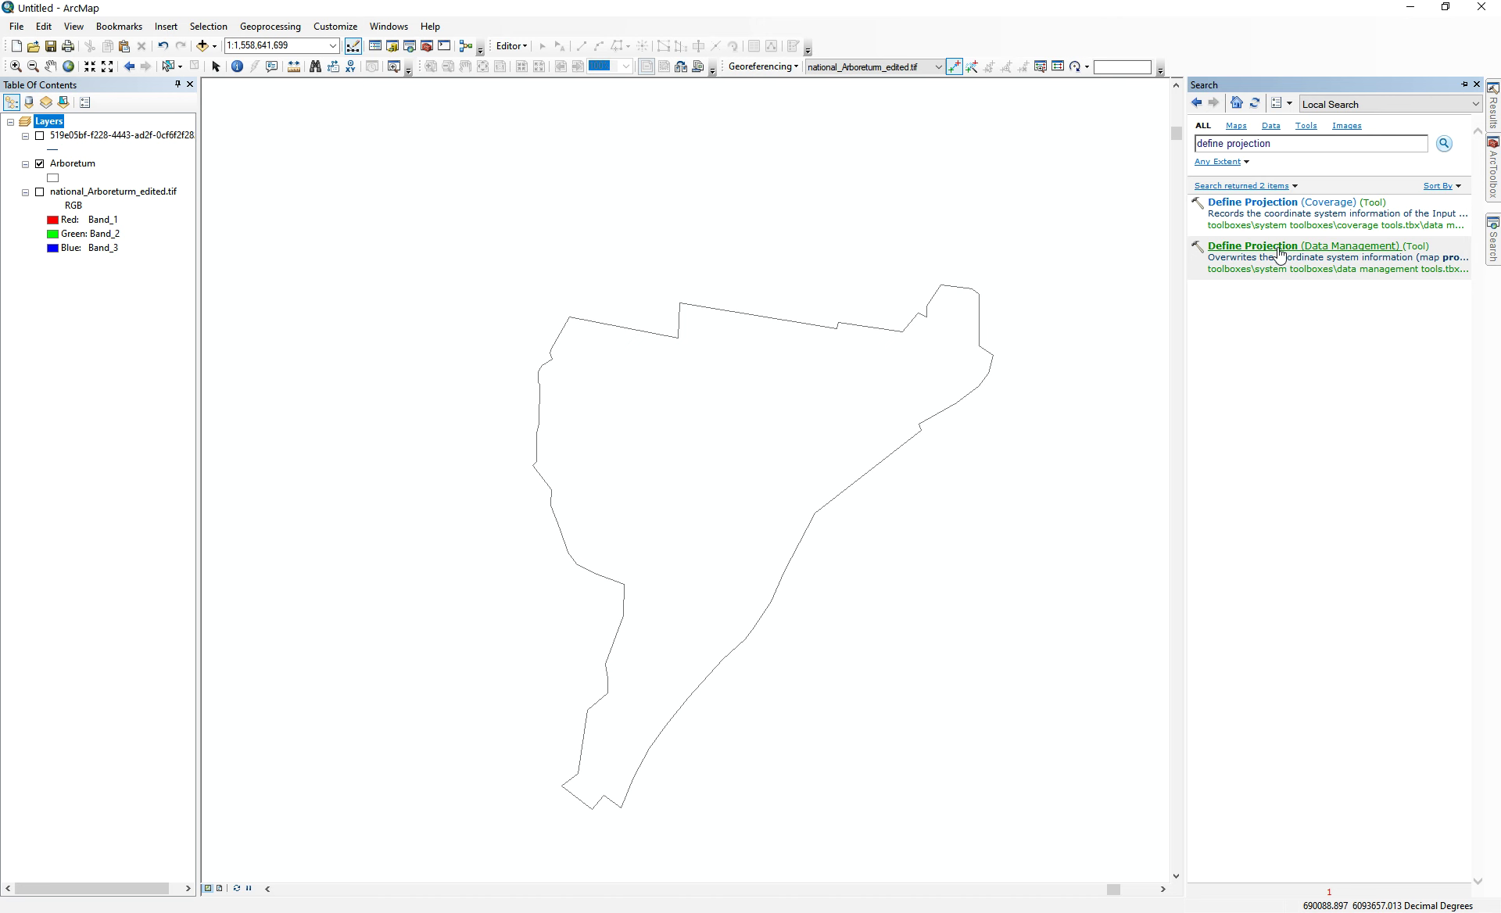
pyautogui.doubleClick(1280, 248)
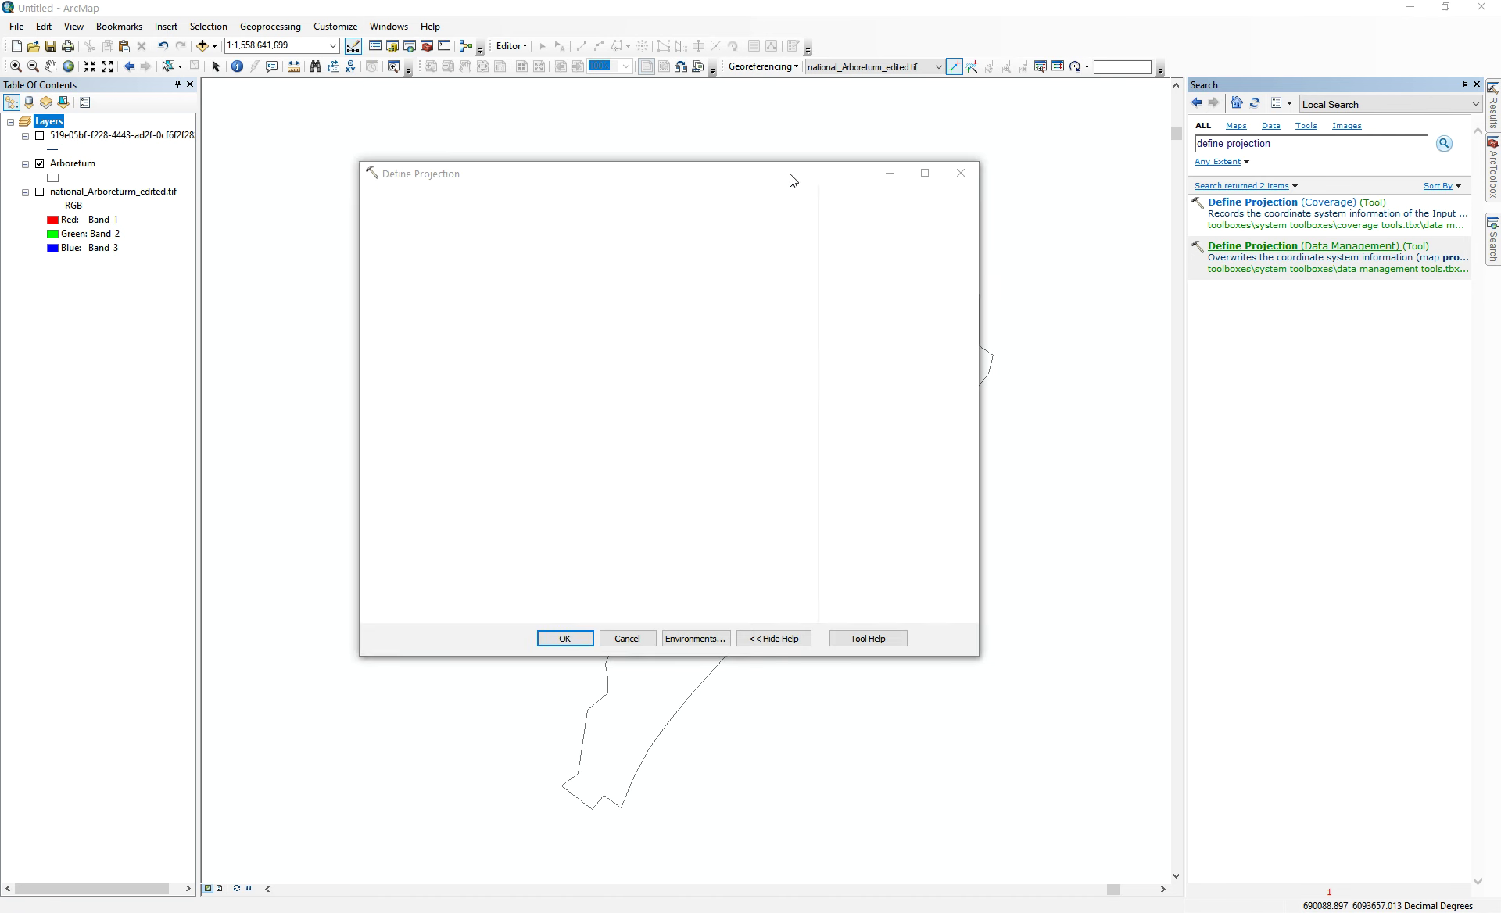
pyautogui.click(984, 249)
pyautogui.moveTo(821, 175); pyautogui.dragTo(908, 219)
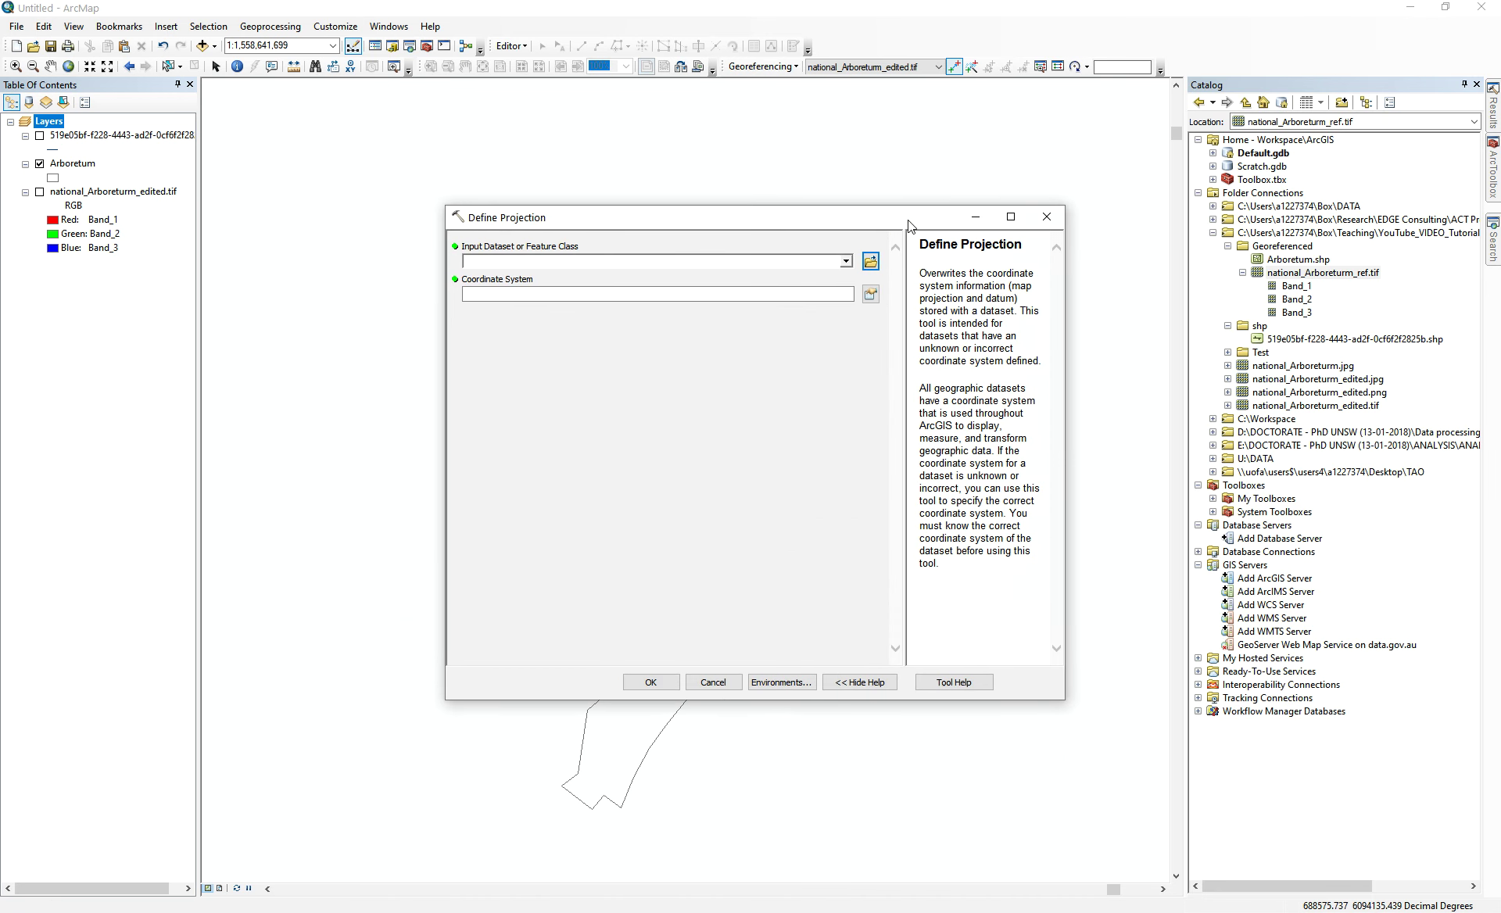
pyautogui.click(1292, 277)
pyautogui.moveTo(1292, 278); pyautogui.dragTo(496, 285)
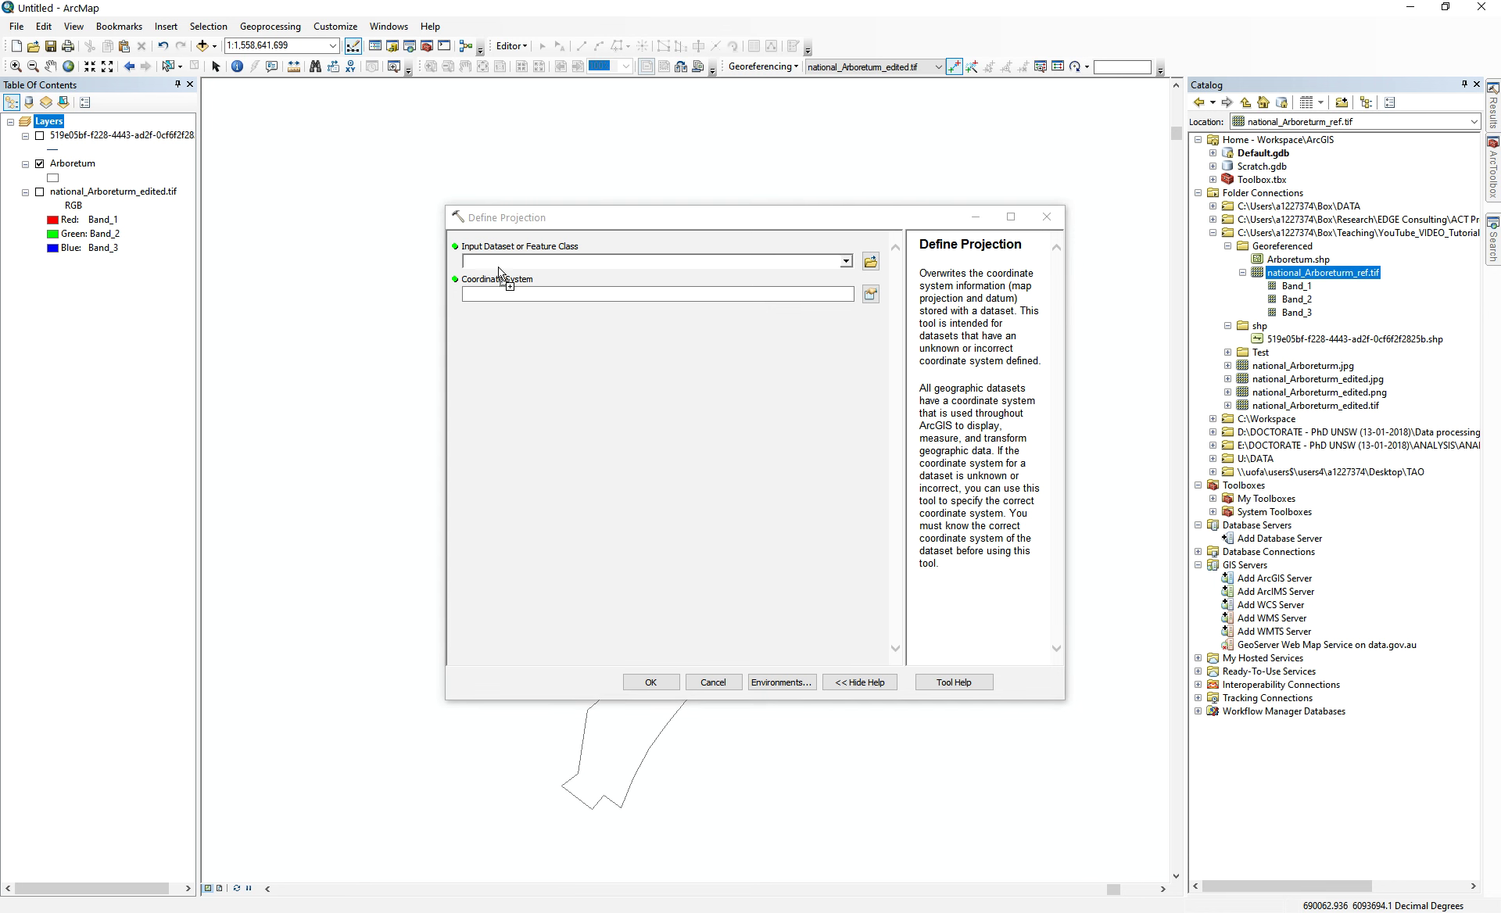
# - Set the coordinate system to GDA2020 MGA Zone 55 and run Define Projection on the georeferenced raster
pyautogui.click(870, 294)
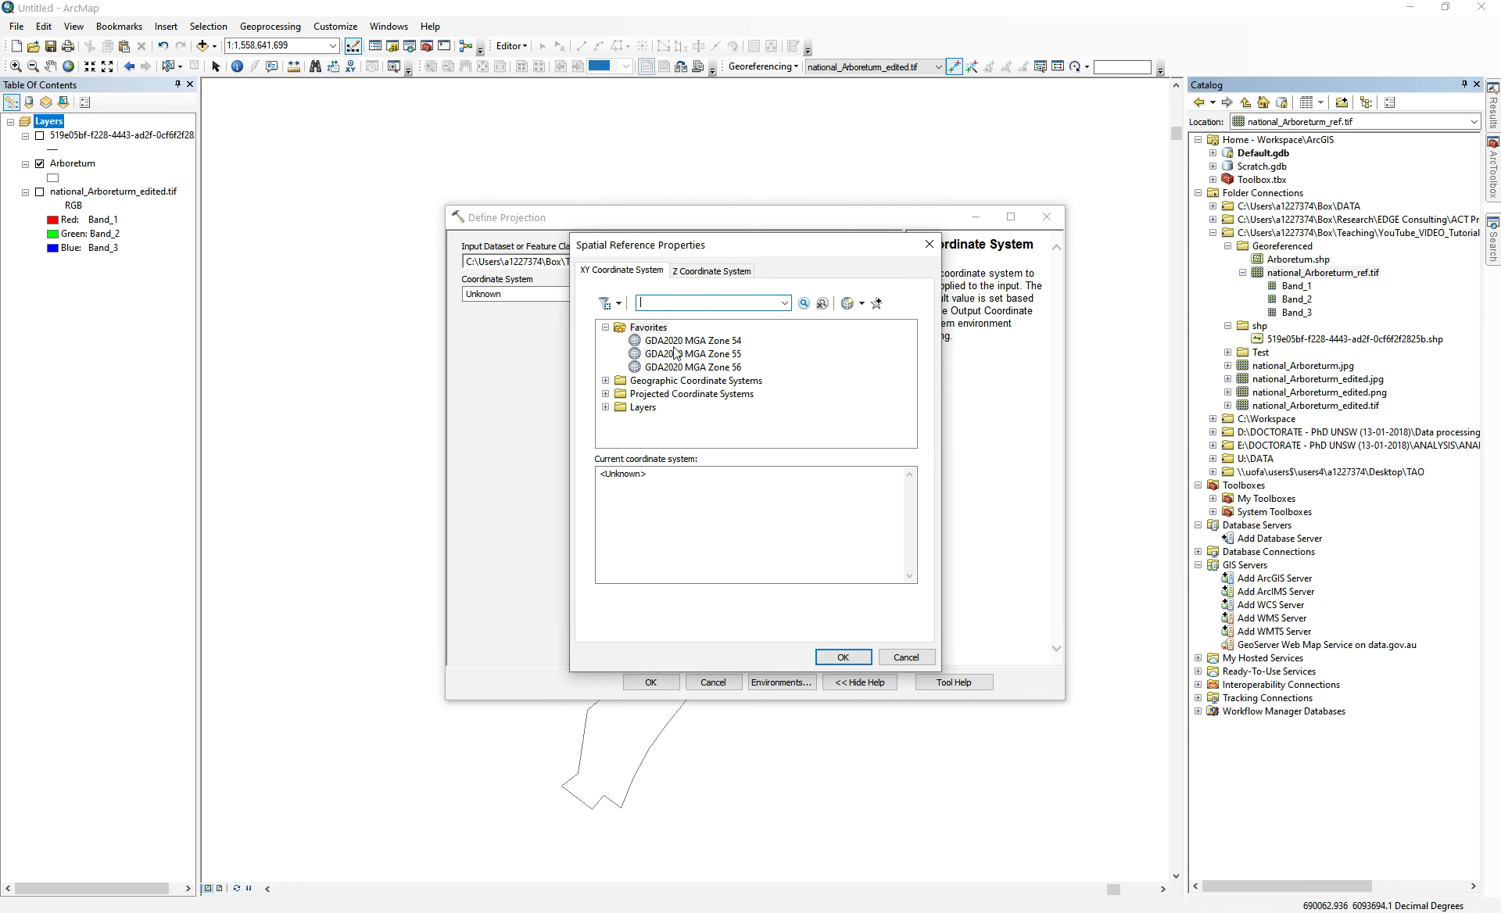
pyautogui.click(726, 356)
pyautogui.click(840, 658)
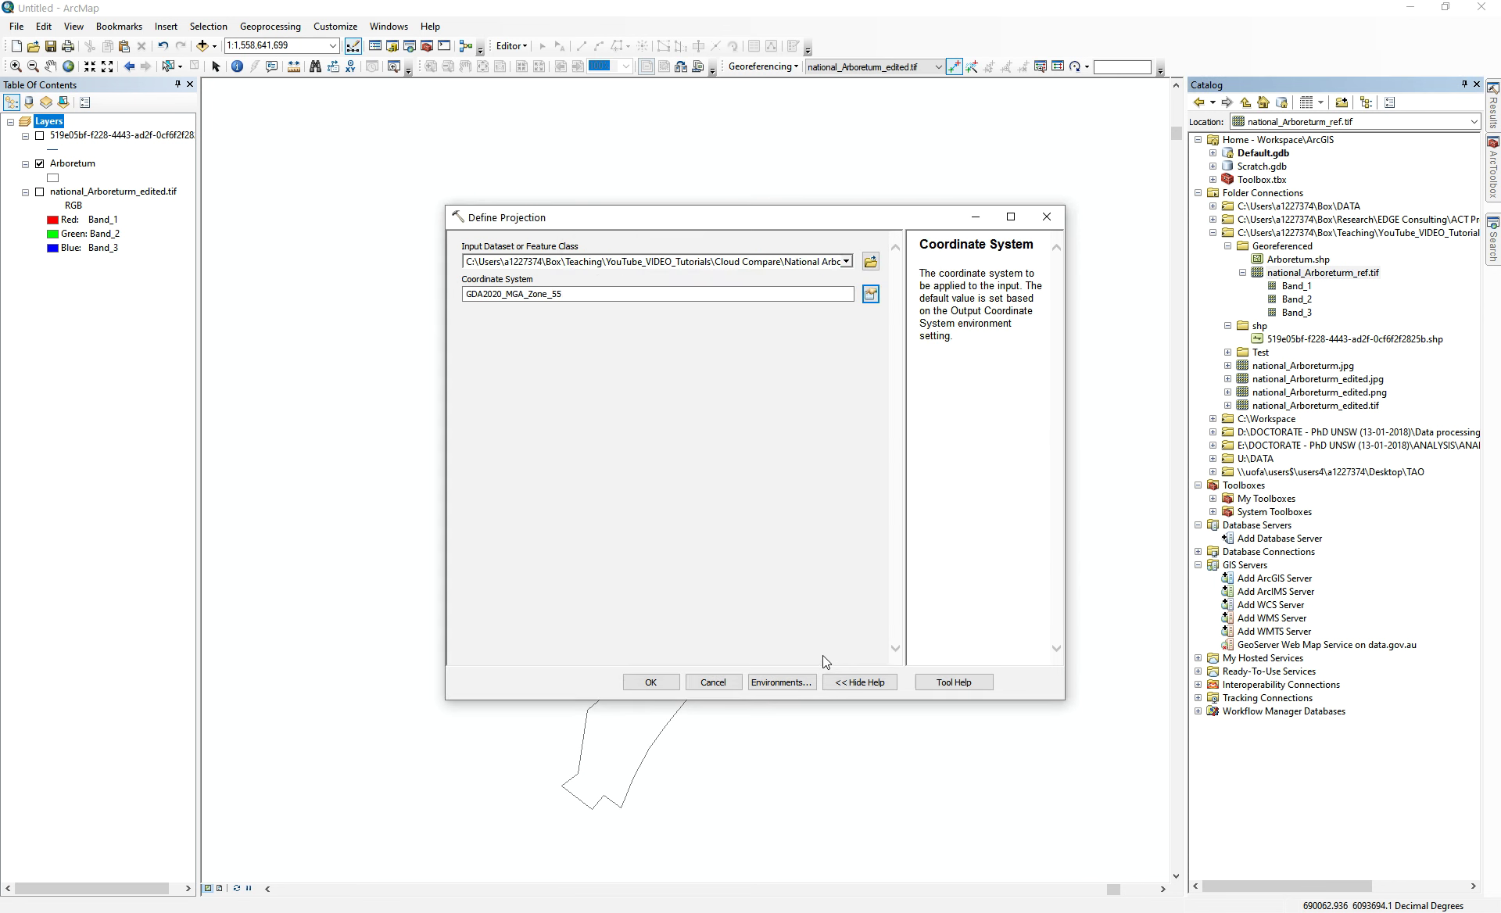
pyautogui.click(650, 682)
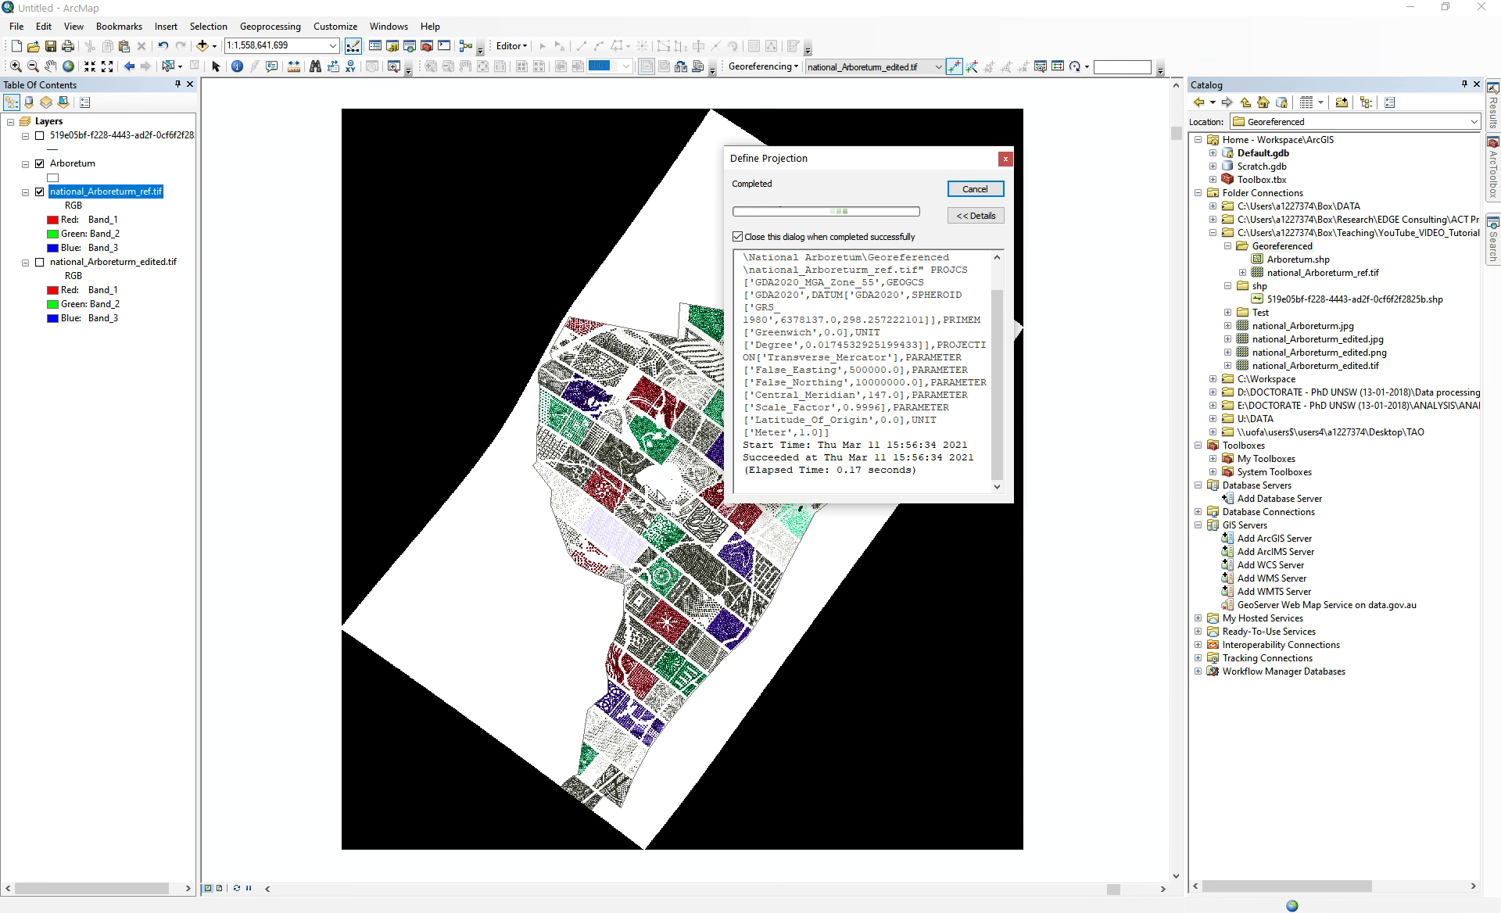
pyautogui.click(976, 189)
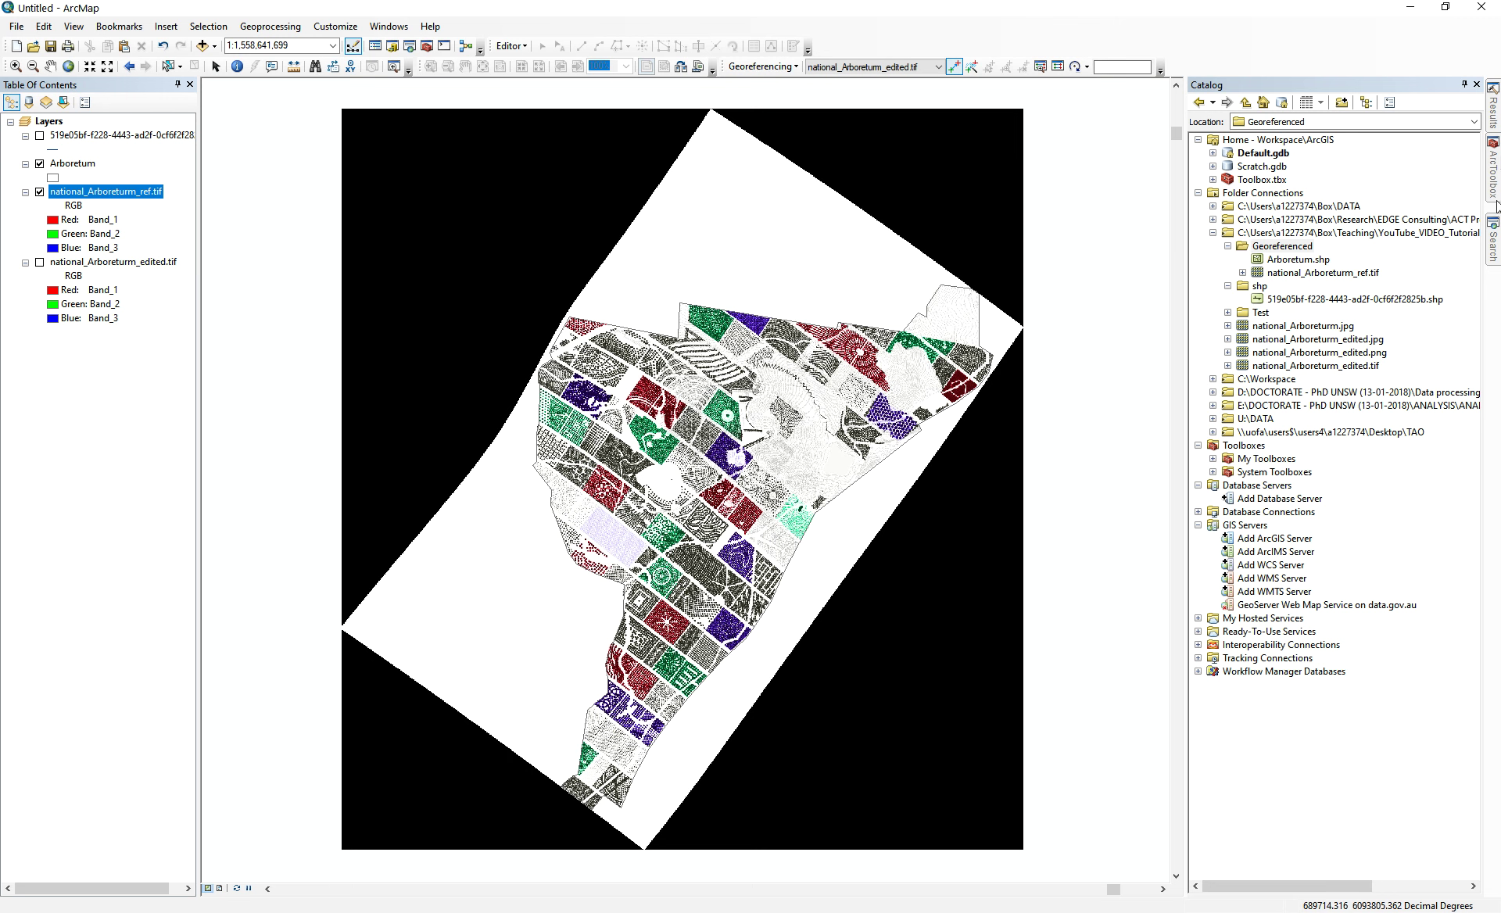
# - Find the Clip (Data Management) raster tool and set national_Arboreturm_ref.tif as its input raster
pyautogui.click(1495, 243)
pyautogui.click(1320, 145)
pyautogui.write('clip')
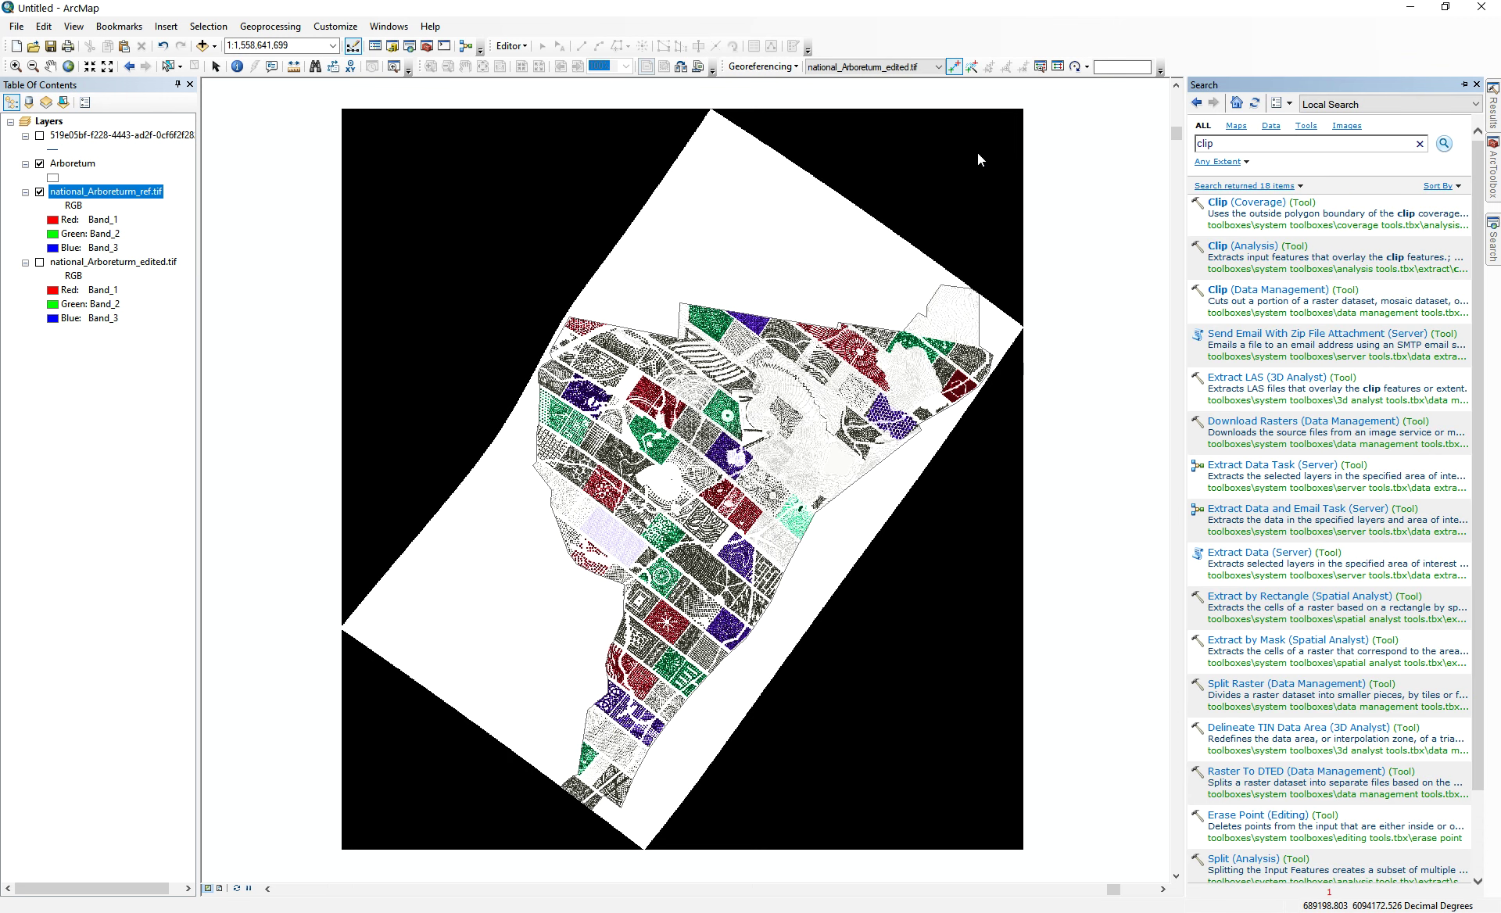
pyautogui.click(1249, 295)
pyautogui.click(847, 239)
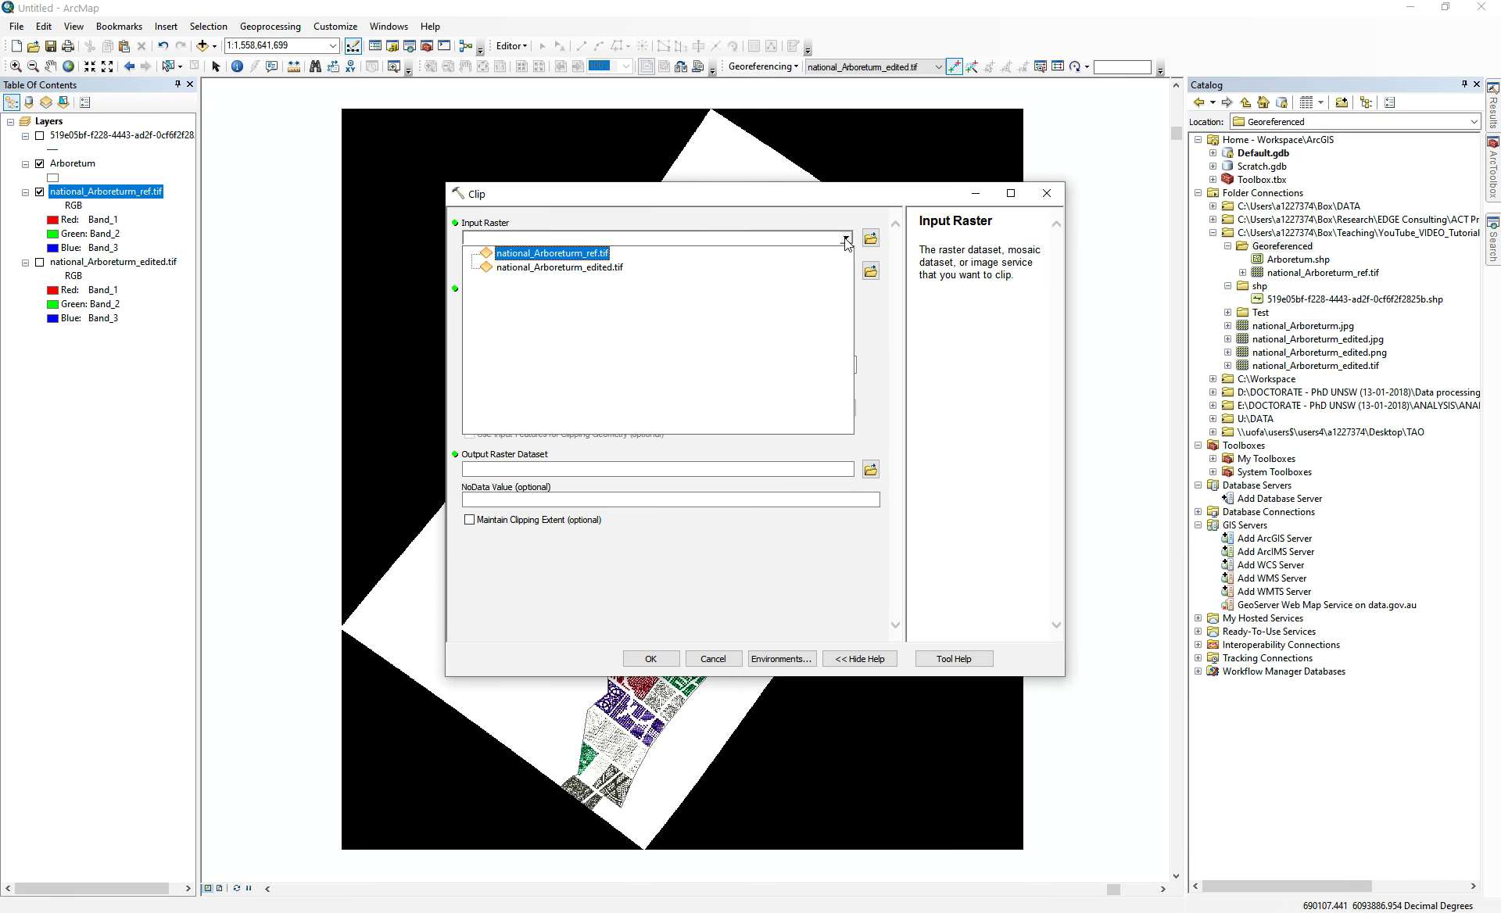
pyautogui.click(590, 265)
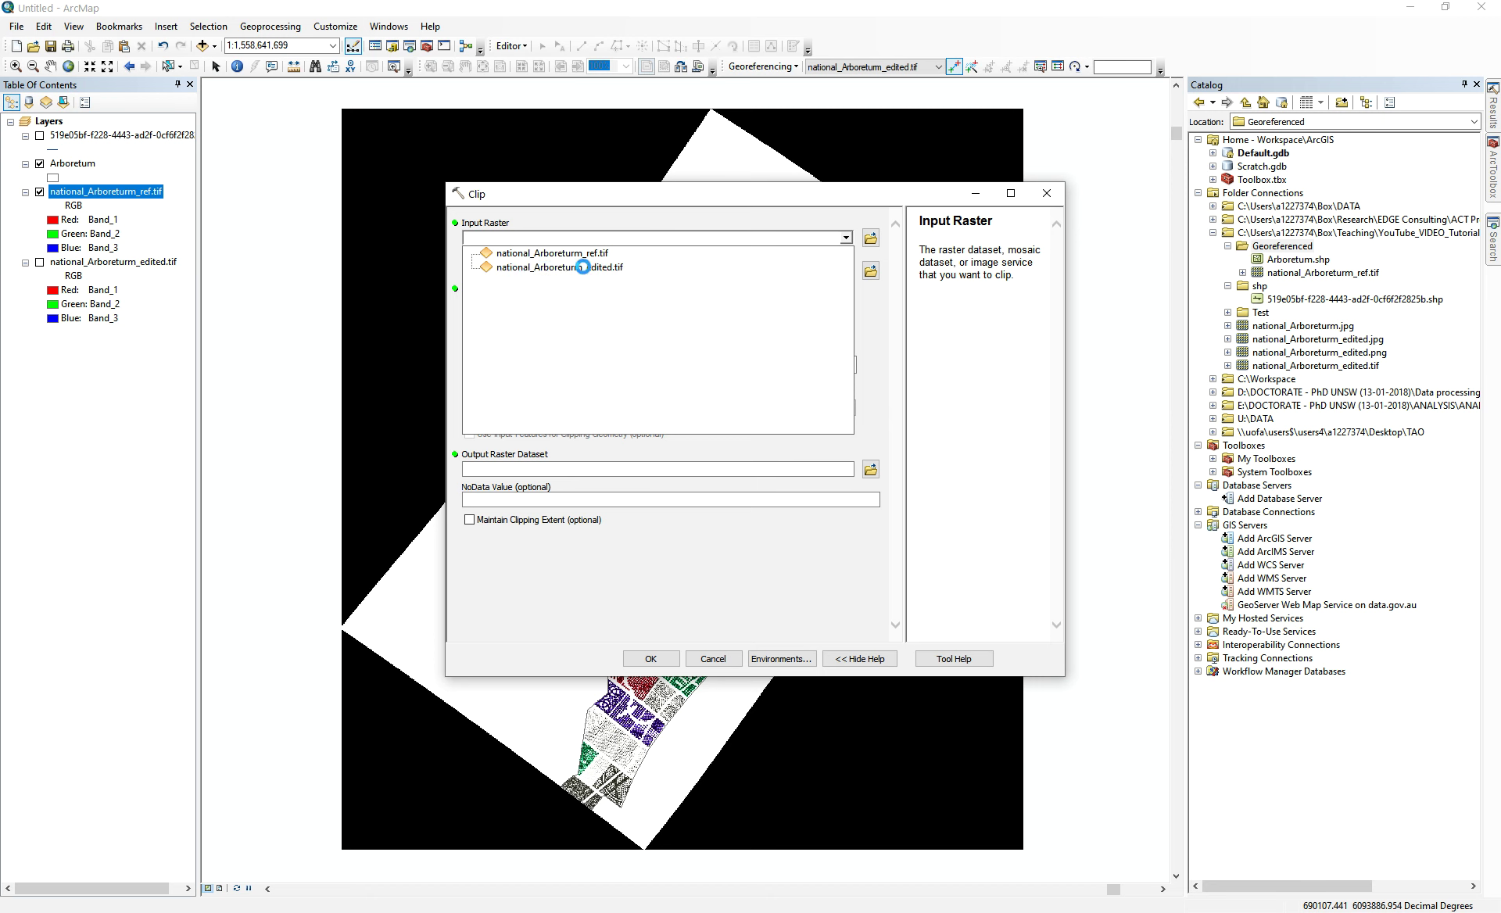
pyautogui.click(846, 237)
pyautogui.click(583, 252)
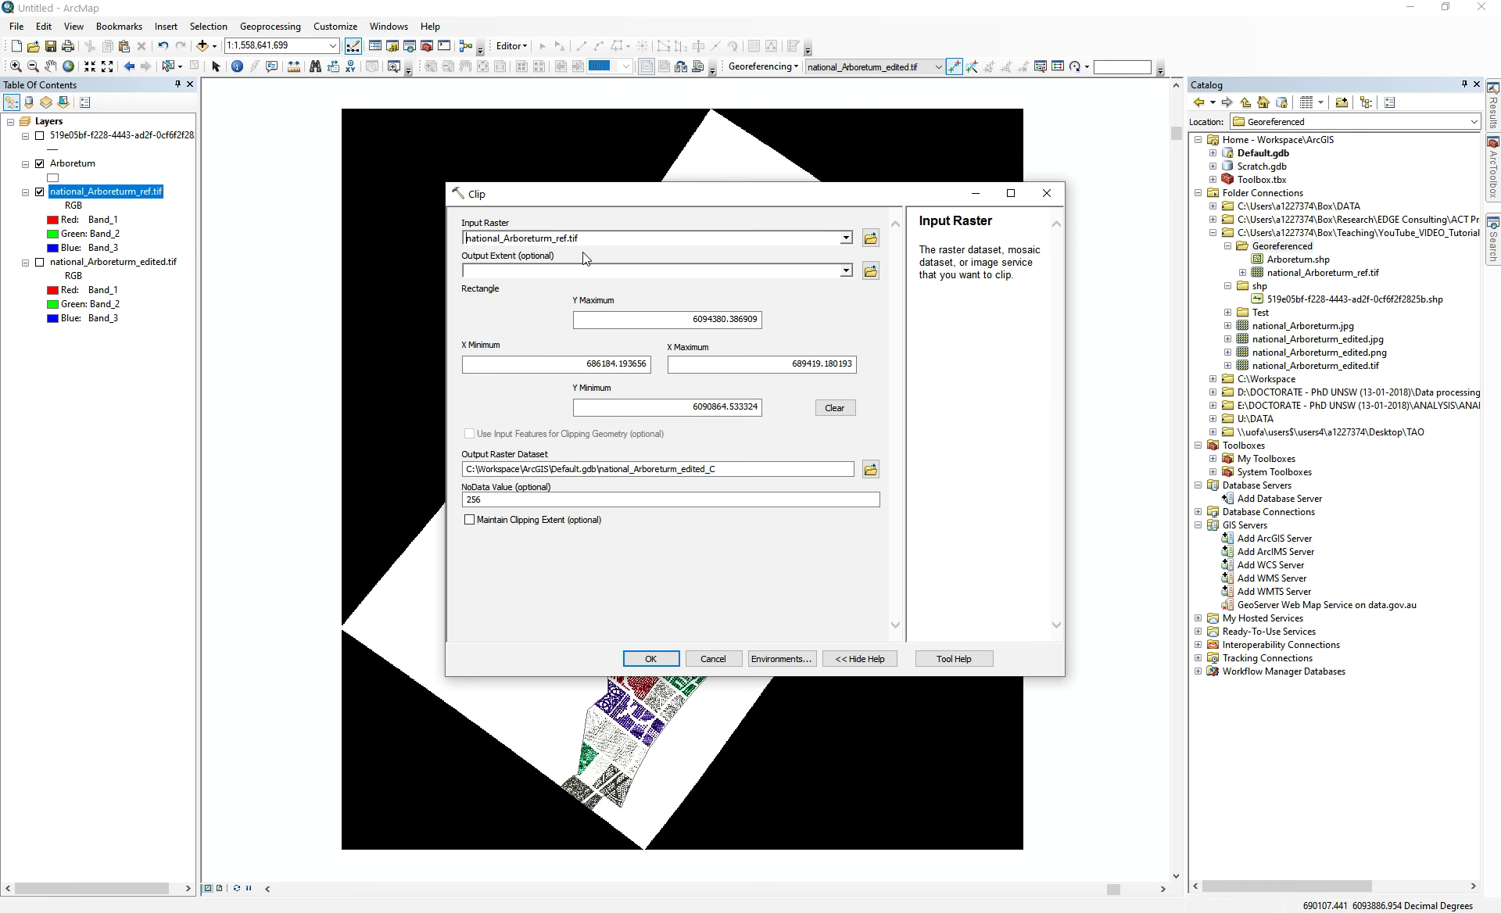
# - Use the Arboretum layer as the clip's output extent and enable its features as the clipping geometry
pyautogui.click(847, 272)
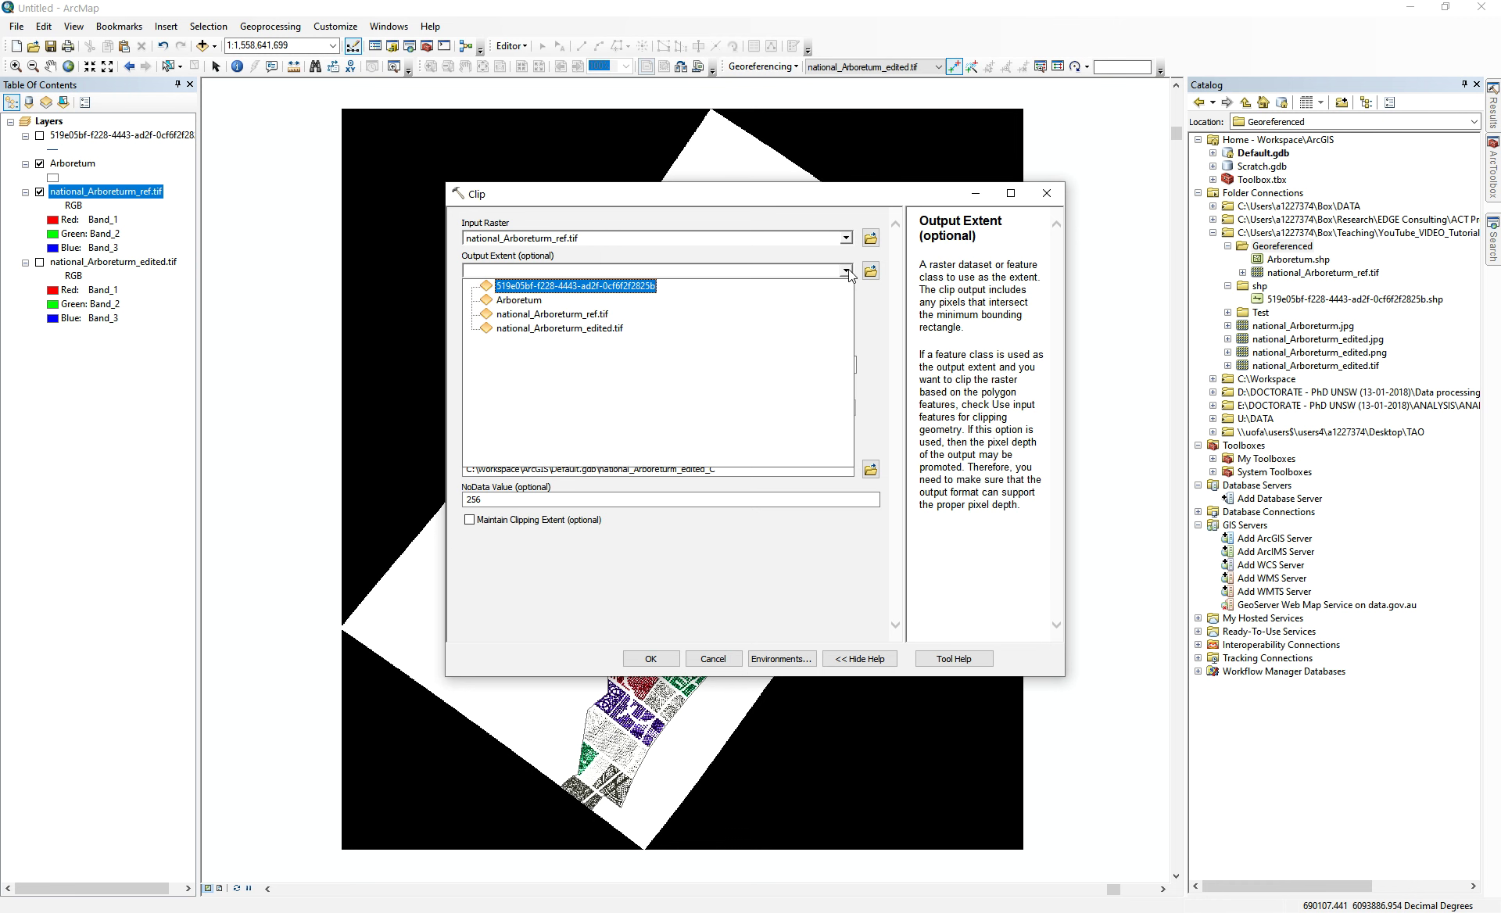
pyautogui.click(634, 249)
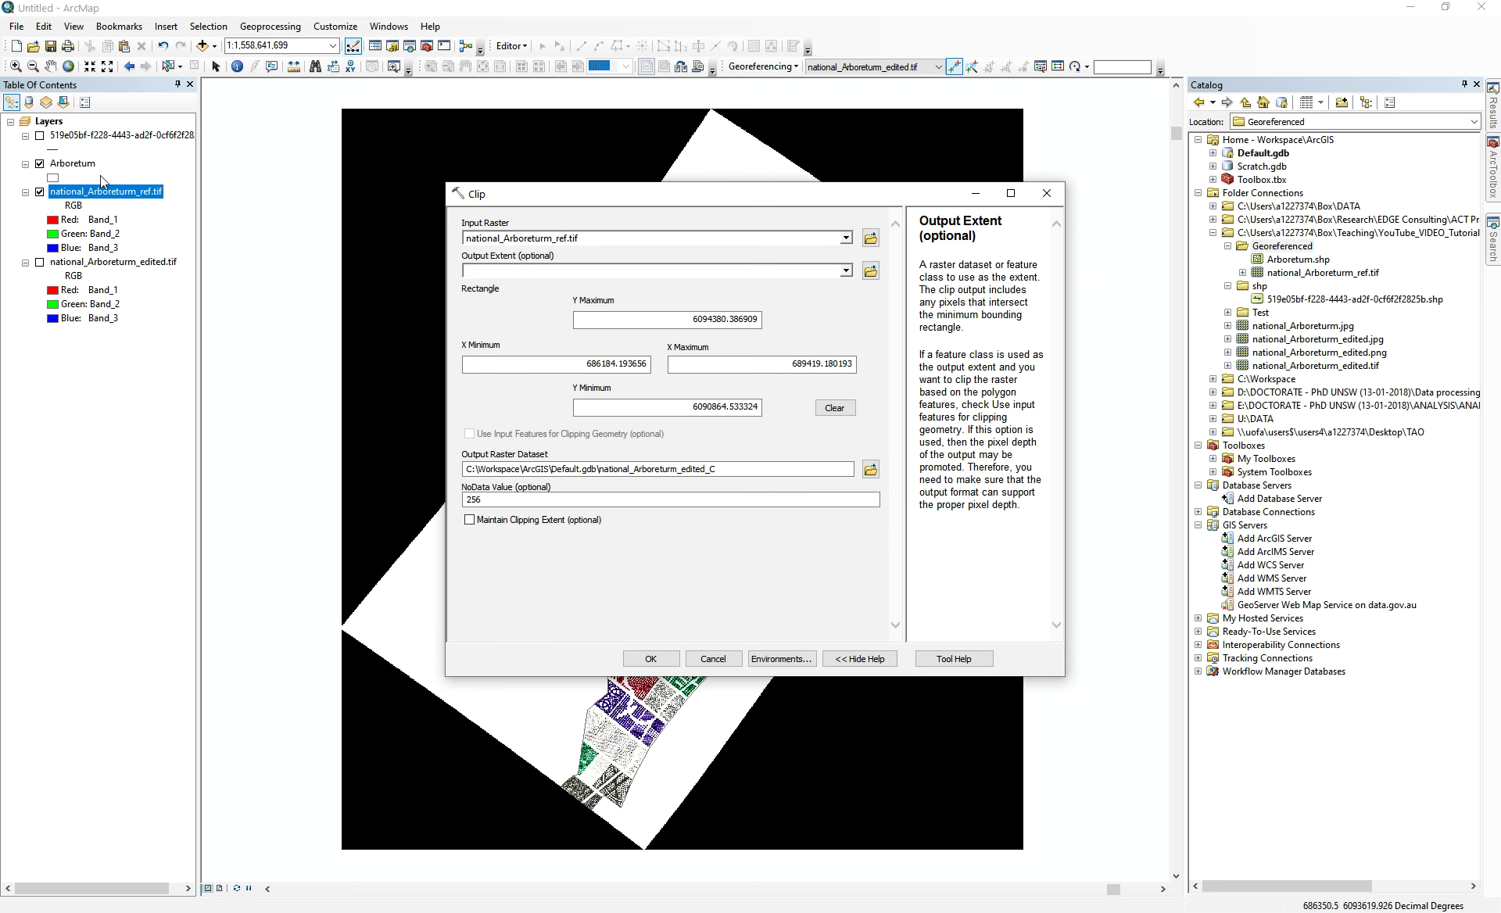
pyautogui.moveTo(72, 163); pyautogui.dragTo(540, 270)
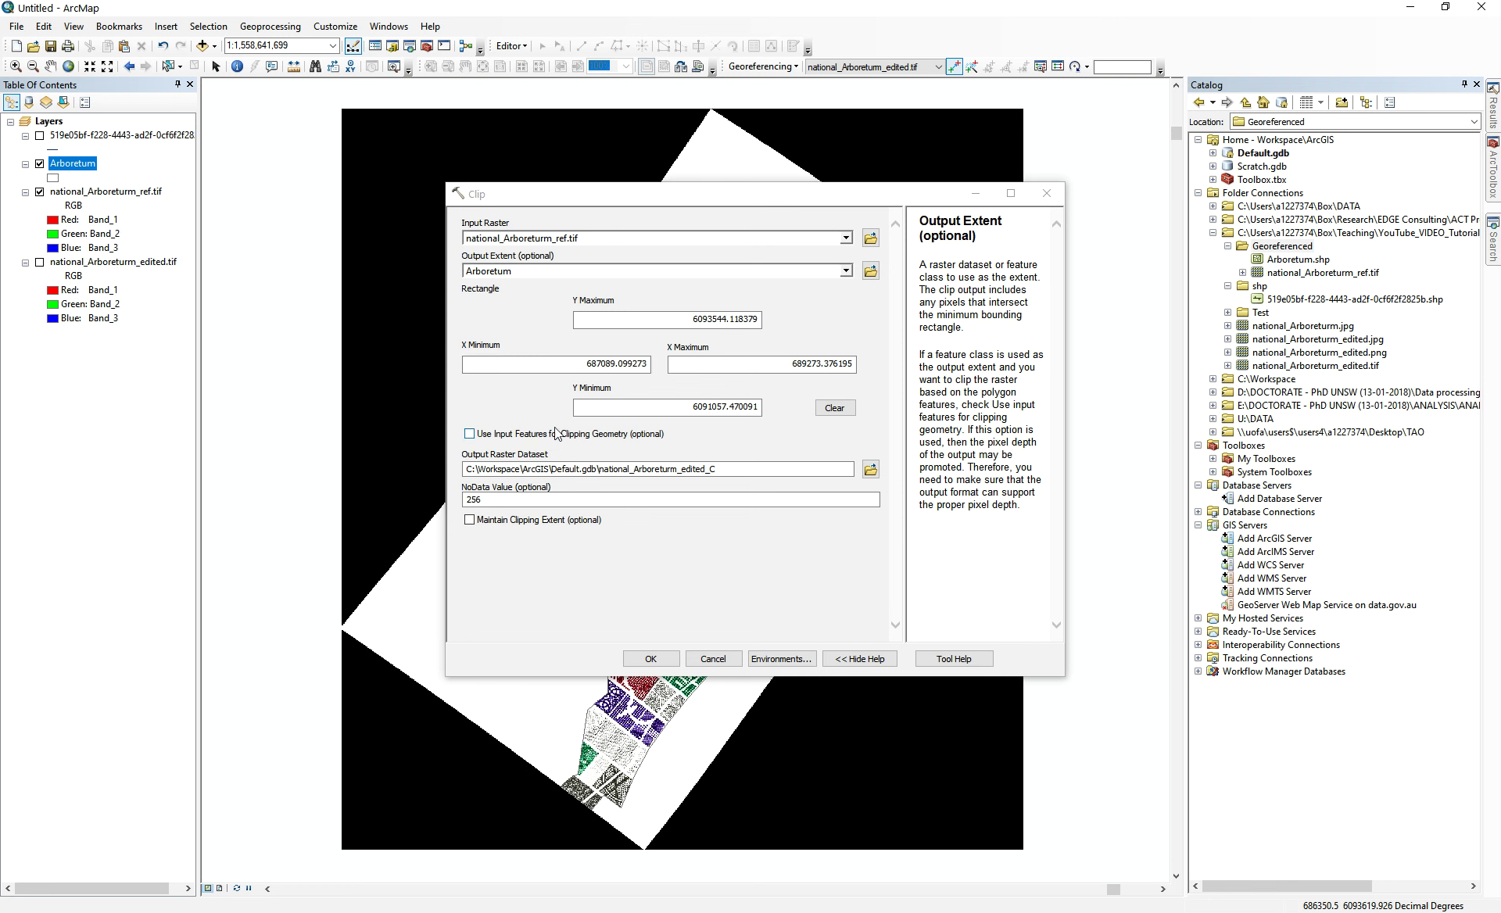
pyautogui.click(470, 434)
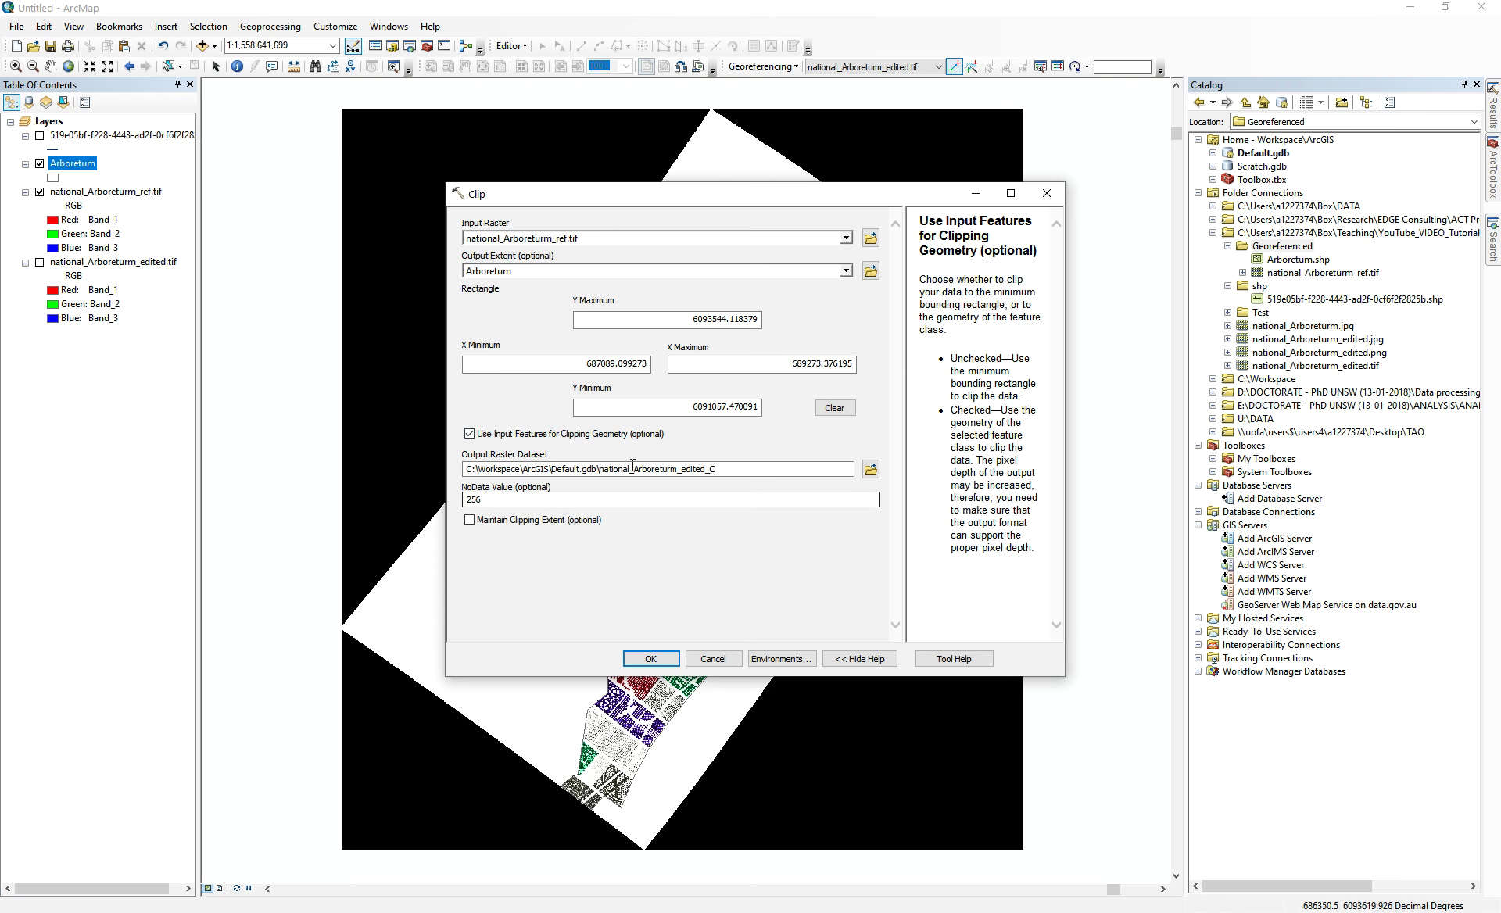
# - Set the clip's output raster to national_Arboreturm_clipped.tif in the Georeferenced folder
pyautogui.click(870, 470)
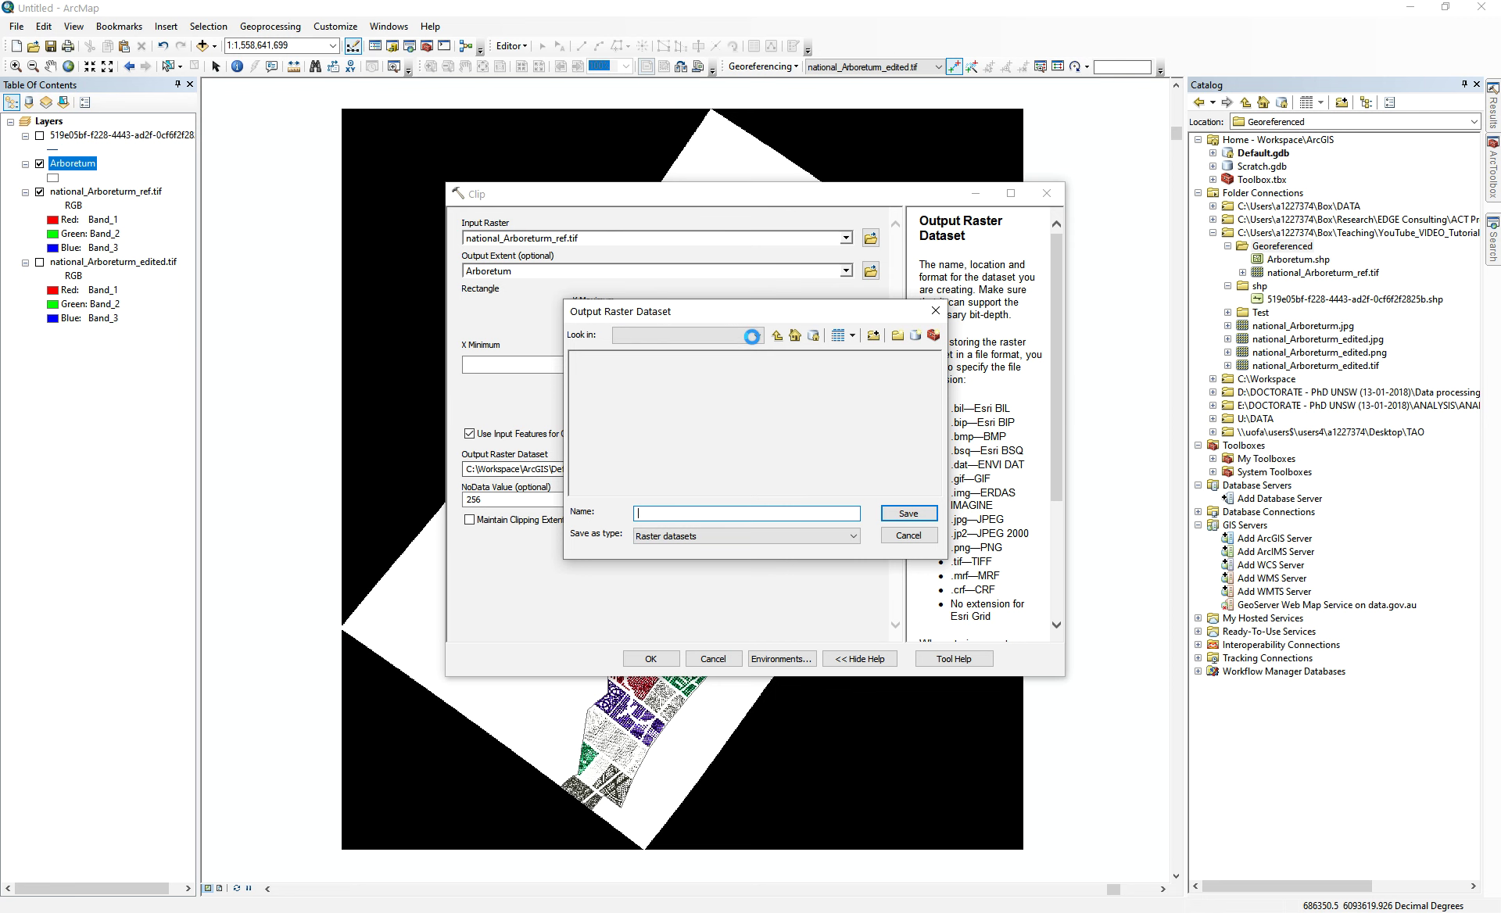
pyautogui.click(758, 340)
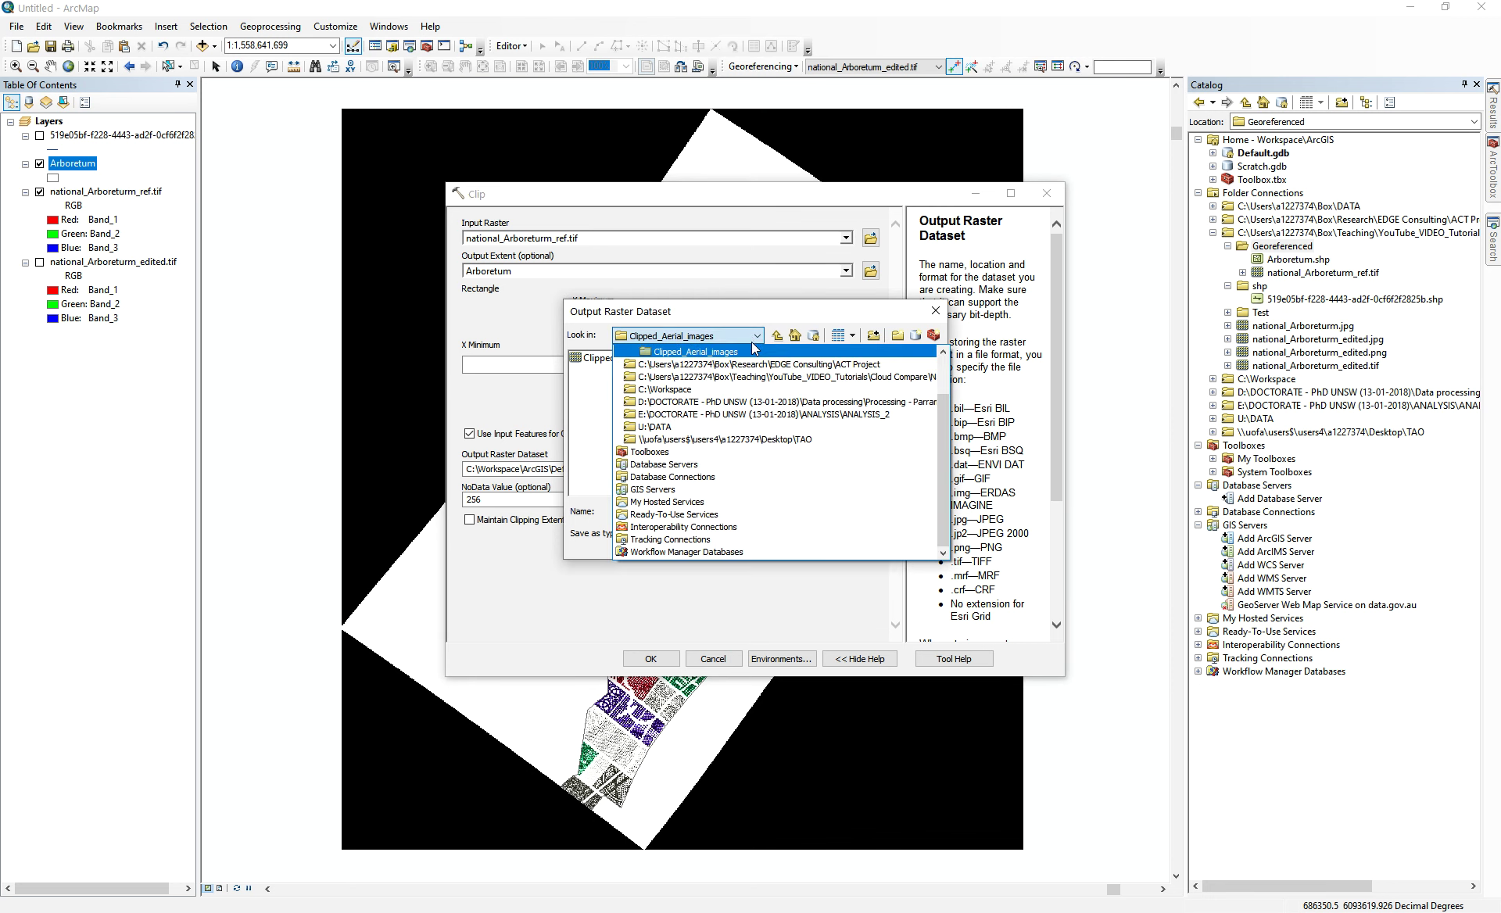
pyautogui.click(868, 377)
pyautogui.doubleClick(613, 358)
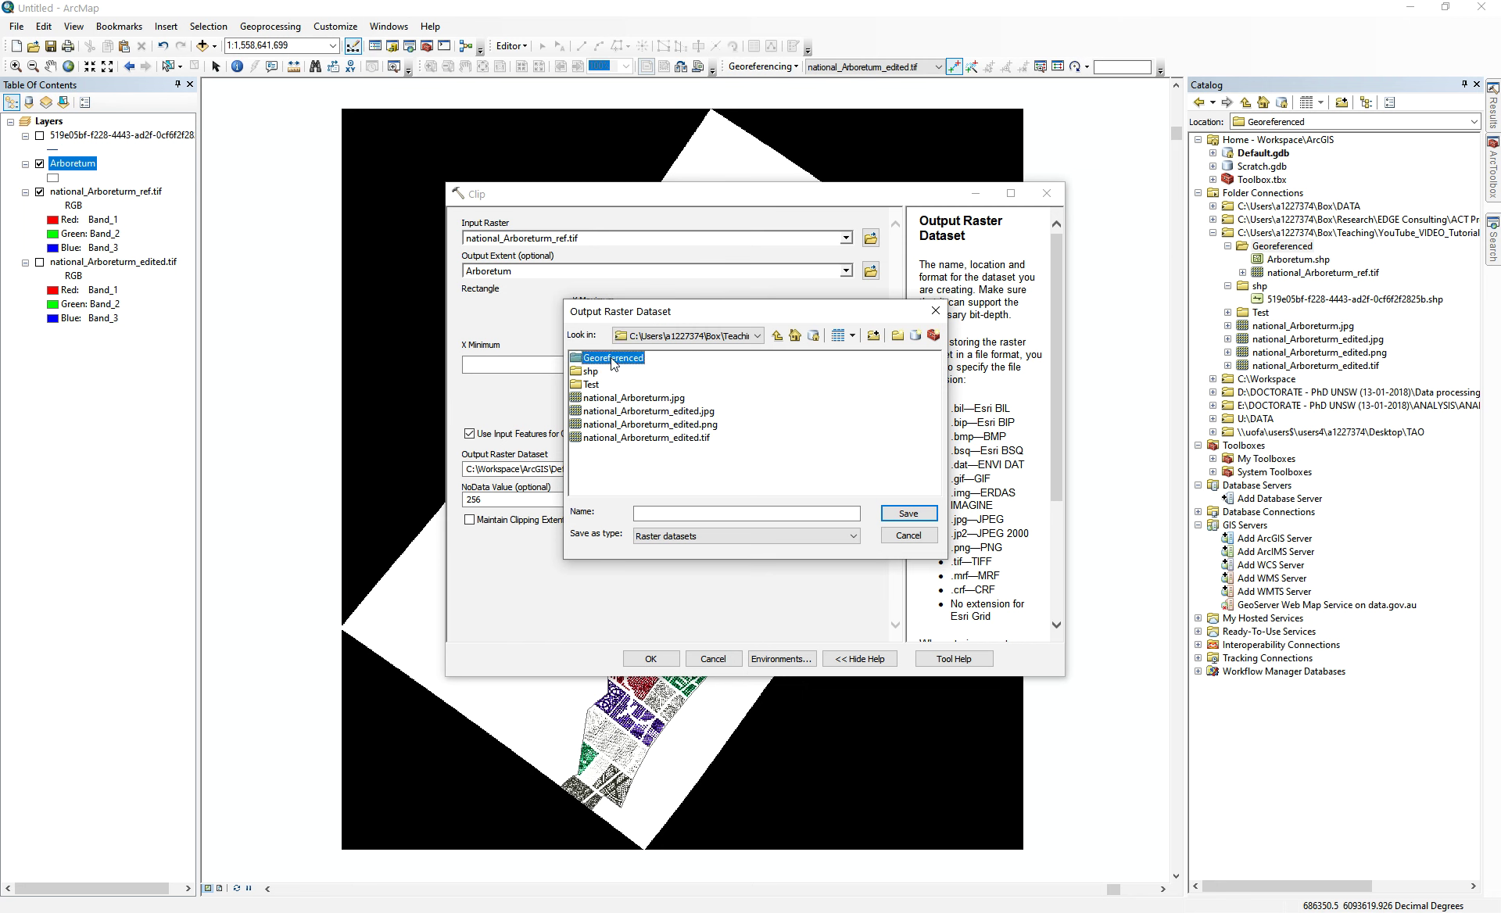
pyautogui.click(665, 358)
pyautogui.click(734, 515)
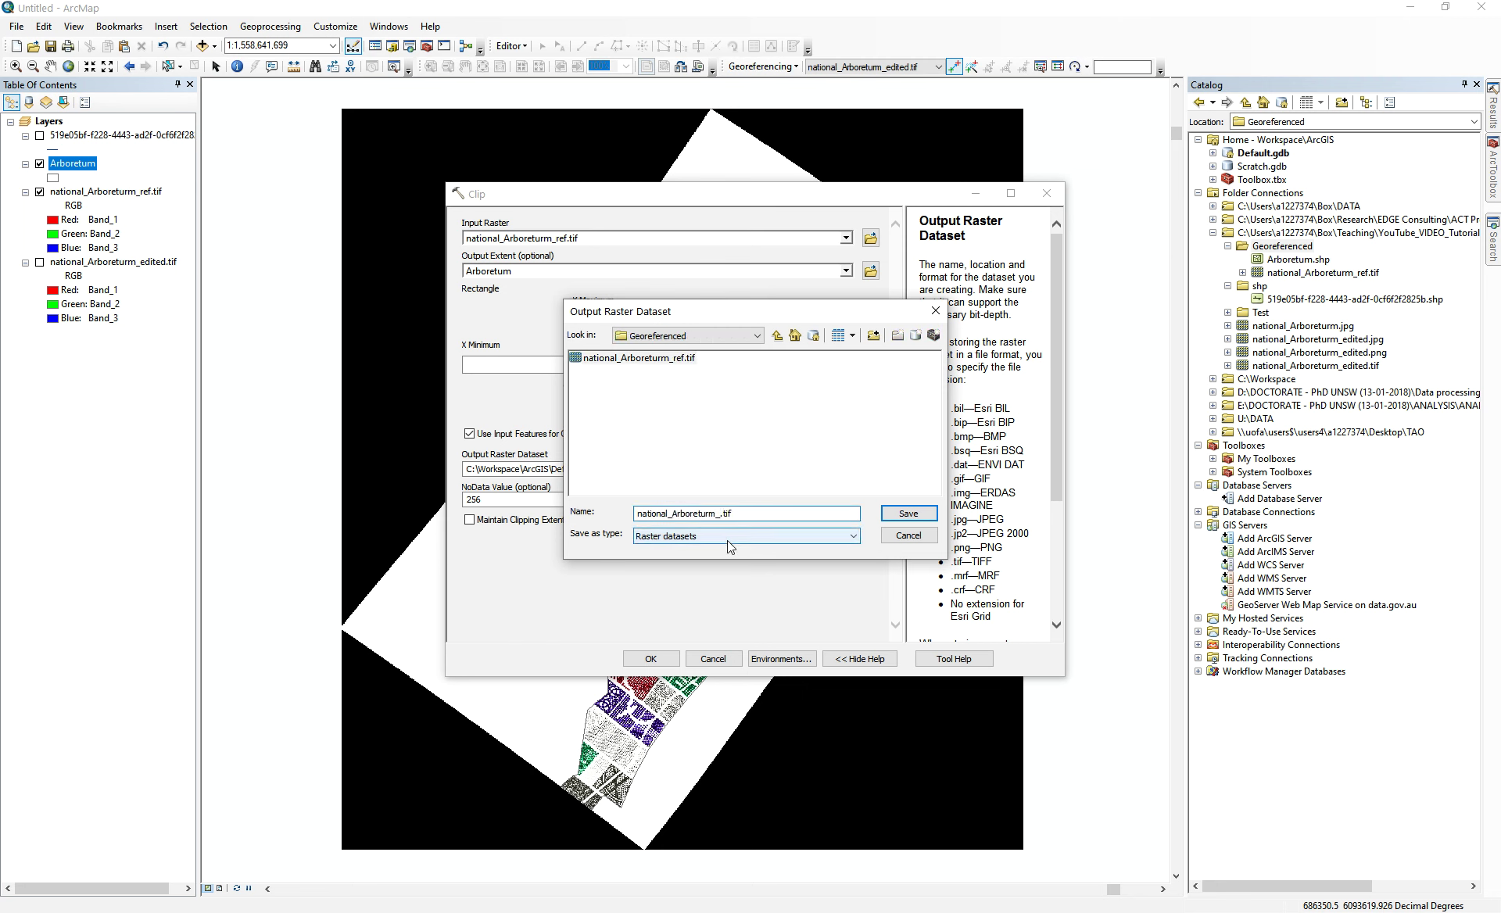
pyautogui.click(909, 513)
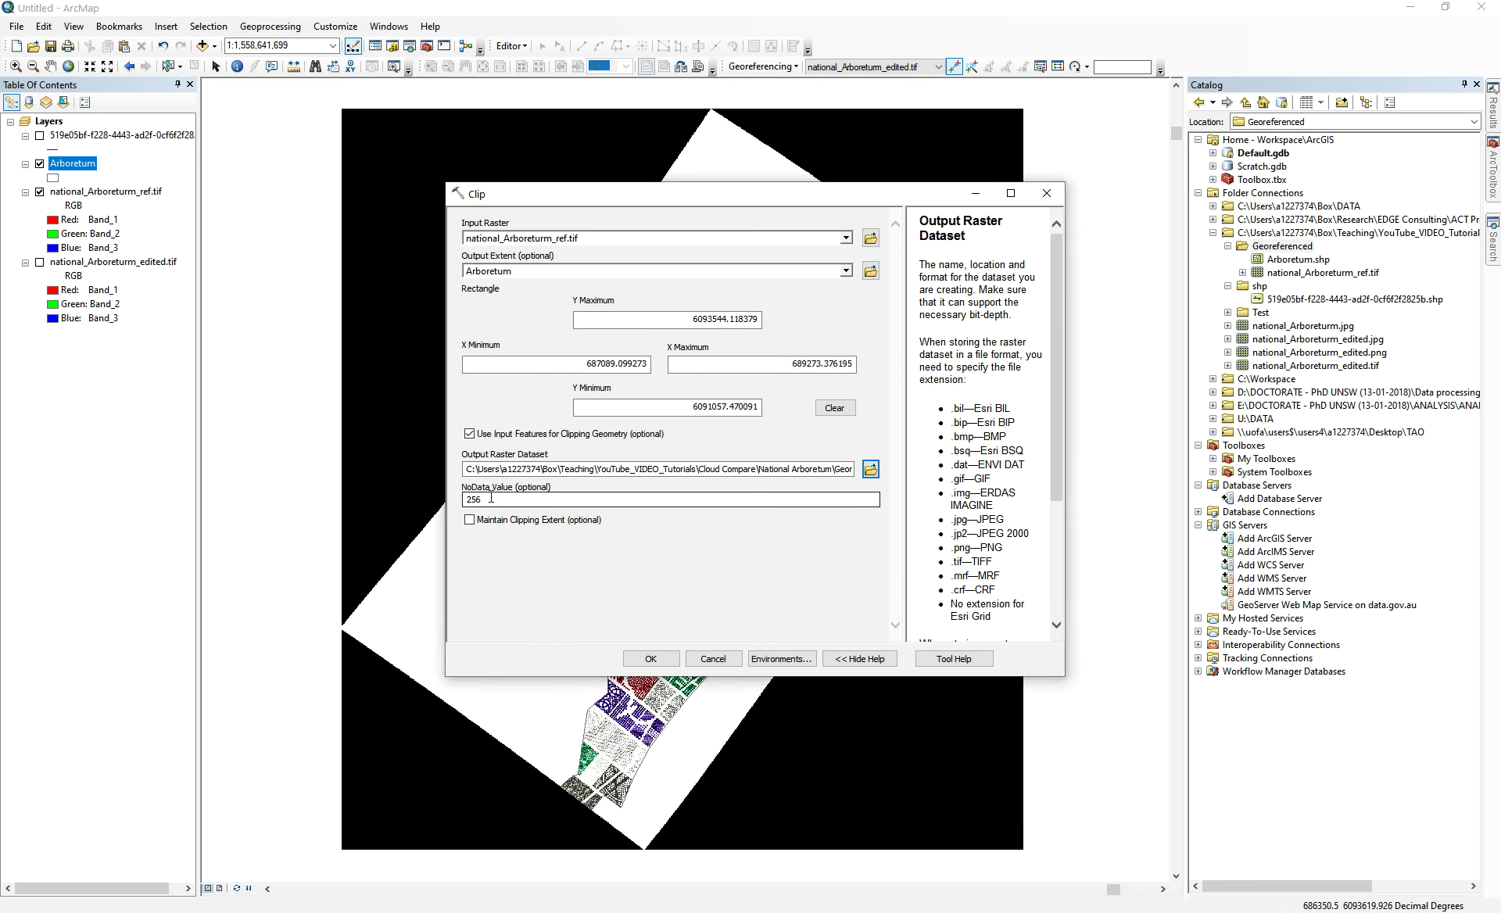
# - Set the clip's NoData value to NoData and enable maintaining the clipping extent
pyautogui.moveTo(486, 500); pyautogui.dragTo(433, 499)
pyautogui.write('NoData')
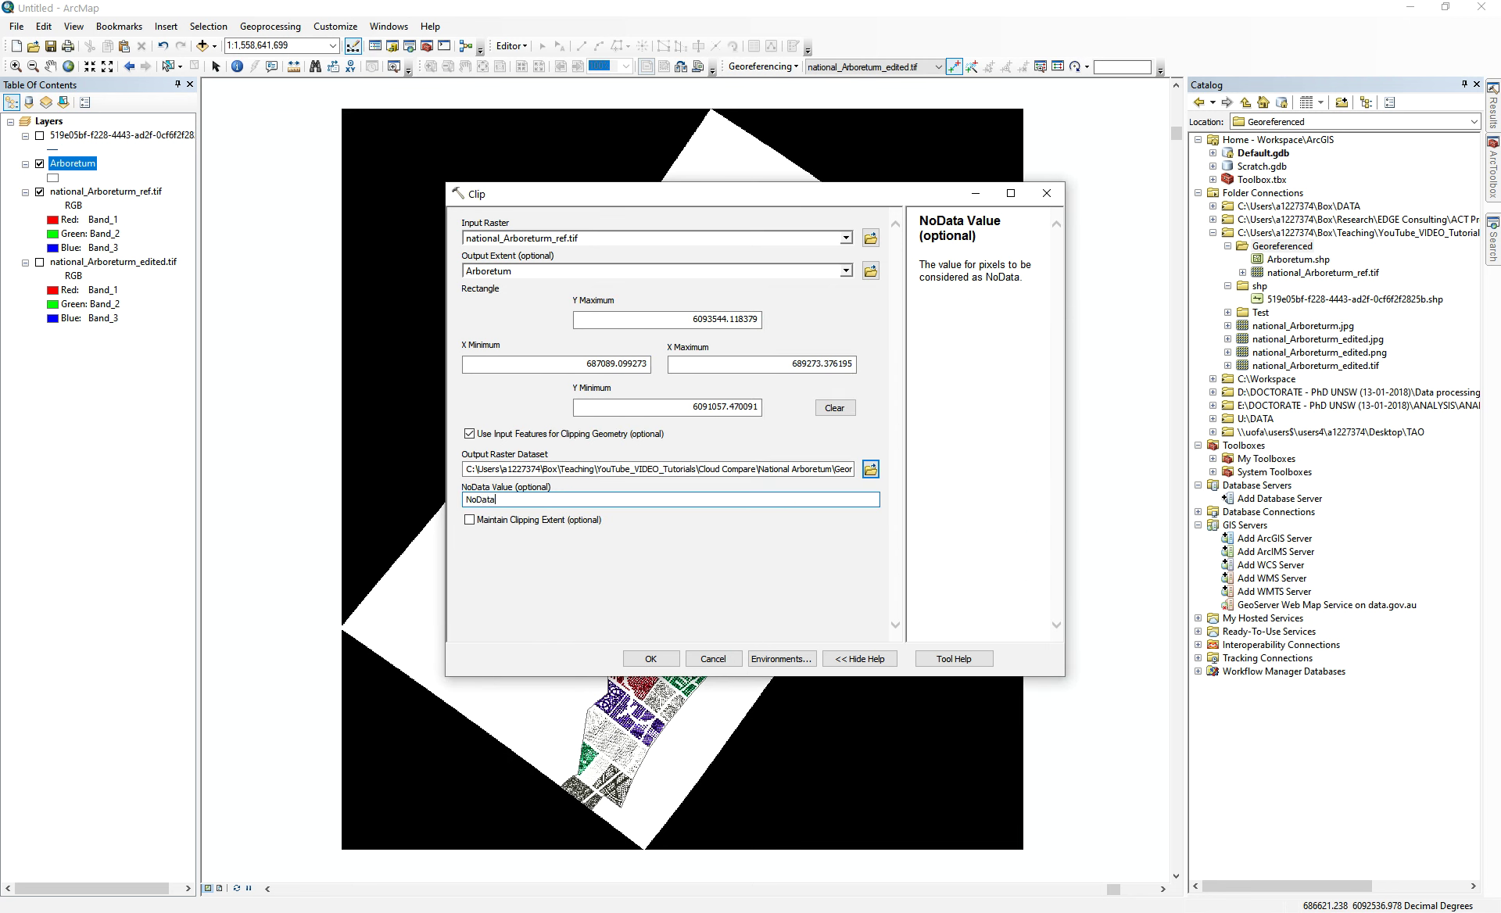
pyautogui.click(517, 585)
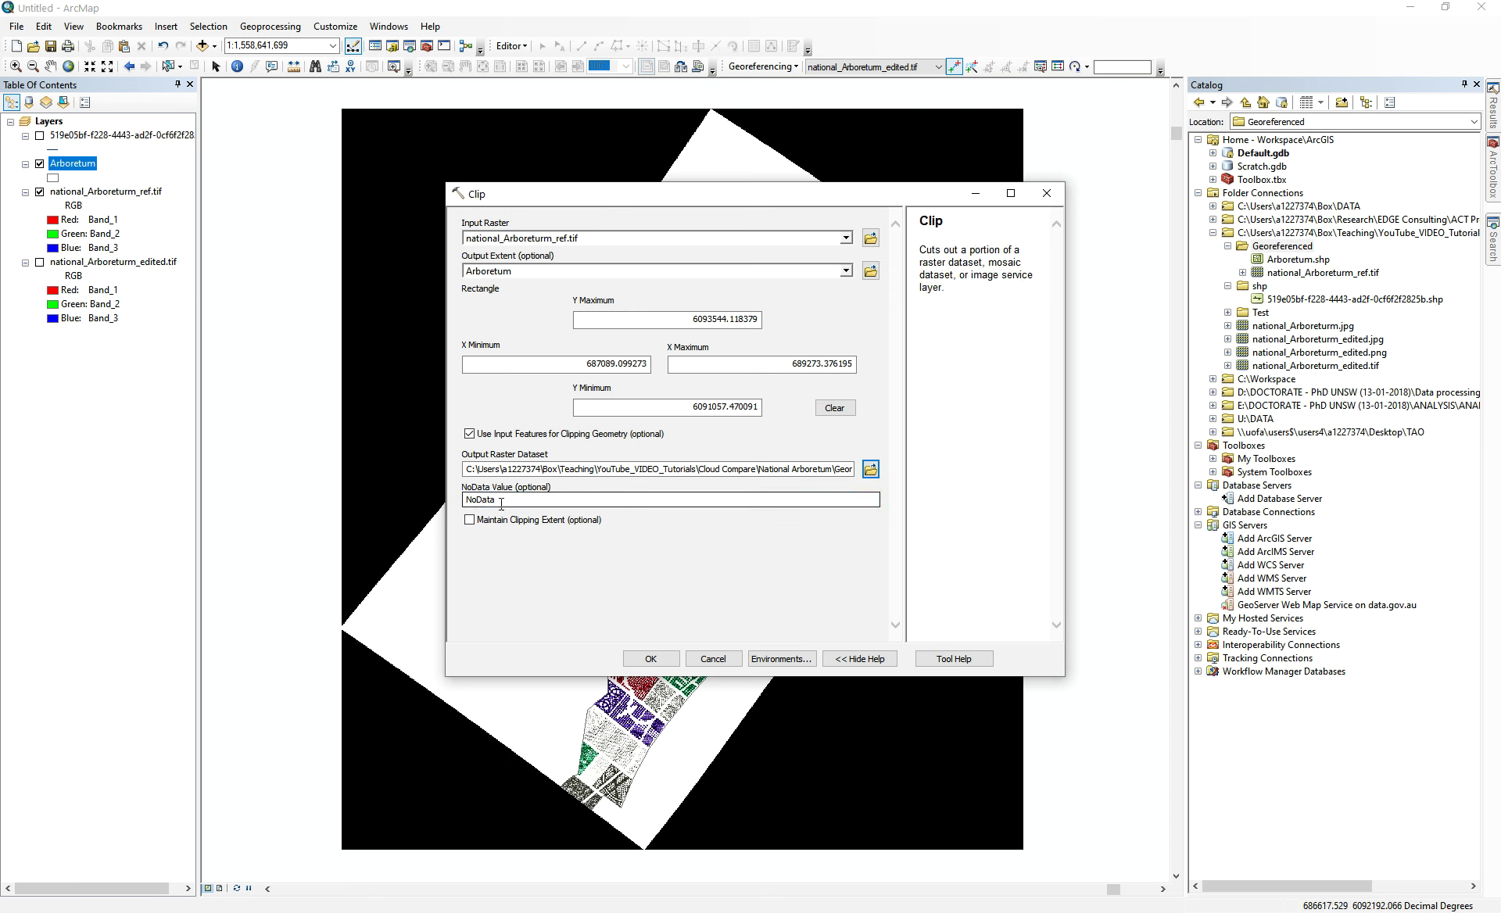
pyautogui.click(470, 529)
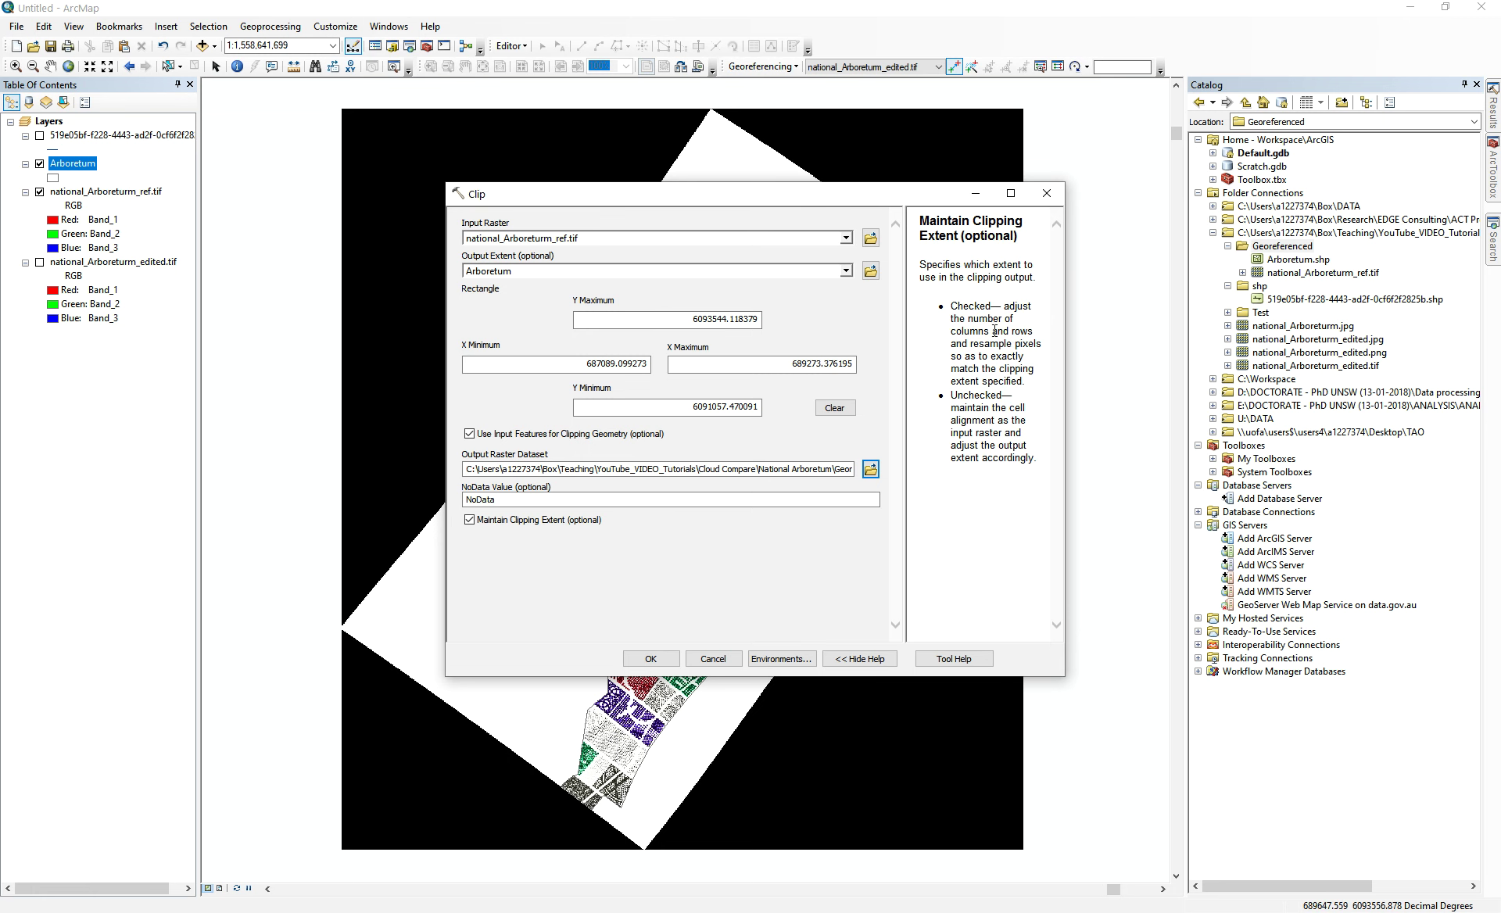
# - Specify a raster analysis cell size of 1 in the environment settings and run the clip
pyautogui.click(793, 661)
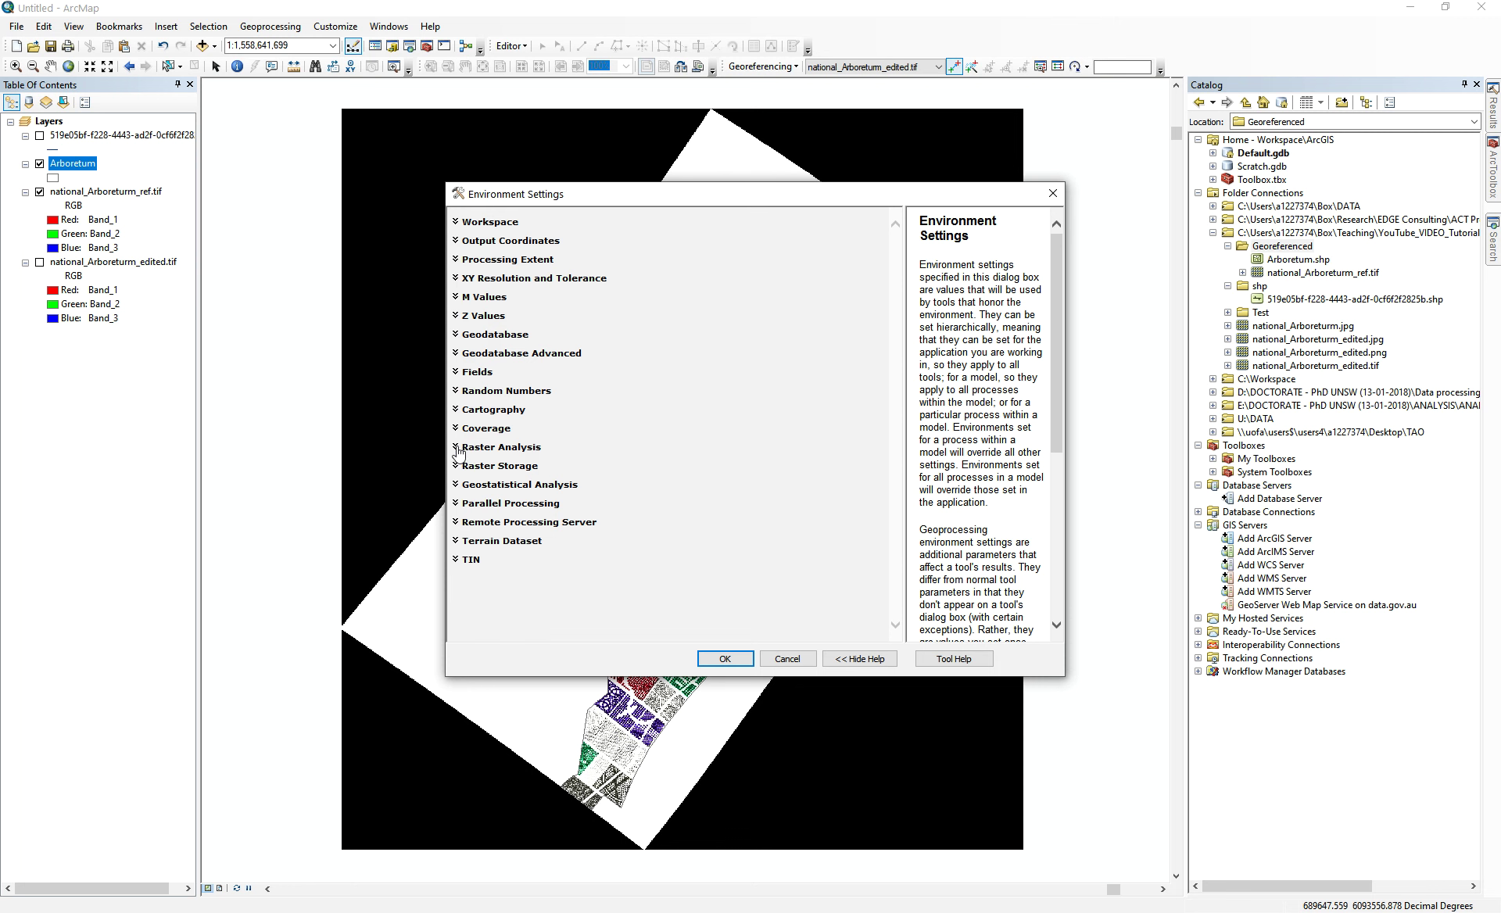
pyautogui.click(458, 452)
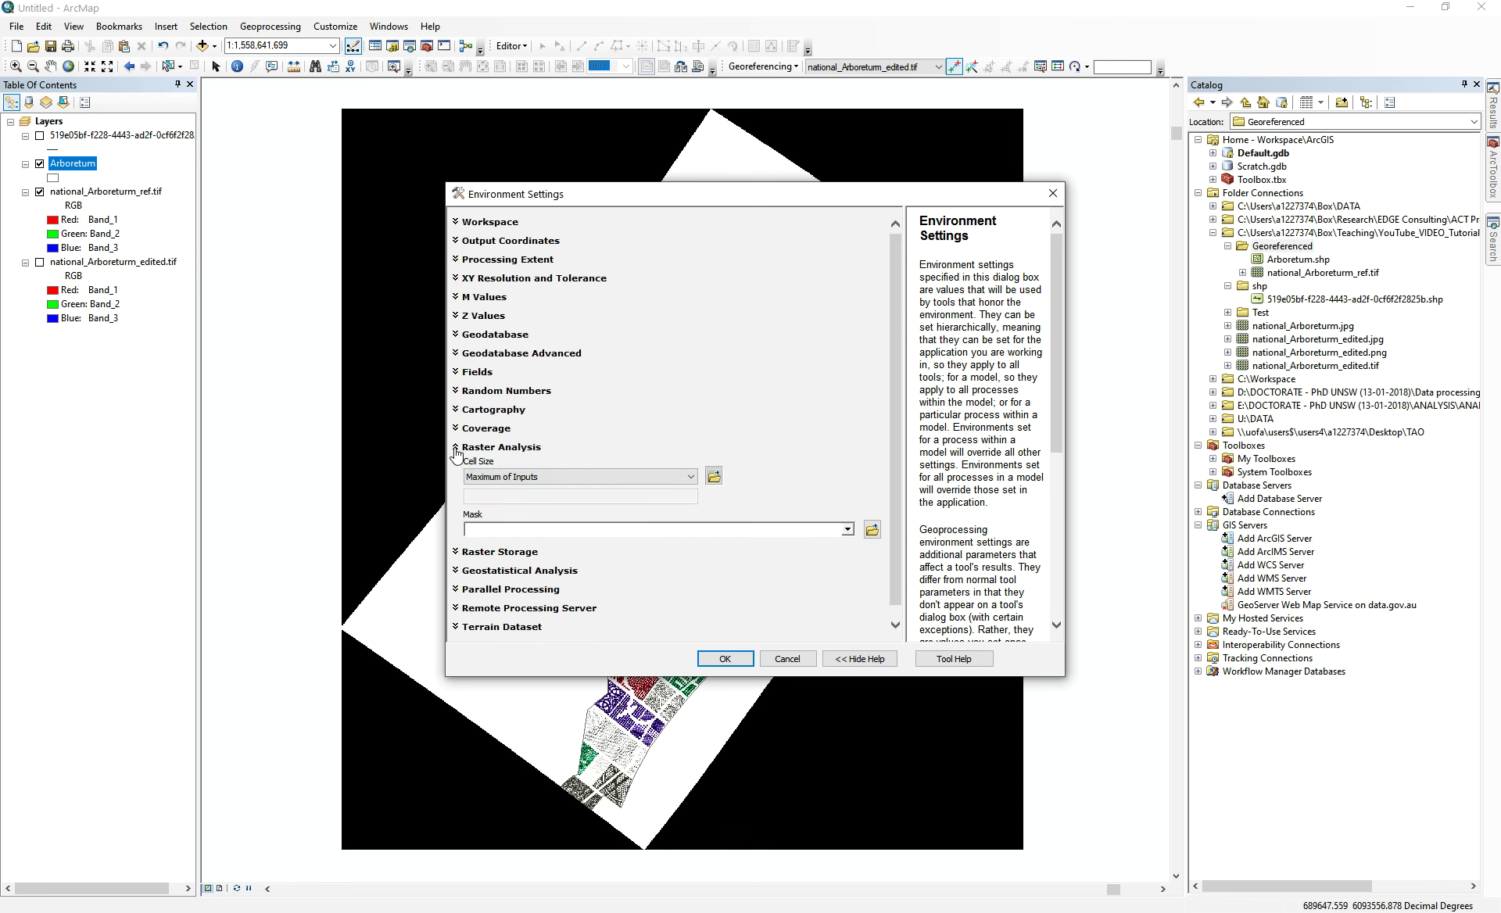
pyautogui.click(512, 477)
pyautogui.click(501, 511)
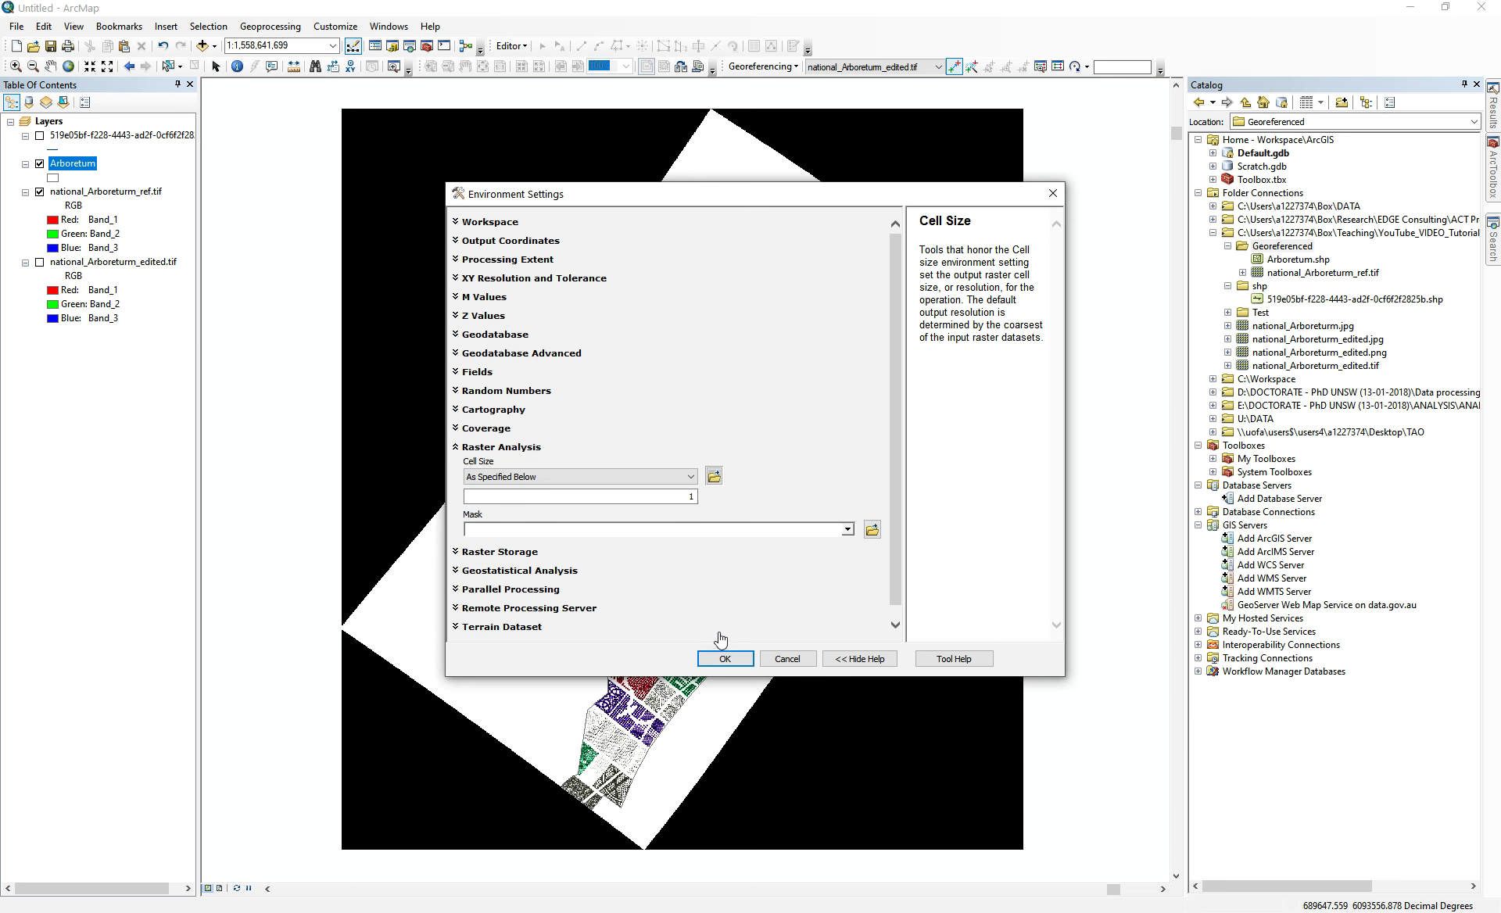
pyautogui.click(726, 659)
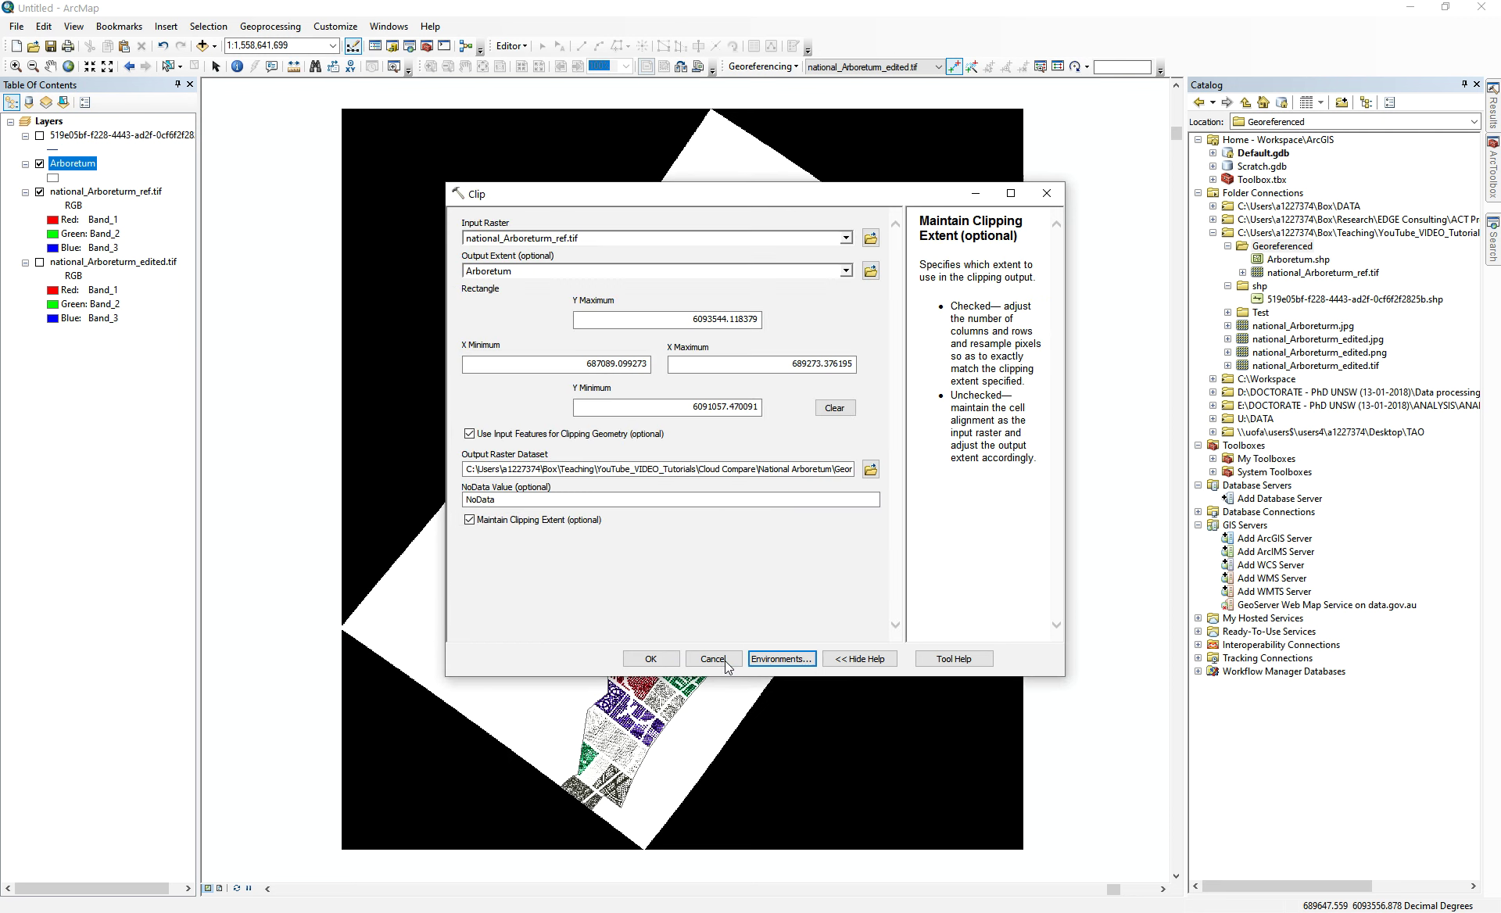
pyautogui.click(651, 659)
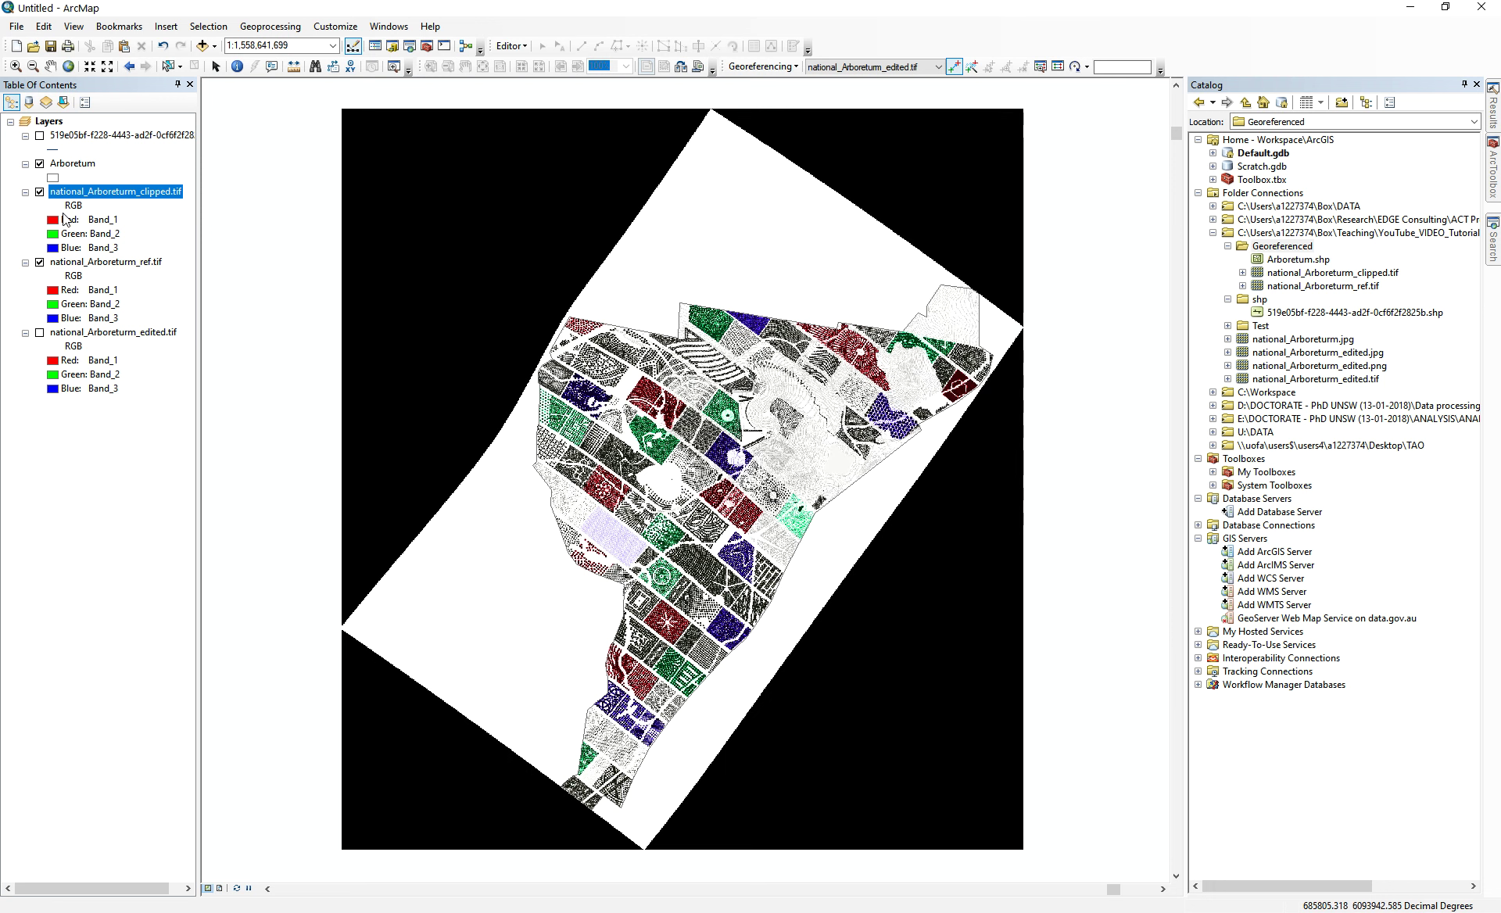
# - Hide the national_Arboreturm_ref.tif and Arboretum layers so only the clipped raster is displayed
pyautogui.click(39, 262)
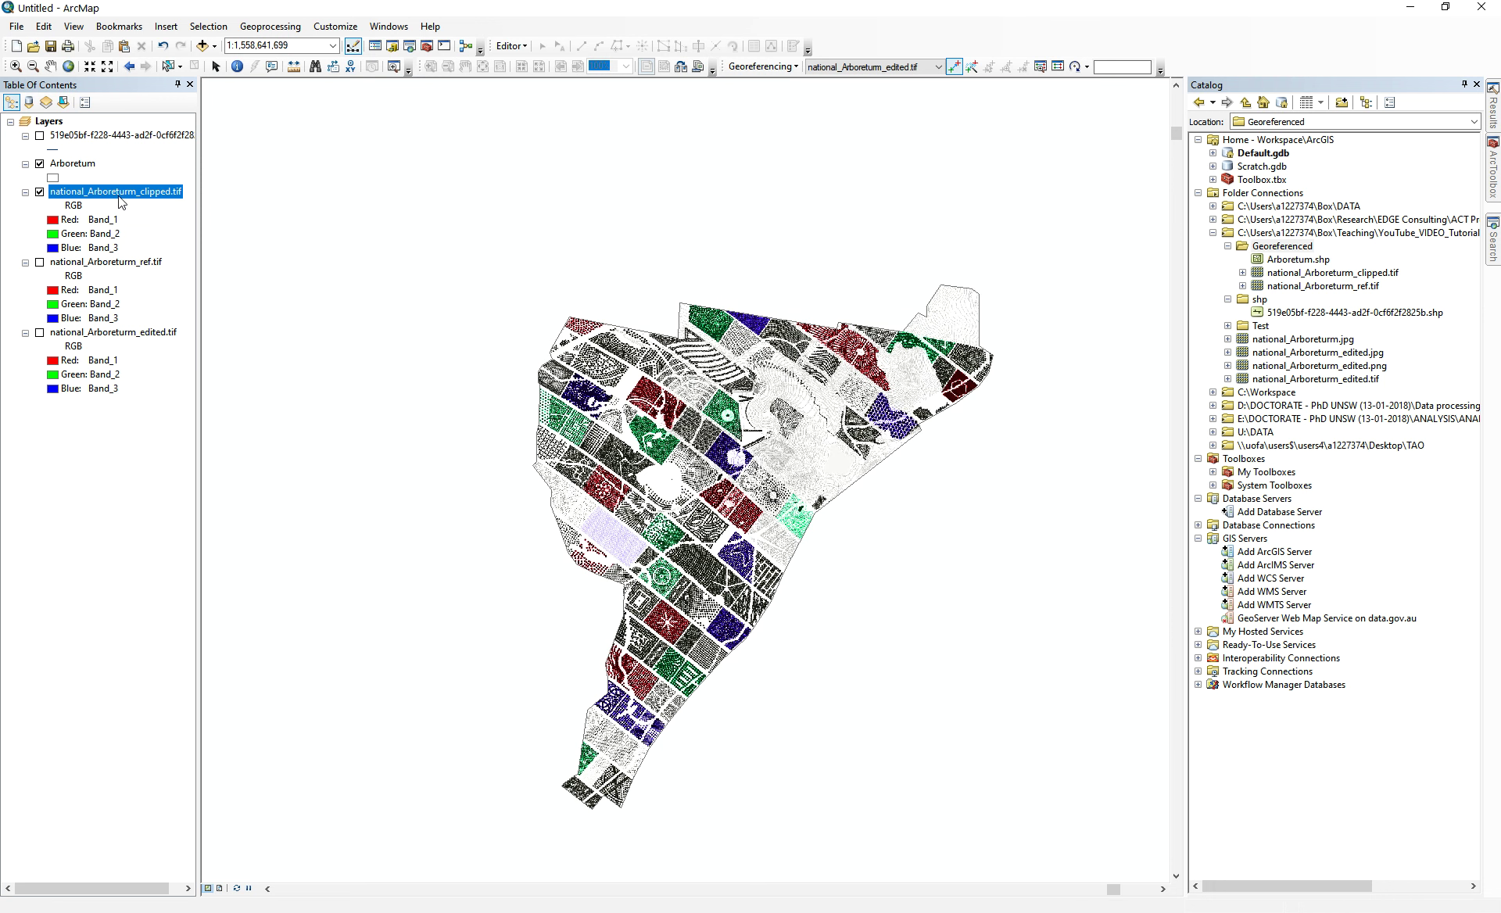
pyautogui.click(39, 165)
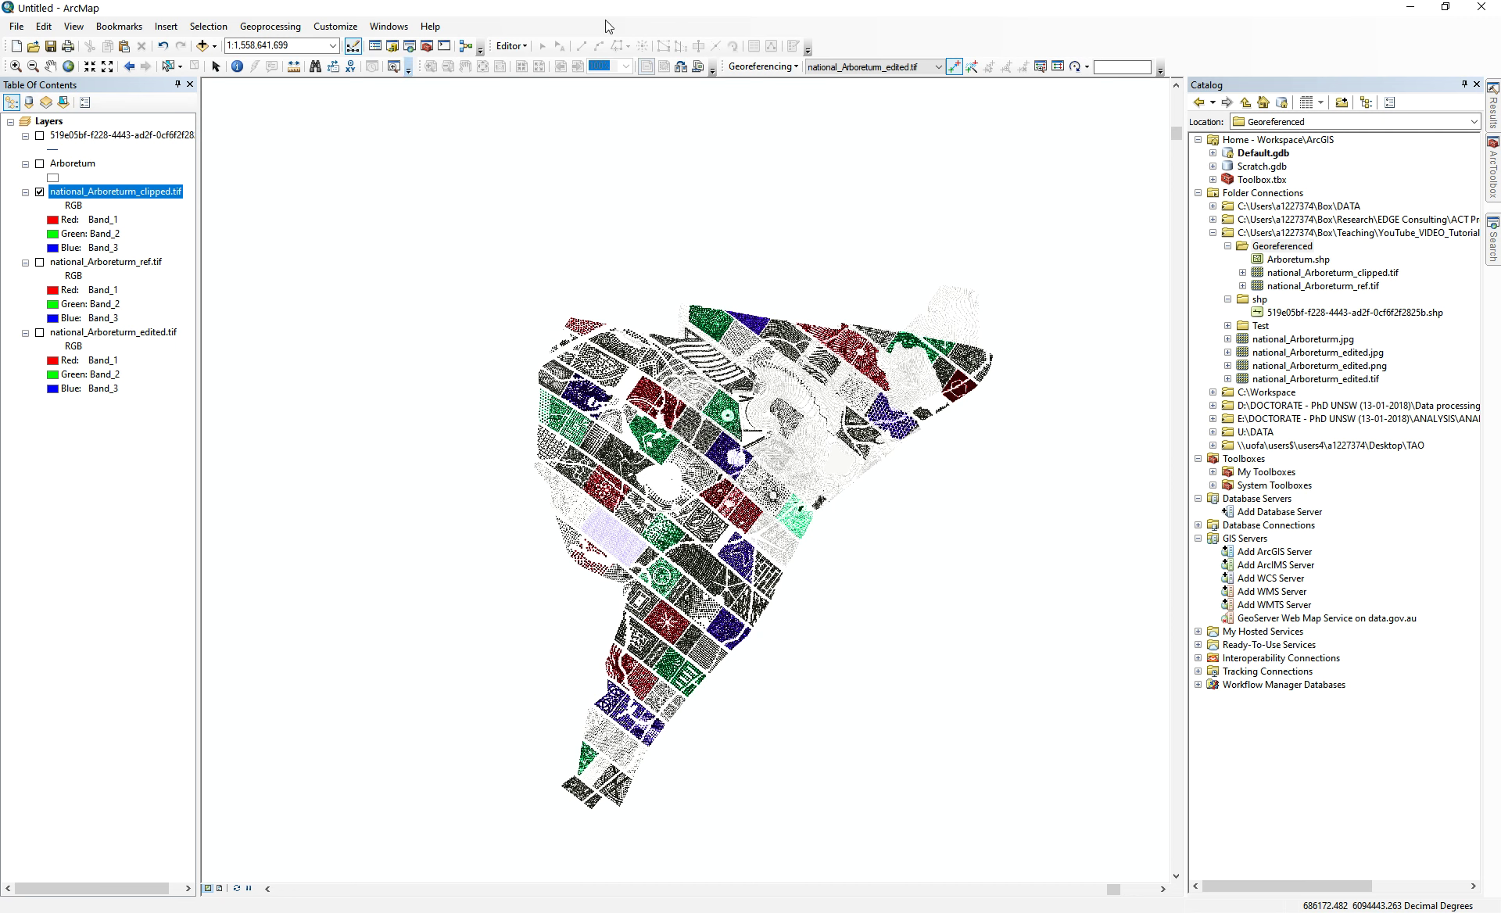
# - Switch to QGIS, hide the national_Arboreturm_ref layer and add national_Arboreturm_clipped.tif from the Georeferenced folder to the map
pyautogui.click(455, 0)
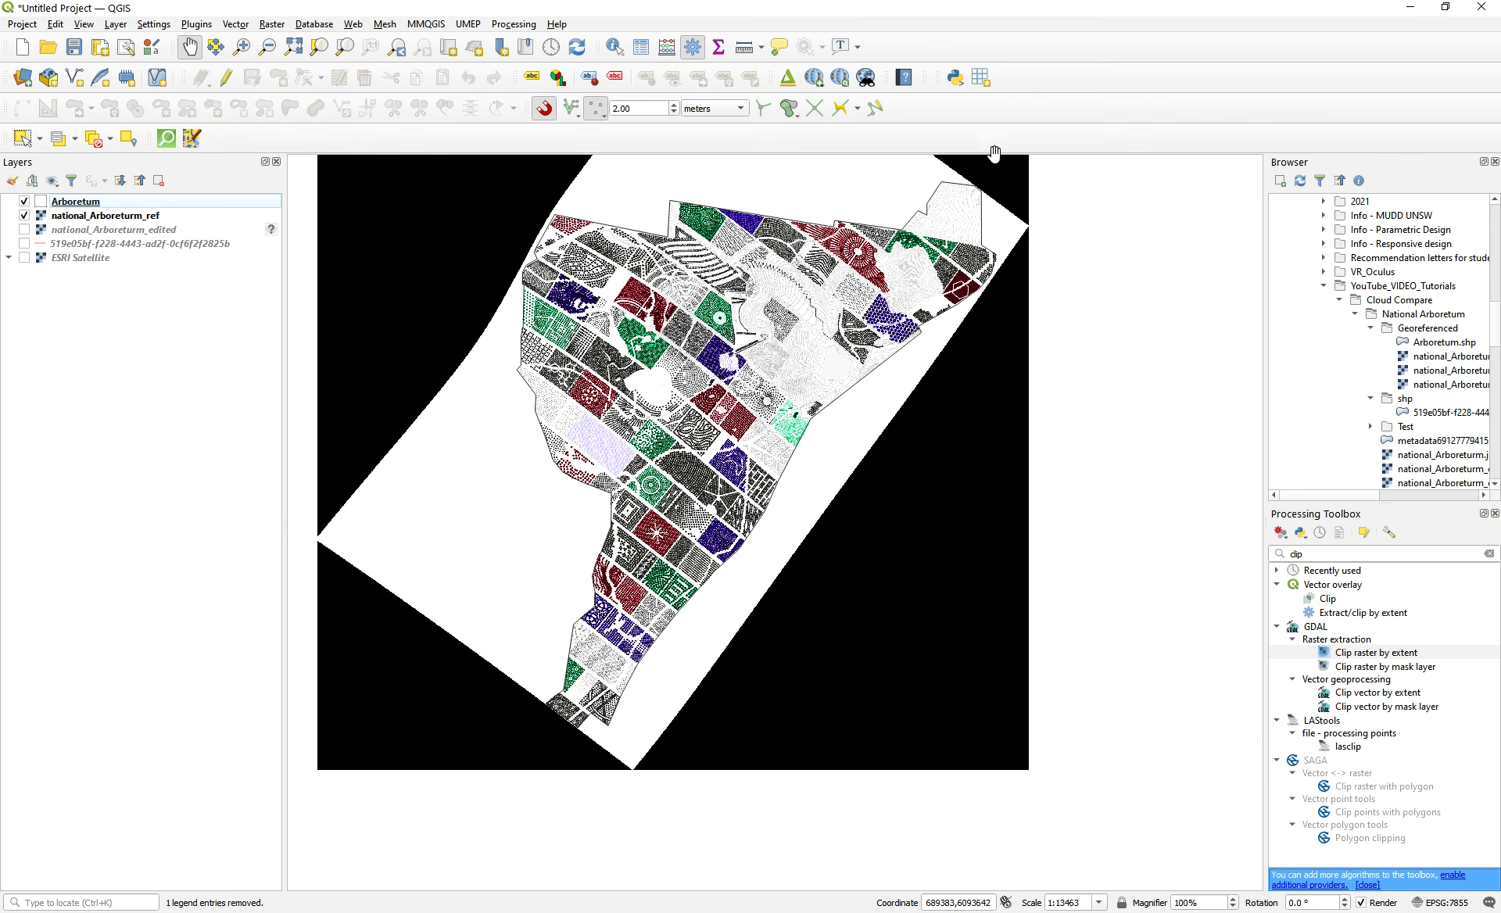
pyautogui.click(995, 154)
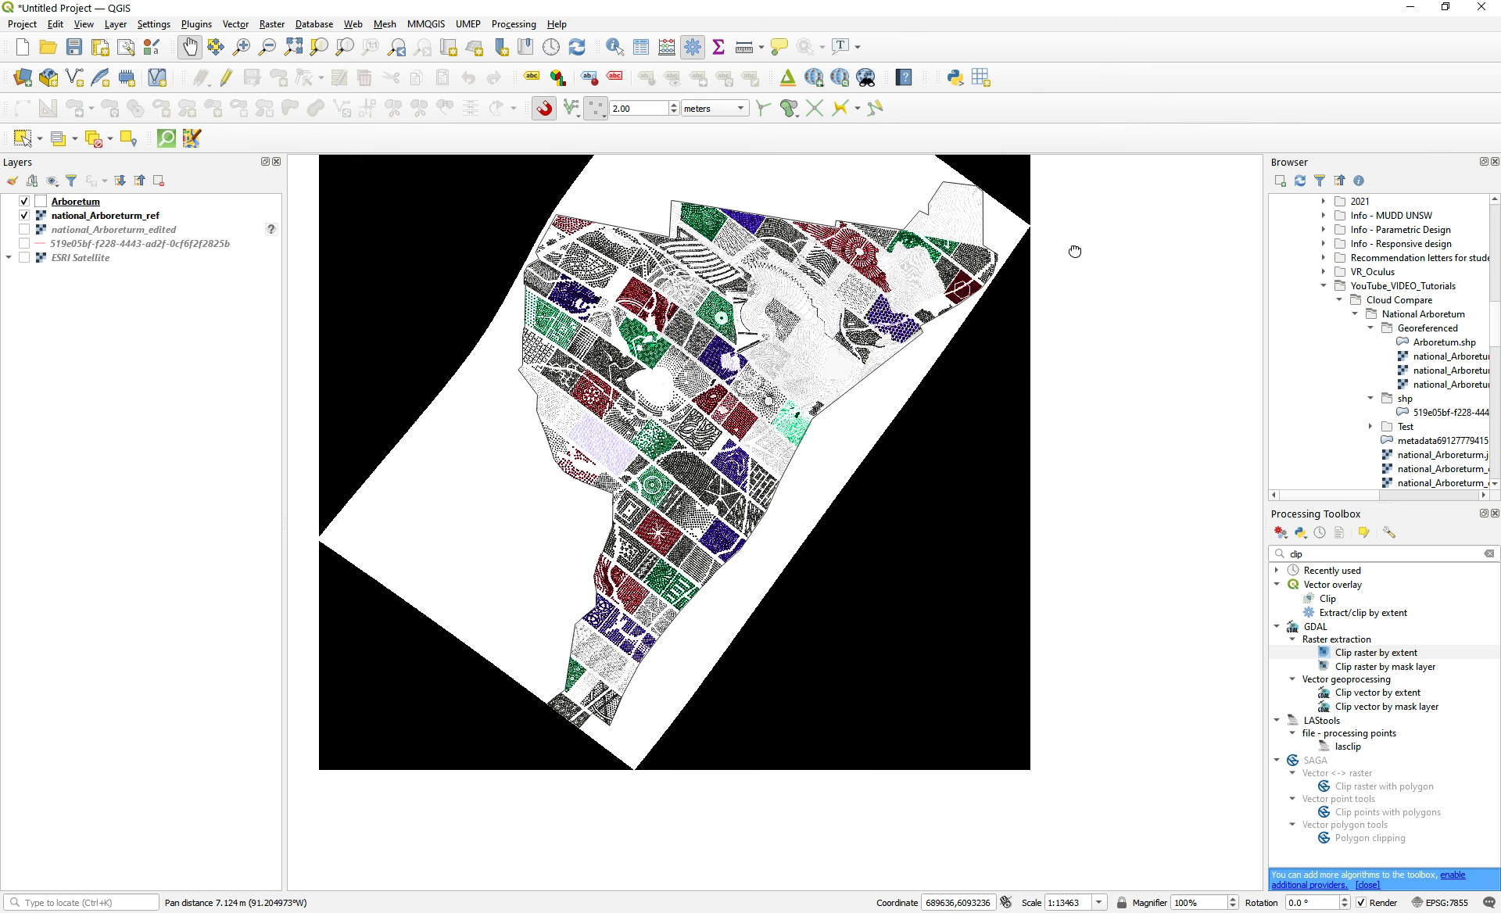
pyautogui.click(24, 215)
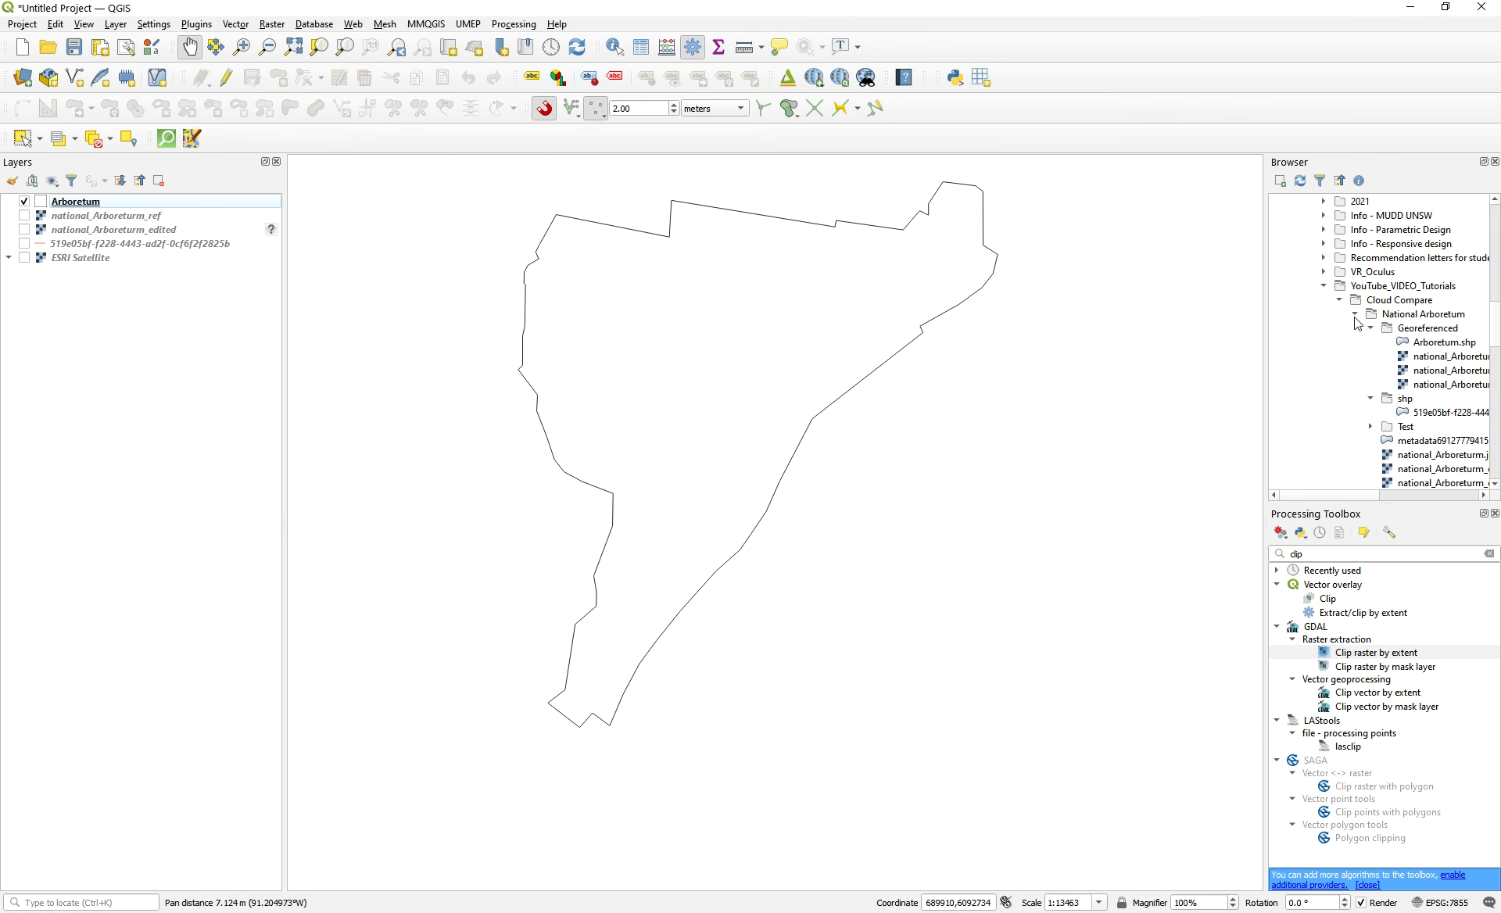
pyautogui.hscroll(3, 1368, 500)
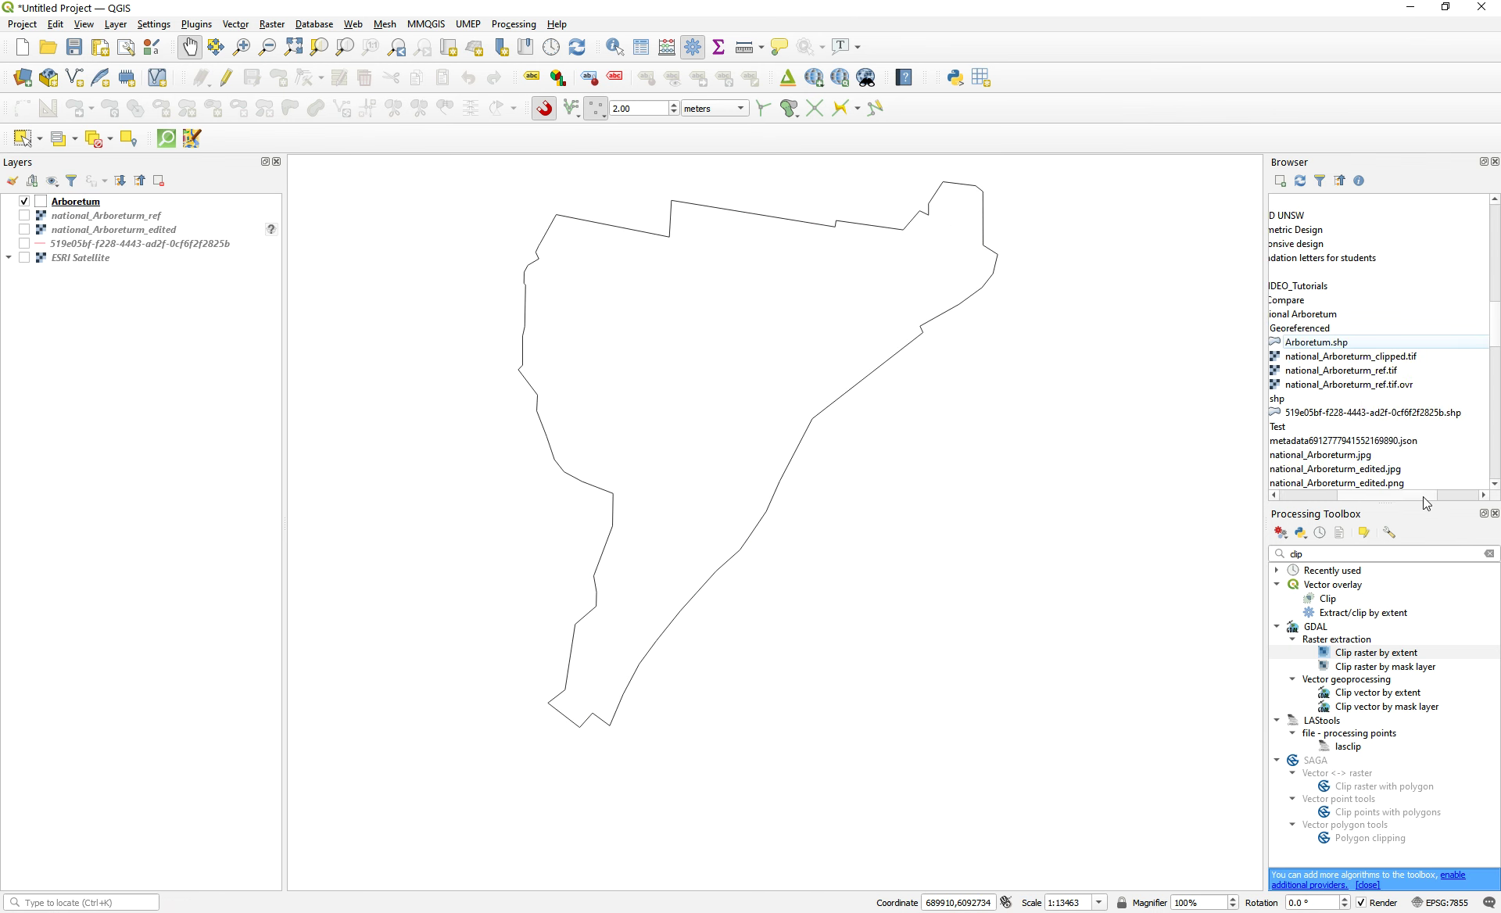
pyautogui.moveTo(1376, 357); pyautogui.dragTo(741, 330)
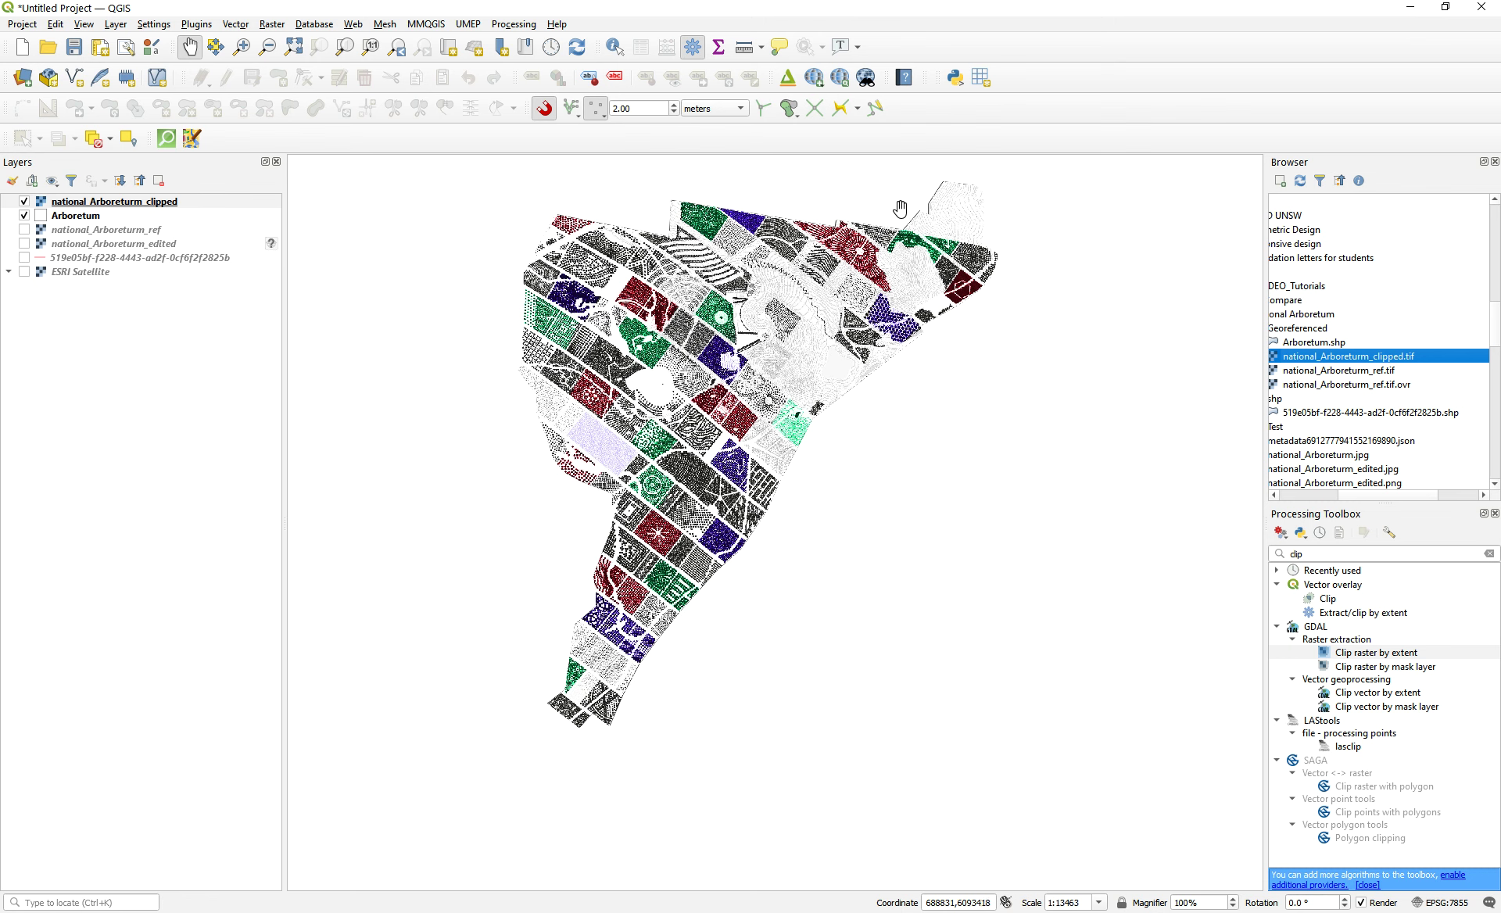
pyautogui.moveTo(818, 208); pyautogui.dragTo(808, 221)
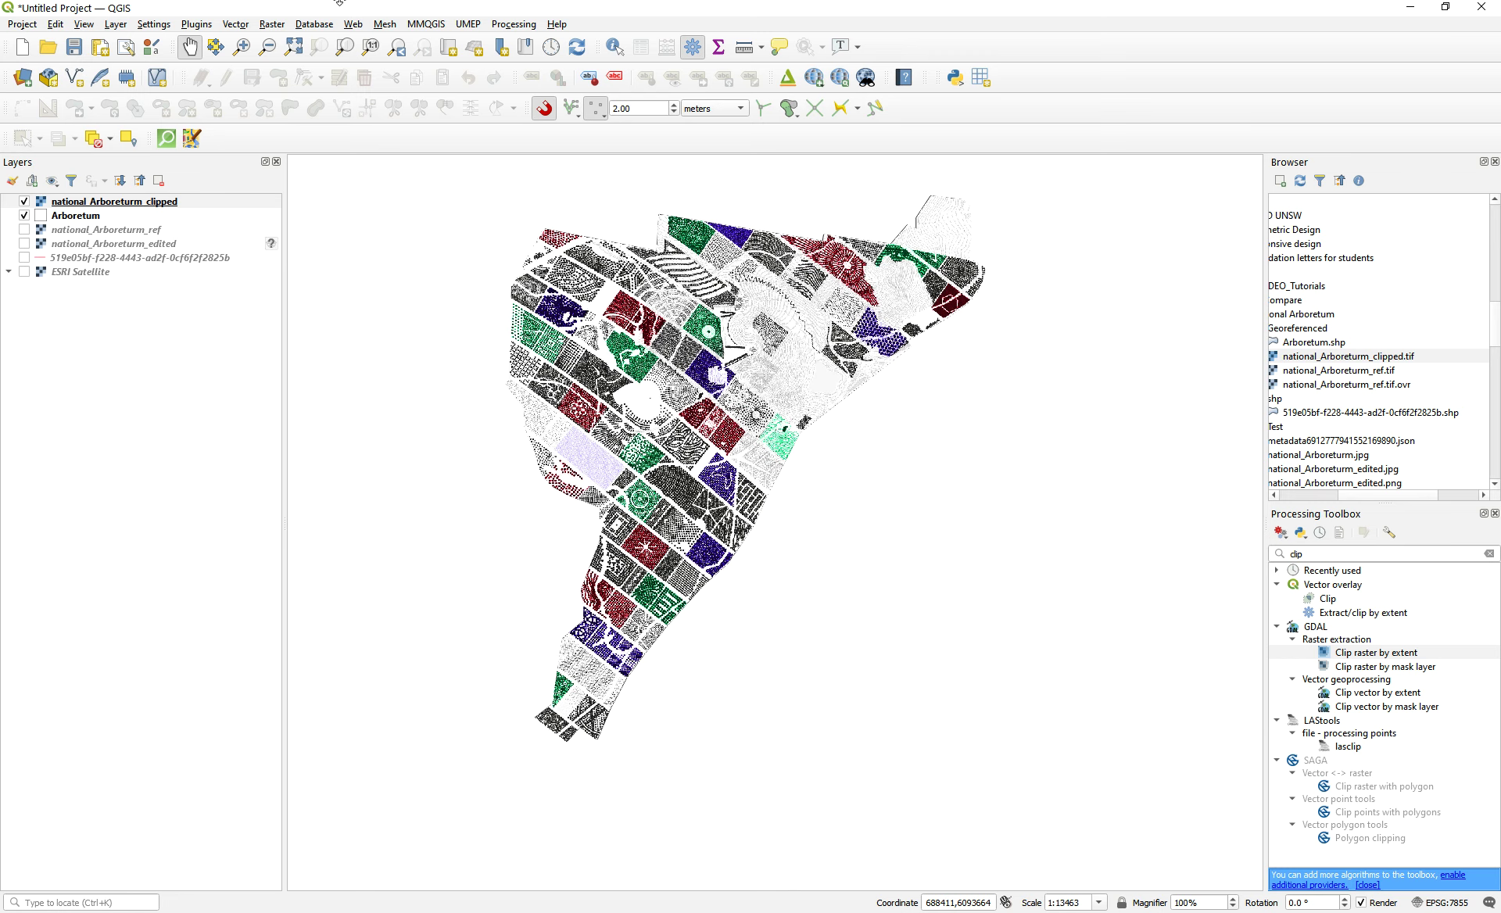
# - Switch to CloudCompare and open the national_Arboreturm_clipped TIF file from the Georeferenced folder
pyautogui.hotkey('alt', 'Tab')
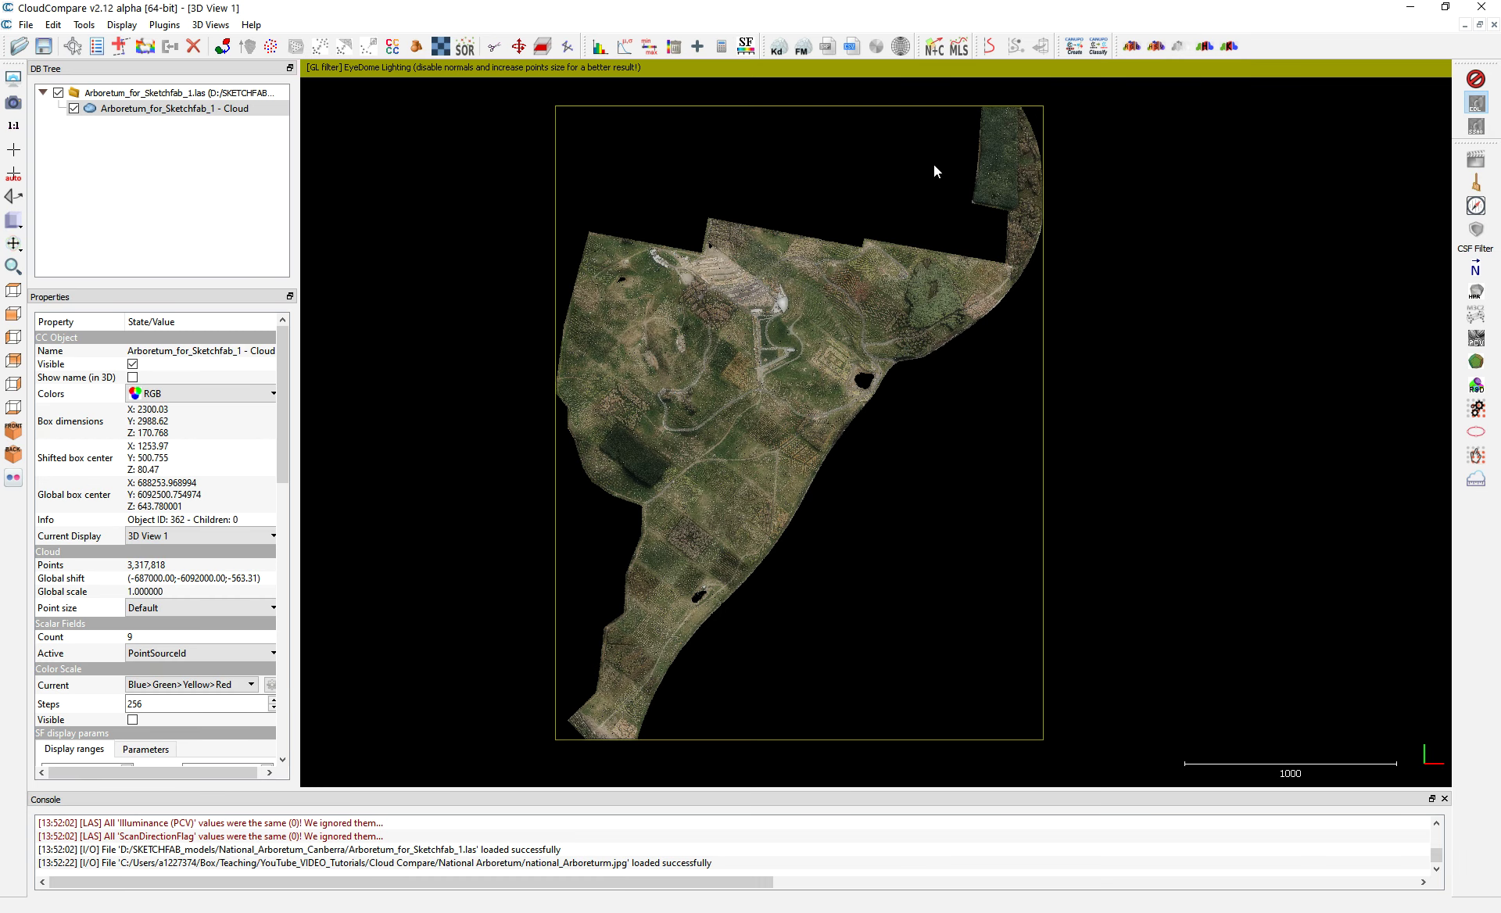
pyautogui.click(129, 111)
pyautogui.hotkey('ctrl', 'o')
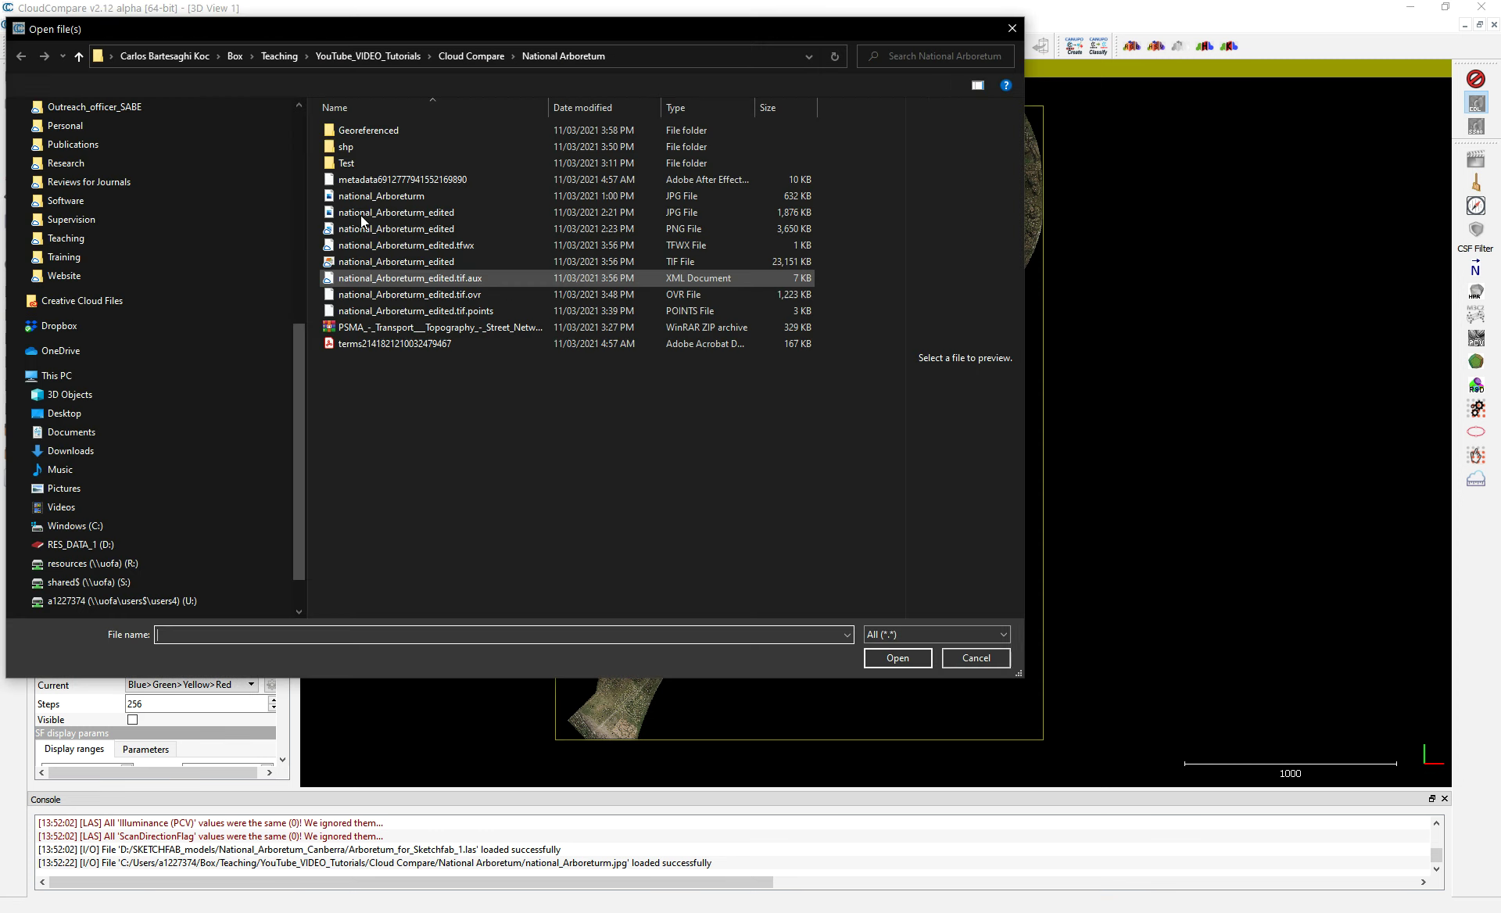
pyautogui.doubleClick(377, 130)
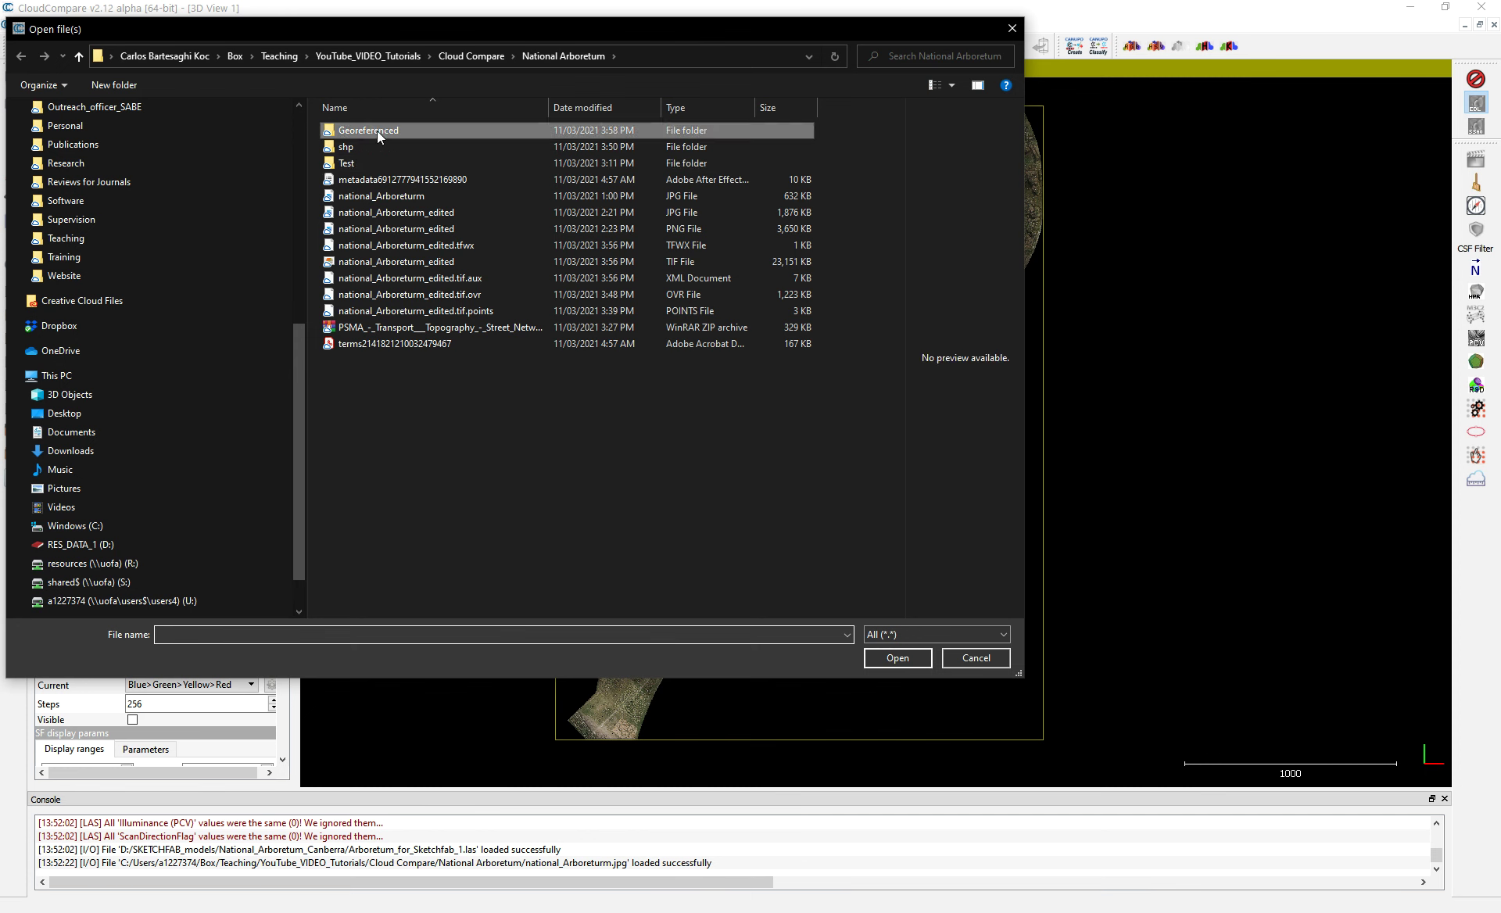
pyautogui.moveTo(613, 111); pyautogui.dragTo(619, 111)
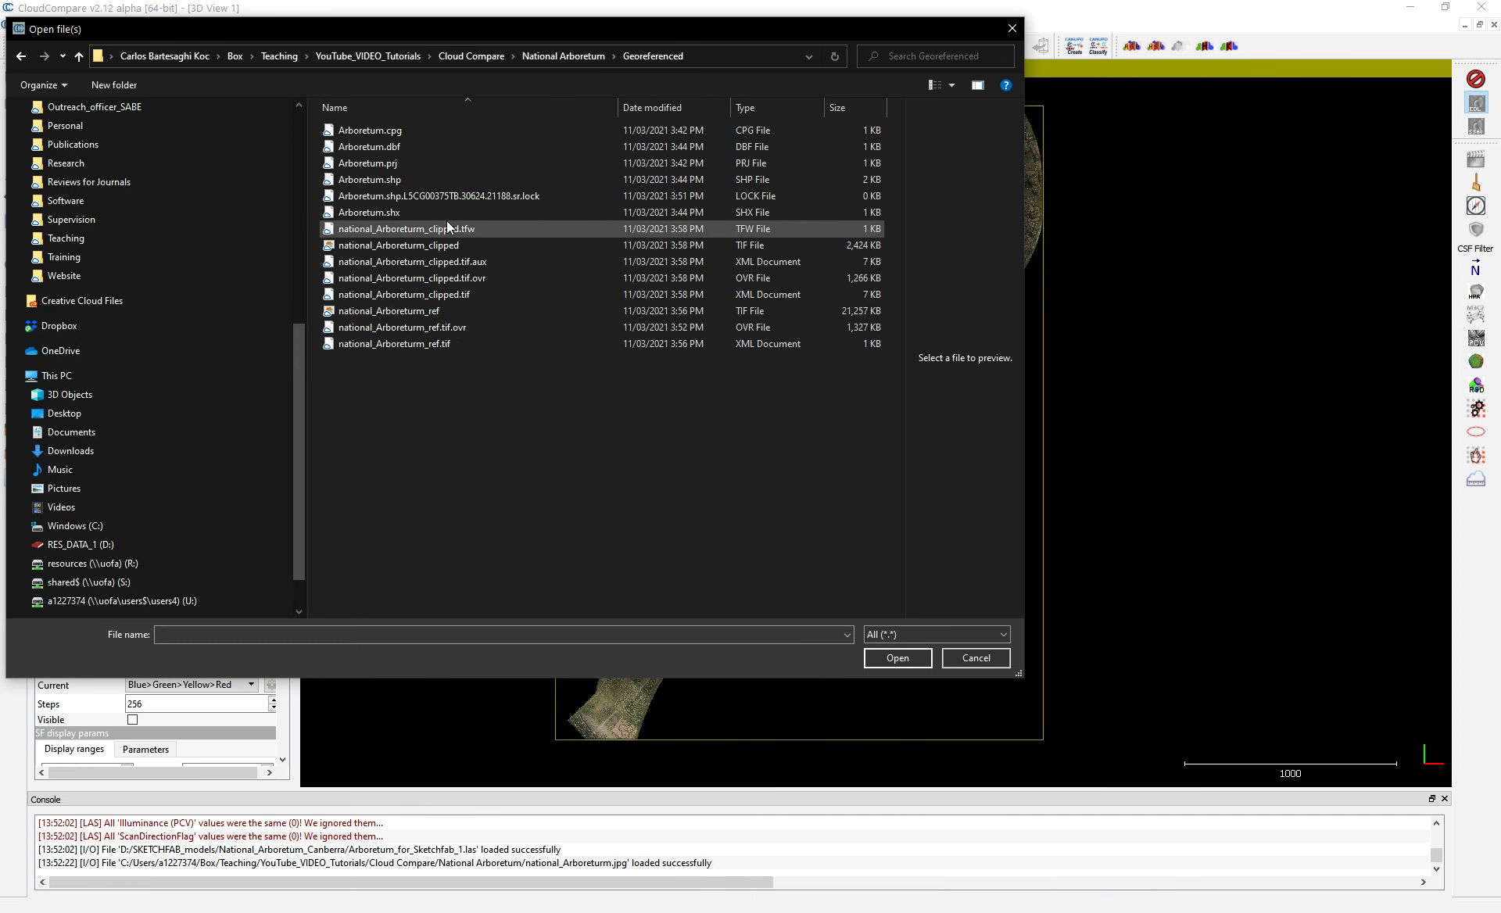
pyautogui.click(452, 246)
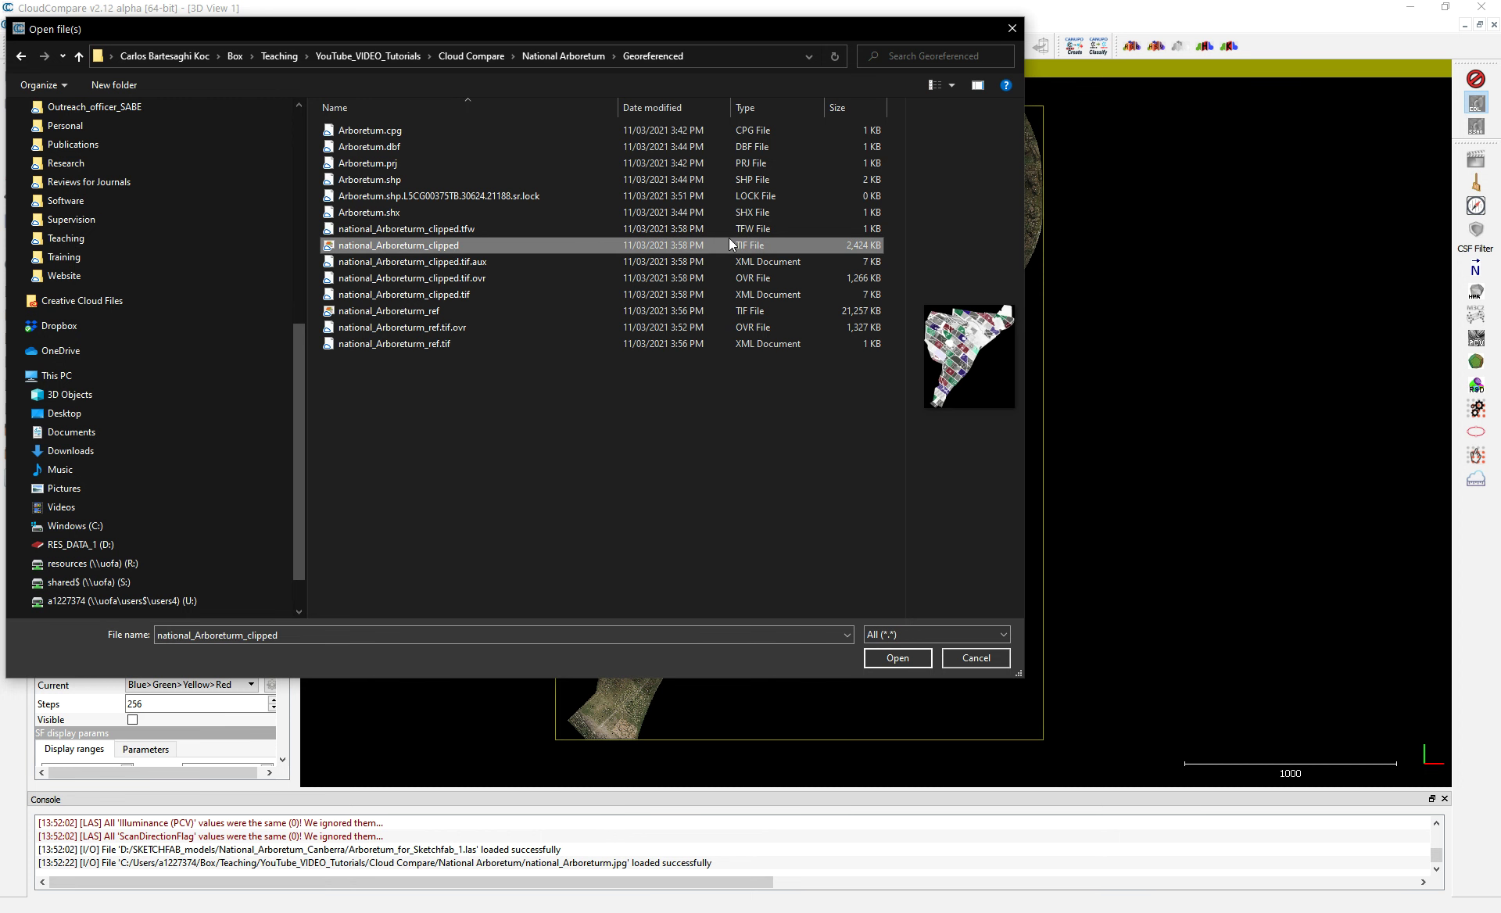
pyautogui.click(909, 657)
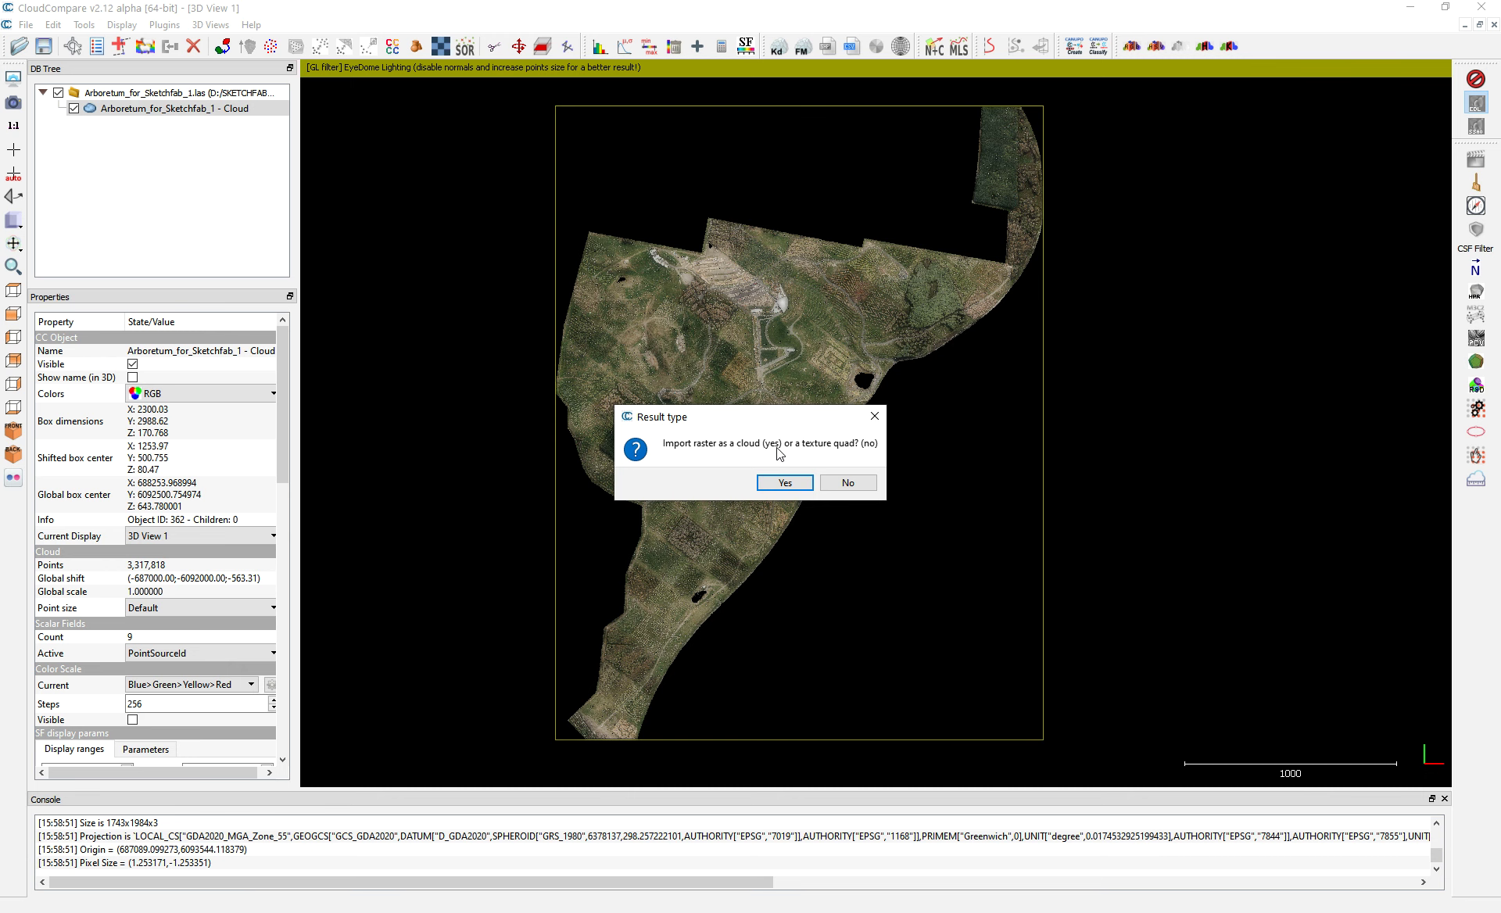
# - Import the raster as a texture quad, applying the Last input (1) global shift of -687000, -6092000, -563.31 to all
pyautogui.click(848, 484)
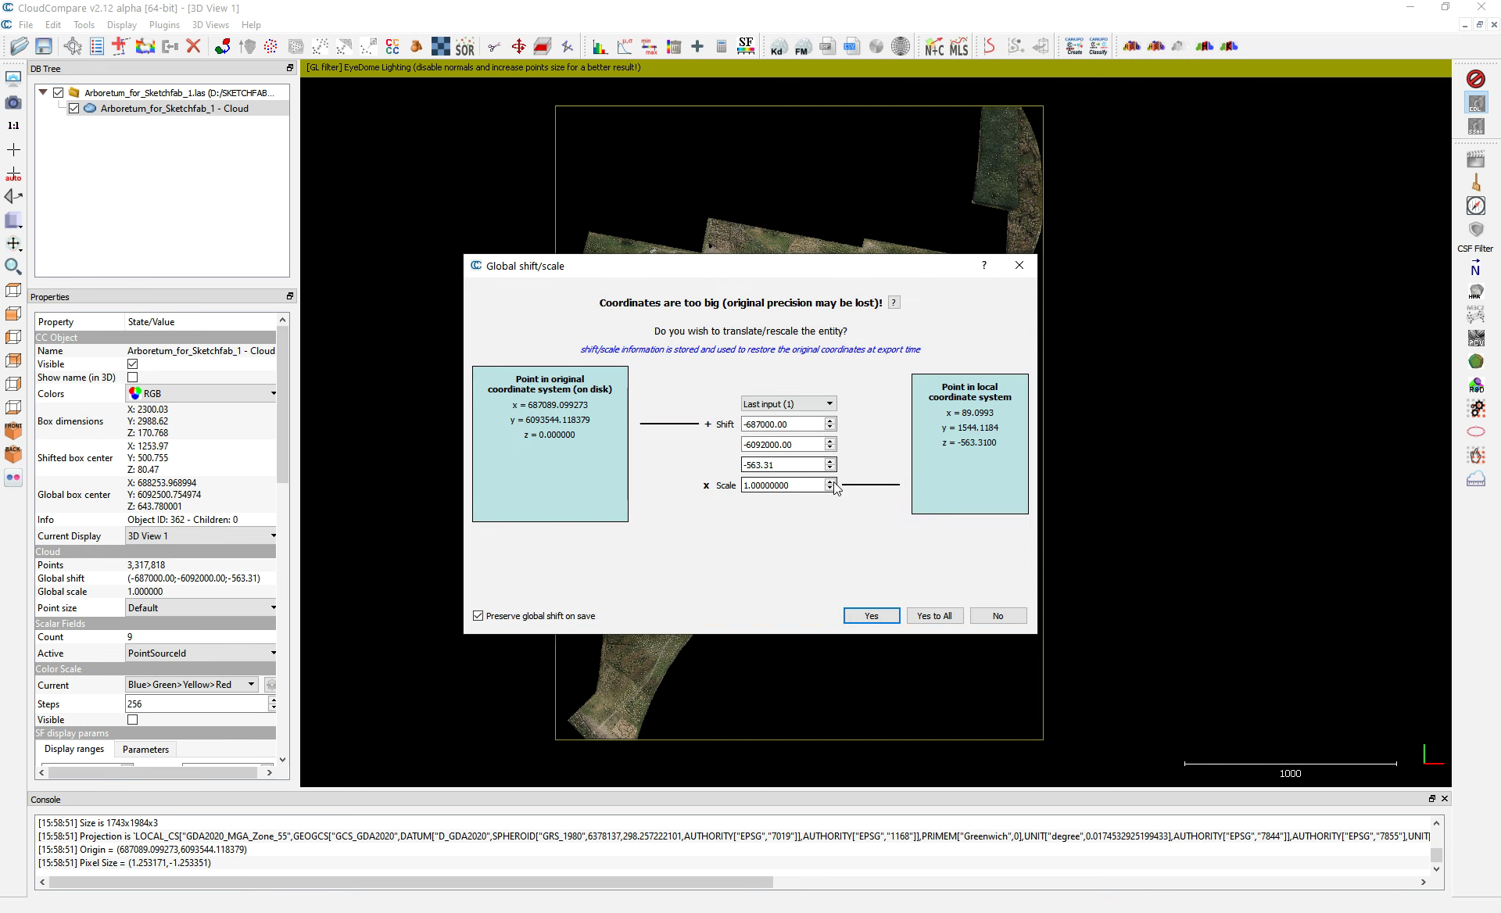
pyautogui.click(790, 405)
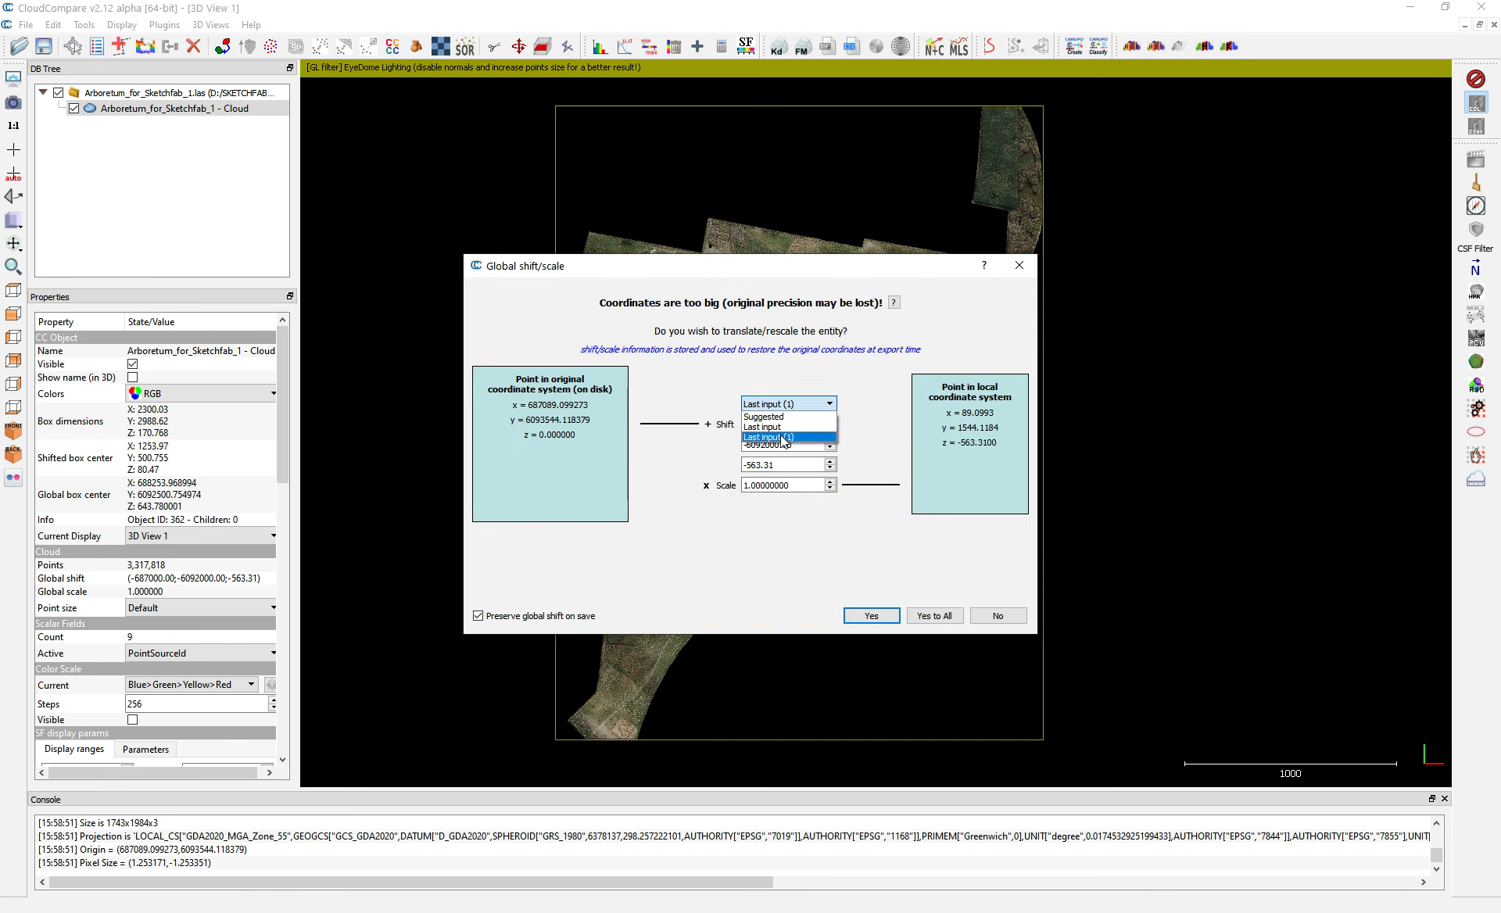
pyautogui.click(781, 436)
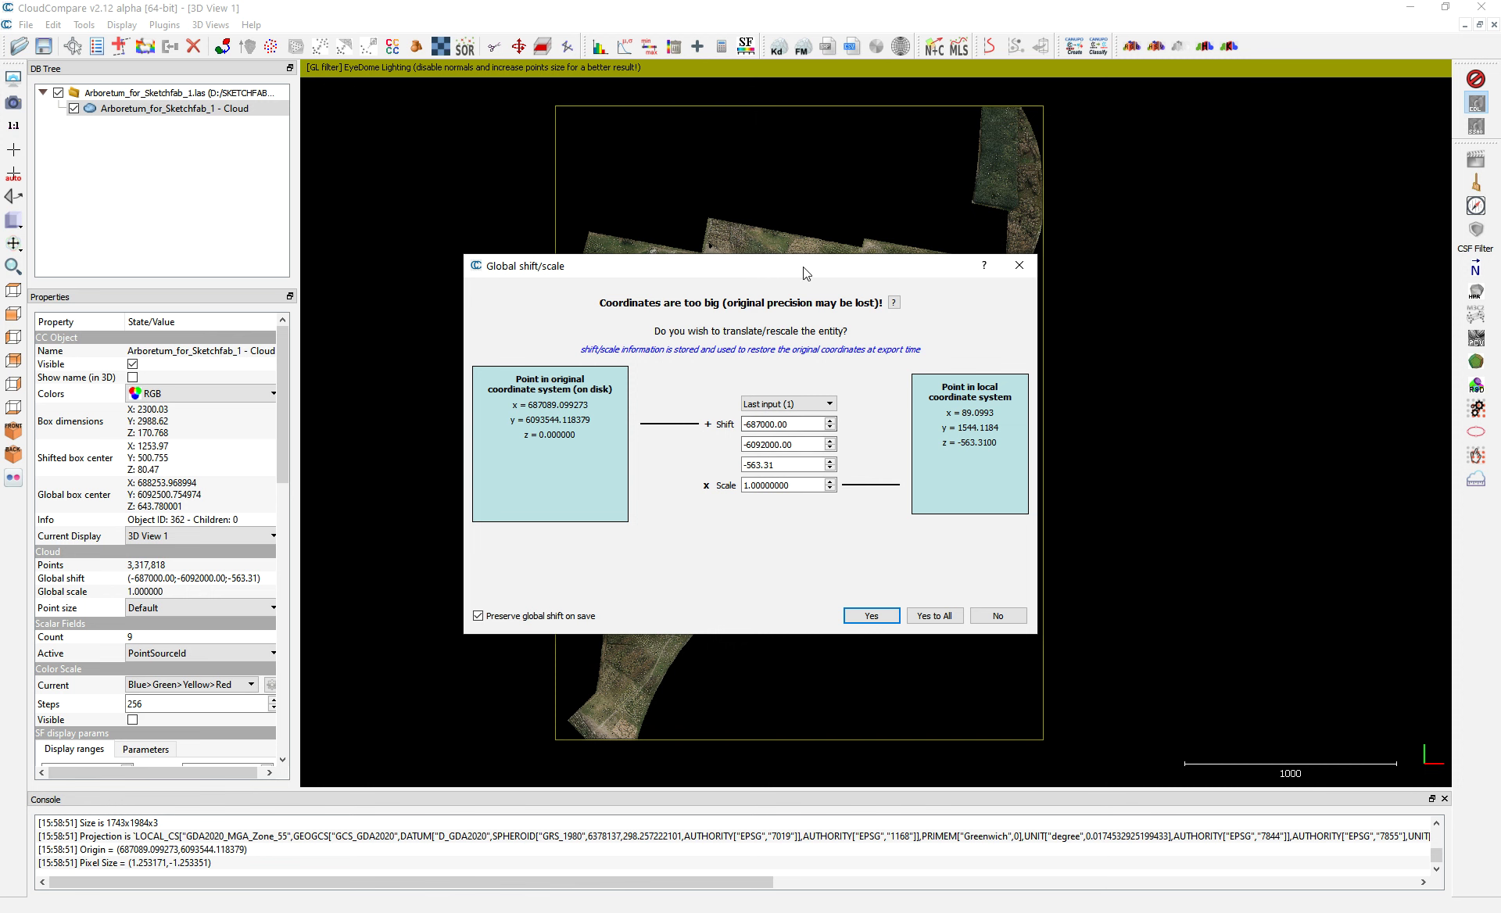
pyautogui.click(936, 617)
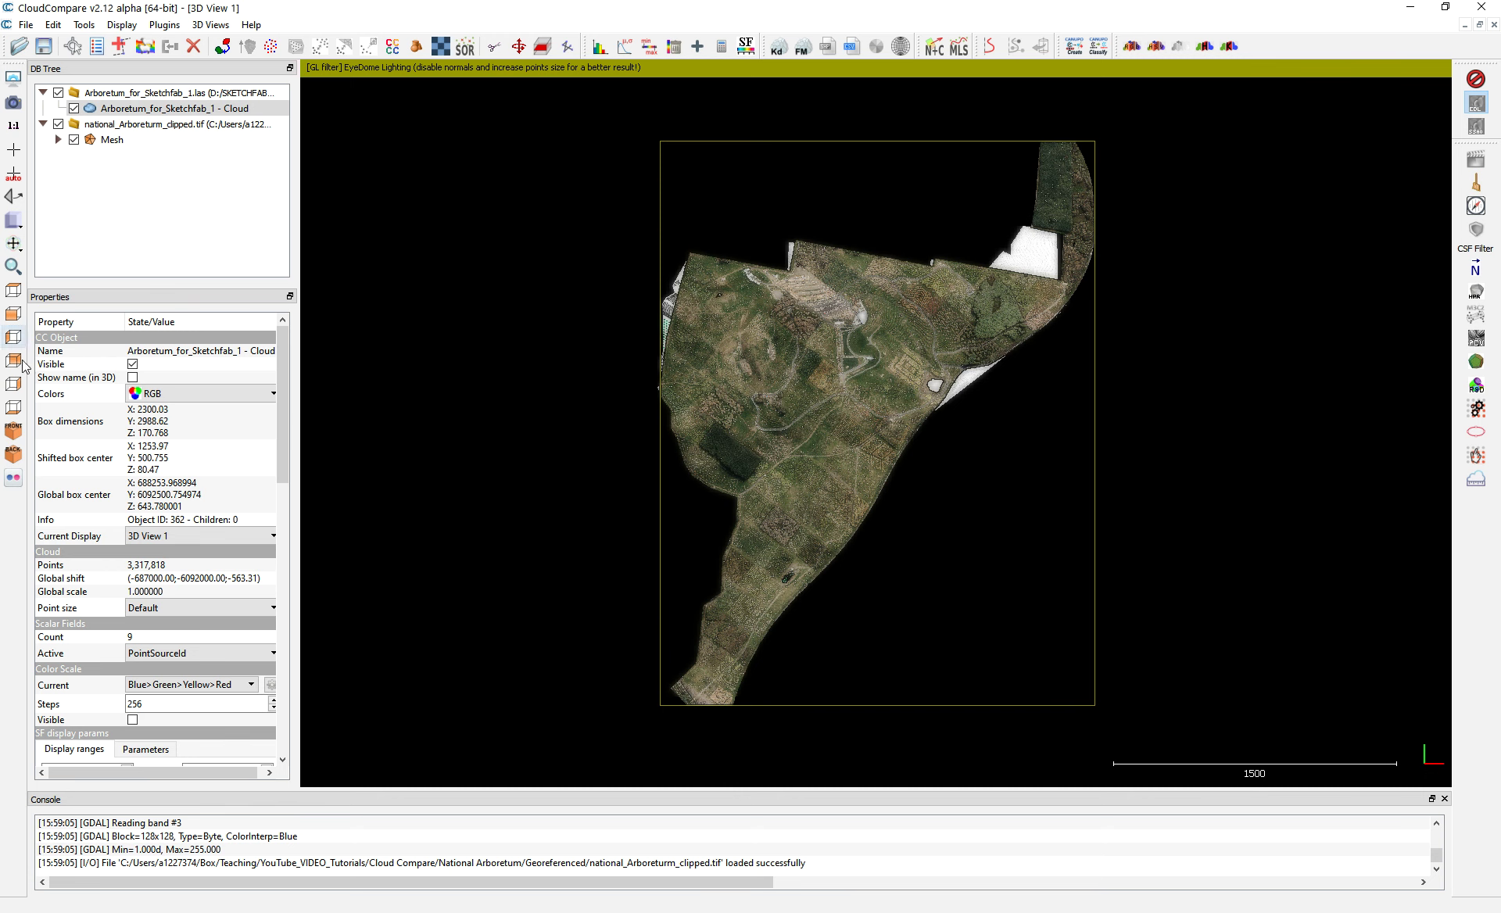
# - Examine from above and from oblique angles how the clipped plan lines up beneath the Arboretum point cloud
pyautogui.click(14, 432)
pyautogui.moveTo(879, 471); pyautogui.dragTo(1128, 329)
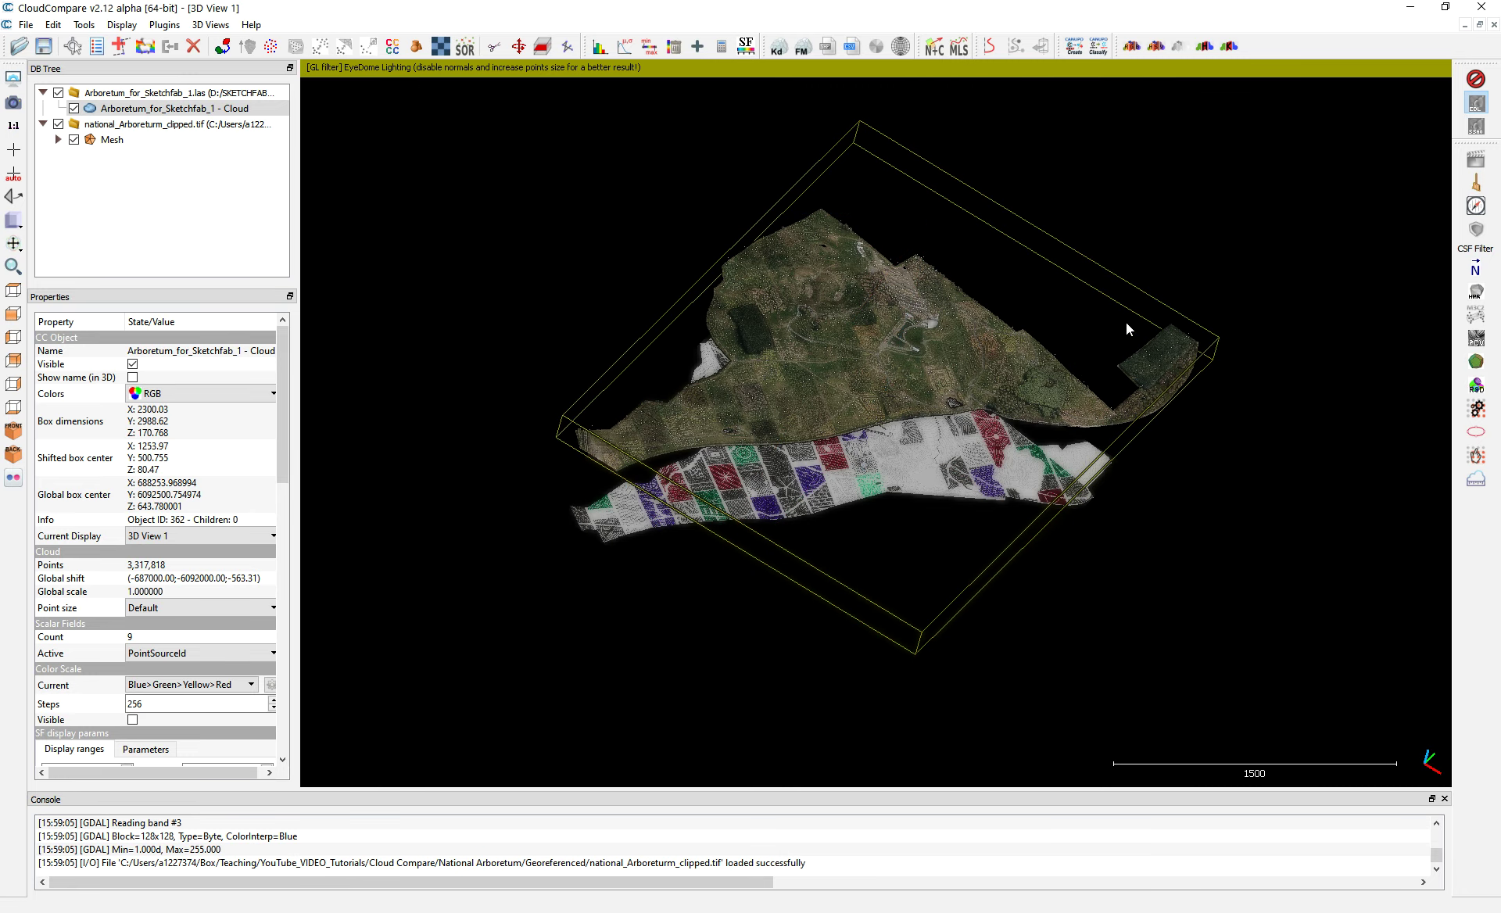
pyautogui.moveTo(854, 251); pyautogui.dragTo(829, 486)
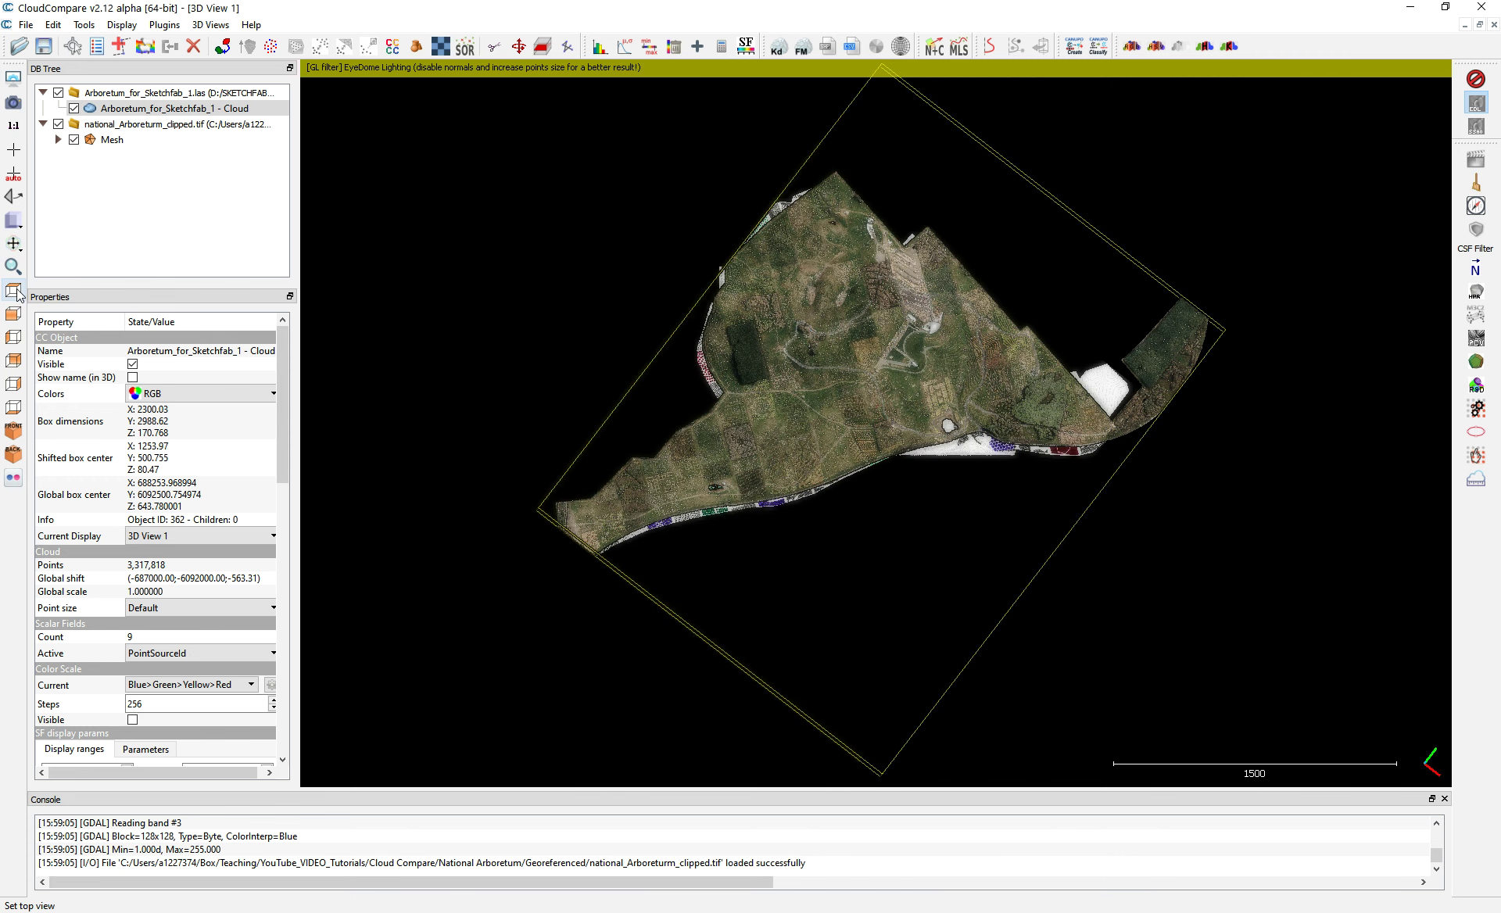
pyautogui.click(13, 290)
pyautogui.scroll(2, 680, 297)
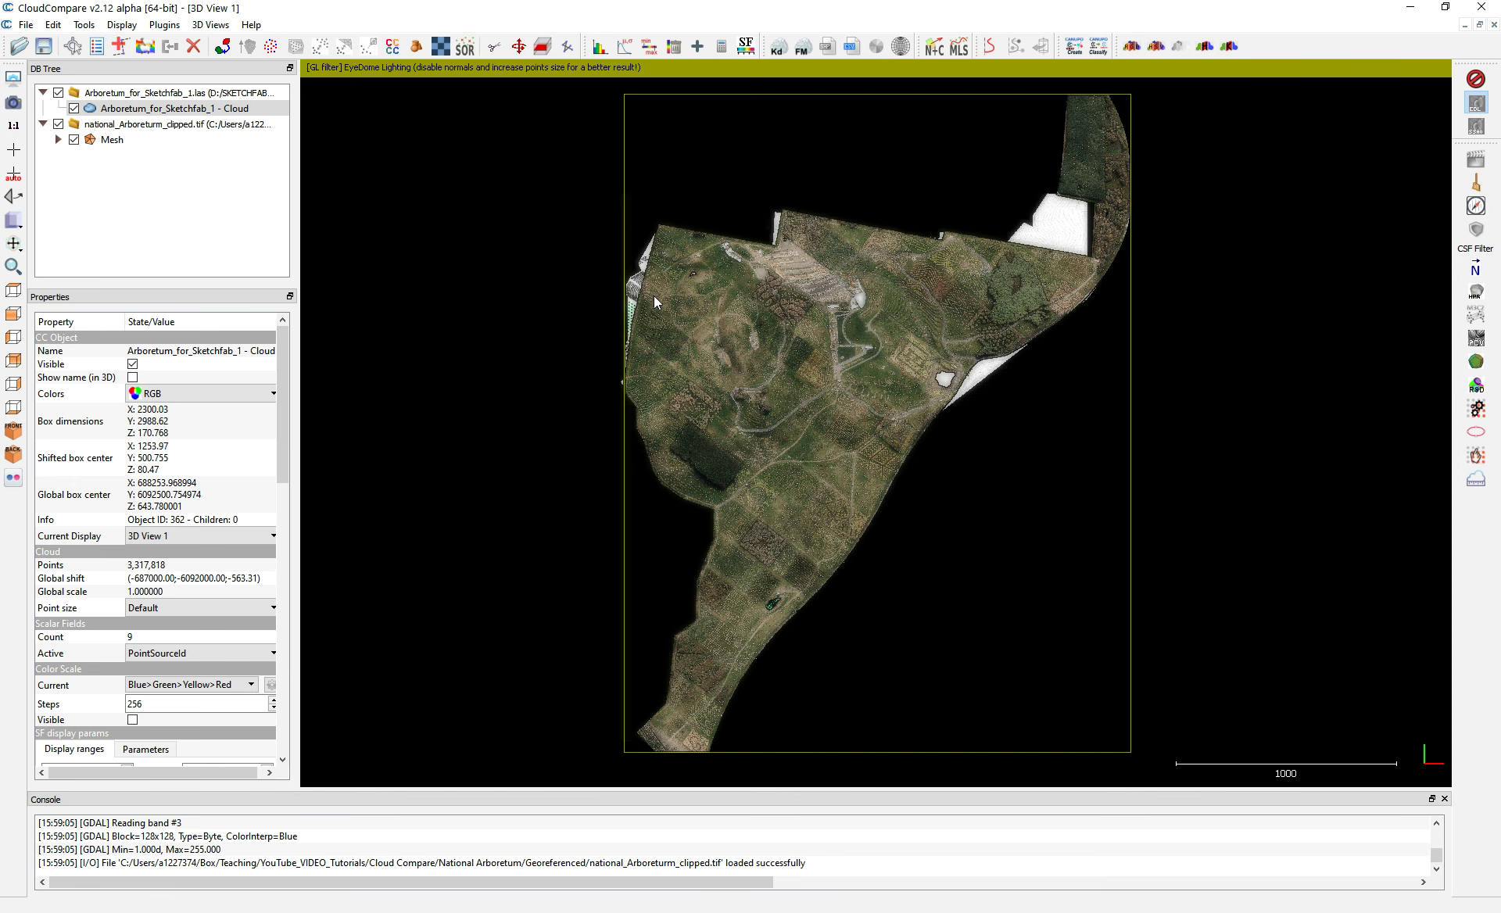
pyautogui.moveTo(654, 296); pyautogui.dragTo(716, 270)
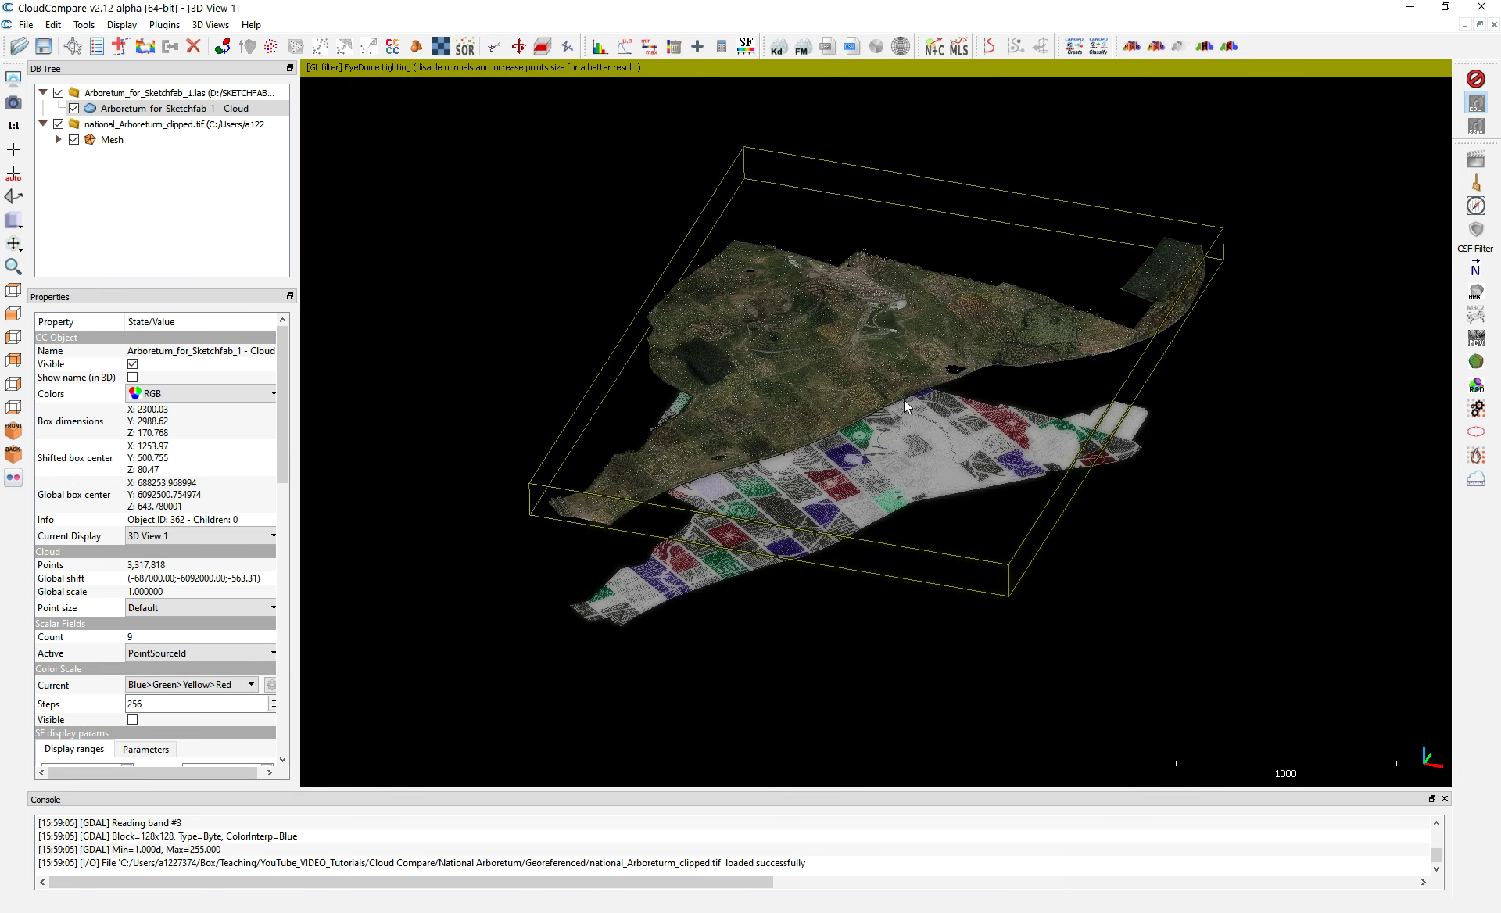
pyautogui.scroll(3, 945, 236)
pyautogui.moveTo(1056, 228); pyautogui.dragTo(1195, 351)
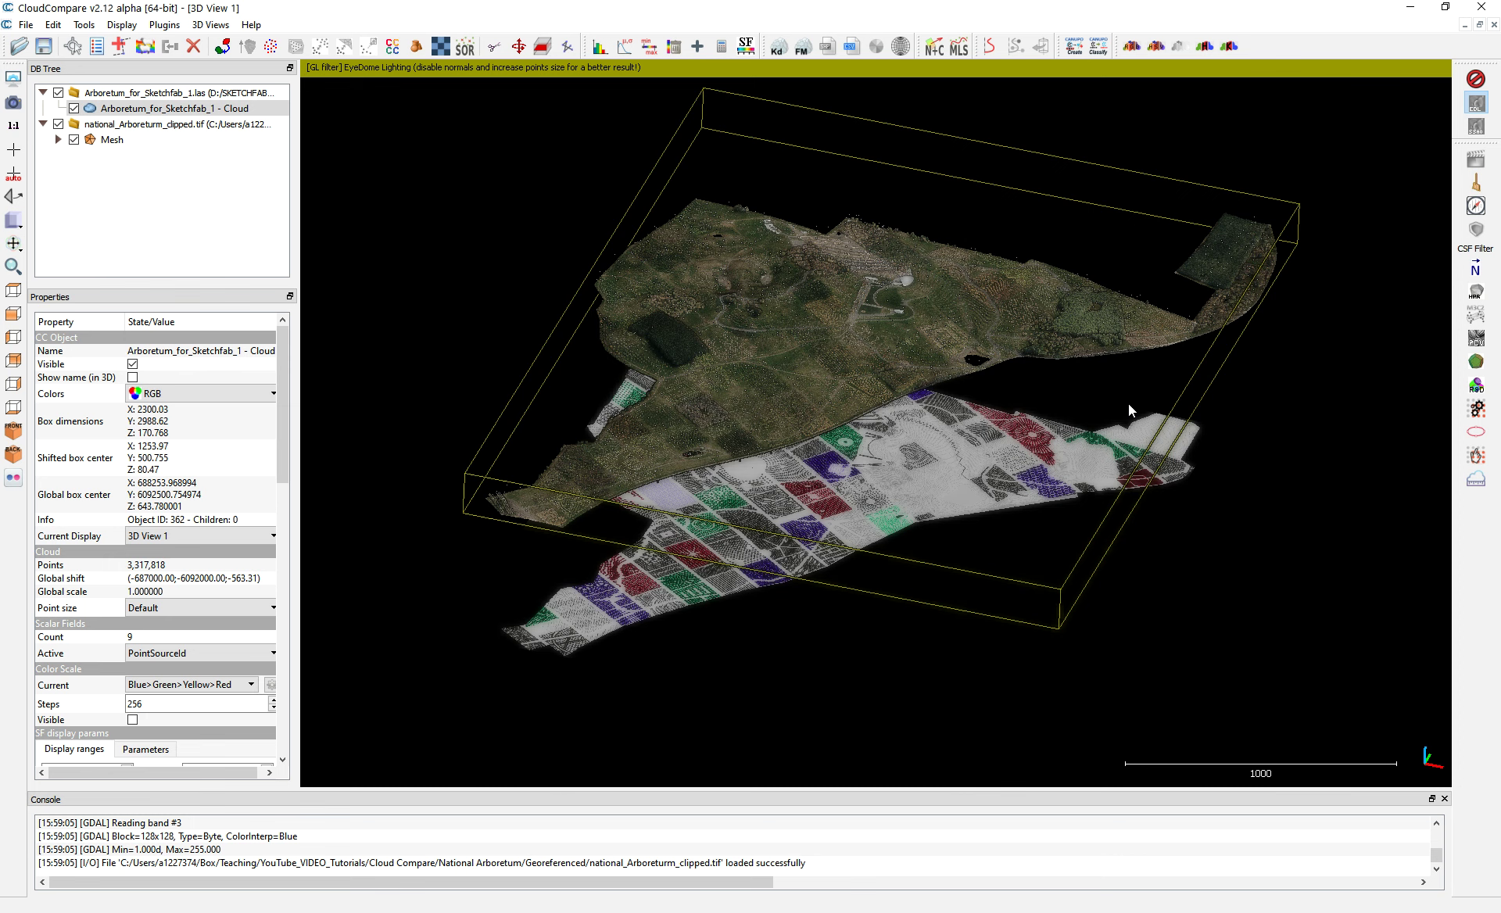
pyautogui.moveTo(820, 350); pyautogui.dragTo(943, 542)
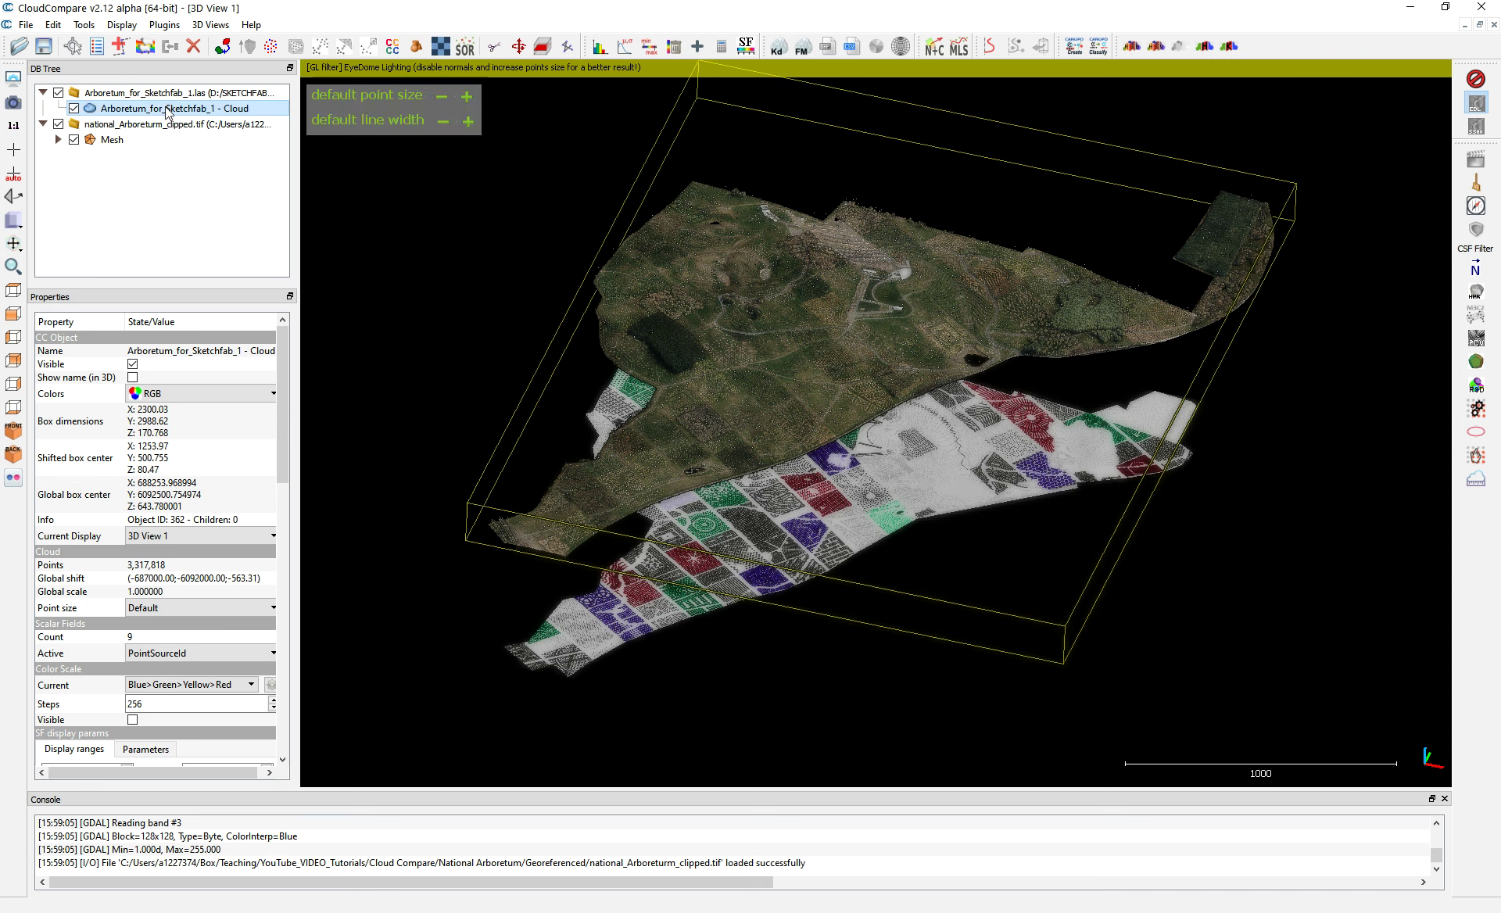
# - Clone the Arboretum_for_Sketchfab_1 point cloud and hide the original cloud with its parent group
pyautogui.click(146, 47)
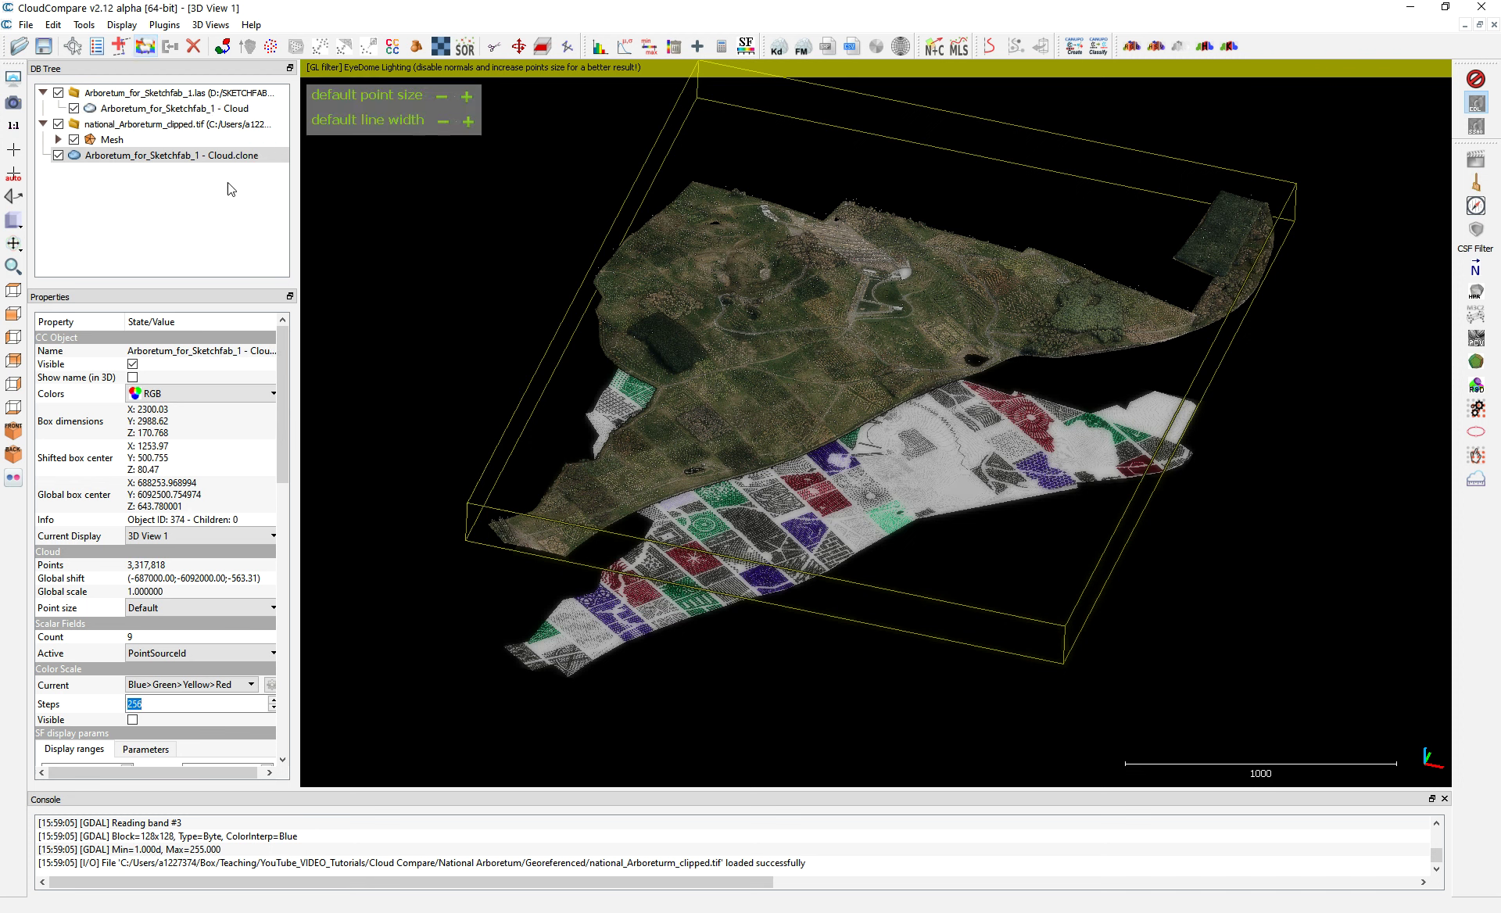
pyautogui.click(118, 108)
pyautogui.click(59, 92)
pyautogui.click(74, 107)
pyautogui.click(98, 155)
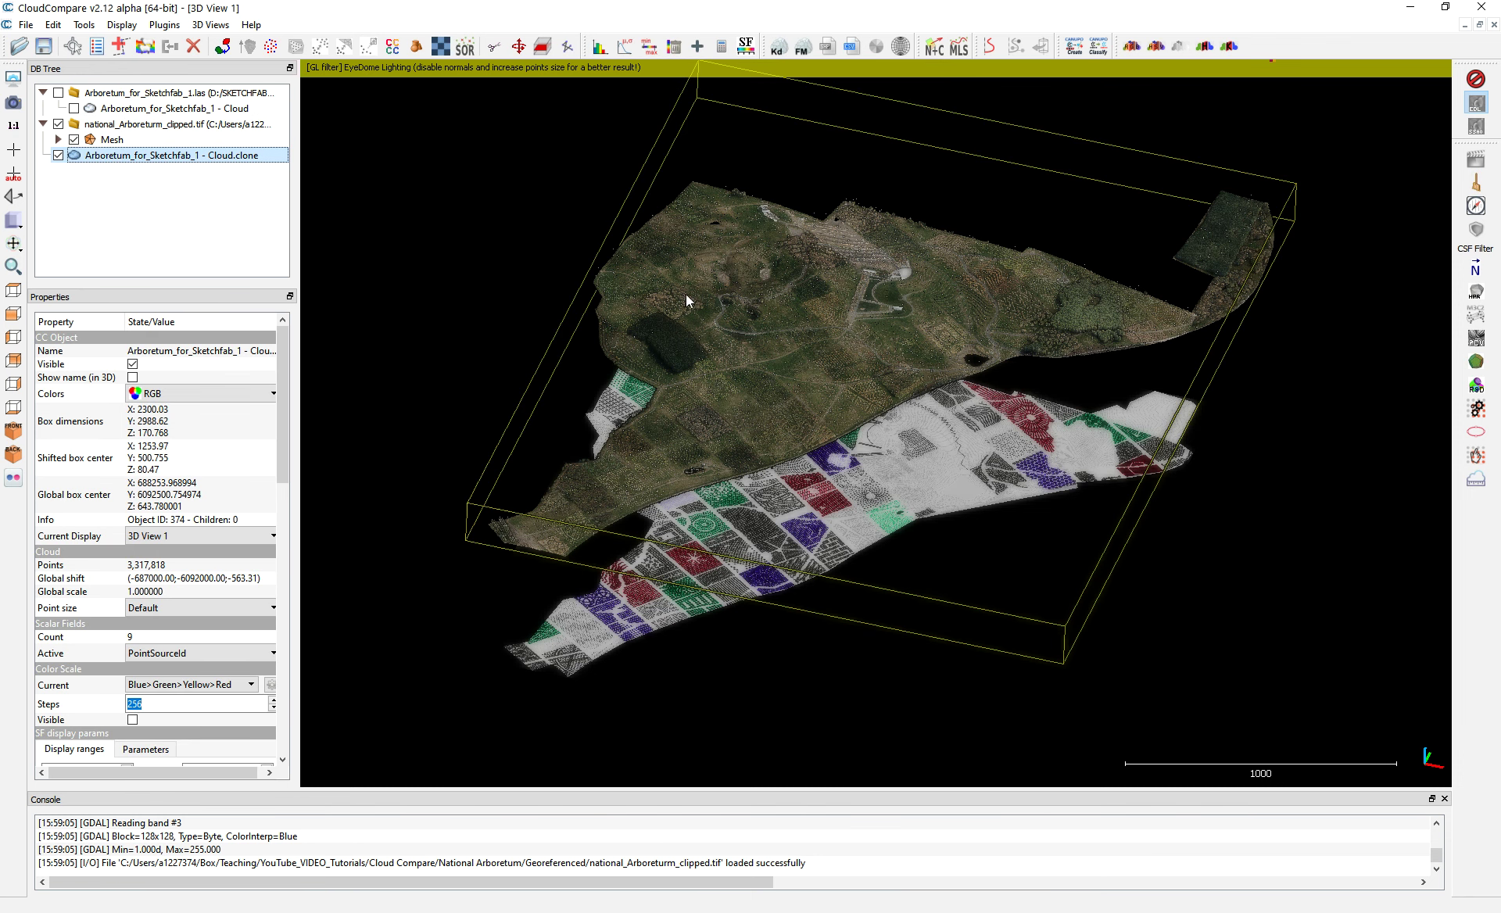
pyautogui.click(179, 206)
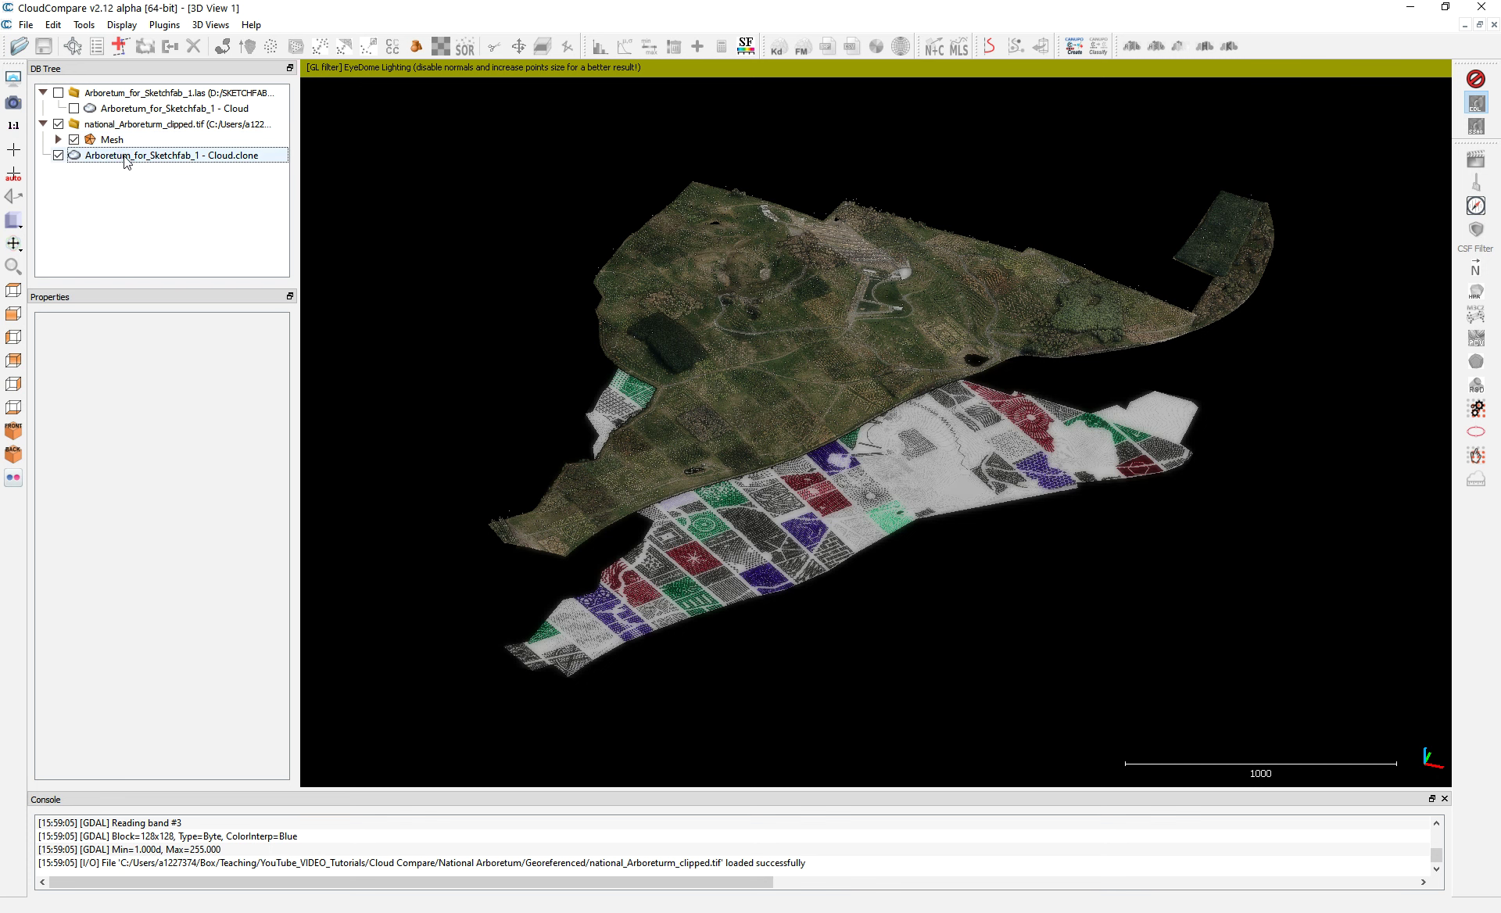
pyautogui.click(130, 155)
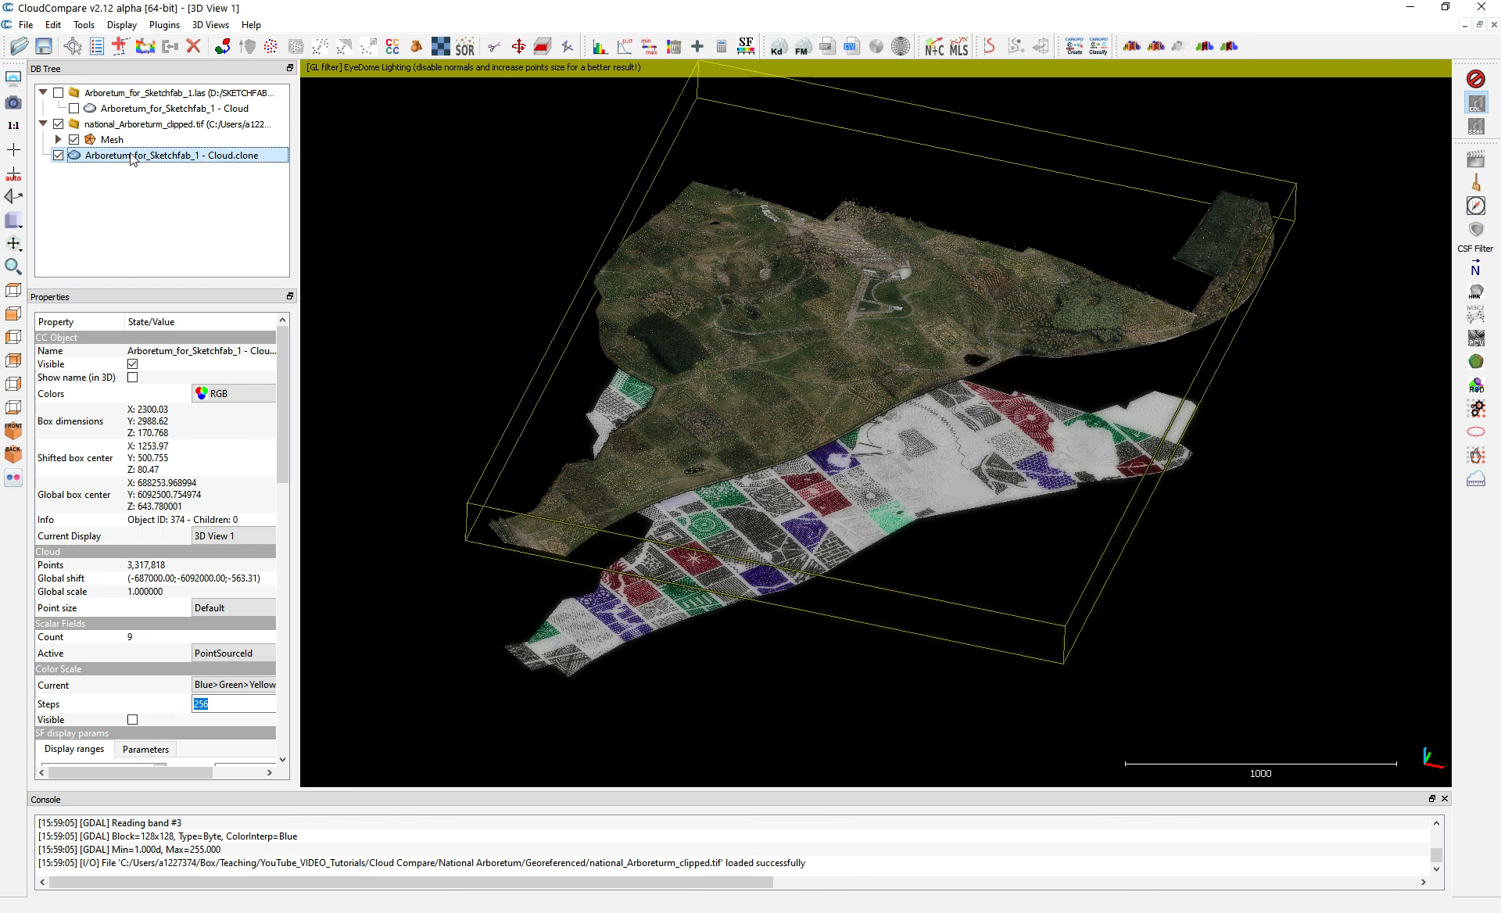
pyautogui.click(53, 24)
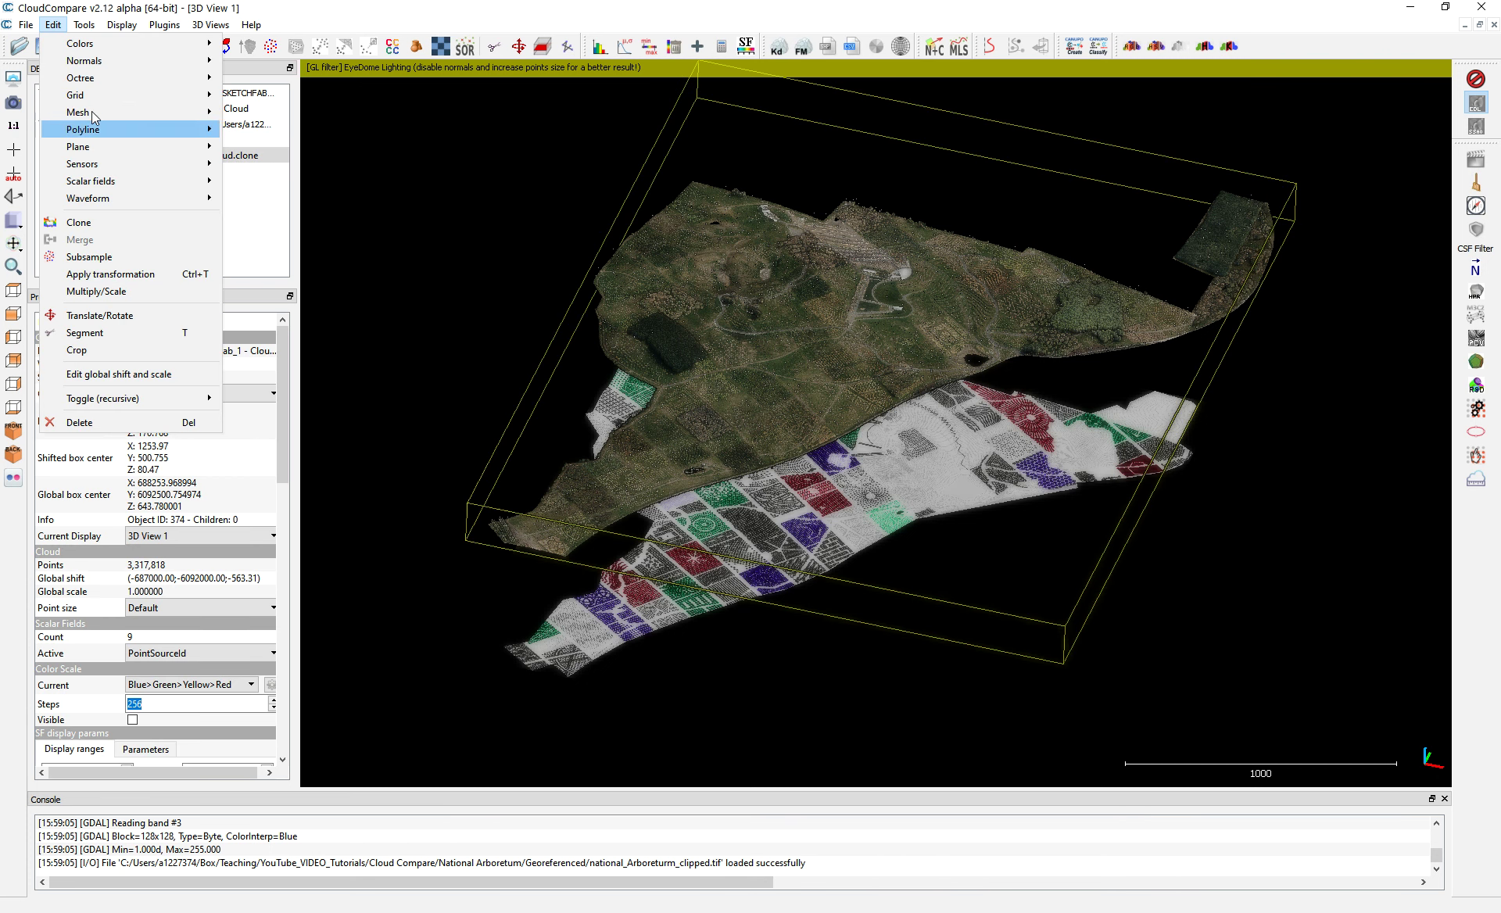
pyautogui.moveTo(92, 184)
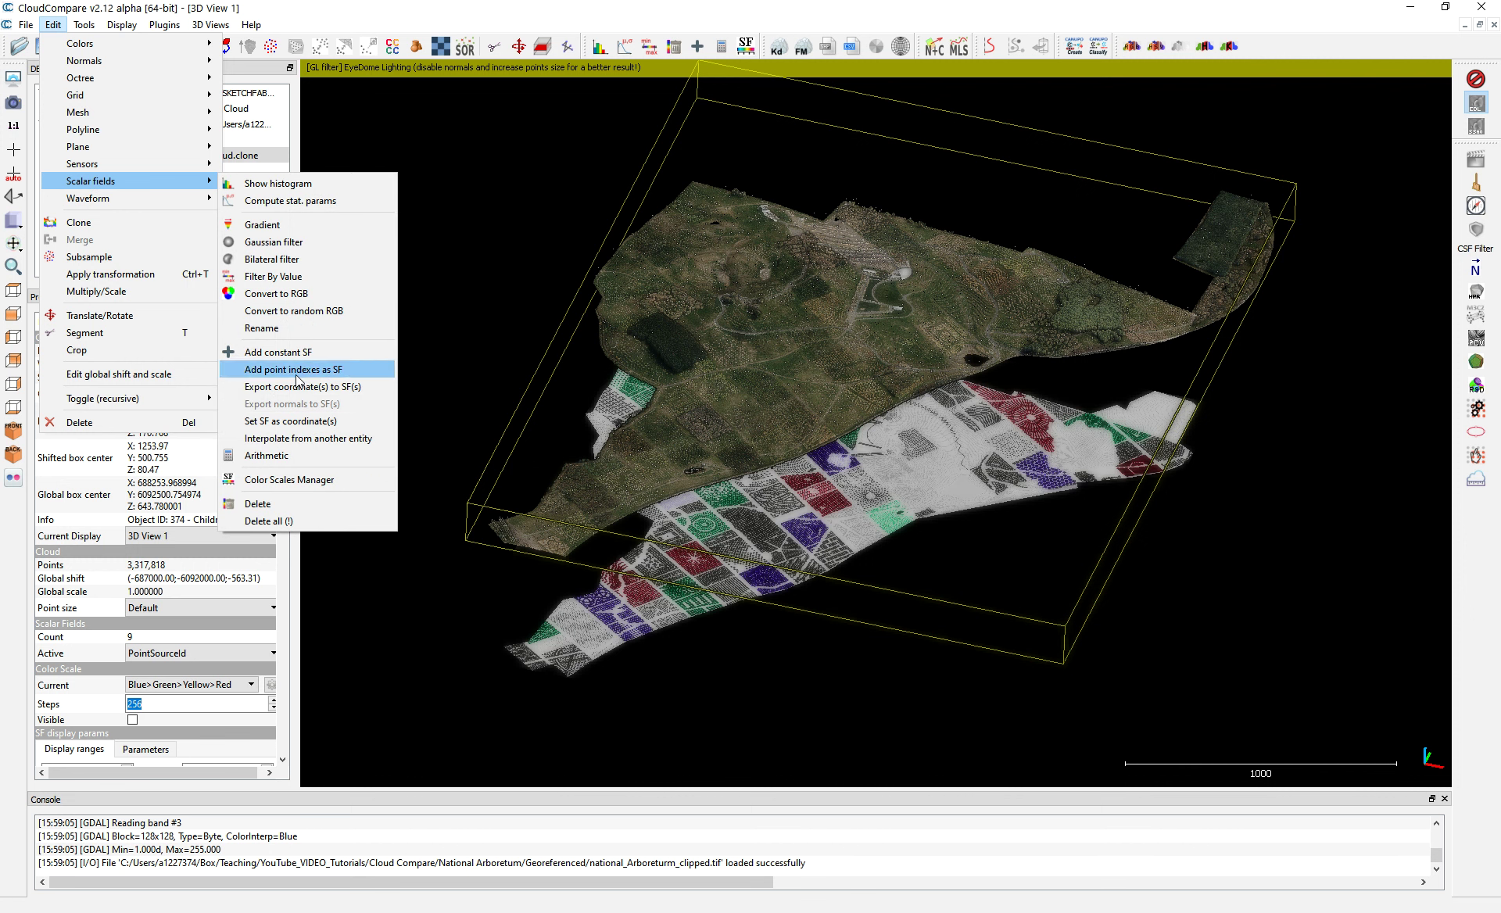
pyautogui.click(340, 439)
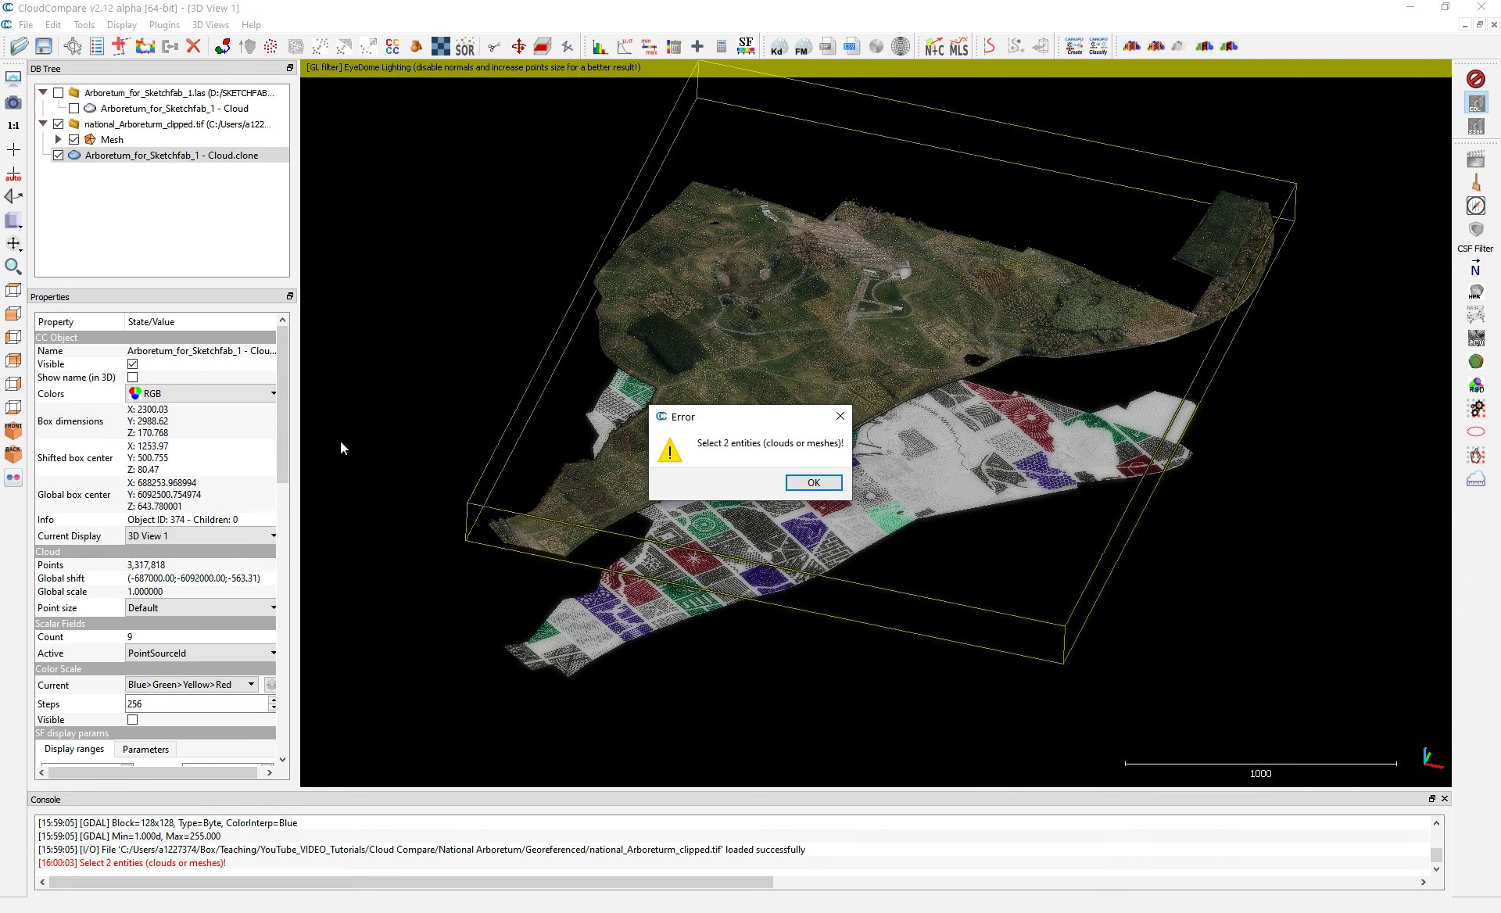
pyautogui.click(814, 482)
pyautogui.keyDown('ctrl'); pyautogui.click(109, 140); pyautogui.keyUp('ctrl')
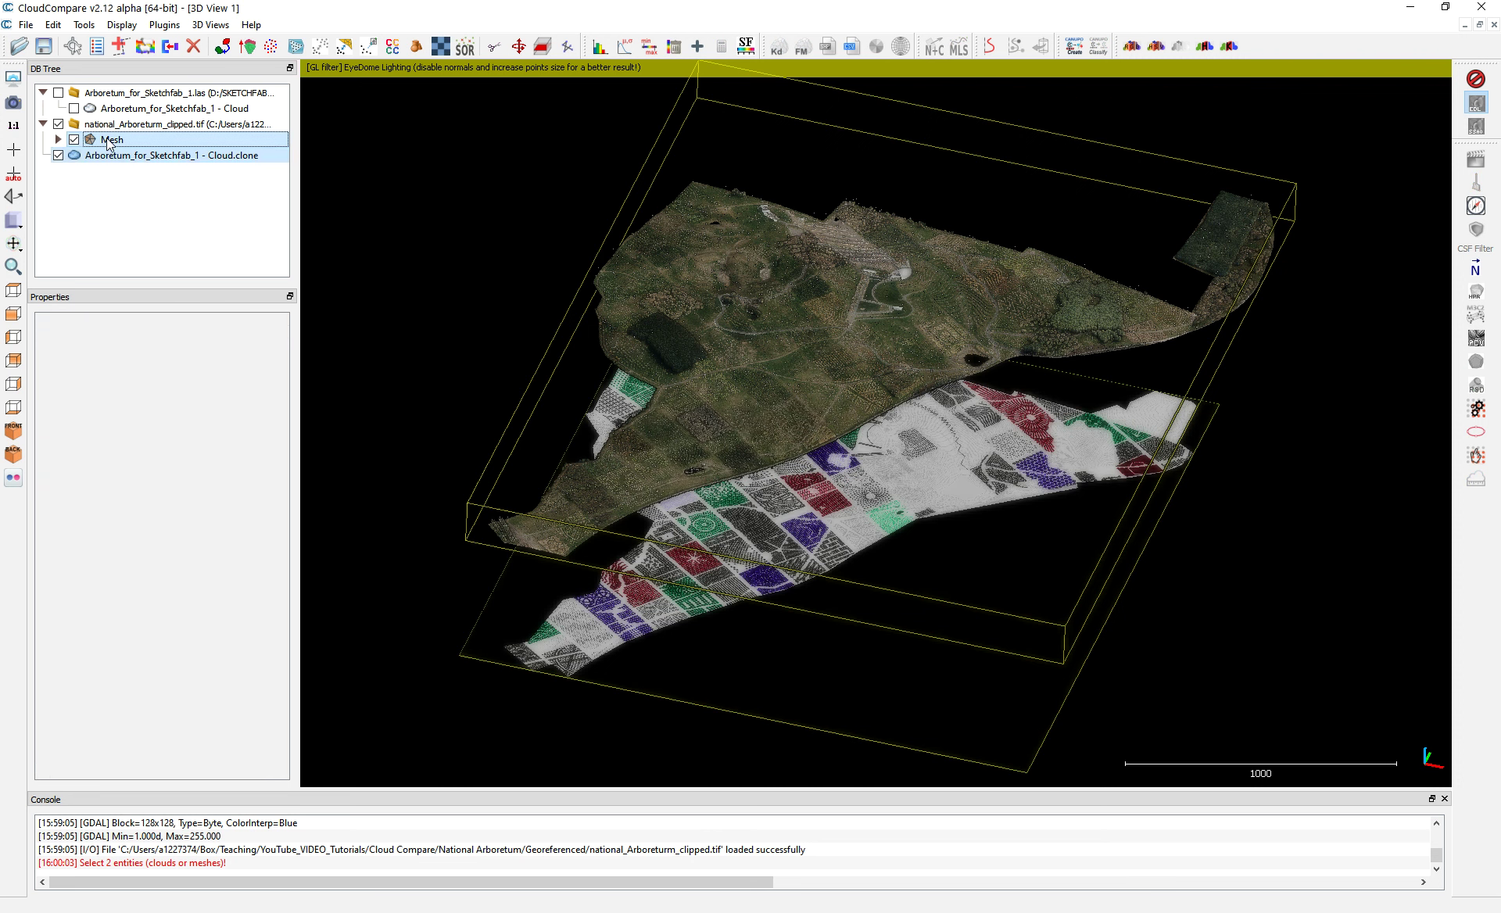
pyautogui.click(53, 24)
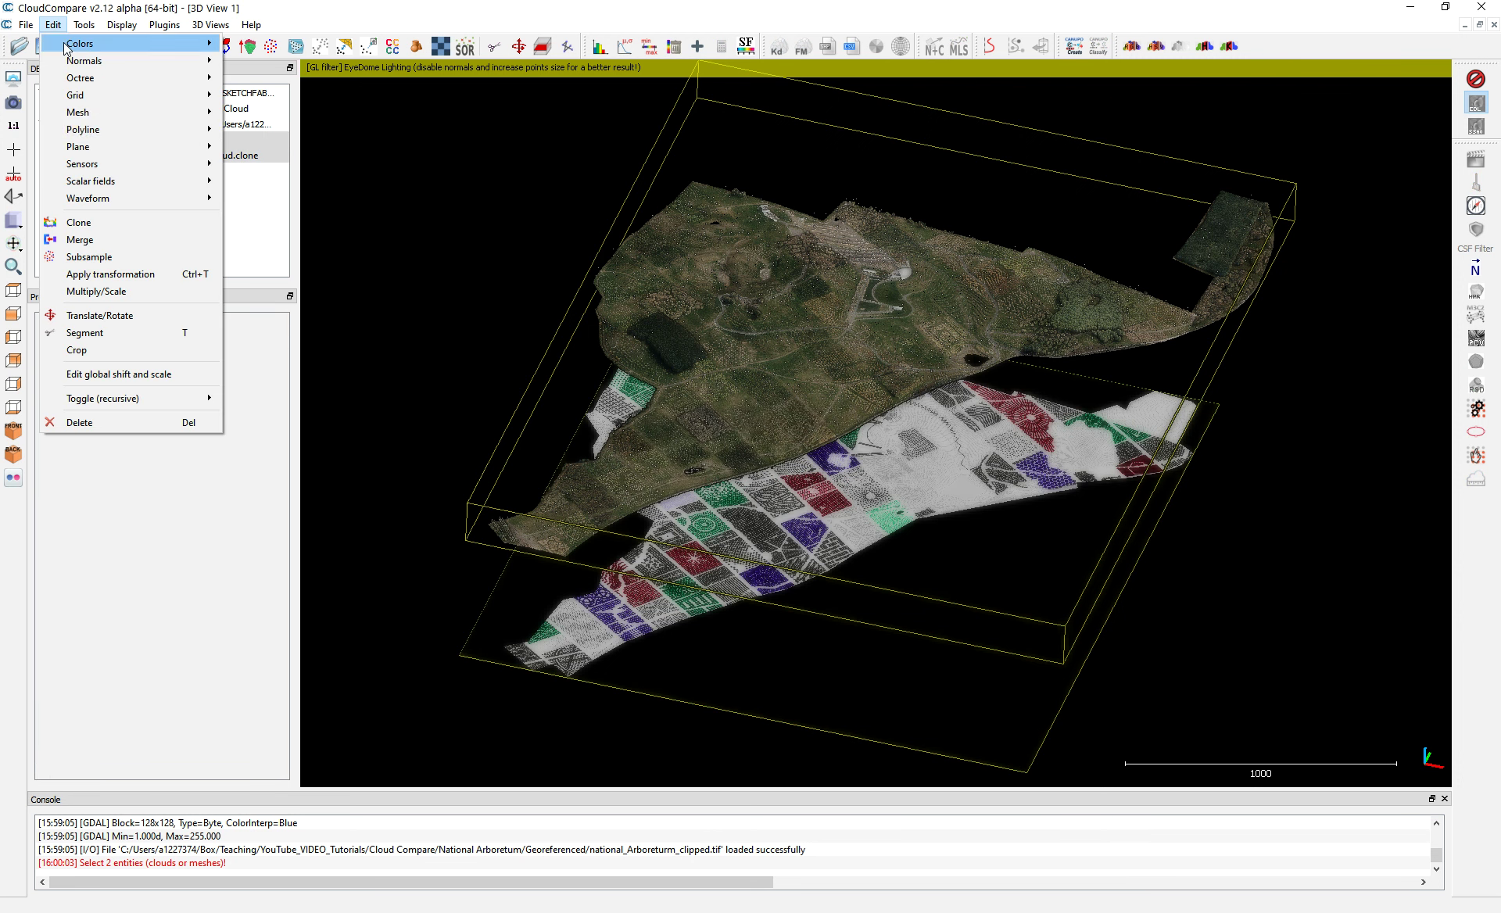
pyautogui.moveTo(123, 183)
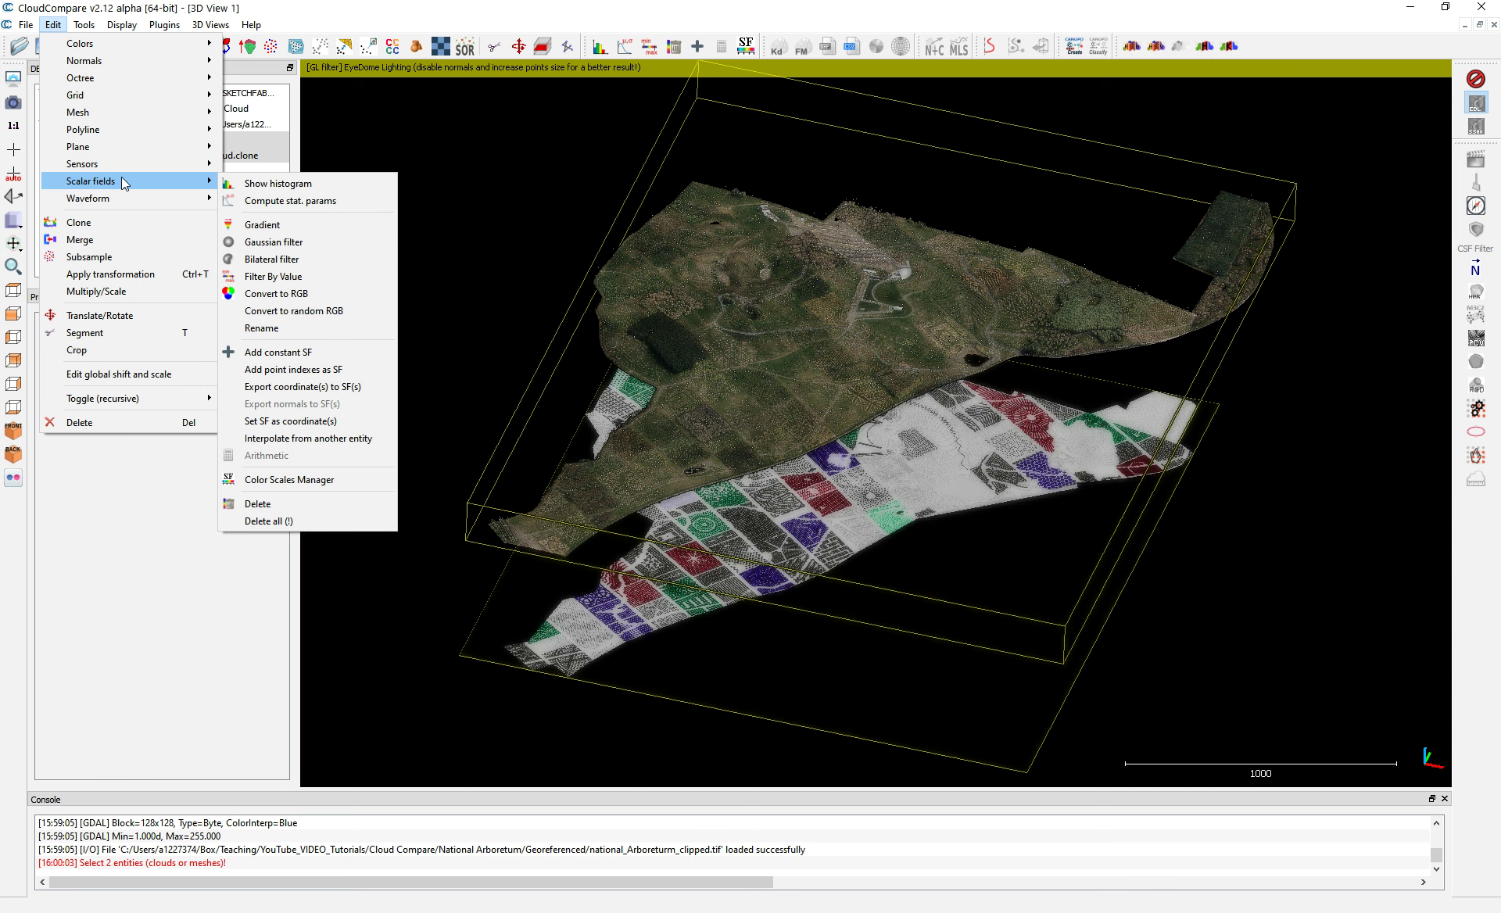
pyautogui.click(313, 438)
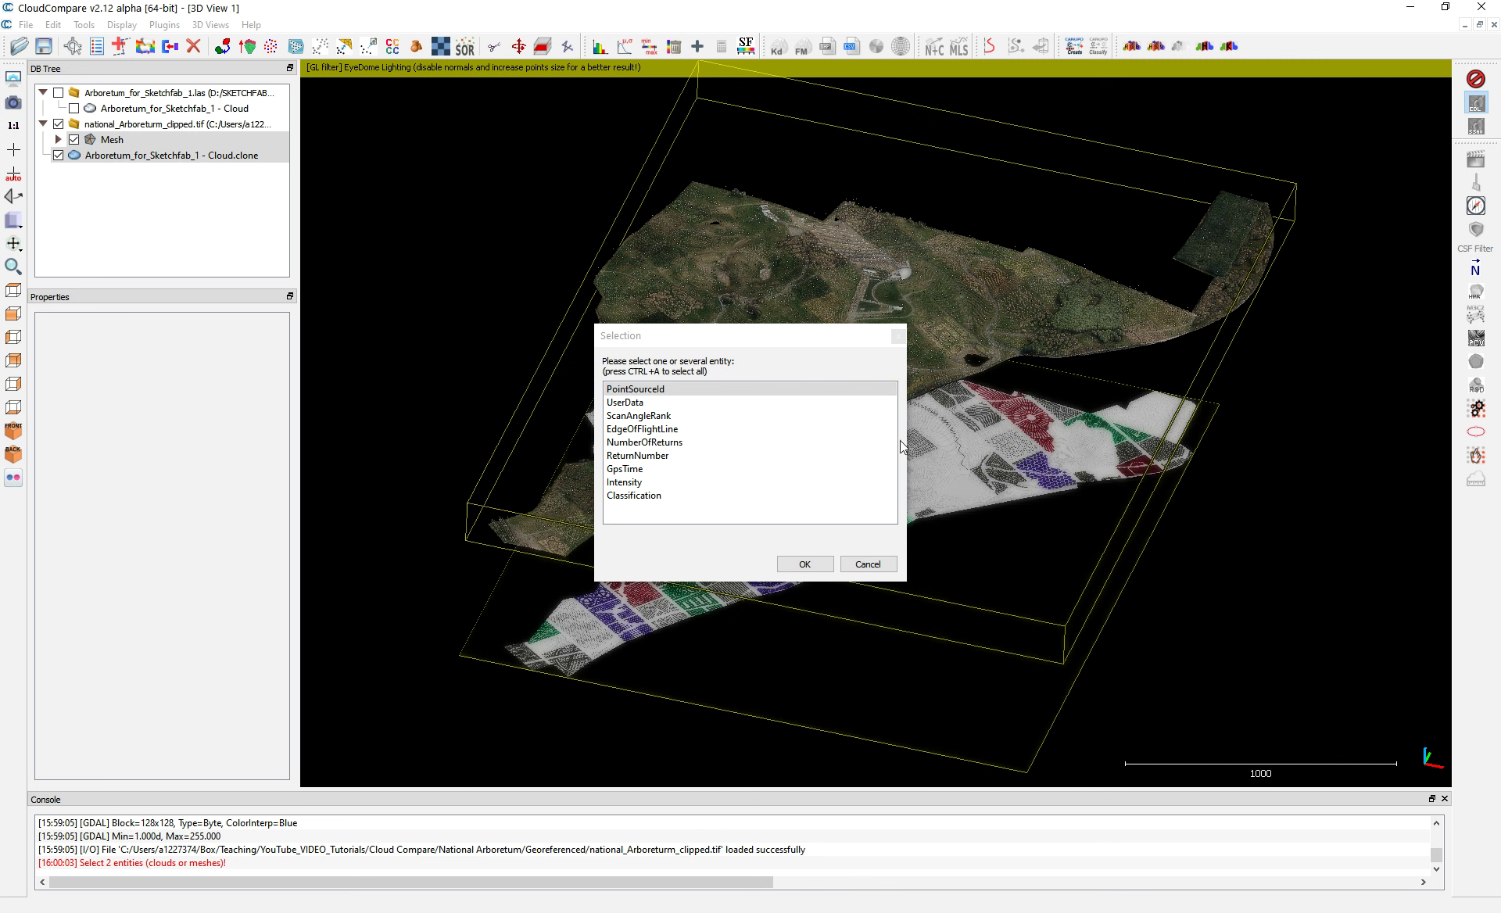
pyautogui.click(869, 564)
# - Try to interpolate scalar fields between the plan mesh and the cloned Arboretum point cloud
pyautogui.click(129, 193)
pyautogui.click(111, 143)
pyautogui.keyDown('ctrl'); pyautogui.click(115, 158); pyautogui.keyUp('ctrl')
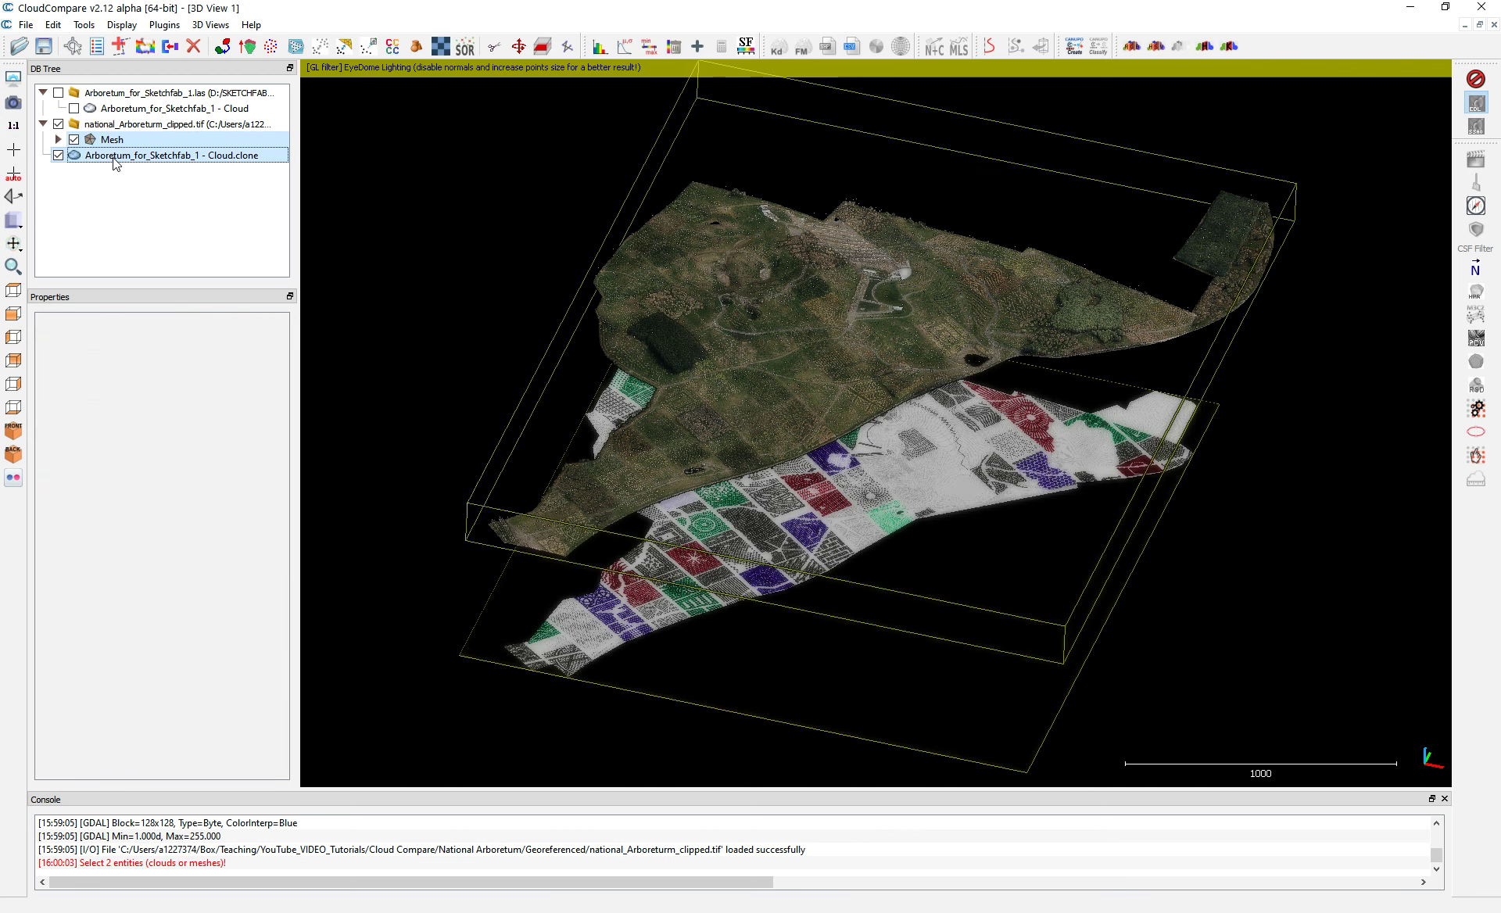
pyautogui.click(58, 26)
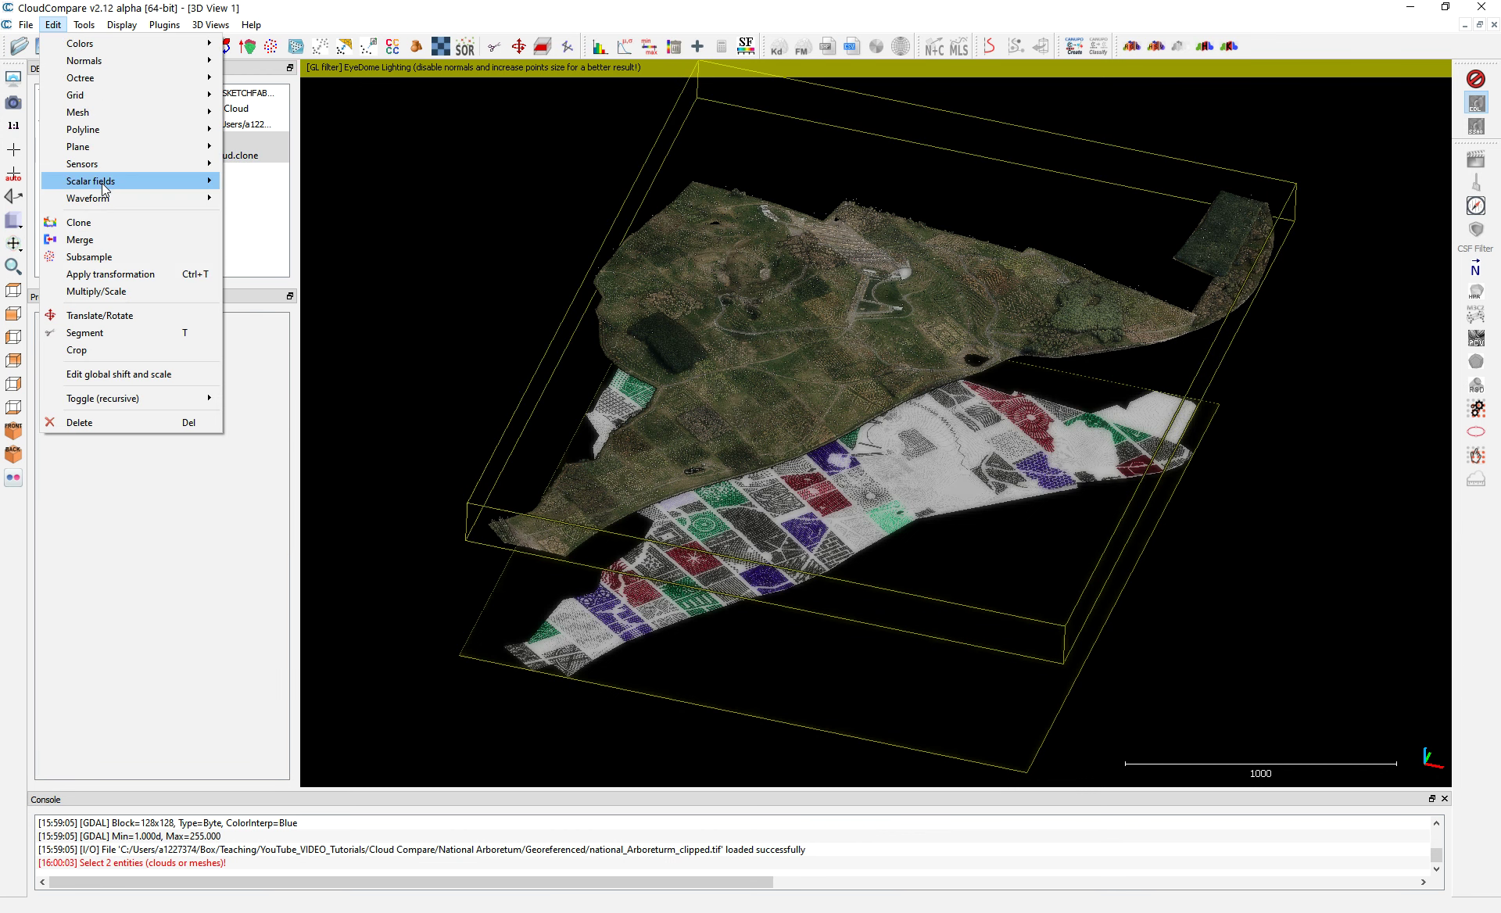
pyautogui.moveTo(148, 181)
pyautogui.click(288, 422)
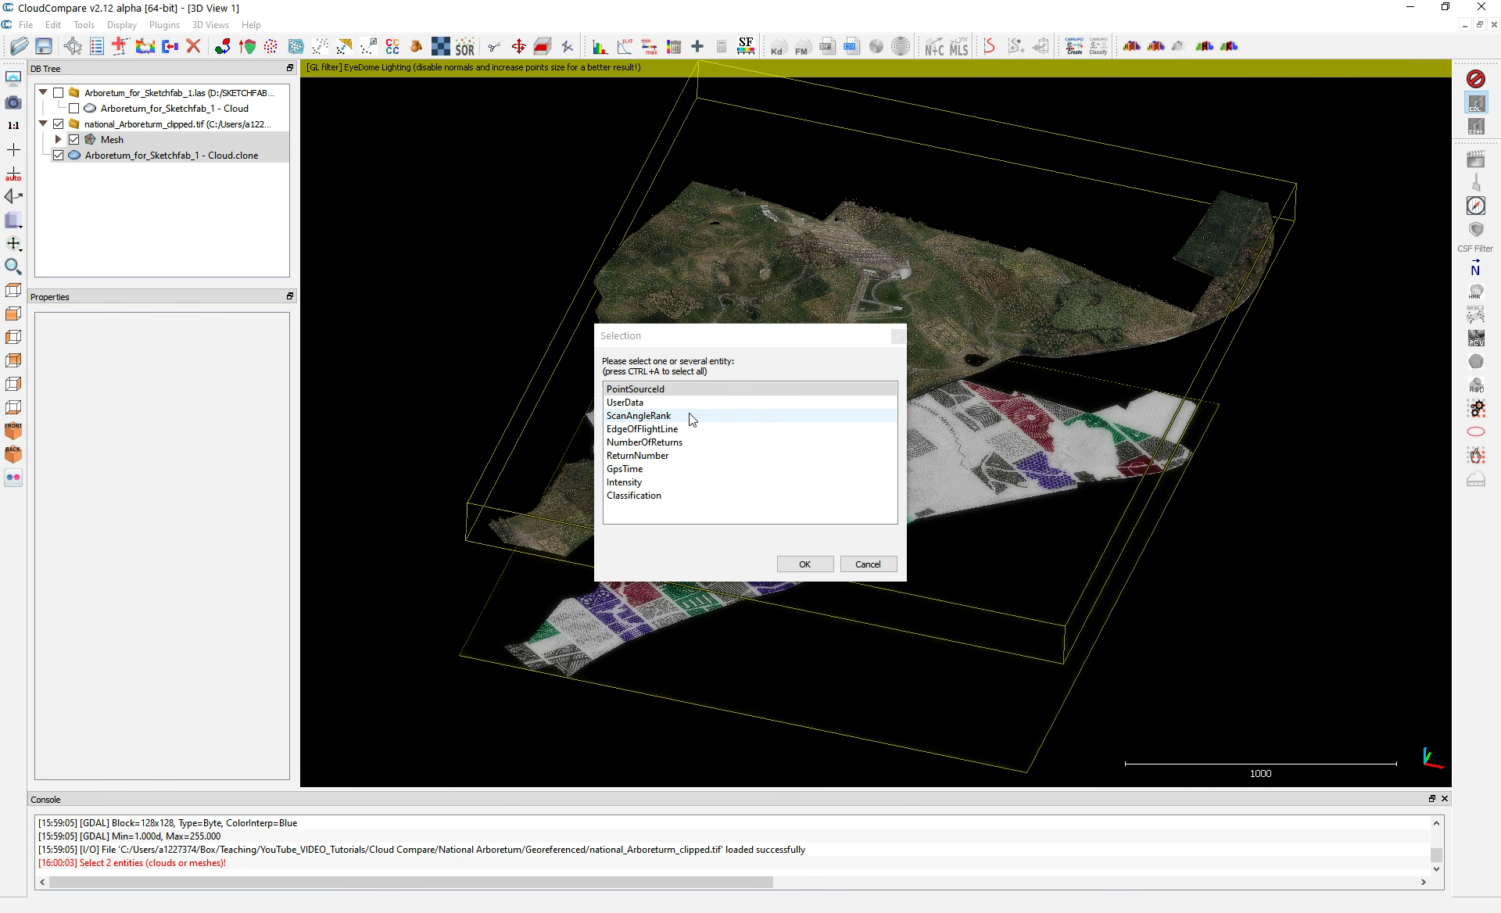
pyautogui.click(872, 566)
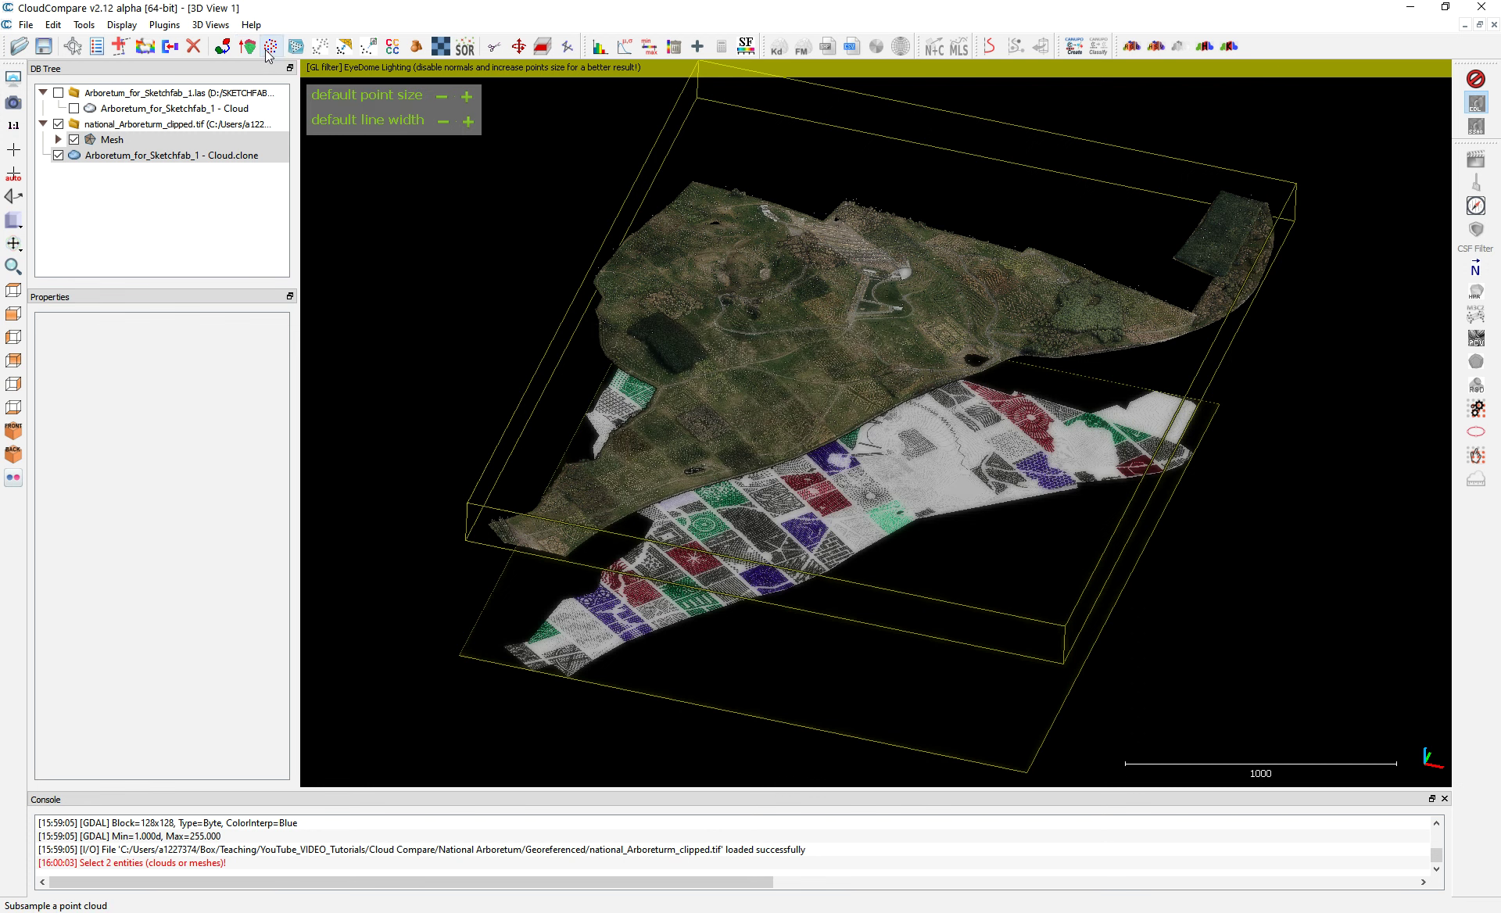
pyautogui.click(253, 50)
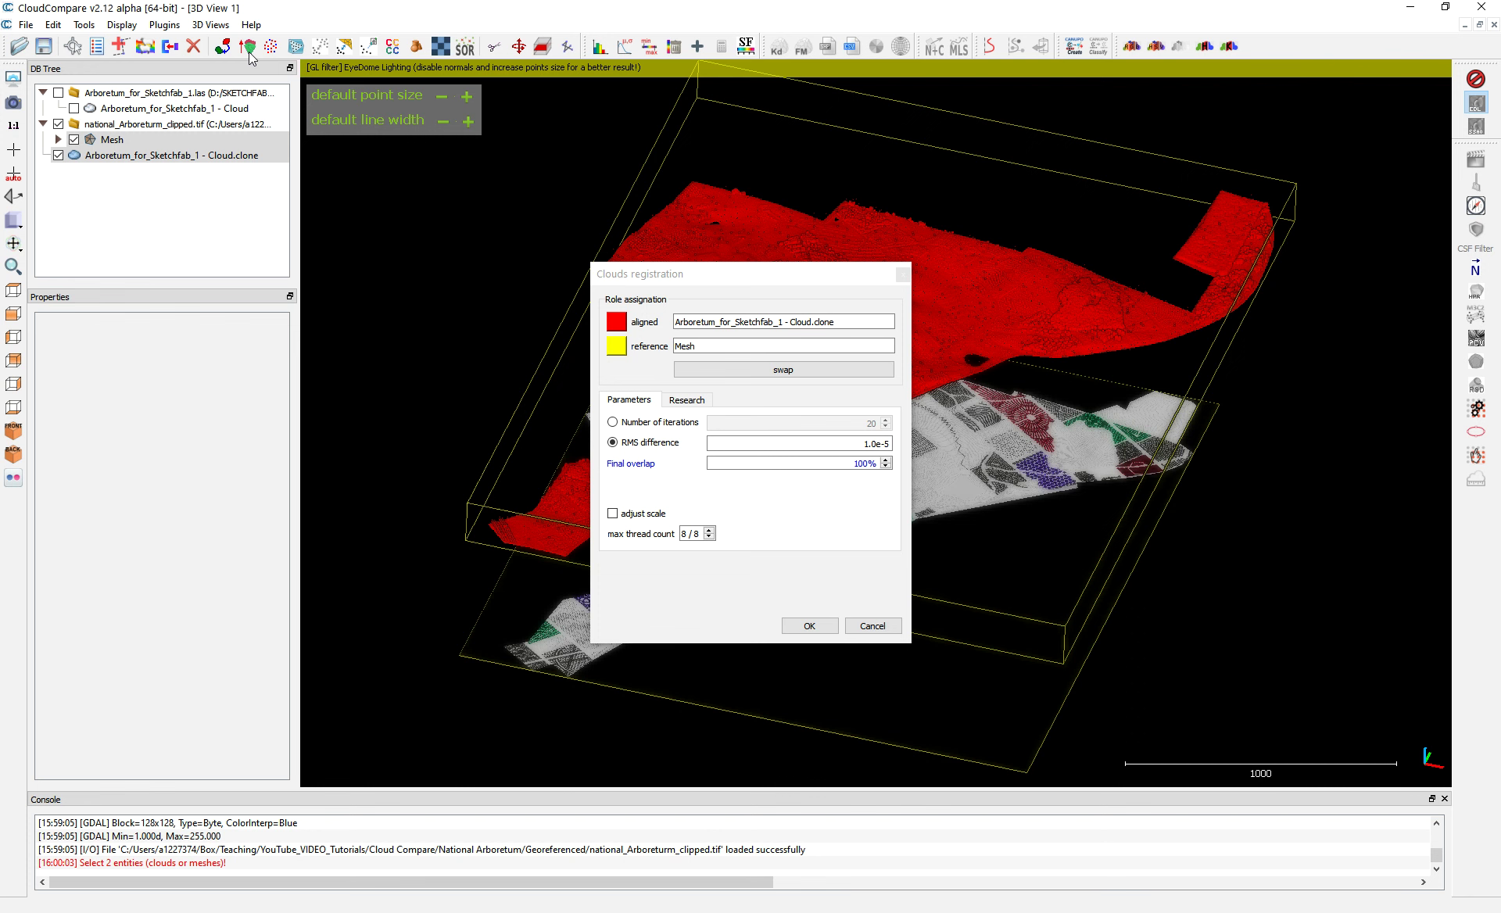
pyautogui.click(862, 627)
pyautogui.click(73, 139)
pyautogui.click(74, 139)
pyautogui.click(97, 143)
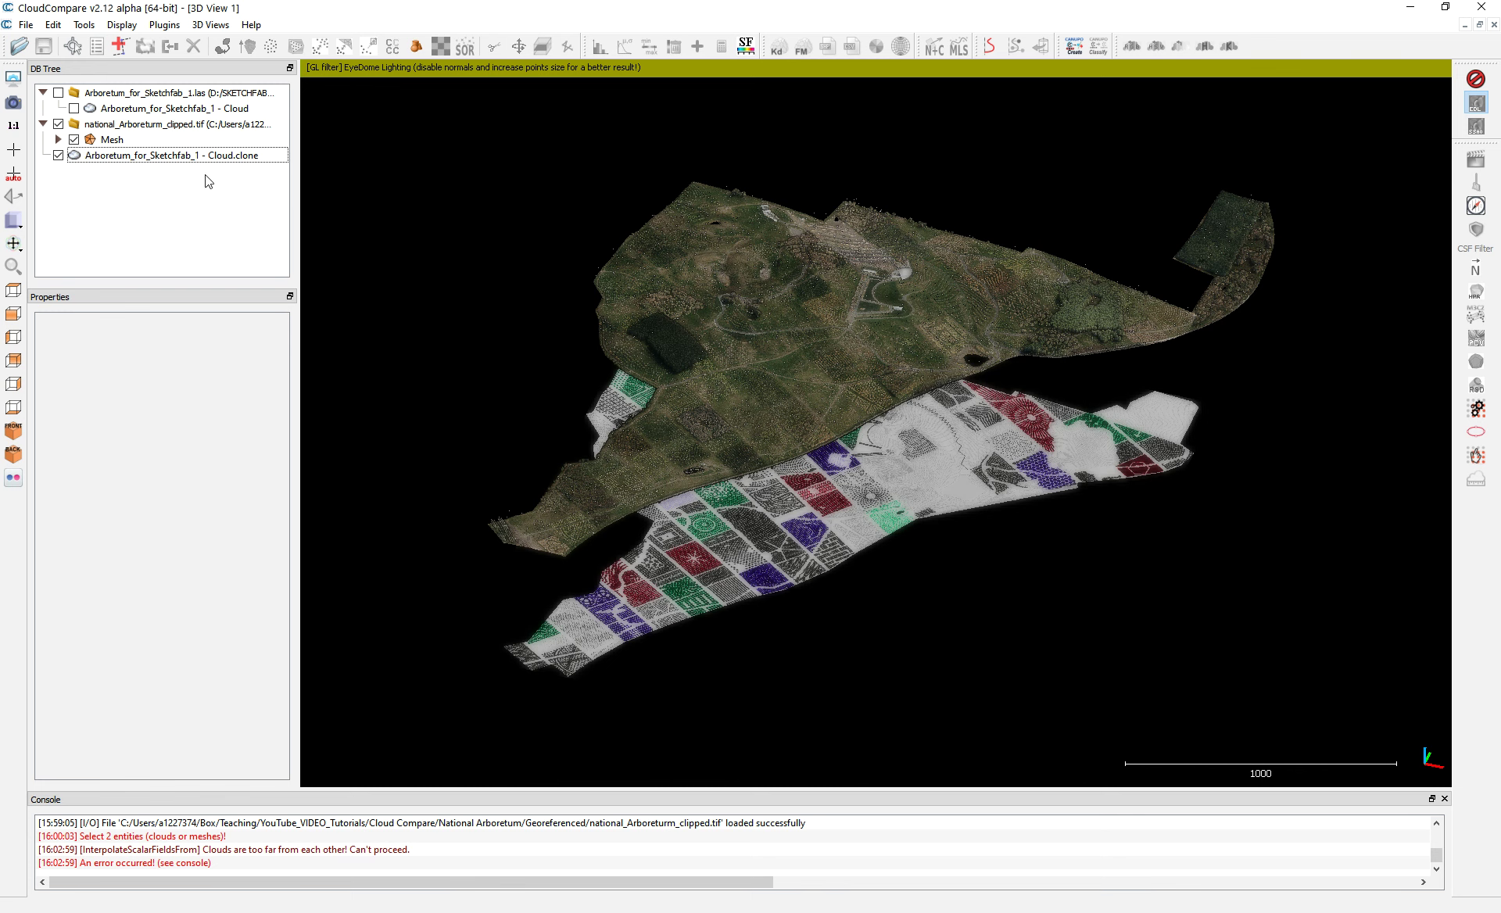
pyautogui.click(107, 141)
pyautogui.click(124, 156)
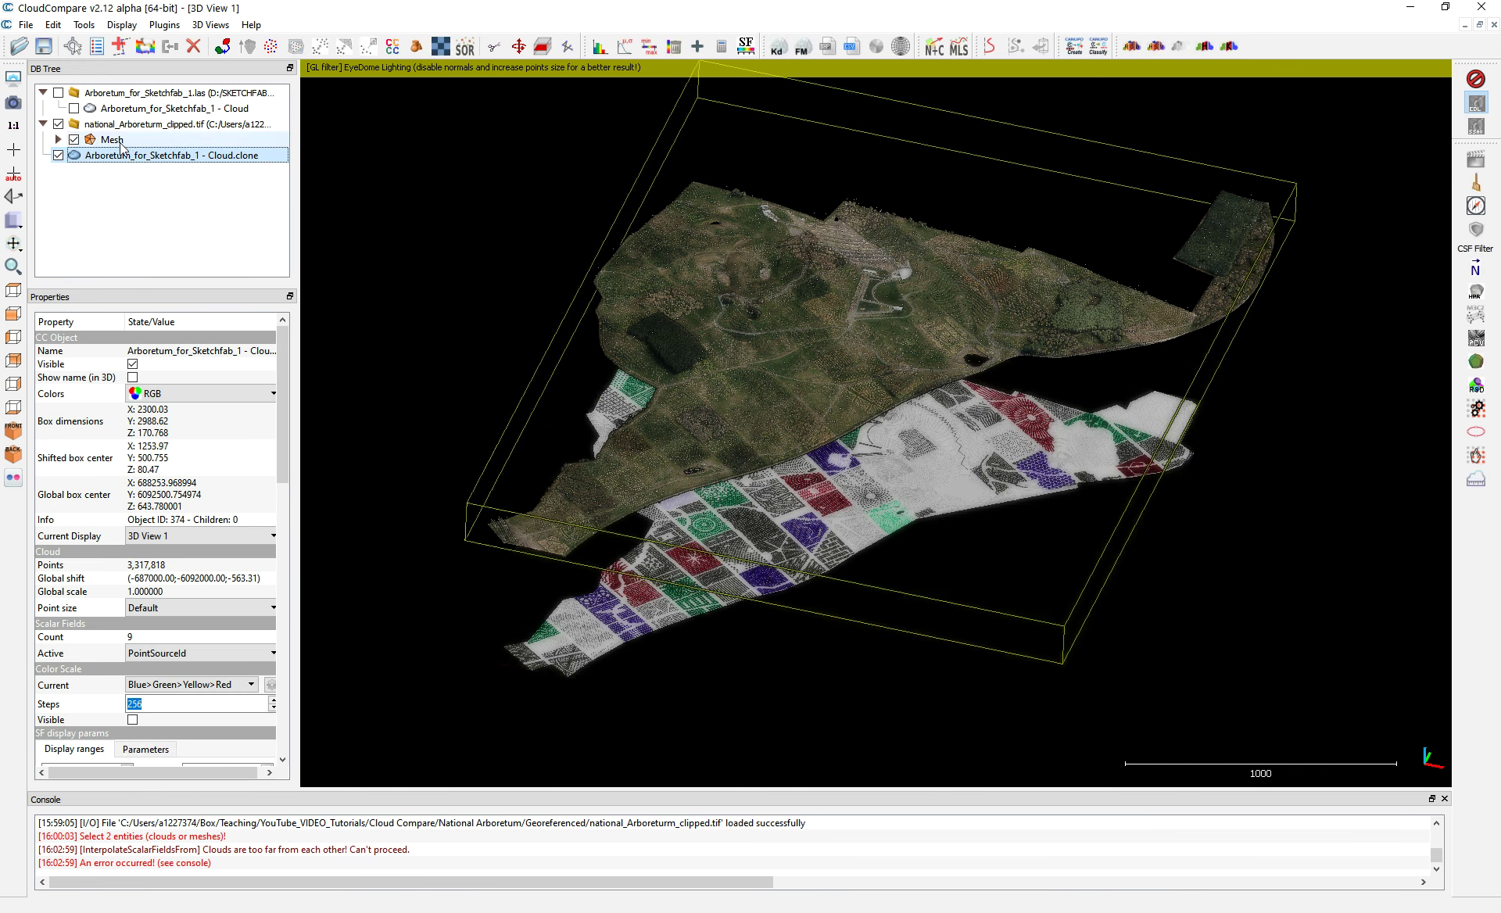
# - Delete the plan's texture mesh and its national_Arboreturm_clipped.tif parent group
pyautogui.click(125, 140)
pyautogui.keyDown('ctrl'); pyautogui.click(128, 161); pyautogui.keyUp('ctrl')
pyautogui.click(125, 139)
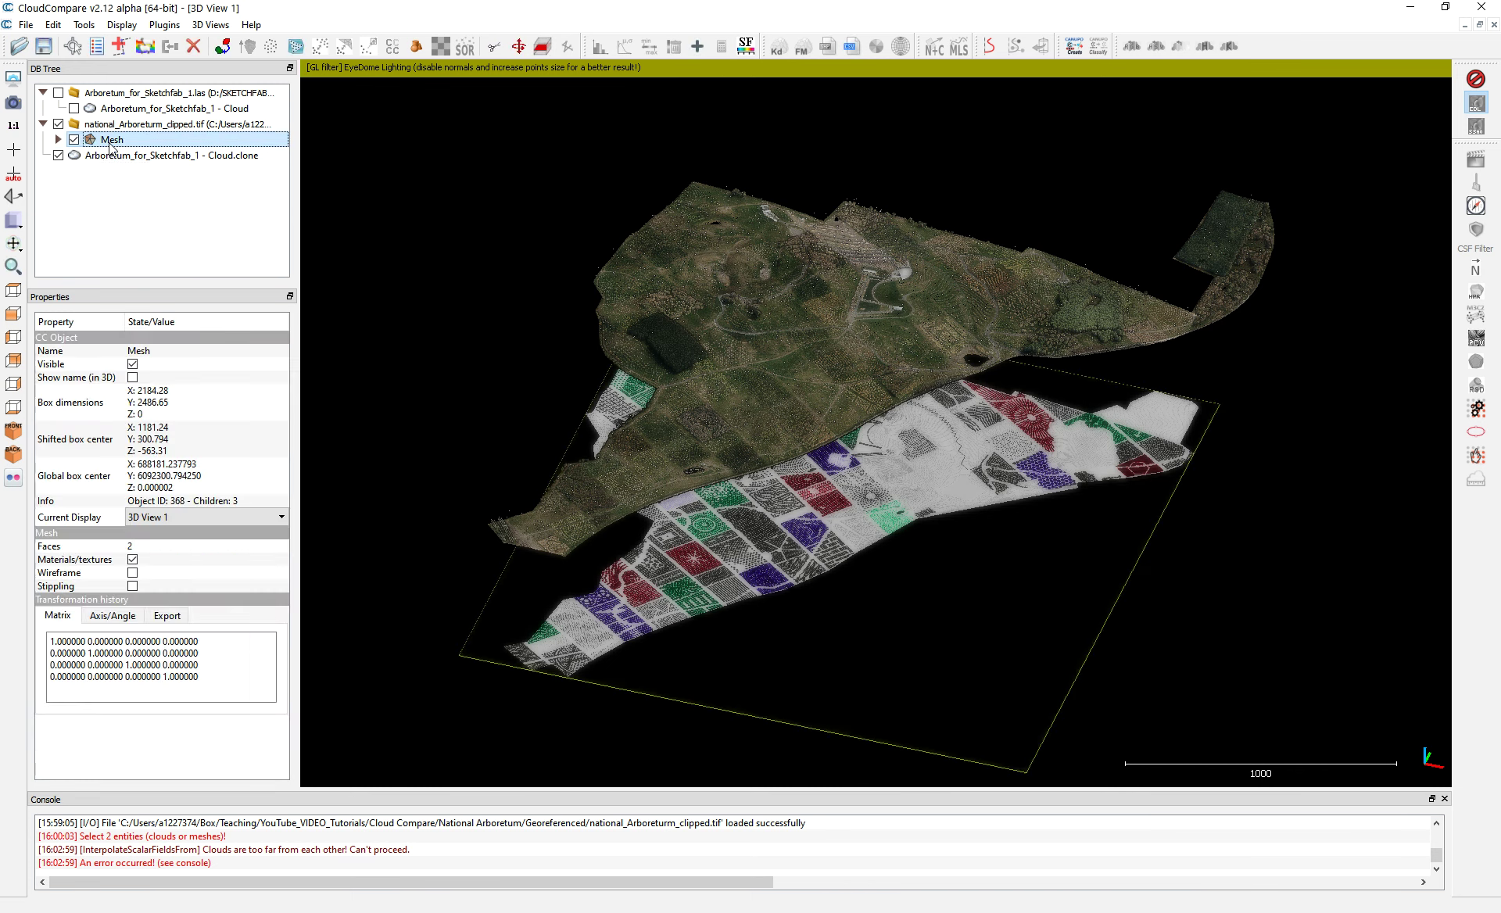
pyautogui.press('Delete')
pyautogui.click(125, 123)
pyautogui.press('Delete')
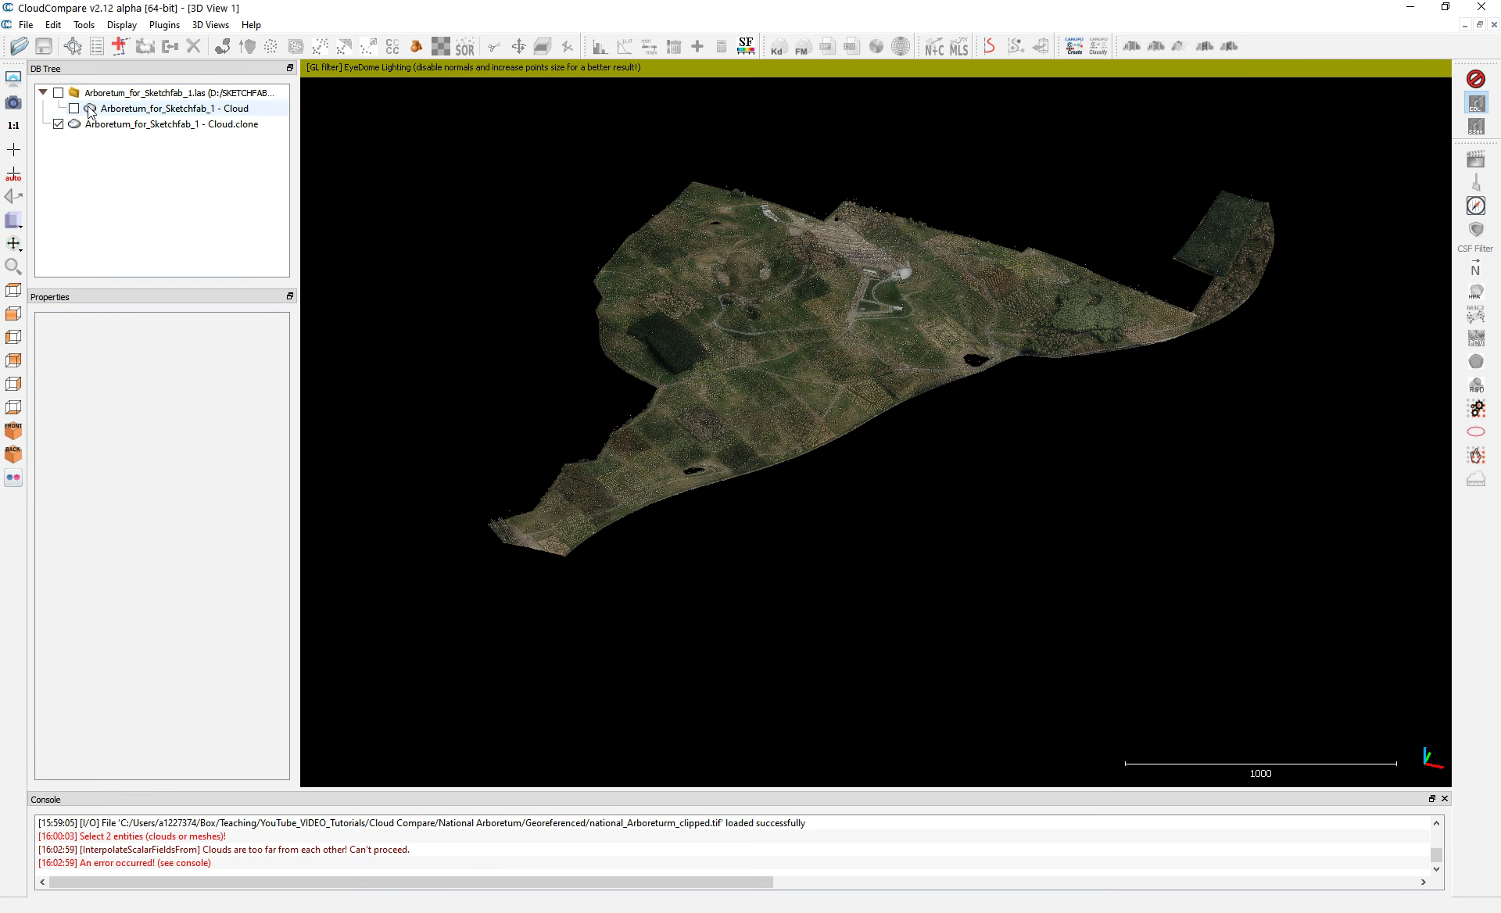
# - Open the national_Arboreturm_clipped TIF as a point cloud, applying the Last input (1) global shift of -687000, -6092000, -563.31 to all
pyautogui.click(26, 24)
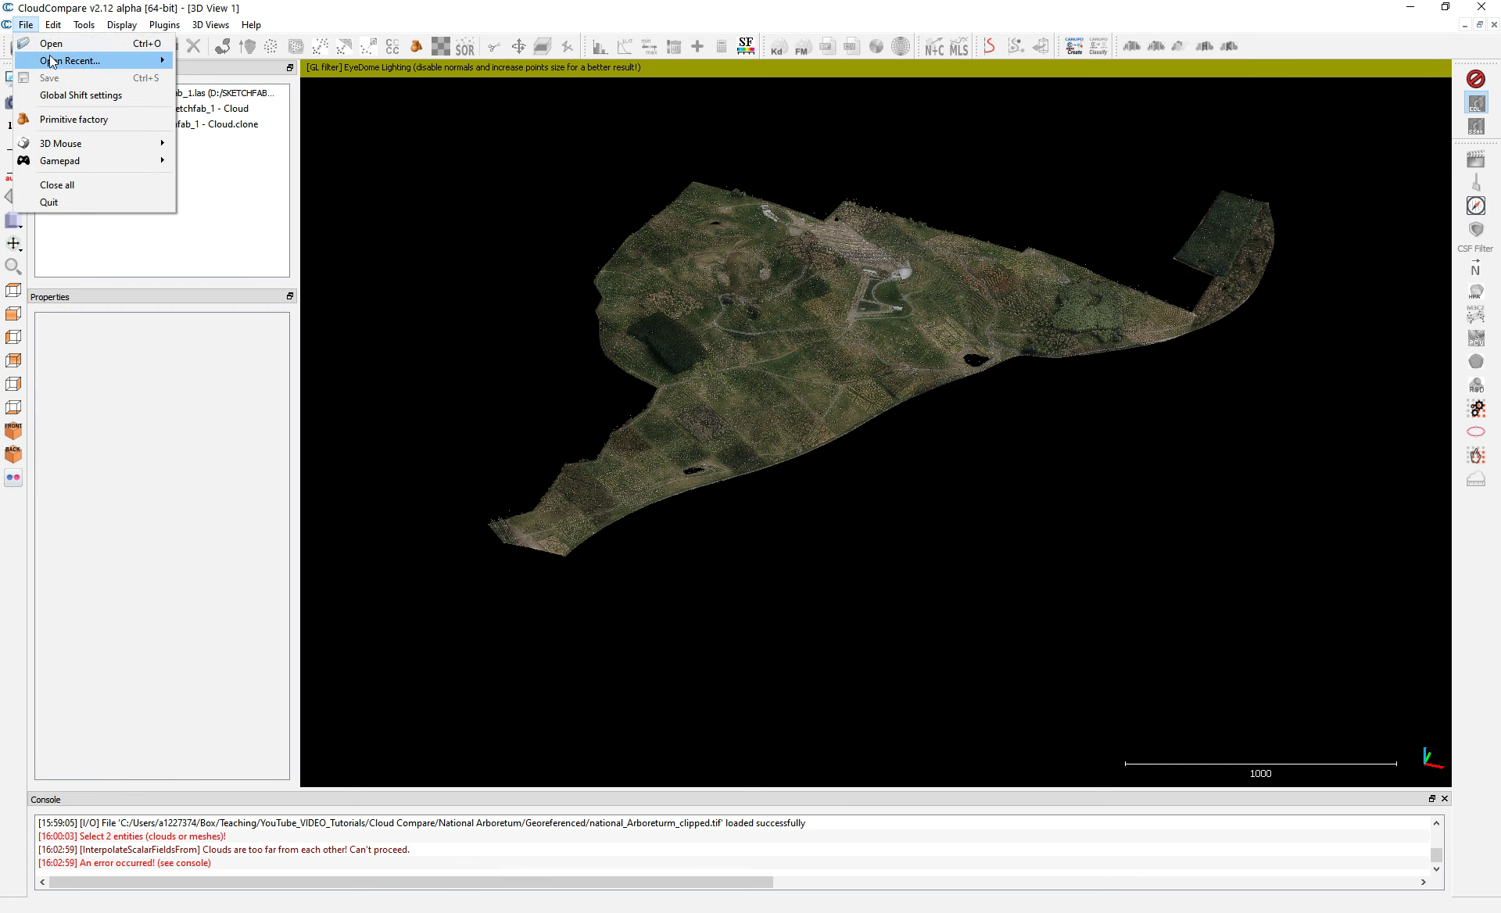
pyautogui.click(48, 44)
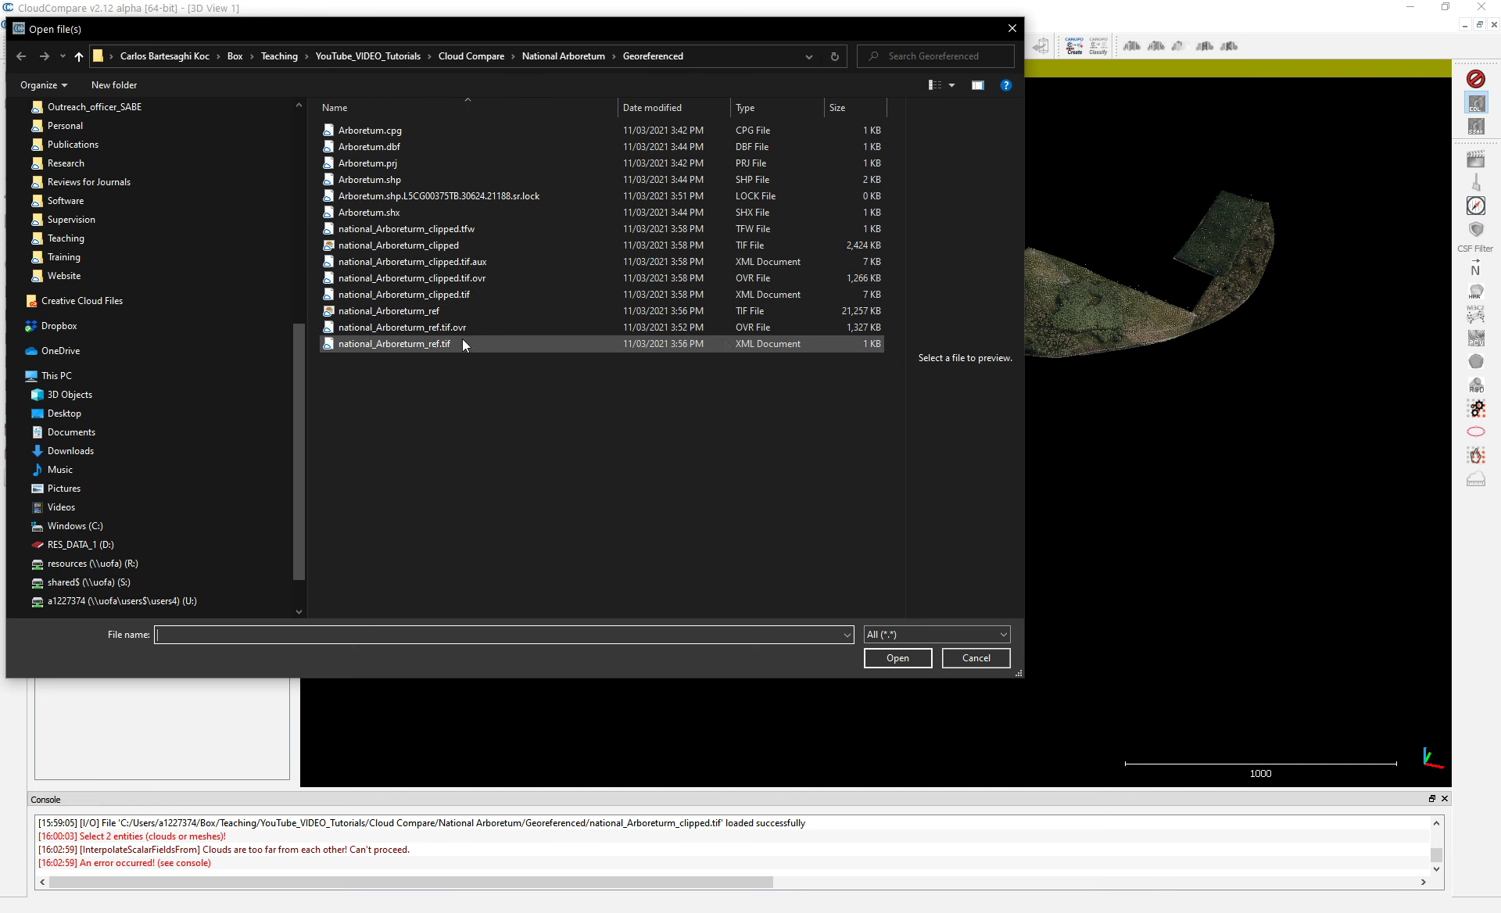
pyautogui.click(468, 296)
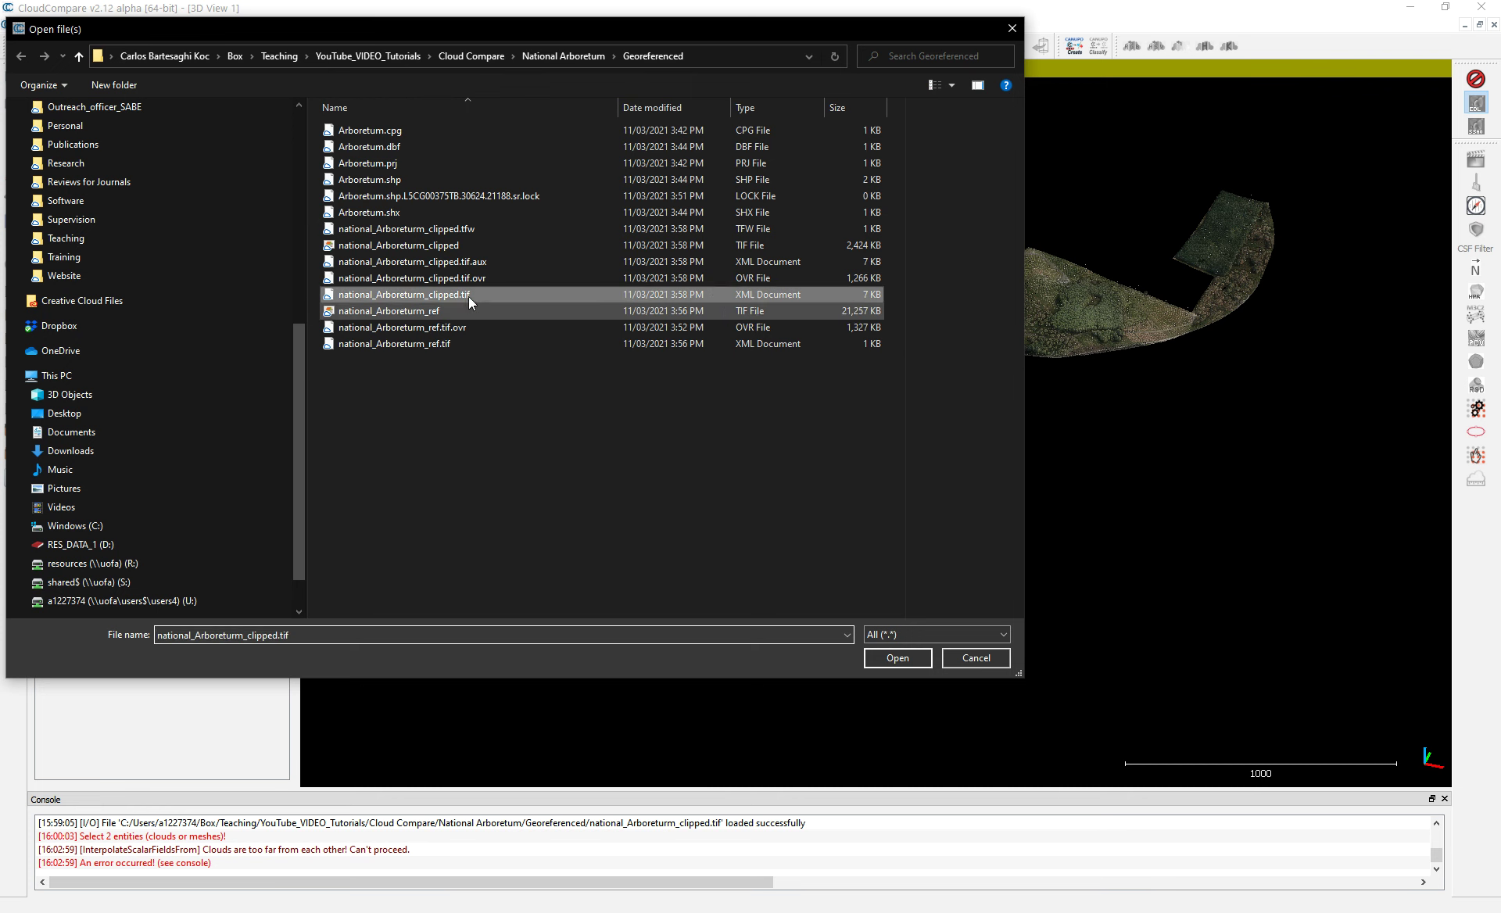
pyautogui.click(441, 249)
pyautogui.click(884, 660)
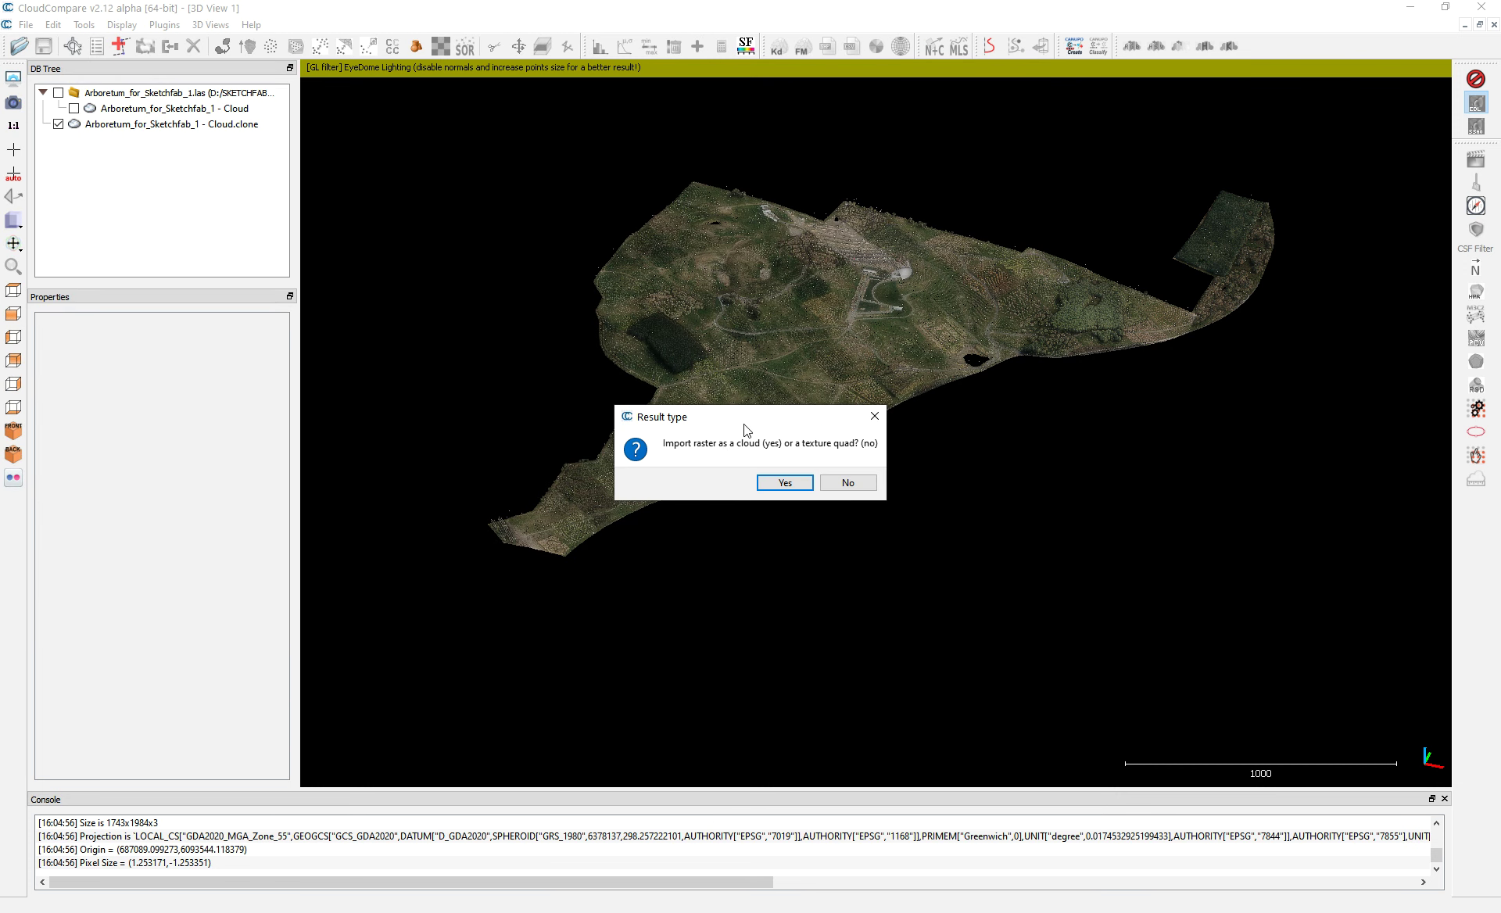
pyautogui.click(785, 483)
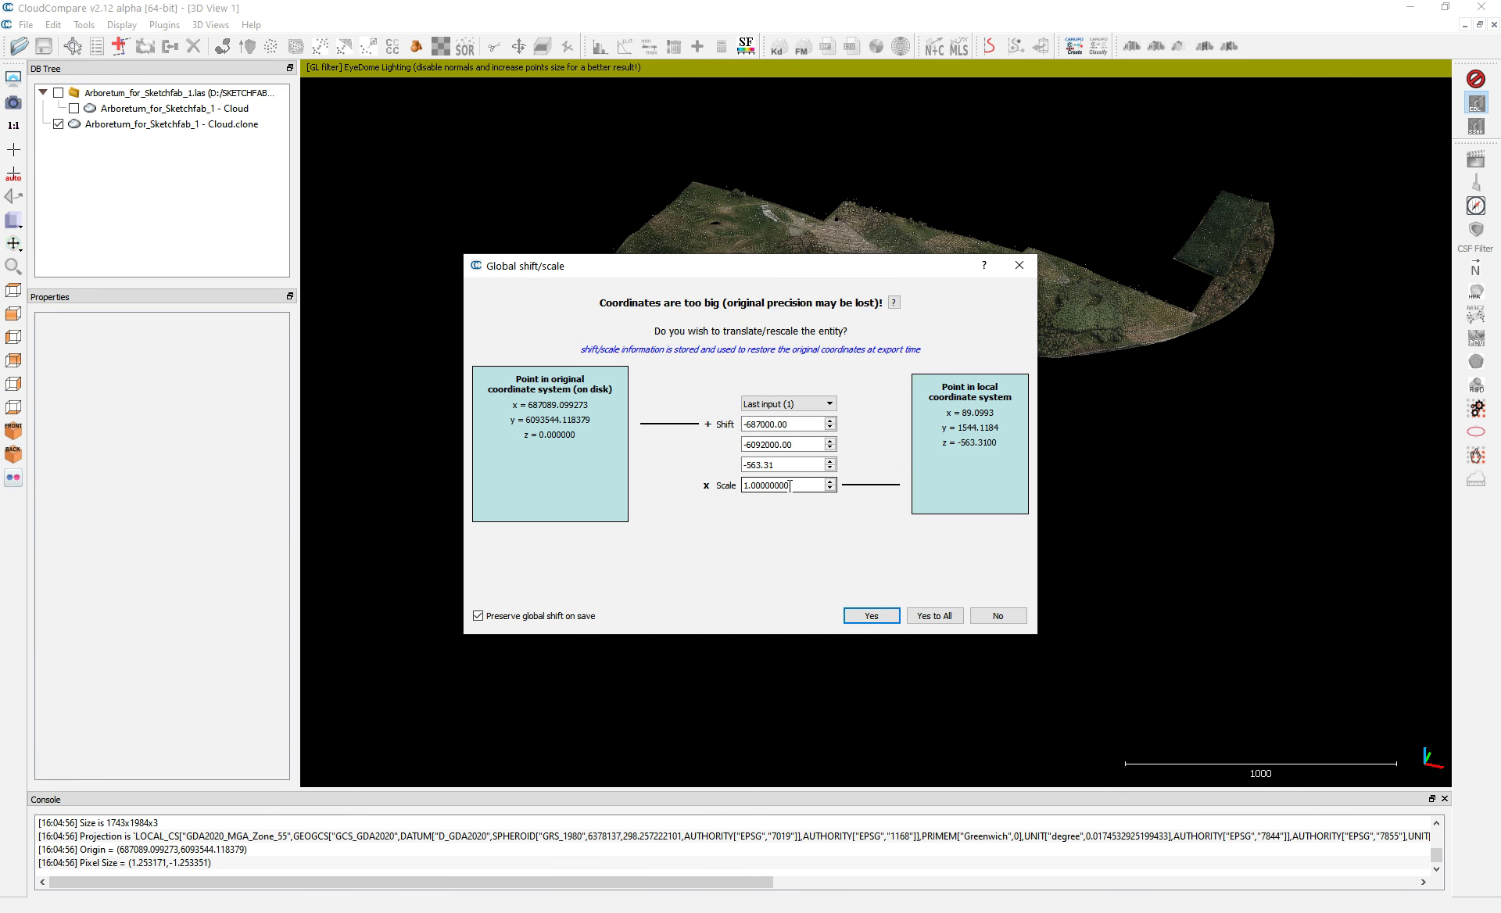
pyautogui.click(923, 616)
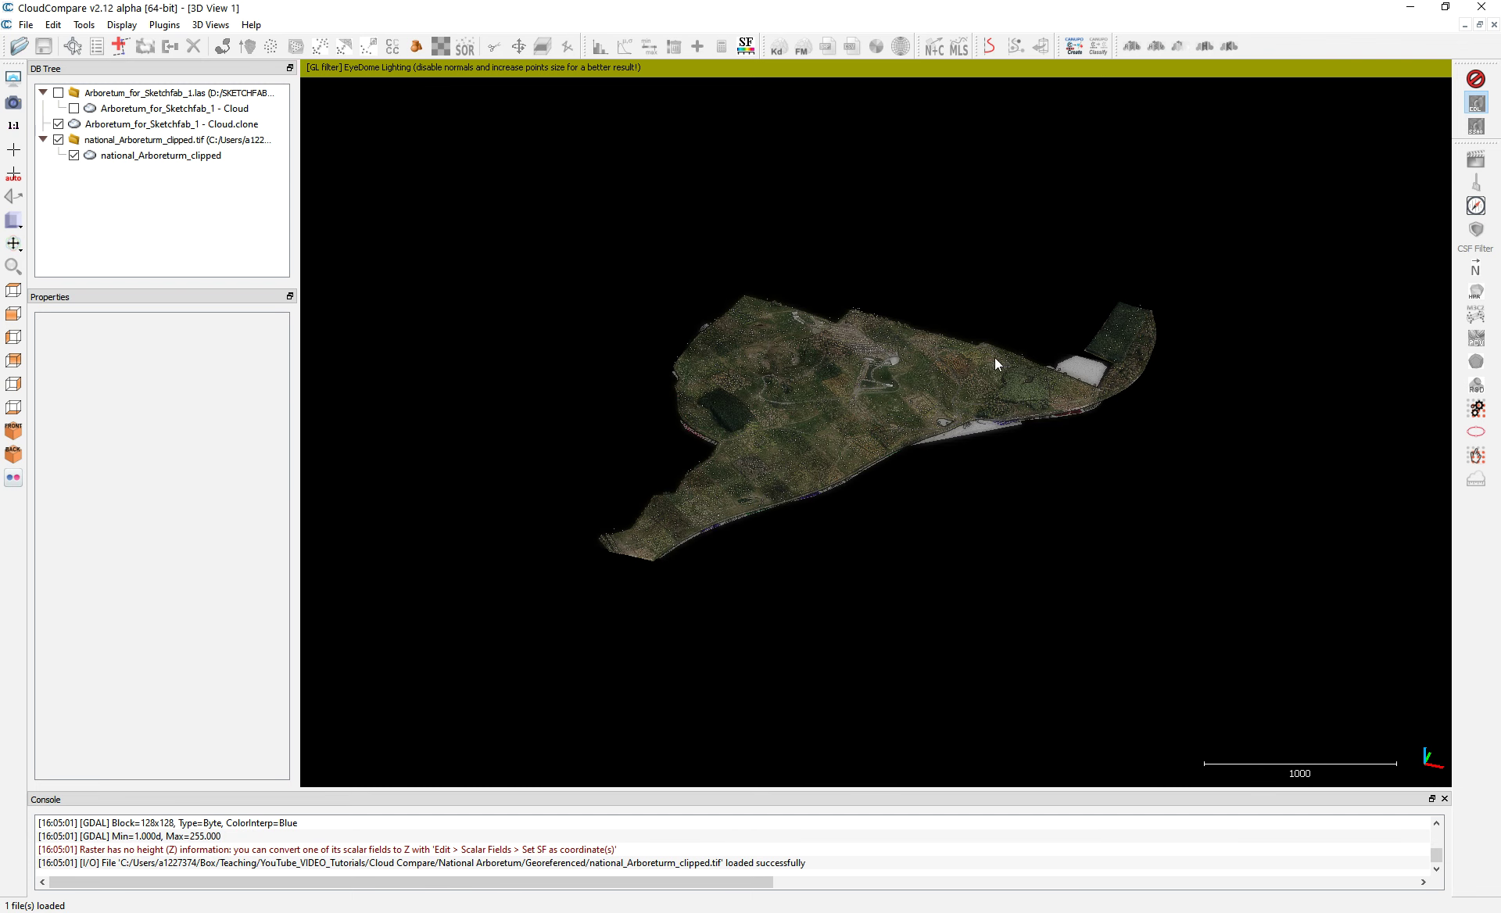
# - Hide the cloned Arboretum cloud so that only the national_Arboreturm_clipped plan cloud is displayed
pyautogui.scroll(1, 887, 396)
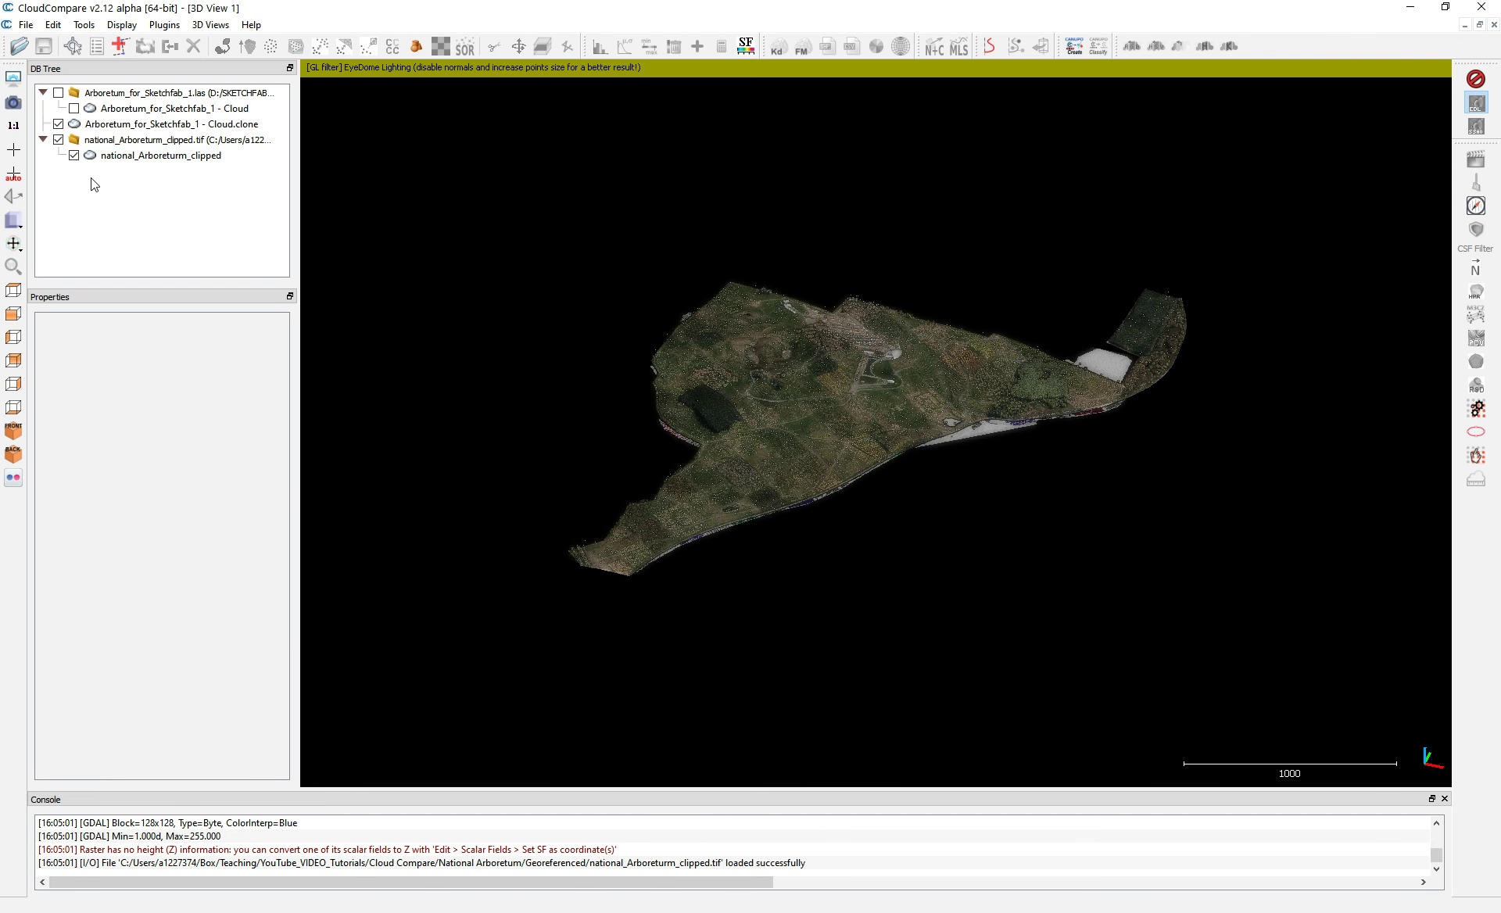
pyautogui.click(62, 151)
pyautogui.click(59, 125)
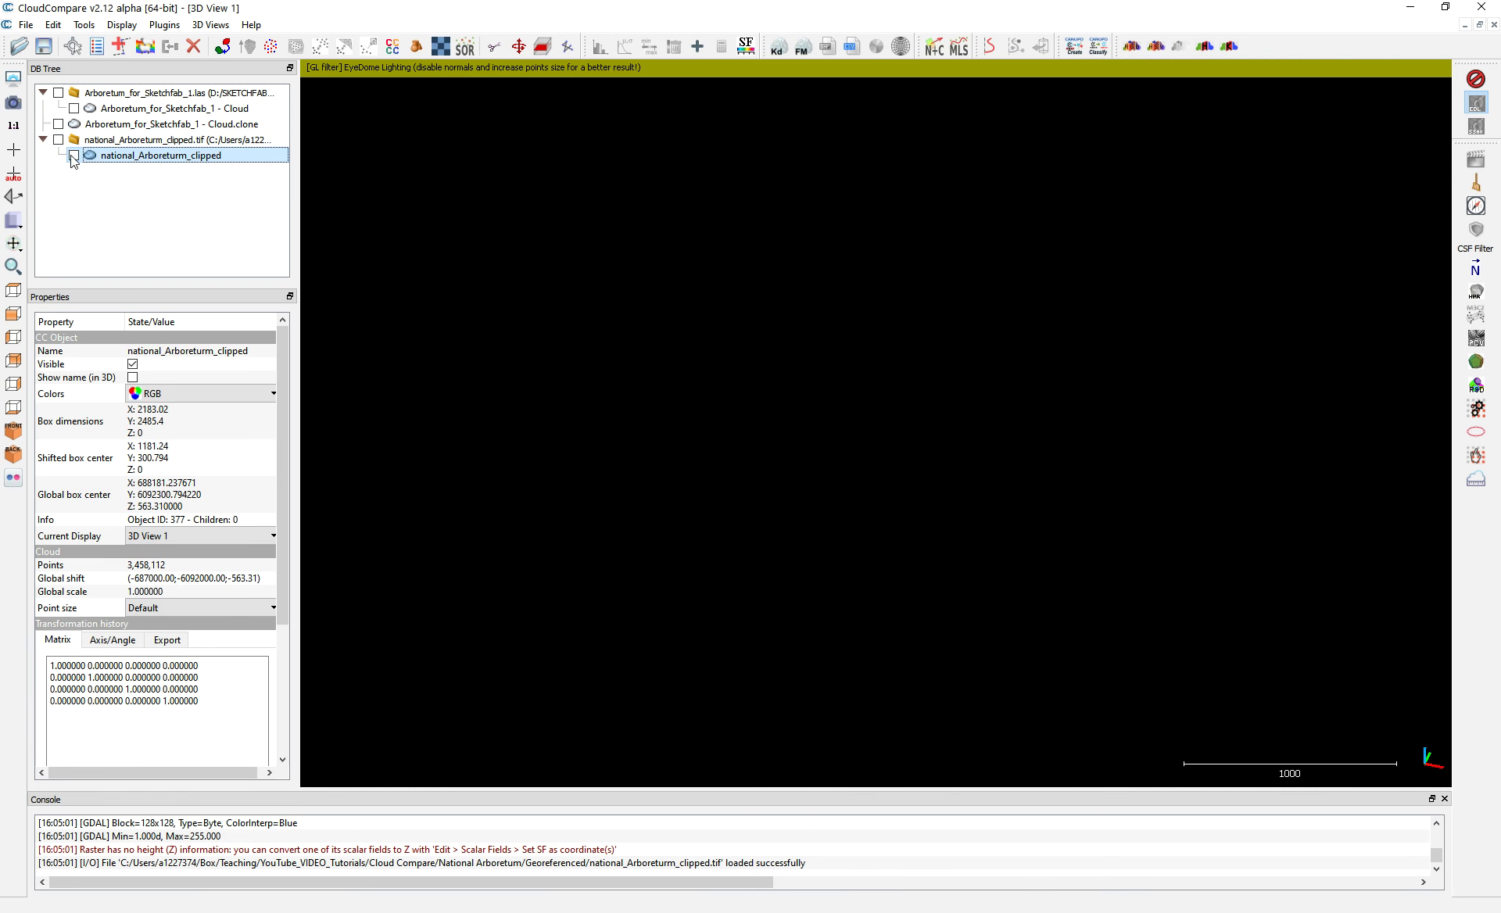
pyautogui.click(73, 155)
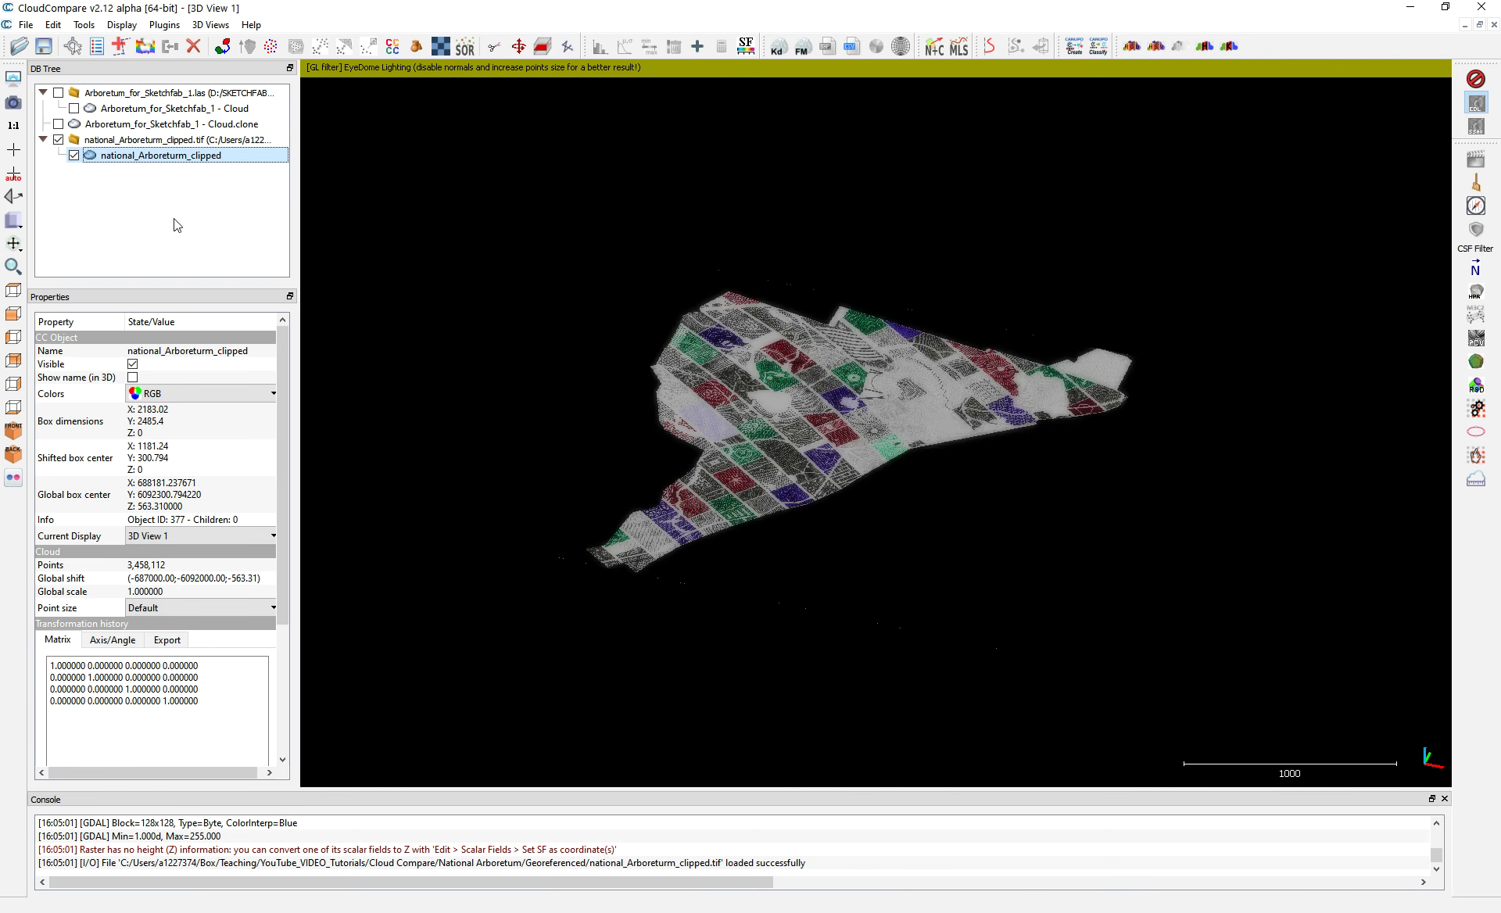
pyautogui.scroll(3, 810, 409)
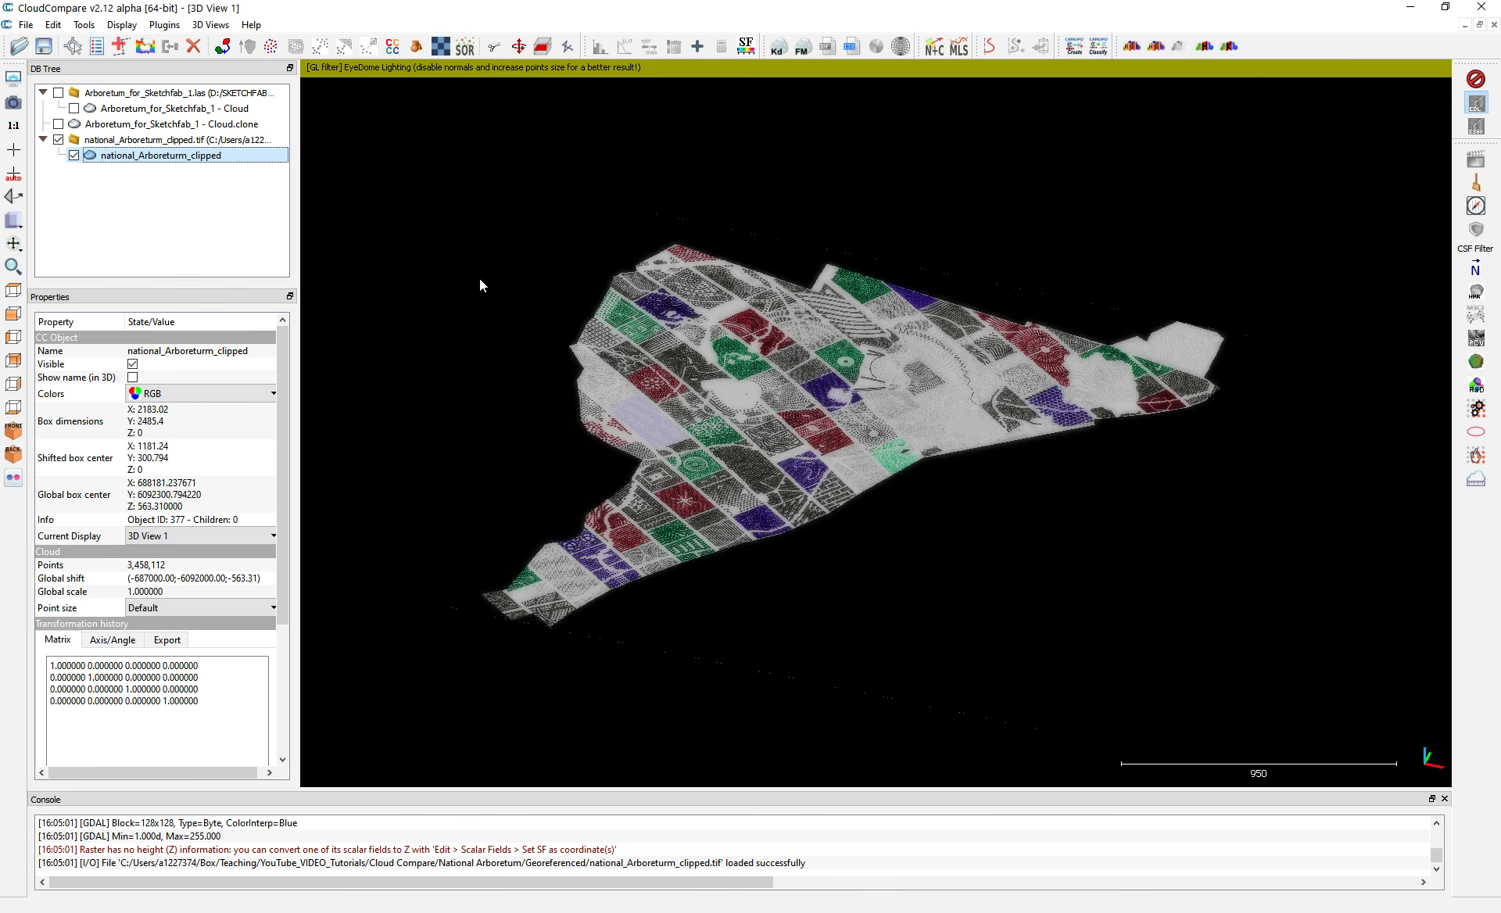
pyautogui.click(277, 51)
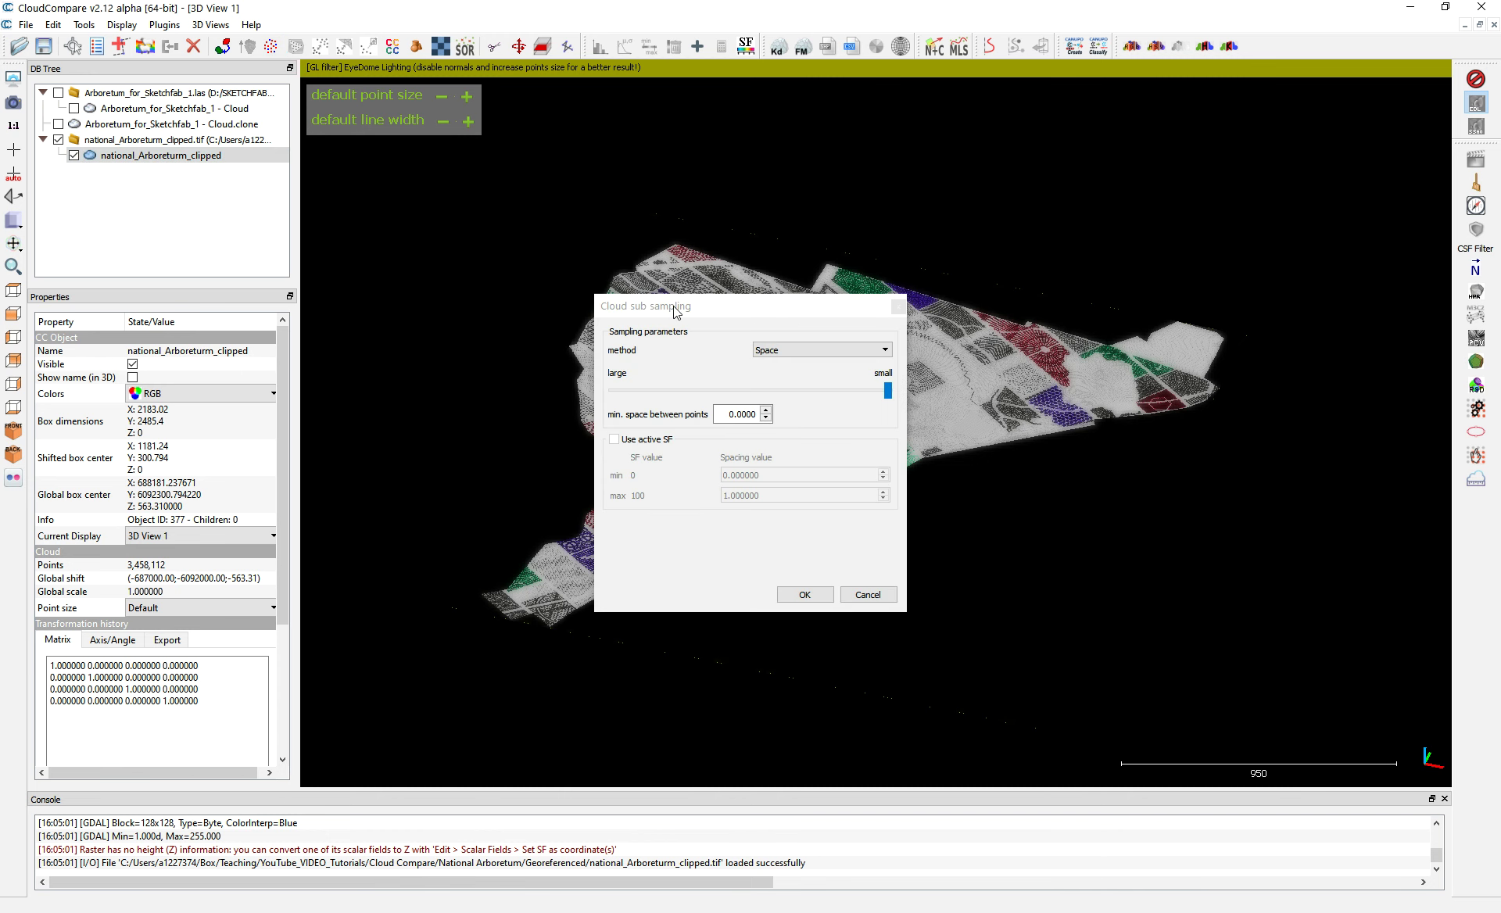
pyautogui.click(898, 306)
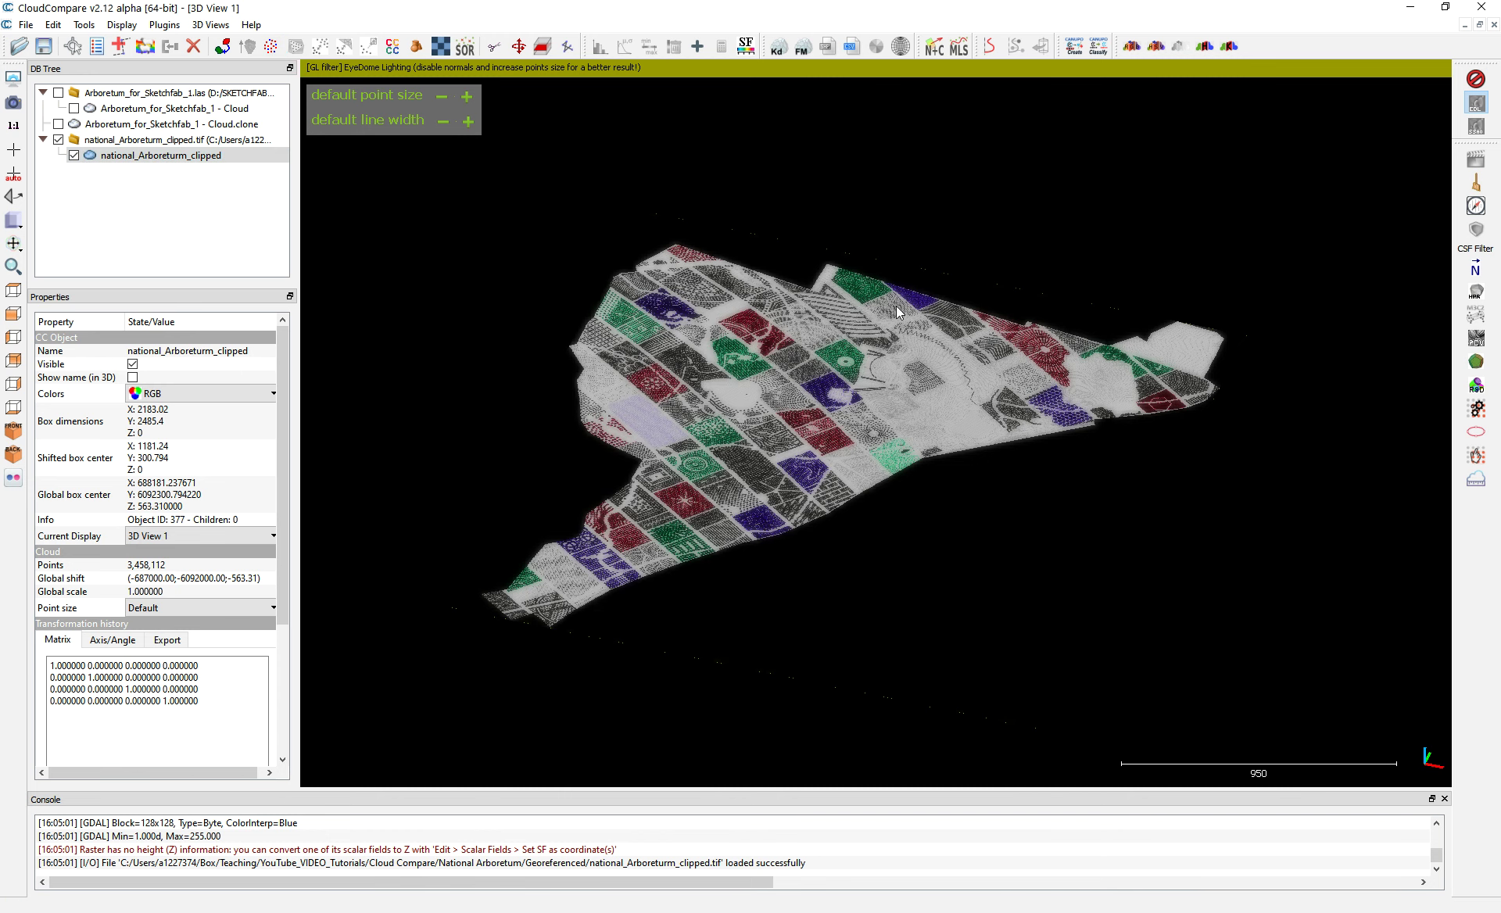
# - Try to rasterize the national_Arboreturm_clipped cloud with RGB as the active layer and export the grid as a mesh
pyautogui.click(441, 47)
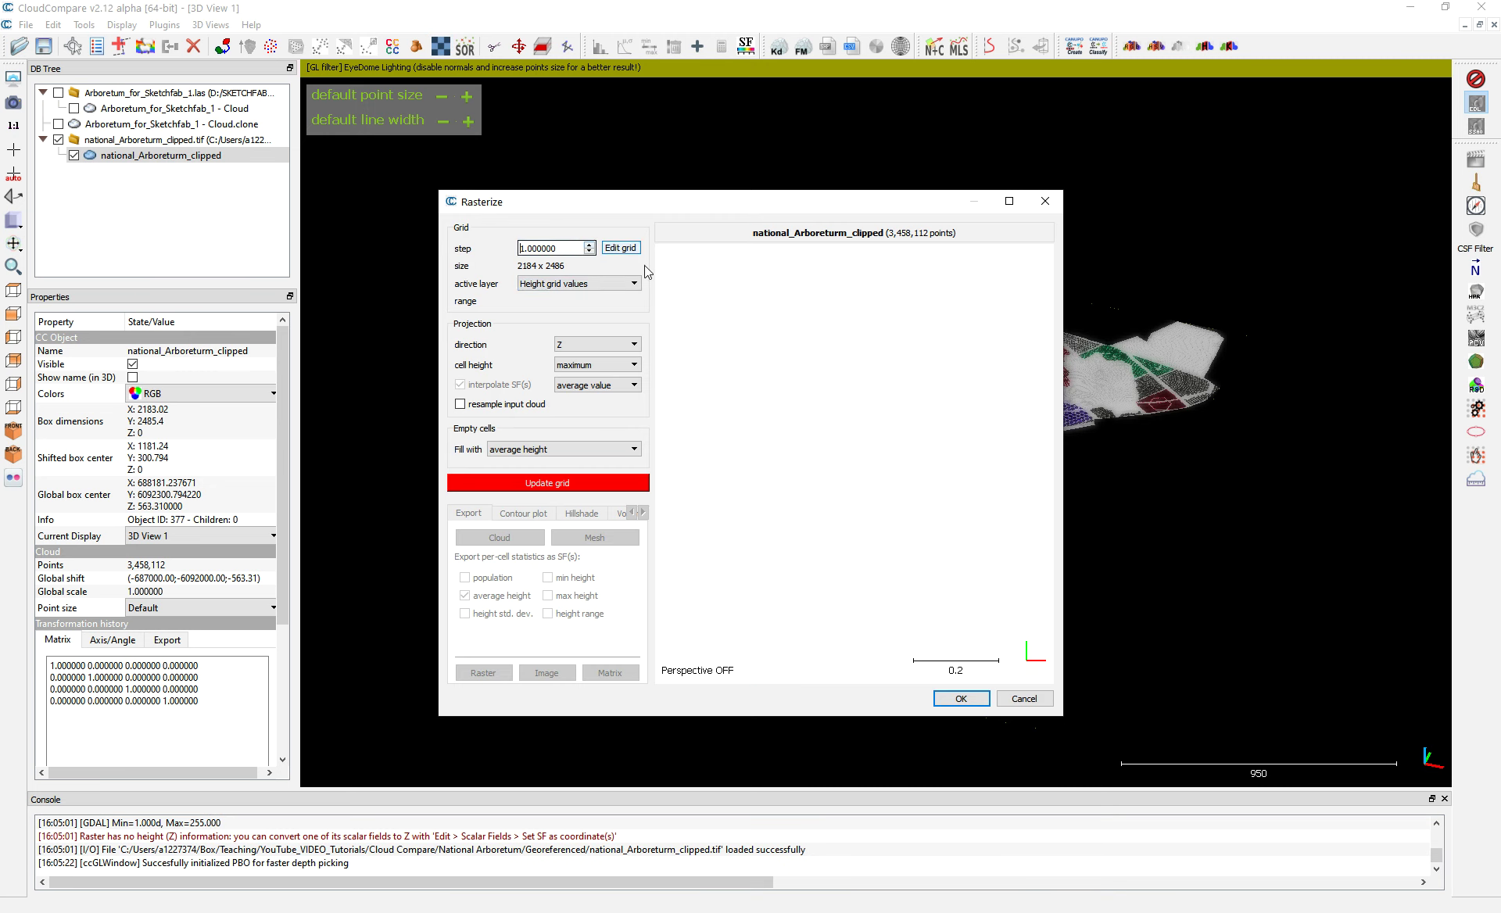
pyautogui.click(579, 283)
pyautogui.click(552, 309)
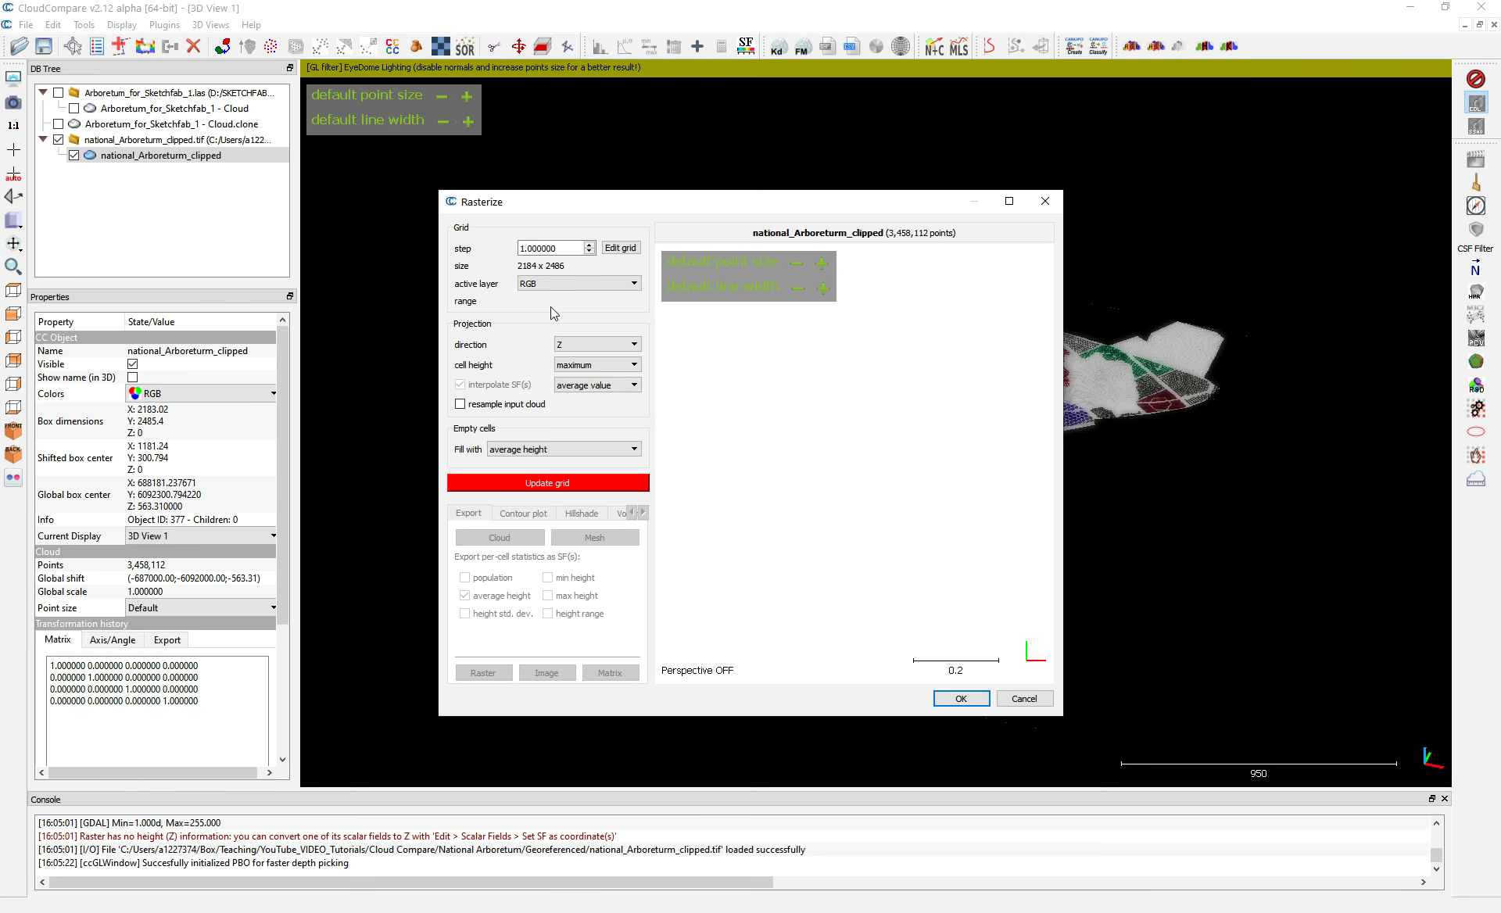
pyautogui.click(544, 486)
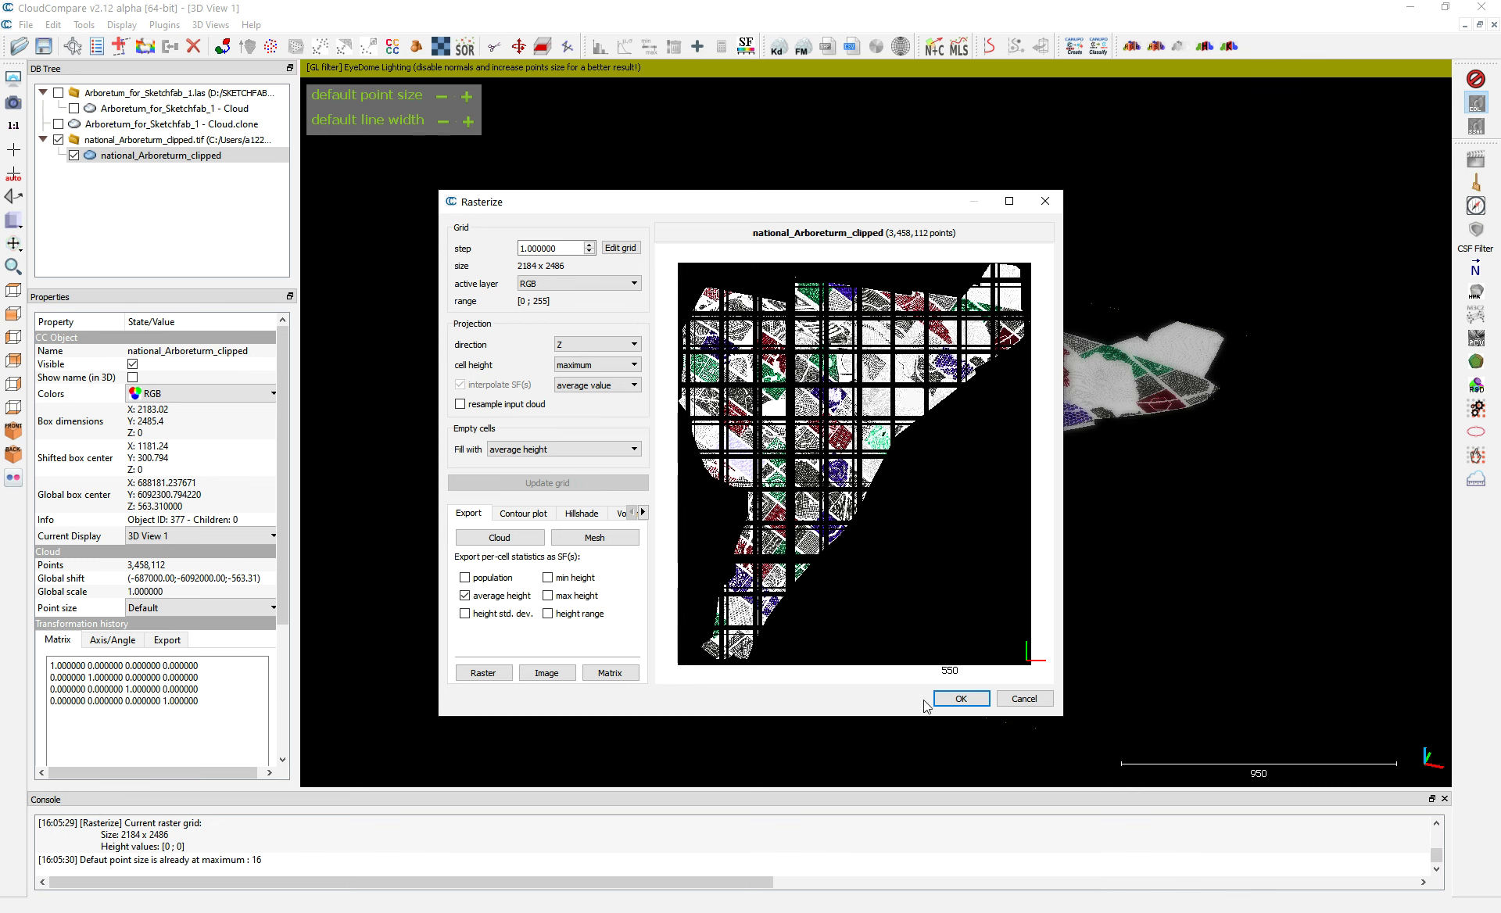
pyautogui.click(614, 548)
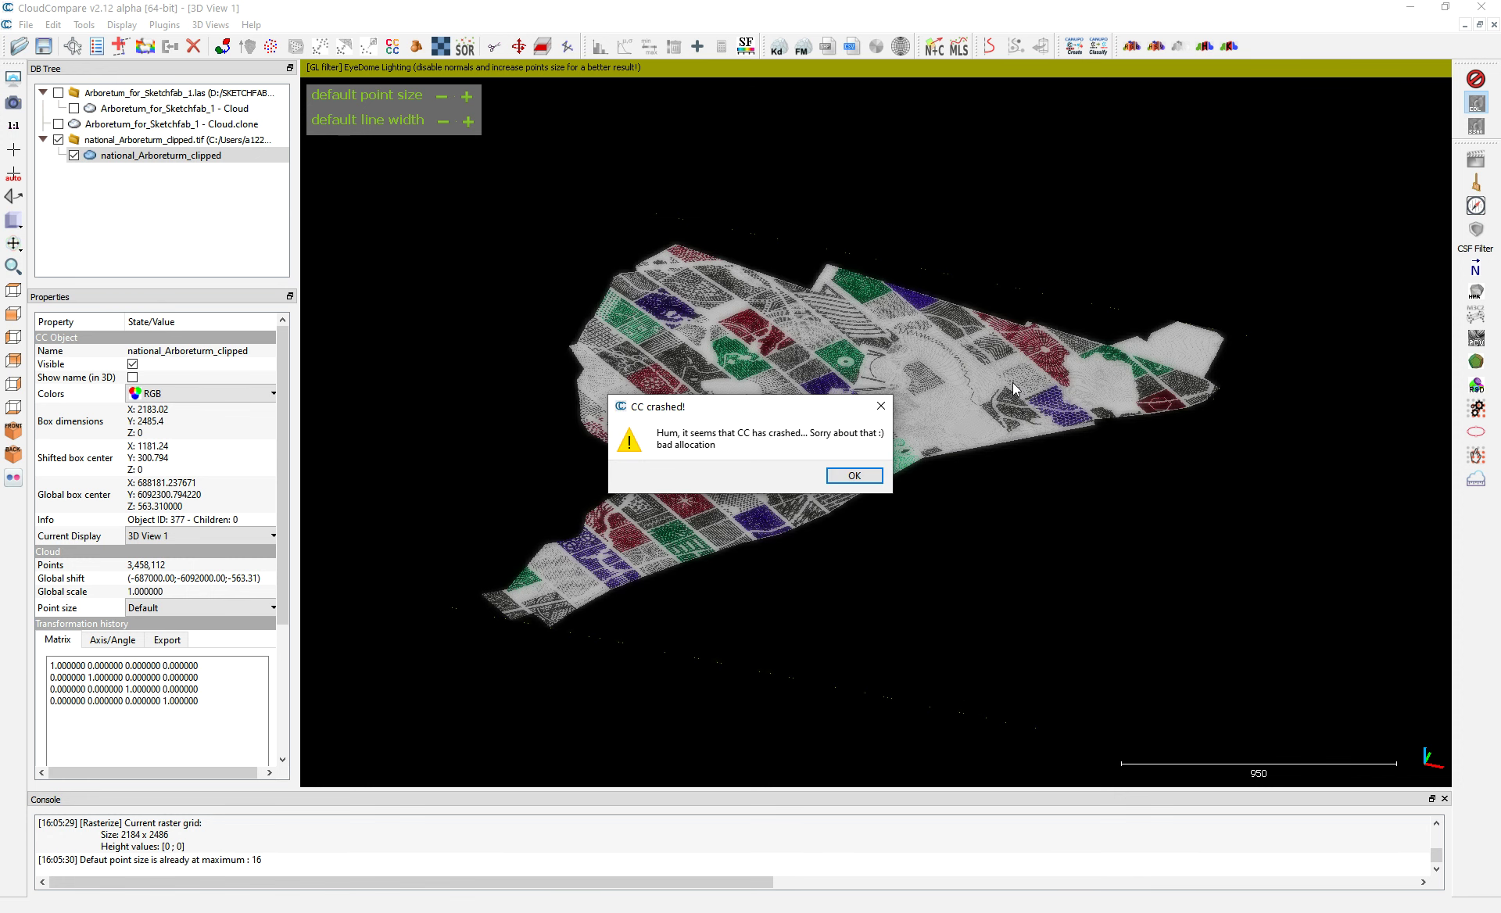
pyautogui.click(859, 475)
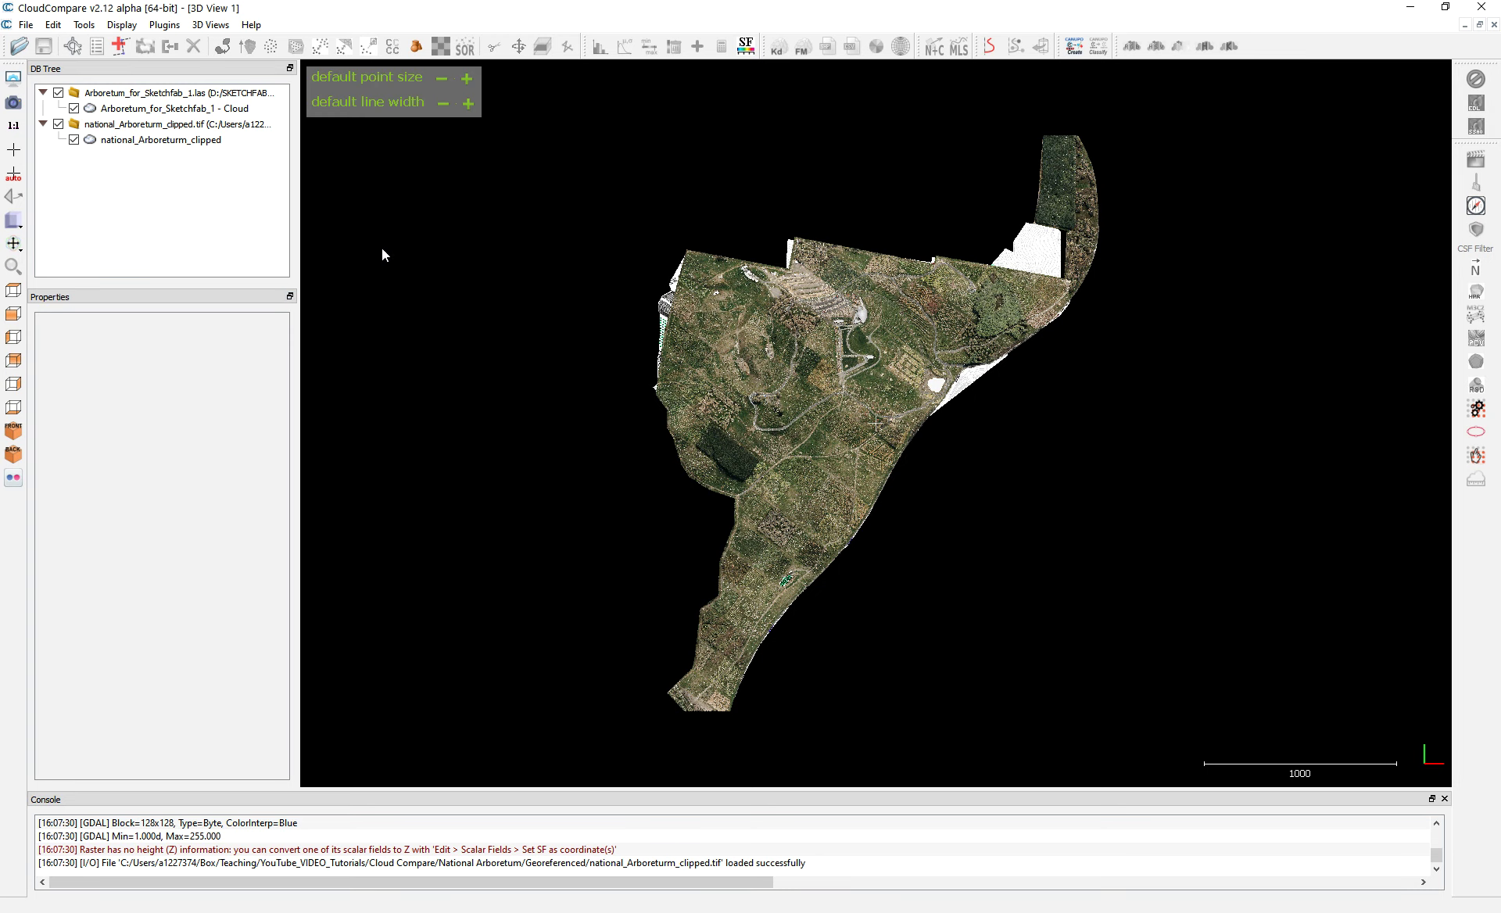
# - Hide the Arboretum_for_Sketchfab_1 group and inspect the plan cloud's point pattern up close
pyautogui.moveTo(585, 356); pyautogui.dragTo(563, 268)
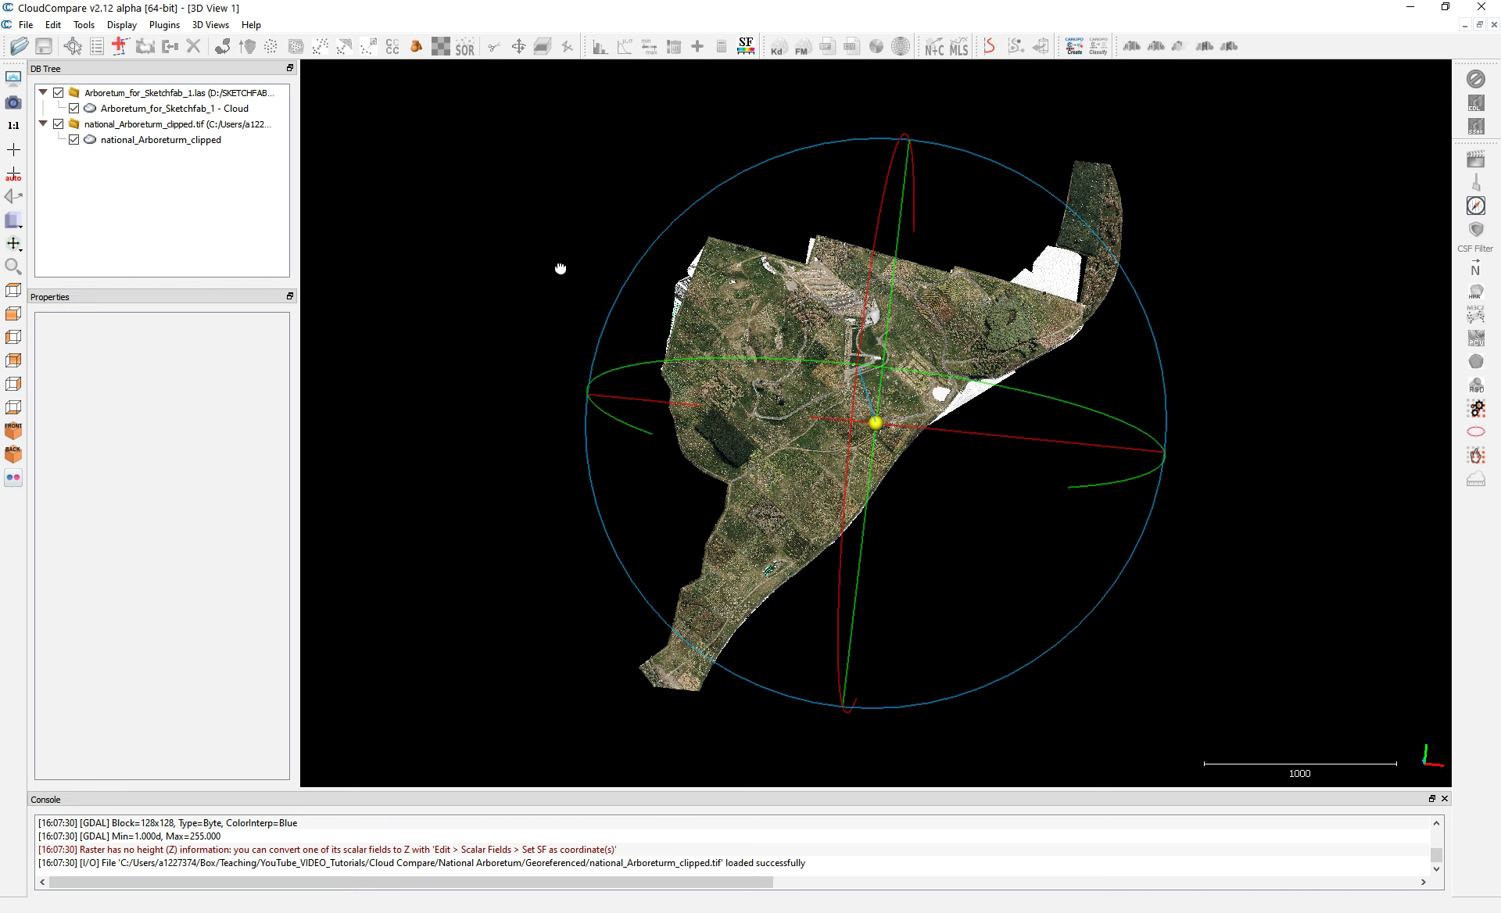
pyautogui.click(59, 92)
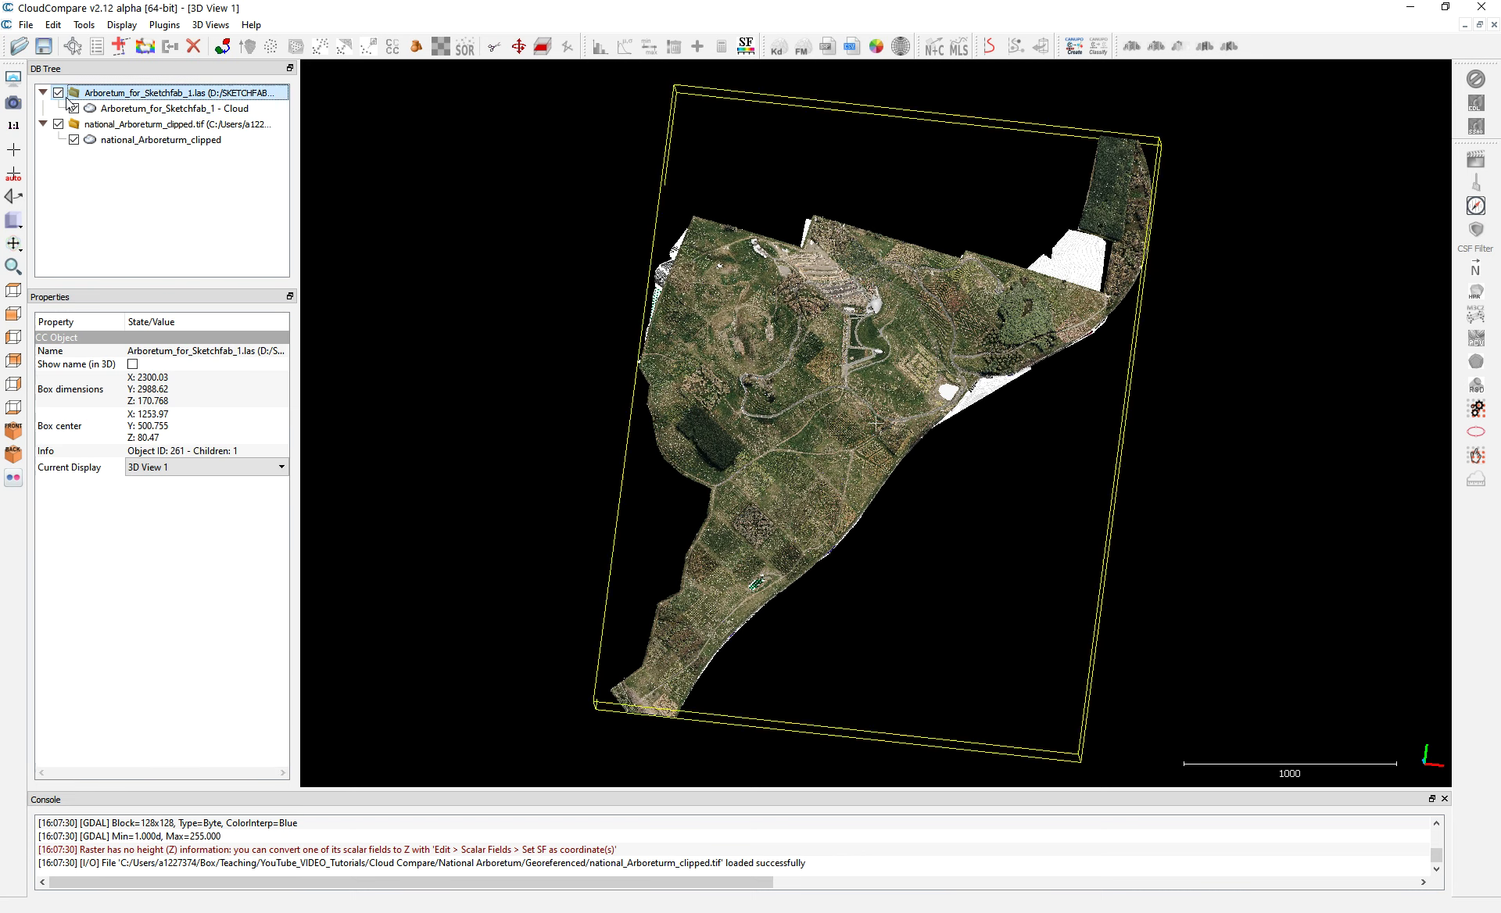
pyautogui.click(149, 144)
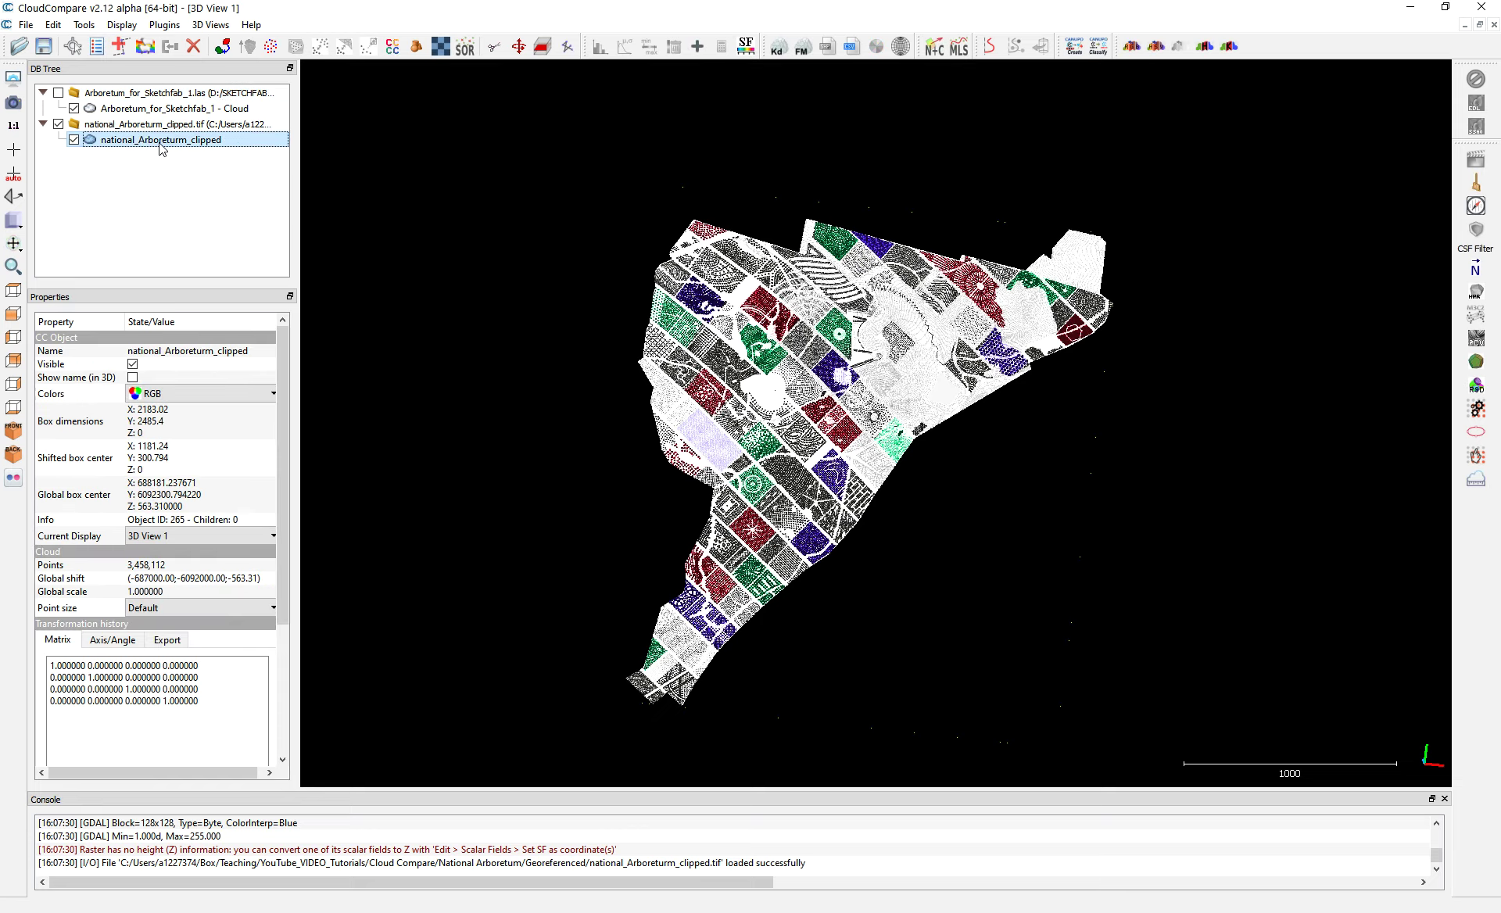
pyautogui.scroll(5, 876, 438)
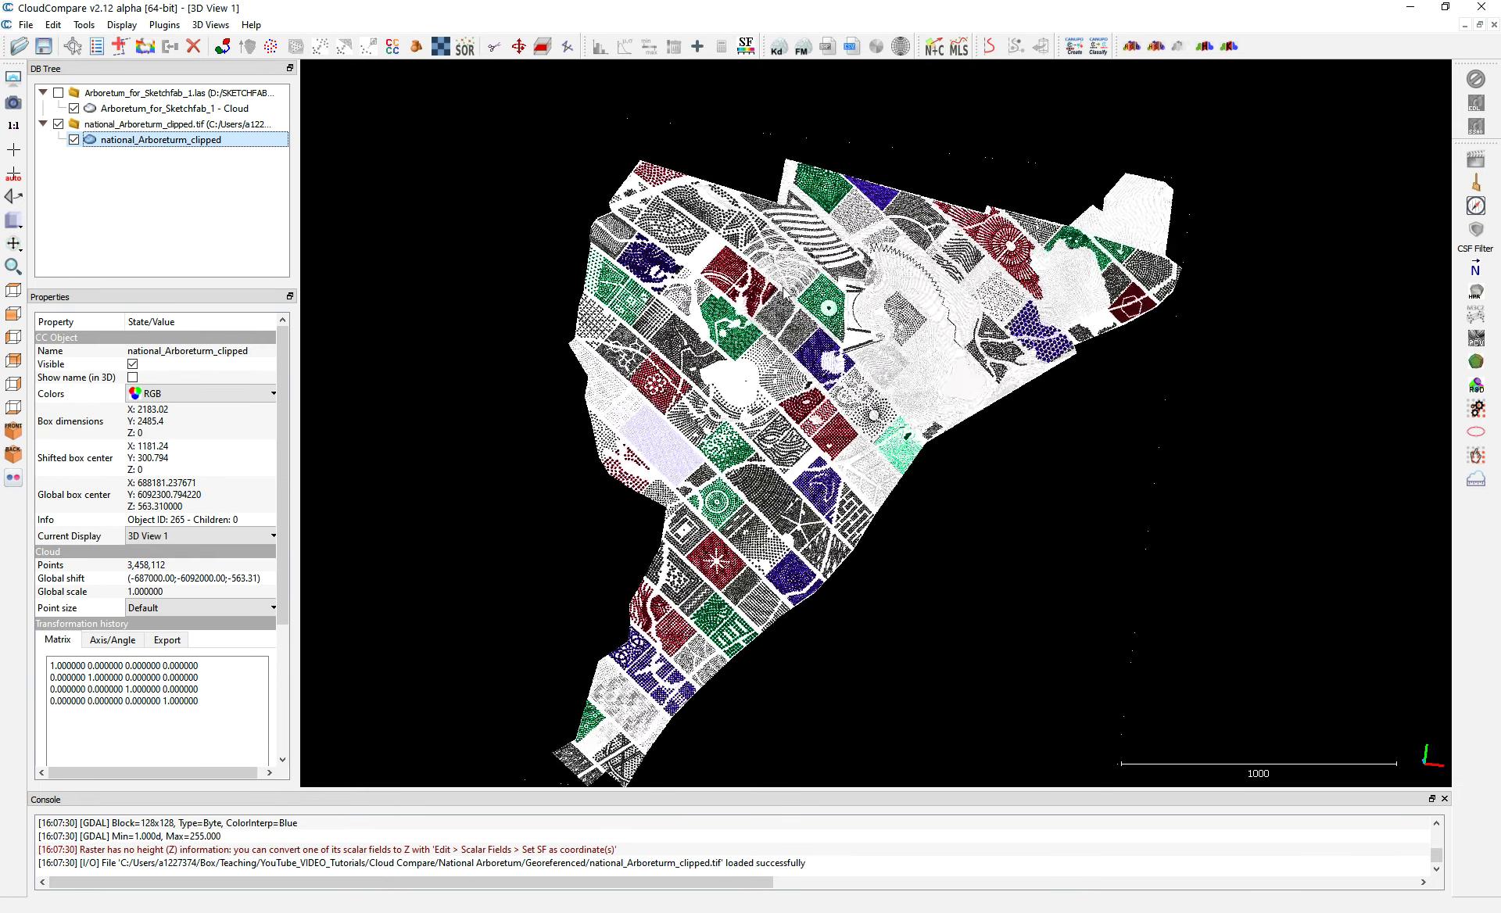
pyautogui.scroll(4, 872, 410)
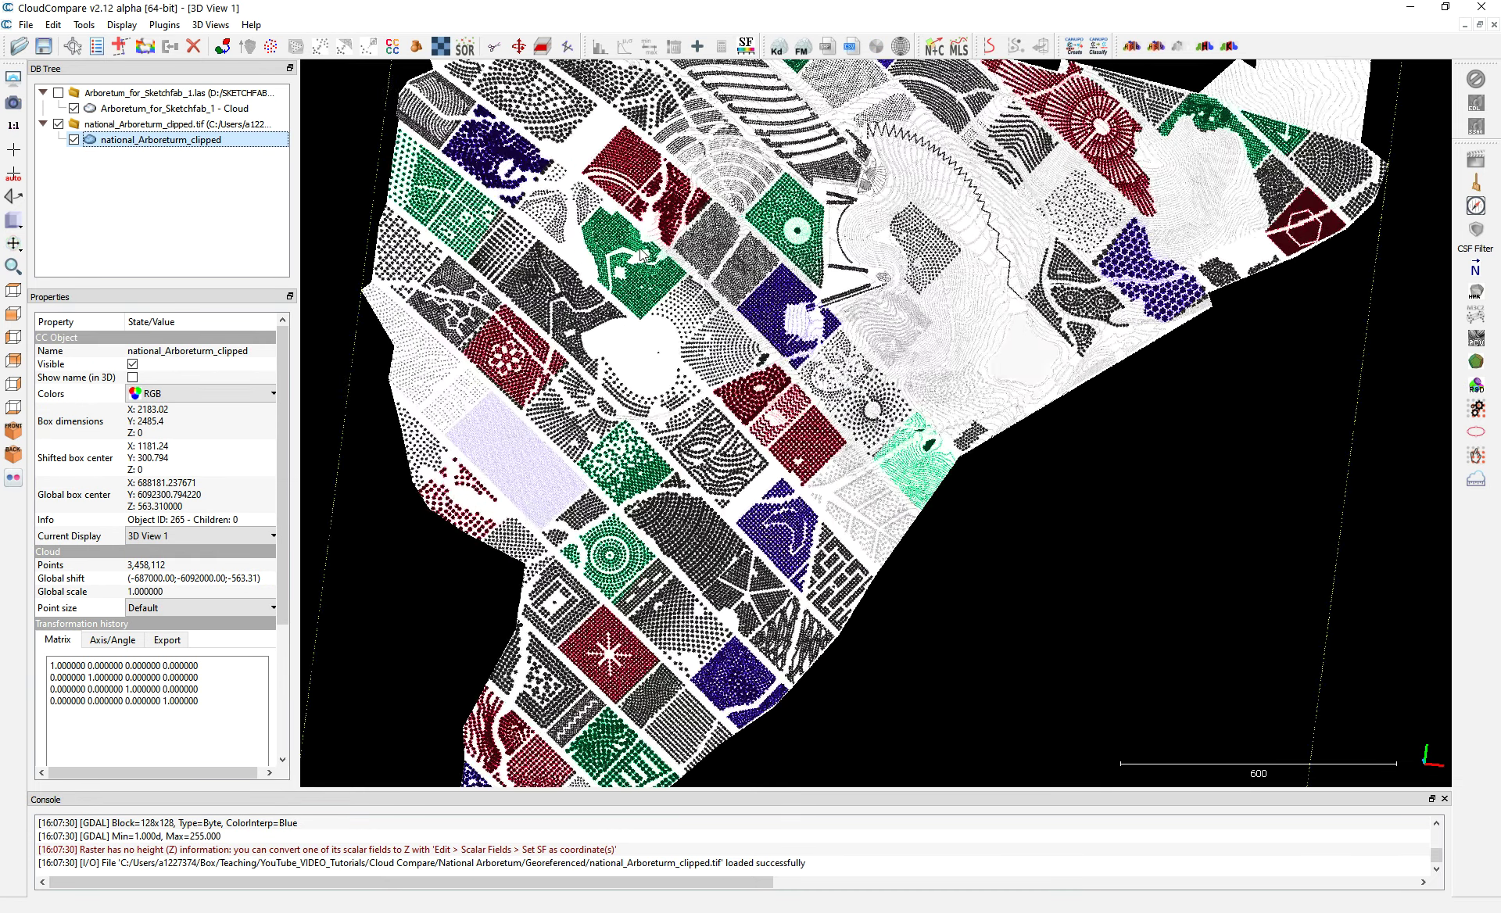
pyautogui.scroll(8, 639, 249)
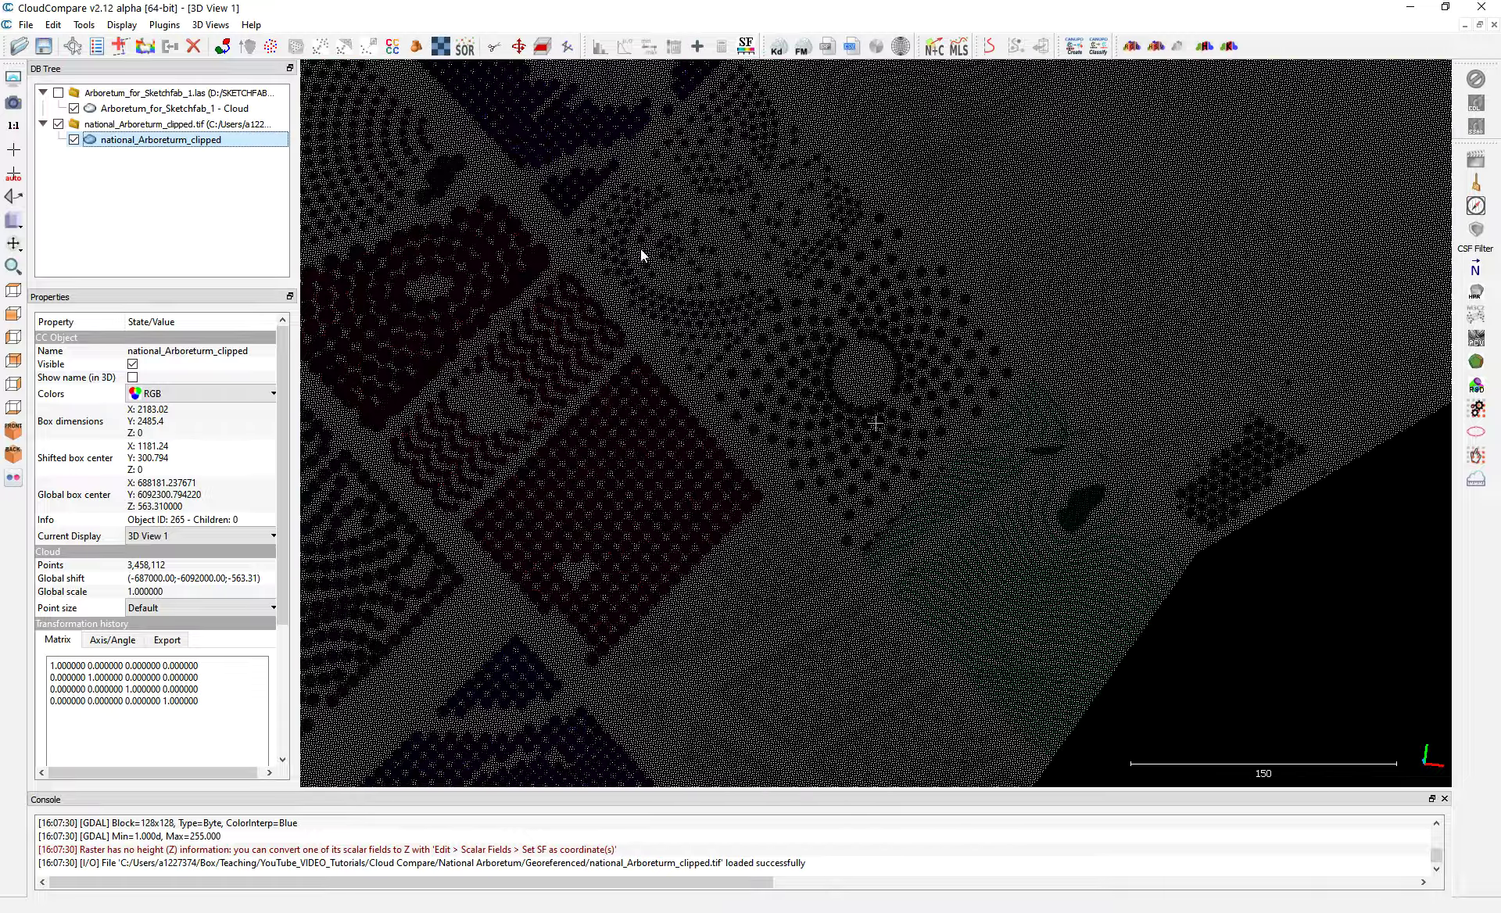
# - Try to rasterize the national_Arboreturm_clipped cloud at a step of 1 with RGB as the active layer and export it as a mesh
pyautogui.click(441, 46)
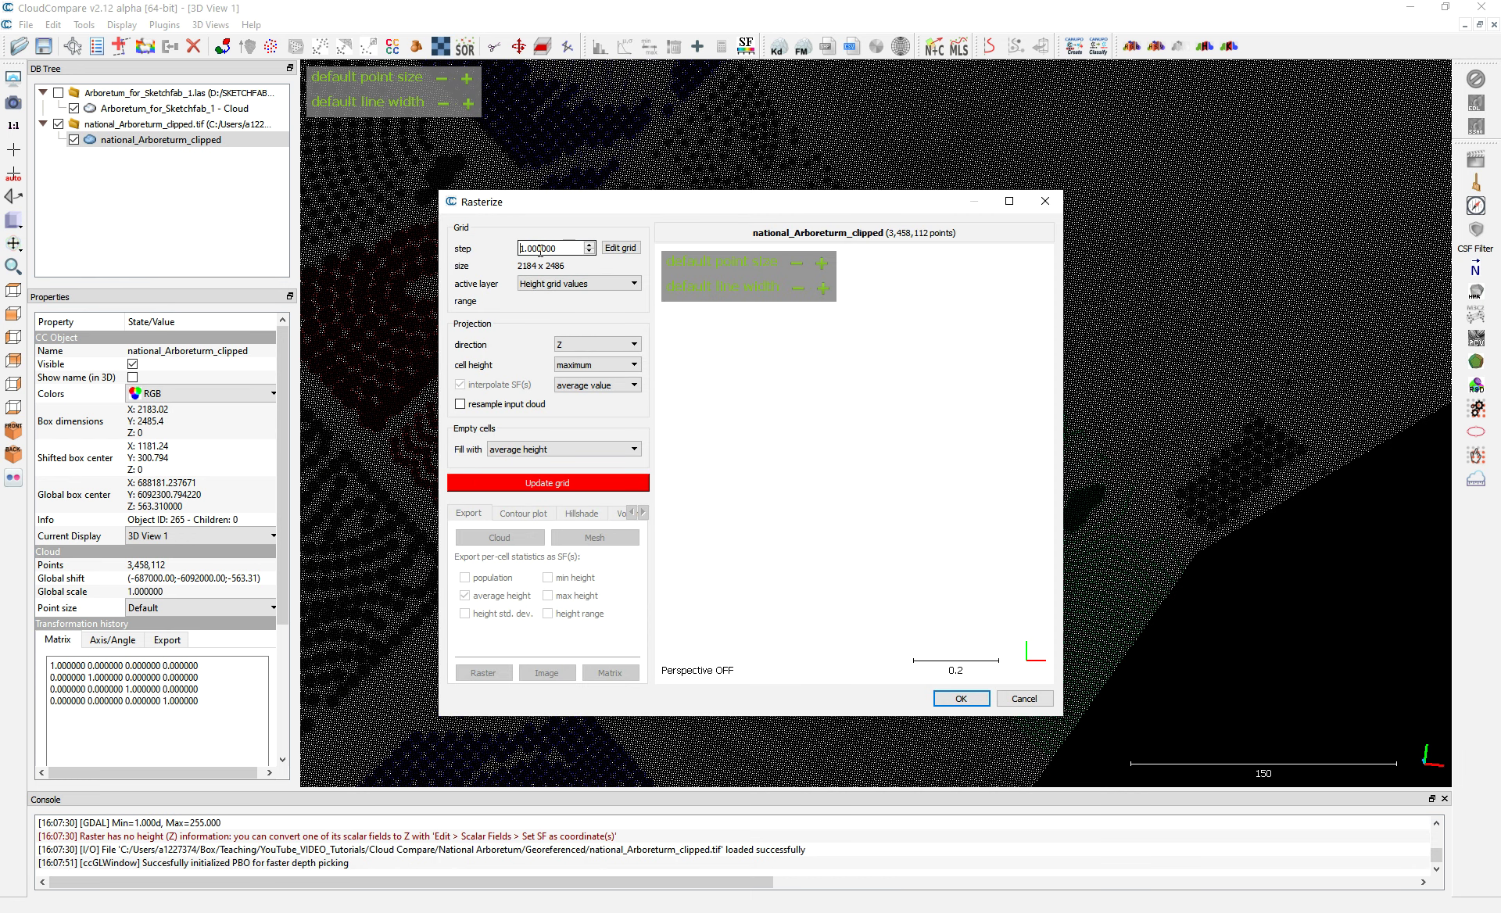
pyautogui.click(545, 284)
pyautogui.click(543, 305)
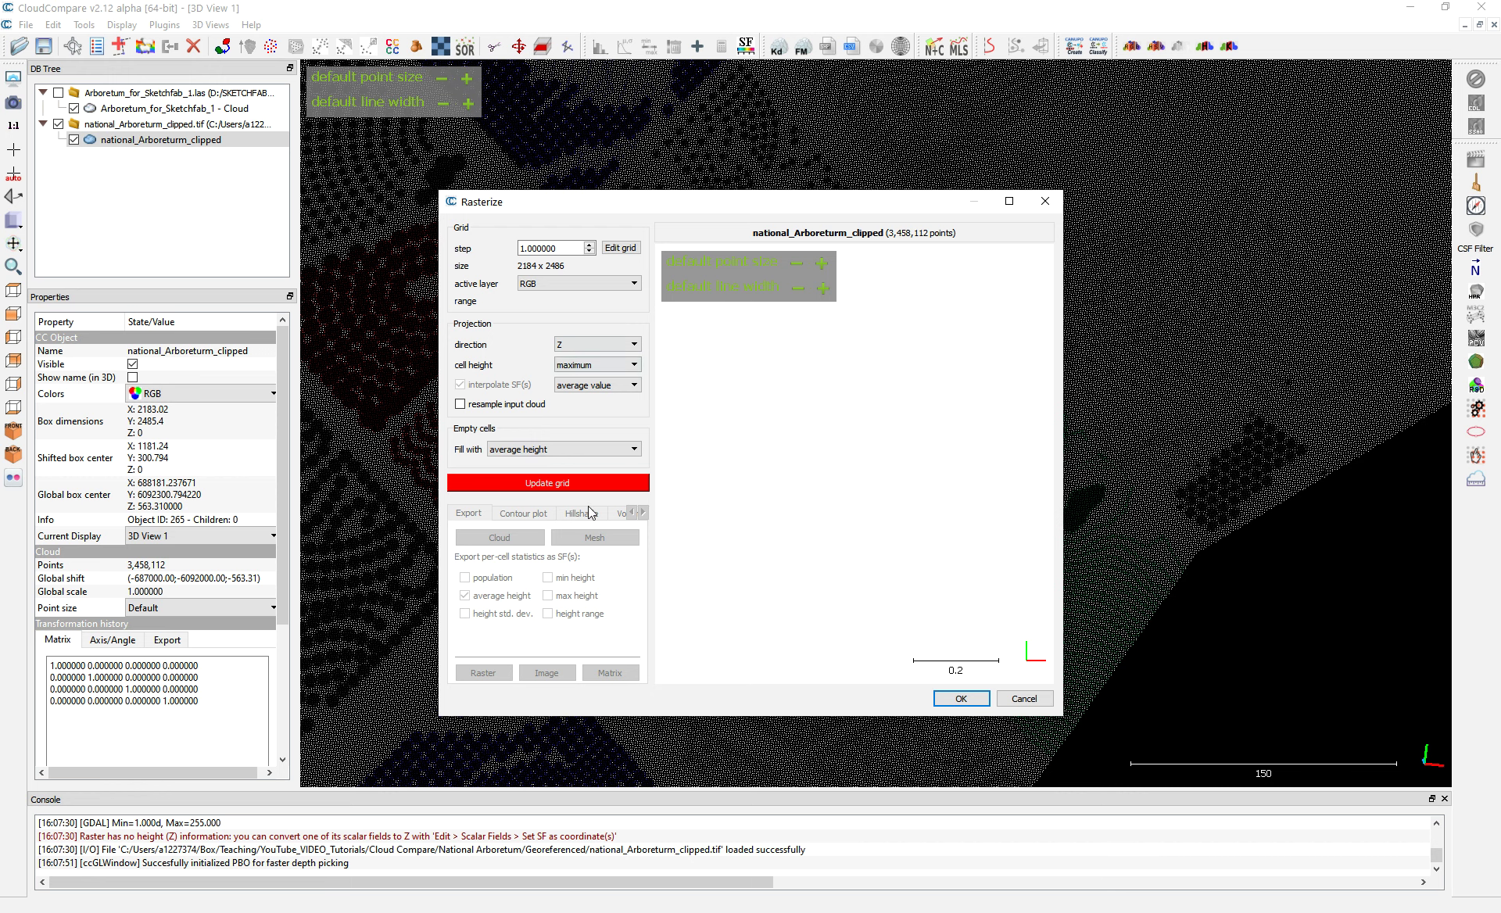
pyautogui.click(557, 485)
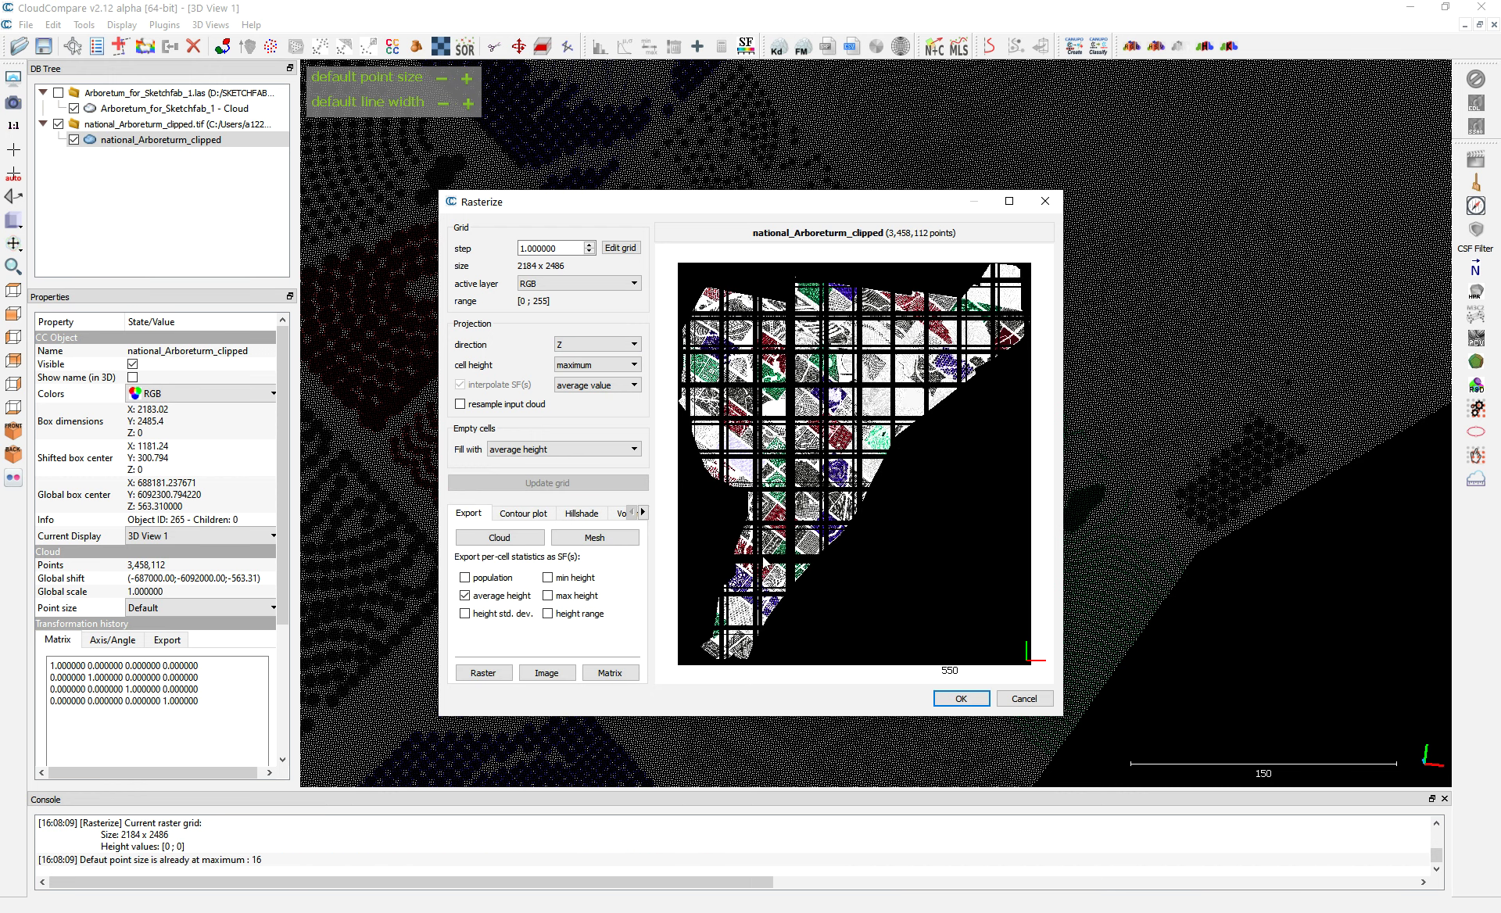
pyautogui.click(599, 545)
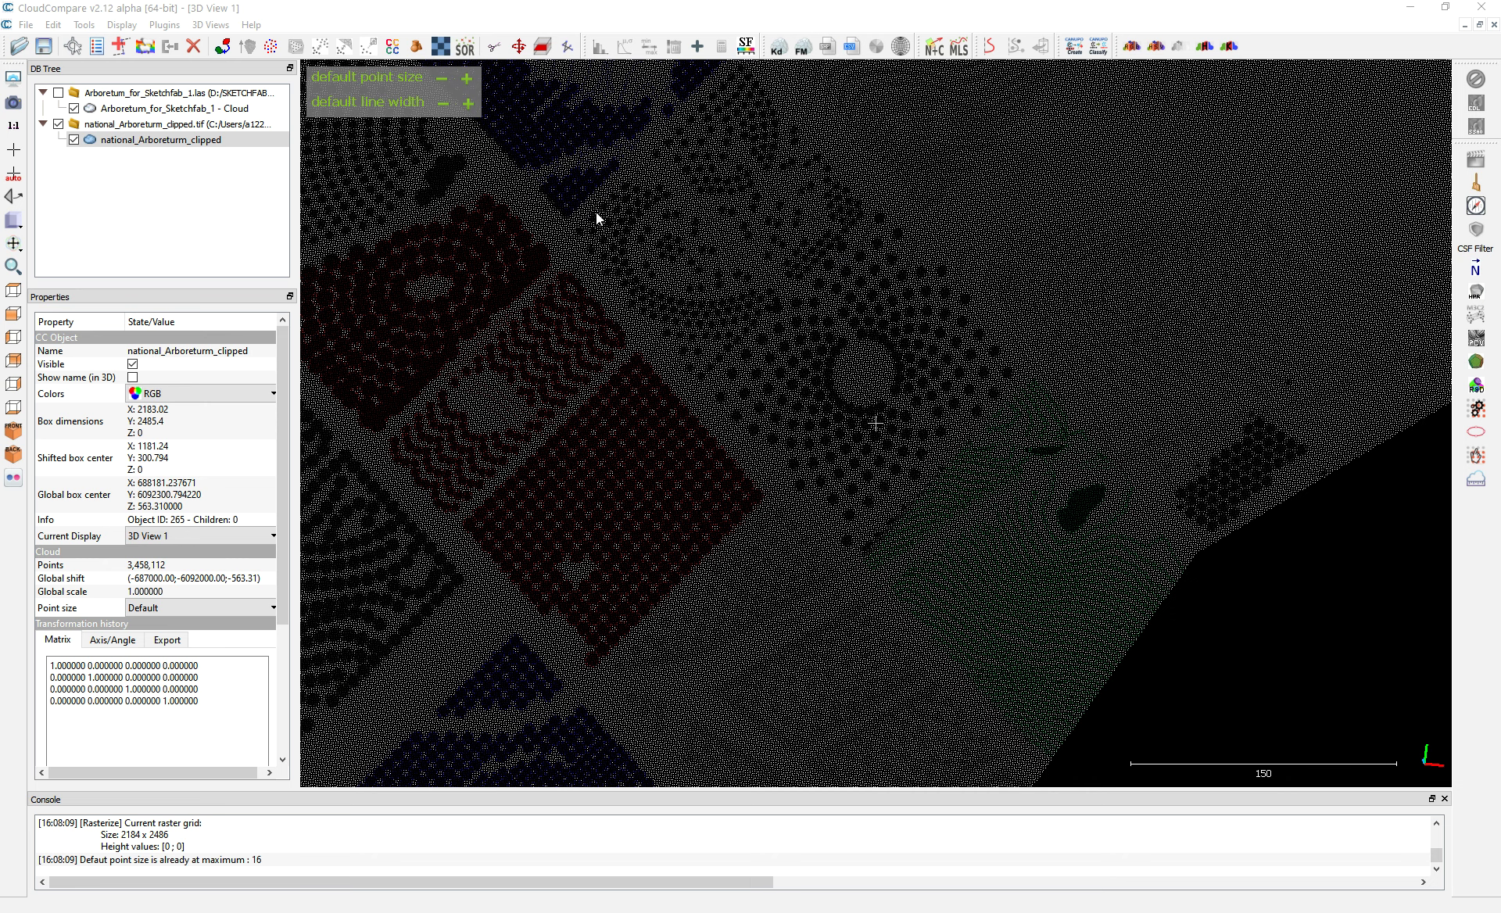
pyautogui.moveTo(389, 13)
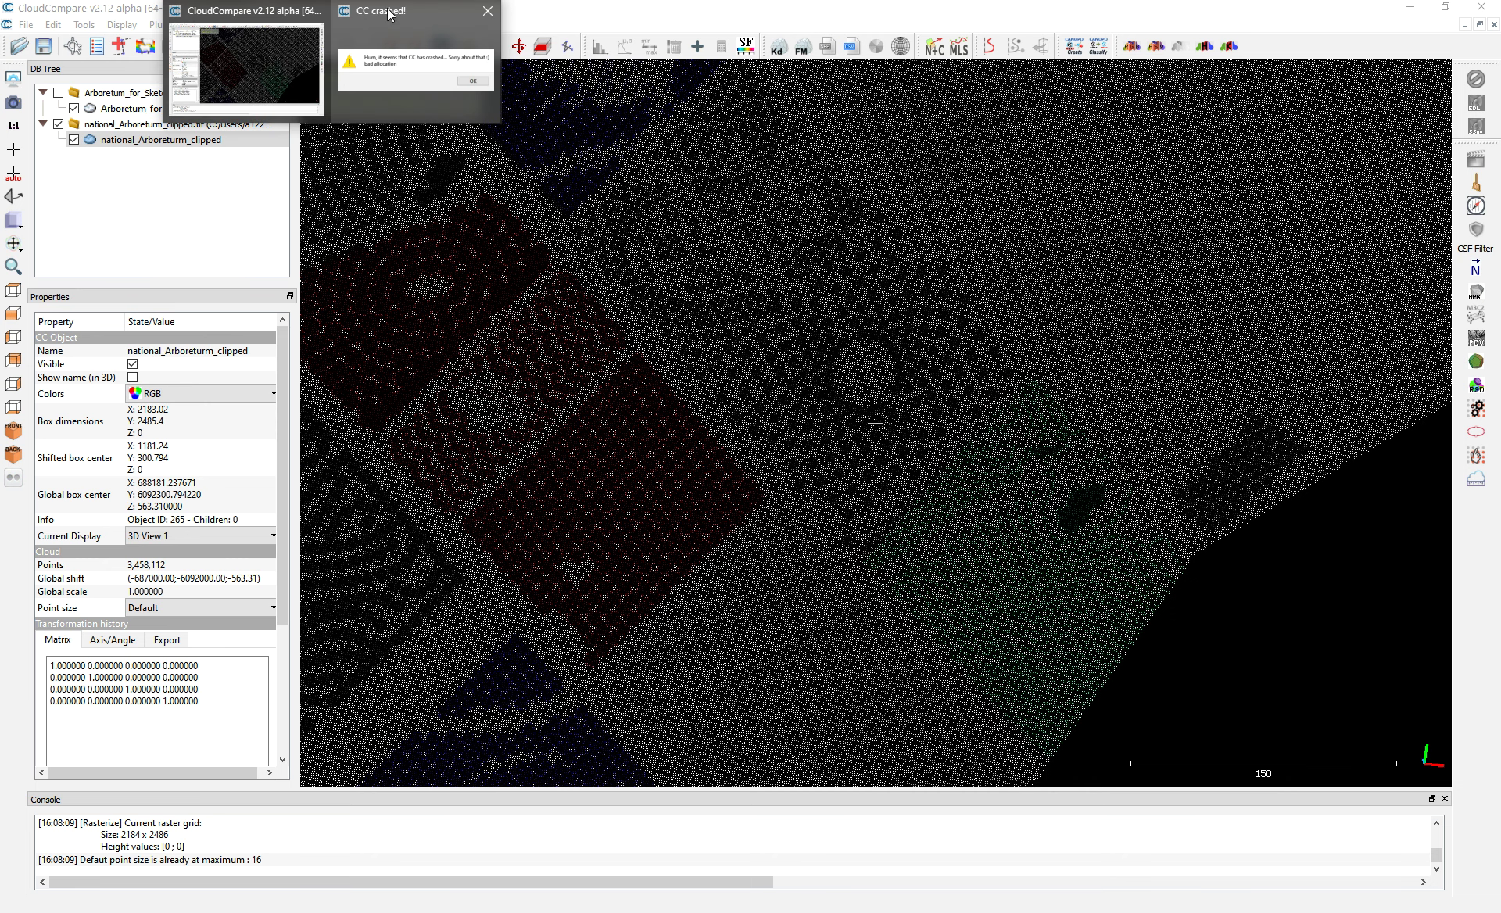
pyautogui.click(442, 34)
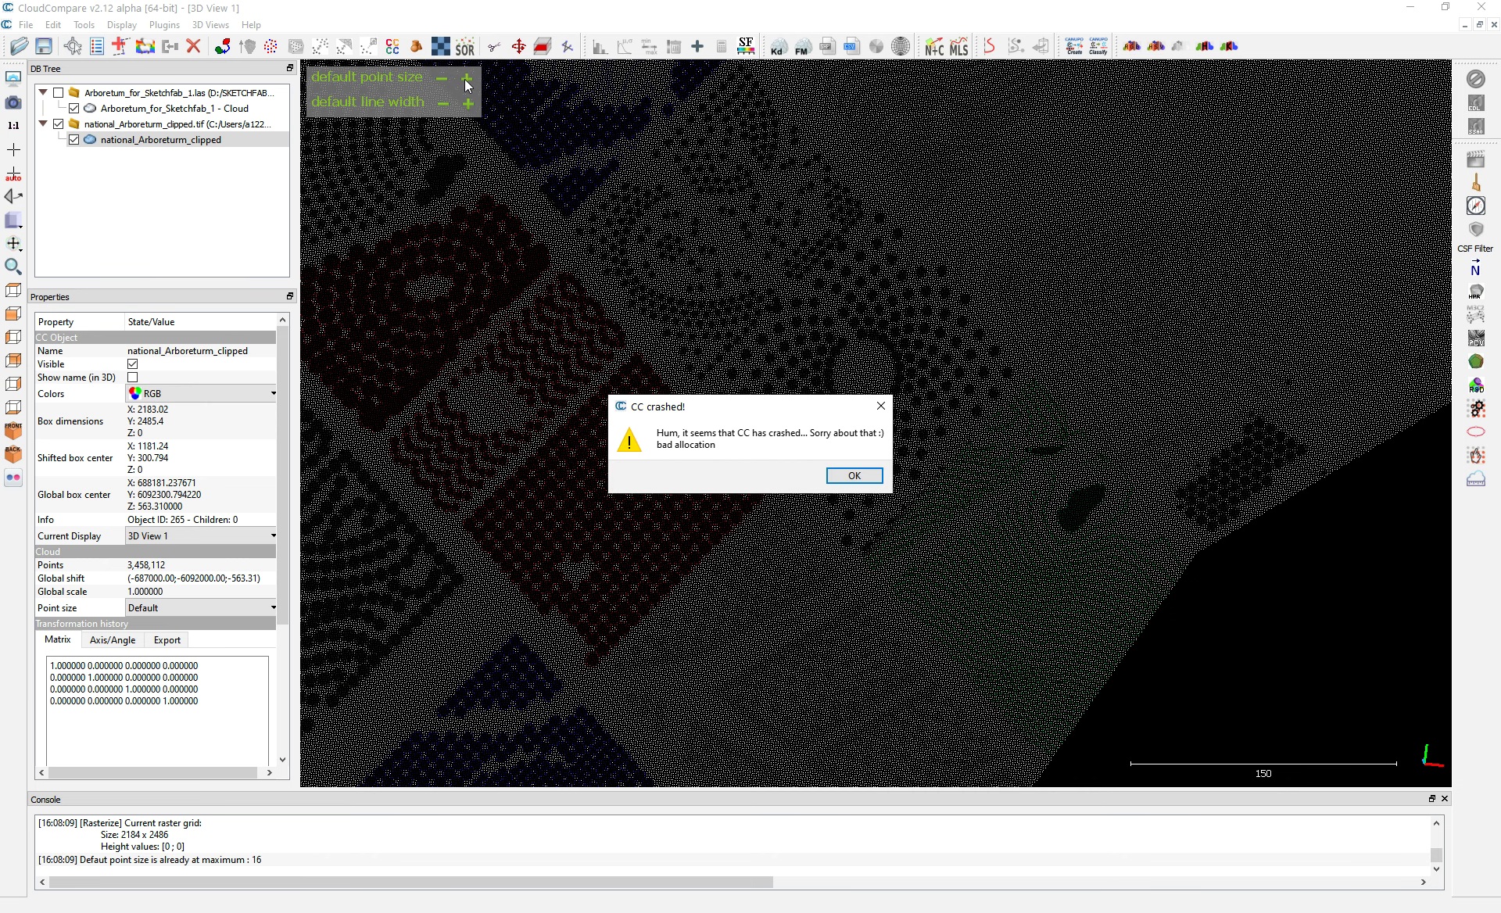
pyautogui.click(856, 477)
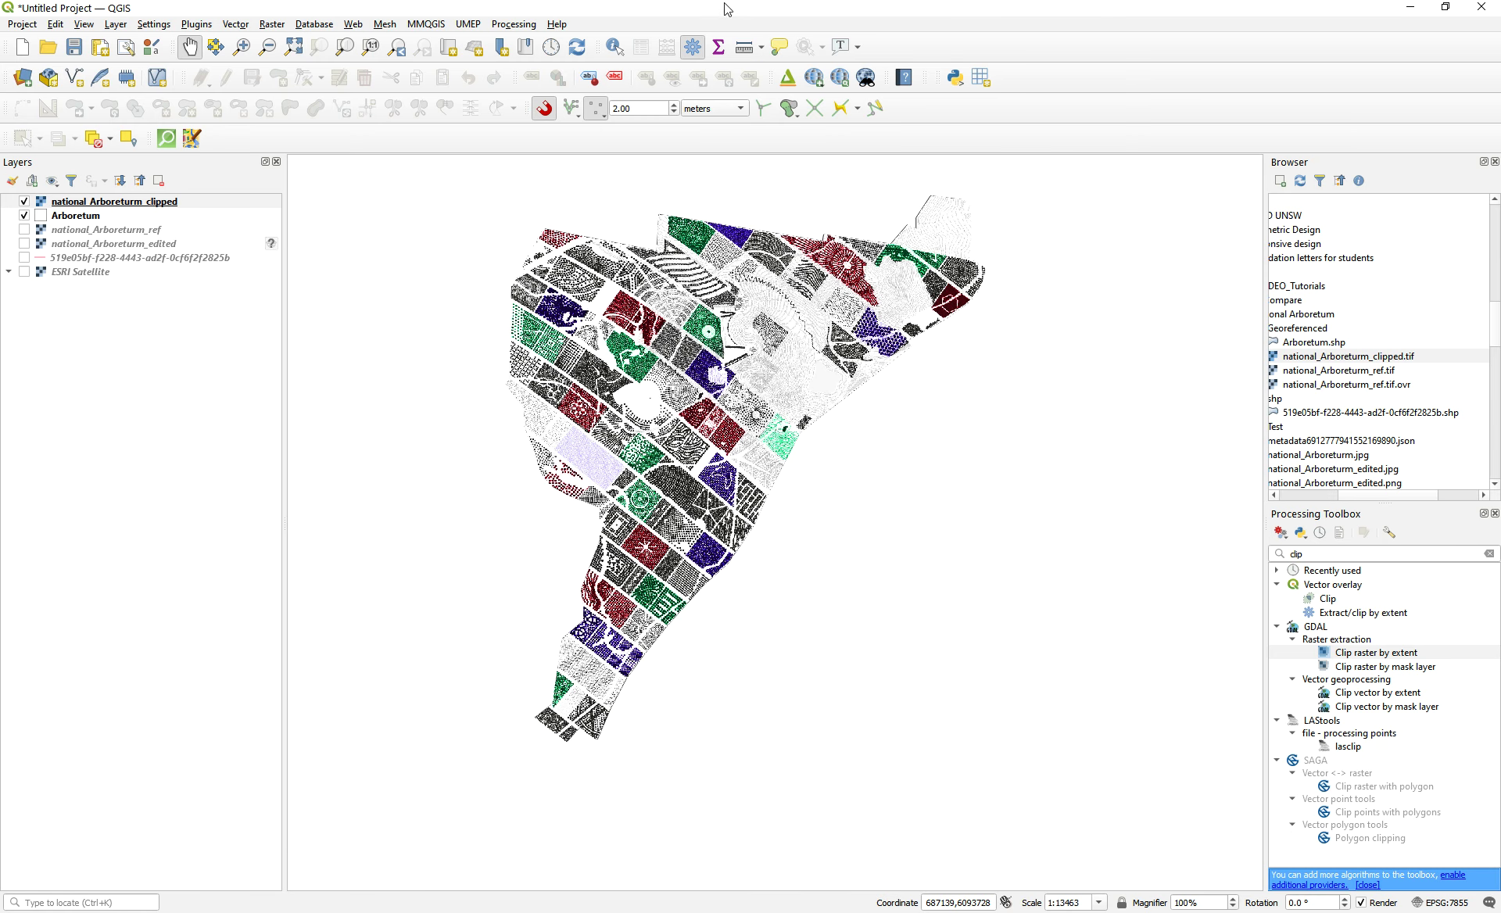
# - Close ArcMap and switch to a newly started CloudCompare session
pyautogui.click(513, 2)
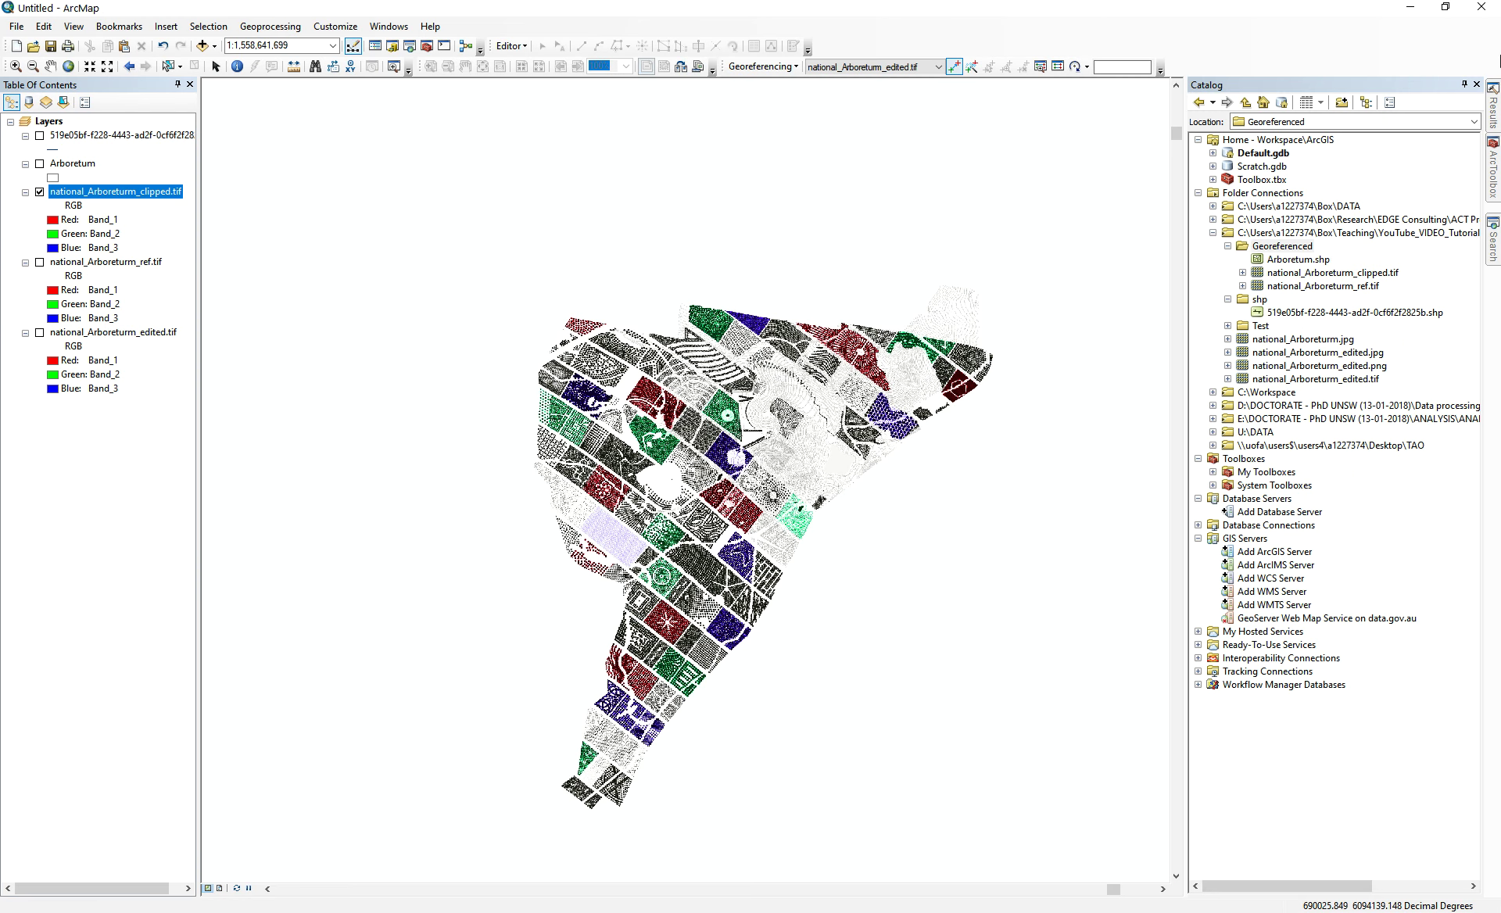
pyautogui.click(1481, 8)
pyautogui.click(755, 496)
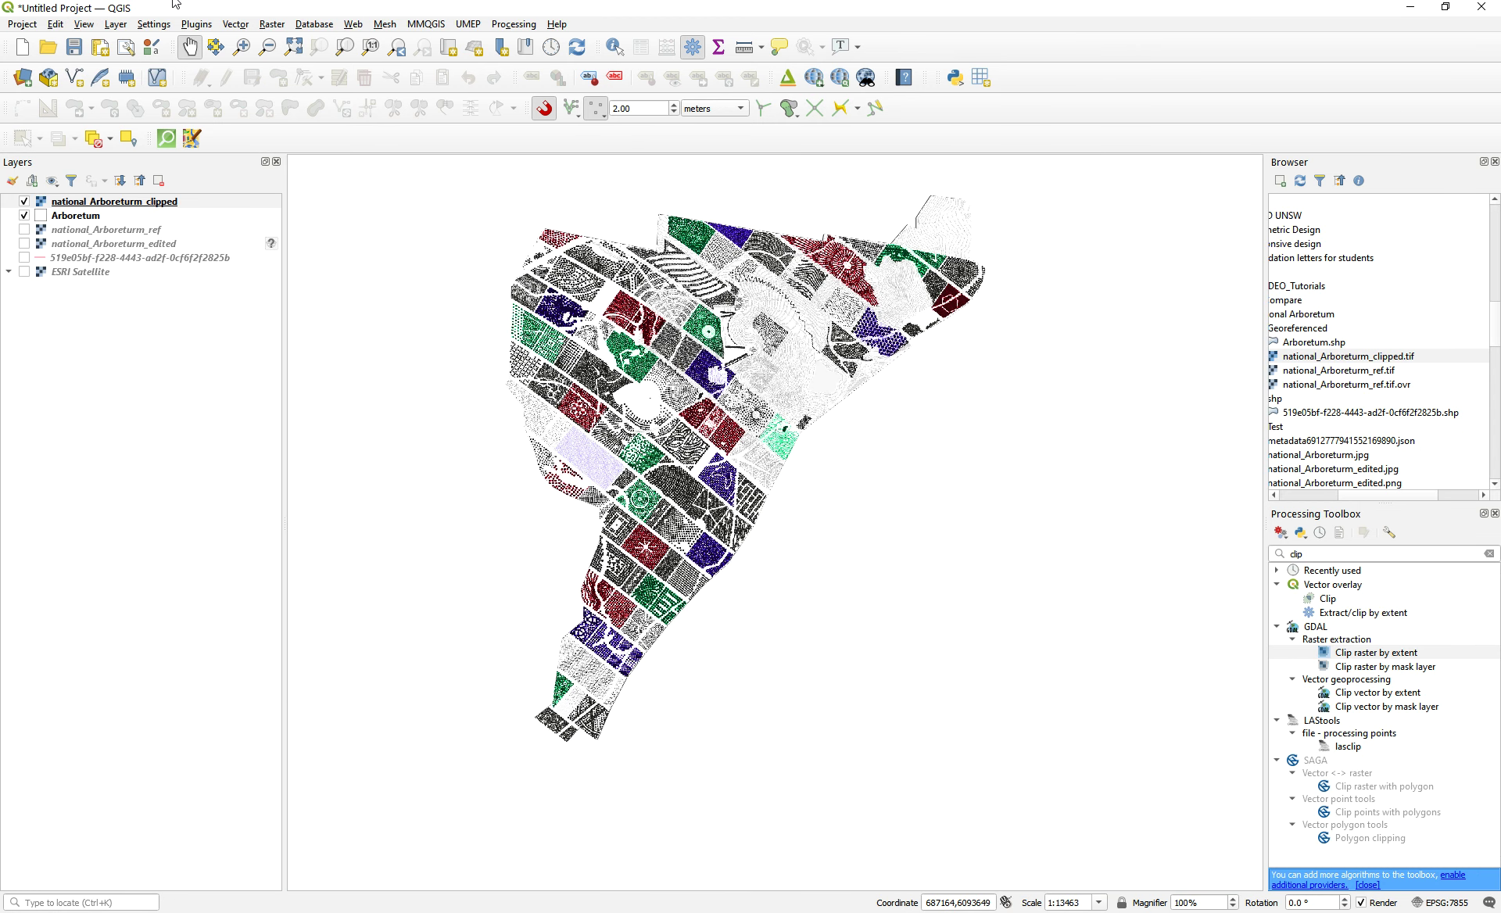
pyautogui.moveTo(160, 4)
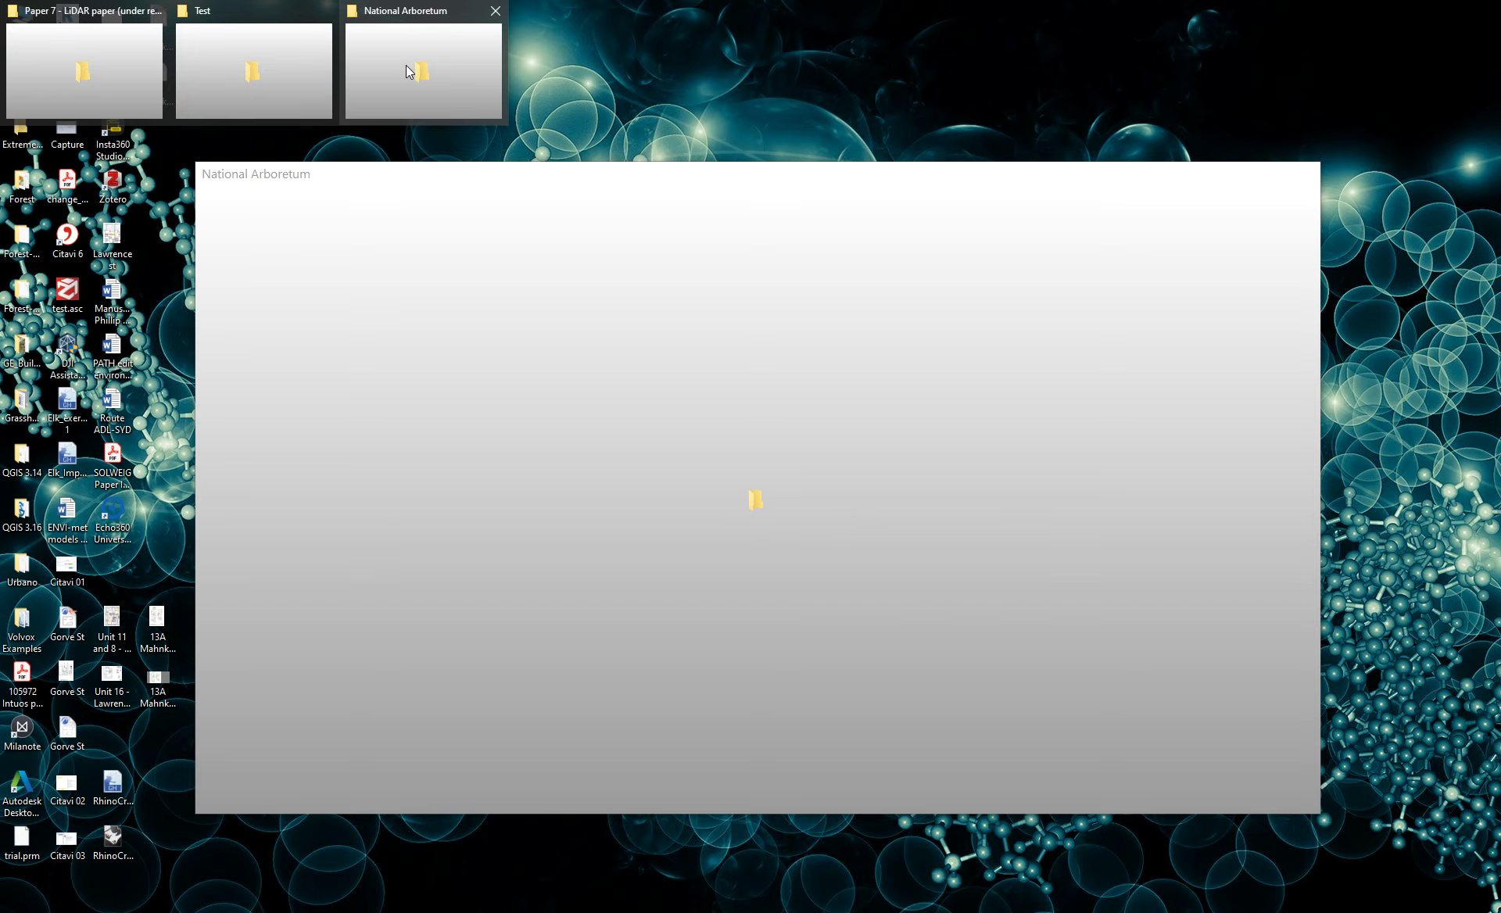
pyautogui.click(406, 64)
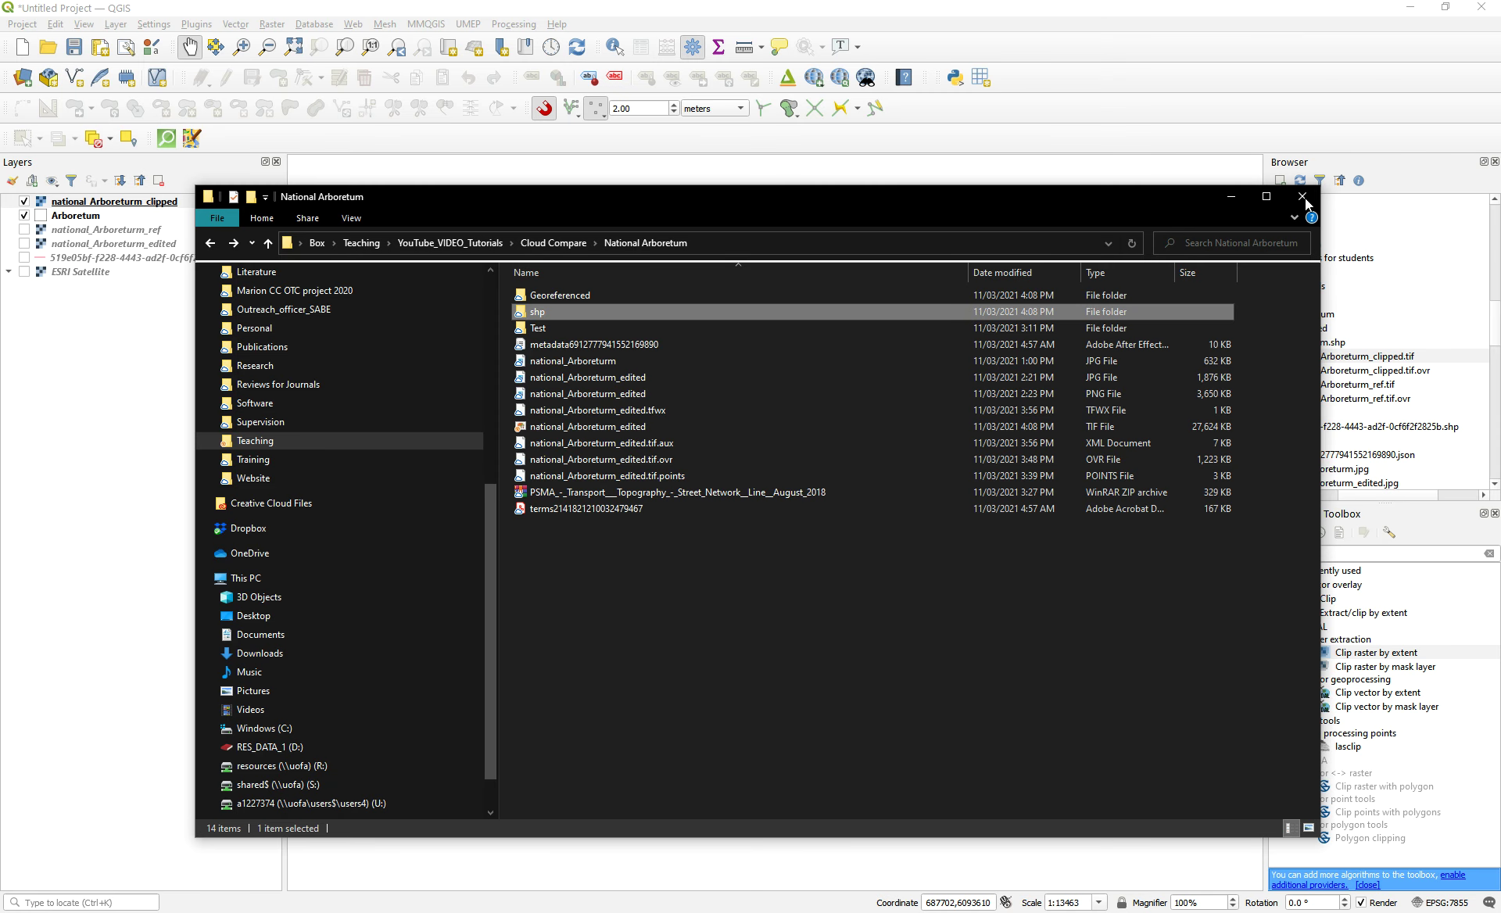
pyautogui.click(333, 0)
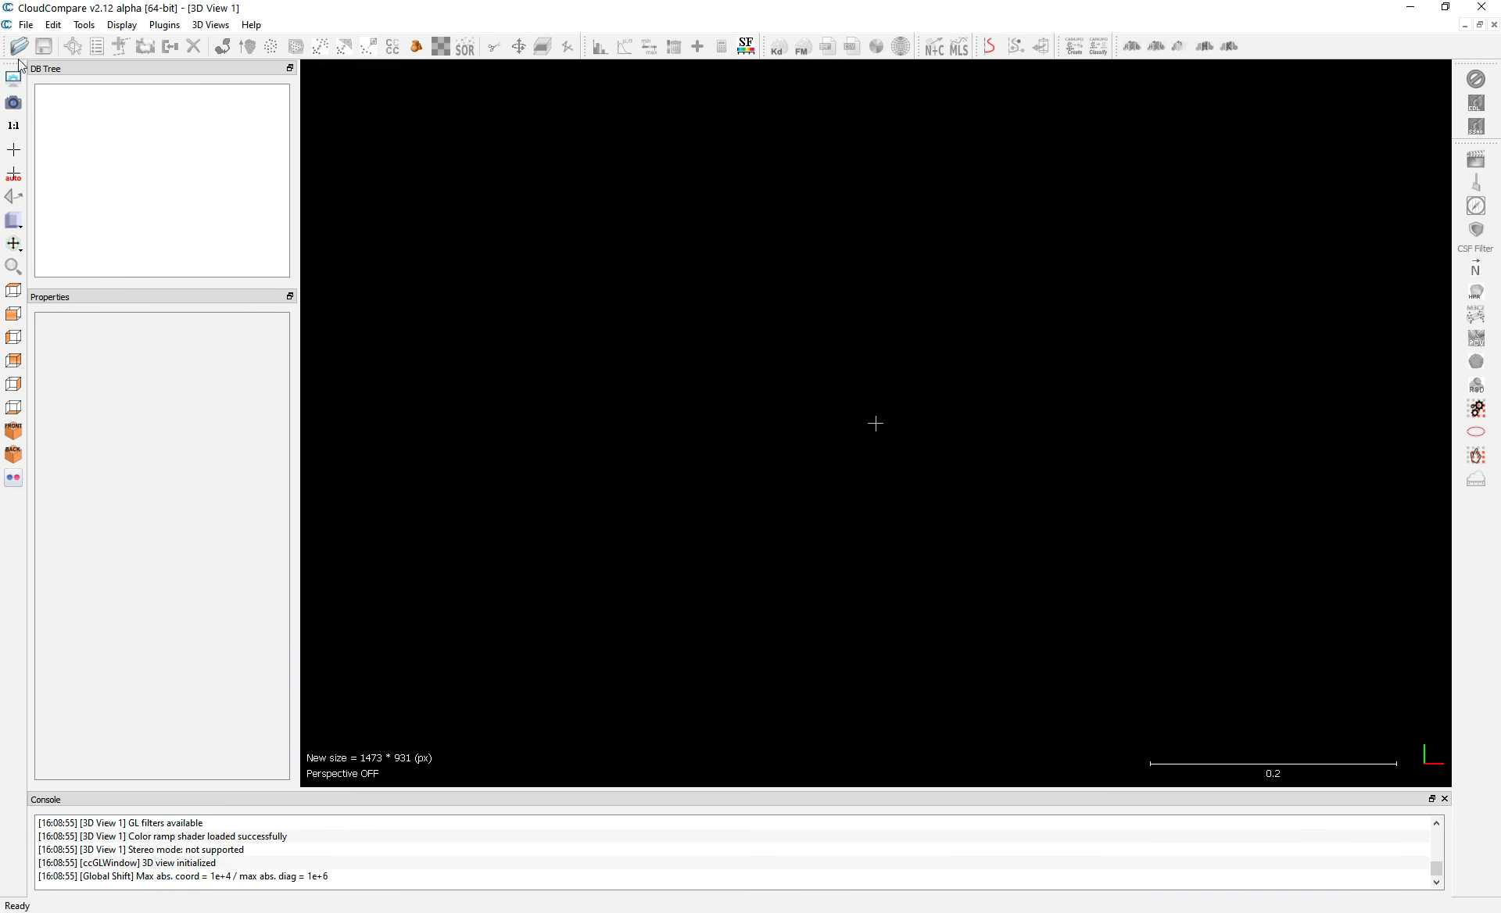
# - Open the national_Arboreturm_clipped TIF as a point cloud, applying a global shift of -687000, -6093500, 0 to all
pyautogui.click(18, 47)
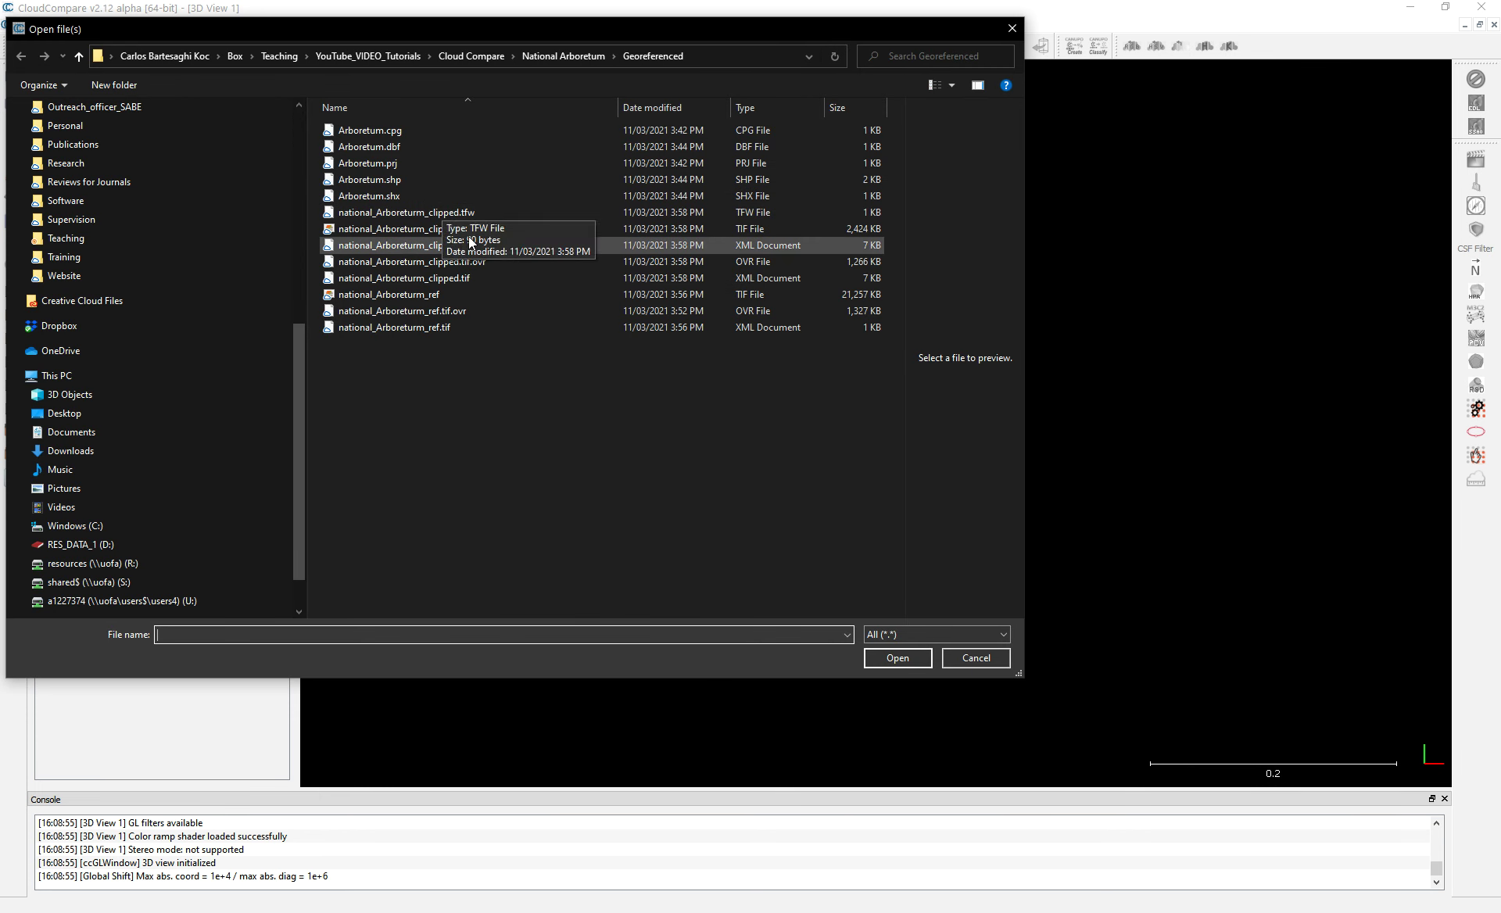
pyautogui.doubleClick(435, 229)
pyautogui.click(805, 482)
pyautogui.click(928, 620)
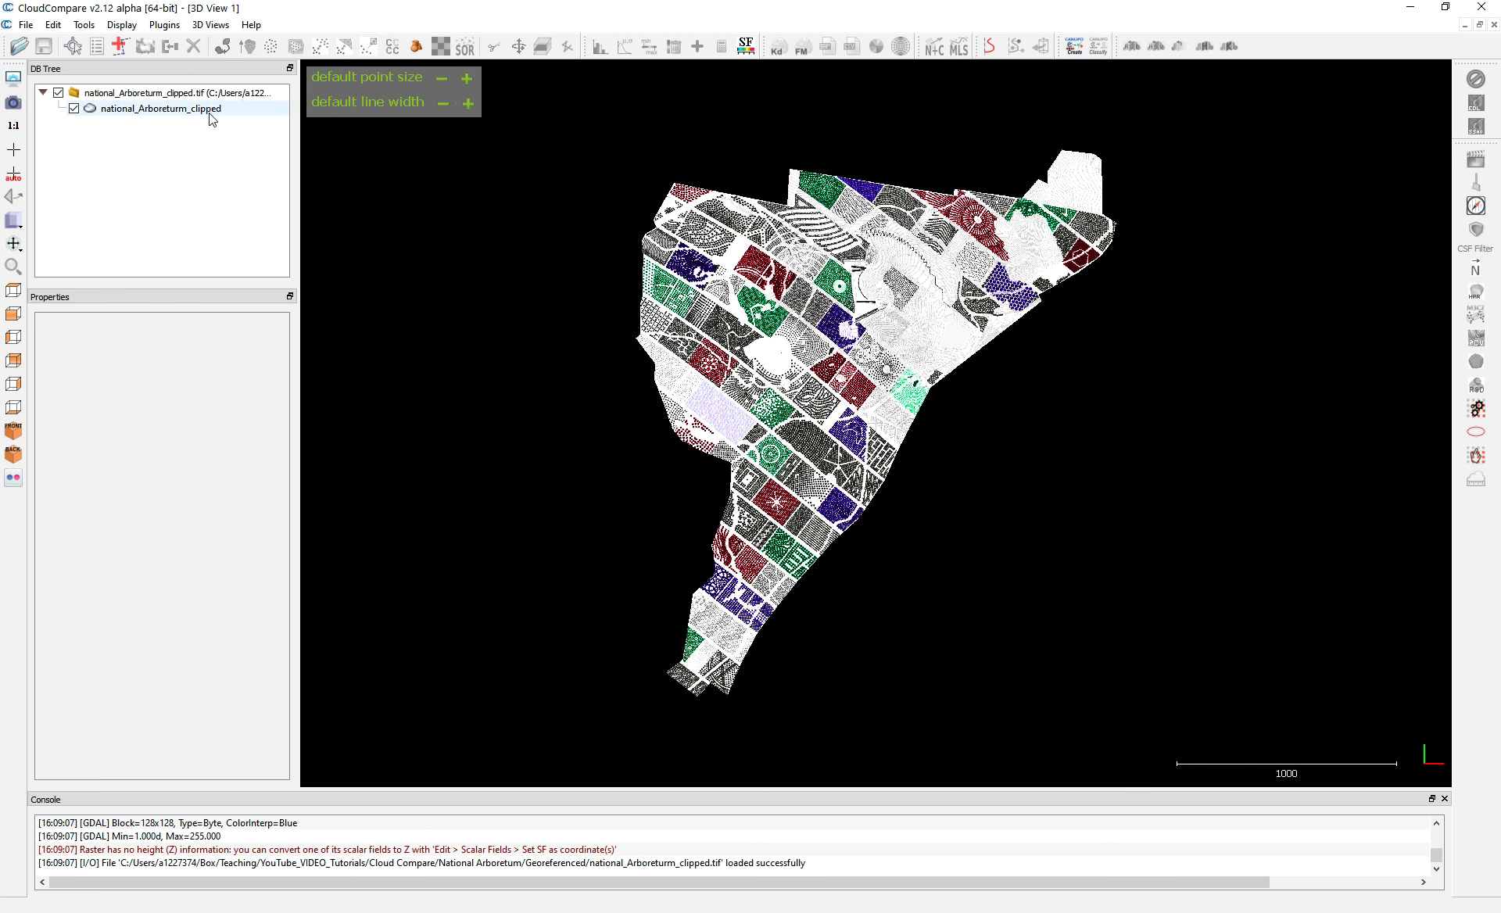
# - Rasterize the national_Arboreturm_clipped cloud at a step of 2 with RGB as the active layer and export the grid as a mesh
pyautogui.click(215, 112)
pyautogui.click(440, 47)
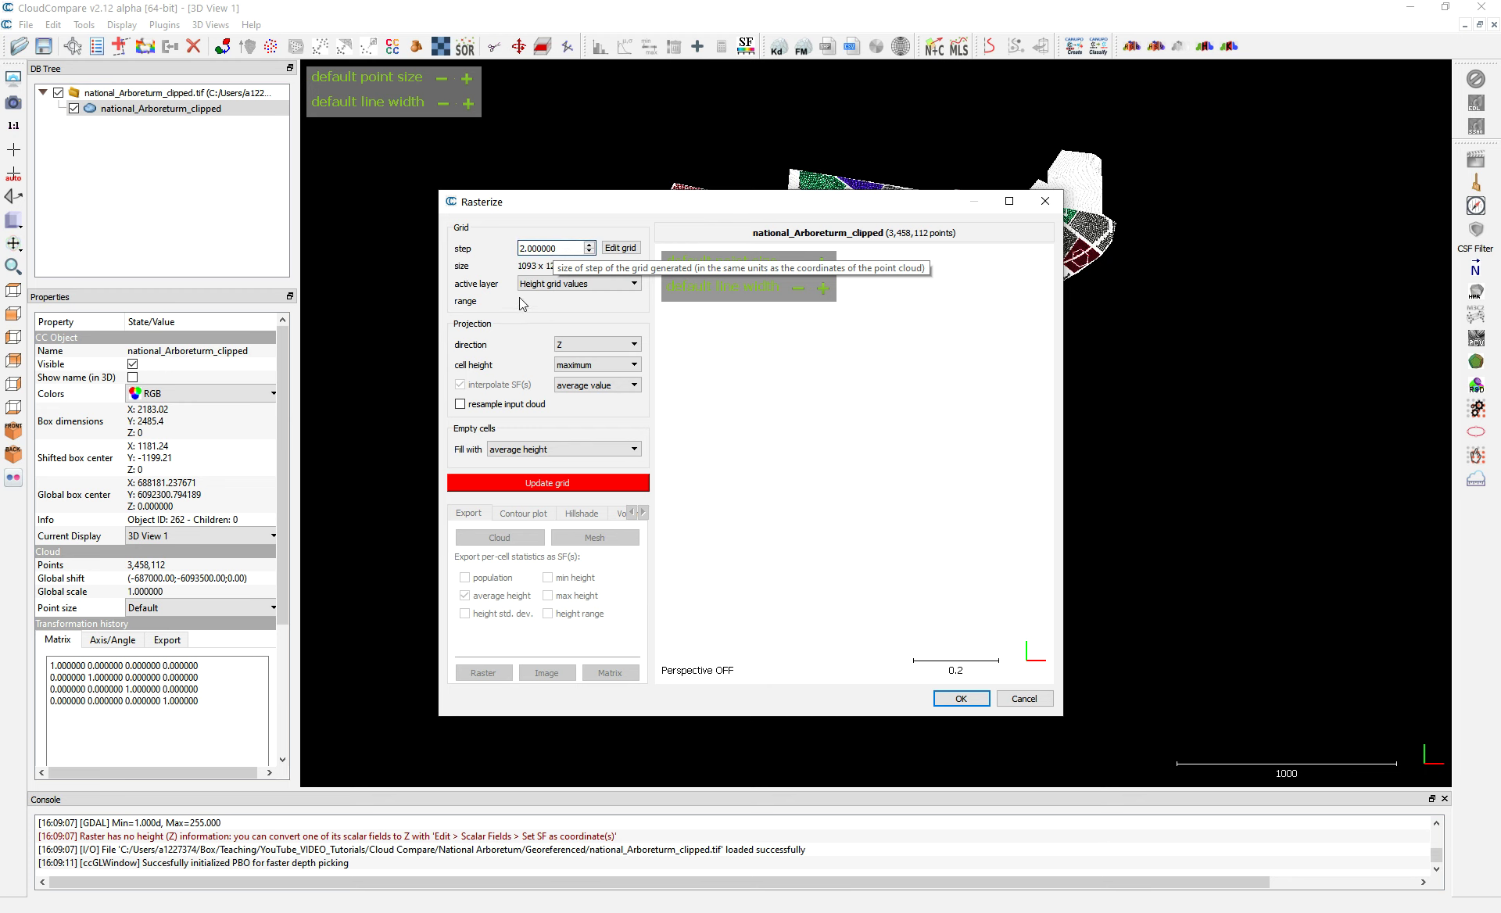
pyautogui.click(550, 484)
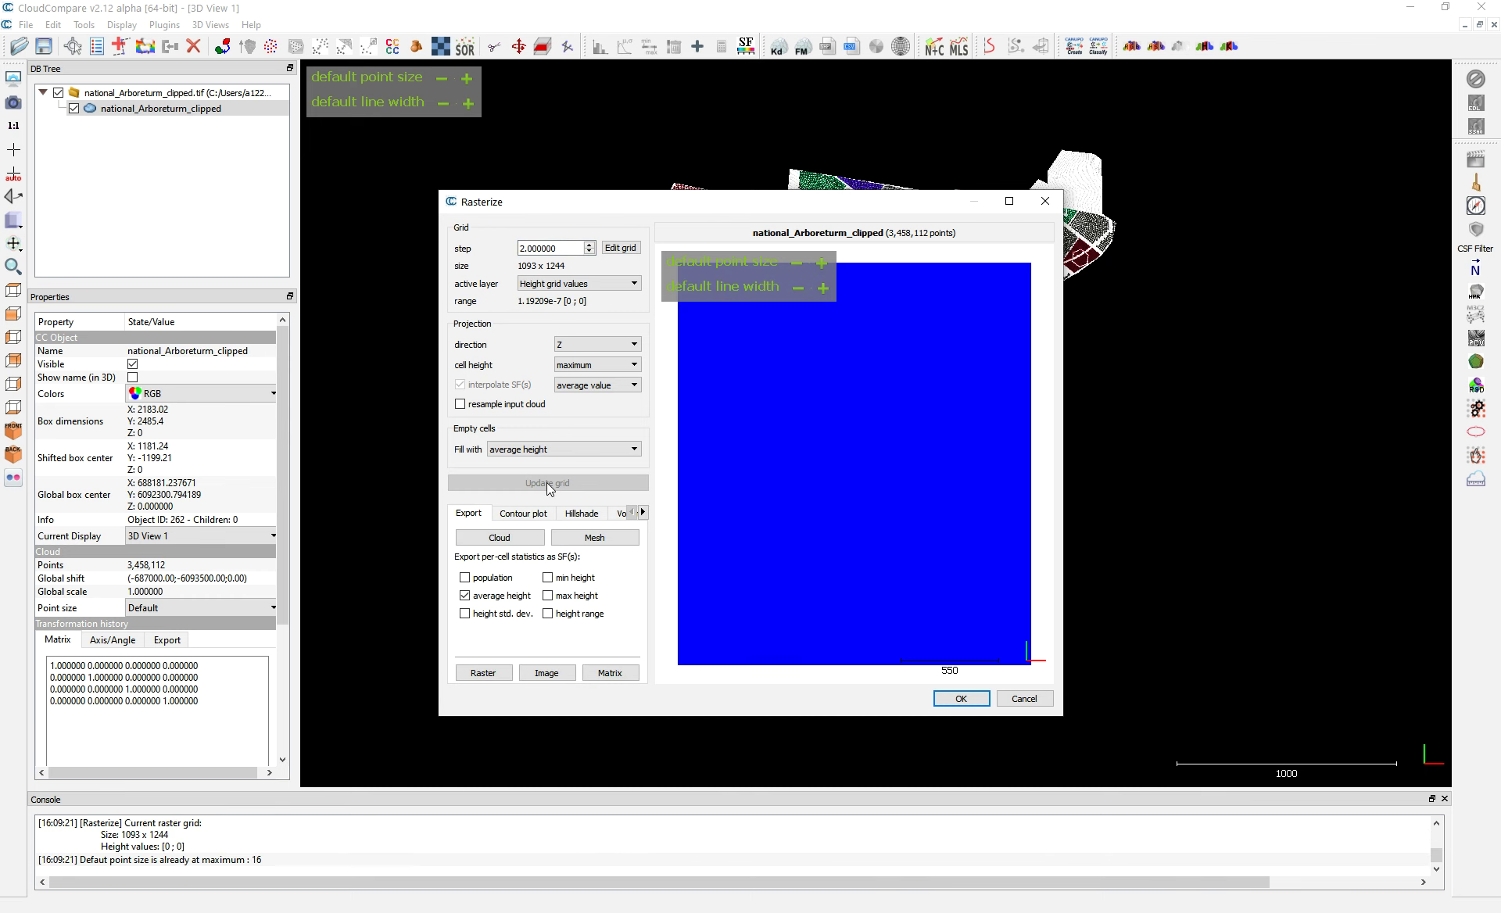
pyautogui.click(548, 285)
pyautogui.click(548, 309)
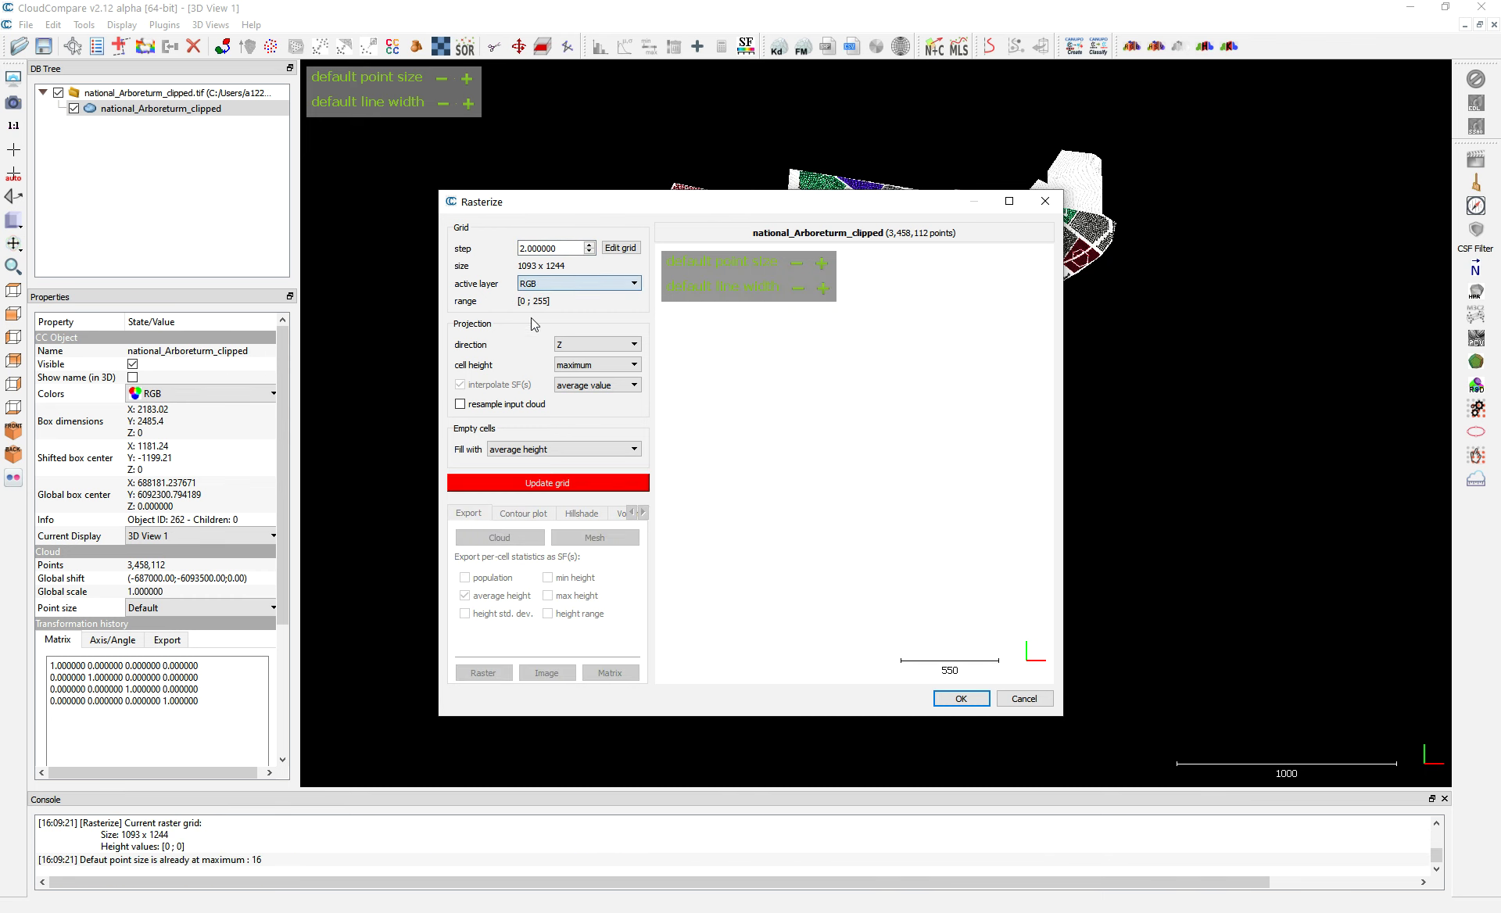
pyautogui.click(559, 484)
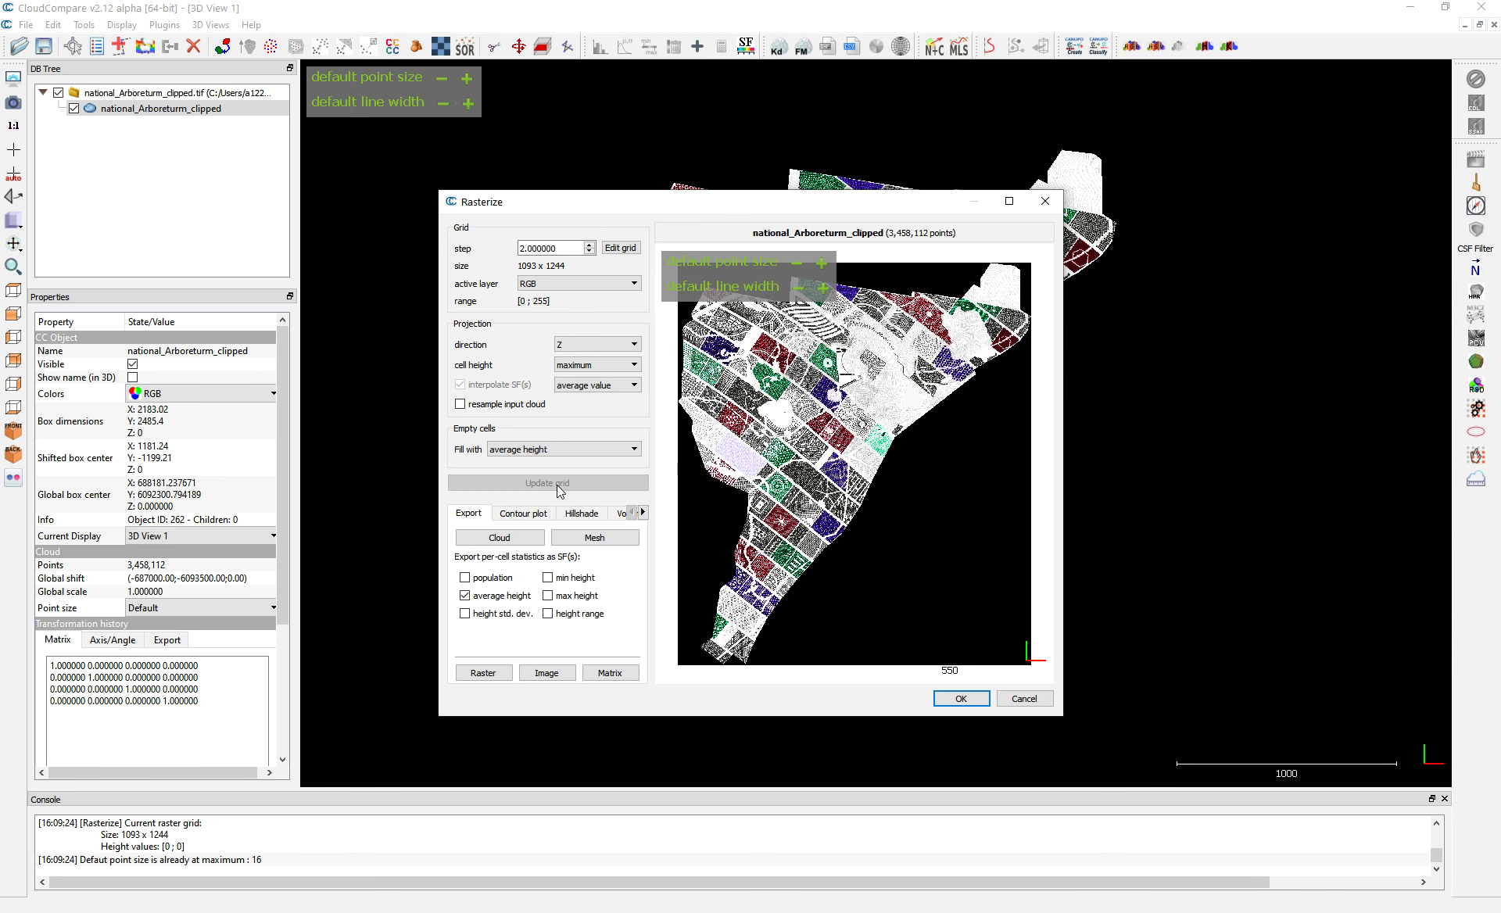
pyautogui.click(582, 542)
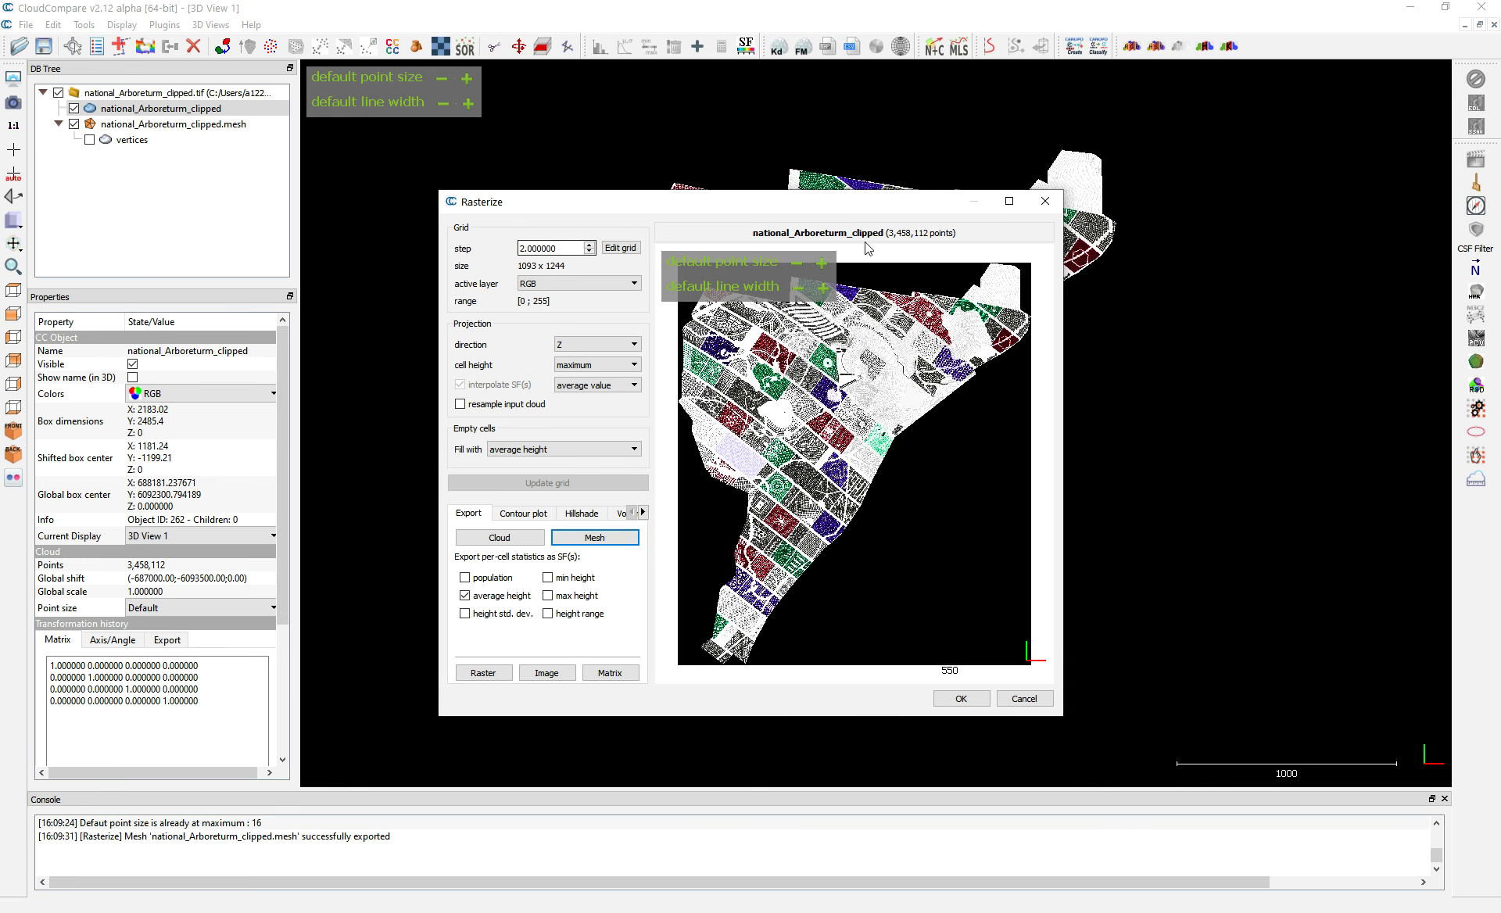
pyautogui.click(1046, 201)
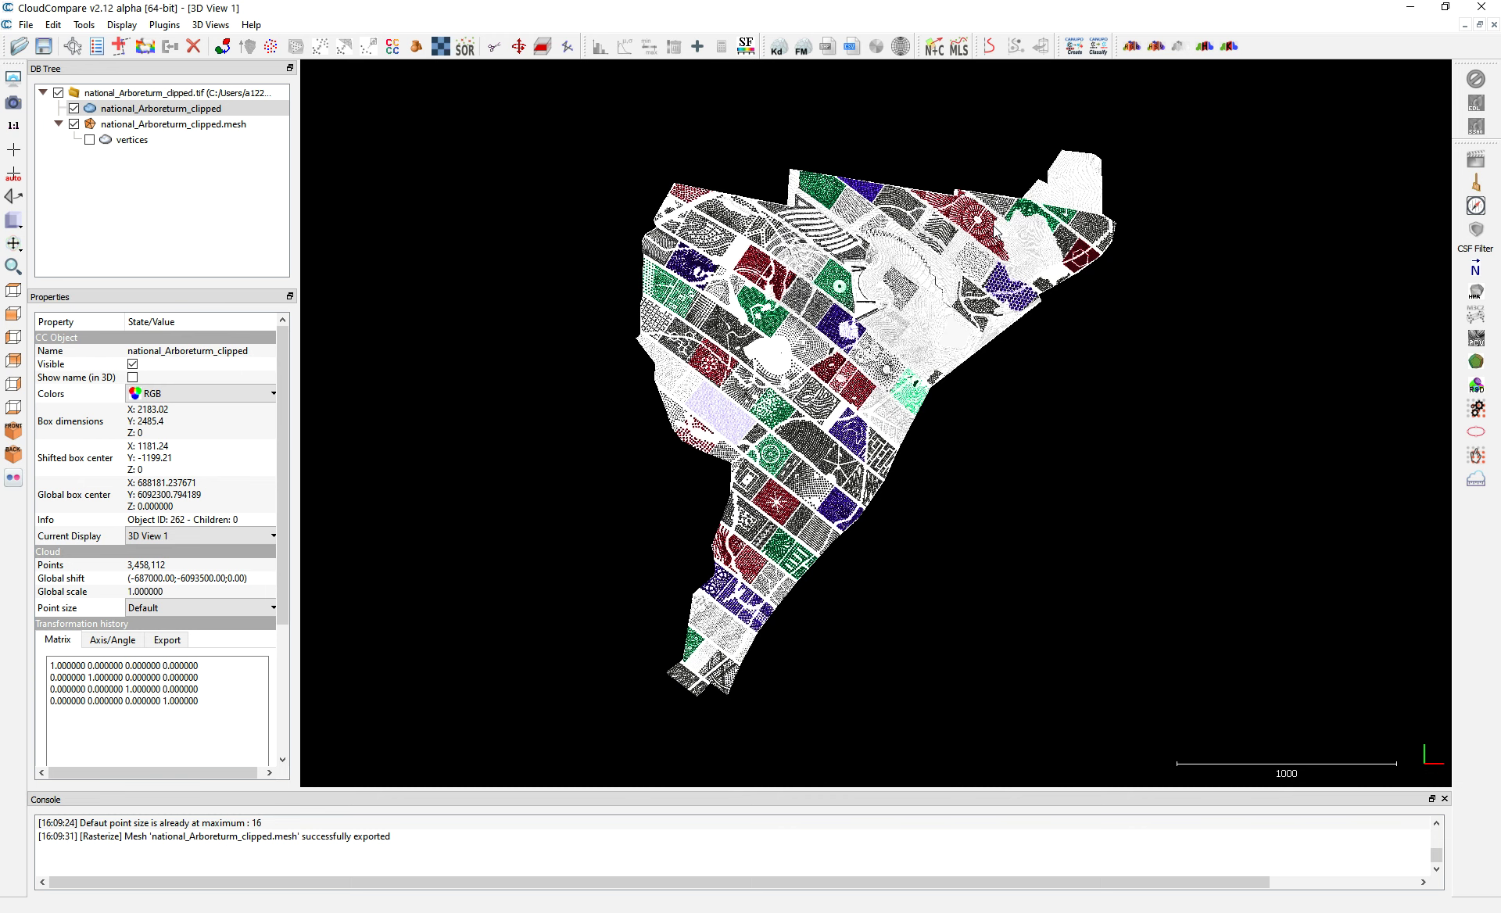
# - Hide the national_Arboreturm_clipped point cloud and keep only the exported plan mesh displayed
pyautogui.click(132, 140)
pyautogui.click(149, 125)
pyautogui.moveTo(769, 318); pyautogui.dragTo(782, 304)
pyautogui.click(74, 124)
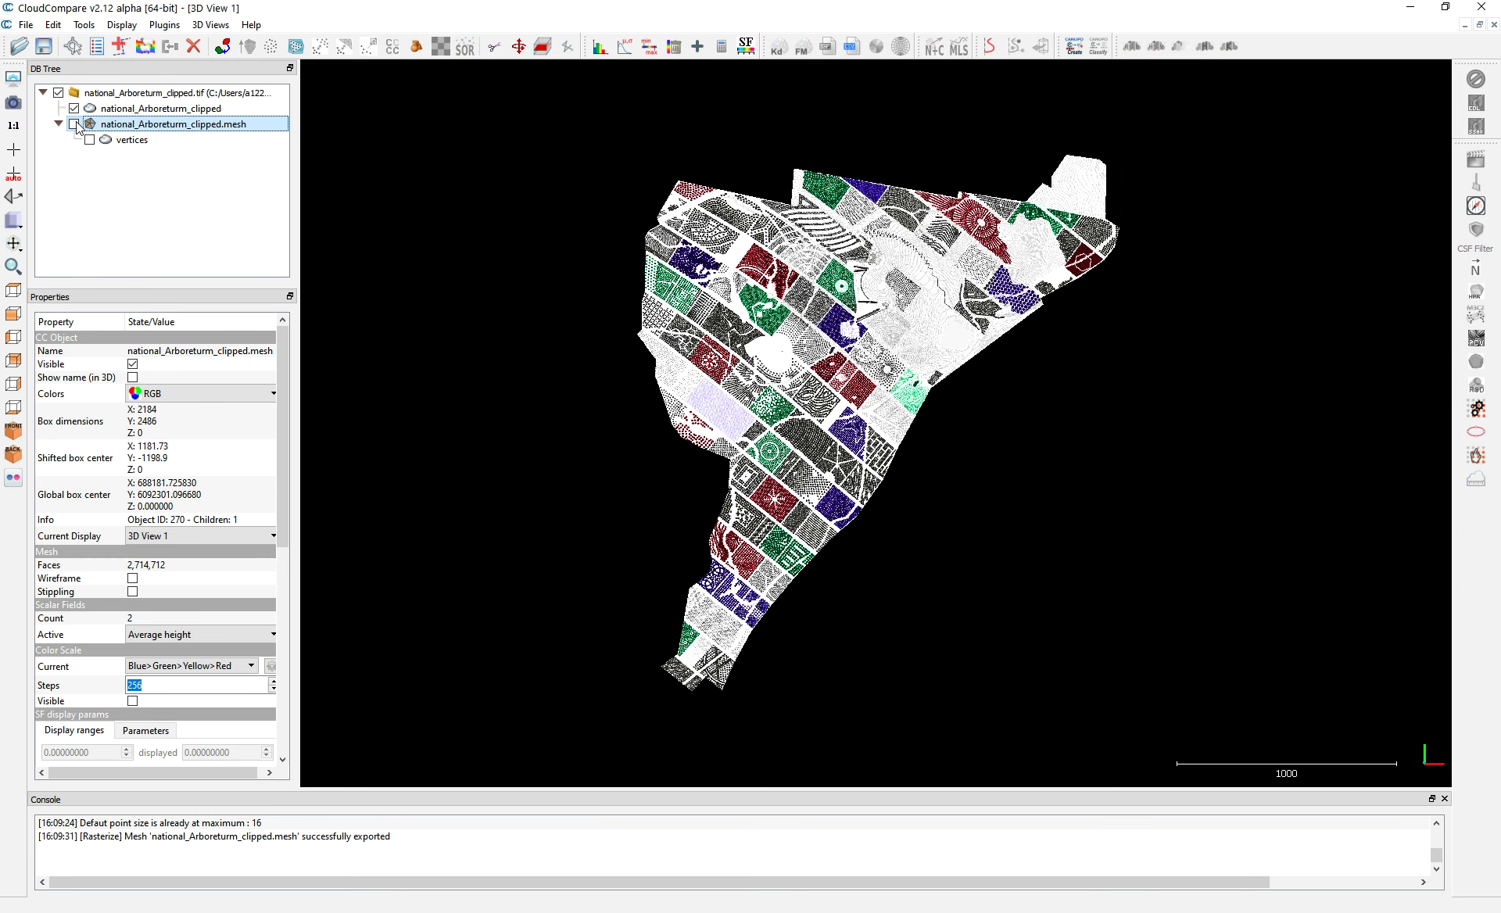
pyautogui.click(75, 108)
pyautogui.click(74, 124)
pyautogui.click(73, 124)
pyautogui.click(74, 123)
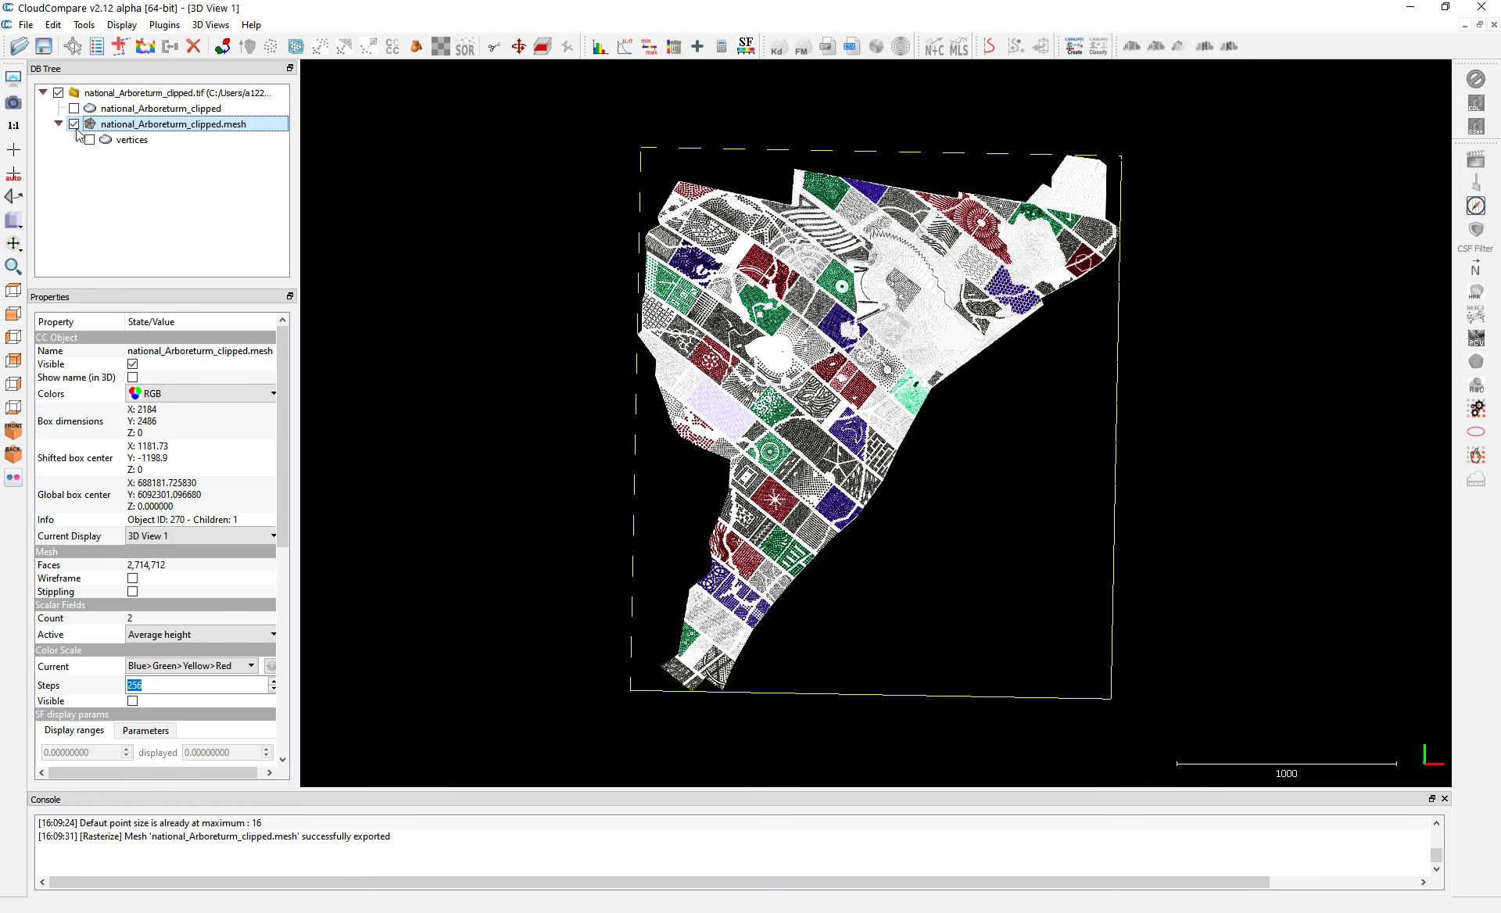
# - Open Arboretum_for_Sketchfab_1.las from SKETCHFAB_models/National_Arboretum_Canberra, applying the Last input global shift of -687000, -6093500, 0 to all
pyautogui.click(19, 45)
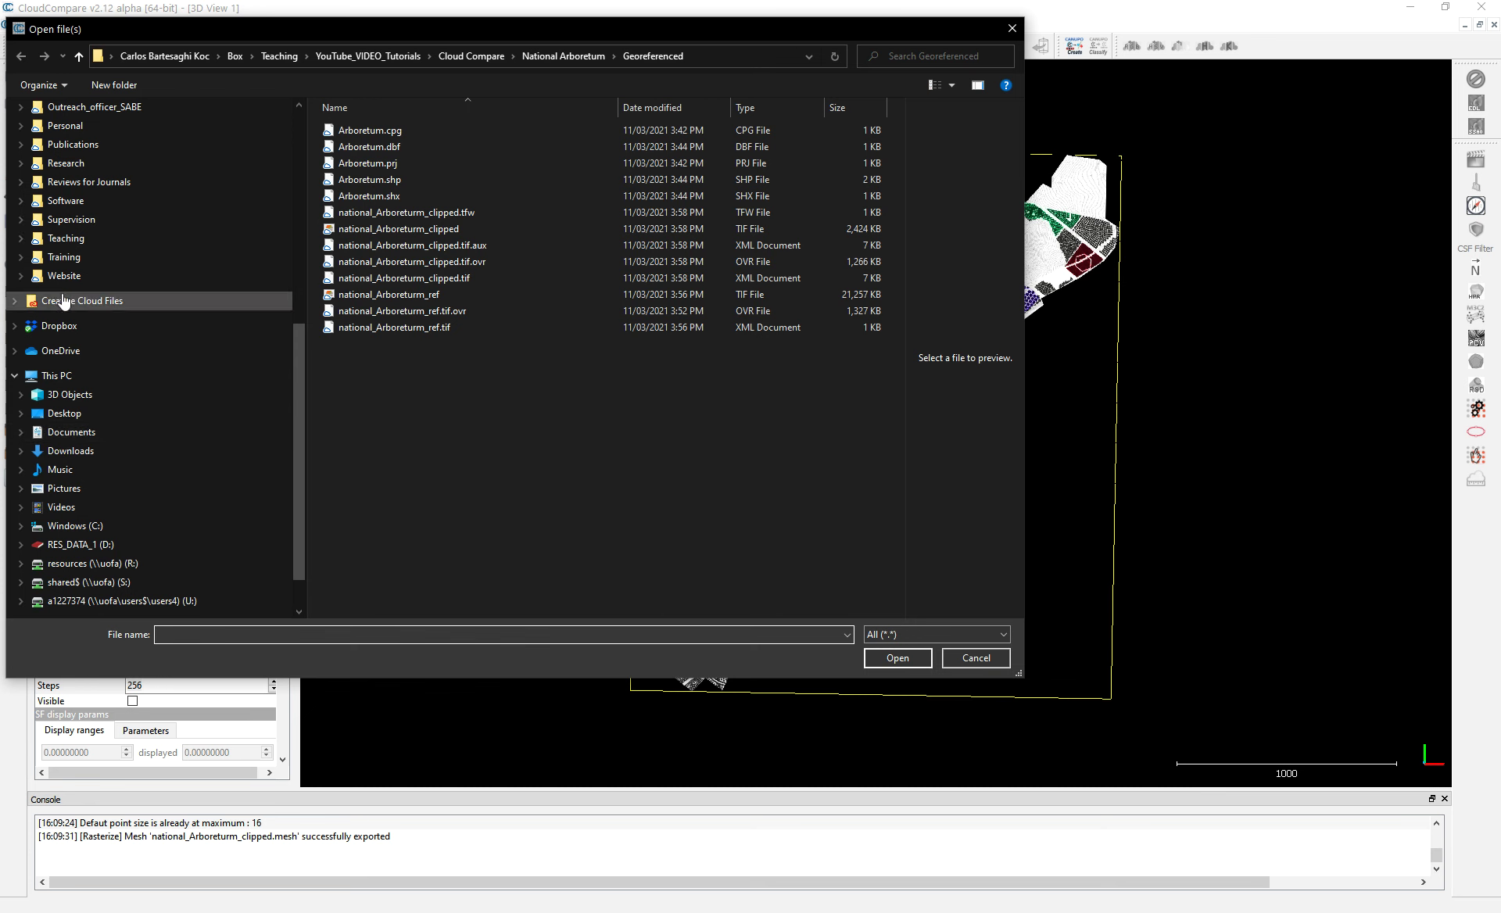
pyautogui.click(75, 545)
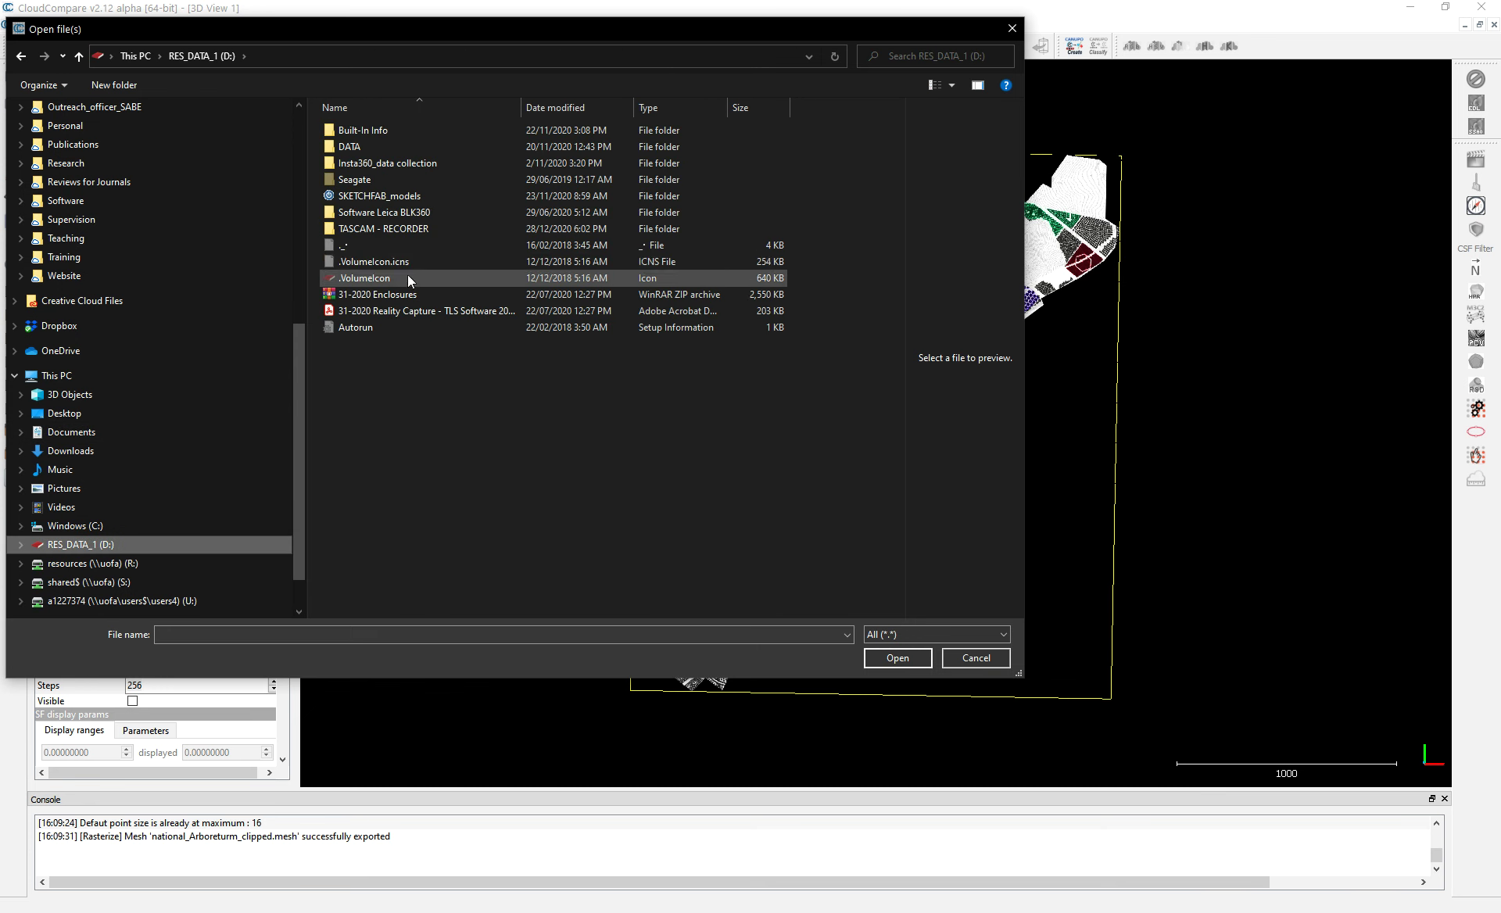
pyautogui.doubleClick(368, 195)
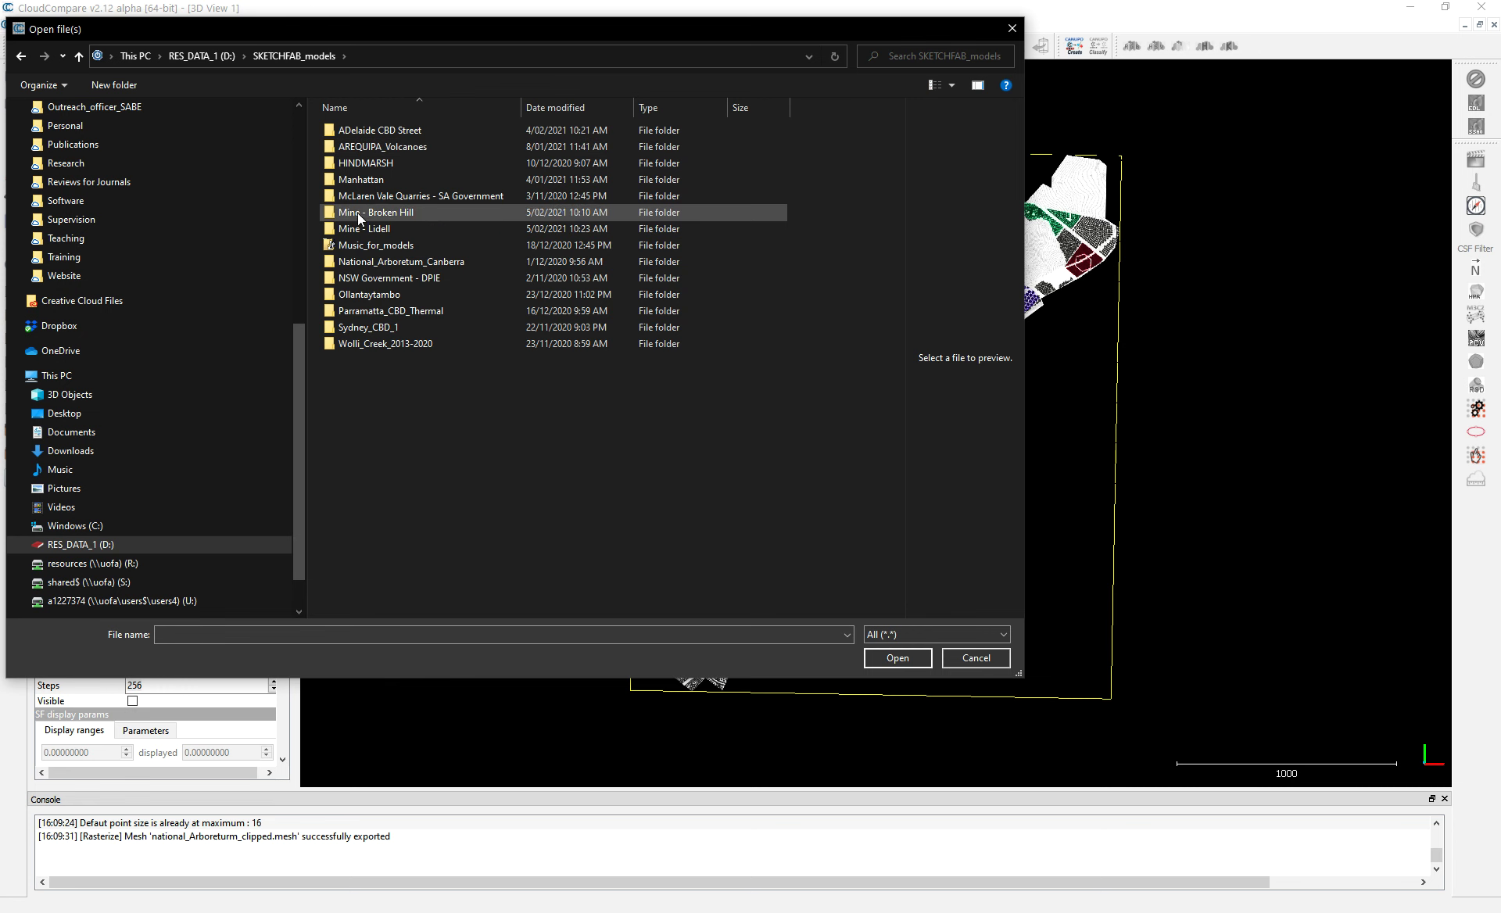
pyautogui.doubleClick(363, 265)
pyautogui.doubleClick(373, 147)
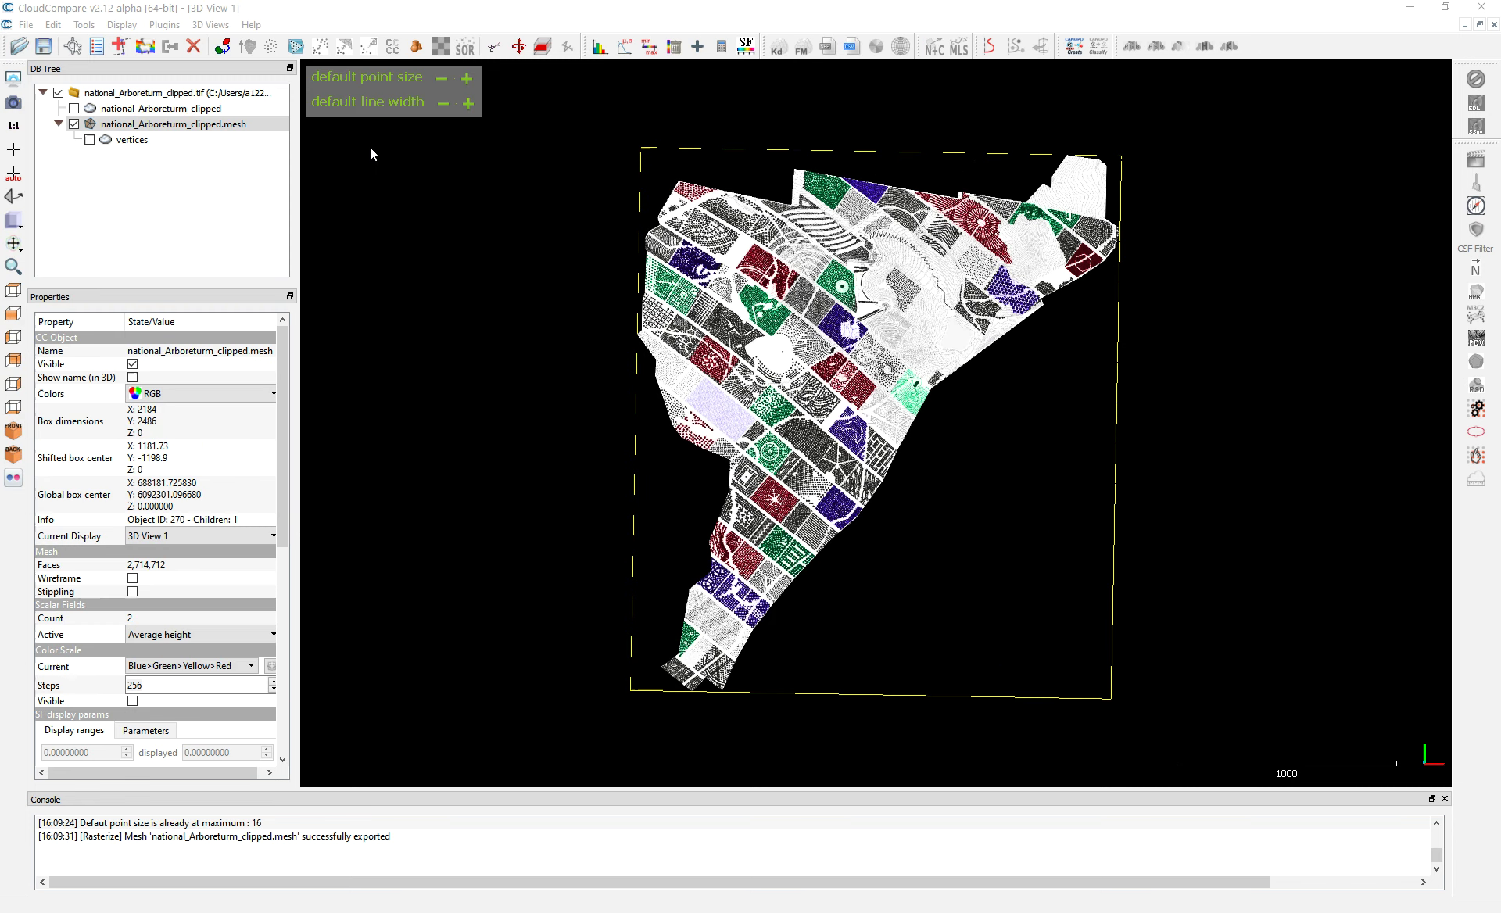
pyautogui.click(797, 619)
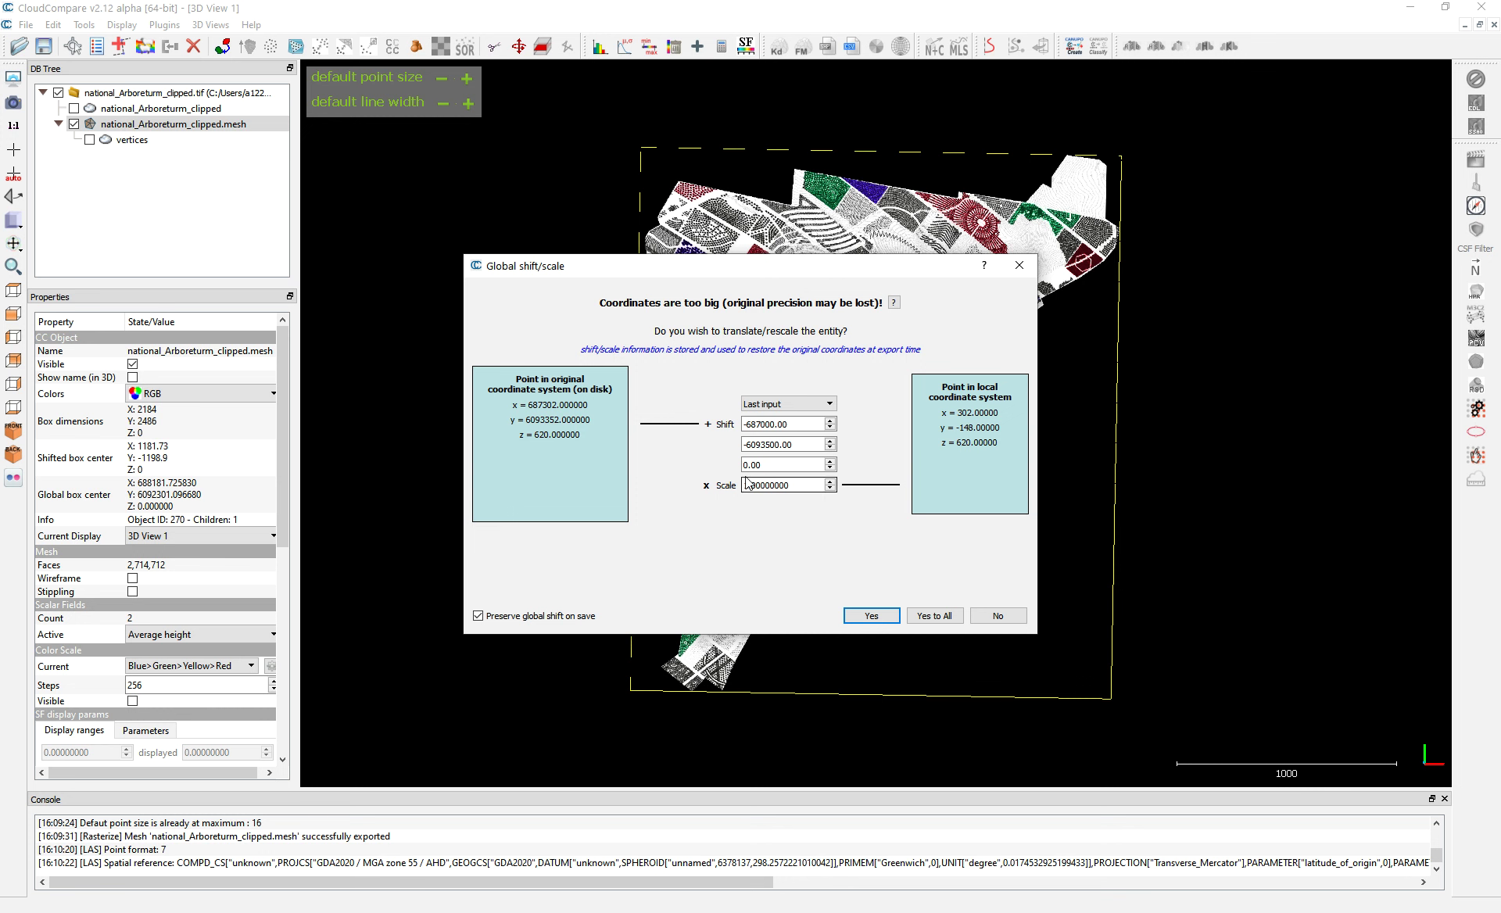
pyautogui.click(929, 618)
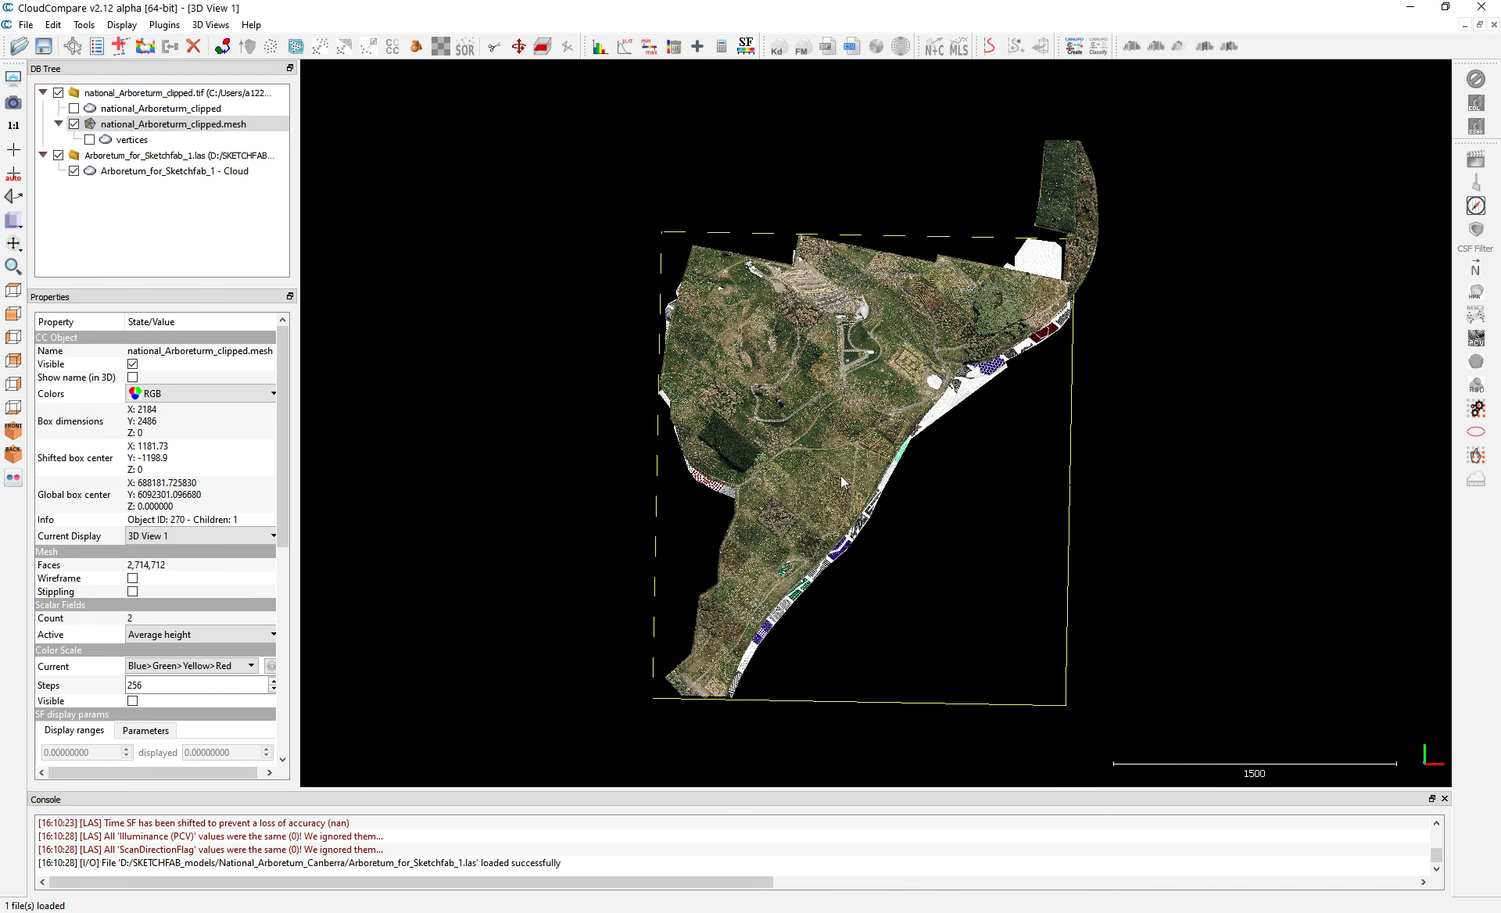
pyautogui.click(218, 125)
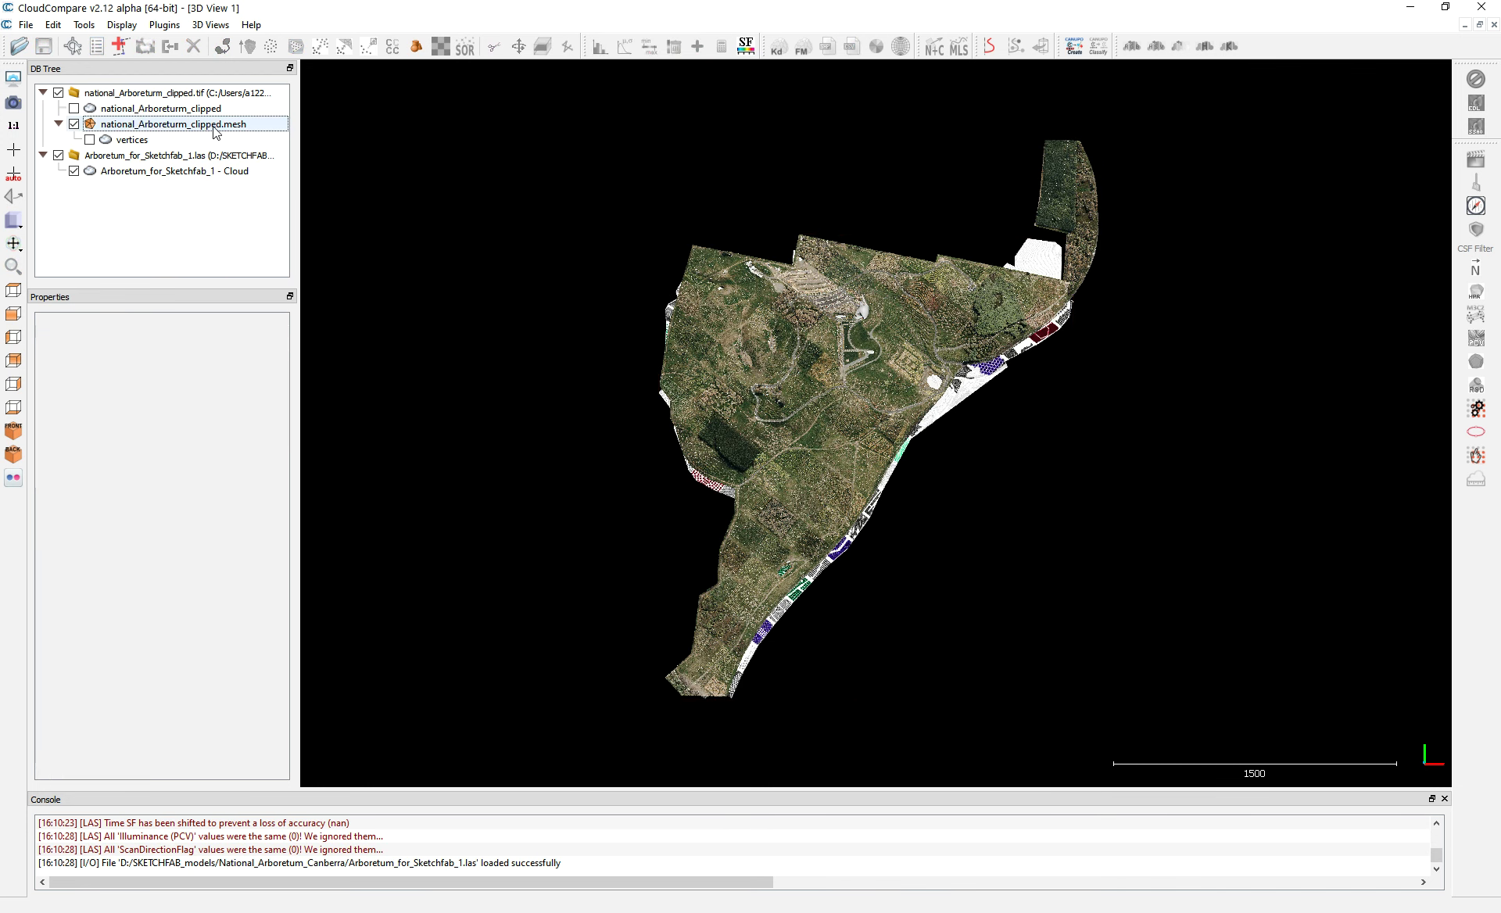
pyautogui.keyDown('ctrl'); pyautogui.click(212, 173); pyautogui.keyUp('ctrl')
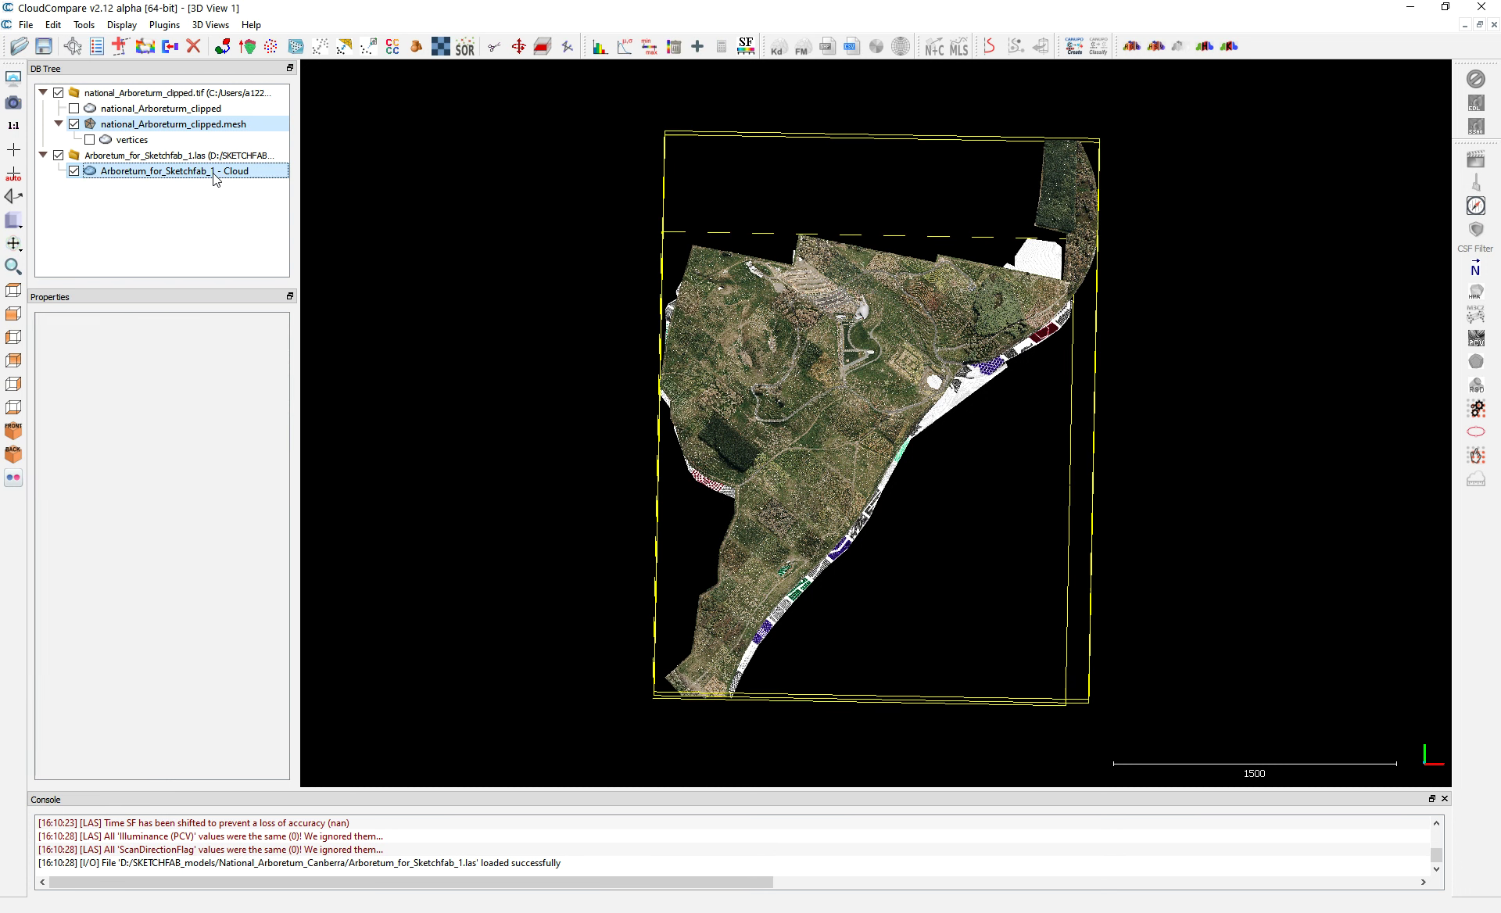
pyautogui.click(53, 24)
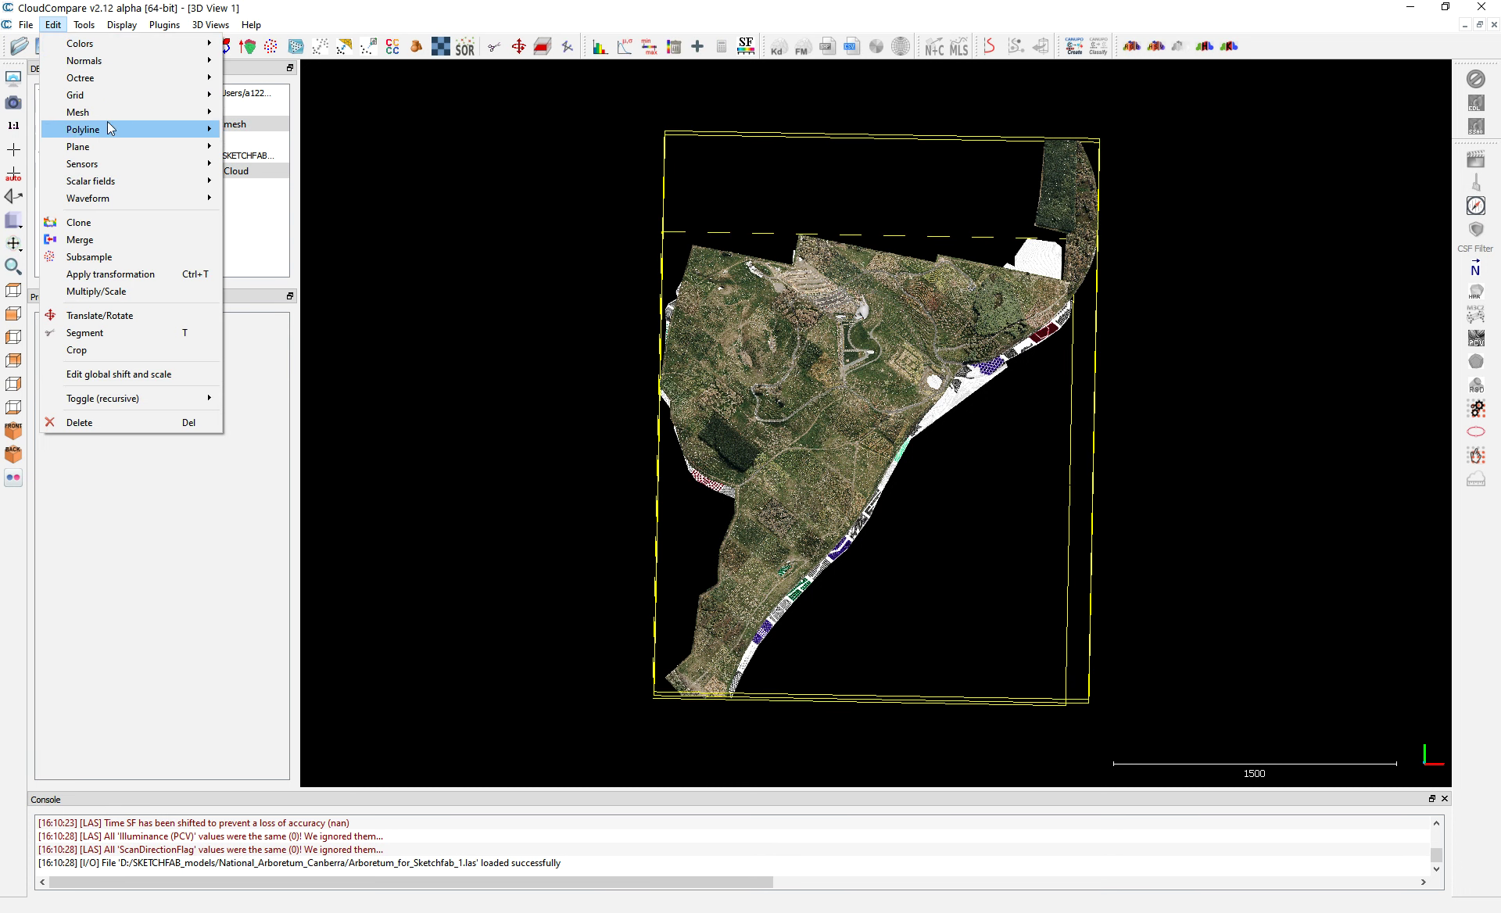
pyautogui.moveTo(104, 183)
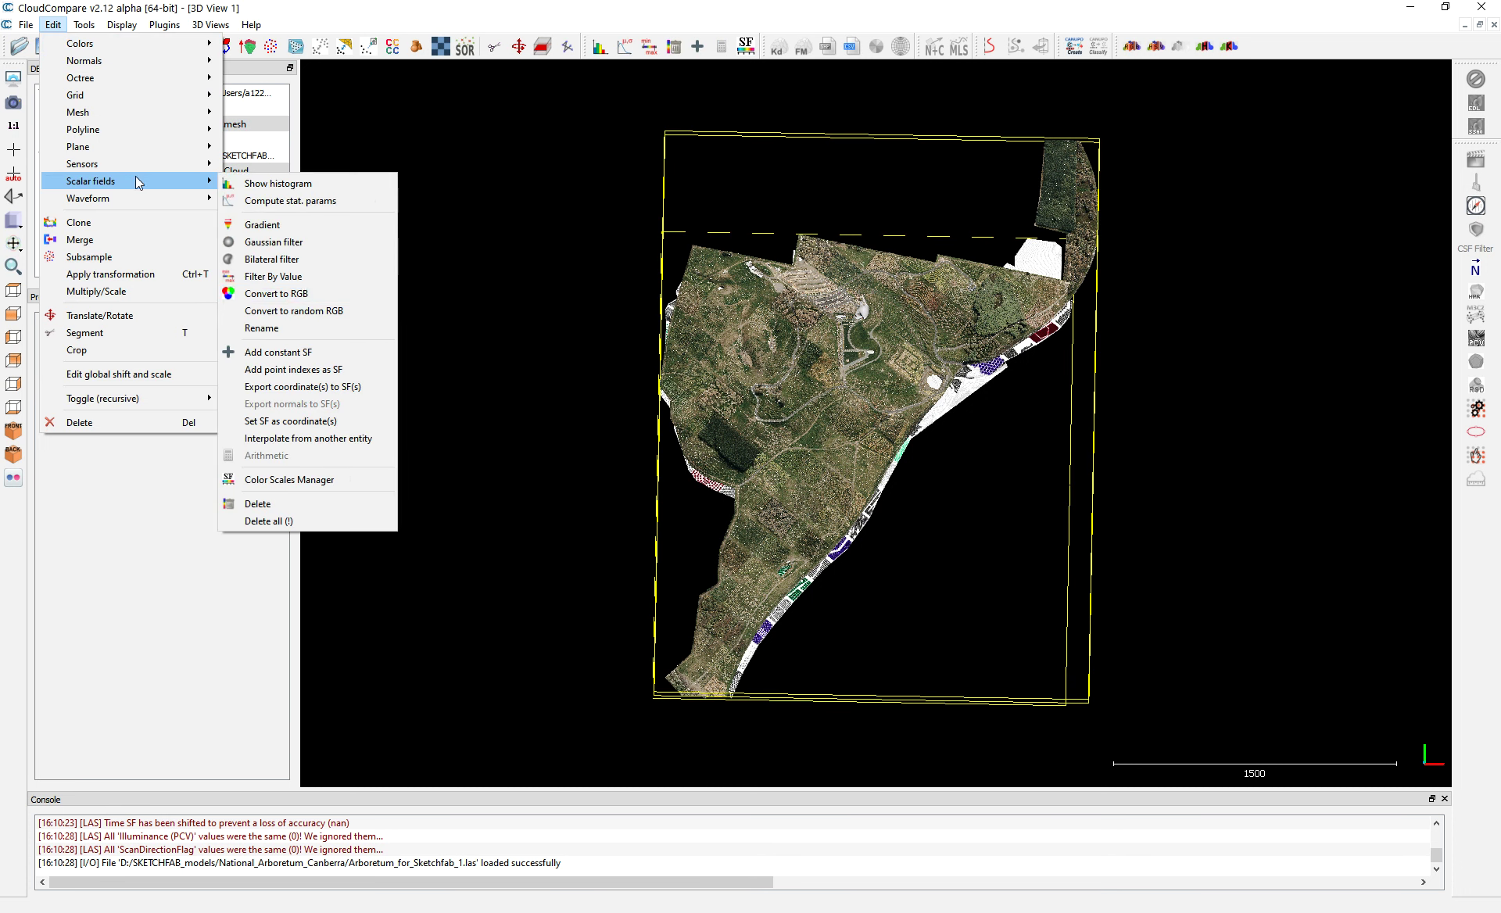
pyautogui.click(289, 436)
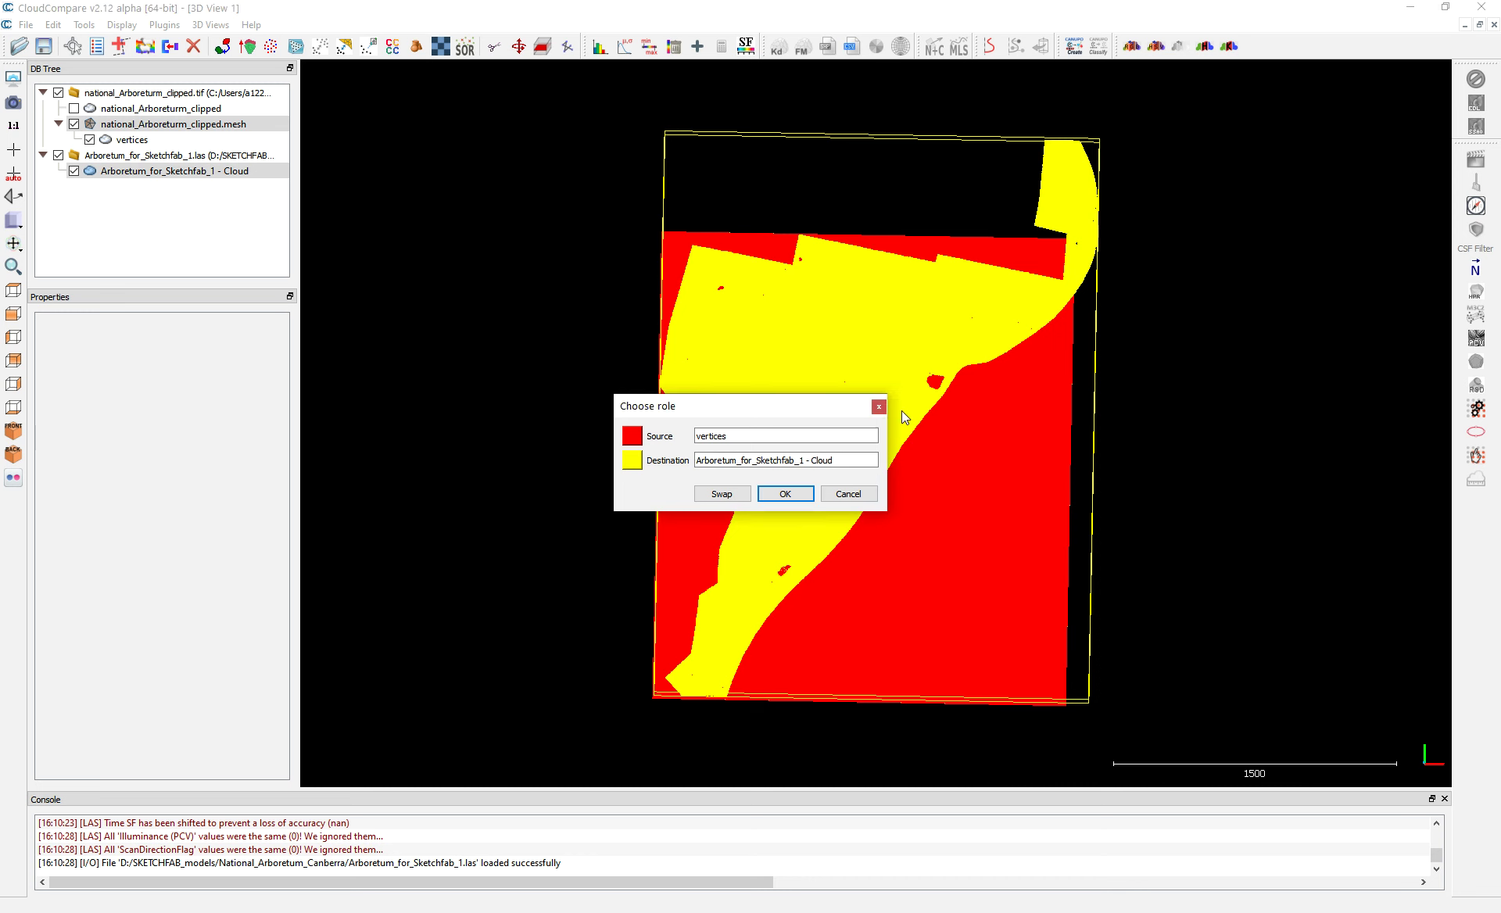
pyautogui.click(879, 407)
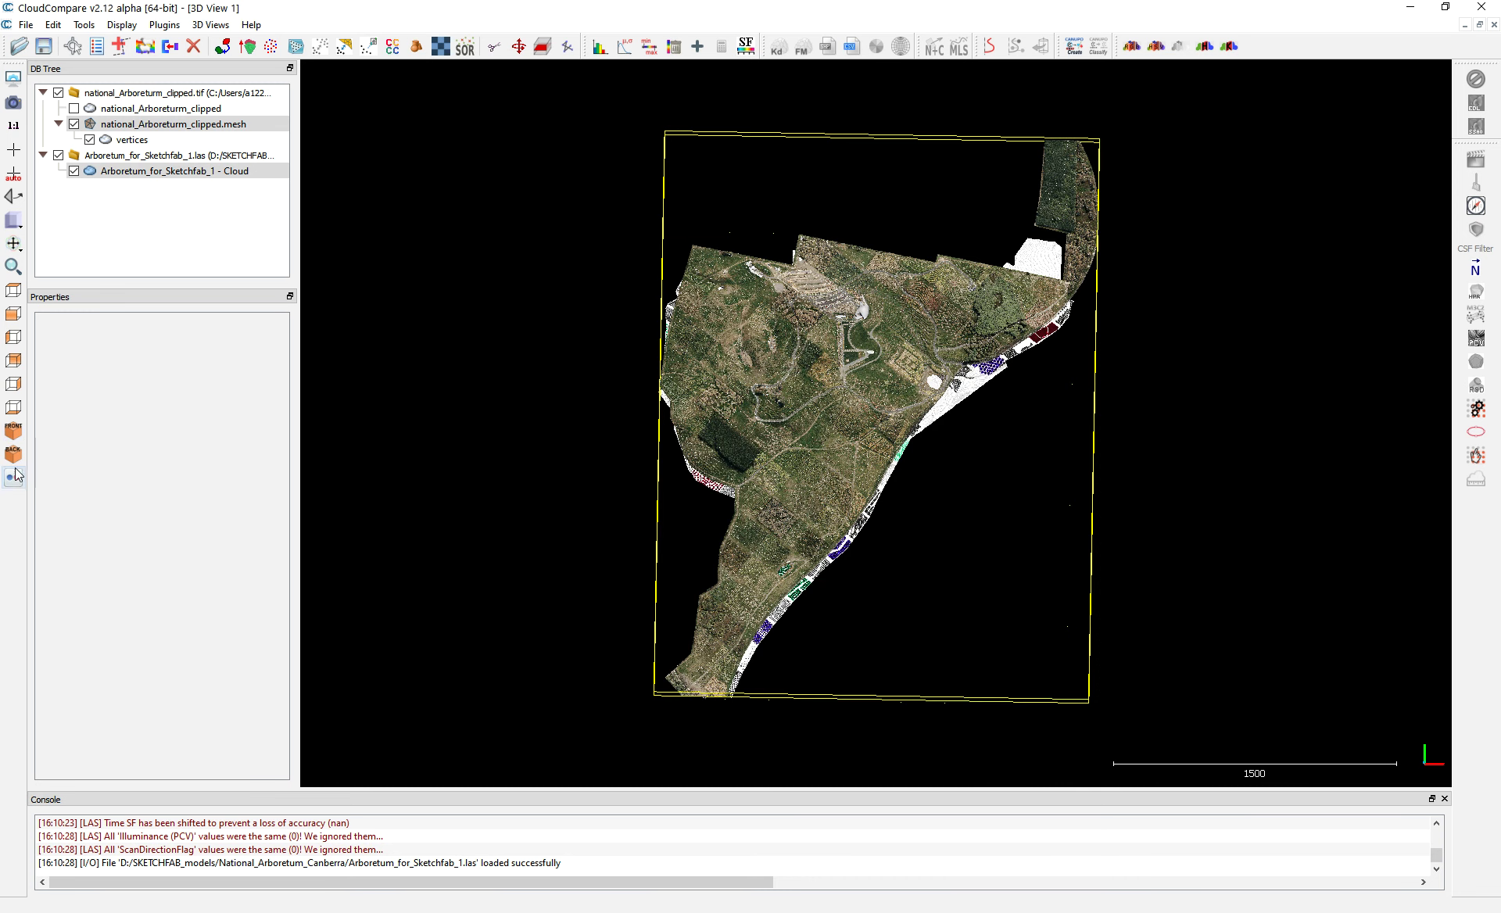
# - Try to interpolate scalar fields with the plan mesh, its vertices and the Arboretum_for_Sketchfab_1 cloud all selected
pyautogui.click(14, 458)
pyautogui.moveTo(883, 491); pyautogui.dragTo(688, 360)
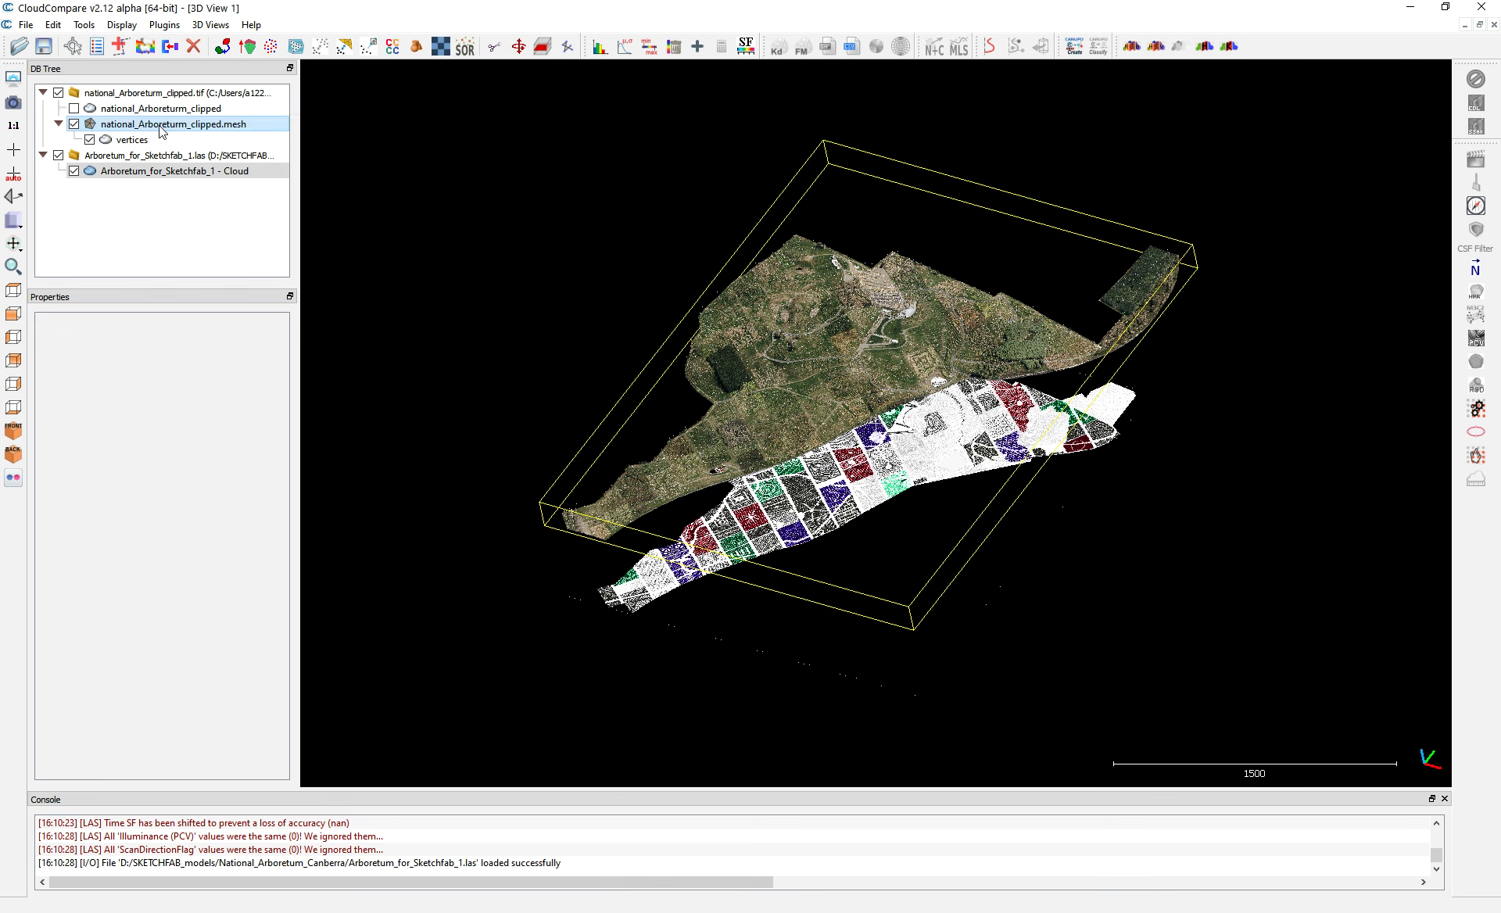
pyautogui.click(162, 188)
pyautogui.click(171, 125)
pyautogui.keyDown('shift'); pyautogui.click(156, 175); pyautogui.keyUp('shift')
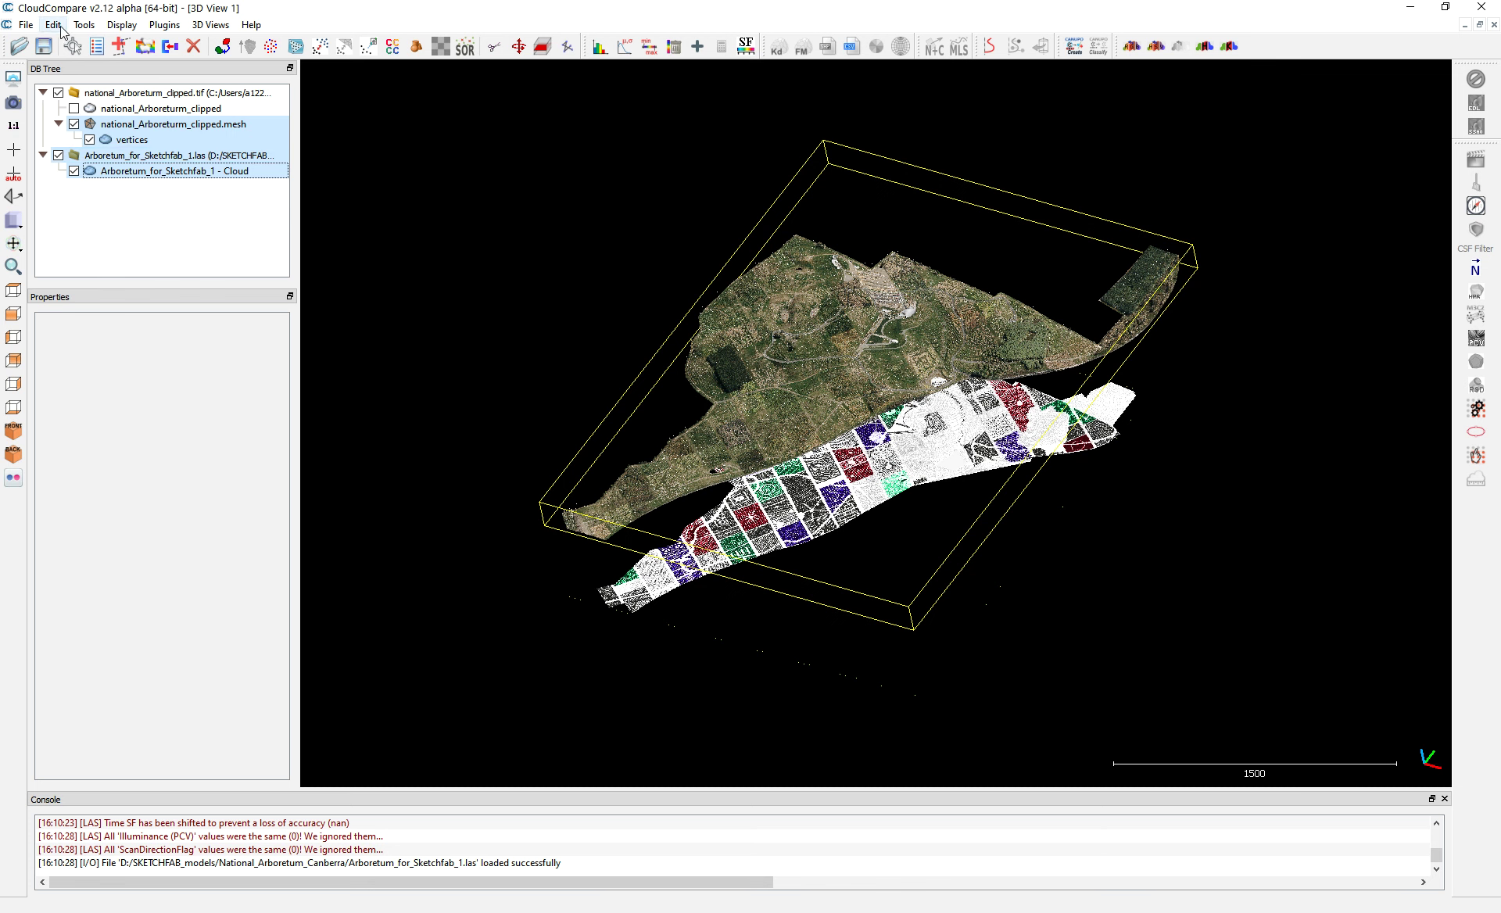
pyautogui.click(53, 24)
pyautogui.moveTo(118, 180)
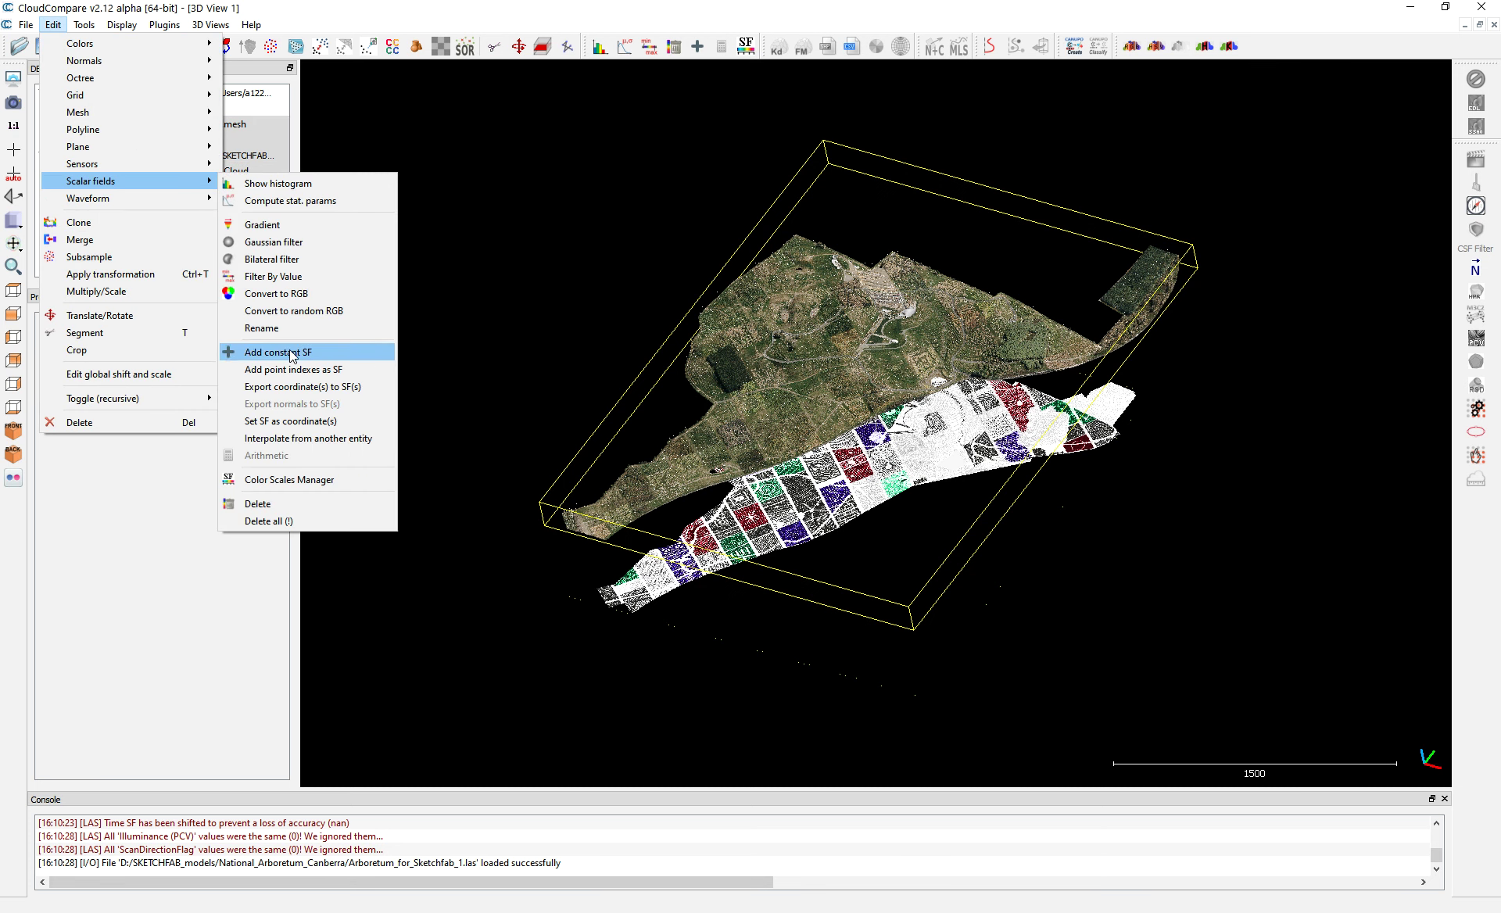
pyautogui.click(281, 438)
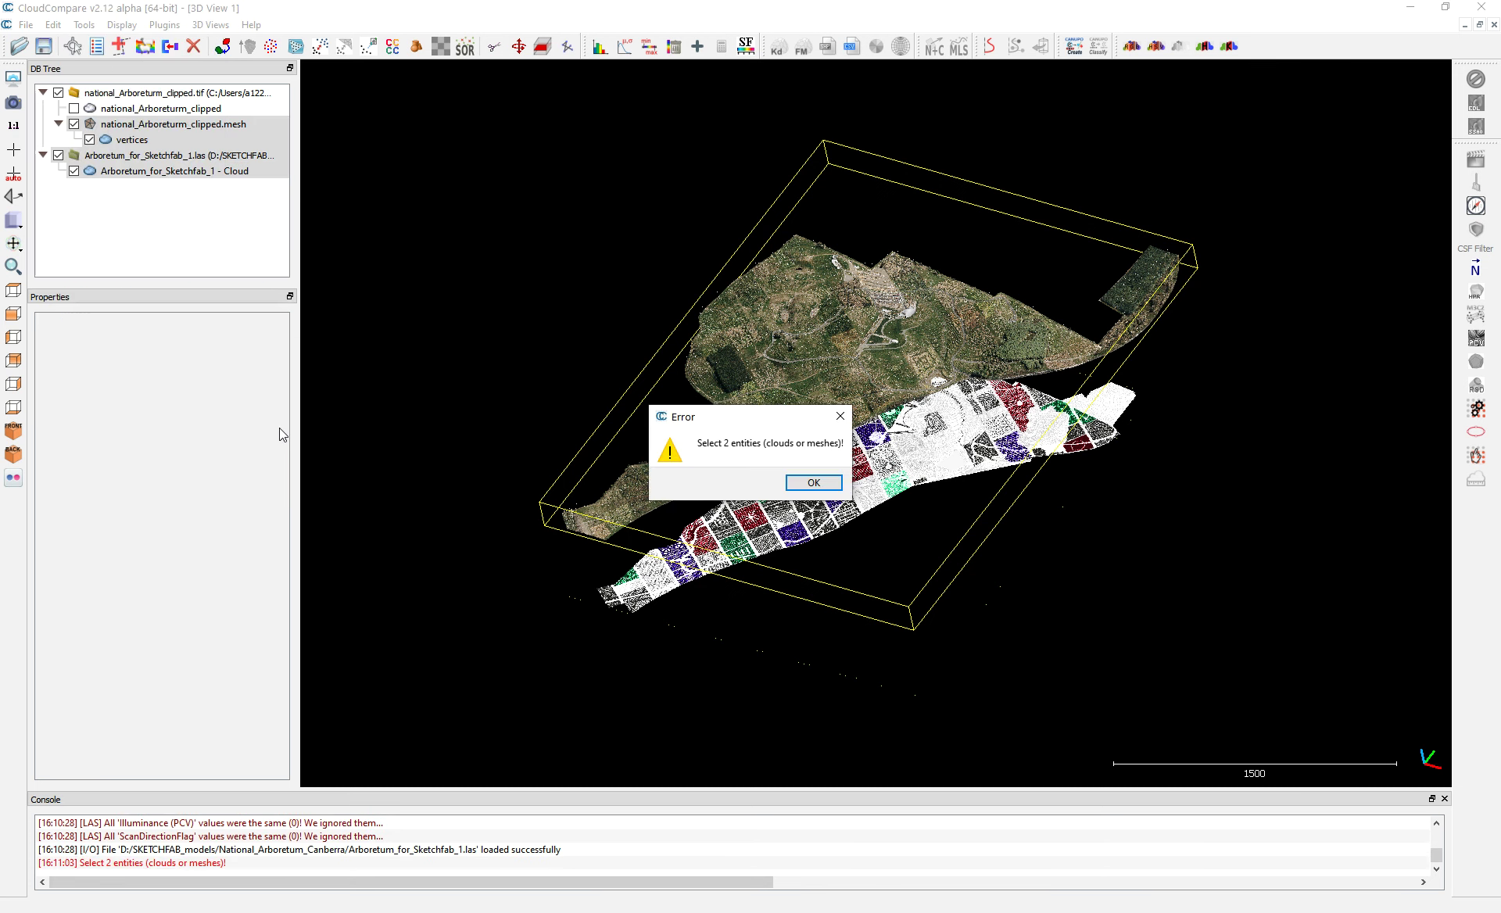
pyautogui.click(814, 483)
# - Set up scalar field interpolation of Average height from the plan mesh's vertices as source to the Arboretum_for_Sketchfab_1 cloud as destination
pyautogui.click(133, 126)
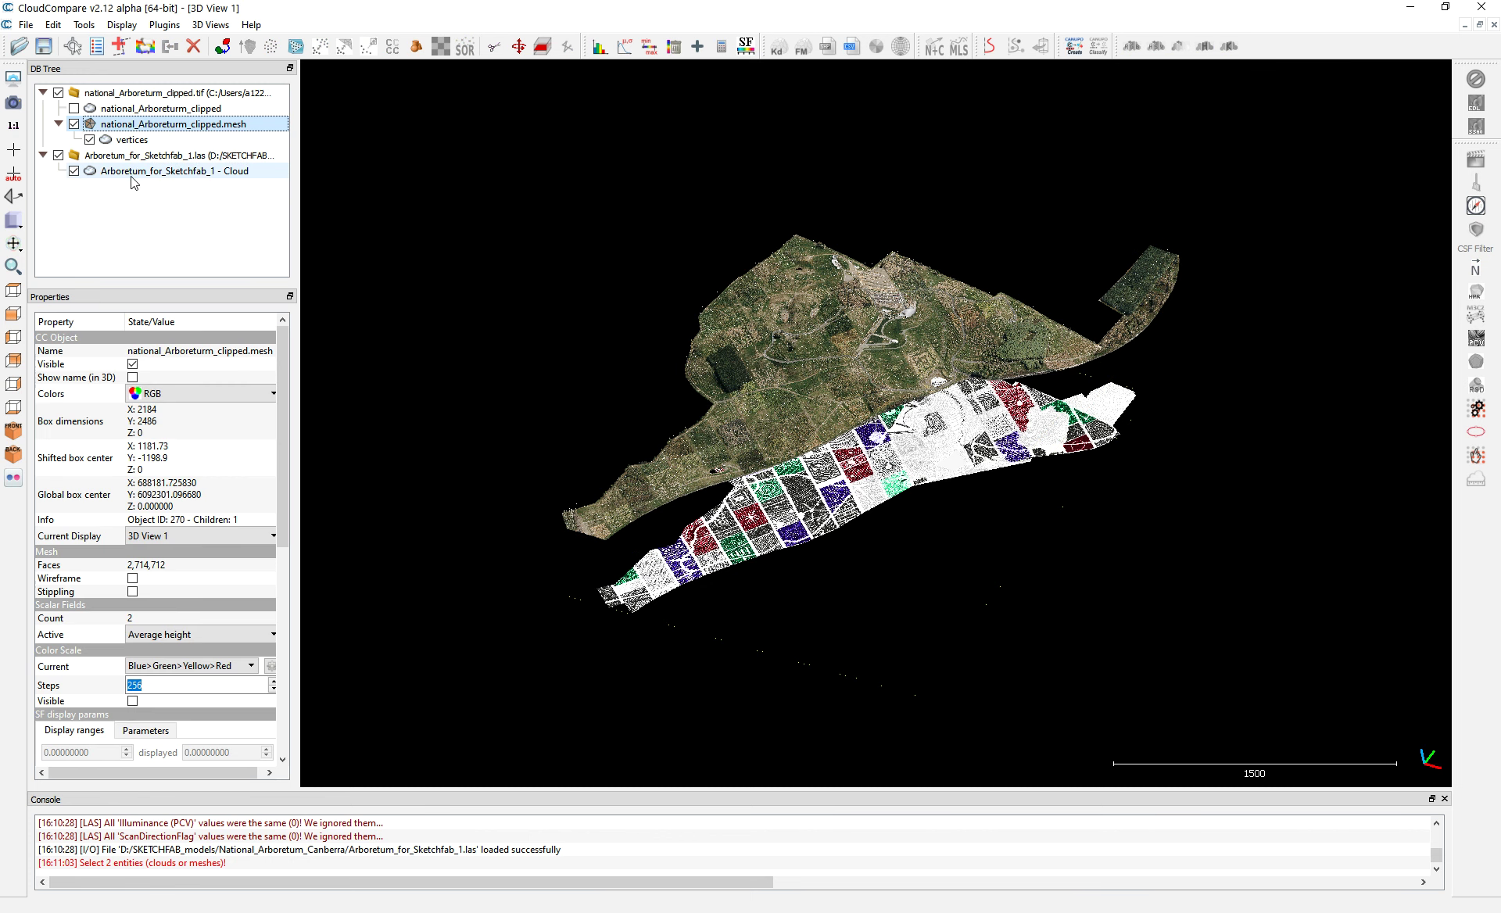
pyautogui.keyDown('ctrl'); pyautogui.click(137, 172); pyautogui.keyUp('ctrl')
pyautogui.click(53, 24)
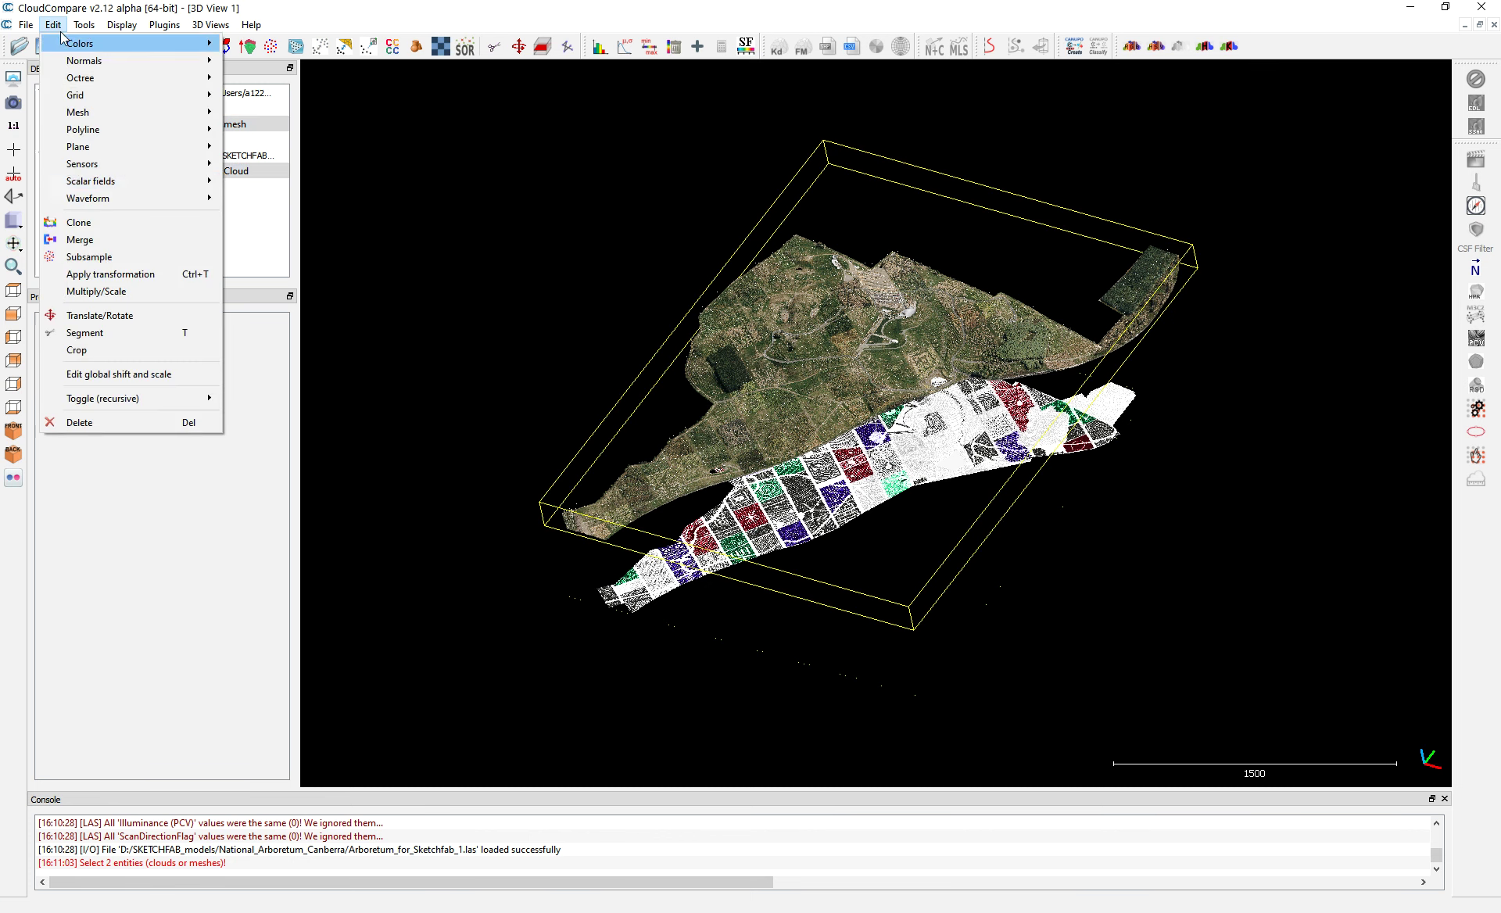
pyautogui.moveTo(118, 181)
pyautogui.click(294, 438)
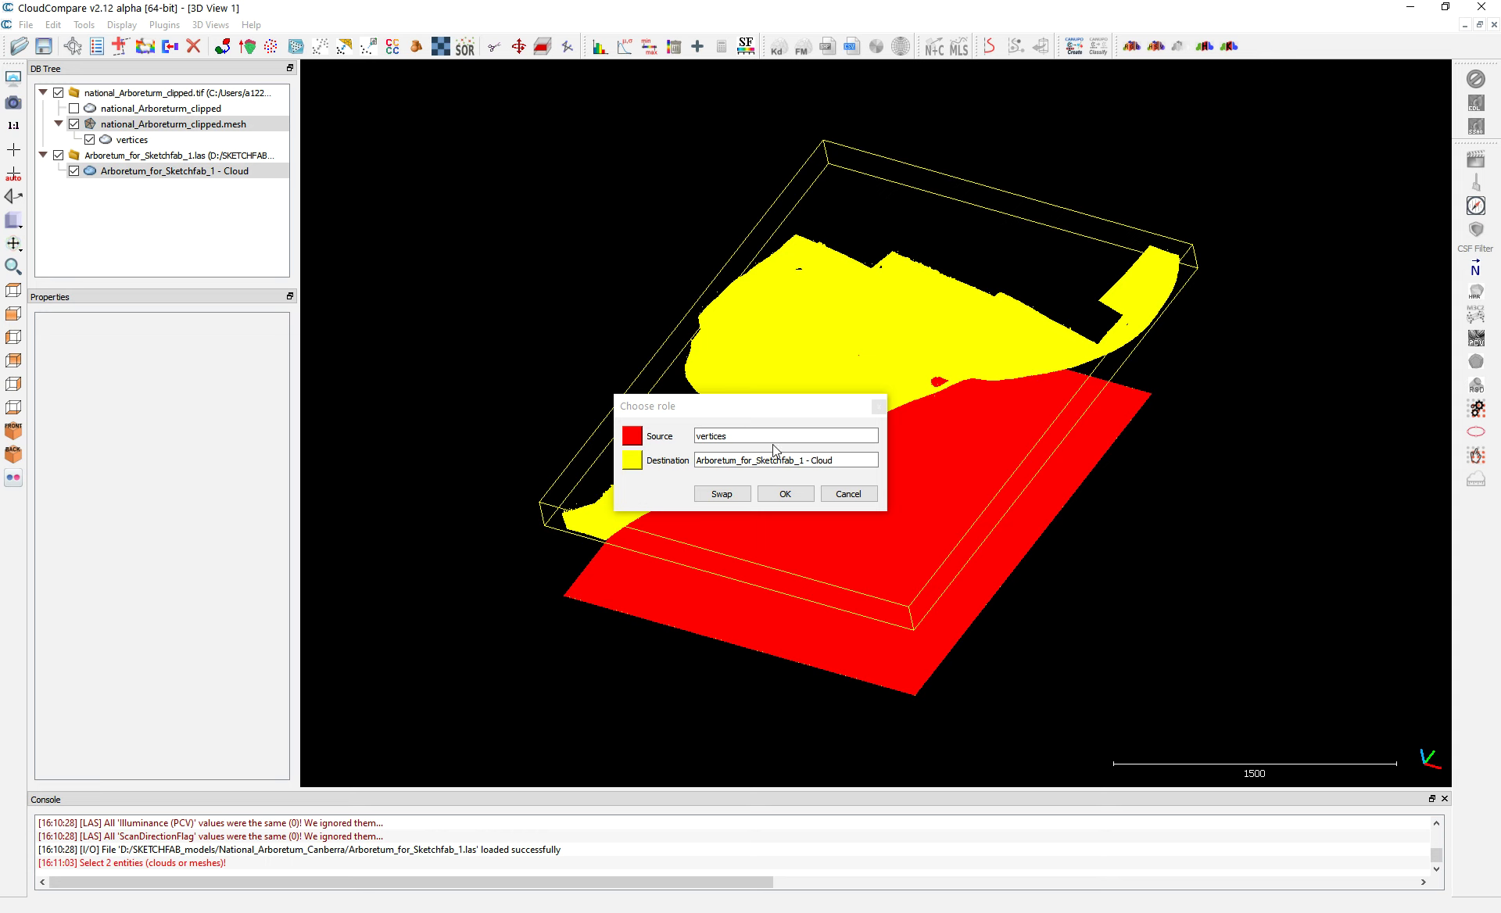
pyautogui.click(728, 497)
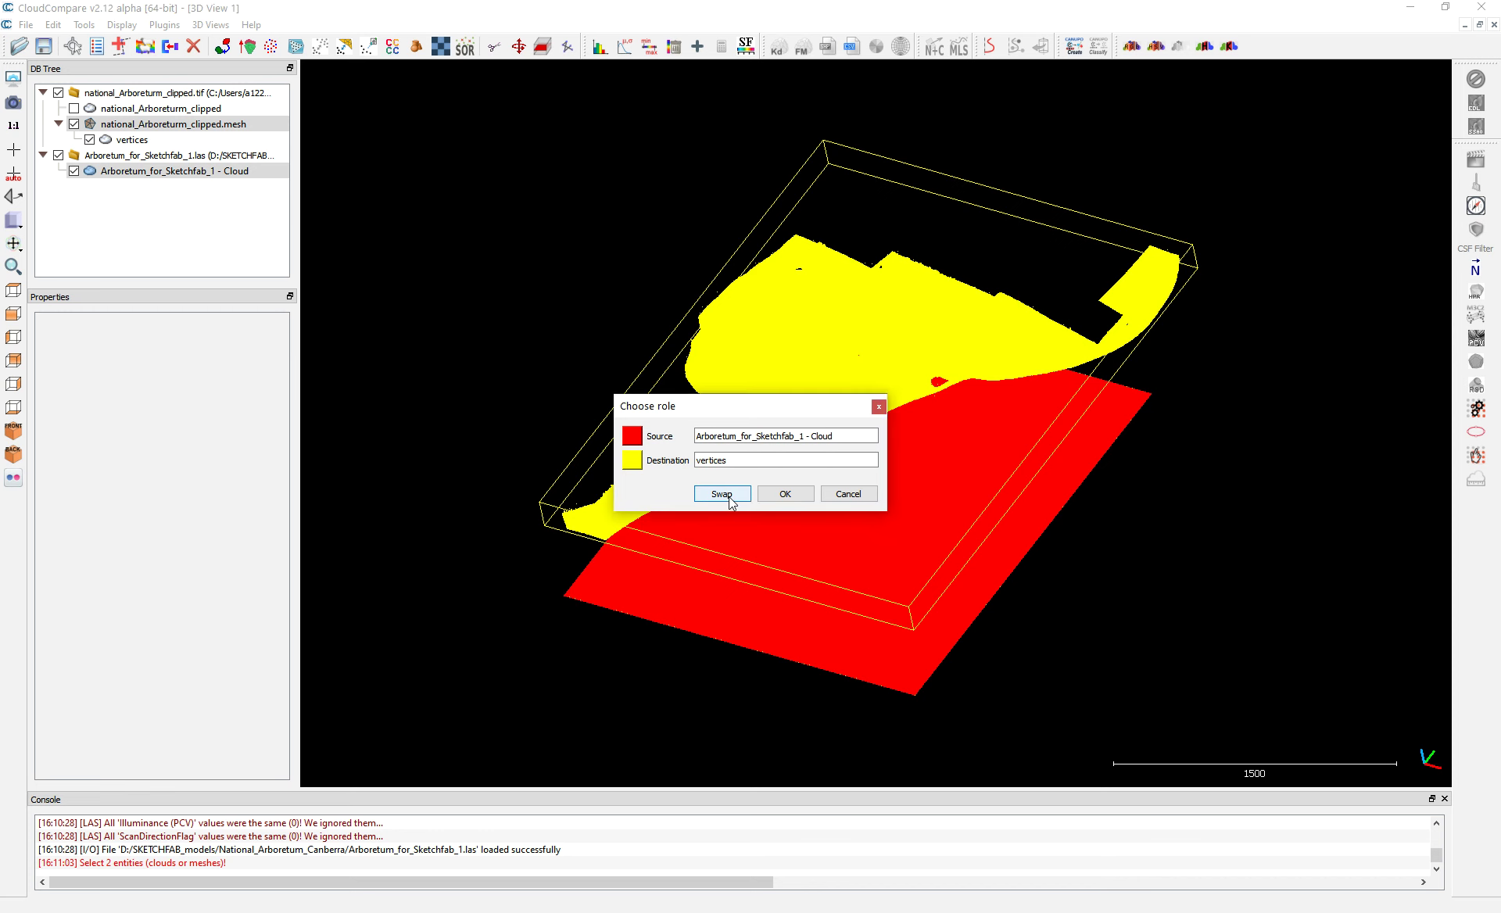
pyautogui.click(722, 494)
pyautogui.click(809, 496)
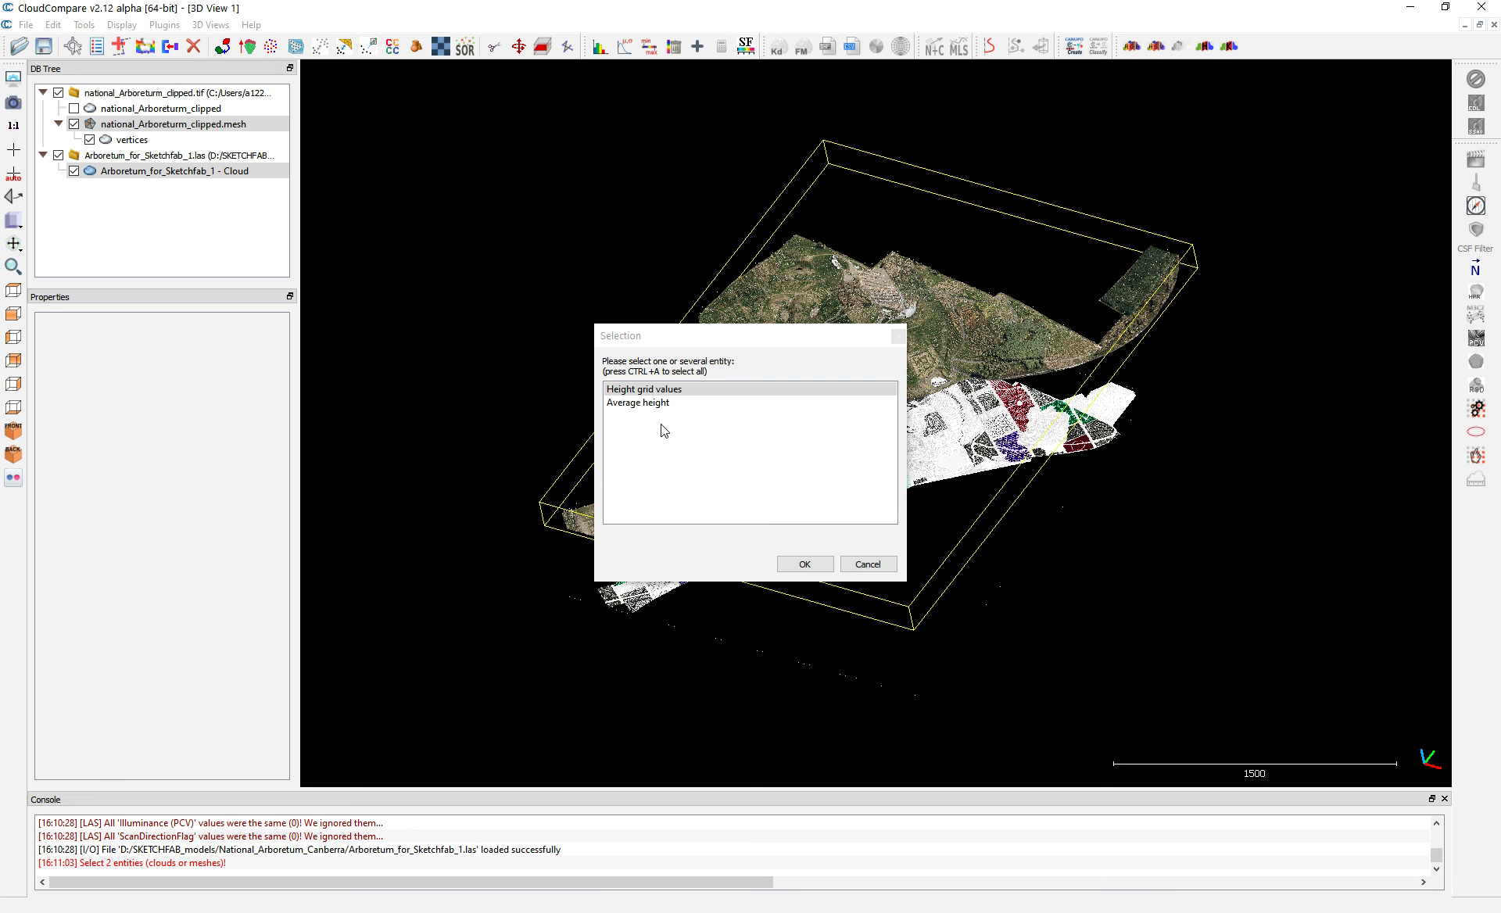
pyautogui.click(654, 405)
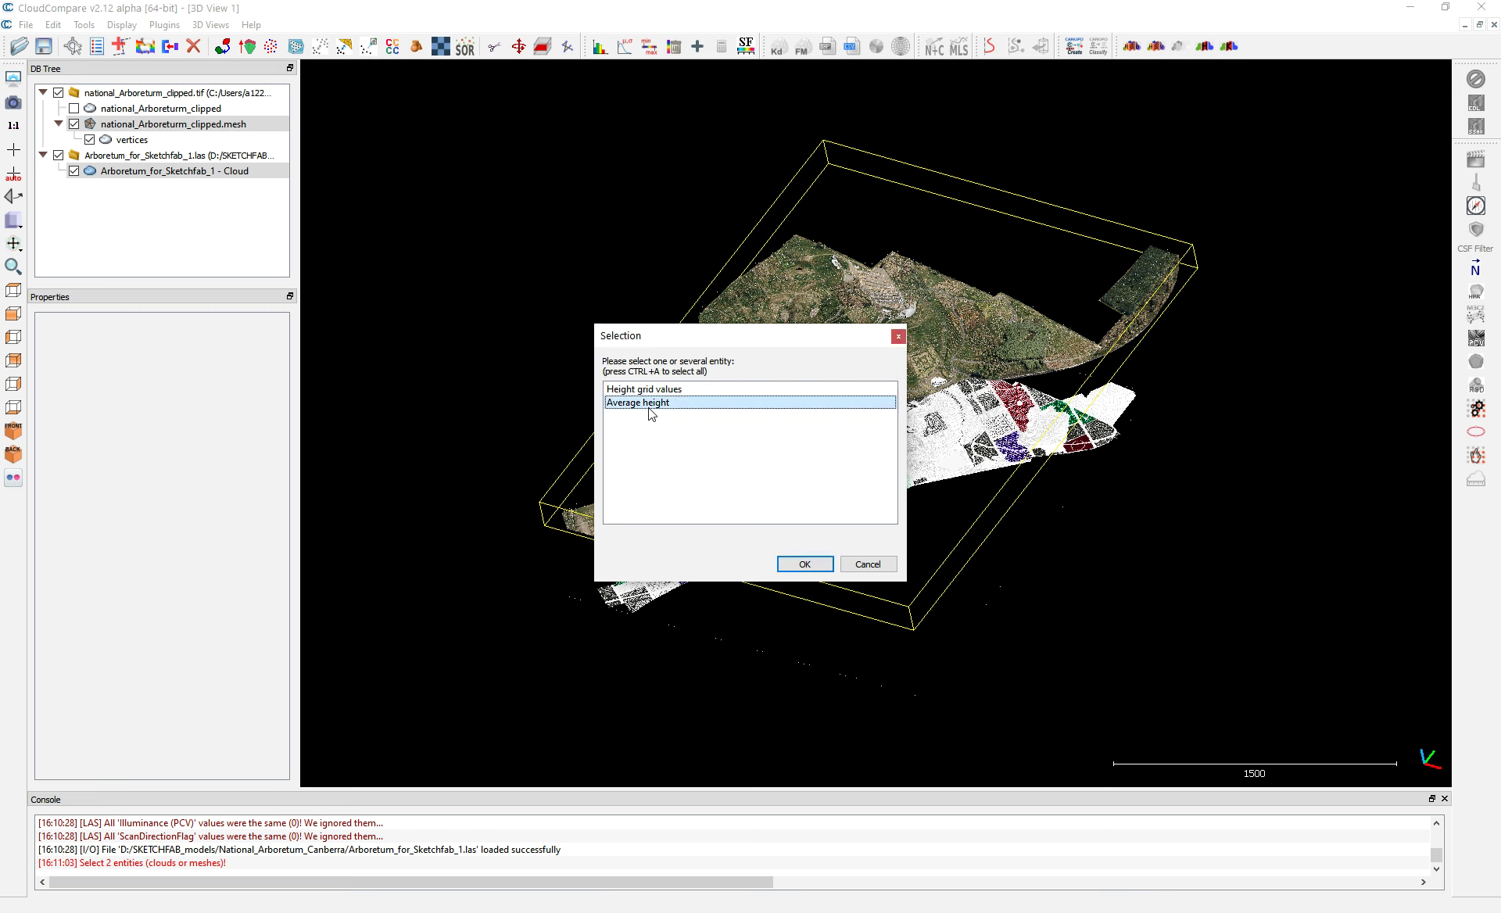
pyautogui.click(805, 564)
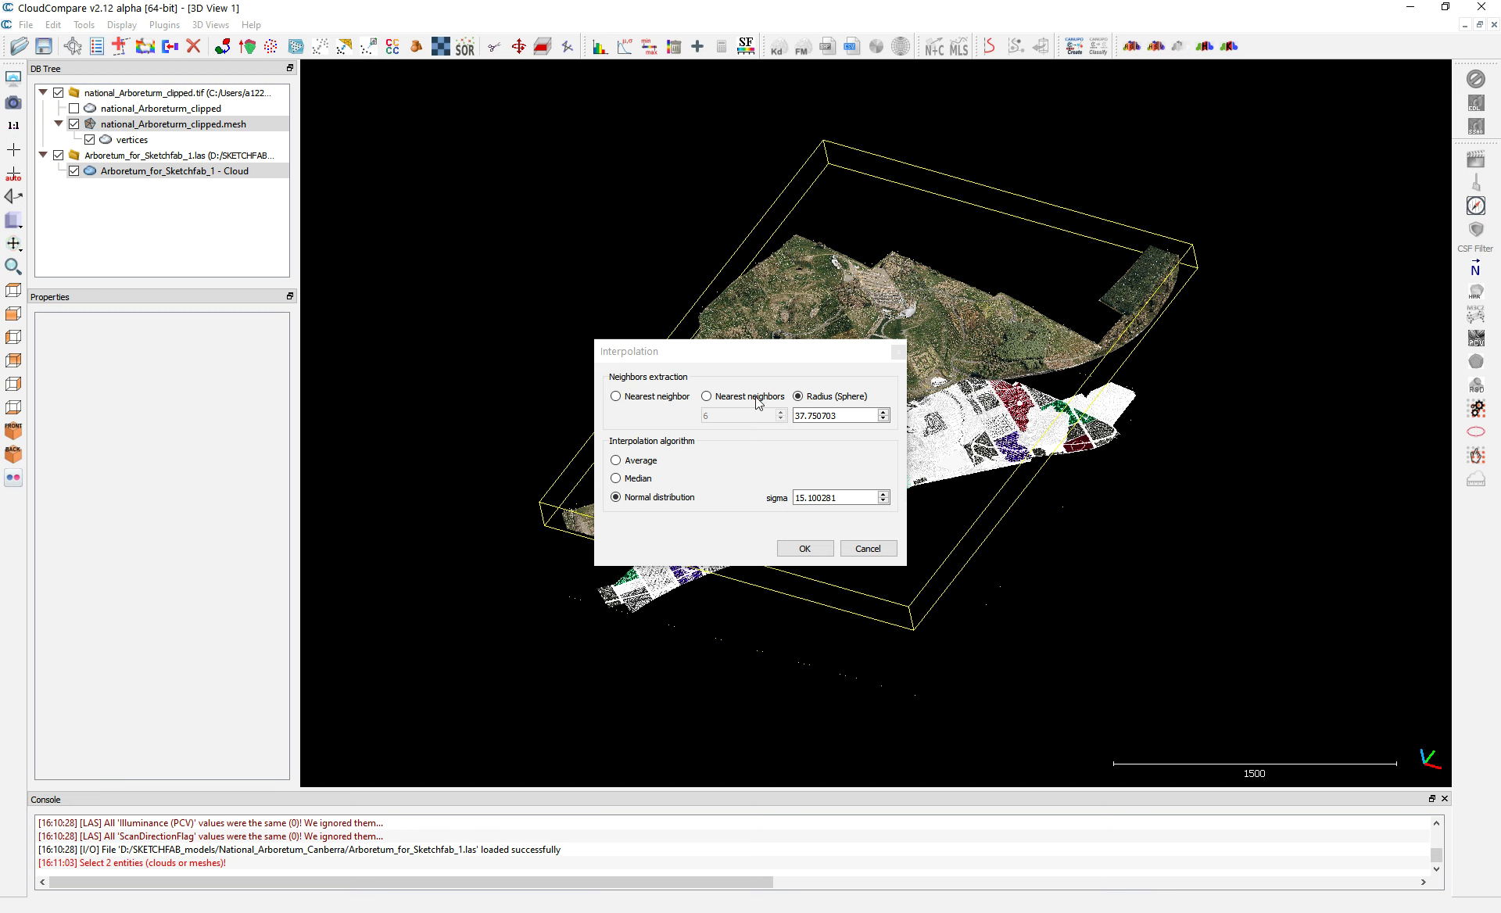
# - Try the interpolation using 8 nearest neighbors and the Median algorithm
pyautogui.click(669, 405)
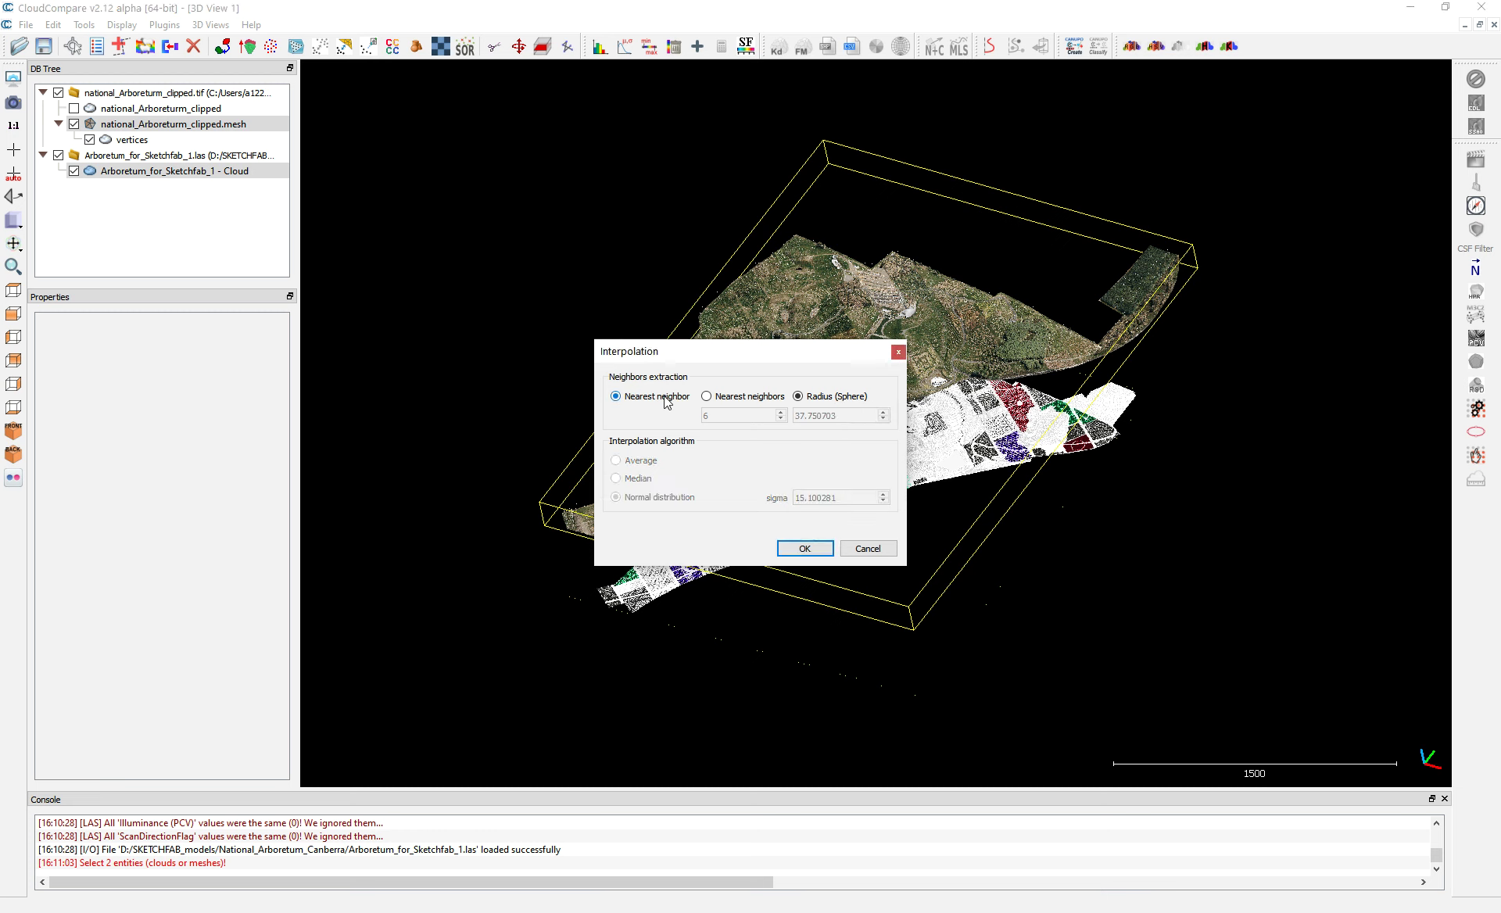
pyautogui.click(709, 398)
pyautogui.moveTo(718, 417); pyautogui.dragTo(664, 413)
pyautogui.write('8')
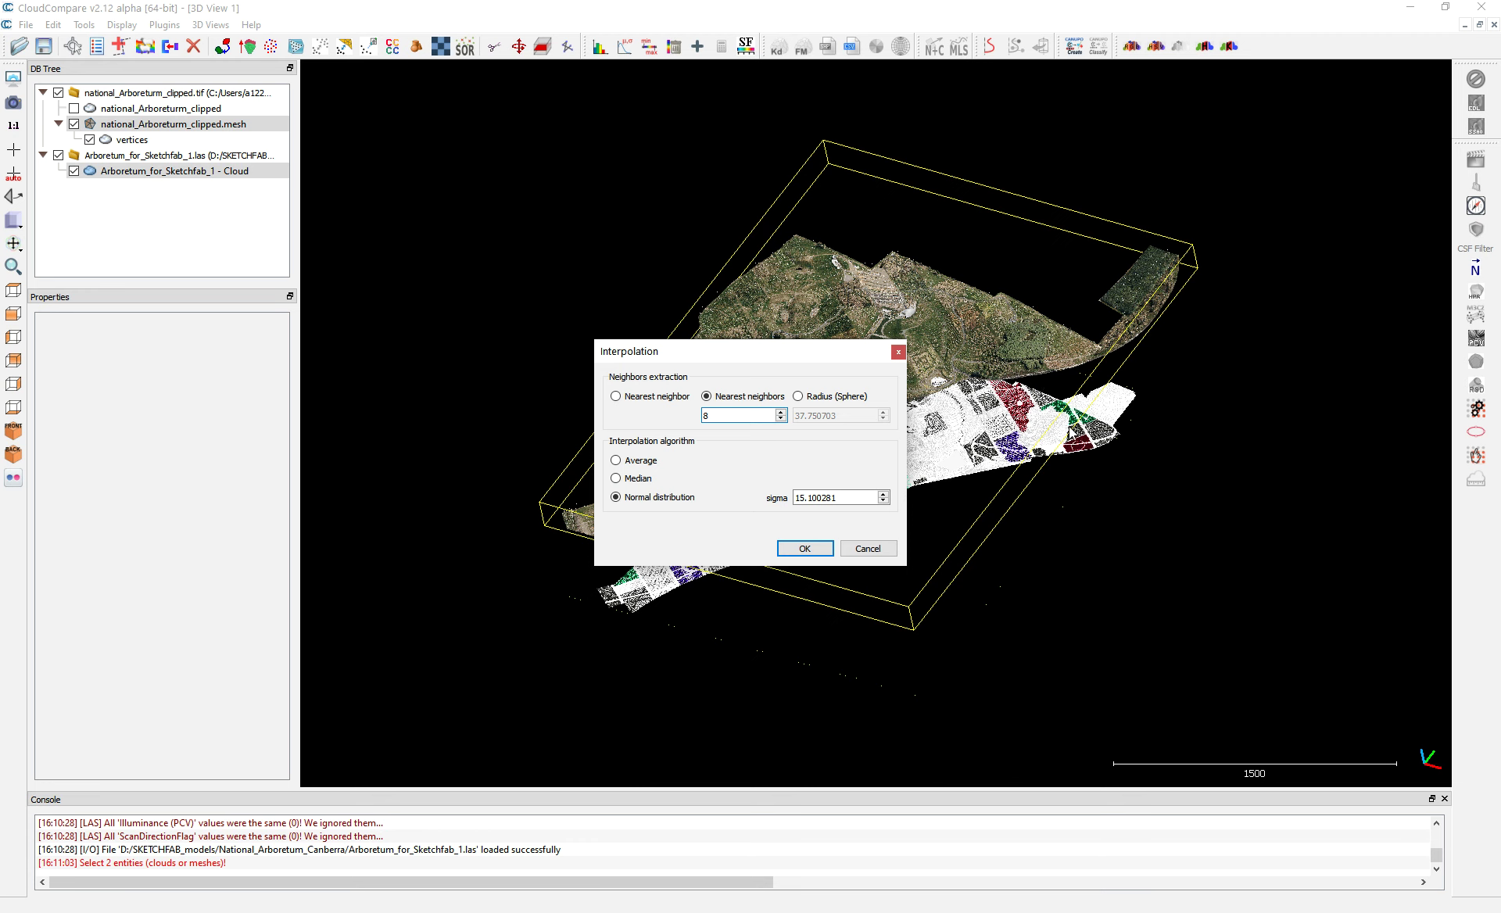
pyautogui.click(799, 398)
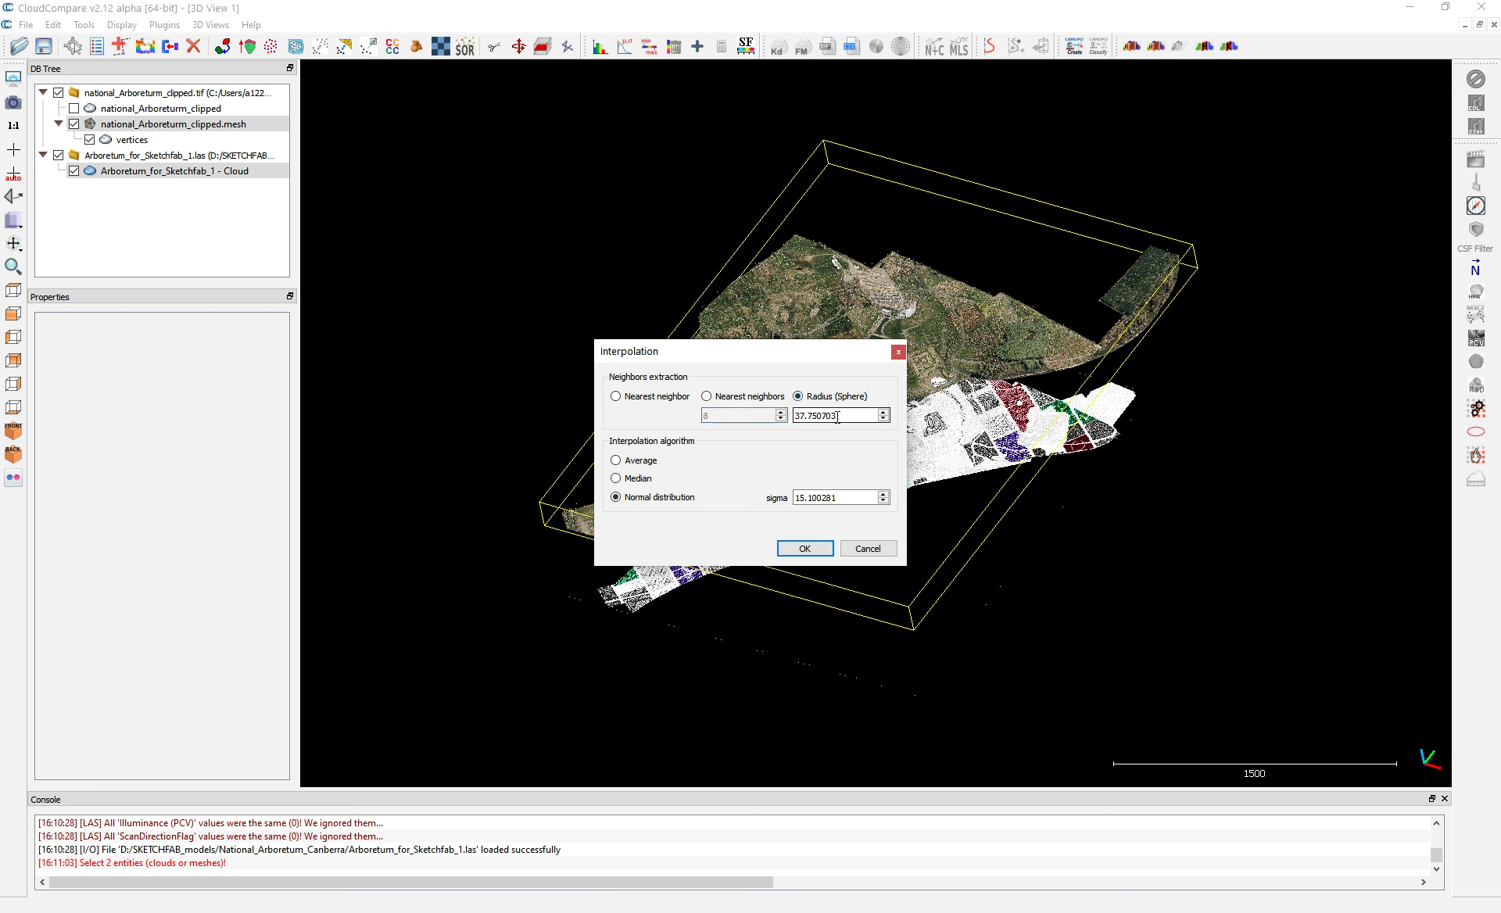
pyautogui.click(730, 399)
pyautogui.click(638, 479)
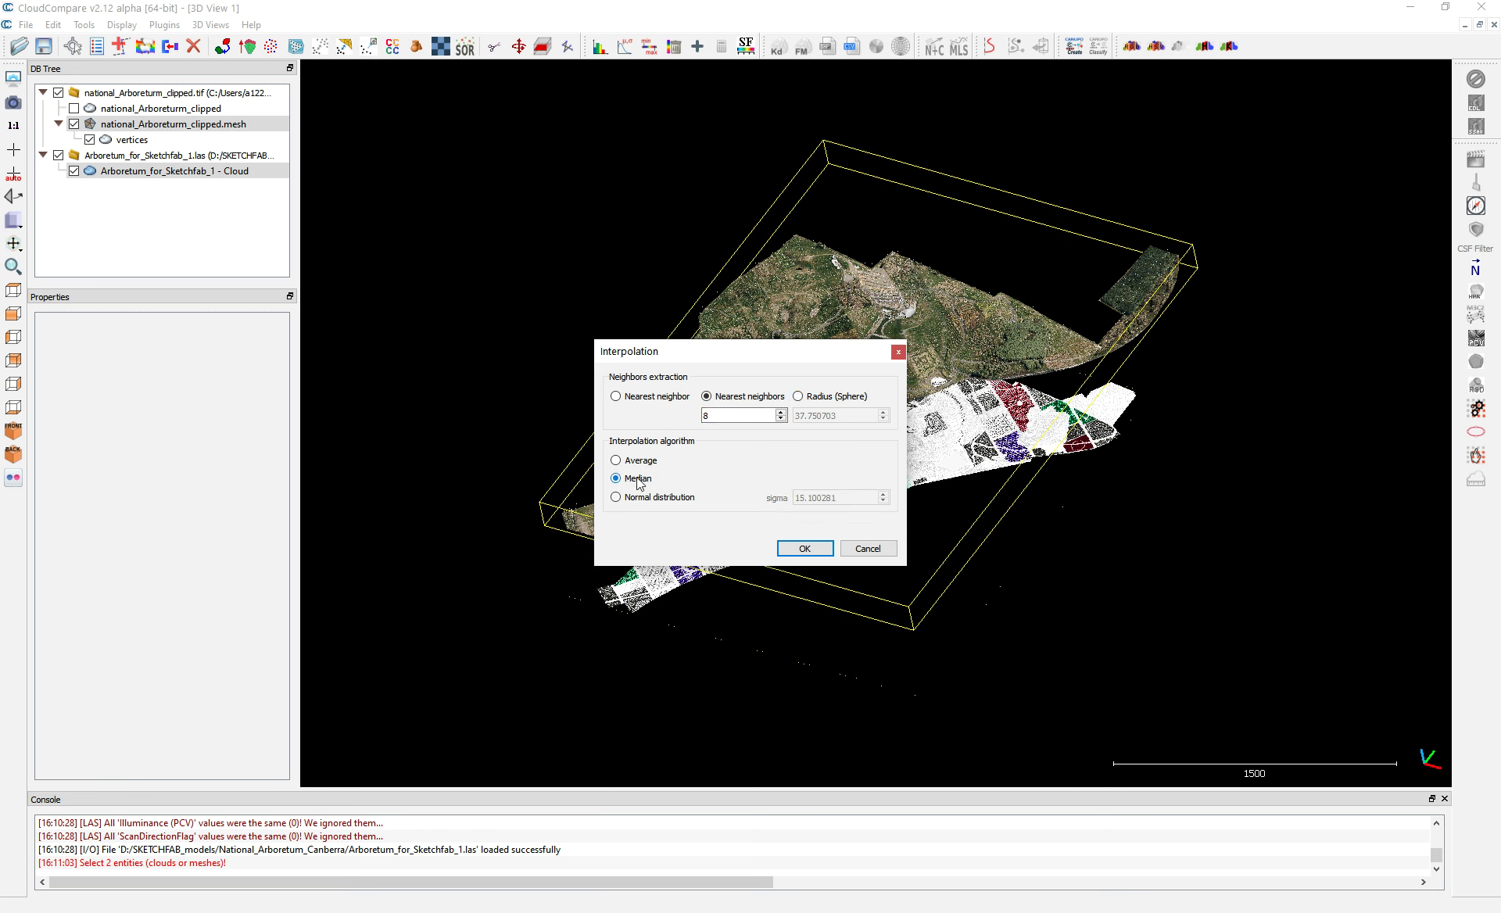
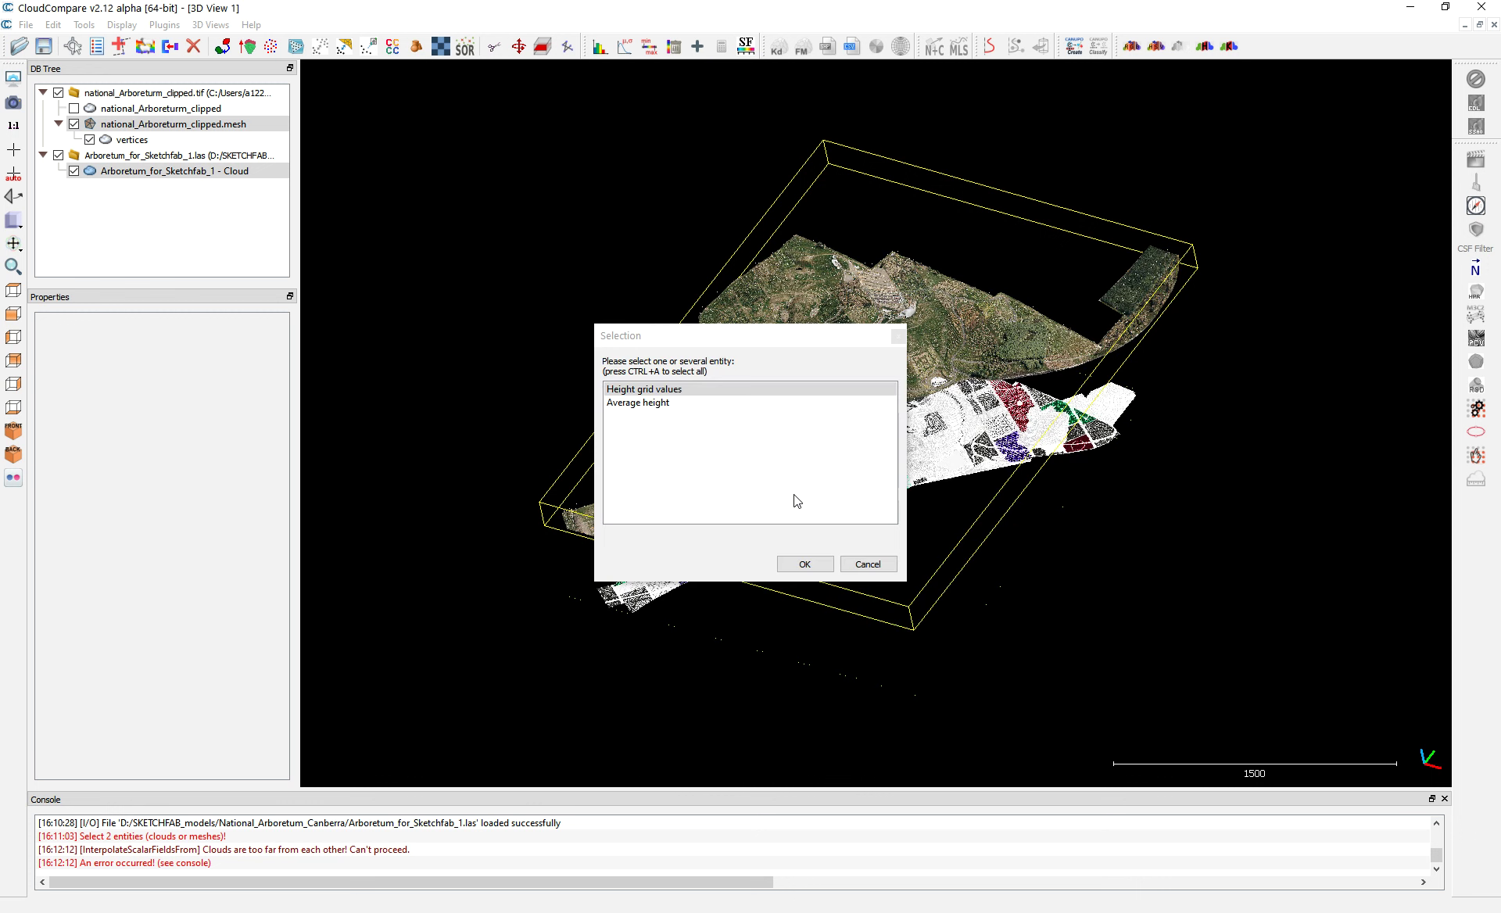
# - Try interpolating Average height within a spherical radius of 2 using the Normal distribution algorithm
pyautogui.click(658, 407)
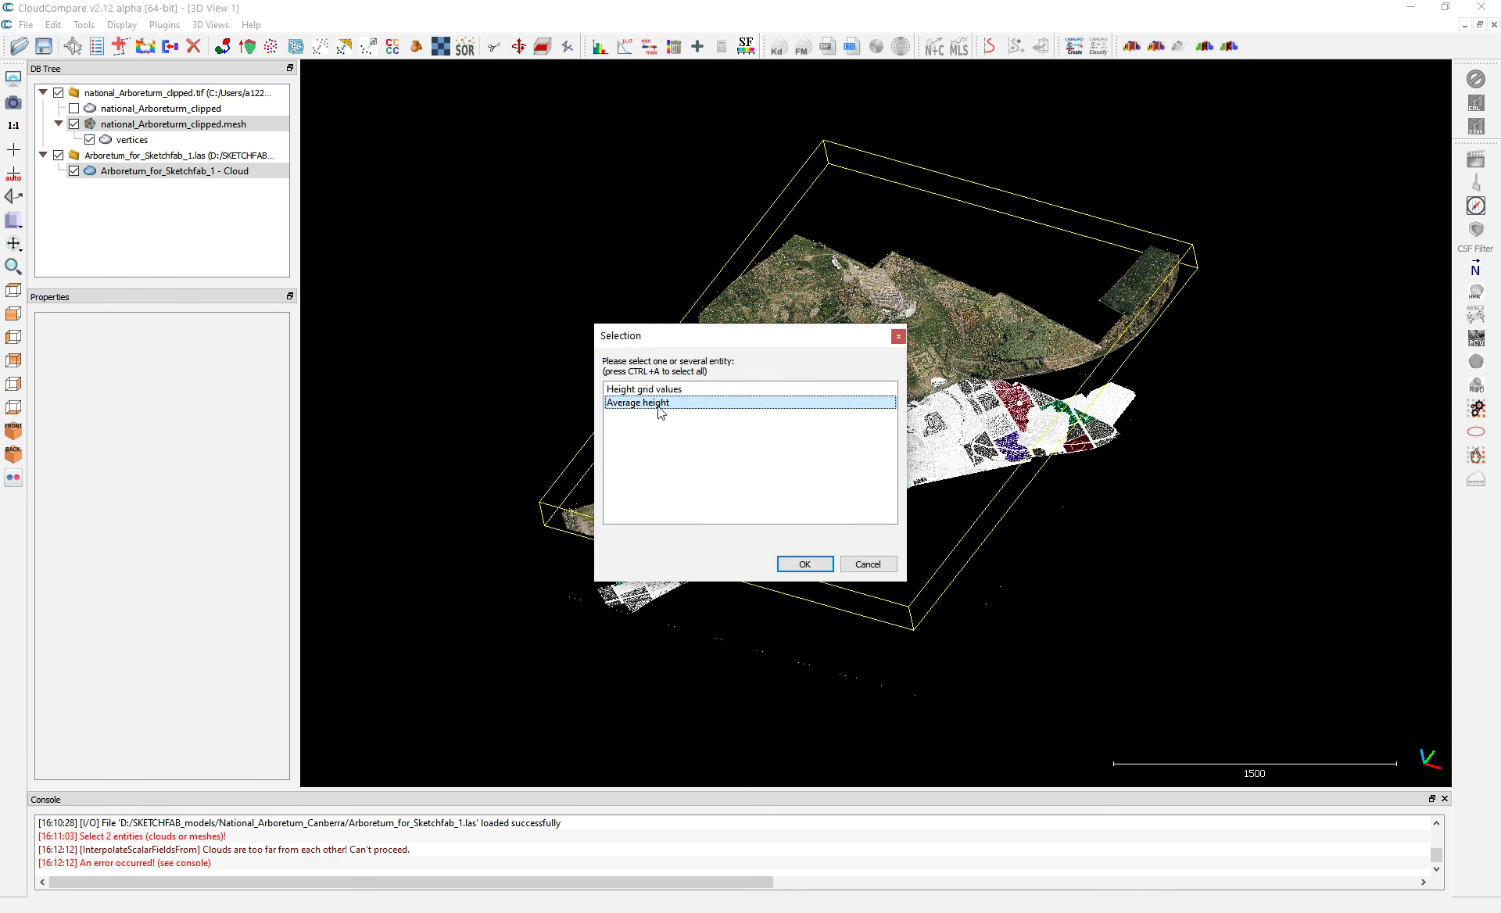
pyautogui.click(804, 565)
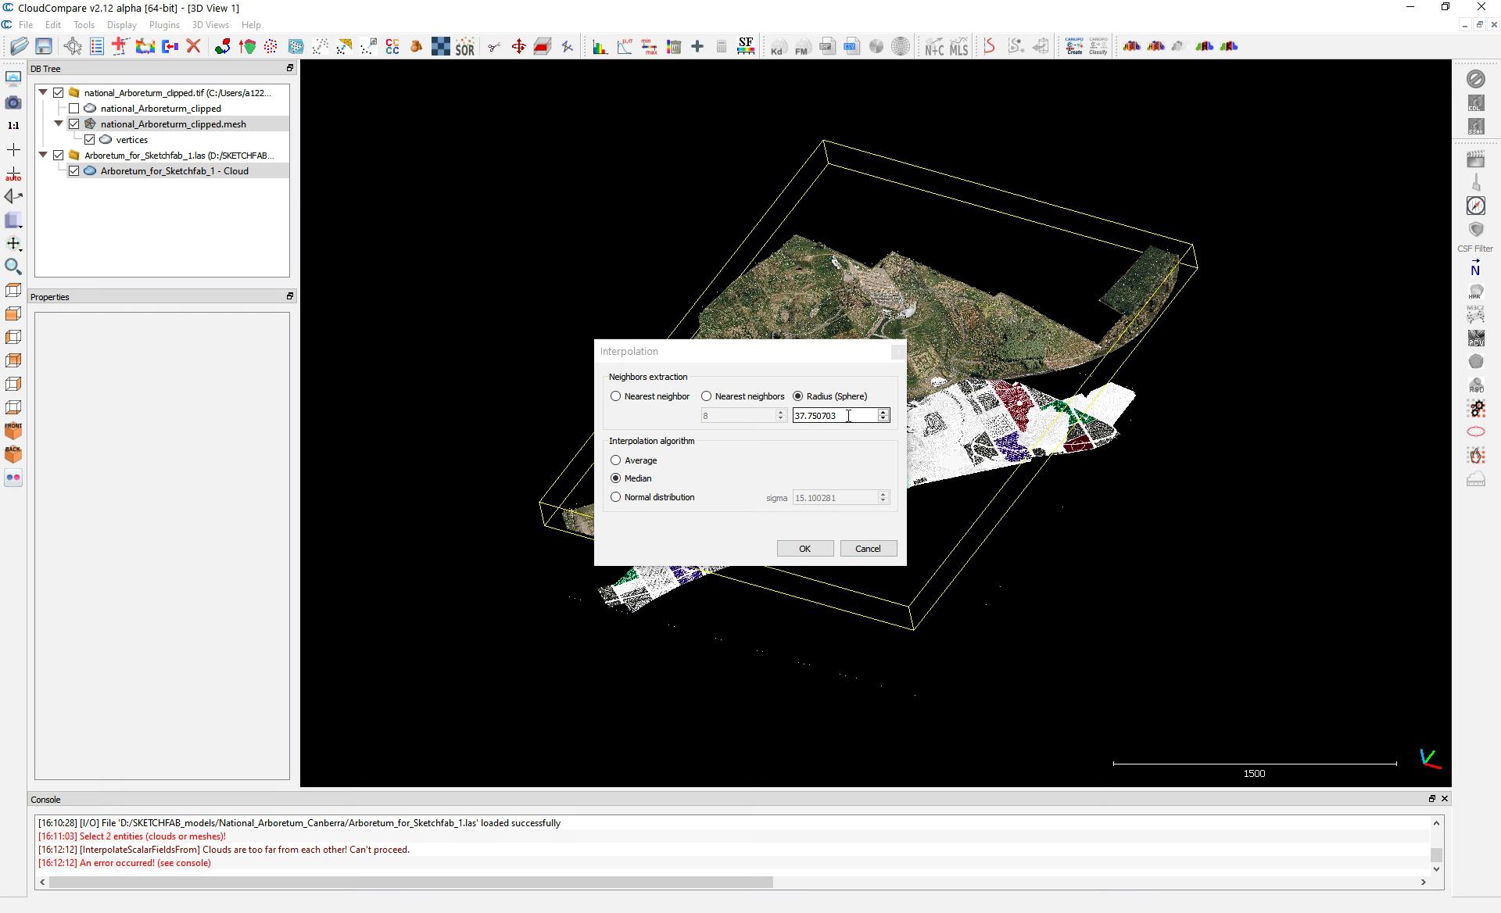
pyautogui.click(655, 499)
pyautogui.moveTo(843, 419); pyautogui.dragTo(764, 419)
pyautogui.write('2')
pyautogui.click(811, 550)
pyautogui.click(808, 482)
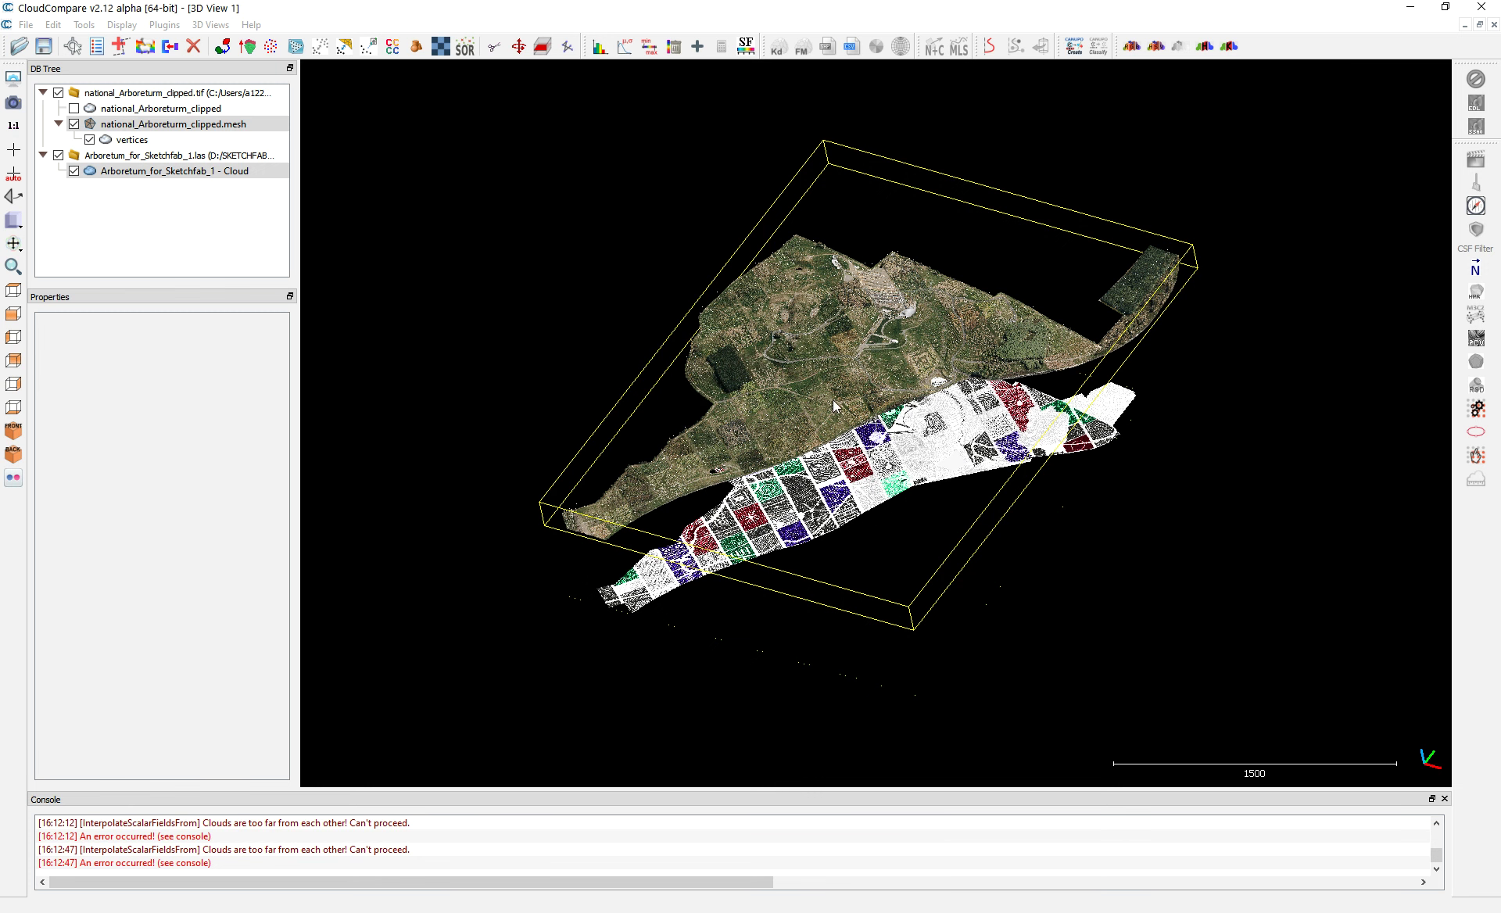
# - Try interpolating Average height from the mesh vertices onto the Arboretum_for_Sketchfab_1 cloud using the single nearest neighbor
pyautogui.click(53, 24)
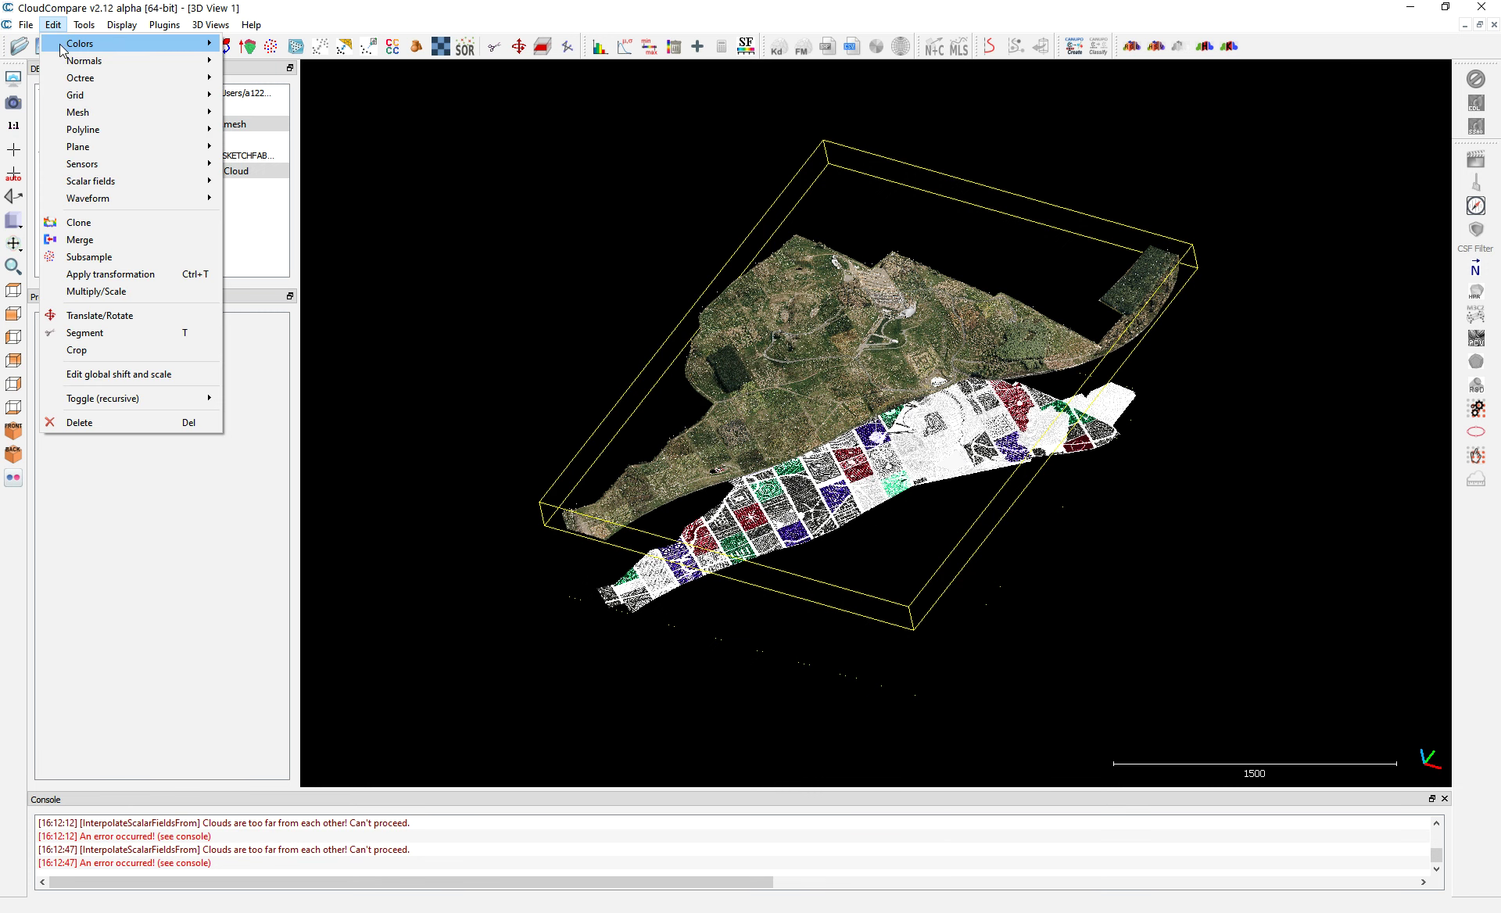
pyautogui.moveTo(101, 182)
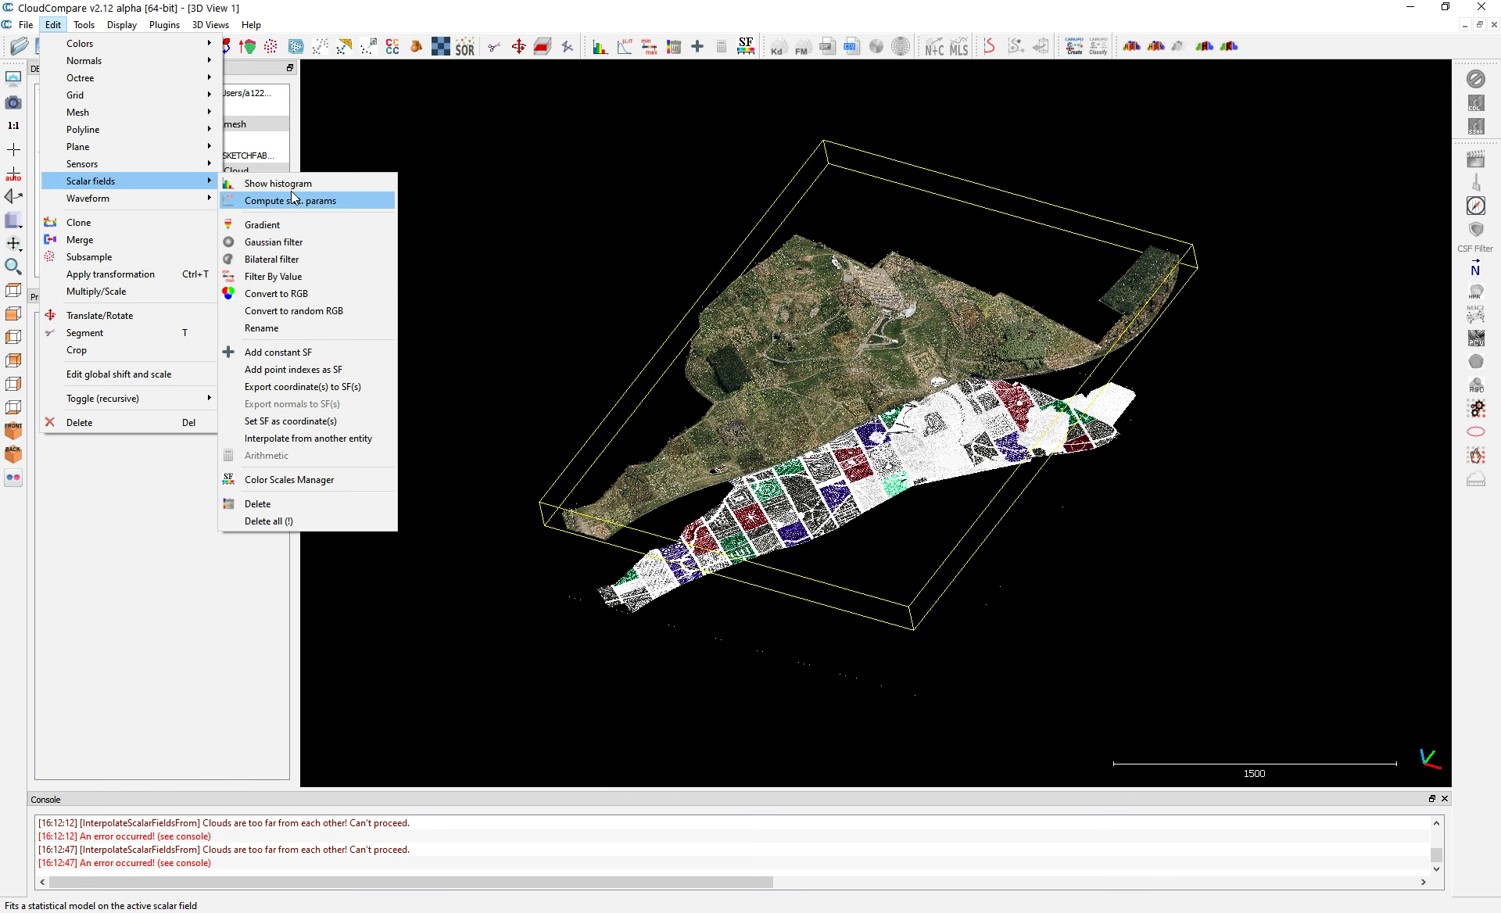
pyautogui.click(305, 438)
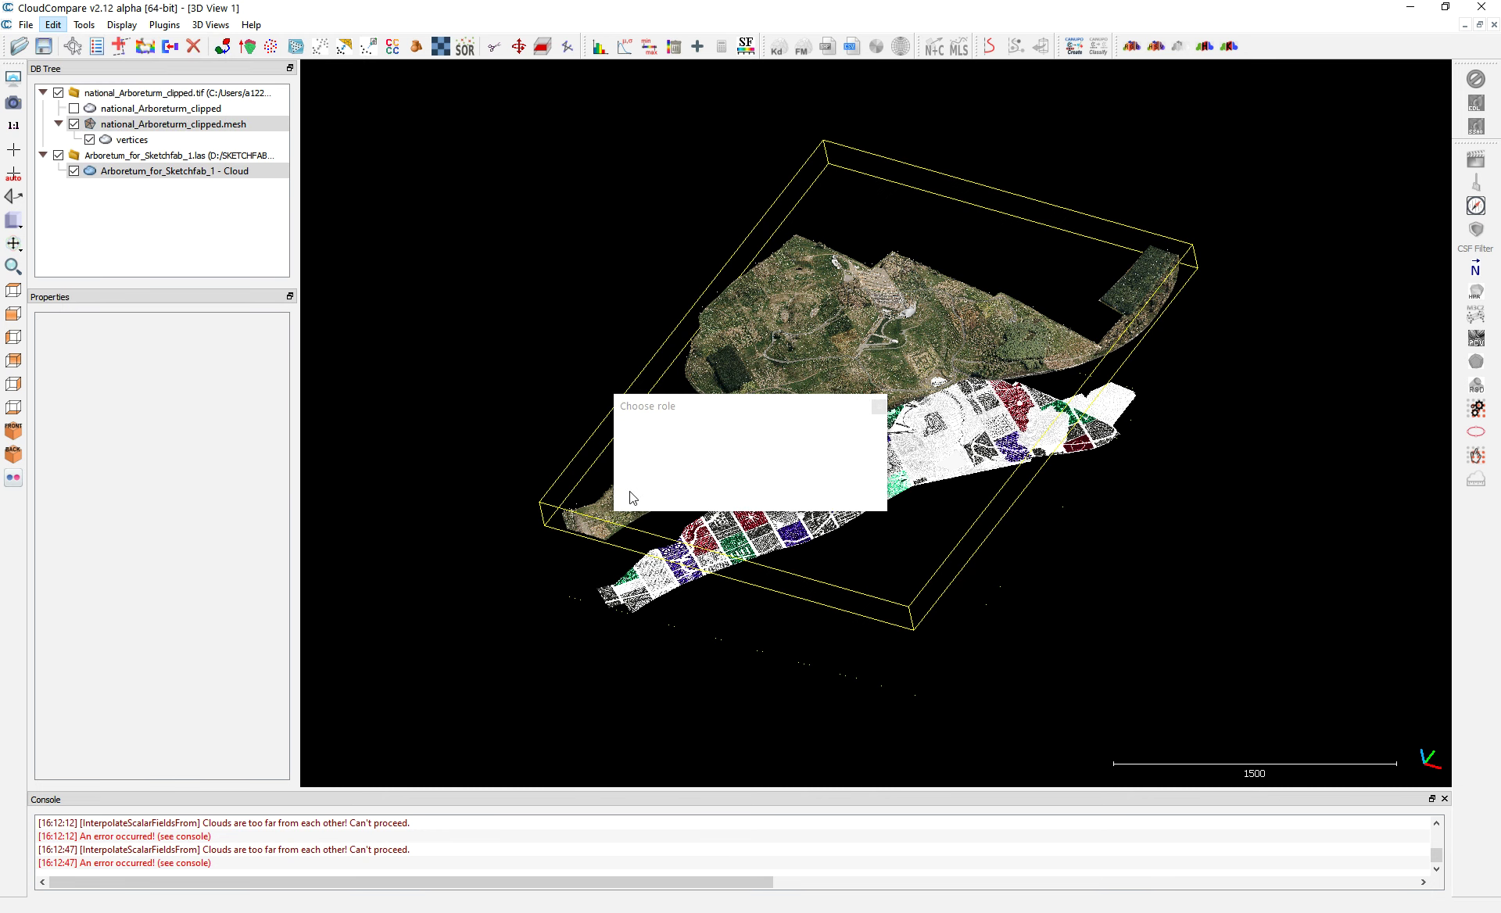
pyautogui.click(721, 493)
pyautogui.click(721, 494)
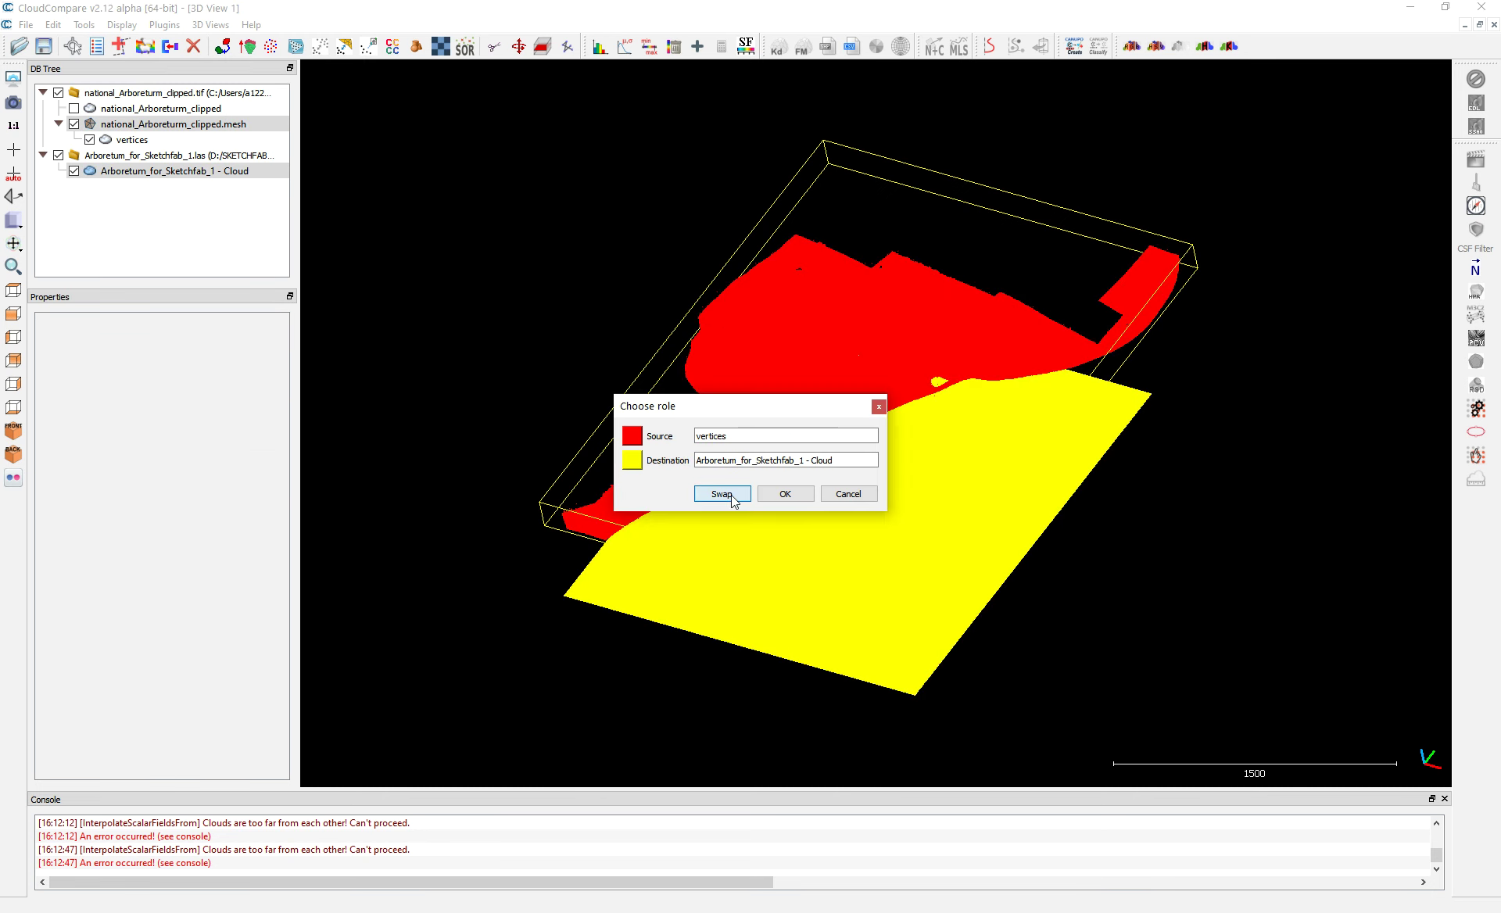
pyautogui.click(791, 492)
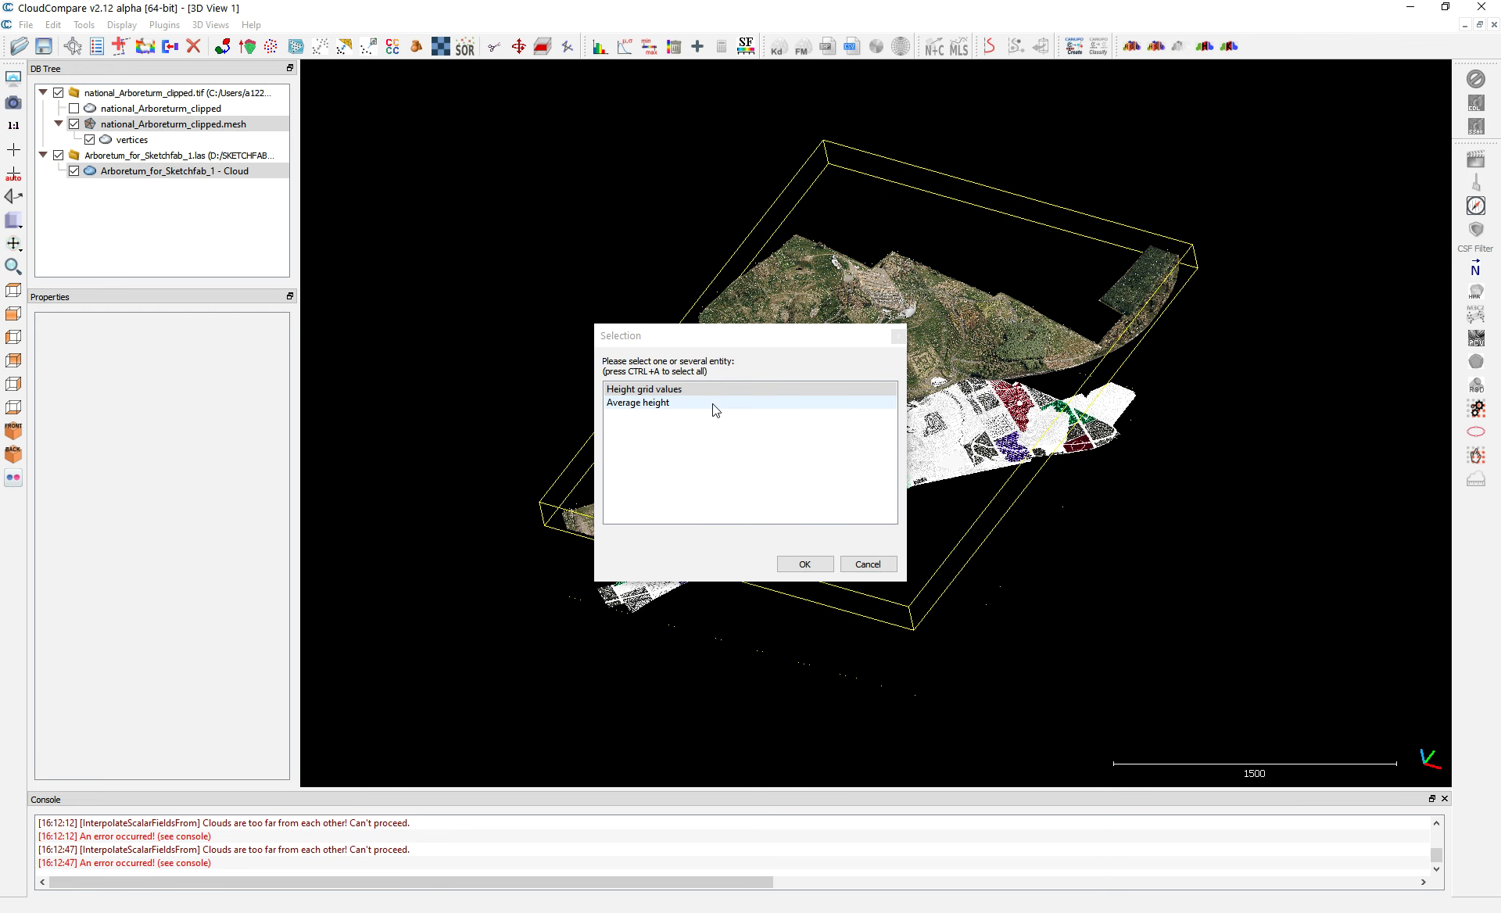
pyautogui.click(640, 406)
pyautogui.click(813, 565)
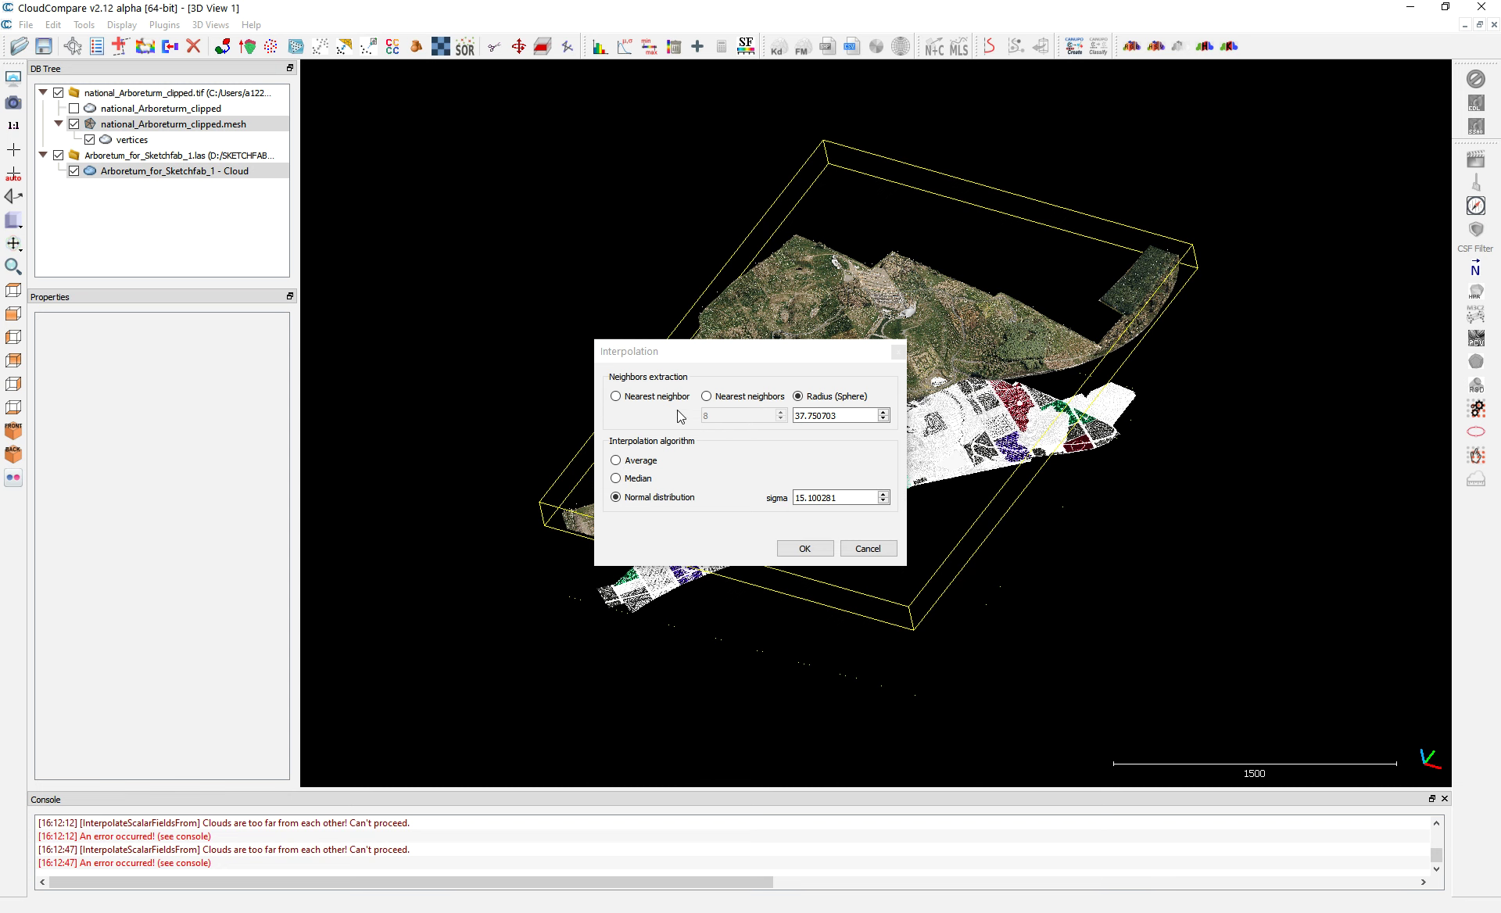
pyautogui.click(649, 399)
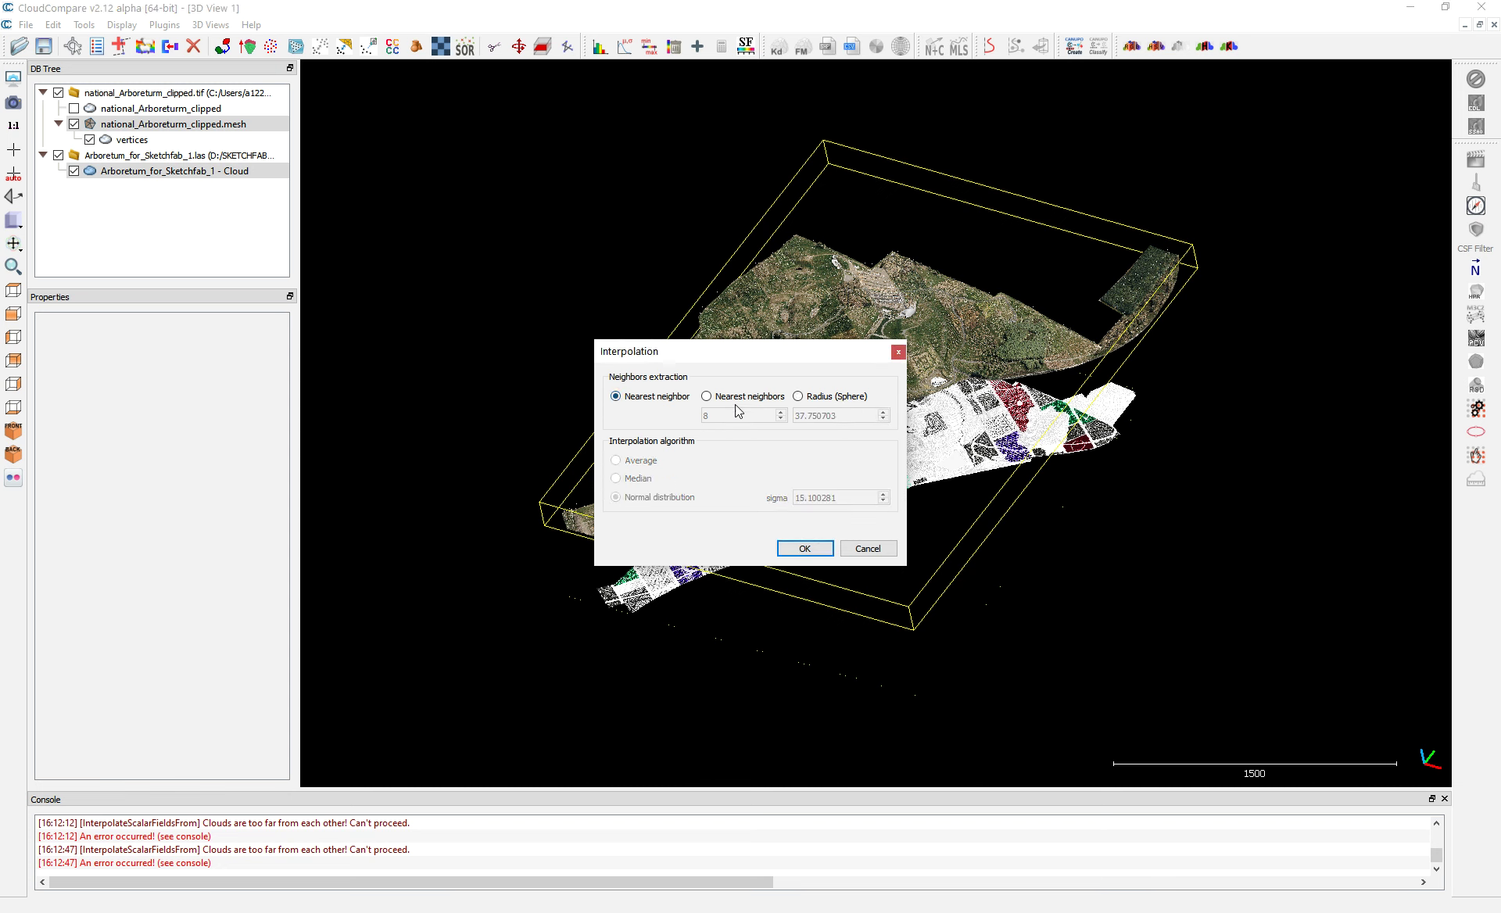
pyautogui.click(805, 552)
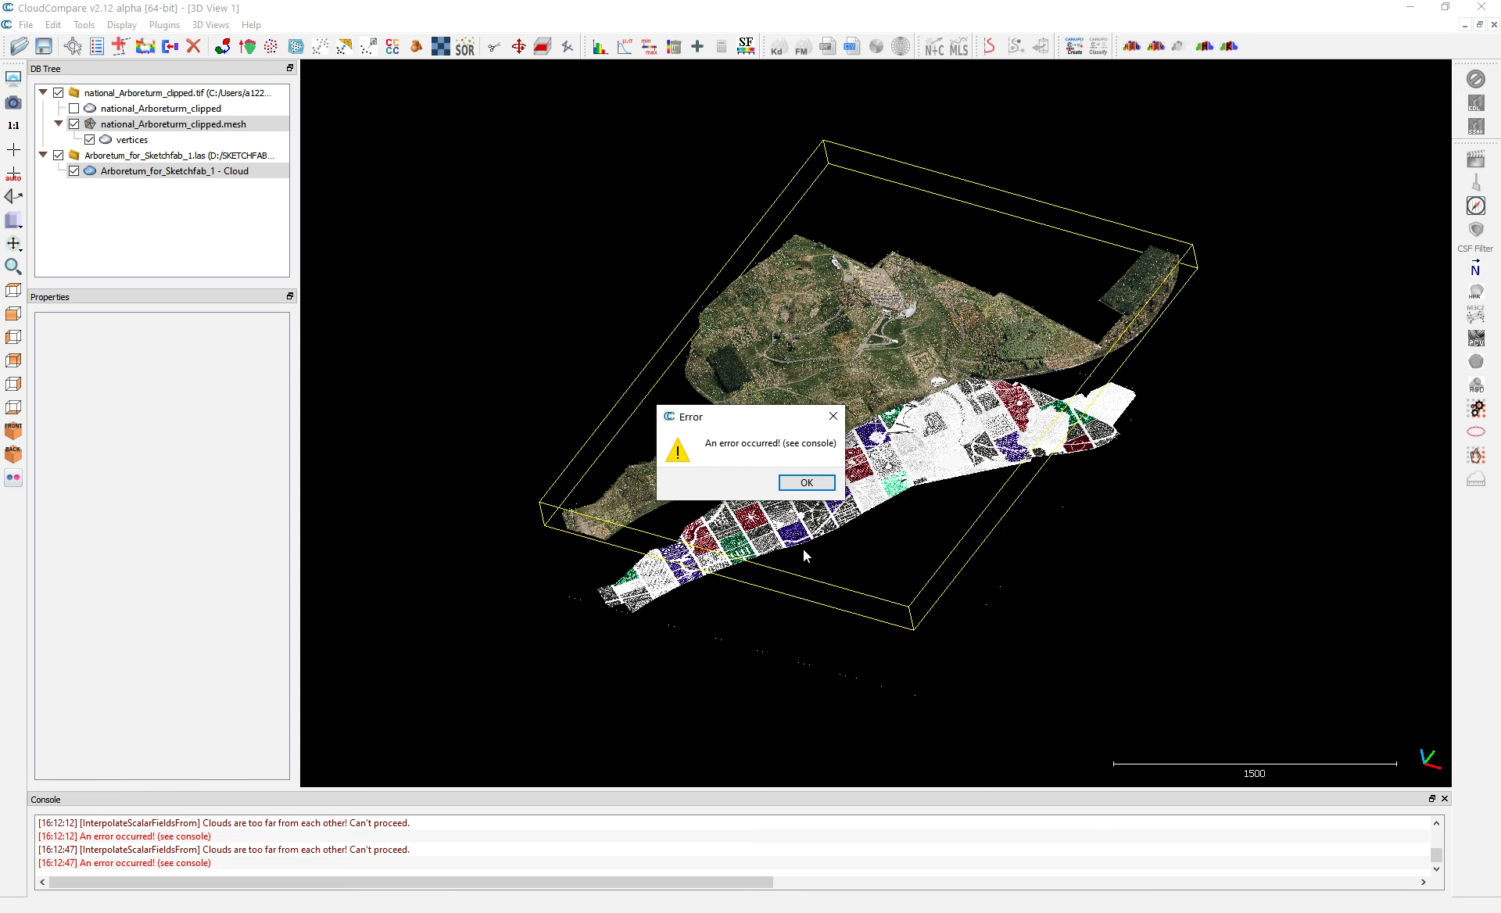
pyautogui.click(803, 494)
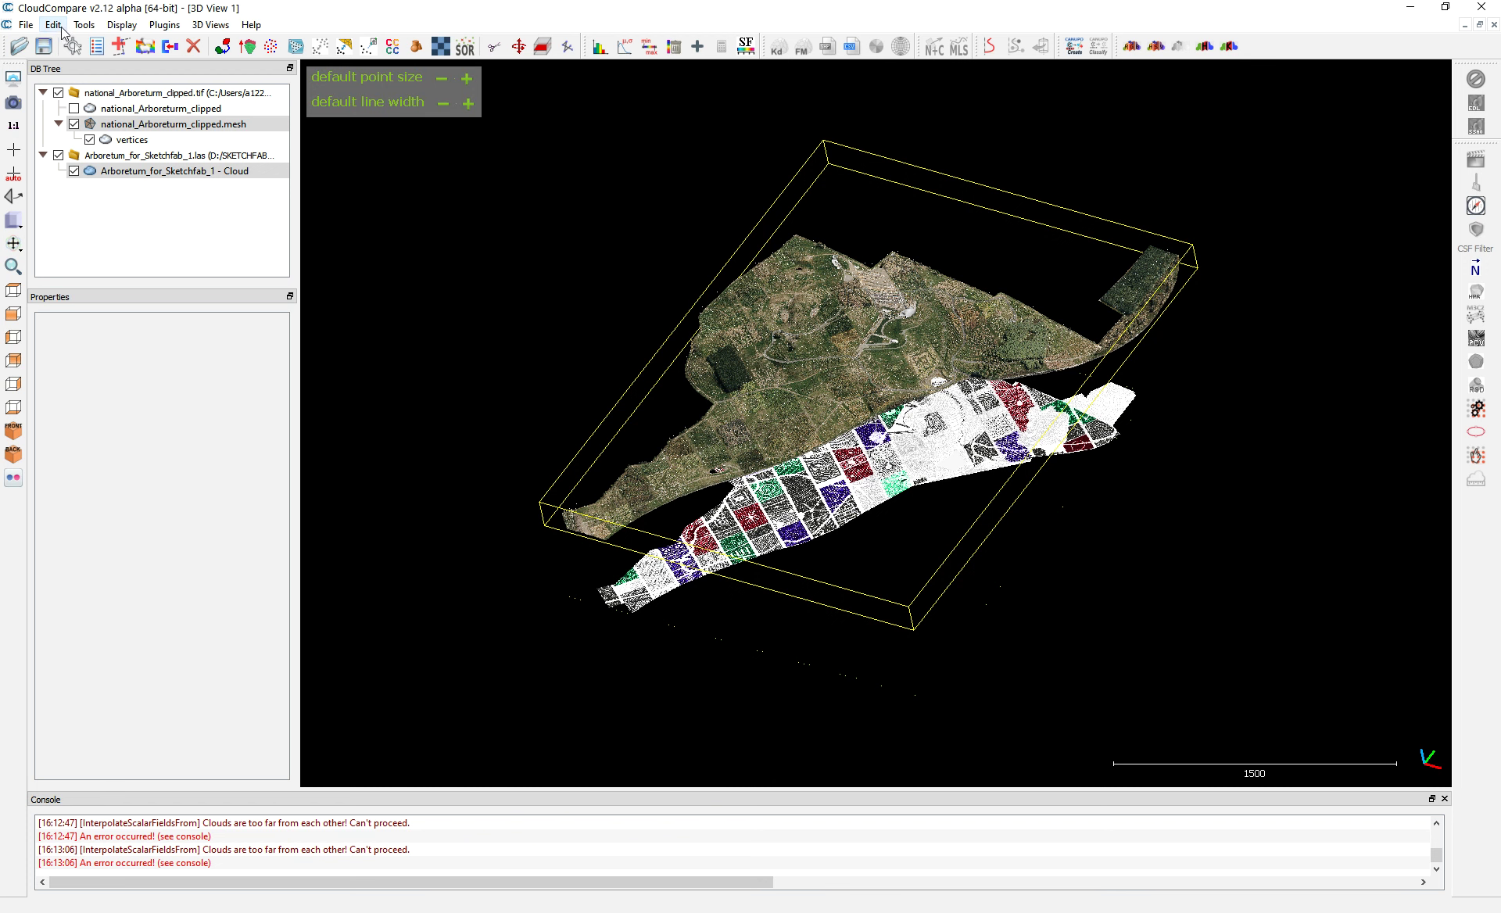
# - Set up another scalar field interpolation from the mesh vertices to the Arboretum cloud, choosing Average height as the field
pyautogui.click(61, 29)
pyautogui.moveTo(89, 29)
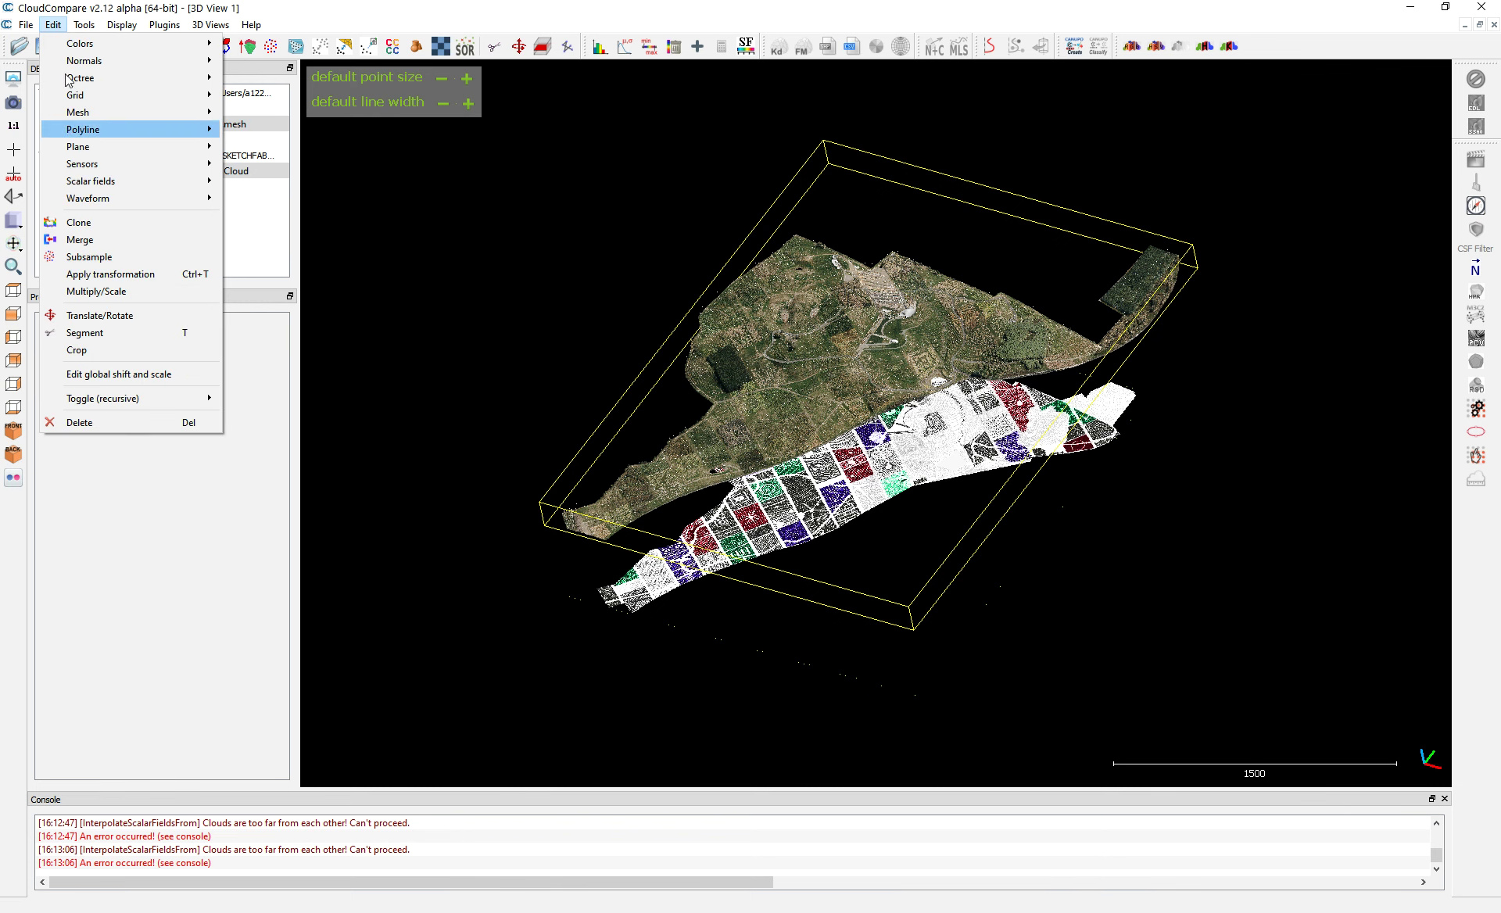
pyautogui.moveTo(91, 185)
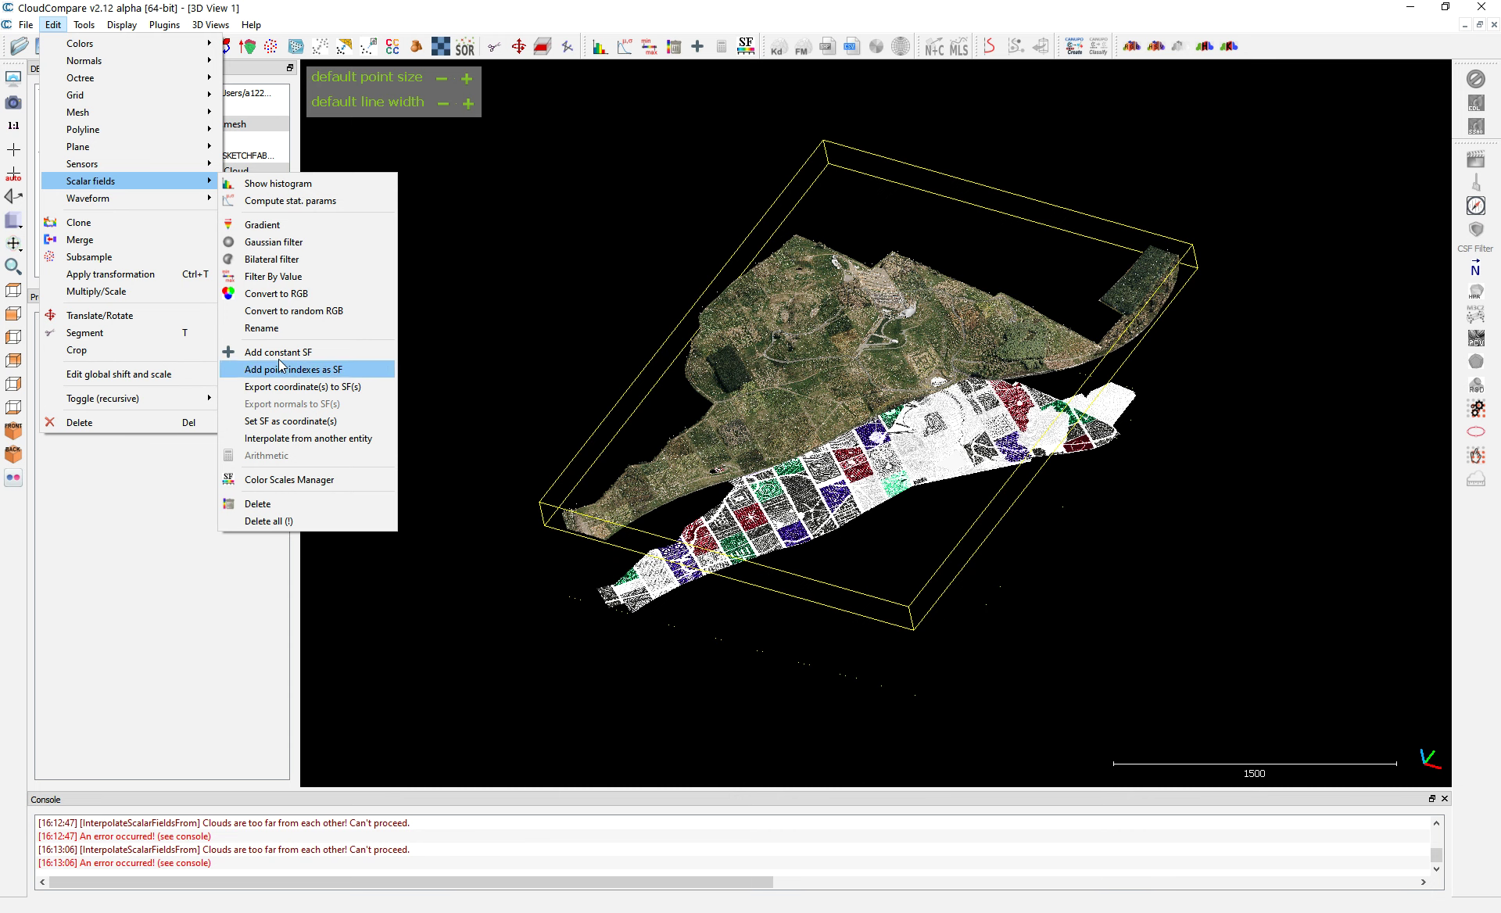
pyautogui.click(309, 438)
pyautogui.click(786, 495)
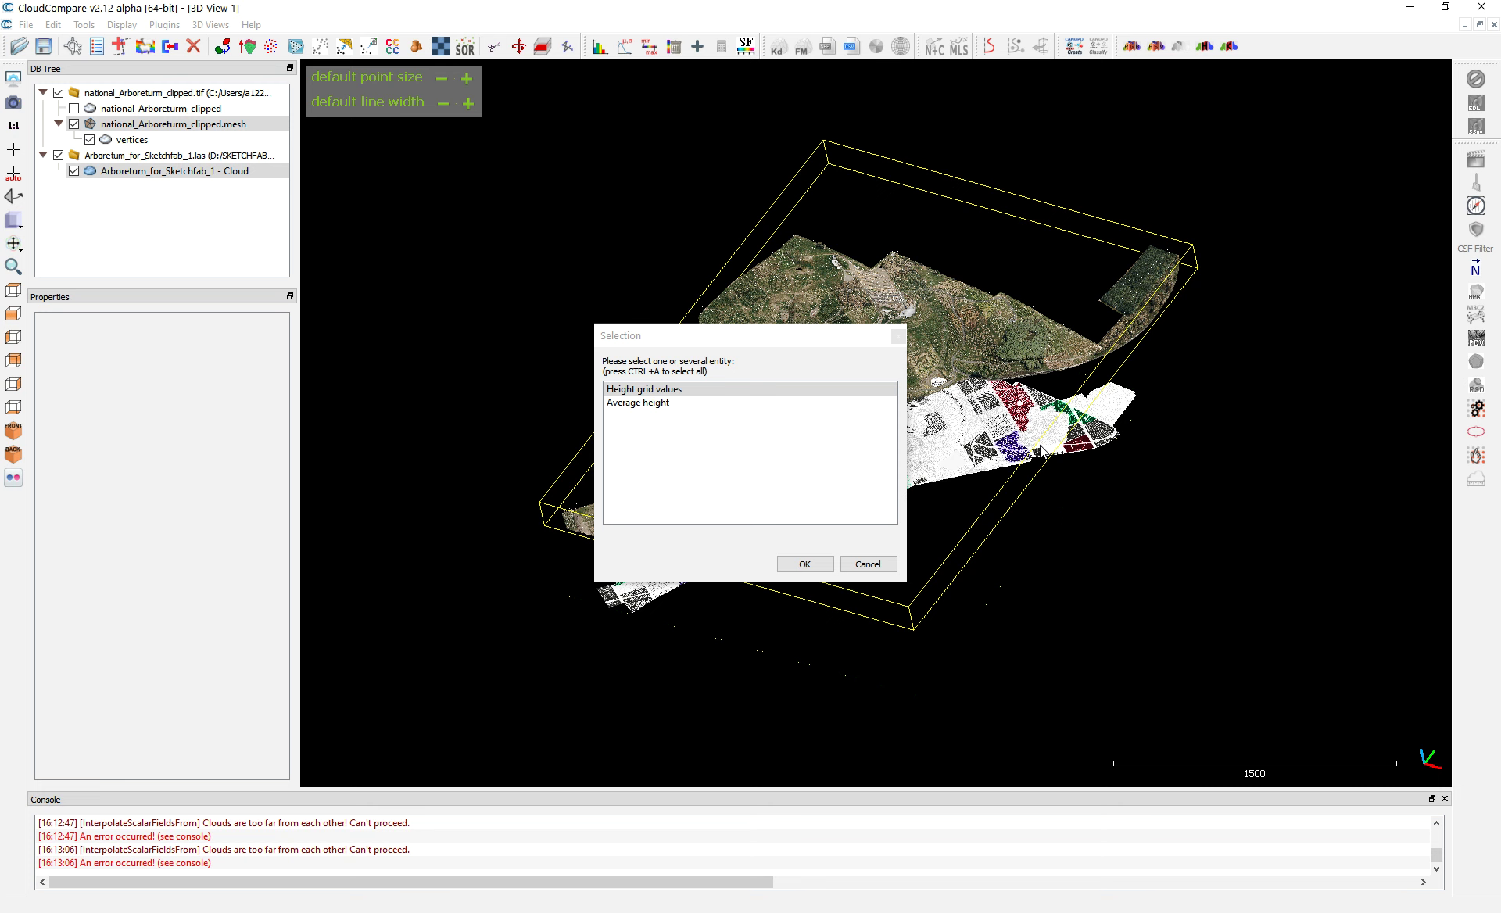
pyautogui.click(667, 405)
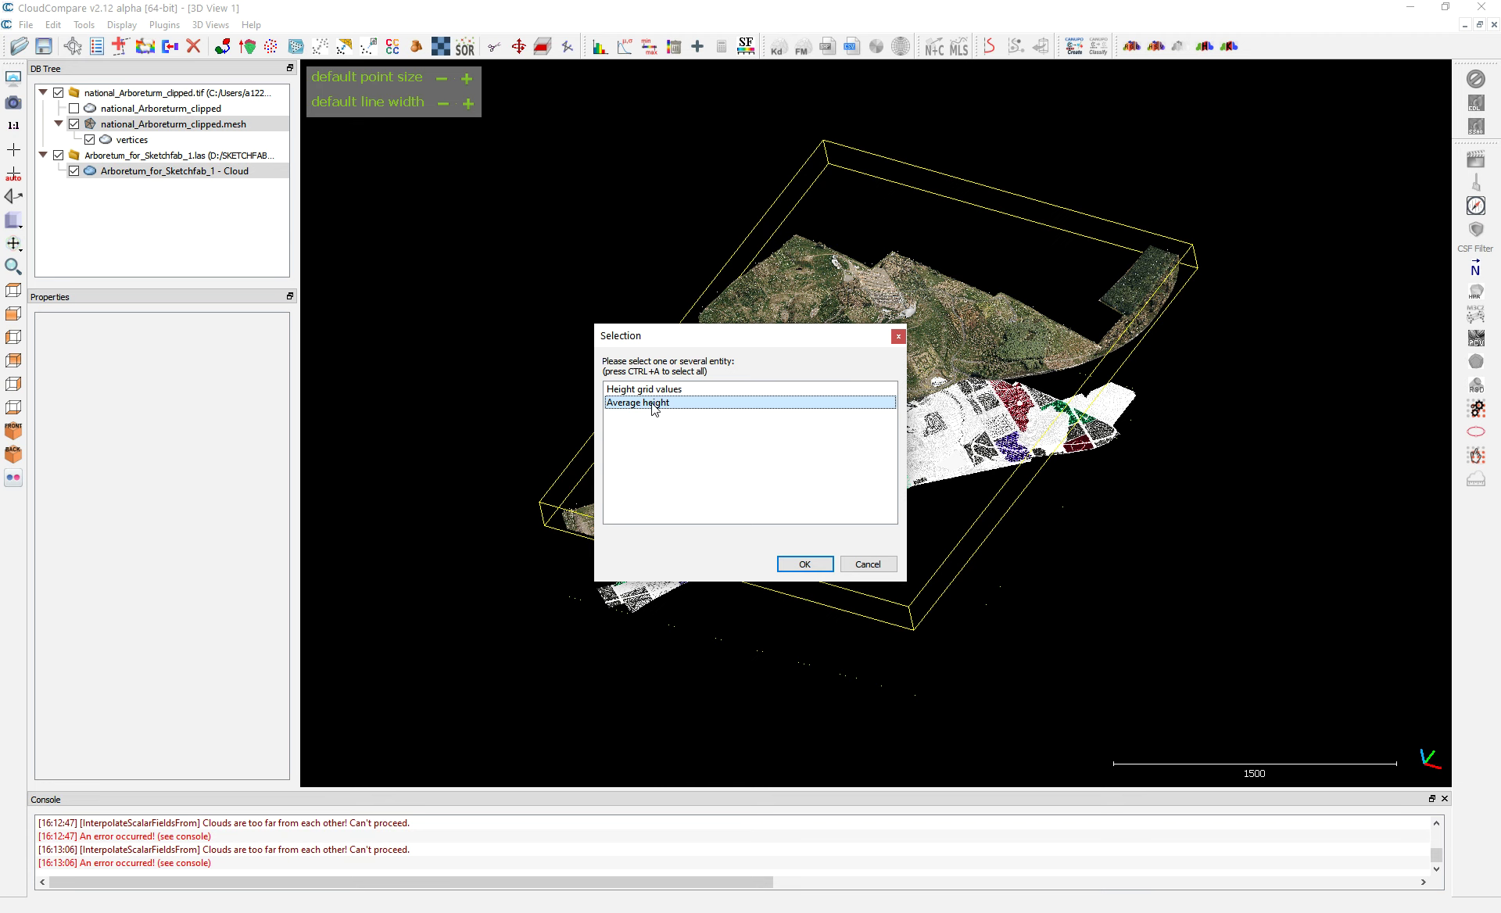
pyautogui.click(808, 565)
# - Try the interpolation using 6 nearest neighbors and the Average algorithm
pyautogui.click(741, 397)
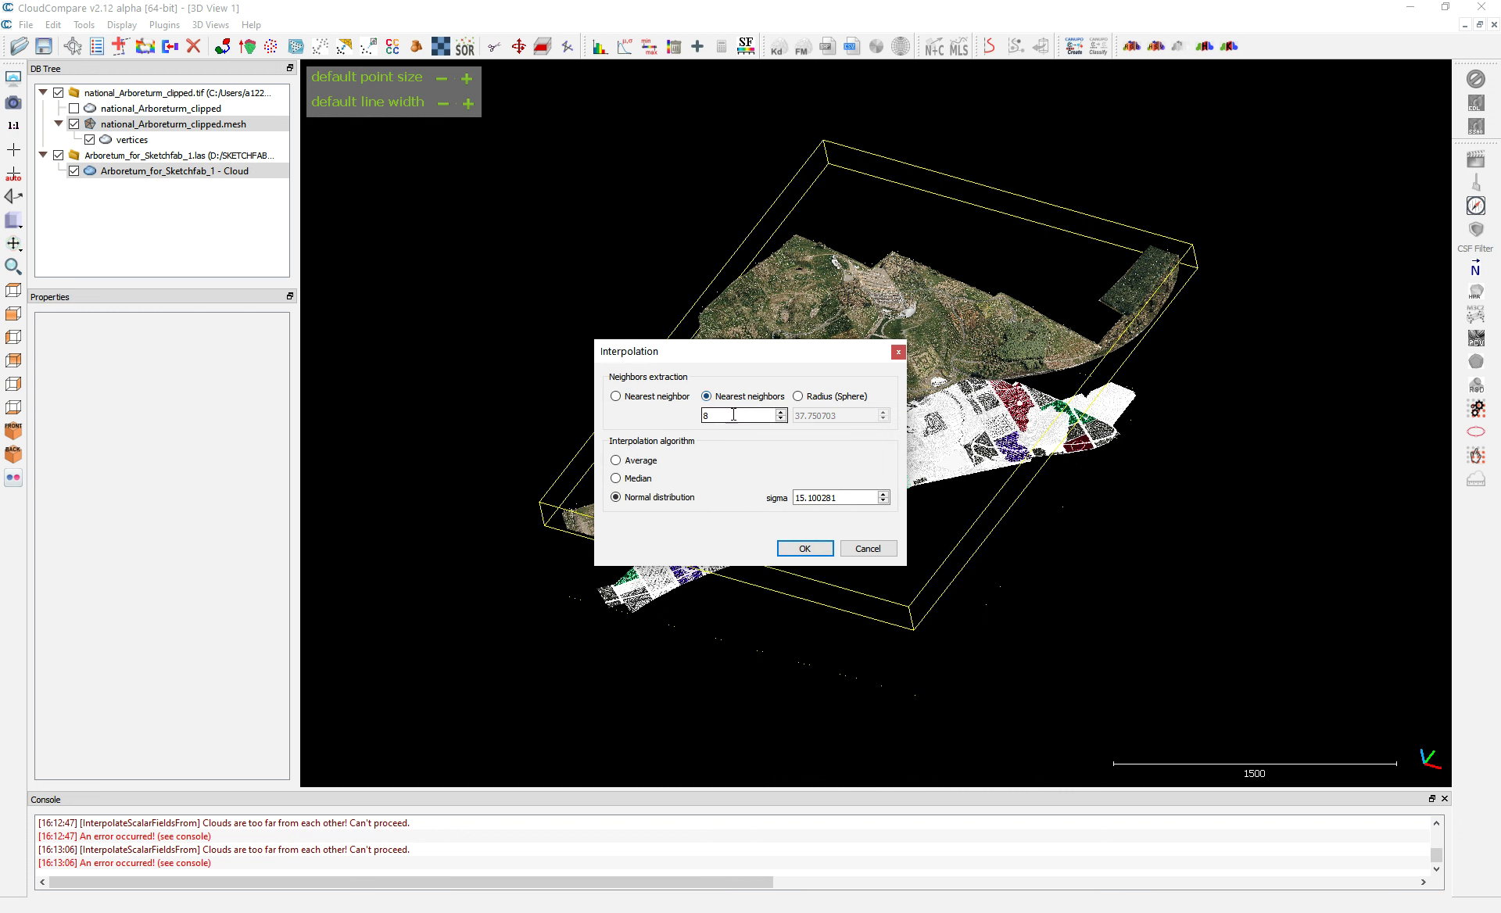
pyautogui.write('6')
pyautogui.click(644, 480)
pyautogui.click(646, 461)
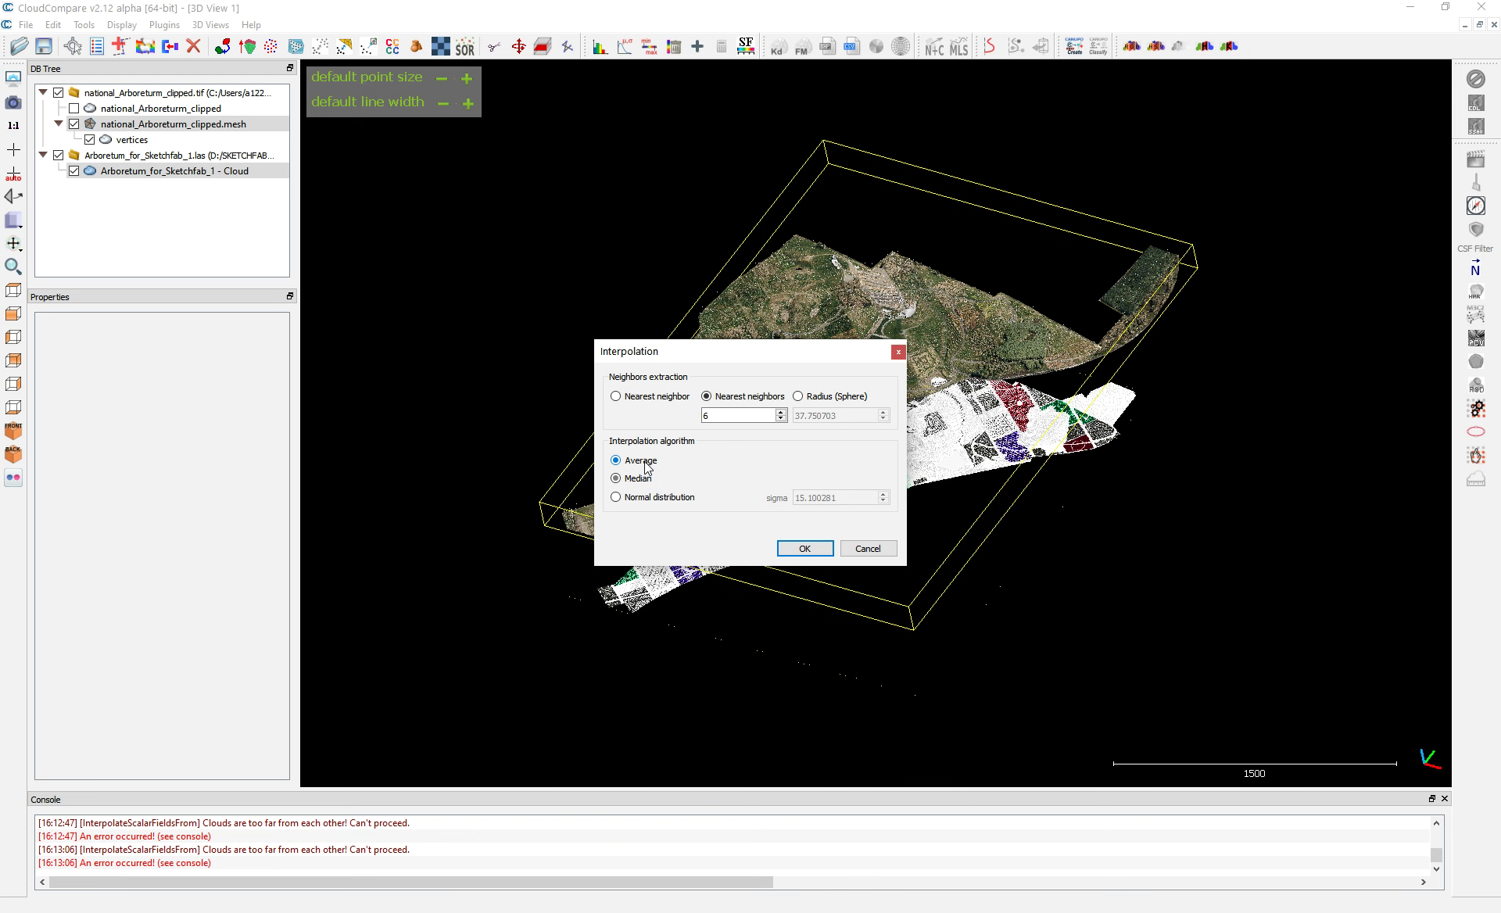
pyautogui.click(810, 550)
pyautogui.click(806, 482)
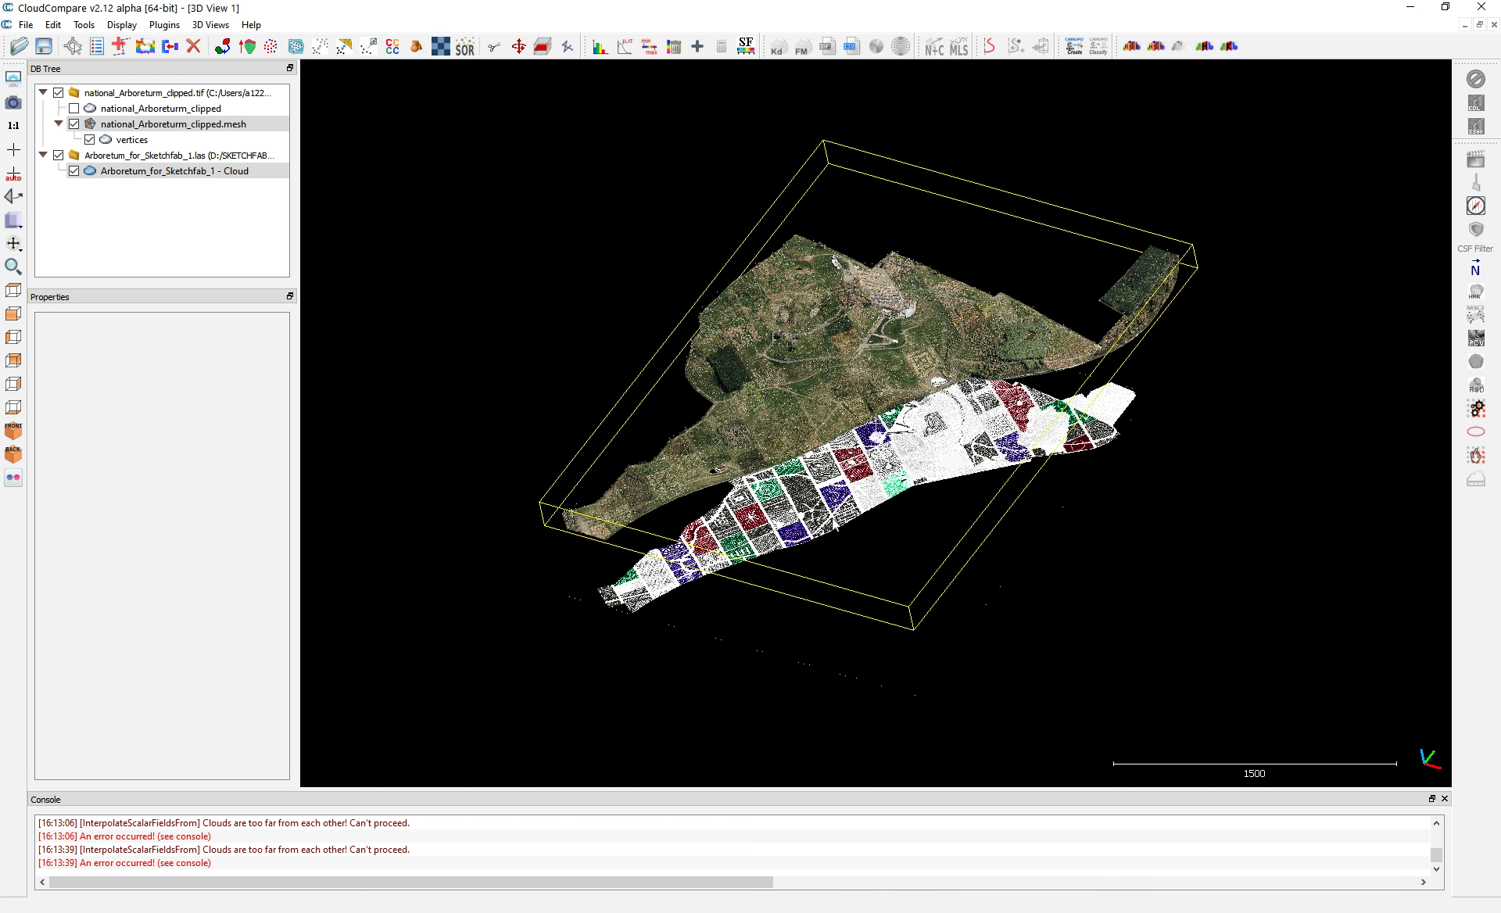
# - Compare the clipped plan with the Arboretum point cloud by switching the plan group's display off and back on
pyautogui.keyDown('ctrl'); pyautogui.scroll(1, 836, 526); pyautogui.keyUp('ctrl')
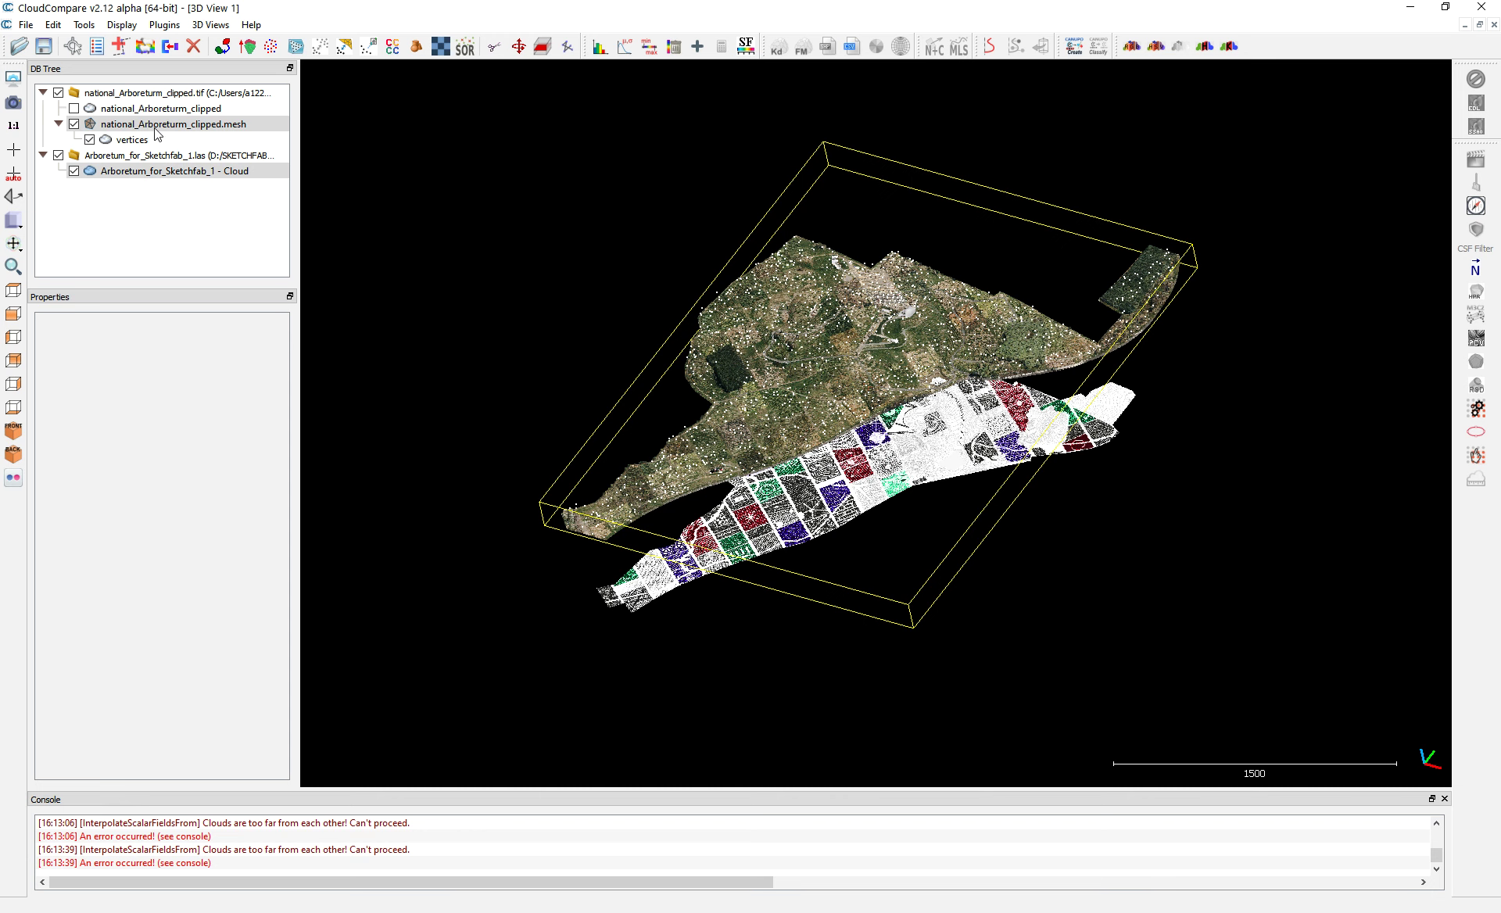
pyautogui.click(58, 93)
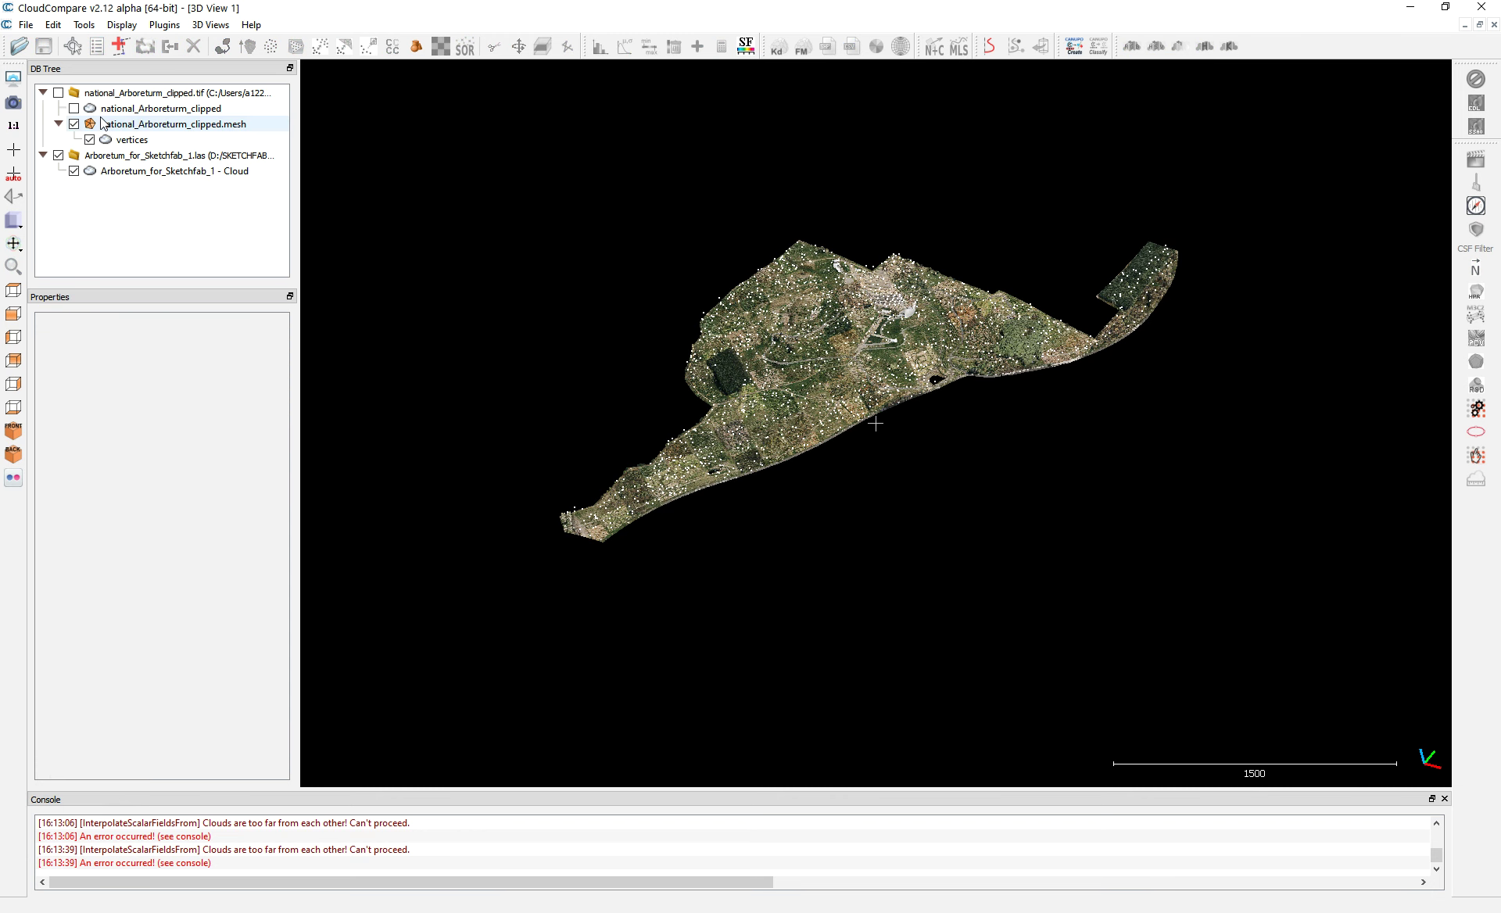
pyautogui.click(59, 92)
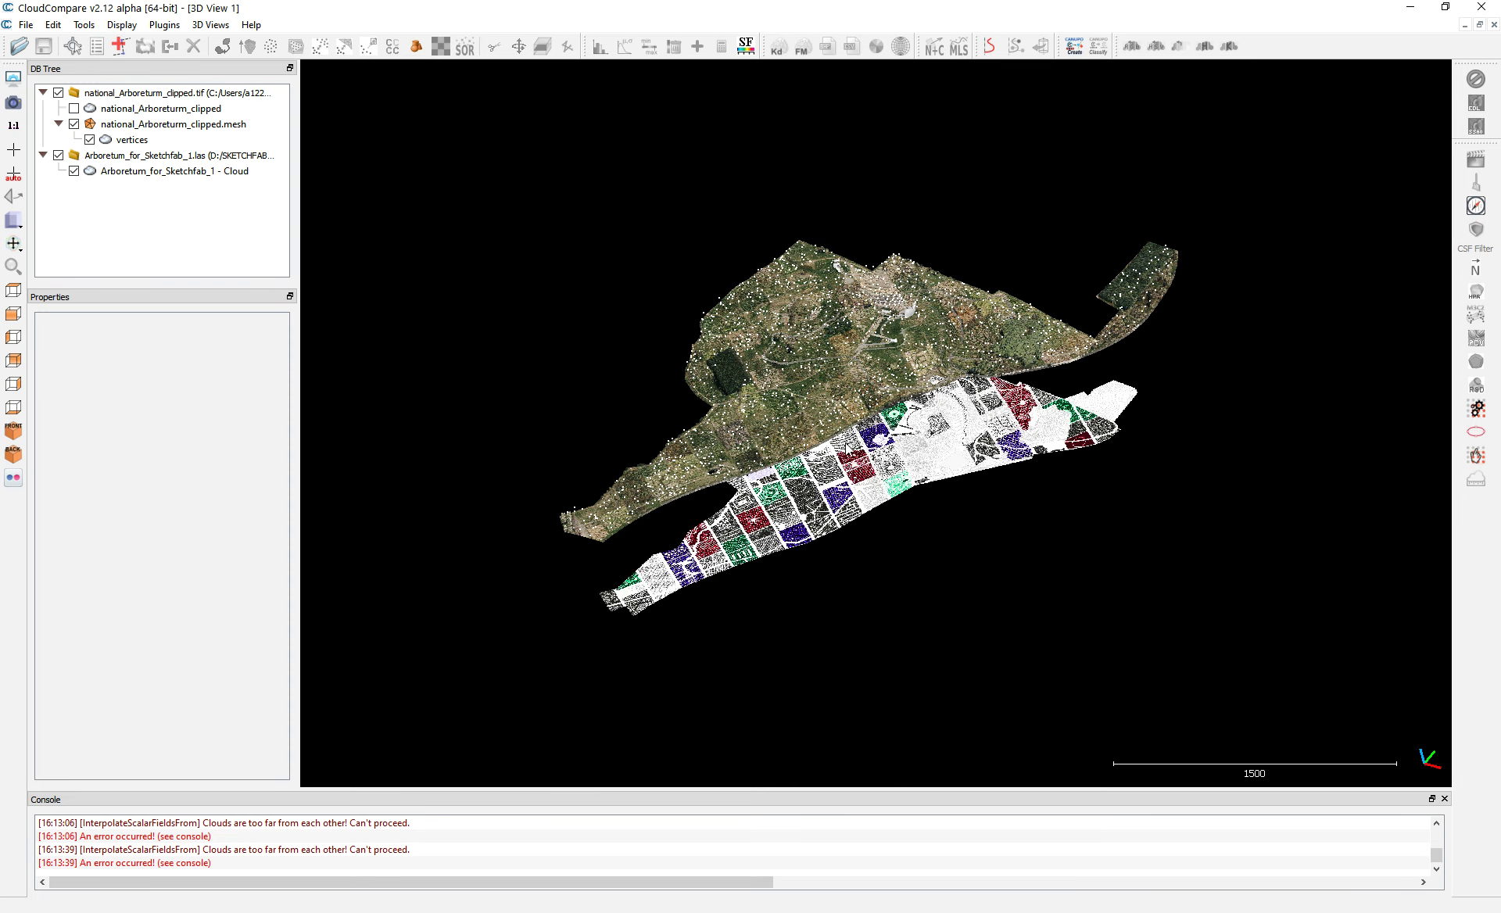
pyautogui.scroll(5, 805, 406)
pyautogui.scroll(4, 764, 335)
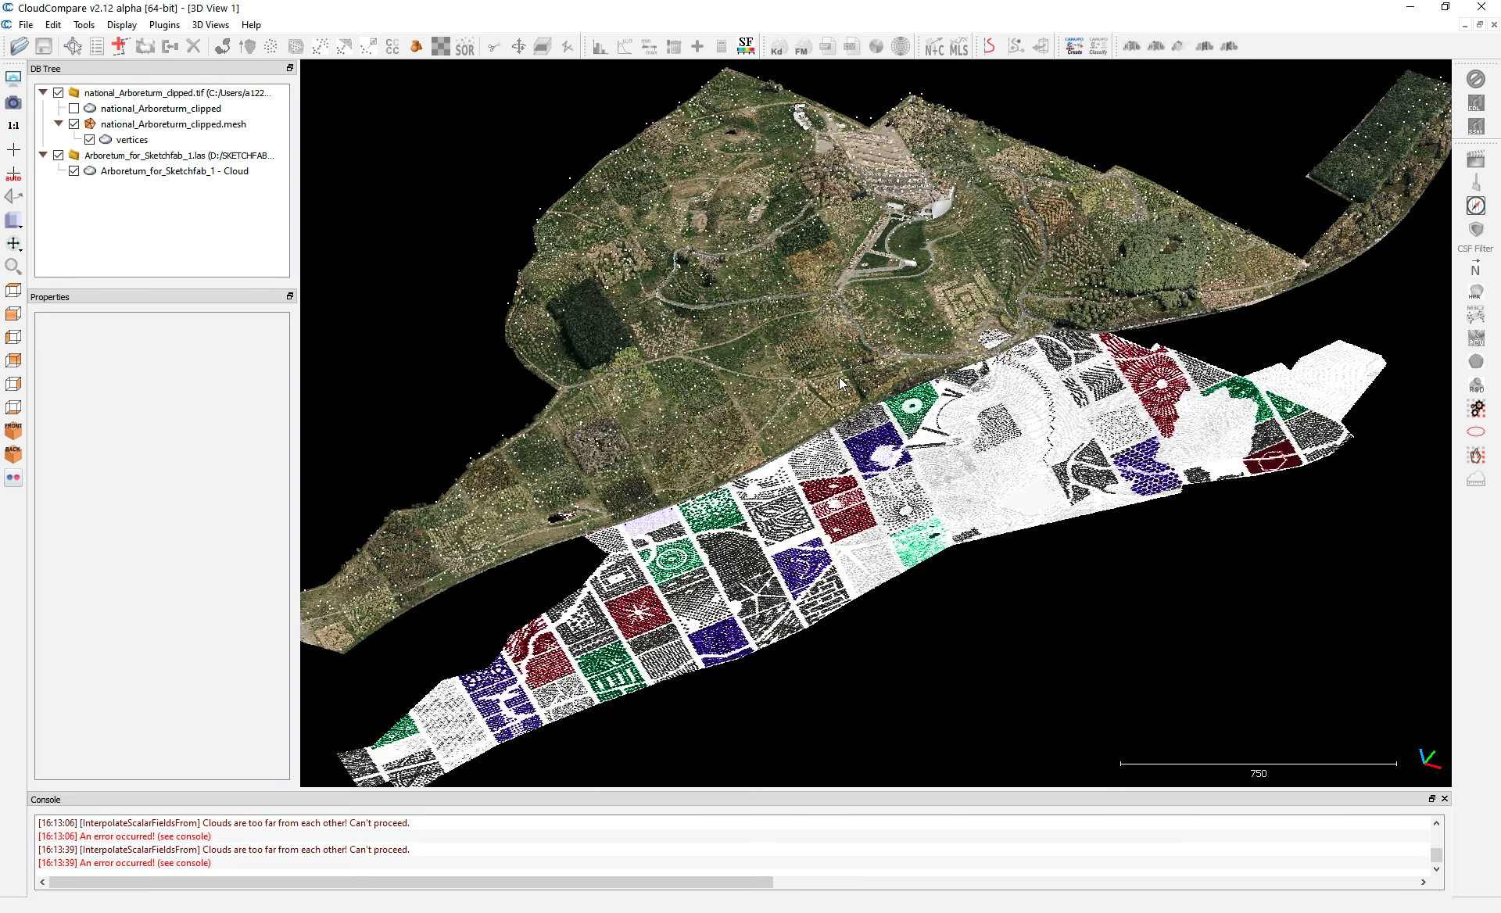
pyautogui.scroll(3, 839, 381)
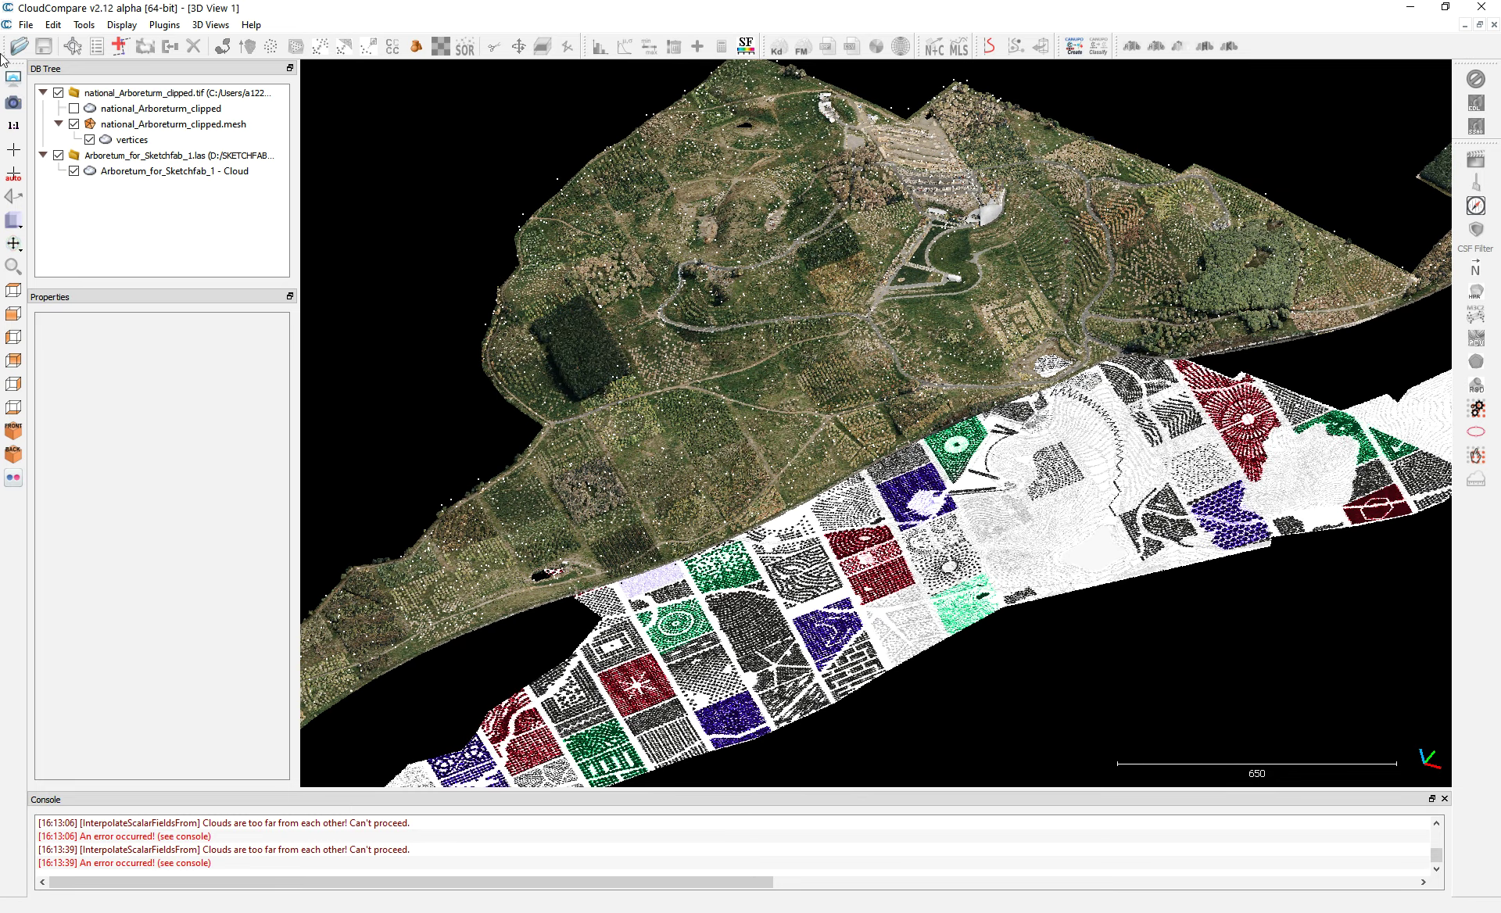
# - Check the mesh's display, then hide the mesh and its vertices and show the national_Arboreturm_clipped cloud
pyautogui.click(73, 124)
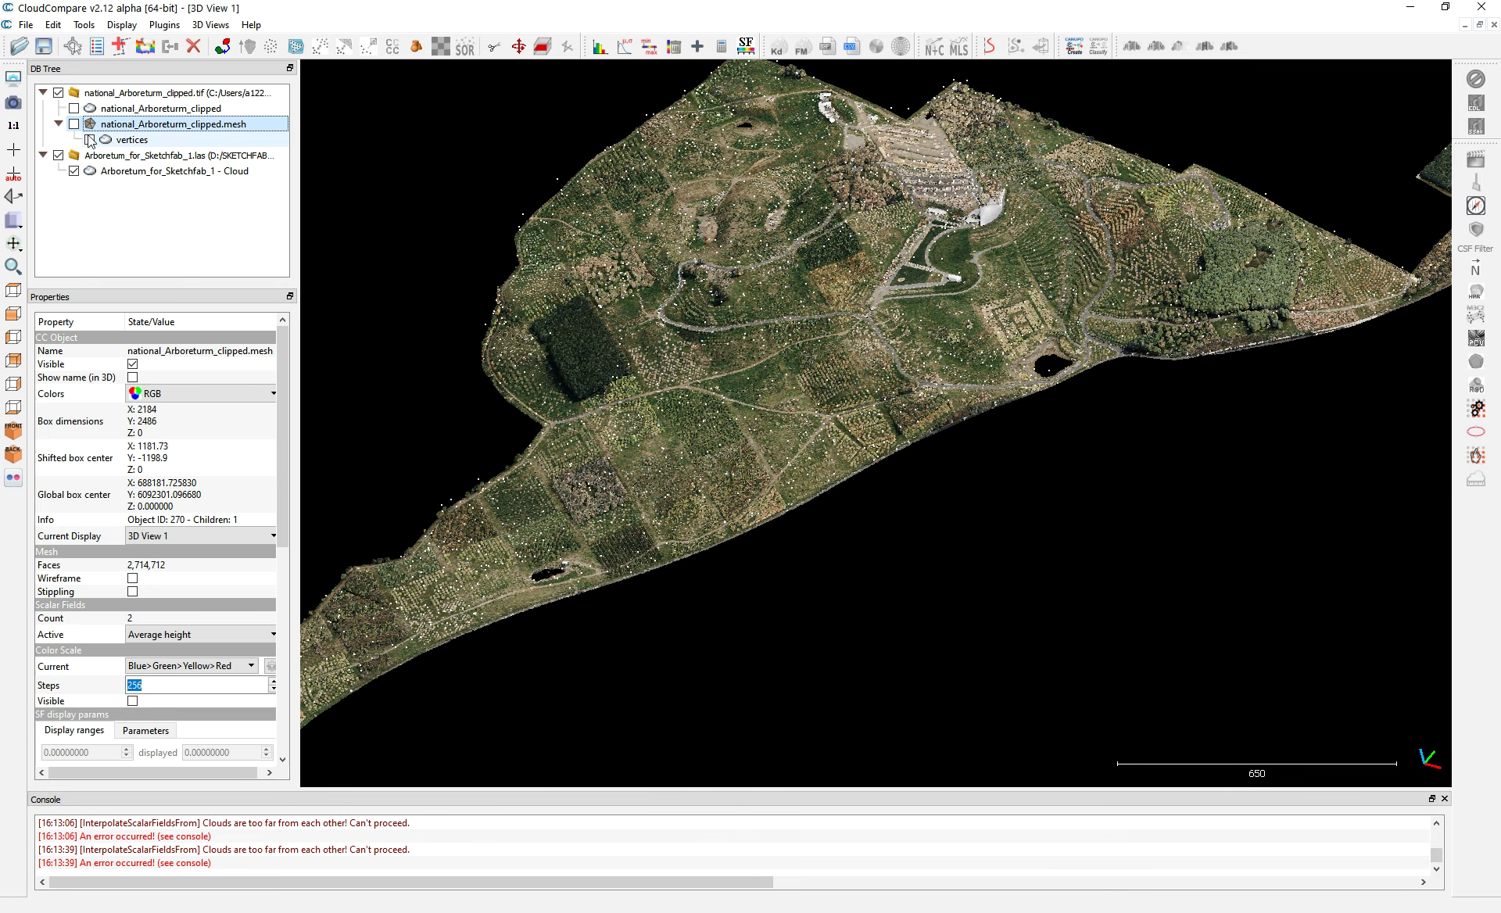
pyautogui.click(74, 124)
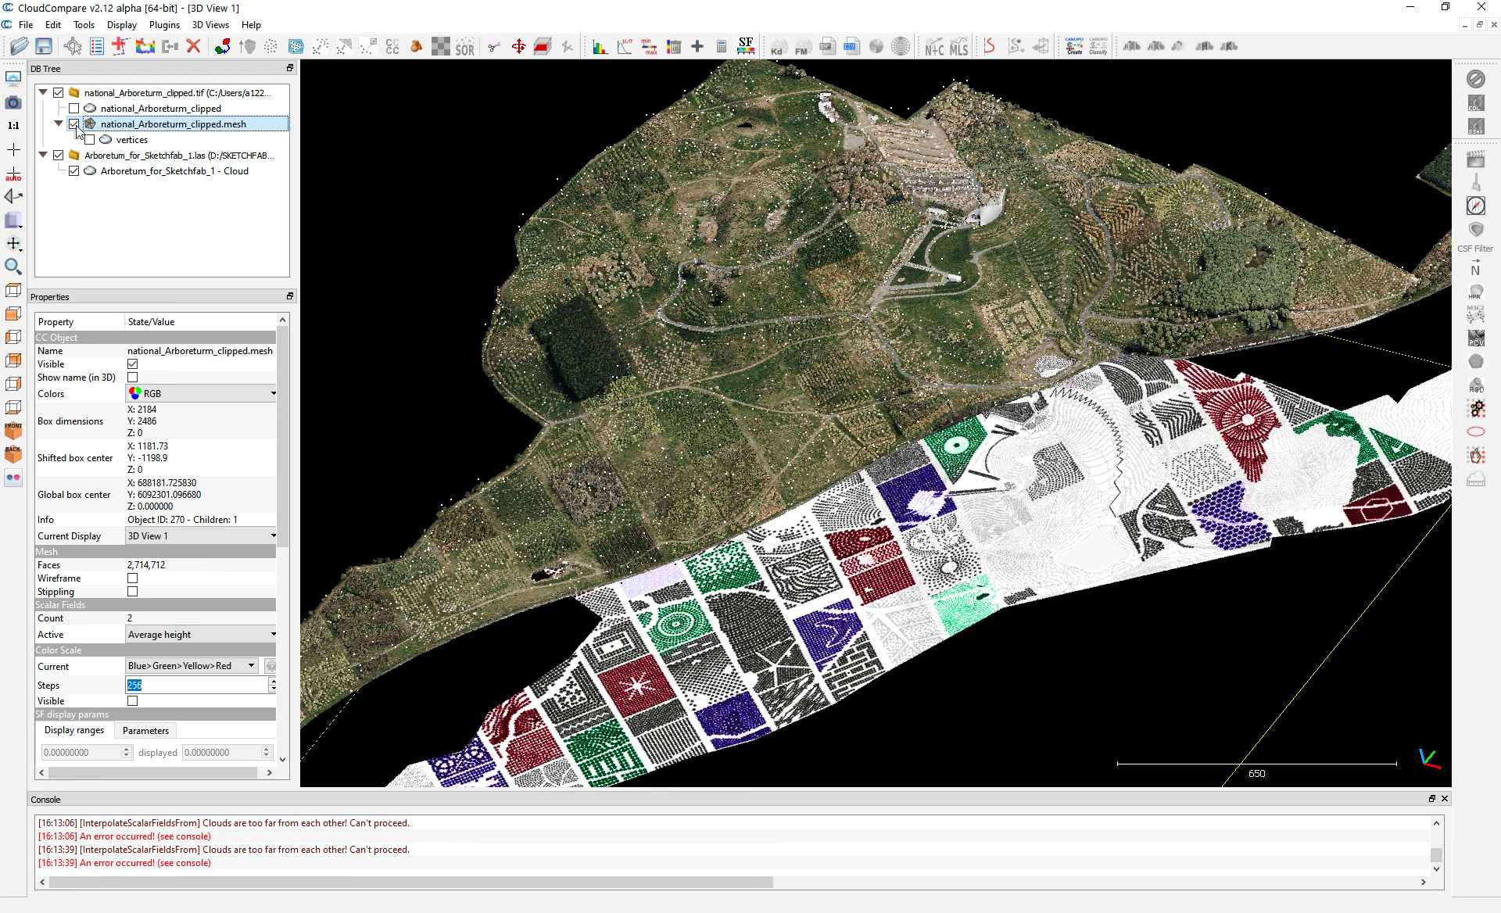
pyautogui.click(90, 140)
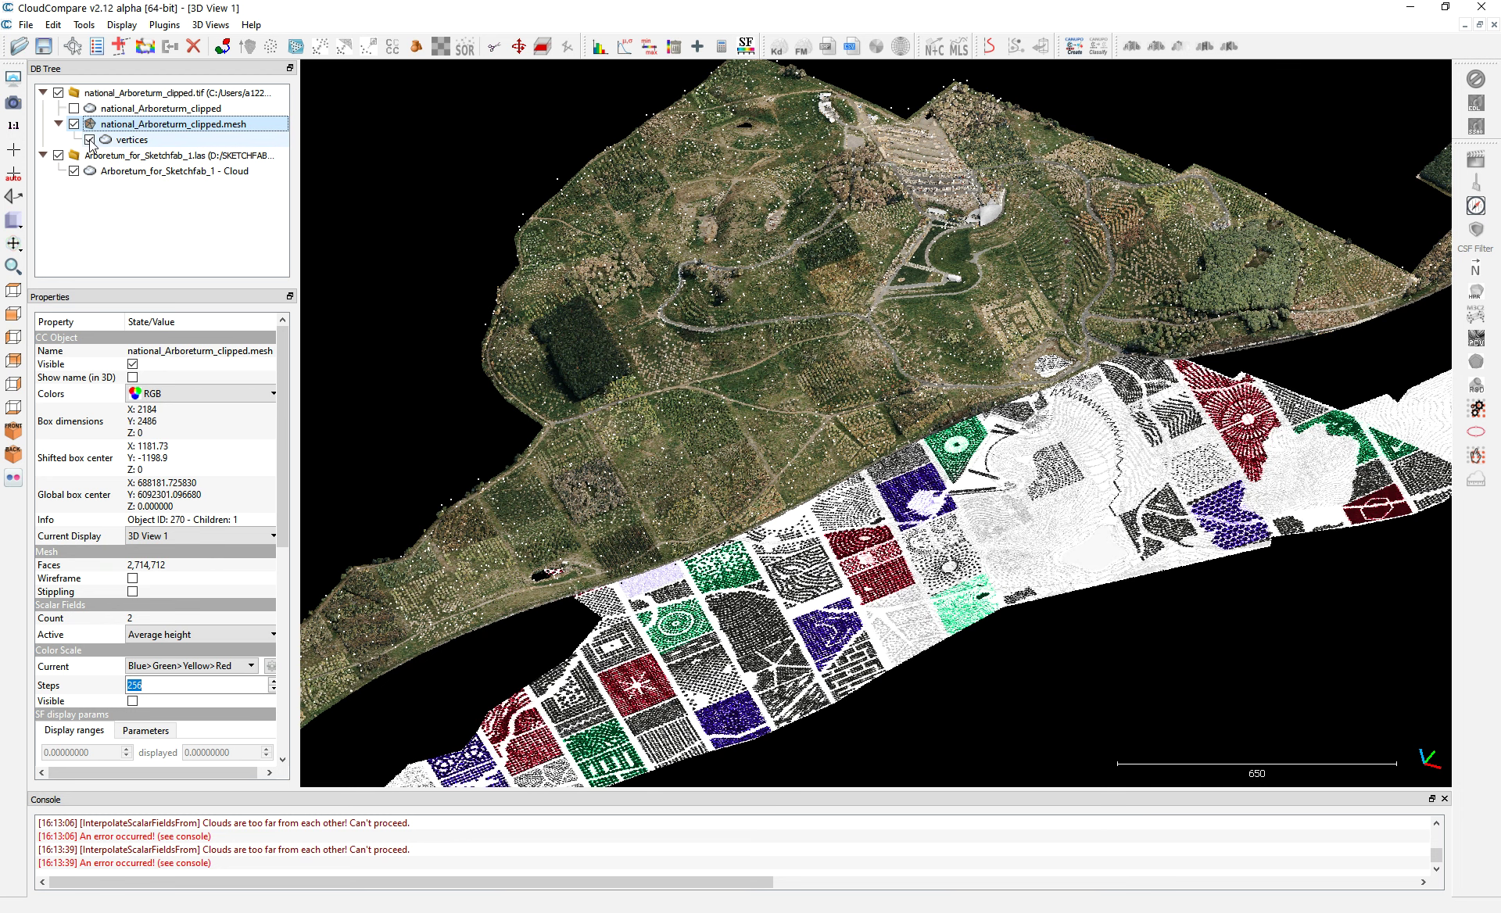
pyautogui.click(73, 124)
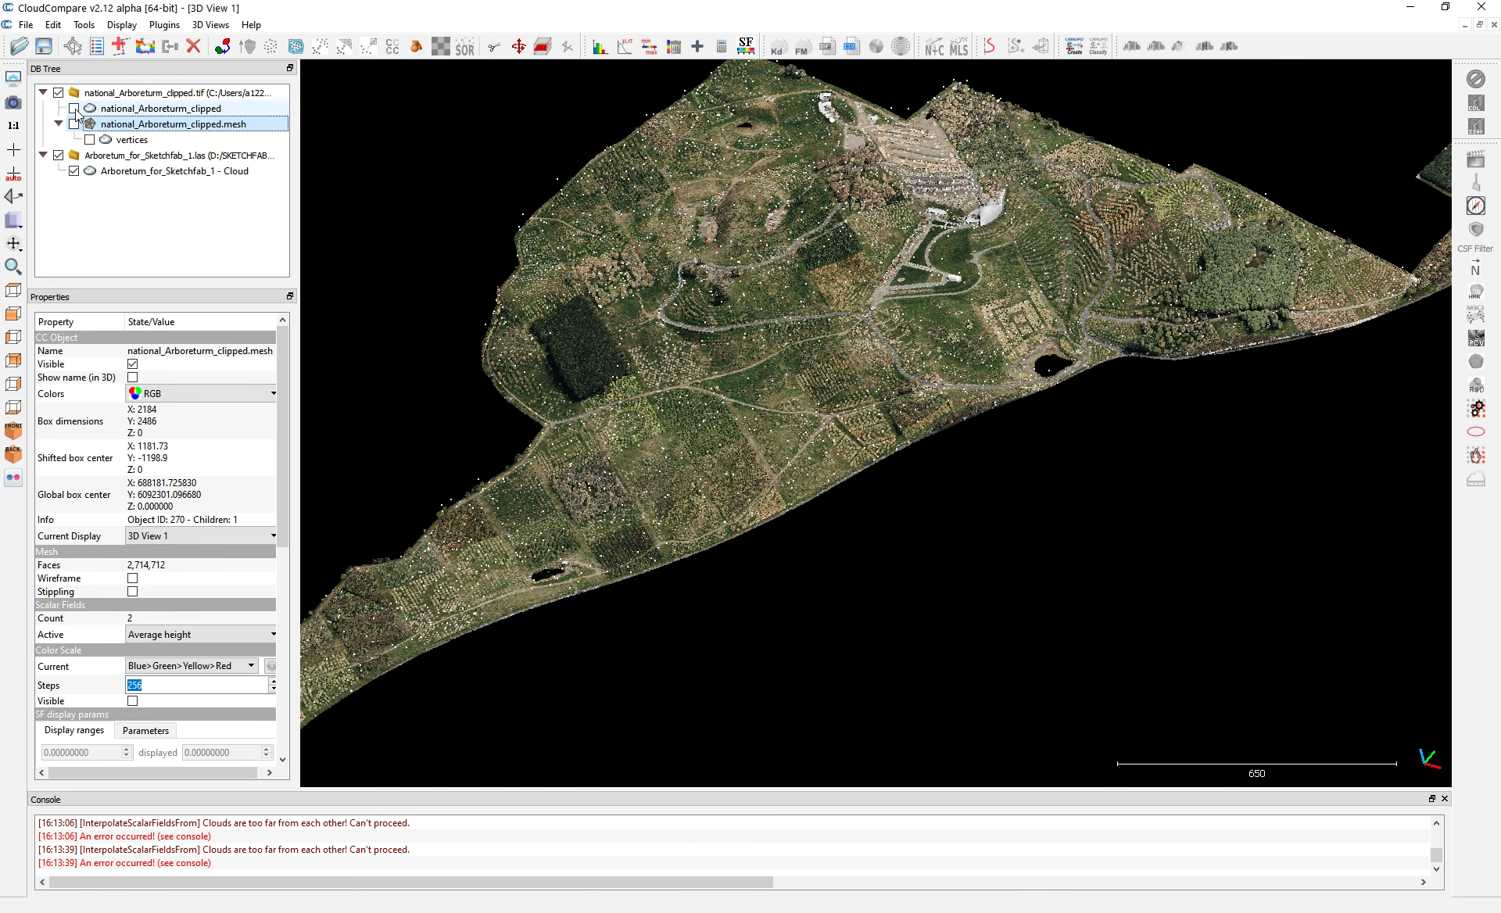
pyautogui.click(74, 109)
pyautogui.click(136, 109)
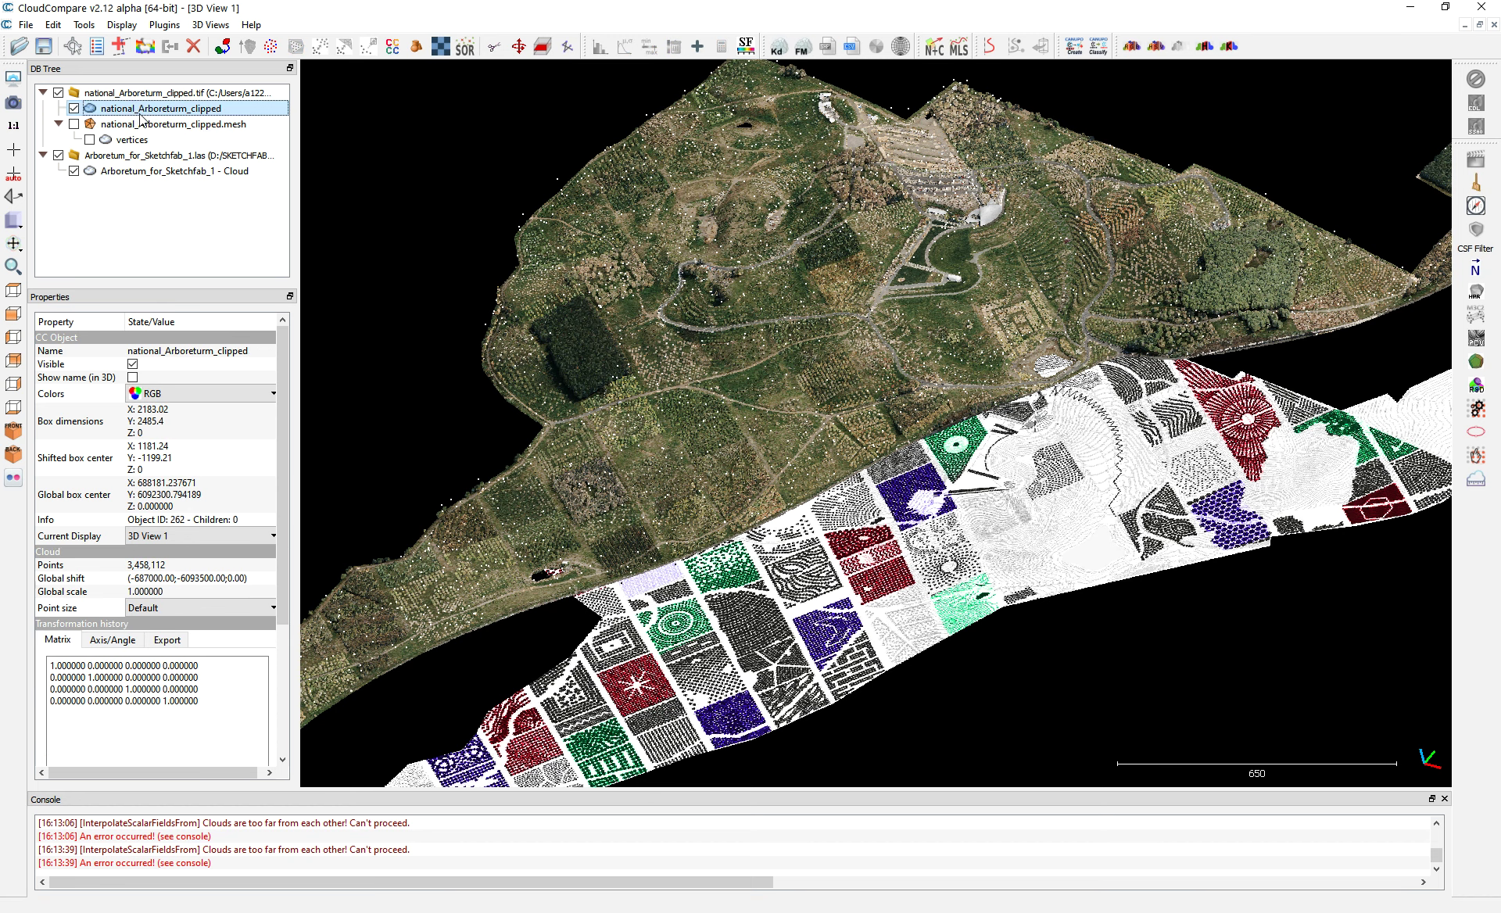
pyautogui.keyDown('ctrl'); pyautogui.click(148, 170); pyautogui.keyUp('ctrl')
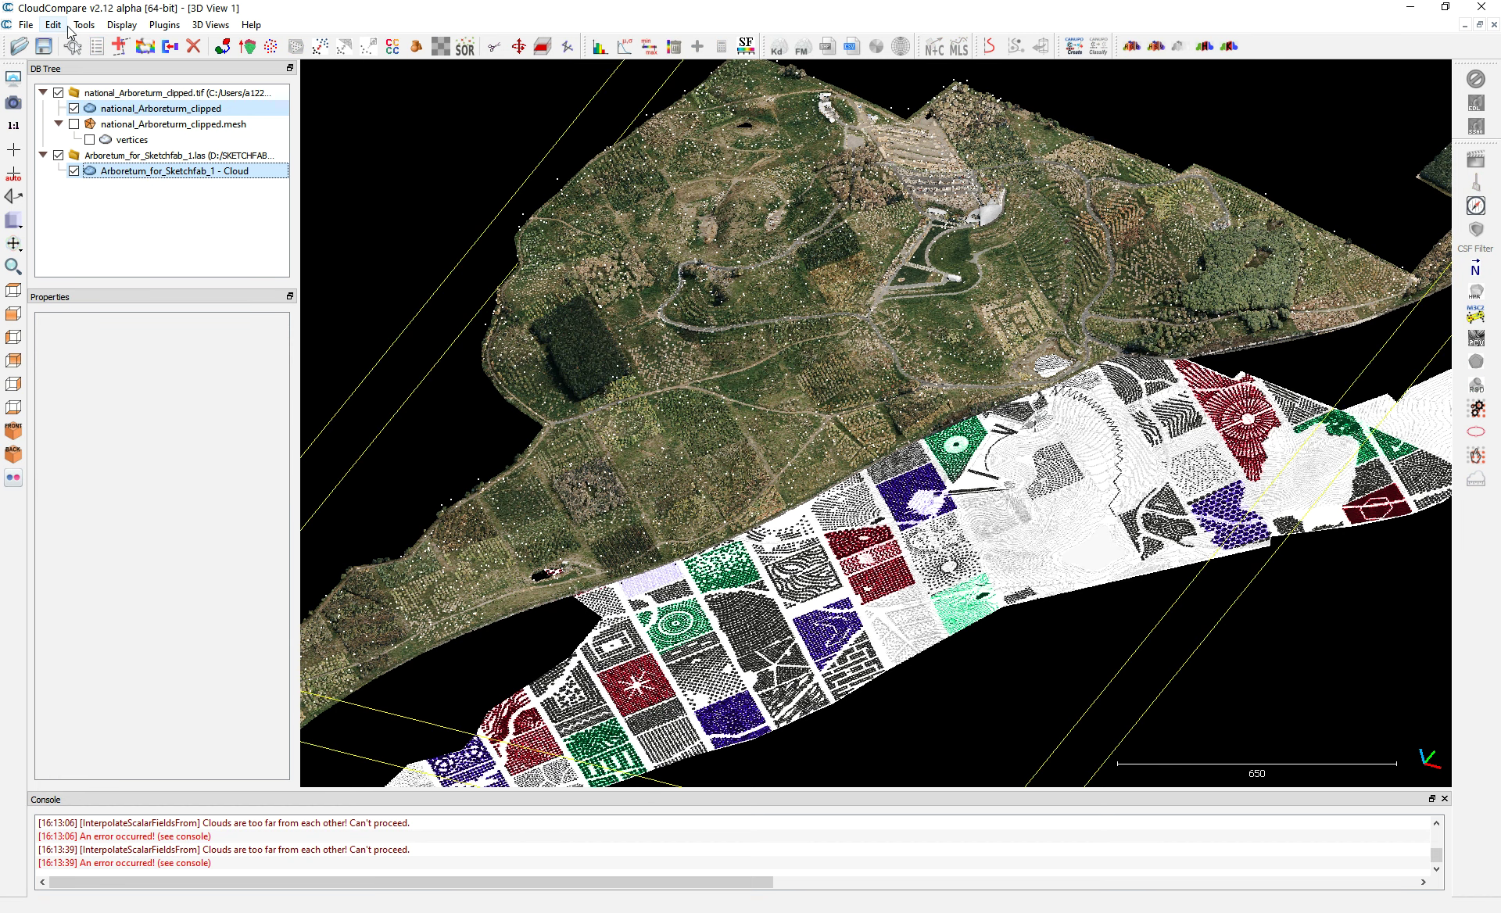
pyautogui.click(53, 24)
pyautogui.moveTo(102, 183)
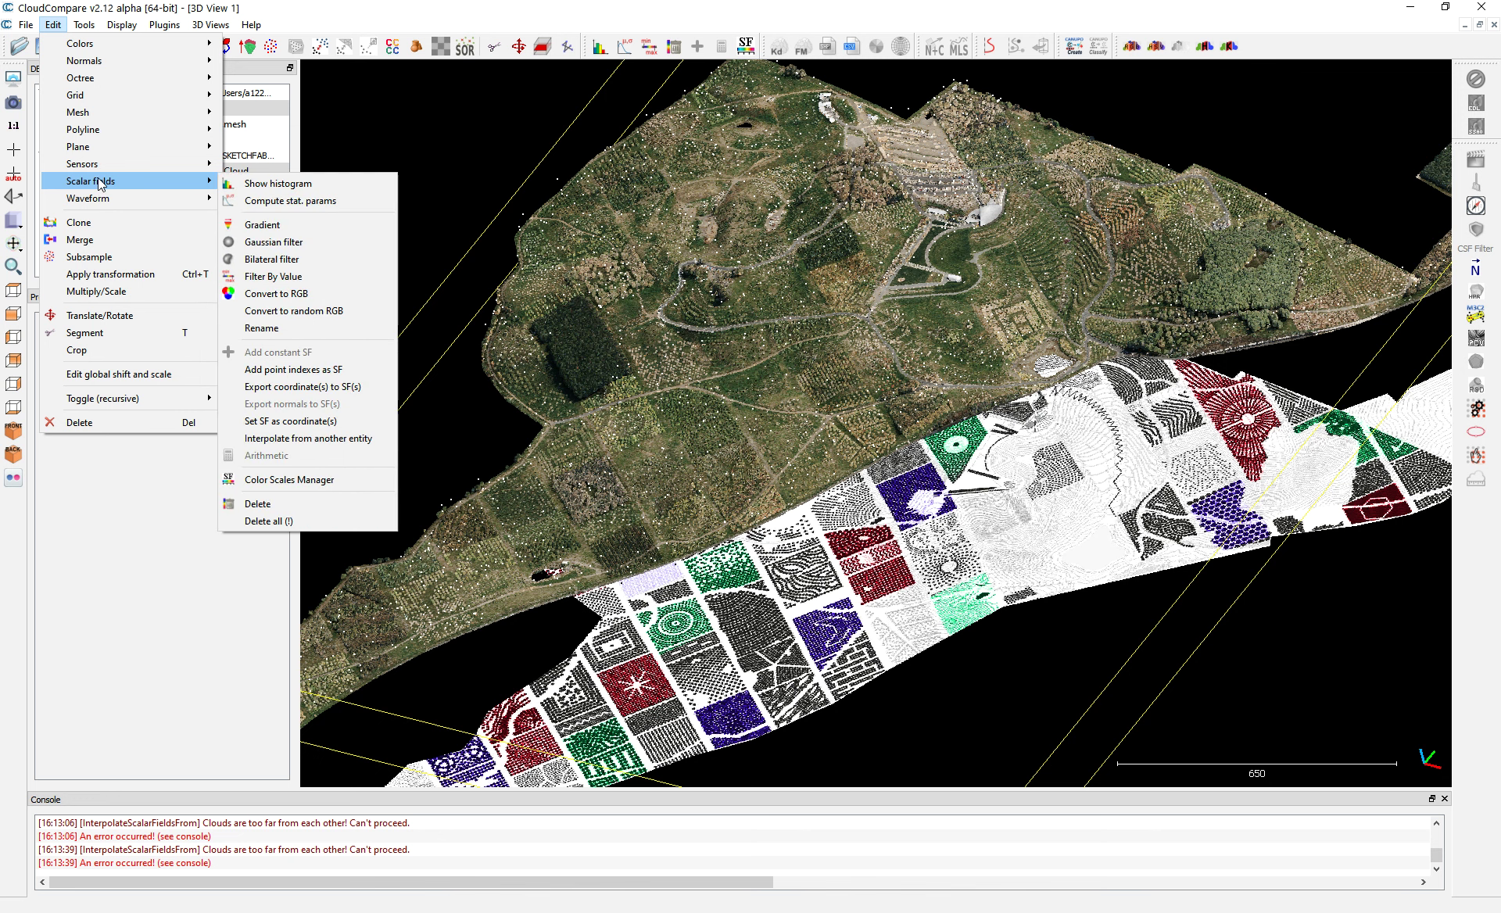
pyautogui.click(308, 438)
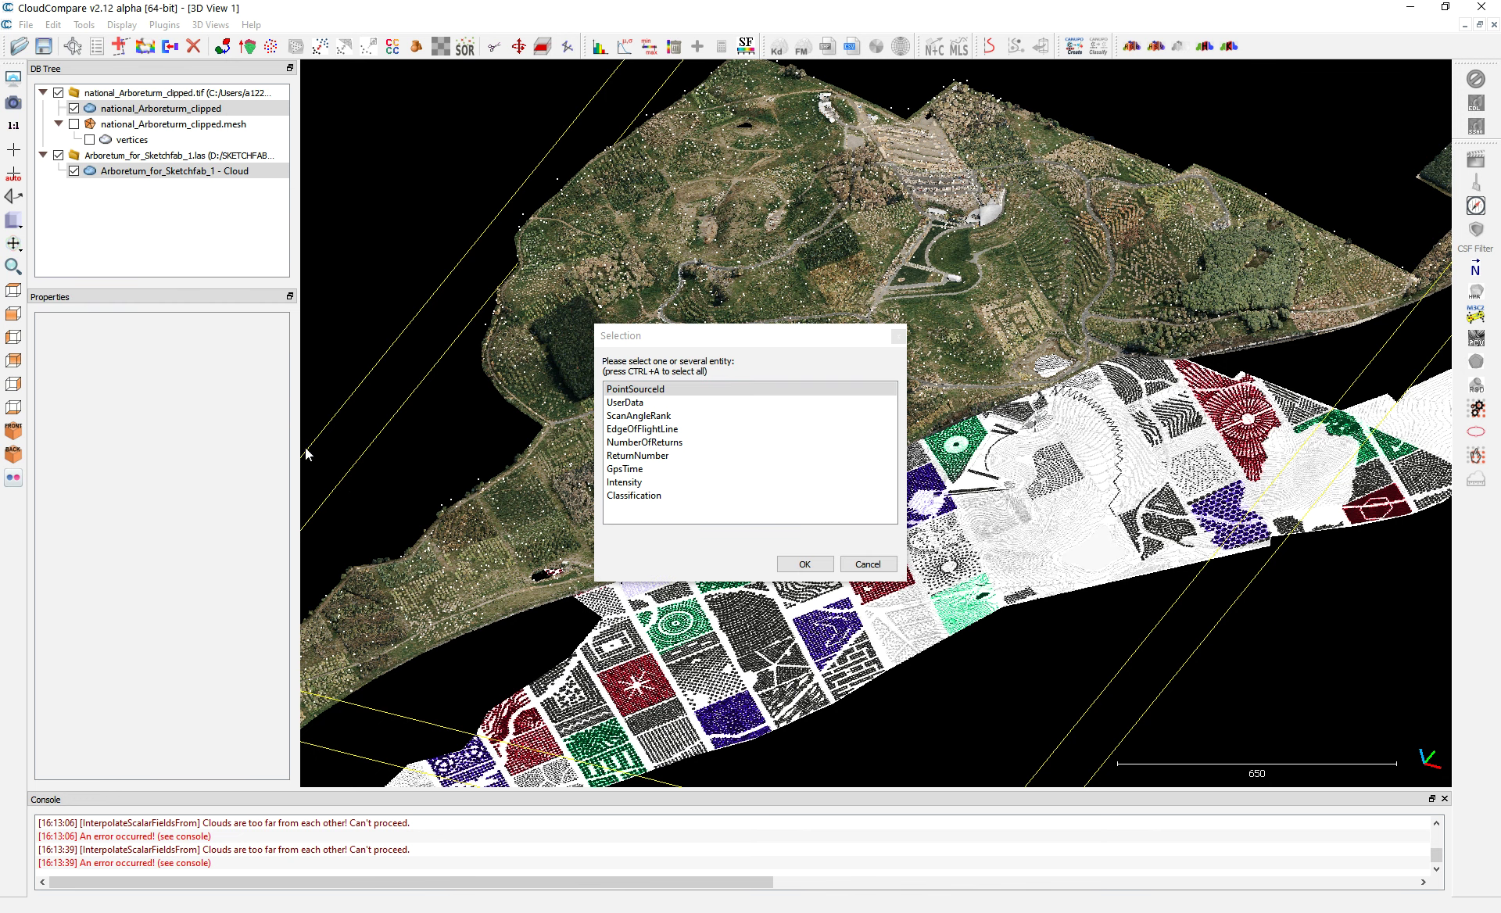
pyautogui.click(876, 565)
# - Inspect the clipped plan cloud against the Arboretum point cloud from a lower viewing angle
pyautogui.click(74, 110)
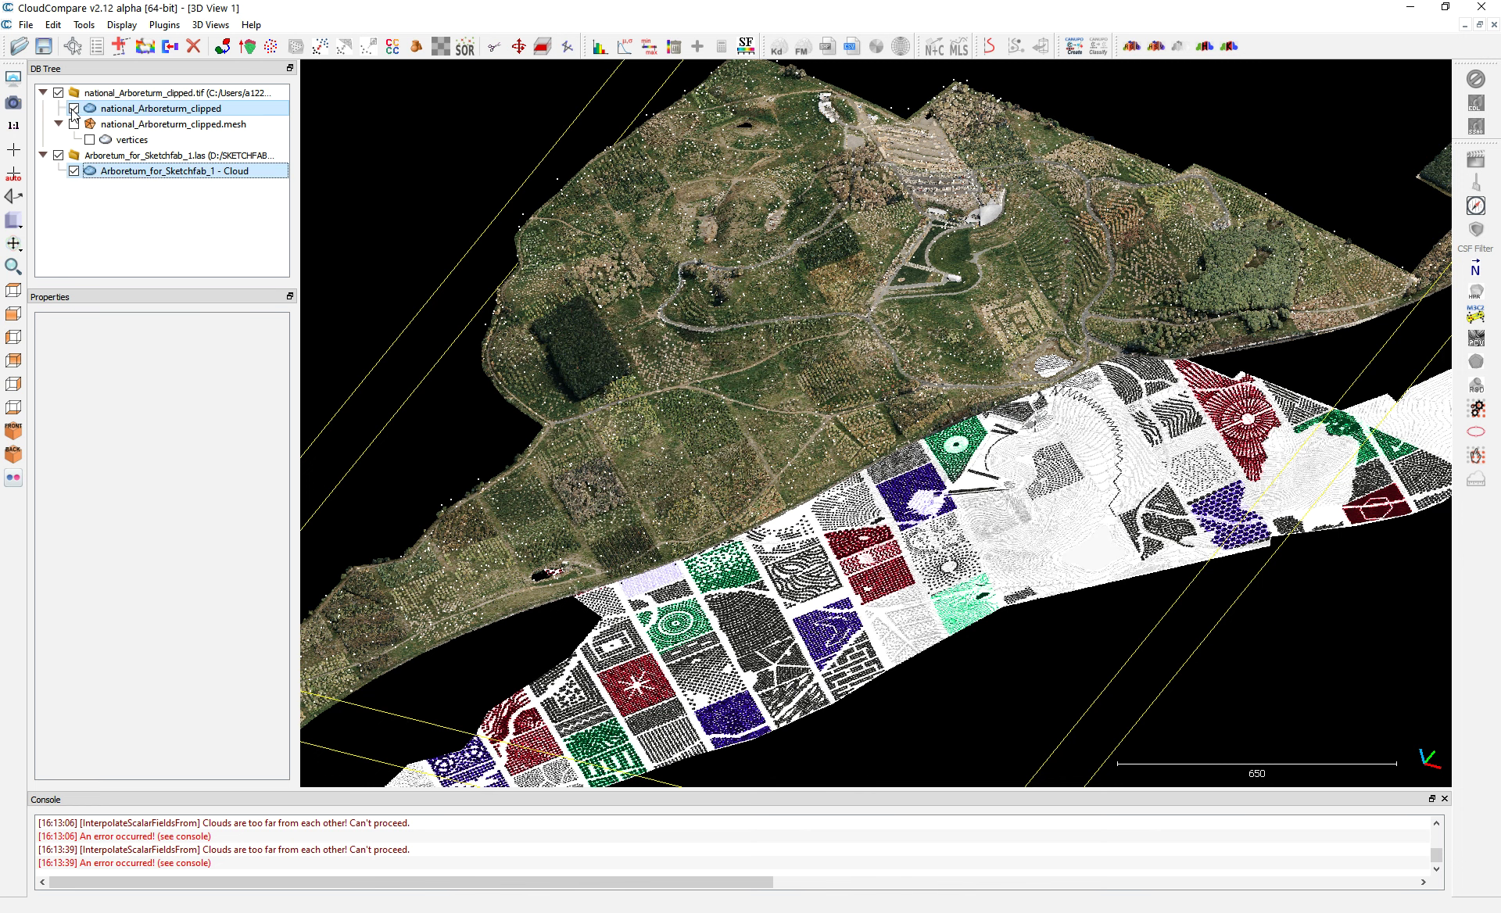
pyautogui.click(74, 111)
pyautogui.moveTo(1028, 386); pyautogui.dragTo(1075, 386)
pyautogui.moveTo(673, 432); pyautogui.dragTo(943, 596)
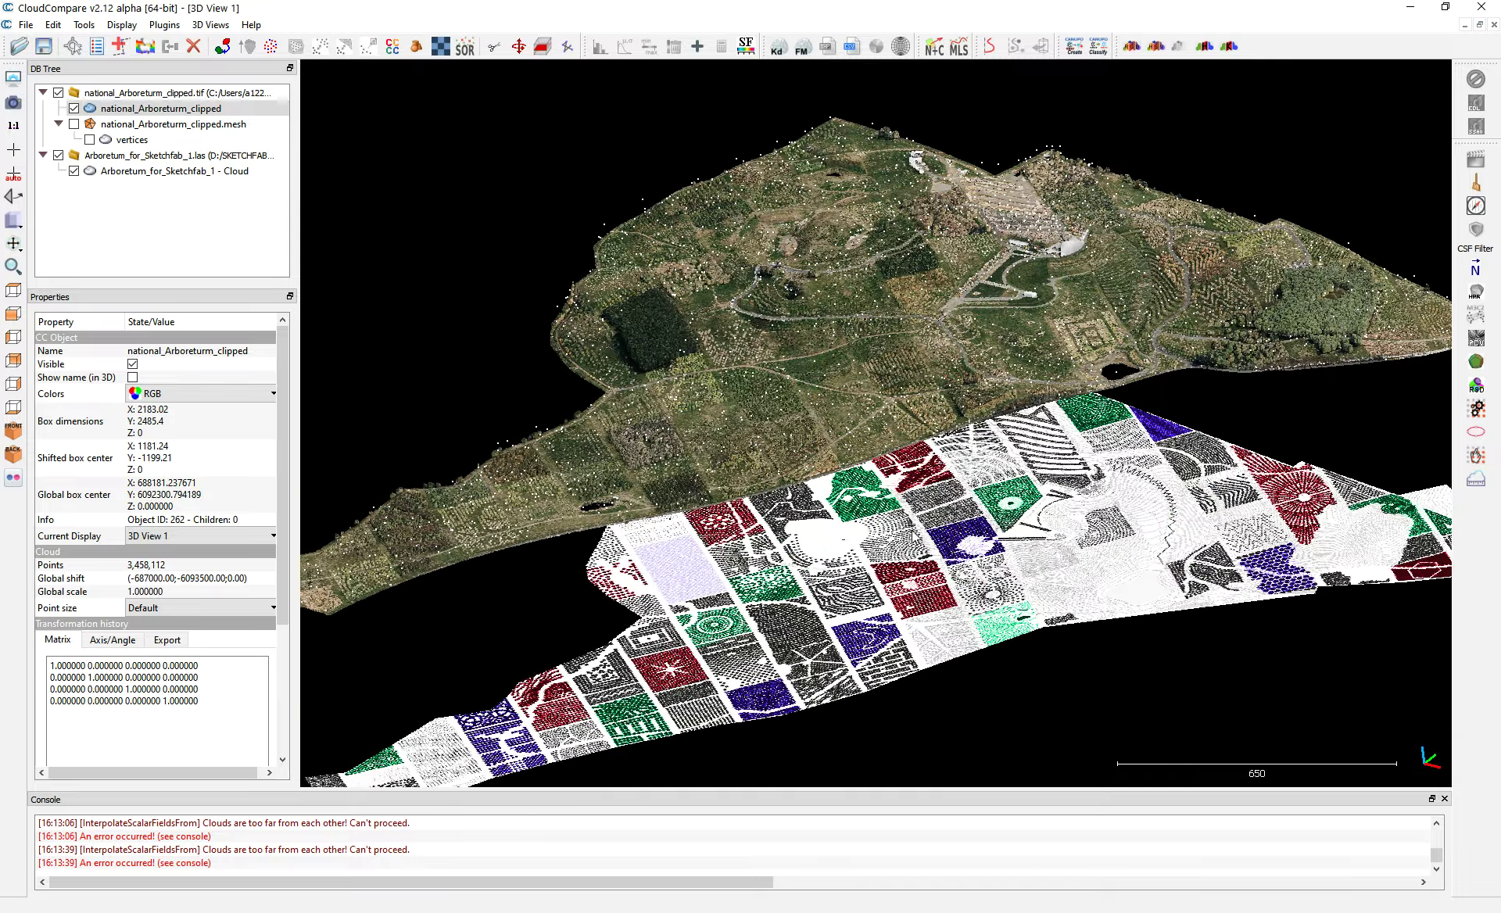
pyautogui.click(195, 222)
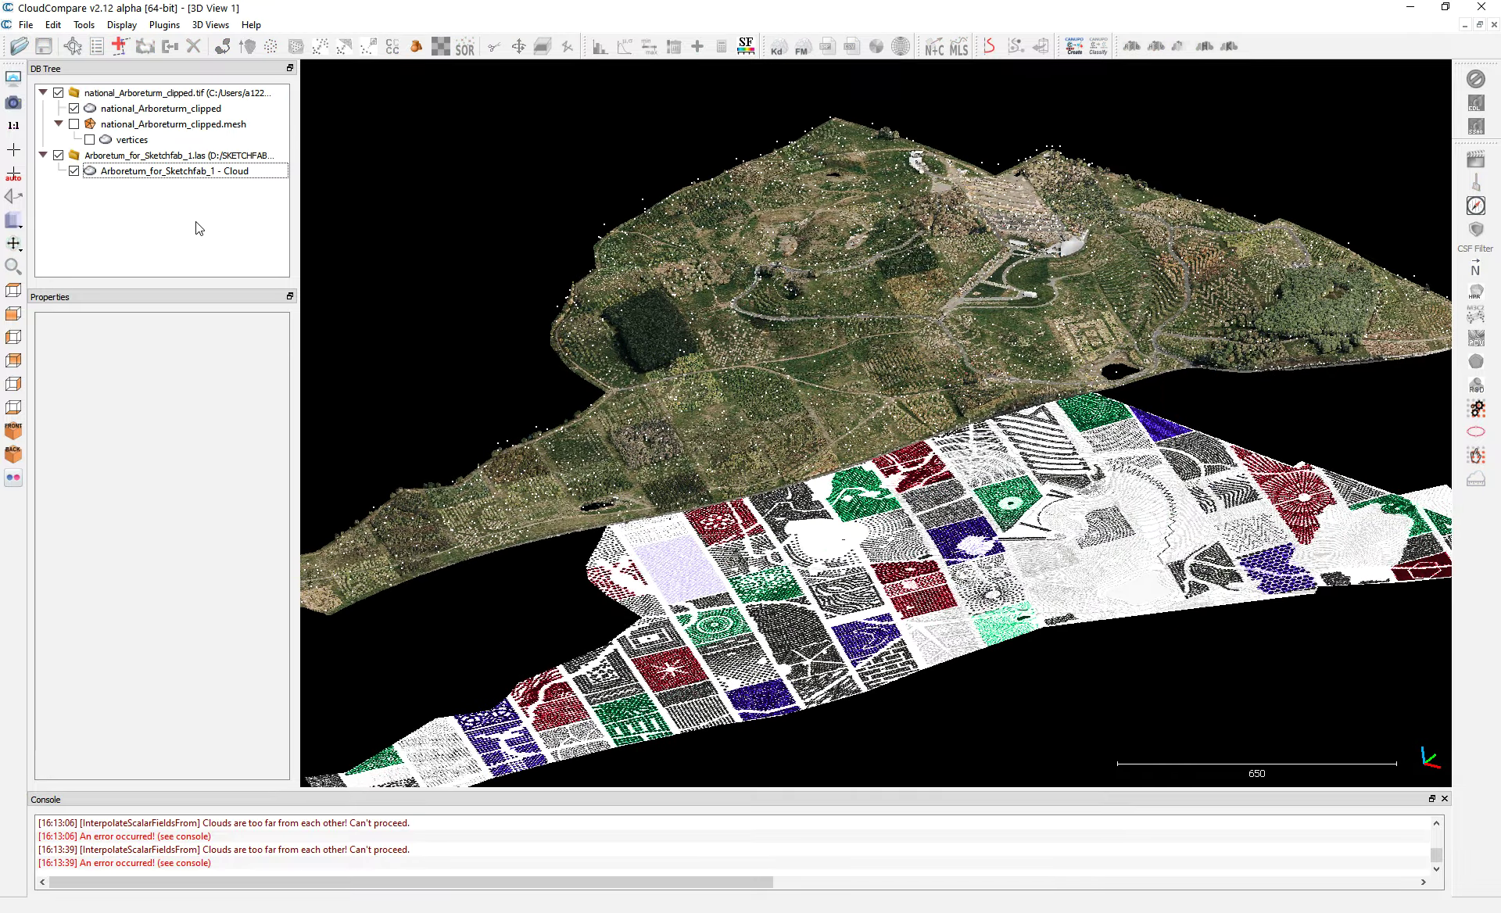
# - Hide the national_Arboreturm_clipped cloud and show the clipped mesh with its vertices again
pyautogui.click(74, 109)
pyautogui.click(91, 141)
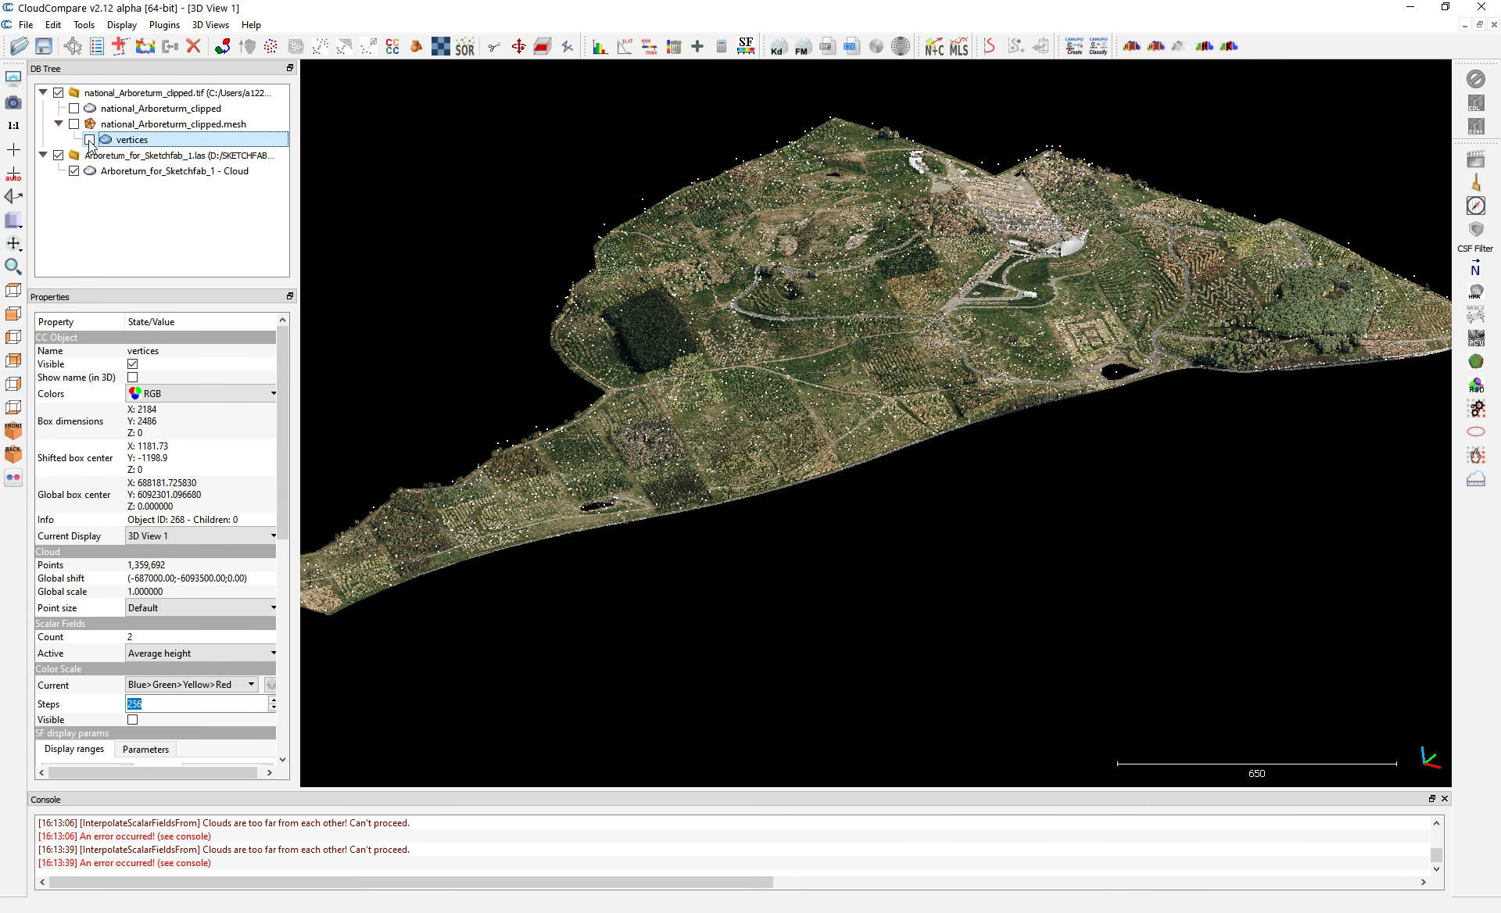
pyautogui.click(75, 126)
pyautogui.click(74, 125)
pyautogui.click(74, 125)
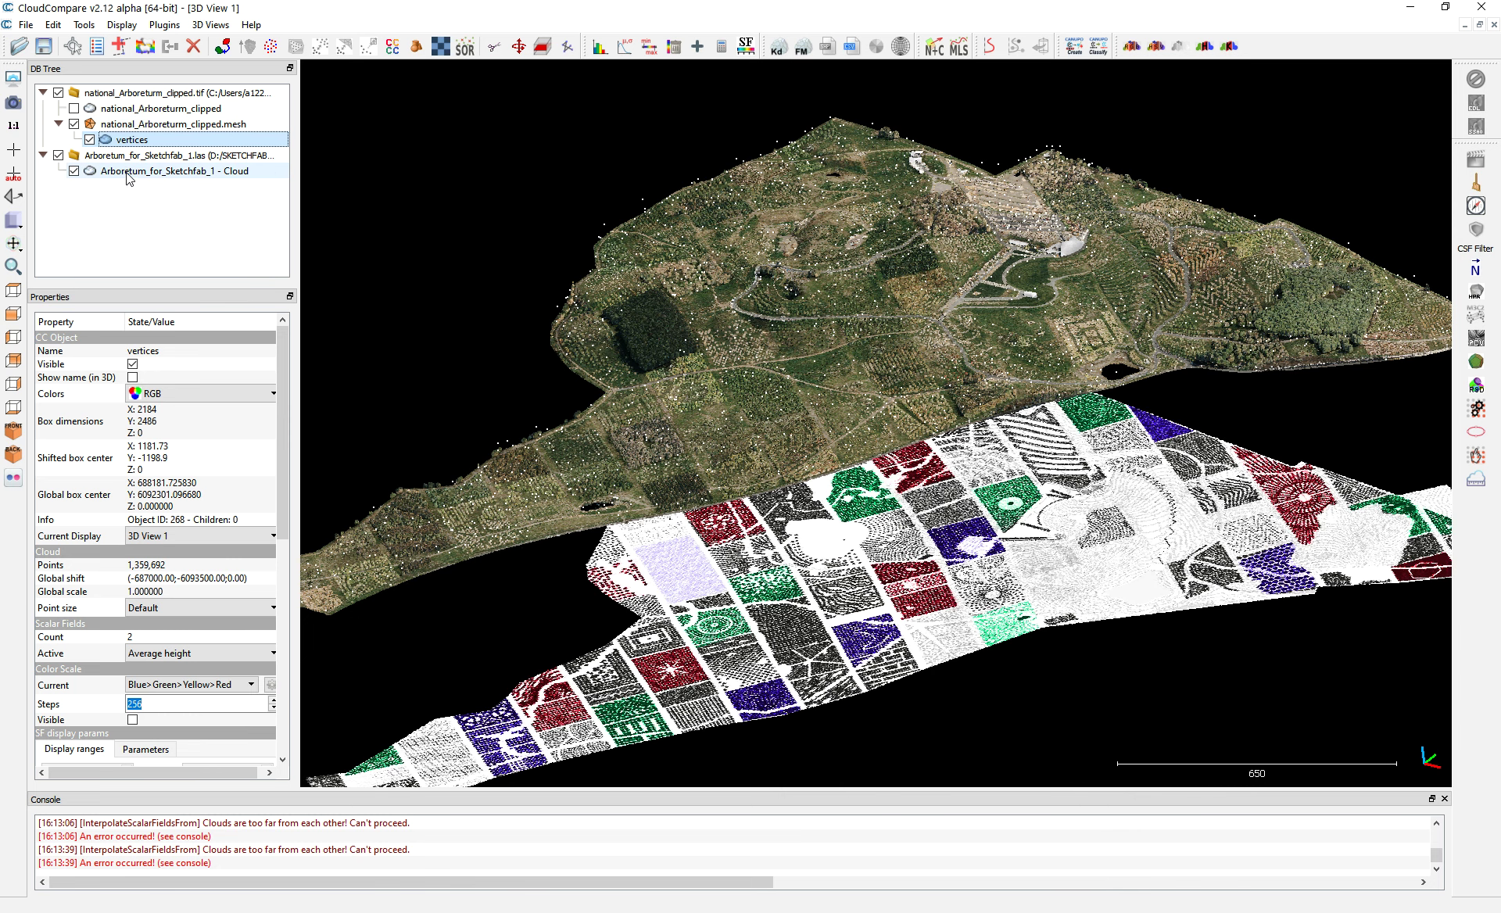
pyautogui.click(127, 172)
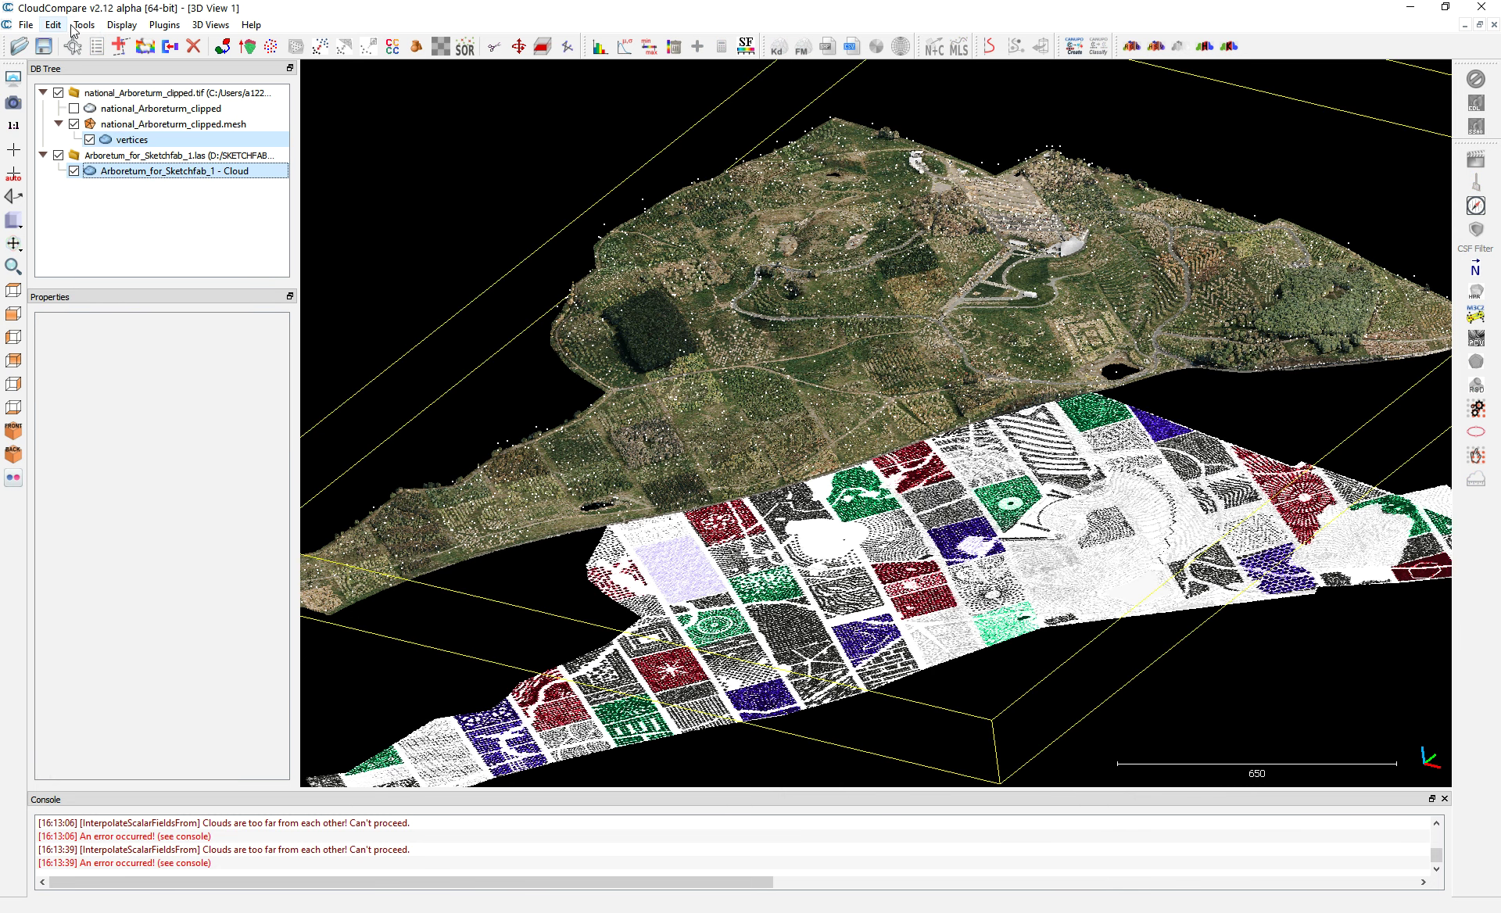
pyautogui.click(58, 26)
pyautogui.click(239, 222)
# - Display the mesh vertices by scalar field, then set their active scalar field to None
pyautogui.click(131, 141)
pyautogui.click(181, 396)
pyautogui.click(178, 433)
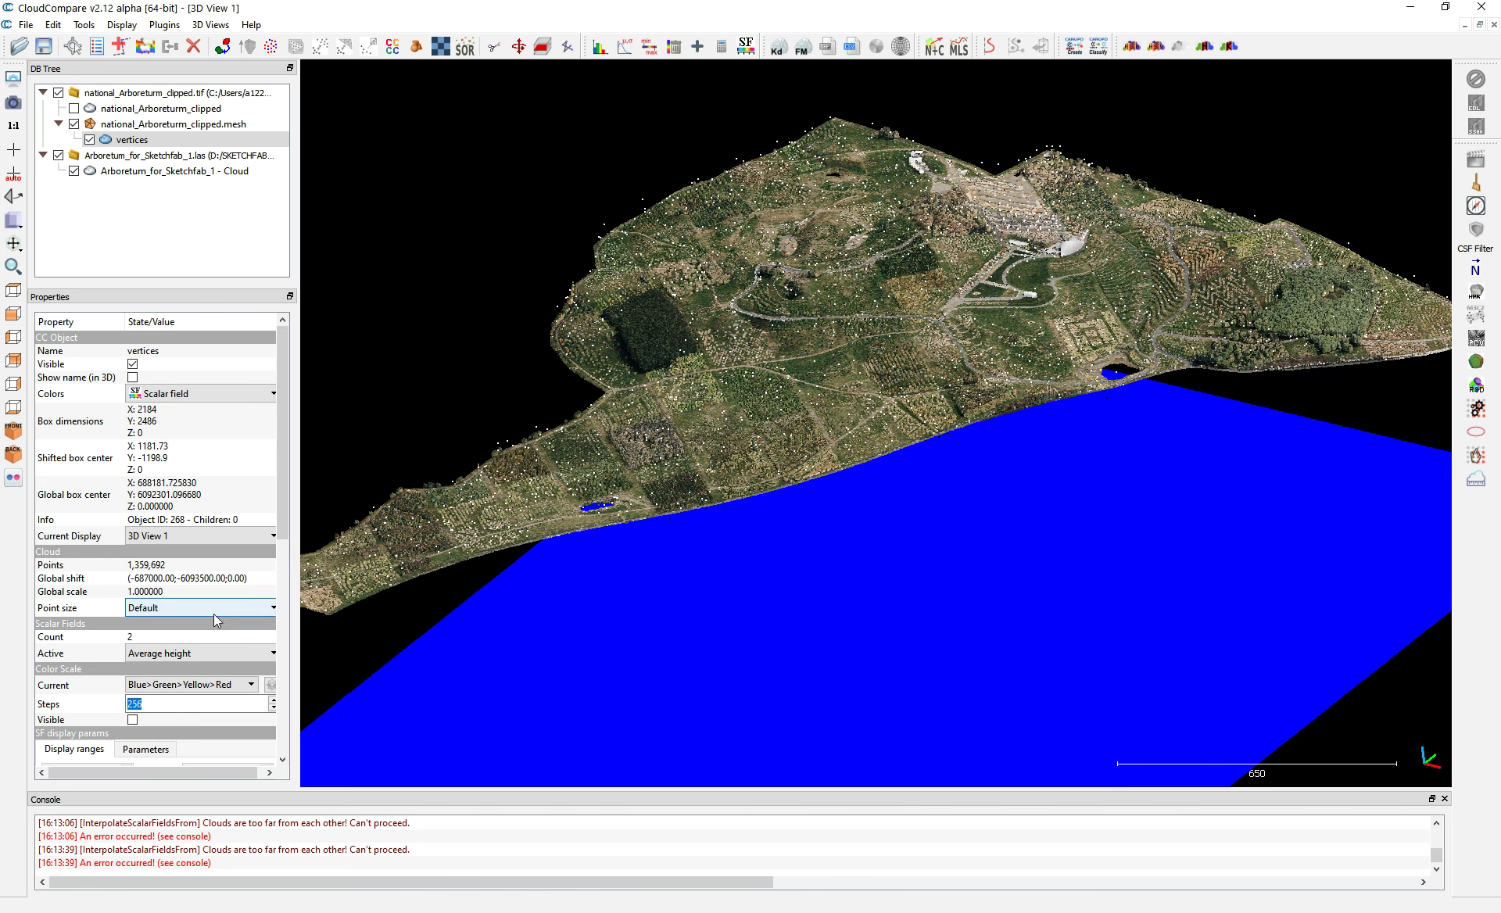
pyautogui.click(174, 654)
pyautogui.click(133, 668)
# - Set the point size of the mesh vertices to 1
pyautogui.click(166, 614)
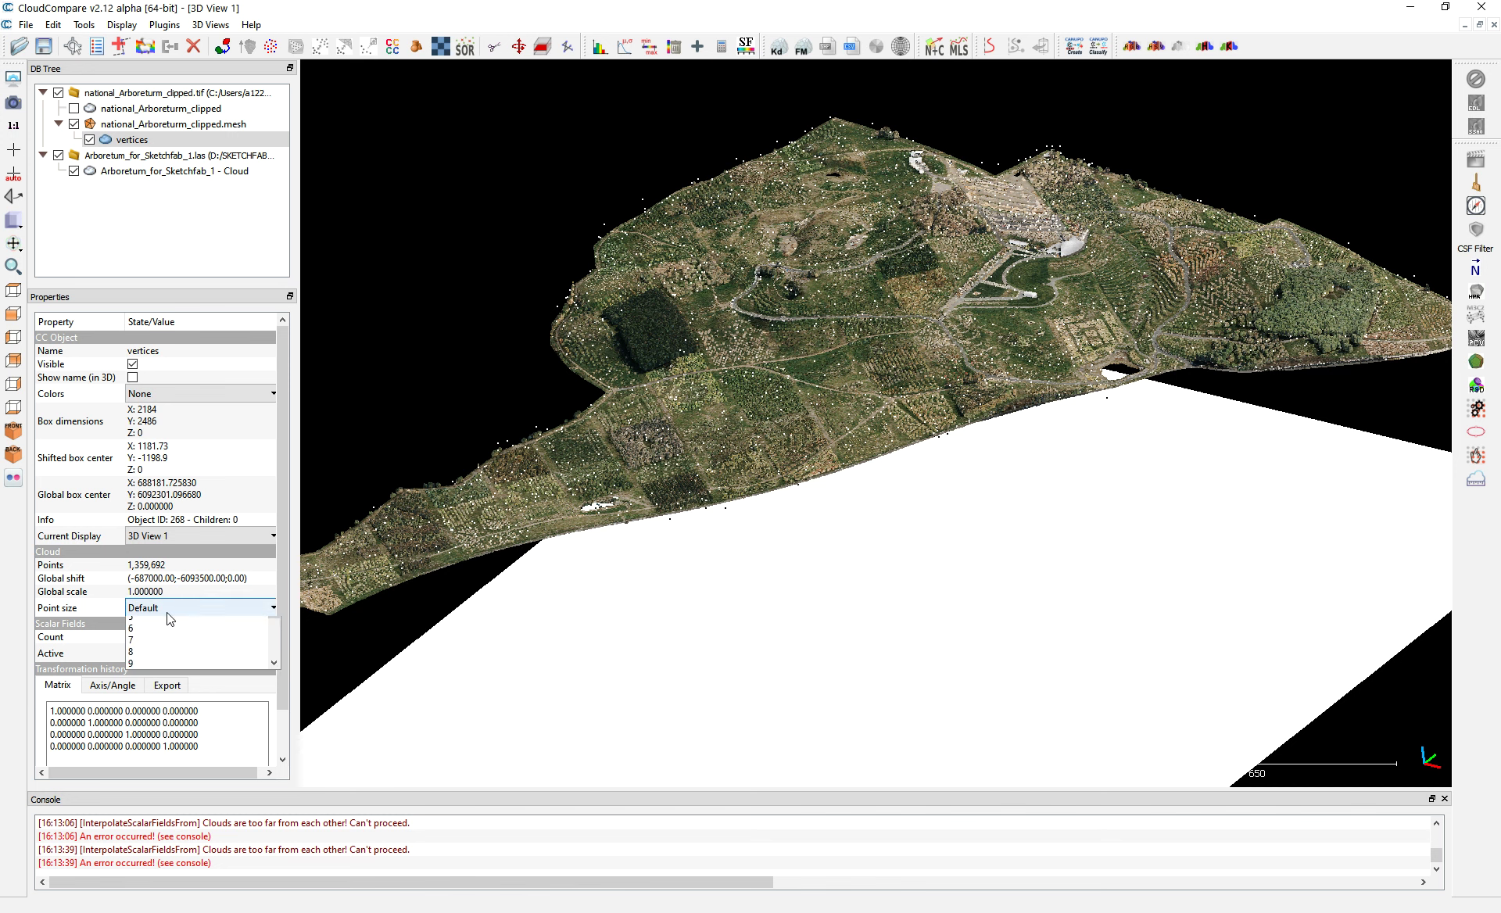
pyautogui.click(227, 599)
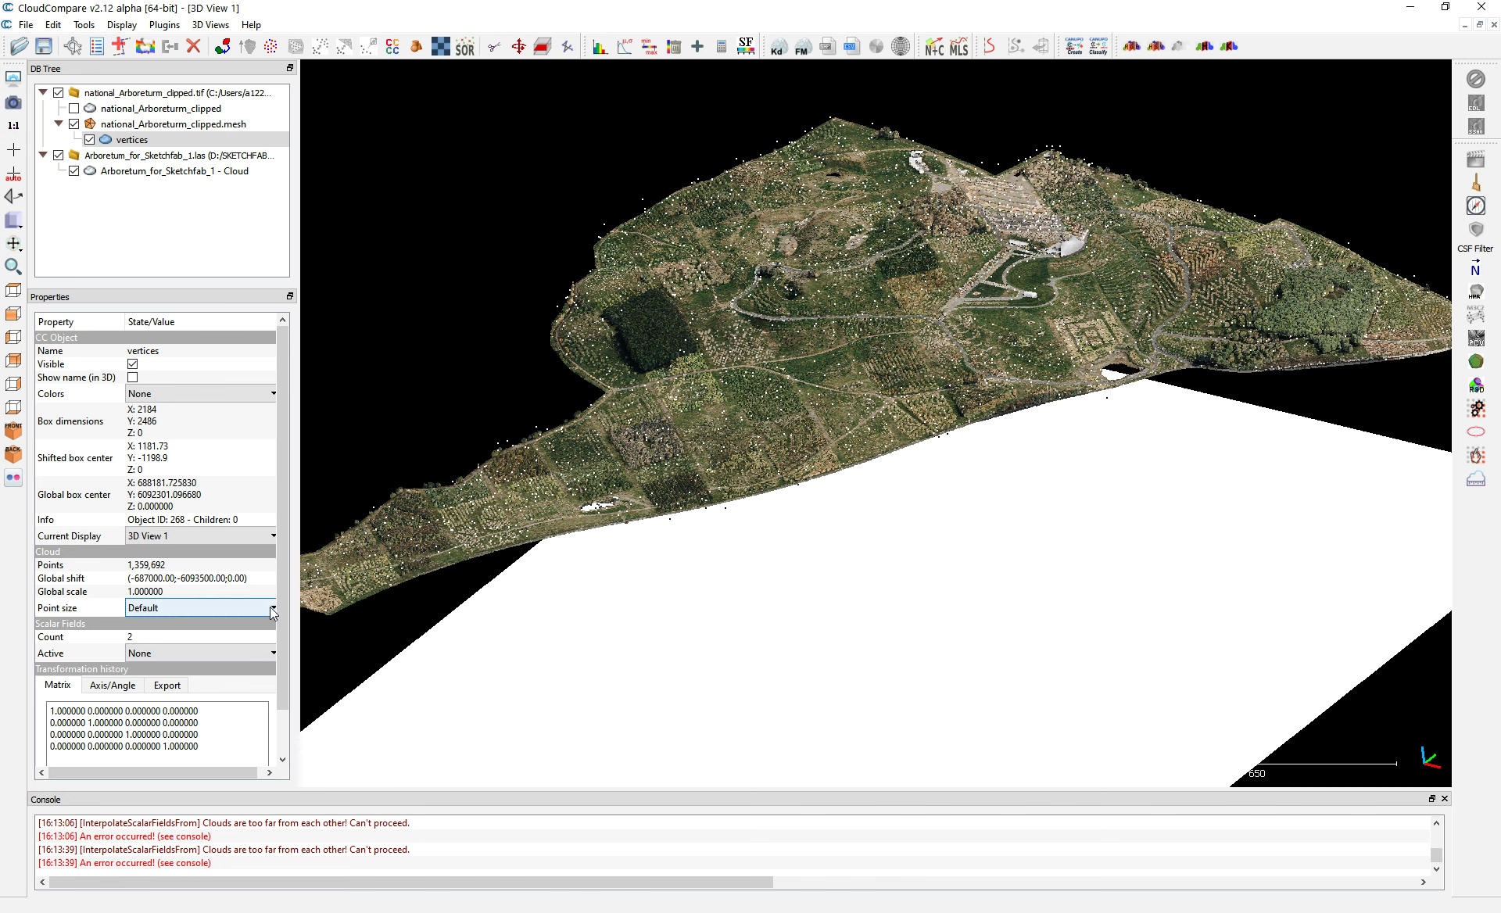
pyautogui.click(233, 607)
pyautogui.scroll(-3, 271, 654)
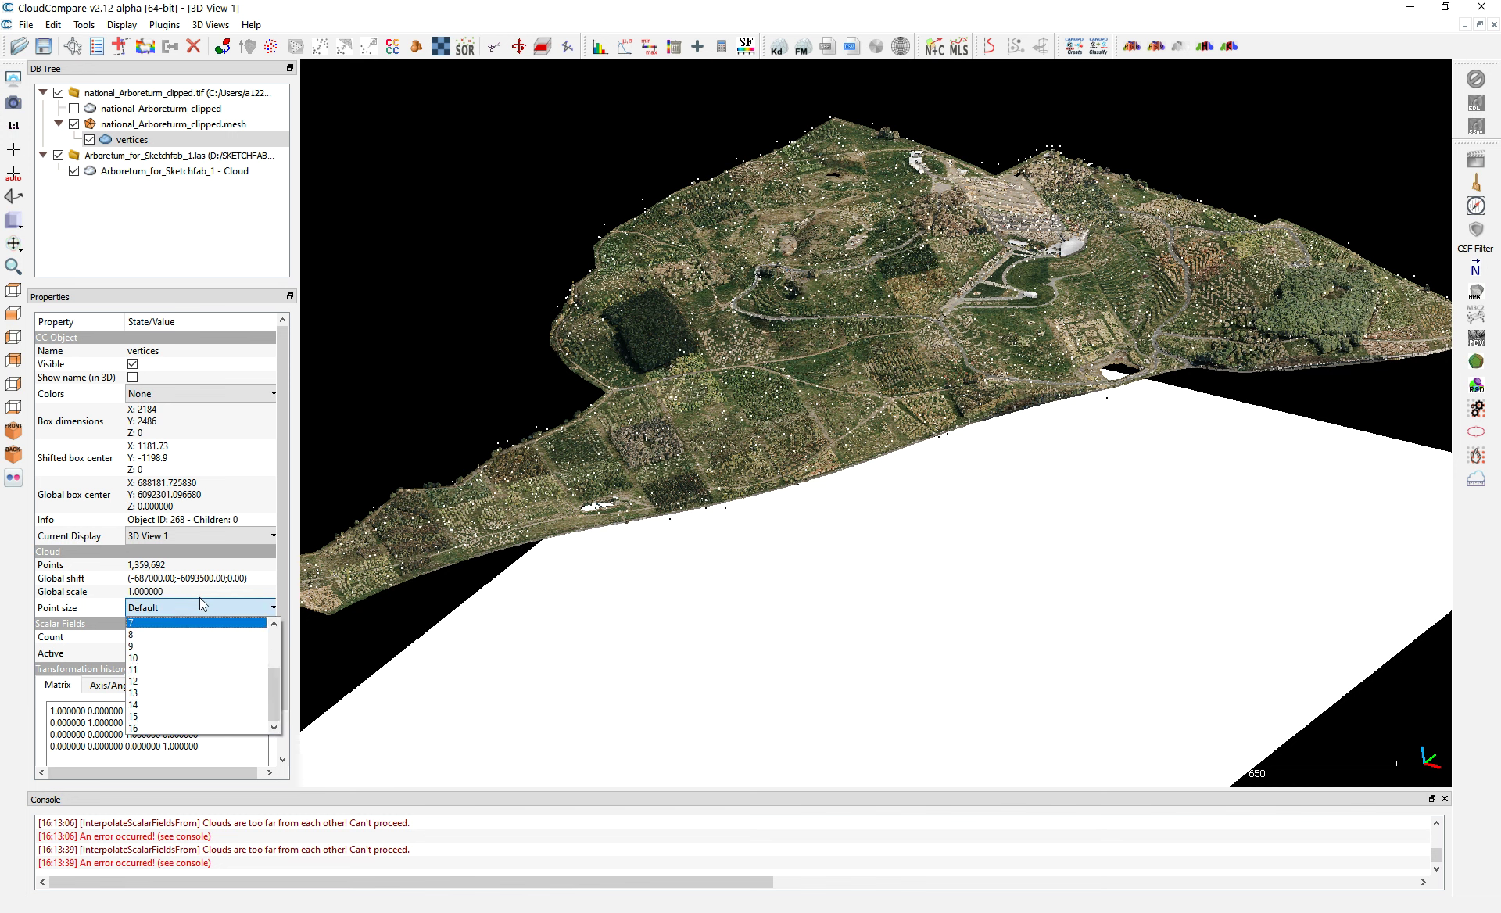
pyautogui.click(104, 607)
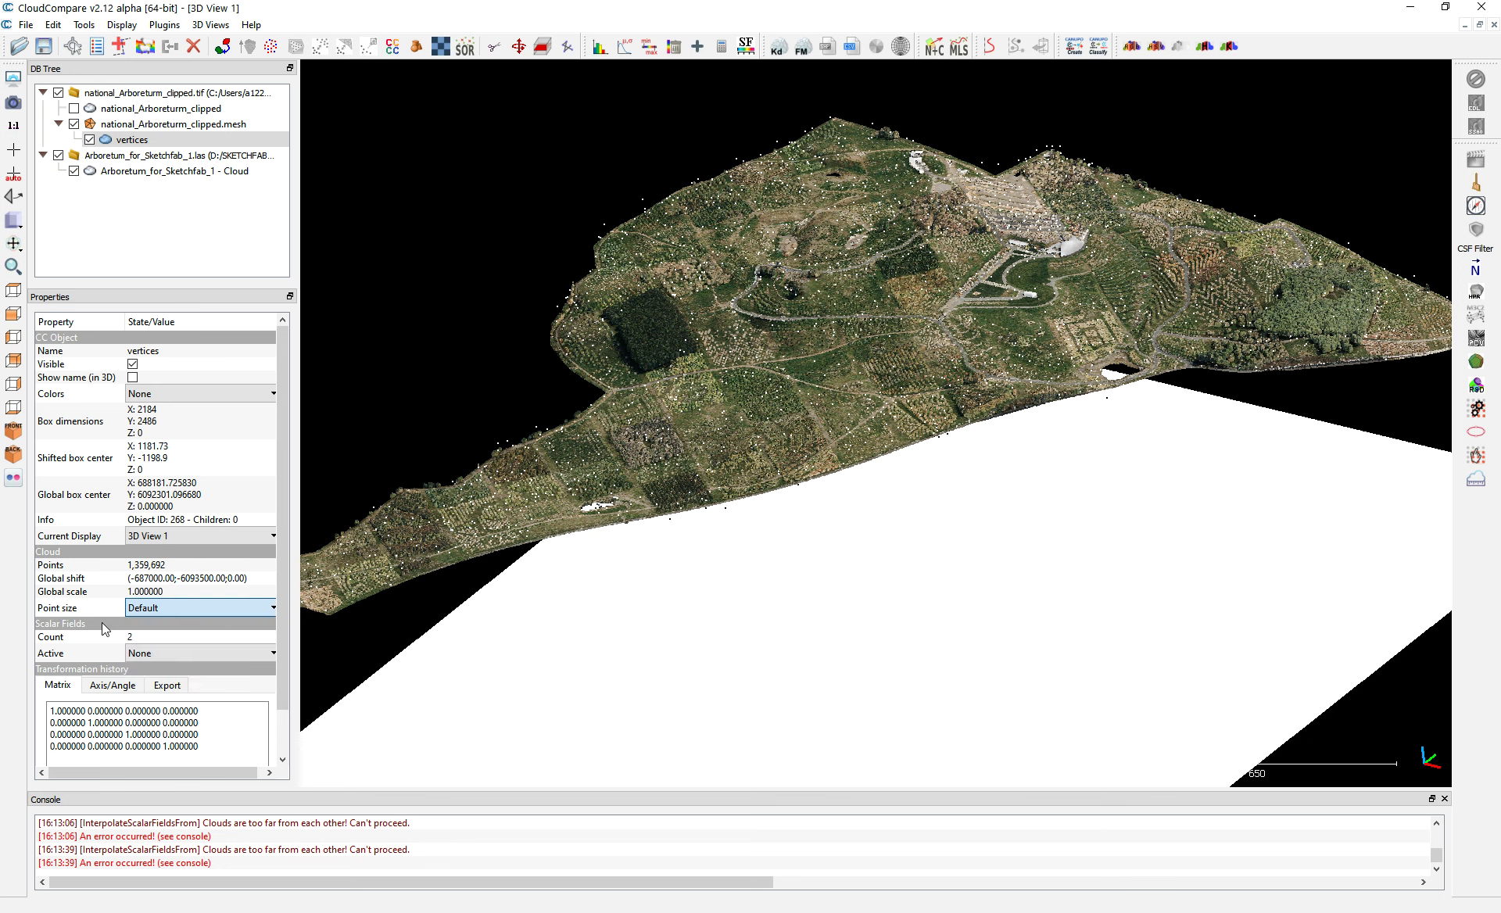
pyautogui.click(175, 610)
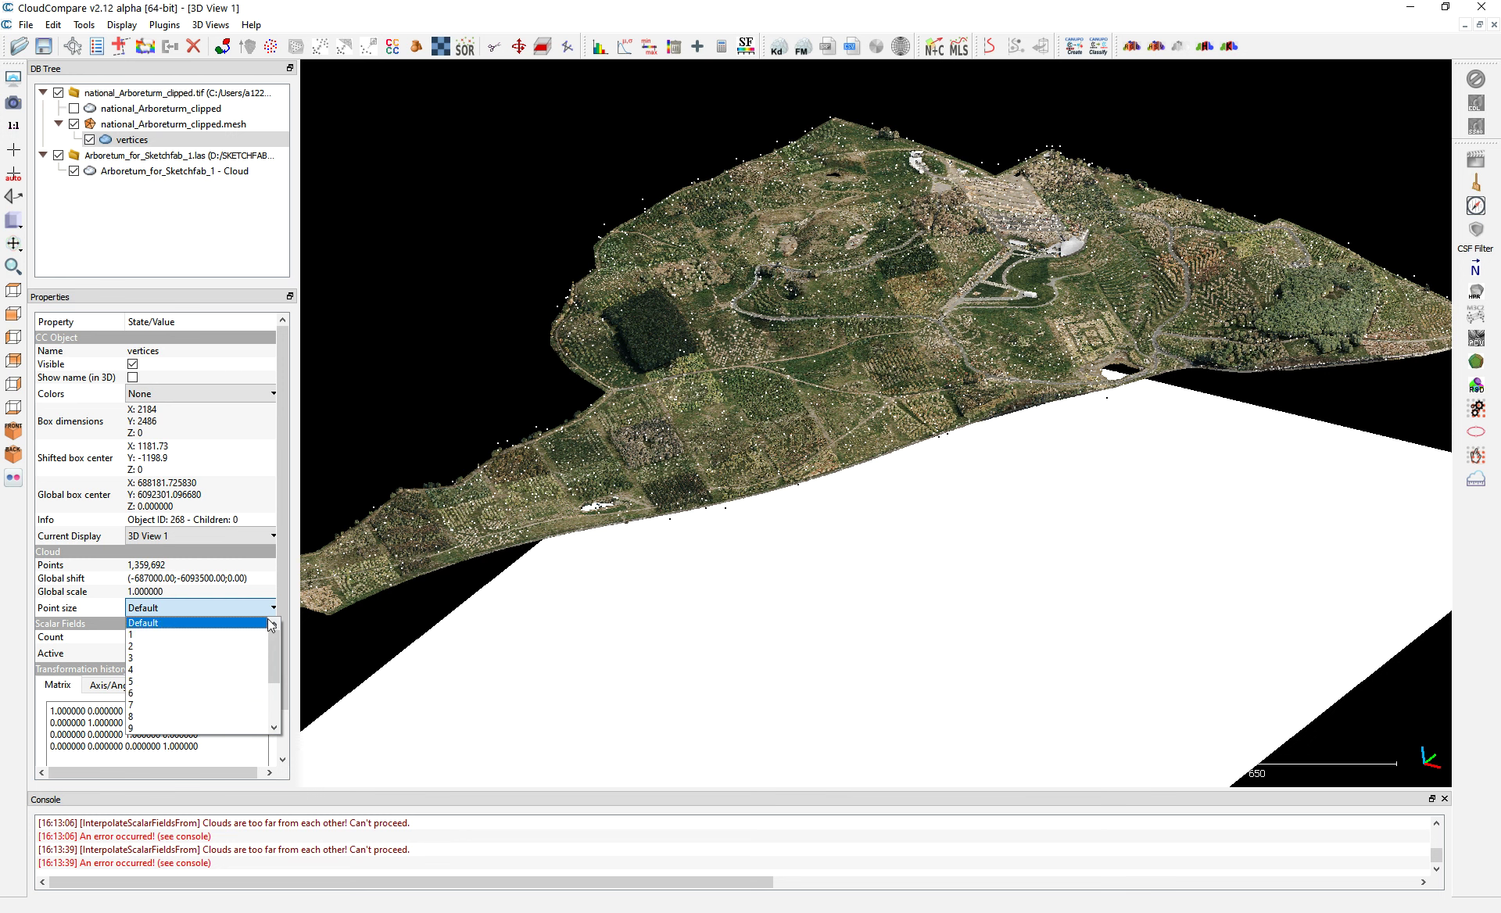
pyautogui.moveTo(274, 646); pyautogui.dragTo(277, 686)
pyautogui.click(282, 599)
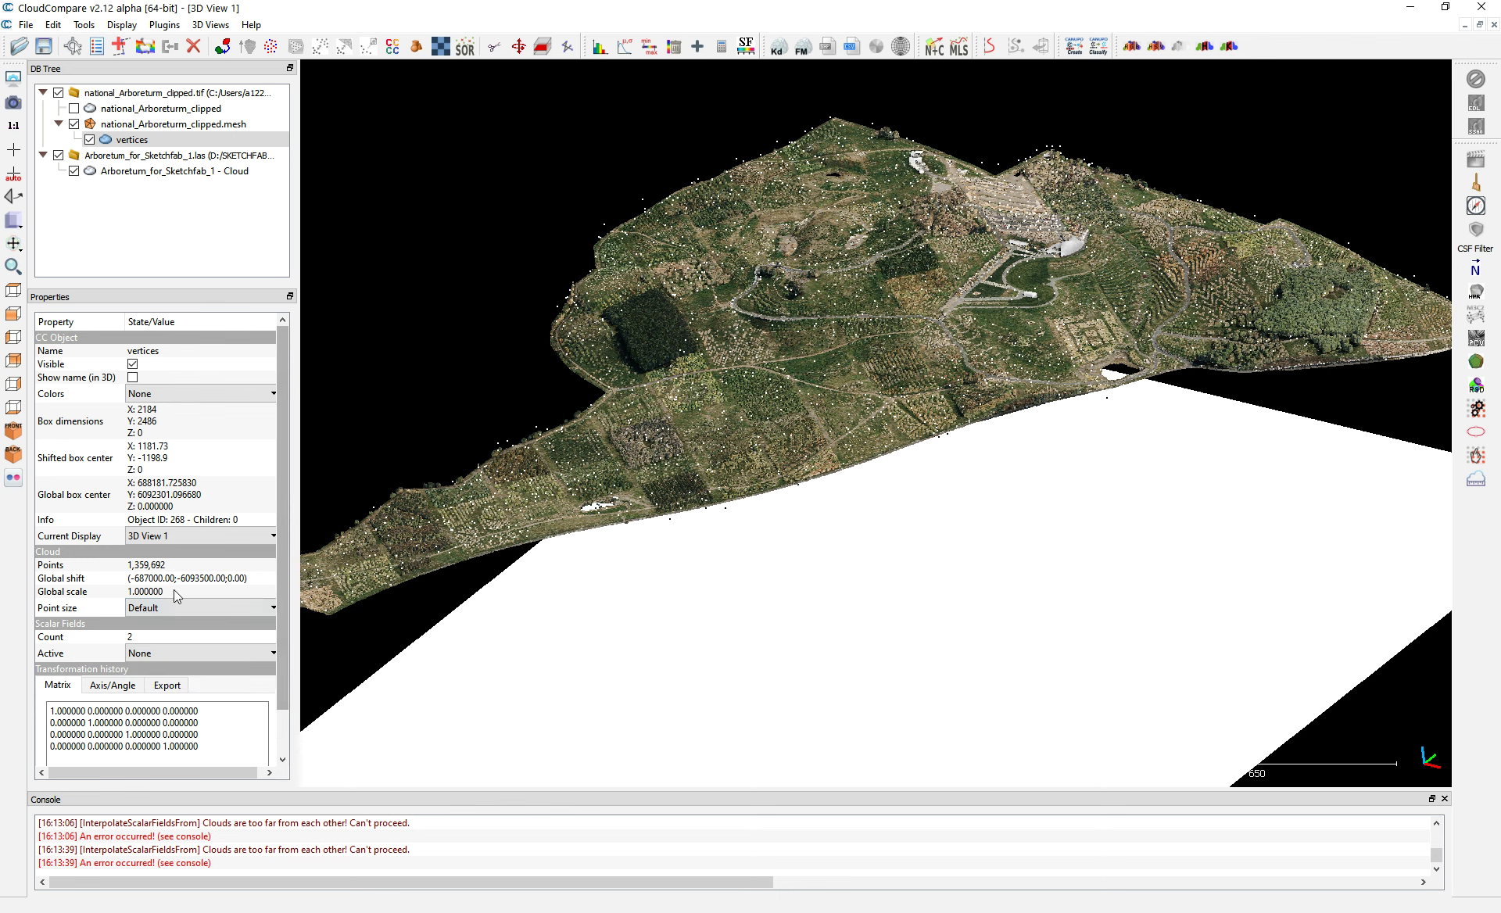
pyautogui.click(172, 608)
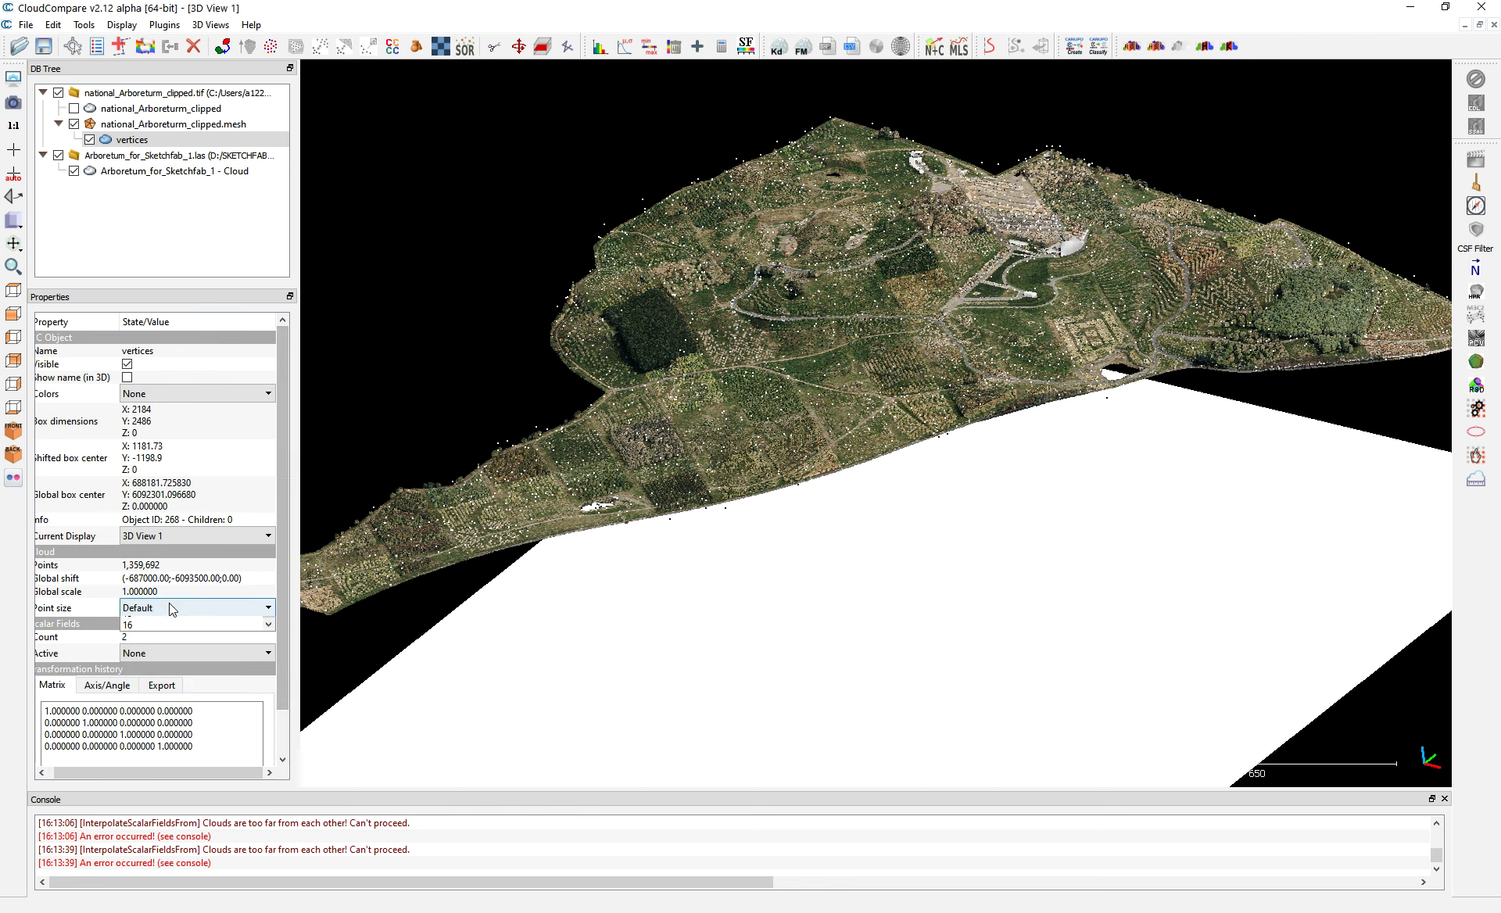
pyautogui.click(153, 635)
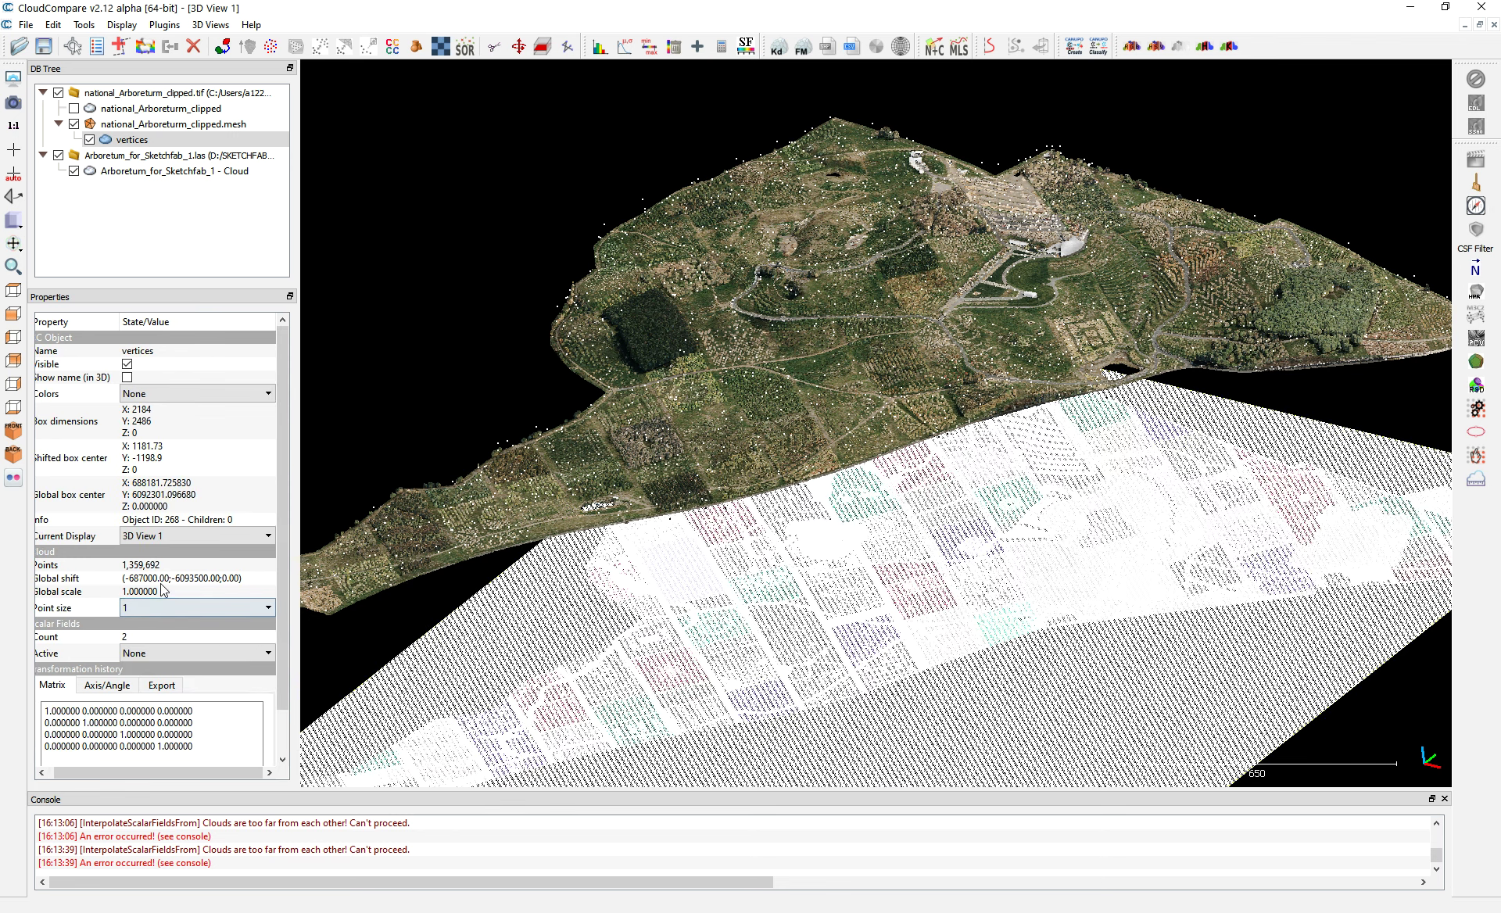
# - Colour the mesh vertices by scalar field, trying Height grid values and Average height as the active field
pyautogui.moveTo(667, 600); pyautogui.dragTo(648, 542)
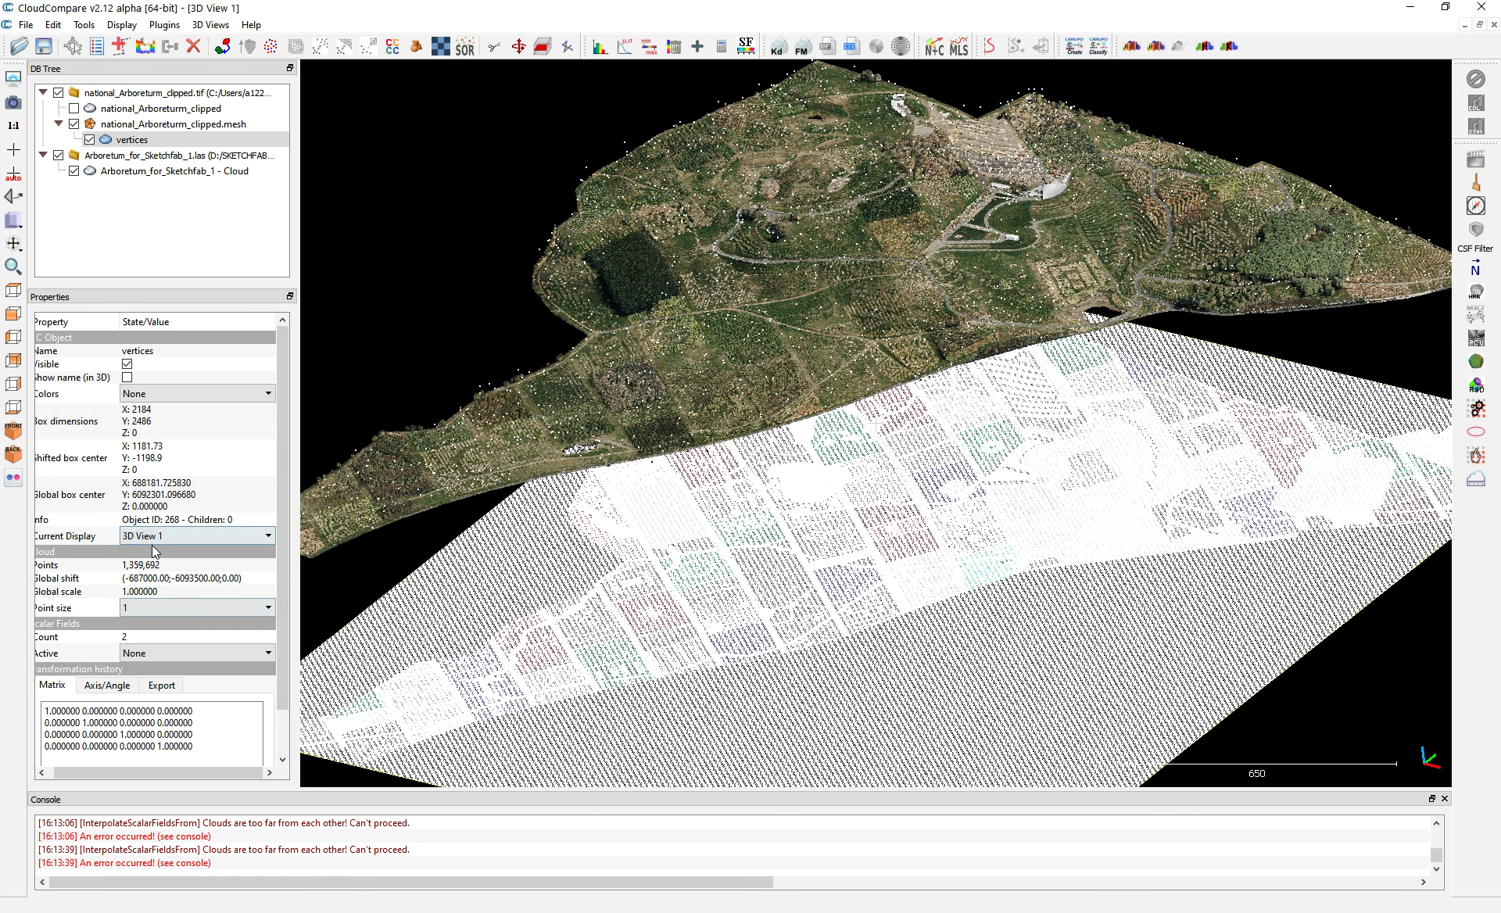
pyautogui.click(160, 397)
pyautogui.click(159, 436)
pyautogui.click(202, 653)
pyautogui.click(172, 682)
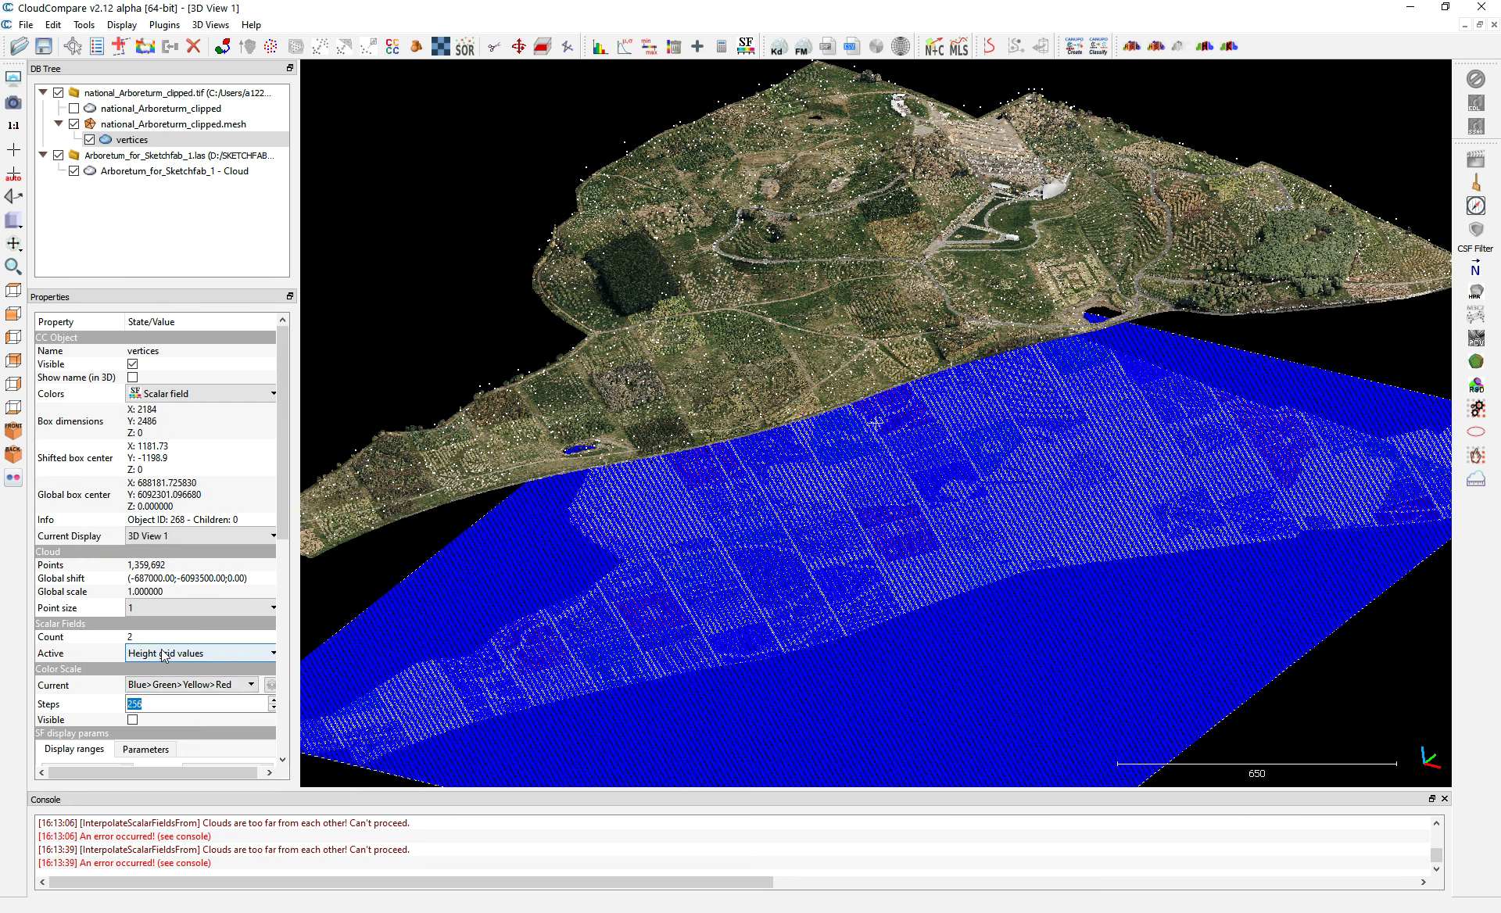
pyautogui.click(185, 655)
pyautogui.click(162, 693)
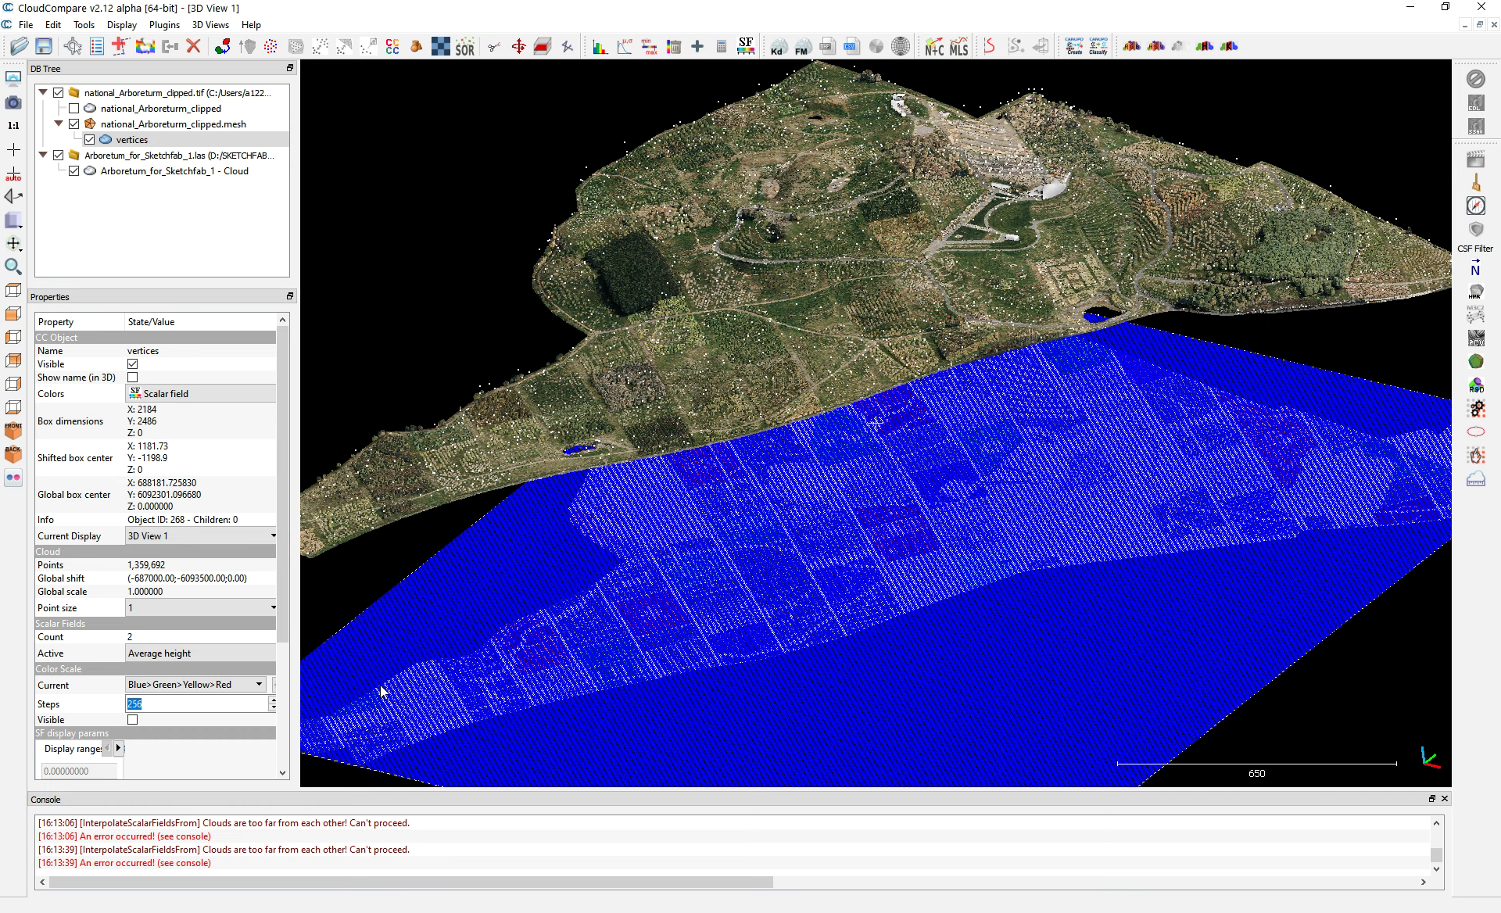
# - Delete the national_Arboreturm_clipped mesh with its vertices and show the national_Arboreturm_clipped cloud
pyautogui.click(157, 124)
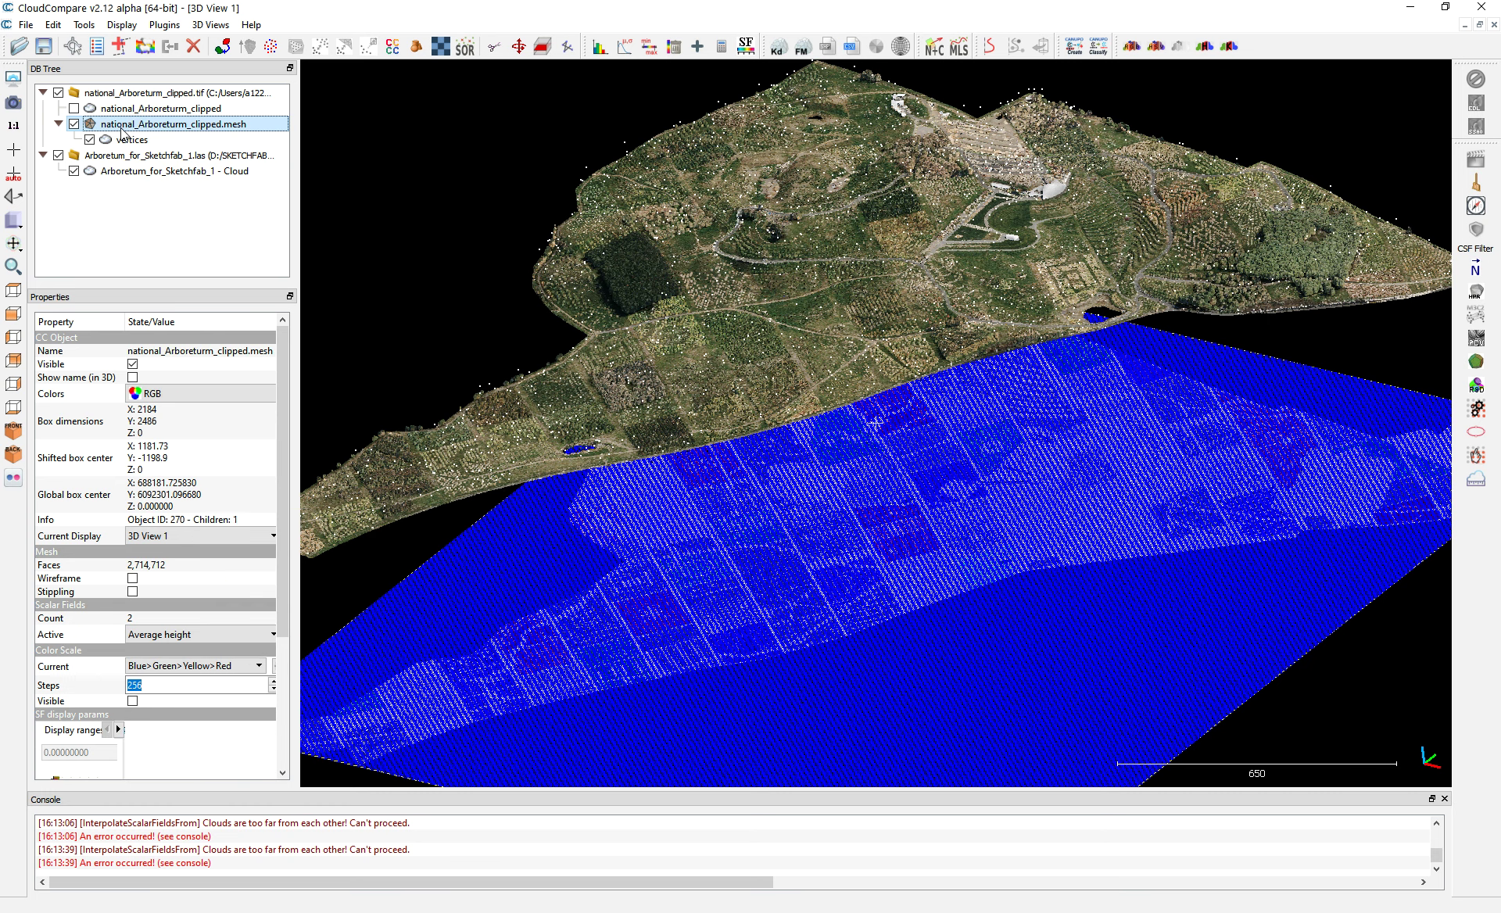
pyautogui.press('Delete')
pyautogui.click(74, 108)
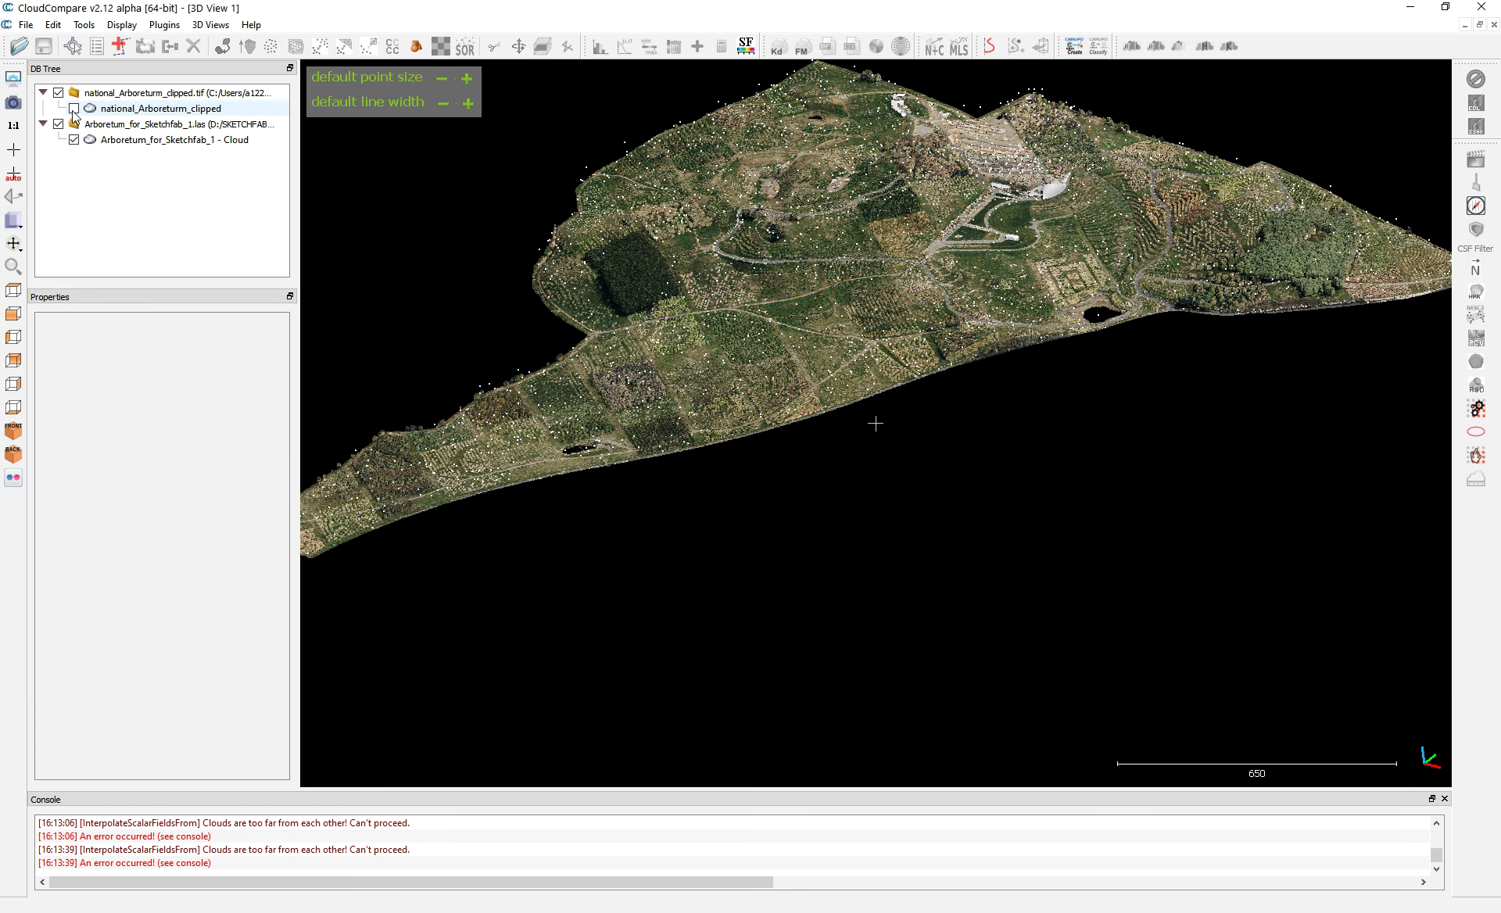
# - Start rasterizing the national_Arboreturm_clipped cloud and set the grid step to 2
pyautogui.click(121, 111)
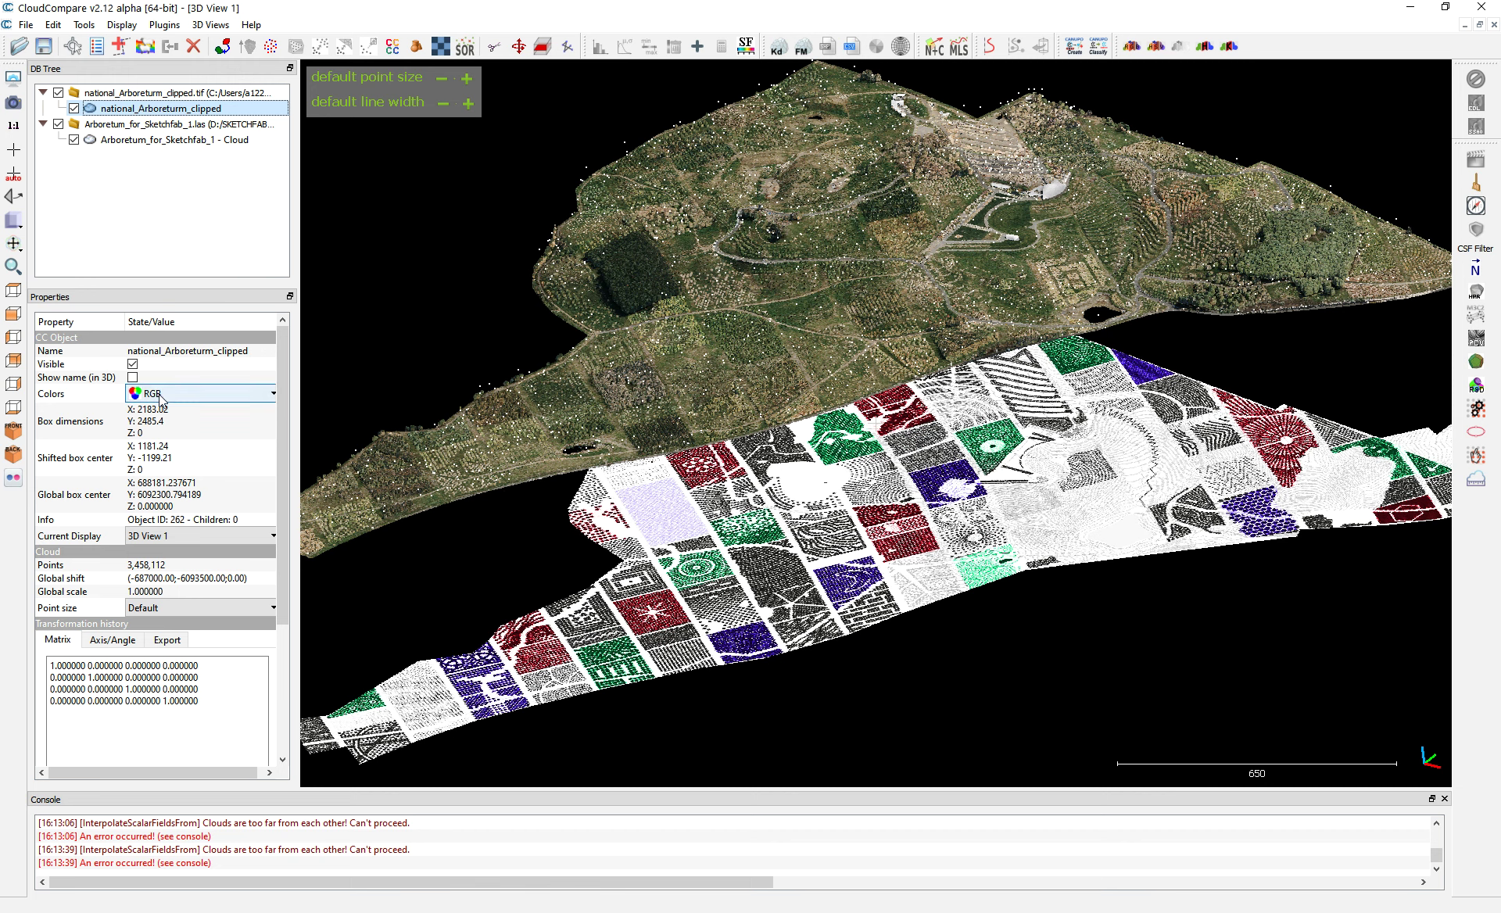
pyautogui.click(55, 25)
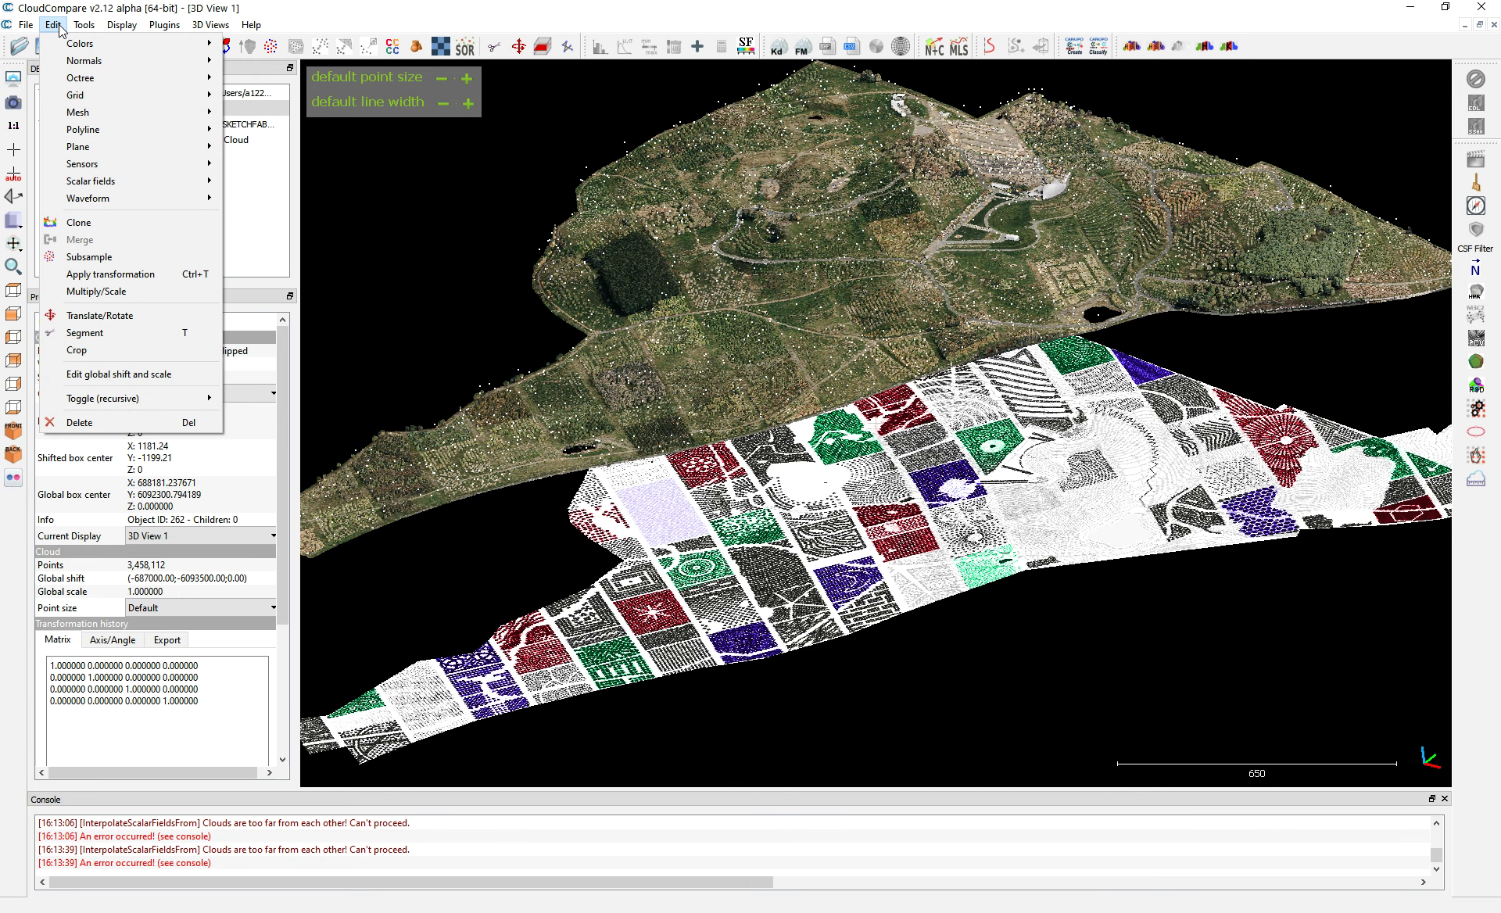
pyautogui.moveTo(86, 184)
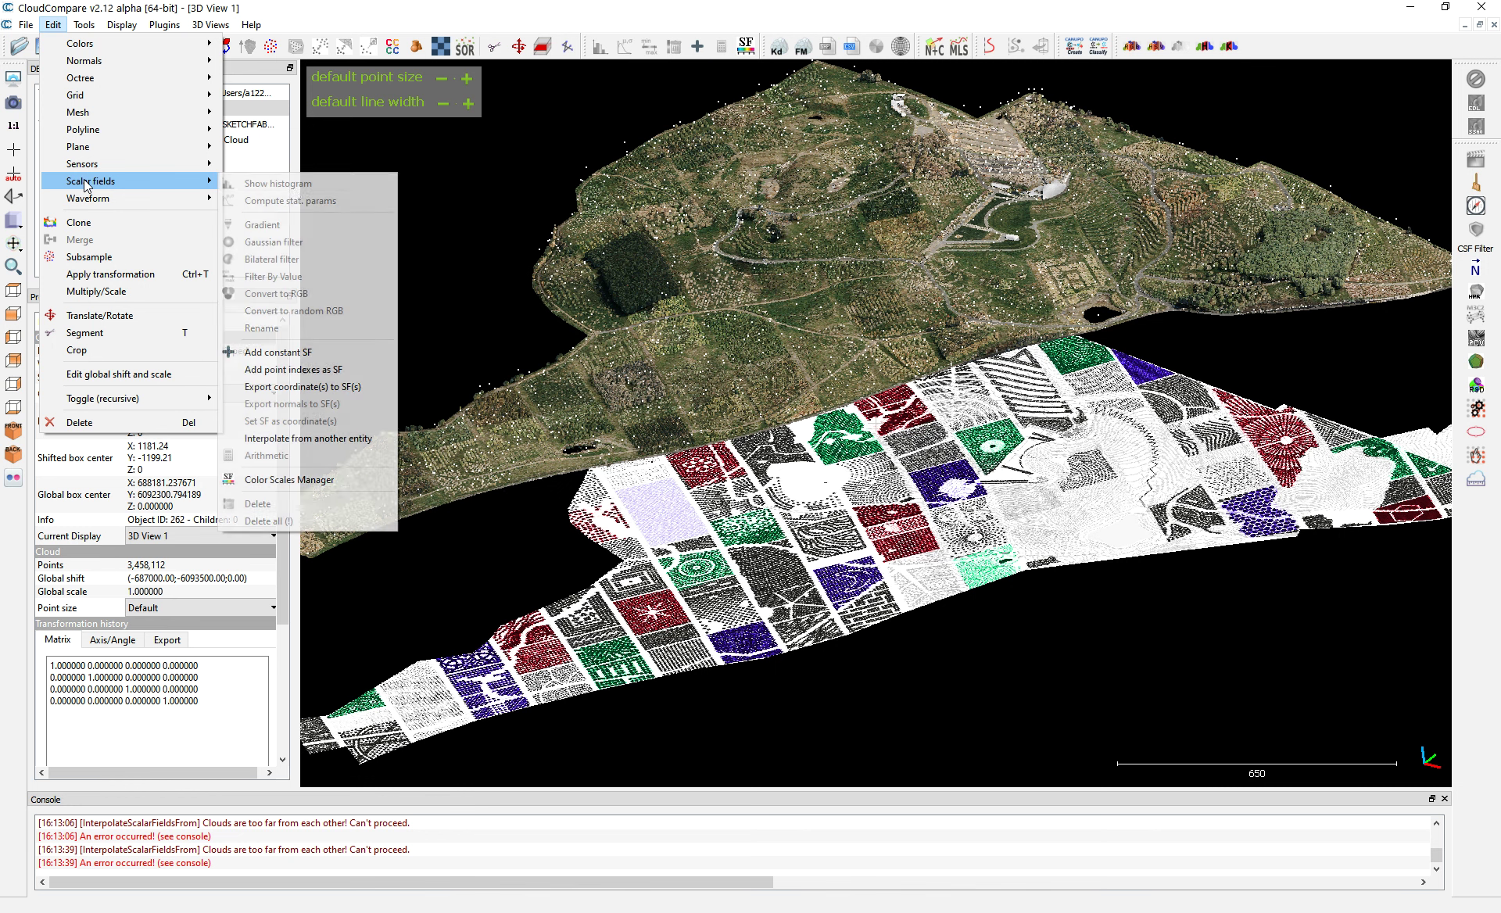
pyautogui.click(255, 143)
pyautogui.click(209, 109)
pyautogui.click(439, 53)
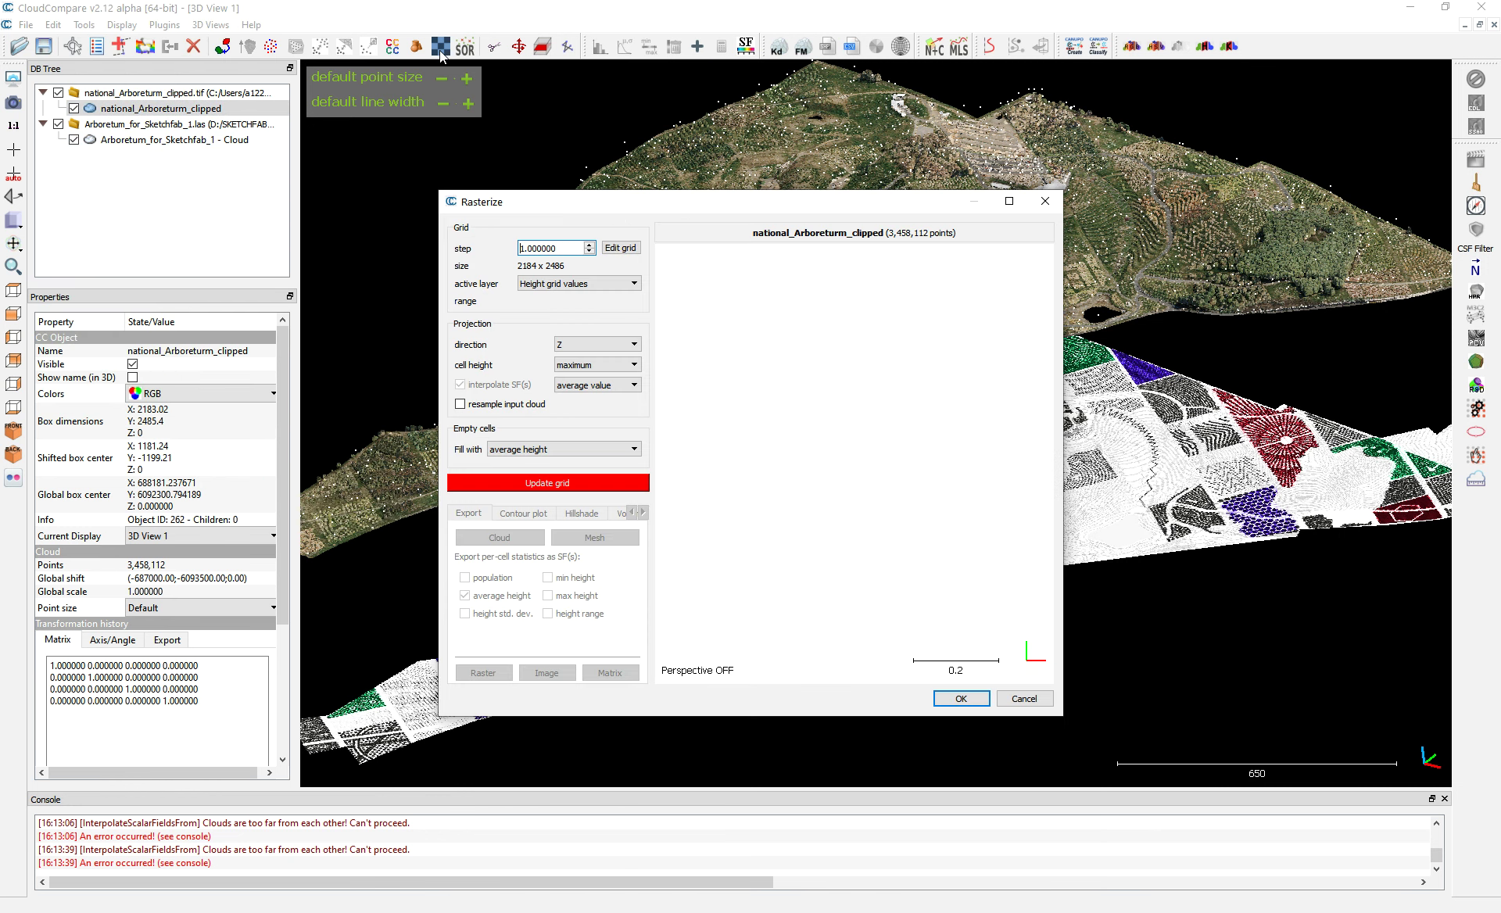
pyautogui.scroll(1, 548, 244)
pyautogui.write('1')
pyautogui.press('BackSpace')
pyautogui.write('2')
# - Set the raster's active layer to RGB and update the grid
pyautogui.click(550, 284)
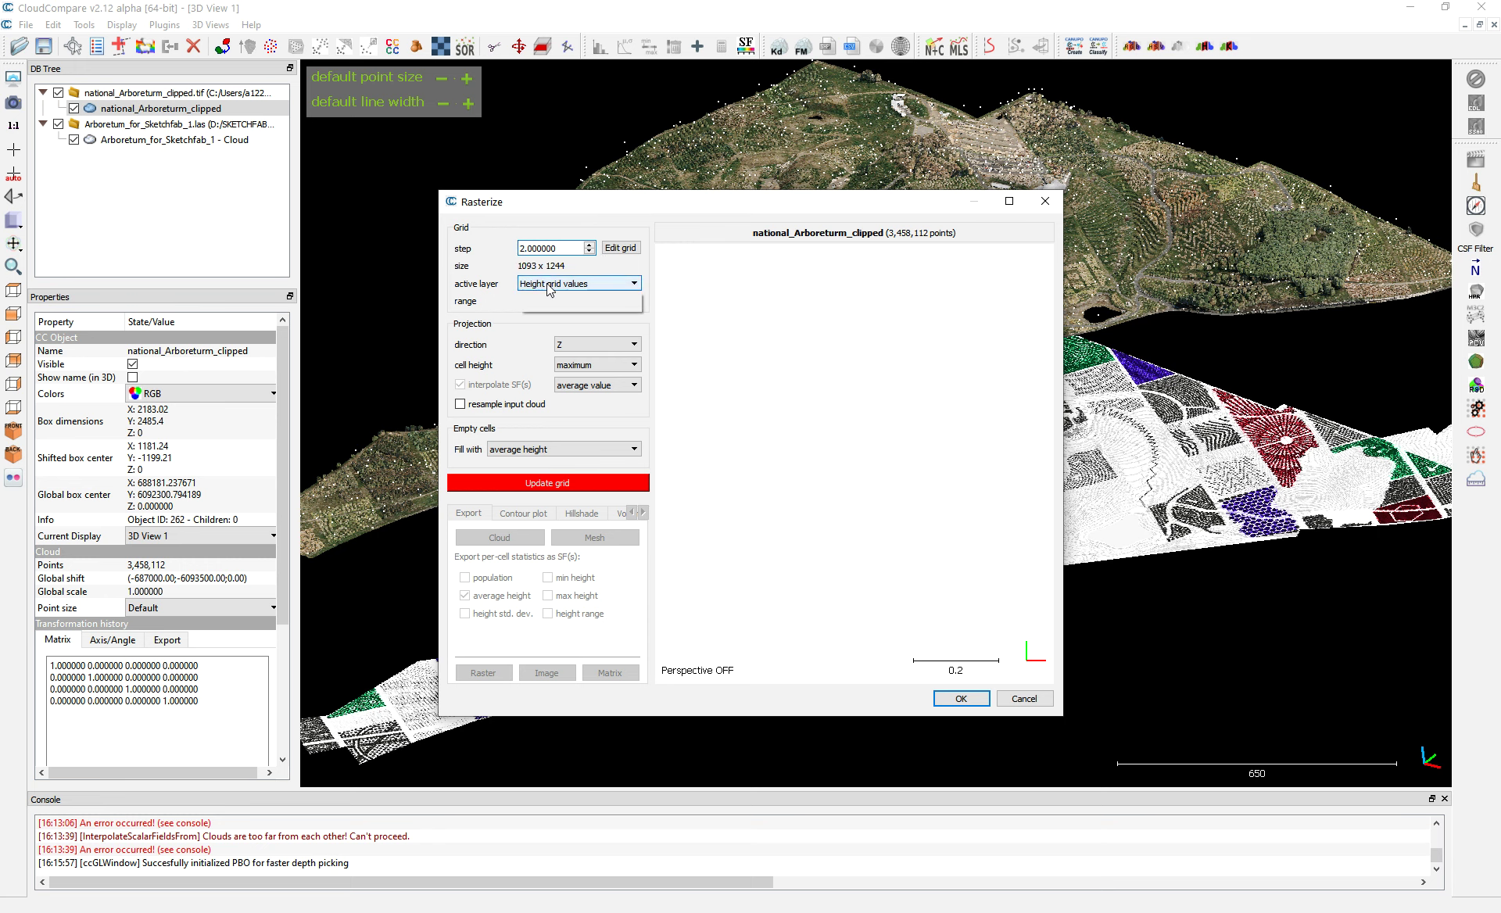
pyautogui.click(541, 302)
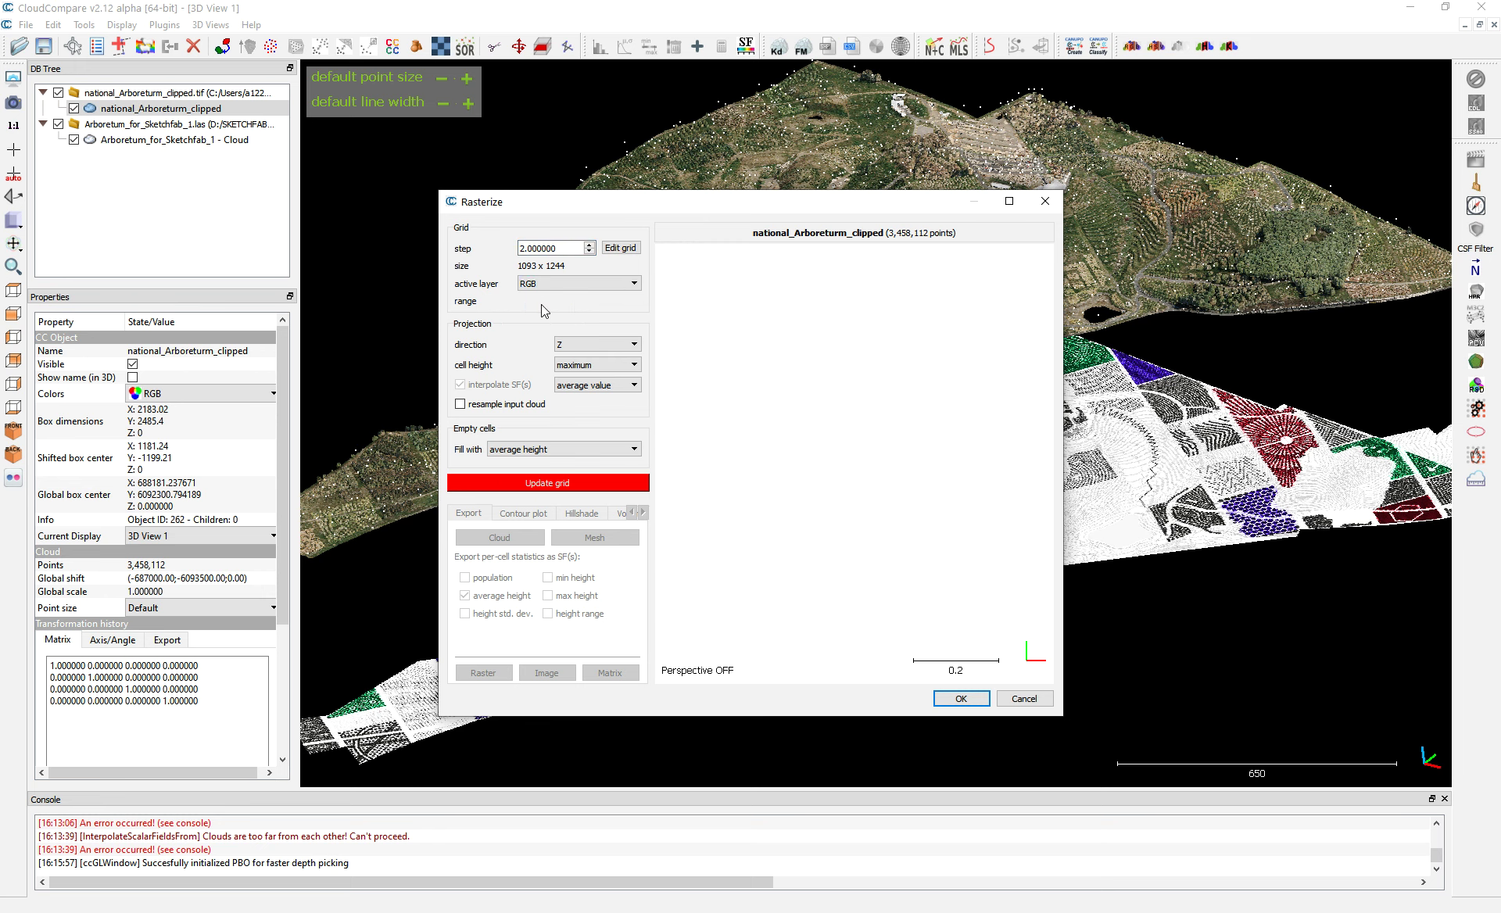
pyautogui.click(533, 482)
pyautogui.moveTo(788, 309)
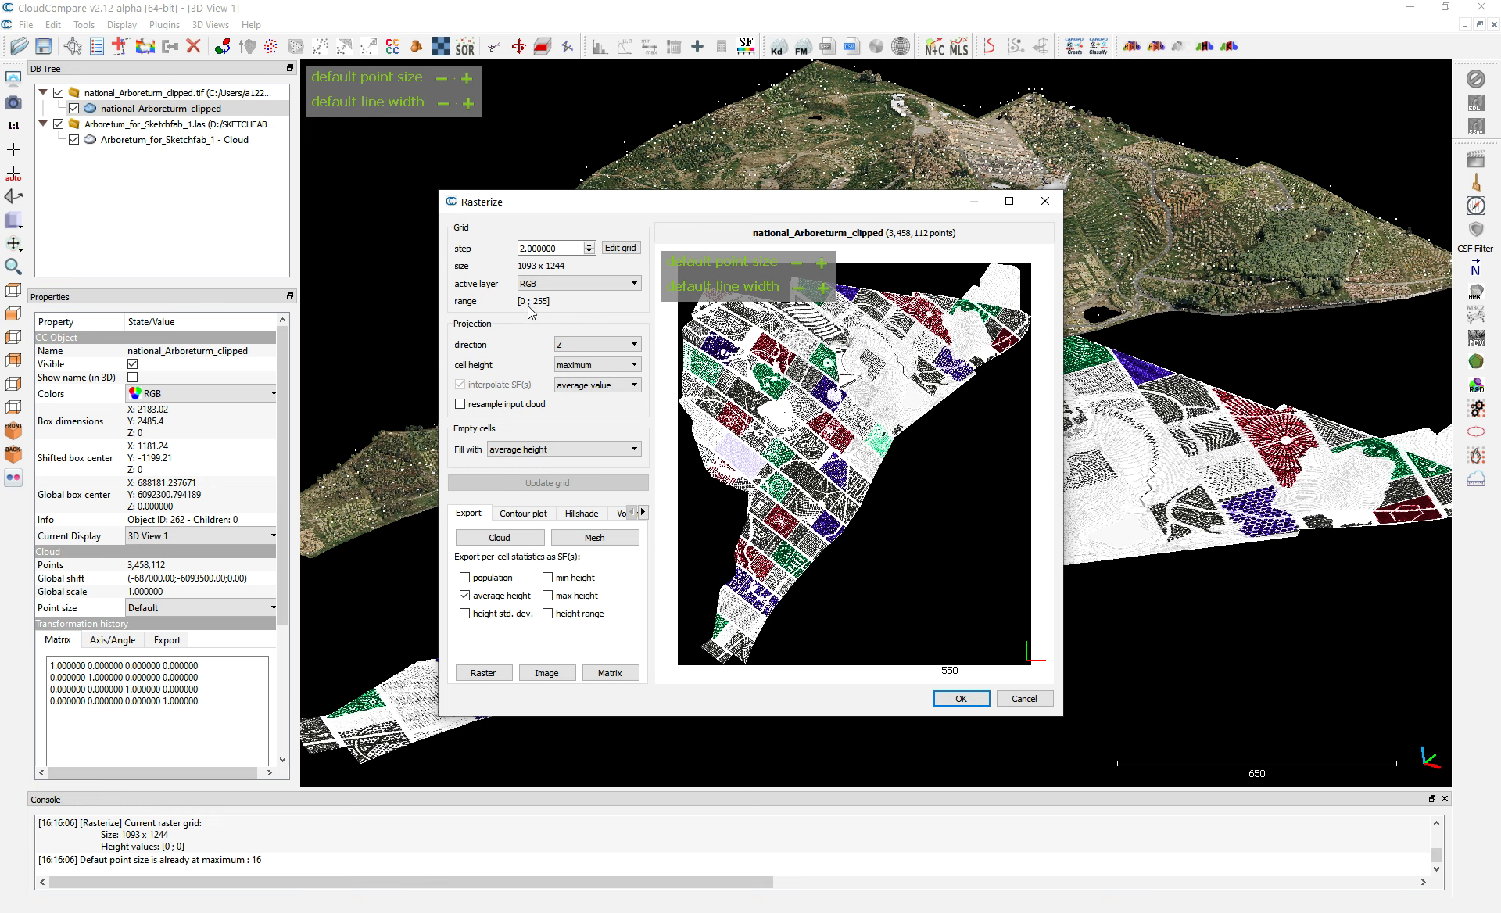
# - Set the raster's empty cells to leave empty, update the grid and export it as a mesh
pyautogui.click(528, 448)
pyautogui.click(534, 464)
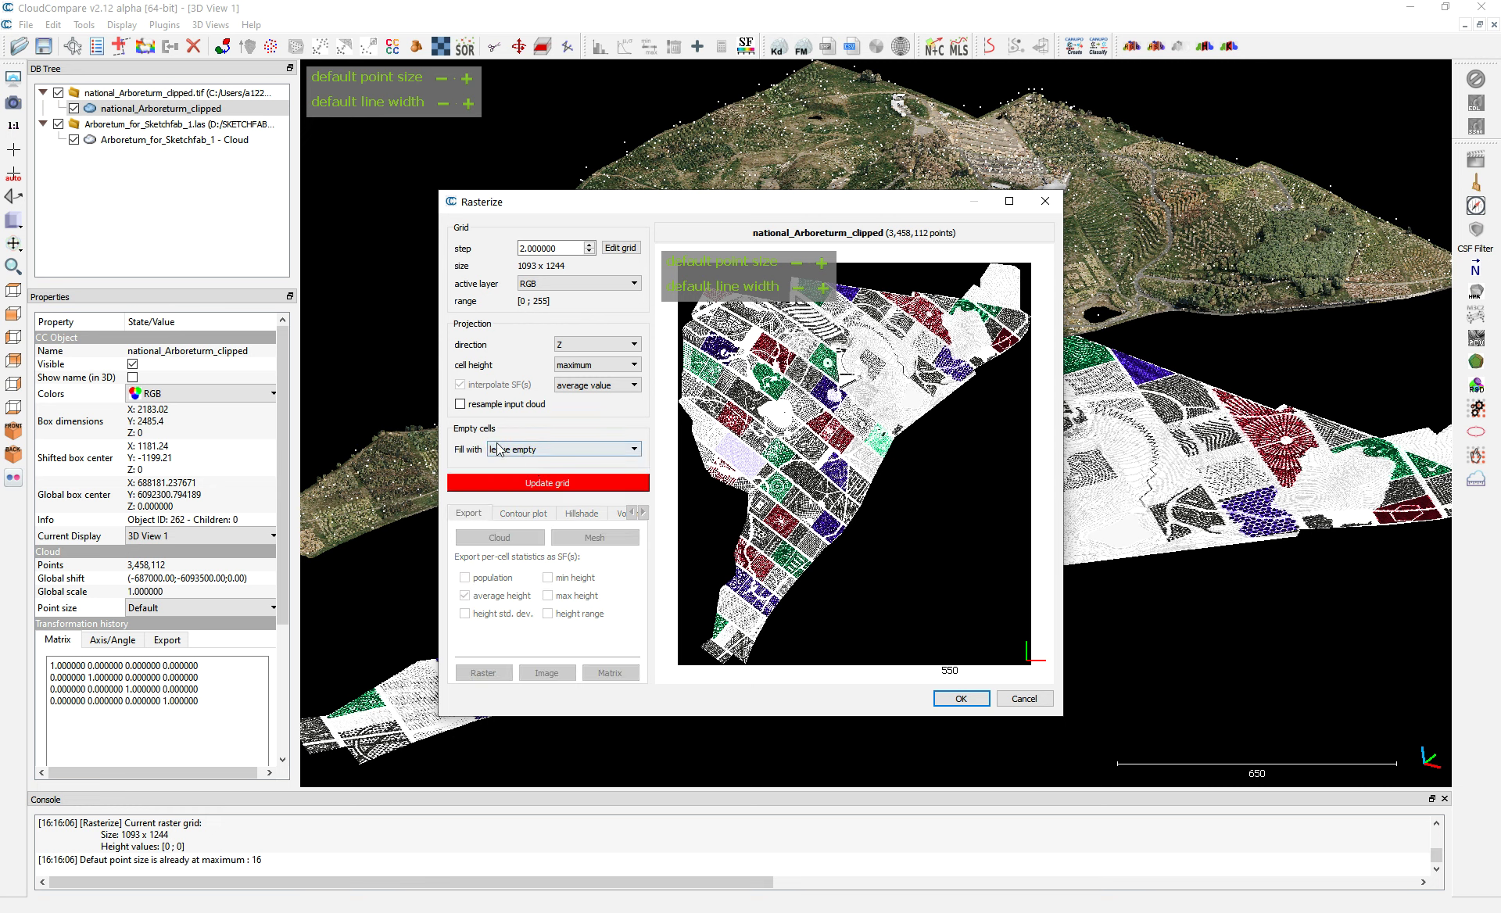
pyautogui.click(566, 483)
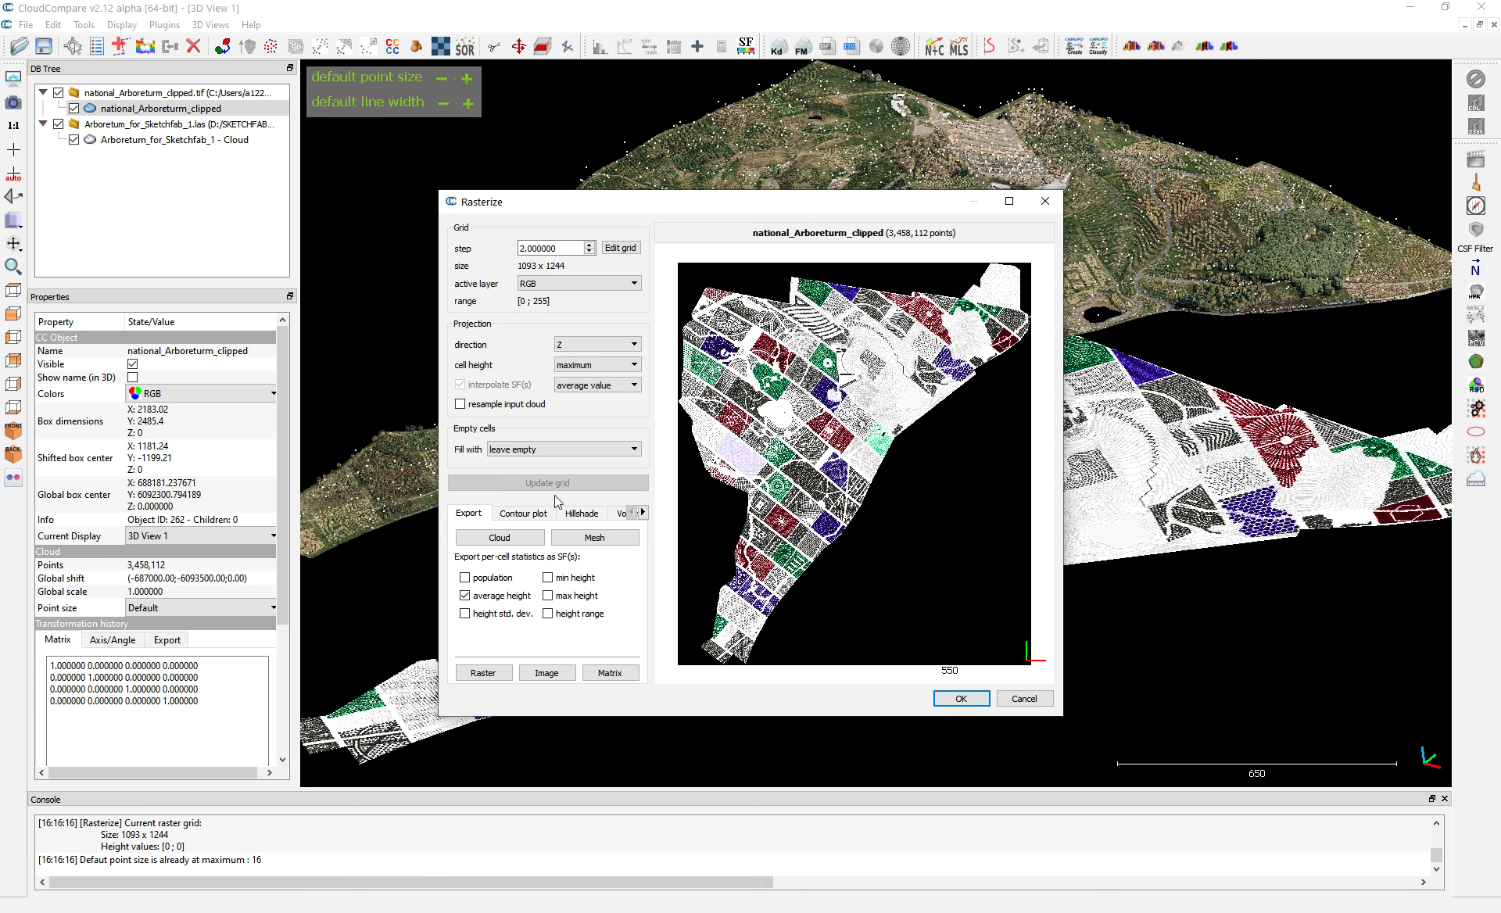
pyautogui.click(590, 543)
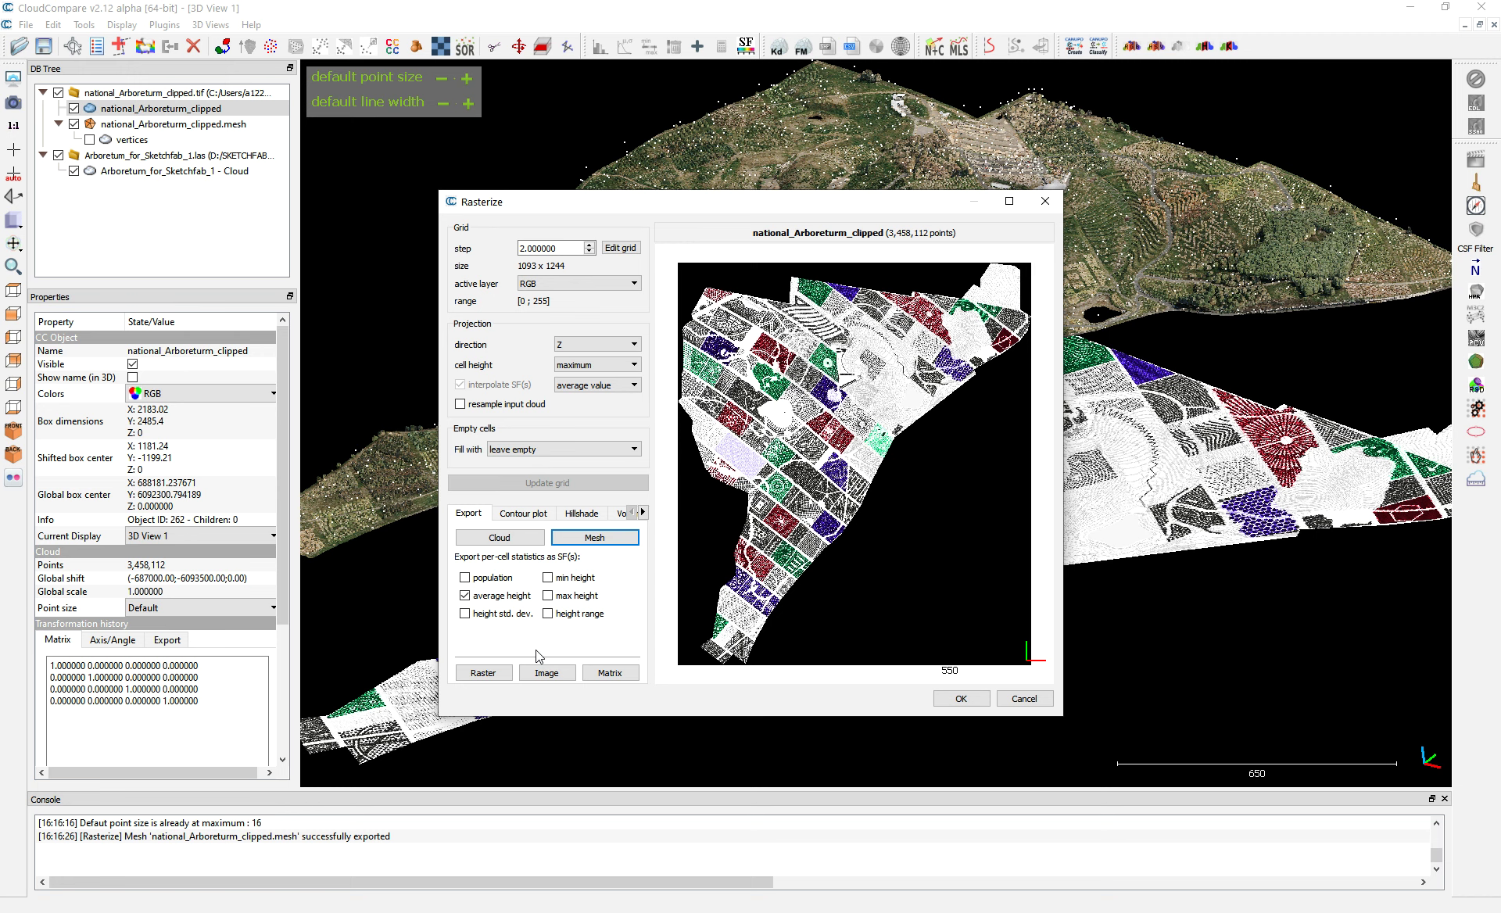
pyautogui.click(1045, 201)
# - Hide the national_Arboreturm_clipped cloud and show only its mesh with the vertices
pyautogui.click(74, 108)
pyautogui.click(59, 93)
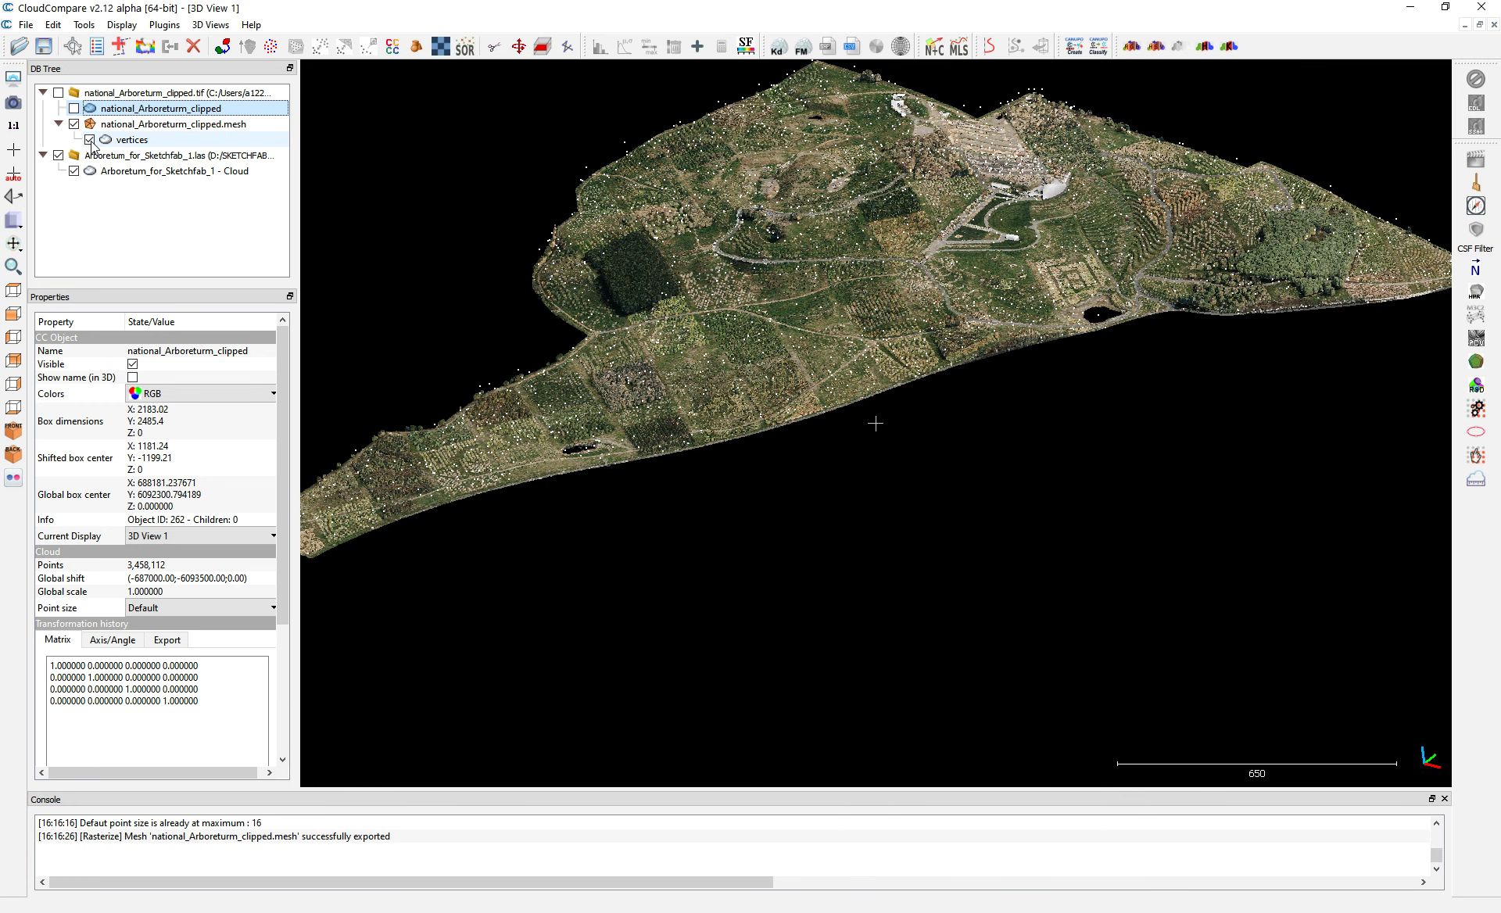
pyautogui.click(84, 126)
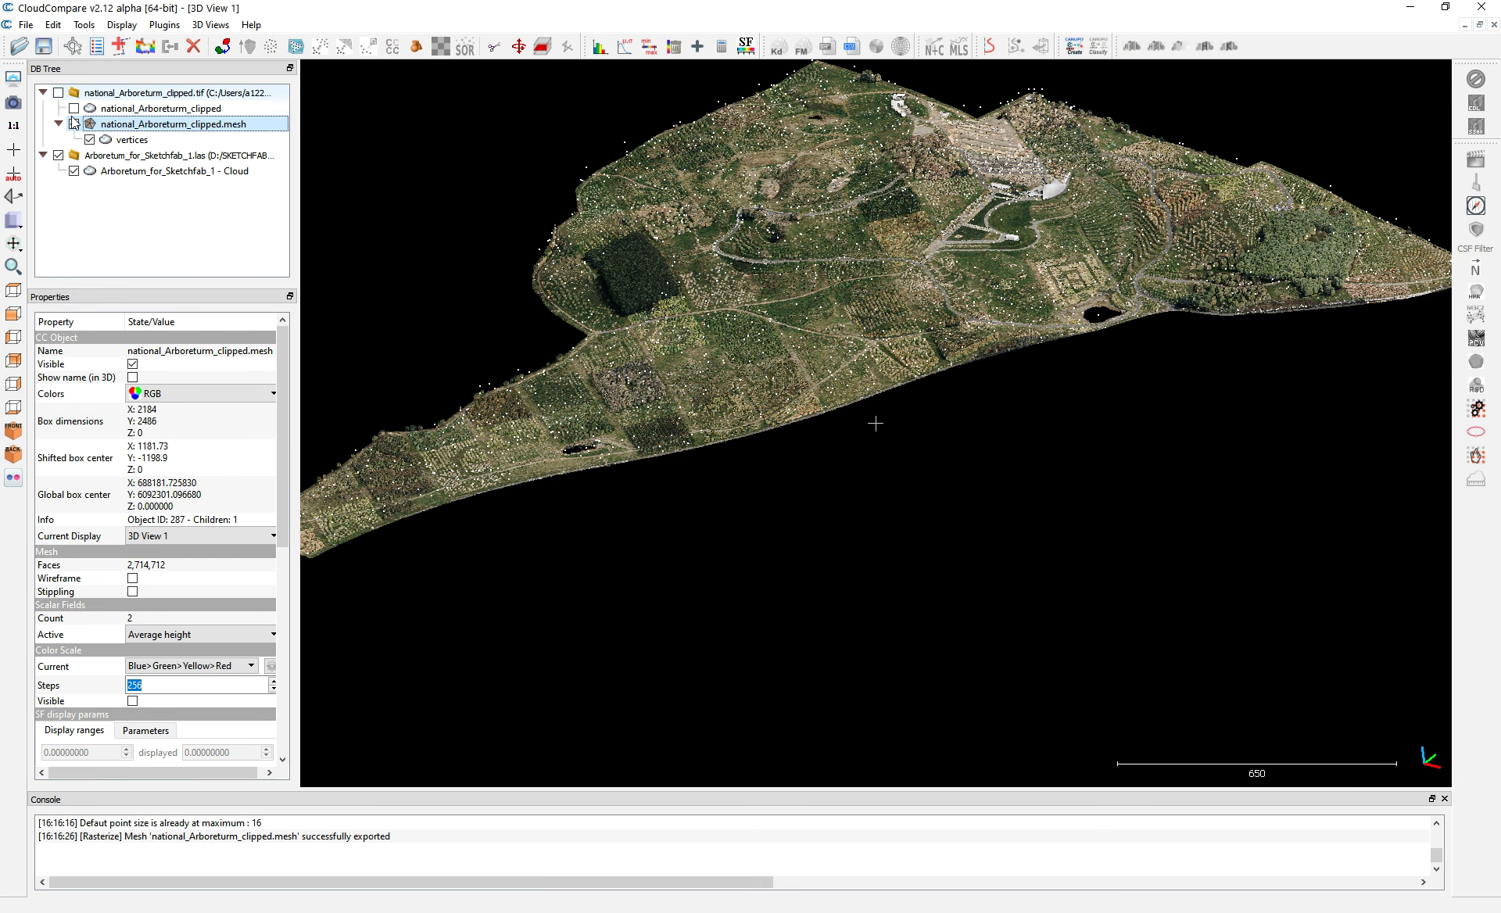
pyautogui.click(74, 123)
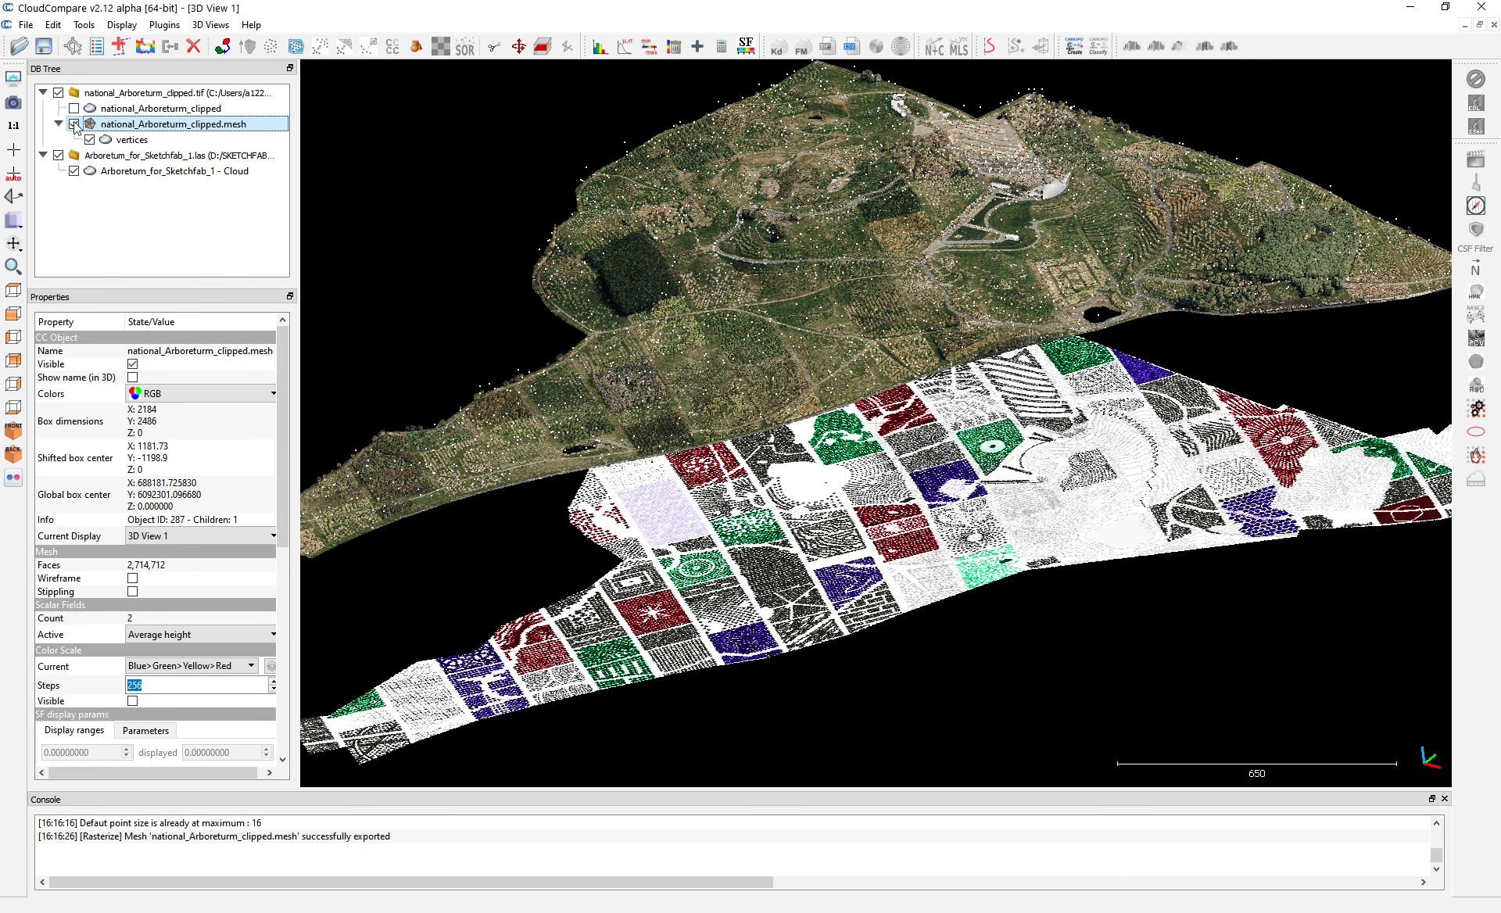
# - Try to interpolate Average height from the mesh vertices onto the Arboretum_for_Sketchfab_1 cloud, using the average of 6 nearest neighbors
pyautogui.keyDown('ctrl'); pyautogui.click(177, 176); pyautogui.keyUp('ctrl')
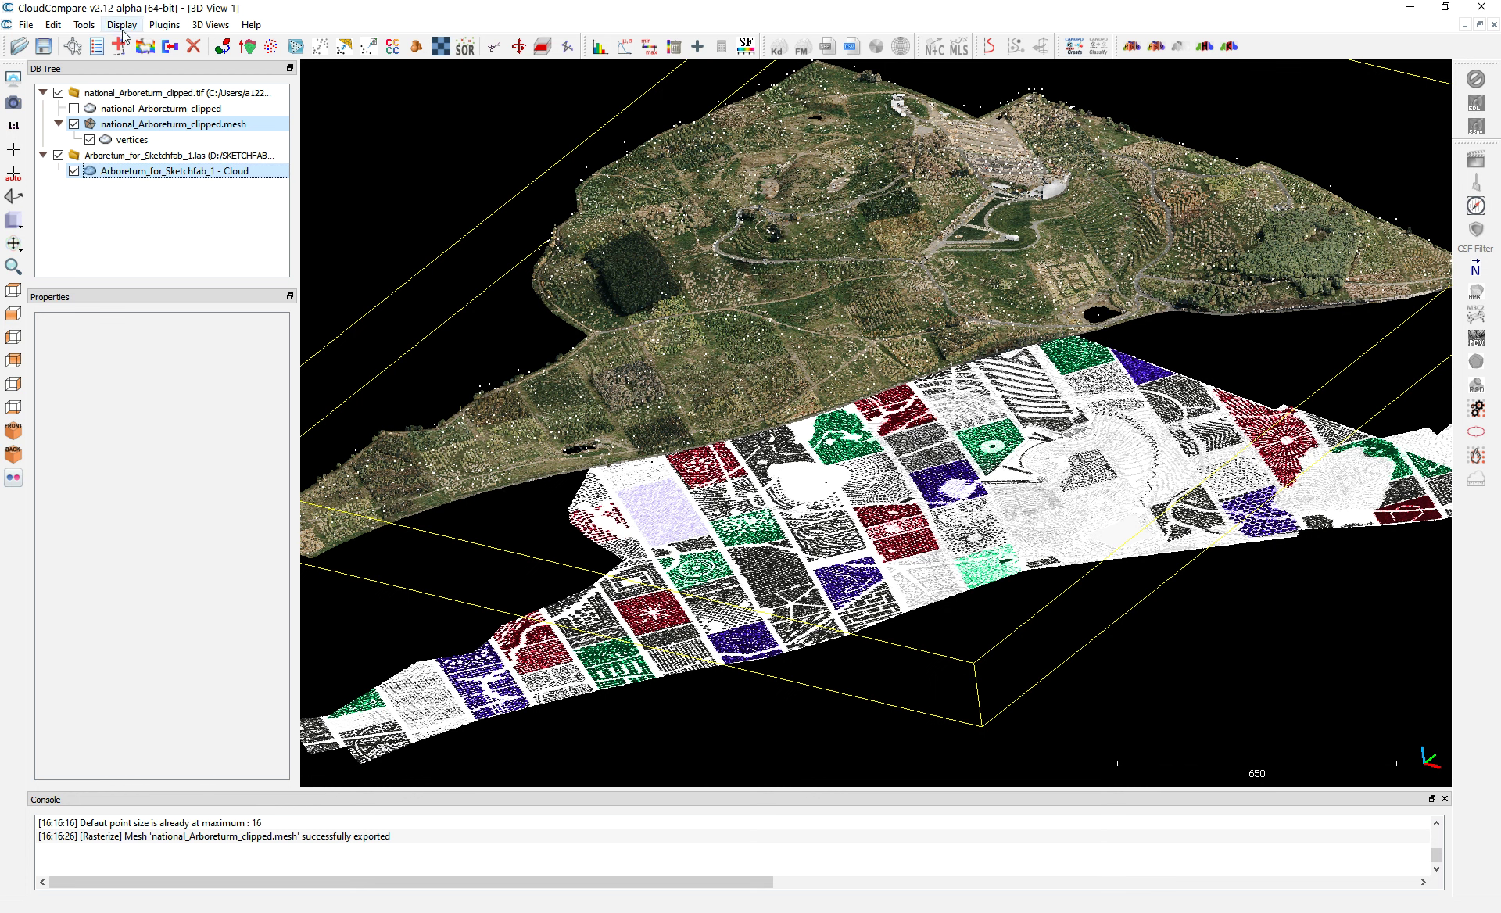
pyautogui.click(86, 26)
pyautogui.moveTo(69, 29)
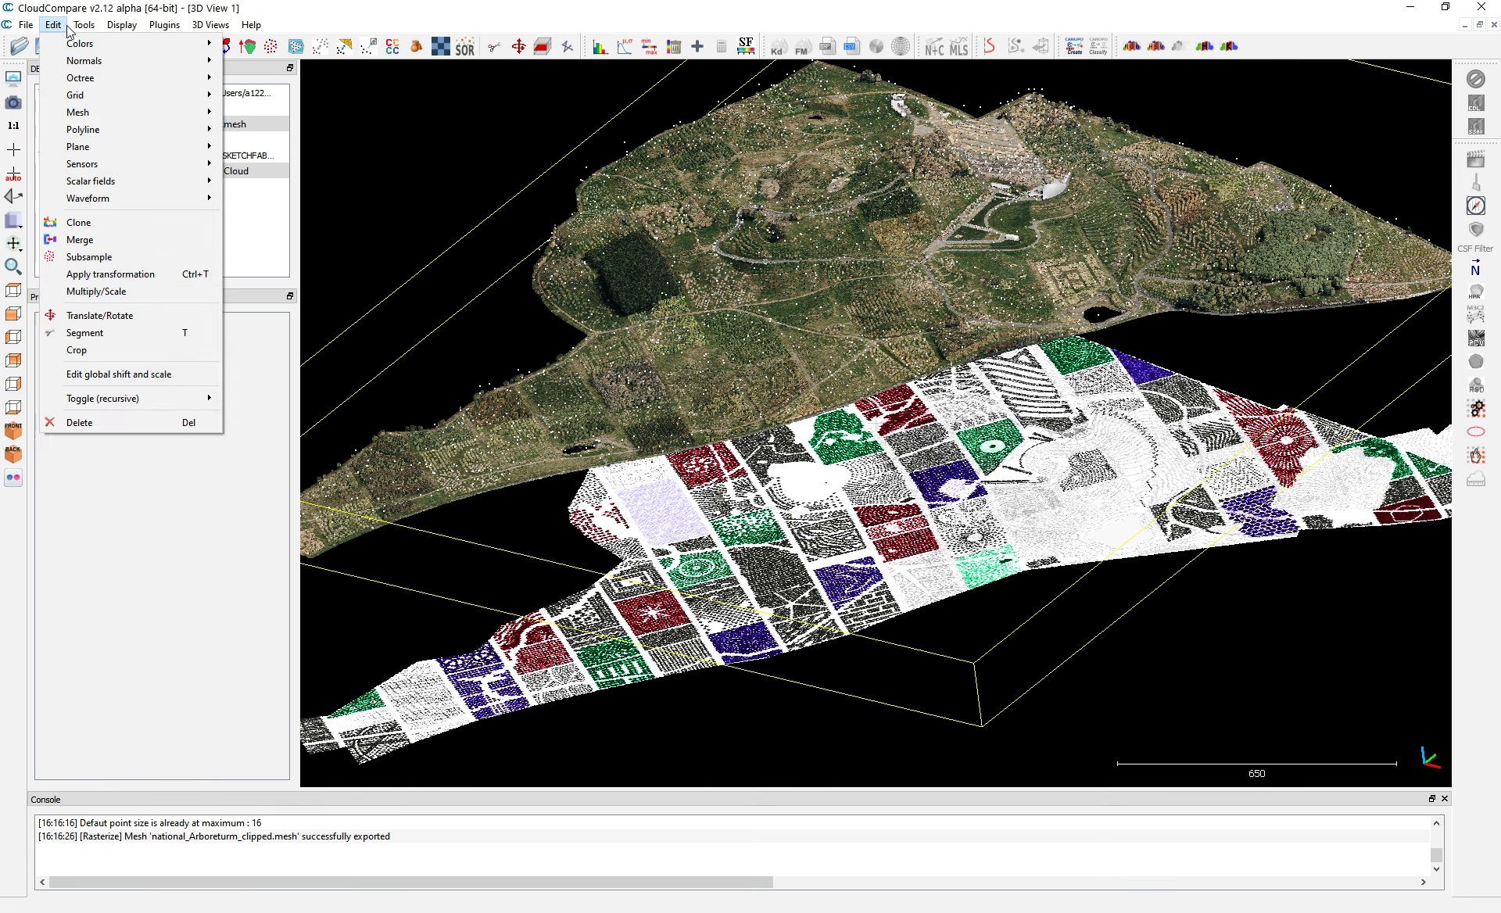
pyautogui.moveTo(157, 181)
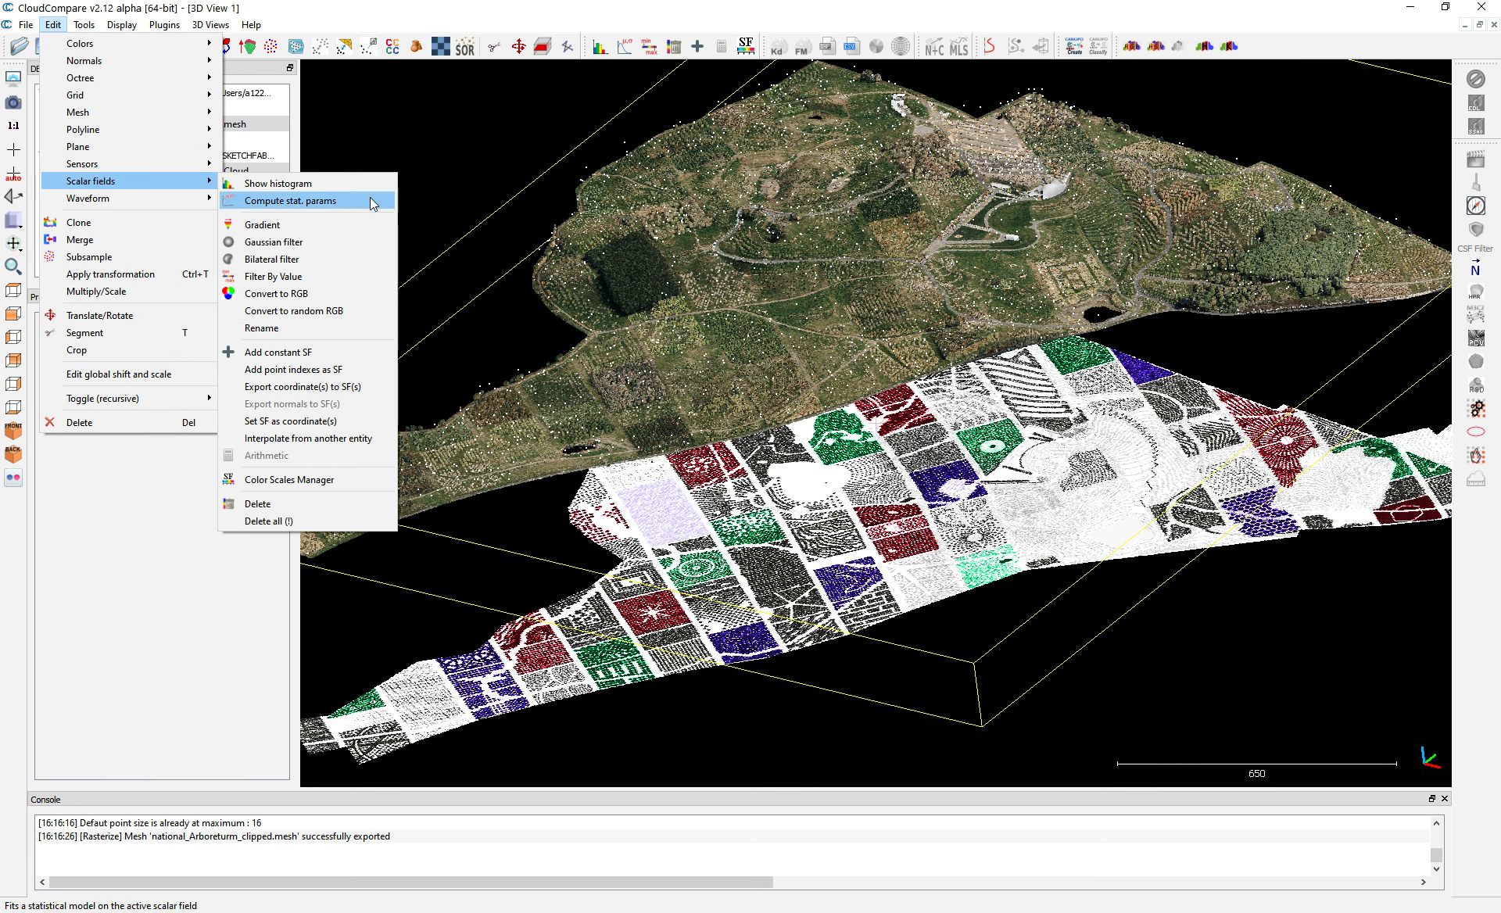
pyautogui.click(294, 439)
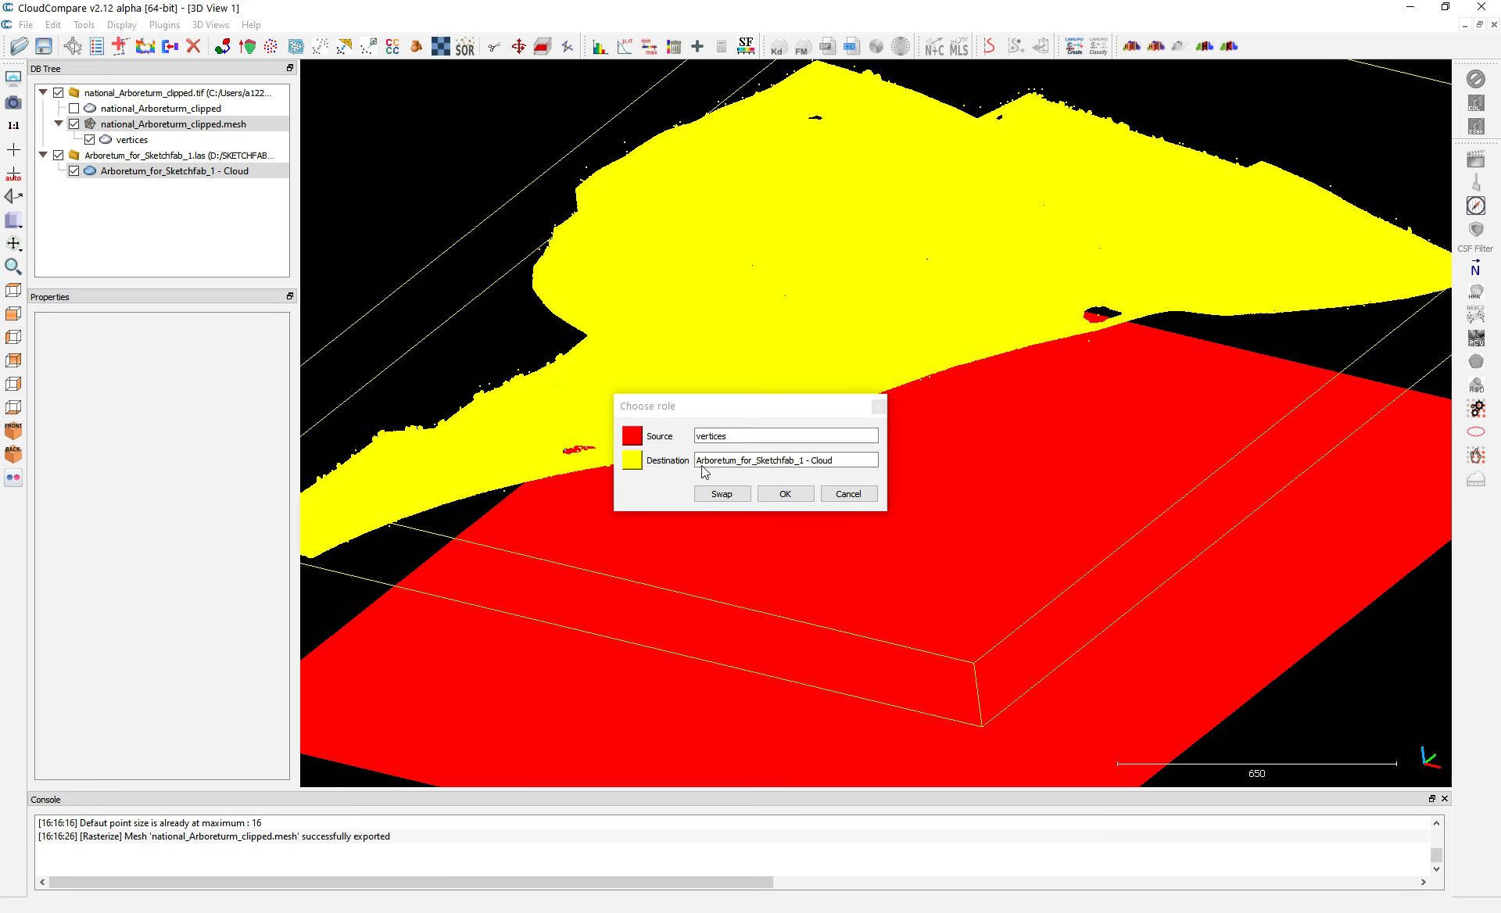
pyautogui.click(785, 493)
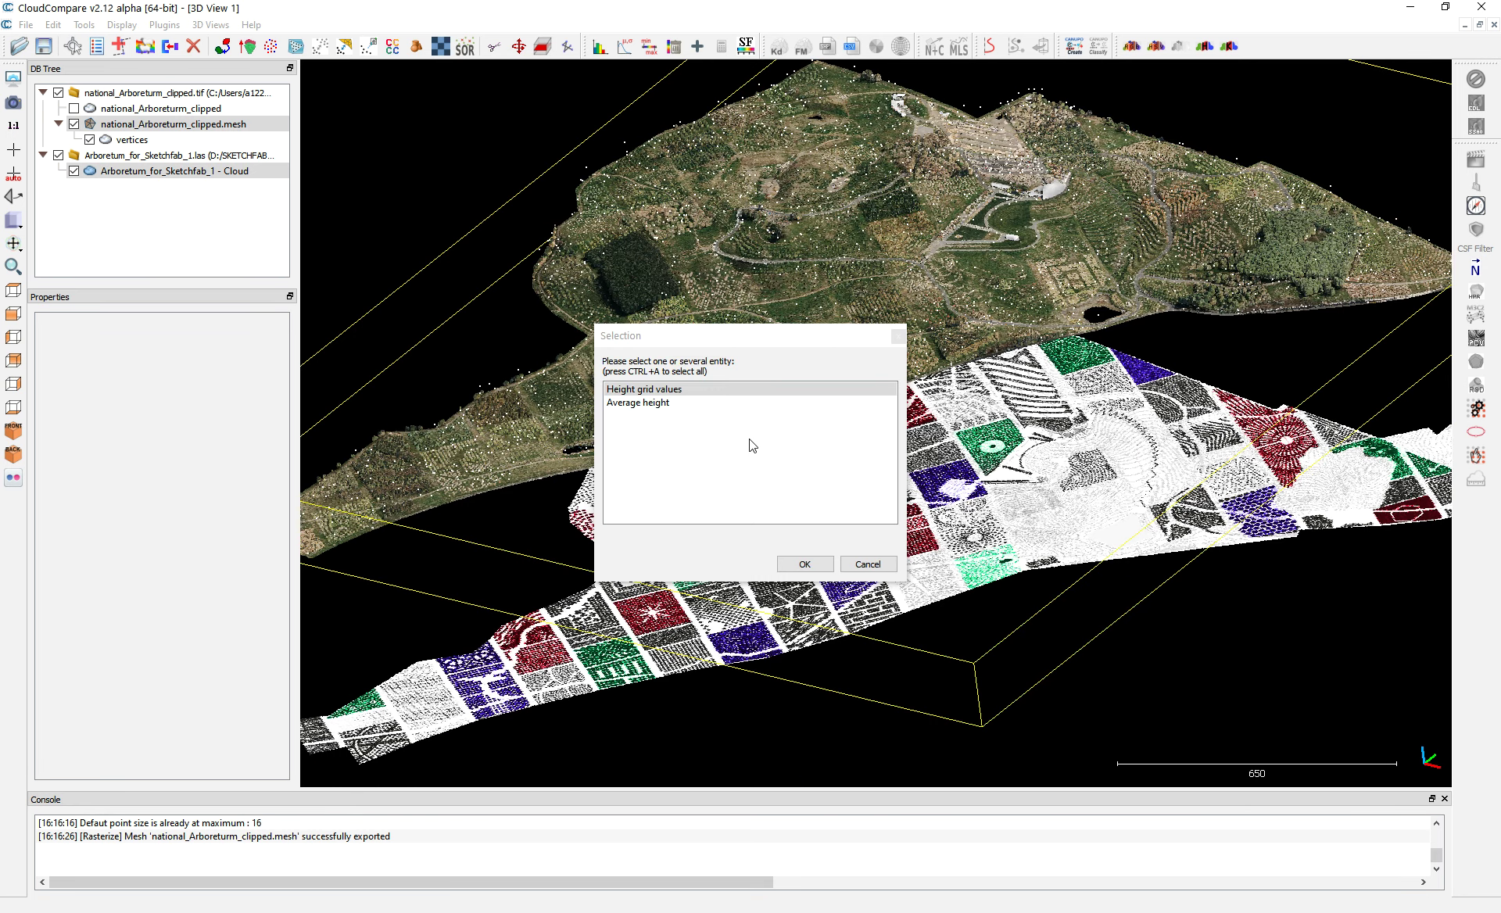
pyautogui.click(661, 403)
pyautogui.click(813, 565)
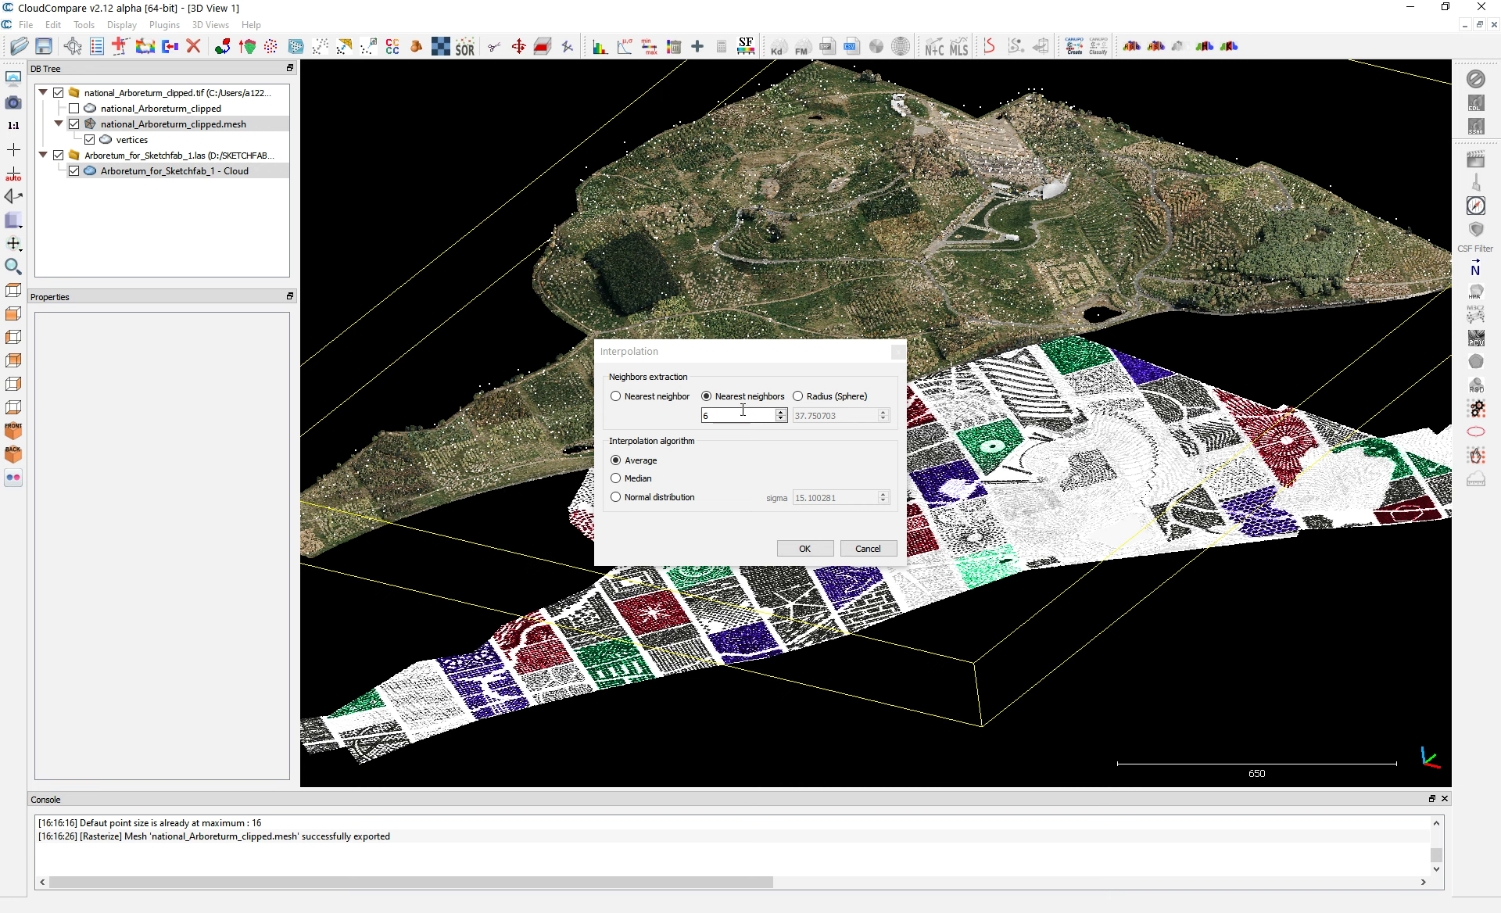
pyautogui.click(810, 547)
pyautogui.click(806, 483)
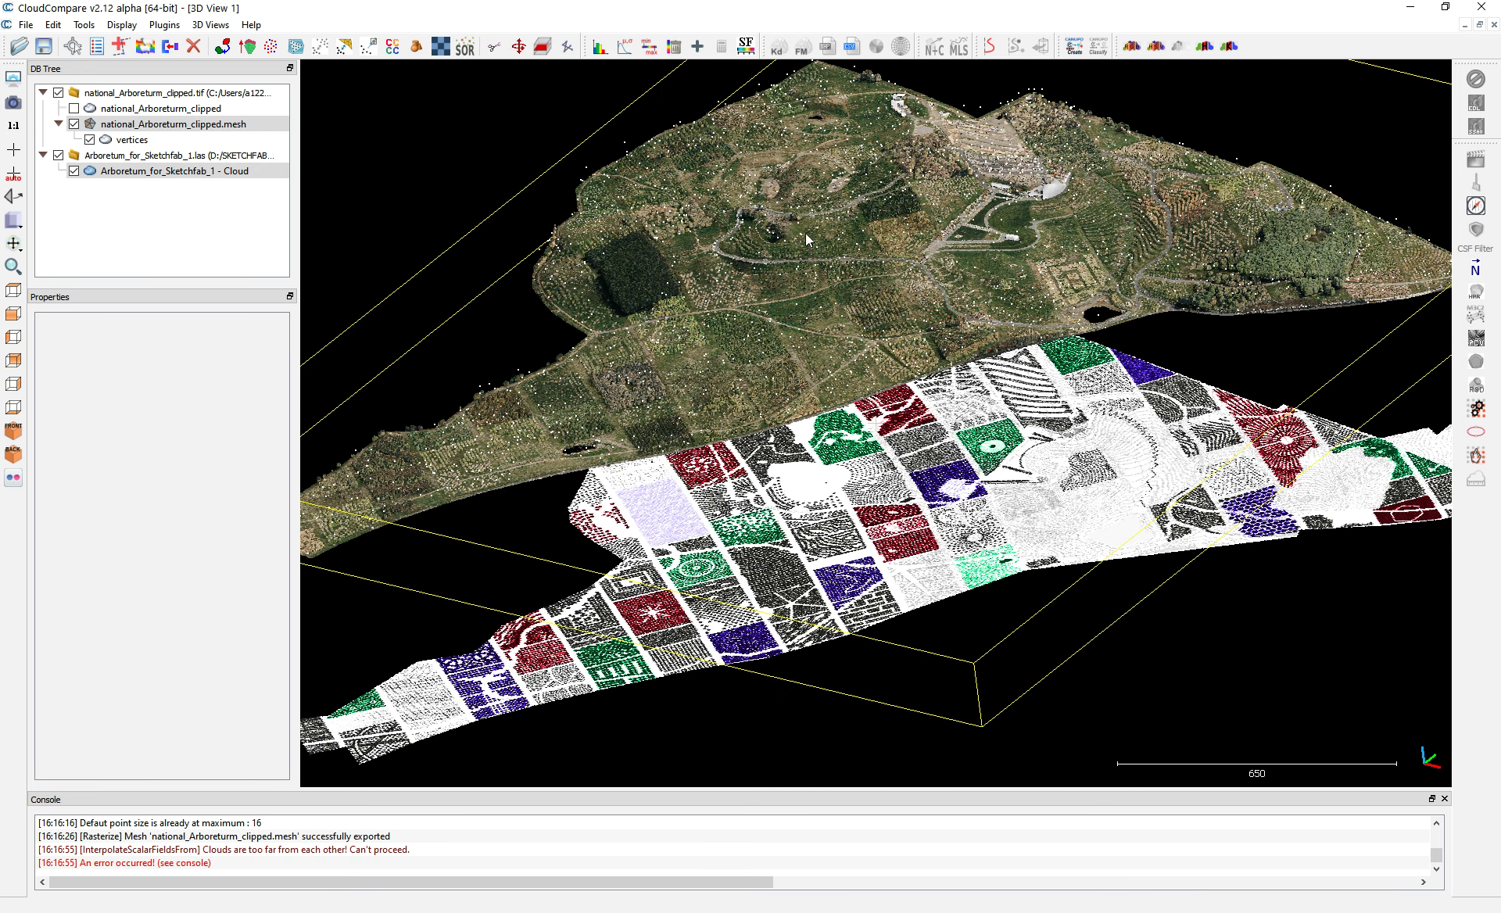
# - Colour the national_Arboreturm_clipped mesh by scalar field, trying None and Height grid values as the active field
pyautogui.click(133, 123)
pyautogui.click(57, 92)
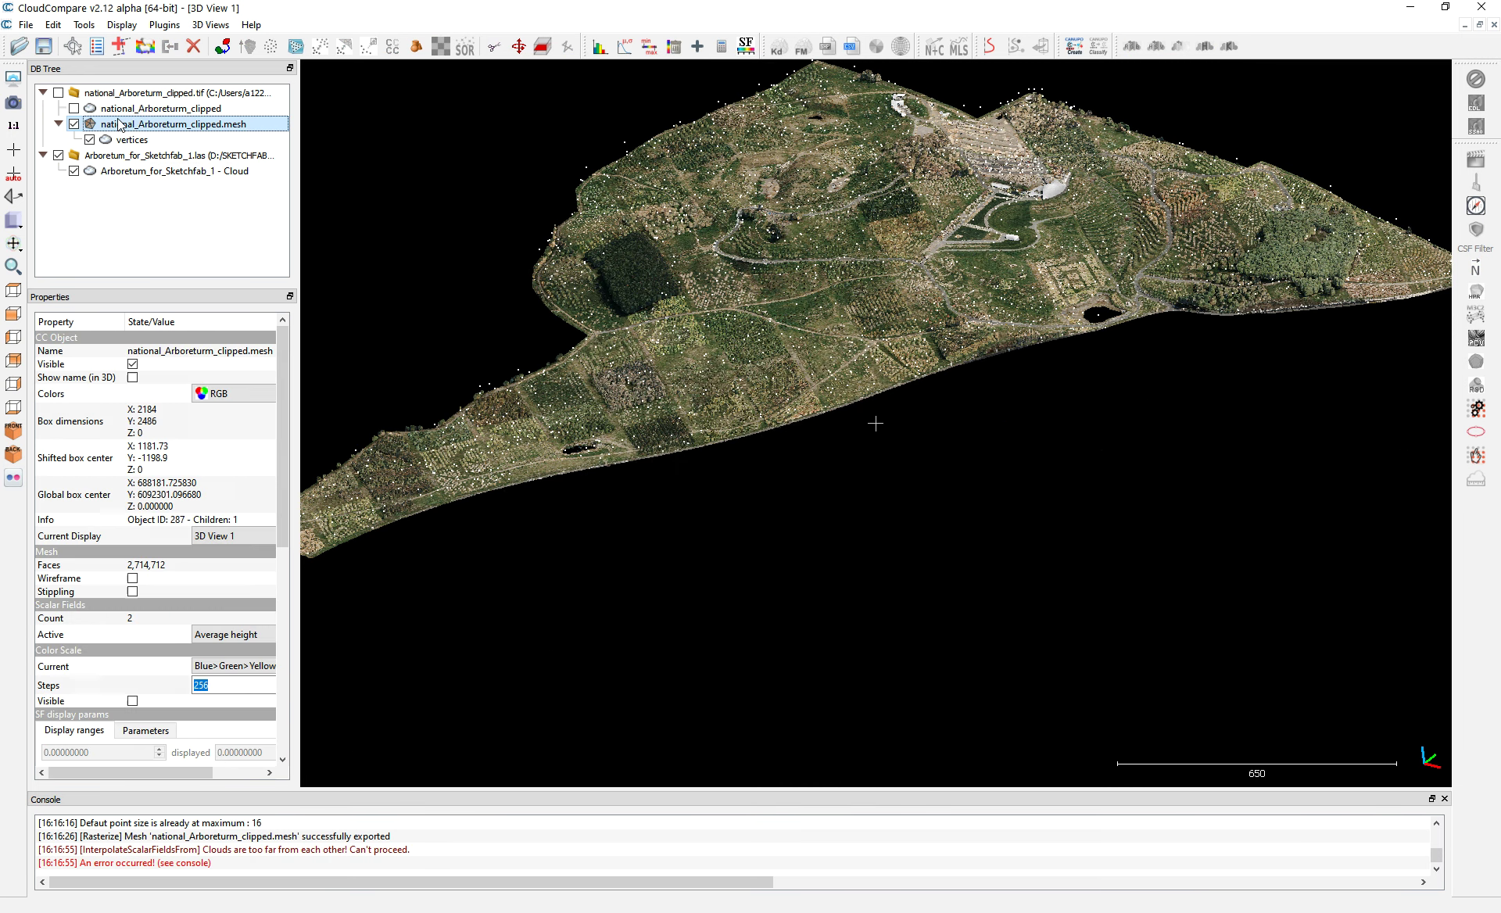
pyautogui.click(180, 389)
pyautogui.click(170, 434)
pyautogui.click(187, 636)
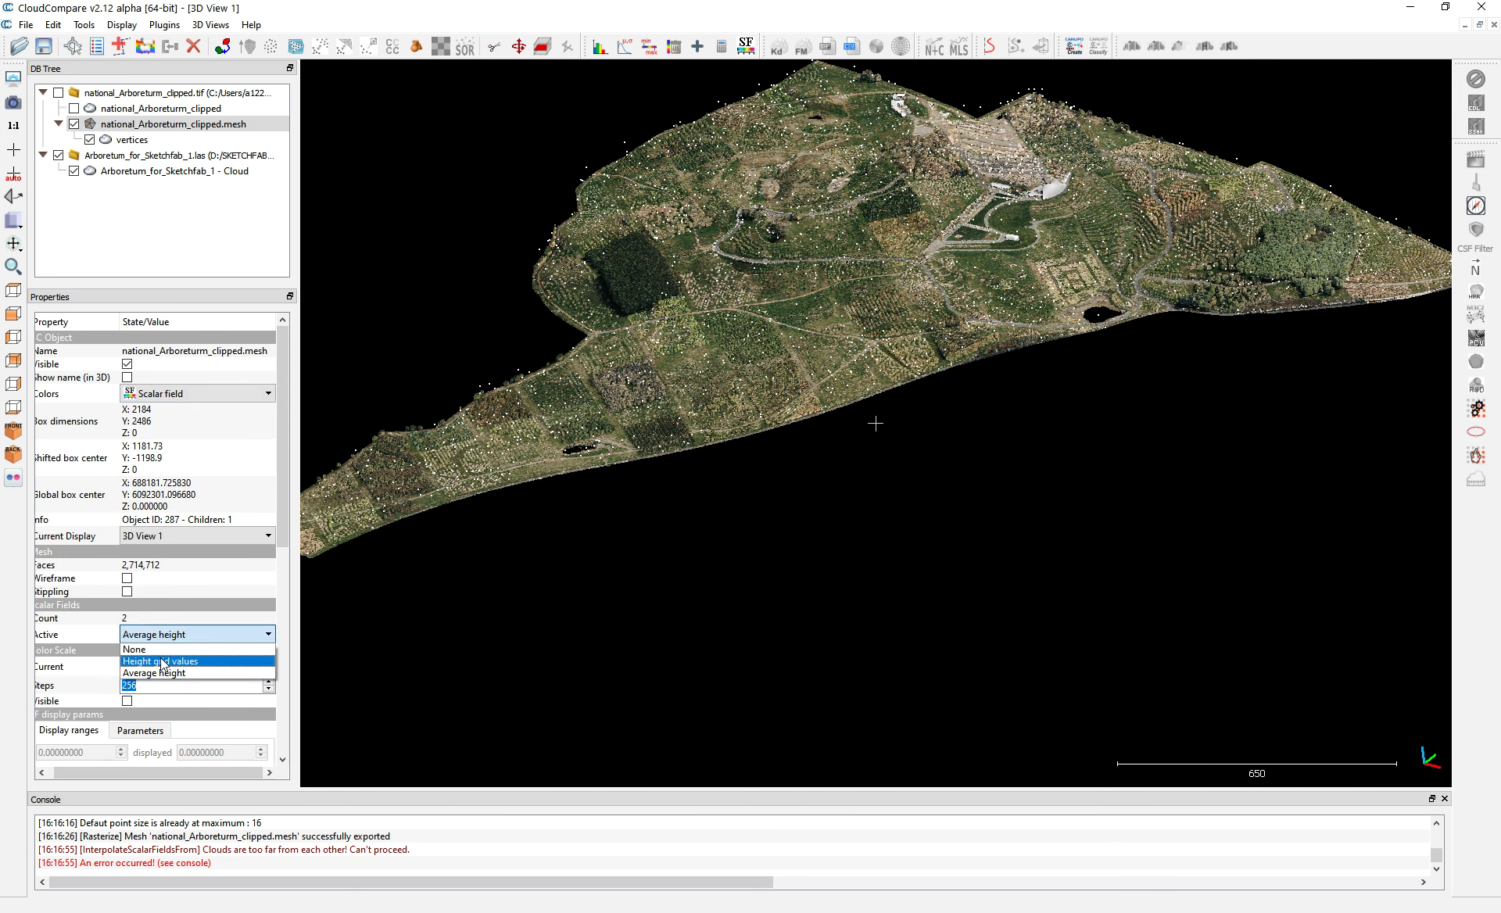
pyautogui.click(152, 656)
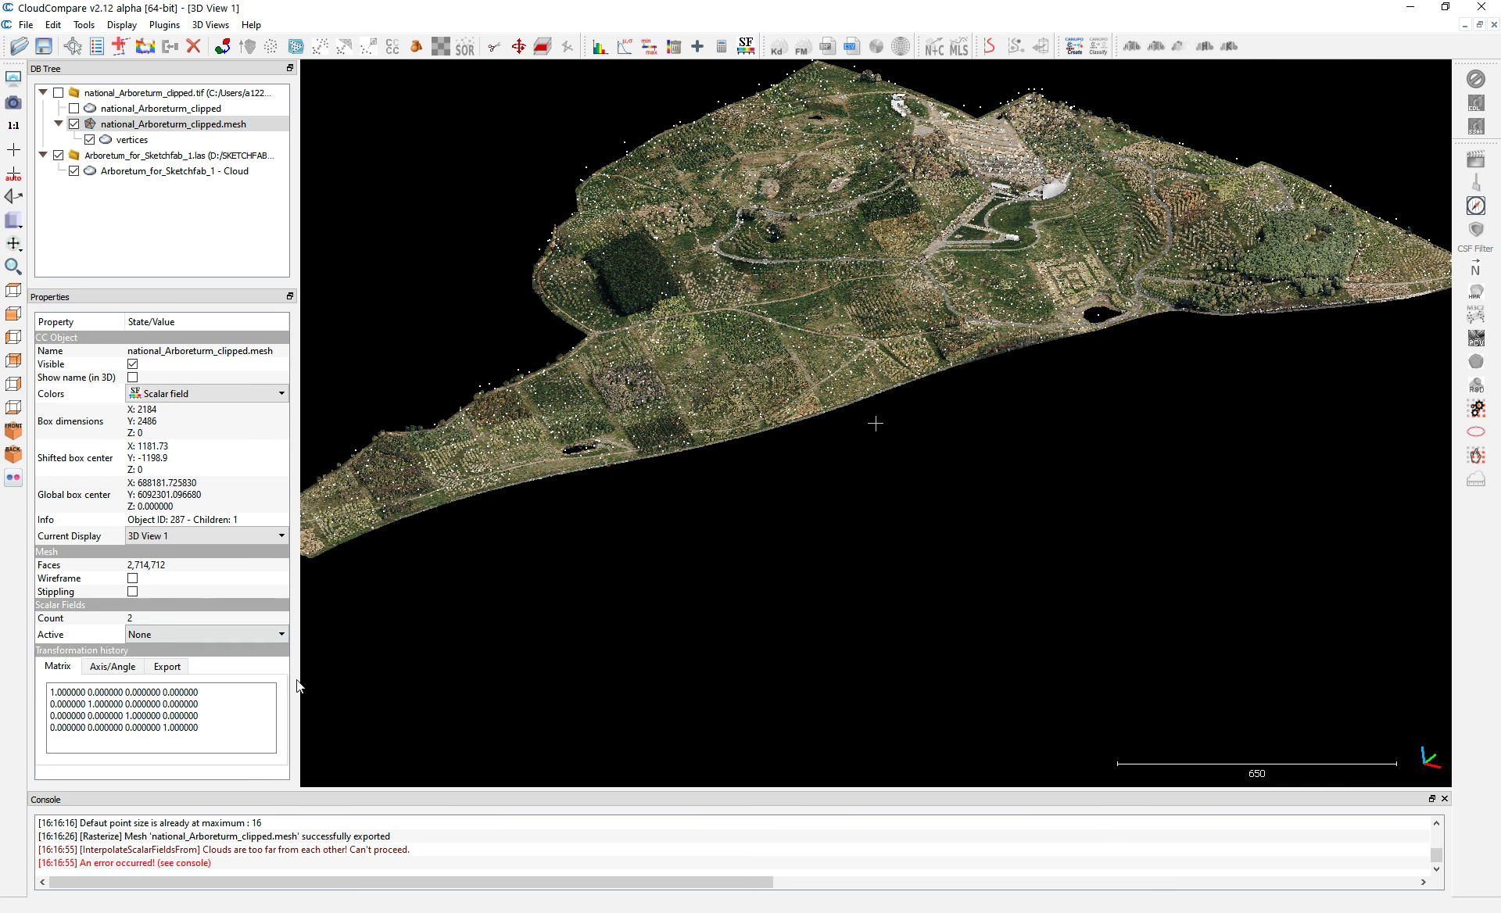
pyautogui.click(156, 637)
pyautogui.click(152, 656)
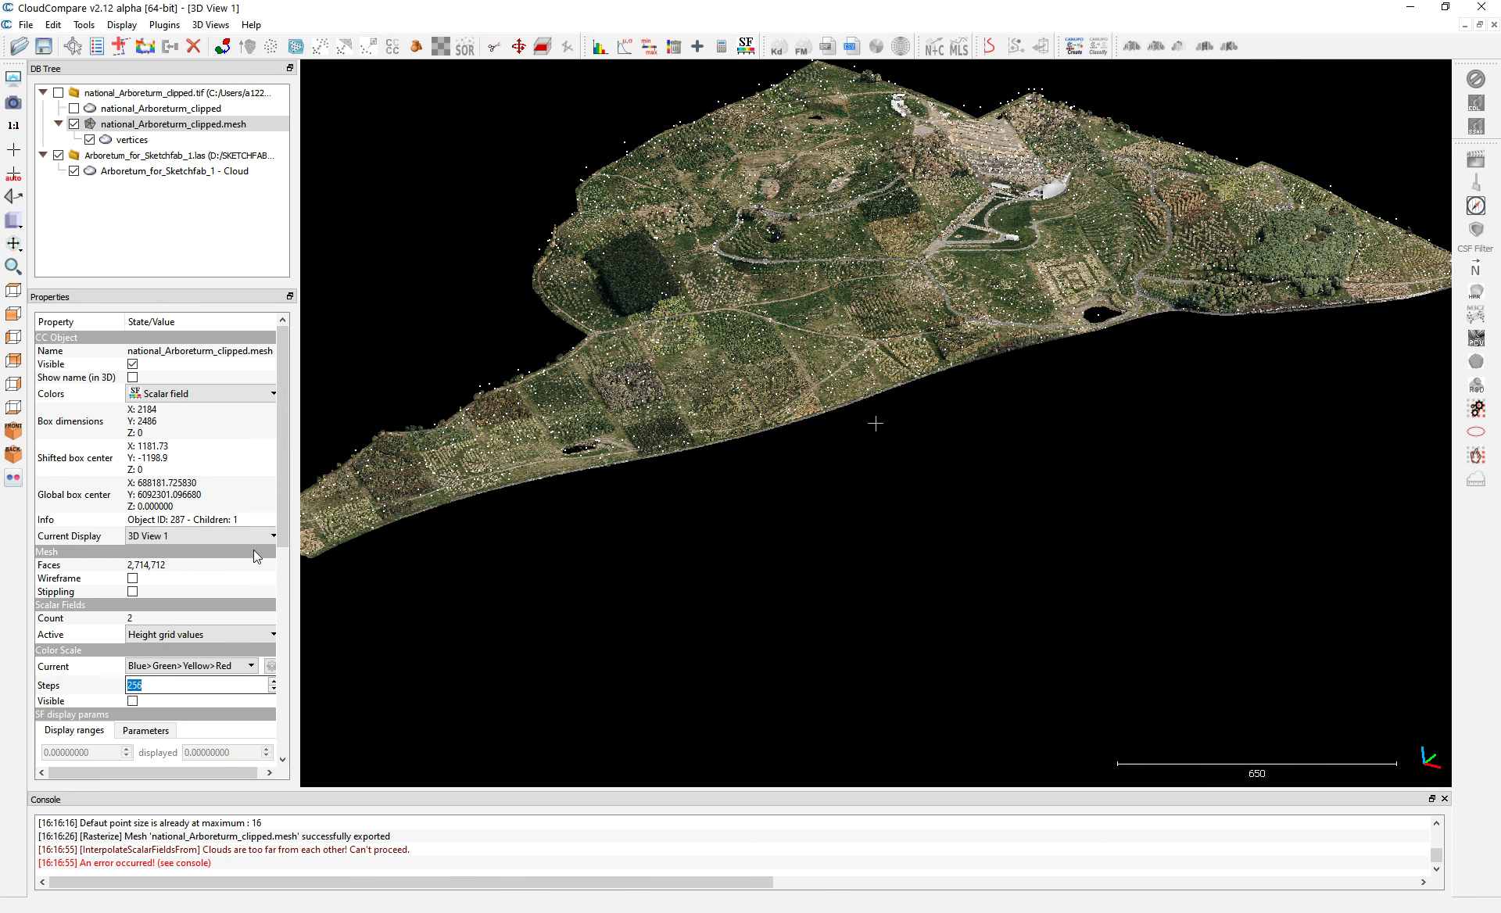
# - Delete the exported mesh and show the national_Arboreturm_clipped cloud again
pyautogui.press('Delete')
pyautogui.click(120, 108)
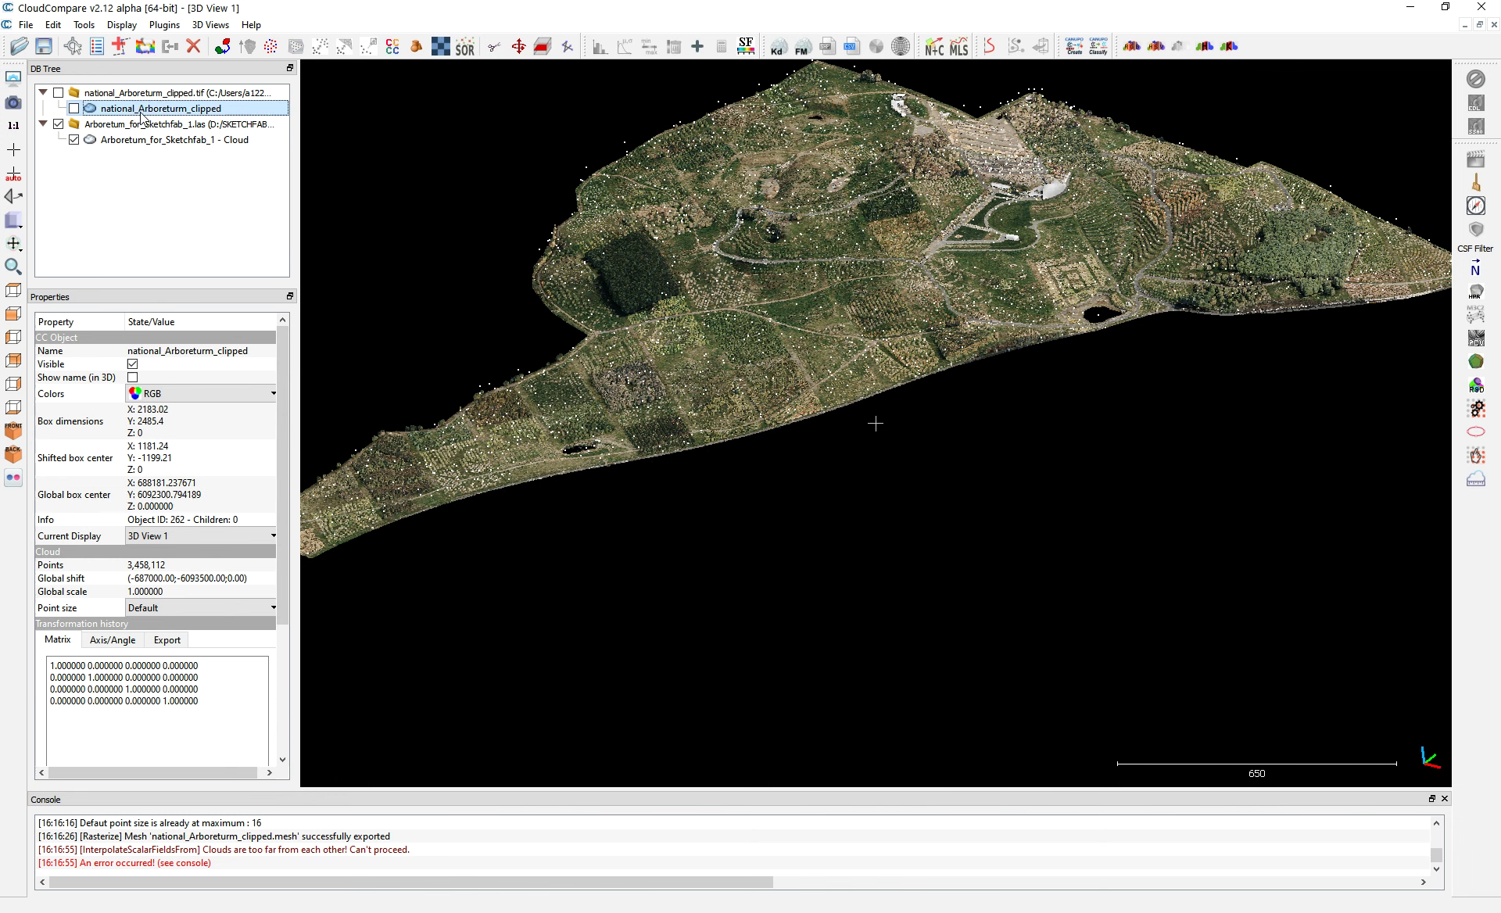
pyautogui.click(72, 108)
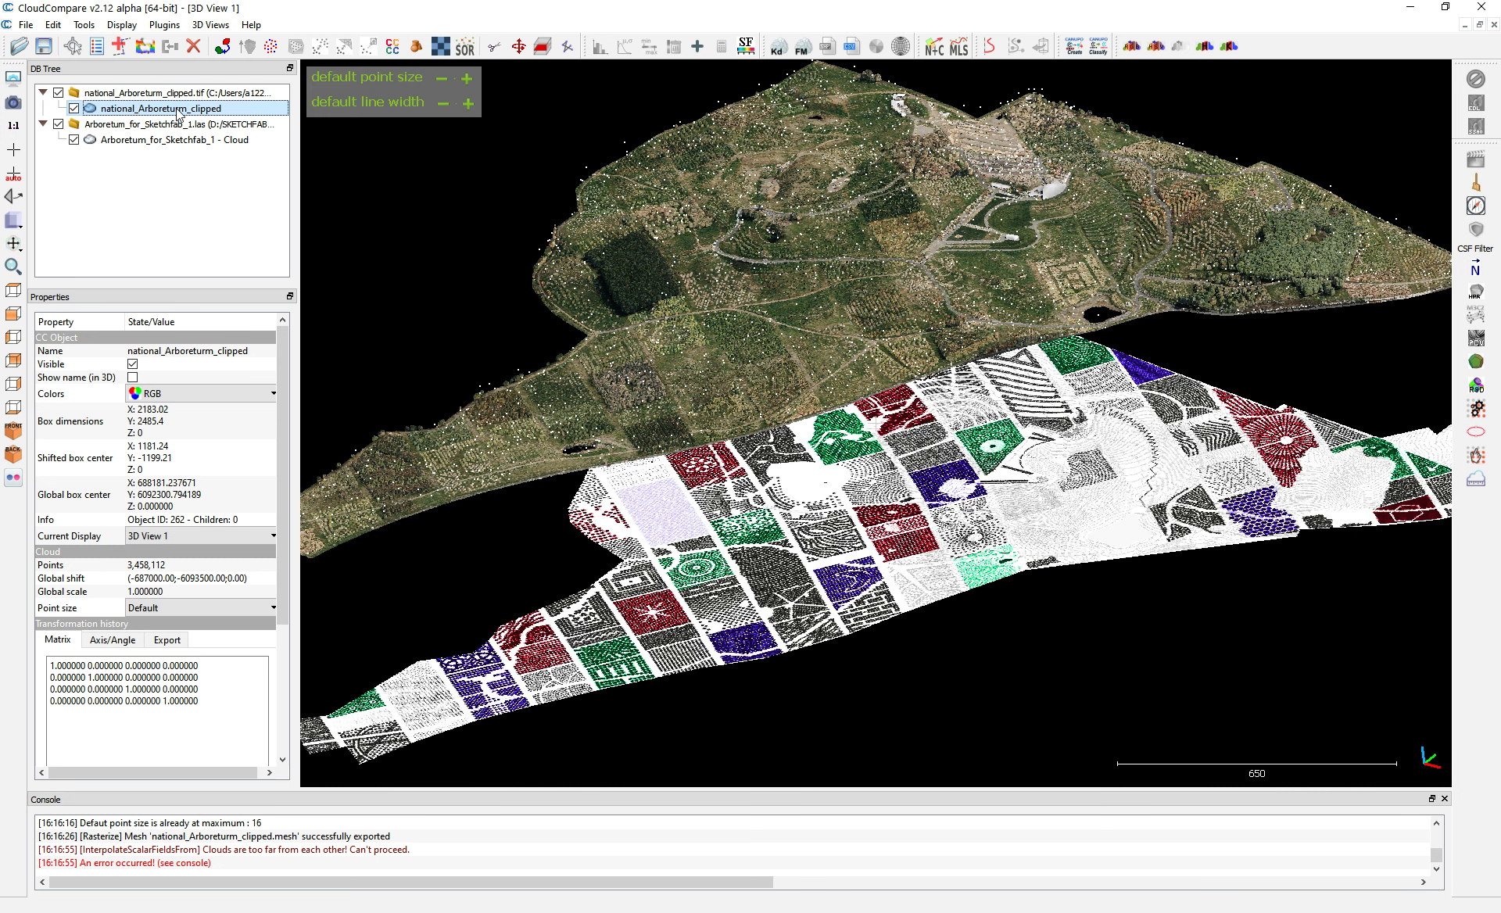
# - Start rasterizing the national_Arboreturm_clipped cloud with RGB as the active layer and a grid step of 2
pyautogui.click(442, 47)
pyautogui.click(585, 286)
pyautogui.click(551, 304)
pyautogui.click(589, 245)
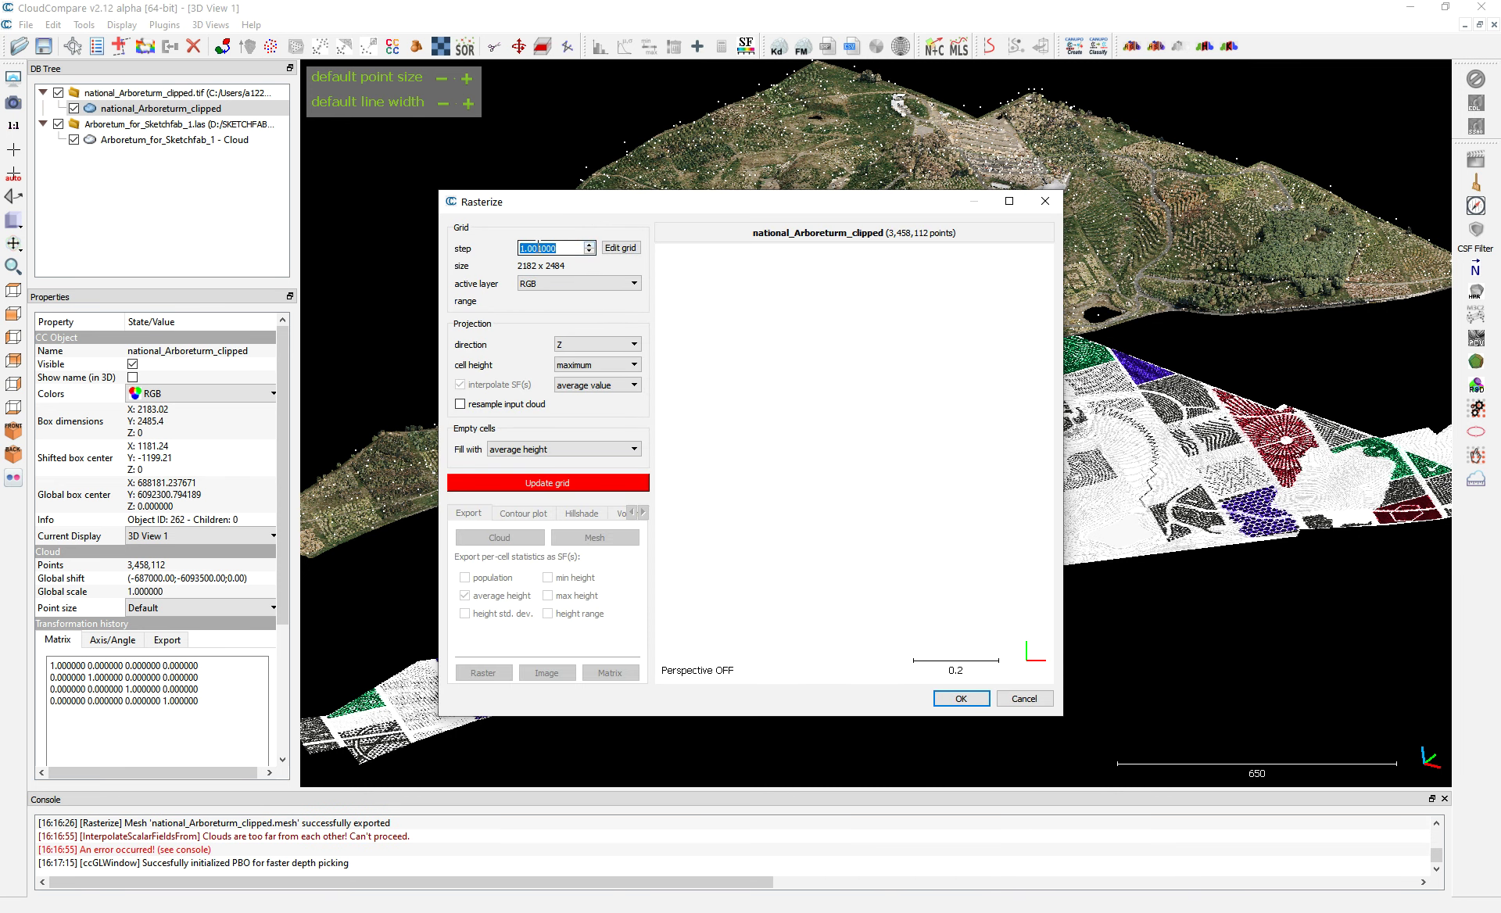
pyautogui.write('2')
pyautogui.press('Tab')
# - Leave the raster's empty cells empty, then update the grid and export it as a mesh
pyautogui.click(555, 449)
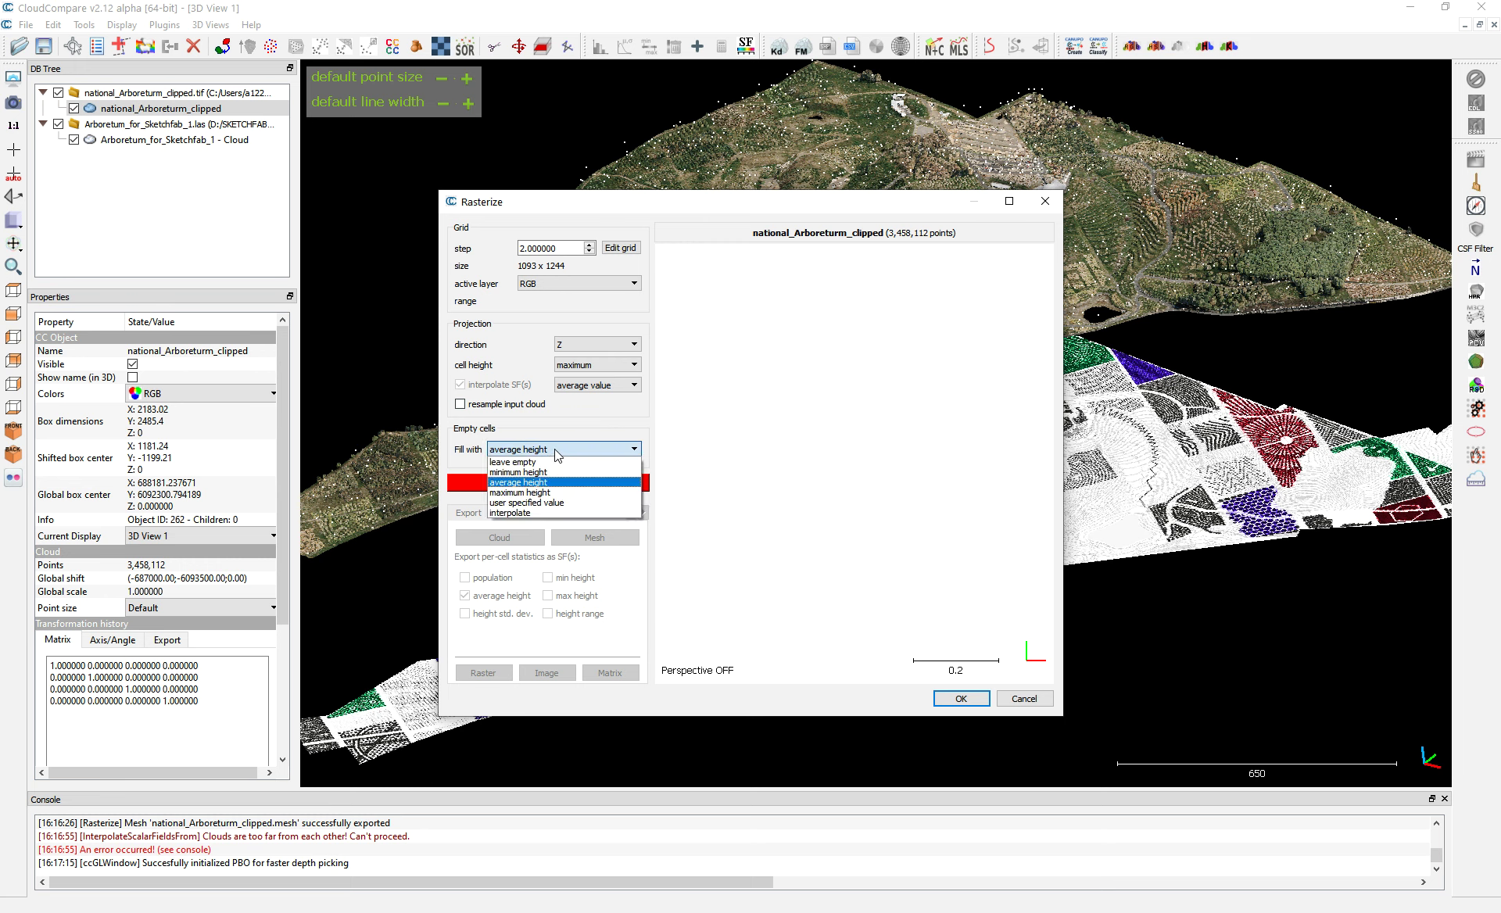
pyautogui.click(522, 431)
pyautogui.click(522, 449)
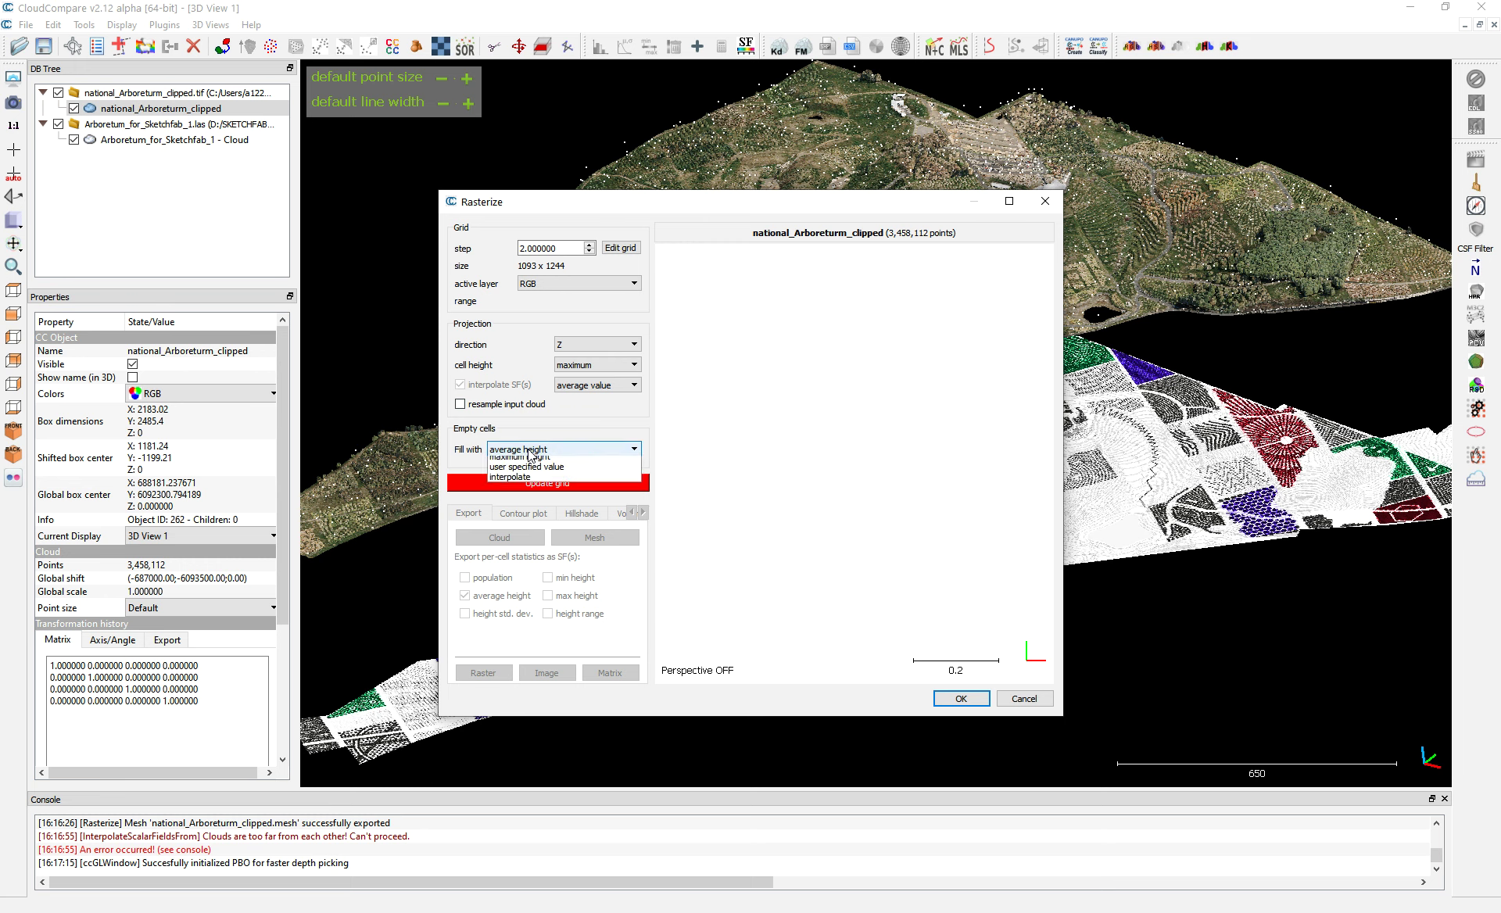
pyautogui.click(524, 462)
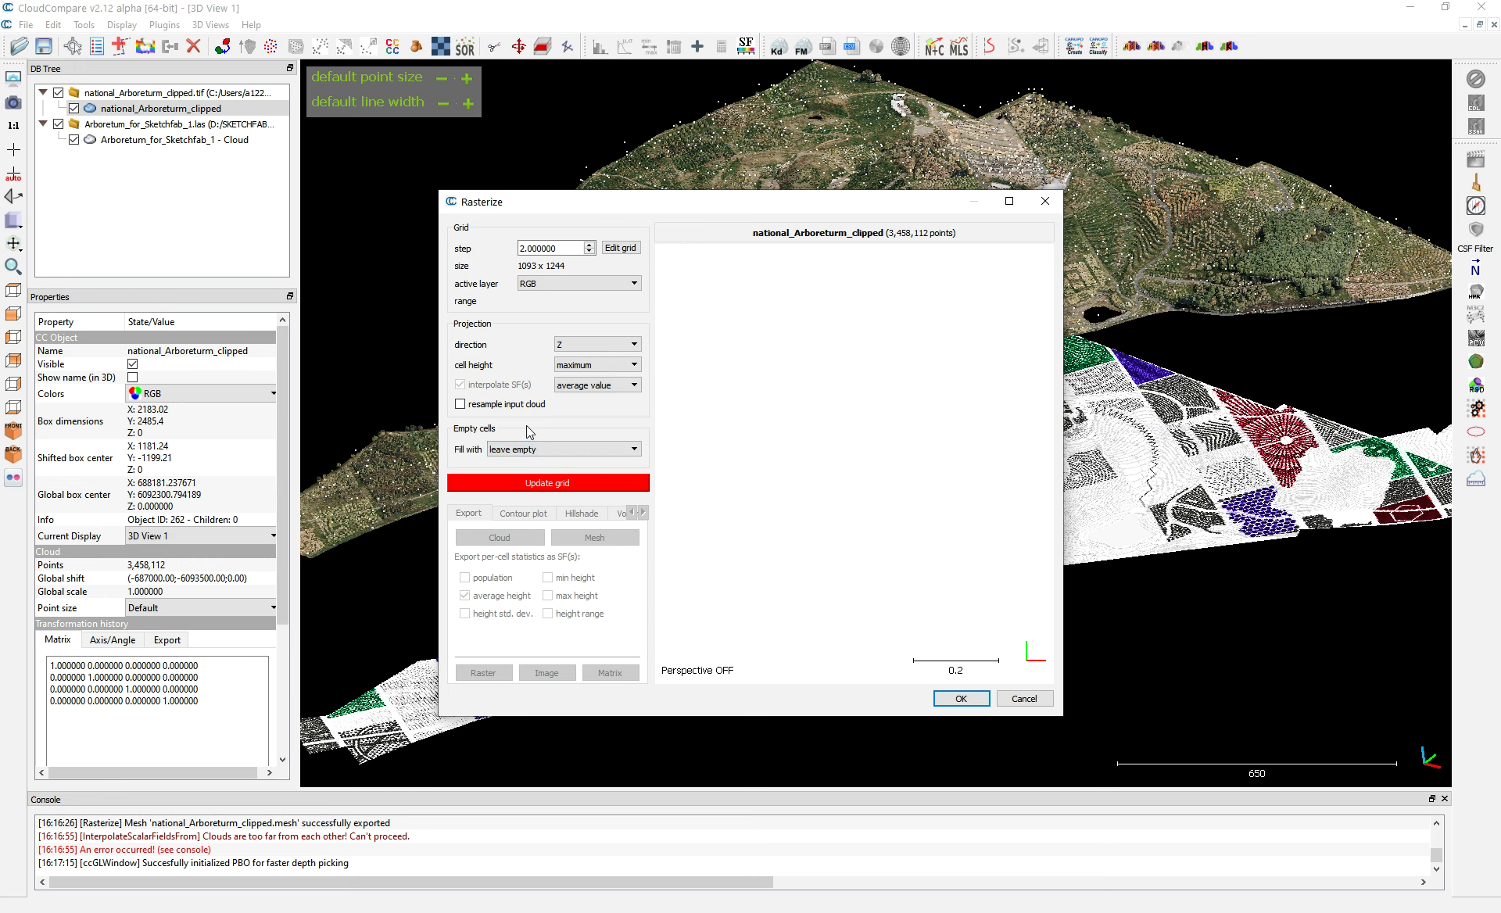
pyautogui.click(560, 484)
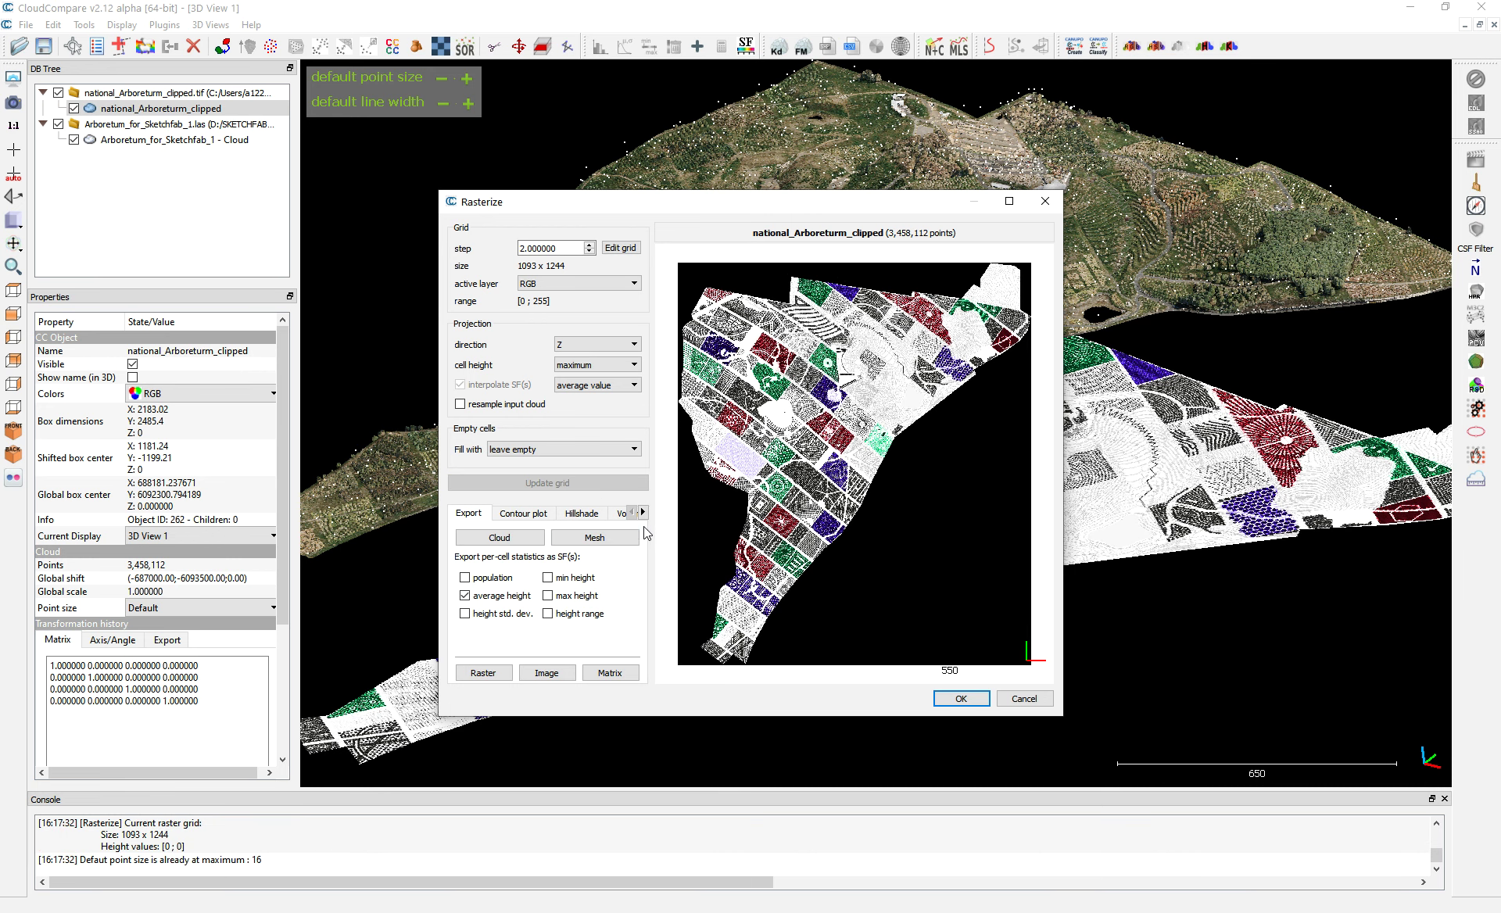
pyautogui.click(592, 540)
pyautogui.click(1046, 201)
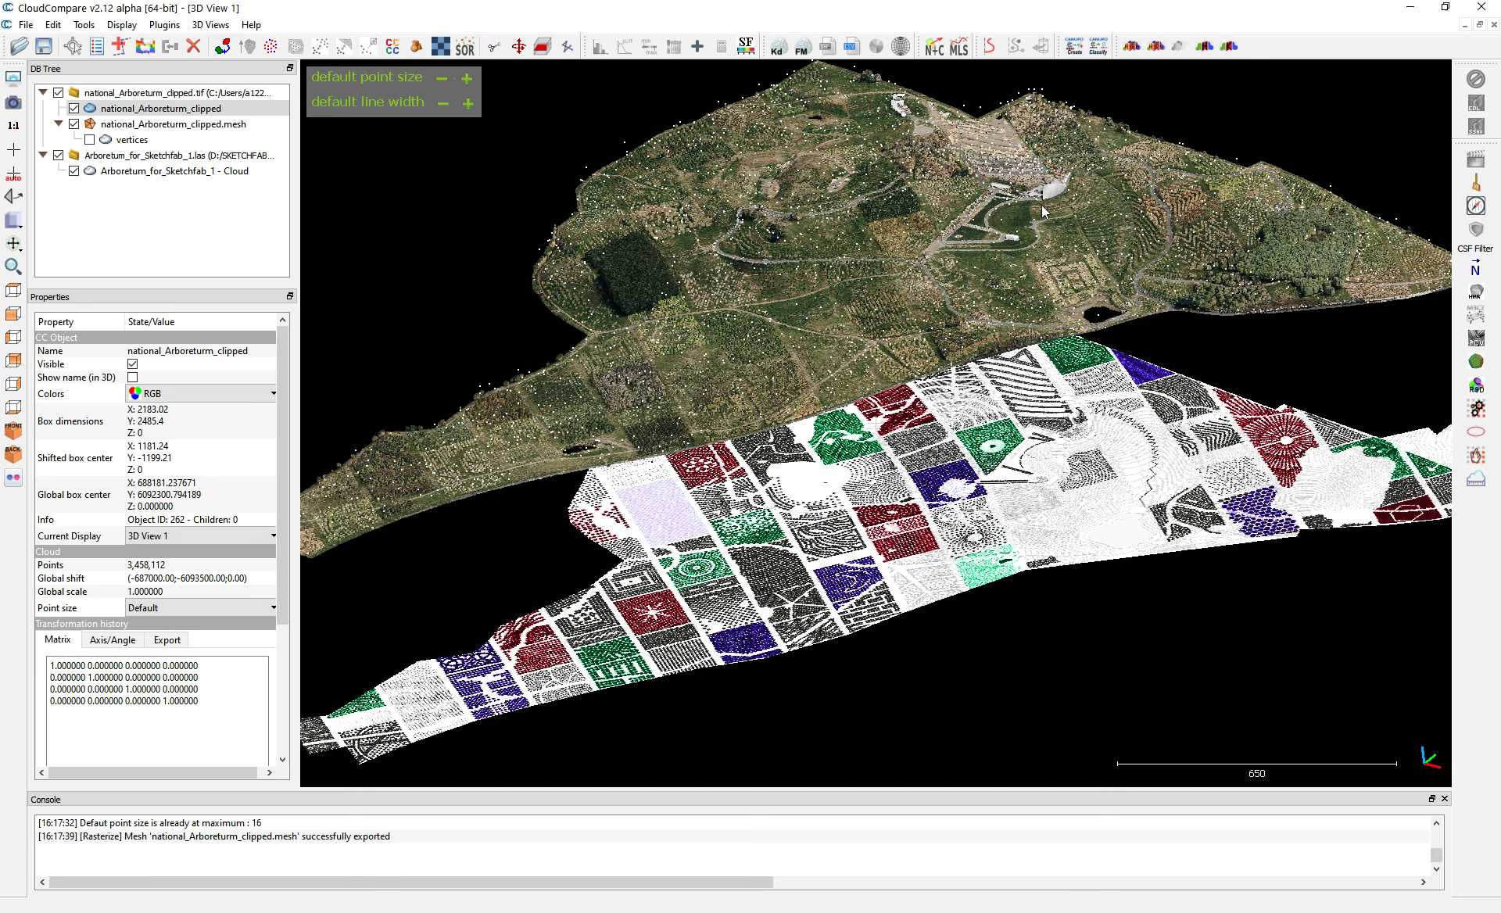
# - Switch to QGIS, search the processing tools for "las" and open the lascolor tool
pyautogui.click(1411, 8)
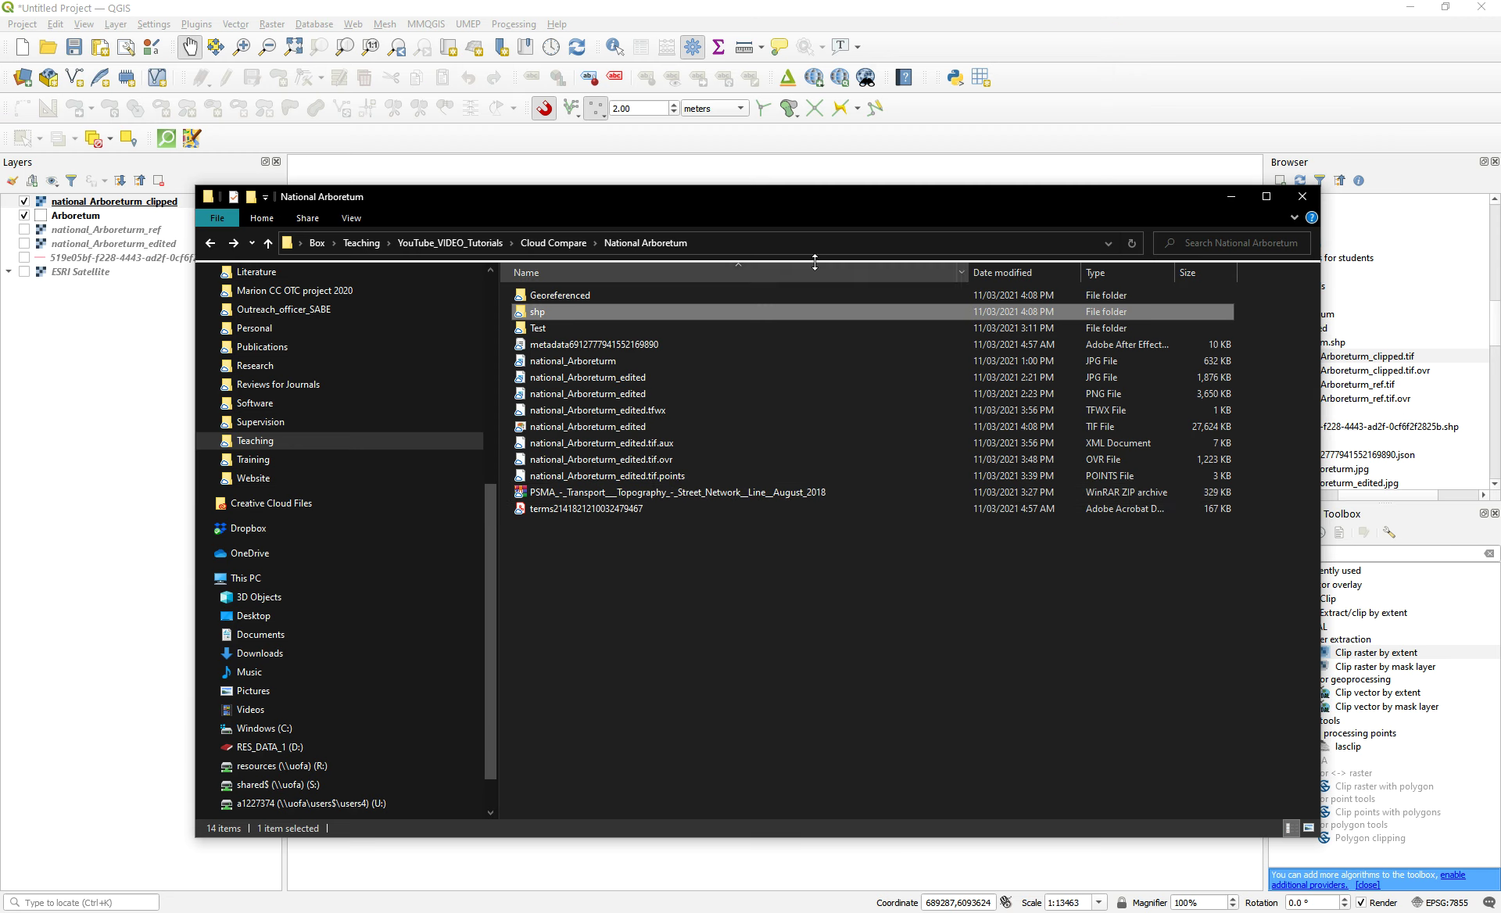
pyautogui.click(1232, 202)
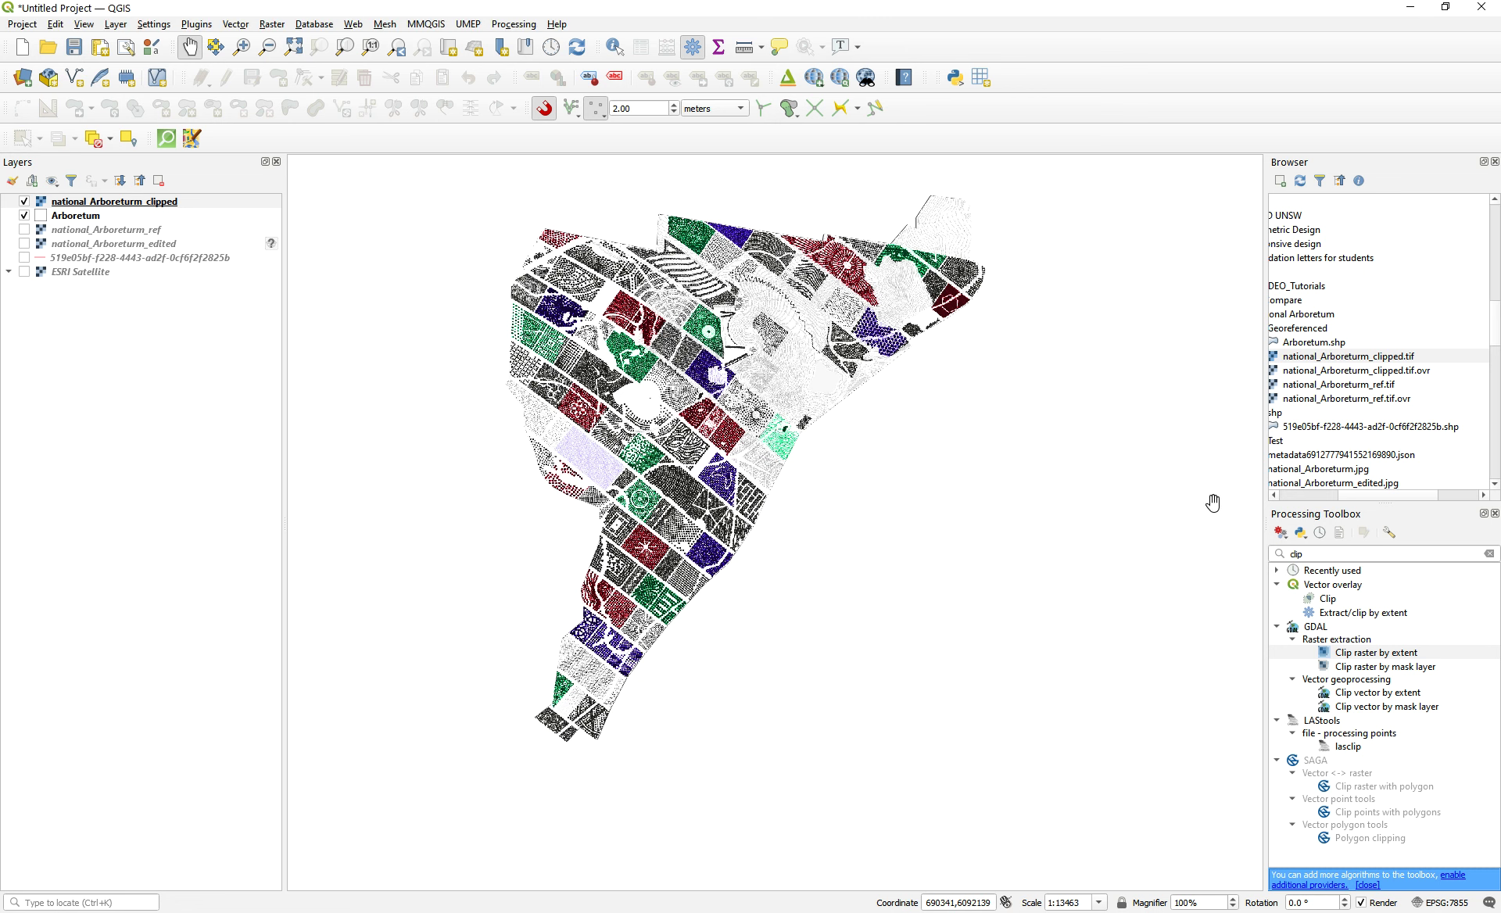
pyautogui.moveTo(1332, 554); pyautogui.dragTo(1227, 558)
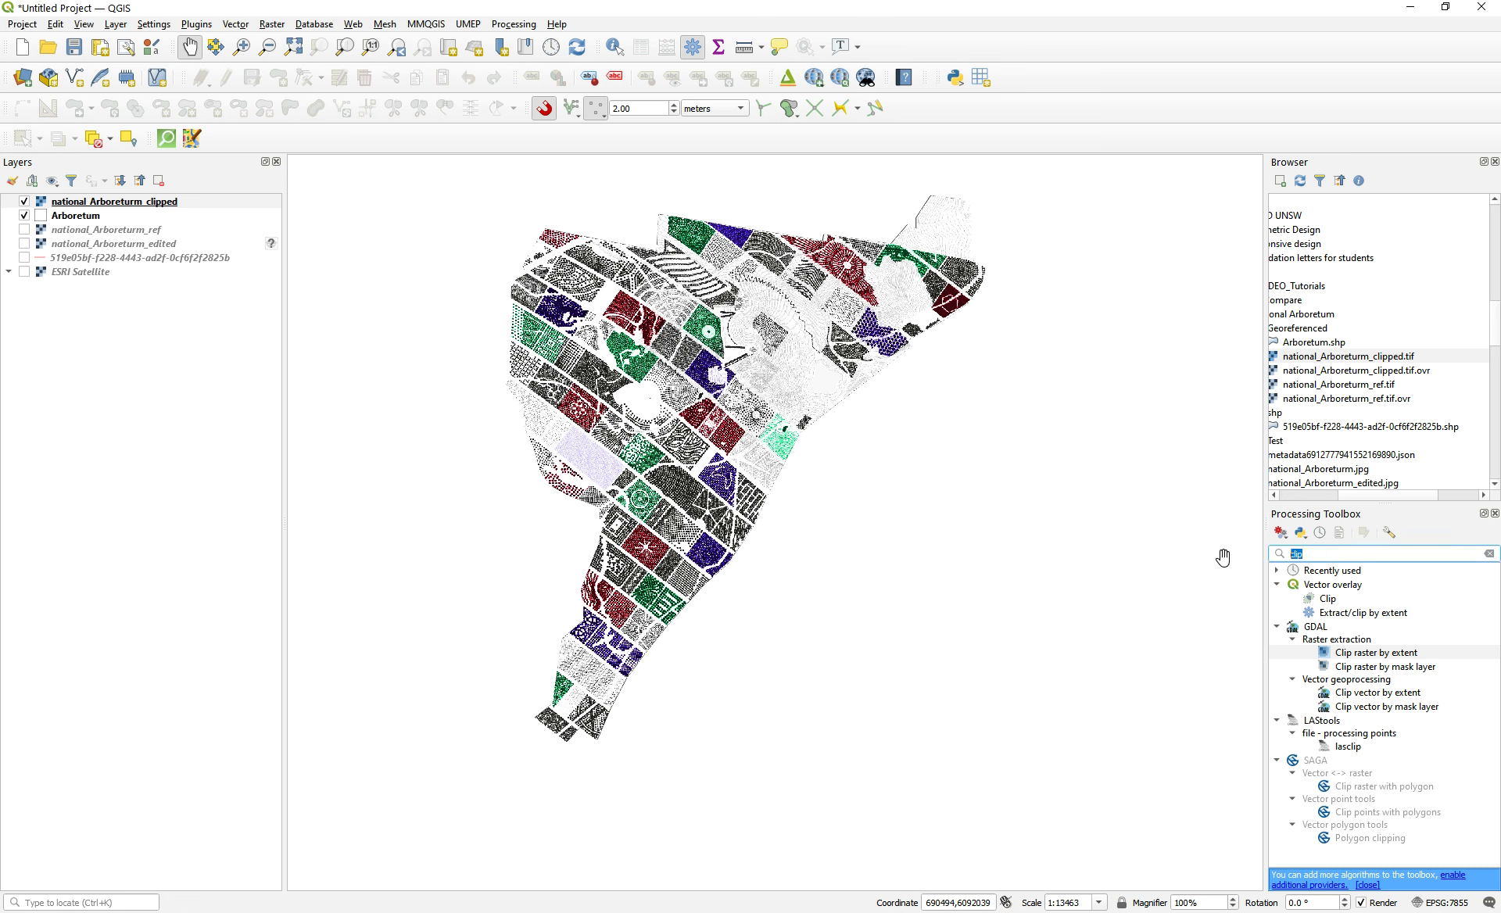
pyautogui.write('las')
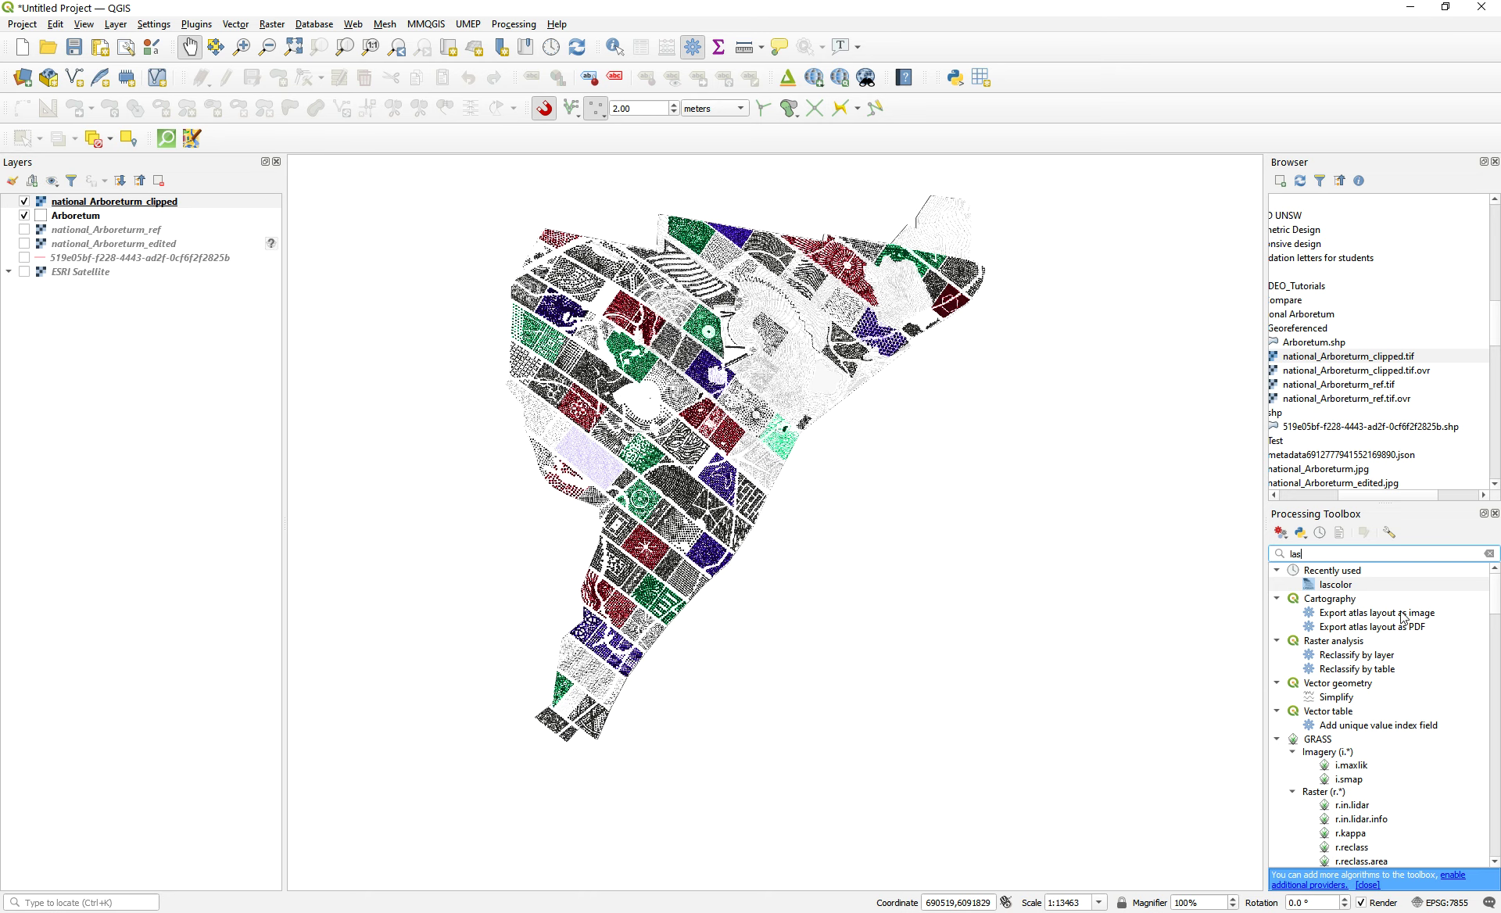
pyautogui.doubleClick(1338, 585)
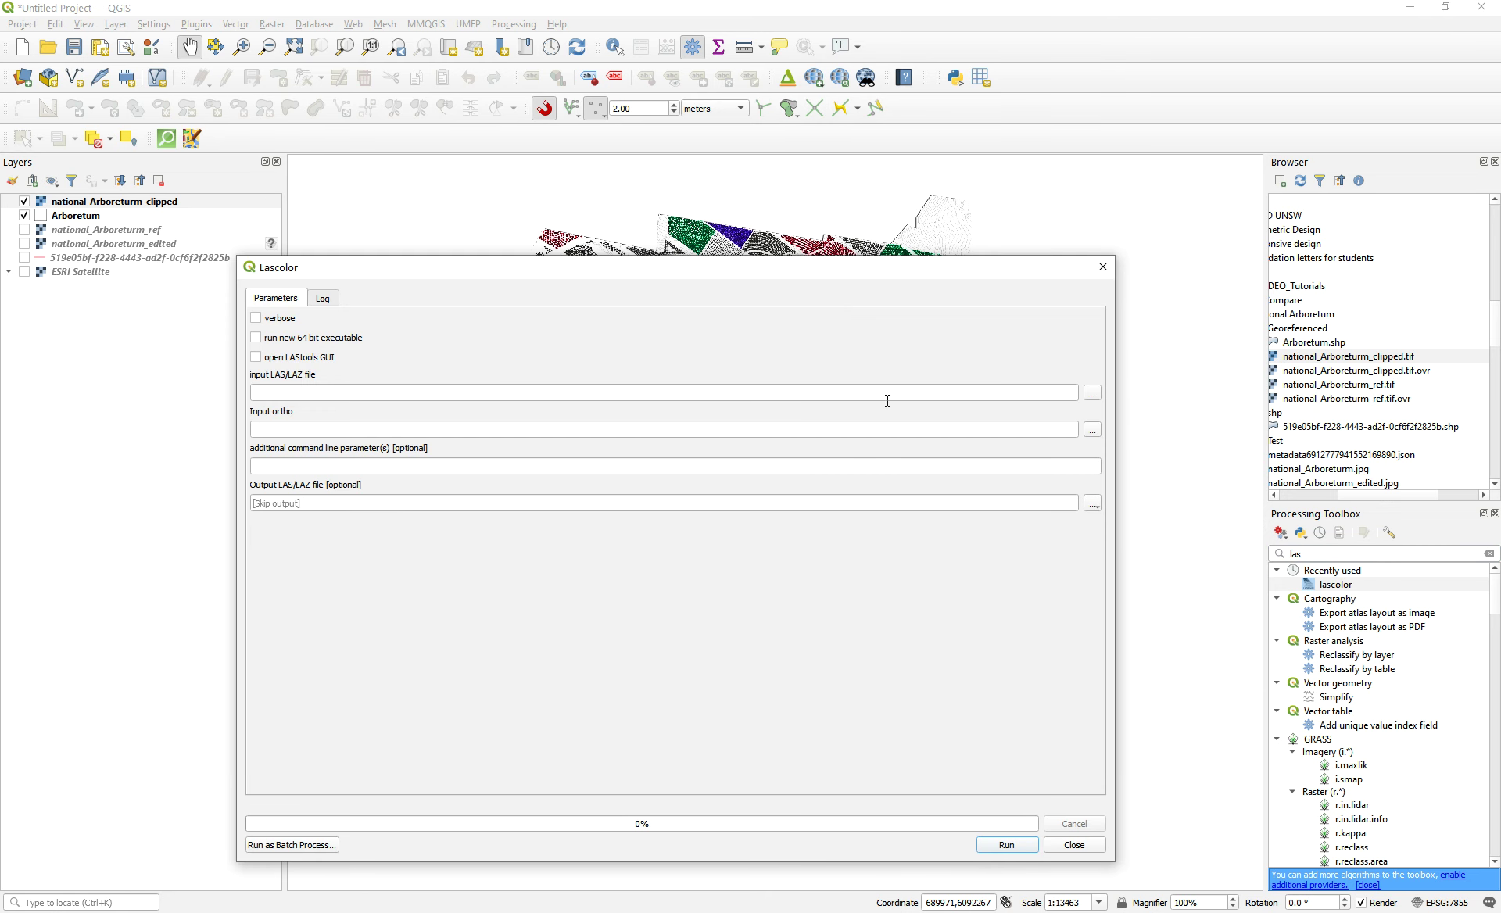
# - Copy the Arboretum_for_Sketchfab_1 LAS file from the National_Arboretum_Canberra folder inside SKETCHFAB_models on drive D
pyautogui.click(1092, 392)
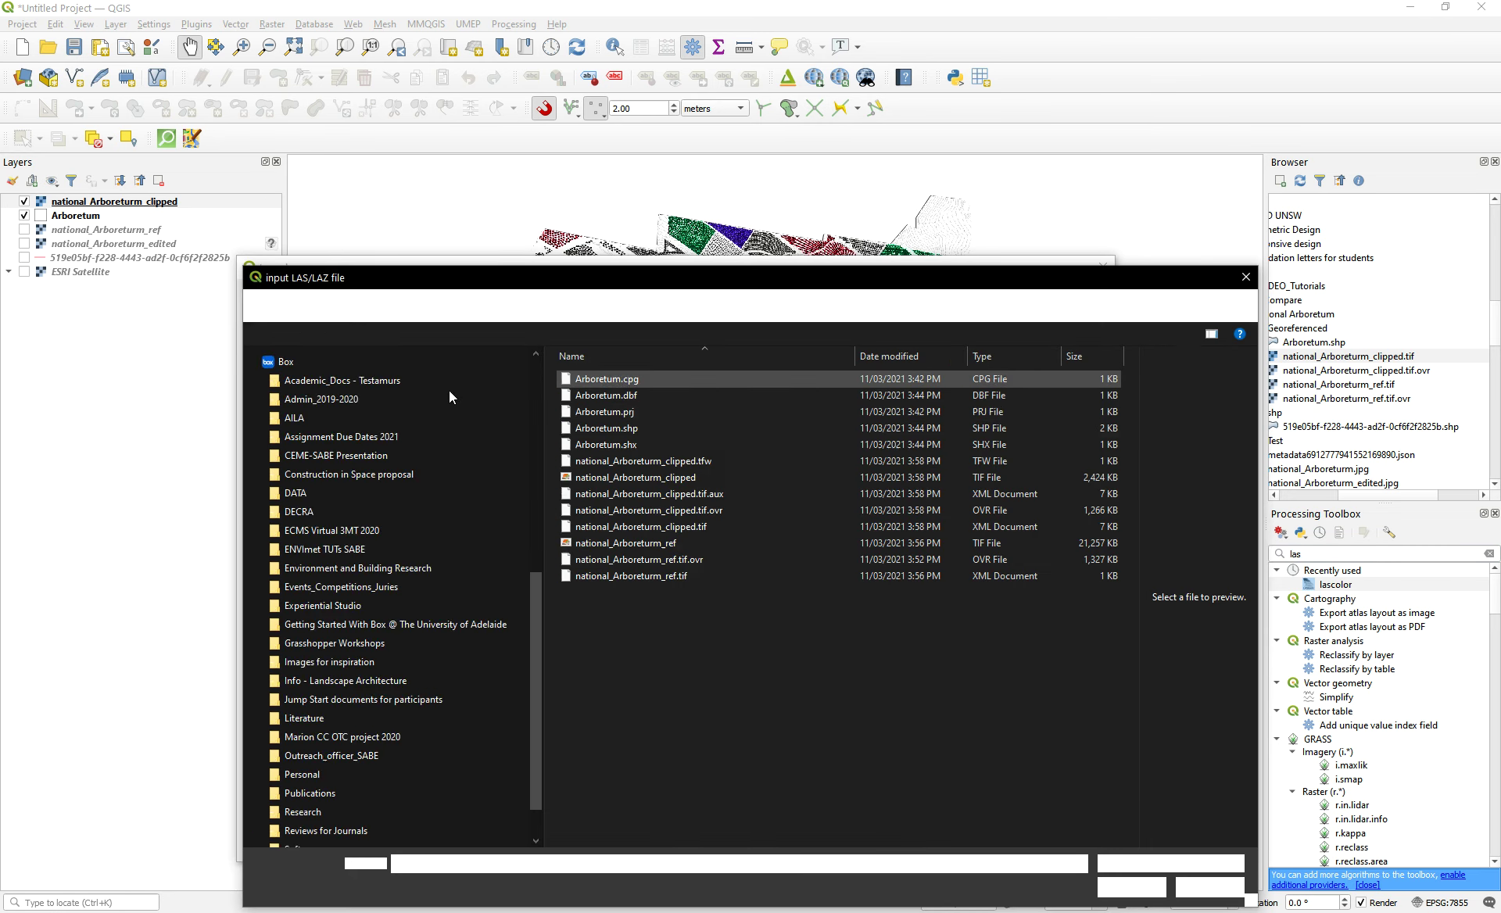
pyautogui.moveTo(537, 618); pyautogui.dragTo(537, 373)
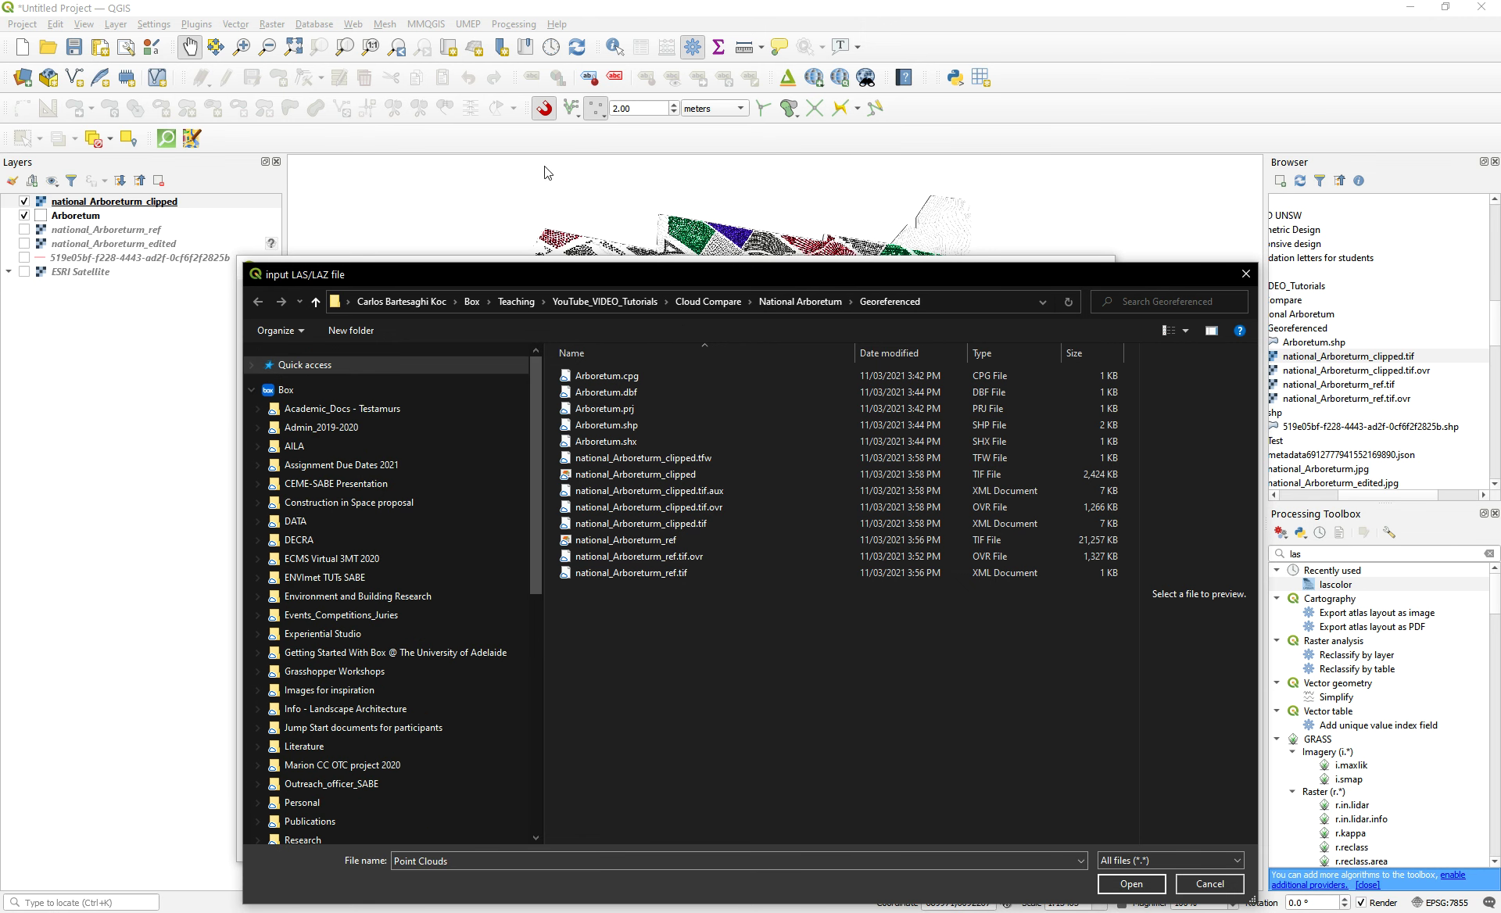
pyautogui.click(165, 2)
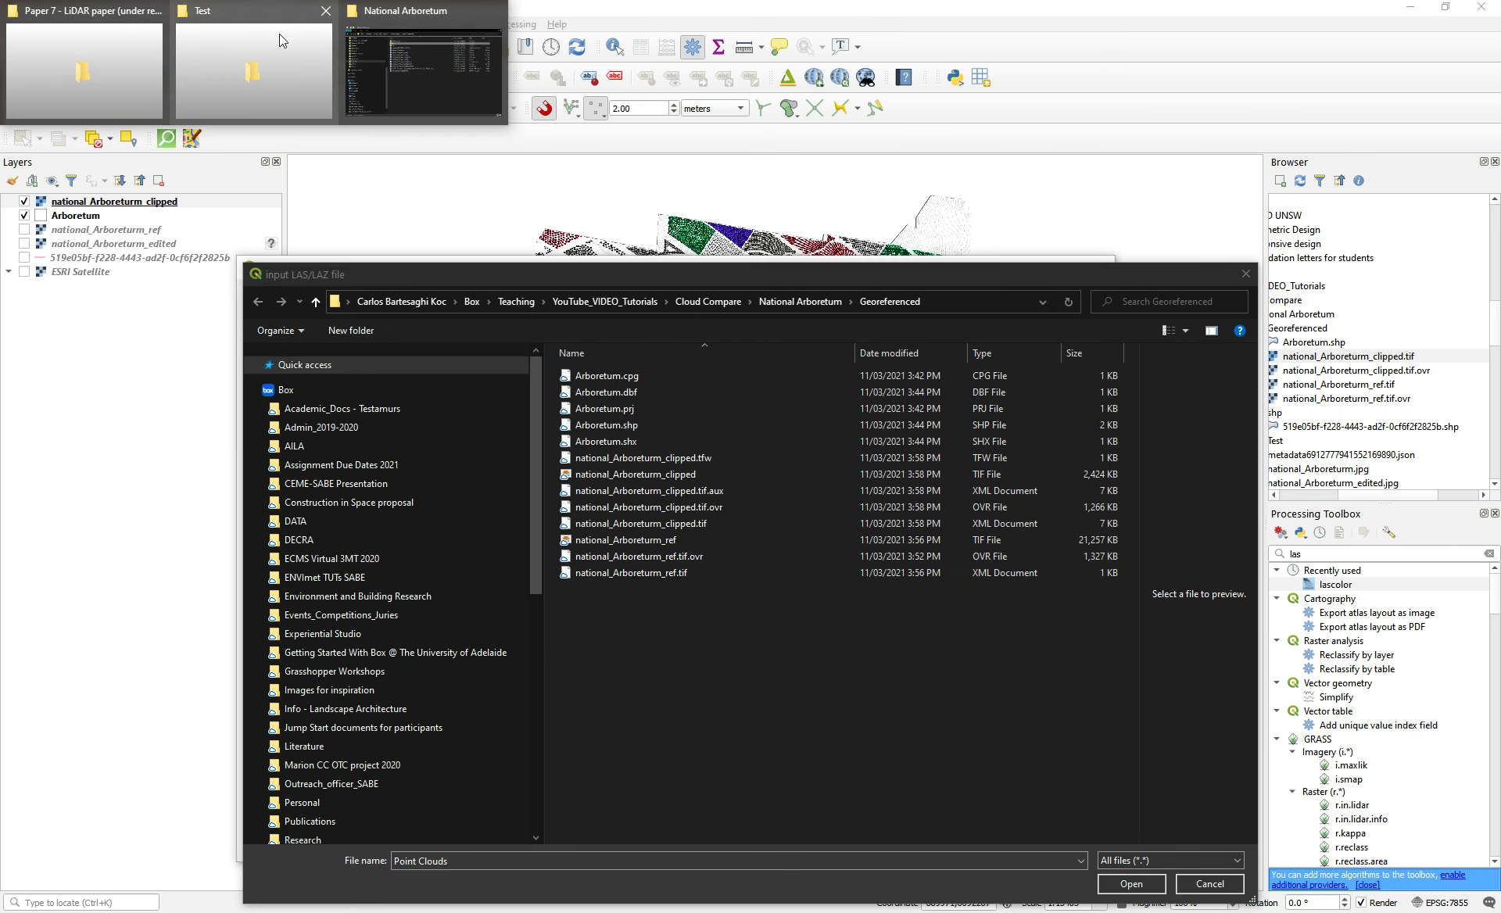
pyautogui.click(399, 69)
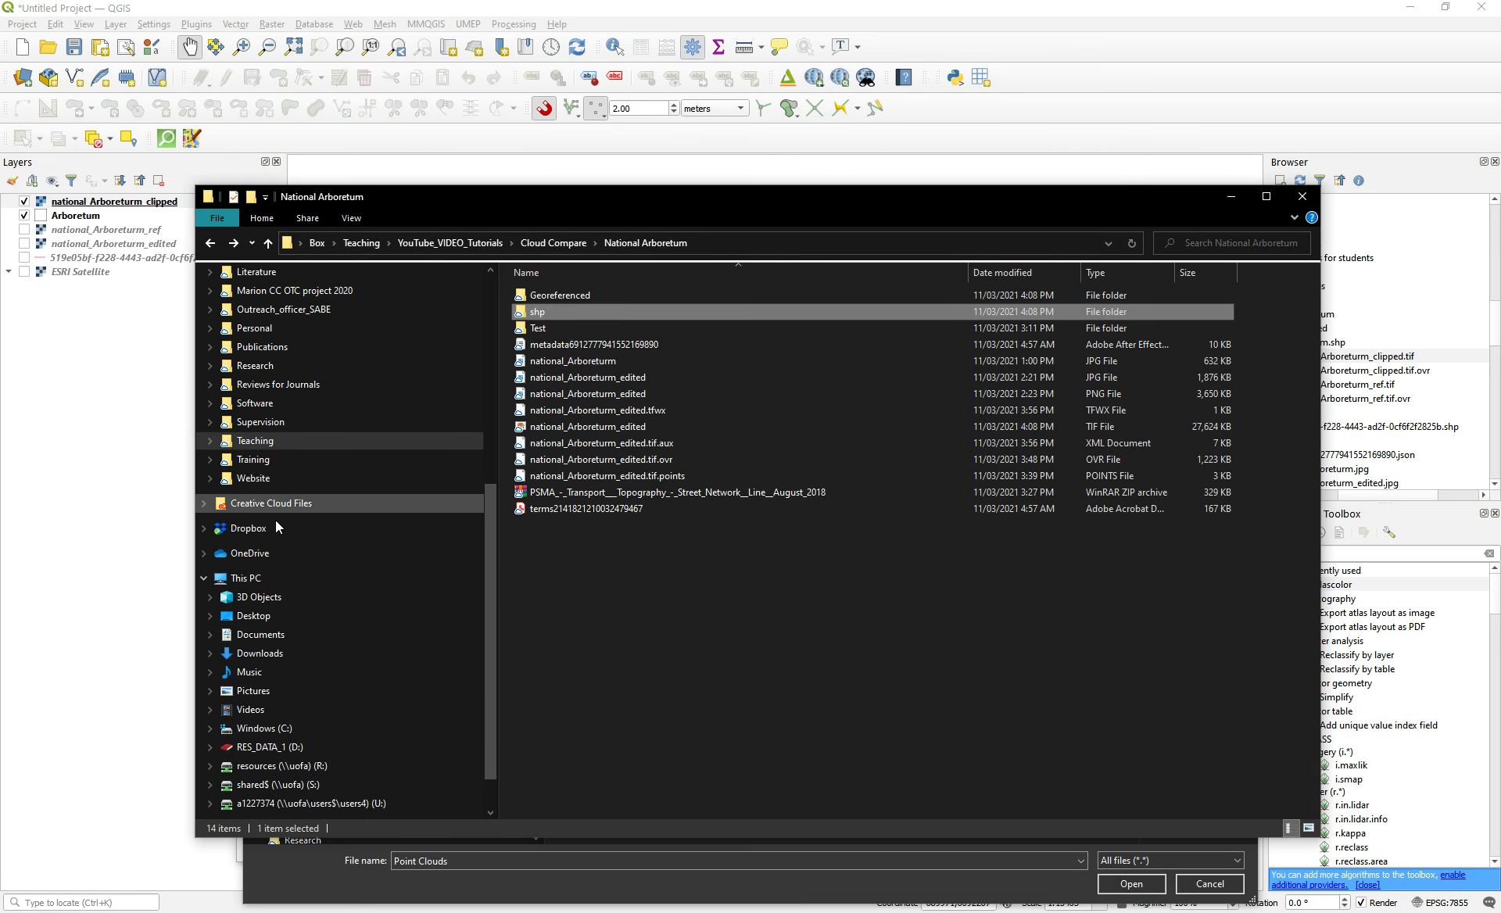
pyautogui.click(270, 746)
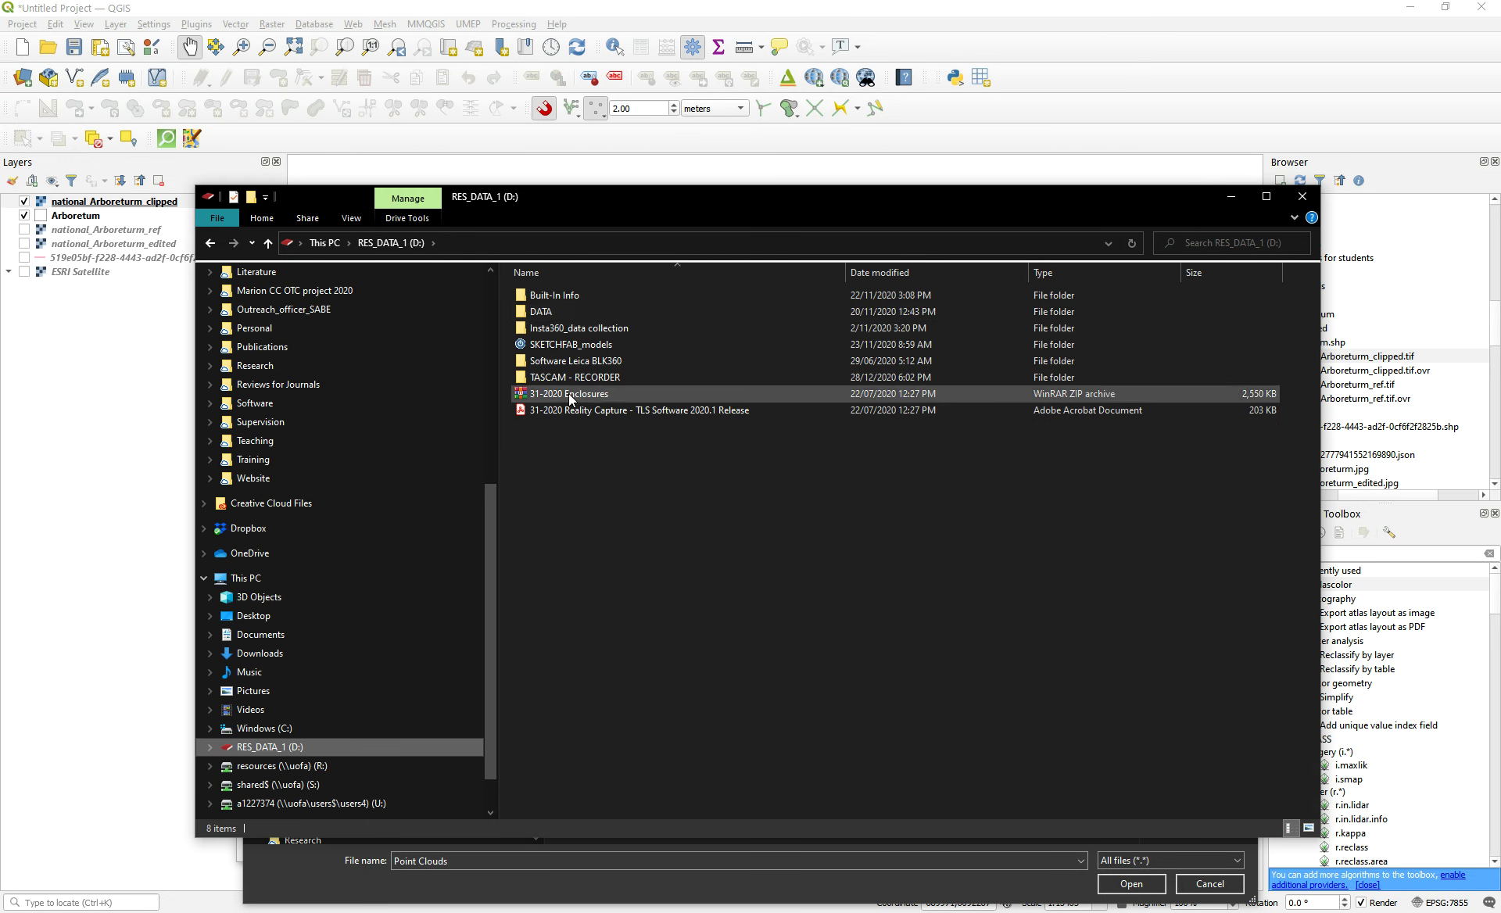
pyautogui.doubleClick(547, 345)
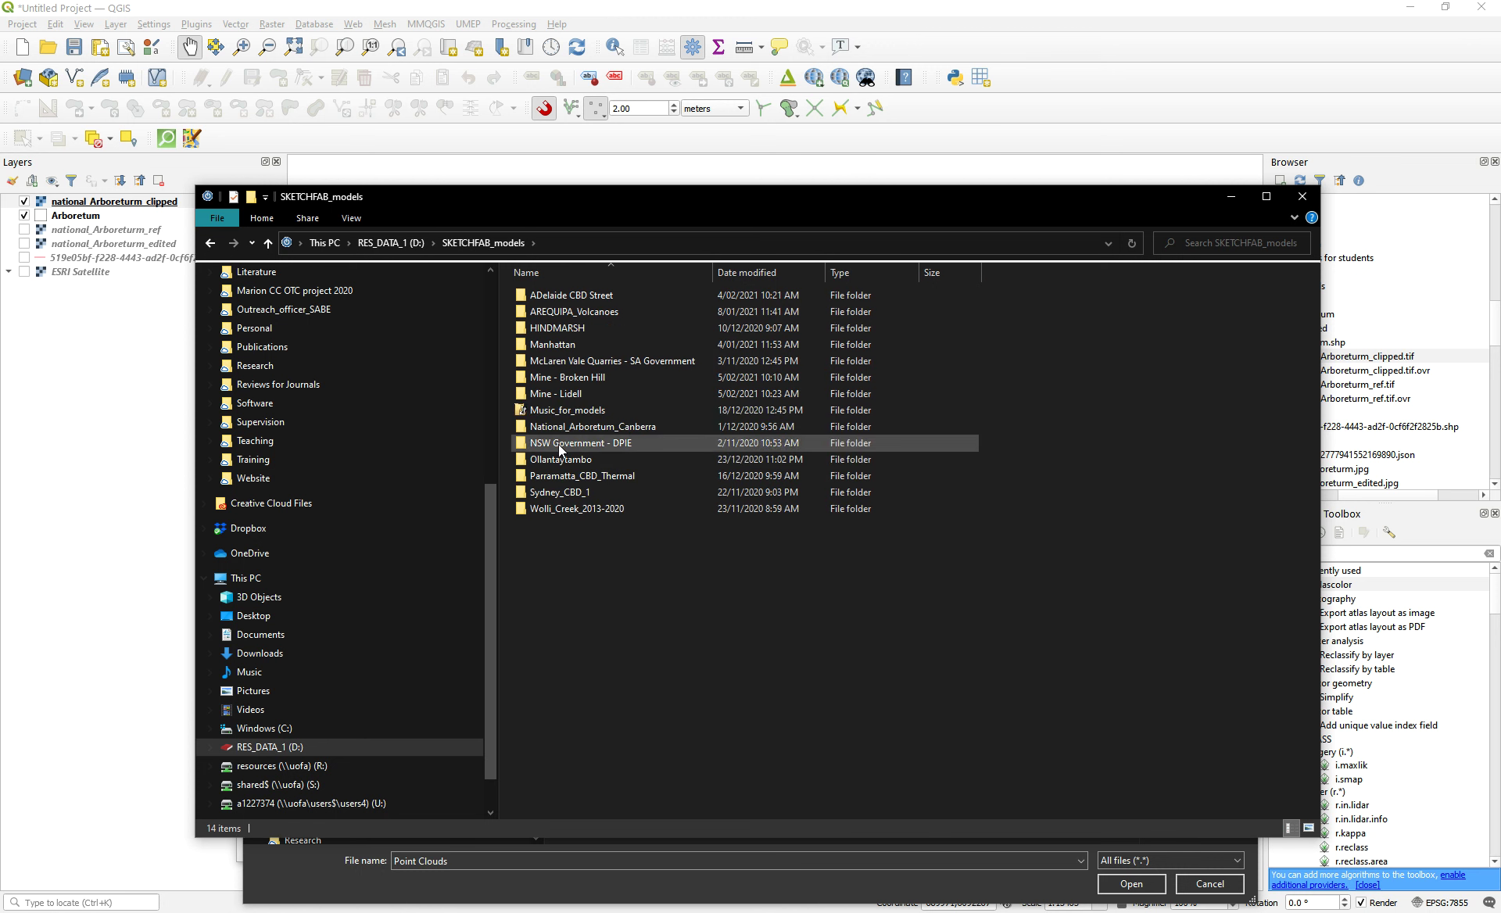
pyautogui.doubleClick(562, 427)
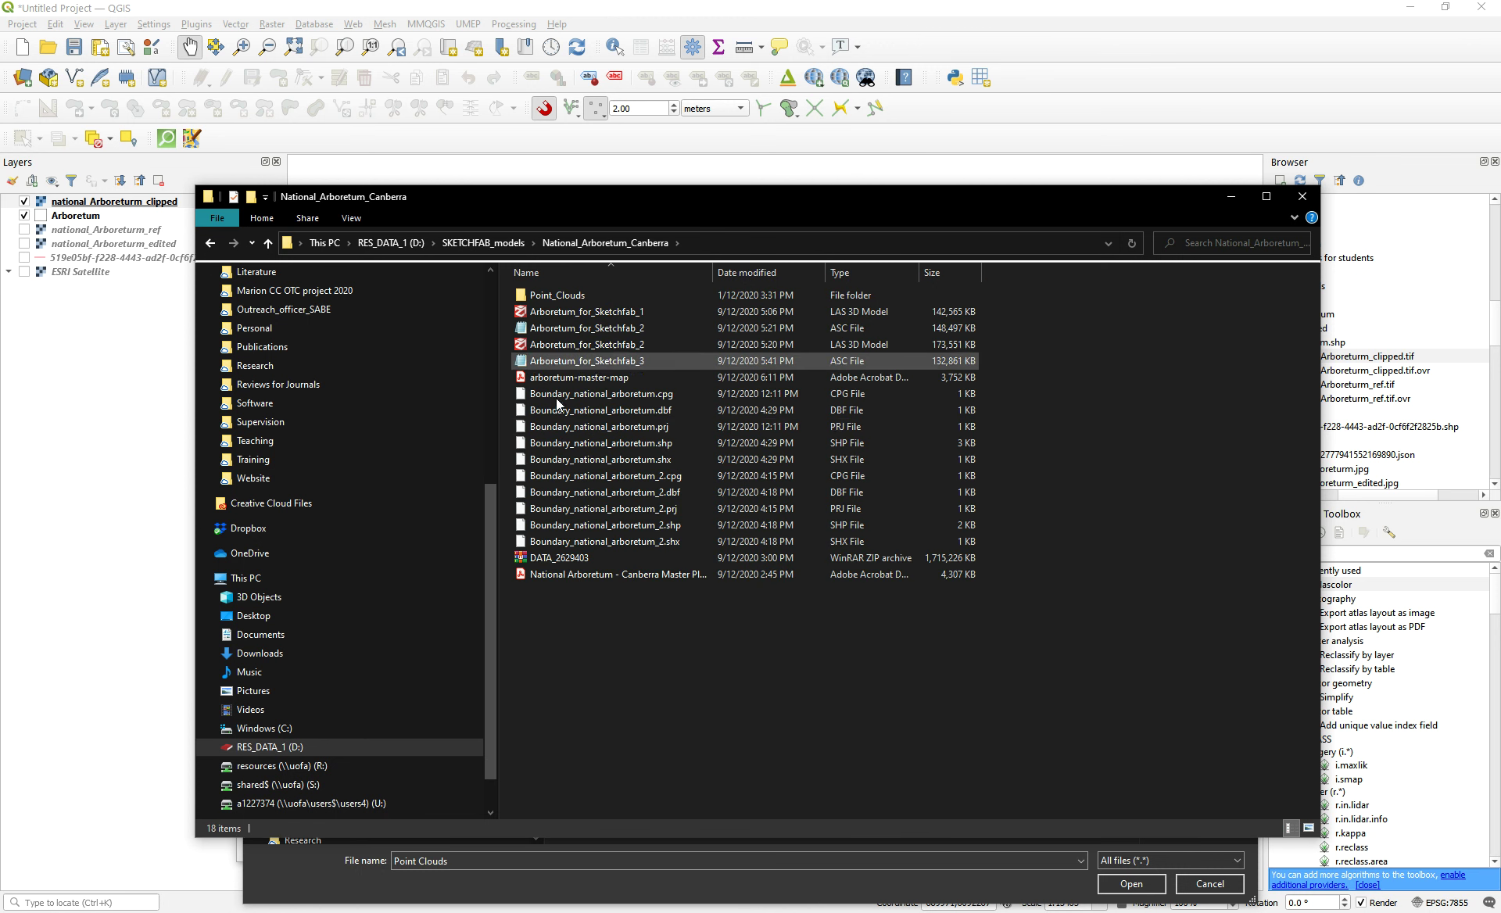
pyautogui.click(551, 317)
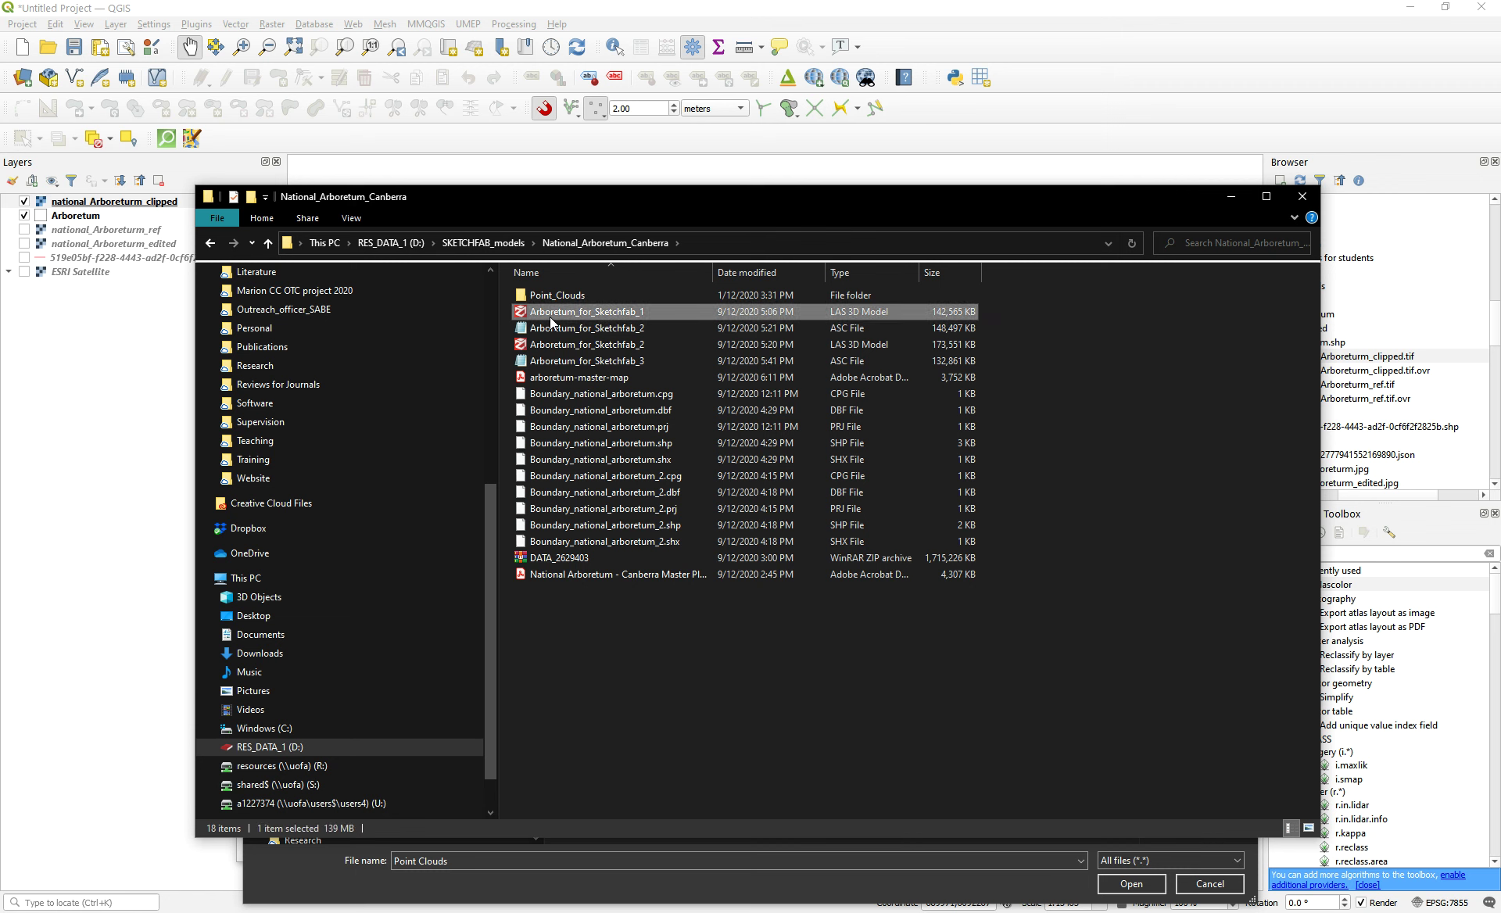
pyautogui.rightClick(551, 317)
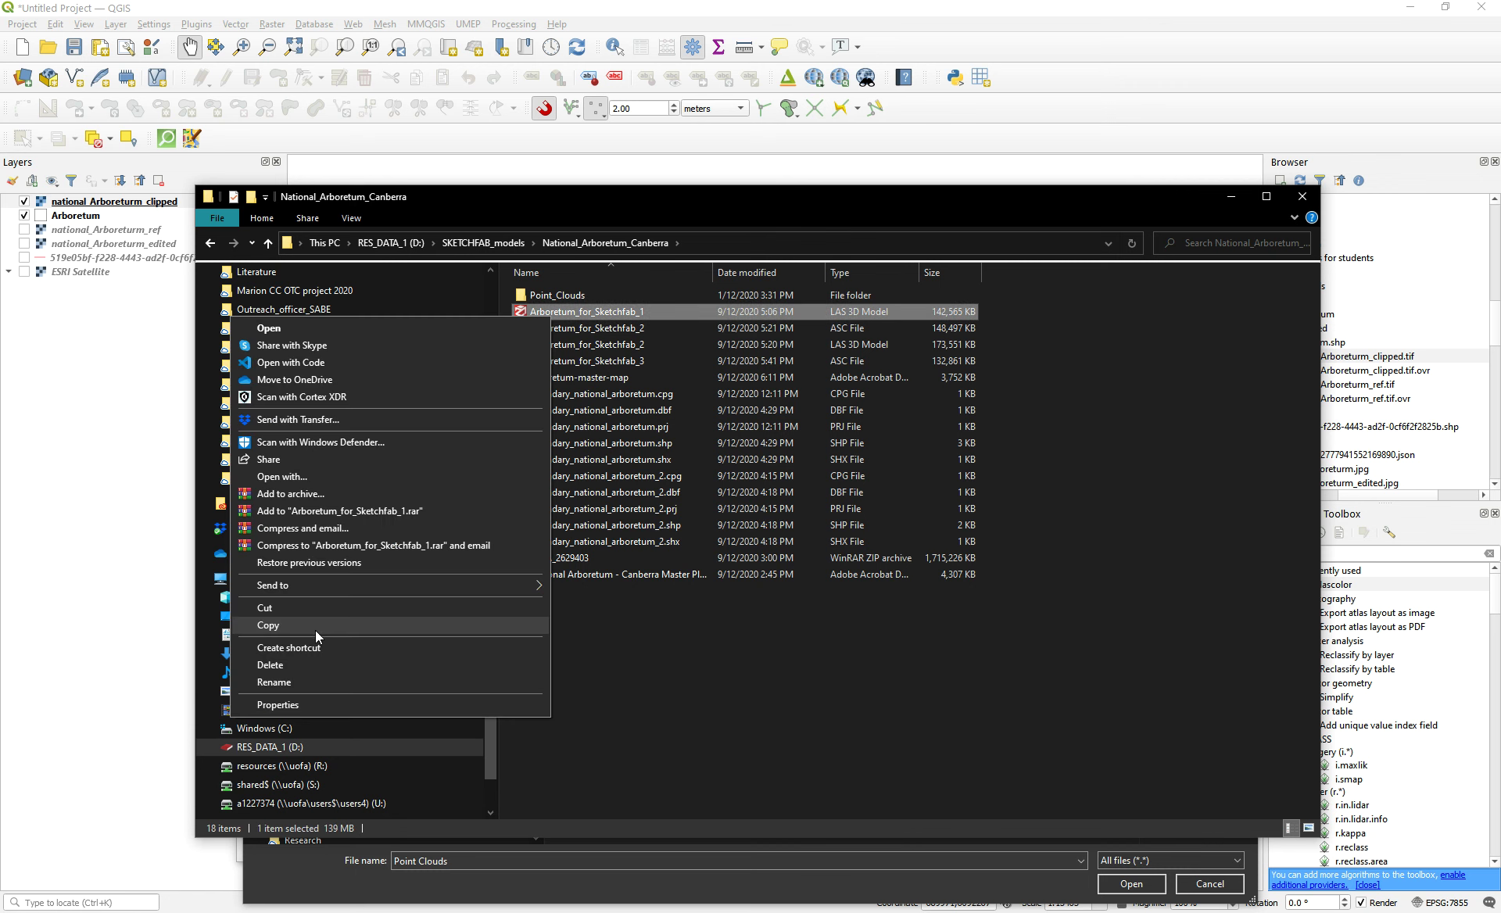
pyautogui.click(269, 626)
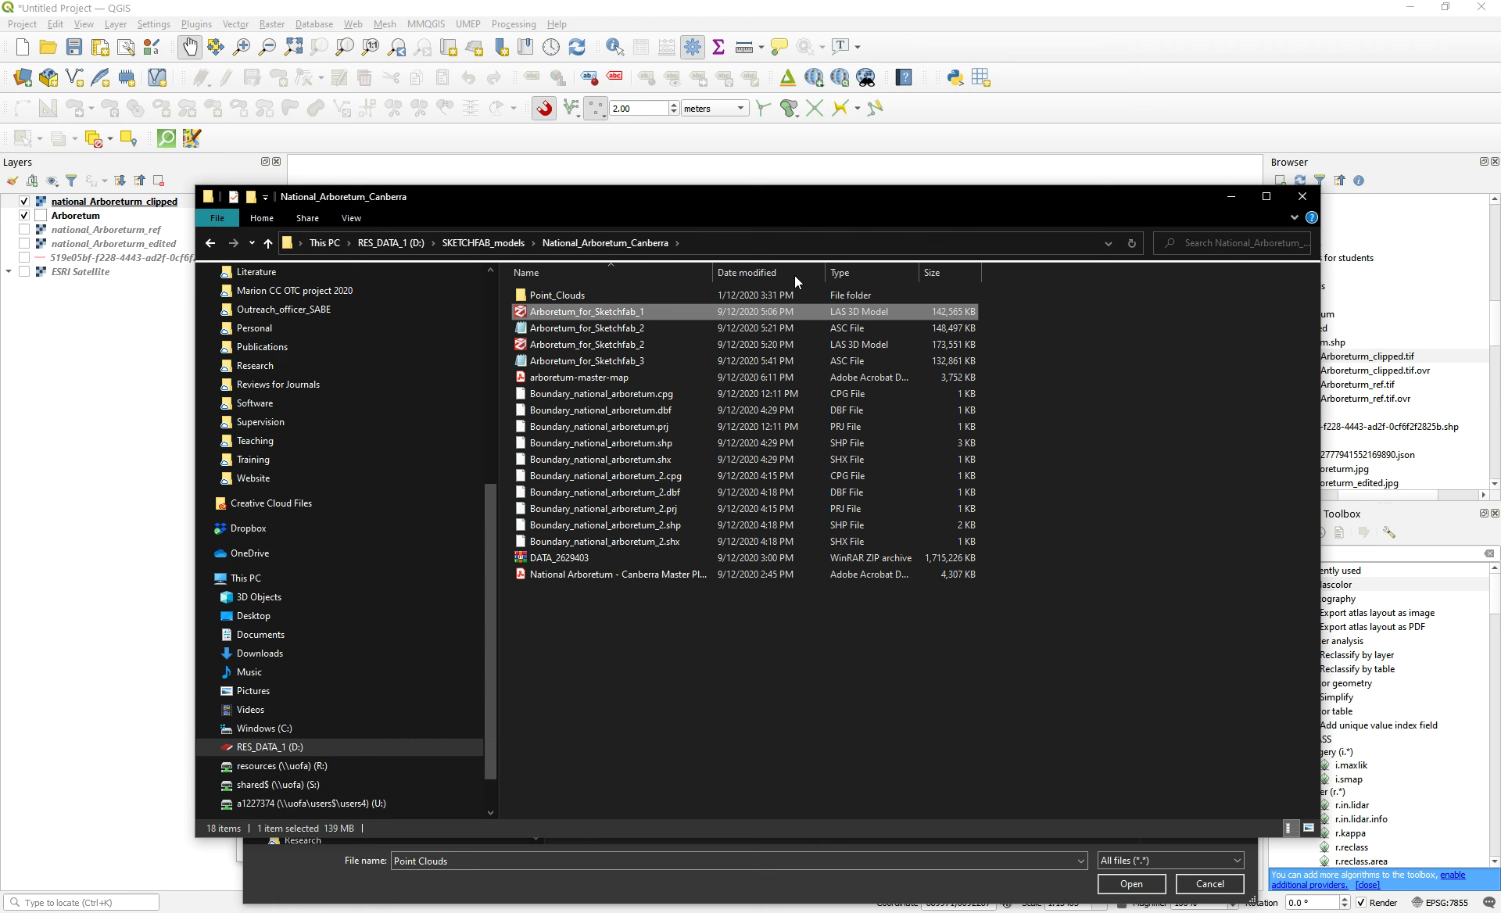
pyautogui.click(1231, 197)
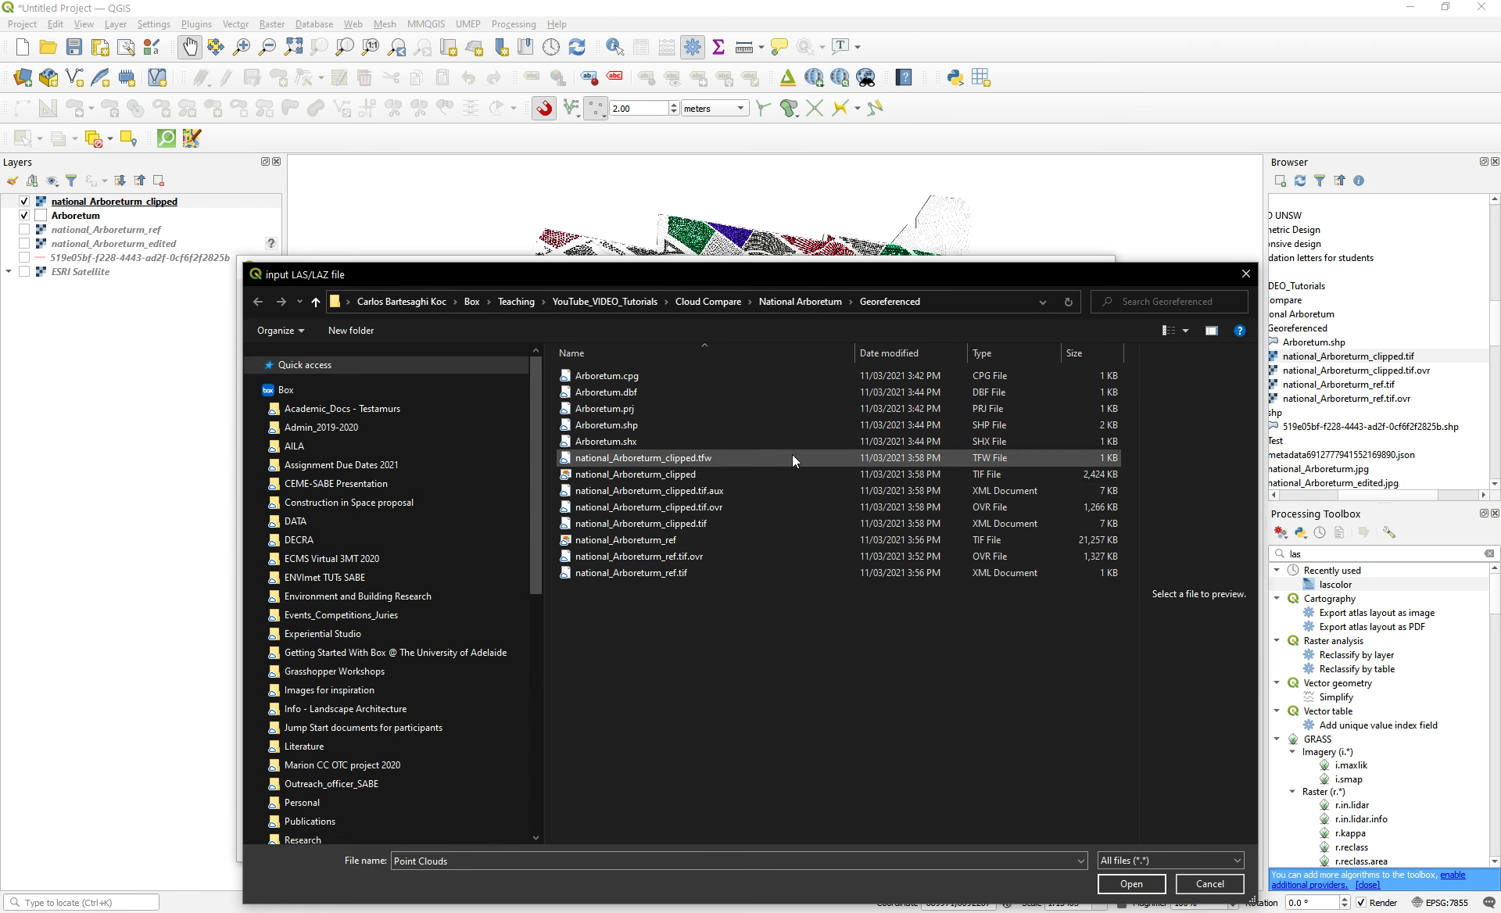
# - Paste the copied LAS file into the National Arboretum folder from the input LAS/LAZ file browser
pyautogui.rightClick(672, 646)
pyautogui.click(762, 304)
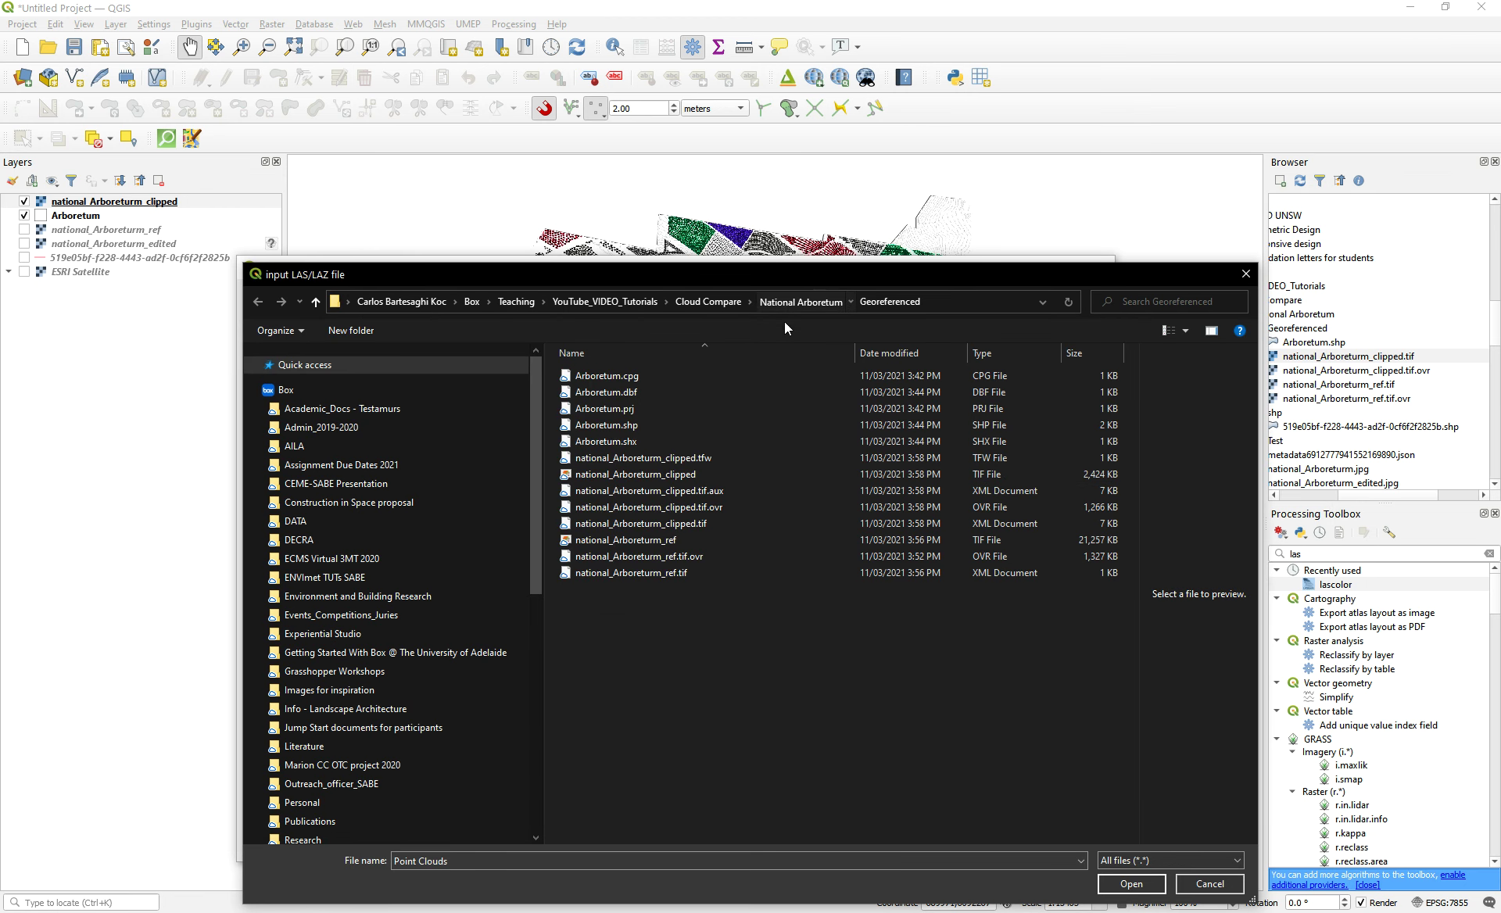
pyautogui.rightClick(641, 636)
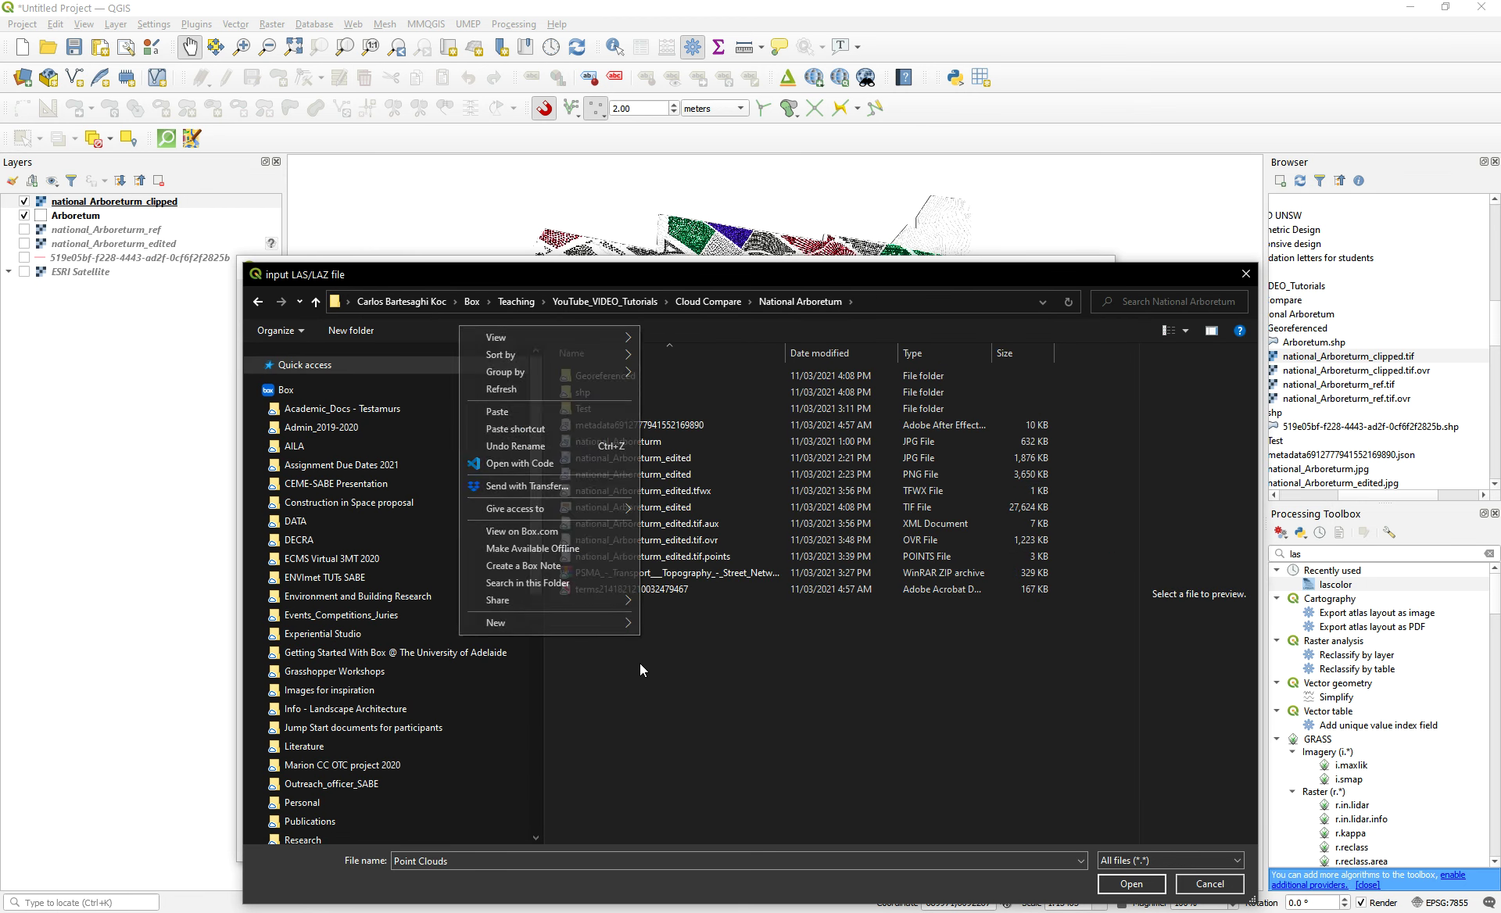
pyautogui.click(508, 412)
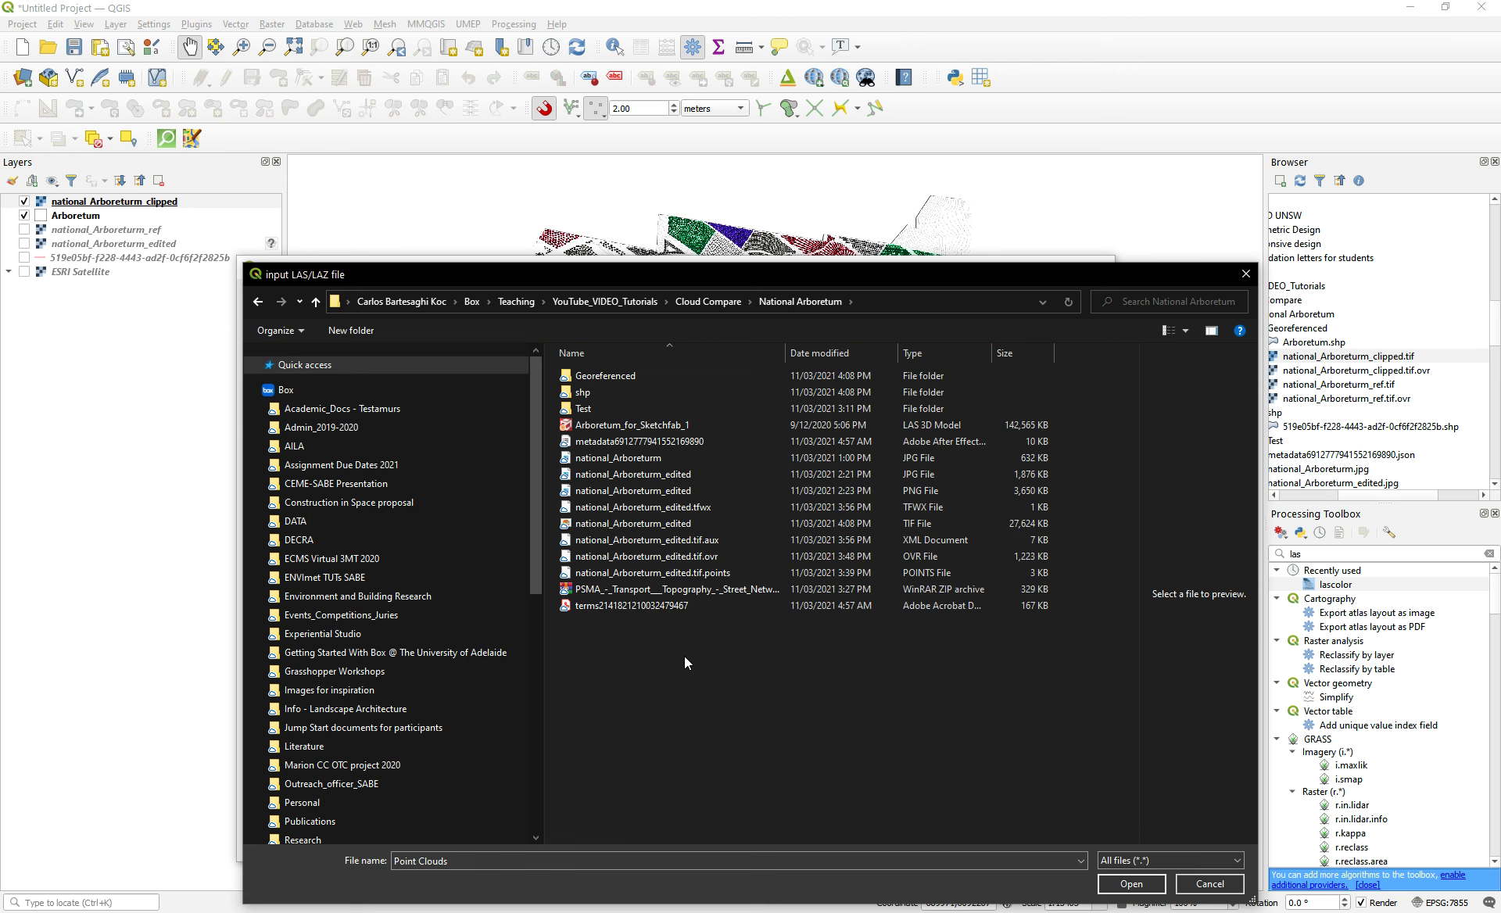
# - Rename the pasted LAS file as Arboretum_for_colour
pyautogui.click(647, 427)
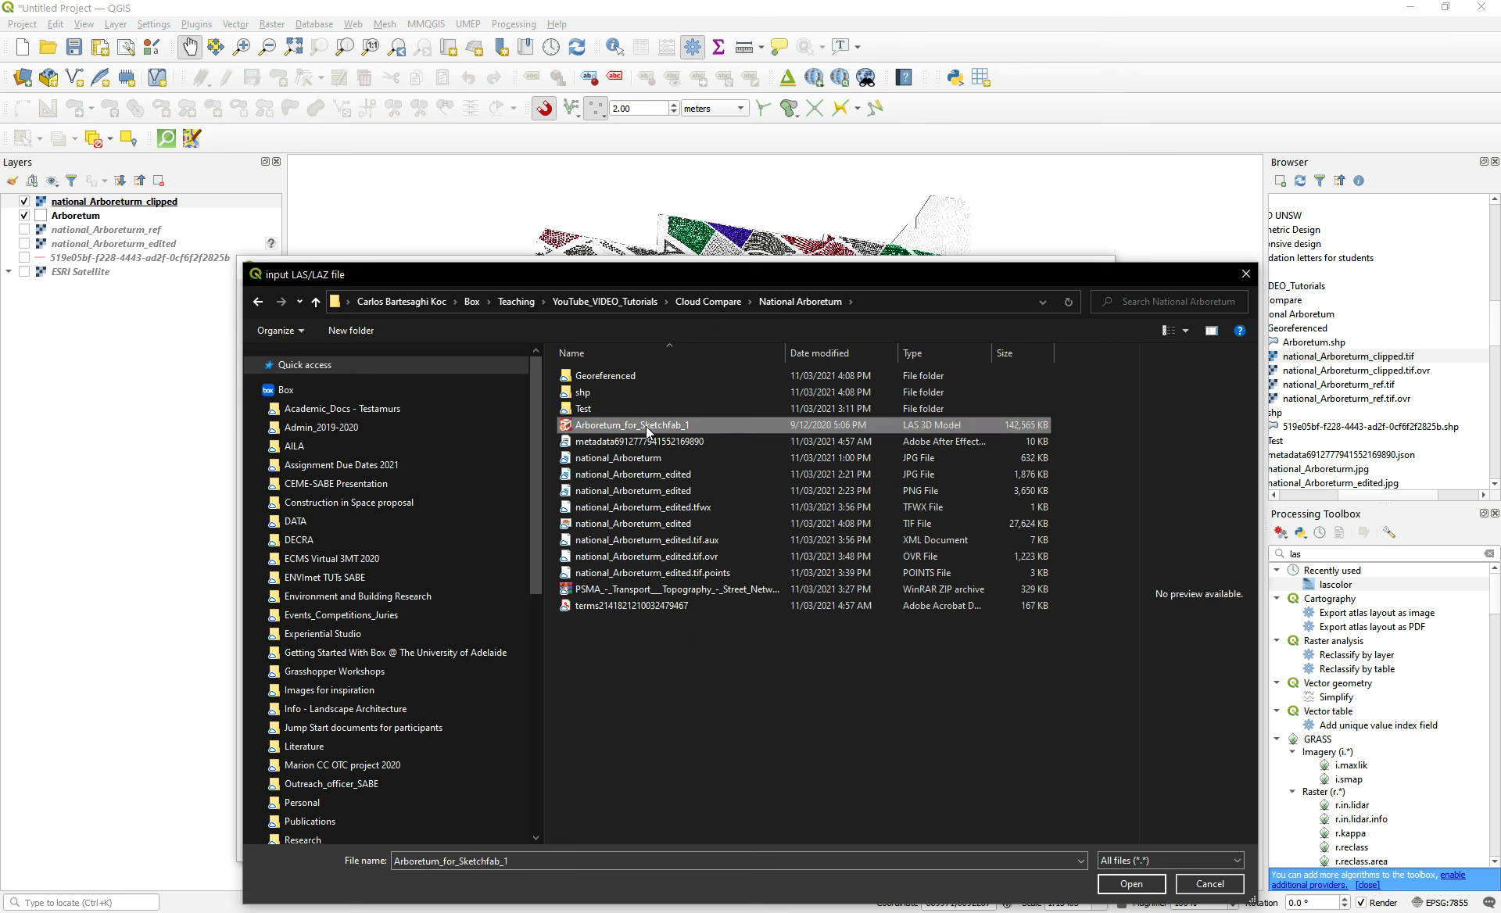
pyautogui.click(687, 428)
pyautogui.moveTo(685, 425); pyautogui.dragTo(687, 425)
pyautogui.write('colour')
pyautogui.press('Return')
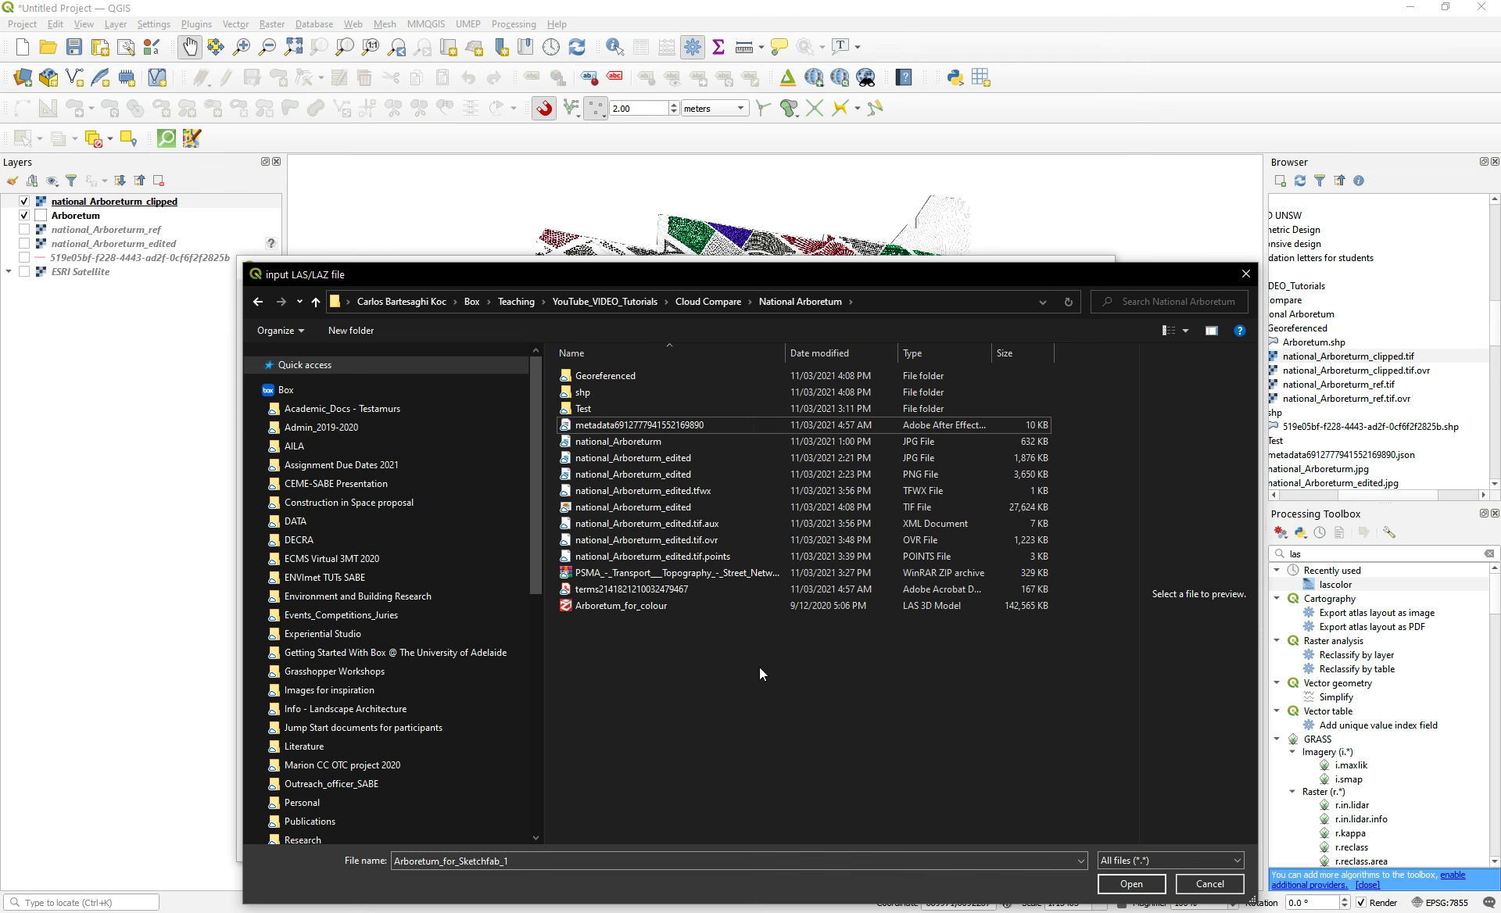
# - Reopen the input file browser and choose Arboretum_for_colour.las as lascolor's input LAS/LAZ file
pyautogui.click(1246, 274)
pyautogui.click(1092, 393)
pyautogui.click(603, 426)
pyautogui.click(1132, 883)
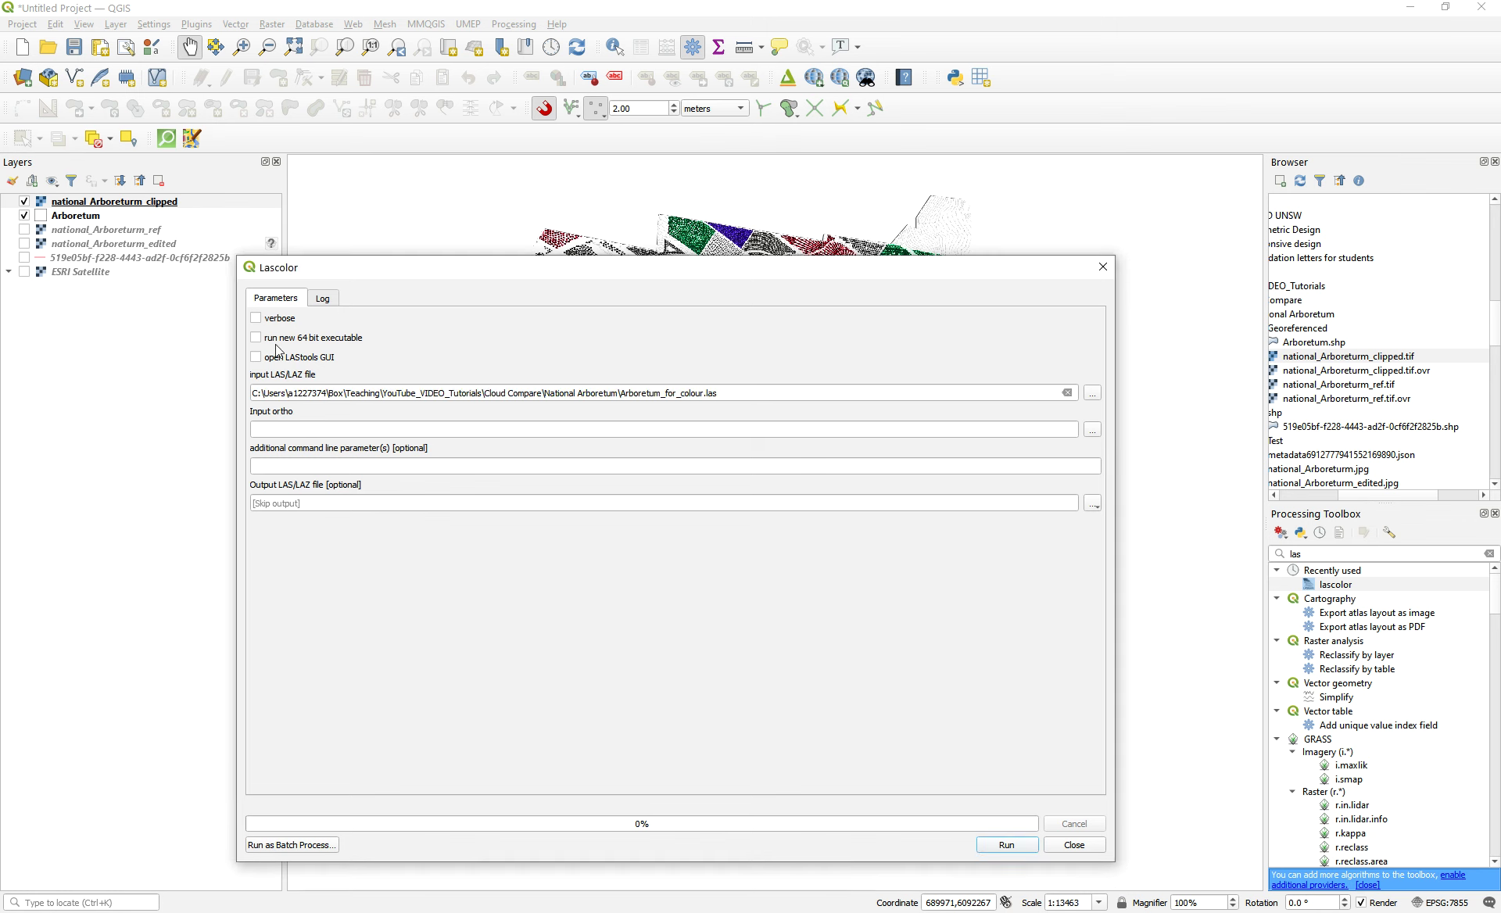
# - Set the input ortho to national_Arboreturm_clipped.tif from the Georeferenced folder
pyautogui.click(1092, 430)
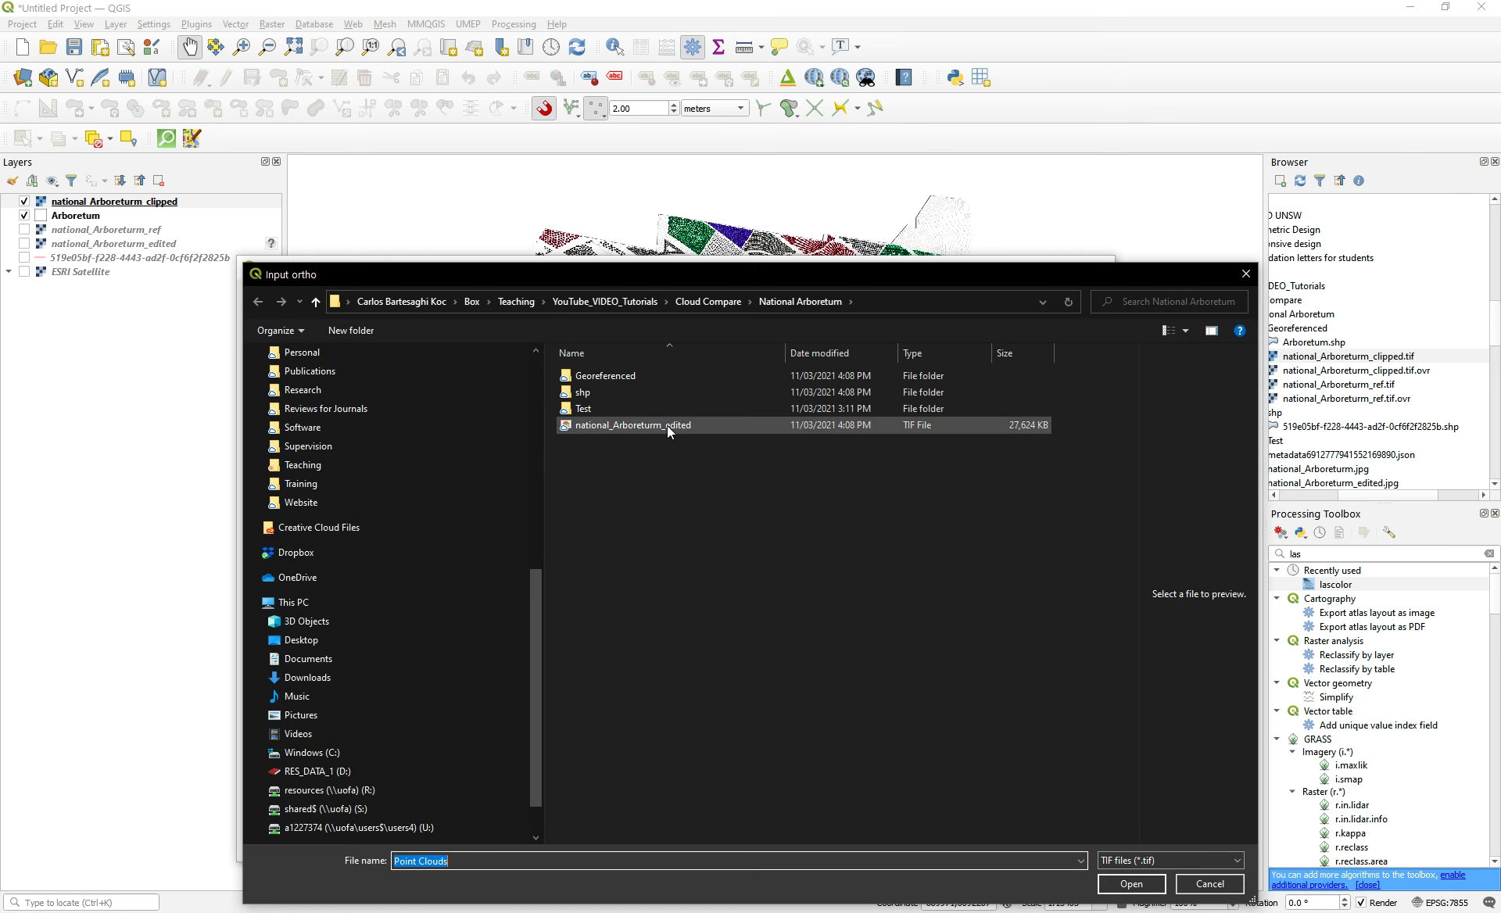
pyautogui.doubleClick(666, 376)
pyautogui.click(668, 380)
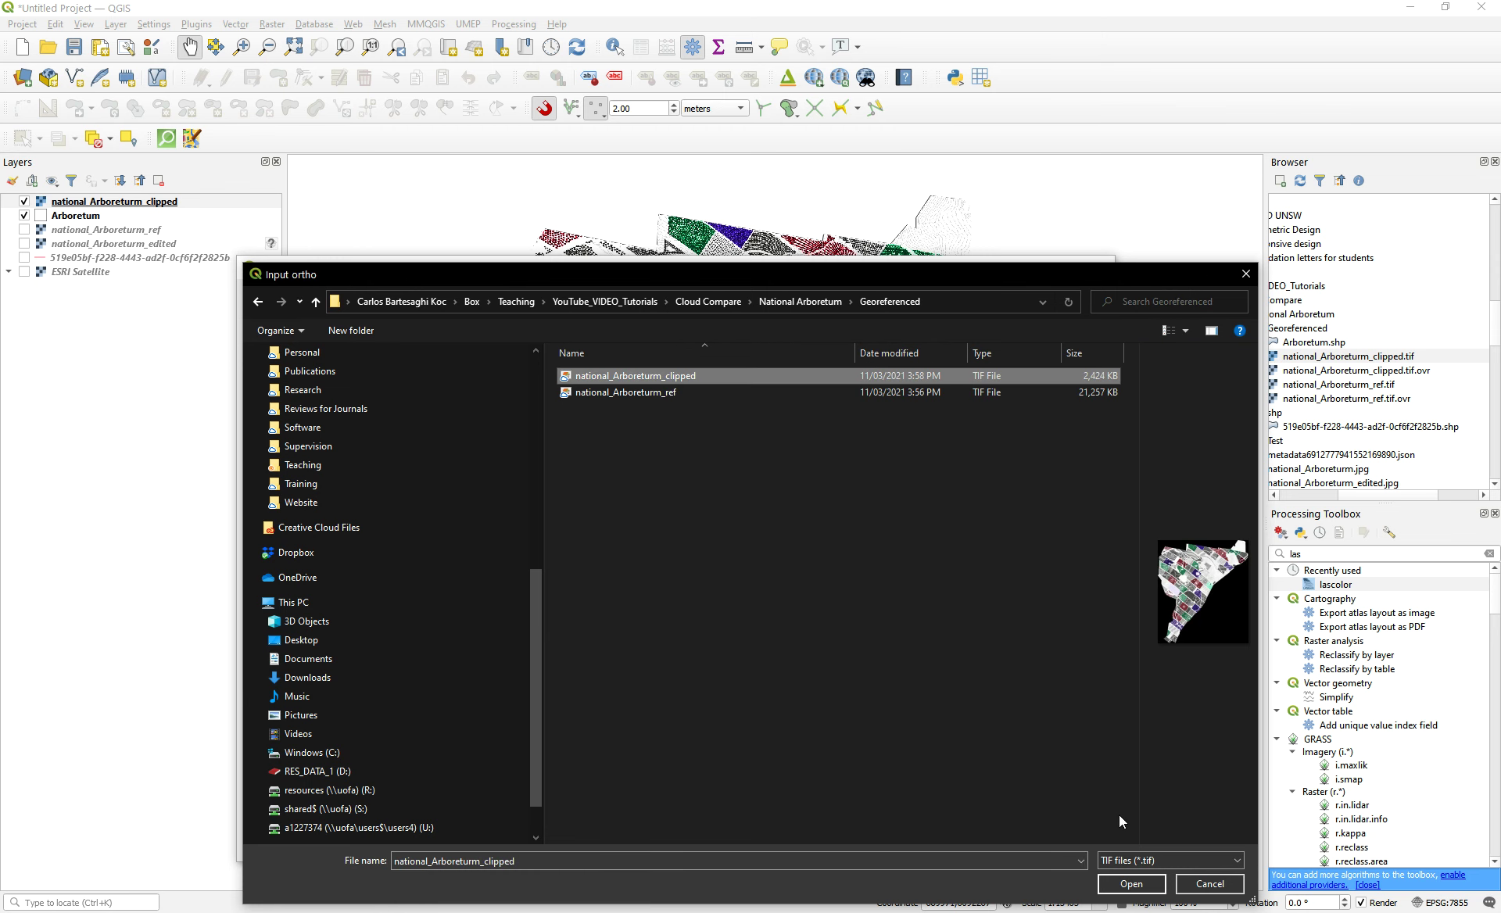
pyautogui.click(1131, 884)
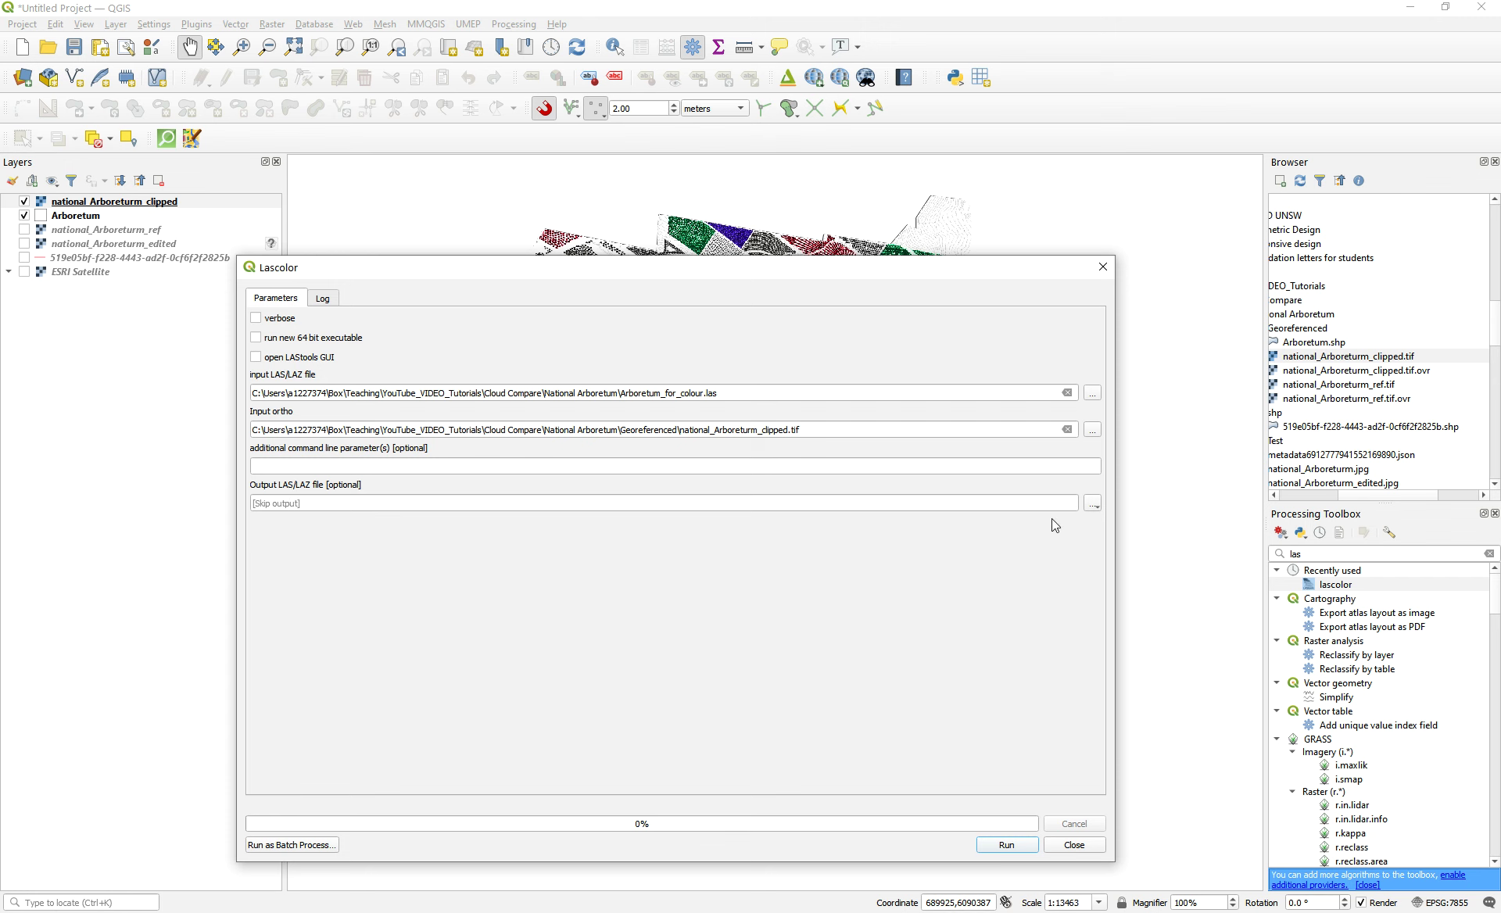
# - Set lascolor's output to a file named Arboretum_coloured.las in the National Arboretum folder
pyautogui.click(1092, 504)
pyautogui.click(1131, 556)
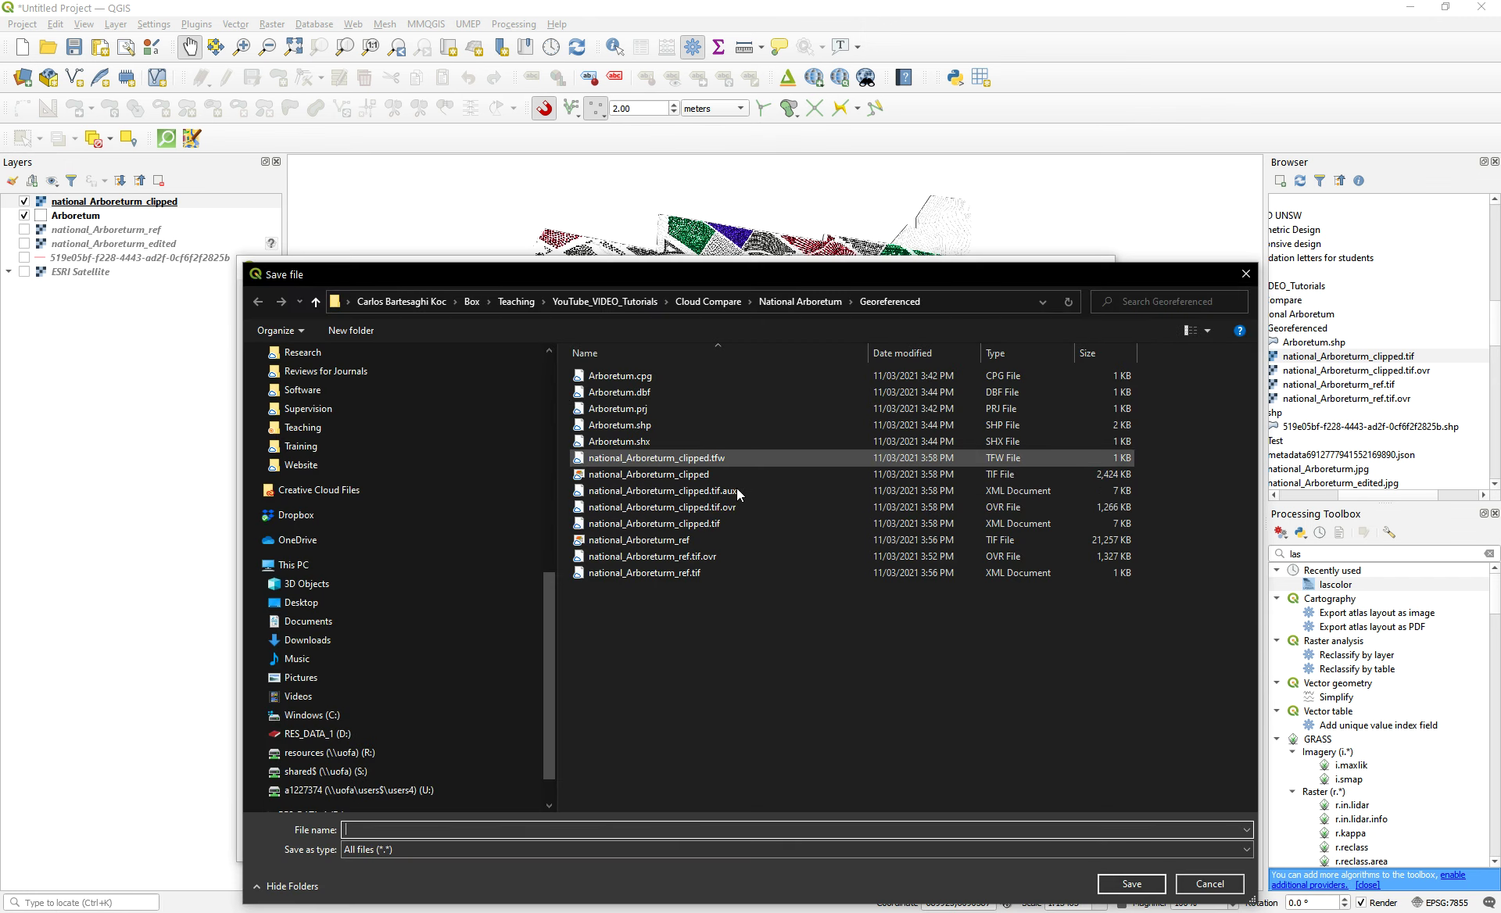
pyautogui.click(791, 302)
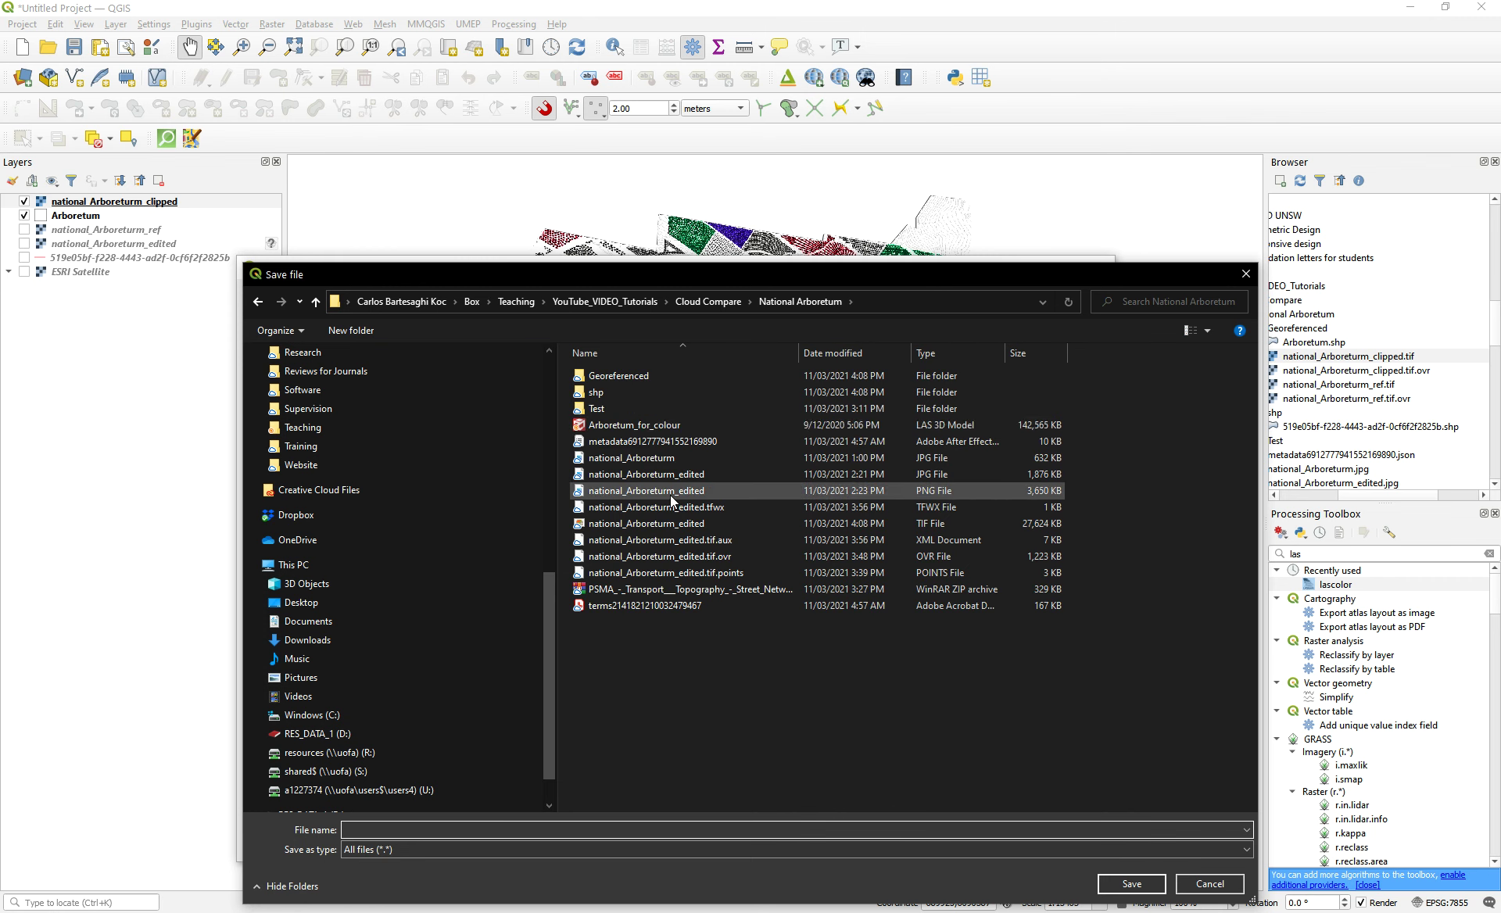
pyautogui.click(633, 424)
pyautogui.click(474, 829)
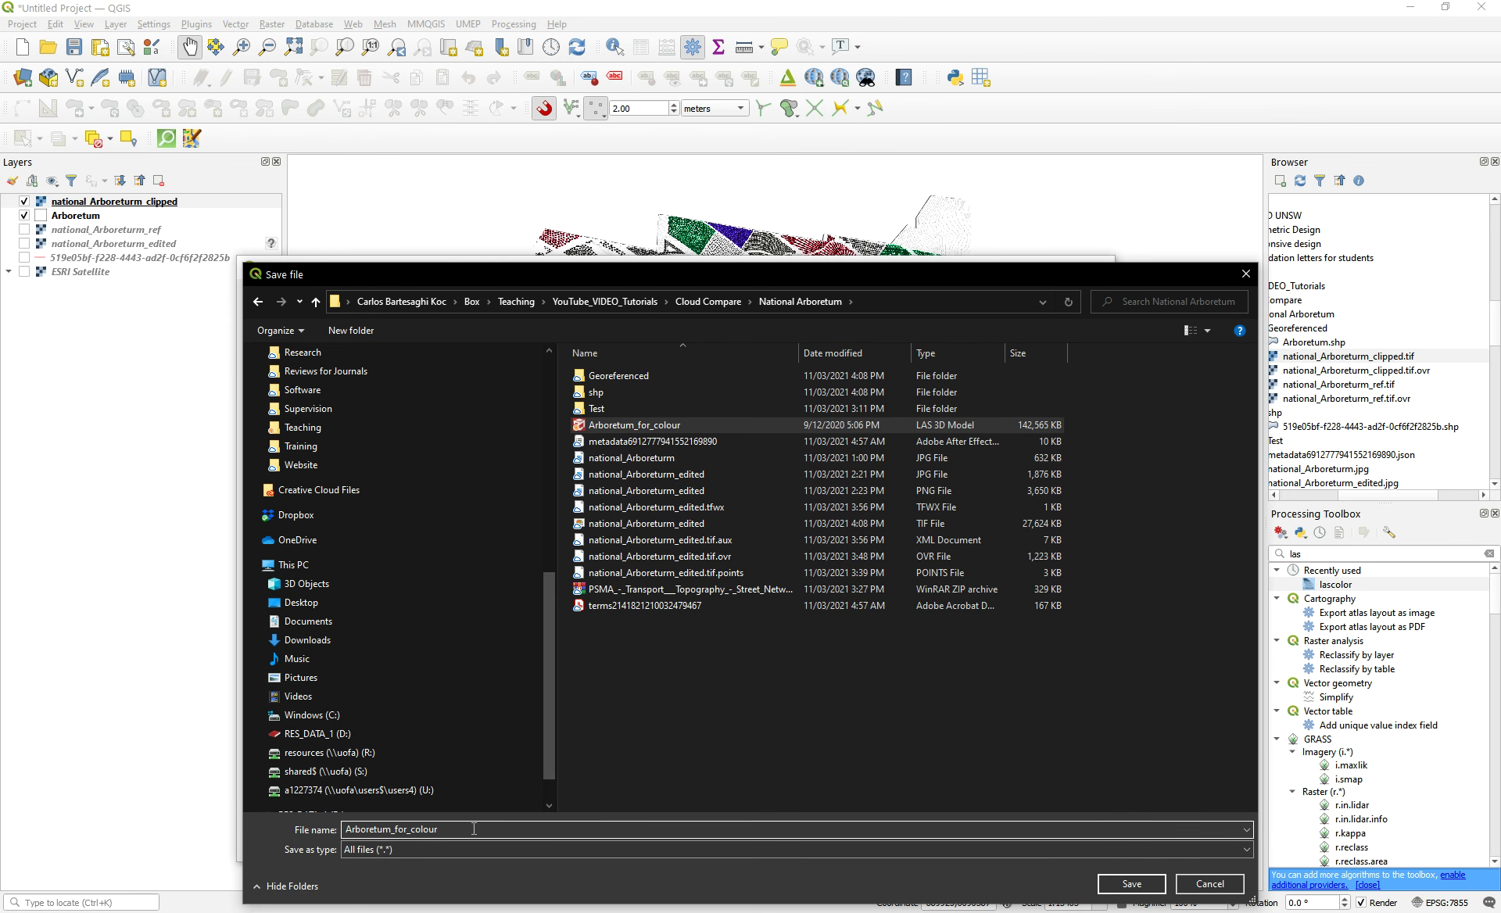
pyautogui.write('ed')
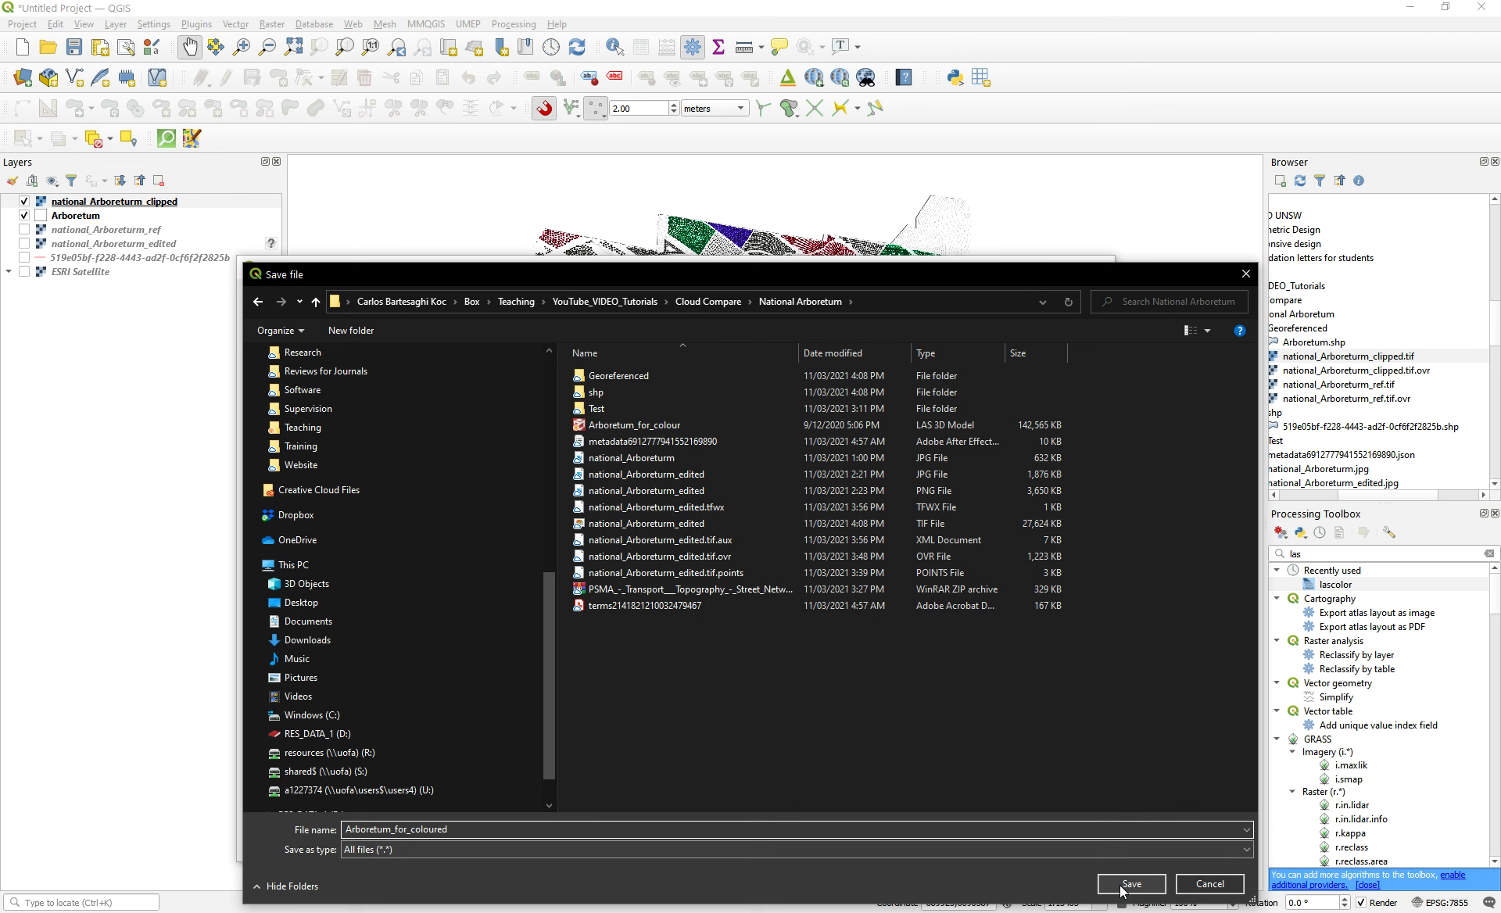
pyautogui.click(396, 829)
pyautogui.press('Delete')
pyautogui.press('Delete')
pyautogui.press('Delete')
pyautogui.press('Delete')
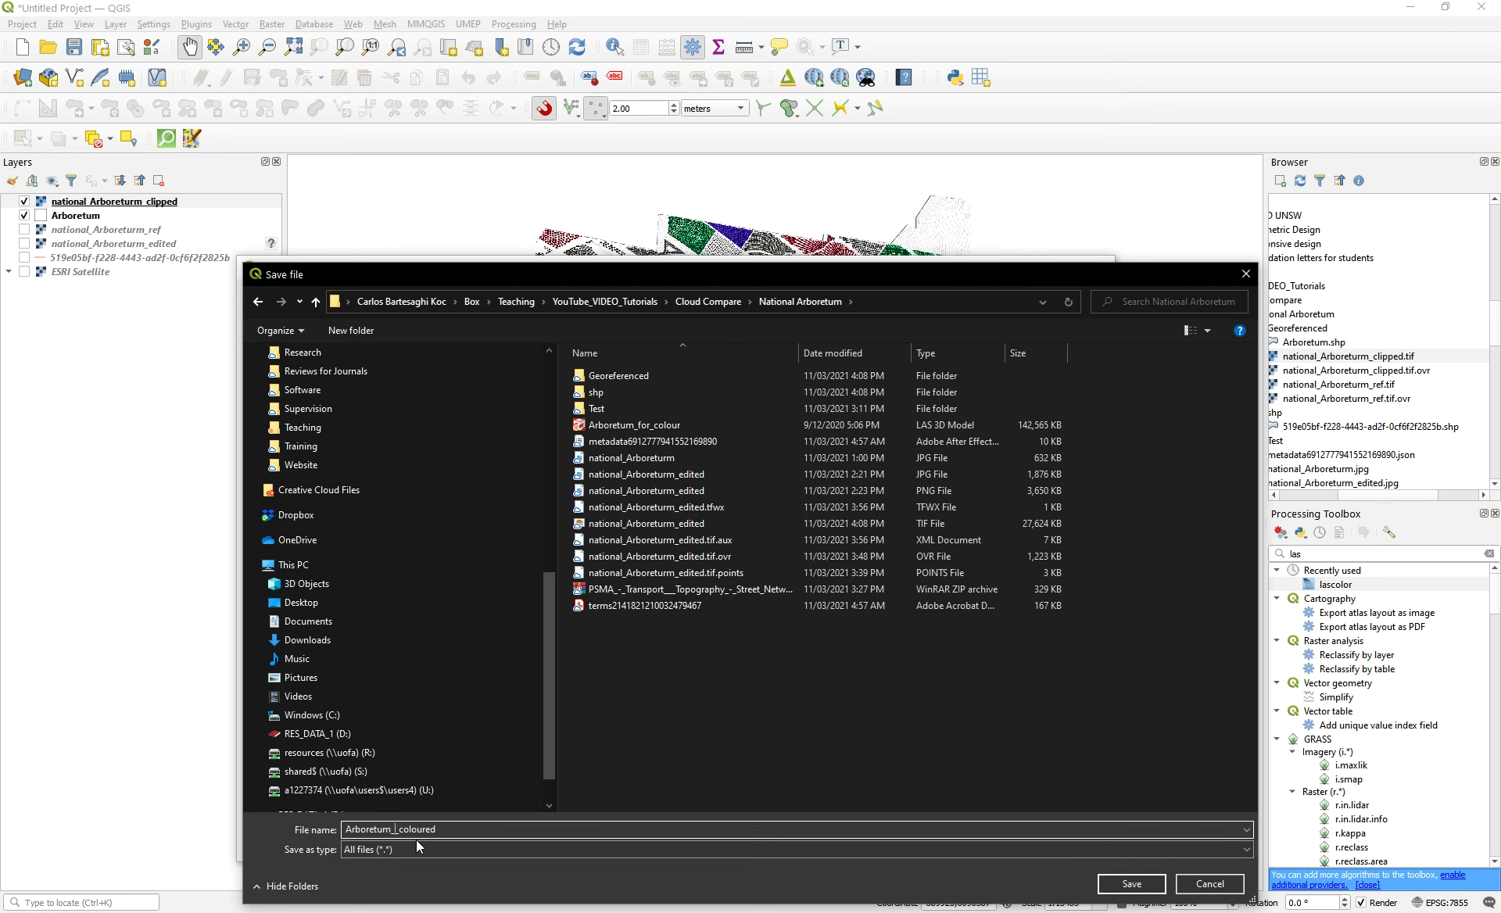
pyautogui.click(1131, 883)
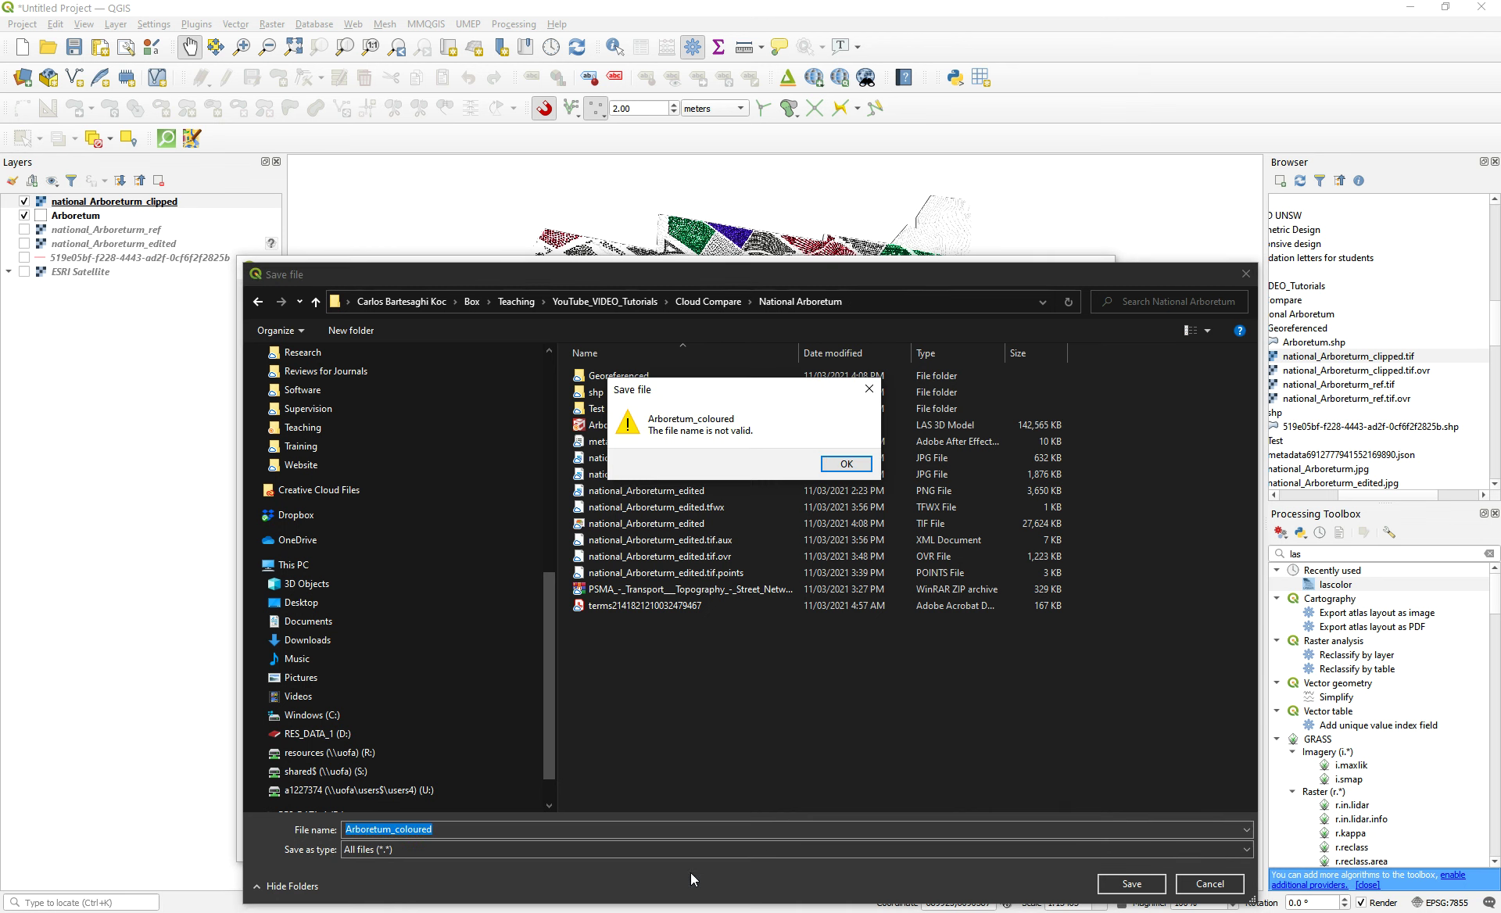
pyautogui.click(847, 467)
pyautogui.click(455, 830)
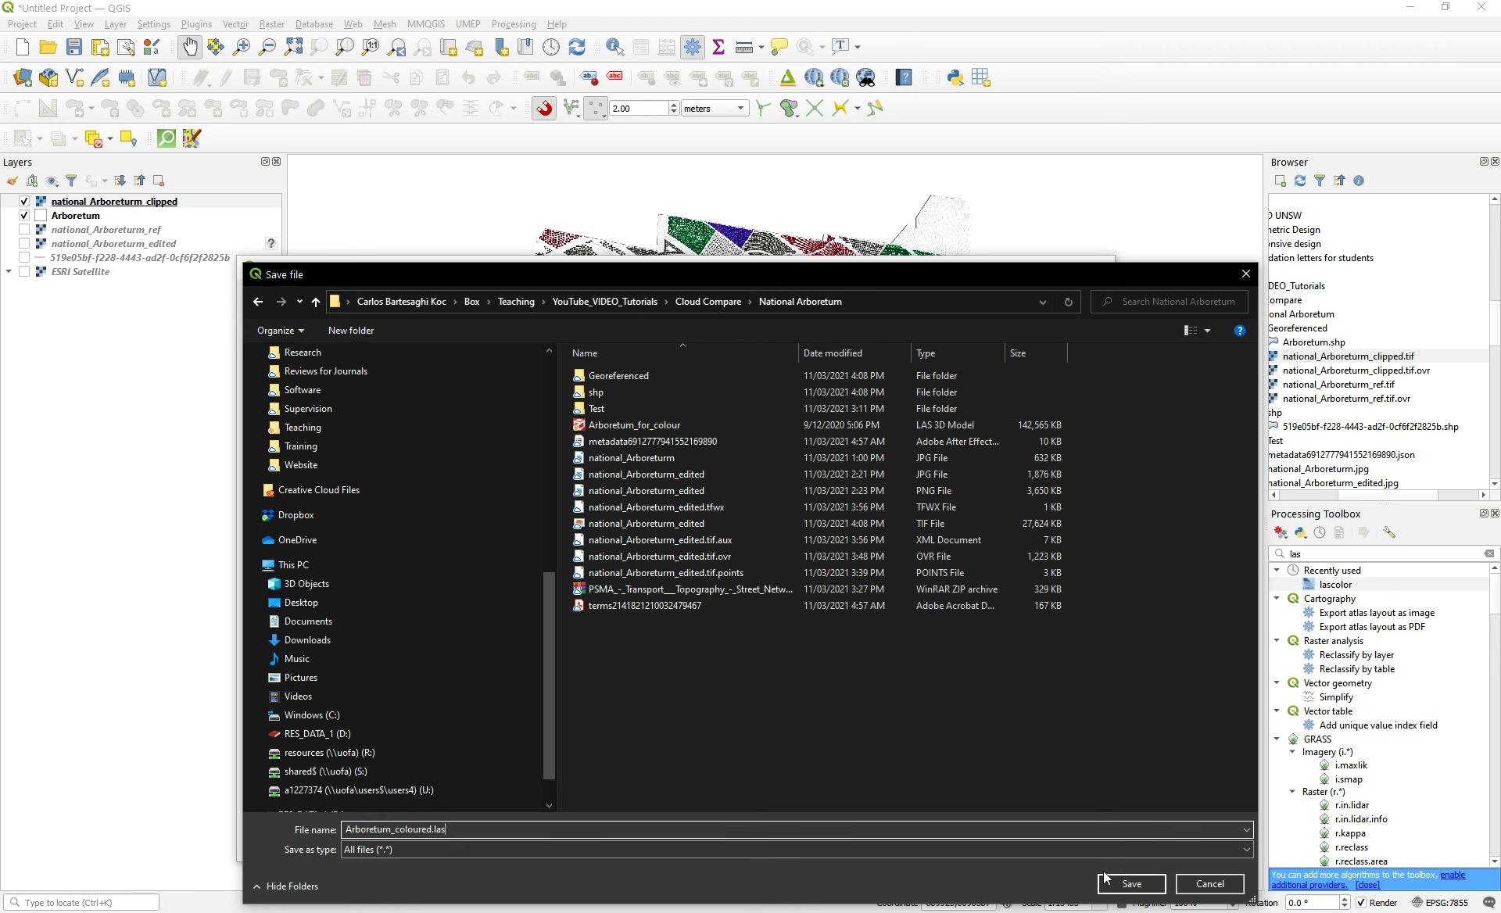
pyautogui.click(1131, 883)
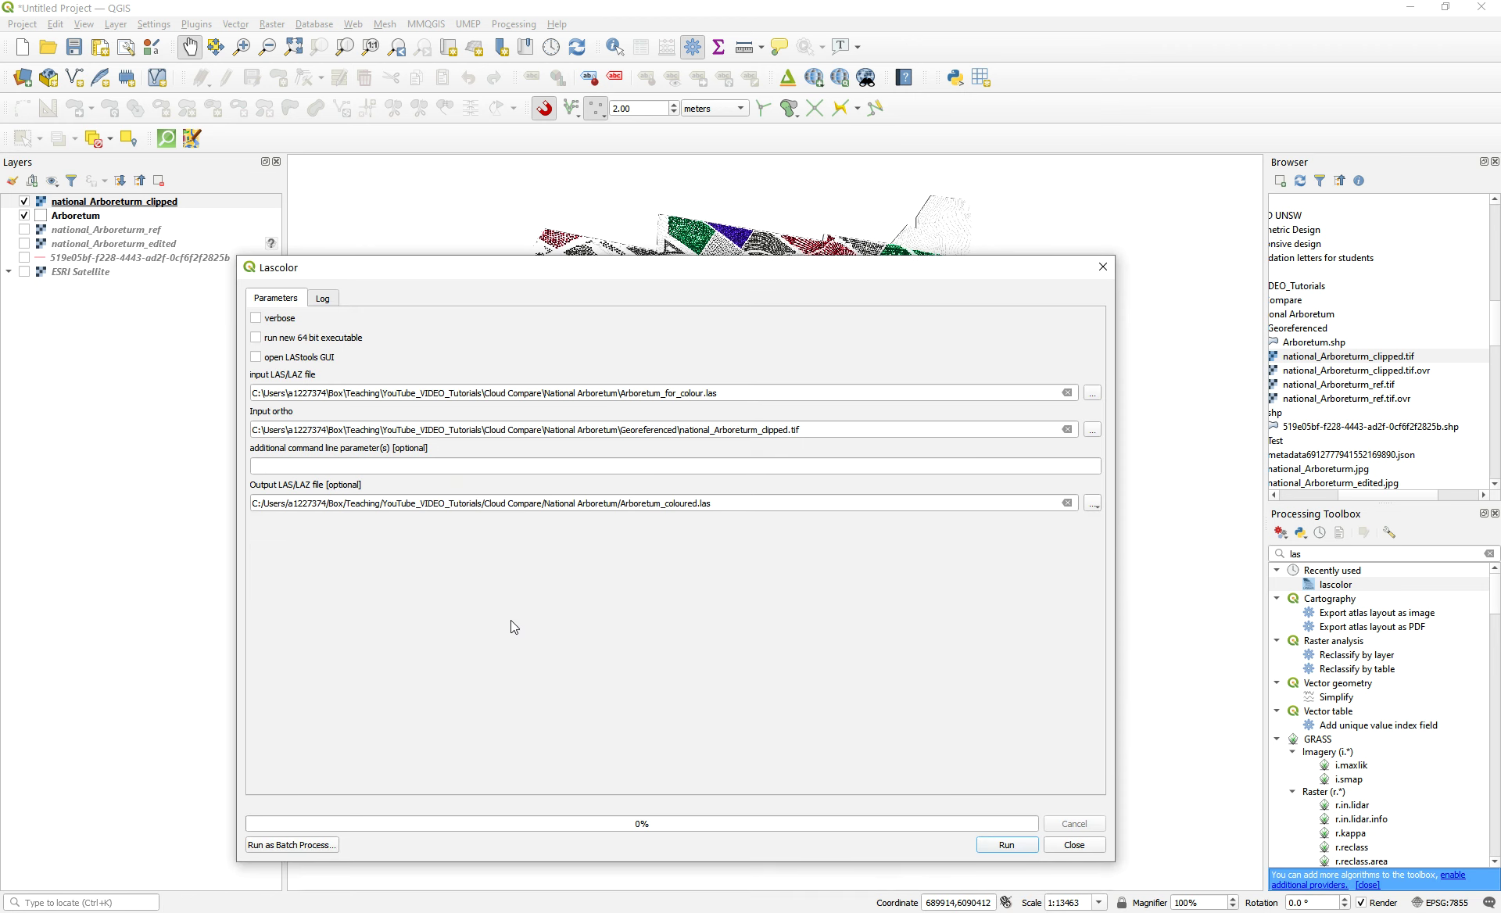
# - Run lascolor with the chosen files, close the tool and switch back to CloudCompare
pyautogui.click(1020, 850)
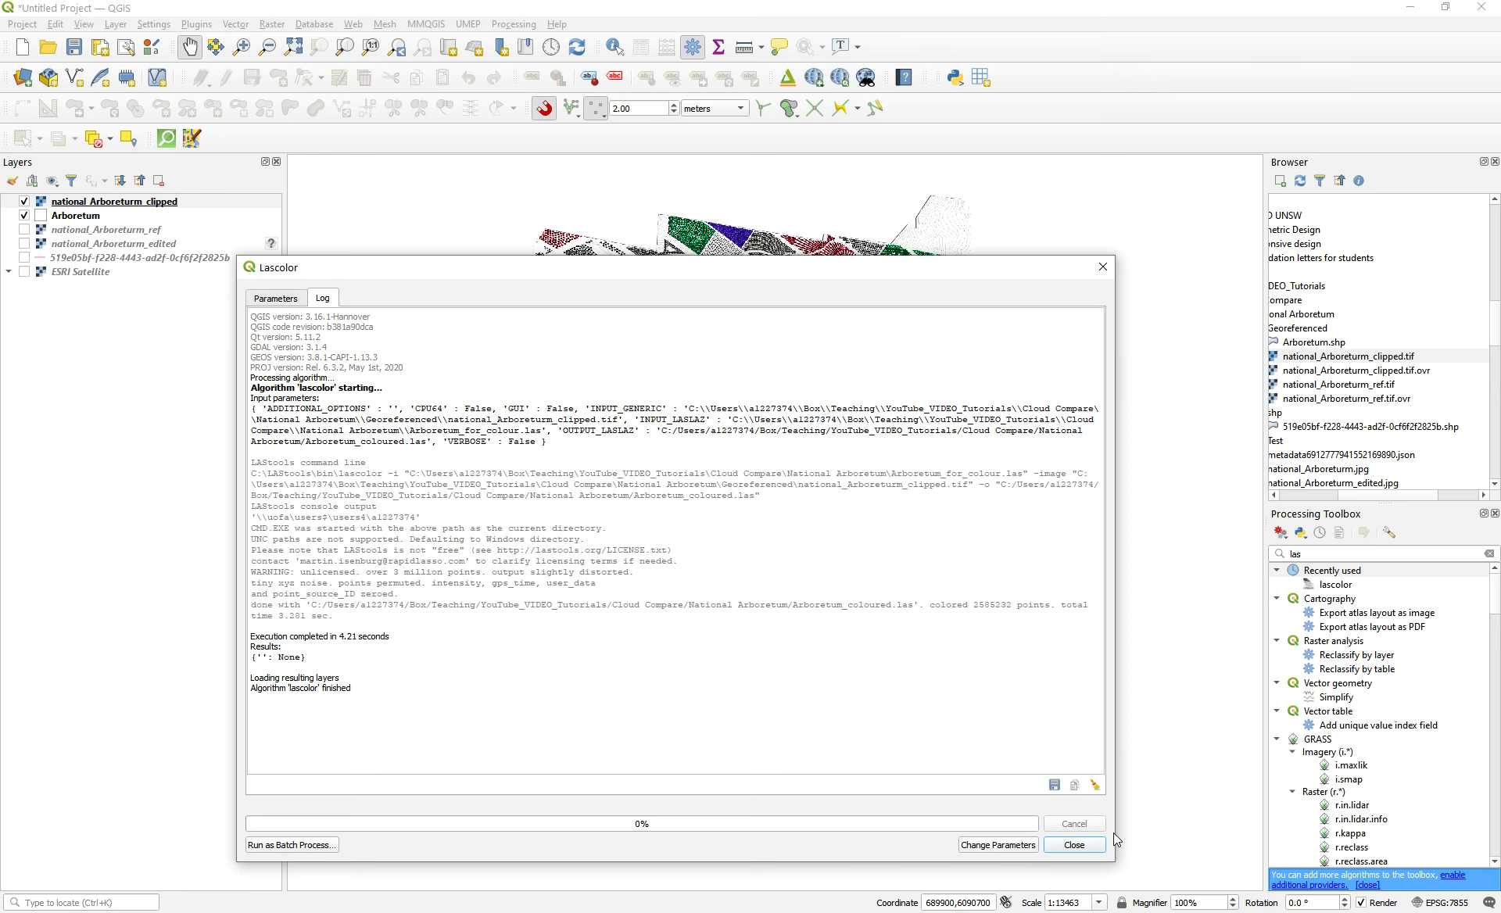
pyautogui.click(1074, 845)
pyautogui.click(333, 71)
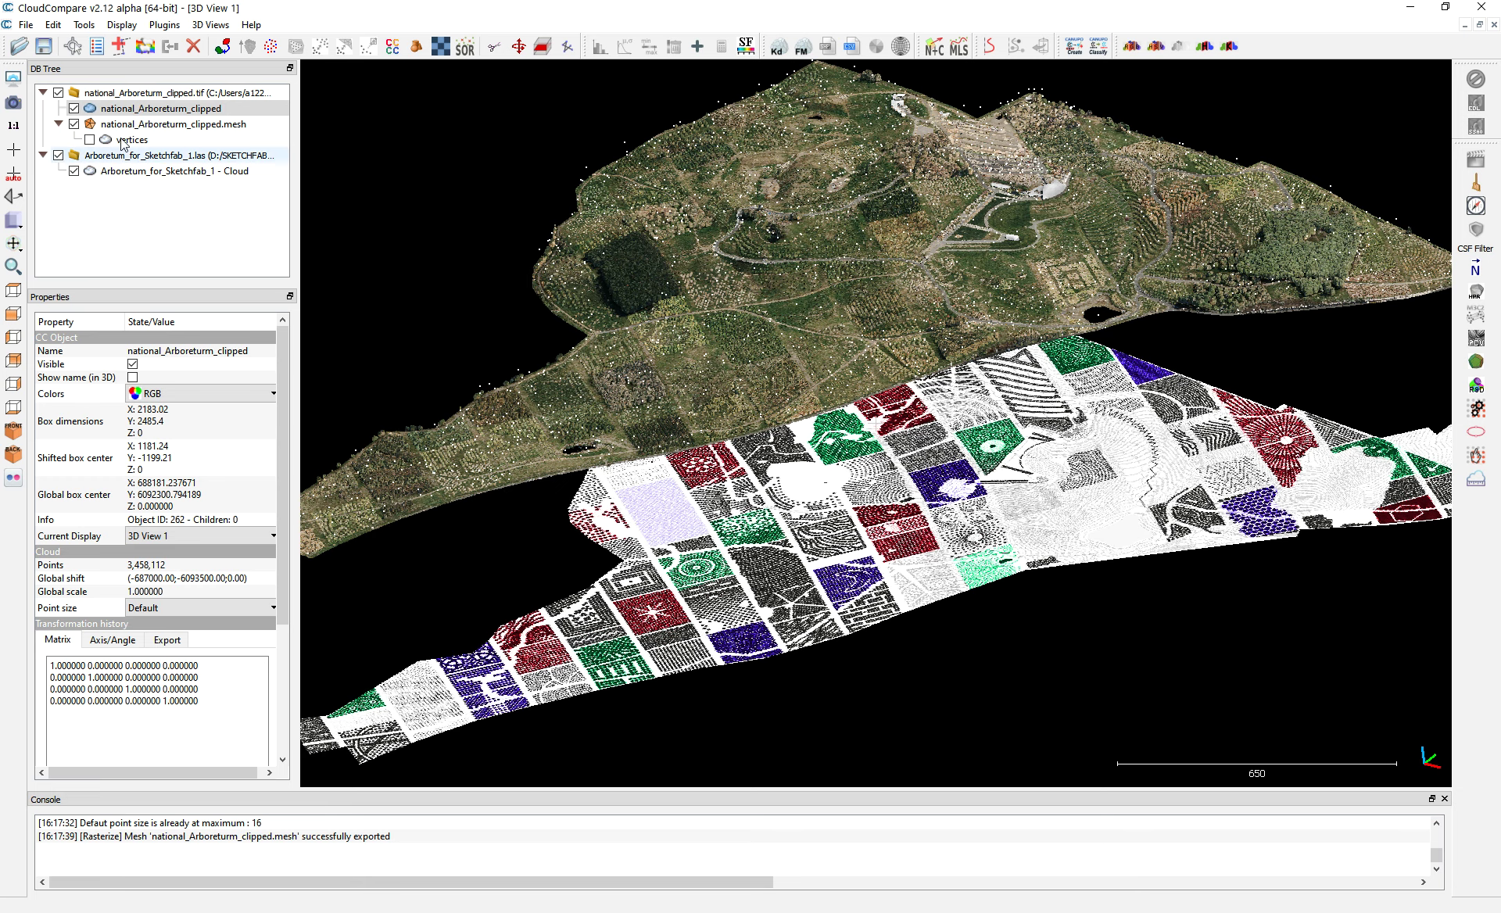
# - Hide the national_Arboreturm_clipped.tif and Arboretum_for_Sketchfab_1.las groups and load Arboretum_coloured.las from the National Arboretum folder
pyautogui.click(59, 92)
pyautogui.click(59, 155)
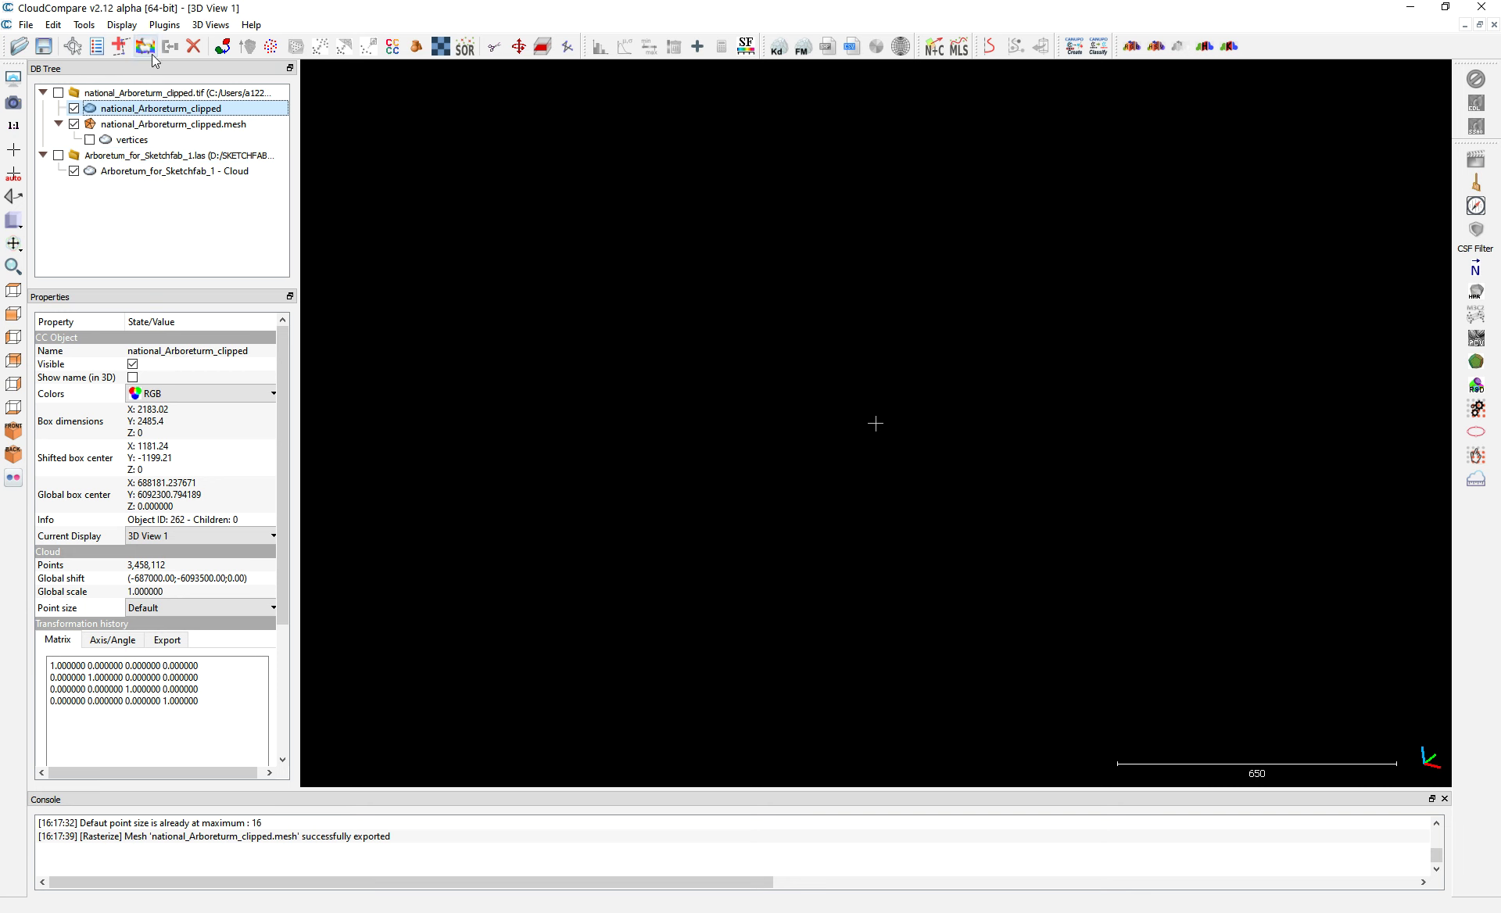
pyautogui.click(26, 24)
pyautogui.click(58, 48)
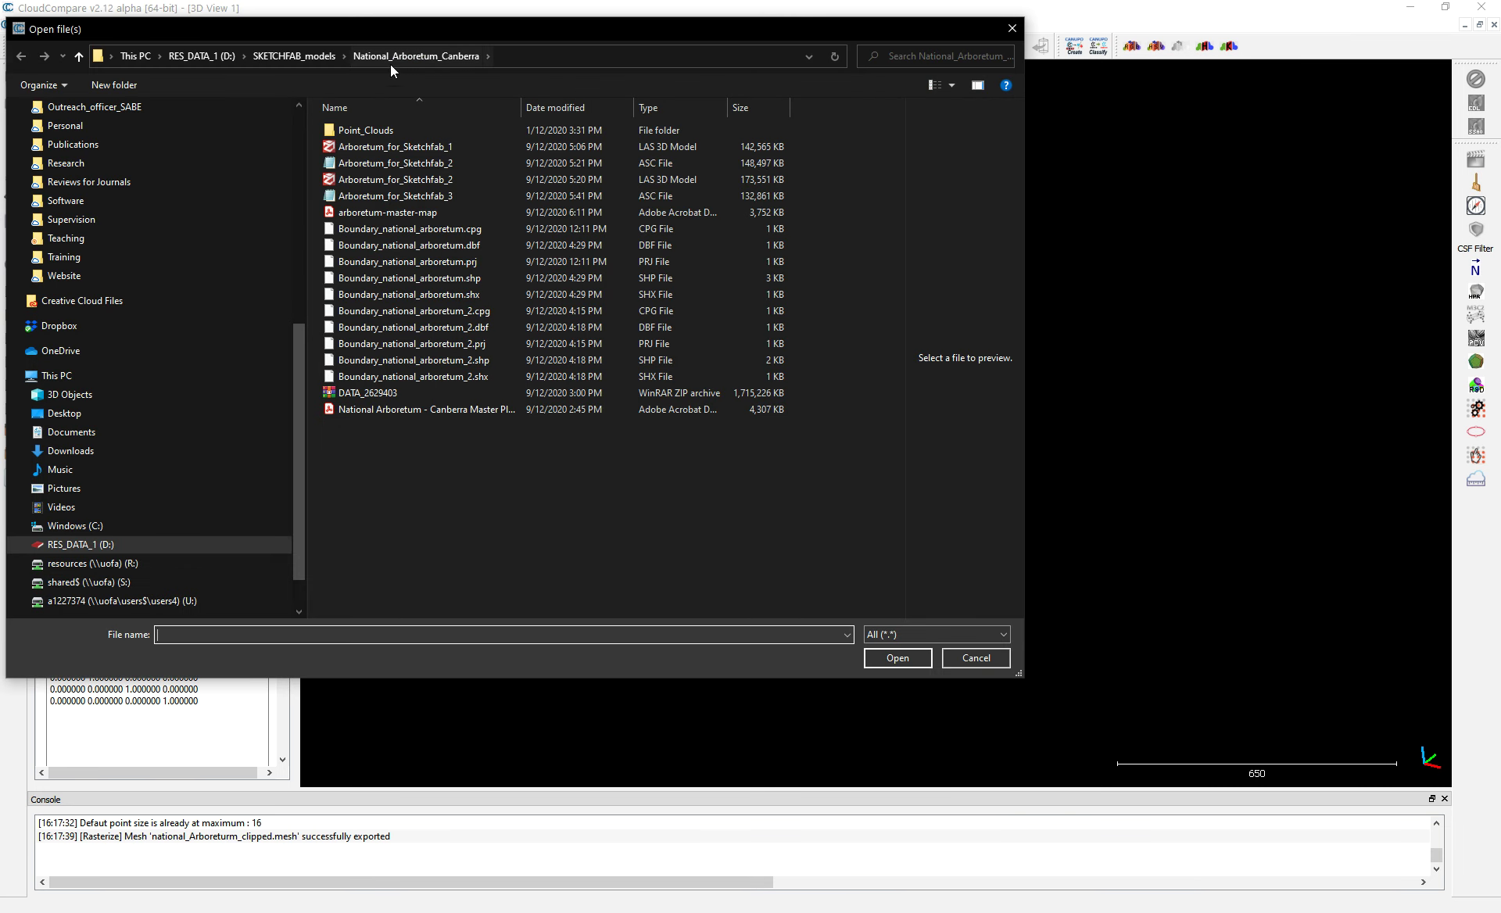
pyautogui.click(66, 238)
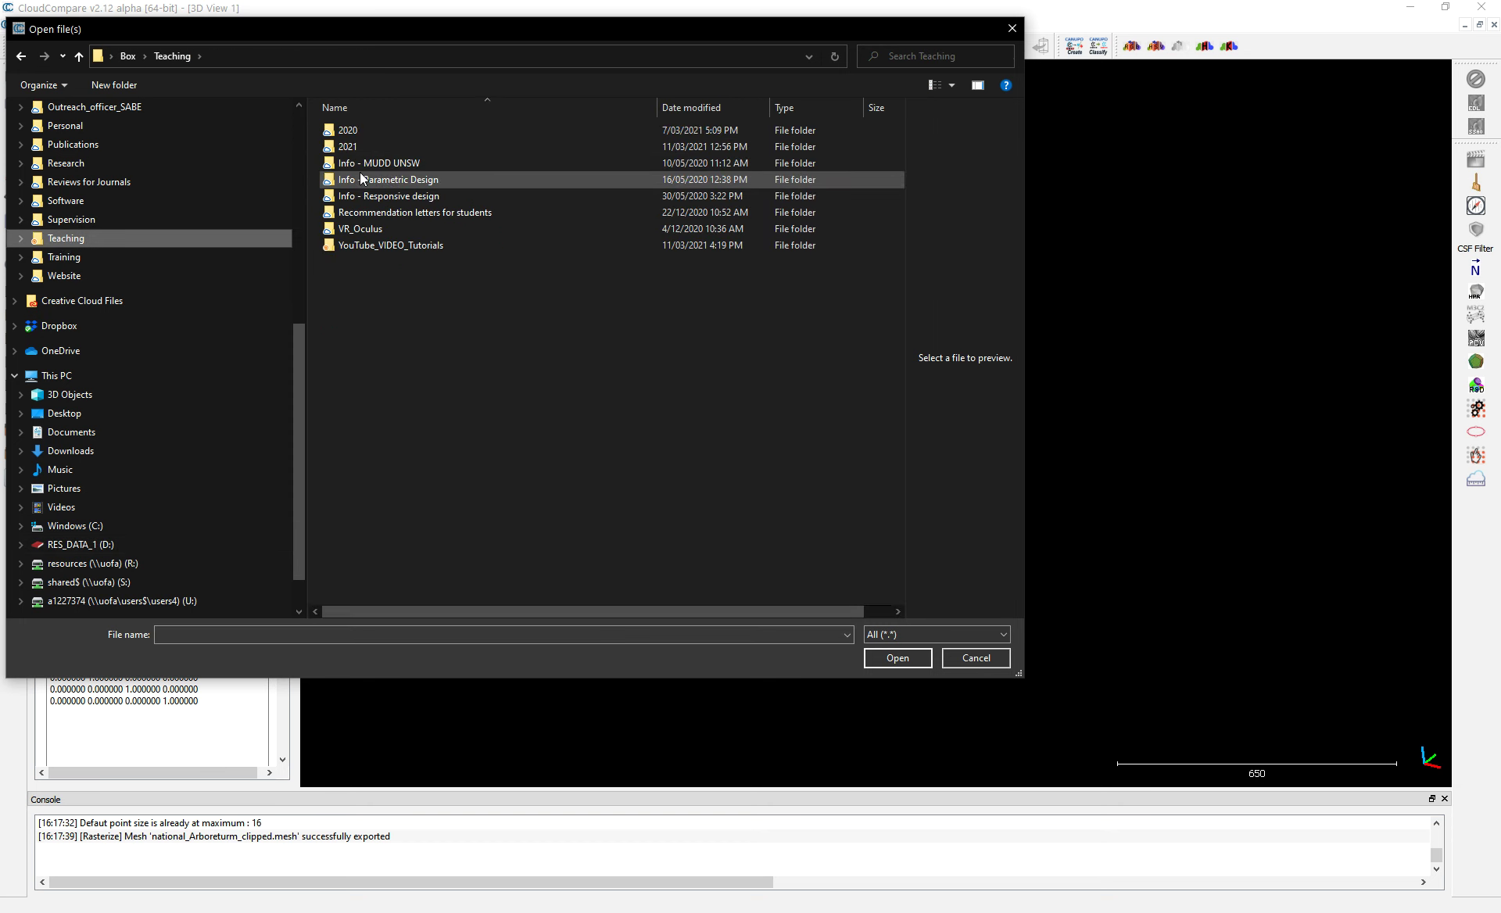
pyautogui.doubleClick(359, 246)
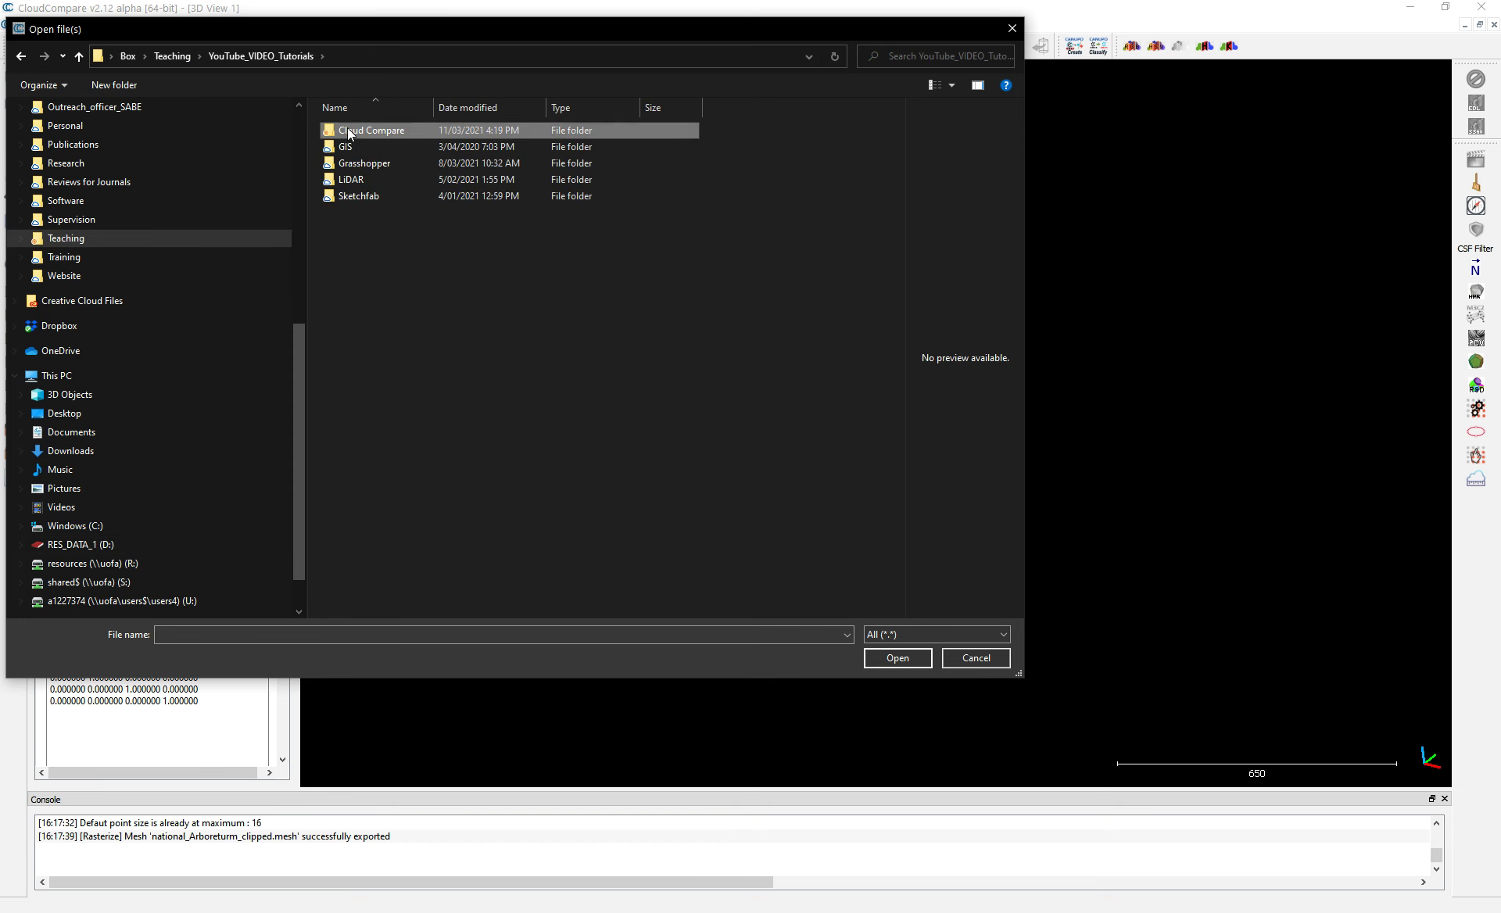
pyautogui.doubleClick(347, 130)
pyautogui.doubleClick(361, 133)
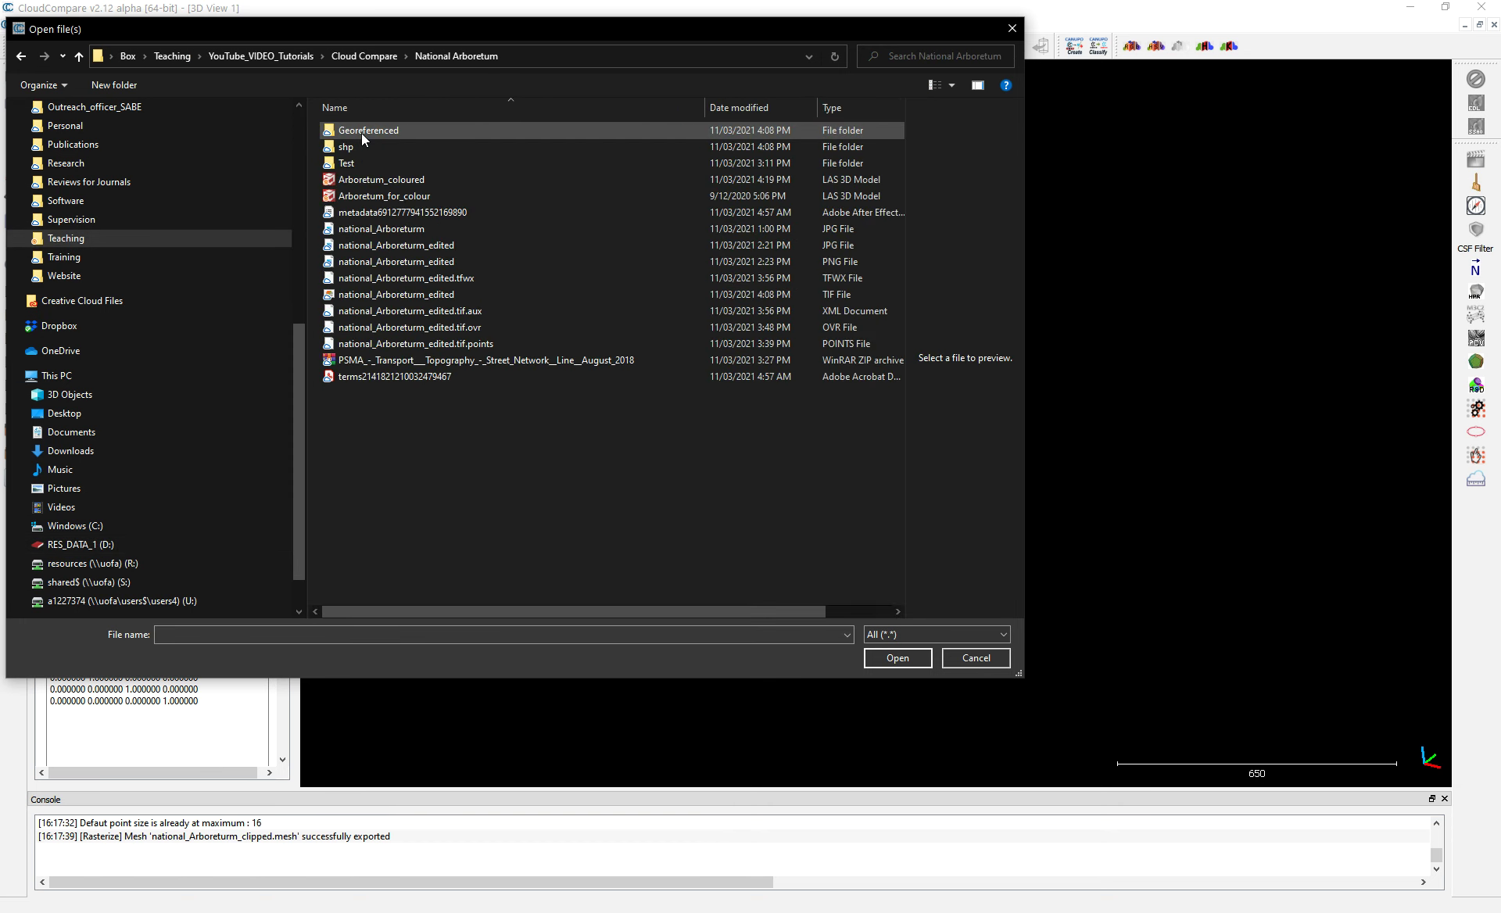
pyautogui.click(408, 181)
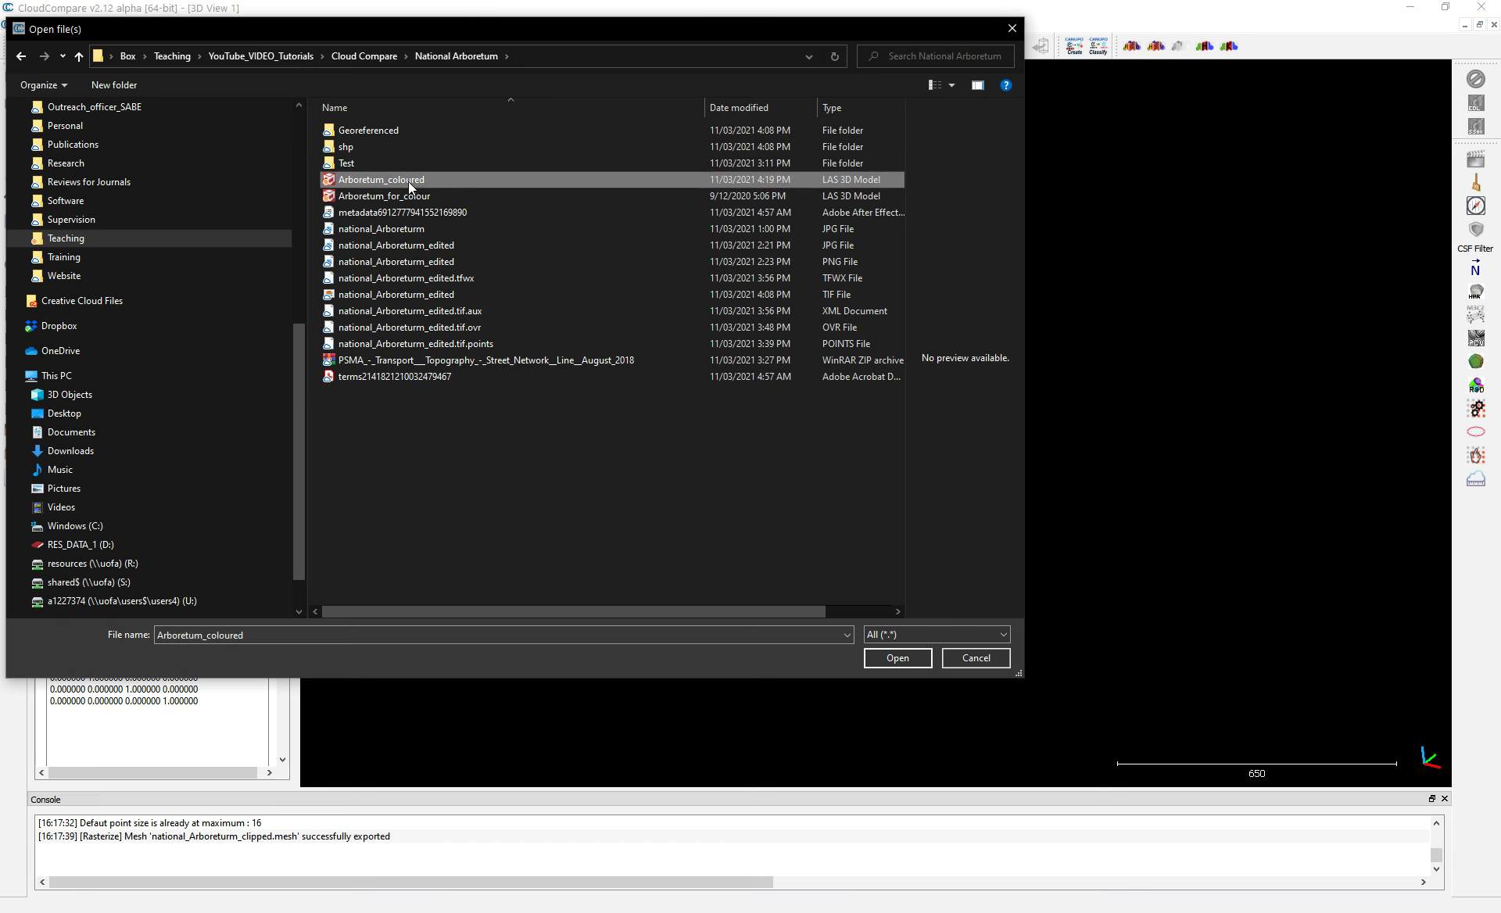
pyautogui.doubleClick(409, 181)
pyautogui.click(799, 618)
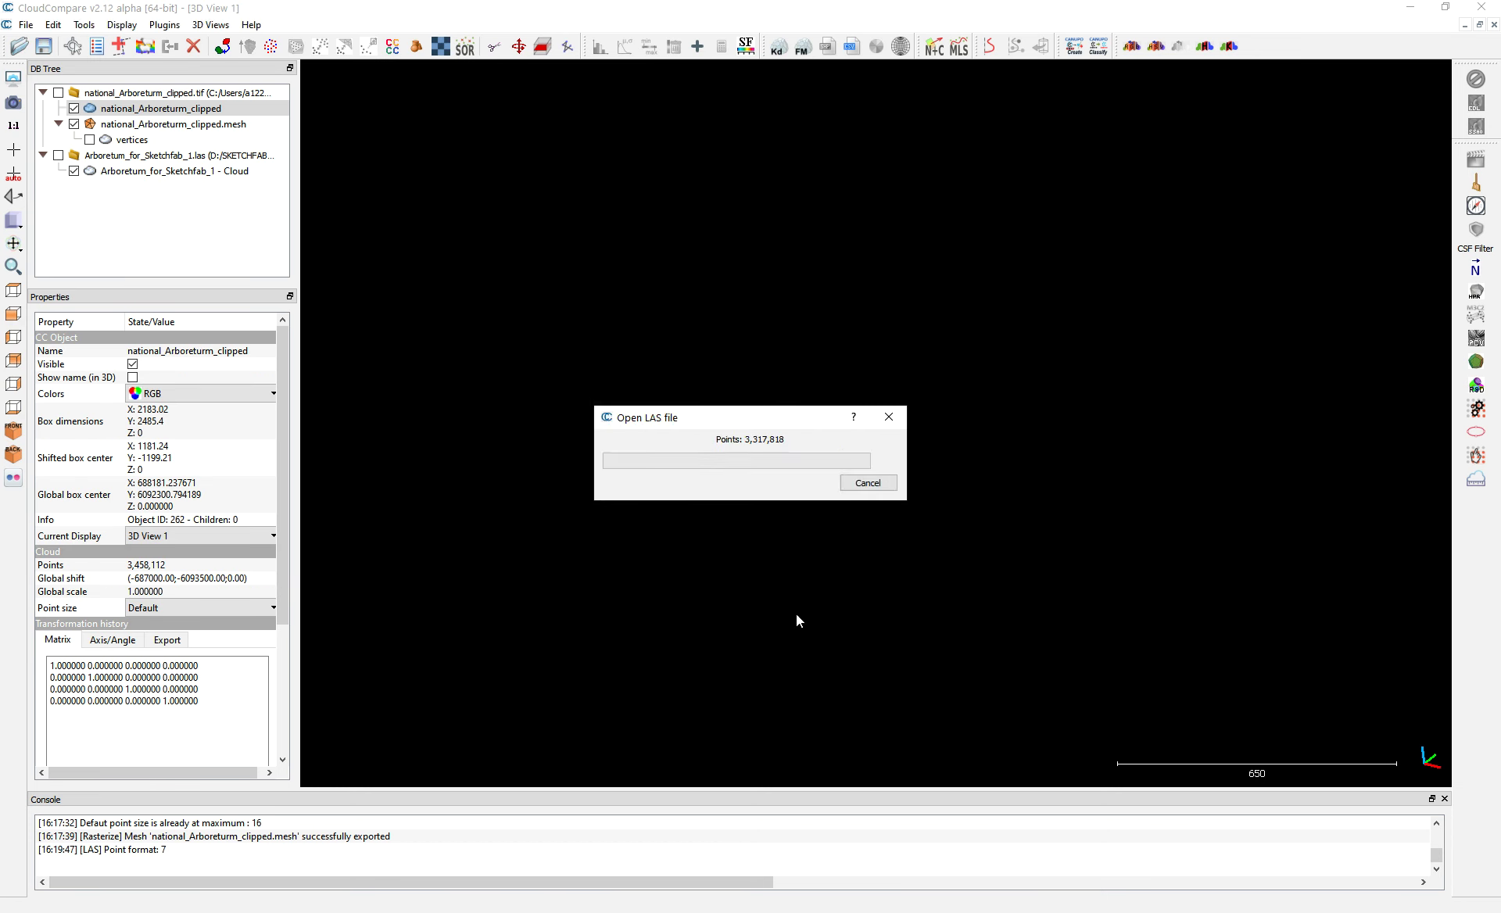
pyautogui.click(932, 618)
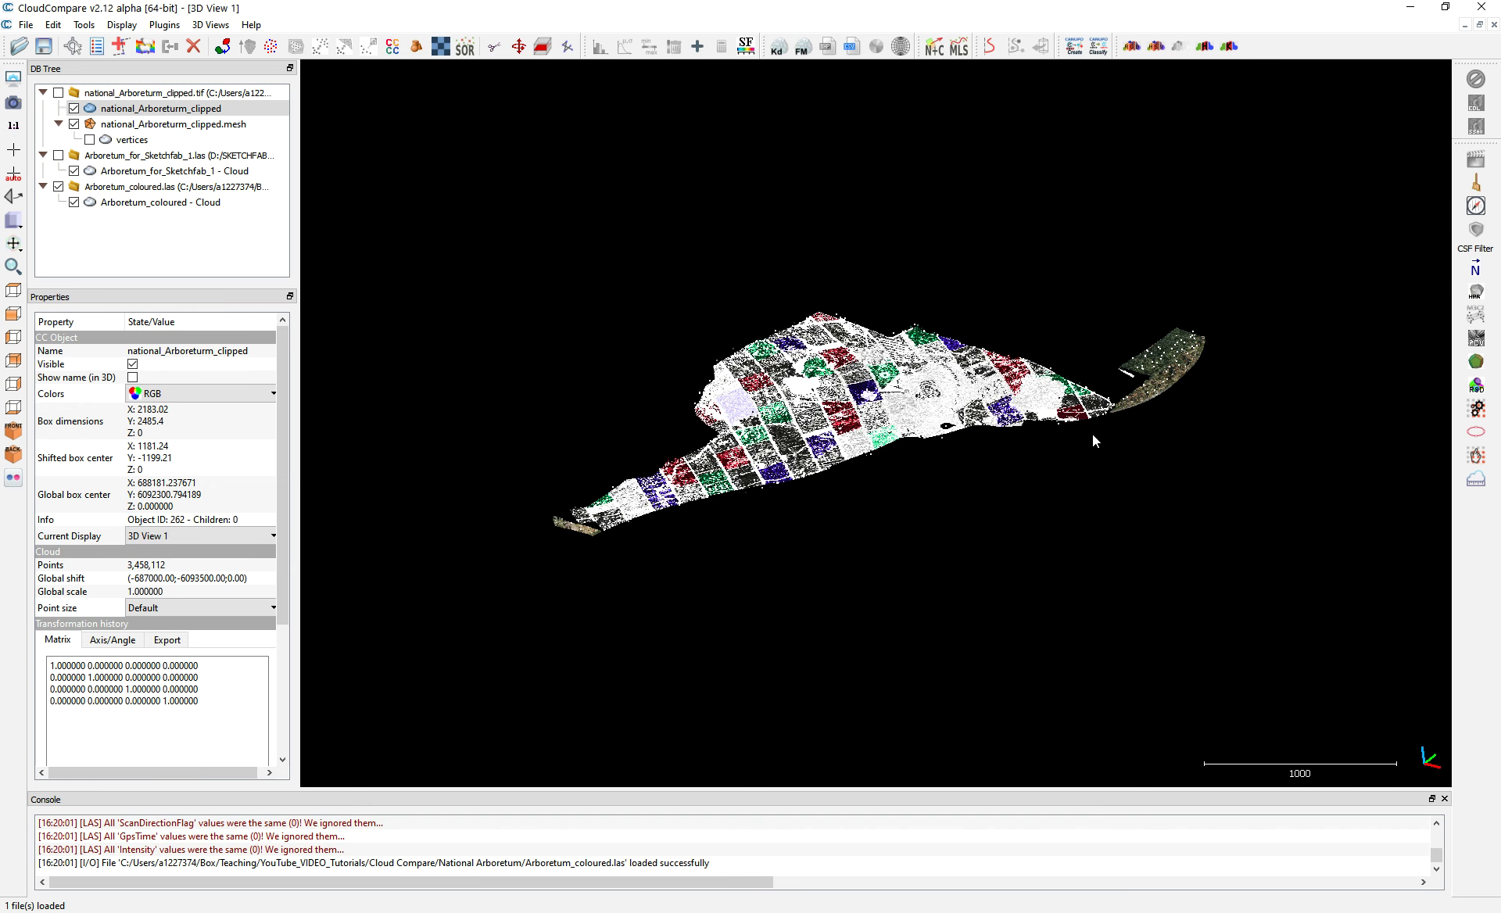
# - Examine how the plan's coloured plots map onto the Arboretum_coloured point cloud, from an overview down to the central plots
pyautogui.click(1034, 519)
pyautogui.moveTo(1034, 518); pyautogui.dragTo(962, 561)
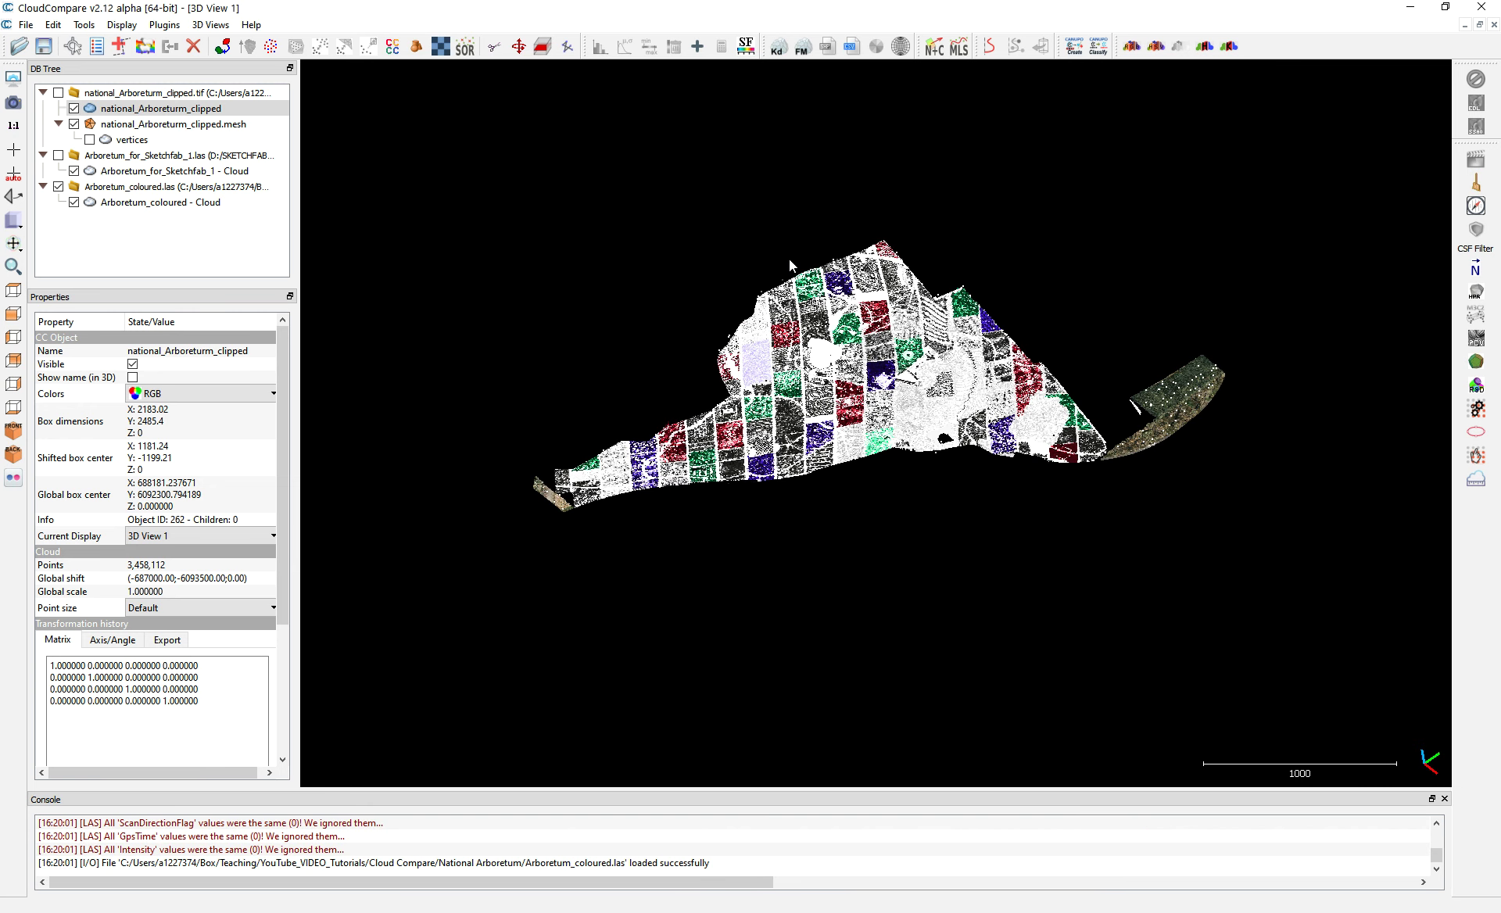
pyautogui.scroll(5, 880, 370)
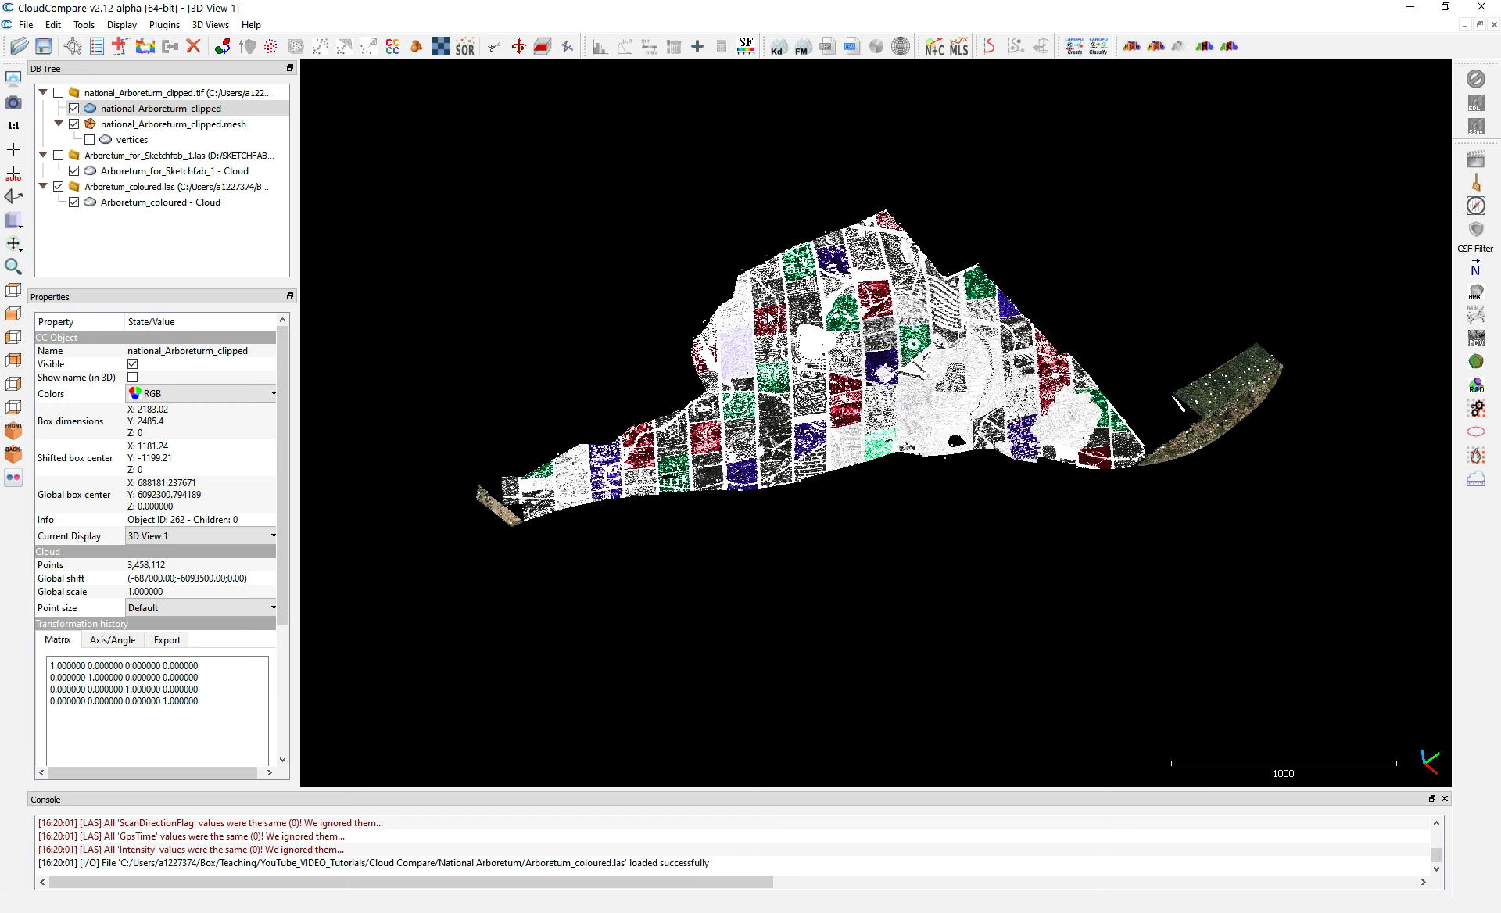
pyautogui.scroll(4, 656, 242)
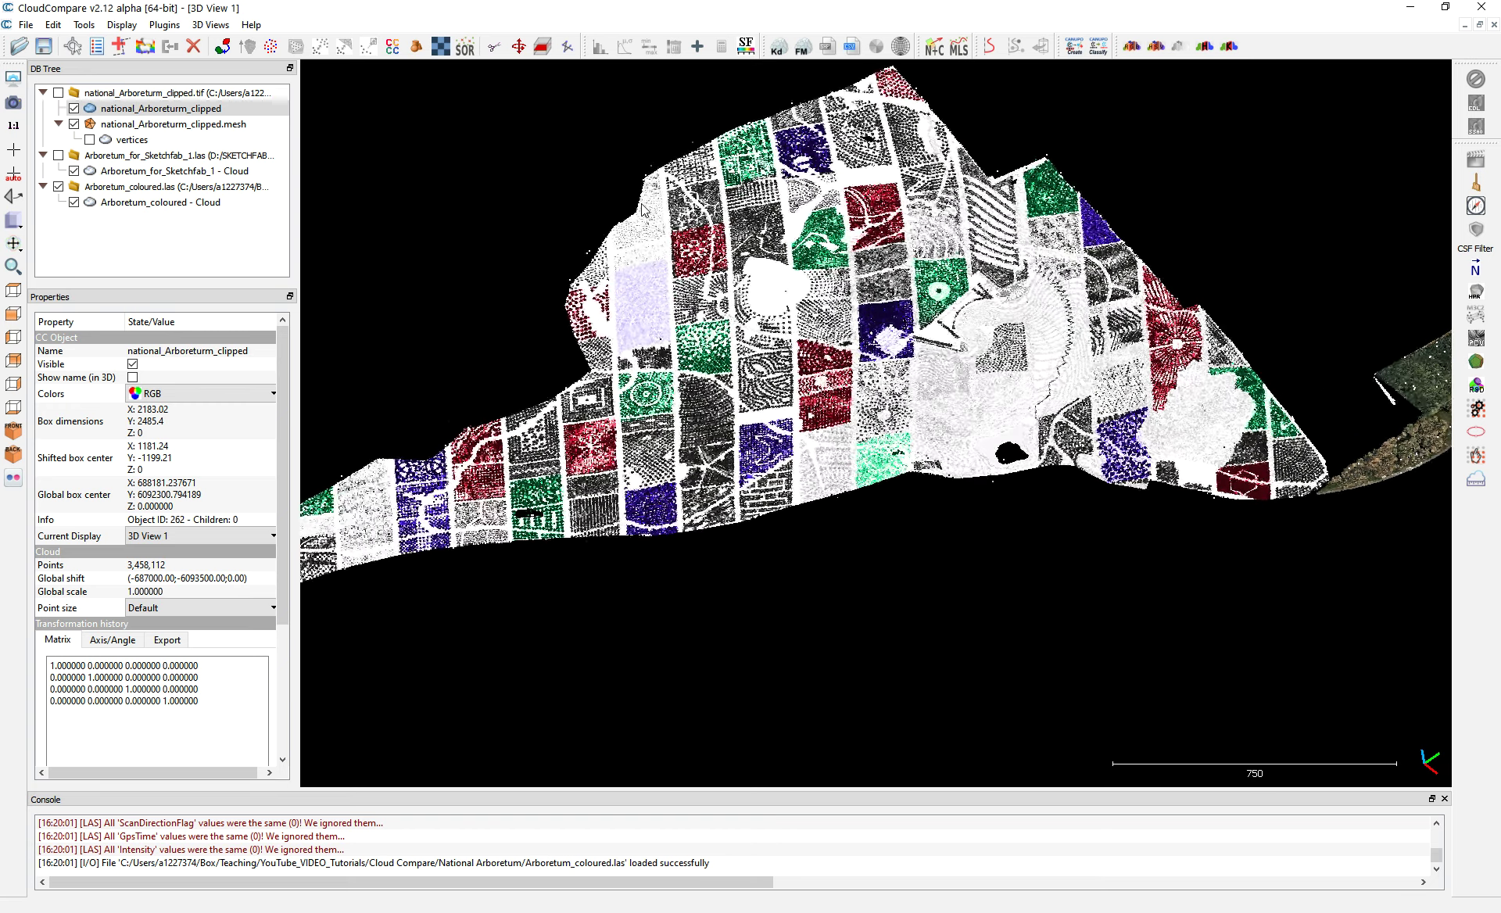
pyautogui.moveTo(1107, 344); pyautogui.dragTo(1107, 348)
pyautogui.scroll(2, 1107, 348)
pyautogui.scroll(2, 853, 403)
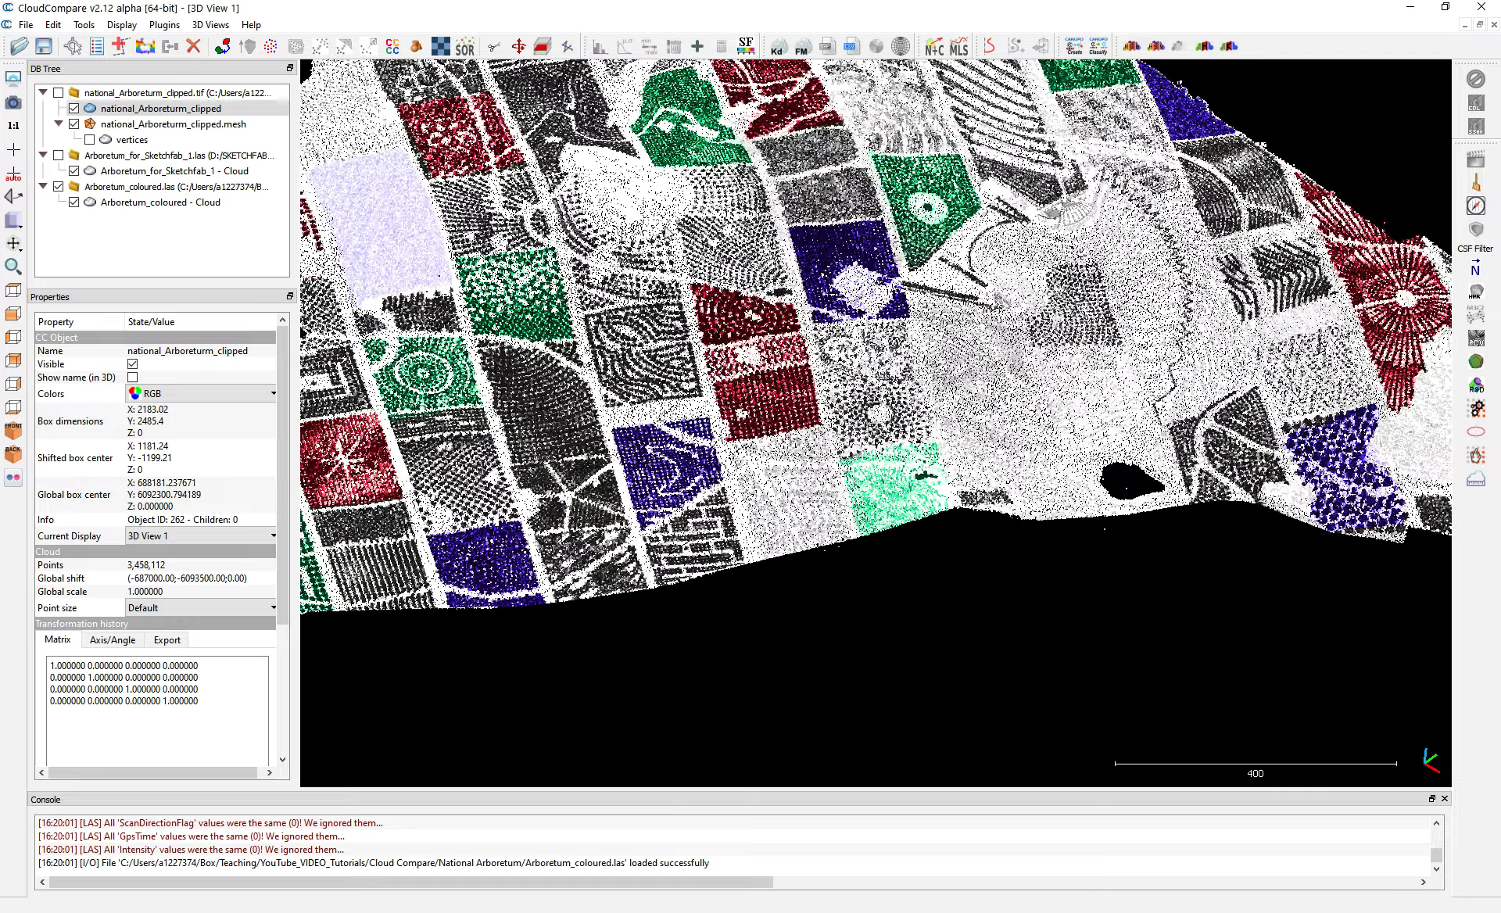
pyautogui.scroll(1, 876, 438)
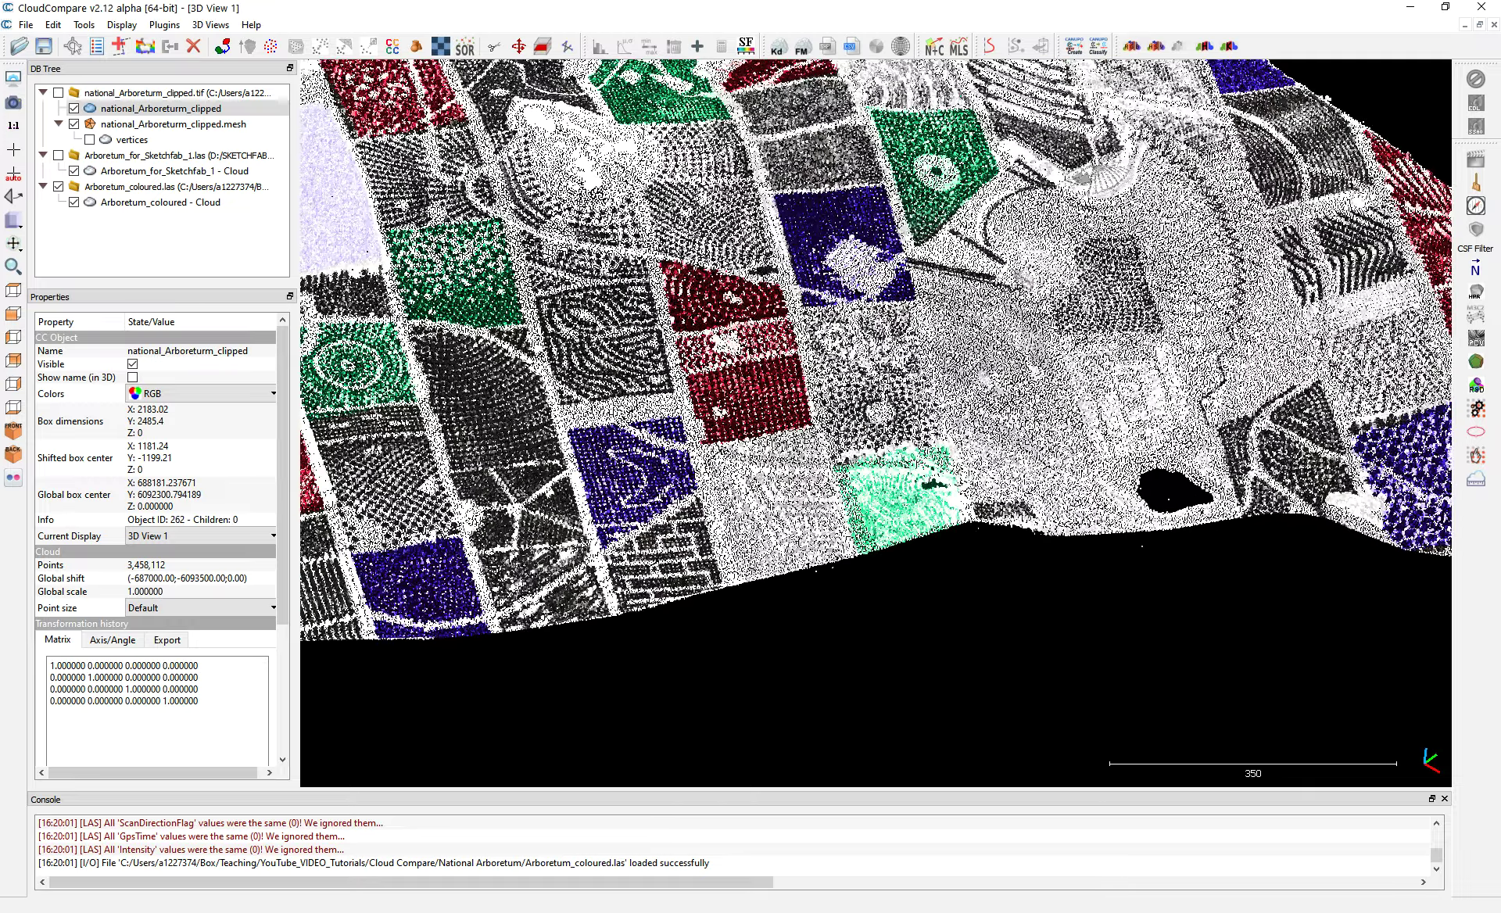
# - Turn on the EyeDome Lighting filter and inspect the coloured cloud's terrain and tree relief from oblique and overhead views
pyautogui.click(1477, 110)
pyautogui.moveTo(915, 324); pyautogui.dragTo(883, 222)
pyautogui.scroll(8, 537, 234)
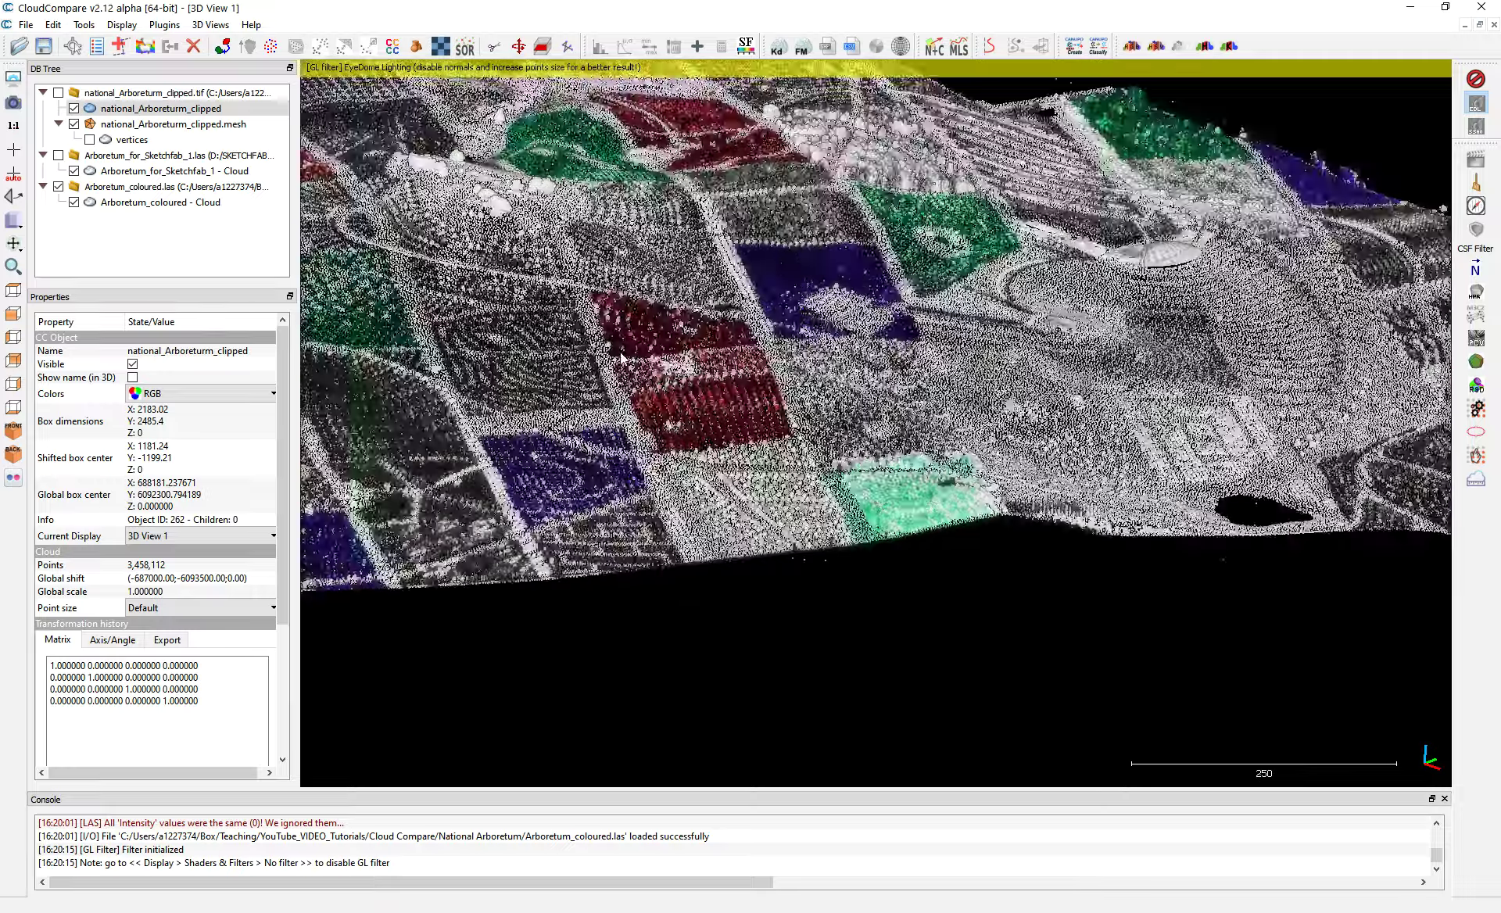
pyautogui.moveTo(536, 235); pyautogui.dragTo(592, 234)
pyautogui.scroll(2, 504, 191)
pyautogui.moveTo(1400, 509); pyautogui.dragTo(728, 474)
pyautogui.scroll(-2, 728, 475)
pyautogui.scroll(-5, 728, 474)
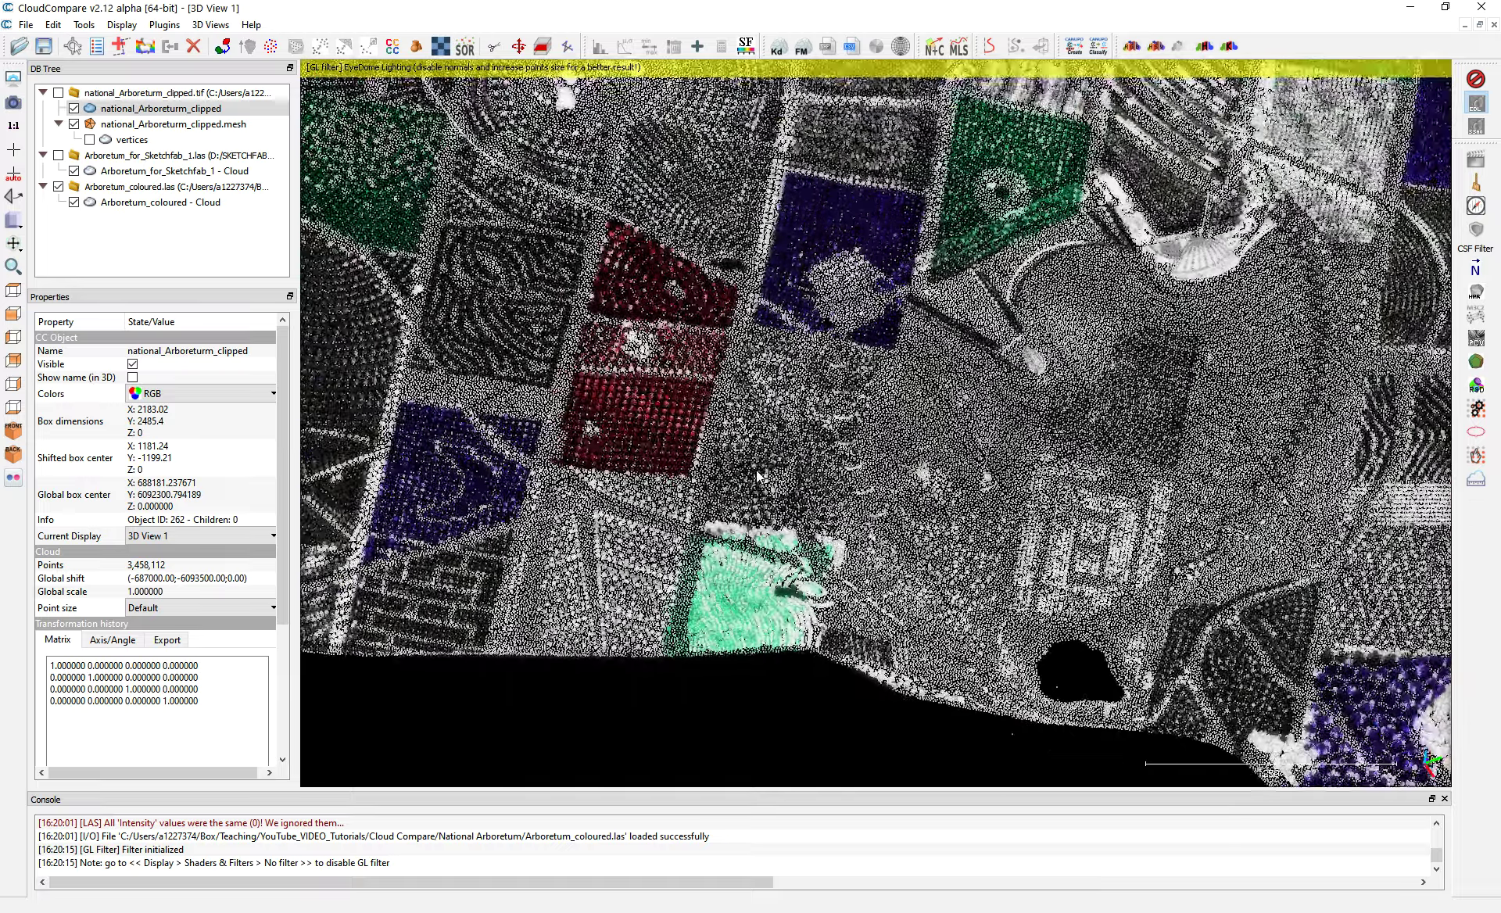
pyautogui.scroll(-5, 770, 474)
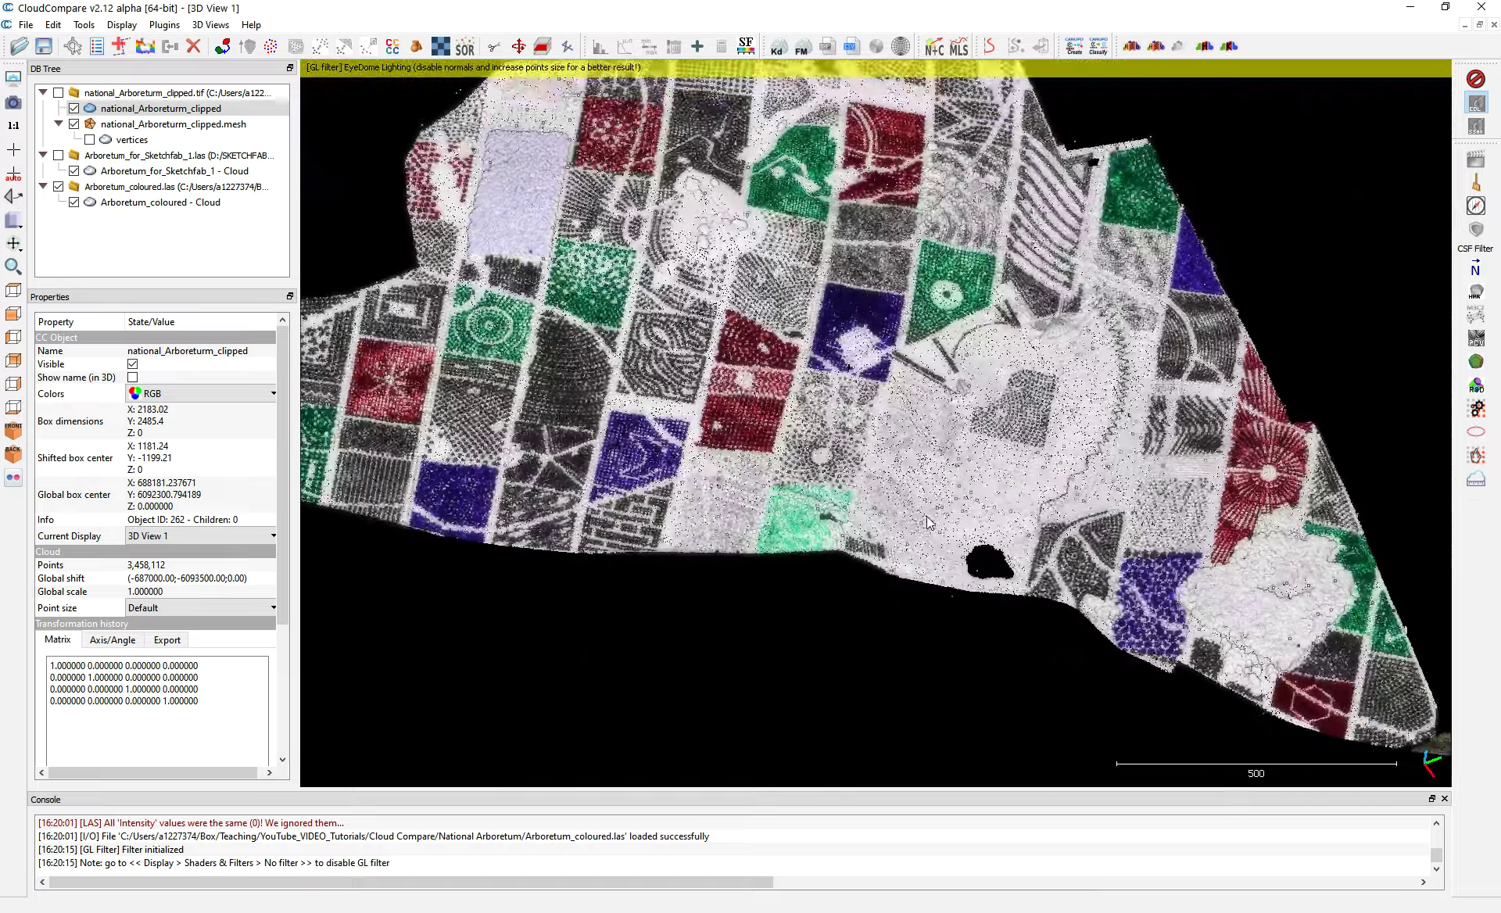
pyautogui.moveTo(923, 404); pyautogui.dragTo(595, 438)
# - Check the properties of the clipped plan's mesh and its vertices, and examine the shaded coloured cloud from several angles
pyautogui.click(159, 138)
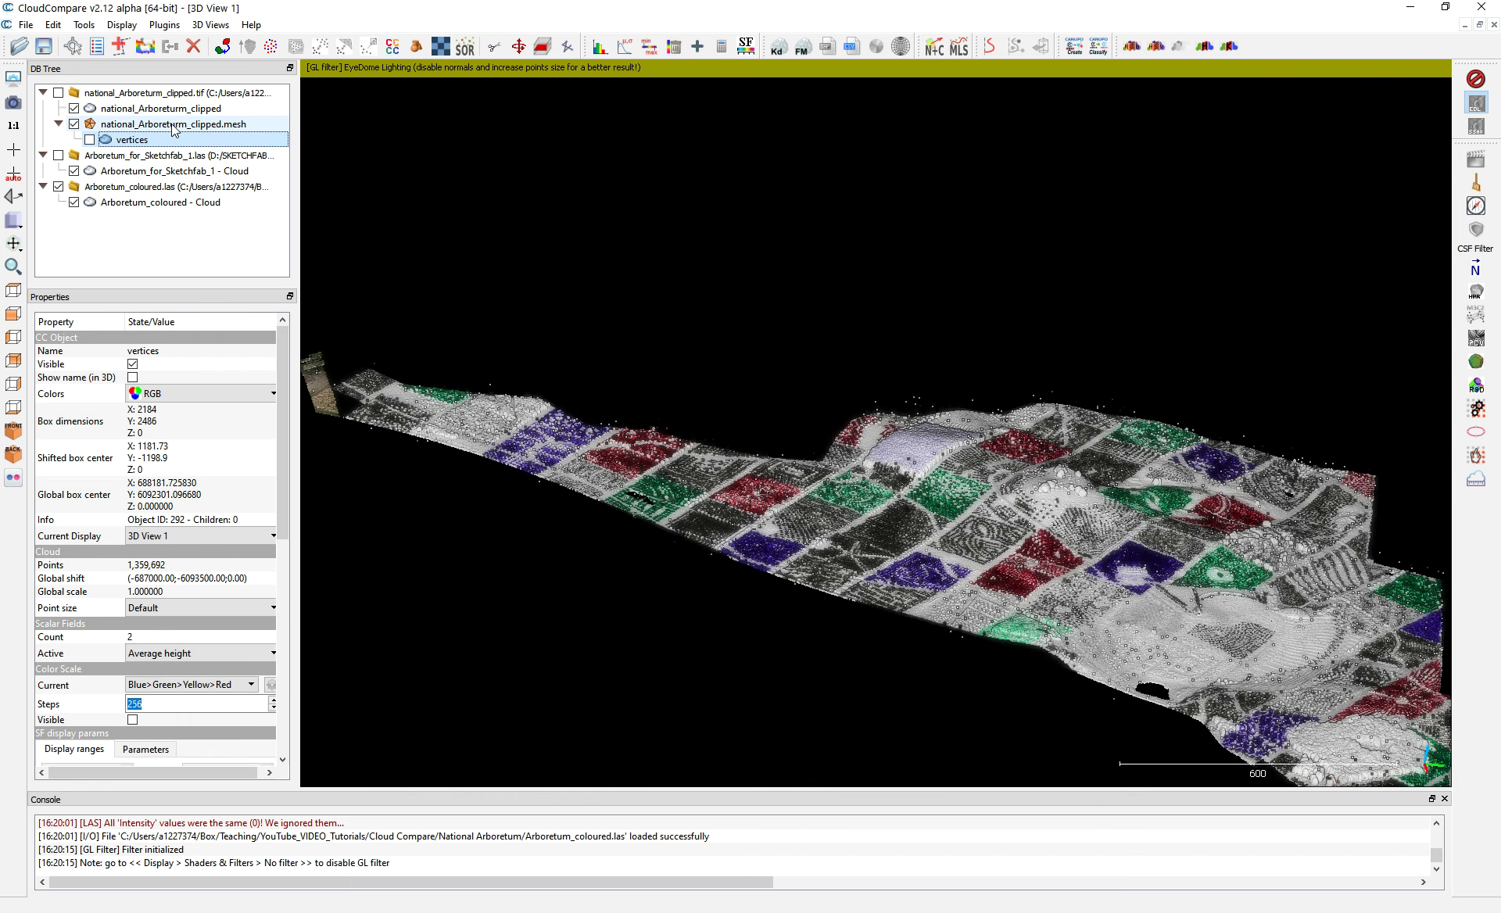
pyautogui.click(173, 125)
pyautogui.moveTo(818, 355); pyautogui.dragTo(802, 311)
pyautogui.scroll(4, 801, 311)
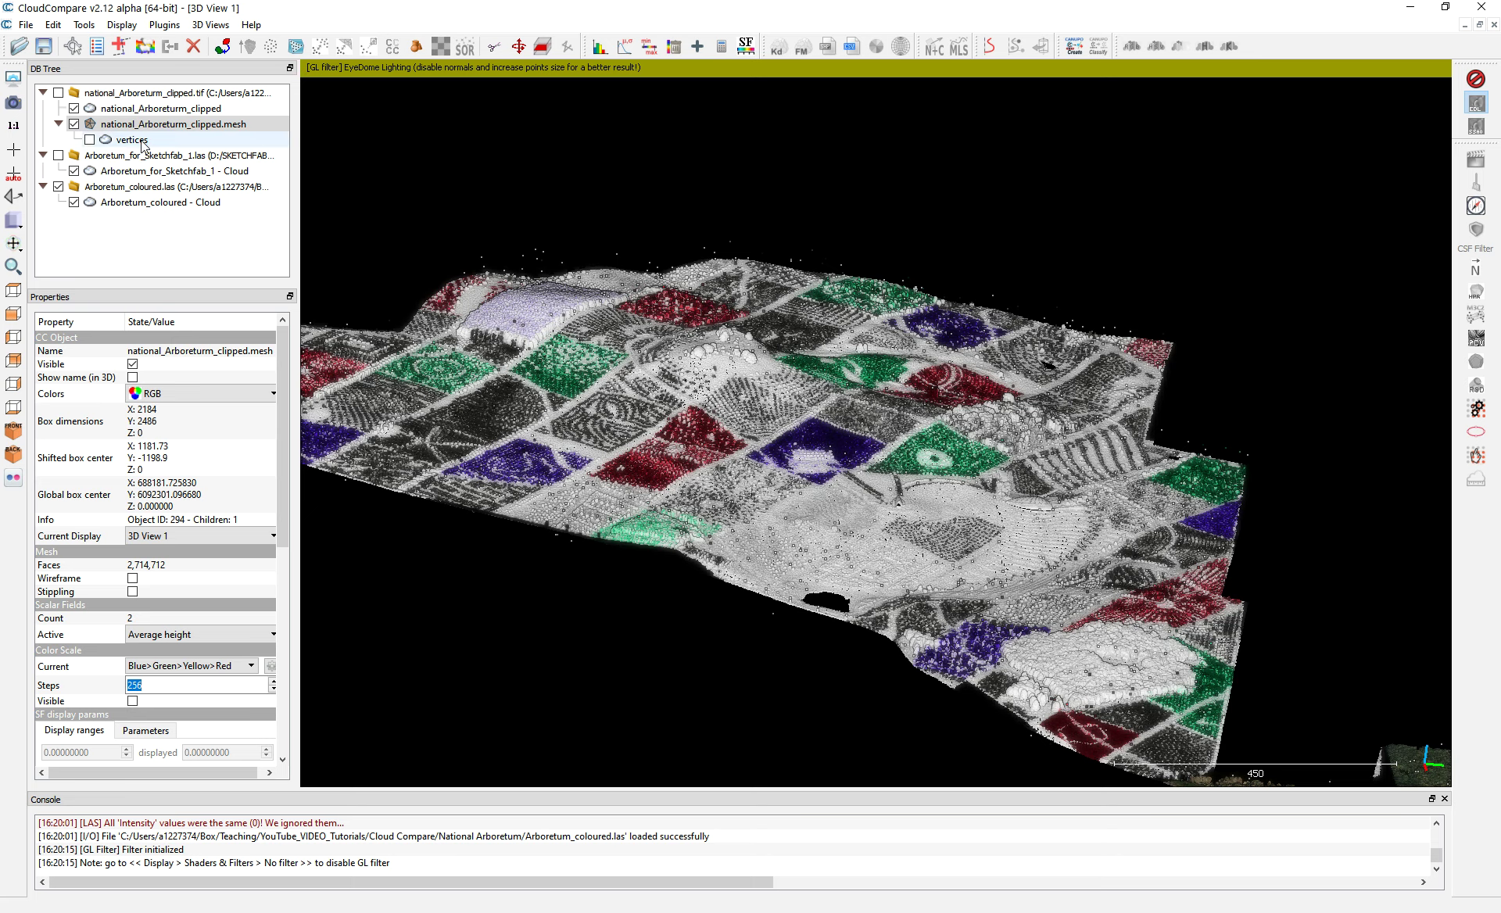
pyautogui.scroll(2, 607, 341)
pyautogui.scroll(1, 602, 339)
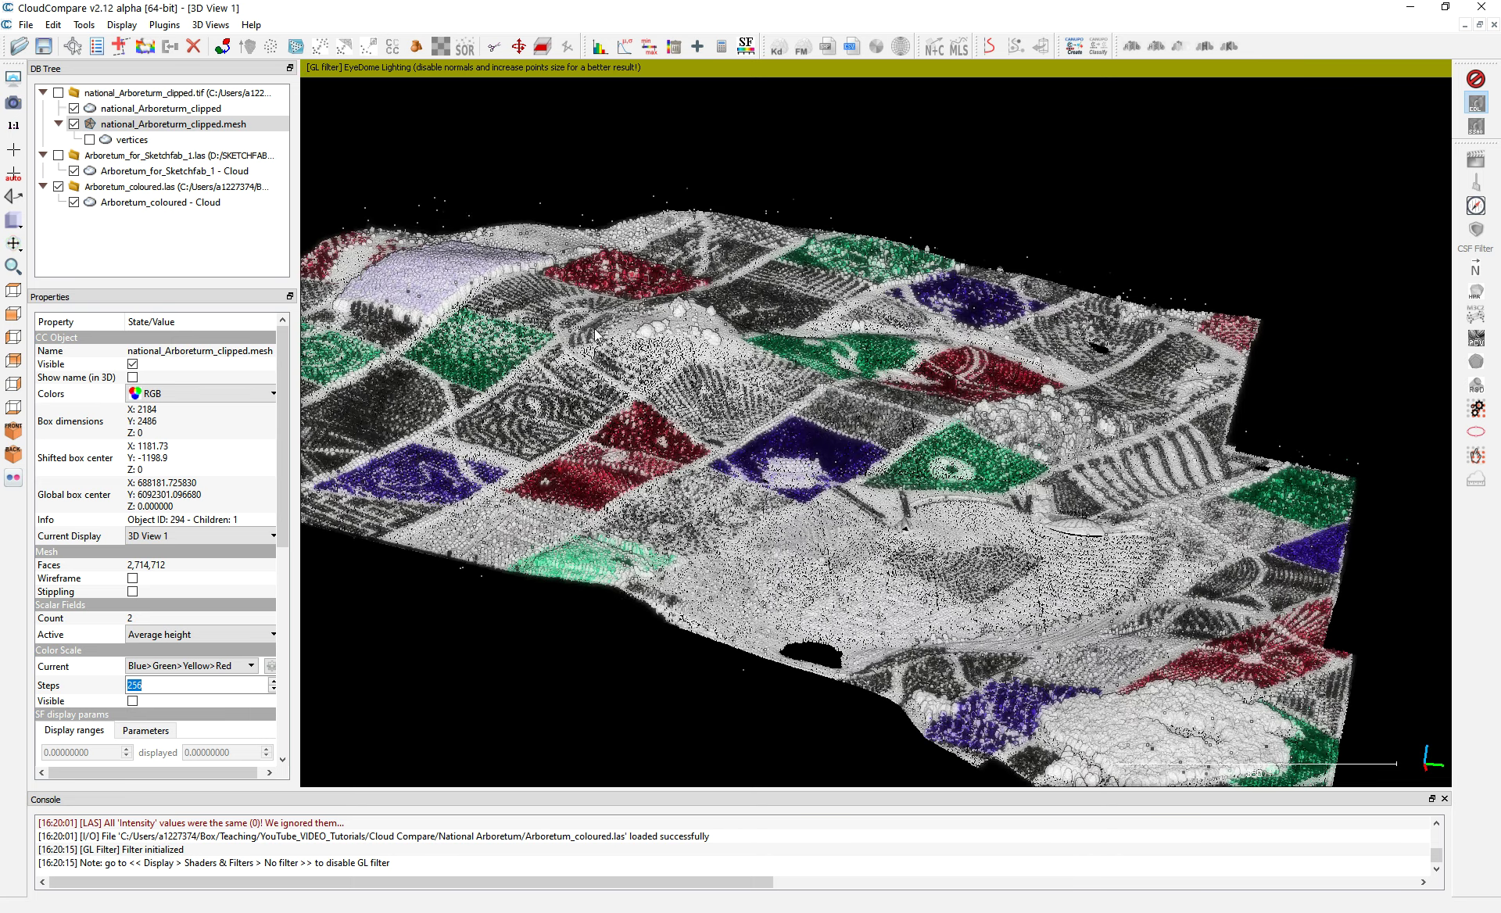
pyautogui.scroll(3, 827, 325)
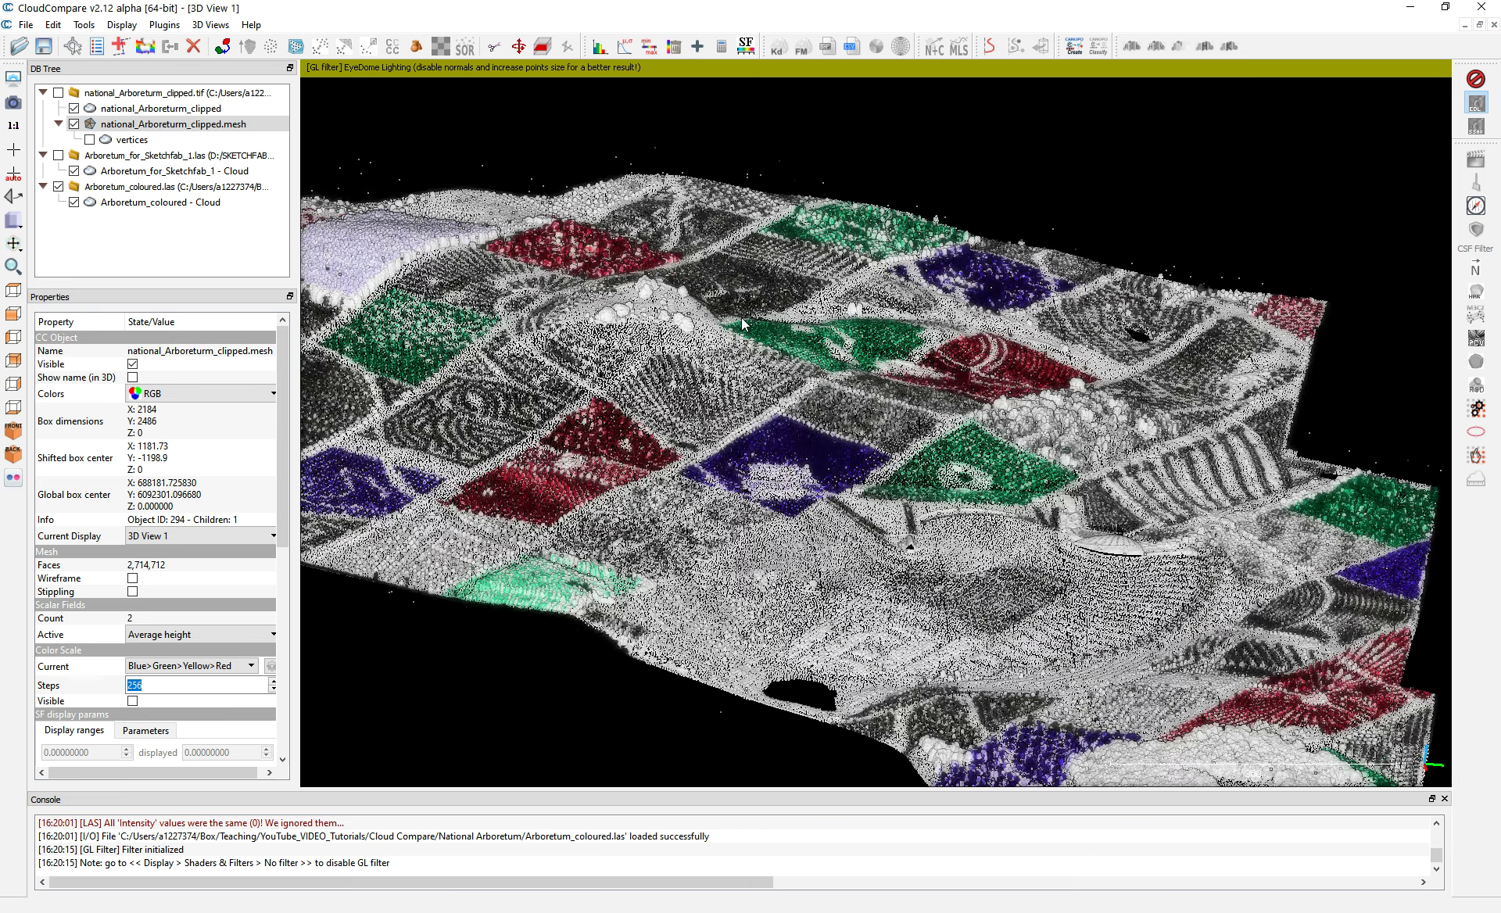
pyautogui.scroll(3, 970, 399)
pyautogui.moveTo(932, 480); pyautogui.dragTo(835, 264)
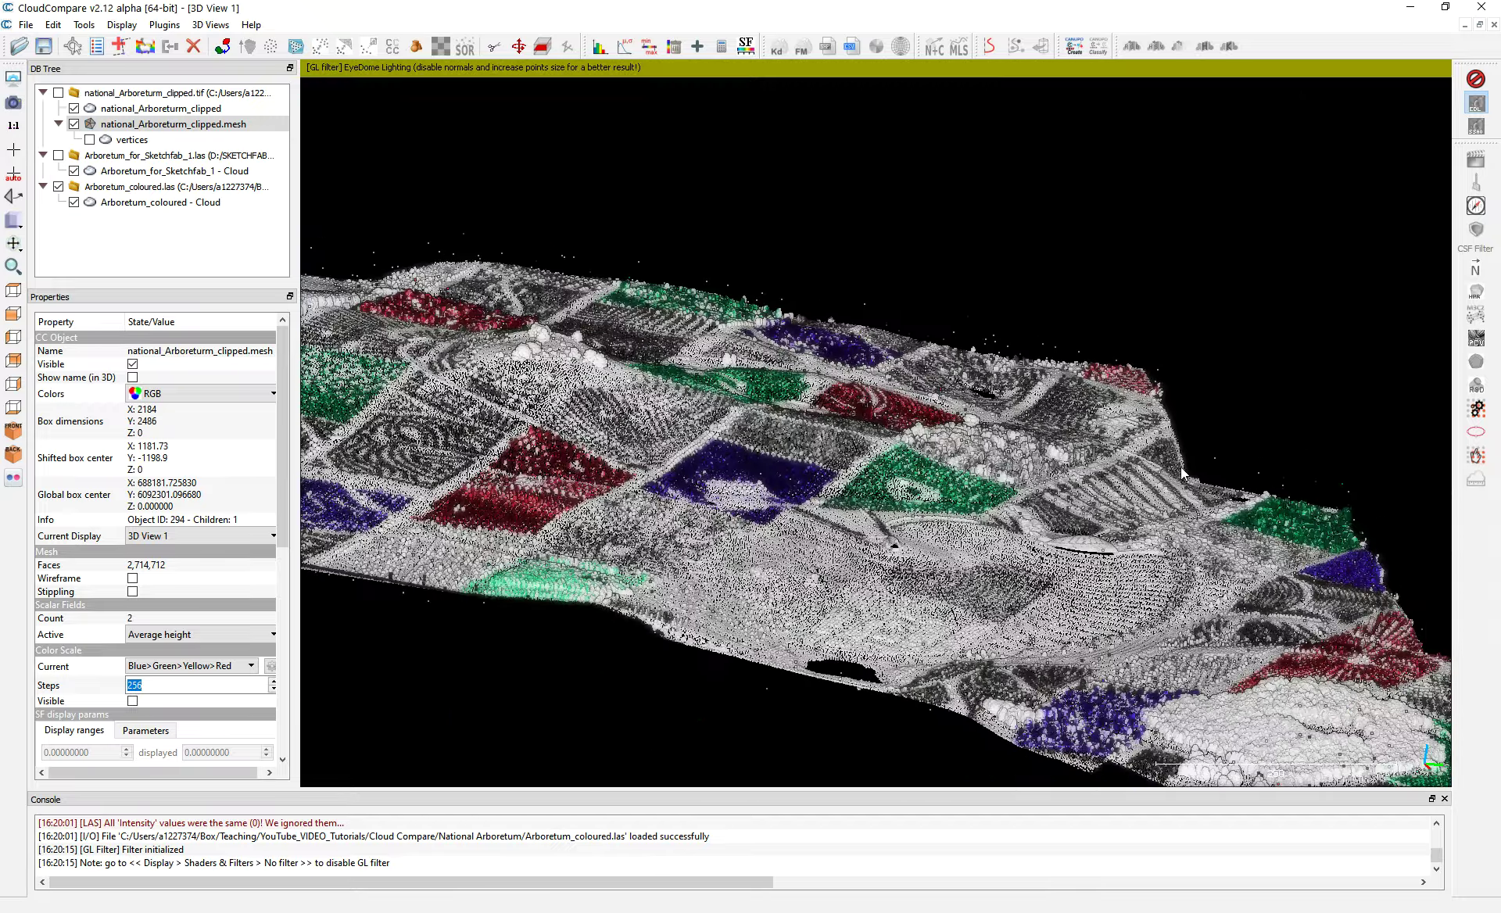
pyautogui.scroll(-2, 1181, 474)
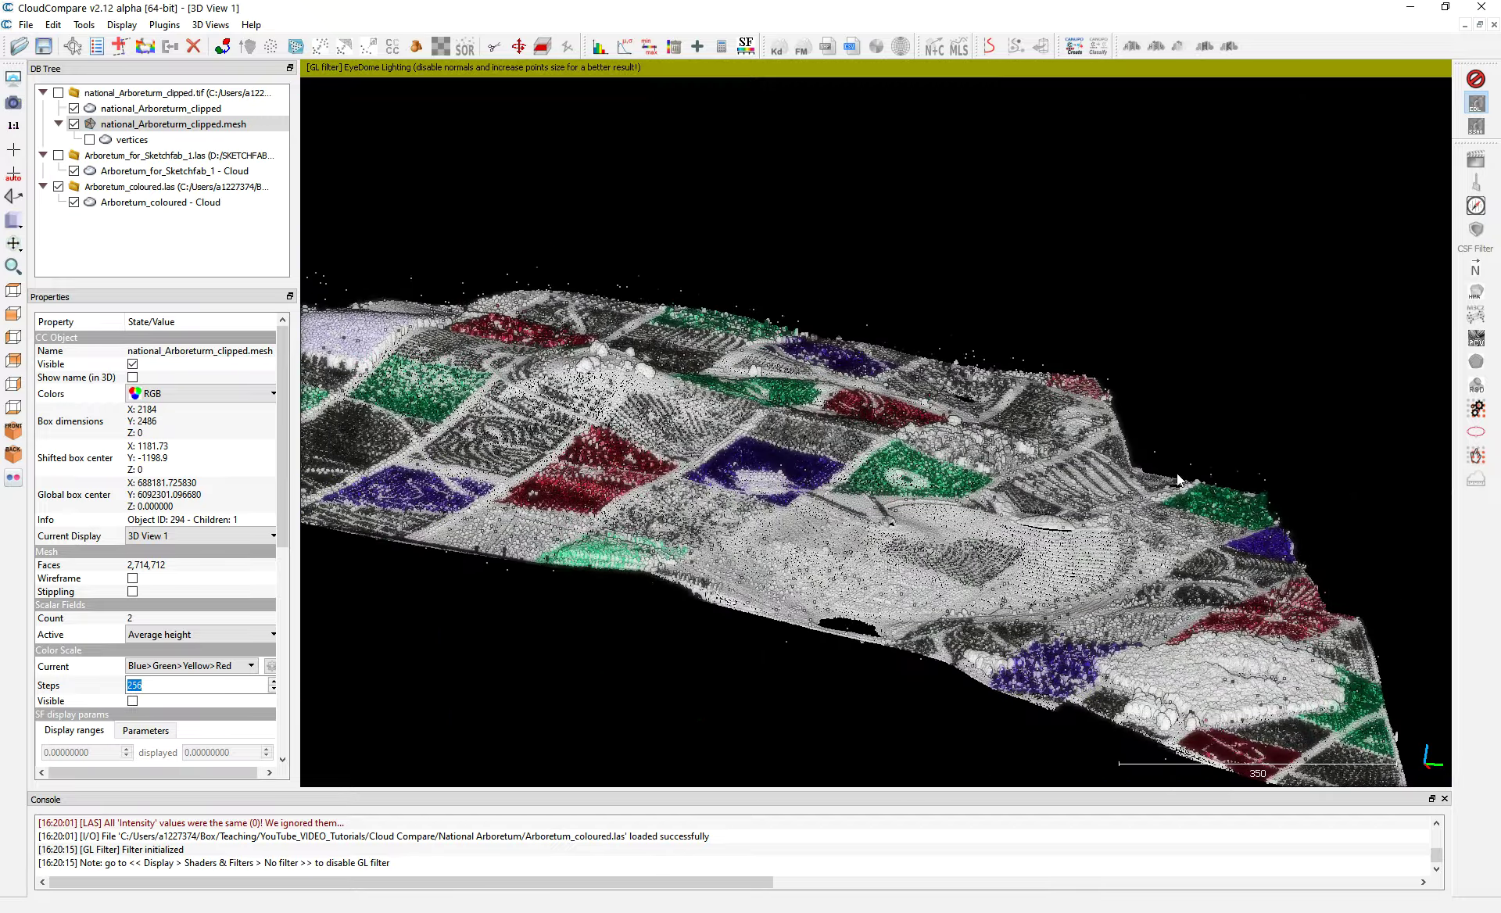
pyautogui.moveTo(1176, 472); pyautogui.dragTo(574, 700)
pyautogui.scroll(-3, 849, 418)
pyautogui.moveTo(848, 419); pyautogui.dragTo(1254, 286)
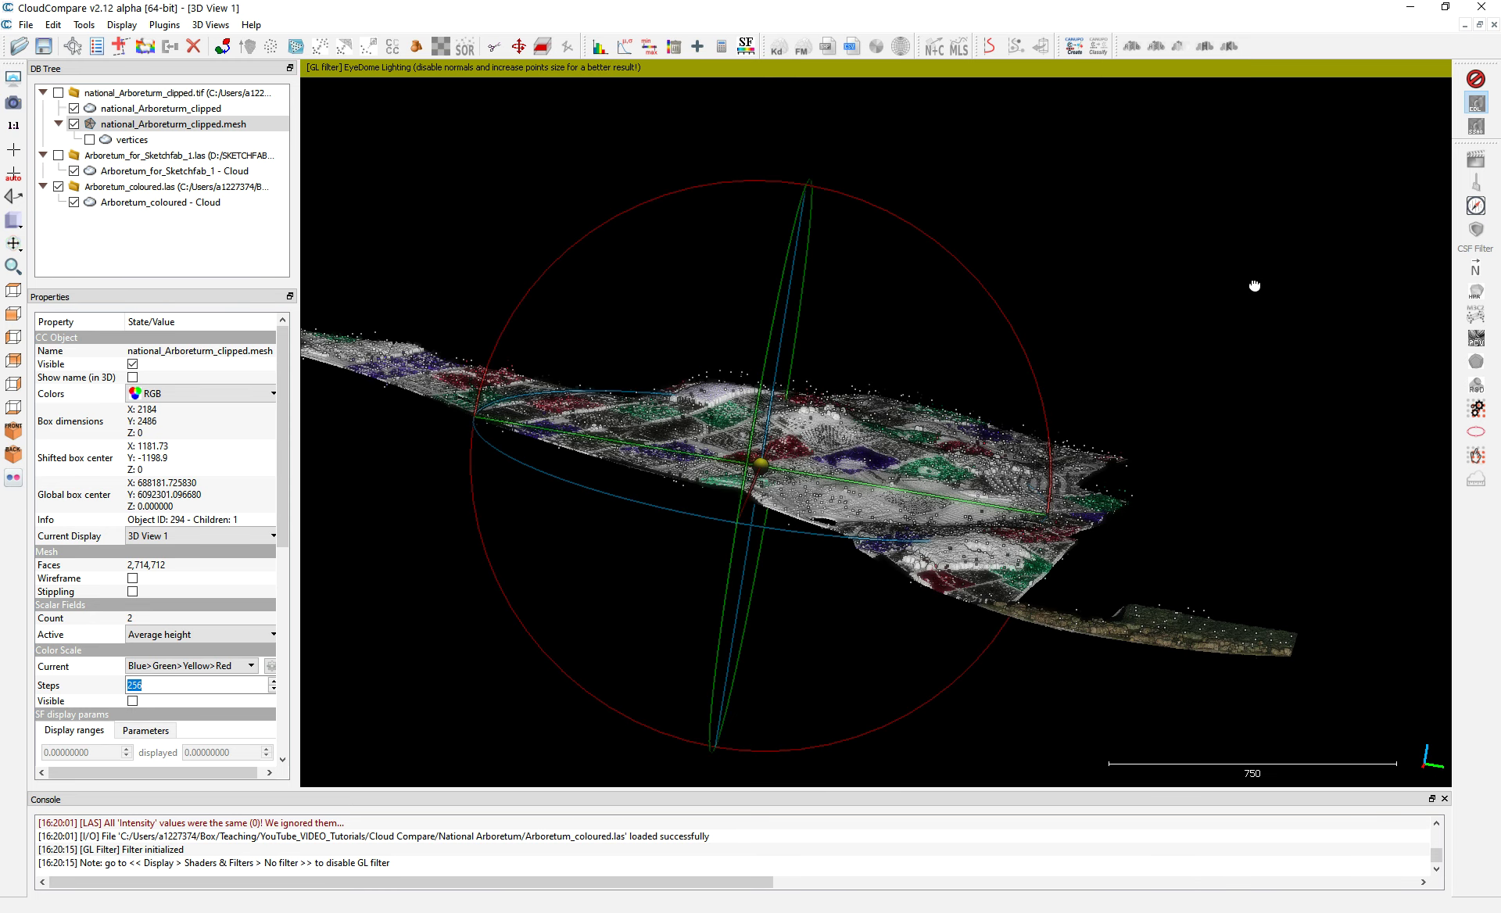
pyautogui.moveTo(1254, 286); pyautogui.dragTo(215, 16)
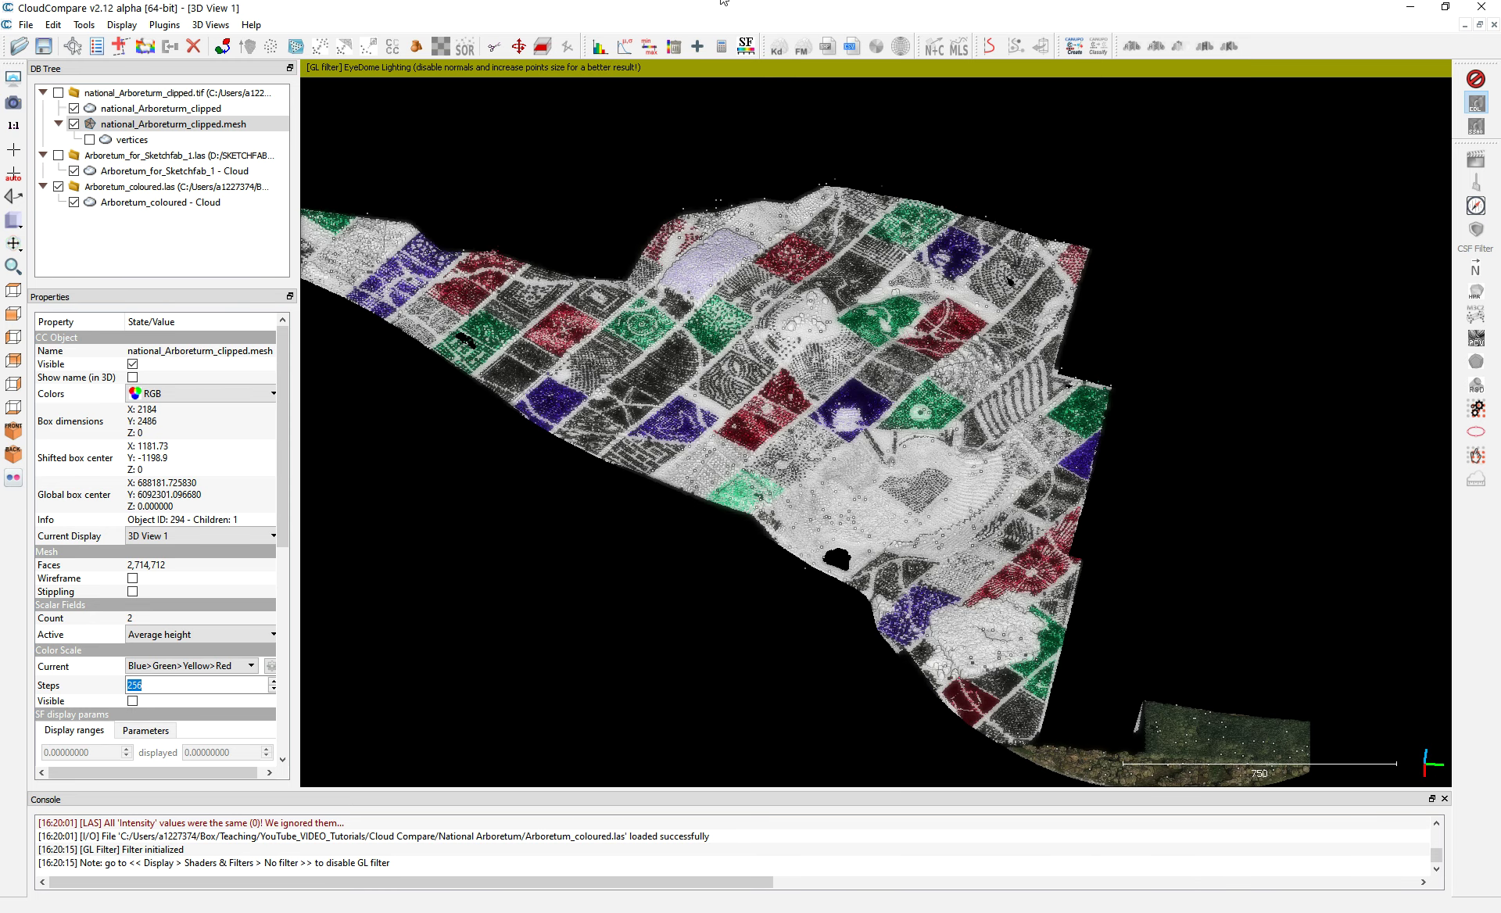
# - Switch to File Explorer and go to the National Arboretum folder inside Cloud Compare
pyautogui.click(161, 1)
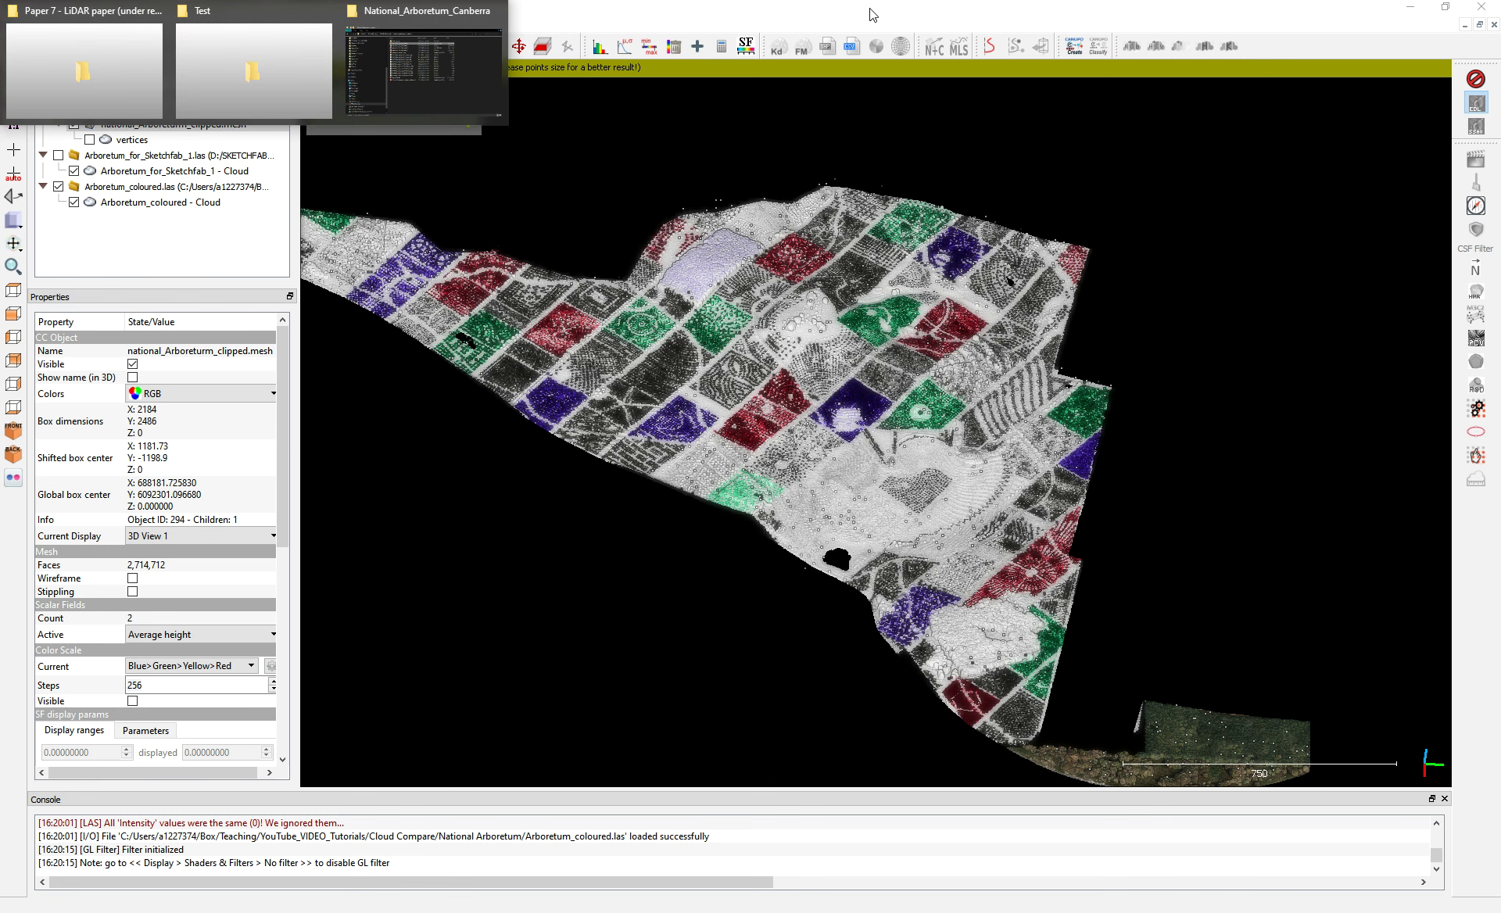
pyautogui.click(910, 156)
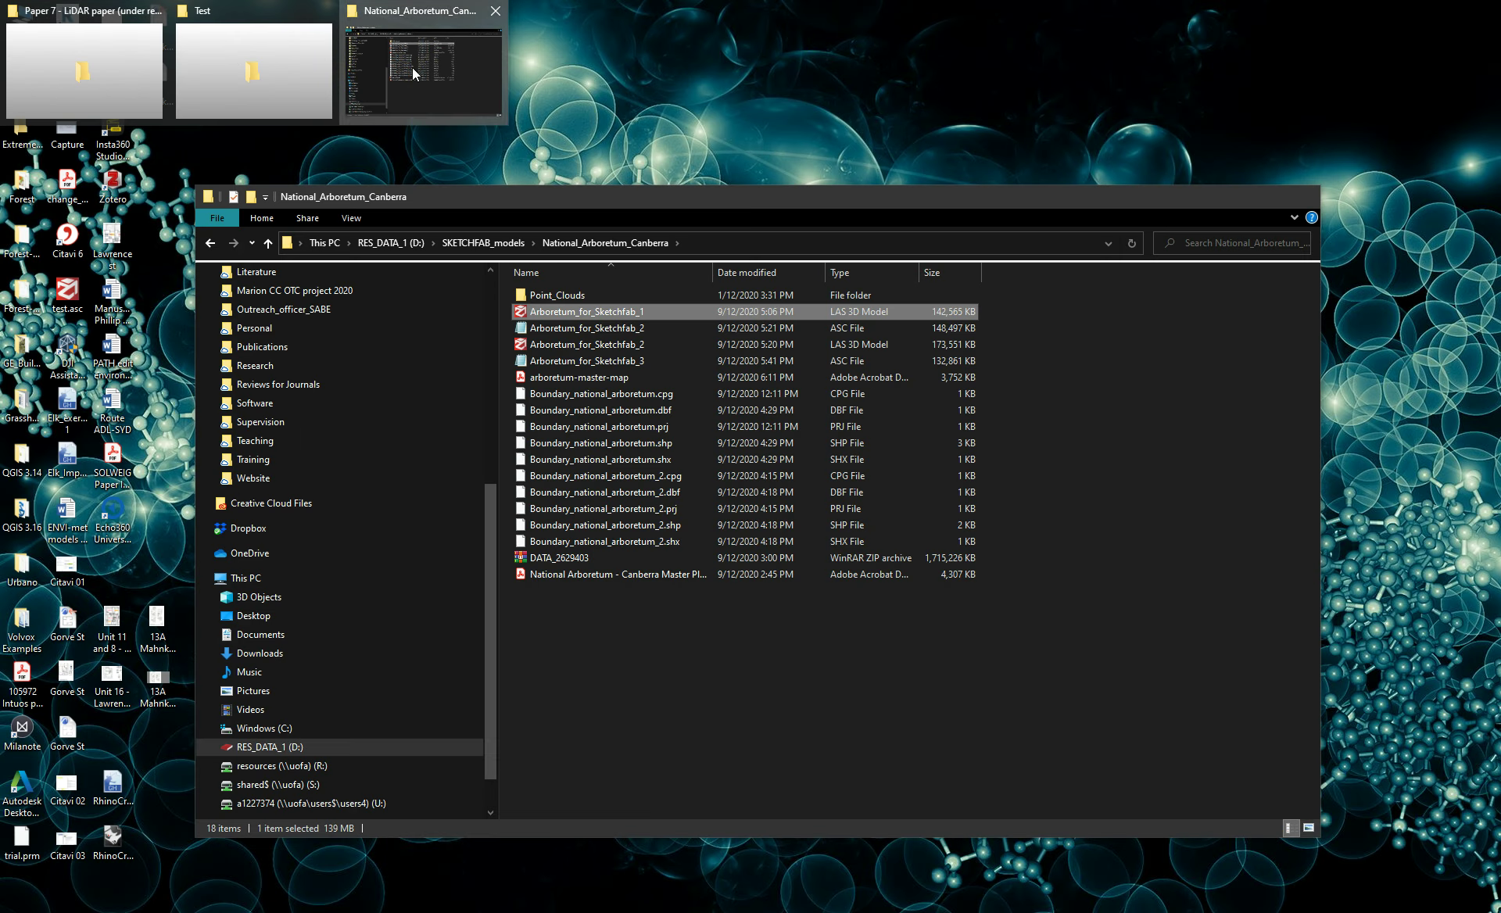
pyautogui.click(411, 68)
pyautogui.click(566, 243)
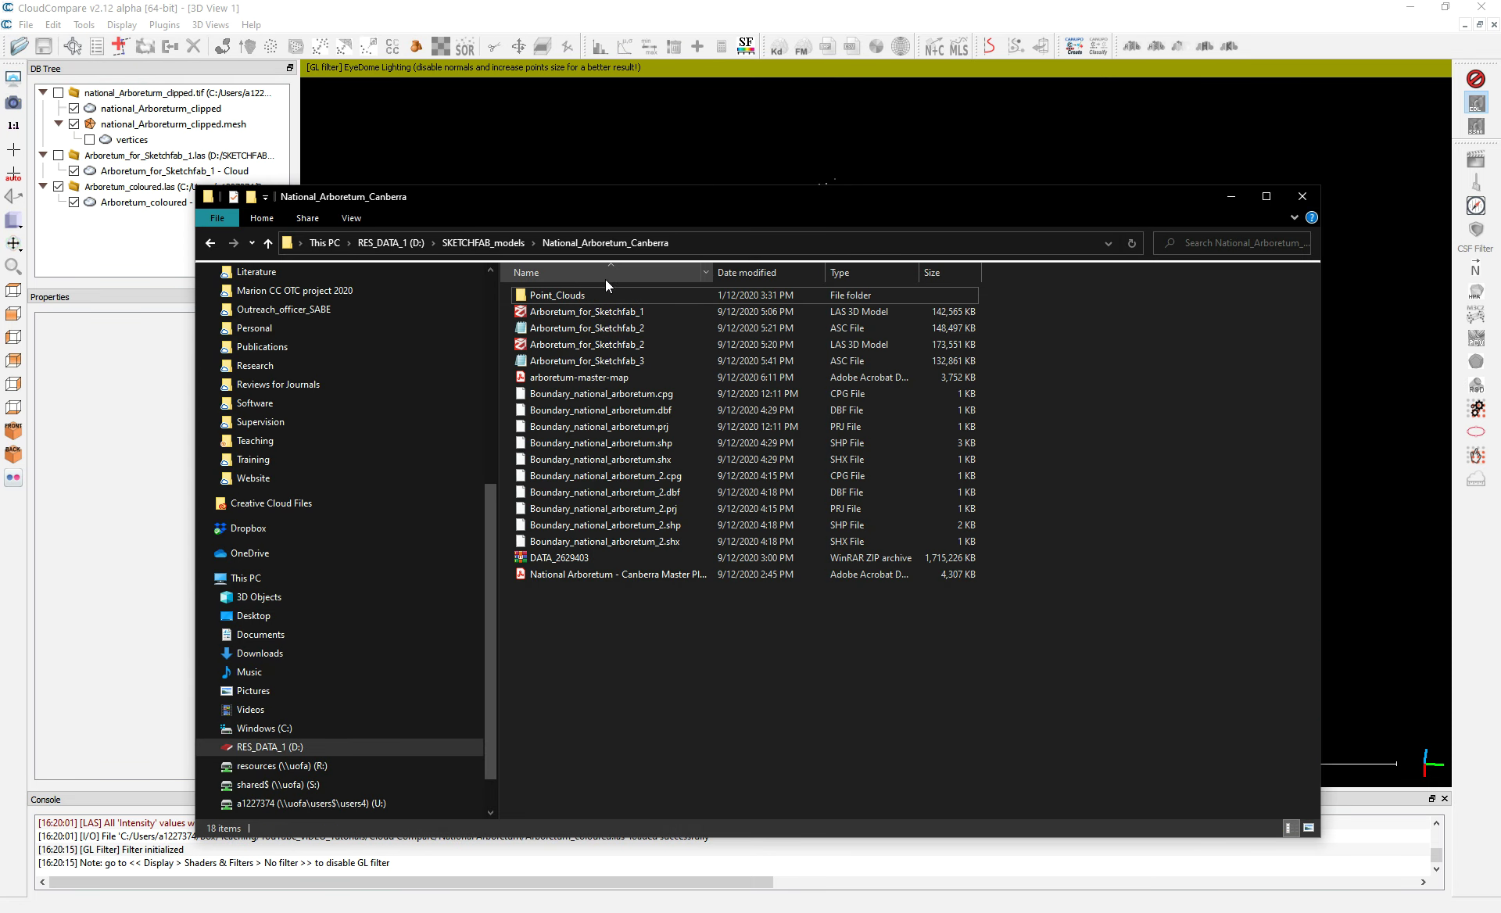
pyautogui.moveTo(219, 2)
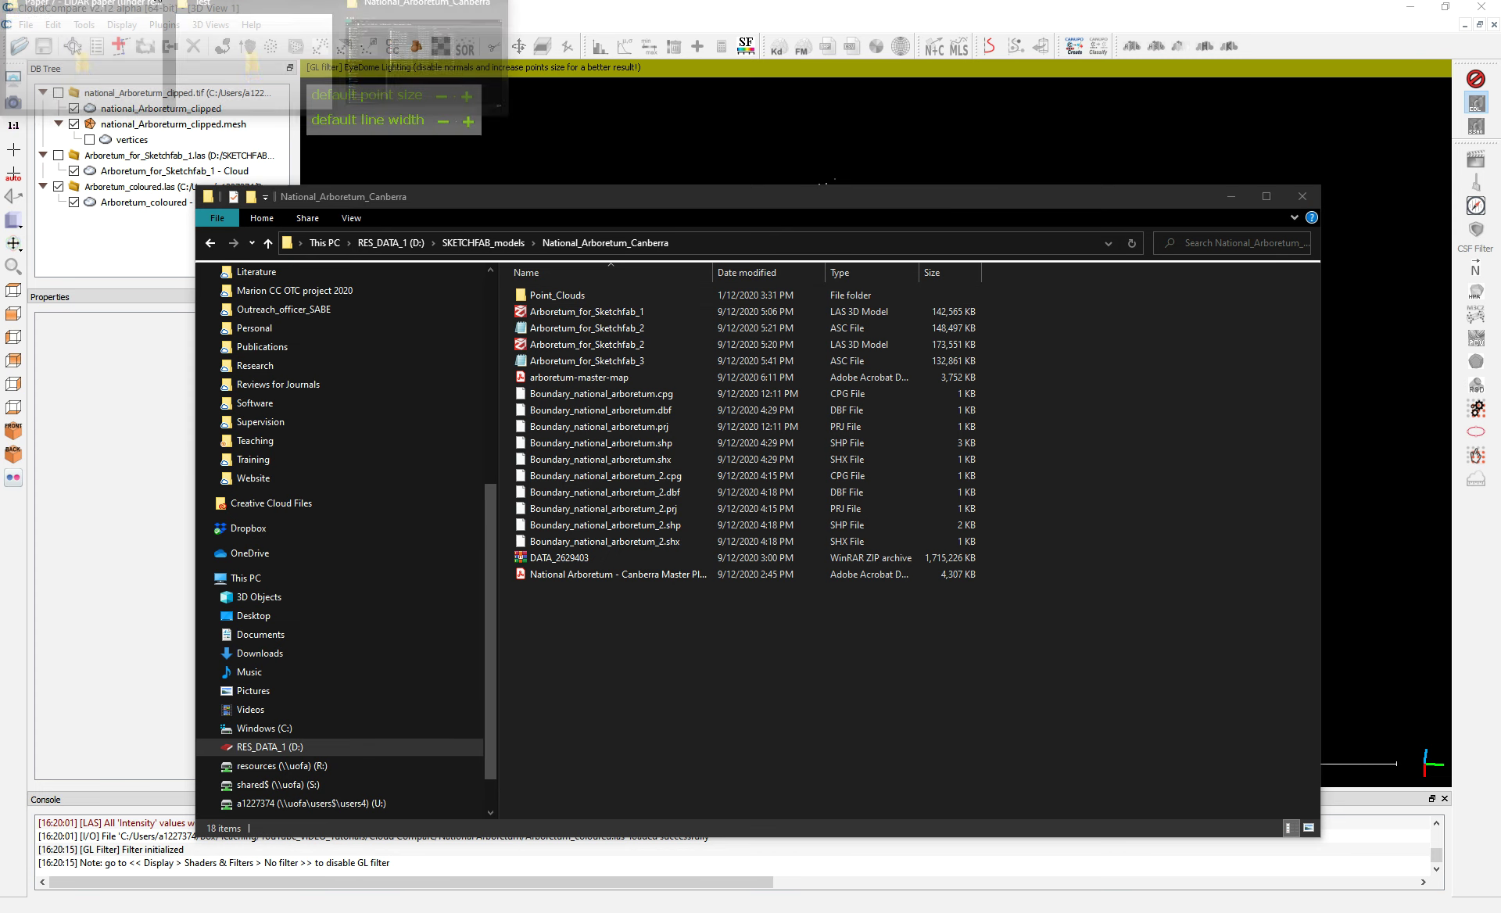
pyautogui.click(219, 44)
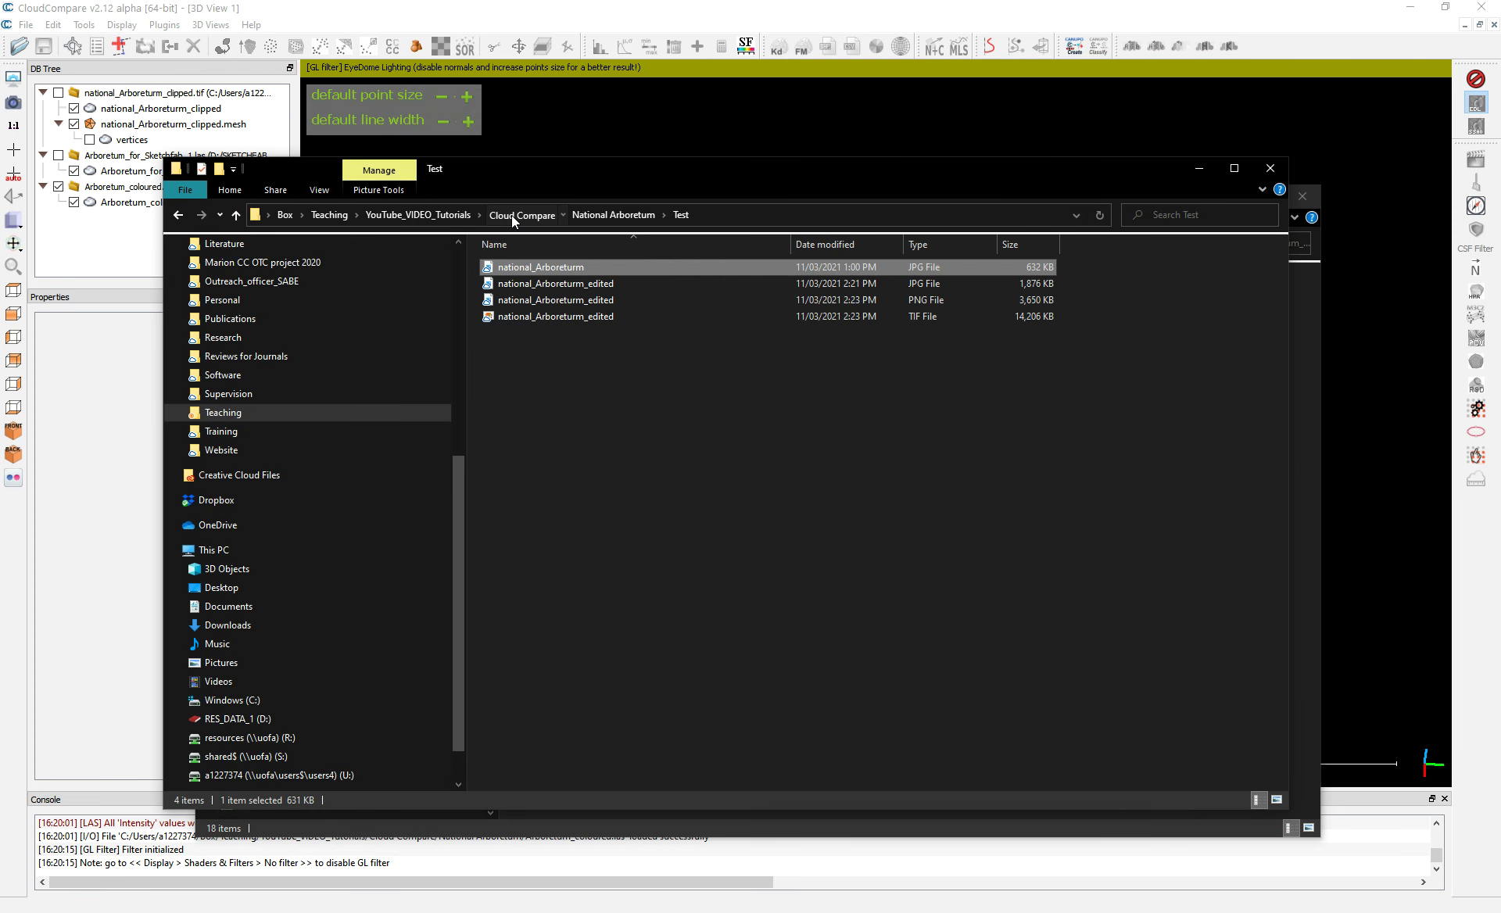
pyautogui.click(511, 214)
pyautogui.click(594, 518)
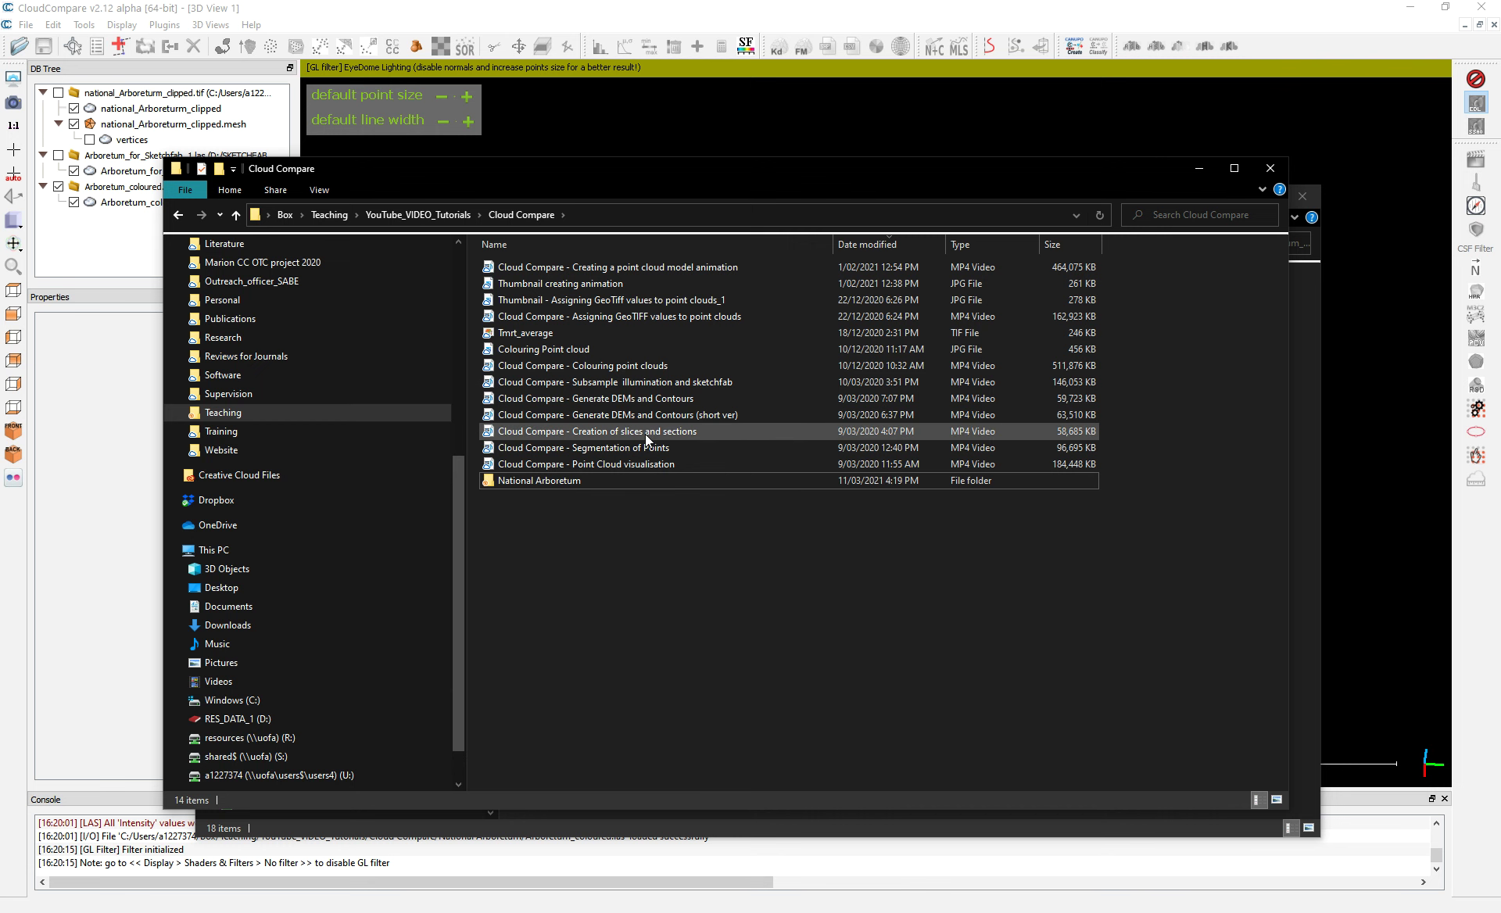
pyautogui.doubleClick(531, 481)
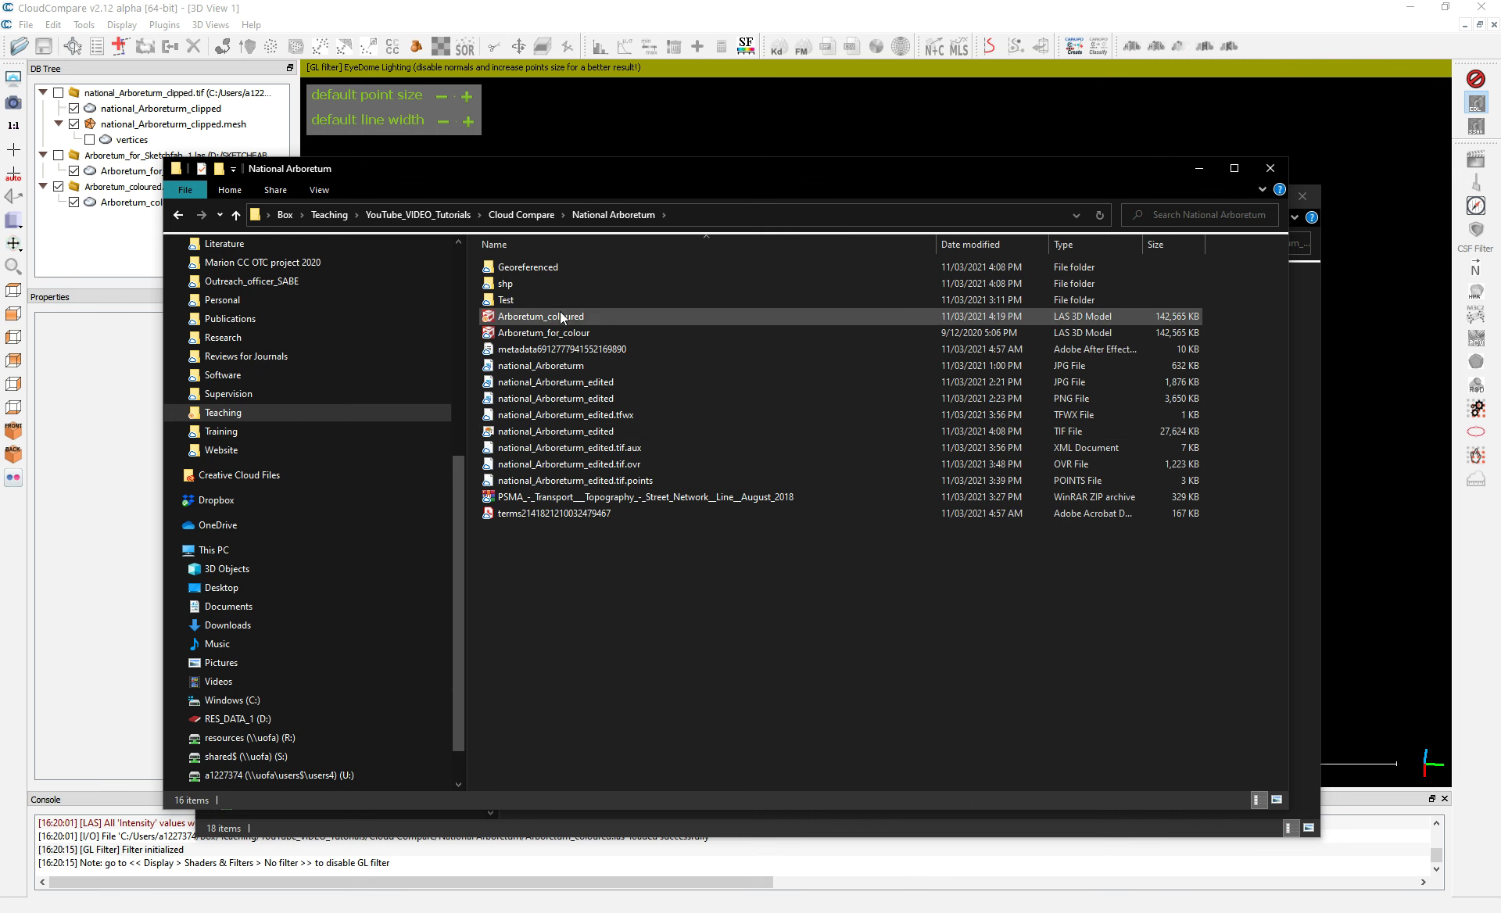
# - View the edited plan image national_Arboreturm_edited.jpg and minimise the image viewer
pyautogui.click(583, 386)
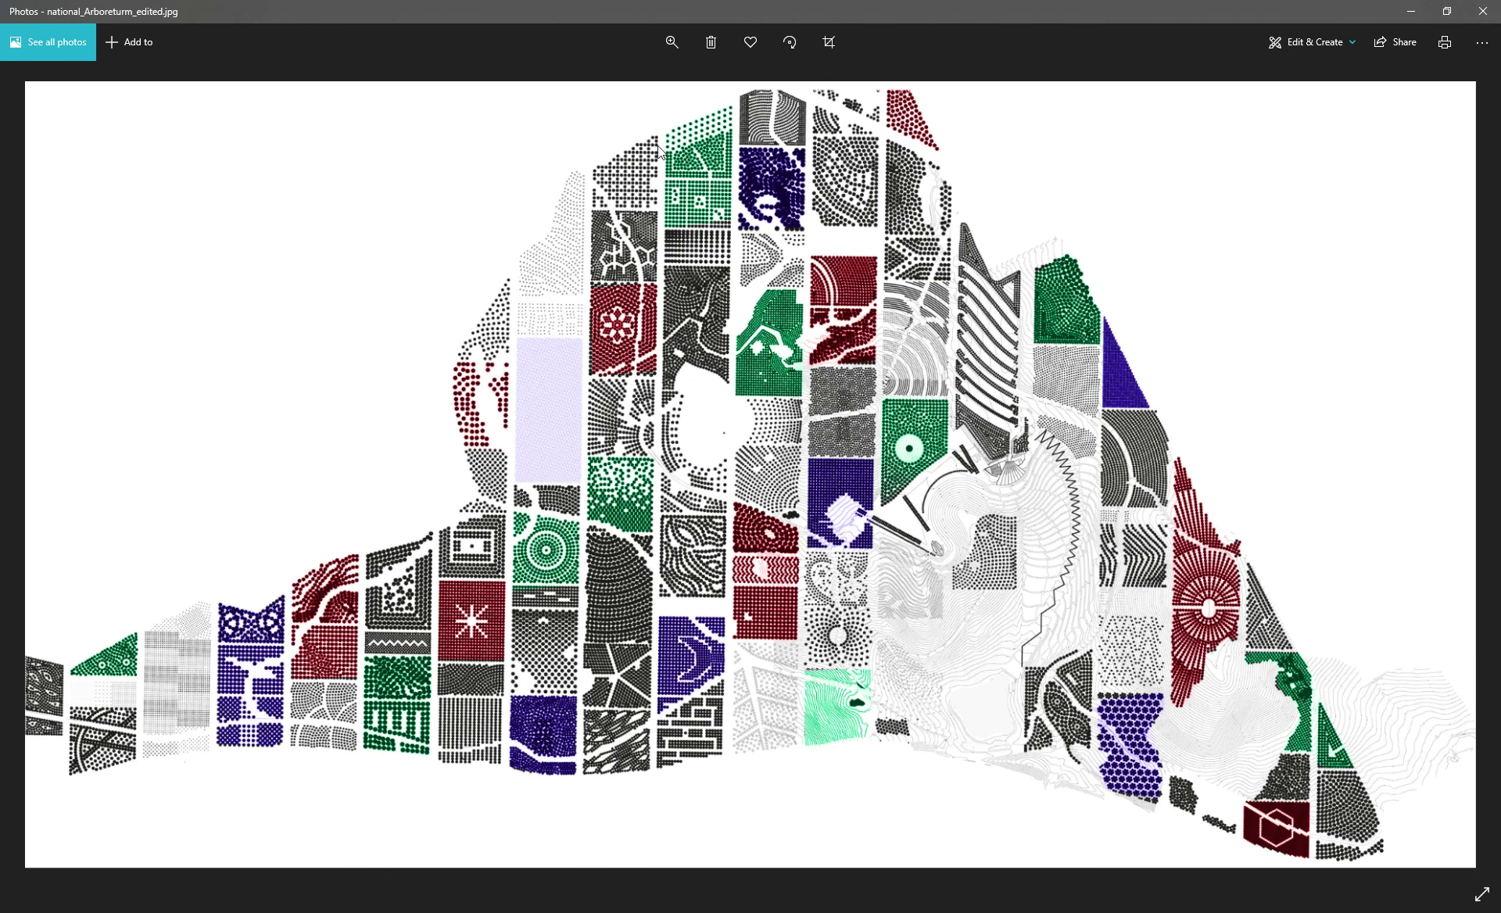
pyautogui.press('Right')
pyautogui.press('Left')
pyautogui.press('Right')
pyautogui.click(1411, 11)
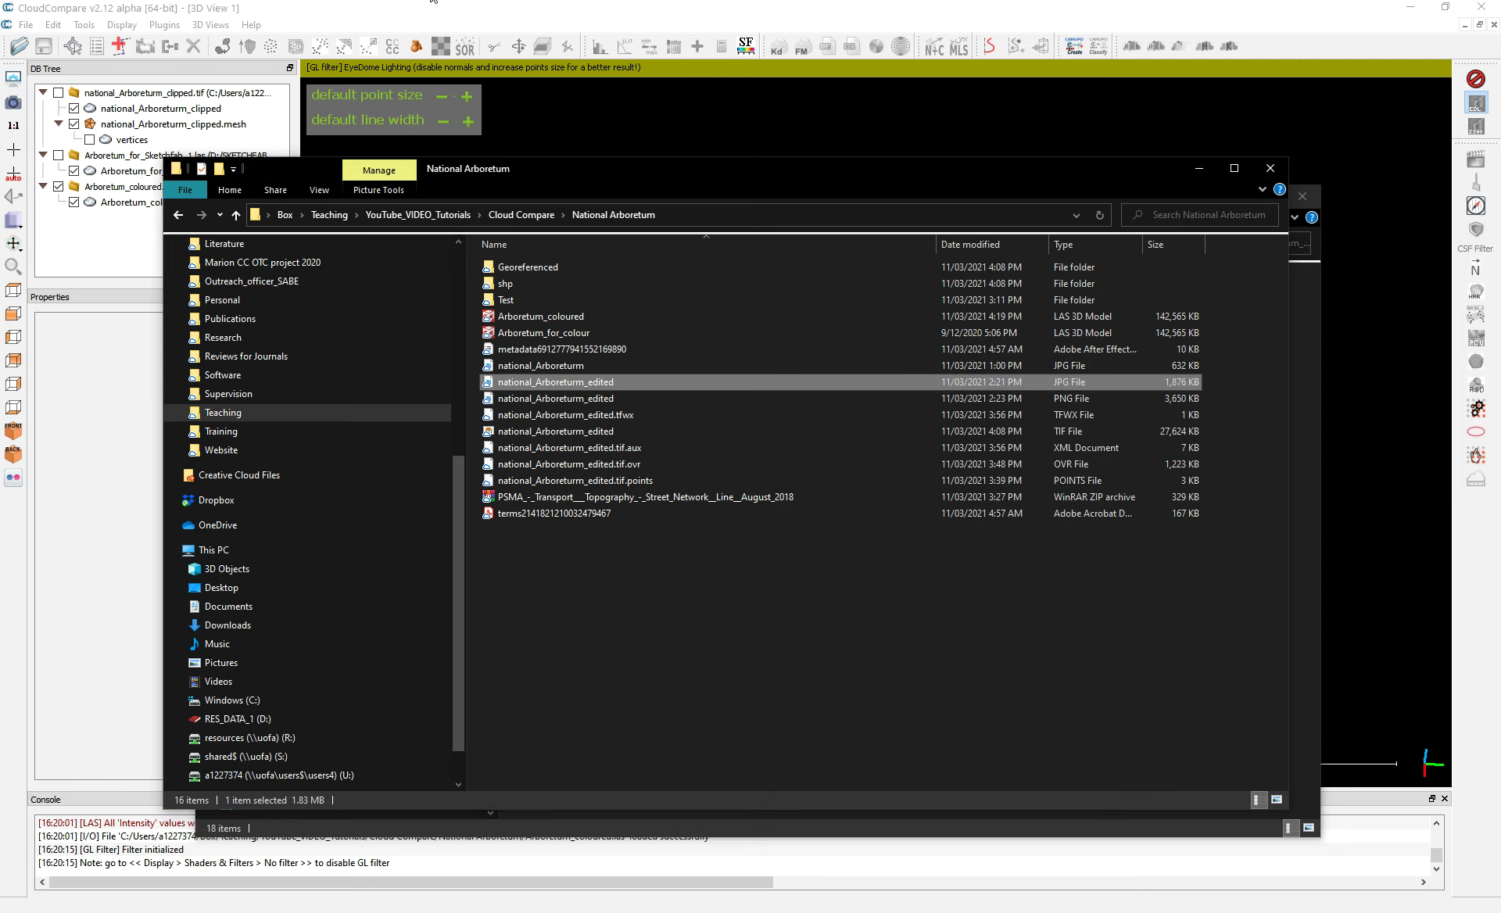
# - Review the georeferenced clipped plan in QGIS and switch back to CloudCompare
pyautogui.click(976, 2)
pyautogui.moveTo(655, 369)
pyautogui.mouseDown()
pyautogui.moveTo(657, 351)
pyautogui.moveTo(666, 391)
pyautogui.moveTo(677, 379)
pyautogui.mouseUp()
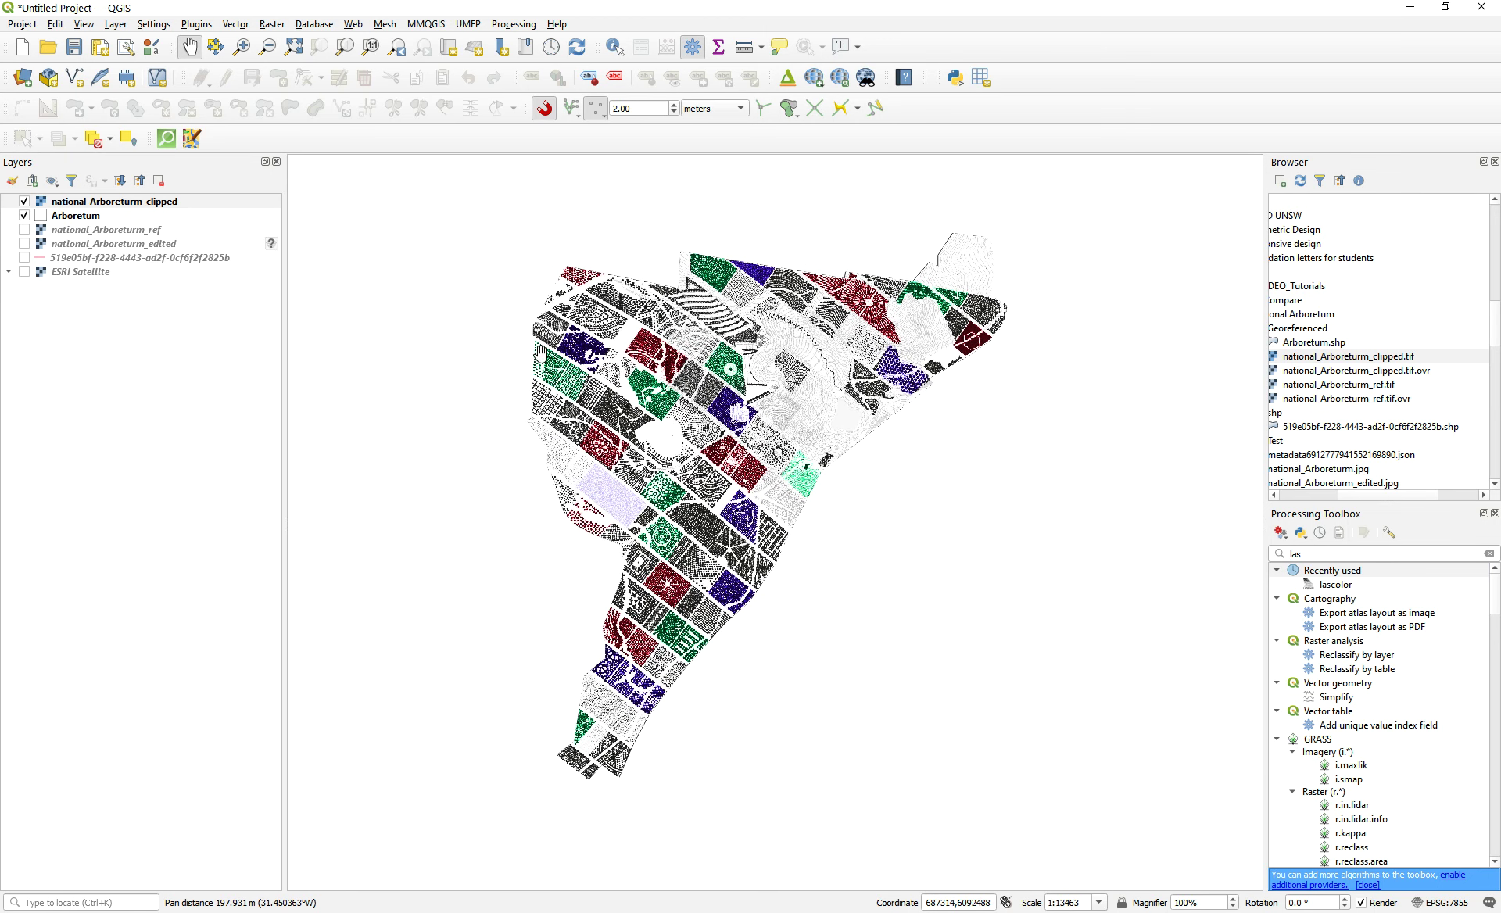
pyautogui.click(336, 2)
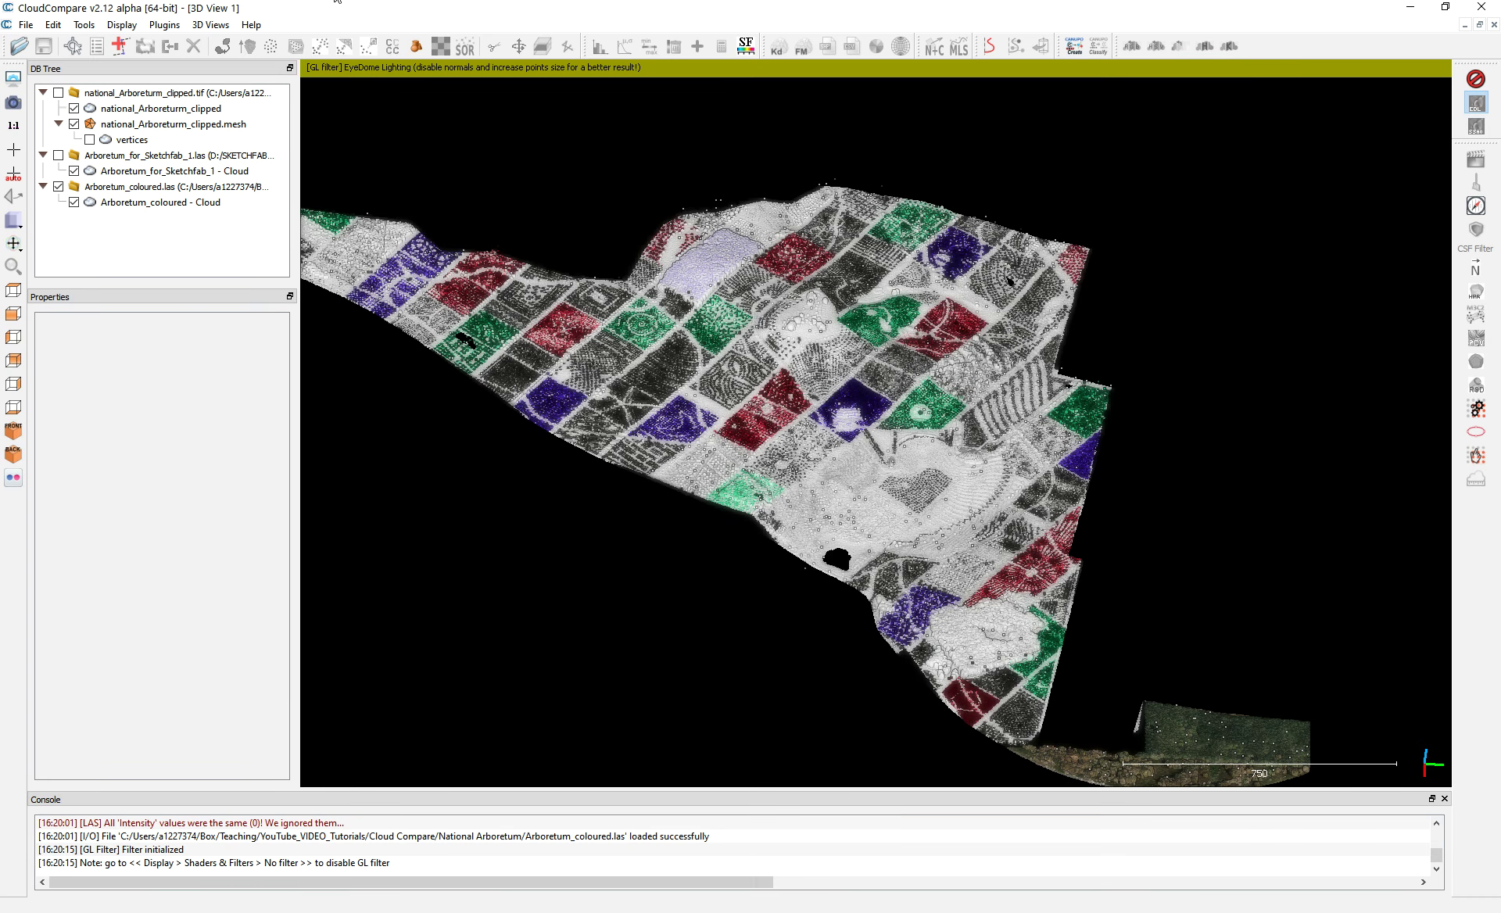
# - Open Arboretum.shp from the Georeferenced folder, applying the last-input global shift of -687000, -6093500, 0 to all entities
pyautogui.scroll(5, 782, 339)
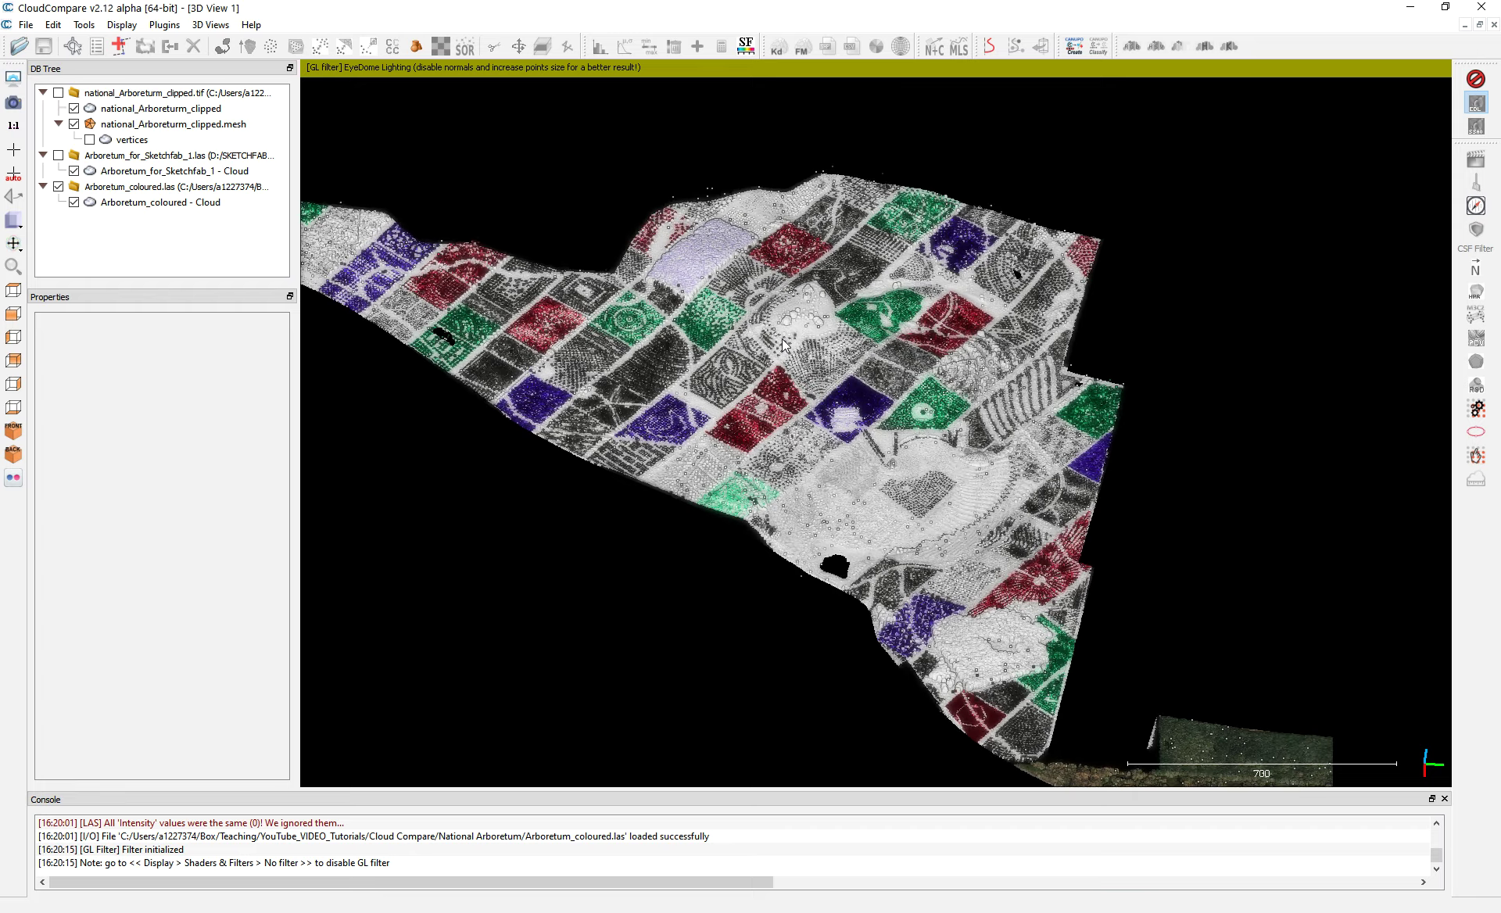
pyautogui.moveTo(868, 322); pyautogui.dragTo(920, 453)
pyautogui.moveTo(1364, 391); pyautogui.dragTo(1367, 372)
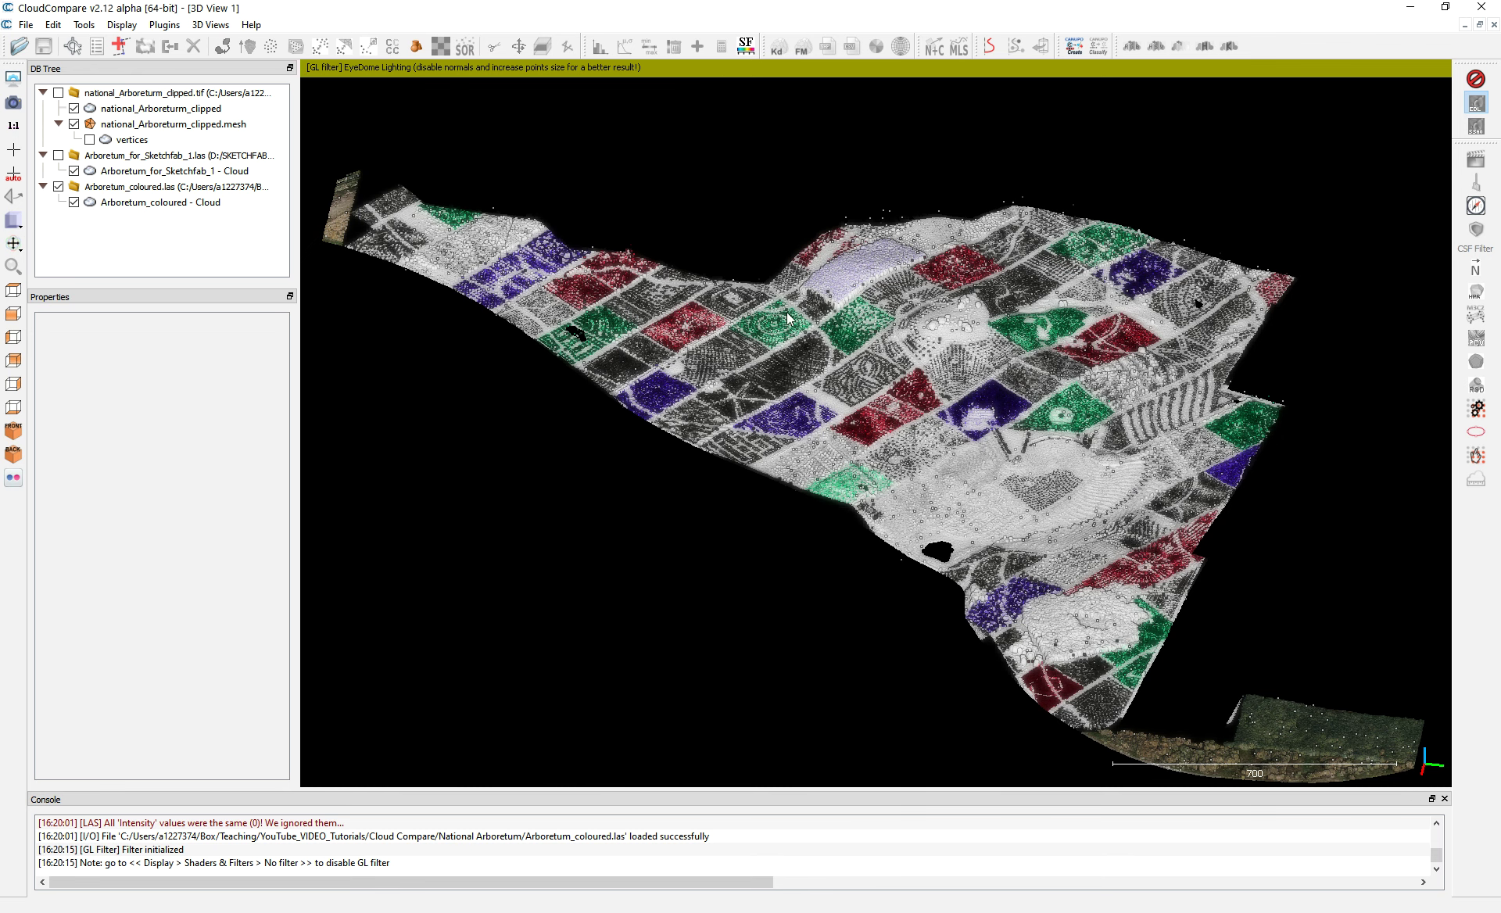
pyautogui.scroll(-2, 586, 302)
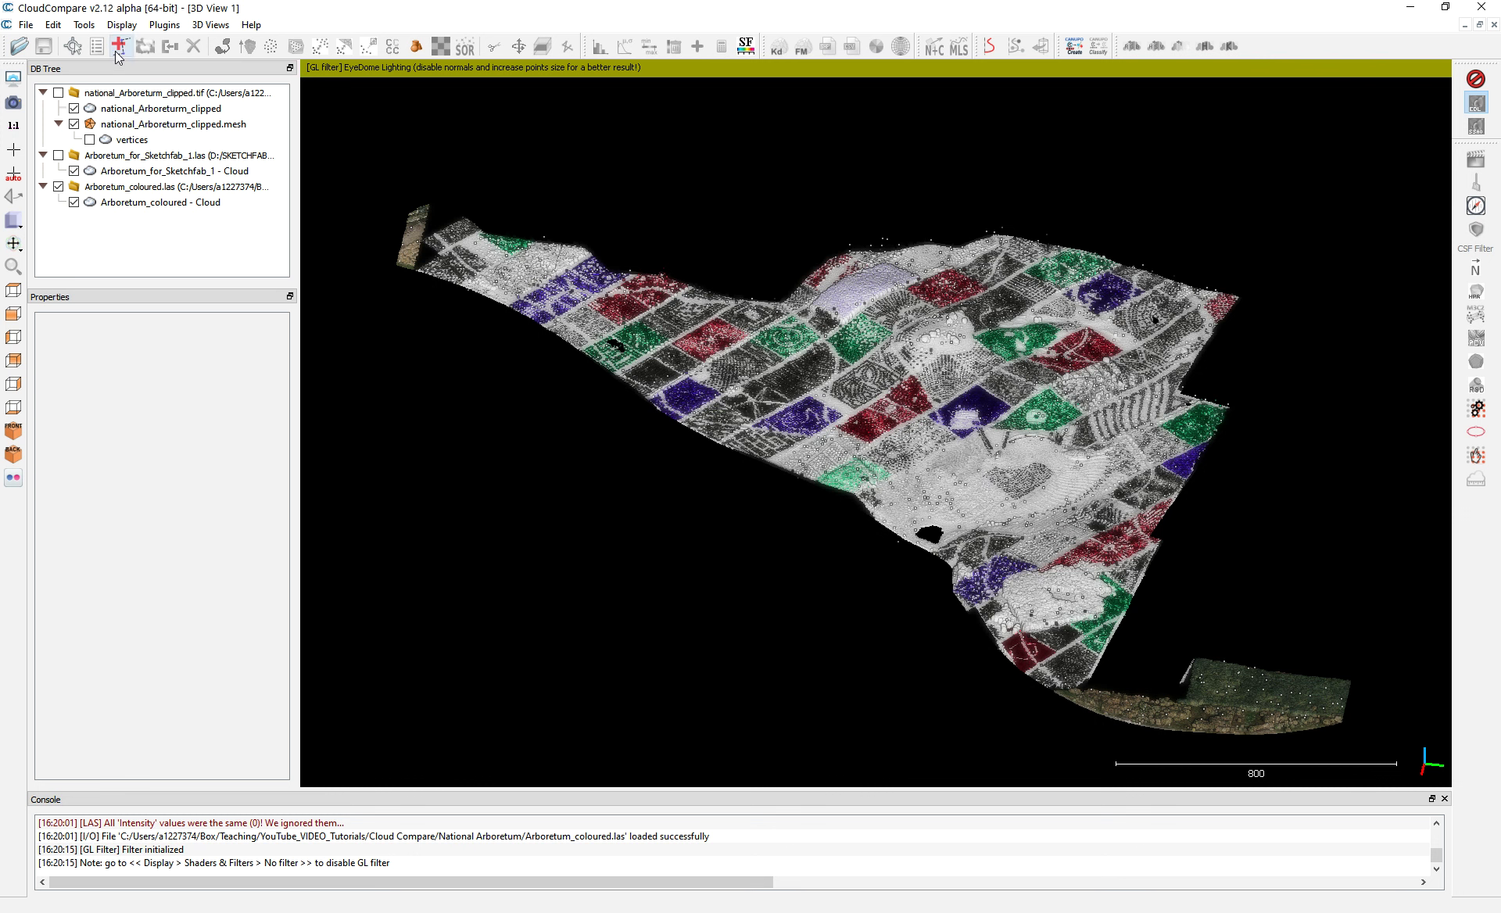
pyautogui.click(18, 46)
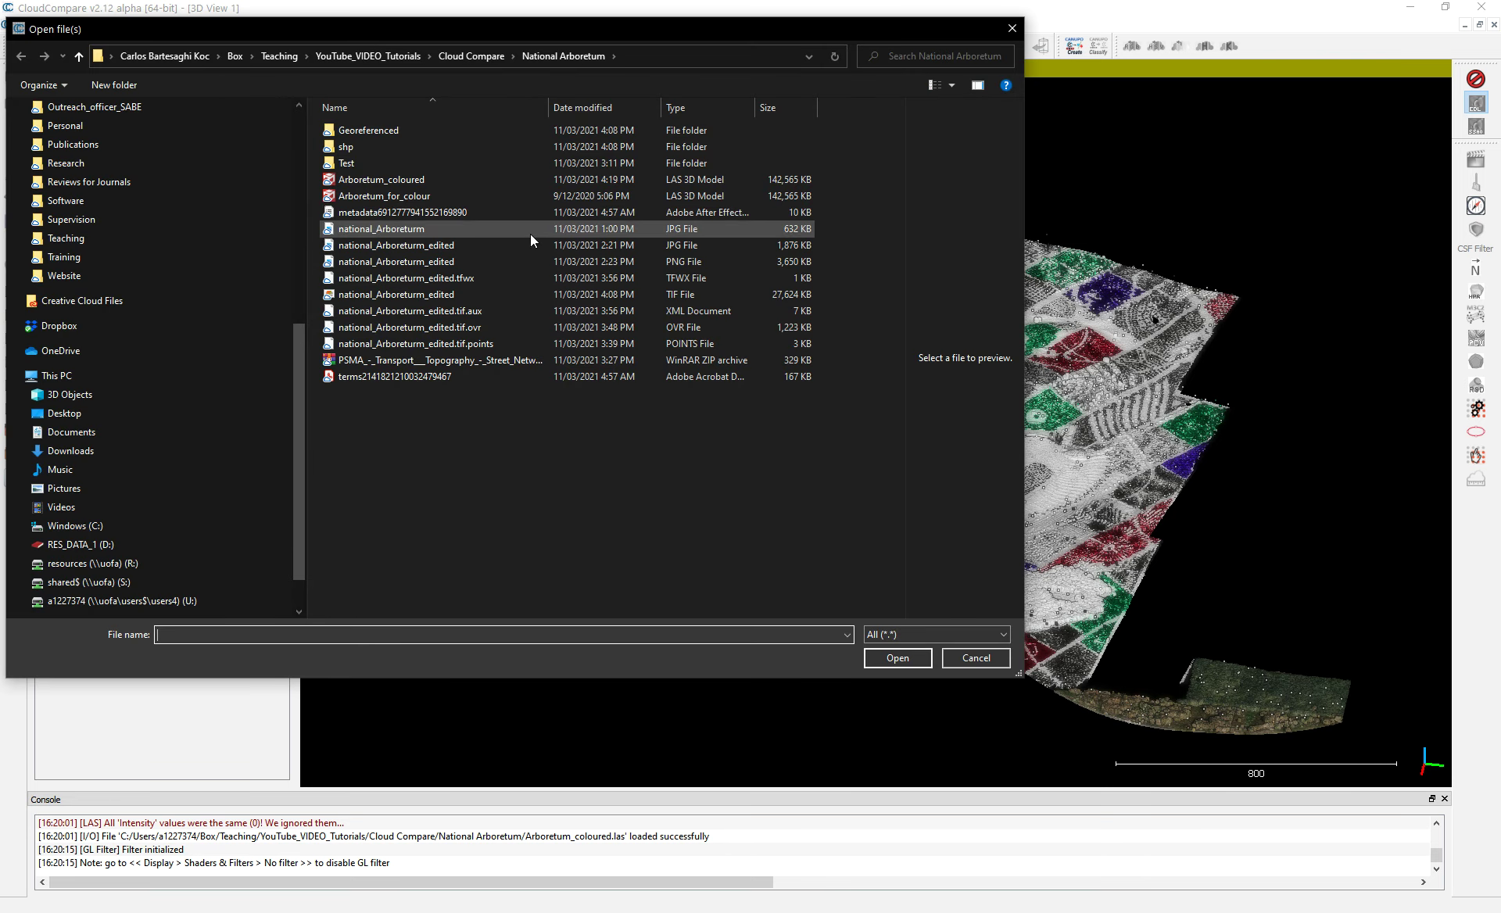
pyautogui.click(363, 130)
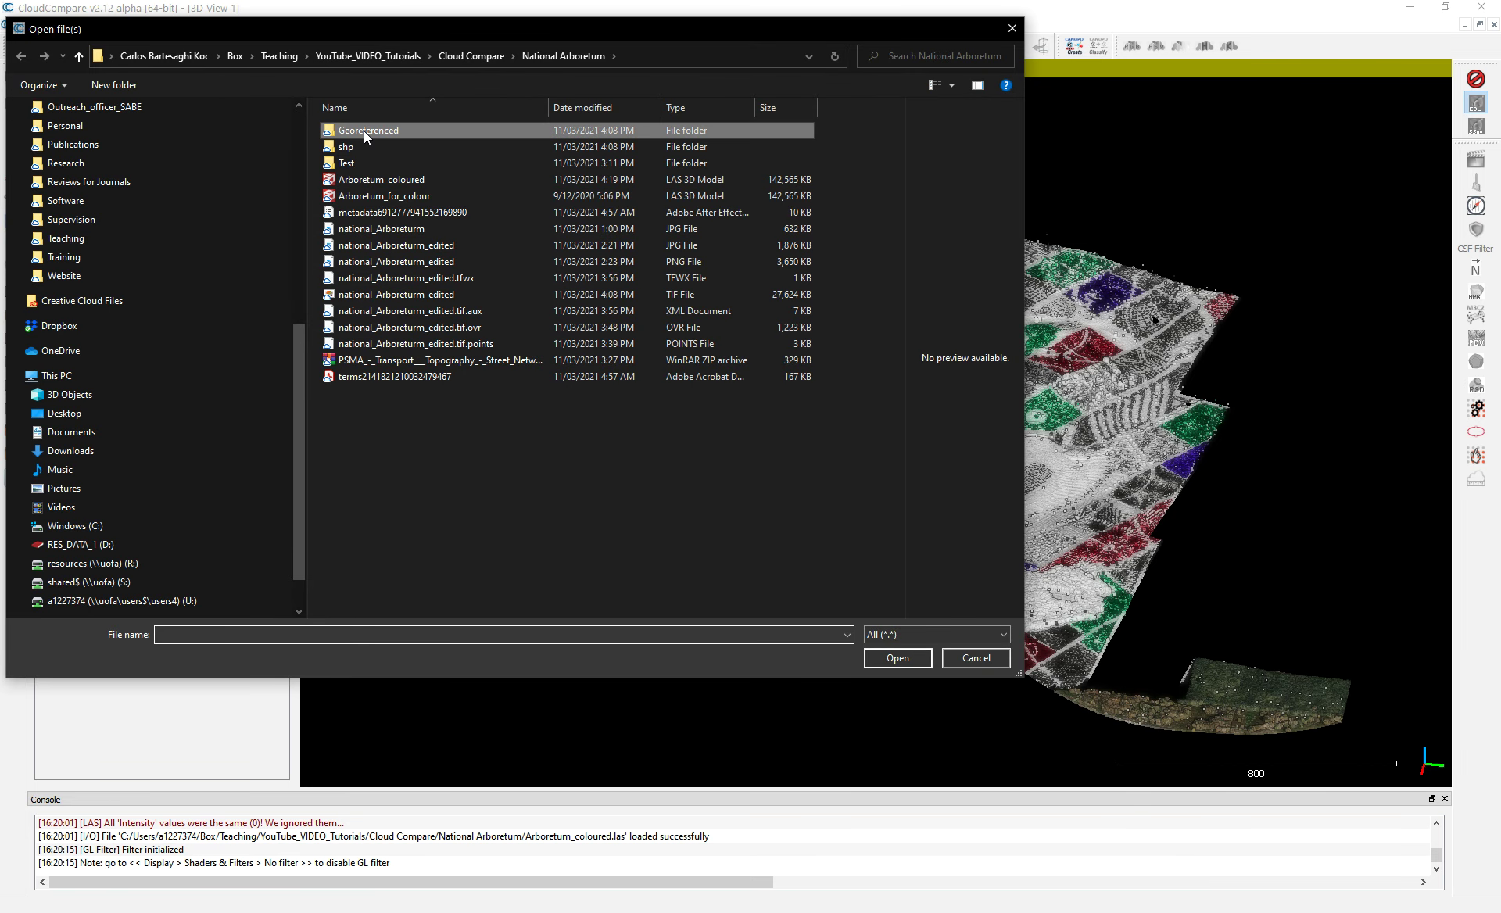
pyautogui.doubleClick(364, 130)
pyautogui.click(547, 179)
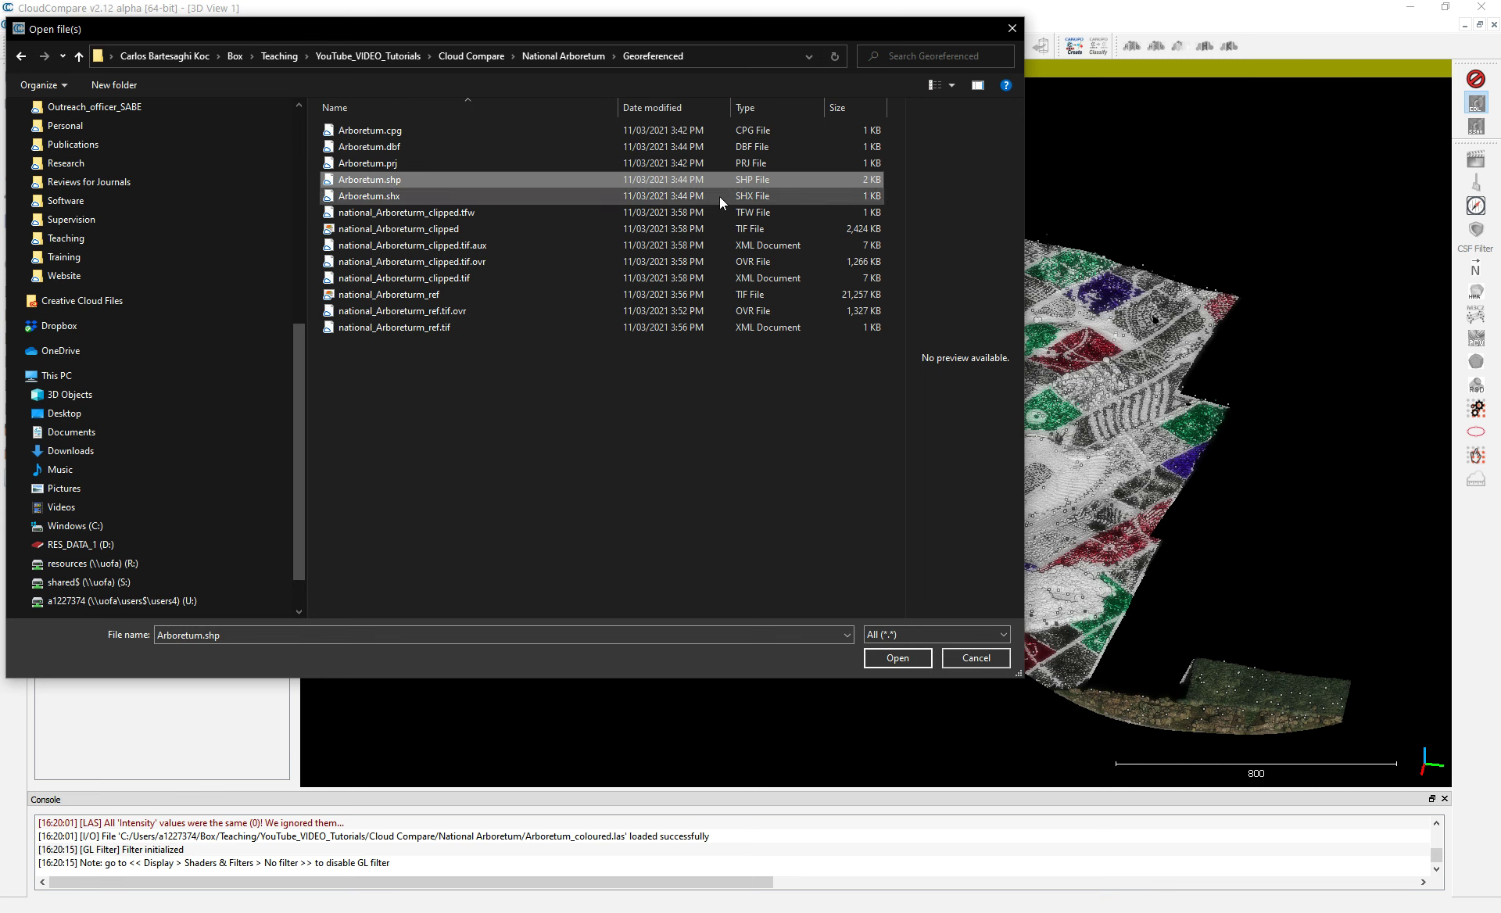
pyautogui.click(890, 655)
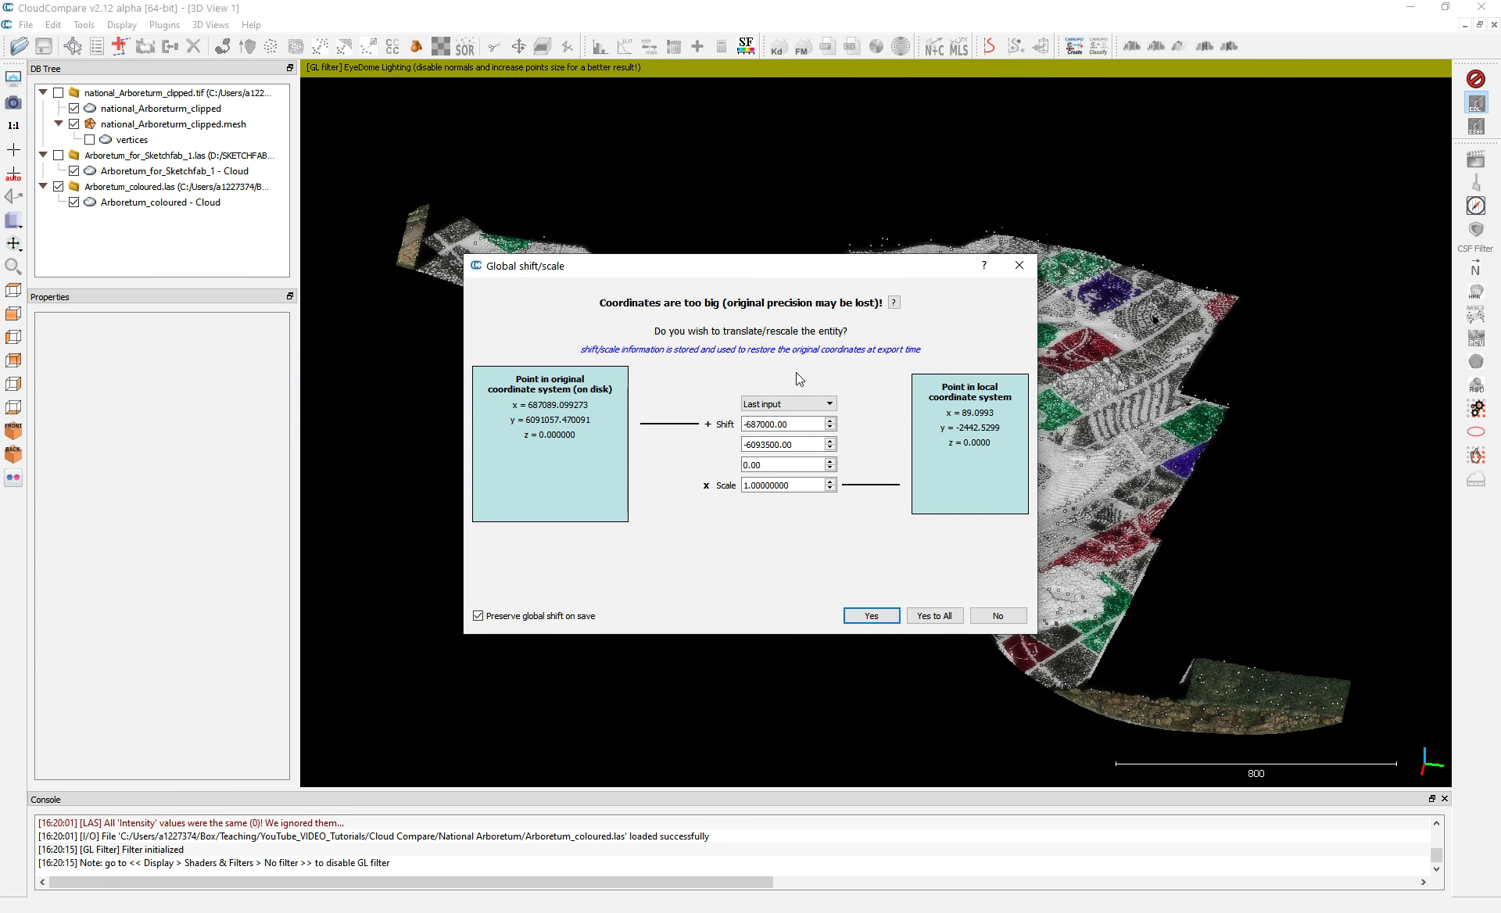
pyautogui.click(932, 617)
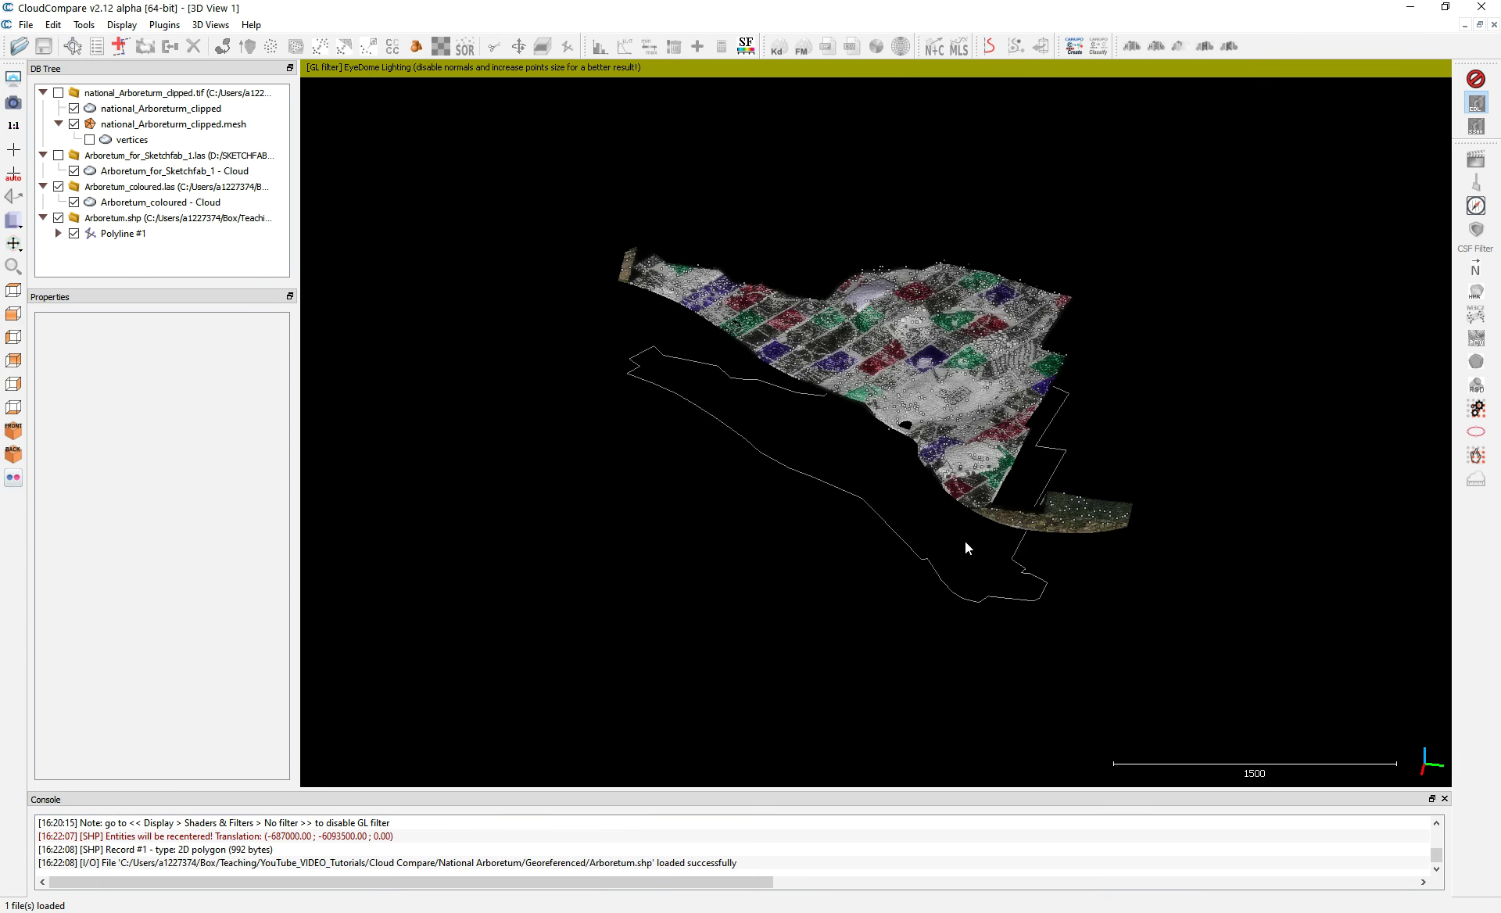
# - Try to segment the Arboretum_coloured cloud with the imported Polyline #1, keeping the points inside, and leave segmentation without confirming
pyautogui.moveTo(397, 83)
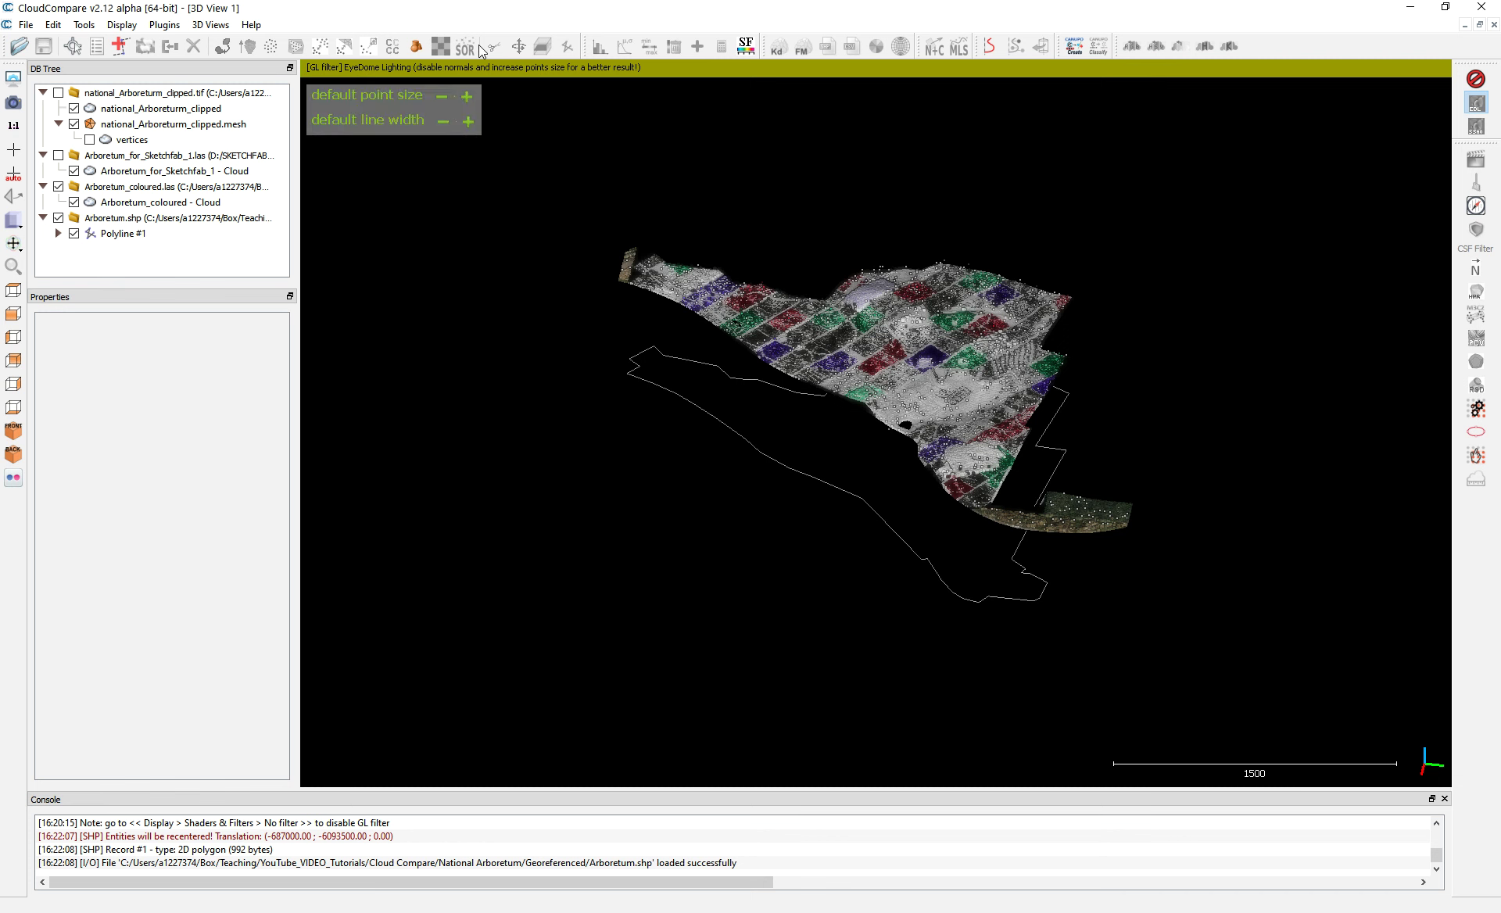
pyautogui.click(198, 204)
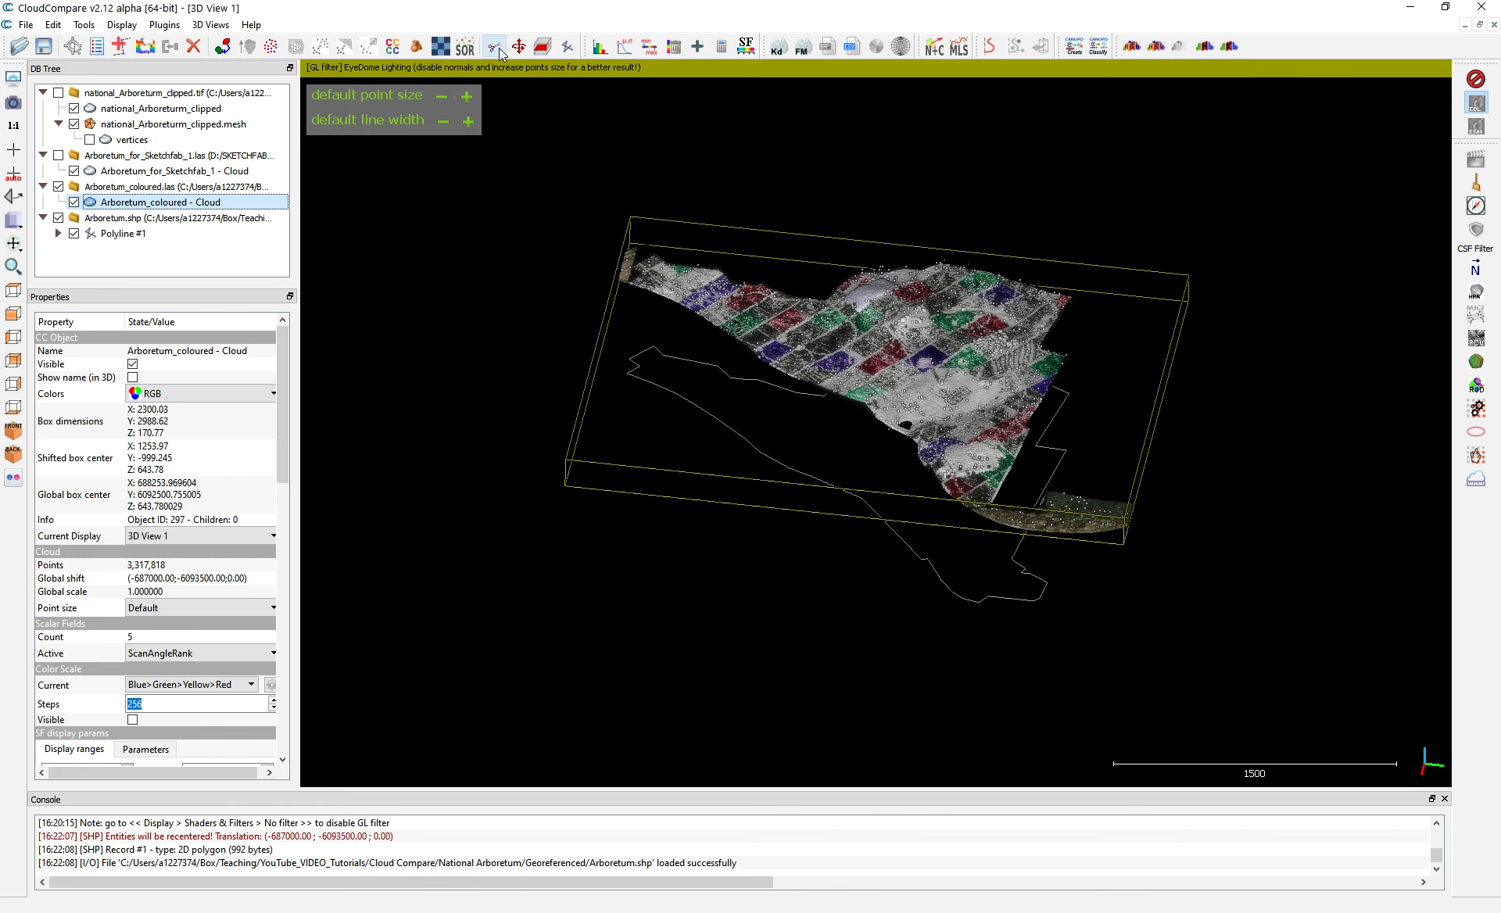
pyautogui.click(495, 47)
pyautogui.click(1295, 73)
pyautogui.click(1330, 92)
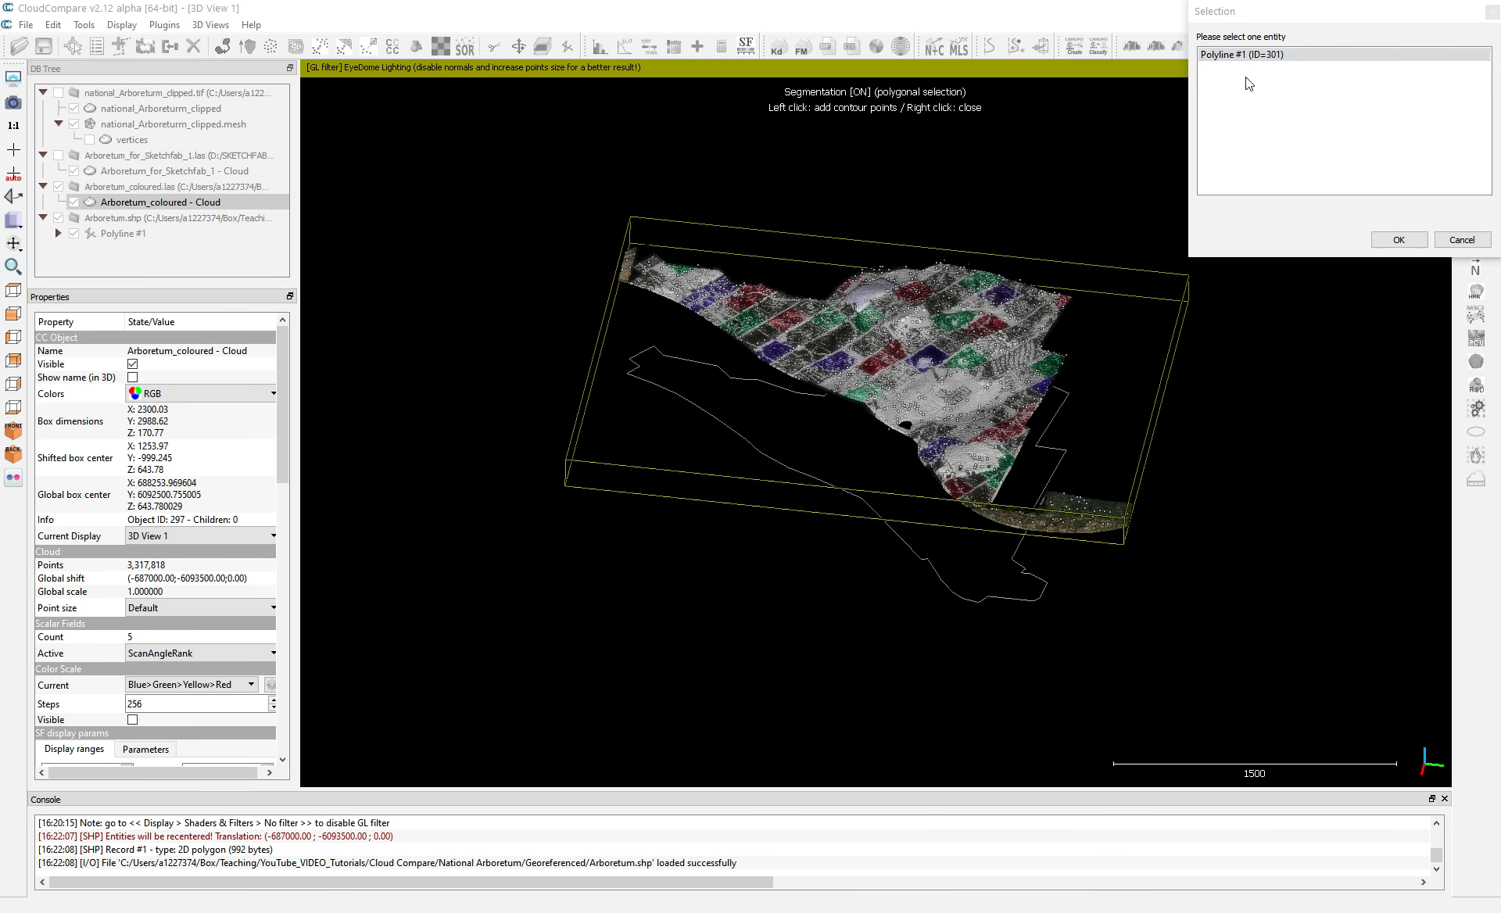
pyautogui.click(1399, 239)
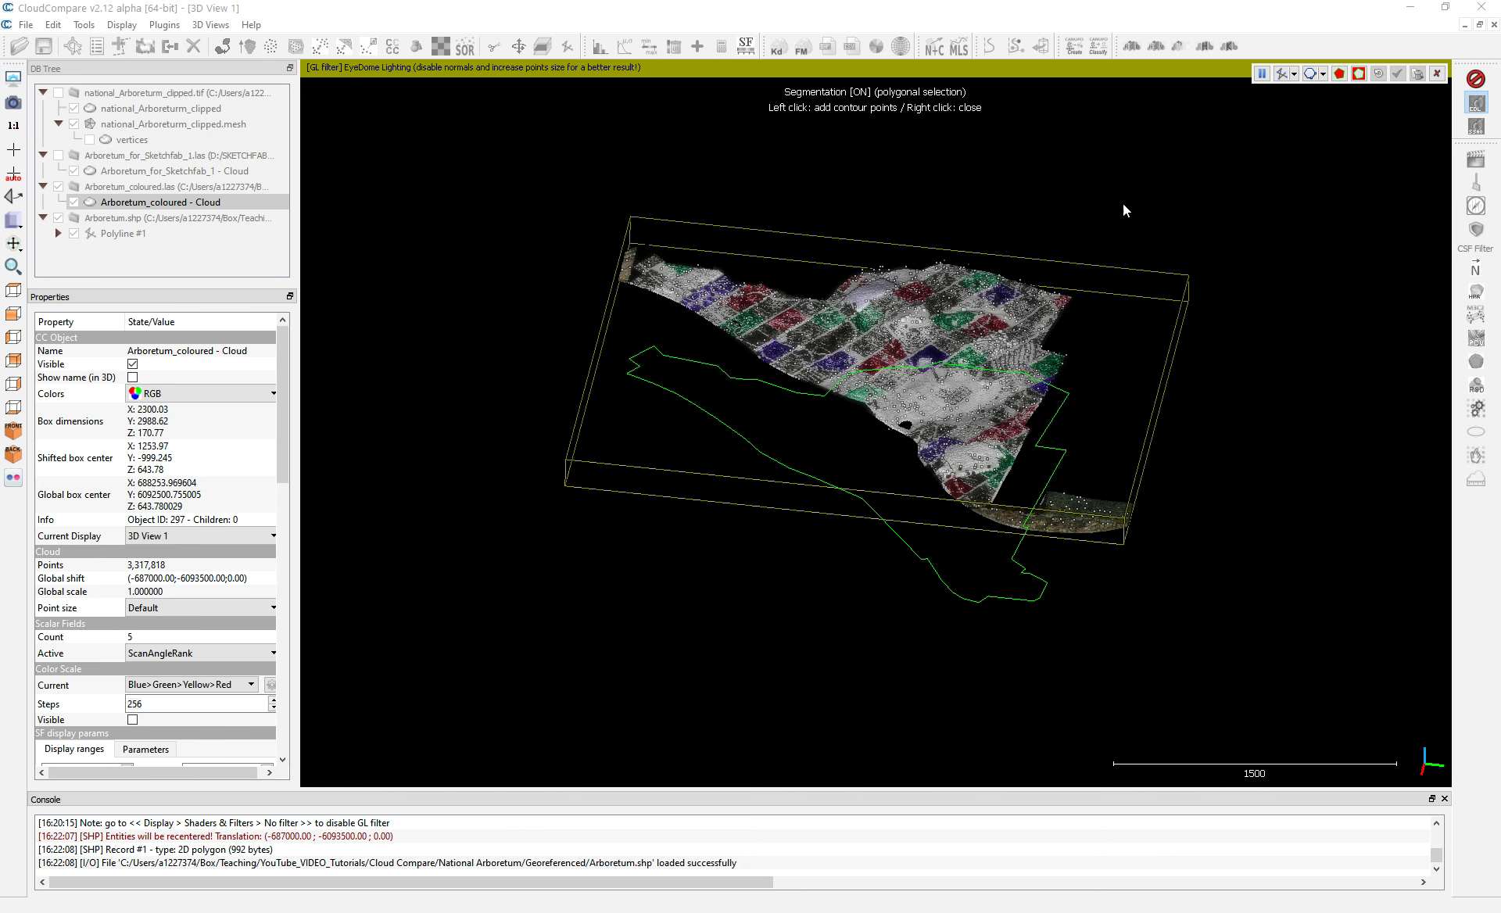
pyautogui.click(1340, 78)
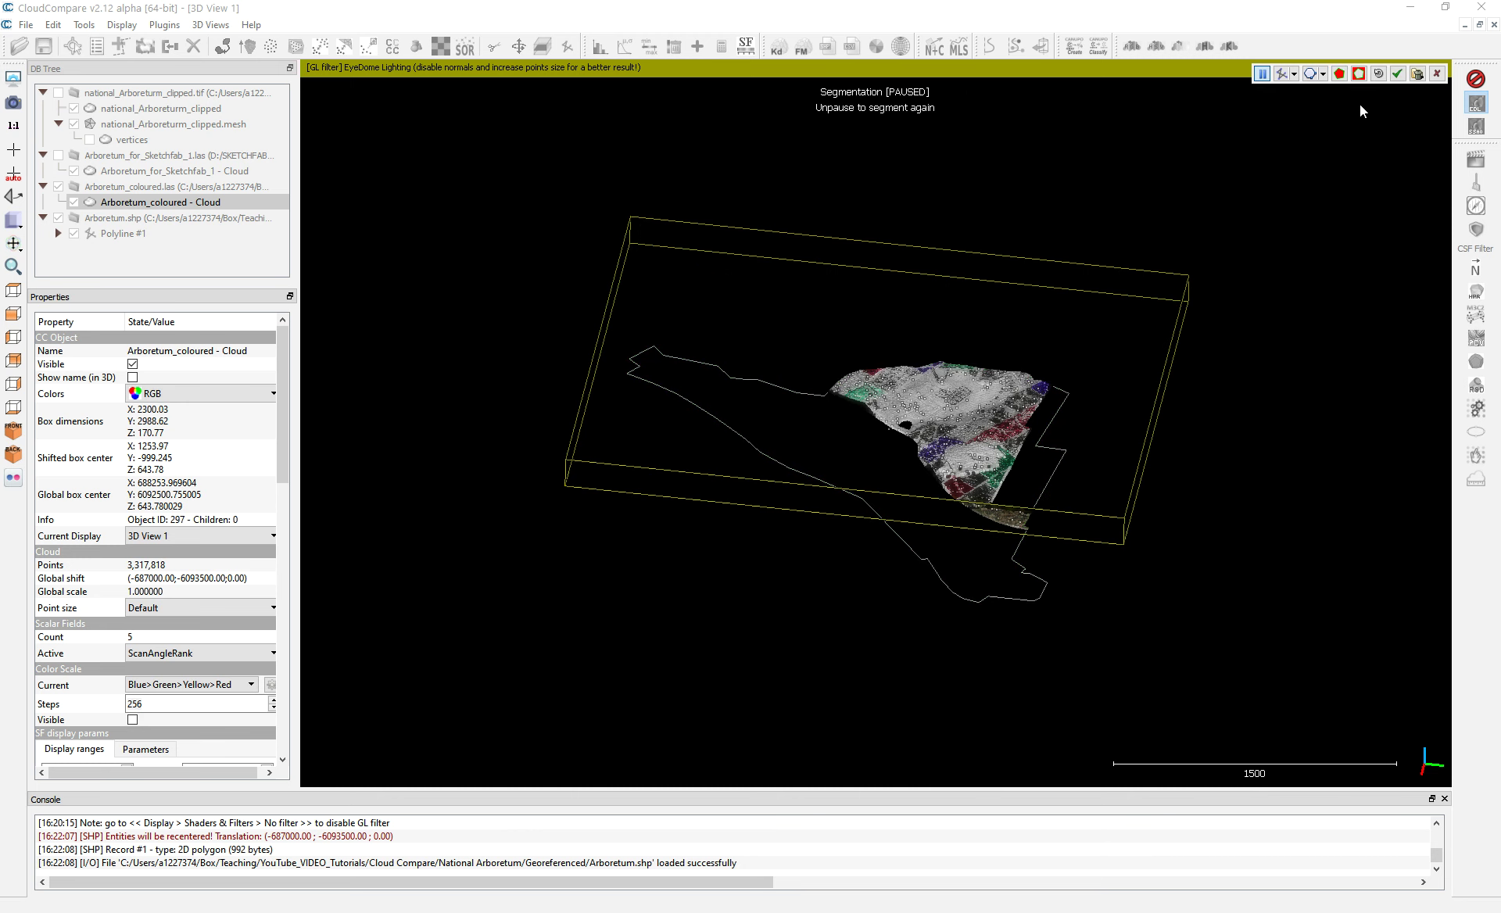
pyautogui.moveTo(1183, 480)
pyautogui.mouseDown()
pyautogui.moveTo(1191, 661)
pyautogui.moveTo(1183, 491)
pyautogui.mouseUp()
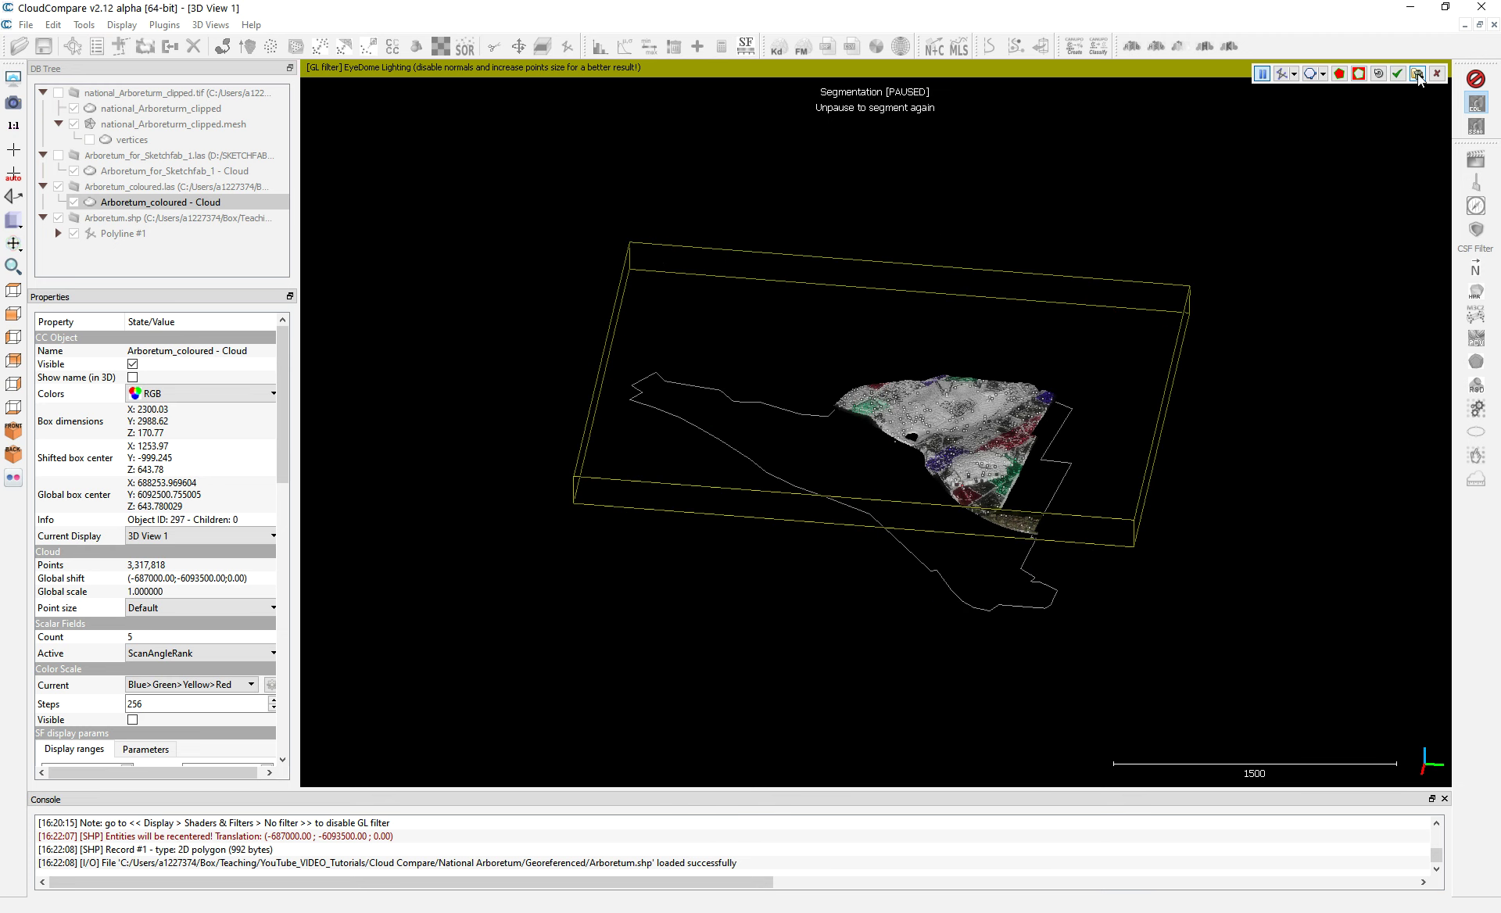
pyautogui.click(1438, 74)
# - Delete the Arboretum.shp outline, the Sketchfab cloud, the clipped plan with its mesh and the coloured cloud from the project
pyautogui.click(182, 220)
pyautogui.moveTo(809, 515); pyautogui.dragTo(719, 542)
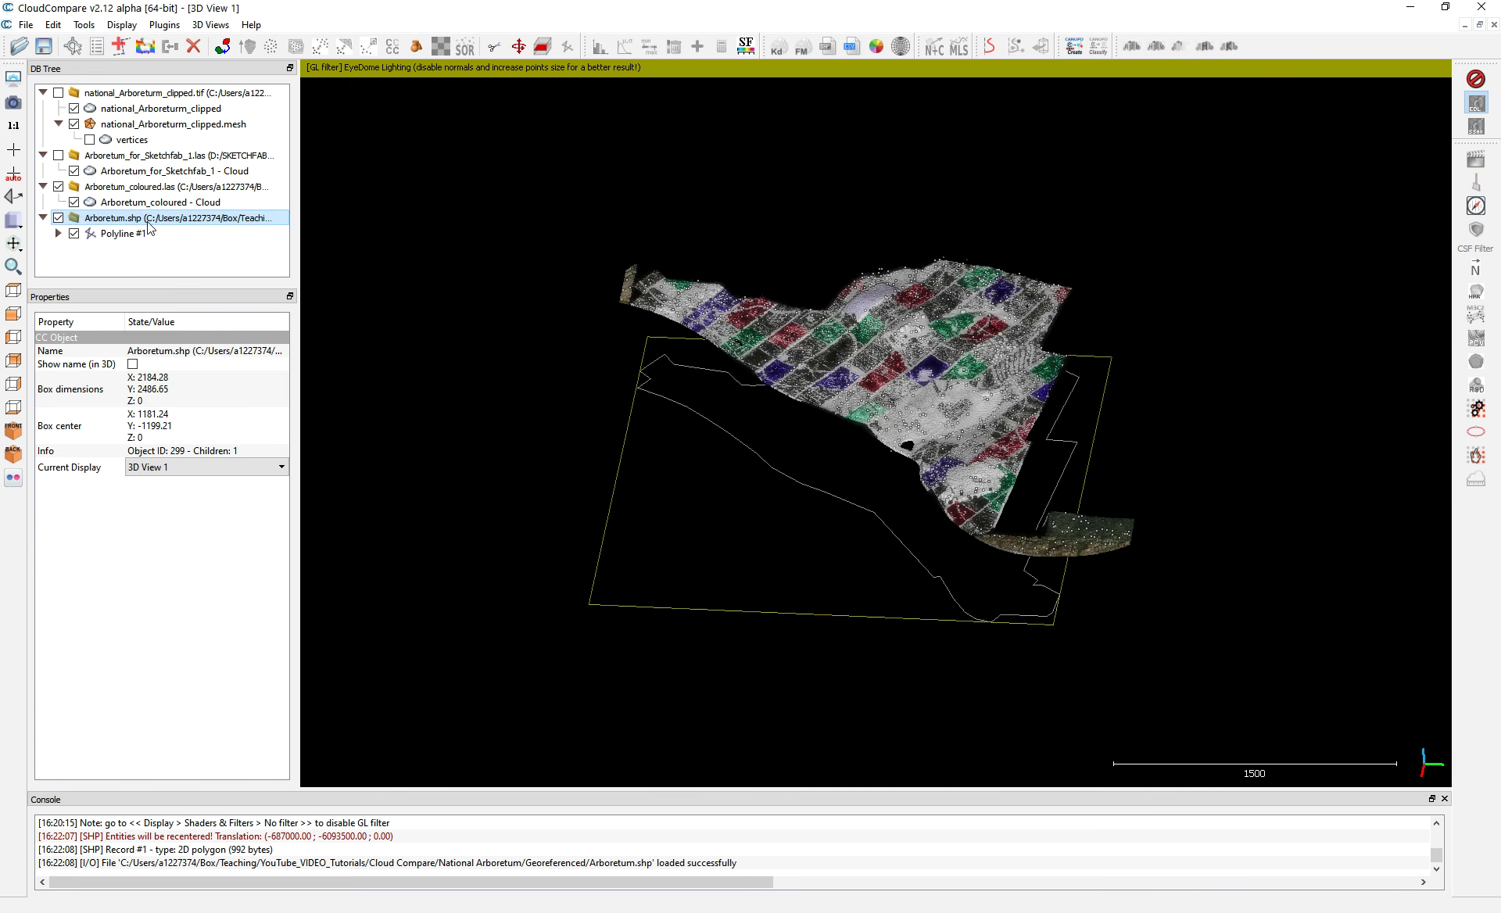
pyautogui.press('Delete')
pyautogui.click(111, 170)
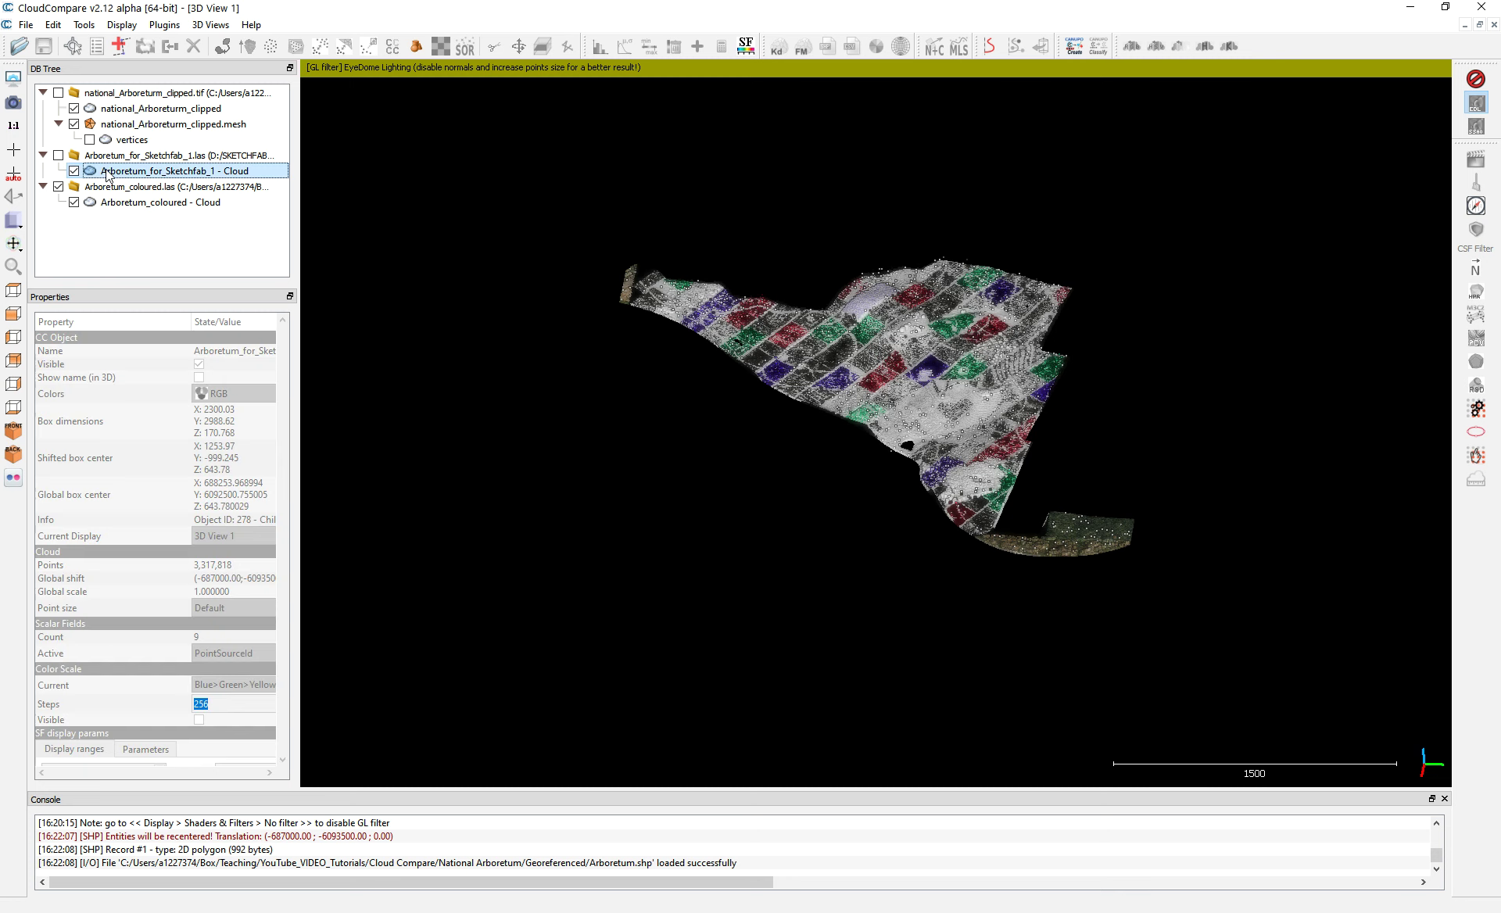
pyautogui.press('Delete')
pyautogui.click(117, 126)
pyautogui.click(81, 94)
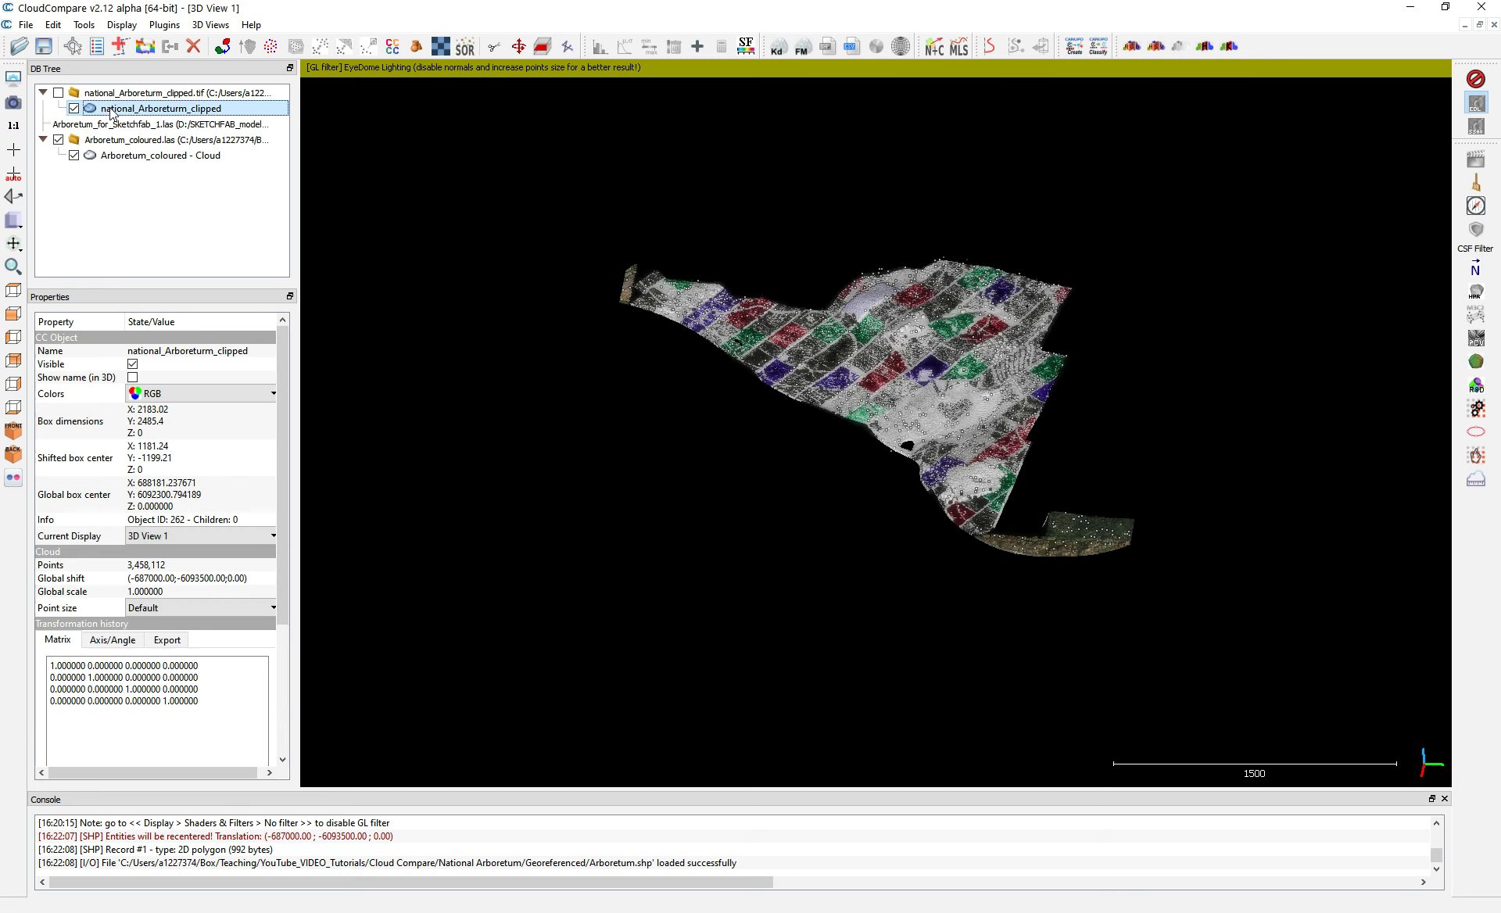
pyautogui.press('Delete')
pyautogui.click(80, 93)
pyautogui.press('Delete')
pyautogui.click(28, 48)
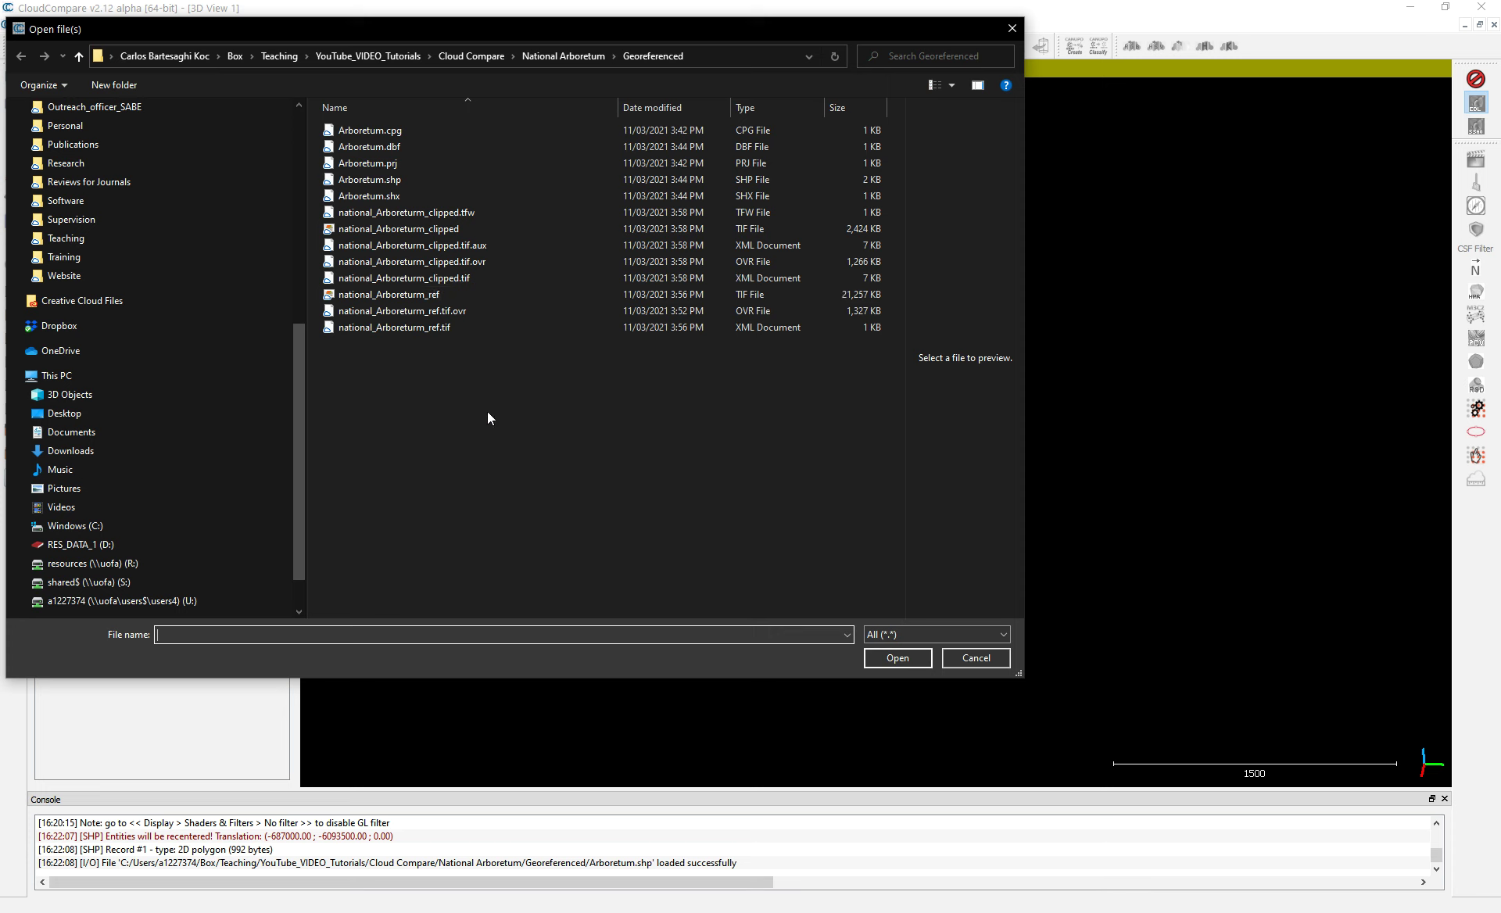
pyautogui.doubleClick(382, 179)
pyautogui.click(936, 615)
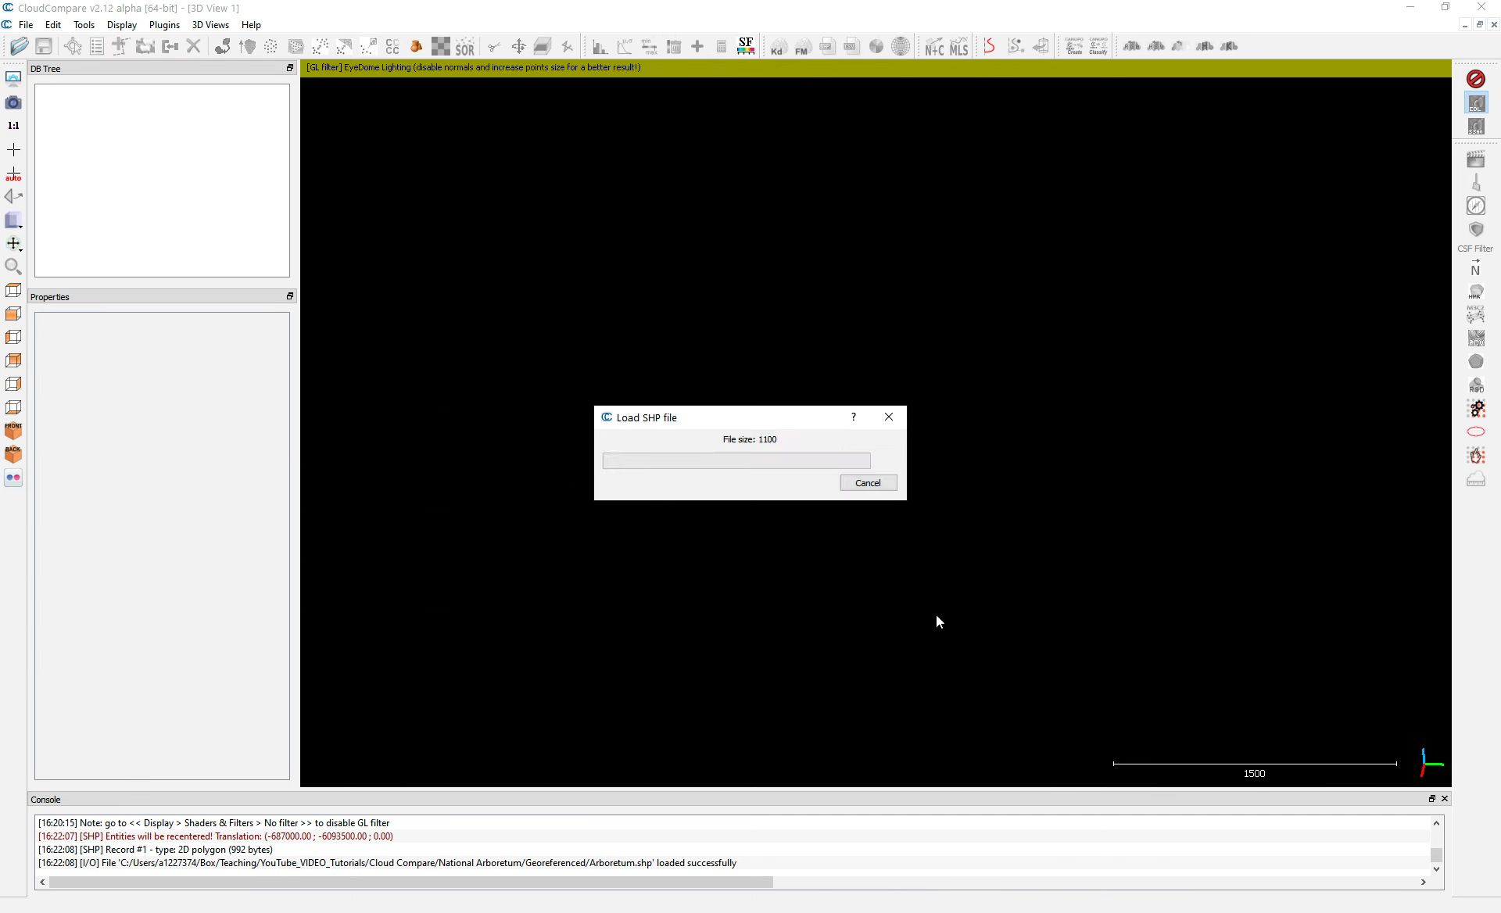
pyautogui.click(171, 93)
pyautogui.press('Delete')
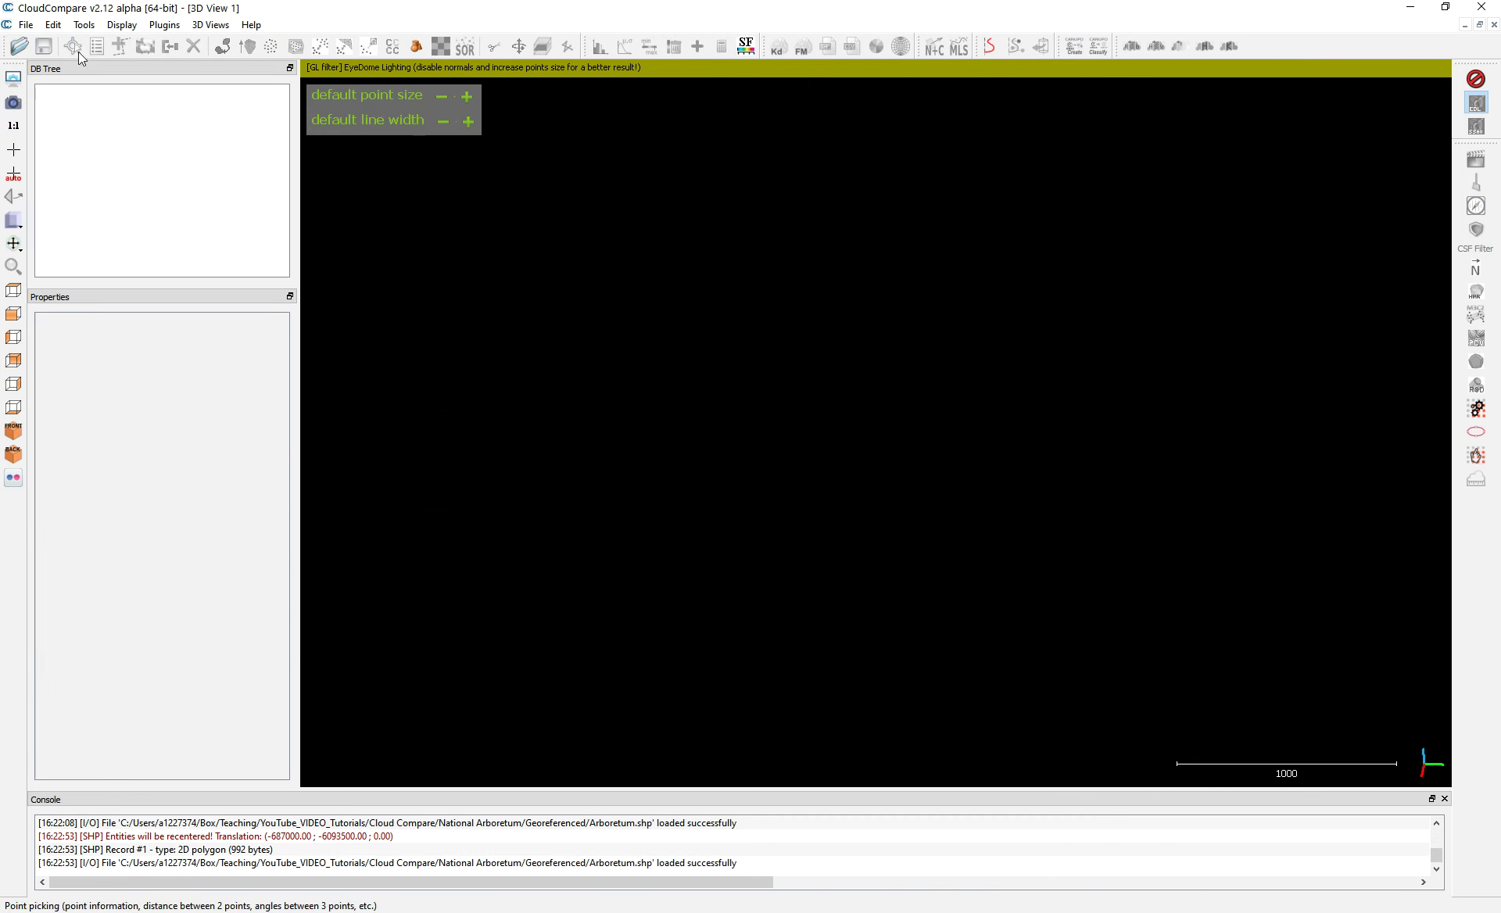
# - Open Arboretum.shp from the Georeferenced folder with a global shift of -687000, -6091000, 0 applied to all entities
pyautogui.click(18, 46)
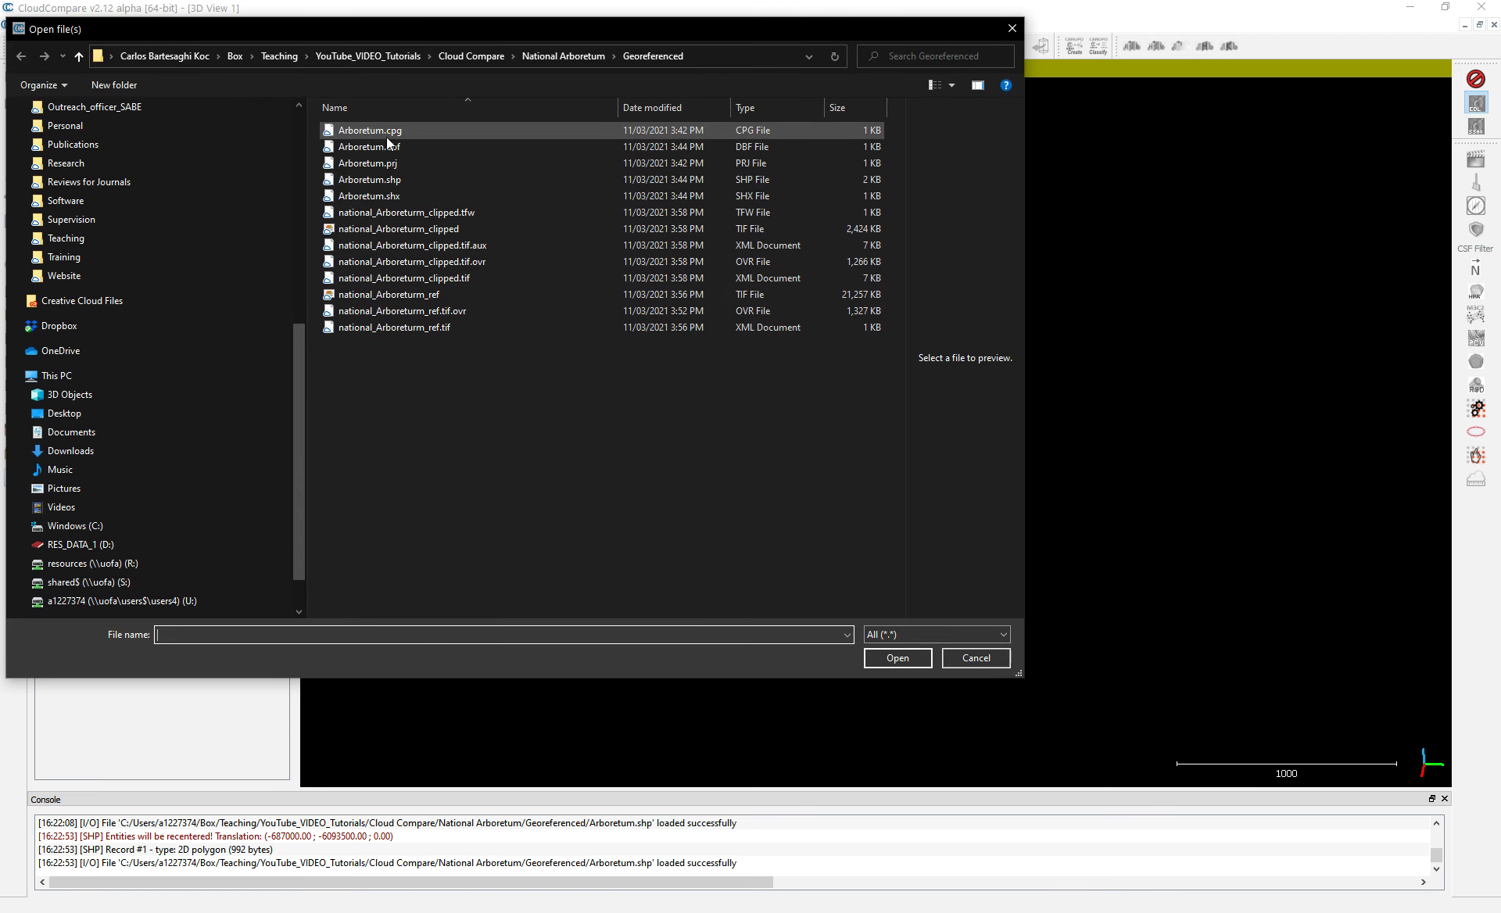
pyautogui.click(383, 179)
pyautogui.doubleClick(383, 179)
pyautogui.click(781, 405)
pyautogui.click(782, 414)
pyautogui.click(948, 617)
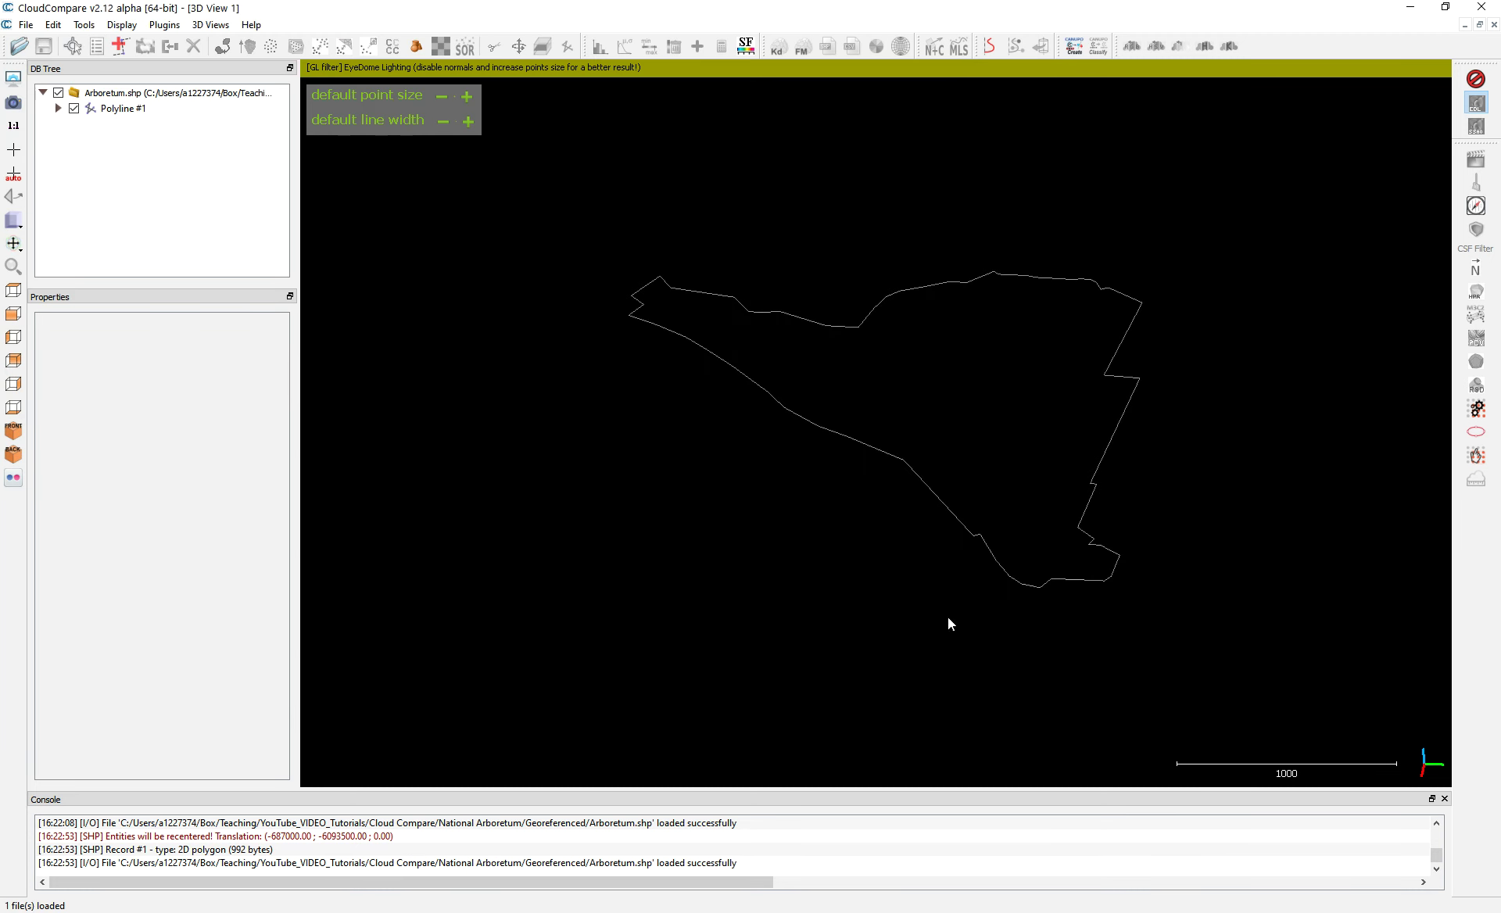
# - Browse up to the National Arboretum folder for opening another file alongside the outline
pyautogui.click(30, 49)
pyautogui.click(543, 60)
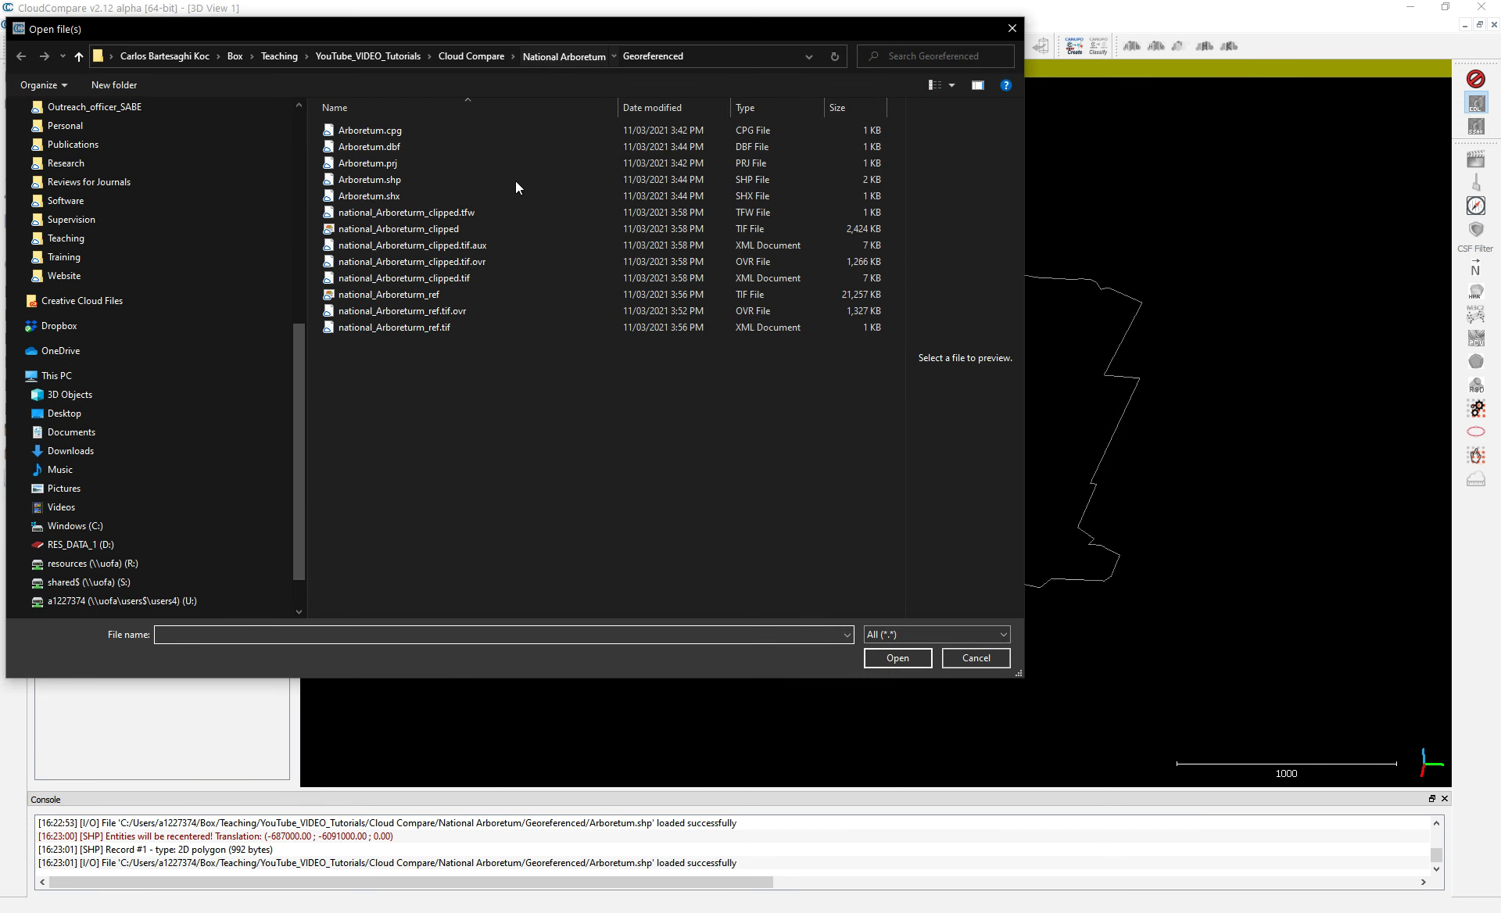